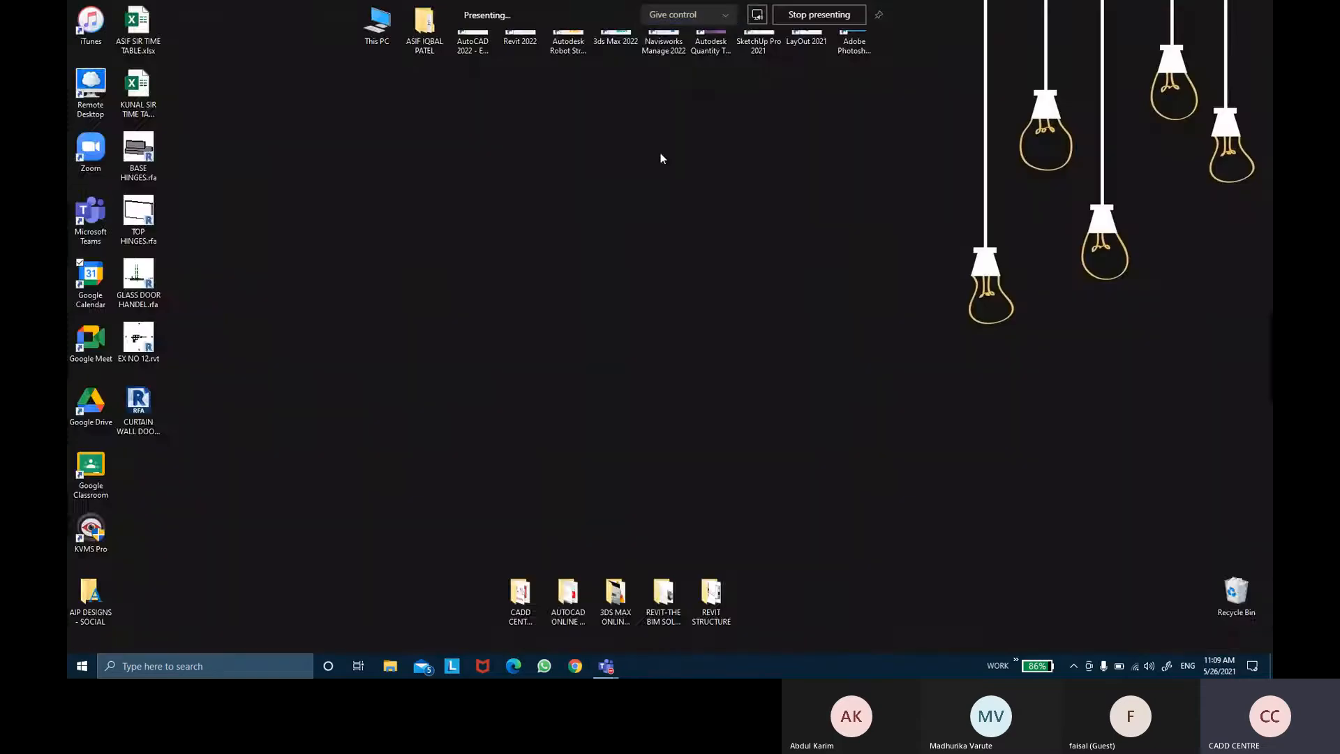
Step: Launch Revit 2022 from the desktop
{"action": "left_click", "coordinate": [686, 191]}
{"action": "double_click", "coordinate": [521, 31]}
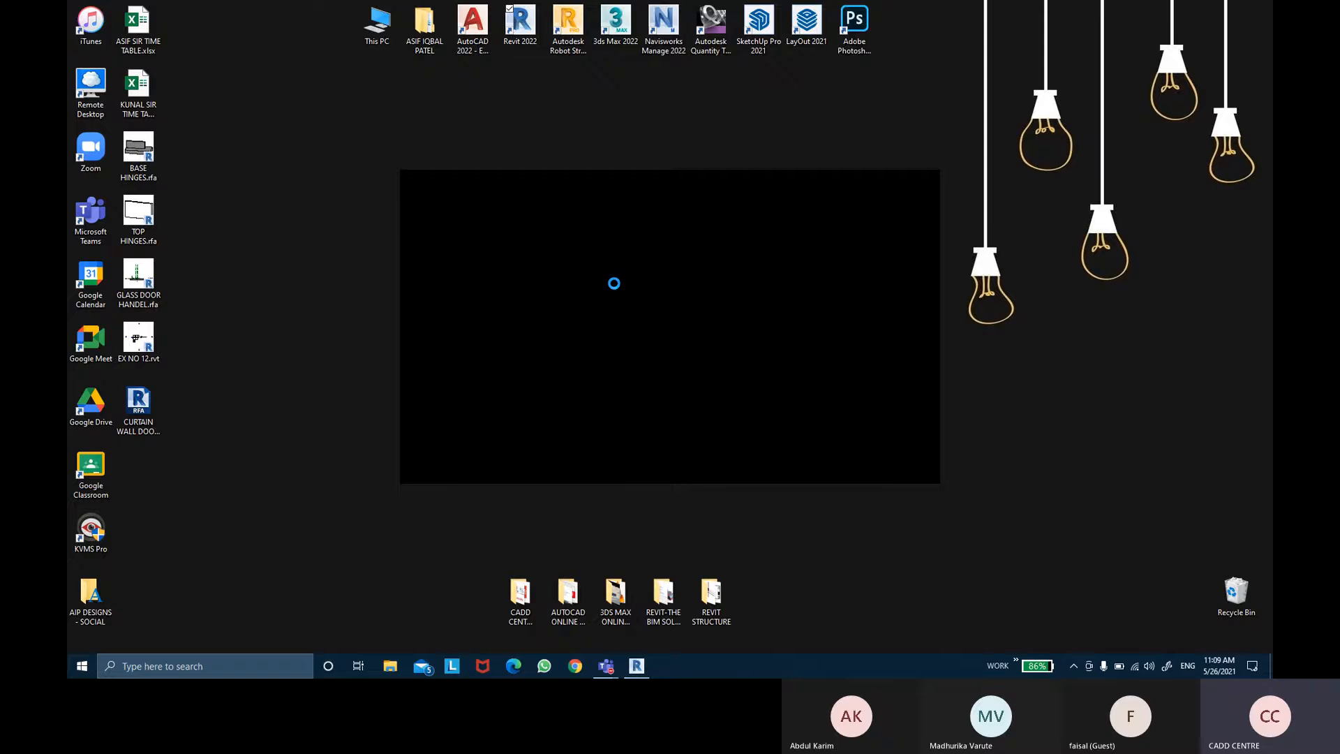
{"action": "right_click", "coordinate": [1120, 303]}
{"action": "left_click", "coordinate": [1142, 341]}
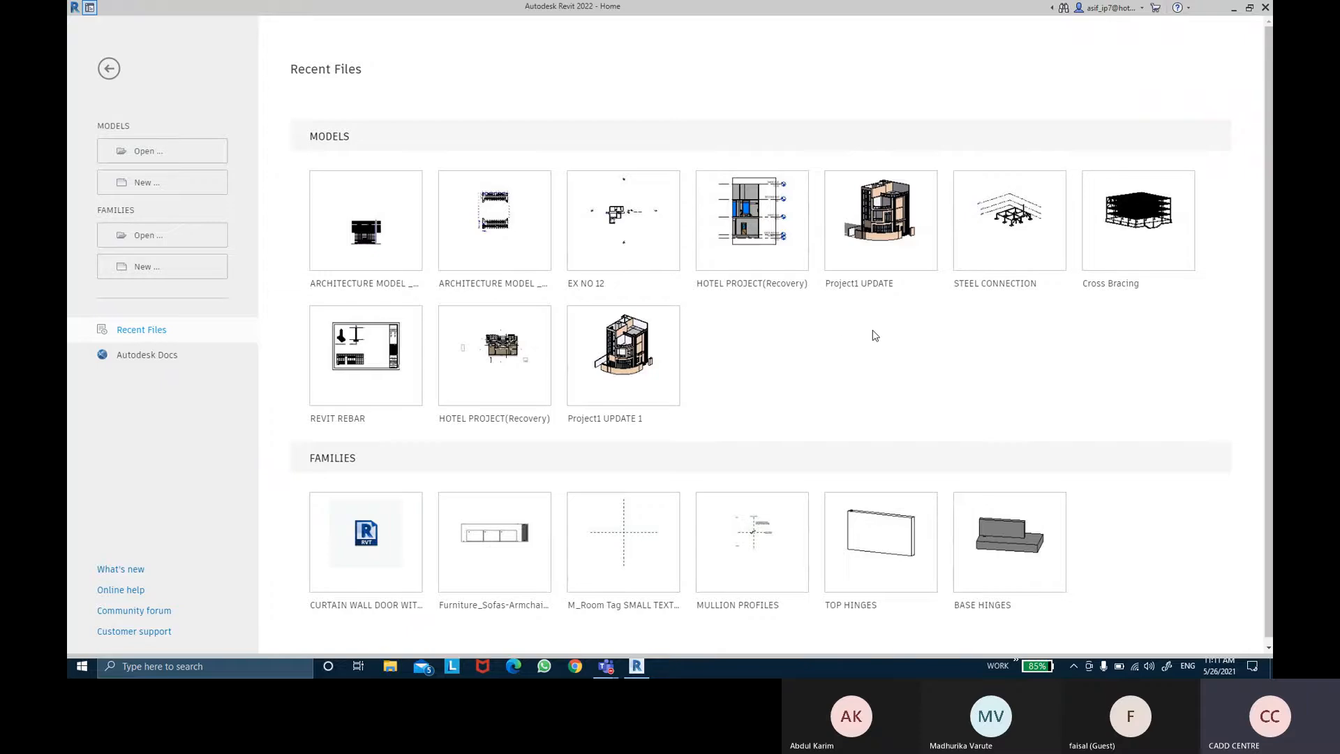
Step: Open the Project1 UPDATE model from the recent files
{"action": "left_click", "coordinate": [868, 288]}
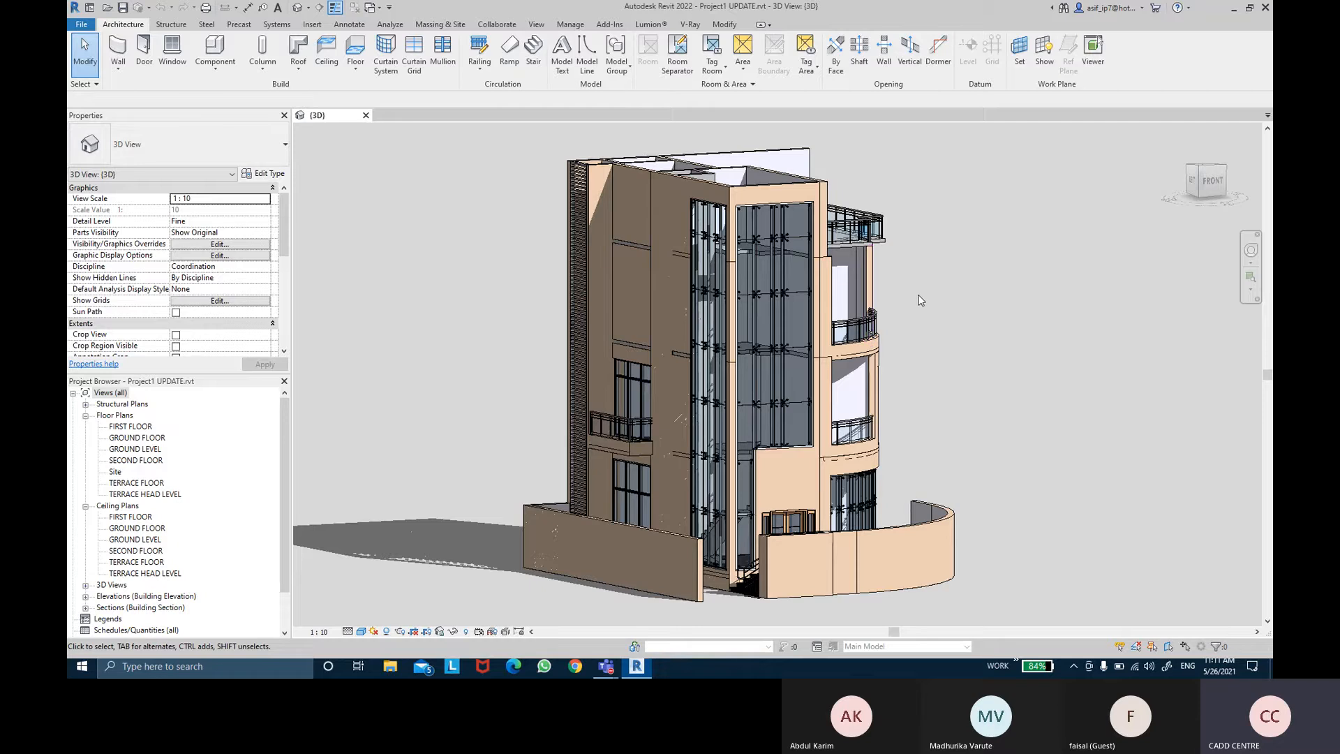
{"action": "middle_click_drag", "start_coordinate": [920, 300], "coordinate": [848, 418], "text": "shift"}
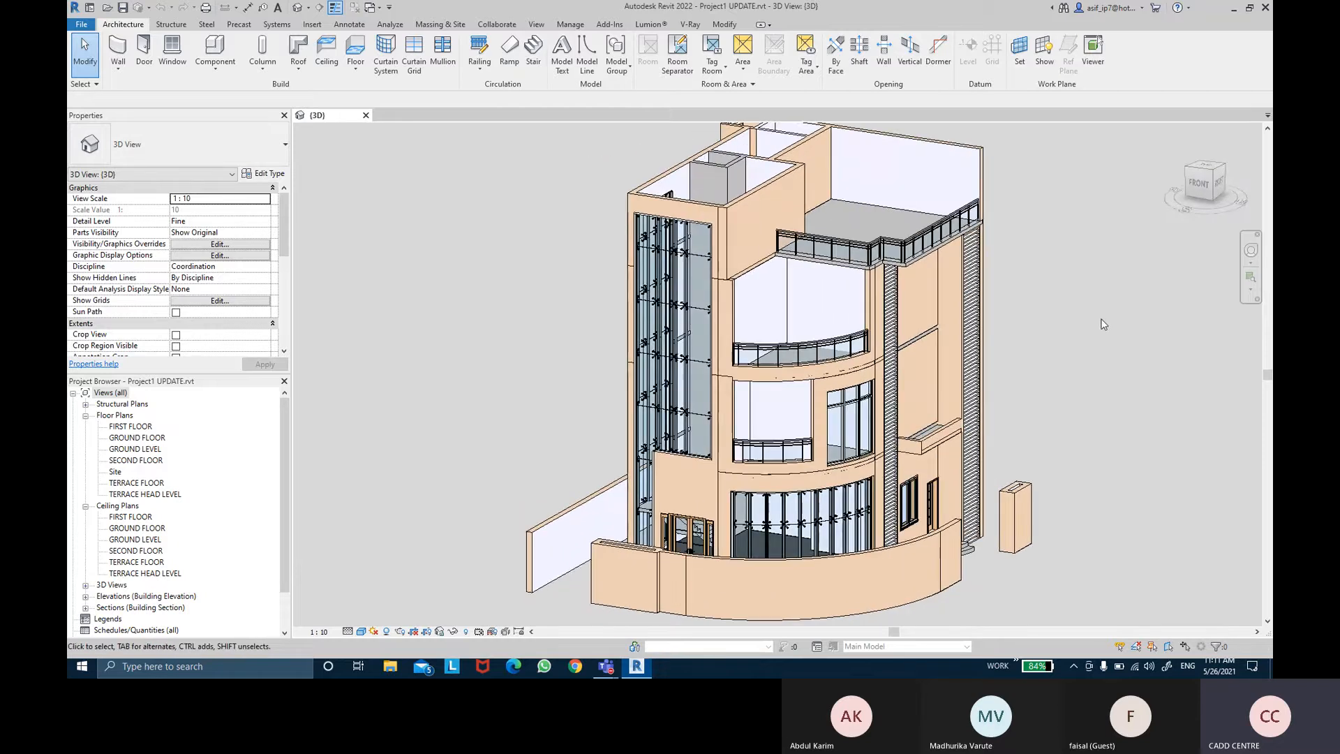
Step: Open the FIRST FLOOR reflected ceiling plan
{"action": "left_click", "coordinate": [88, 424]}
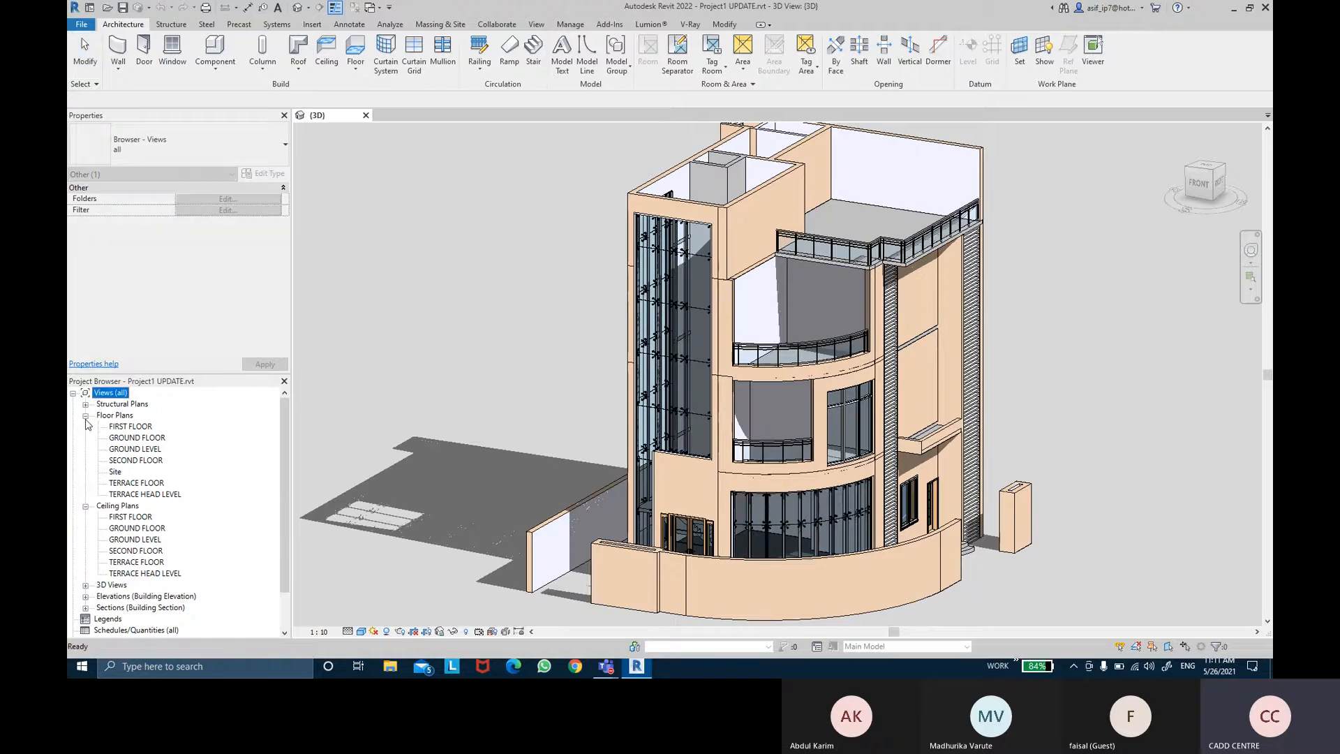
{"action": "left_click", "coordinate": [85, 415]}
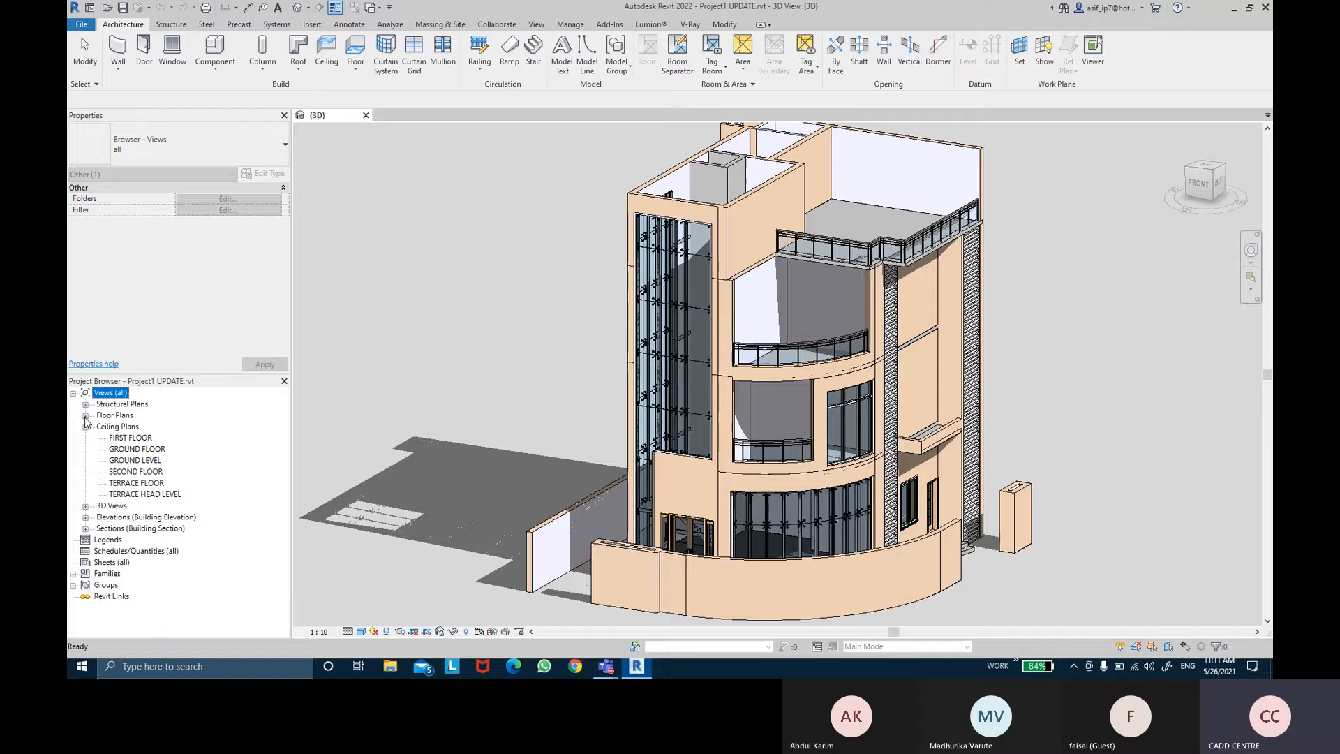
{"action": "double_click", "coordinate": [130, 438]}
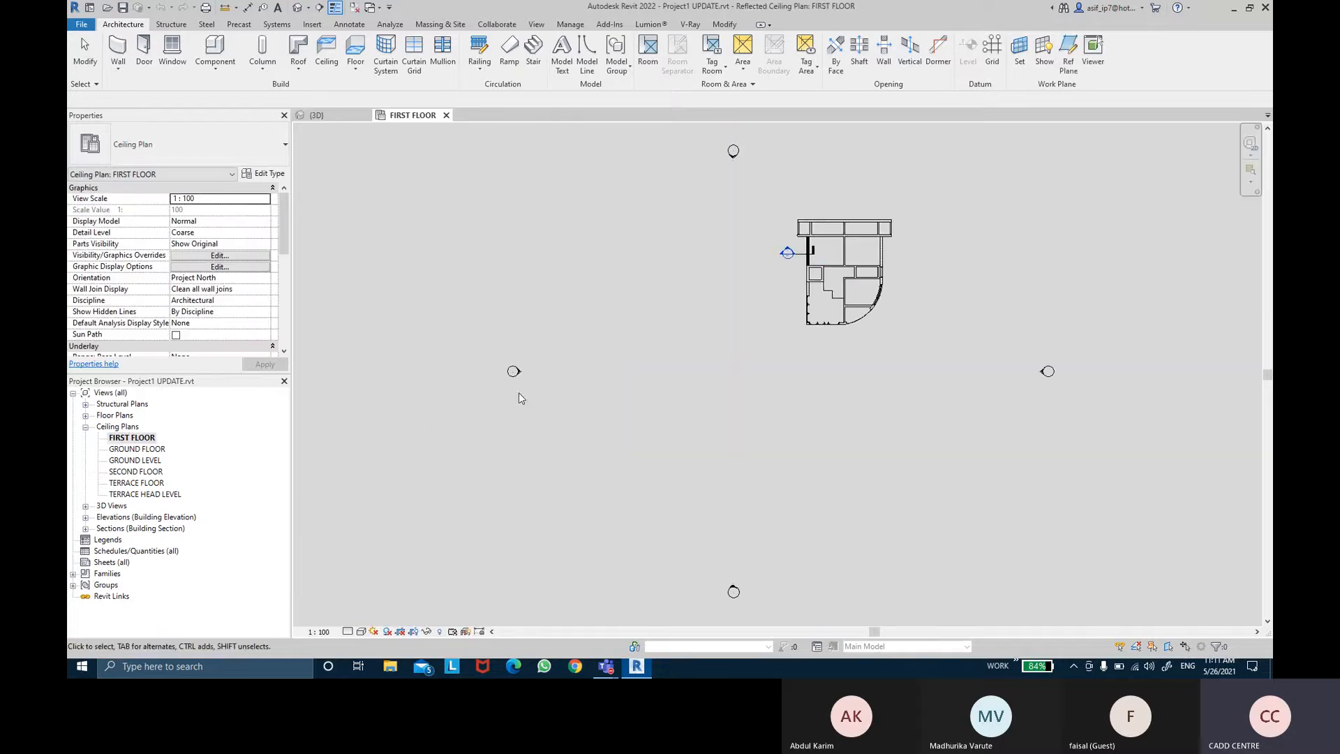
{"action": "scroll", "coordinate": [850, 256], "scroll_direction": "up", "scroll_amount": 5}
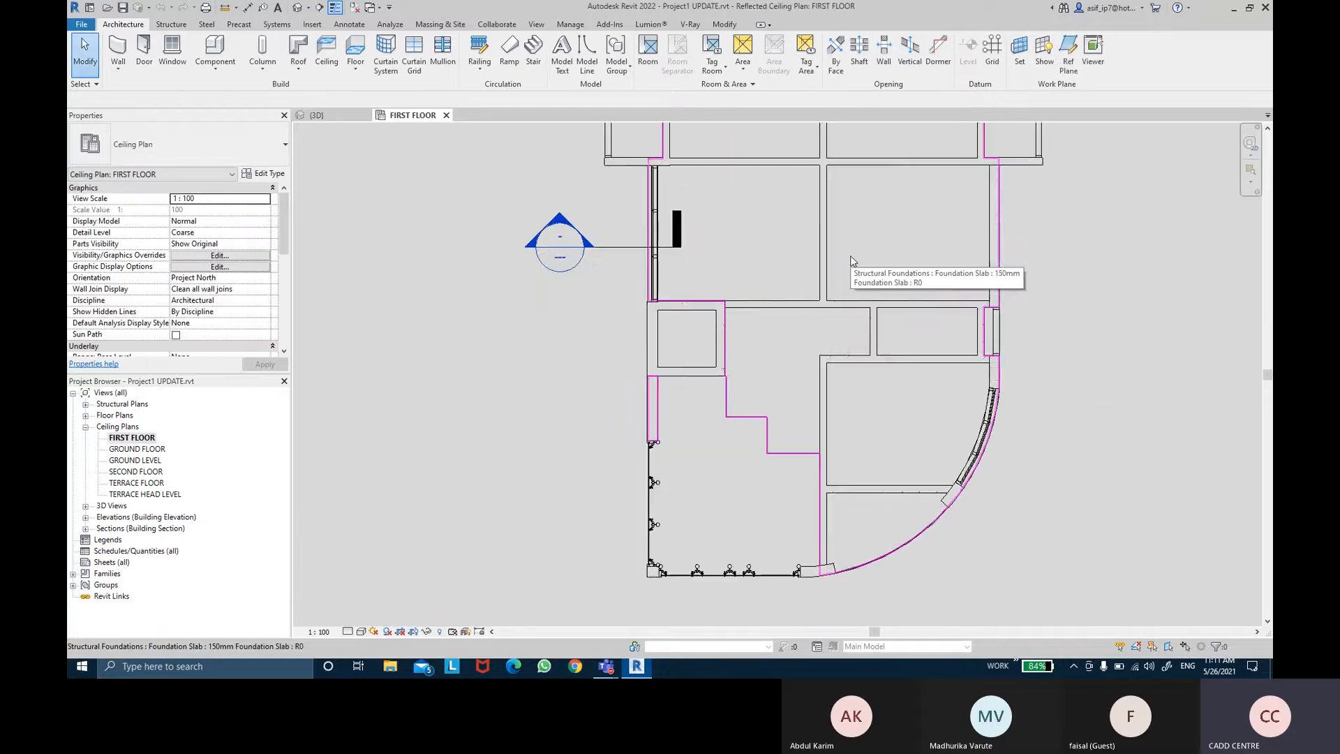
Step: Open the GROUND FLOOR ceiling plan, then close both ceiling plan views
{"action": "double_click", "coordinate": [155, 450]}
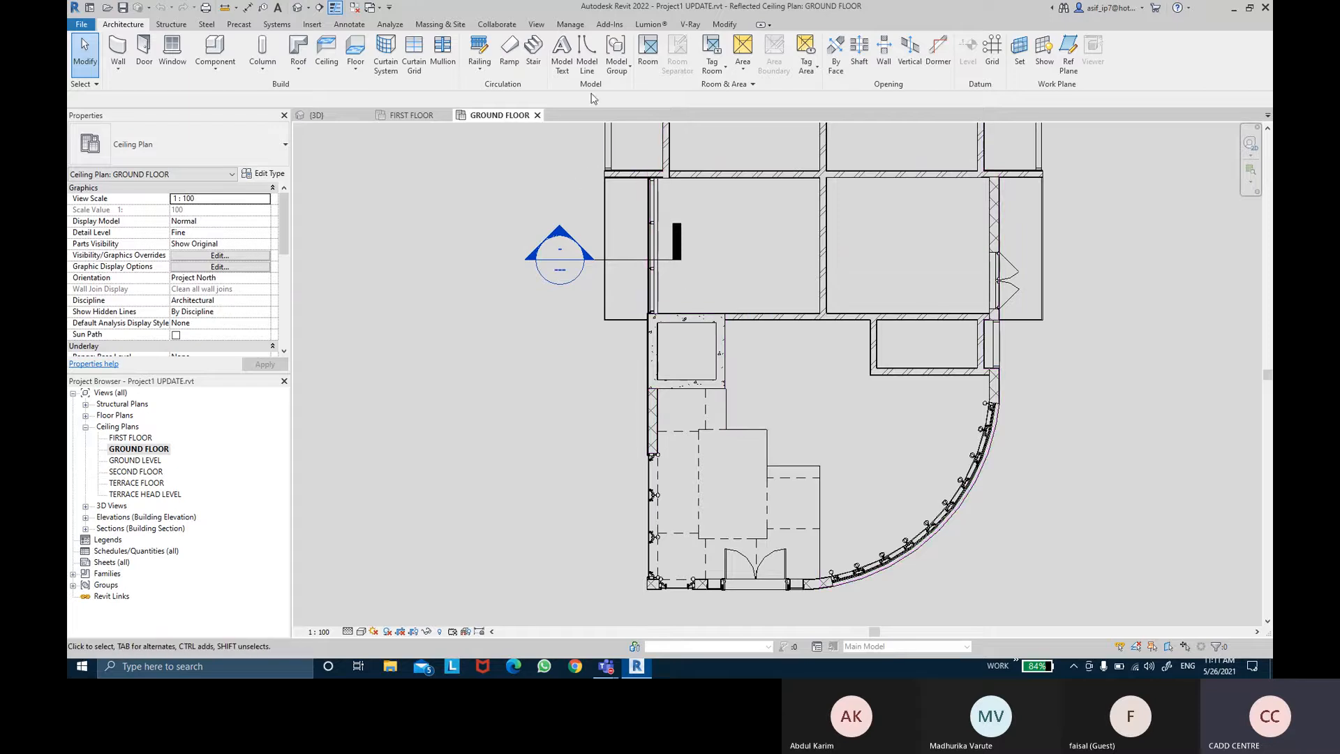
{"action": "left_click", "coordinate": [537, 115]}
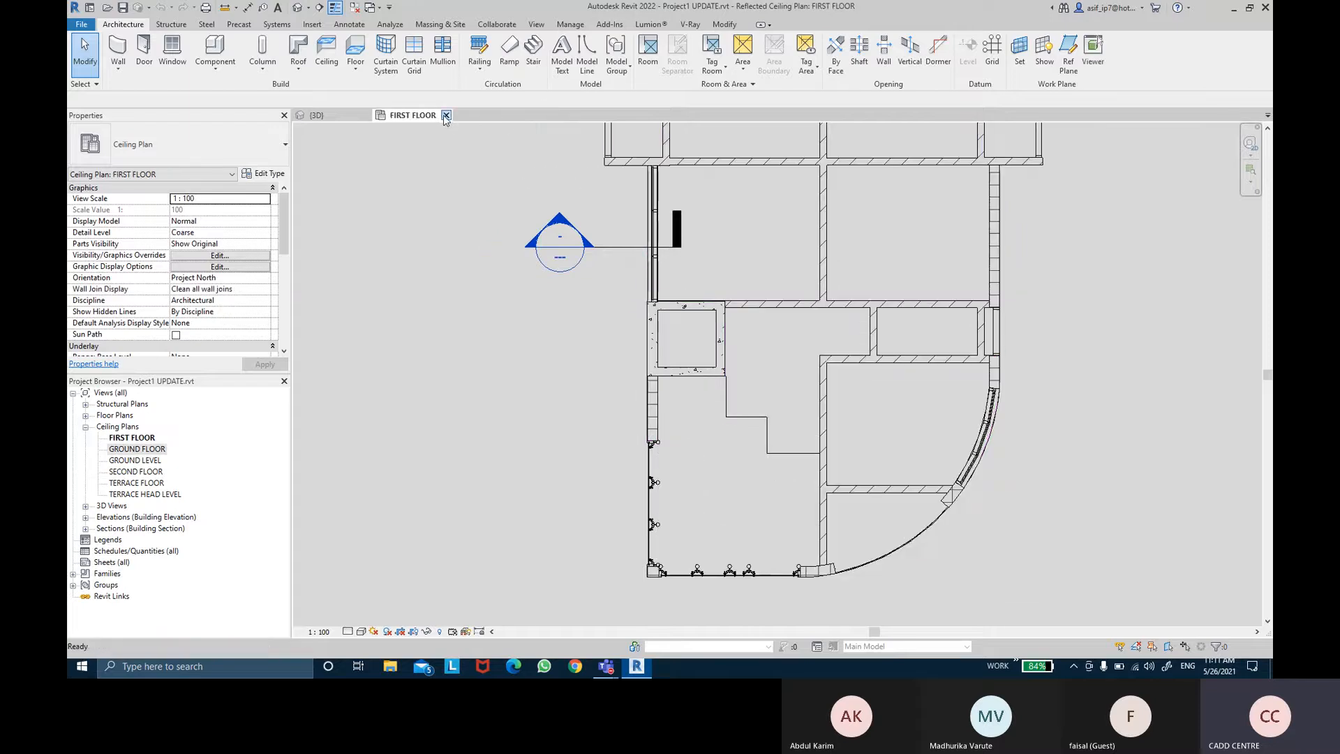
{"action": "left_click", "coordinate": [446, 116]}
Step: Return to the Home screen and open the Project1 UPDATE 1 model
{"action": "key", "text": "ctrl+d"}
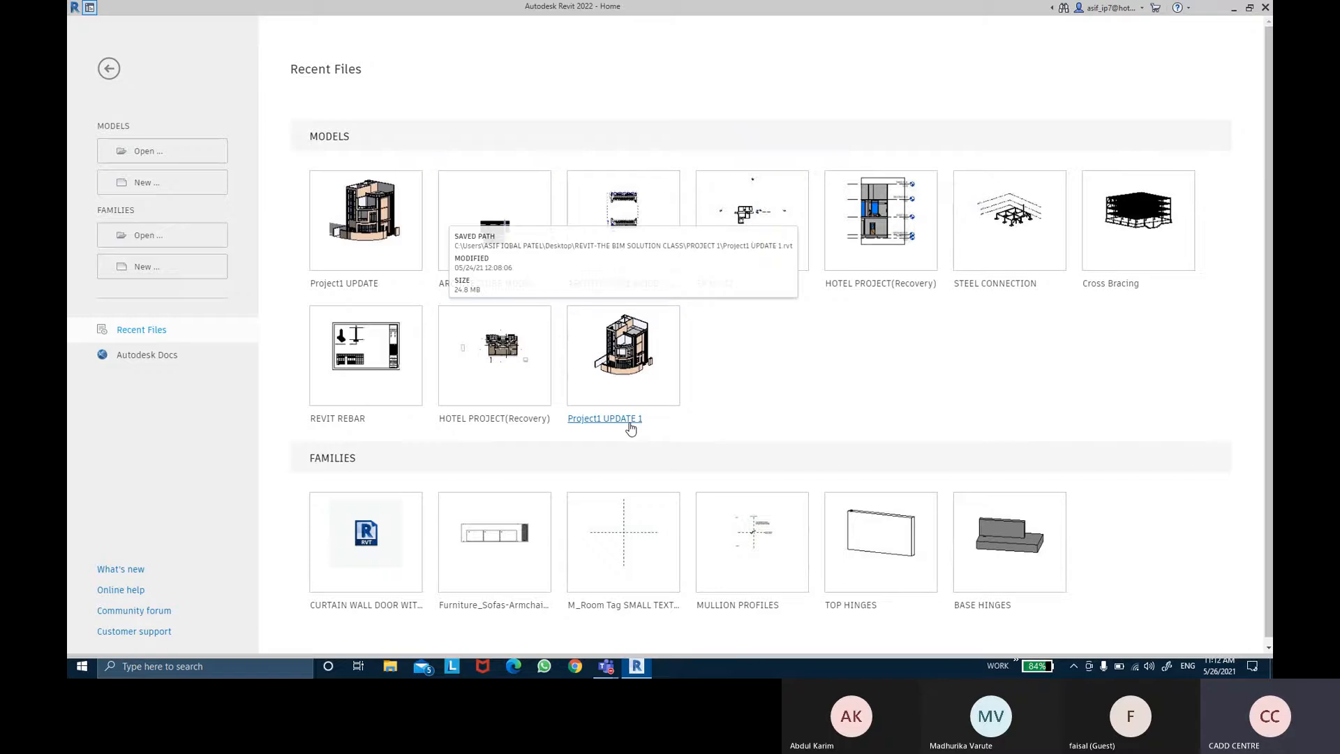
{"action": "left_click", "coordinate": [630, 427]}
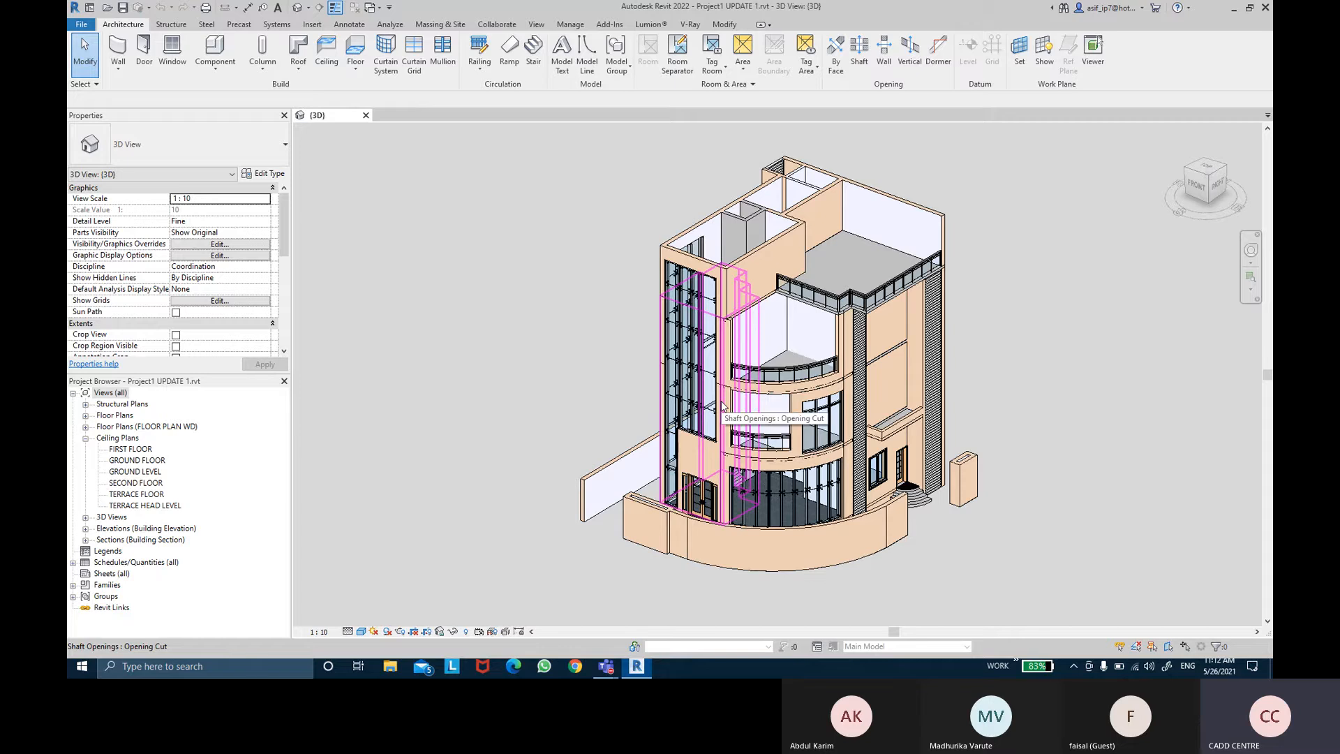
Step: Open the FIRST FLOOR reflected ceiling plan of Project1 UPDATE 1
{"action": "double_click", "coordinate": [144, 450]}
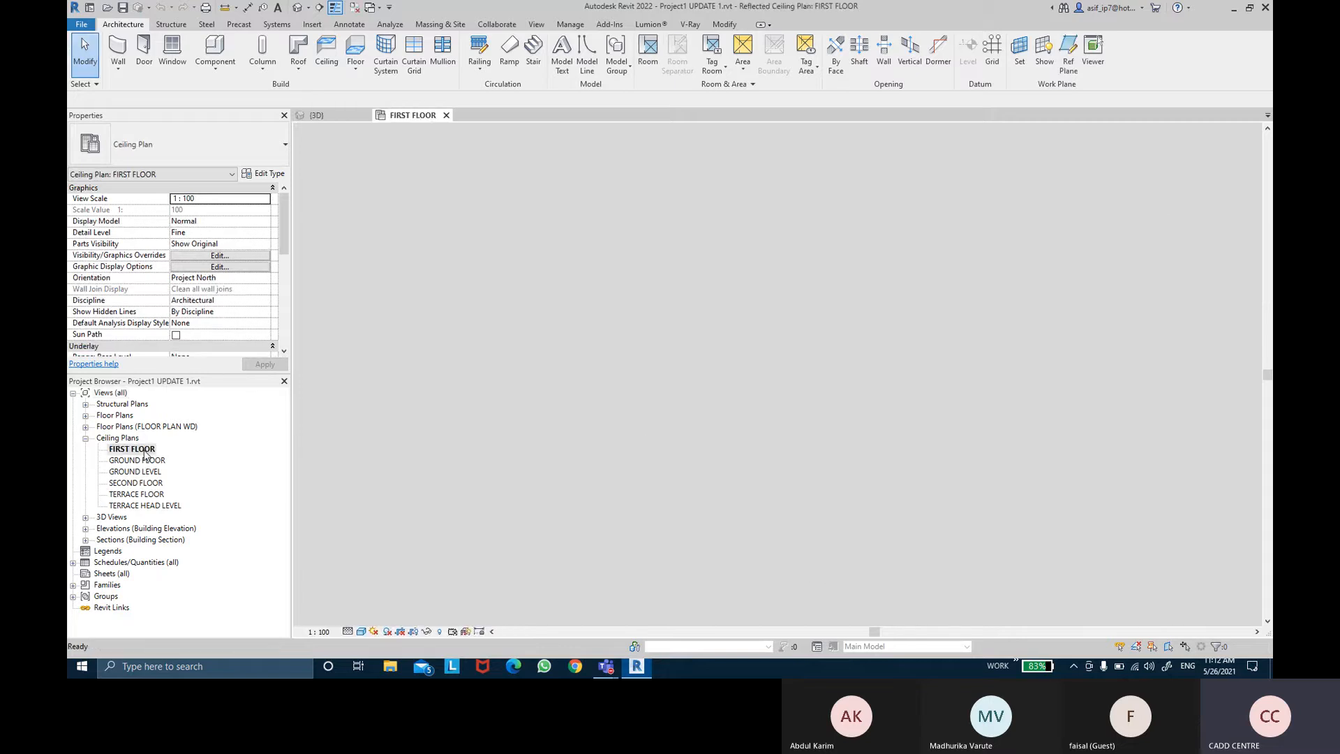
{"action": "scroll", "coordinate": [907, 237], "scroll_direction": "up", "scroll_amount": 5}
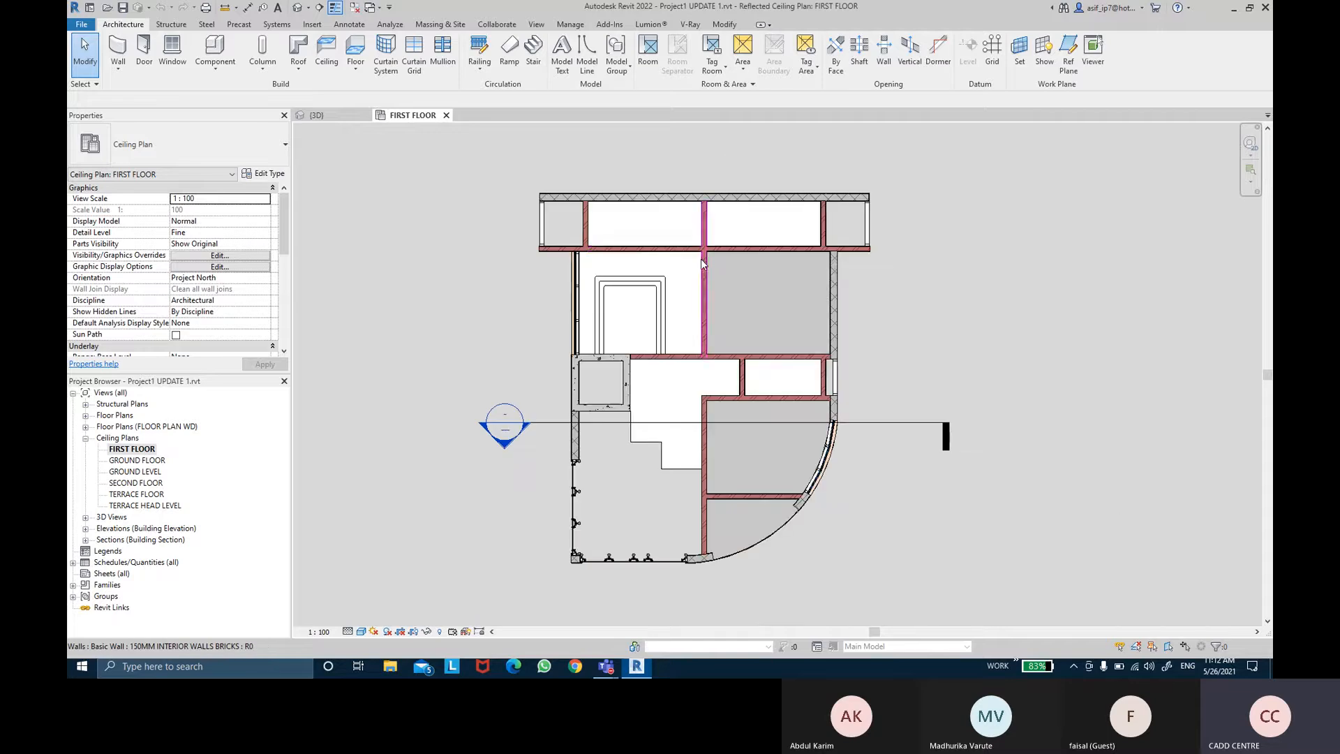
{"action": "scroll", "coordinate": [707, 262], "scroll_direction": "up", "scroll_amount": 1}
{"action": "scroll", "coordinate": [708, 263], "scroll_direction": "up", "scroll_amount": 1}
{"action": "scroll", "coordinate": [576, 327], "scroll_direction": "up", "scroll_amount": 3}
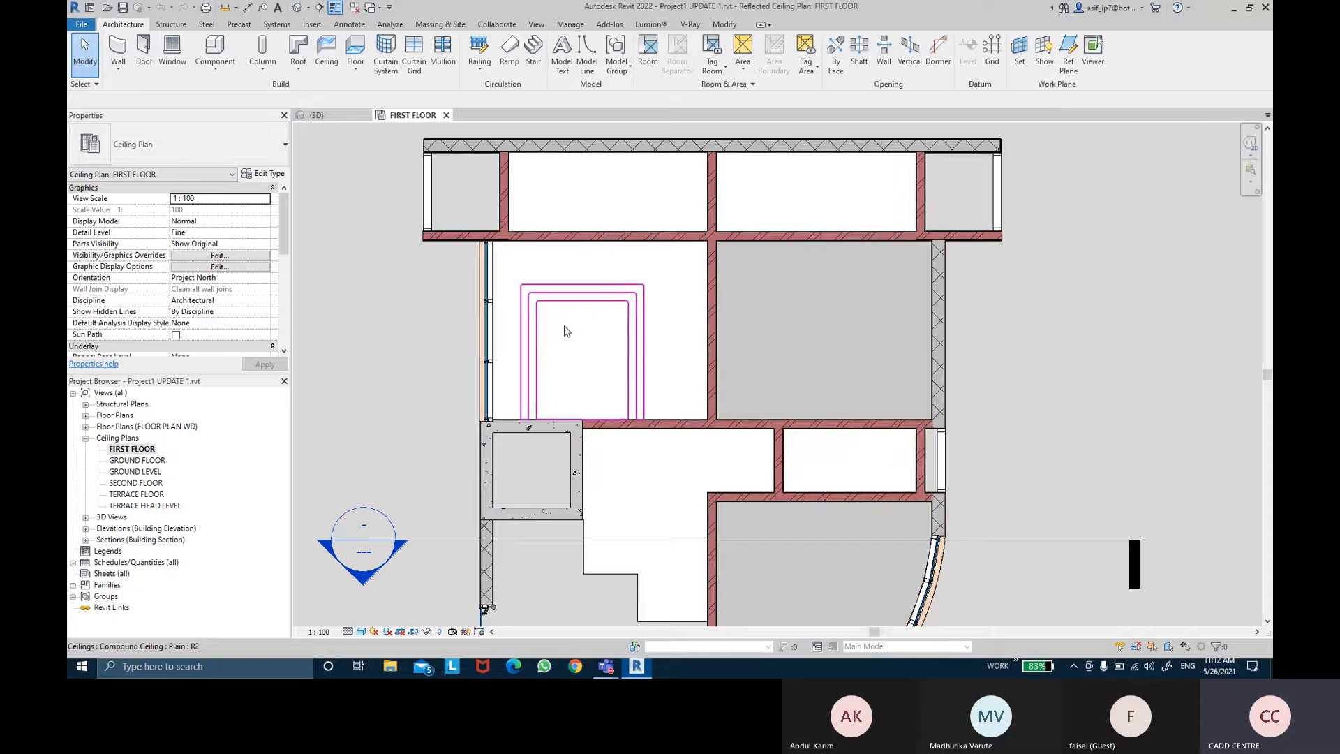
{"action": "scroll", "coordinate": [656, 300], "scroll_direction": "down", "scroll_amount": 3}
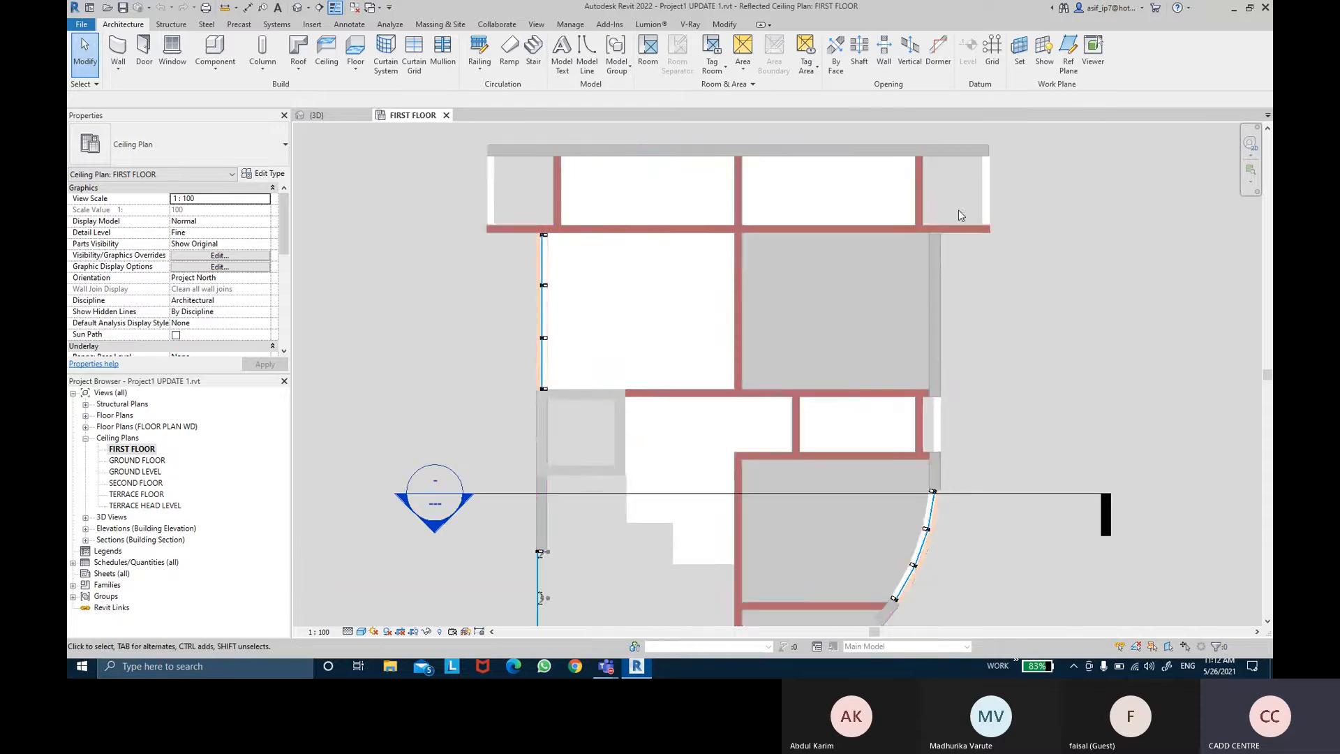
Step: Shift the section line up across the cove ceiling and go to its Section 1 view
{"action": "left_click", "coordinate": [1008, 518]}
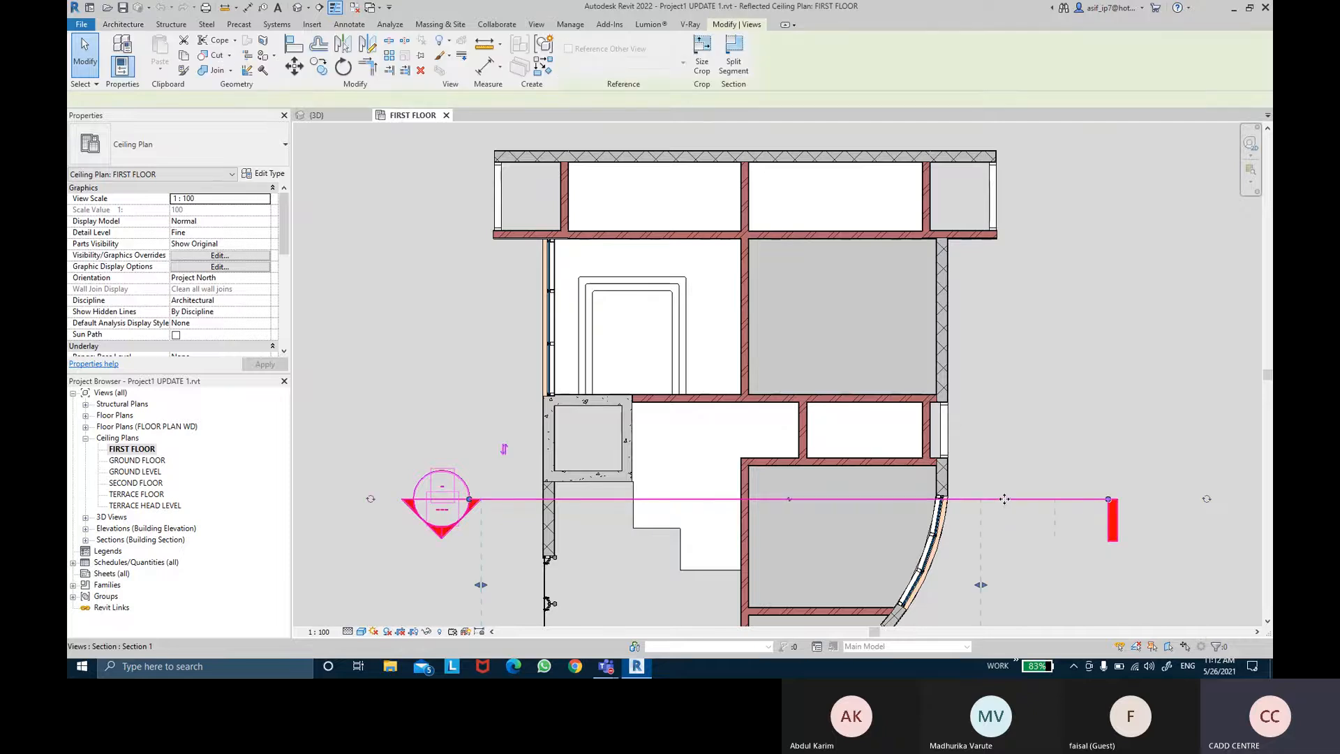
{"action": "left_click_drag", "start_coordinate": [1006, 497], "coordinate": [1002, 320]}
{"action": "right_click", "coordinate": [1002, 319]}
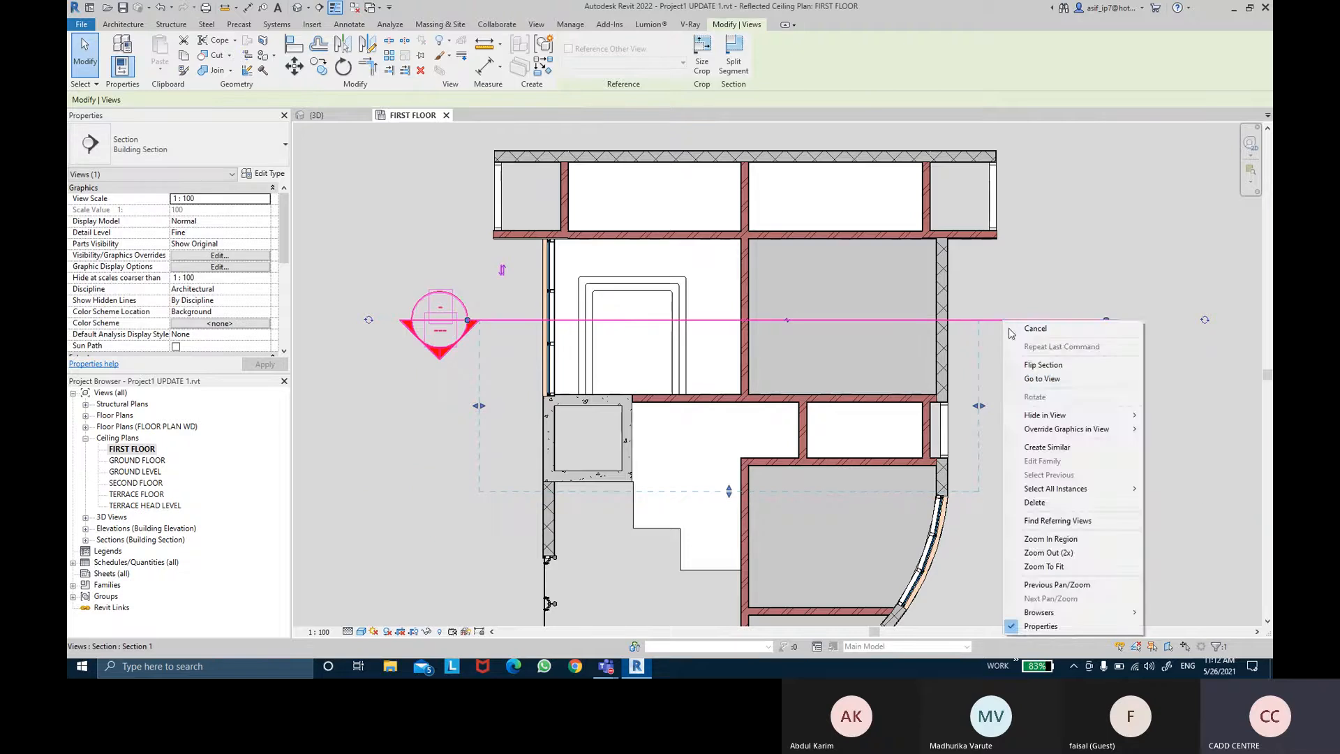
{"action": "left_click", "coordinate": [1040, 379]}
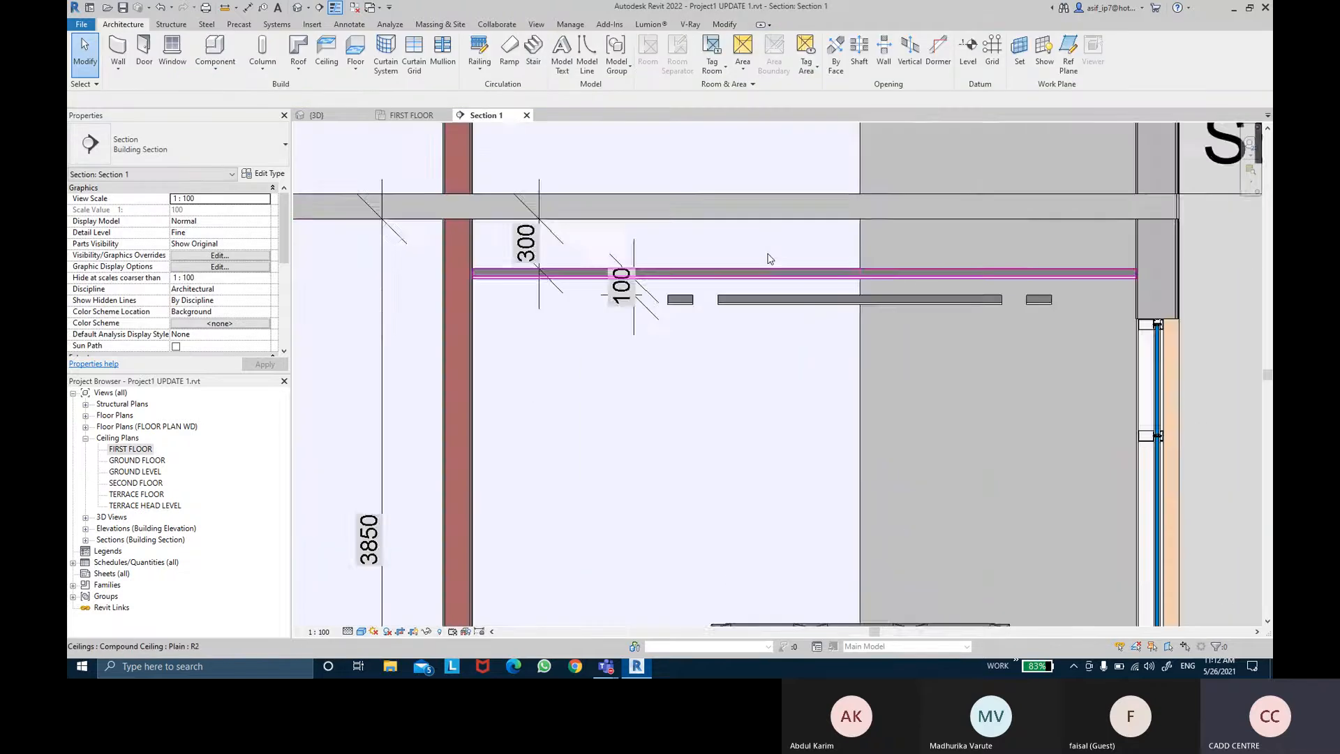
Step: Examine the compound ceiling and its layers in Section 1
{"action": "scroll", "coordinate": [769, 258], "scroll_direction": "up", "scroll_amount": 4}
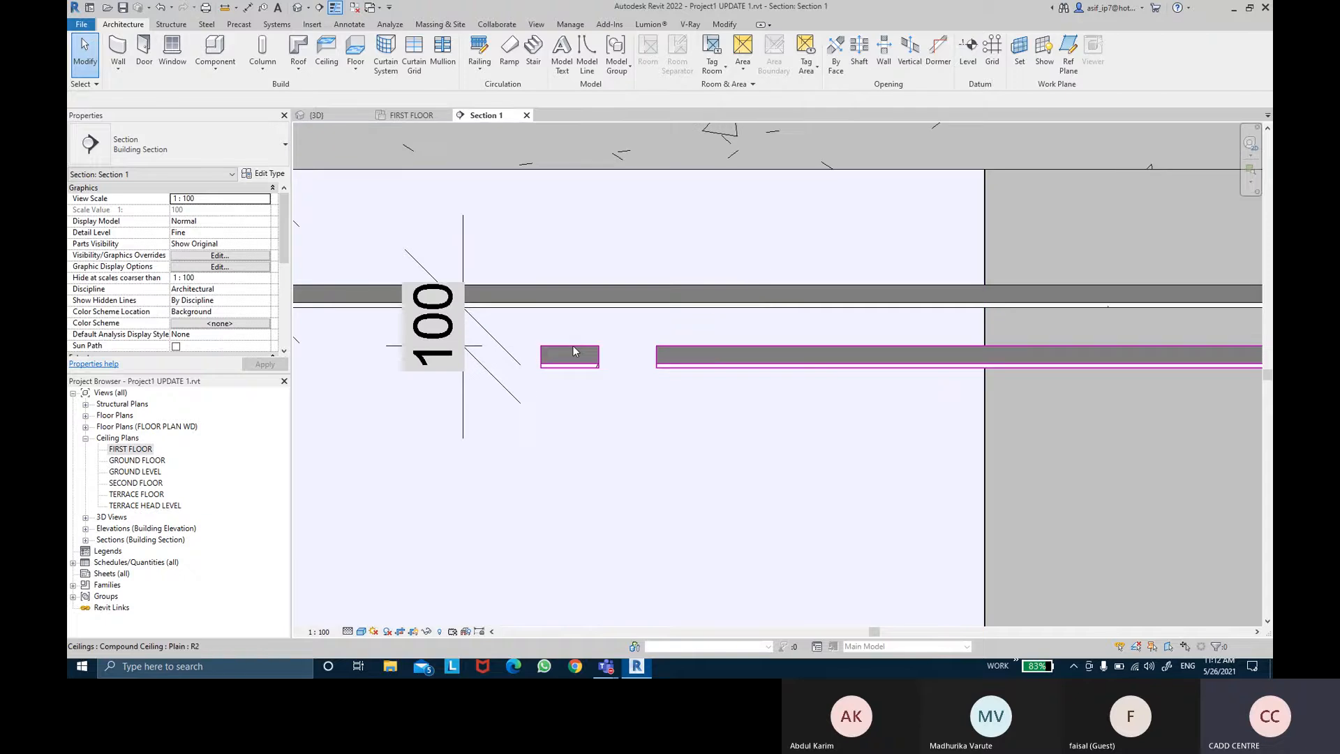
{"action": "left_click", "coordinate": [573, 350]}
{"action": "scroll", "coordinate": [726, 320], "scroll_direction": "down", "scroll_amount": 4}
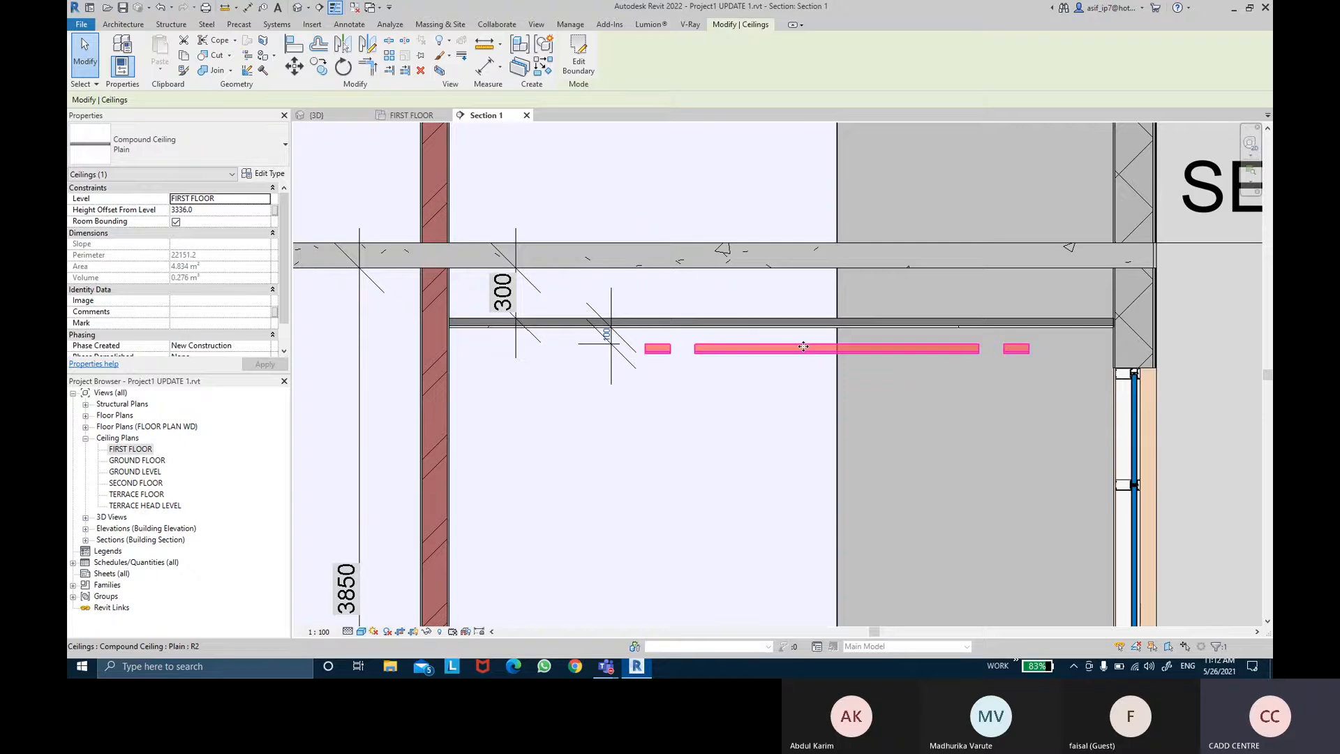
{"action": "middle_click_drag", "start_coordinate": [836, 409], "coordinate": [827, 405]}
{"action": "scroll", "coordinate": [907, 373], "scroll_direction": "up", "scroll_amount": 1}
{"action": "key", "text": "Escape"}
{"action": "middle_click_drag", "start_coordinate": [900, 380], "coordinate": [864, 321]}
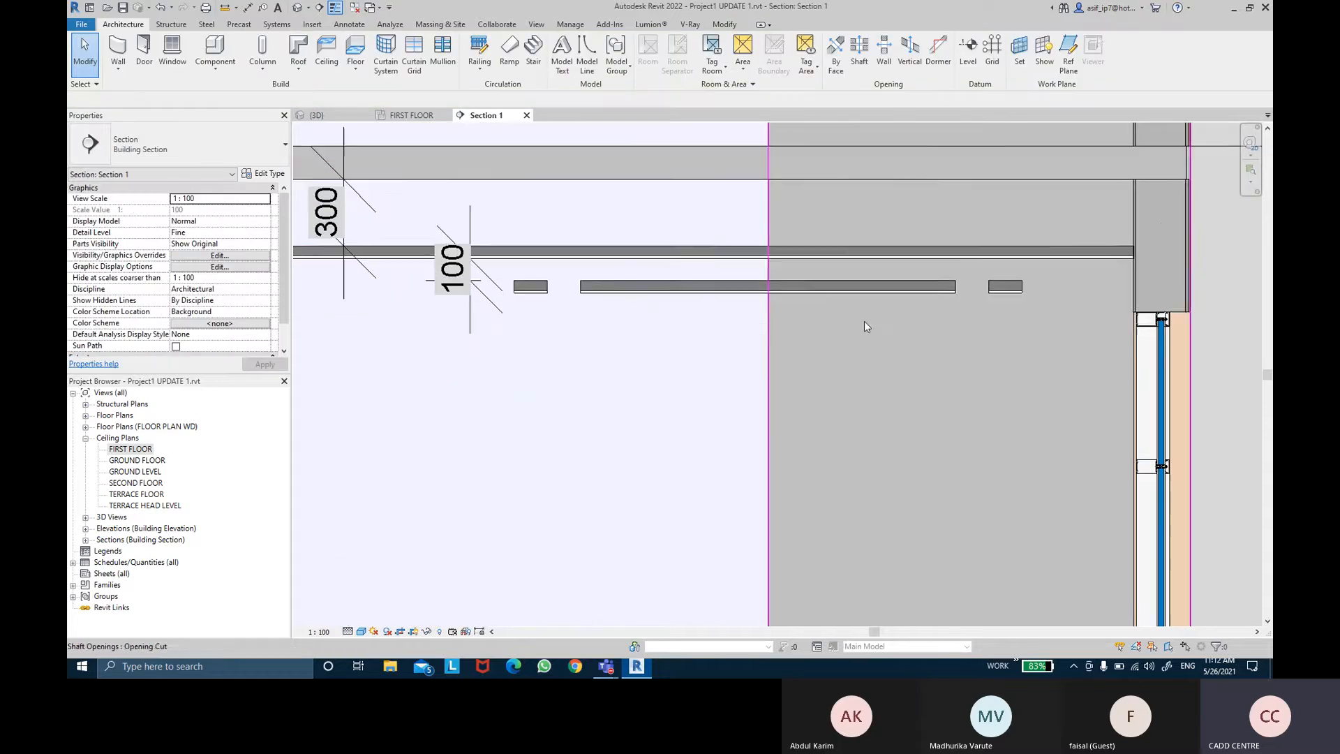
{"action": "middle_click_drag", "start_coordinate": [803, 260], "coordinate": [813, 283]}
{"action": "middle_click_drag", "start_coordinate": [669, 332], "coordinate": [681, 337]}
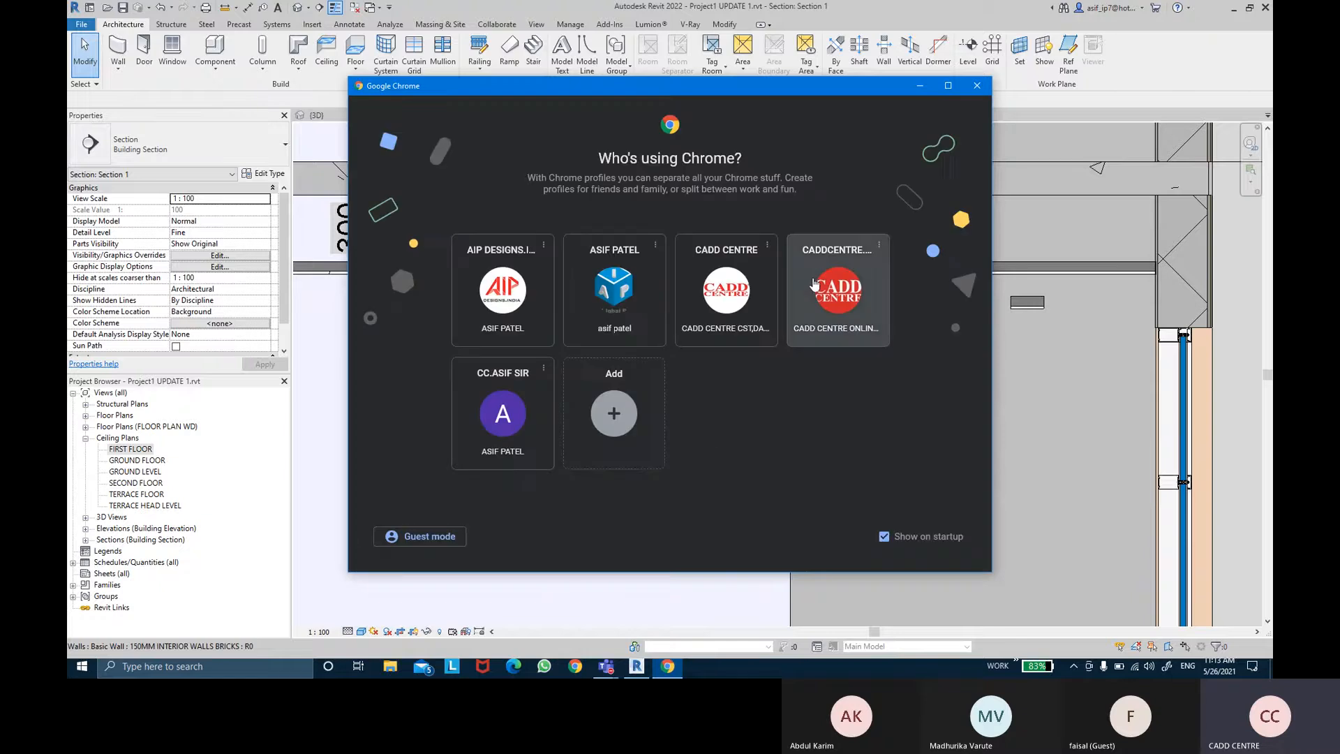
Step: In Chrome, search Google for cove ceiling detail and open a reference image
{"action": "left_click", "coordinate": [814, 283]}
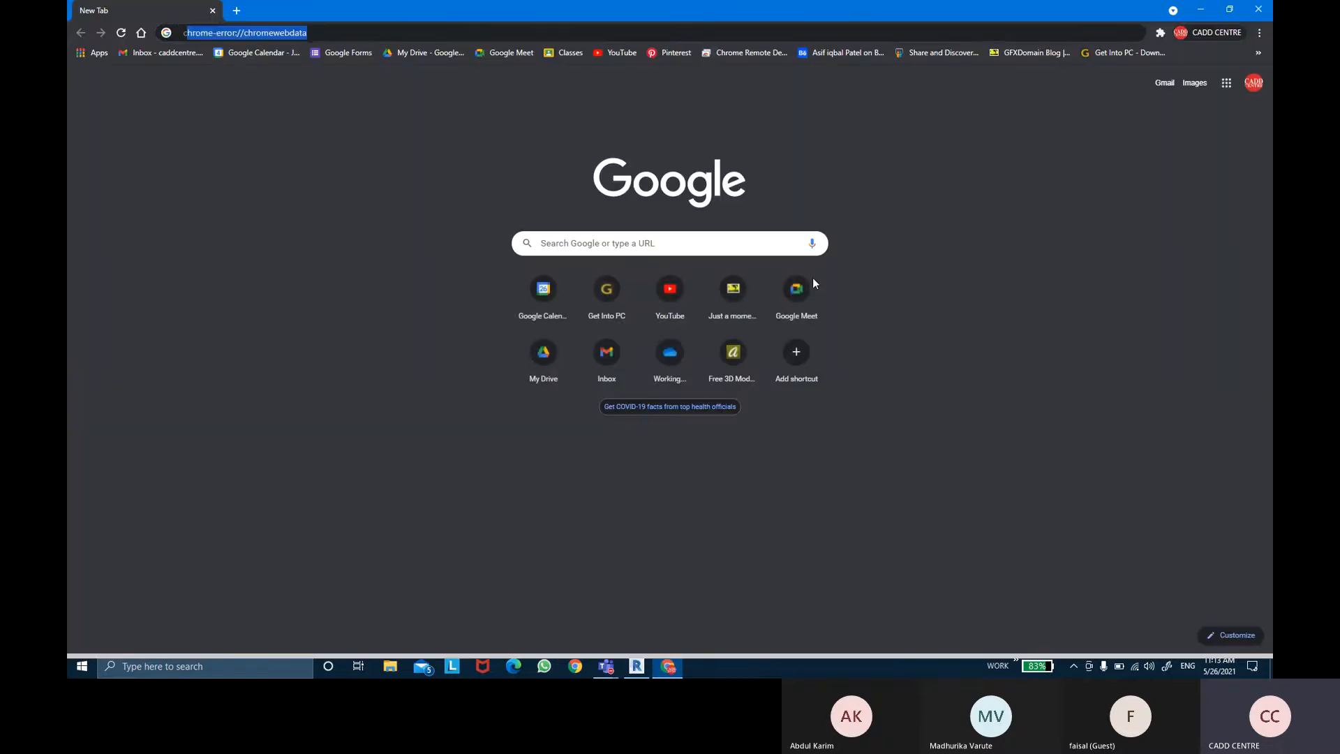
{"action": "type", "text": "cove"}
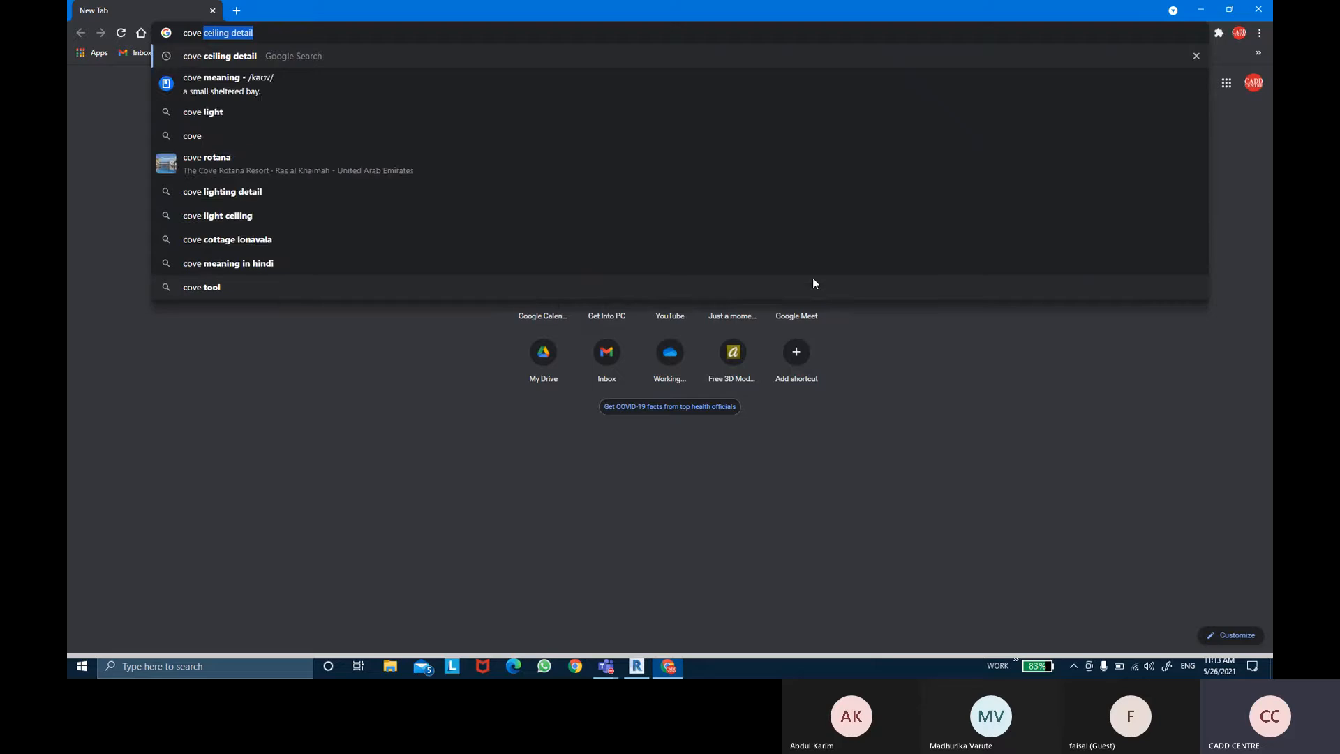
{"action": "key", "text": "Return"}
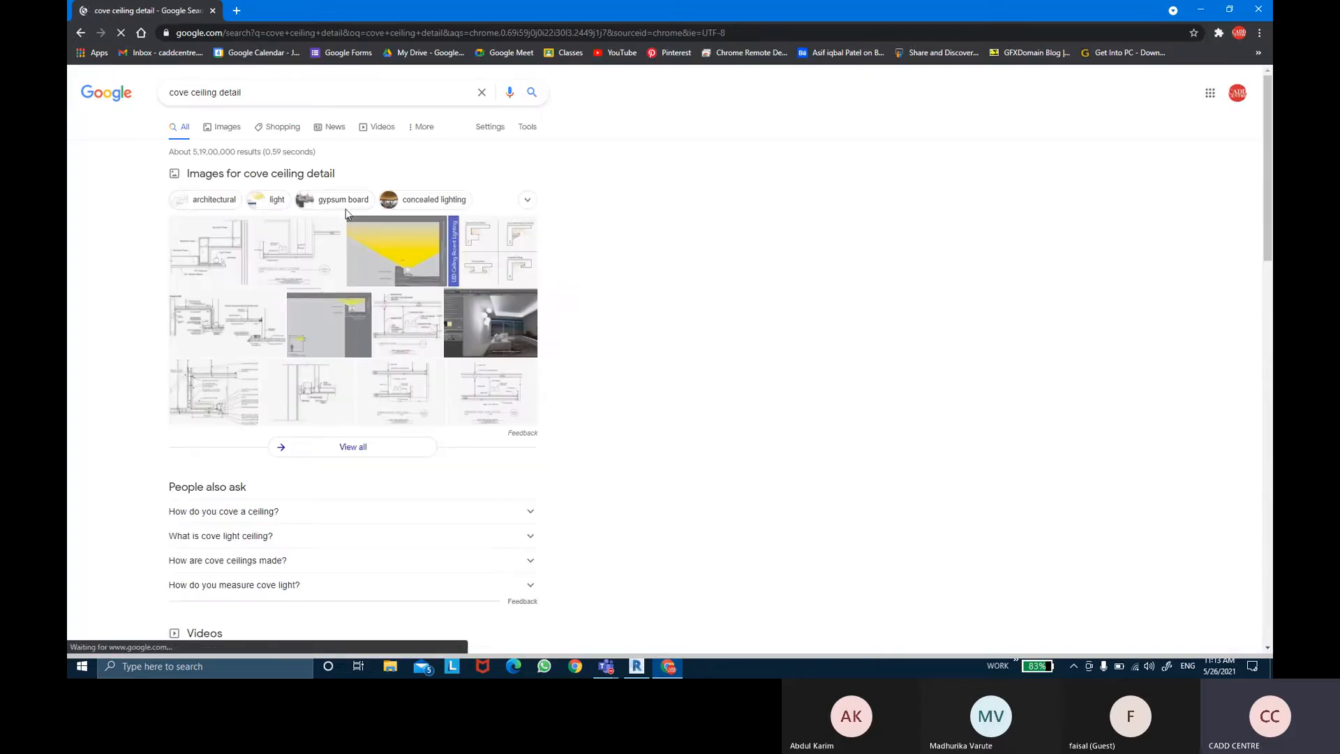
{"action": "left_click", "coordinate": [383, 266]}
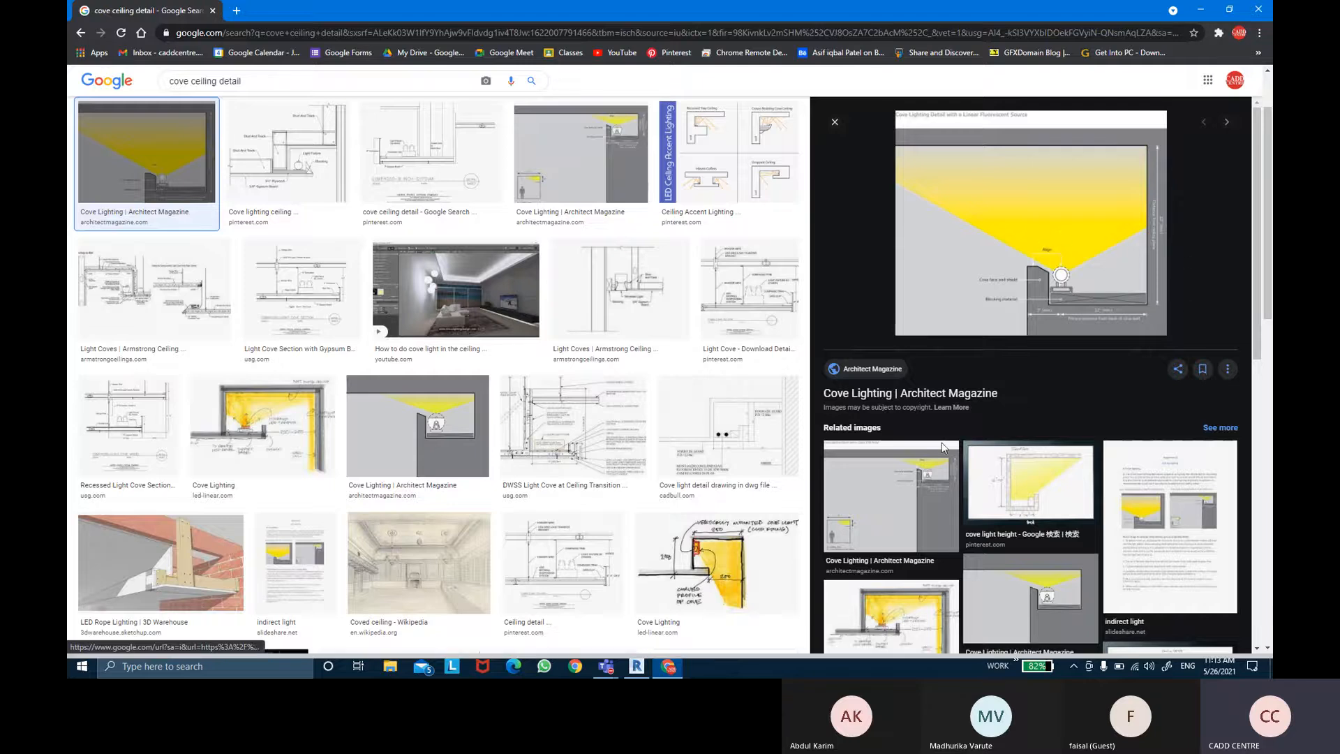
Step: Switch back to Revit and select the compound ceiling in the FIRST FLOOR ceiling plan
{"action": "key", "text": "alt+Tab"}
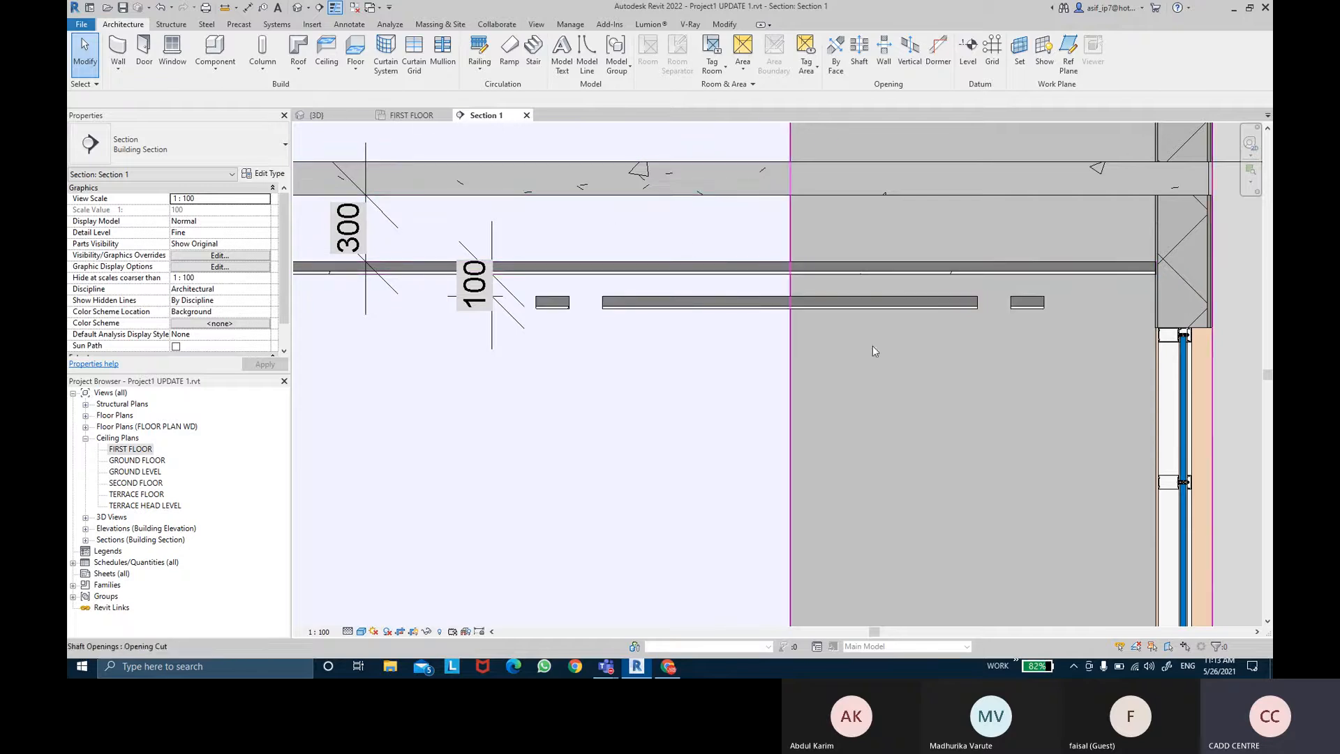
{"action": "scroll", "coordinate": [872, 346], "scroll_direction": "down", "scroll_amount": 5}
{"action": "middle_click_drag", "start_coordinate": [835, 314], "coordinate": [837, 352]}
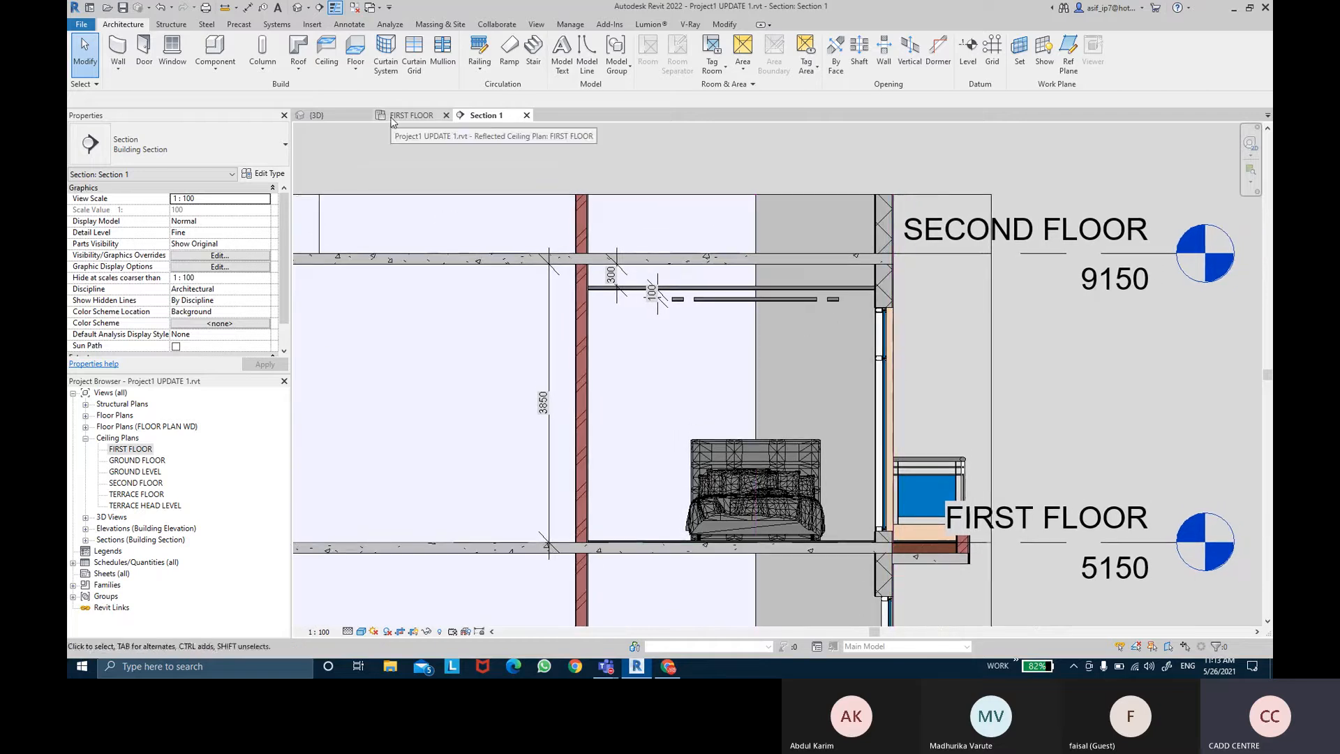
{"action": "left_click", "coordinate": [393, 118]}
{"action": "scroll", "coordinate": [683, 365], "scroll_direction": "up", "scroll_amount": 1}
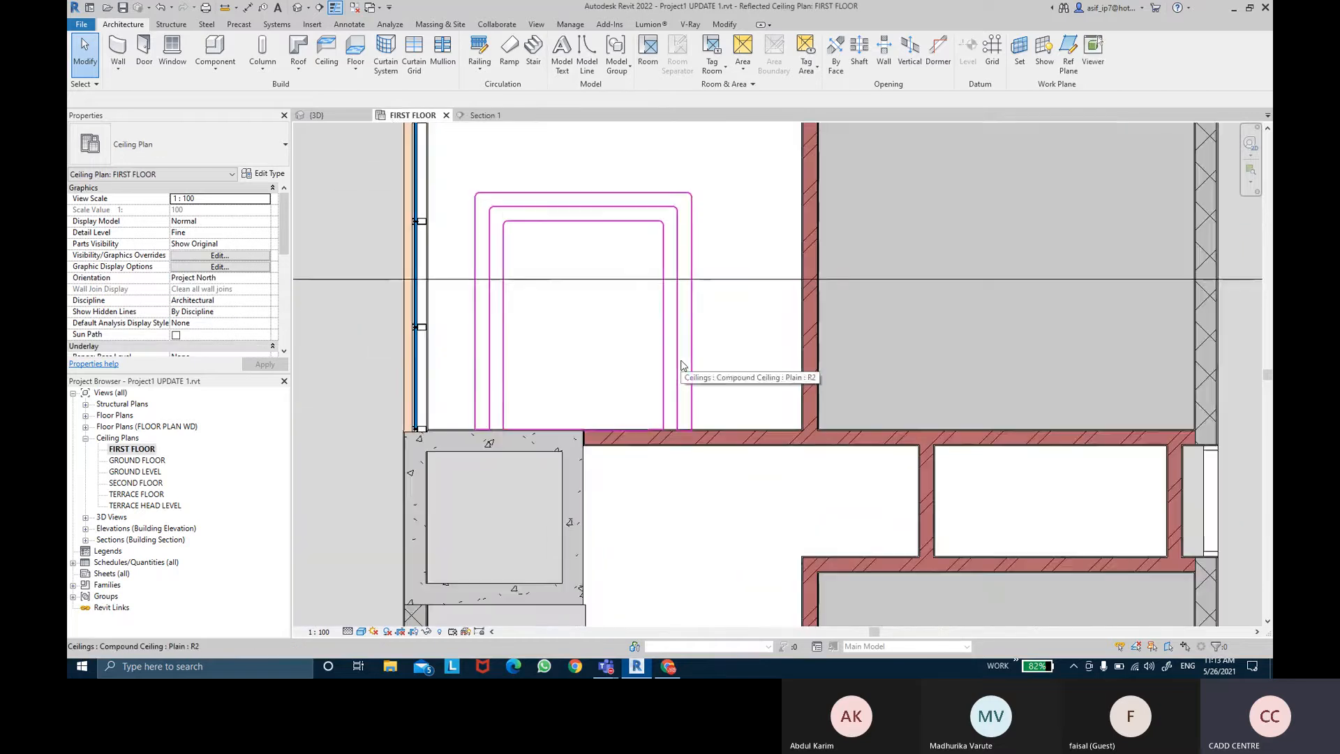
{"action": "left_click", "coordinate": [510, 338]}
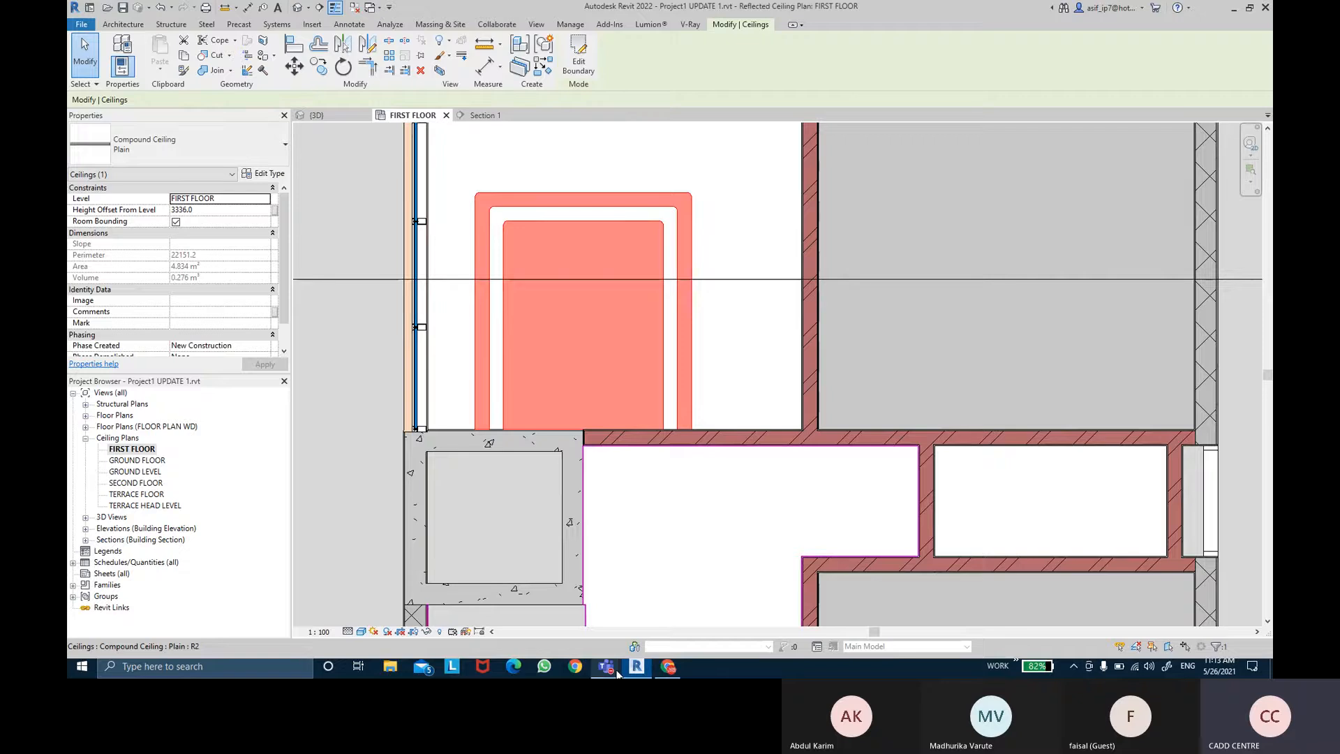
{"action": "mouse_move", "coordinate": [617, 673]}
{"action": "left_click", "coordinate": [640, 602]}
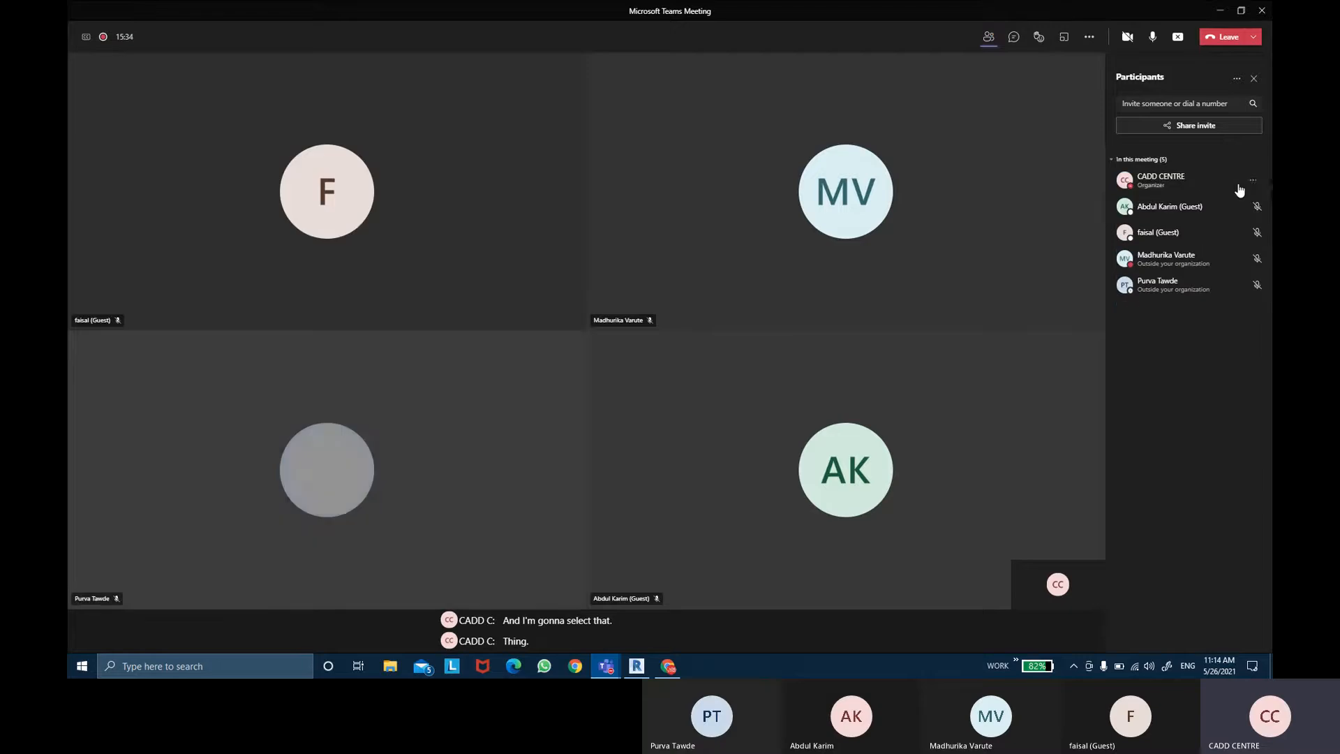
{"action": "left_click", "coordinate": [1217, 11]}
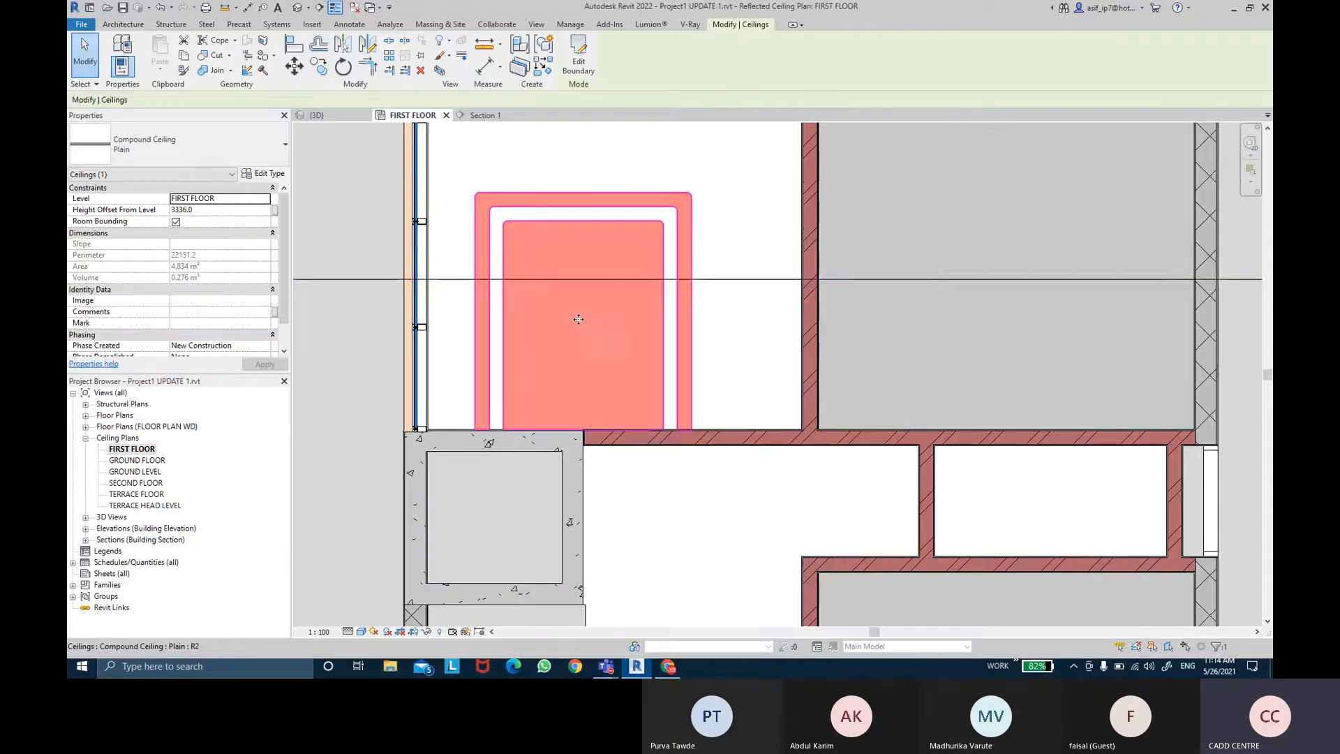
Step: Isolate the selected ceiling in a 3D view with Selection Box
{"action": "key", "text": "ctrl"}
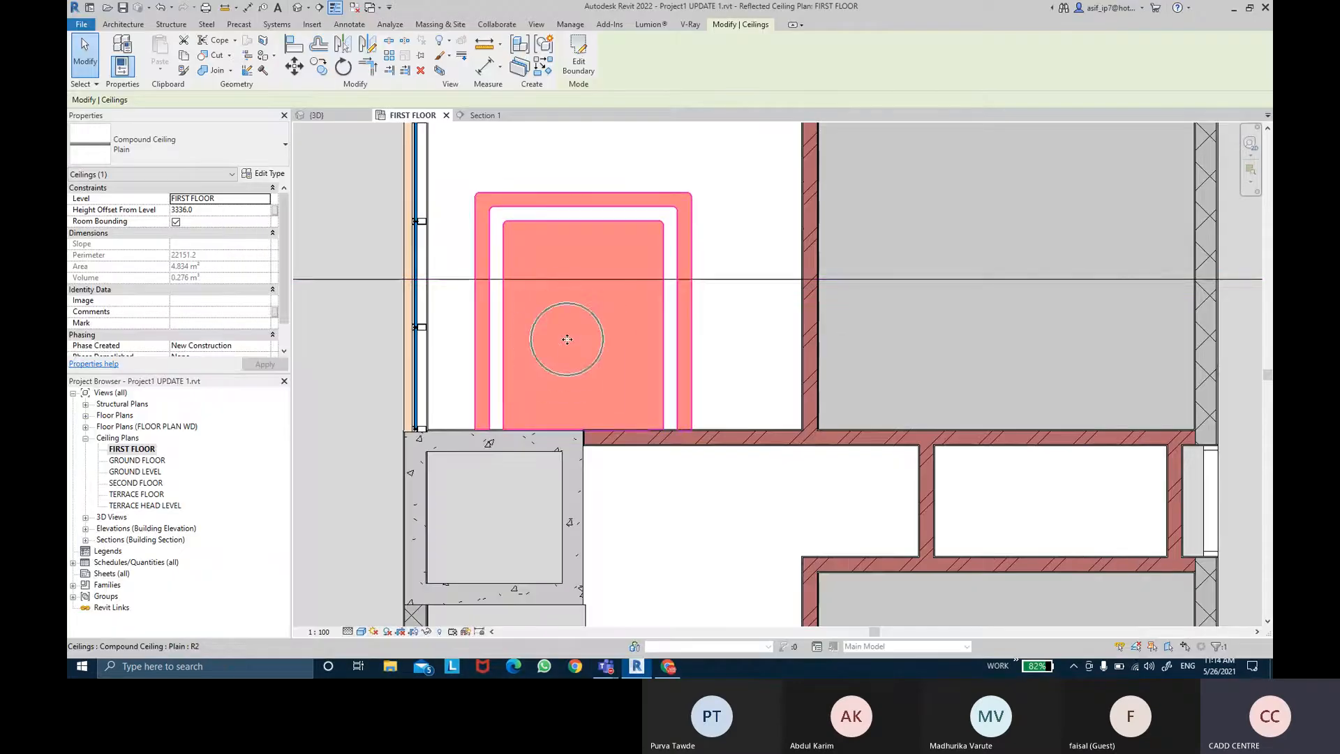
{"action": "left_click", "coordinate": [441, 73]}
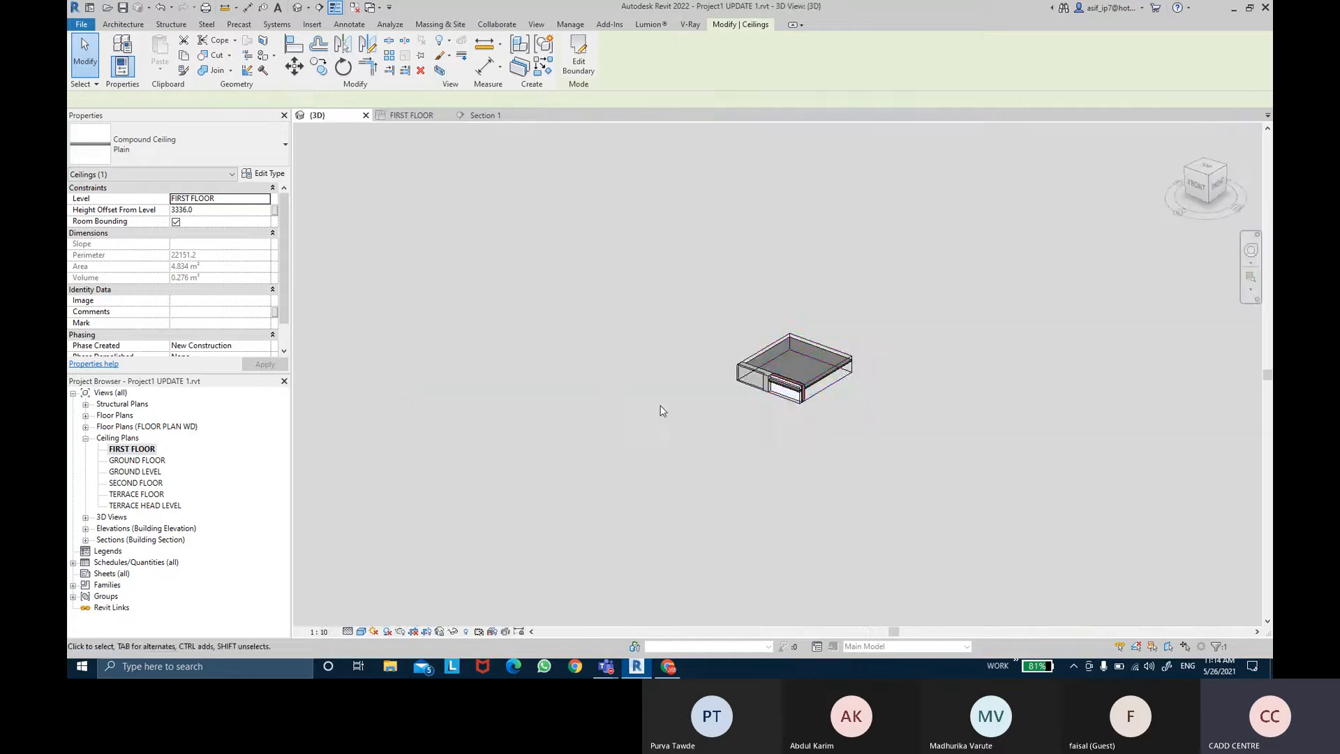
Step: Orbit the 3D view to examine the section box around the isolated ceiling
{"action": "left_click", "coordinate": [857, 386]}
{"action": "middle_click_drag", "start_coordinate": [865, 386], "coordinate": [688, 404], "text": "shift"}
{"action": "left_click", "coordinate": [683, 393]}
{"action": "left_click_drag", "start_coordinate": [644, 333], "coordinate": [644, 256]}
{"action": "middle_click_drag", "start_coordinate": [711, 312], "coordinate": [547, 318], "text": "shift"}
{"action": "left_click_drag", "start_coordinate": [544, 318], "coordinate": [465, 312]}
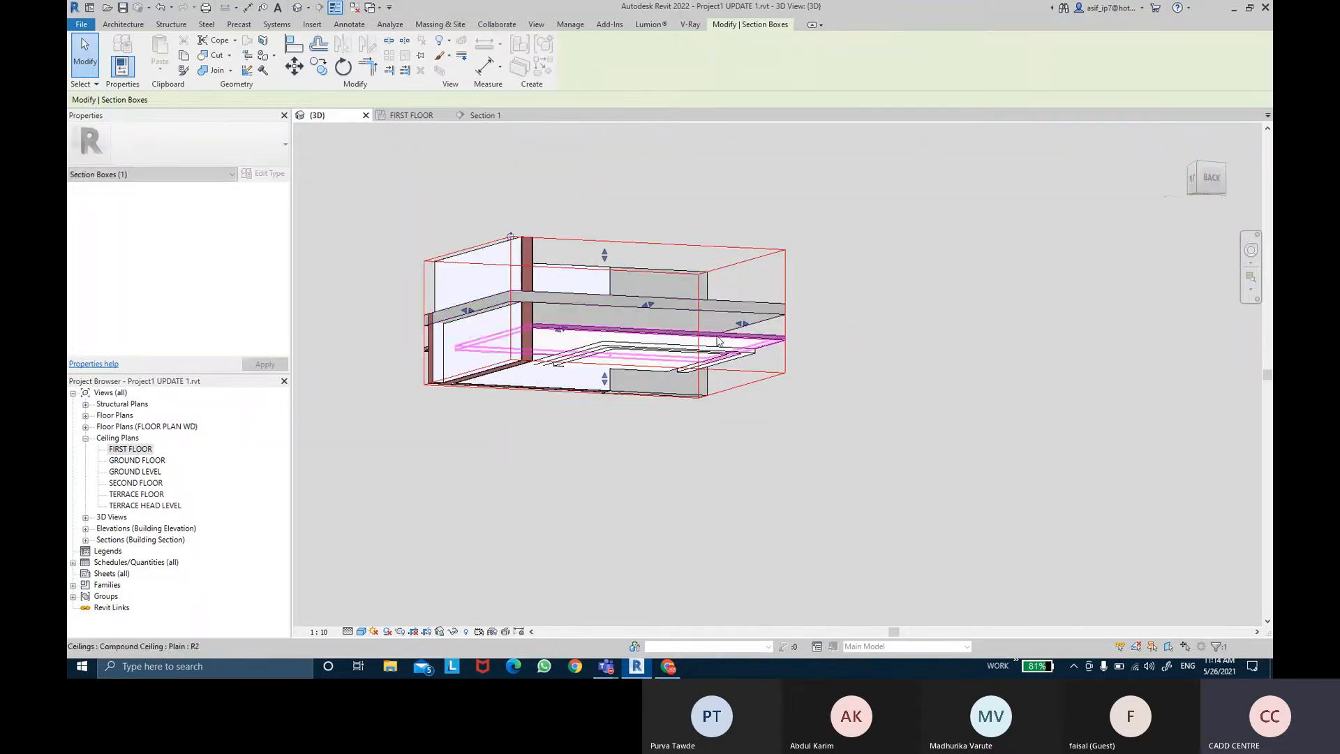
{"action": "left_click_drag", "start_coordinate": [742, 323], "coordinate": [833, 336]}
{"action": "middle_click_drag", "start_coordinate": [823, 338], "coordinate": [670, 343], "text": "shift"}
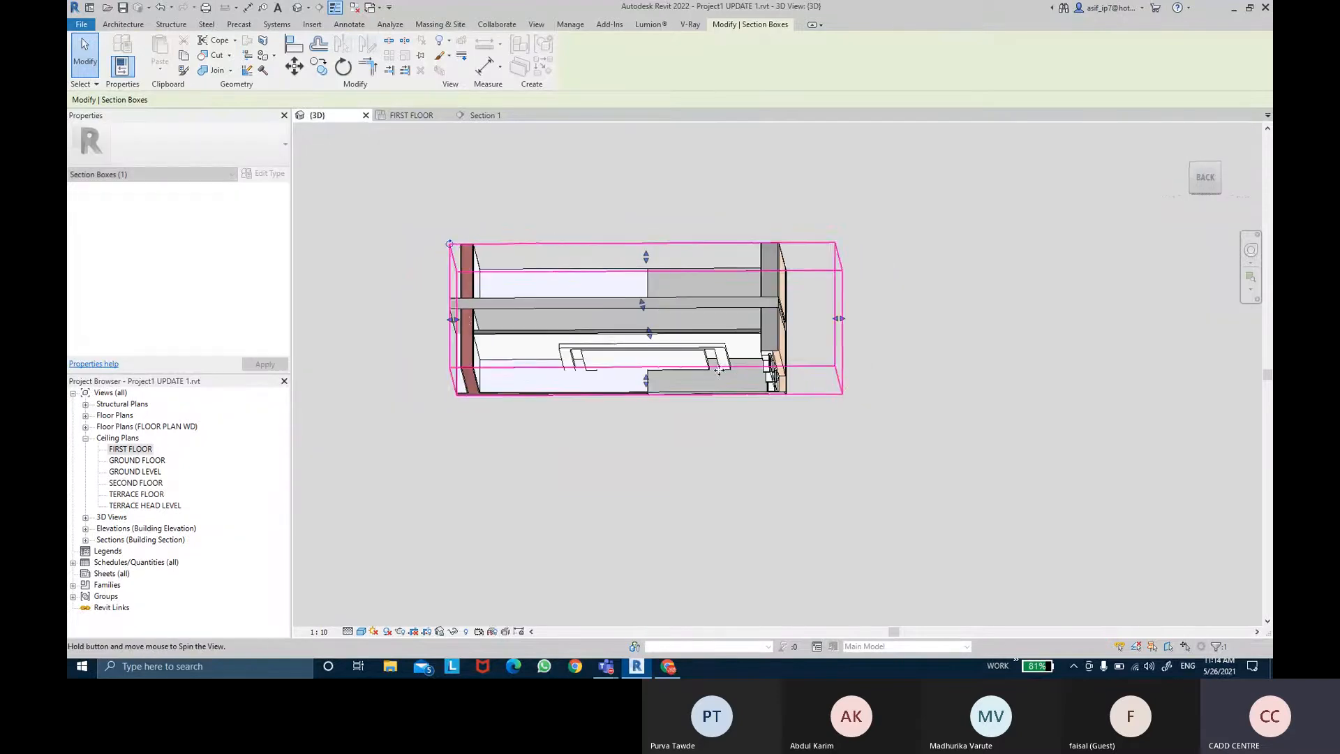
Step: Shrink the section box to crop the model down to one end of the ceiling
{"action": "left_click_drag", "start_coordinate": [452, 319], "coordinate": [480, 319]}
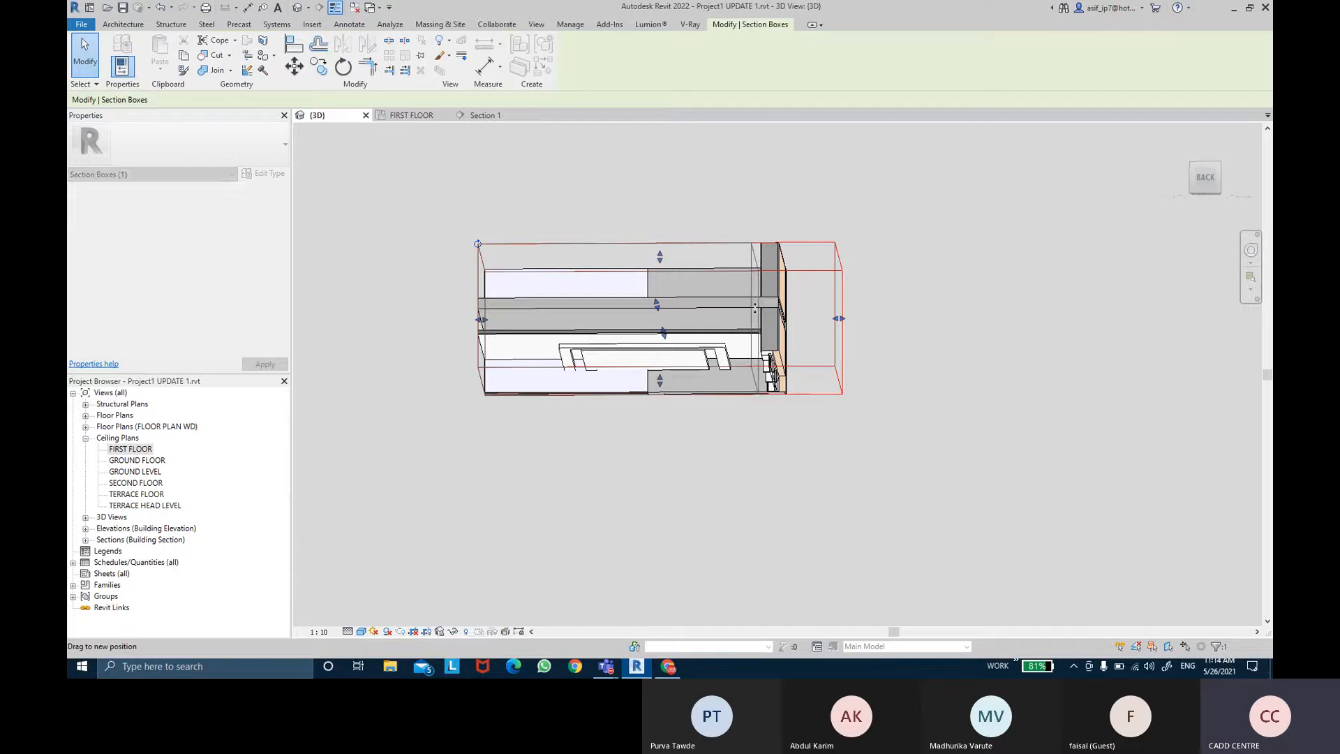
{"action": "middle_click_drag", "start_coordinate": [754, 307], "coordinate": [477, 301], "text": "shift"}
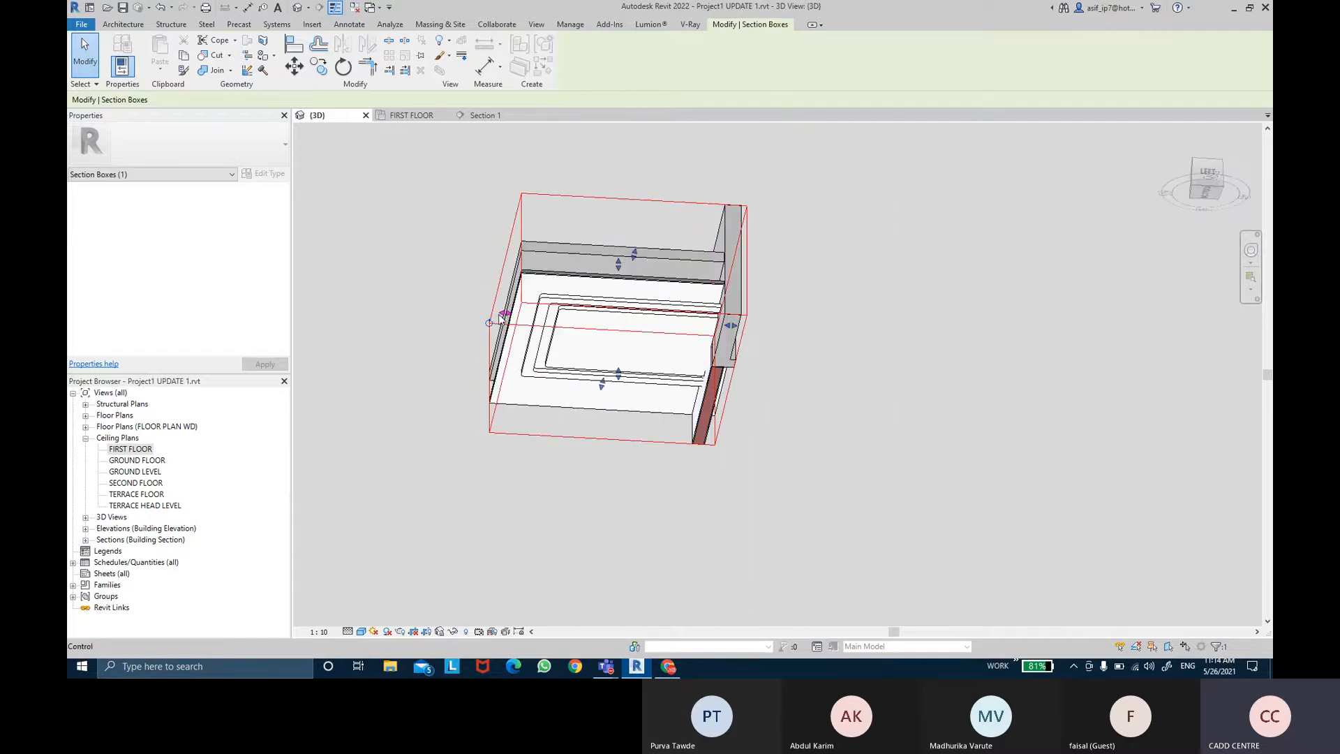
{"action": "mouse_move", "coordinate": [492, 312]}
{"action": "left_mouse_down"}
{"action": "mouse_move", "coordinate": [429, 311]}
{"action": "mouse_move", "coordinate": [487, 312]}
{"action": "left_mouse_up"}
{"action": "middle_click_drag", "start_coordinate": [505, 326], "coordinate": [598, 275], "text": "shift"}
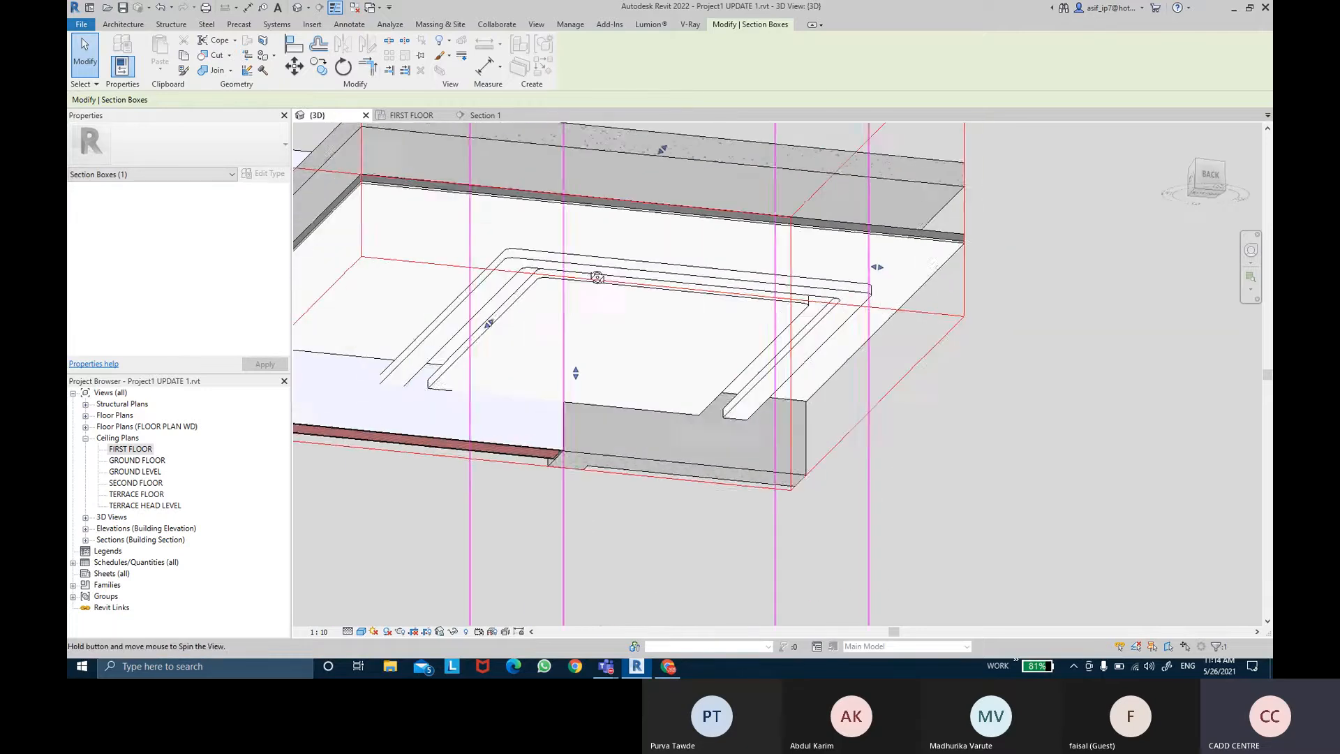
Step: Zoom into the ceiling's cross-section and compare it with the cove ceiling reference image
{"action": "left_click", "coordinate": [1121, 422]}
{"action": "scroll", "coordinate": [1128, 429], "scroll_direction": "down", "scroll_amount": 2}
{"action": "middle_click_drag", "start_coordinate": [1077, 430], "coordinate": [730, 464]}
{"action": "scroll", "coordinate": [784, 402], "scroll_direction": "up", "scroll_amount": 5}
{"action": "scroll", "coordinate": [740, 444], "scroll_direction": "up", "scroll_amount": 1}
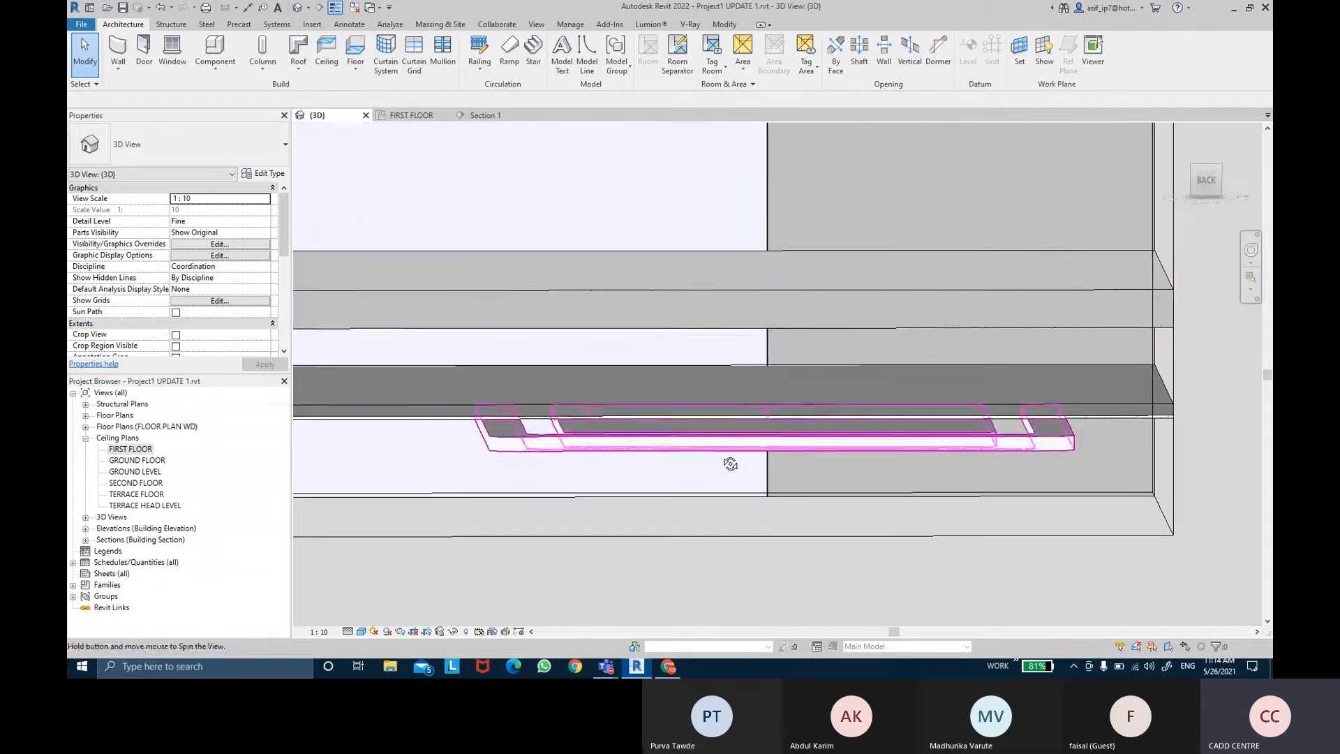
{"action": "left_click", "coordinate": [666, 668]}
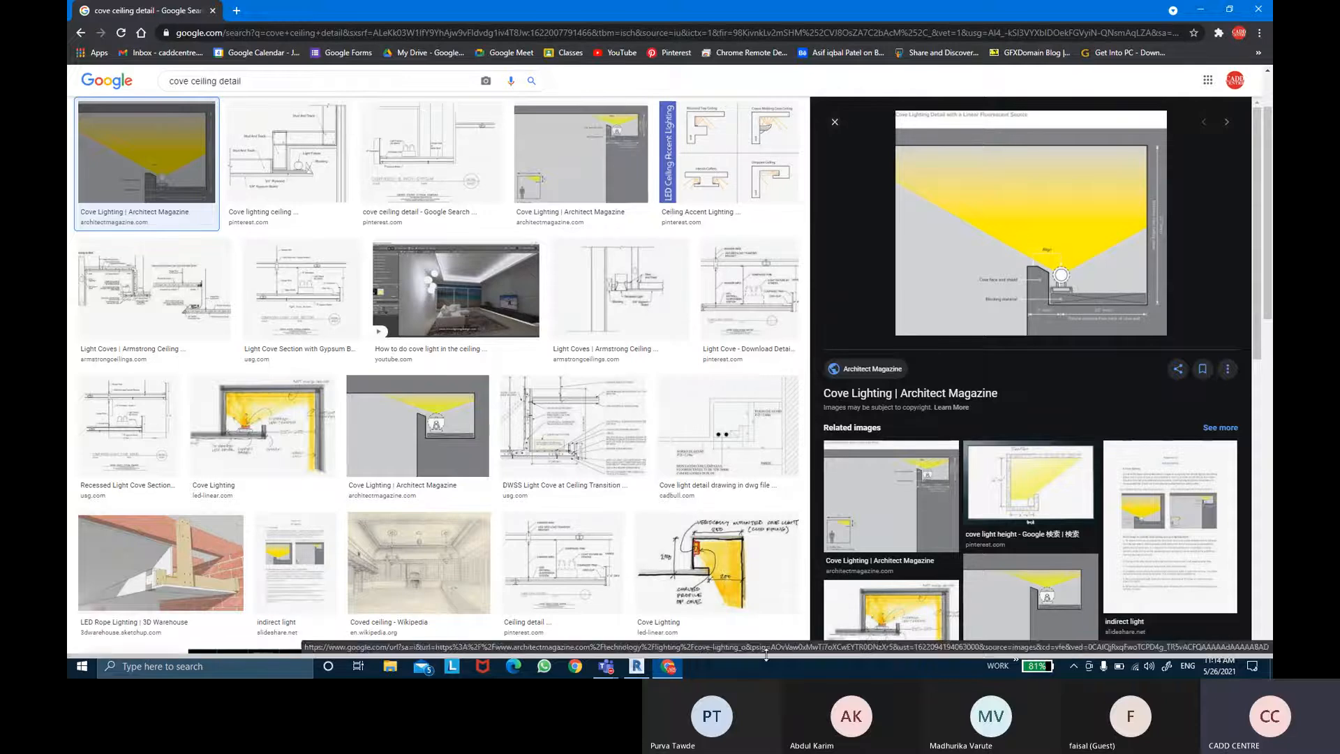
{"action": "left_click", "coordinate": [636, 667]}
Step: Orbit and zoom around the ceiling edge to study the cove ceiling layers
{"action": "middle_click_drag", "start_coordinate": [562, 444], "coordinate": [552, 406], "text": "shift"}
{"action": "scroll", "coordinate": [552, 406], "scroll_direction": "up", "scroll_amount": 2}
{"action": "scroll", "coordinate": [532, 416], "scroll_direction": "down", "scroll_amount": 2}
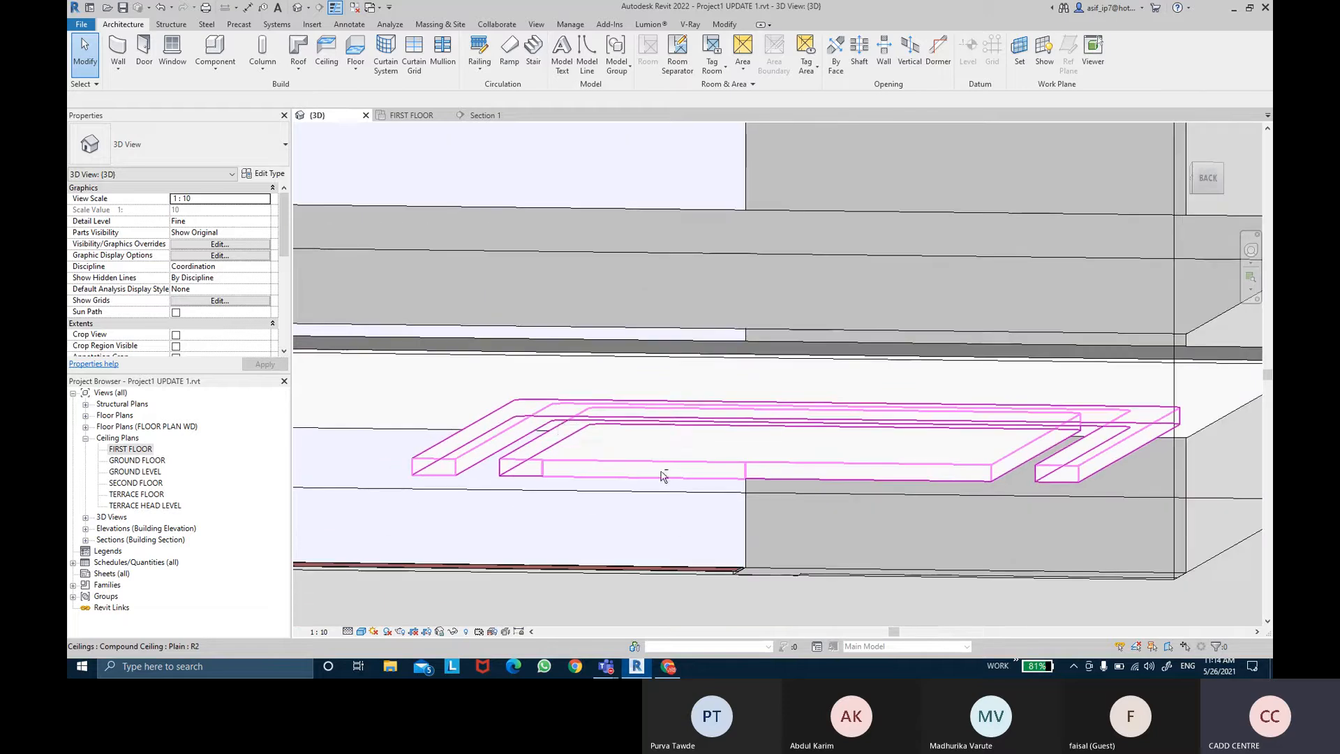
{"action": "middle_click_drag", "start_coordinate": [663, 469], "coordinate": [617, 554], "text": "shift"}
{"action": "left_click", "coordinate": [547, 379]}
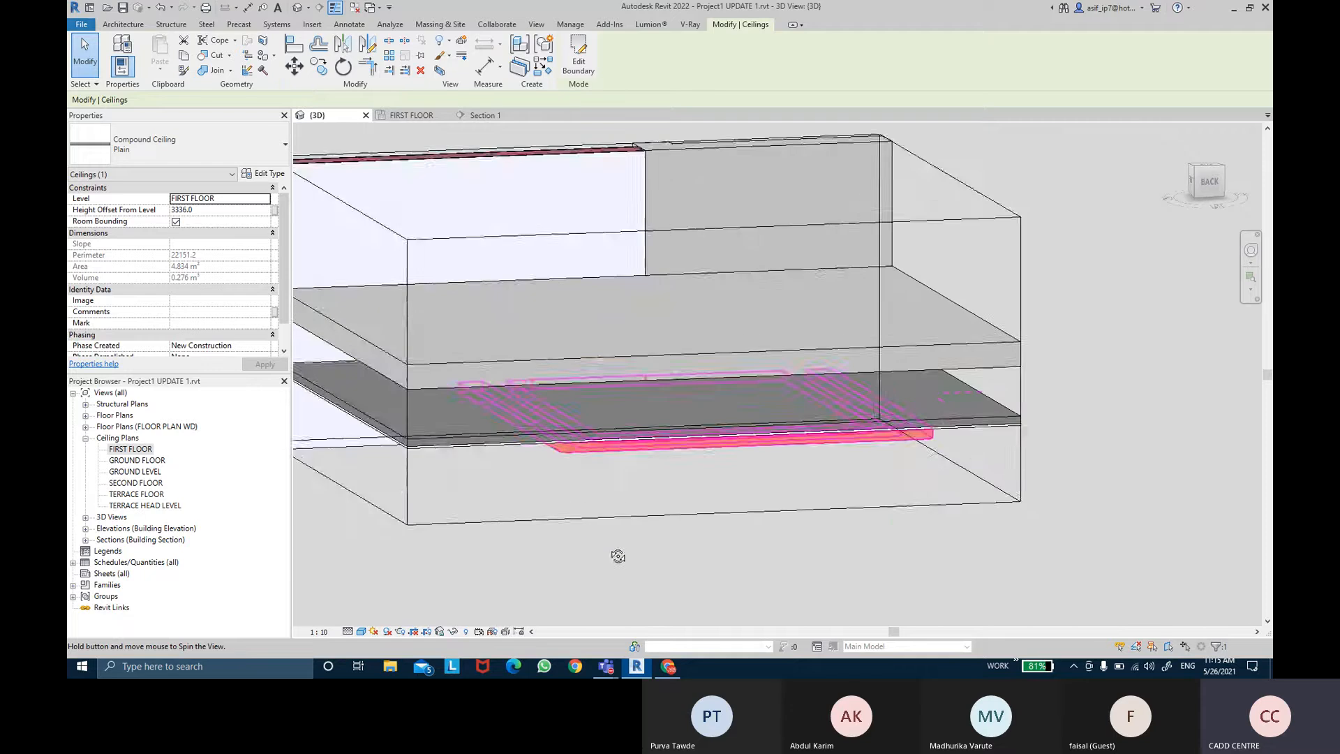
{"action": "left_click", "coordinate": [626, 541]}
{"action": "scroll", "coordinate": [817, 475], "scroll_direction": "up", "scroll_amount": 2}
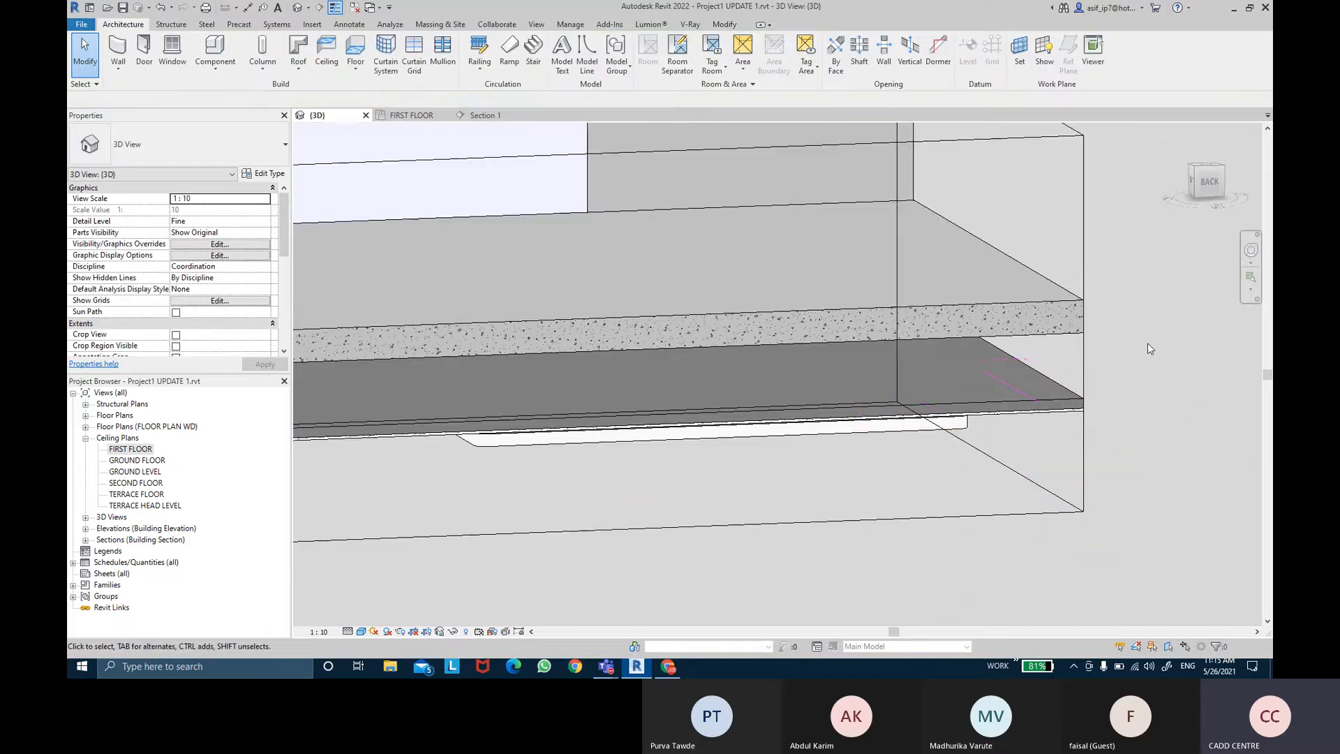
{"action": "middle_click_drag", "start_coordinate": [1148, 342], "coordinate": [1105, 302], "text": "shift"}
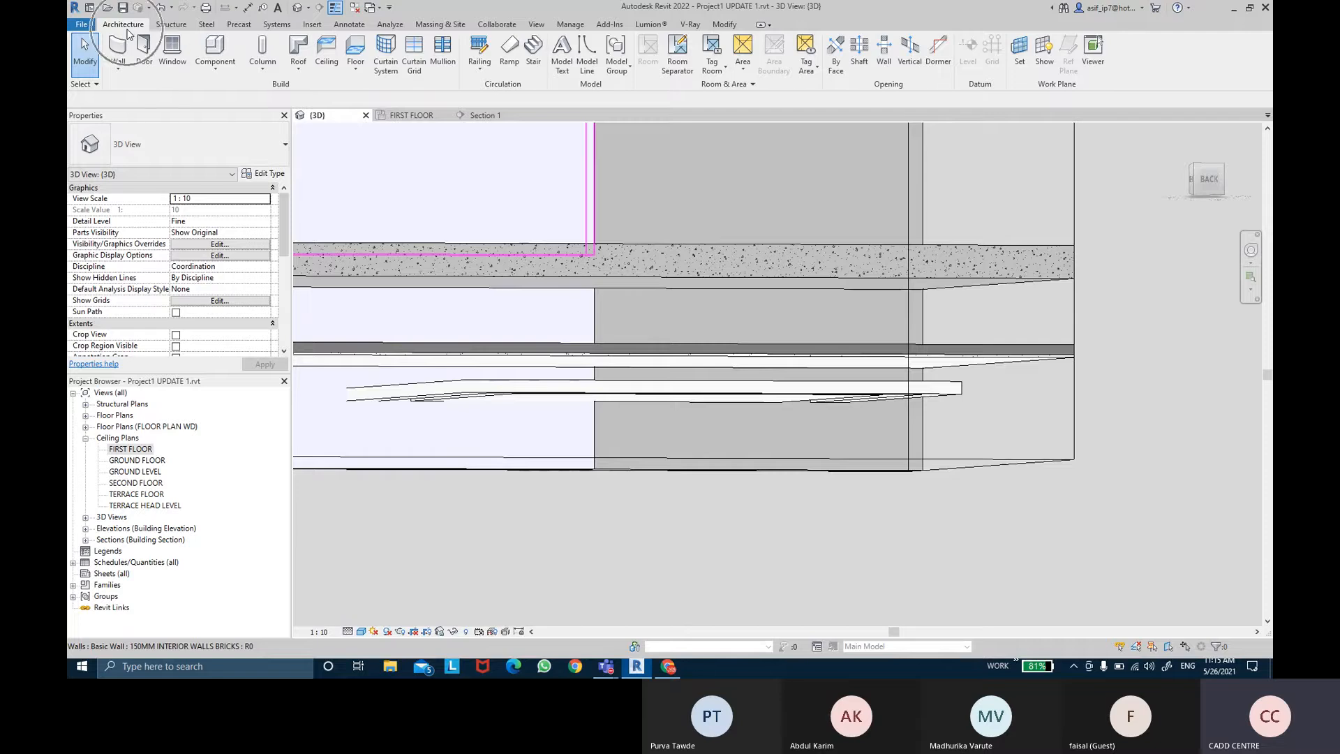
Step: Switch to Microsoft Whiteboard and open a blank board
{"action": "left_click", "coordinate": [209, 72]}
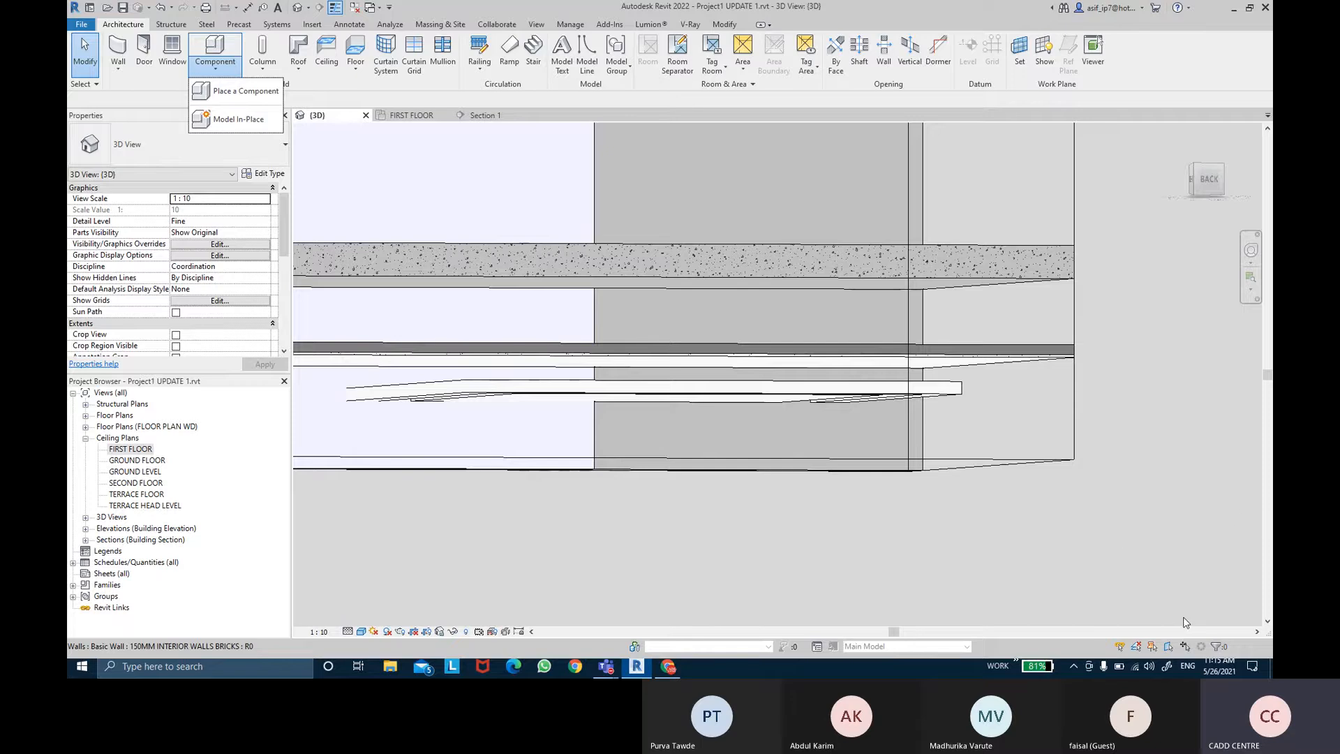
{"action": "left_click", "coordinate": [1166, 667]}
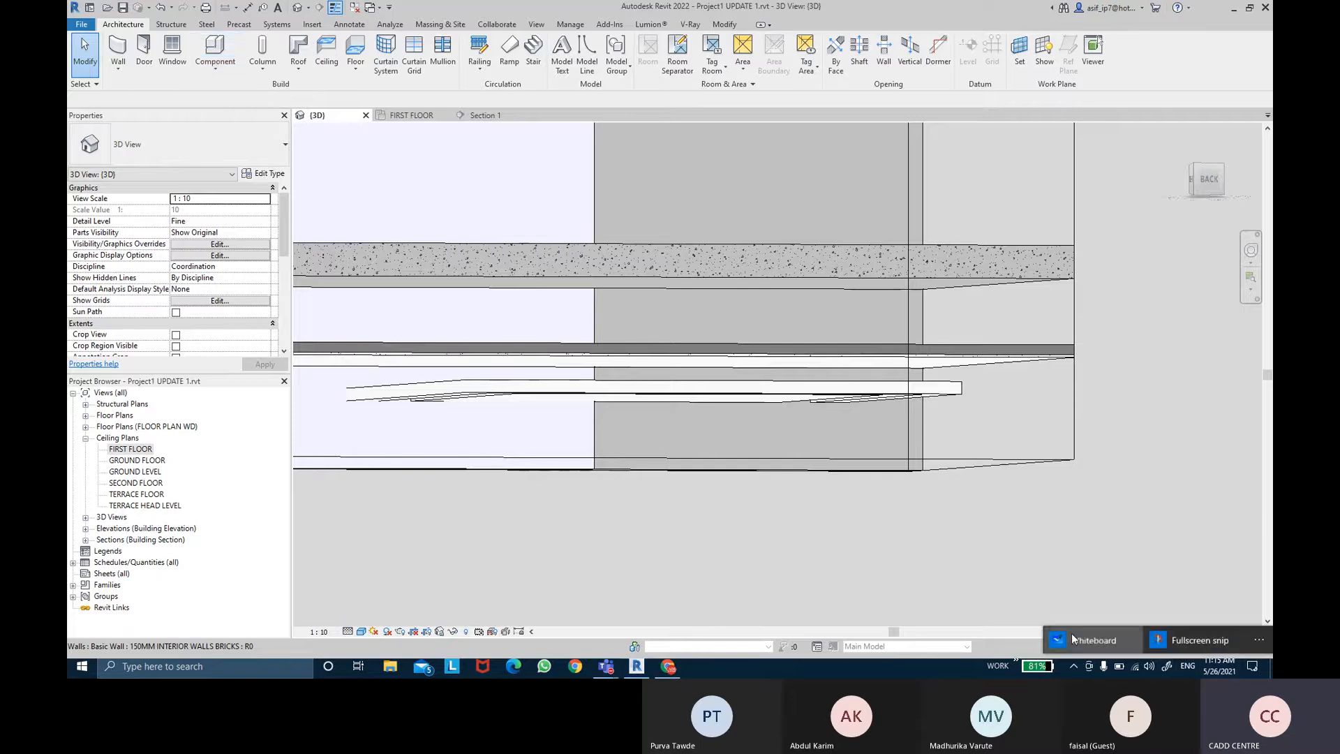
{"action": "left_click", "coordinate": [1116, 641]}
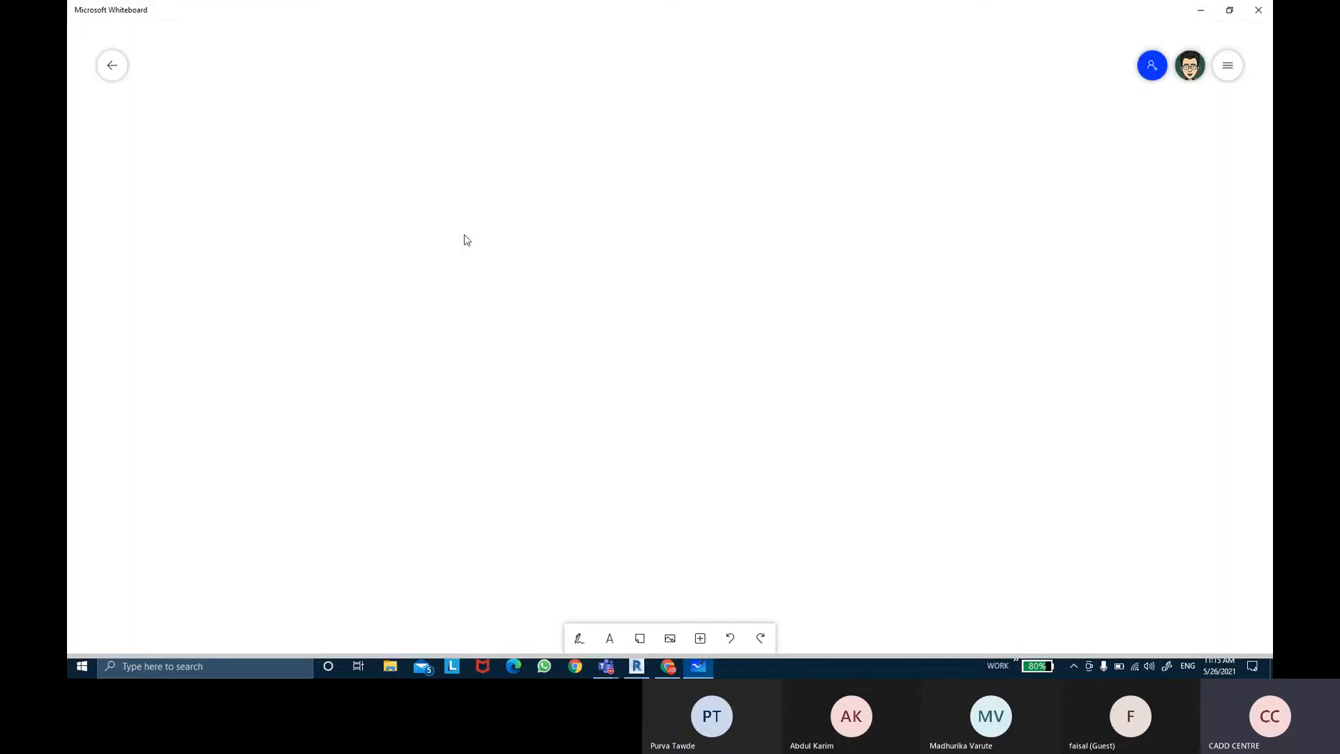
{"action": "left_click", "coordinate": [113, 63]}
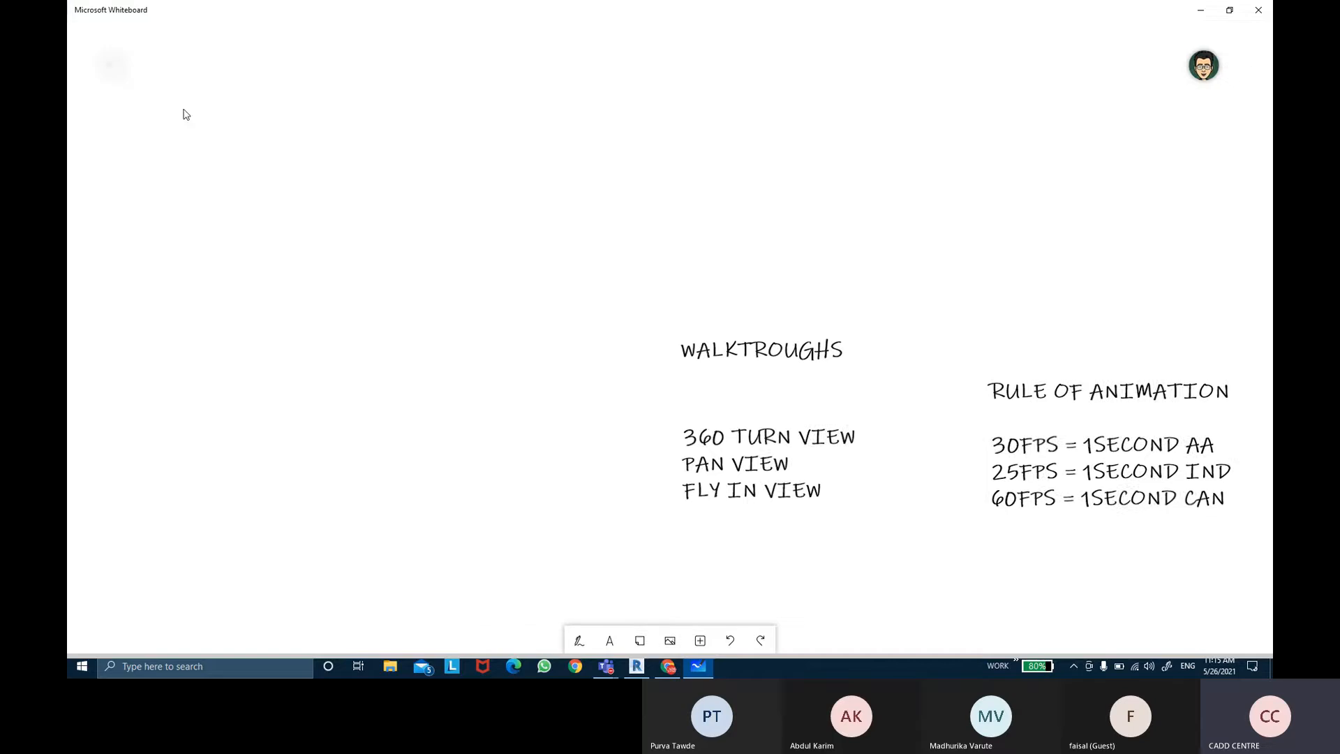
{"action": "left_click", "coordinate": [474, 224]}
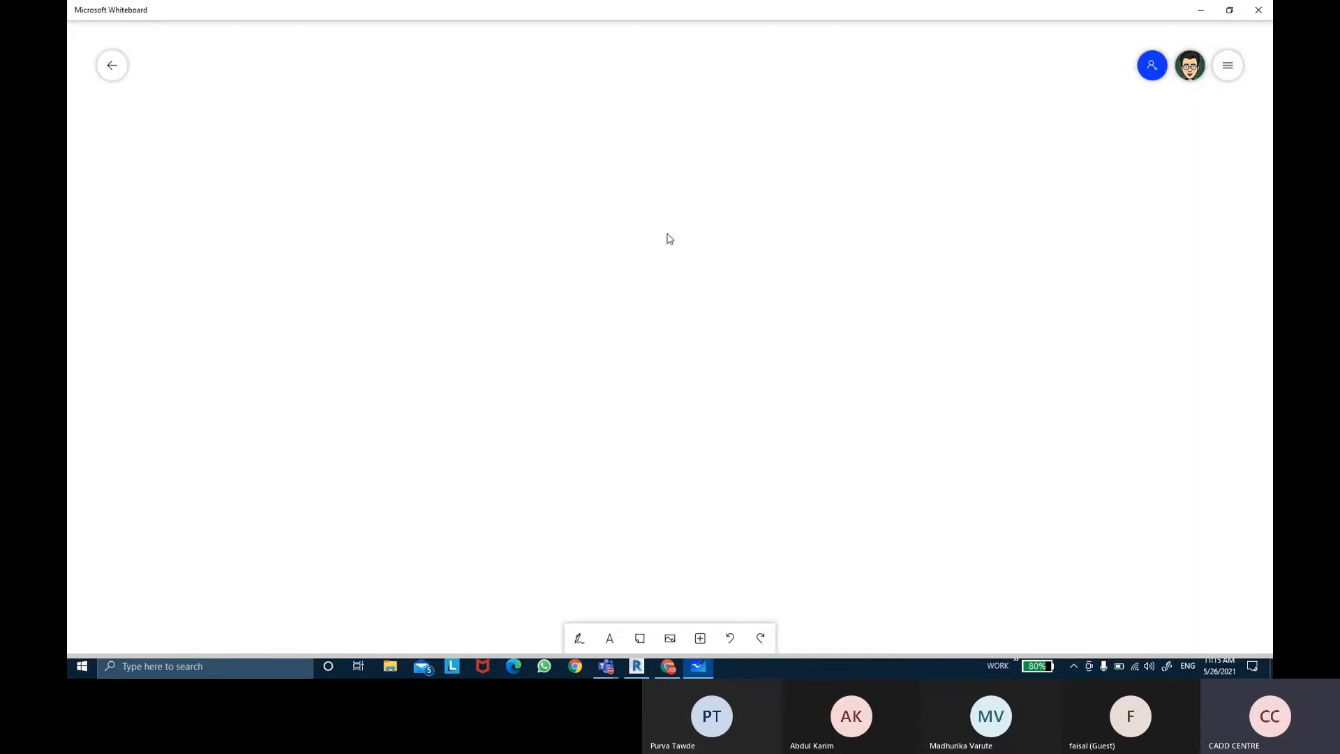
Step: Sketch the slab and three false-ceiling panels below it with the black pen
{"action": "left_click", "coordinate": [578, 637]}
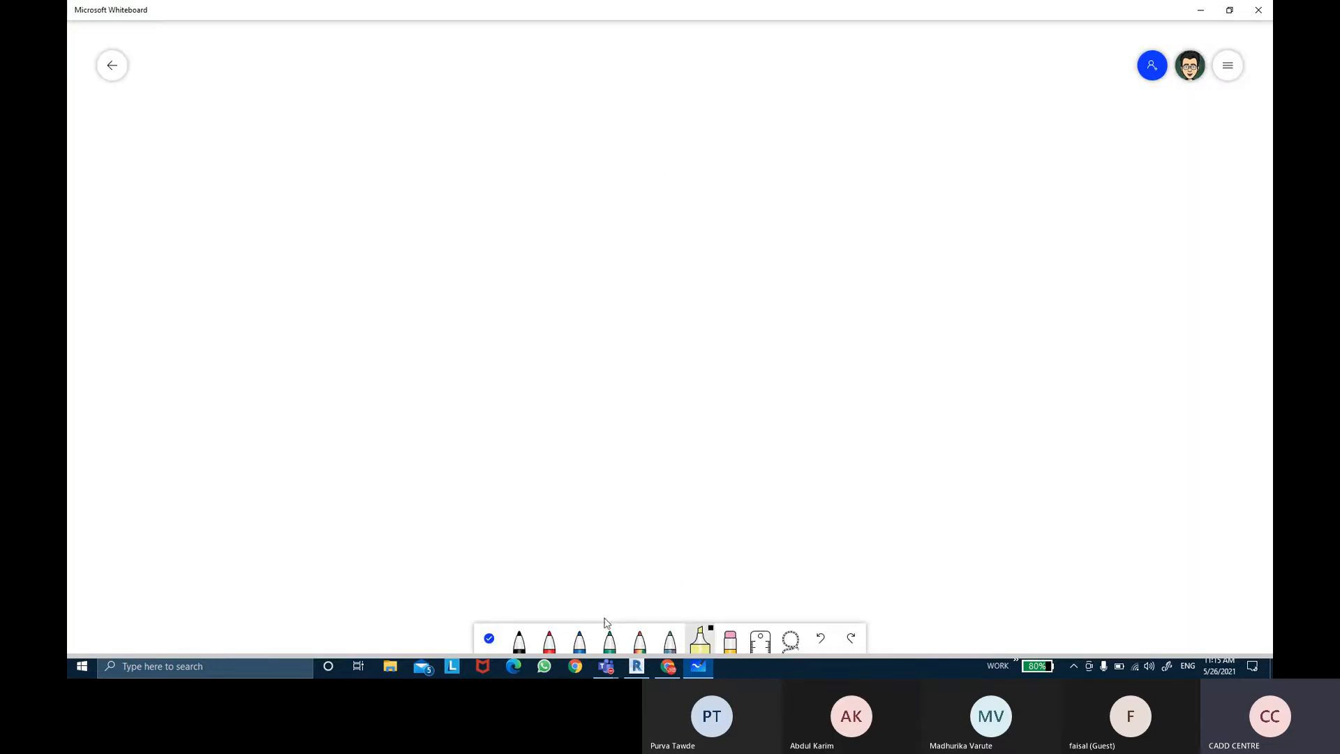
{"action": "left_click", "coordinate": [519, 639]}
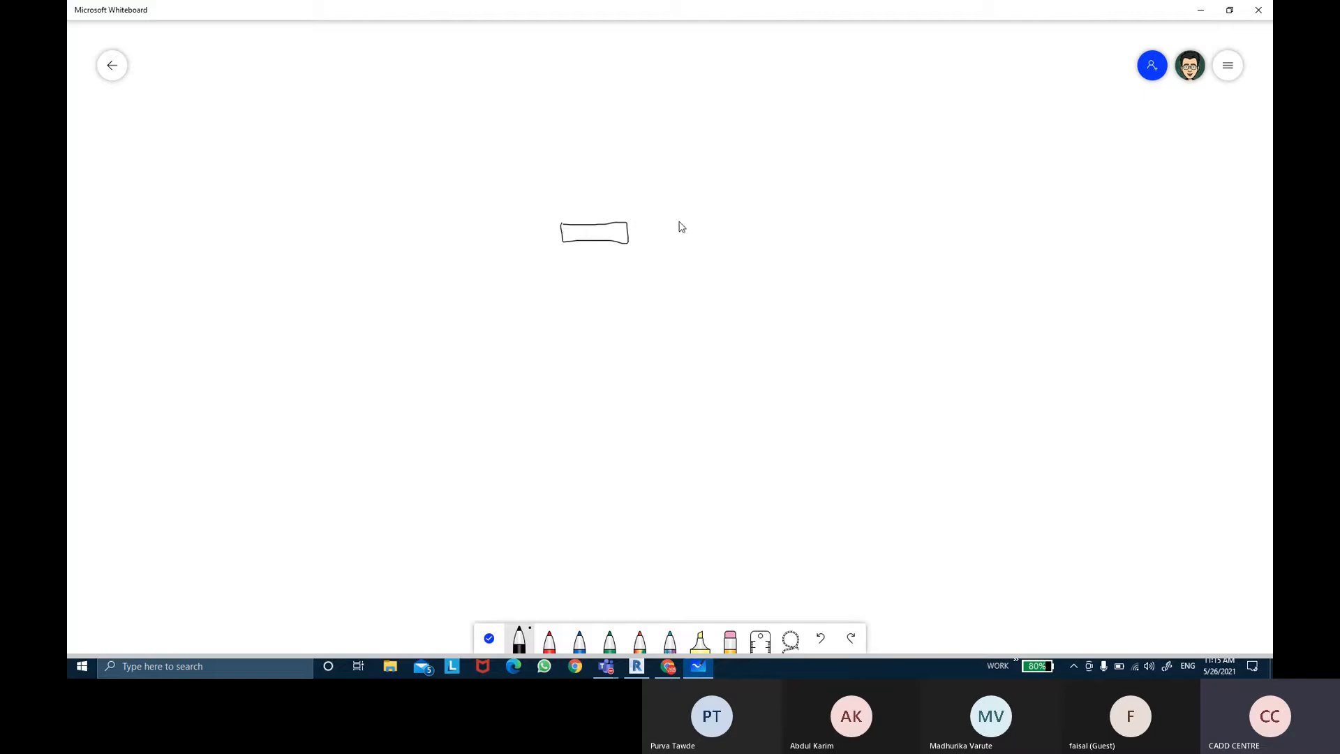
{"action": "mouse_move", "coordinate": [694, 218]}
{"action": "left_mouse_down"}
{"action": "mouse_move", "coordinate": [696, 240]}
{"action": "mouse_move", "coordinate": [721, 218]}
{"action": "mouse_move", "coordinate": [955, 216]}
{"action": "left_mouse_up"}
{"action": "mouse_move", "coordinate": [699, 240]}
{"action": "left_mouse_down"}
{"action": "mouse_move", "coordinate": [961, 239]}
{"action": "mouse_move", "coordinate": [958, 218]}
{"action": "mouse_move", "coordinate": [961, 233]}
{"action": "mouse_move", "coordinate": [1113, 216]}
{"action": "mouse_move", "coordinate": [1124, 240]}
{"action": "mouse_move", "coordinate": [1024, 244]}
{"action": "left_mouse_up"}
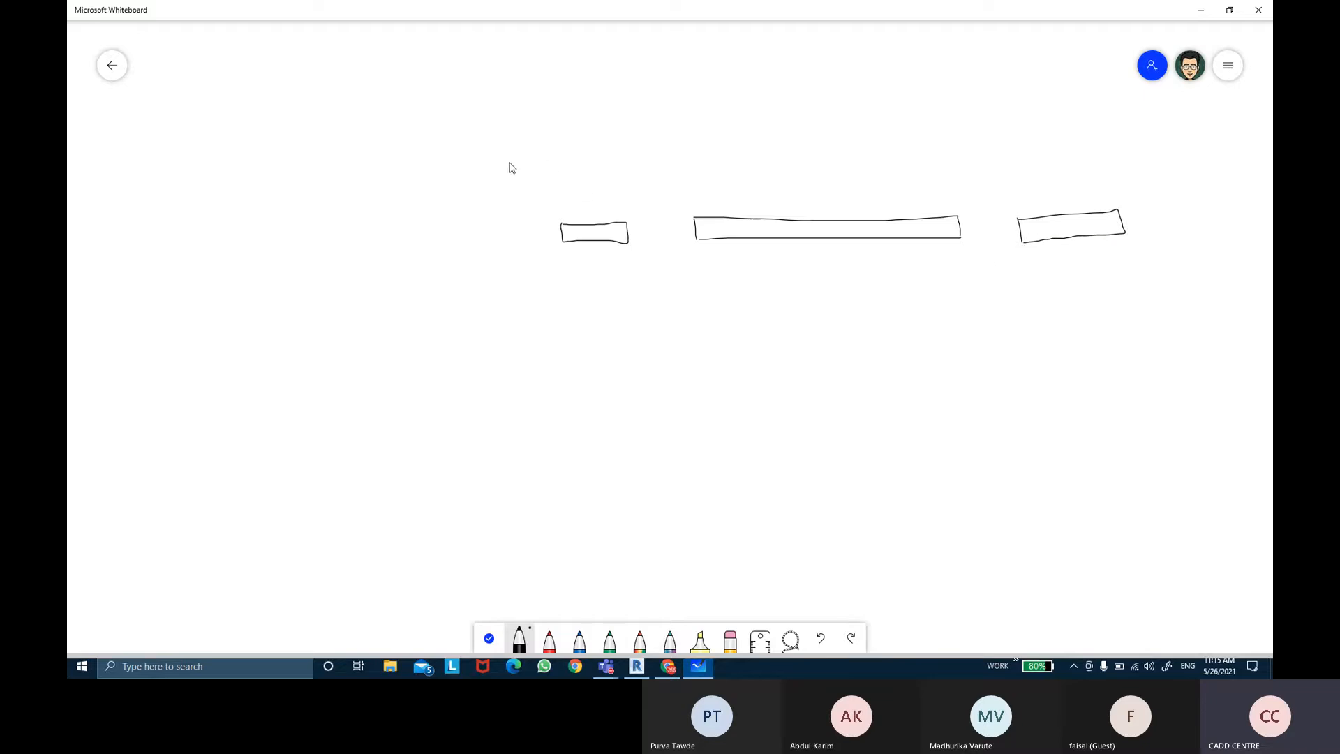
{"action": "left_click_drag", "start_coordinate": [480, 181], "coordinate": [1161, 165]}
{"action": "mouse_move", "coordinate": [473, 144]}
{"action": "left_mouse_down"}
{"action": "mouse_move", "coordinate": [473, 176]}
{"action": "mouse_move", "coordinate": [617, 150]}
{"action": "mouse_move", "coordinate": [1155, 132]}
{"action": "mouse_move", "coordinate": [1183, 156]}
{"action": "mouse_move", "coordinate": [1148, 169]}
{"action": "left_mouse_up"}
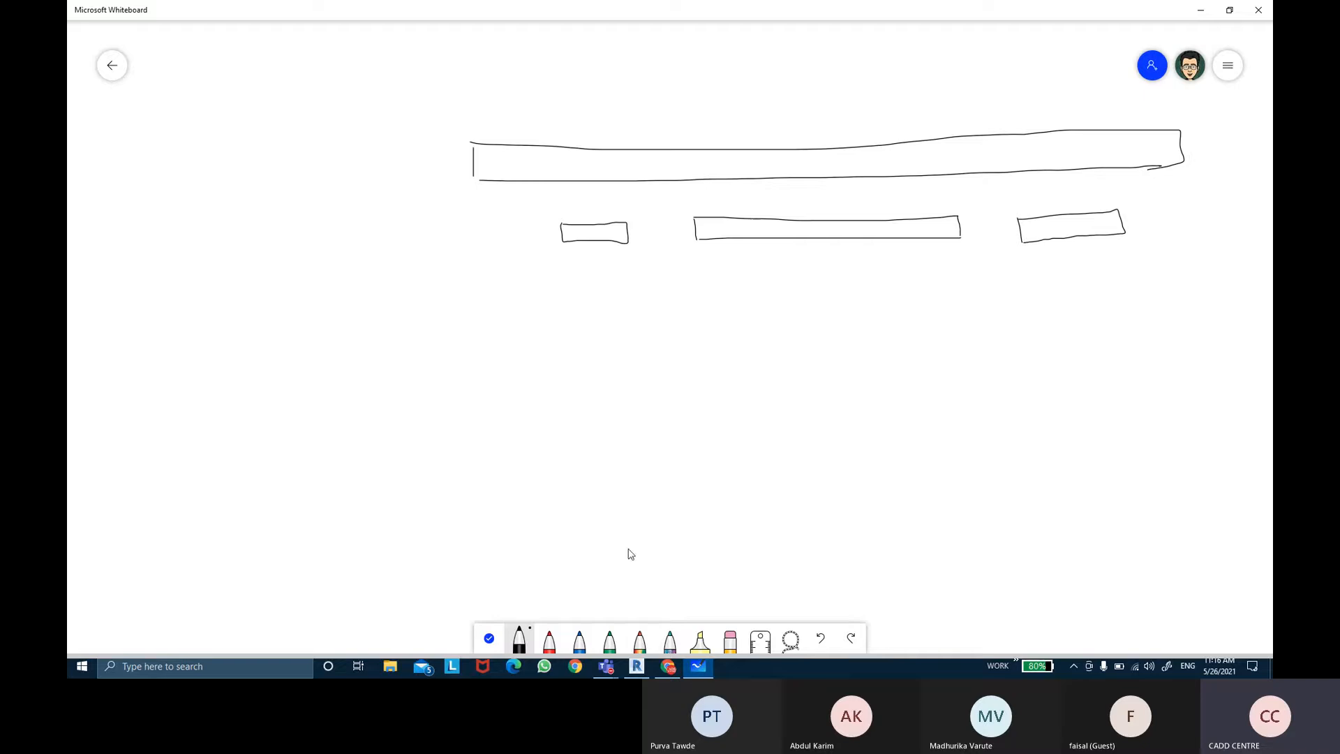
Step: Draw red hangers and small light fittings on the central ceiling panel's ends
{"action": "left_click", "coordinate": [549, 639]}
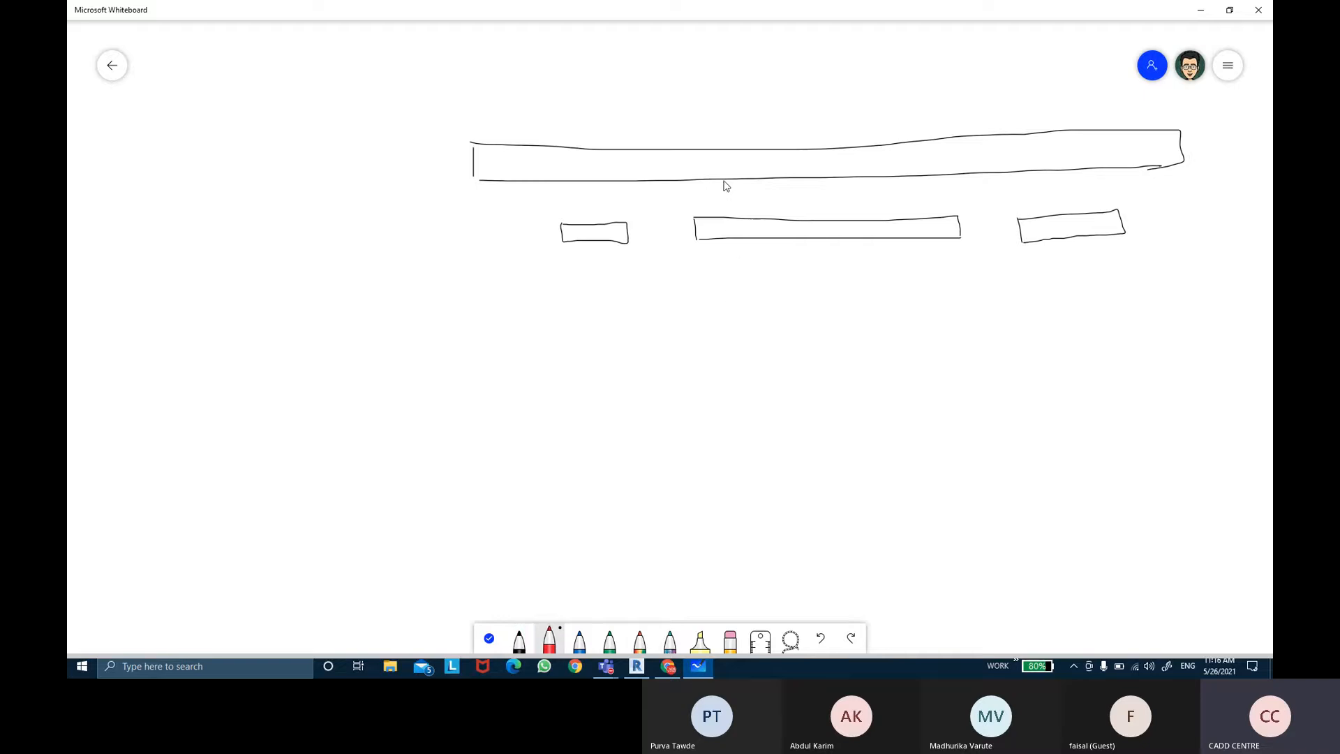
{"action": "left_click_drag", "start_coordinate": [725, 182], "coordinate": [732, 222]}
{"action": "left_click_drag", "start_coordinate": [909, 173], "coordinate": [919, 220]}
{"action": "mouse_move", "coordinate": [909, 174]}
{"action": "left_mouse_down"}
{"action": "mouse_move", "coordinate": [924, 180]}
{"action": "mouse_move", "coordinate": [930, 219]}
{"action": "mouse_move", "coordinate": [918, 220]}
{"action": "left_mouse_up"}
{"action": "mouse_move", "coordinate": [947, 214]}
{"action": "left_mouse_down"}
{"action": "mouse_move", "coordinate": [952, 204]}
{"action": "mouse_move", "coordinate": [945, 216]}
{"action": "left_mouse_up"}
{"action": "left_click_drag", "start_coordinate": [694, 207], "coordinate": [704, 217]}
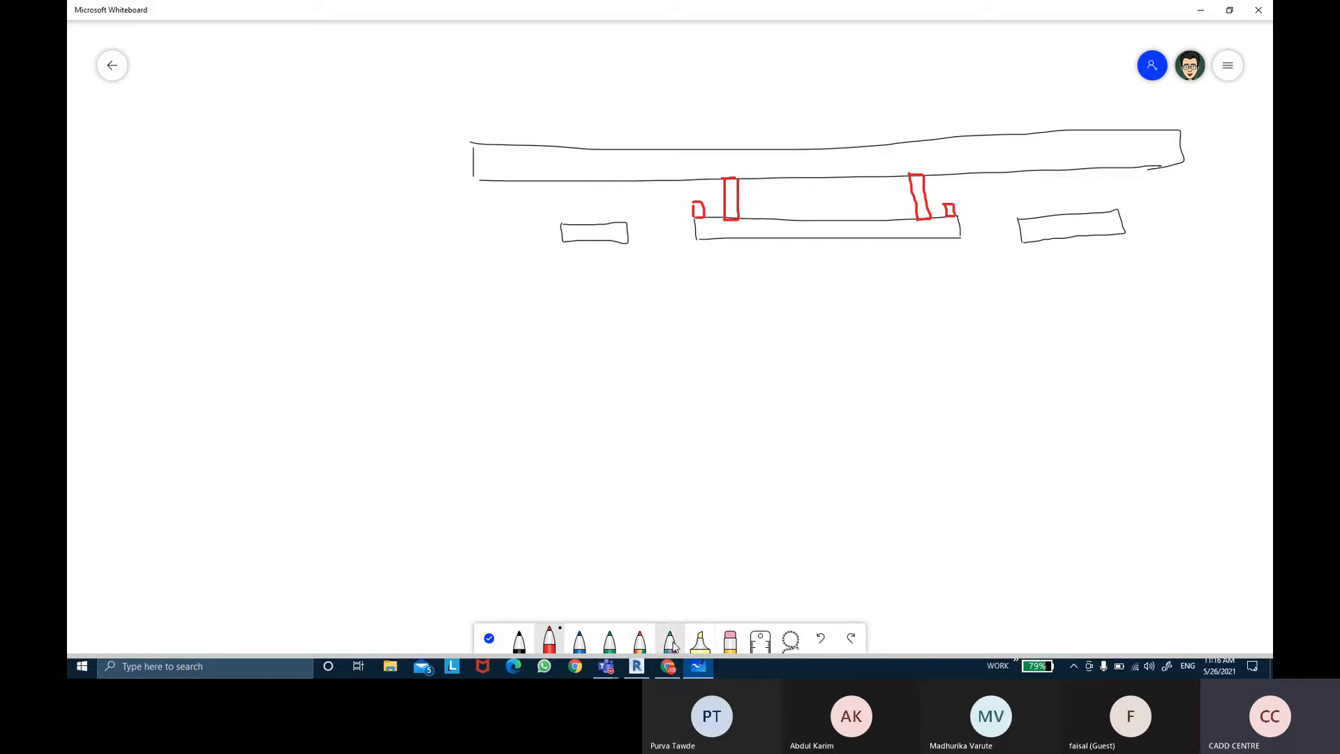
Step: Sketch yellow highlighter light spreading from both cove edges of the central panel
{"action": "left_click", "coordinate": [699, 641]}
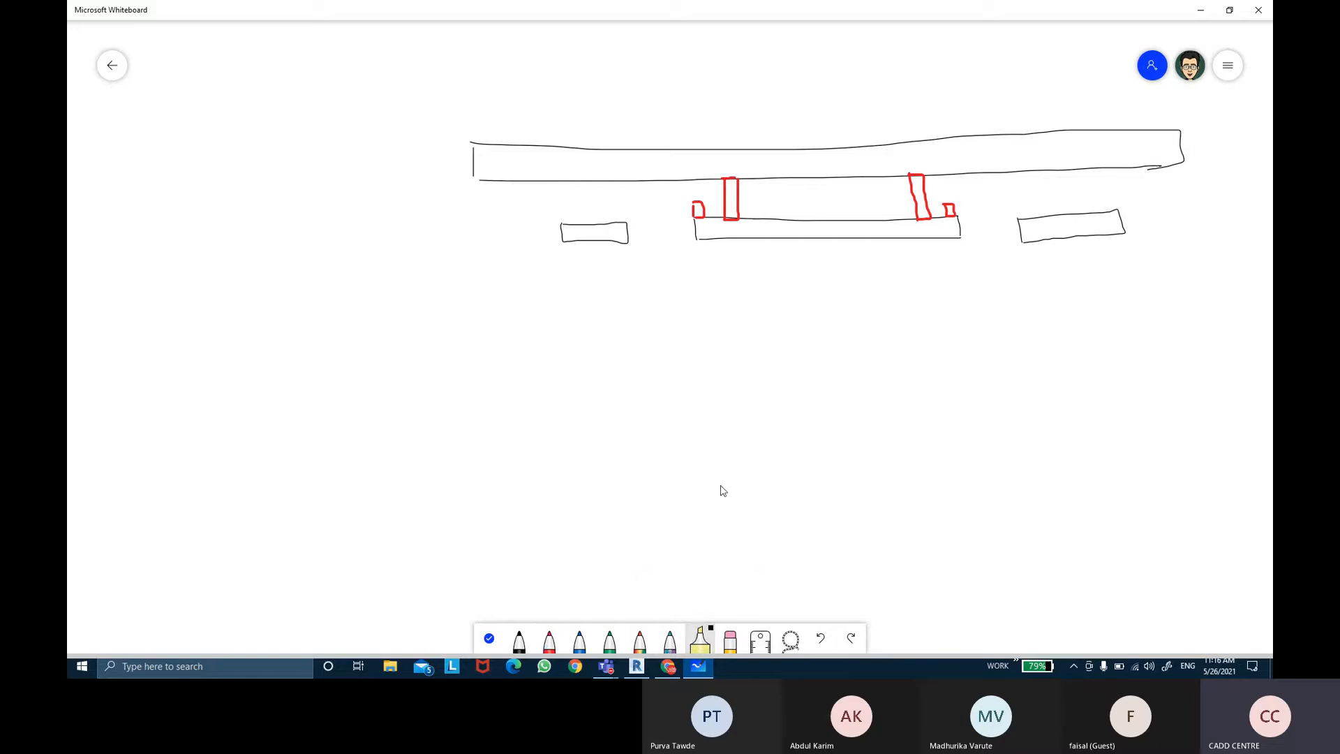
{"action": "left_click_drag", "start_coordinate": [713, 209], "coordinate": [712, 211]}
{"action": "left_click_drag", "start_coordinate": [932, 214], "coordinate": [936, 204]}
{"action": "left_click", "coordinate": [702, 643]}
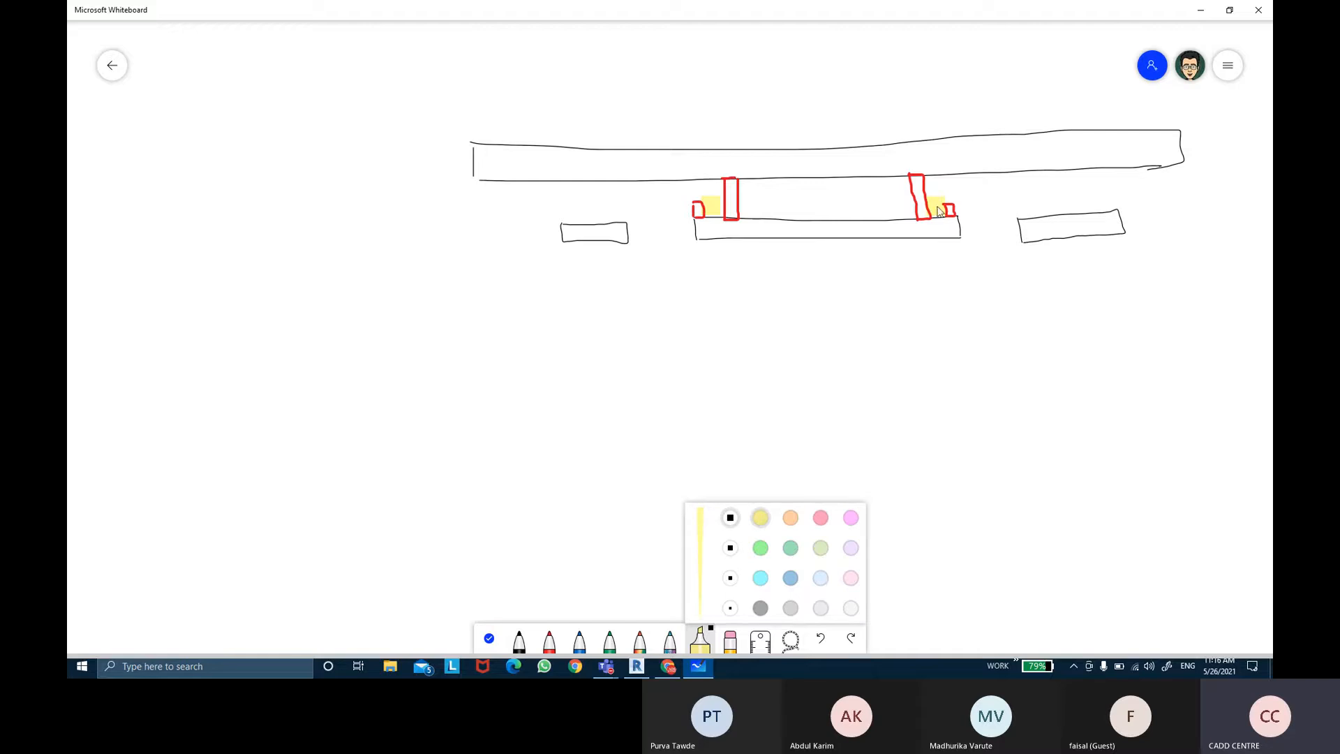
{"action": "mouse_move", "coordinate": [945, 203]}
{"action": "left_mouse_down"}
{"action": "mouse_move", "coordinate": [974, 183]}
{"action": "mouse_move", "coordinate": [932, 198]}
{"action": "mouse_move", "coordinate": [947, 183]}
{"action": "mouse_move", "coordinate": [975, 215]}
{"action": "mouse_move", "coordinate": [1047, 342]}
{"action": "left_mouse_up"}
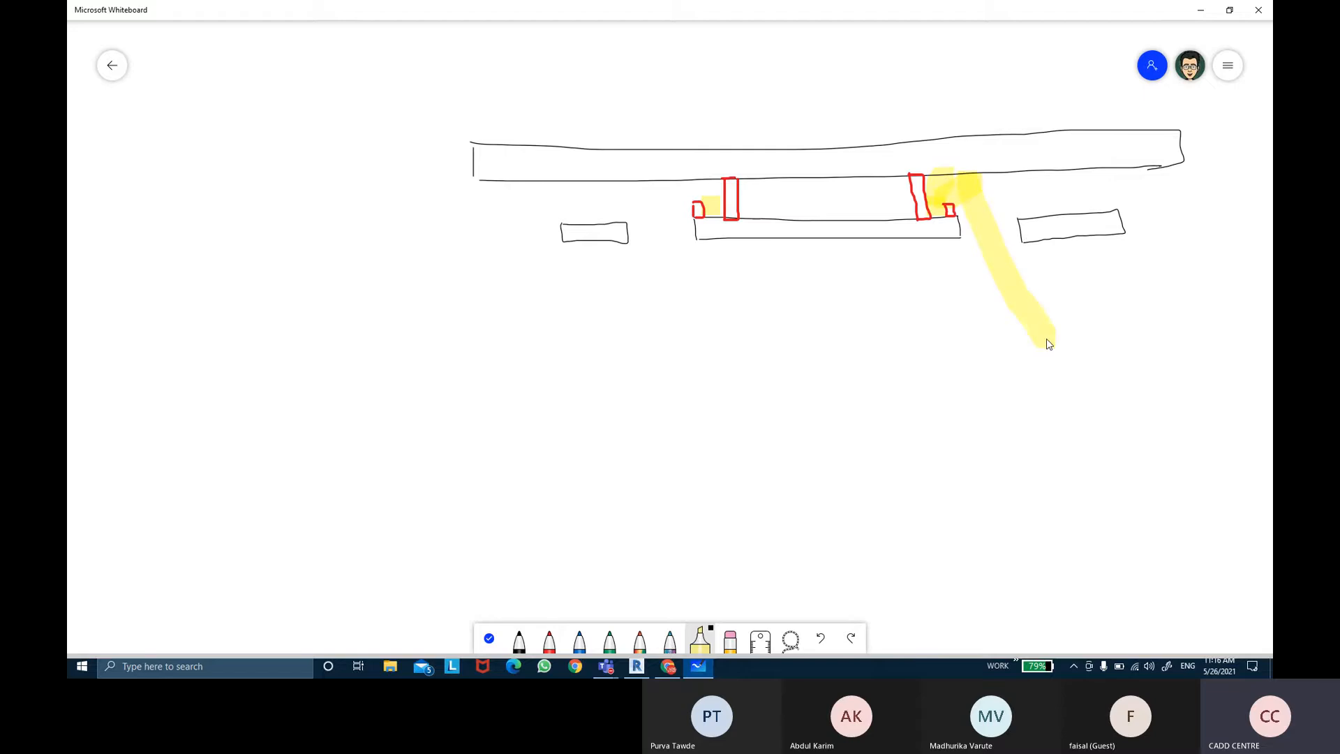
{"action": "mouse_move", "coordinate": [708, 205]}
{"action": "left_mouse_down"}
{"action": "mouse_move", "coordinate": [705, 183]}
{"action": "mouse_move", "coordinate": [687, 180]}
{"action": "mouse_move", "coordinate": [634, 275]}
{"action": "mouse_move", "coordinate": [622, 334]}
{"action": "left_mouse_up"}
{"action": "left_click_drag", "start_coordinate": [682, 217], "coordinate": [641, 340]}
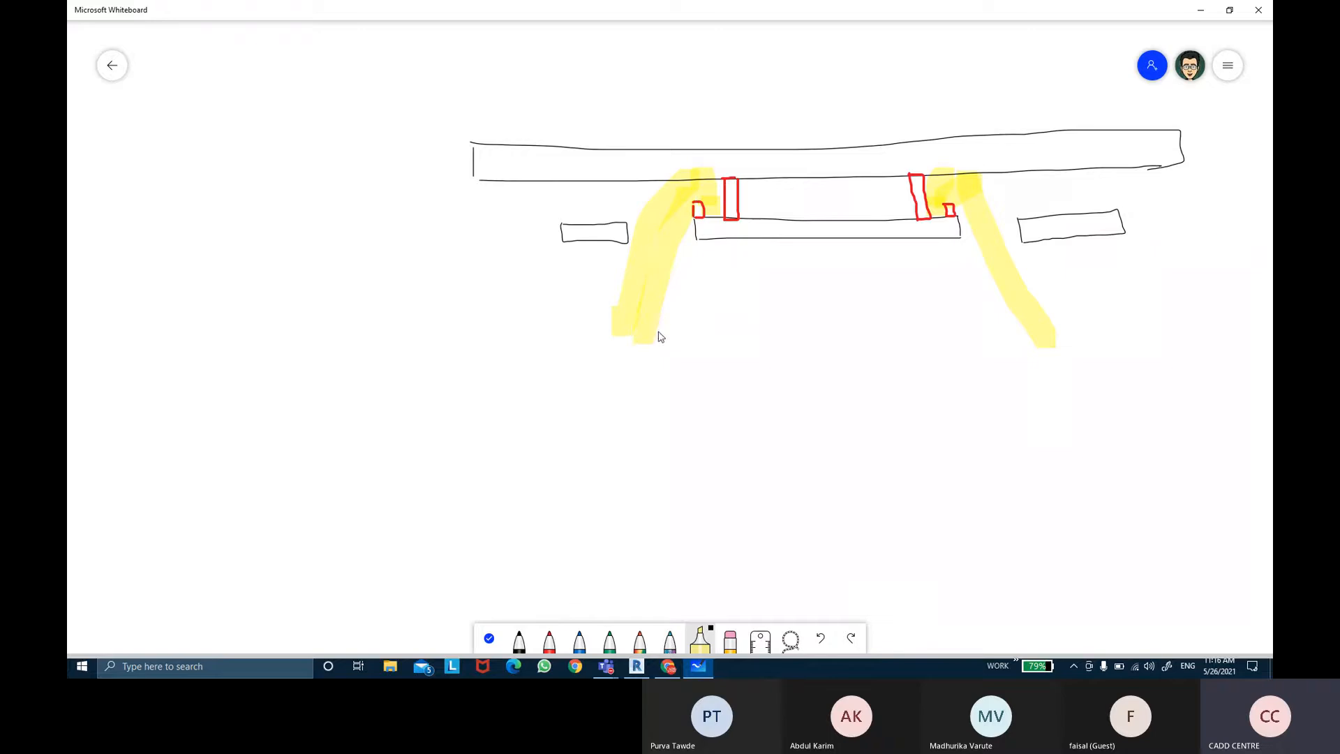
{"action": "left_click_drag", "start_coordinate": [971, 204], "coordinate": [1047, 344]}
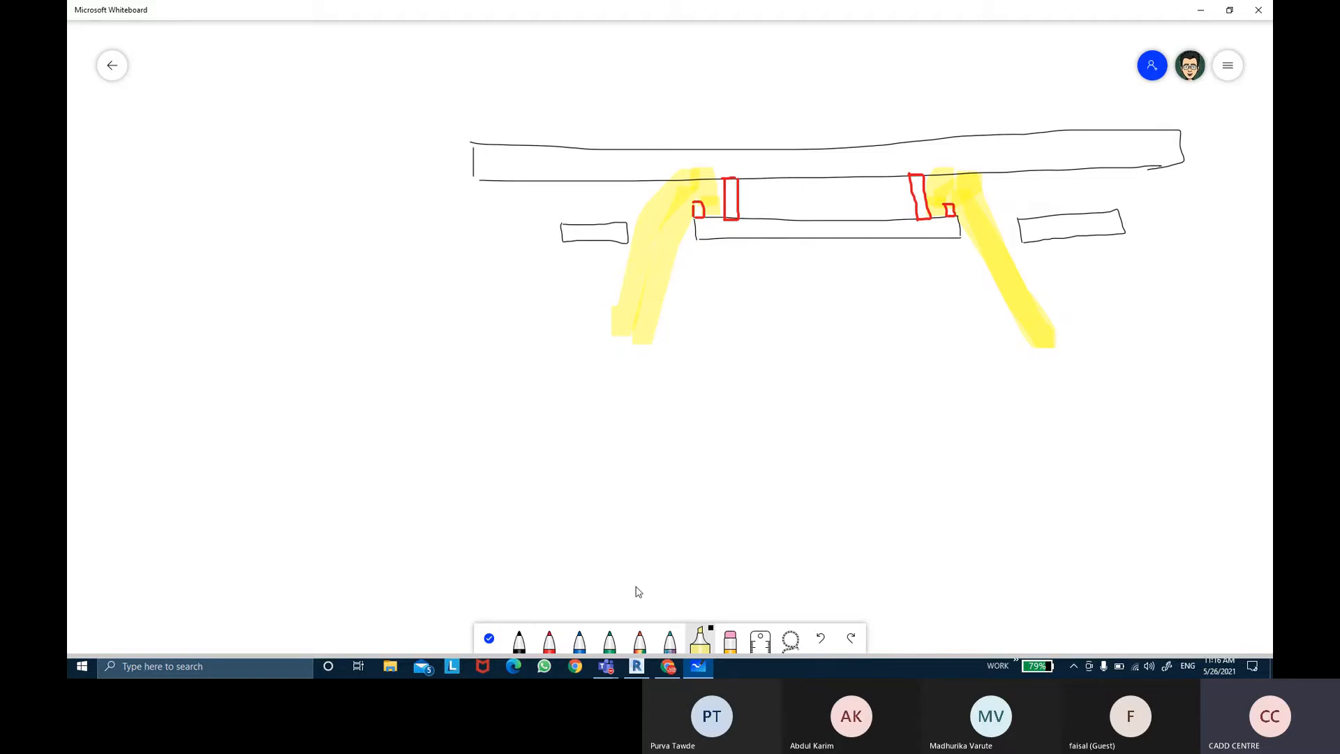
Step: Draw red hangers and light fittings on the two side ceiling panels
{"action": "left_click", "coordinate": [549, 644]}
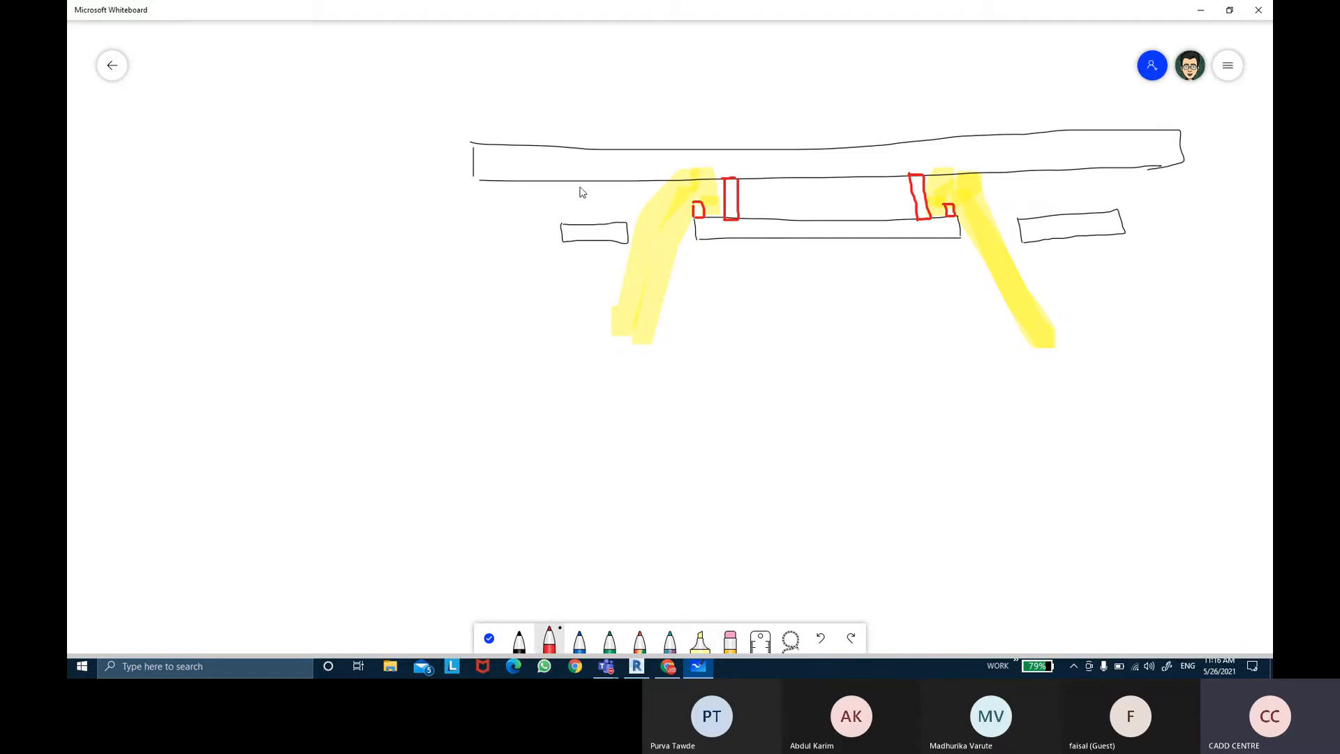
{"action": "mouse_move", "coordinate": [581, 180]}
{"action": "left_mouse_down"}
{"action": "mouse_move", "coordinate": [581, 224]}
{"action": "mouse_move", "coordinate": [595, 218]}
{"action": "left_mouse_up"}
{"action": "left_click_drag", "start_coordinate": [615, 217], "coordinate": [622, 216]}
{"action": "left_click_drag", "start_coordinate": [564, 211], "coordinate": [567, 223]}
{"action": "mouse_move", "coordinate": [1054, 171]}
{"action": "left_mouse_down"}
{"action": "mouse_move", "coordinate": [1060, 209]}
{"action": "mouse_move", "coordinate": [1063, 183]}
{"action": "mouse_move", "coordinate": [1069, 209]}
{"action": "mouse_move", "coordinate": [1058, 204]}
{"action": "mouse_move", "coordinate": [1109, 211]}
{"action": "mouse_move", "coordinate": [1107, 200]}
{"action": "left_mouse_up"}
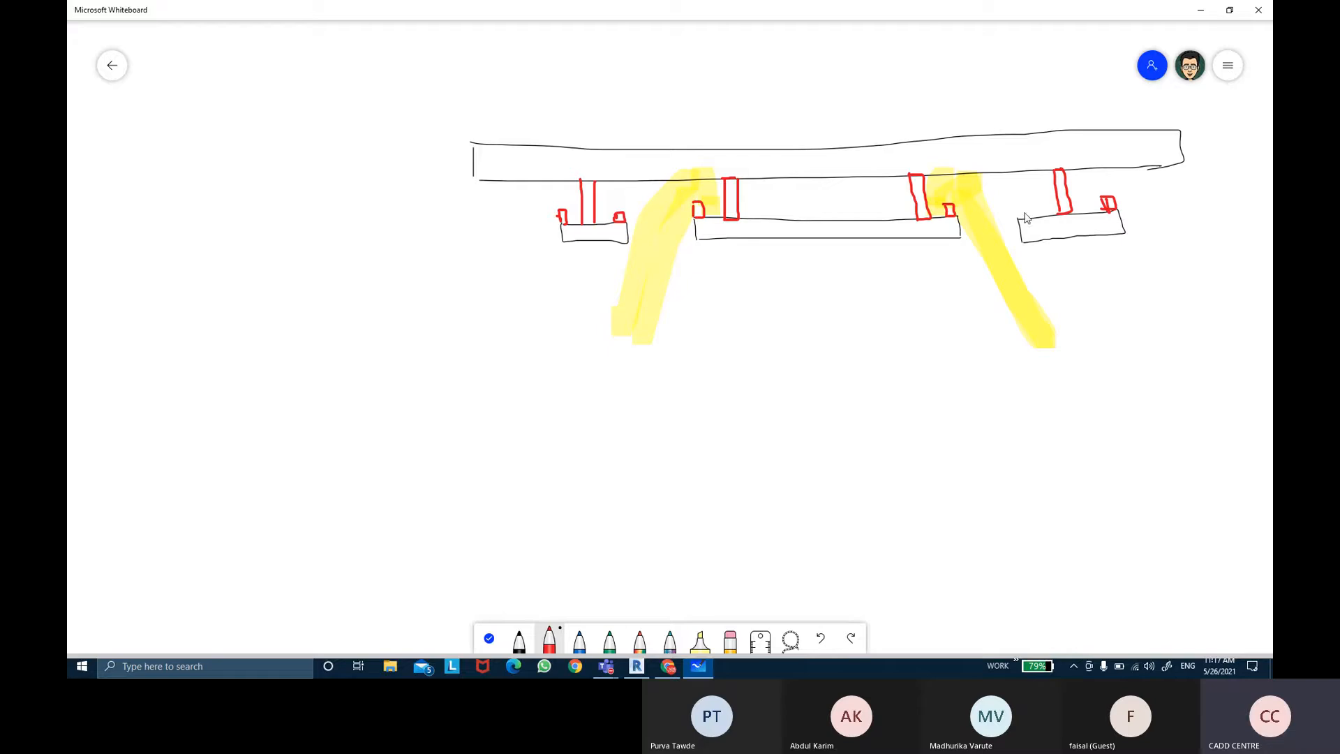
{"action": "mouse_move", "coordinate": [1020, 213]}
{"action": "left_mouse_down"}
{"action": "mouse_move", "coordinate": [1030, 206]}
{"action": "mouse_move", "coordinate": [1027, 221]}
{"action": "left_mouse_up"}
Step: Sketch yellow highlighter light spreading from the side panels' cove edges
{"action": "left_click", "coordinate": [700, 639]}
{"action": "mouse_move", "coordinate": [596, 223]}
{"action": "left_mouse_down"}
{"action": "mouse_move", "coordinate": [619, 197]}
{"action": "mouse_move", "coordinate": [667, 301]}
{"action": "left_mouse_up"}
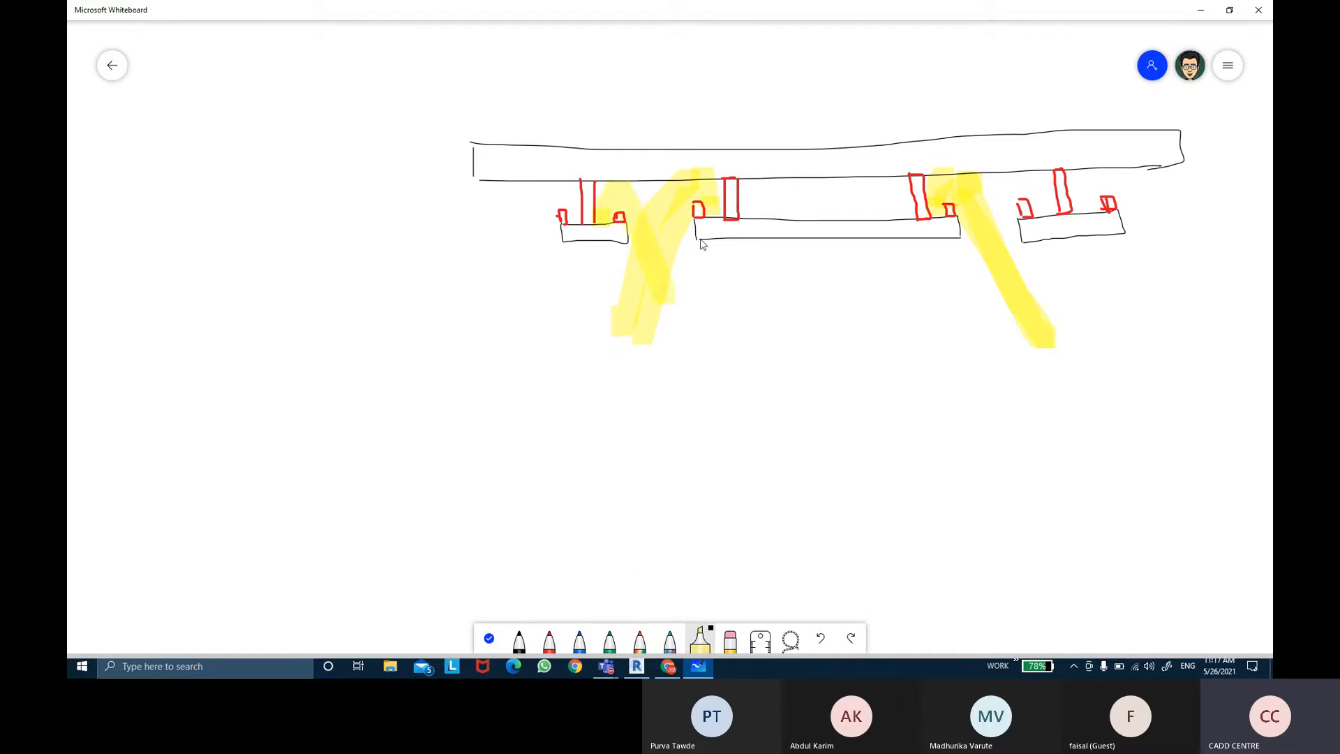
{"action": "mouse_move", "coordinate": [585, 220]}
{"action": "left_mouse_down"}
{"action": "mouse_move", "coordinate": [572, 222]}
{"action": "mouse_move", "coordinate": [552, 176]}
{"action": "mouse_move", "coordinate": [515, 300]}
{"action": "left_mouse_up"}
{"action": "mouse_move", "coordinate": [1045, 218]}
{"action": "left_mouse_down"}
{"action": "mouse_move", "coordinate": [1031, 183]}
{"action": "mouse_move", "coordinate": [990, 324]}
{"action": "left_mouse_up"}
{"action": "mouse_move", "coordinate": [1081, 213]}
{"action": "left_mouse_down"}
{"action": "mouse_move", "coordinate": [1094, 183]}
{"action": "mouse_move", "coordinate": [1256, 356]}
{"action": "left_mouse_up"}
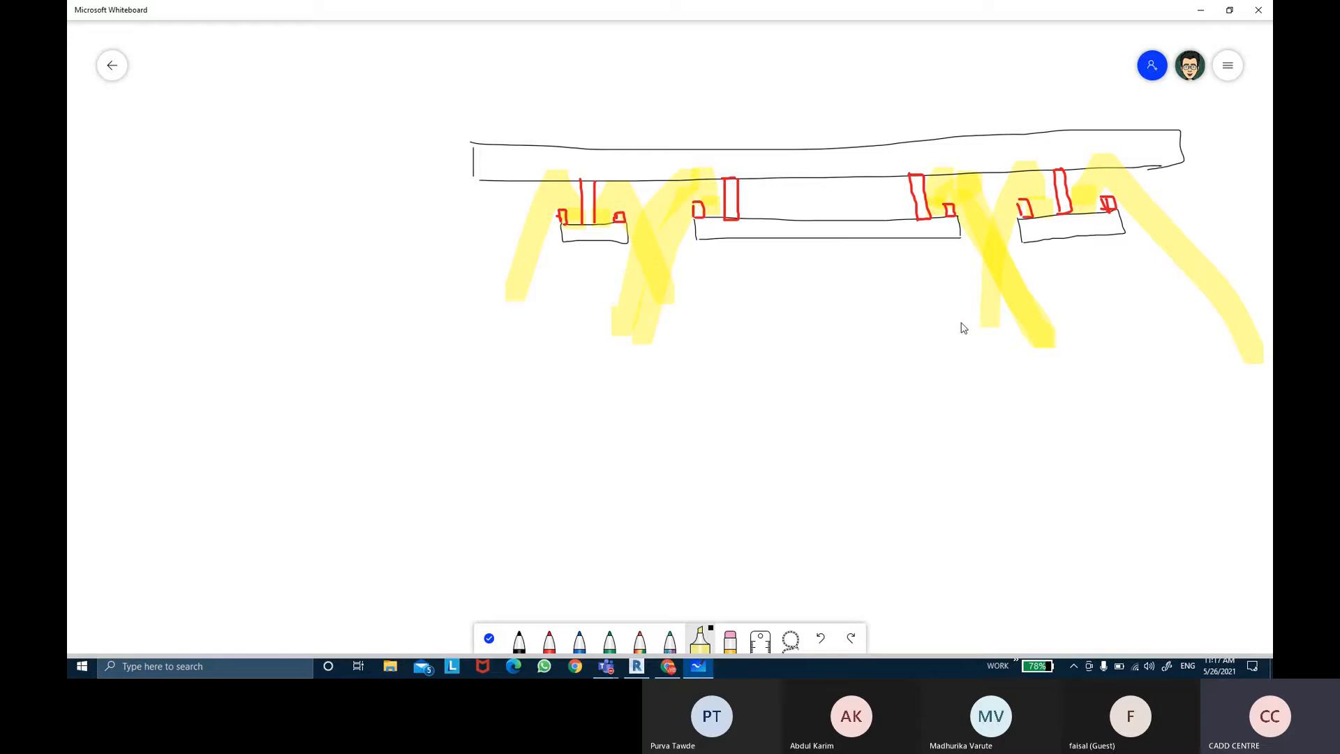
Step: Switch to Revit and start a new in-place model in the Ceilings category
{"action": "left_click", "coordinate": [641, 671]}
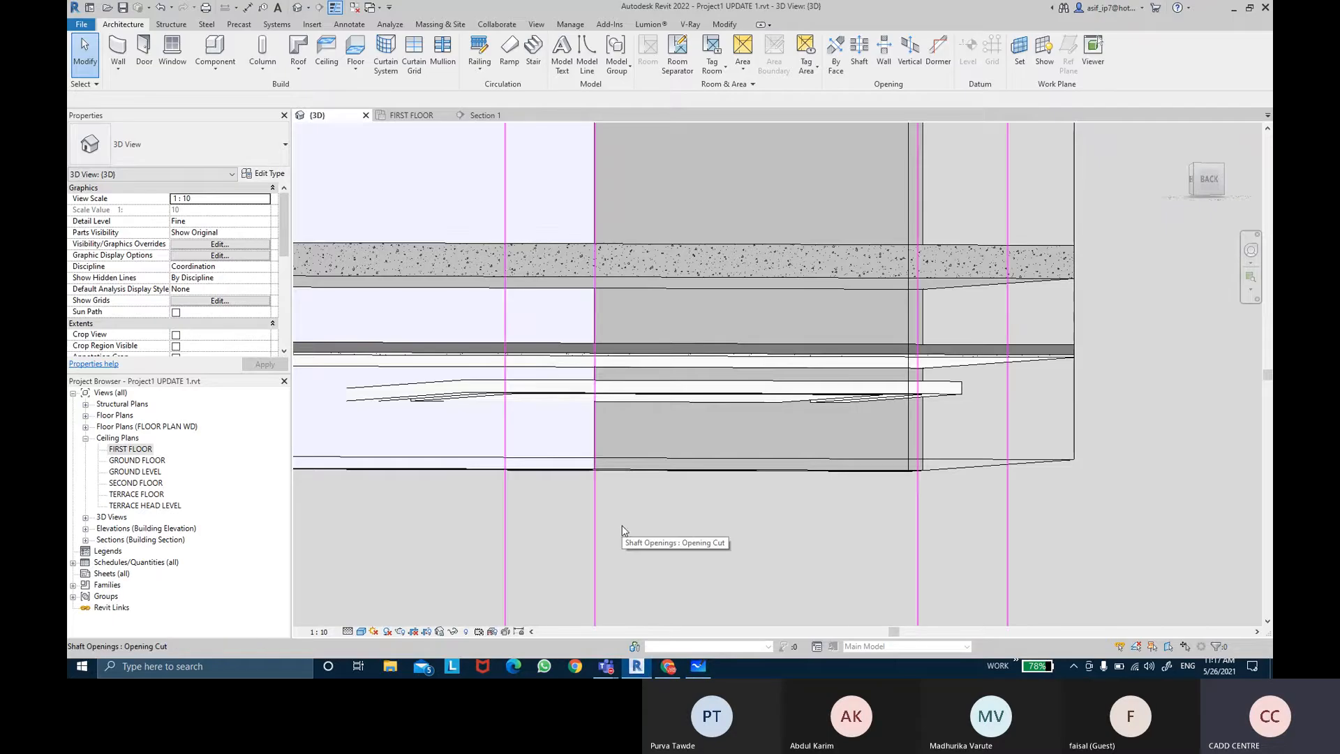
{"action": "mouse_move", "coordinate": [666, 488]}
{"action": "middle_mouse_down", "text": "shift"}
{"action": "mouse_move", "coordinate": [673, 449]}
{"action": "mouse_move", "coordinate": [639, 496]}
{"action": "middle_mouse_up", "text": "shift"}
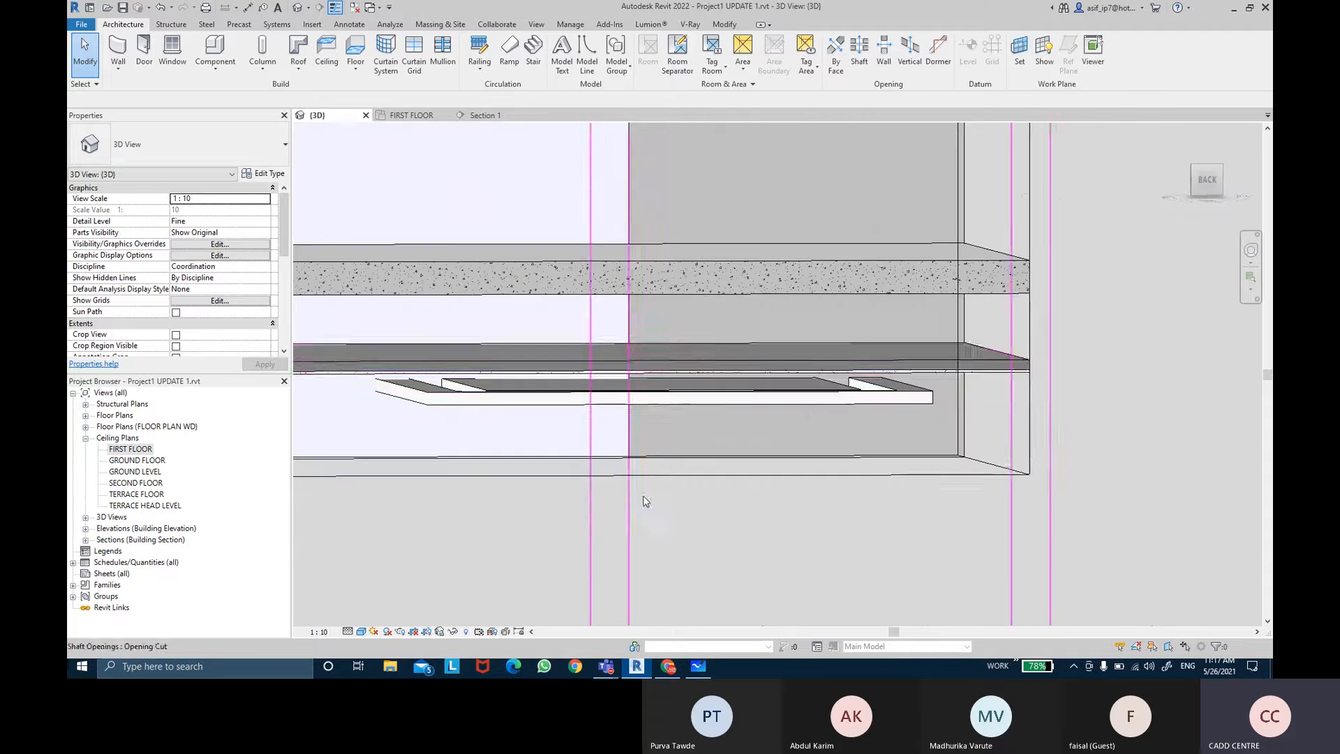
{"action": "left_click", "coordinate": [224, 80]}
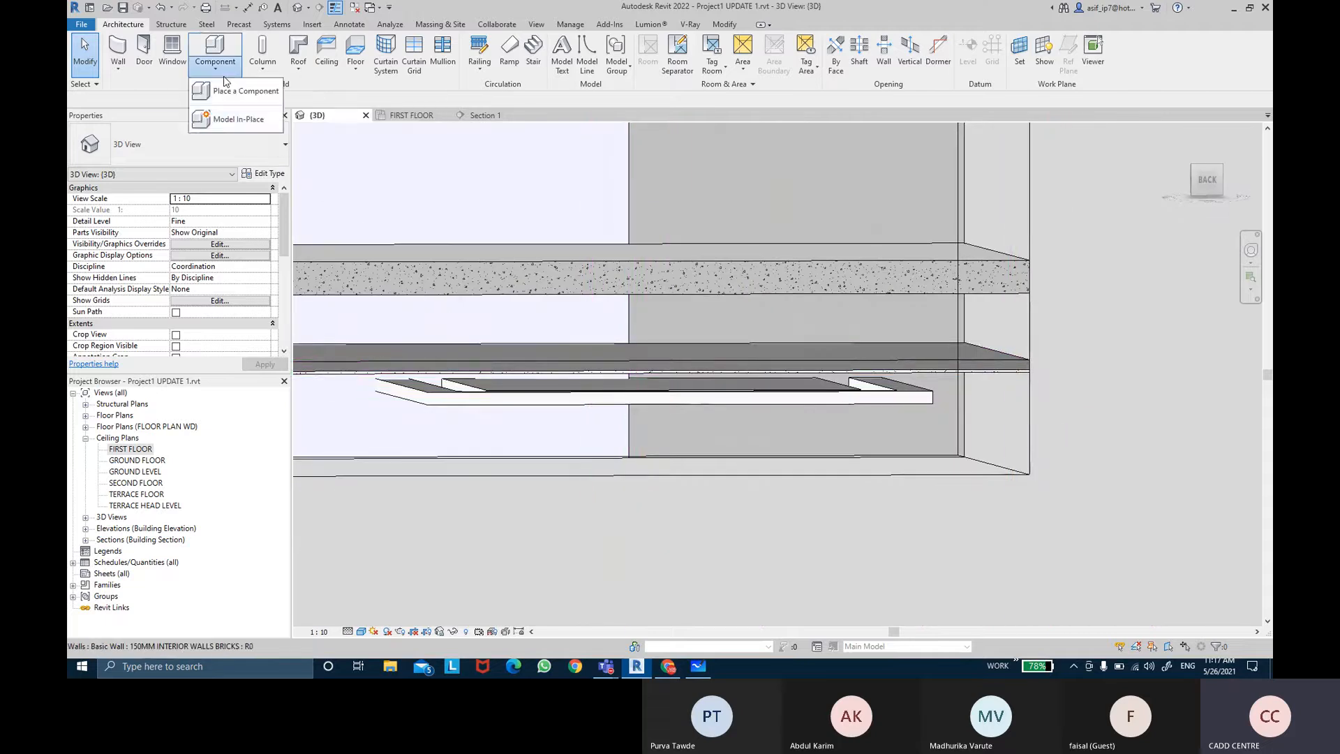
{"action": "left_click", "coordinate": [266, 132]}
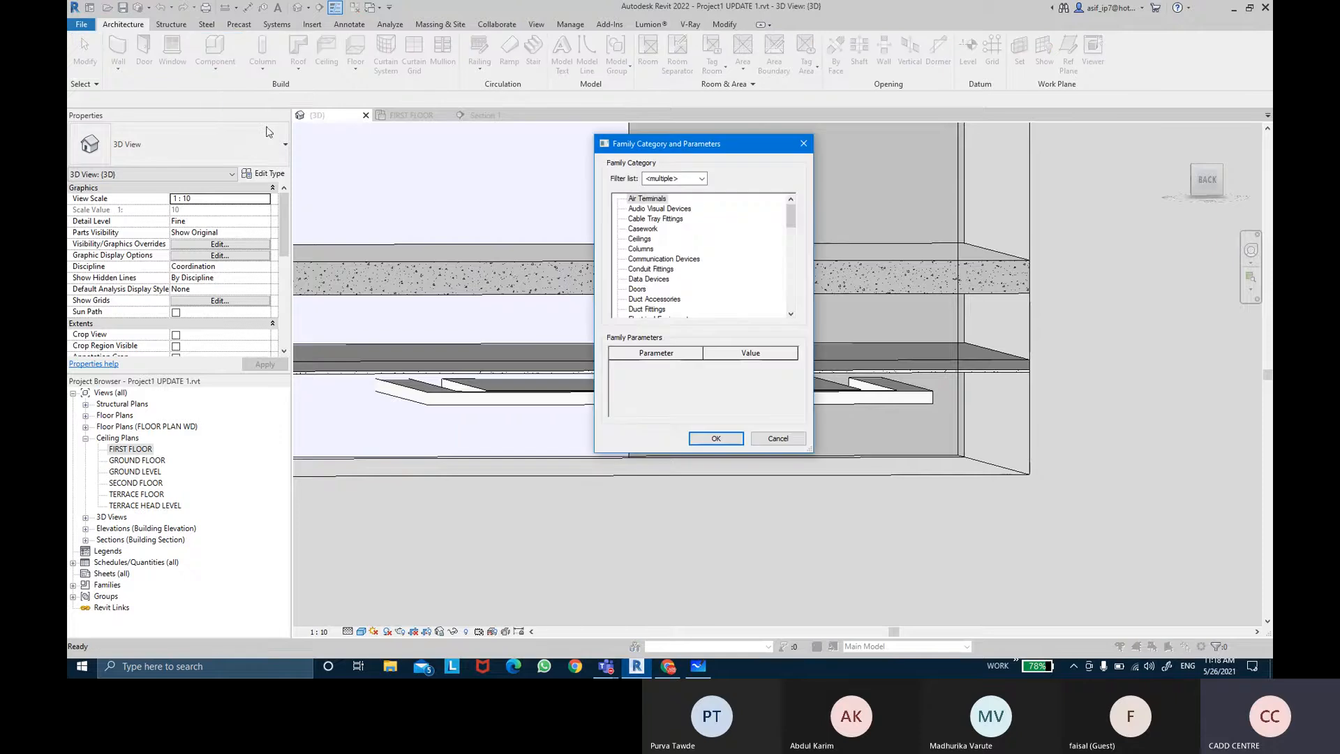
{"action": "left_click_drag", "start_coordinate": [672, 144], "coordinate": [607, 135]}
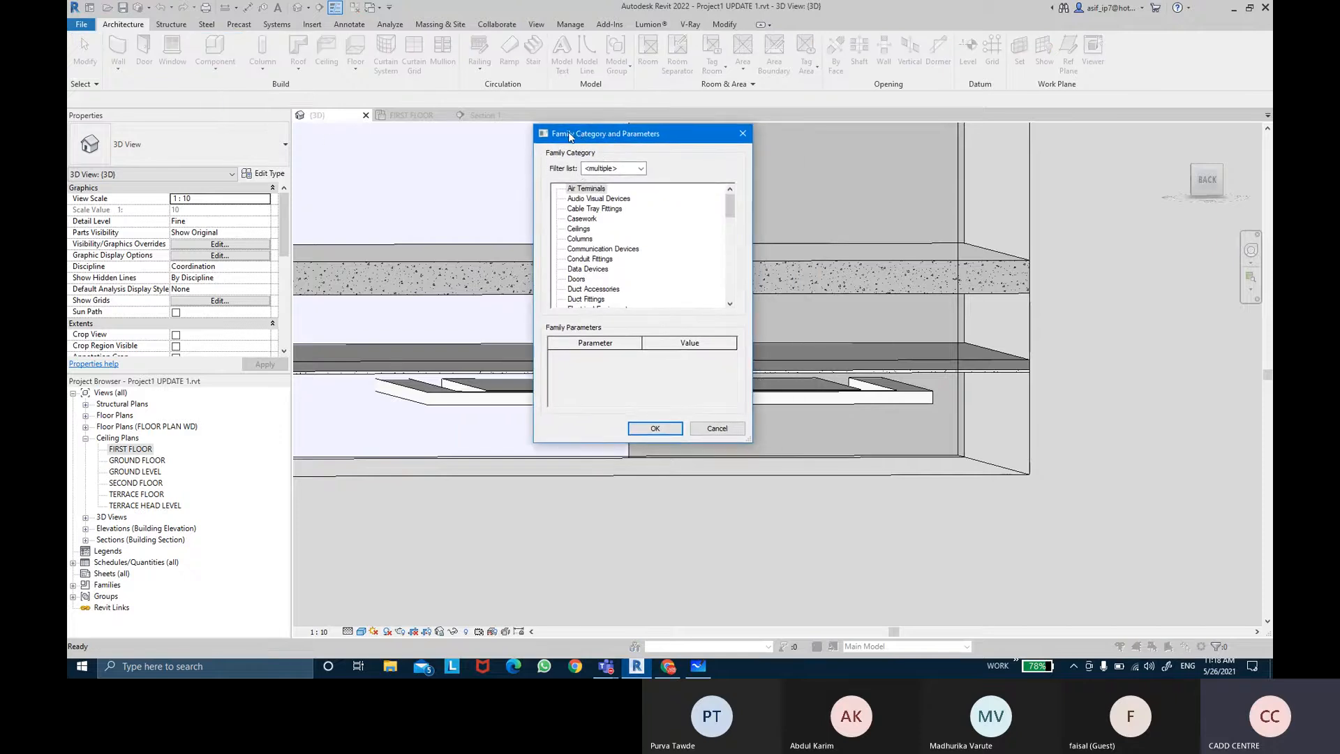
{"action": "key", "text": "ctrl"}
{"action": "key", "text": "ctrl"}
{"action": "key", "text": "ctrl"}
{"action": "key", "text": "ctrl"}
{"action": "left_click", "coordinate": [584, 230]}
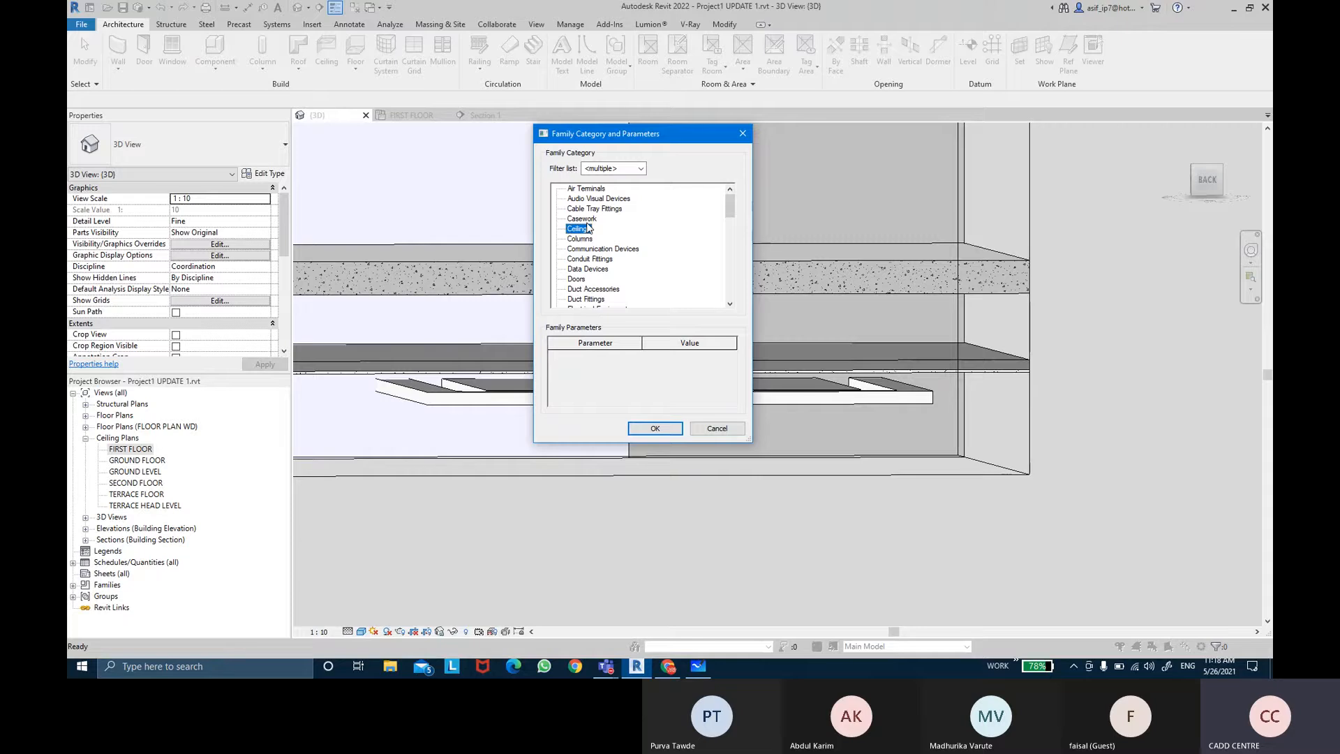
{"action": "left_click", "coordinate": [654, 428]}
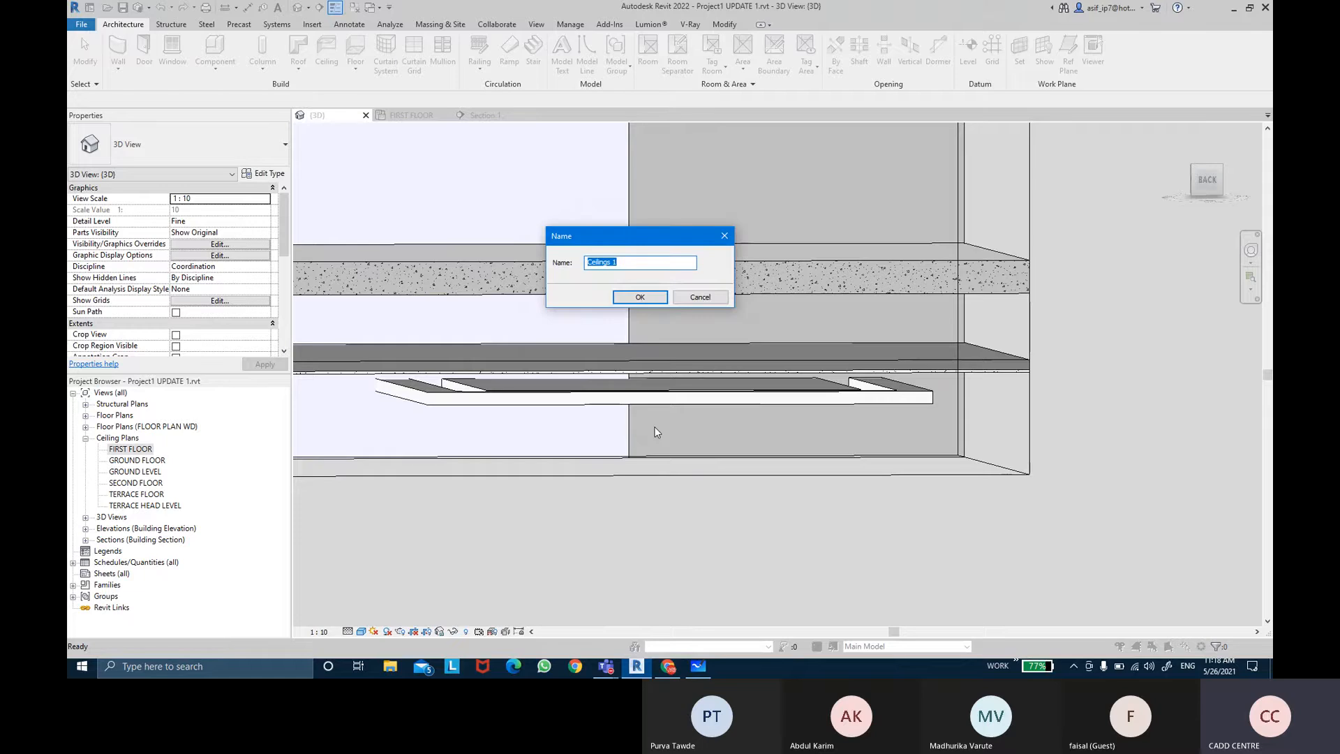
Step: Name the in-place model SUPPORT CEILING BEDROOM 2
{"action": "key", "text": "BackSpace"}
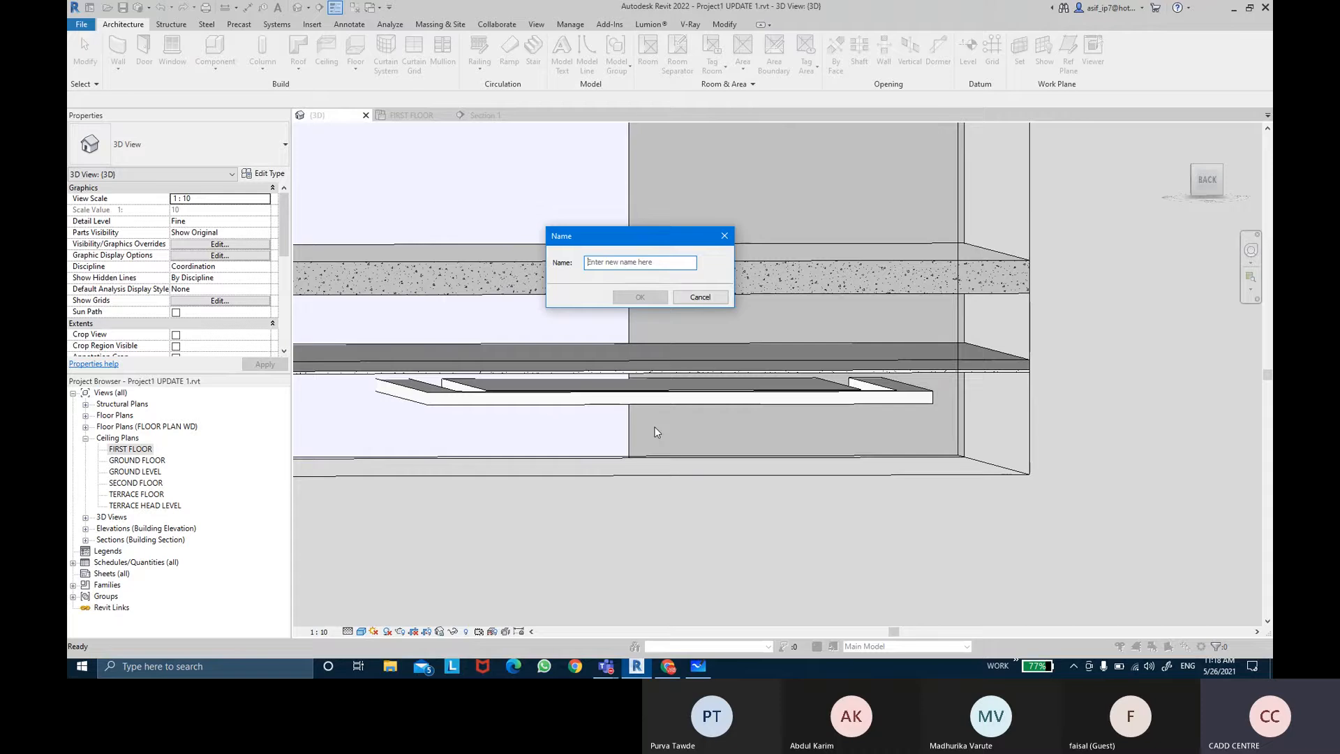
{"action": "type", "text": "SUPPORT"}
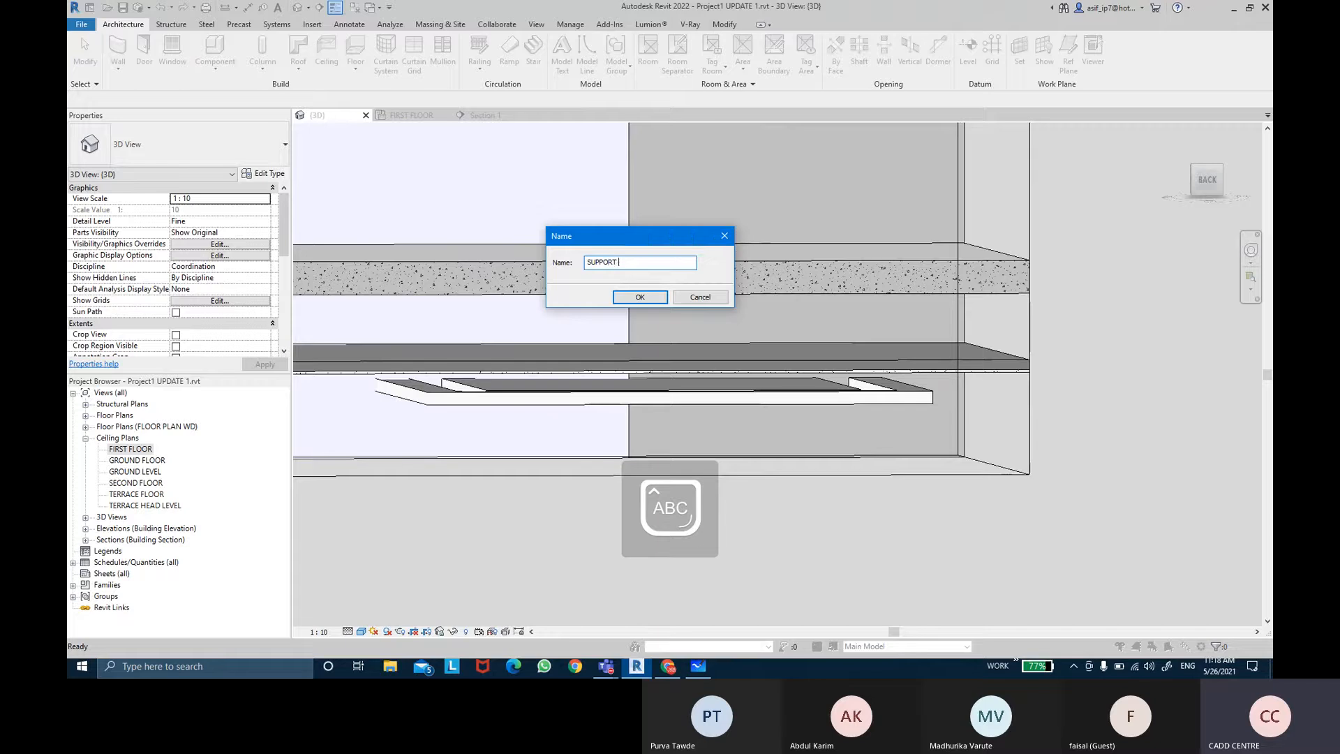
{"action": "type", "text": " CELI"}
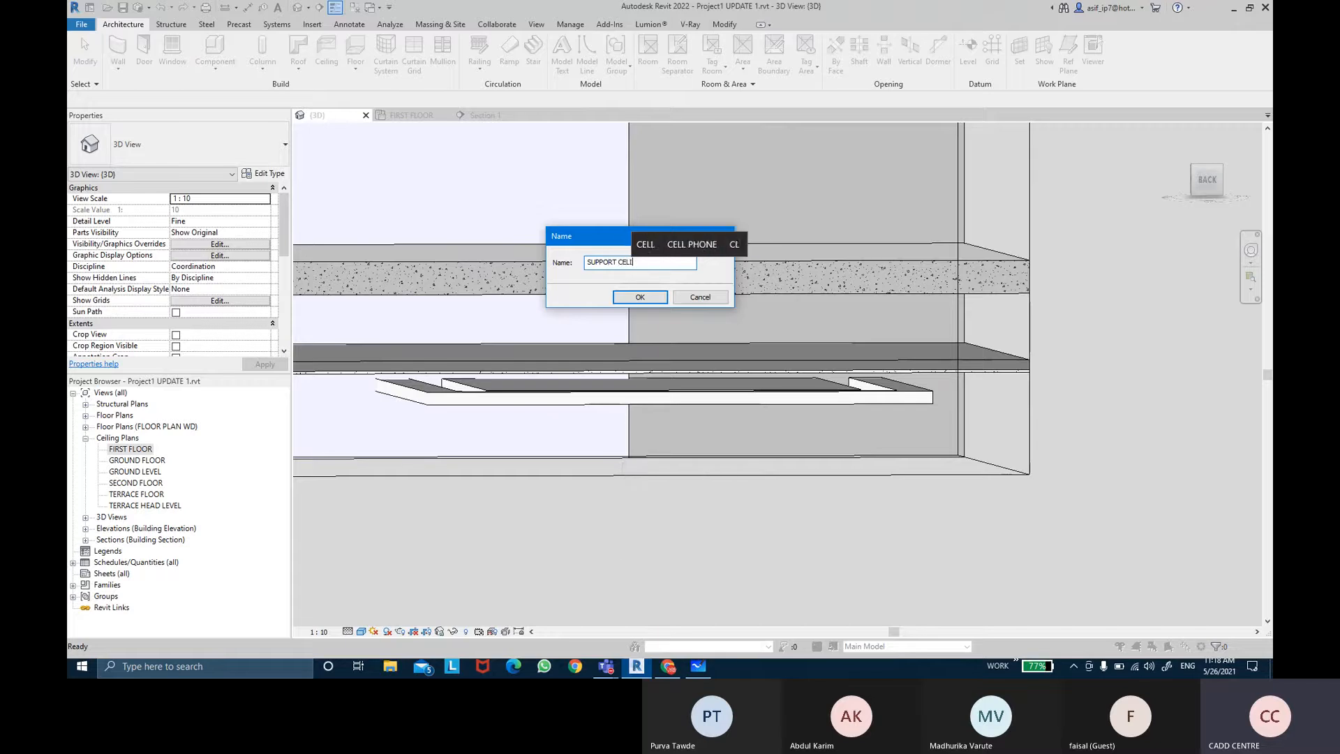
{"action": "key", "text": "BackSpace"}
{"action": "key", "text": "BackSpace"}
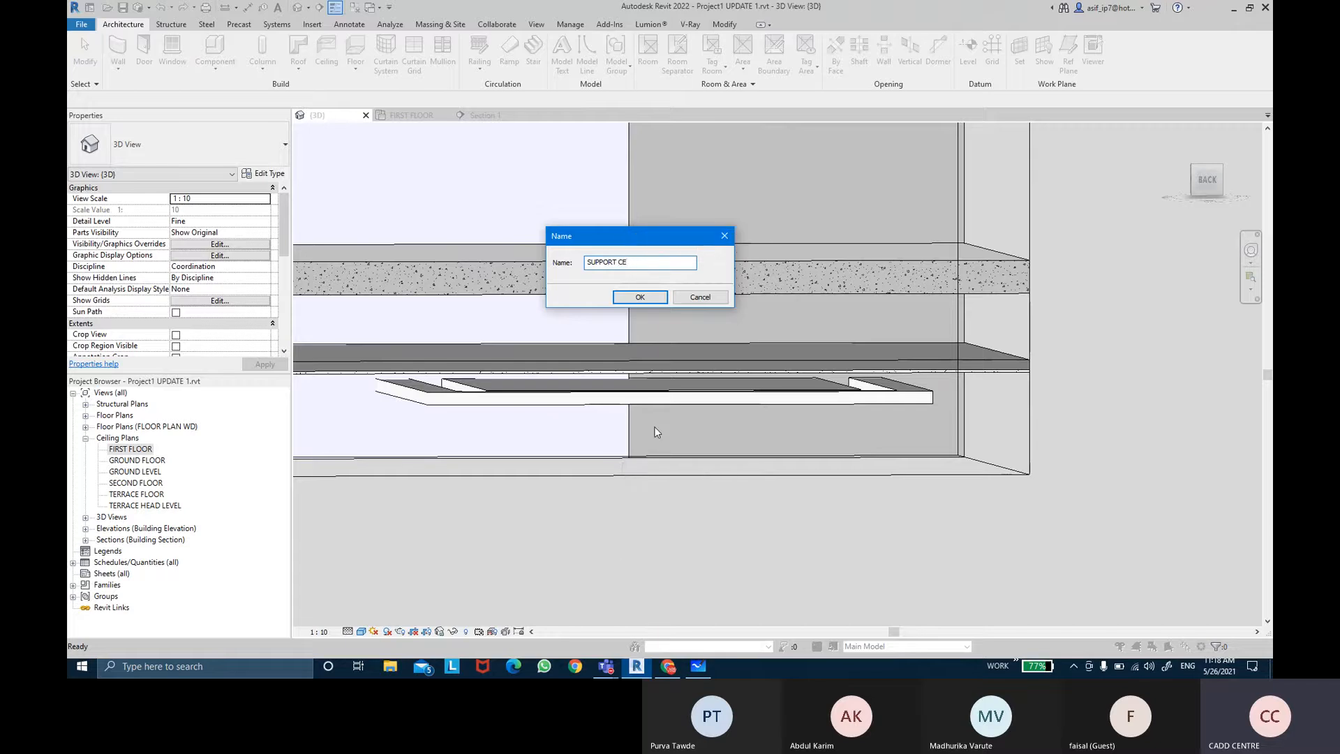
{"action": "type", "text": "ILING "}
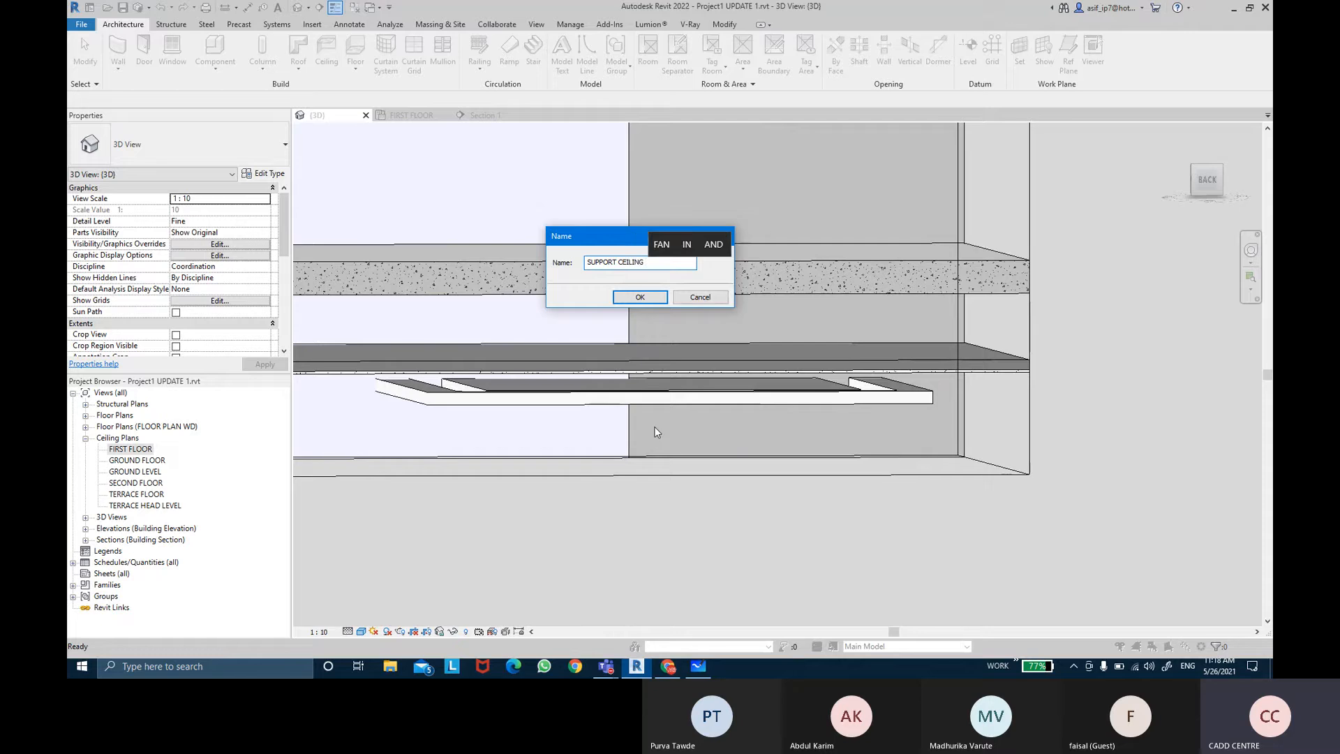
{"action": "type", "text": "BEDROOM"}
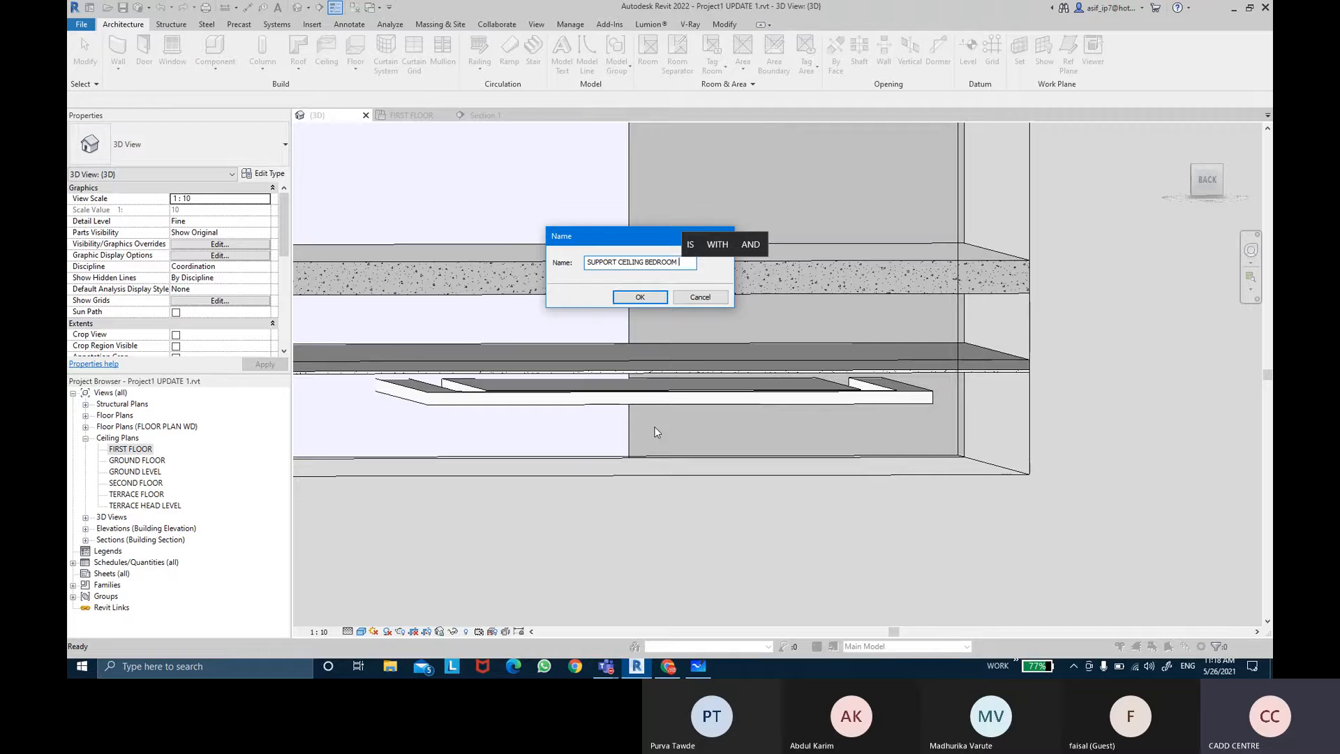
{"action": "type", "text": " 2"}
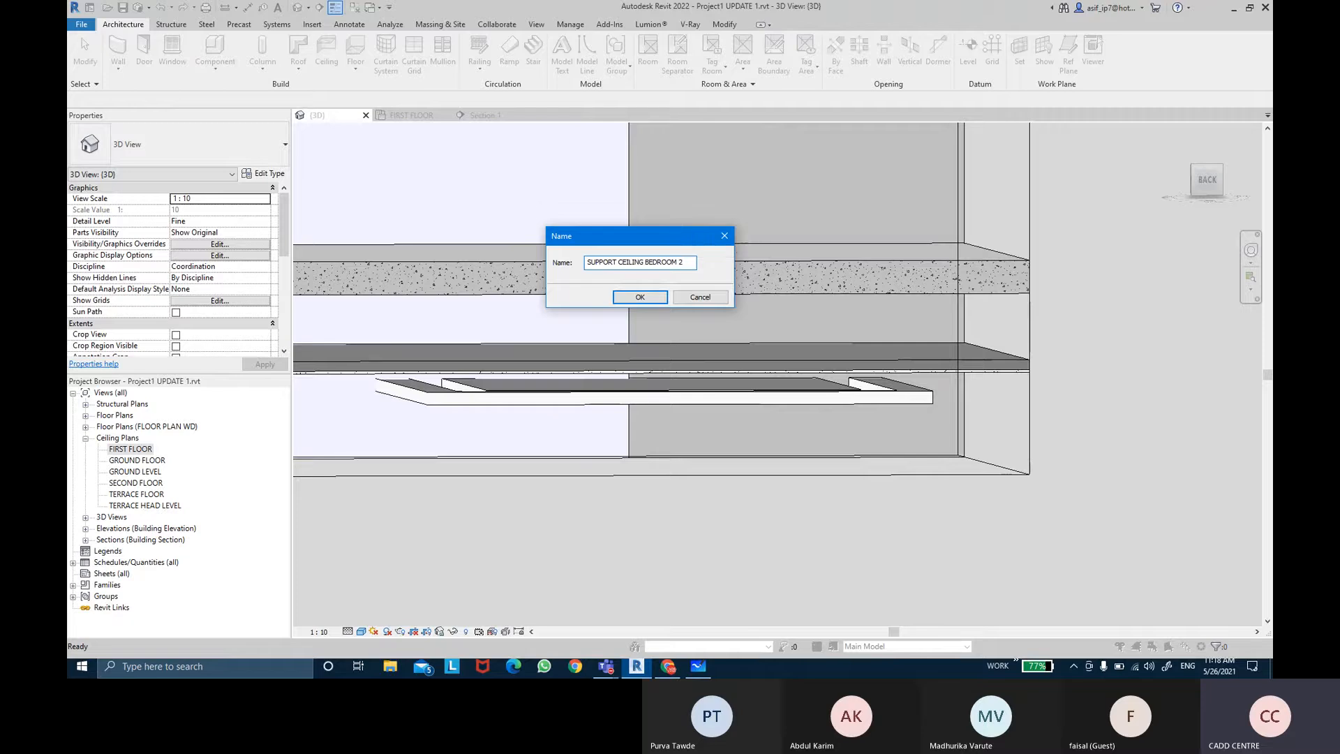
{"action": "left_click", "coordinate": [639, 298]}
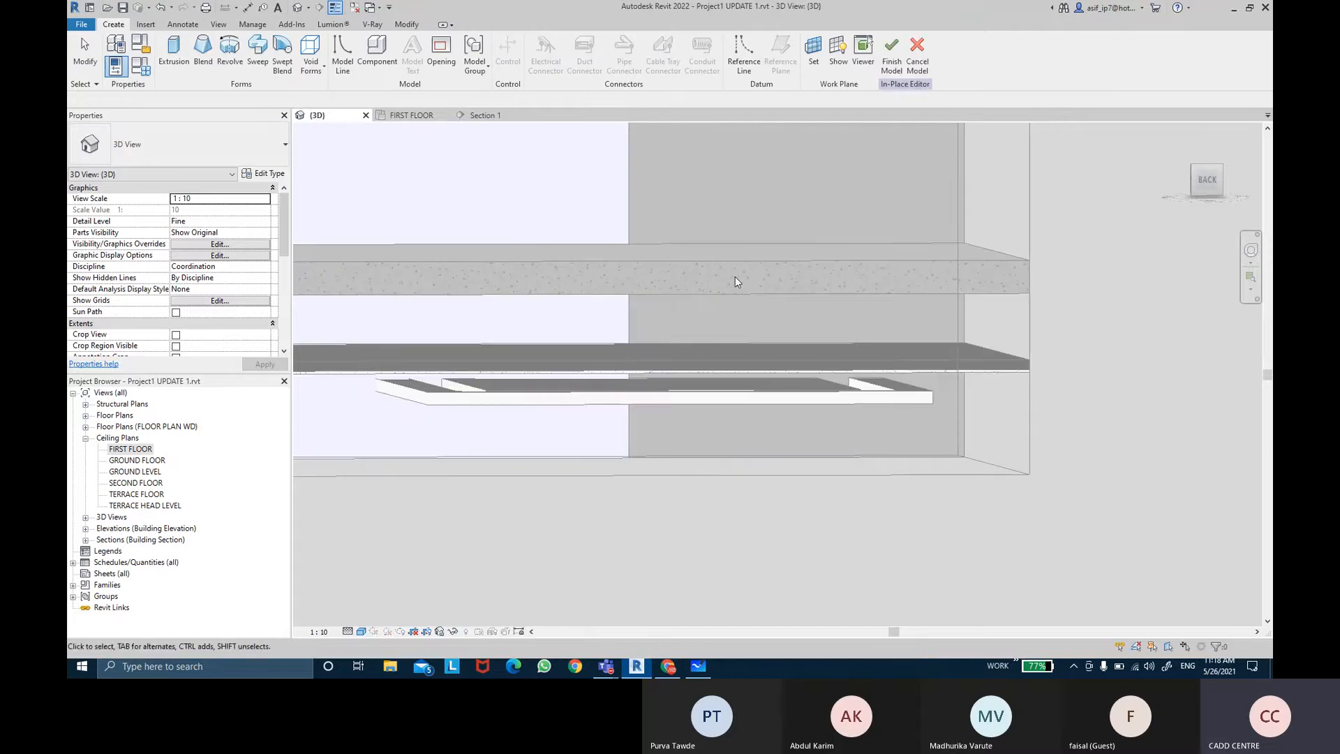
Step: Set the work plane by picking a plane on the compound ceiling's plain face
{"action": "middle_click_drag", "start_coordinate": [869, 384], "coordinate": [837, 405], "text": "shift"}
{"action": "mouse_move", "coordinate": [881, 407]}
{"action": "middle_mouse_down", "text": "shift"}
{"action": "mouse_move", "coordinate": [873, 391]}
{"action": "mouse_move", "coordinate": [858, 402]}
{"action": "middle_mouse_up", "text": "shift"}
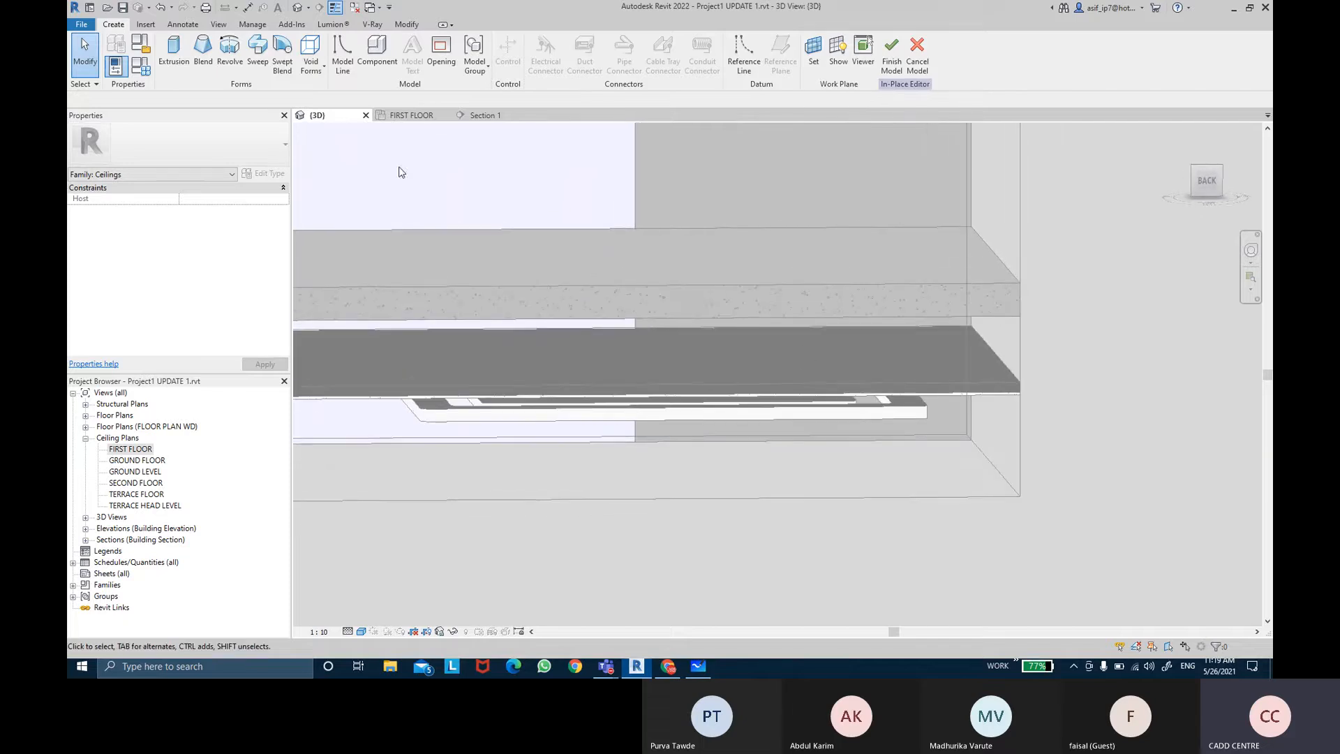
{"action": "key", "text": "ctrl"}
{"action": "key", "text": "ctrl"}
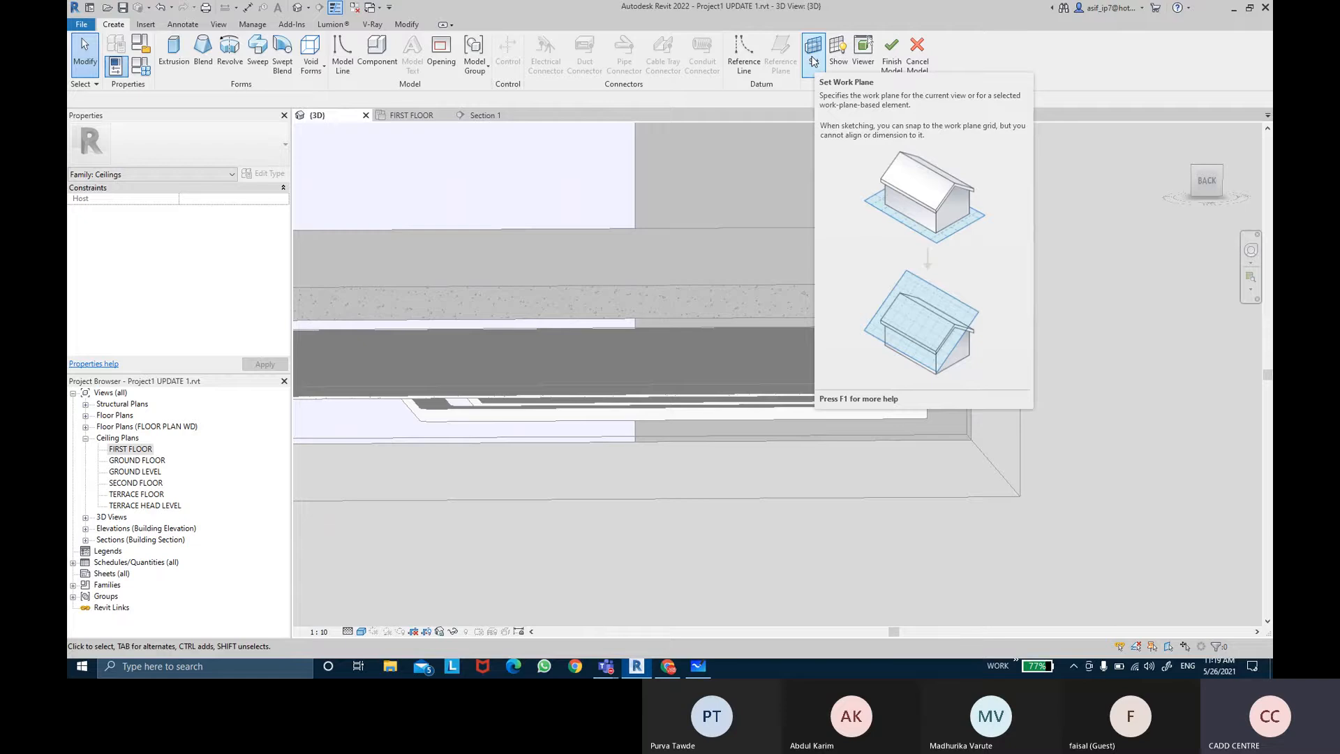
{"action": "left_click", "coordinate": [813, 61]}
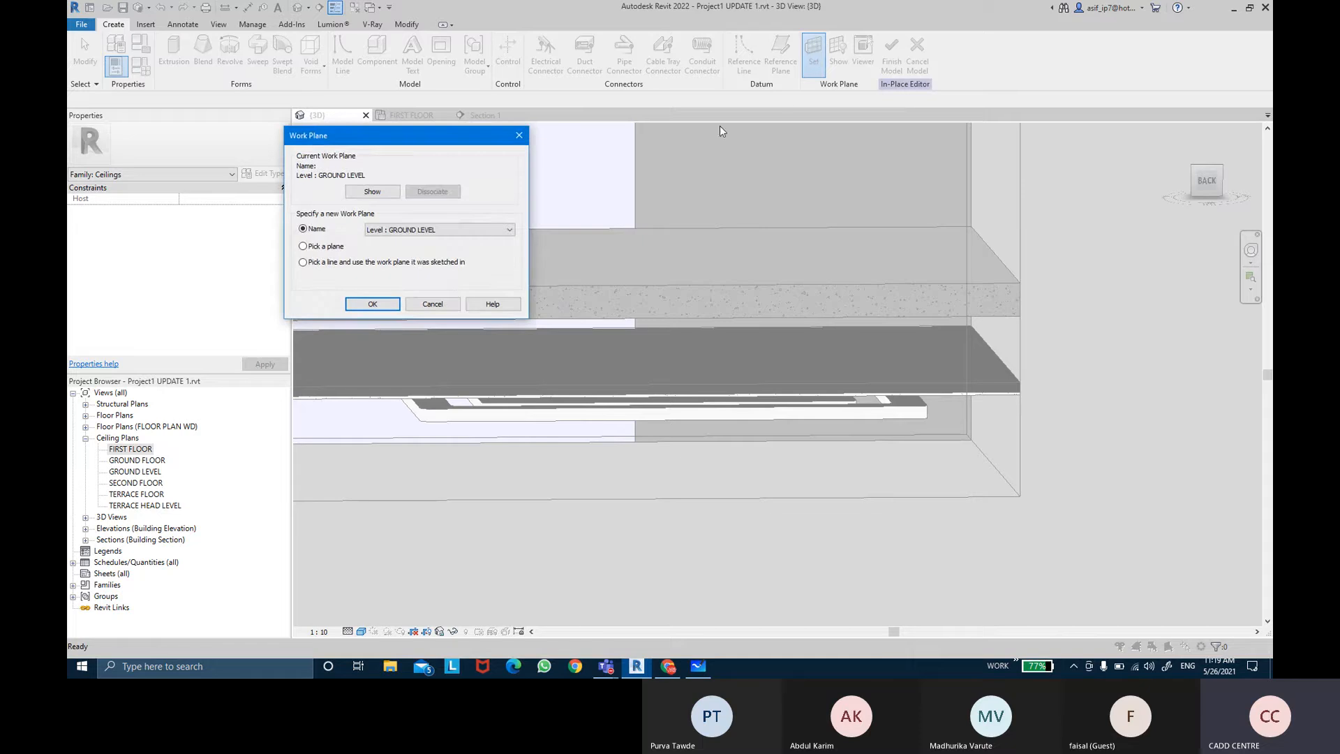
{"action": "left_click_drag", "start_coordinate": [380, 136], "coordinate": [550, 146]}
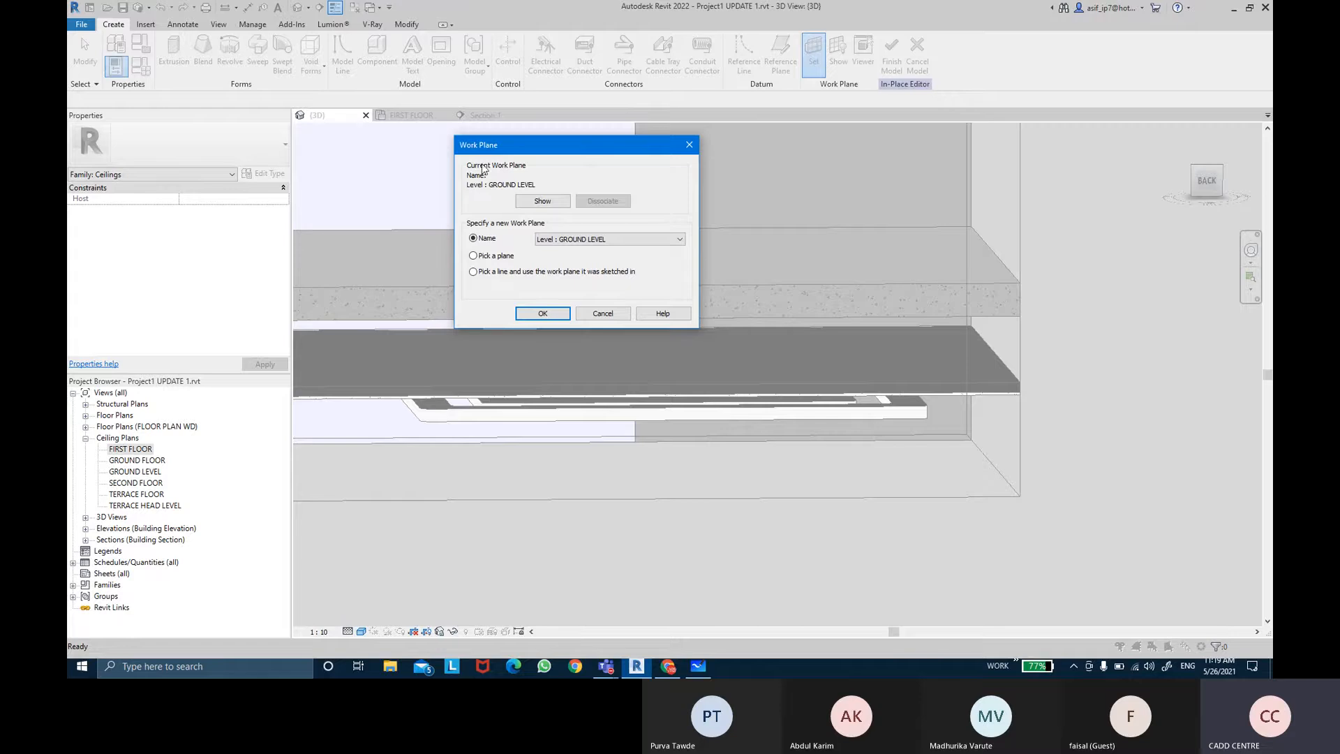
{"action": "key", "text": "ctrl"}
{"action": "key", "text": "ctrl"}
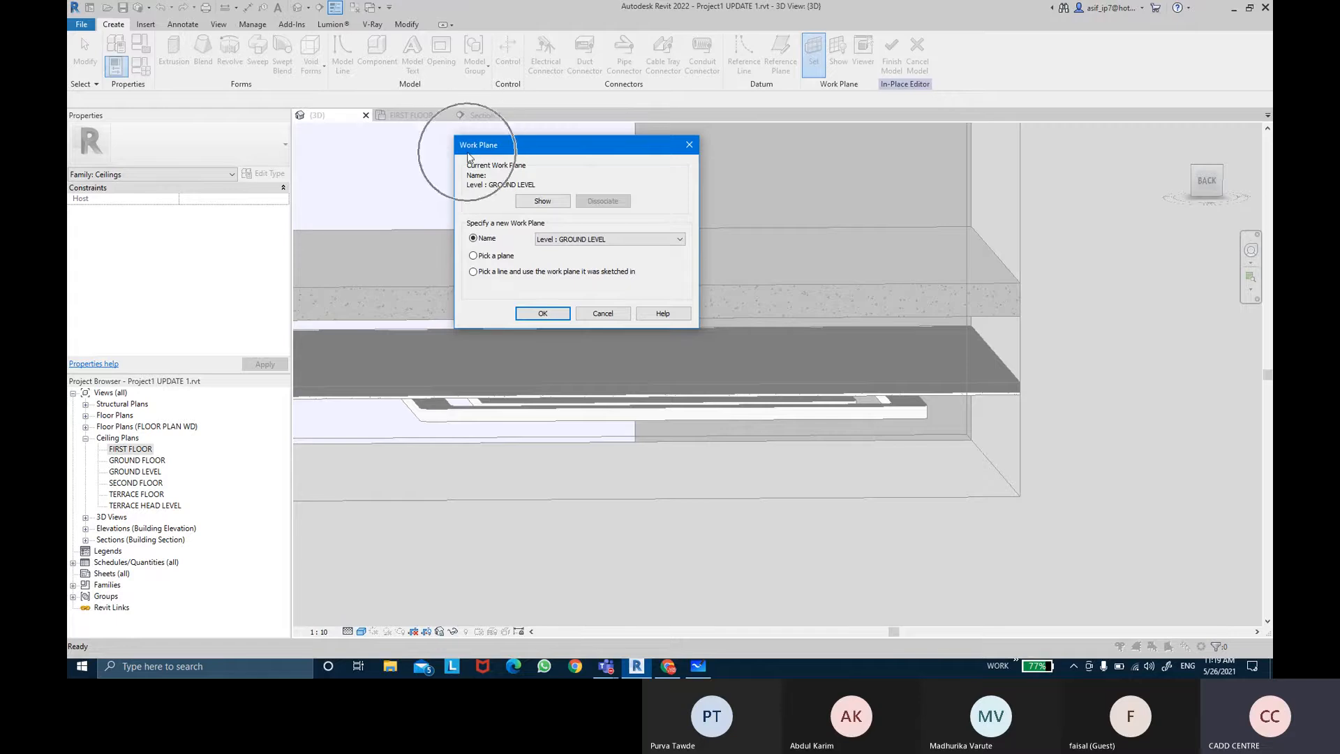
{"action": "key", "text": "ctrl"}
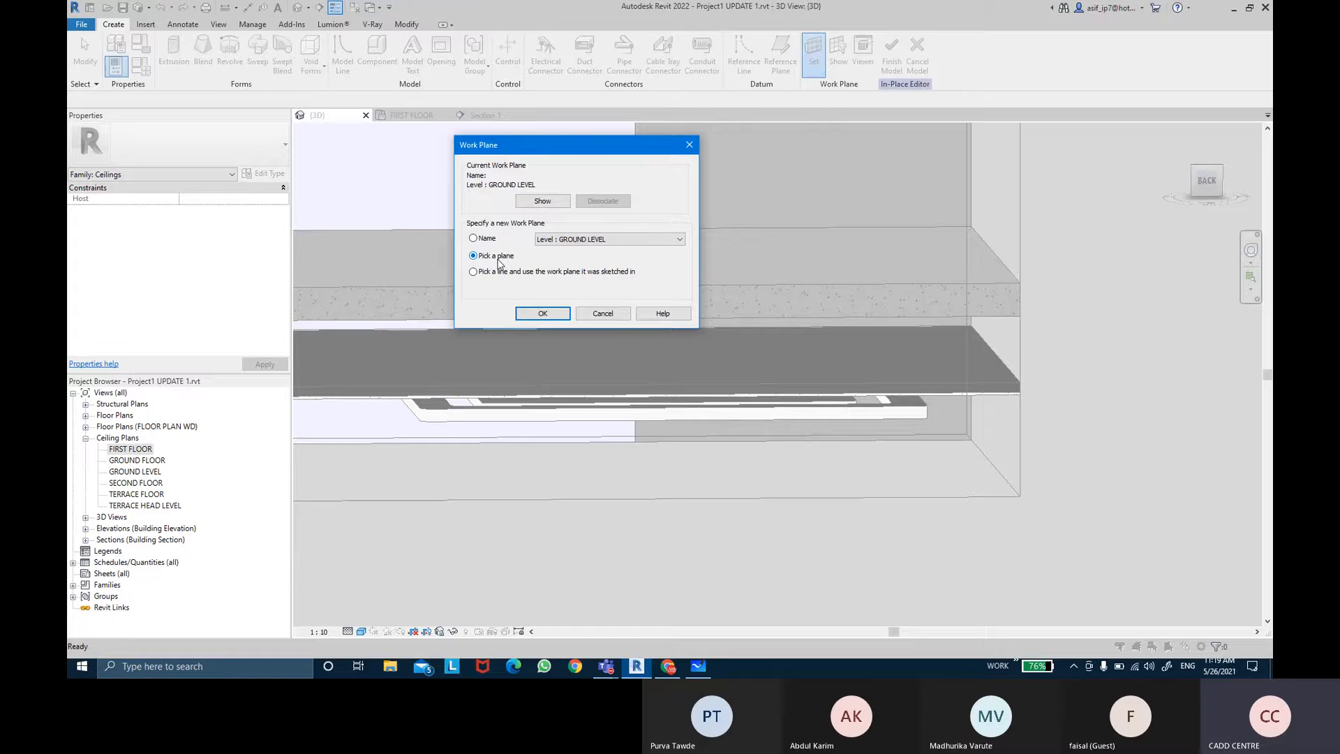
{"action": "key", "text": "ctrl"}
{"action": "left_click", "coordinate": [541, 313]}
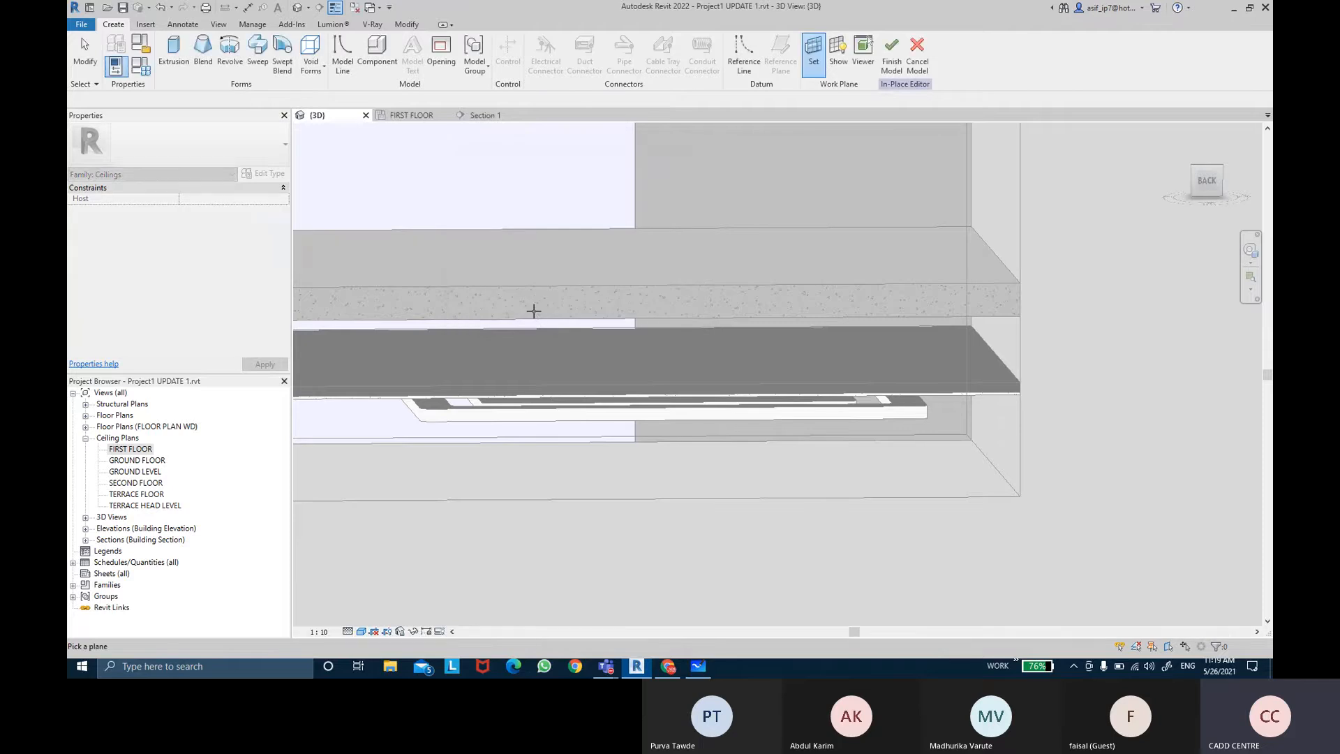
{"action": "middle_click_drag", "start_coordinate": [533, 311], "coordinate": [506, 442], "text": "shift"}
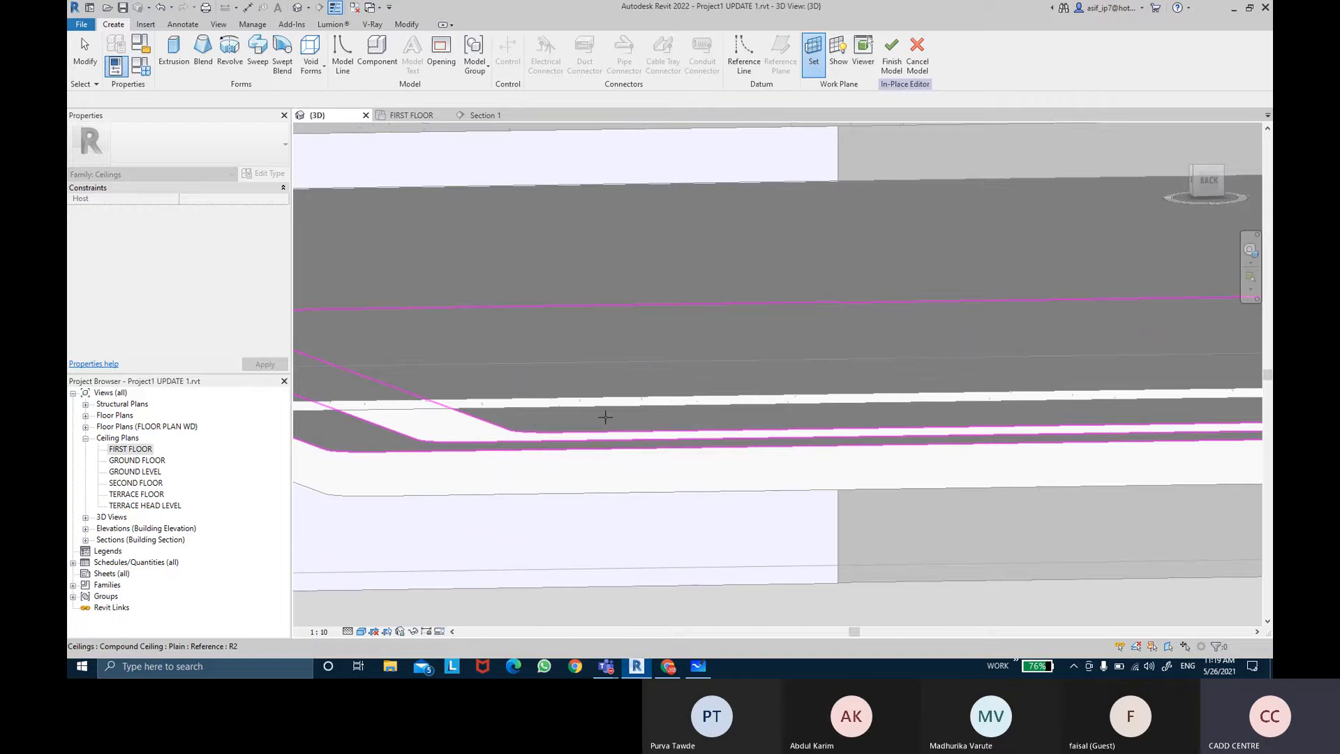
{"action": "middle_click_drag", "start_coordinate": [599, 413], "coordinate": [686, 439], "text": "shift"}
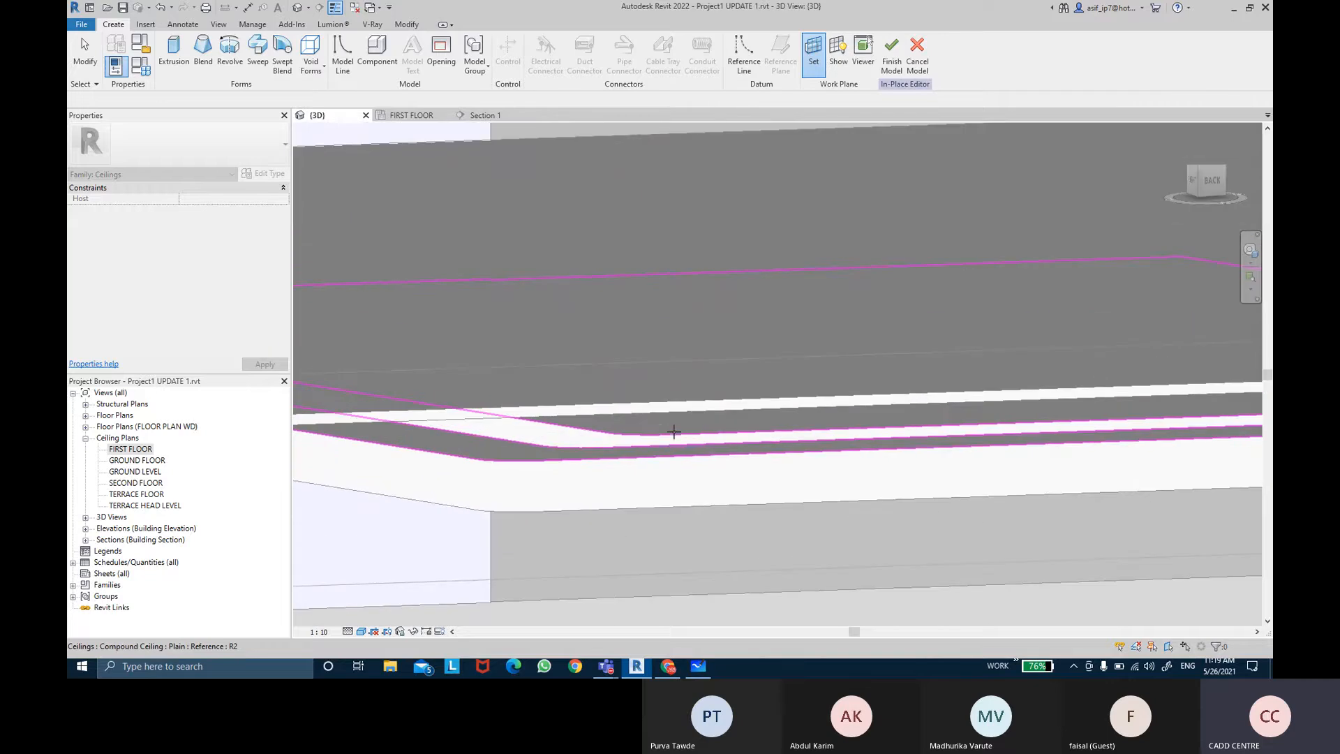
{"action": "left_click", "coordinate": [679, 430]}
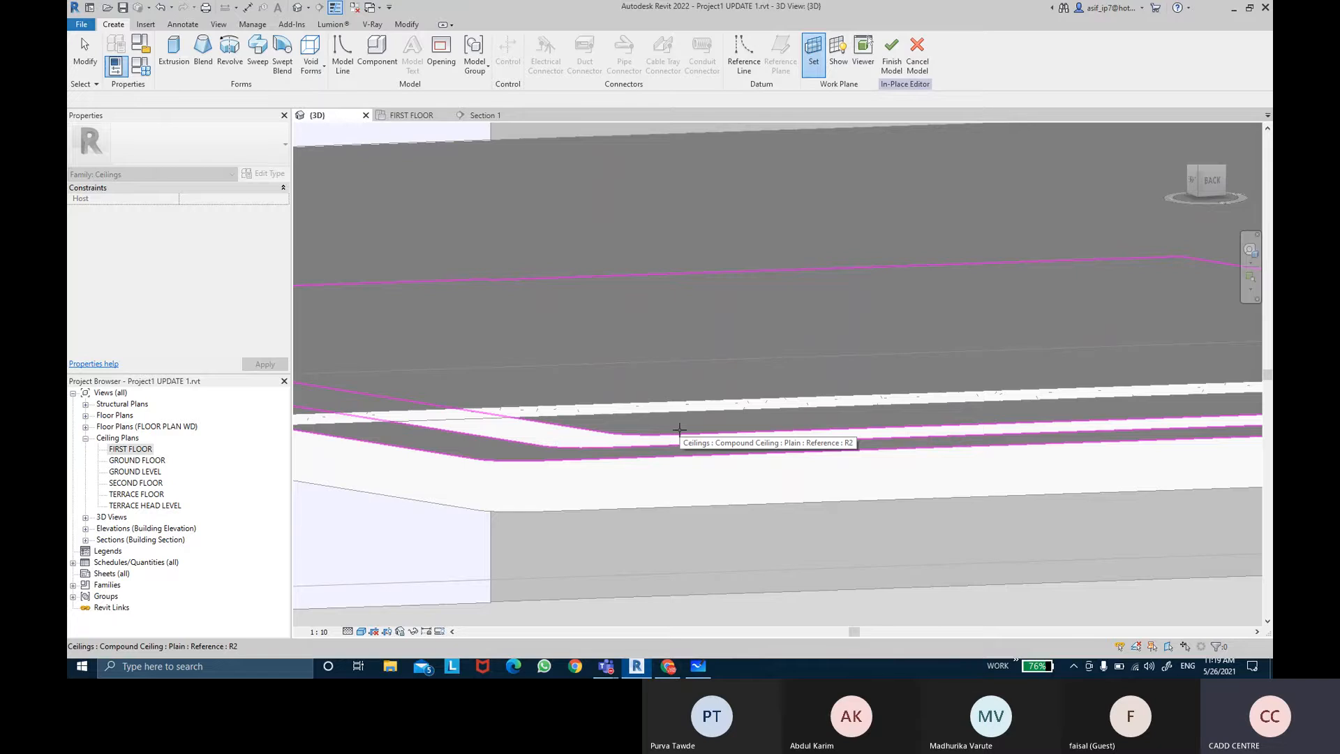
{"action": "left_click", "coordinate": [683, 430]}
{"action": "scroll", "coordinate": [683, 427], "scroll_direction": "down", "scroll_amount": 3}
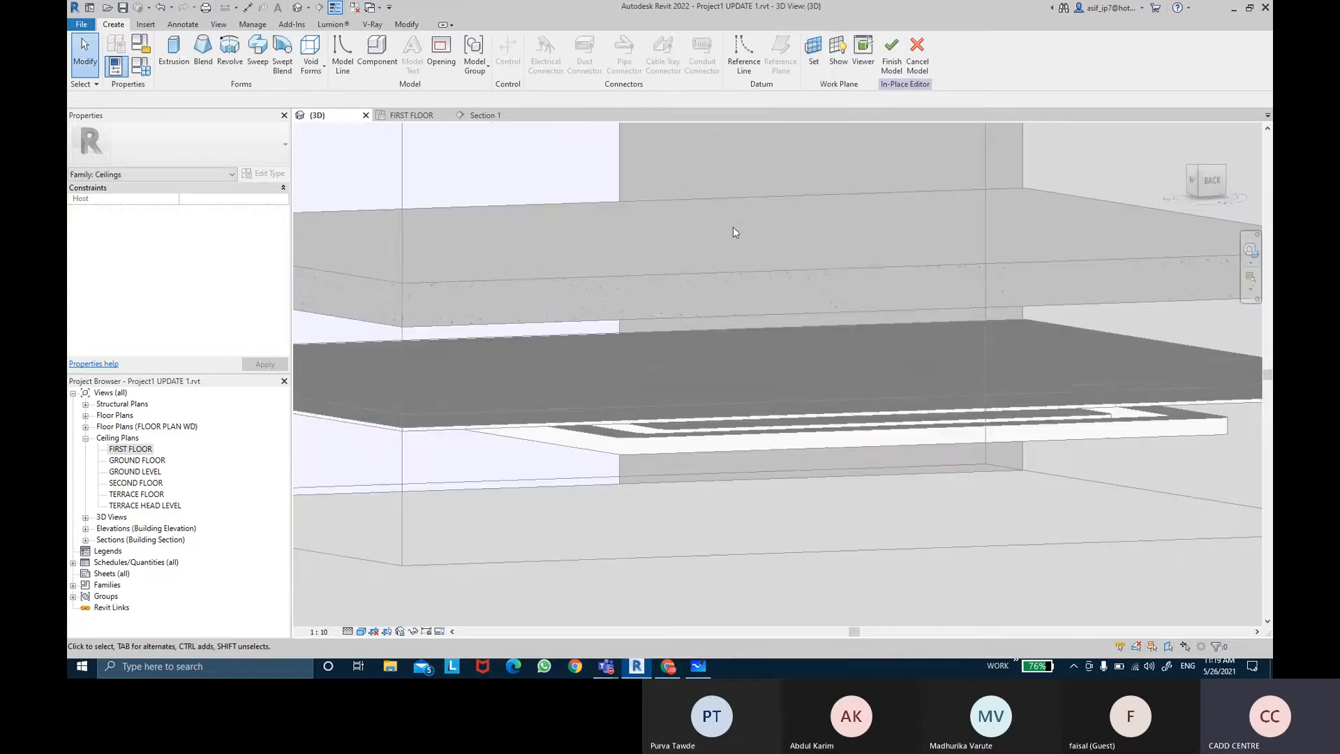
Step: Display the work plane and inspect where it lies on the compound ceiling
{"action": "left_click", "coordinate": [838, 60]}
{"action": "scroll", "coordinate": [767, 380], "scroll_direction": "down", "scroll_amount": 3}
{"action": "middle_click_drag", "start_coordinate": [766, 398], "coordinate": [702, 397], "text": "shift"}
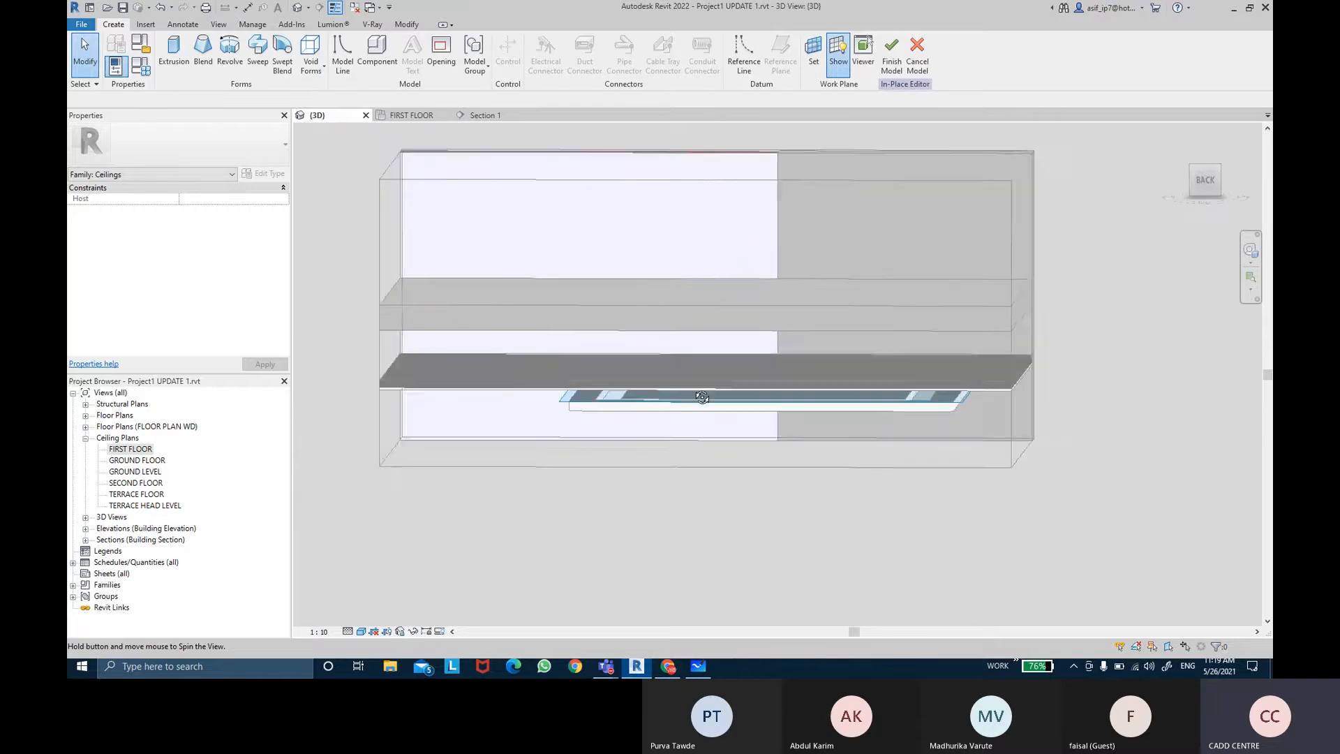
{"action": "scroll", "coordinate": [538, 422], "scroll_direction": "up", "scroll_amount": 5}
{"action": "left_click", "coordinate": [575, 368]}
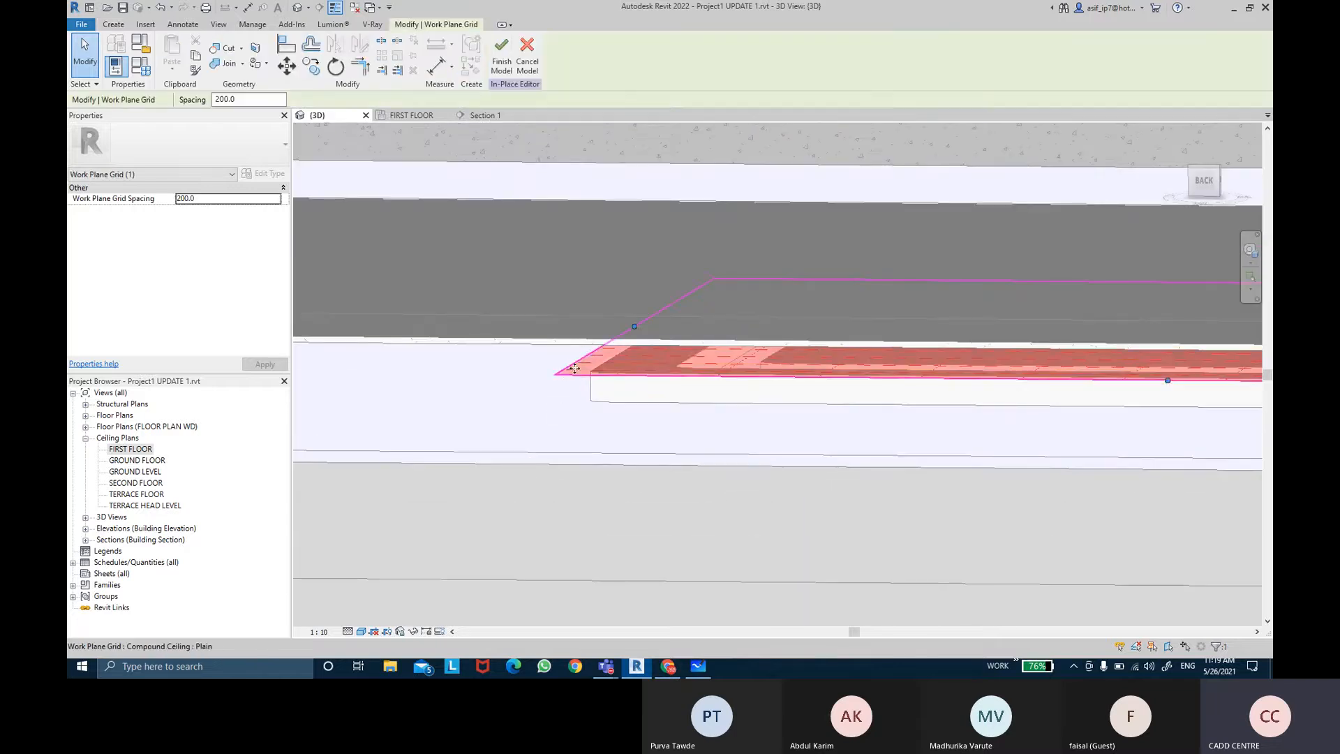
{"action": "middle_click_drag", "start_coordinate": [586, 317], "coordinate": [891, 323], "text": "shift"}
{"action": "left_click_drag", "start_coordinate": [1030, 342], "coordinate": [1047, 333]}
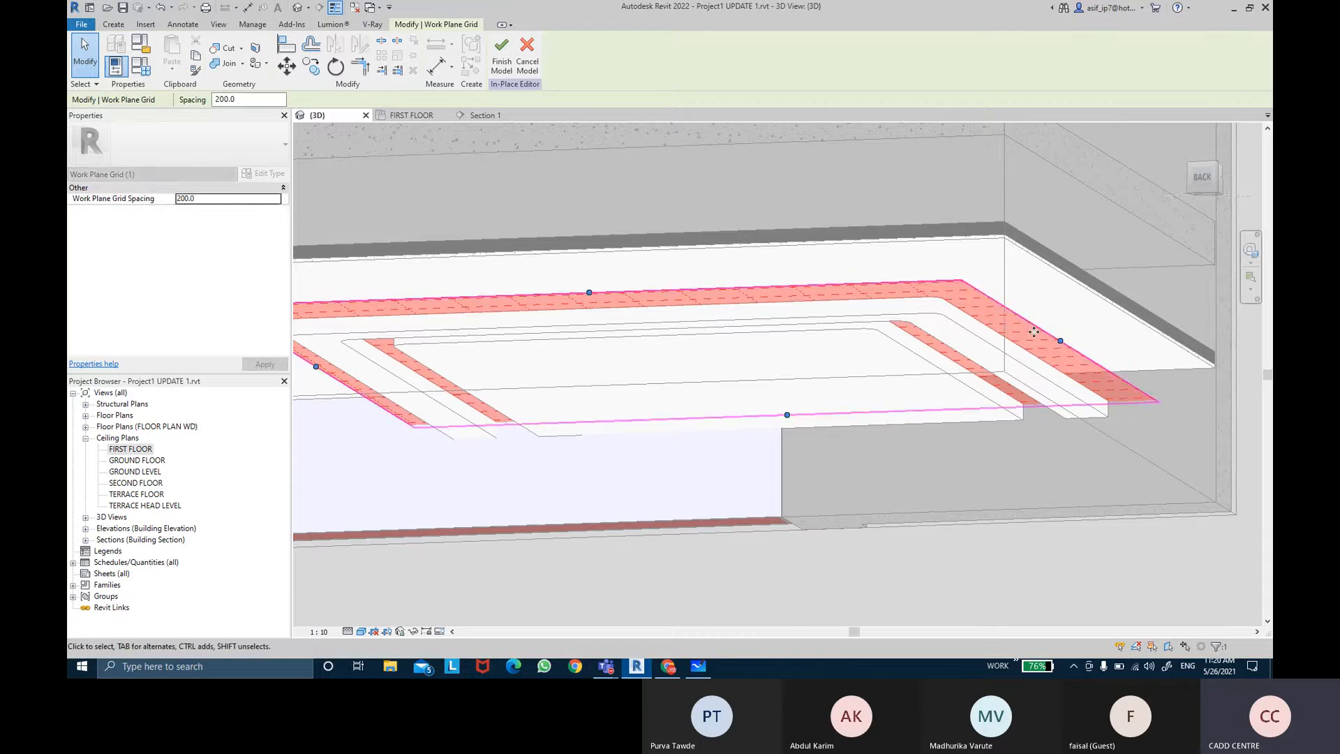
{"action": "middle_click_drag", "start_coordinate": [1034, 333], "coordinate": [752, 315], "text": "shift"}
{"action": "scroll", "coordinate": [908, 441], "scroll_direction": "down", "scroll_amount": 1}
{"action": "left_click", "coordinate": [806, 356]}
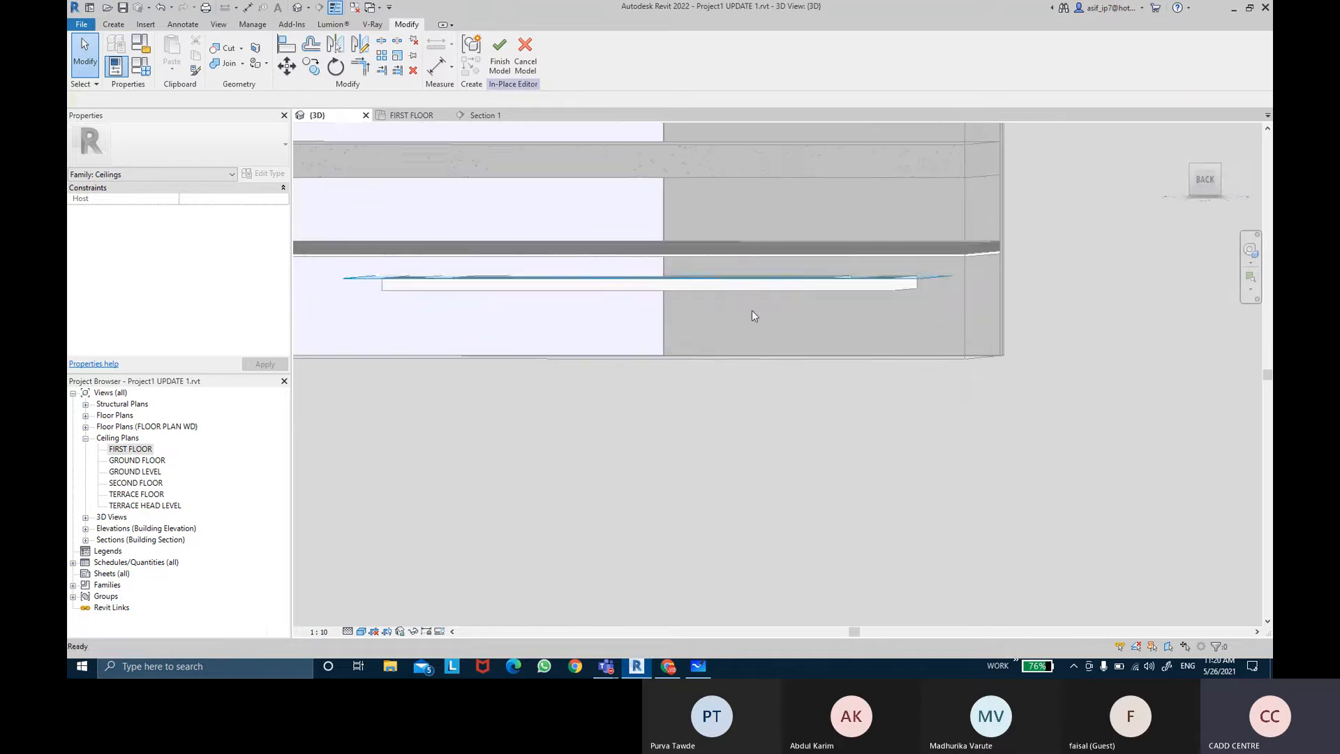
Step: Start a solid Sweep, choose to sketch its path, and open the FIRST FLOOR ceiling plan
{"action": "left_click", "coordinate": [113, 24]}
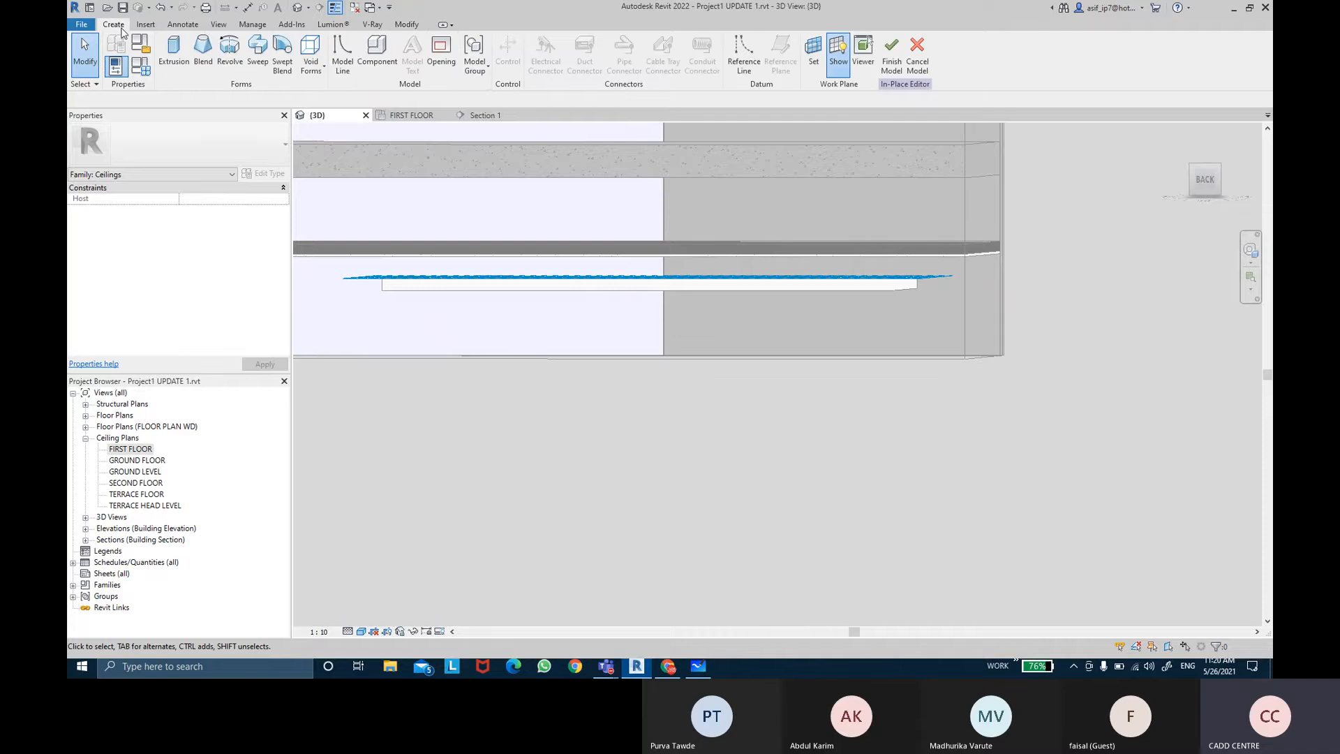
{"action": "left_click", "coordinate": [239, 89]}
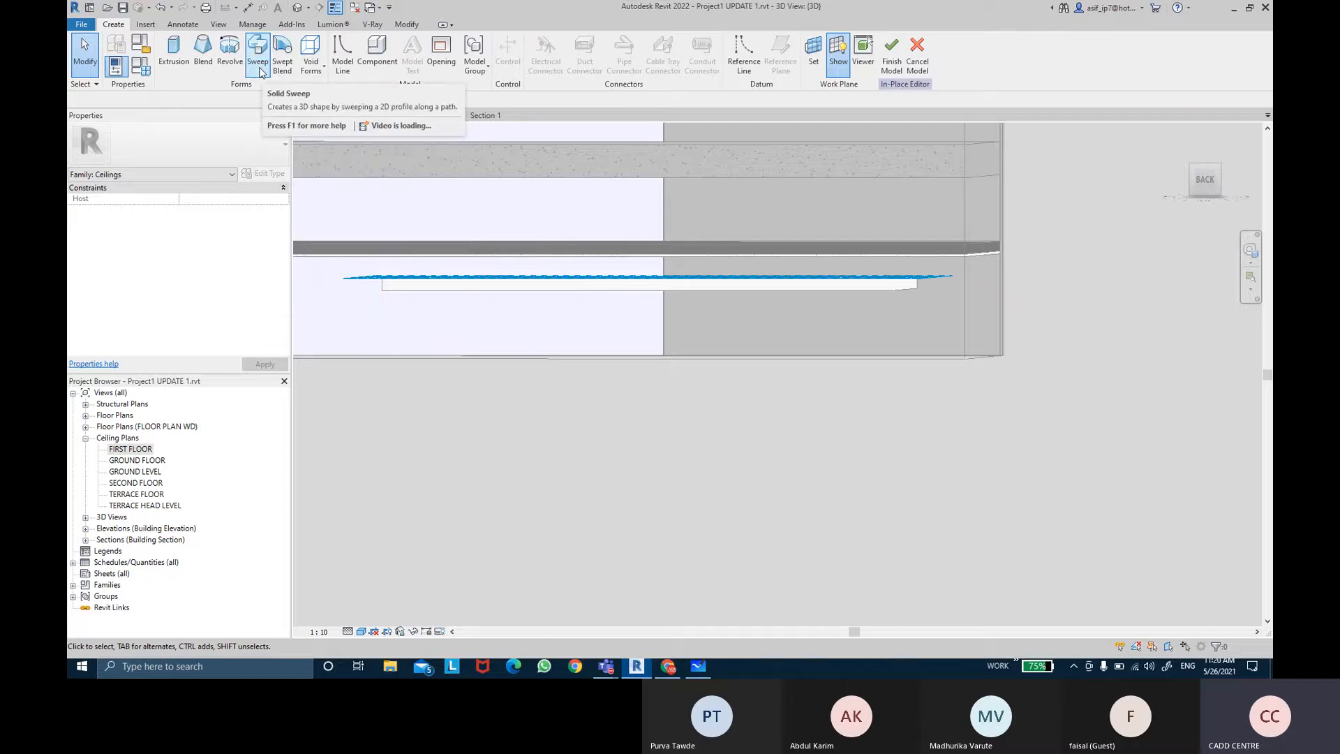
{"action": "left_click", "coordinate": [258, 56]}
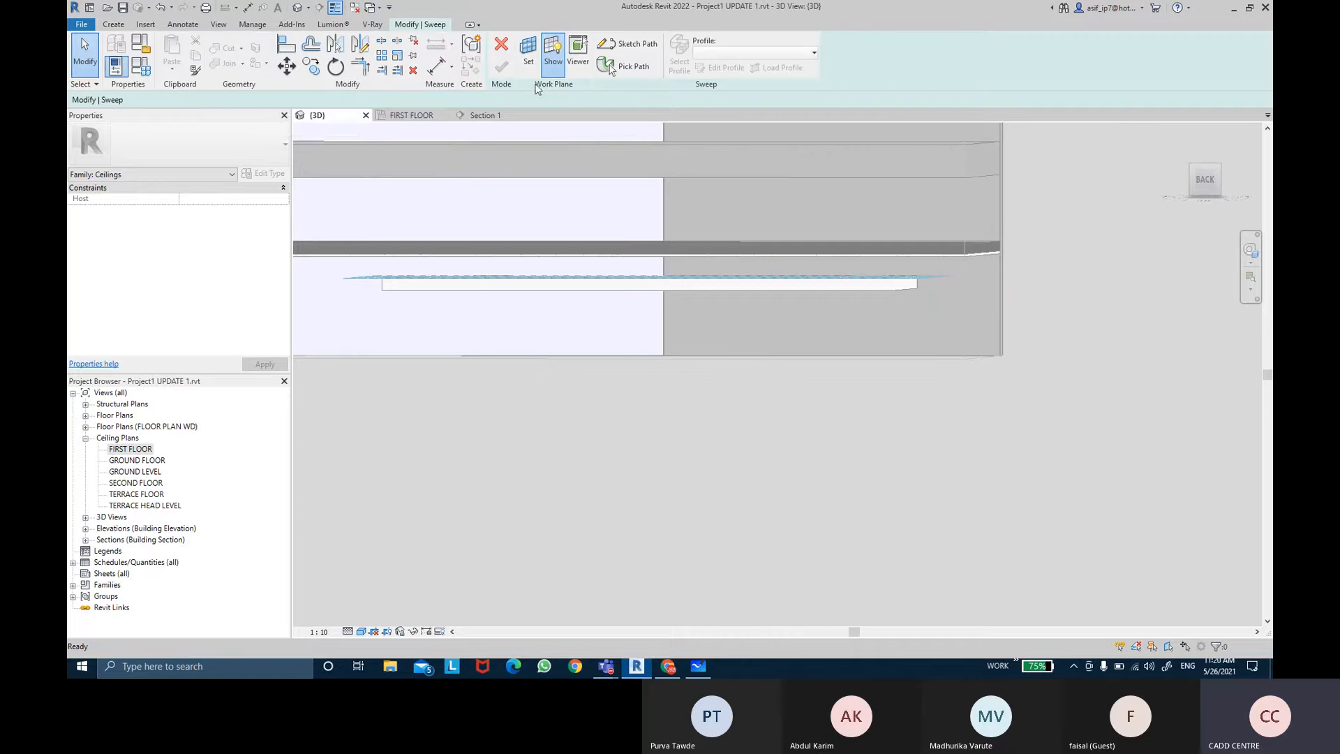
{"action": "left_click", "coordinate": [614, 67]}
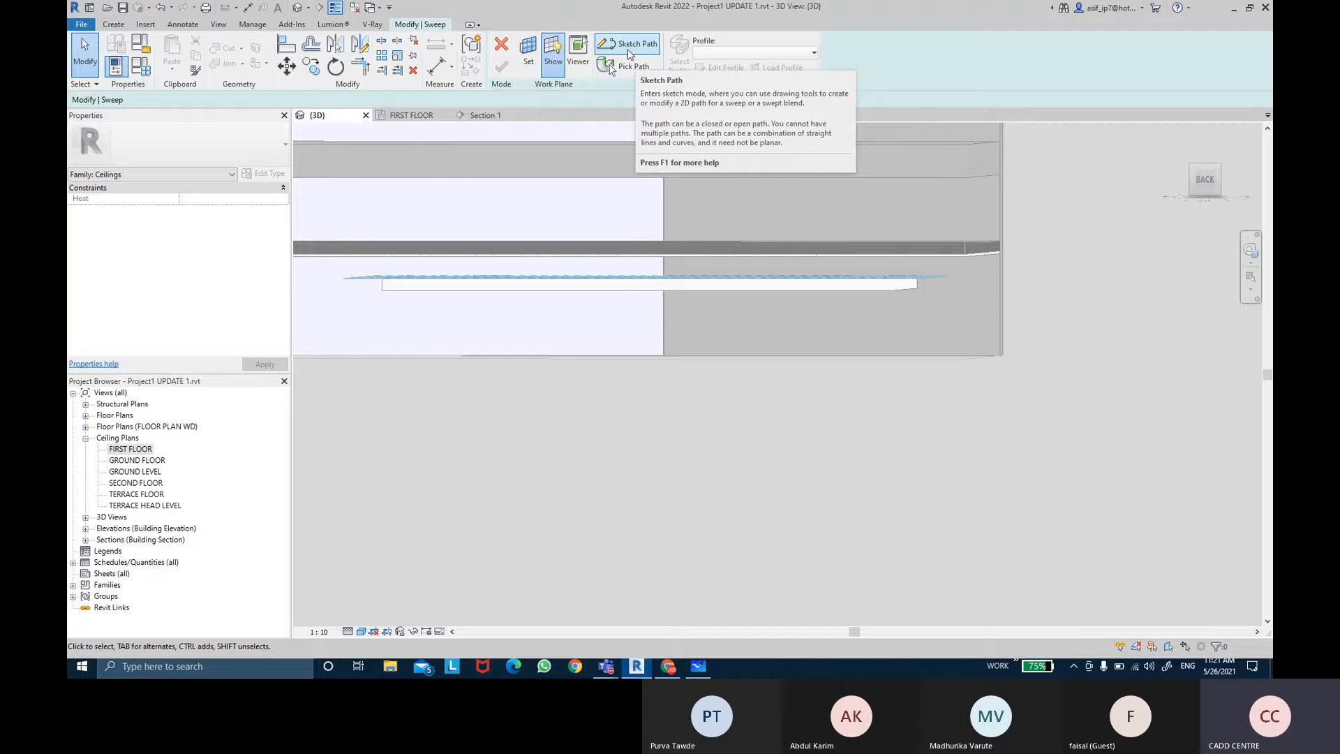
{"action": "left_click", "coordinate": [629, 54]}
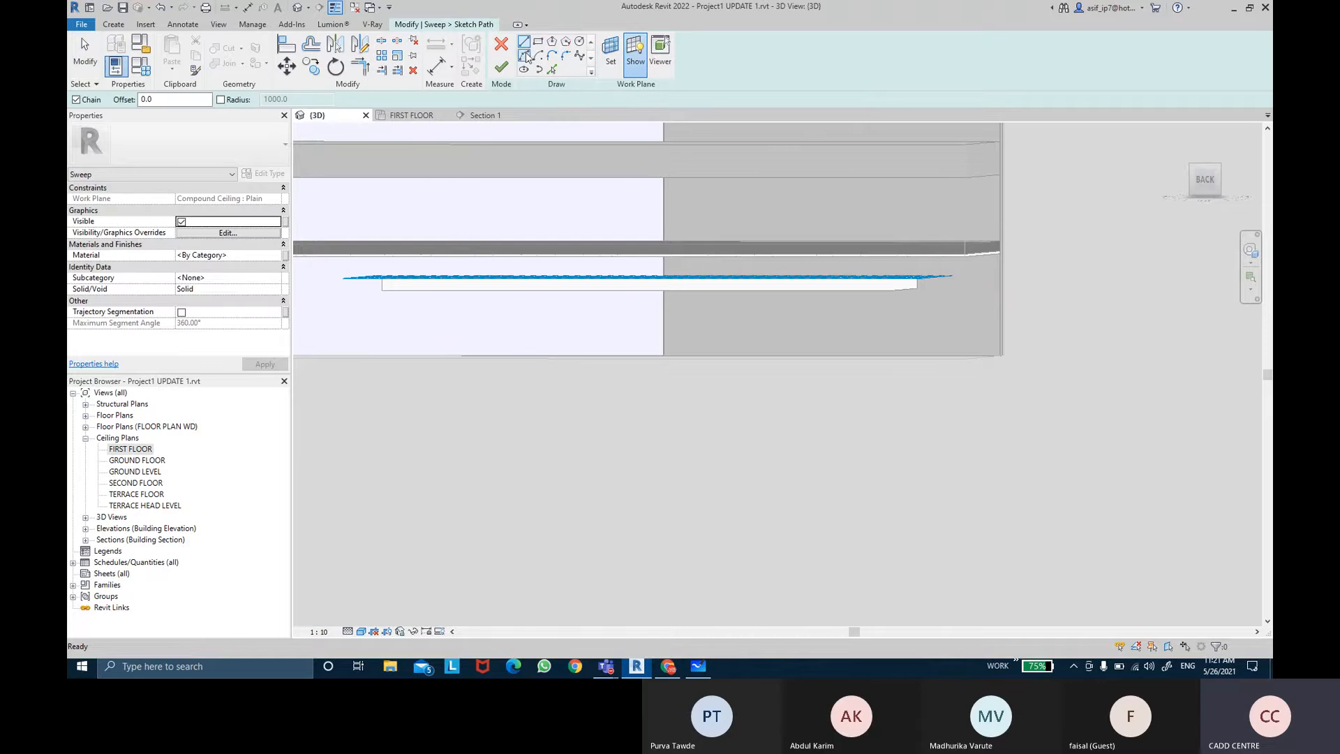
{"action": "double_click", "coordinate": [134, 450]}
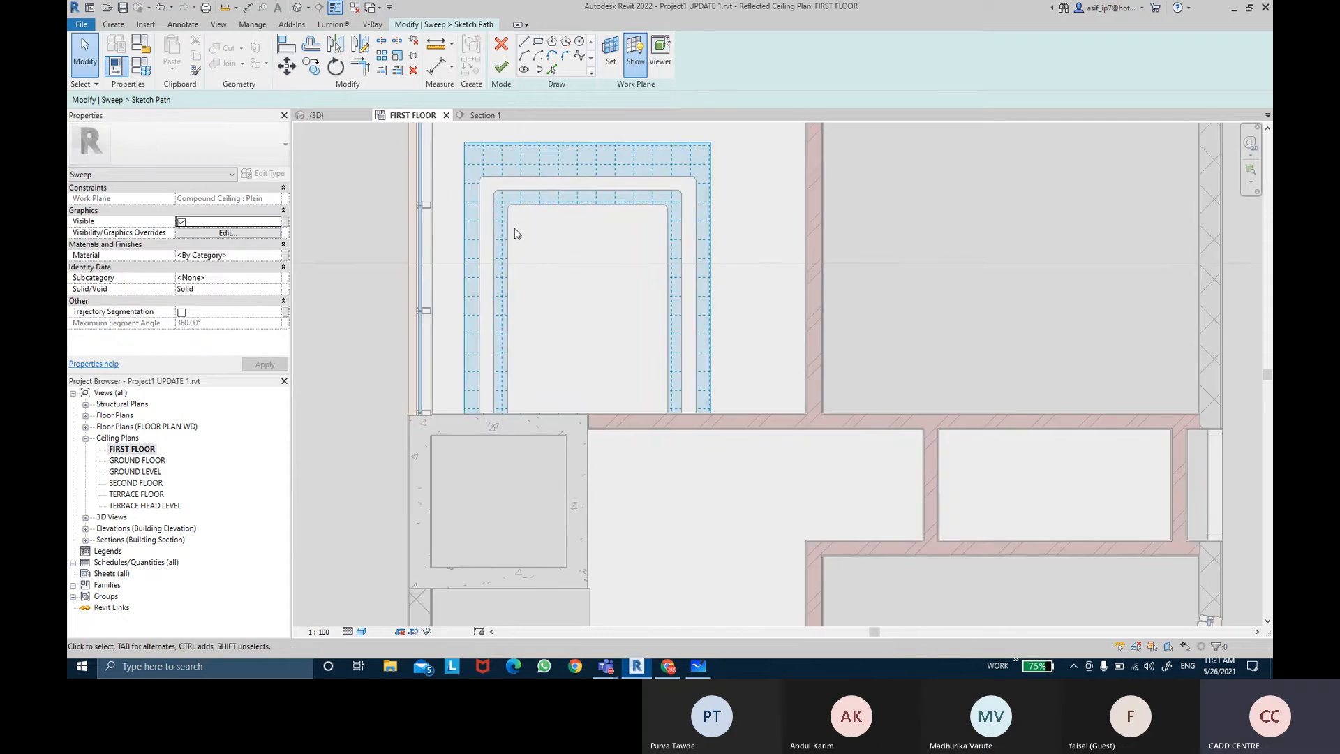
Step: Sketch a rectangular sweep path about 1440 x 2100 mm inside the ceiling's inner opening
{"action": "left_click", "coordinate": [525, 43]}
{"action": "scroll", "coordinate": [520, 413], "scroll_direction": "up", "scroll_amount": 2}
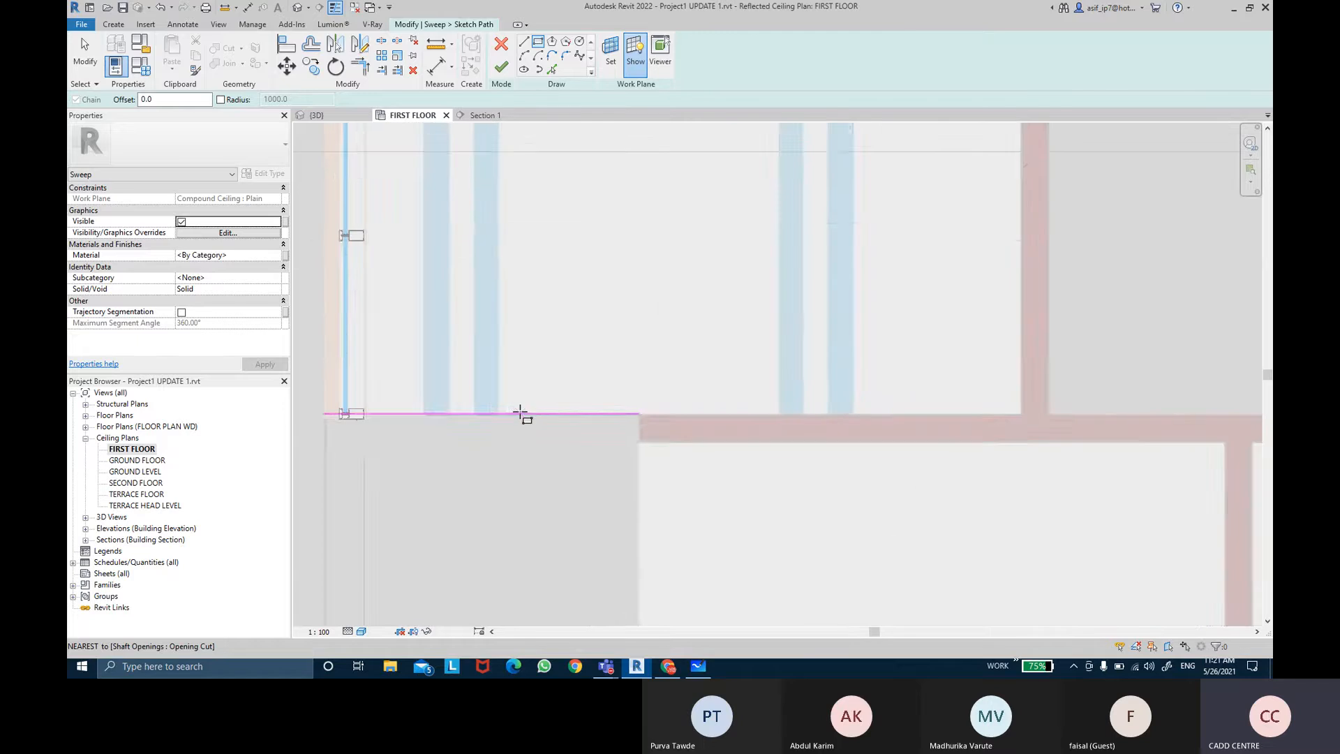
{"action": "scroll", "coordinate": [522, 414], "scroll_direction": "up", "scroll_amount": 2}
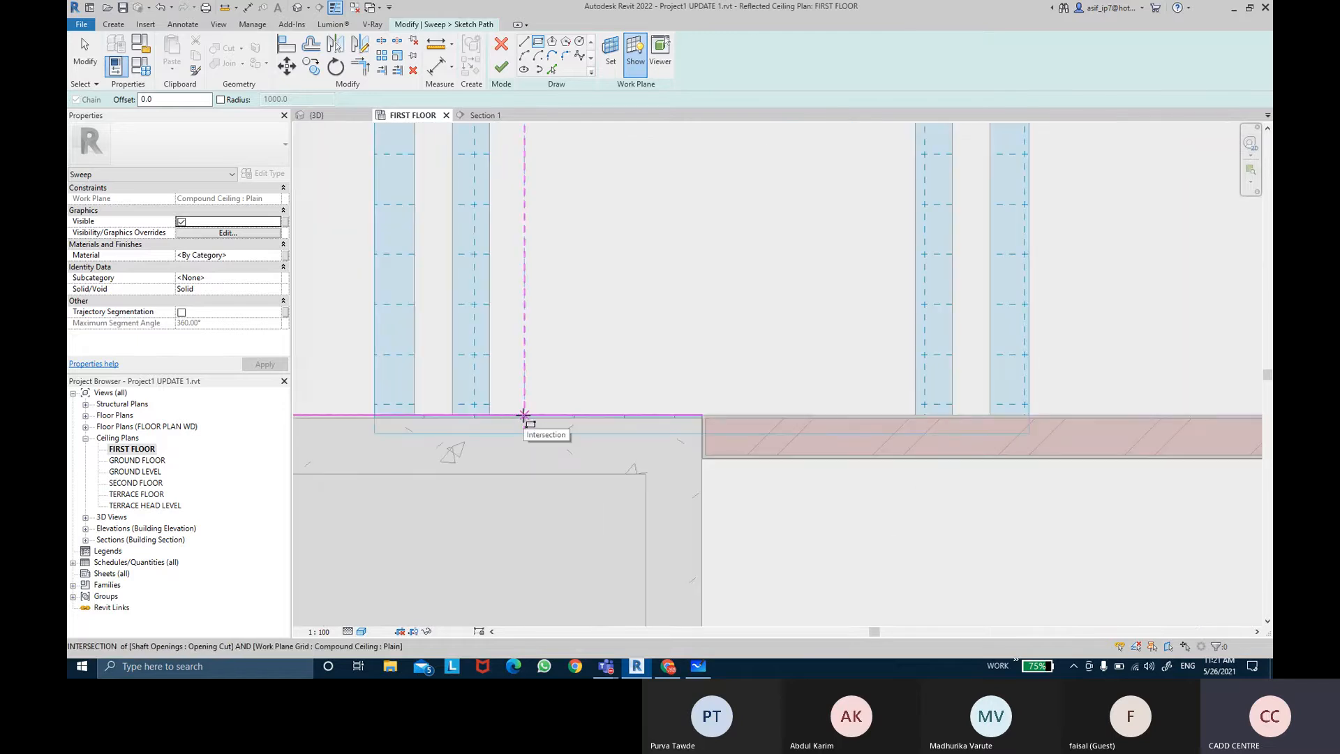
{"action": "left_click", "coordinate": [524, 416]}
{"action": "scroll", "coordinate": [881, 377], "scroll_direction": "up", "scroll_amount": 3}
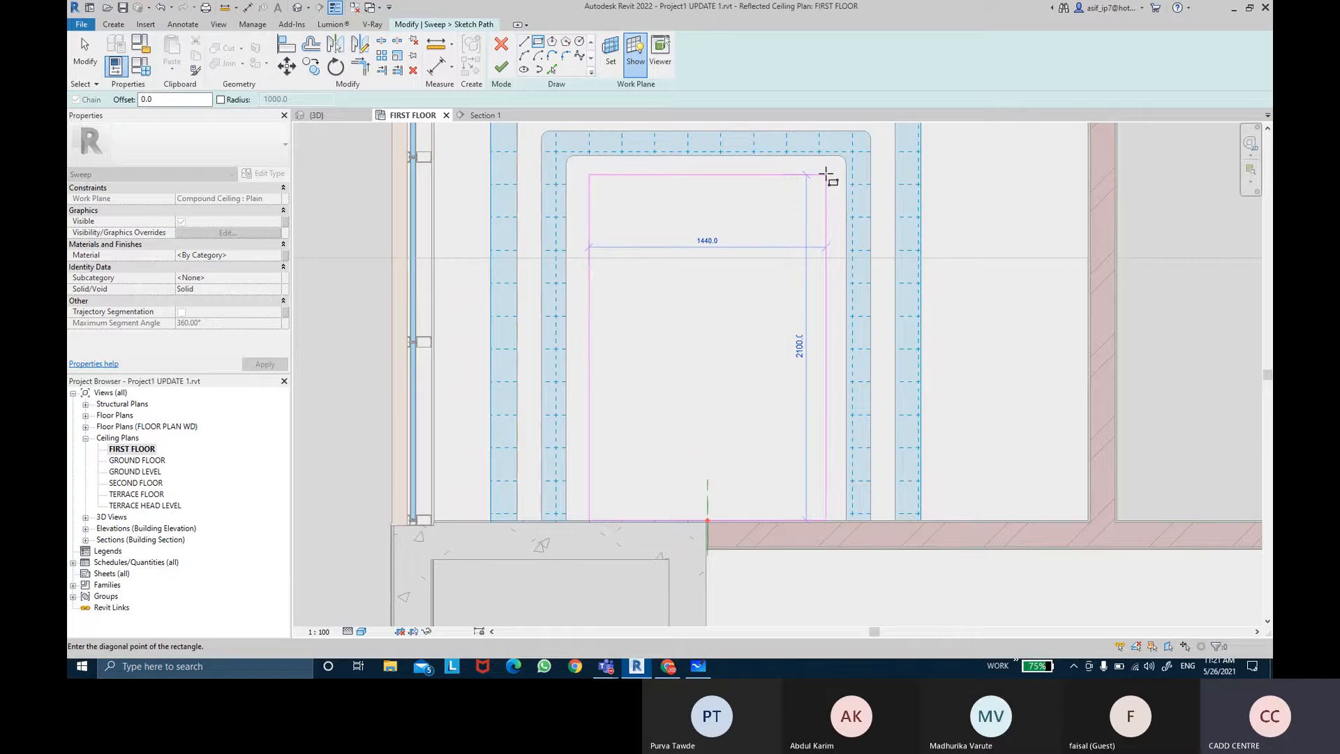
{"action": "left_click", "coordinate": [826, 178]}
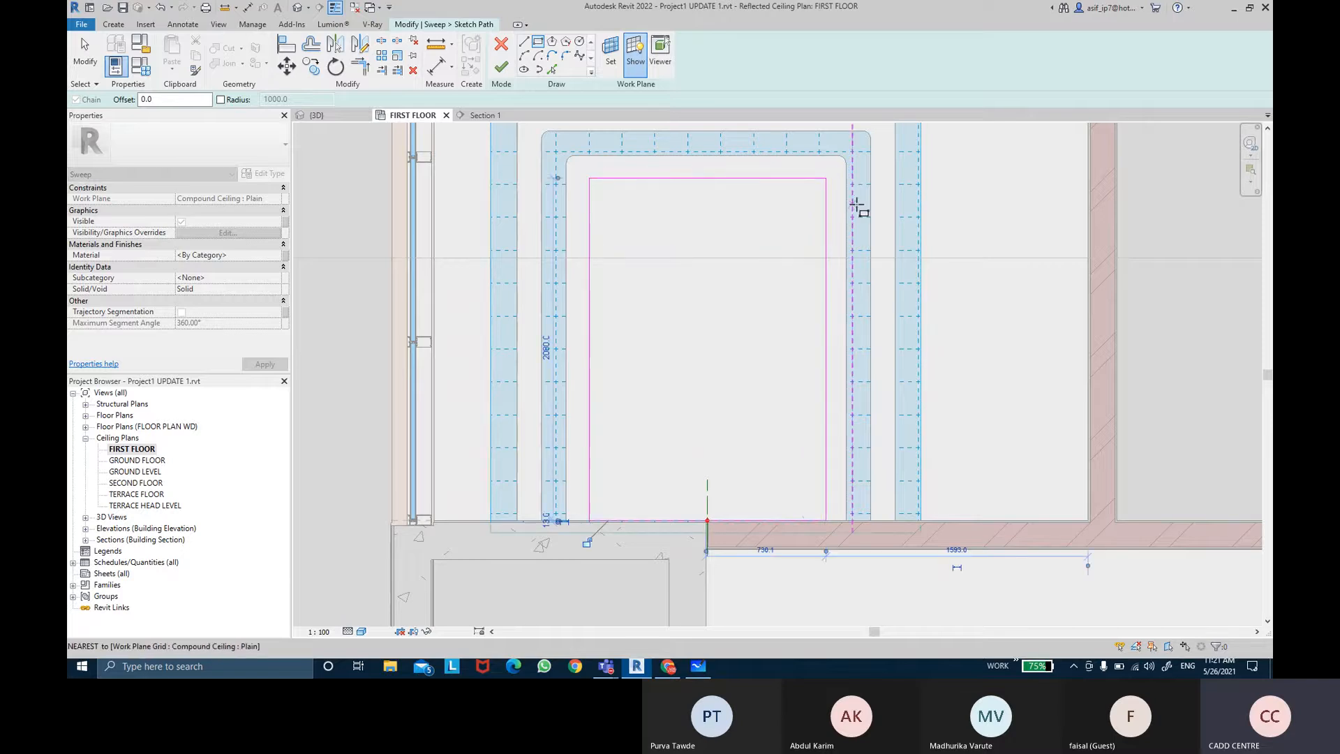
{"action": "key", "text": "Escape"}
Step: Dimension the path rectangle's left, top and right sides from the adjacent ceiling edges
{"action": "middle_click_drag", "start_coordinate": [843, 261], "coordinate": [816, 242]}
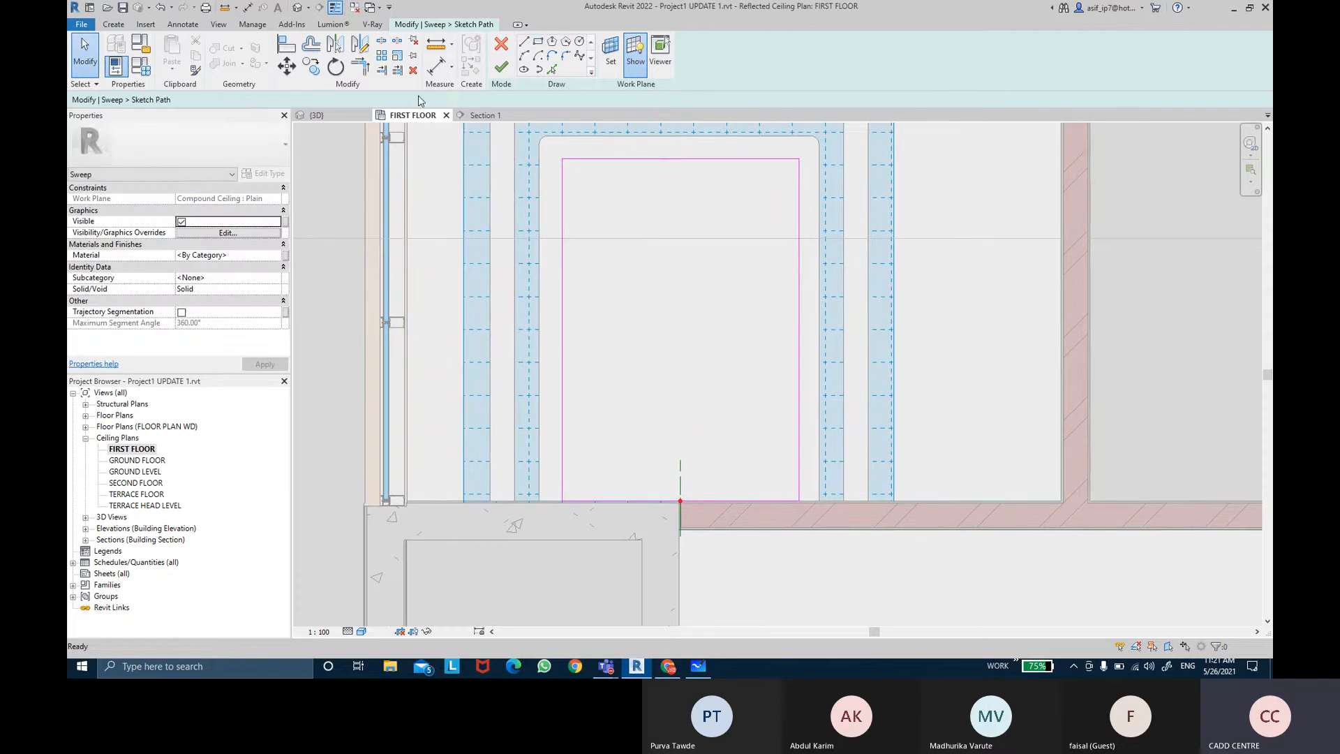
{"action": "left_click", "coordinate": [436, 67]}
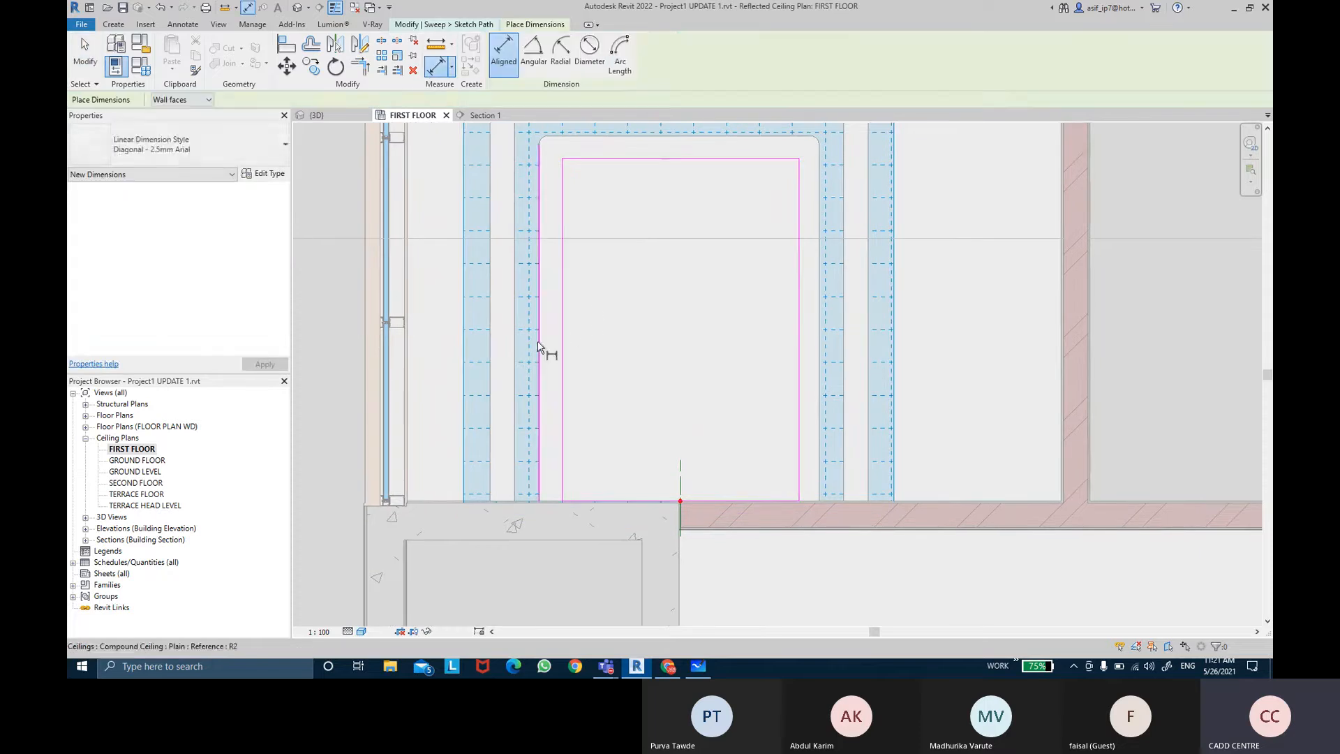
{"action": "left_click", "coordinate": [563, 342]}
{"action": "left_click", "coordinate": [607, 342]}
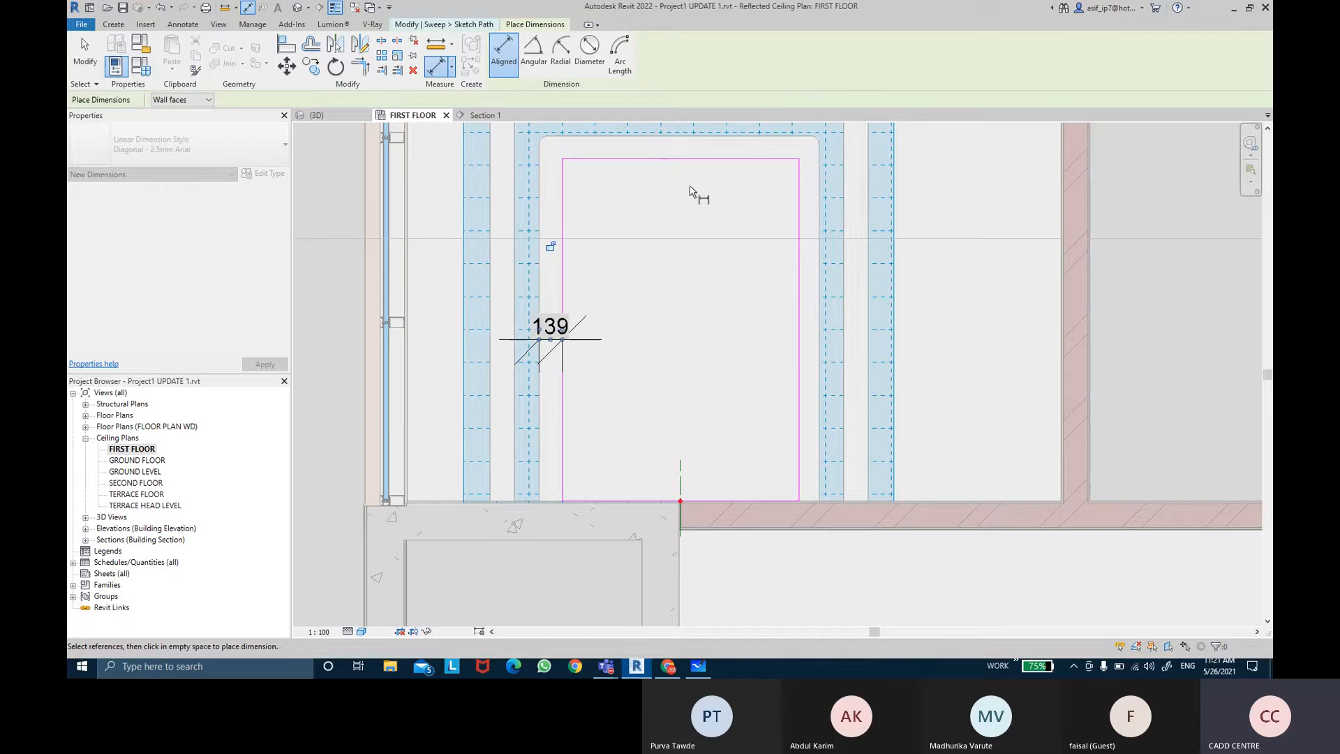
{"action": "left_click", "coordinate": [685, 166]}
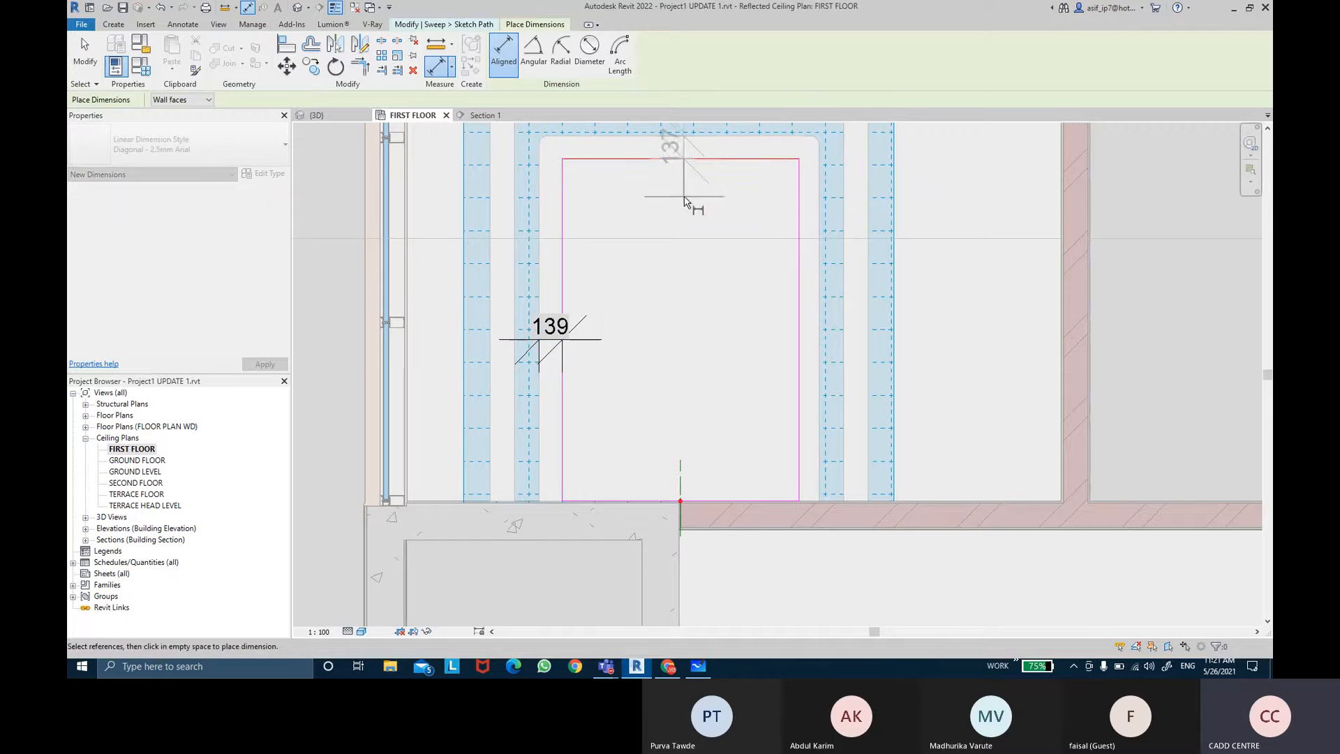
{"action": "left_click", "coordinate": [688, 202]}
{"action": "left_click", "coordinate": [821, 271]}
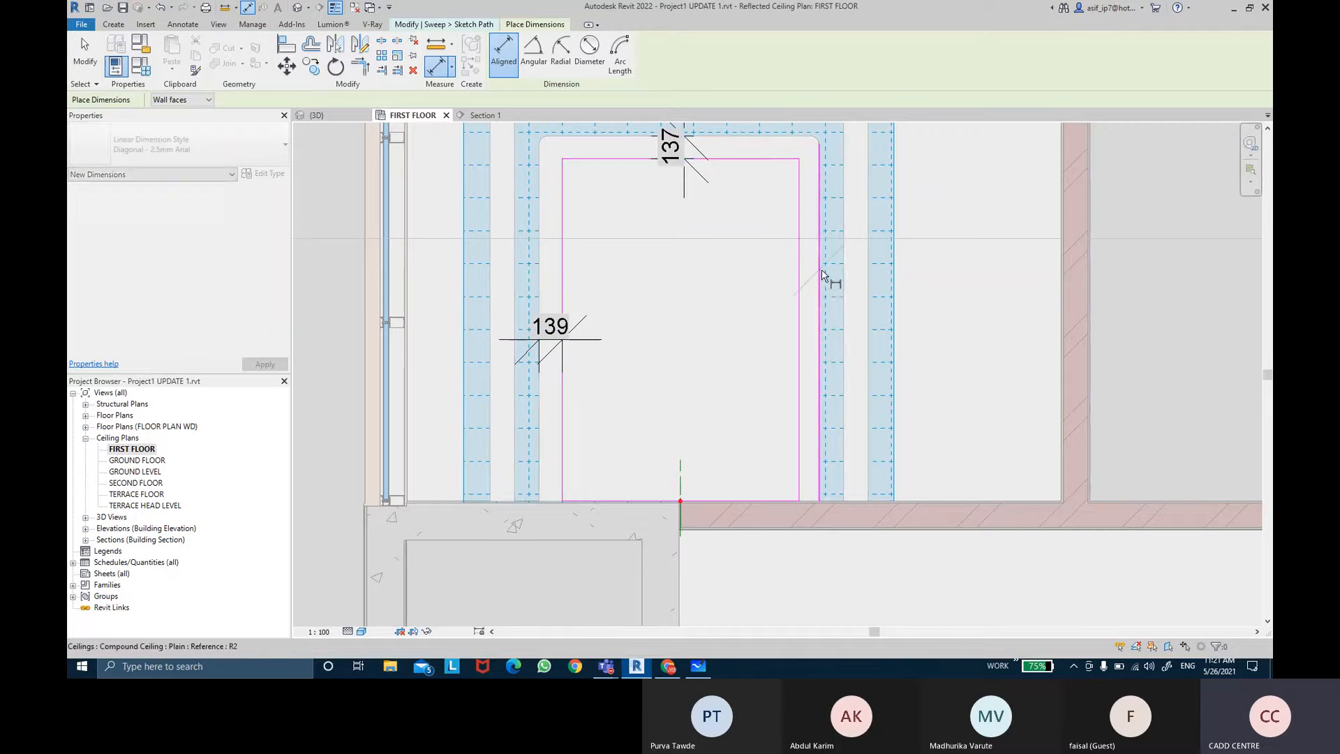
{"action": "left_click", "coordinate": [800, 273]}
{"action": "left_click", "coordinate": [752, 283]}
{"action": "key", "text": "Escape"}
{"action": "key", "text": "Escape"}
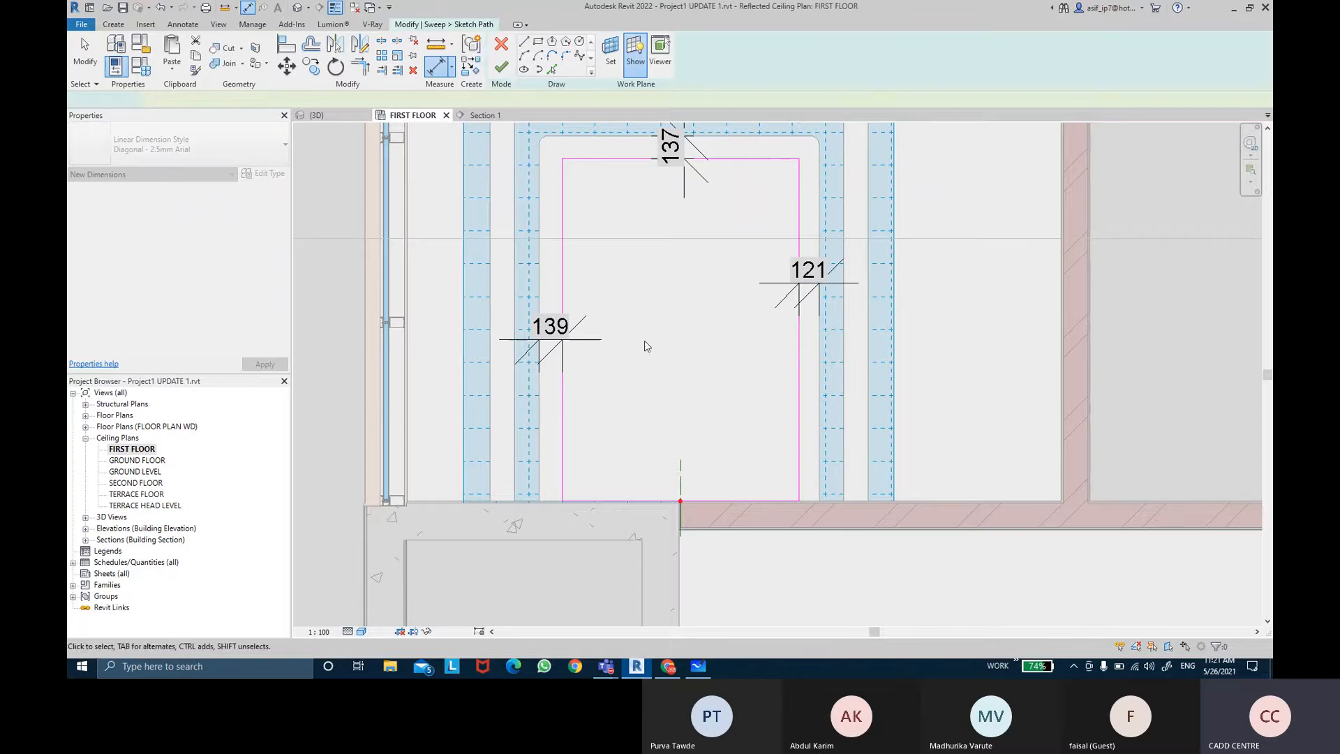
Step: Set the left and right offset dimensions of the path to 150 mm
{"action": "left_click", "coordinate": [549, 344]}
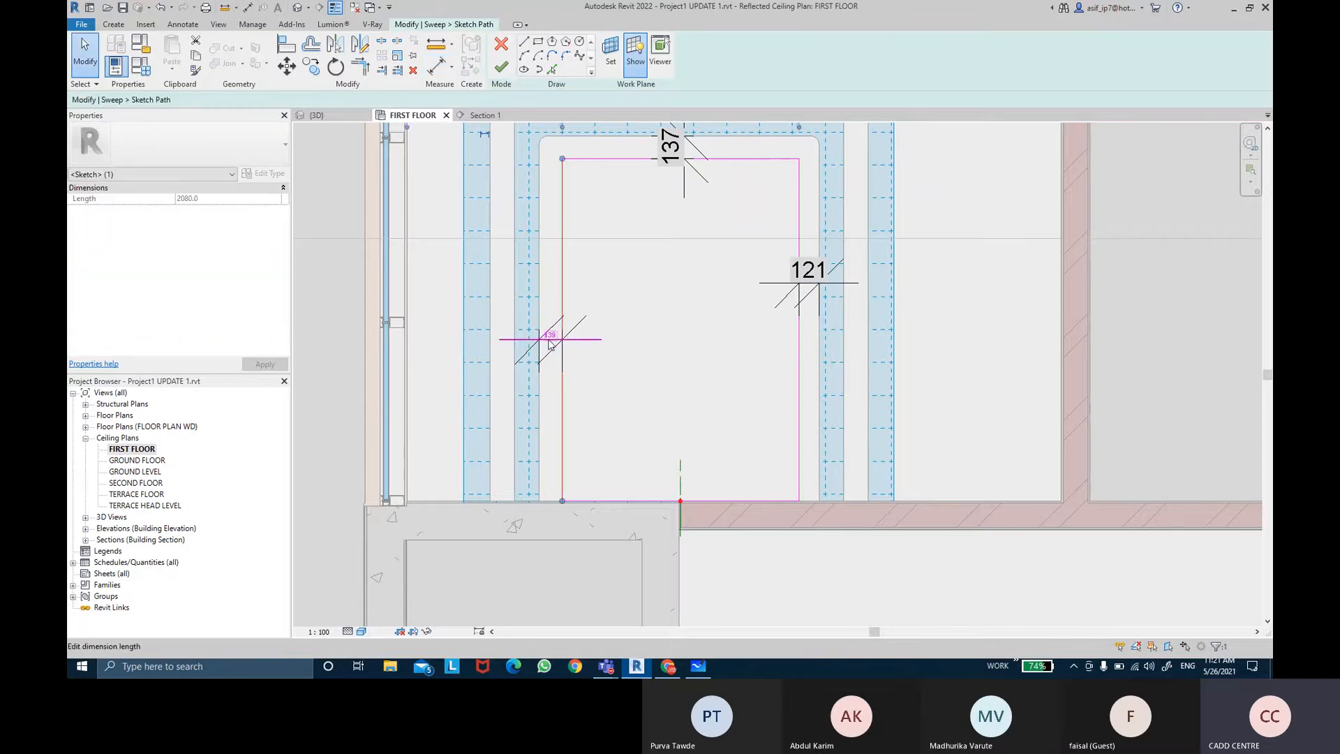
{"action": "left_click", "coordinate": [550, 344]}
{"action": "type", "text": "150"}
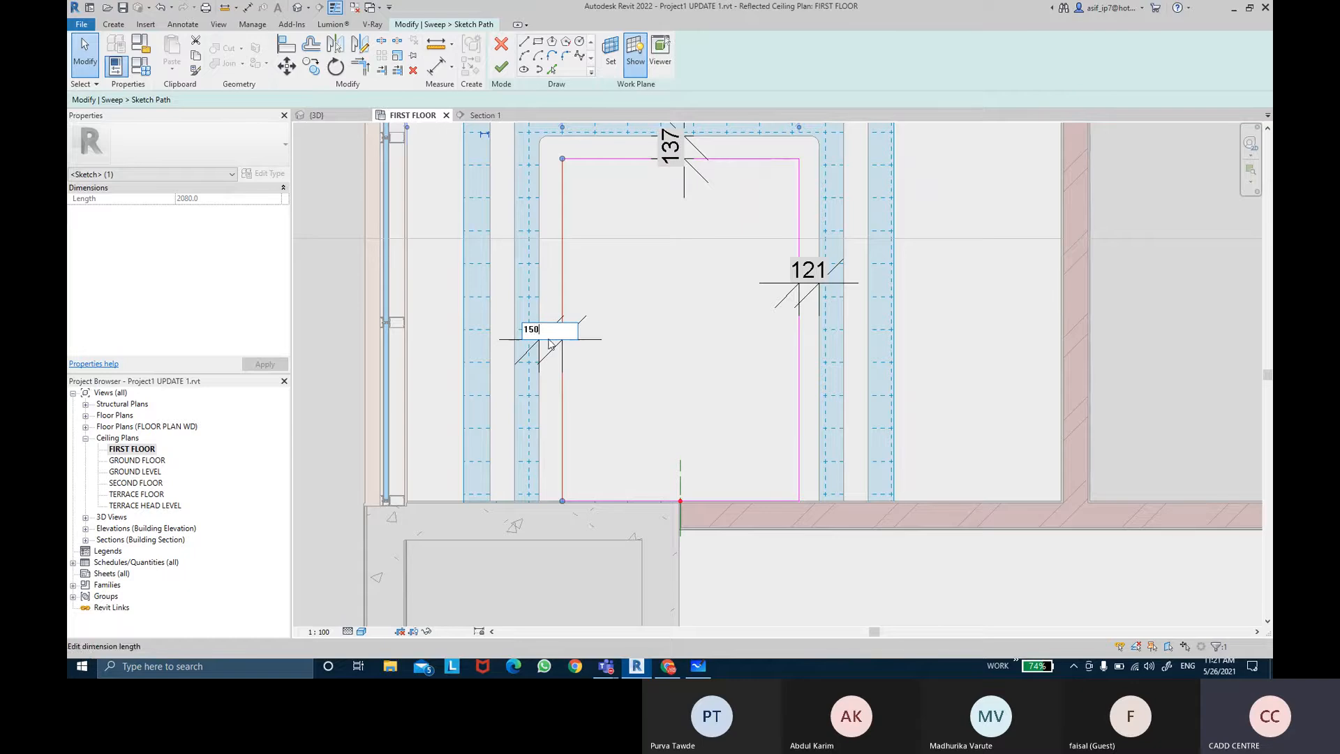
{"action": "key", "text": "Return"}
{"action": "left_click", "coordinate": [800, 302]}
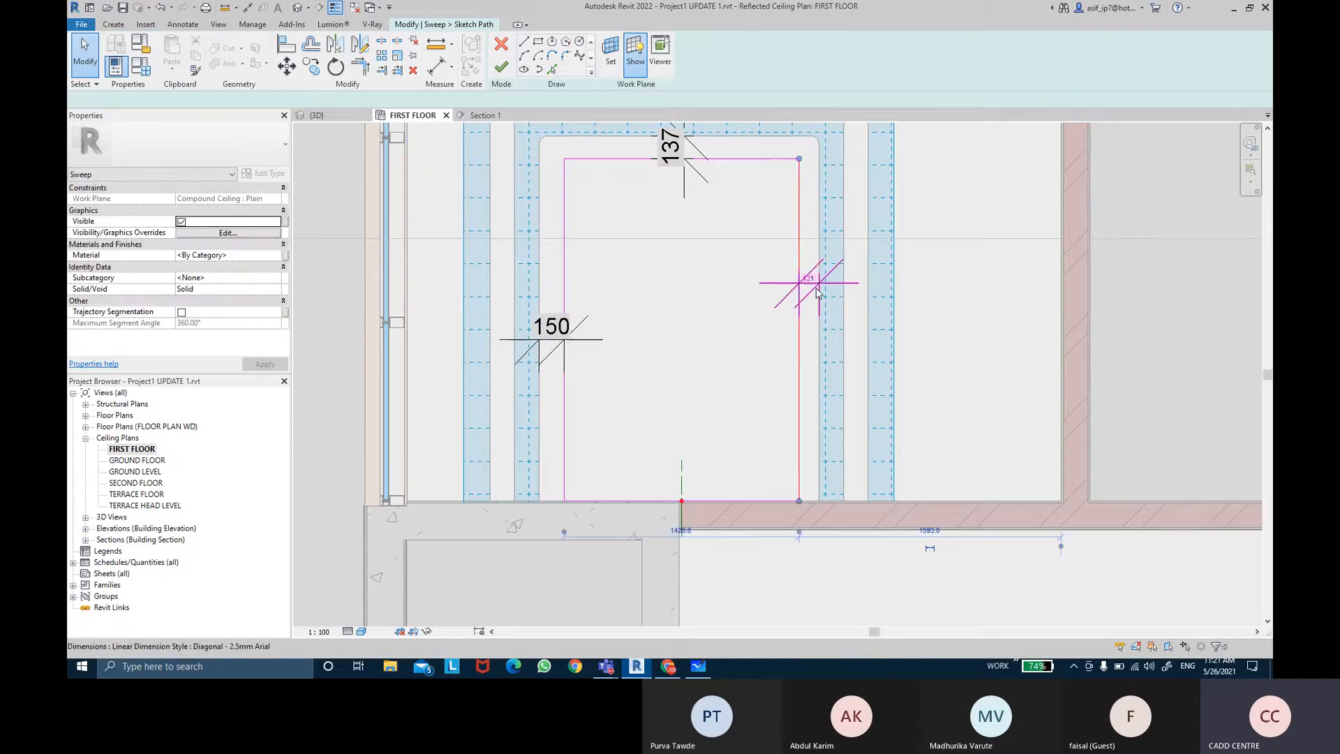
{"action": "left_click", "coordinate": [808, 272]}
{"action": "type", "text": "150"}
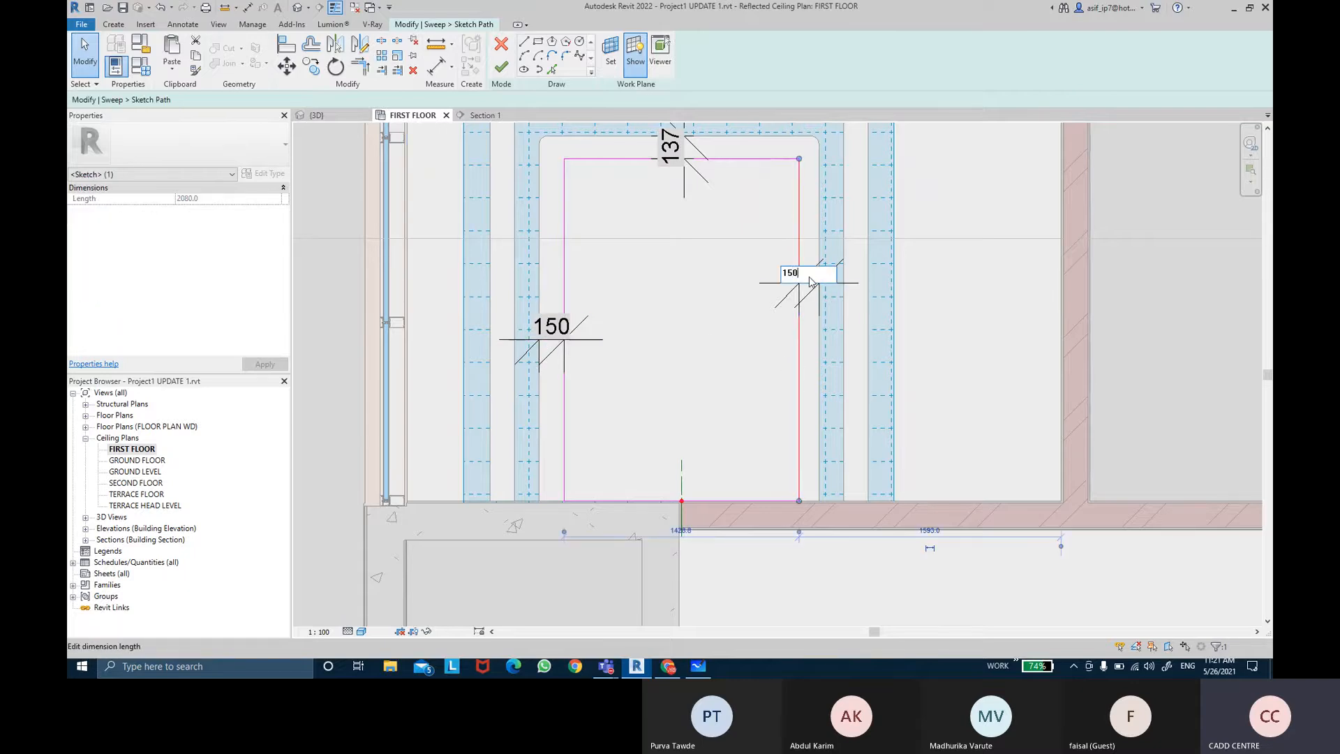
{"action": "key", "text": "Return"}
{"action": "key", "text": "Escape"}
Step: Set the top offset dimension of the path to 150 mm
{"action": "left_click", "coordinate": [712, 160]}
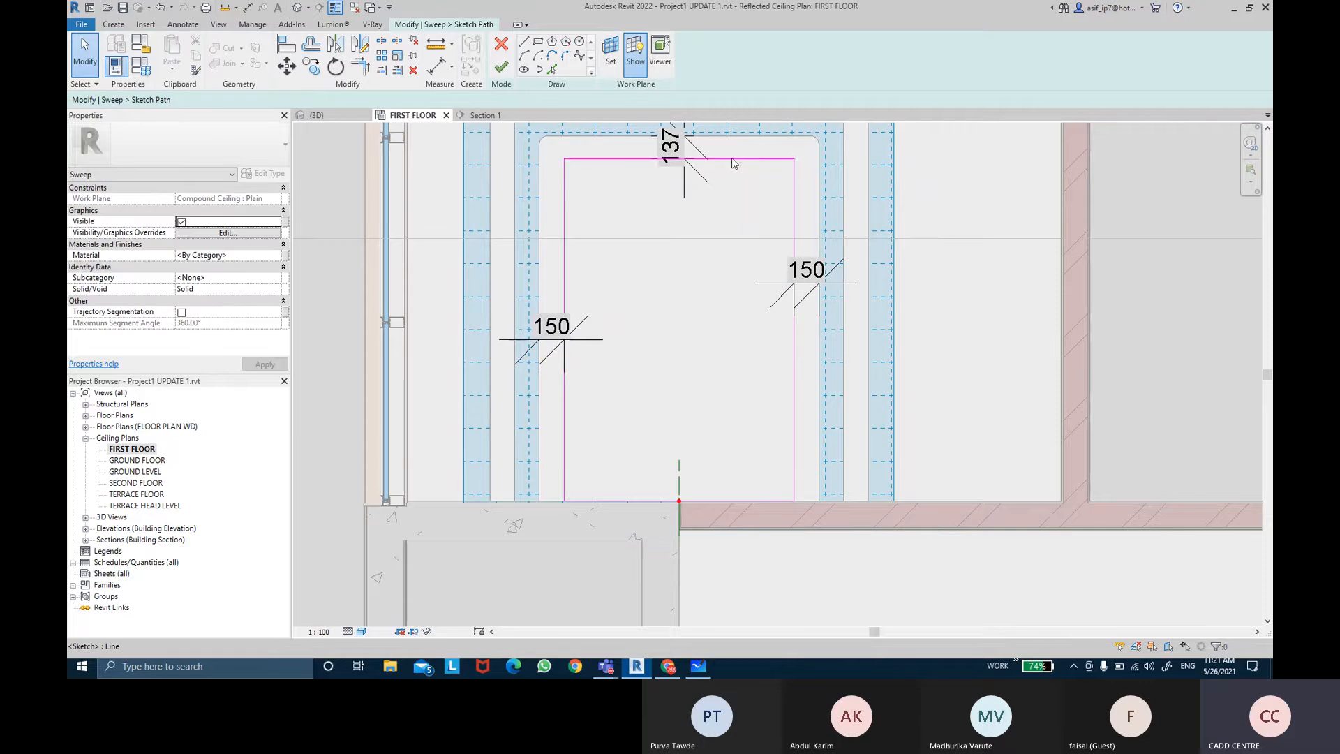
{"action": "left_click", "coordinate": [681, 148]}
{"action": "type", "text": "1"}
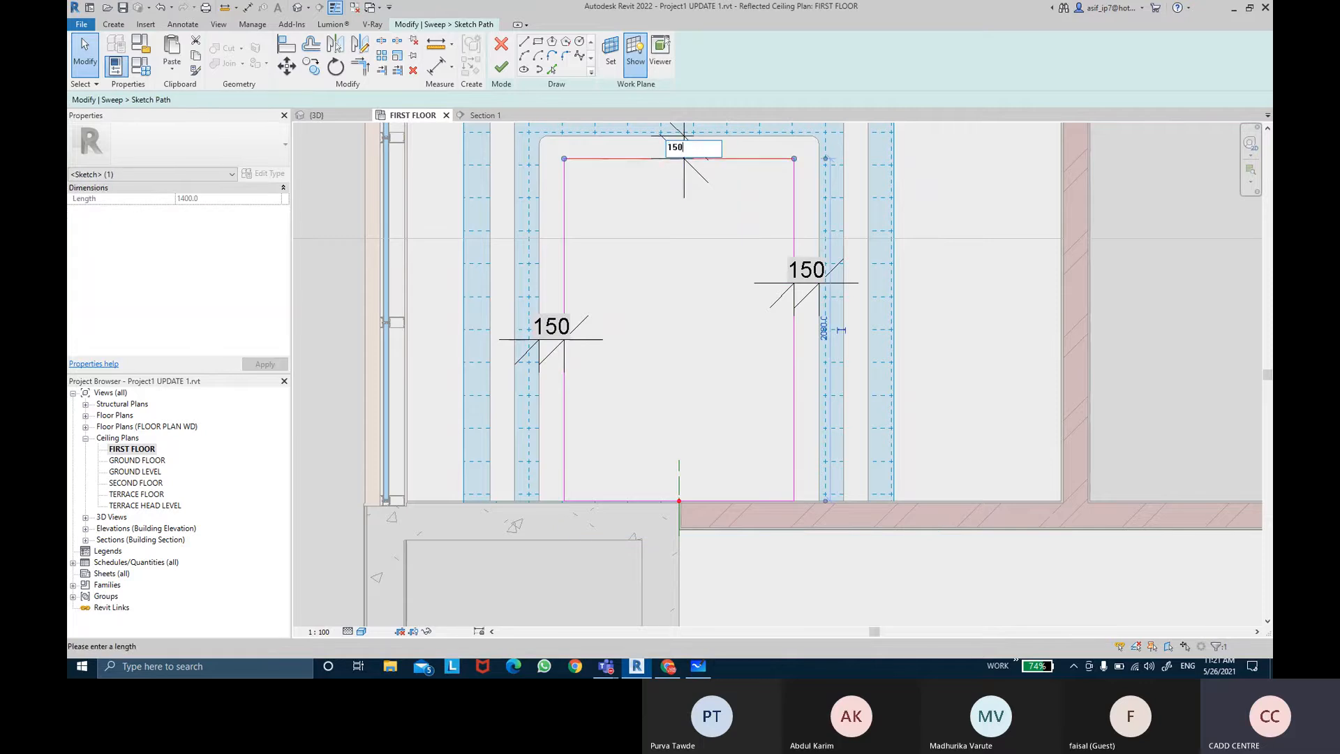
{"action": "type", "text": "50"}
{"action": "key", "text": "Return"}
{"action": "key", "text": "Escape"}
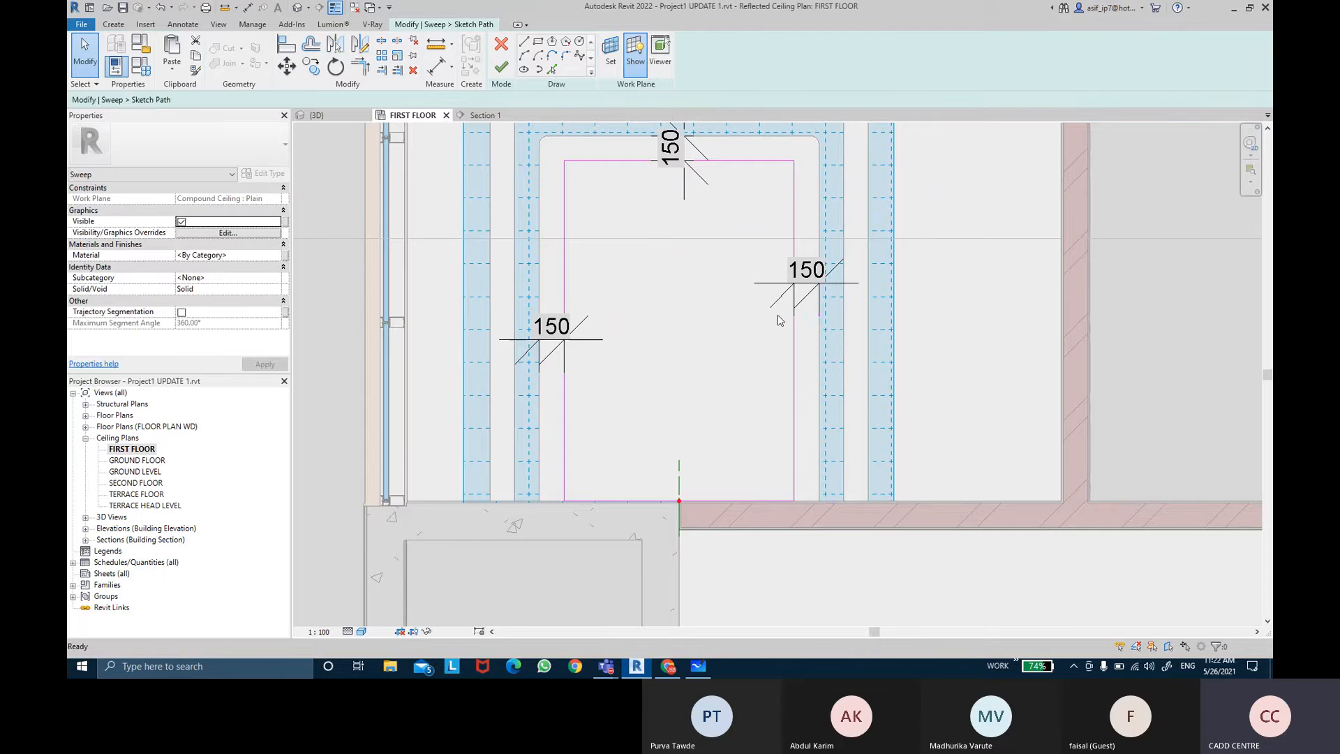
Step: Delete the three temporary offset dimensions
{"action": "left_click", "coordinate": [783, 299]}
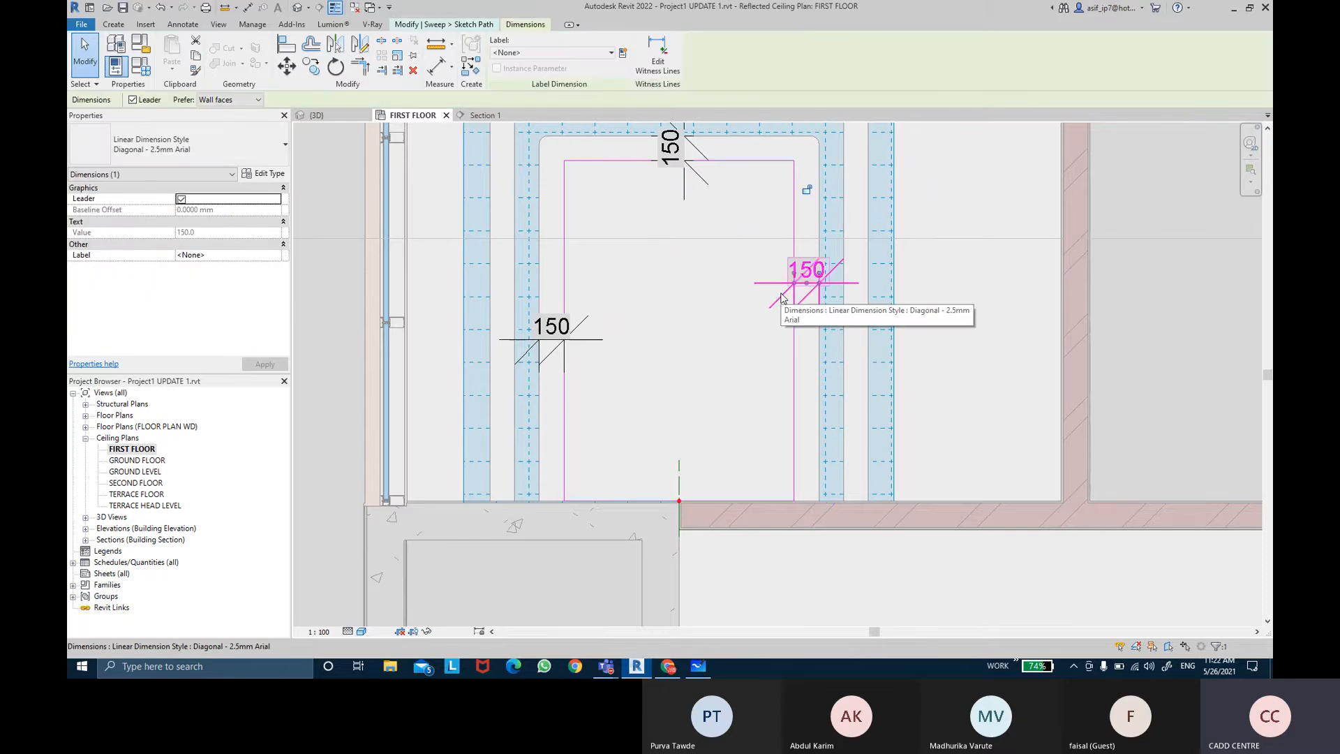
{"action": "key", "text": "Delete"}
{"action": "left_click", "coordinate": [582, 339]}
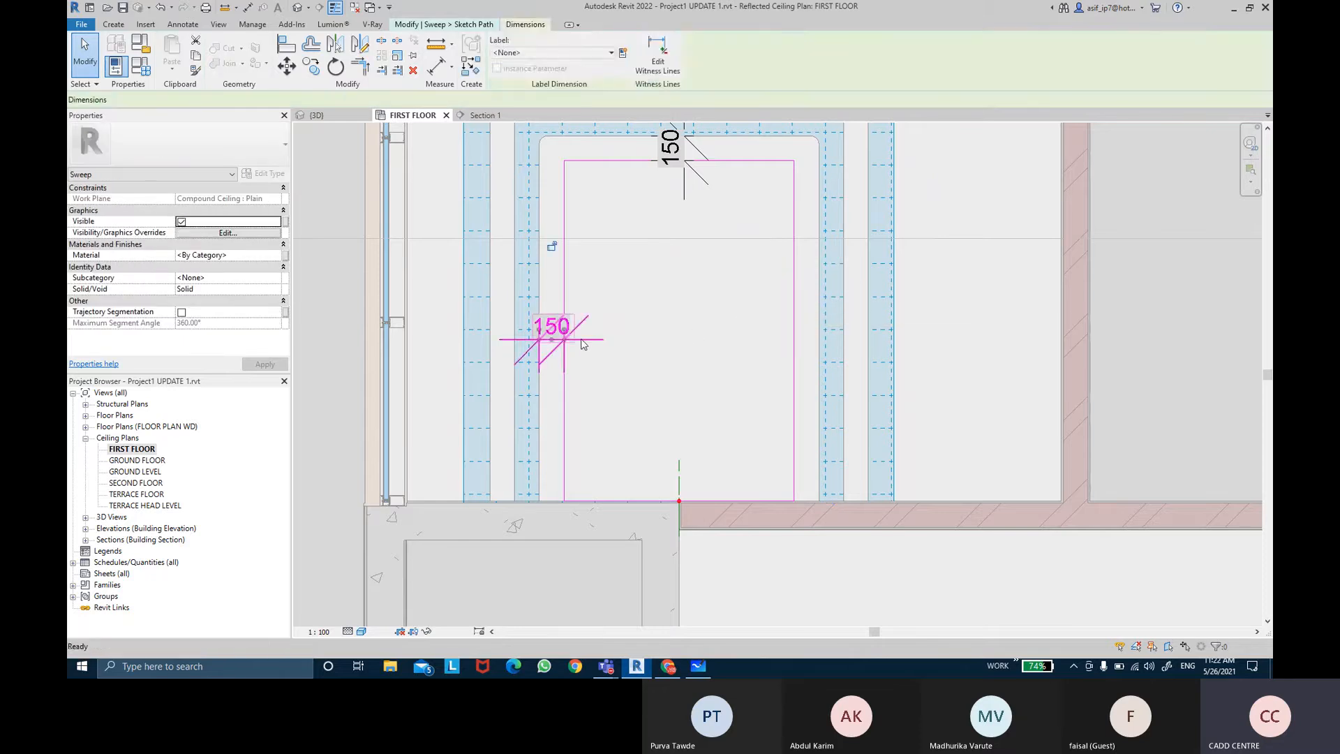
{"action": "key", "text": "Delete"}
{"action": "left_click", "coordinate": [686, 165]}
{"action": "key", "text": "Delete"}
Step: Delete the rectangle's bottom edge to leave an open three-sided path
{"action": "middle_click_drag", "start_coordinate": [729, 317], "coordinate": [738, 369]}
{"action": "scroll", "coordinate": [738, 354], "scroll_direction": "down", "scroll_amount": 1}
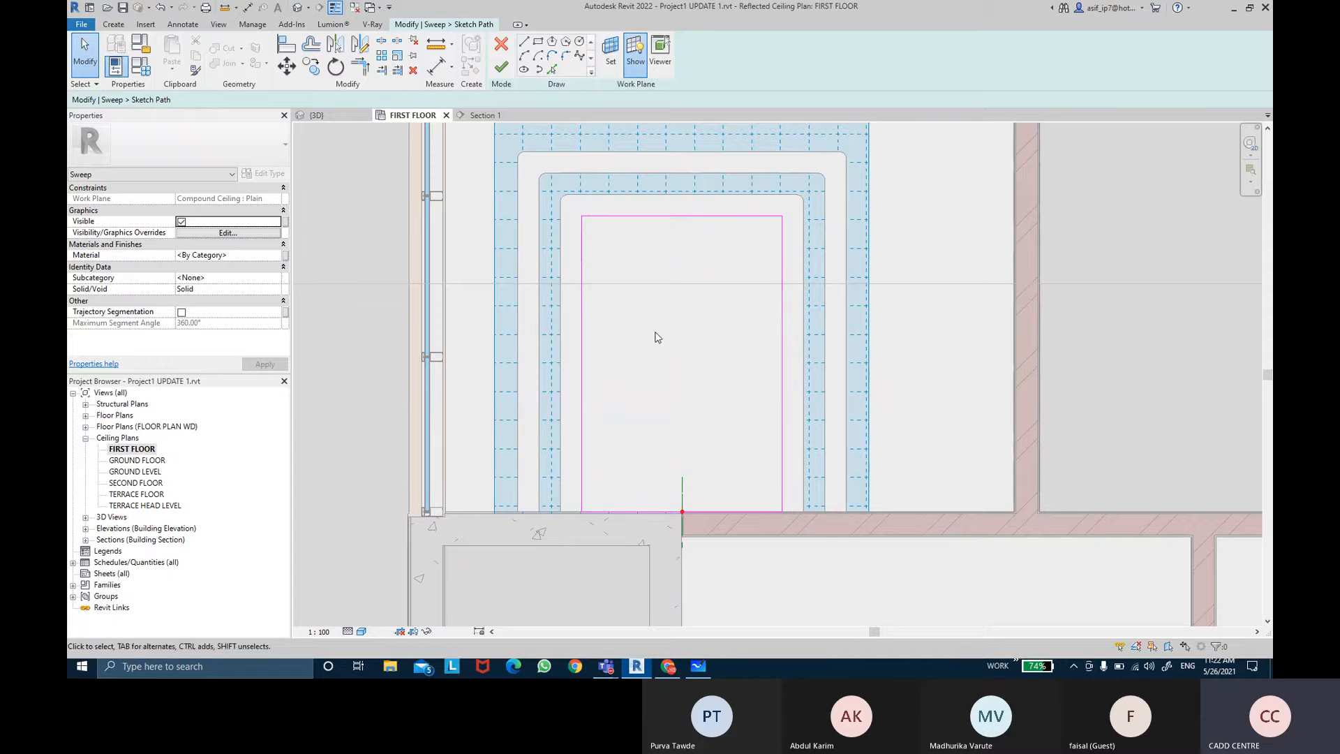
{"action": "middle_click_drag", "start_coordinate": [656, 339], "coordinate": [657, 340]}
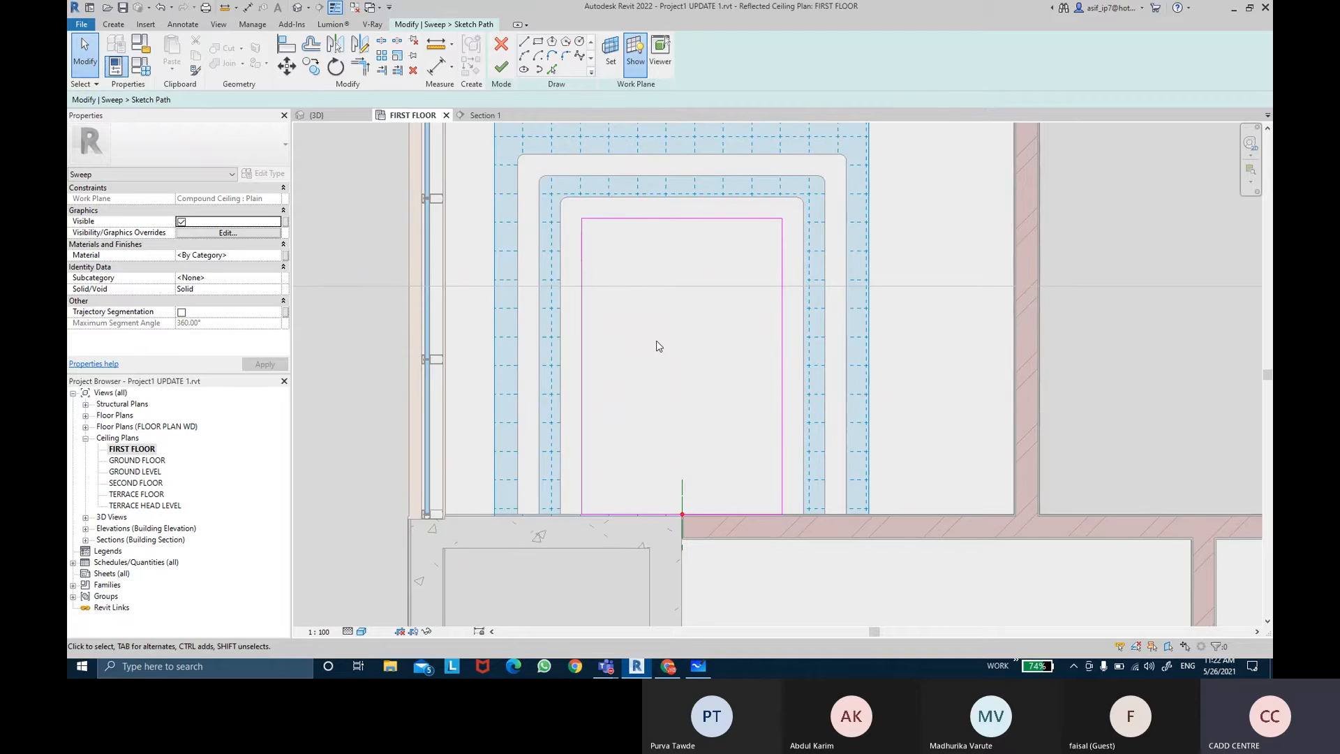
{"action": "left_click", "coordinate": [734, 515]}
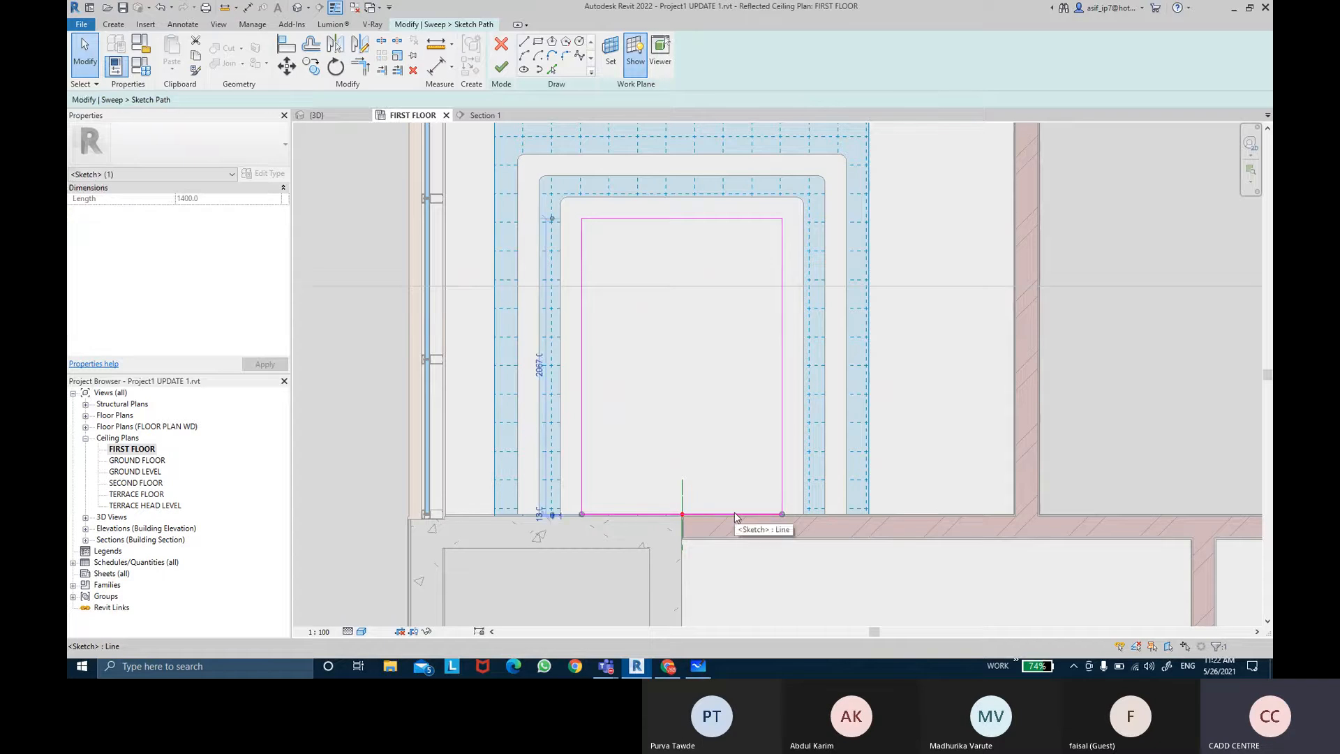
{"action": "key", "text": "Delete"}
Step: Finish the sweep path sketch
{"action": "middle_click_drag", "start_coordinate": [764, 413], "coordinate": [749, 416]}
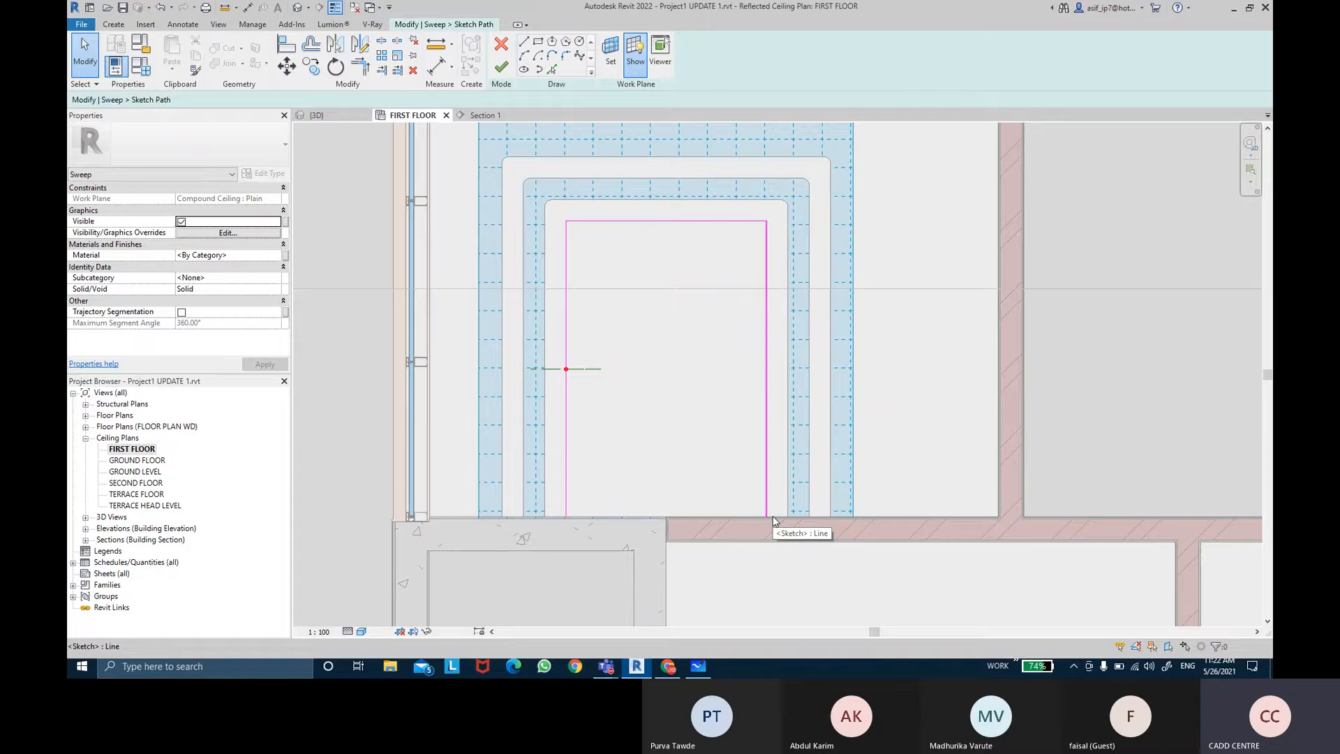
{"action": "middle_click_drag", "start_coordinate": [716, 351], "coordinate": [712, 350]}
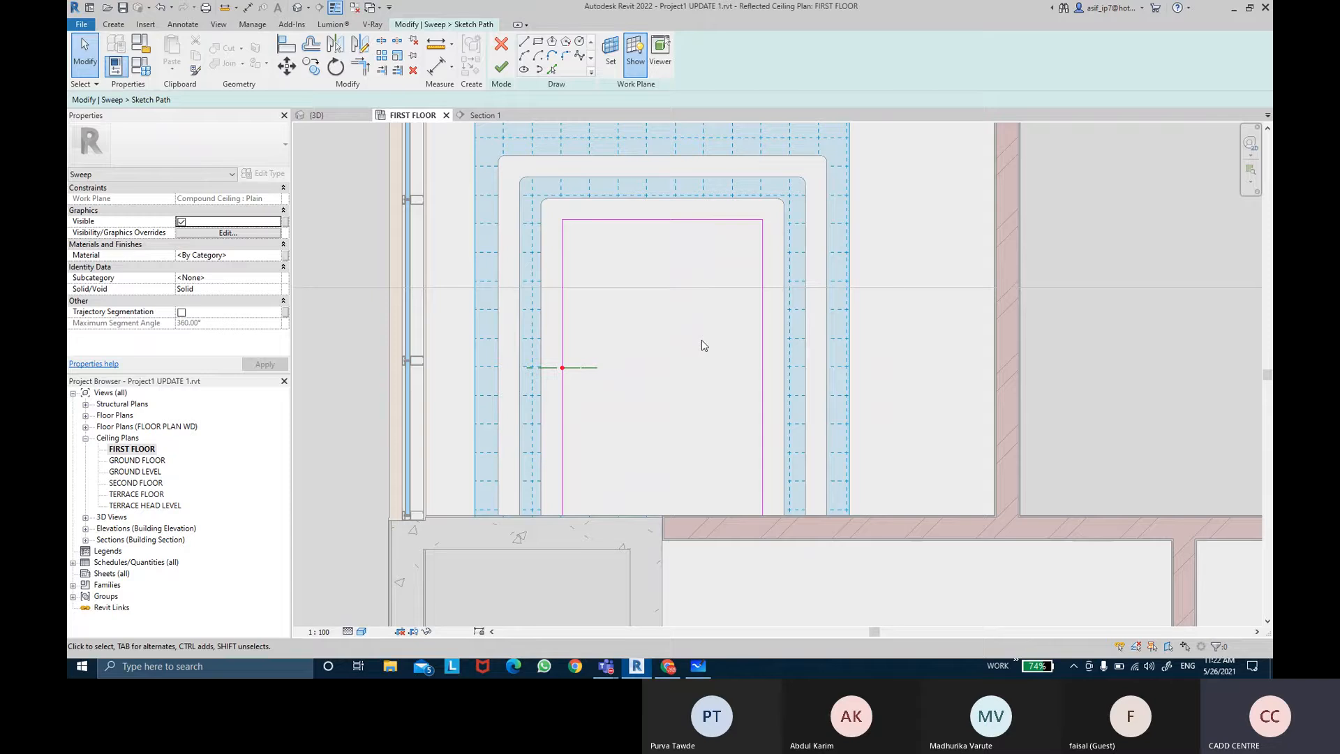
{"action": "left_click", "coordinate": [509, 71]}
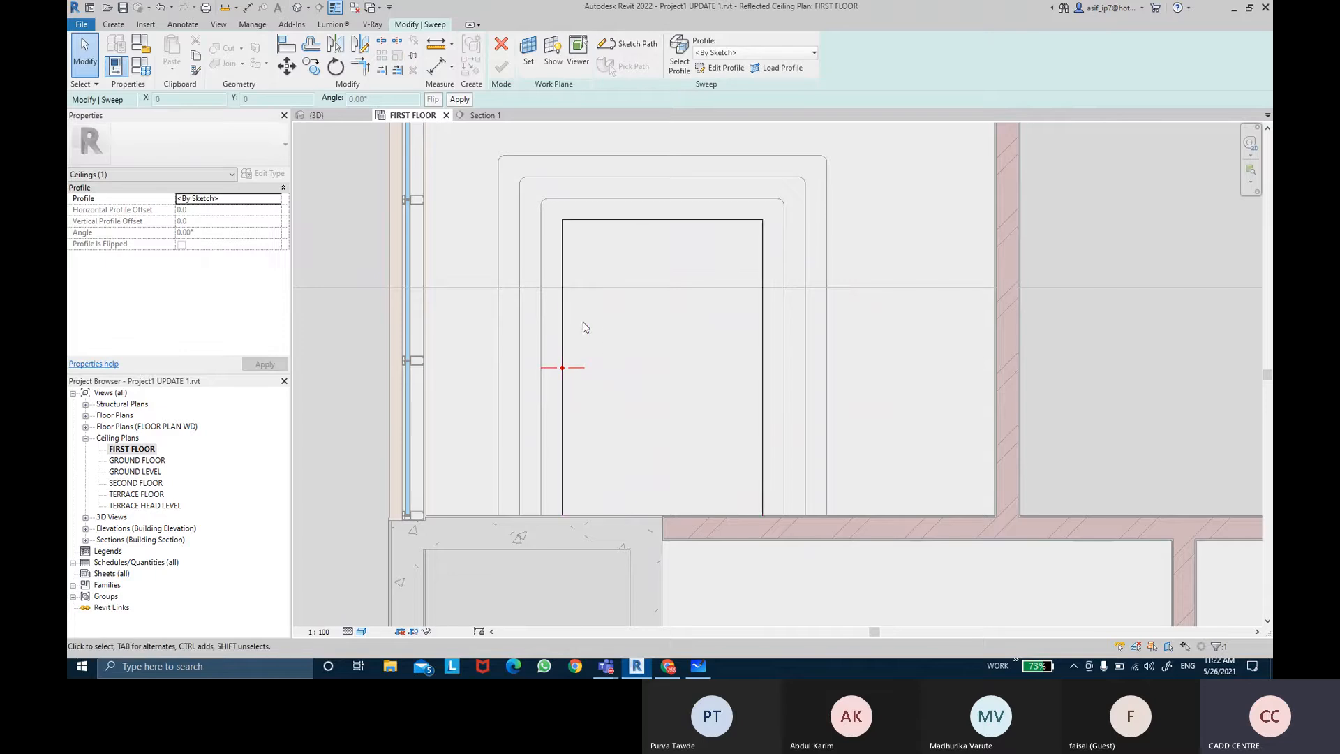
Step: Select the sweep profile in the 3D view and open it for editing in Section 1
{"action": "left_click", "coordinate": [297, 7]}
{"action": "middle_click_drag", "start_coordinate": [707, 320], "coordinate": [804, 251], "text": "shift"}
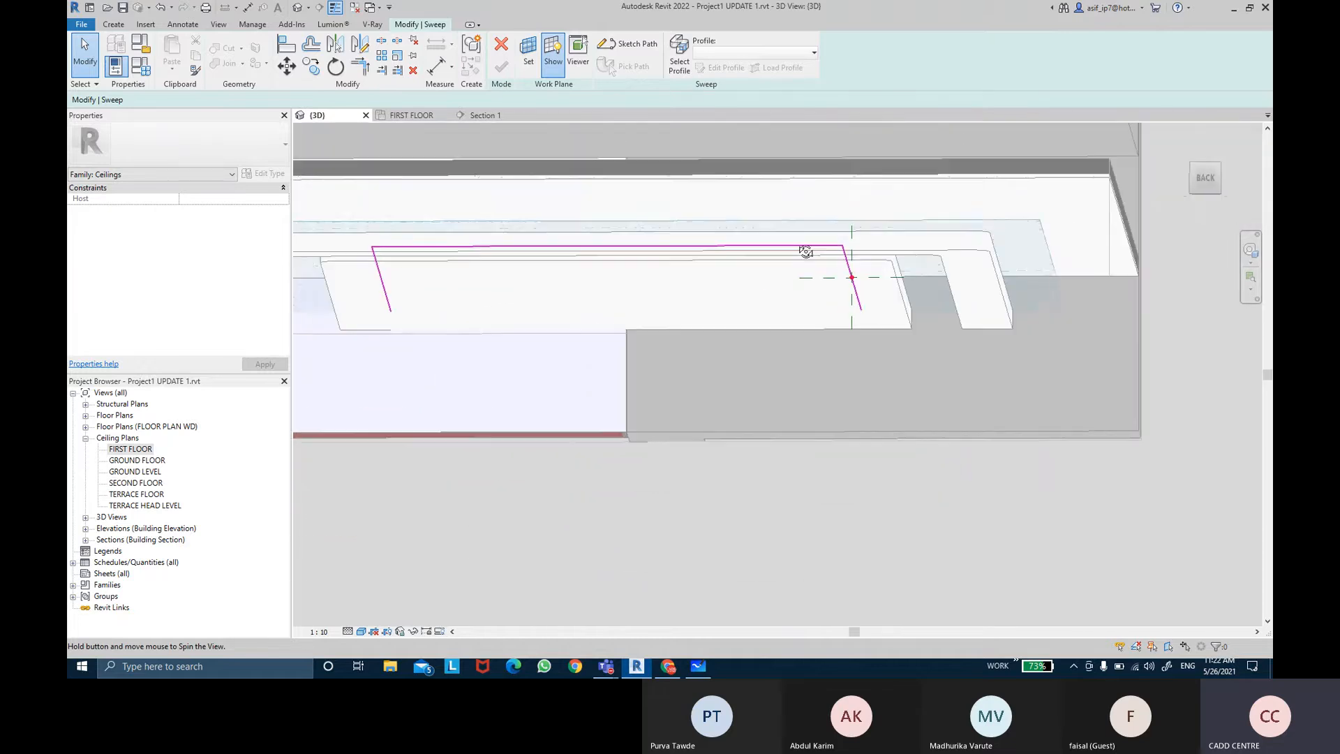
{"action": "left_click", "coordinate": [891, 281]}
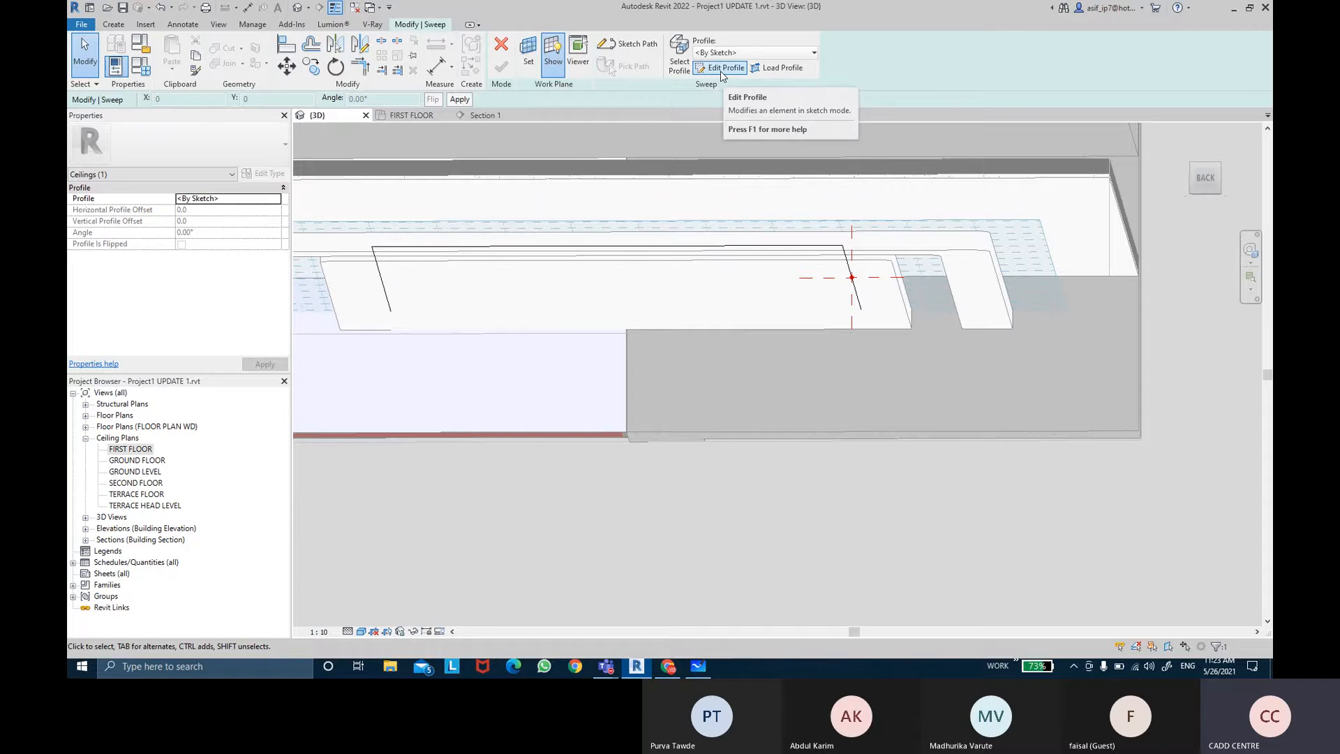
{"action": "left_click", "coordinate": [720, 68]}
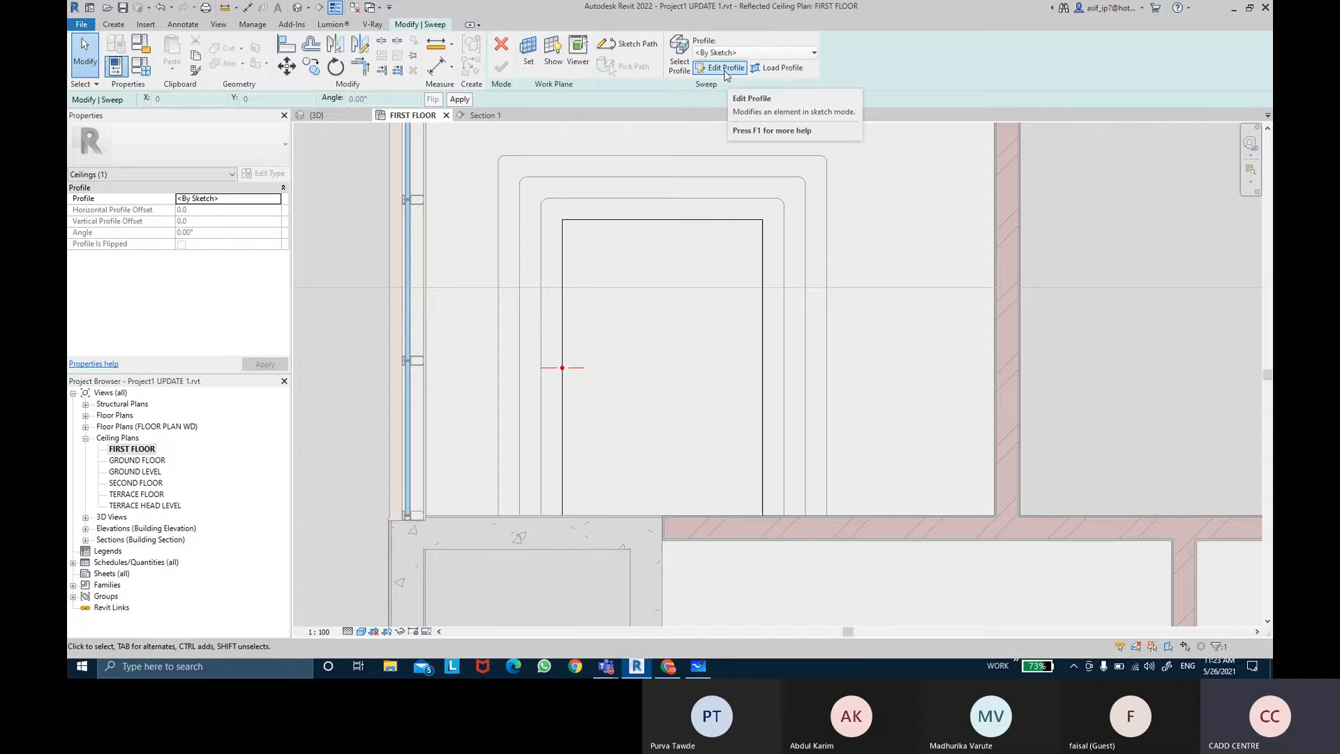
{"action": "left_click", "coordinate": [725, 72]}
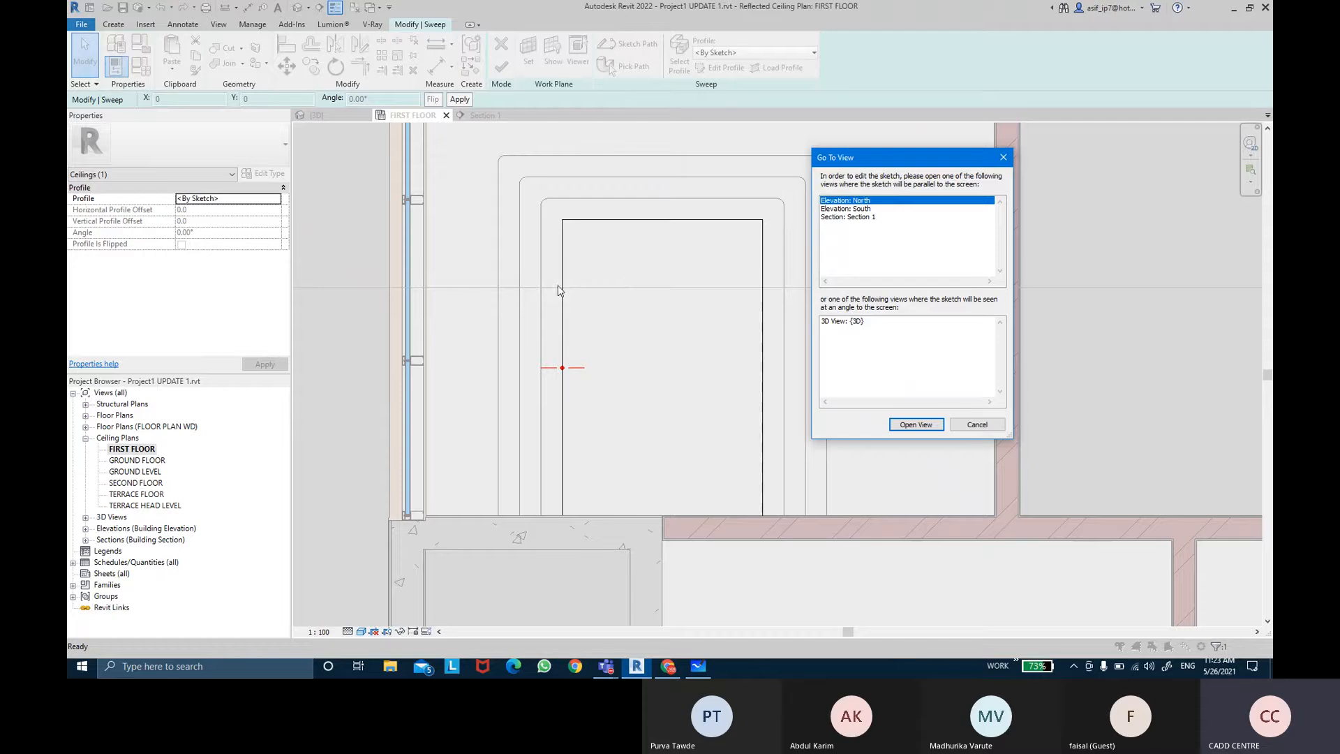
{"action": "left_click", "coordinate": [845, 217]}
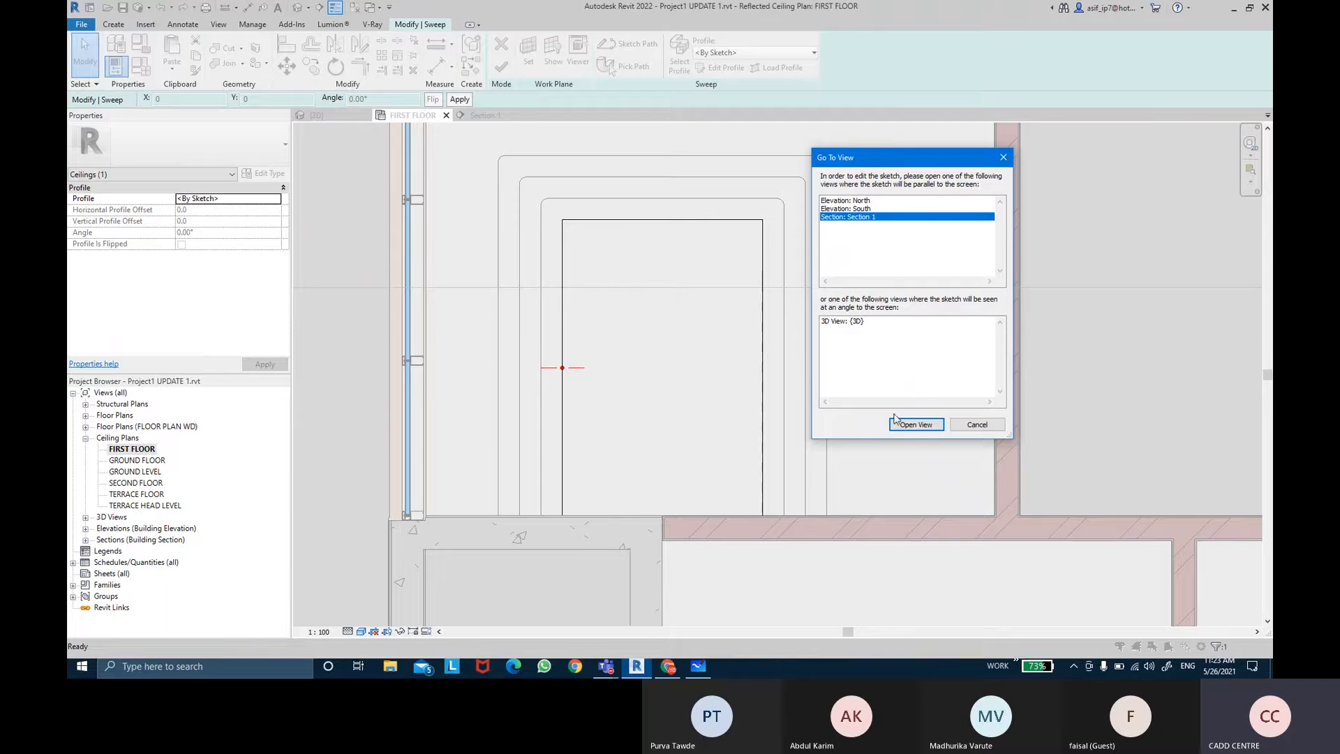
{"action": "left_click", "coordinate": [928, 425]}
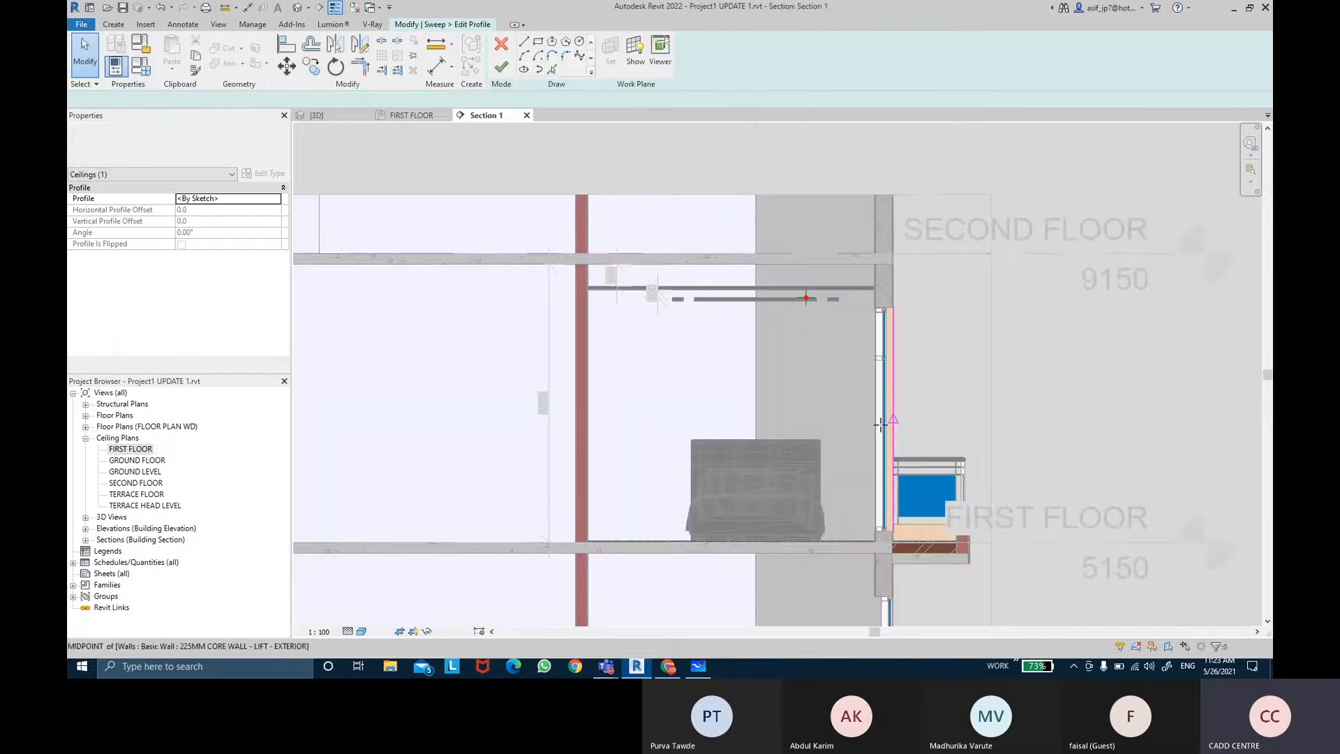
Step: Sketch a rectangular profile about 28 mm wide and 100 mm tall above the ceiling at the reference plane
{"action": "scroll", "coordinate": [864, 360], "scroll_direction": "up", "scroll_amount": 5}
{"action": "scroll", "coordinate": [864, 360], "scroll_direction": "up", "scroll_amount": 3}
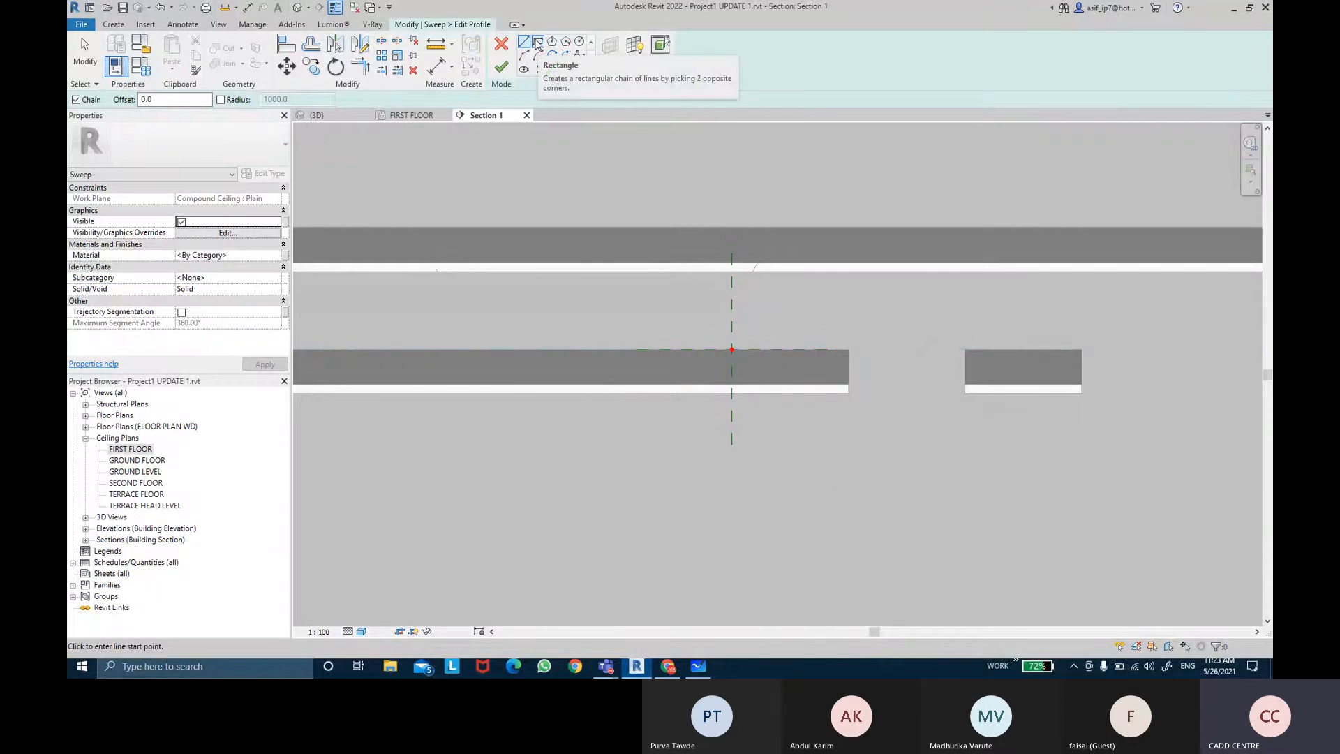
{"action": "left_click", "coordinate": [537, 43]}
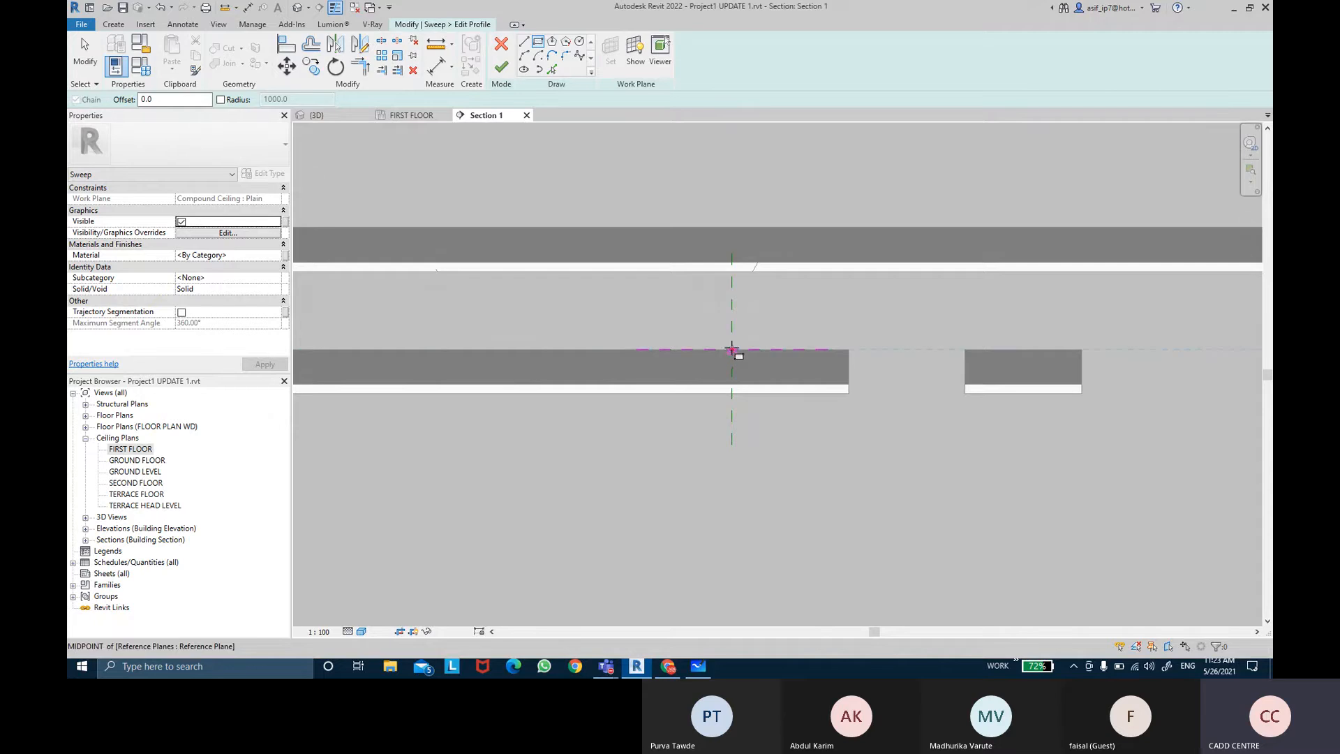
{"action": "left_click", "coordinate": [732, 349]}
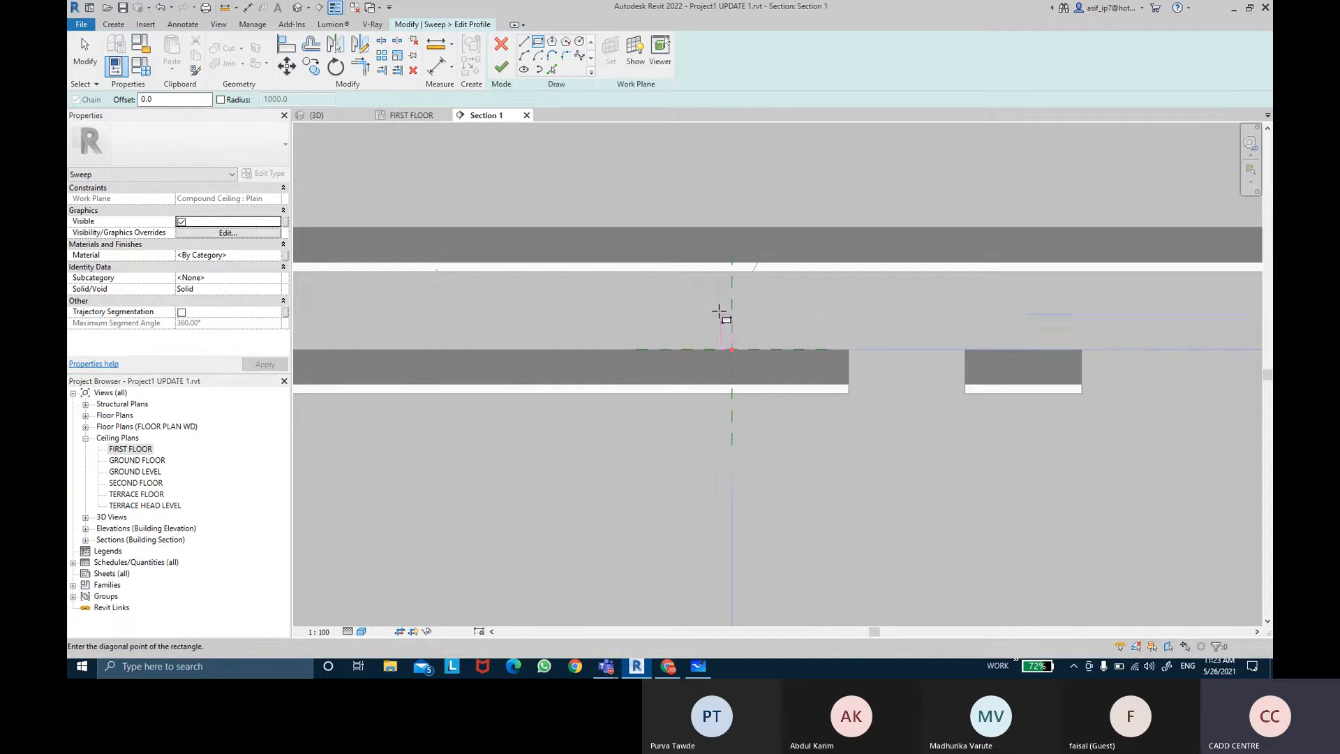
{"action": "left_click", "coordinate": [709, 272]}
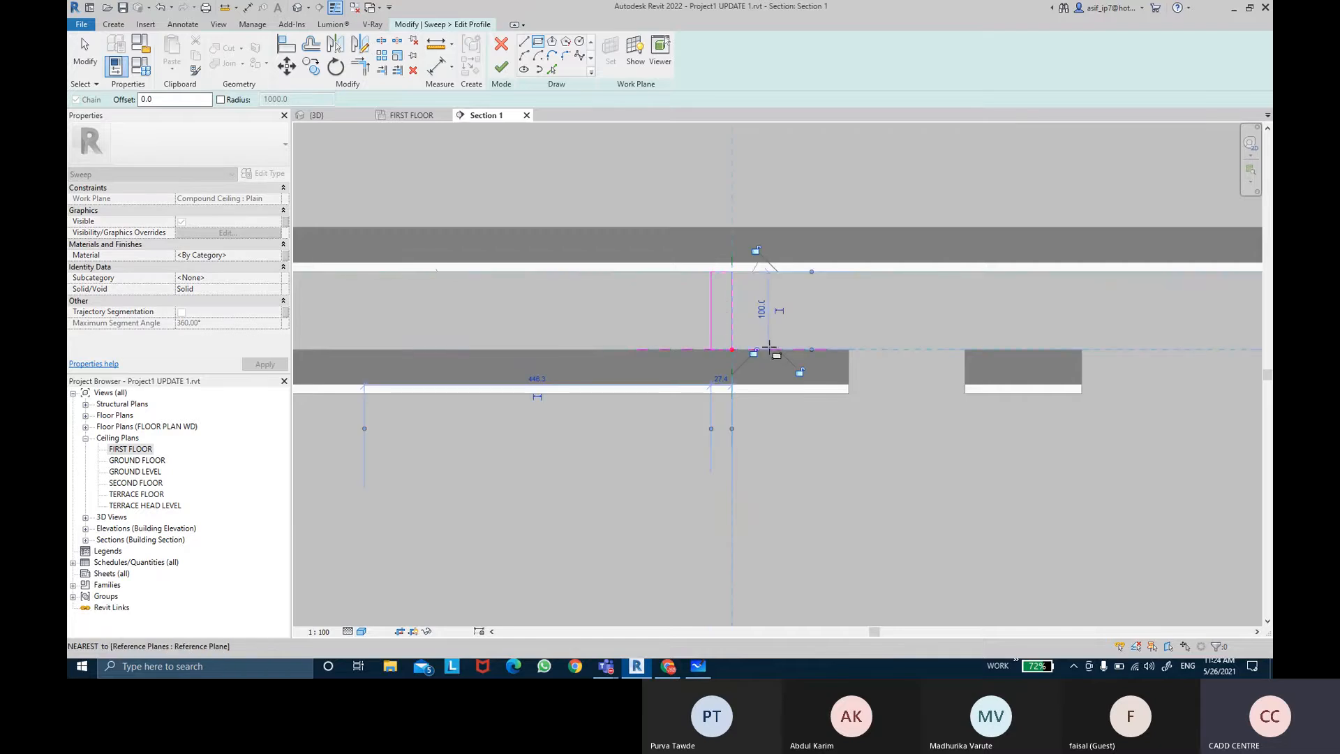
{"action": "left_click", "coordinate": [756, 251]}
{"action": "left_click", "coordinate": [798, 374]}
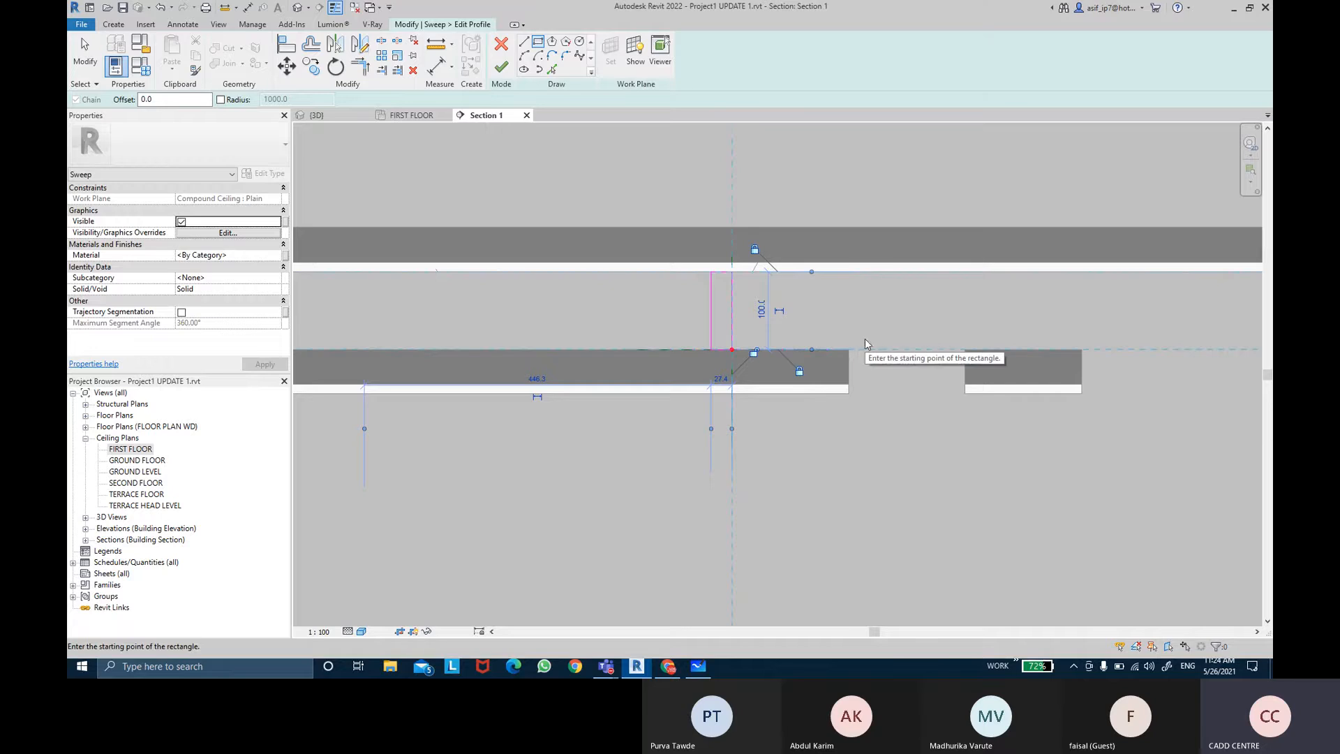
{"action": "key", "text": "Escape"}
{"action": "scroll", "coordinate": [749, 303], "scroll_direction": "up", "scroll_amount": 2}
{"action": "key", "text": "Escape"}
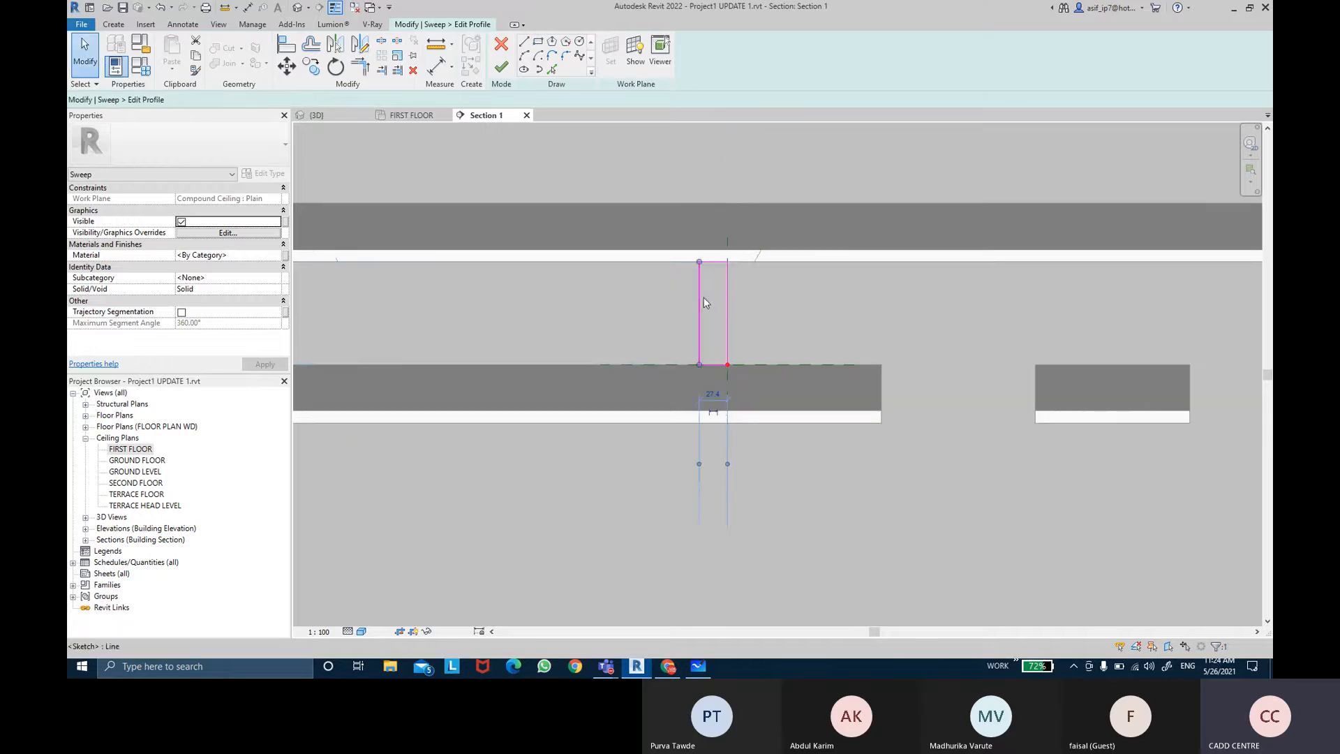
Step: Set the tall rectangle's width to 30 mm
{"action": "left_click", "coordinate": [703, 297]}
{"action": "left_click", "coordinate": [712, 393]}
{"action": "type", "text": "3"}
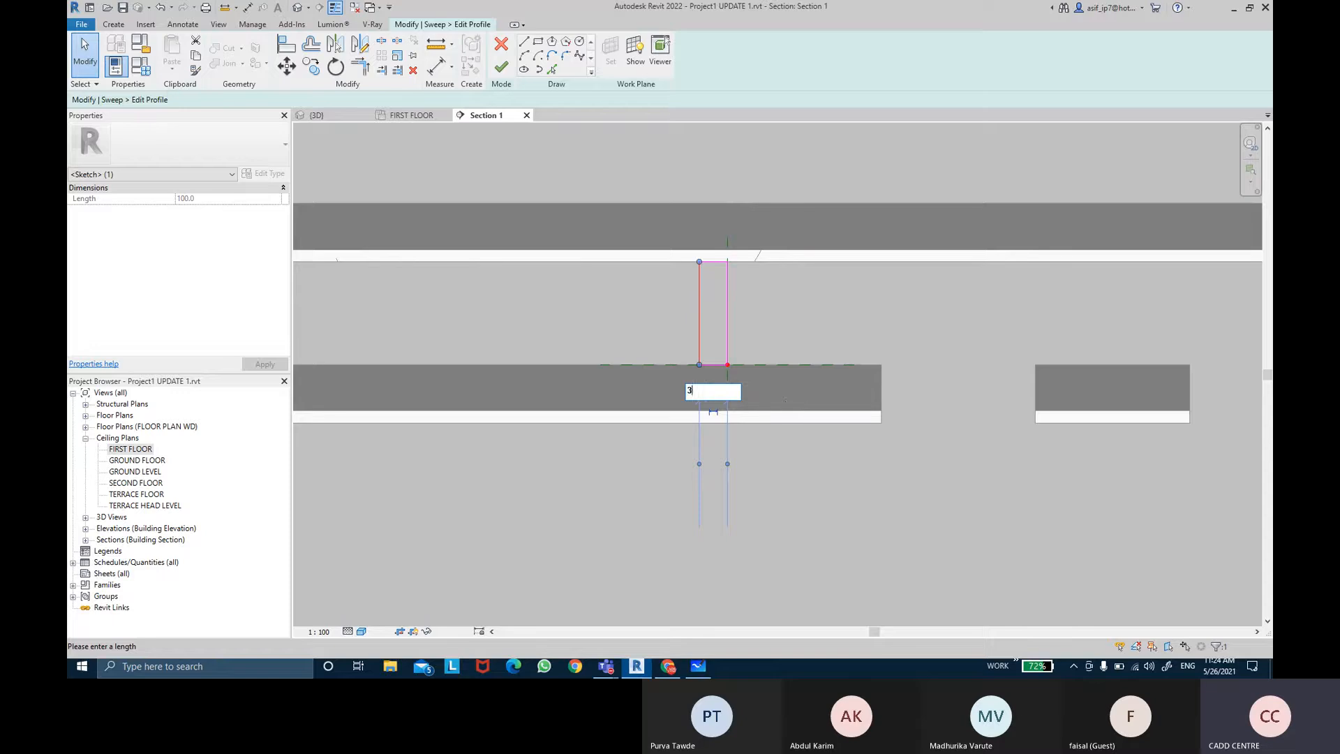
{"action": "type", "text": "0"}
{"action": "key", "text": "Return"}
Step: Sketch a second small rectangle about 25 mm square on the ceiling top, about 125 mm from the reference plane
{"action": "left_click", "coordinate": [845, 291]}
{"action": "middle_click_drag", "start_coordinate": [853, 299], "coordinate": [848, 300]}
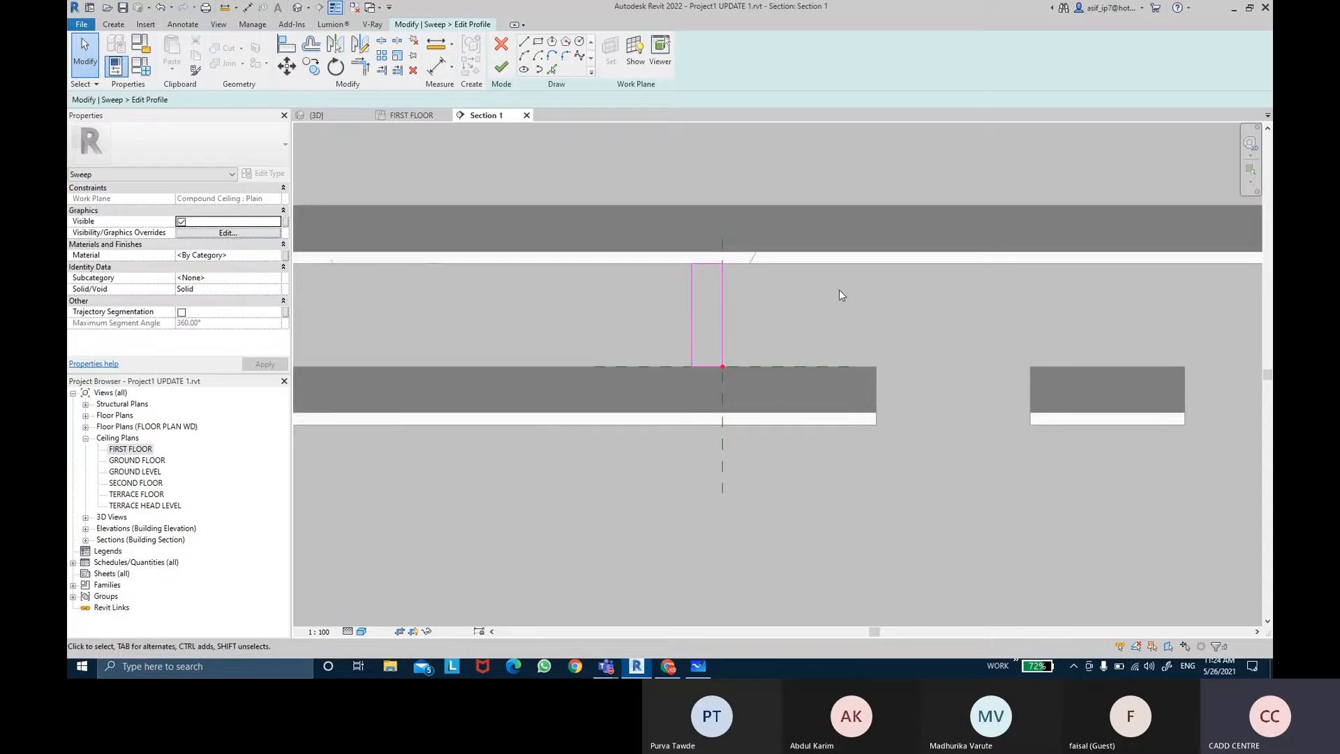
{"action": "mouse_move", "coordinate": [838, 290]}
{"action": "middle_mouse_down"}
{"action": "mouse_move", "coordinate": [834, 300]}
{"action": "mouse_move", "coordinate": [865, 289]}
{"action": "middle_mouse_up"}
{"action": "left_click", "coordinate": [538, 42]}
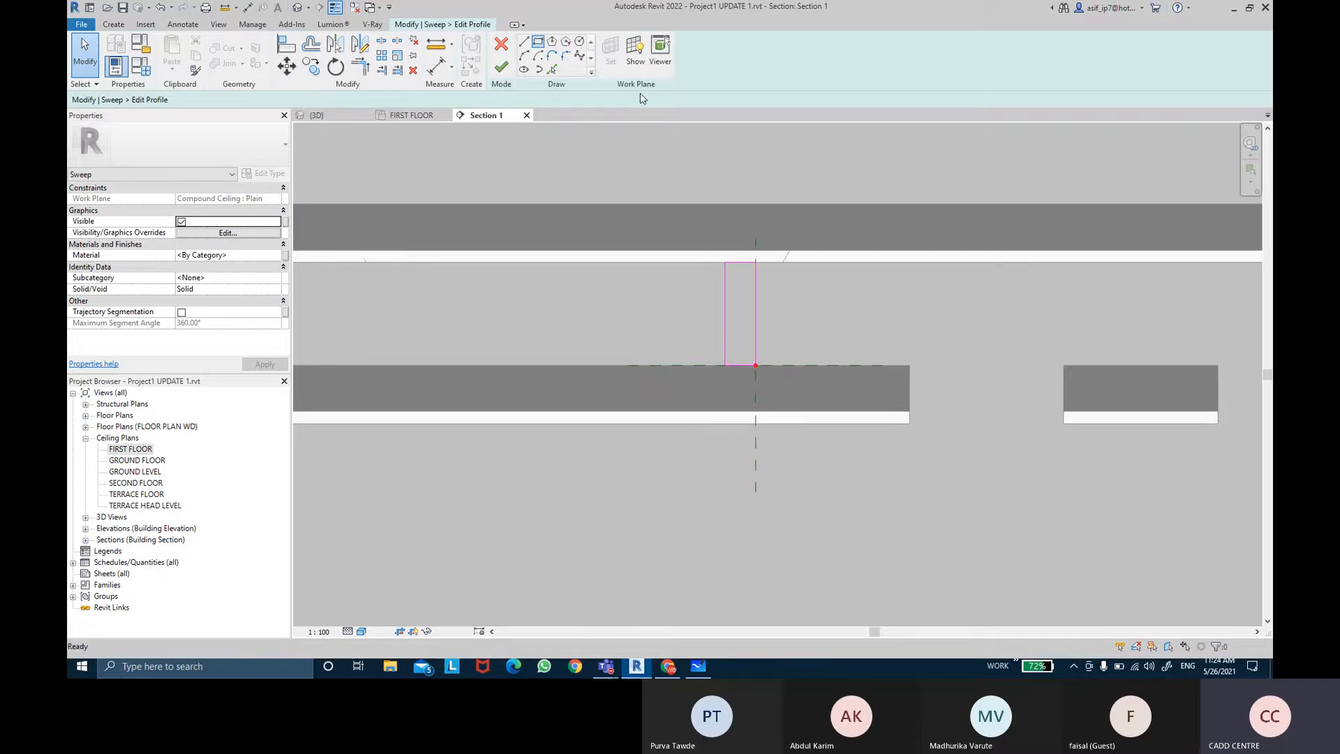
{"action": "left_click", "coordinate": [911, 363]}
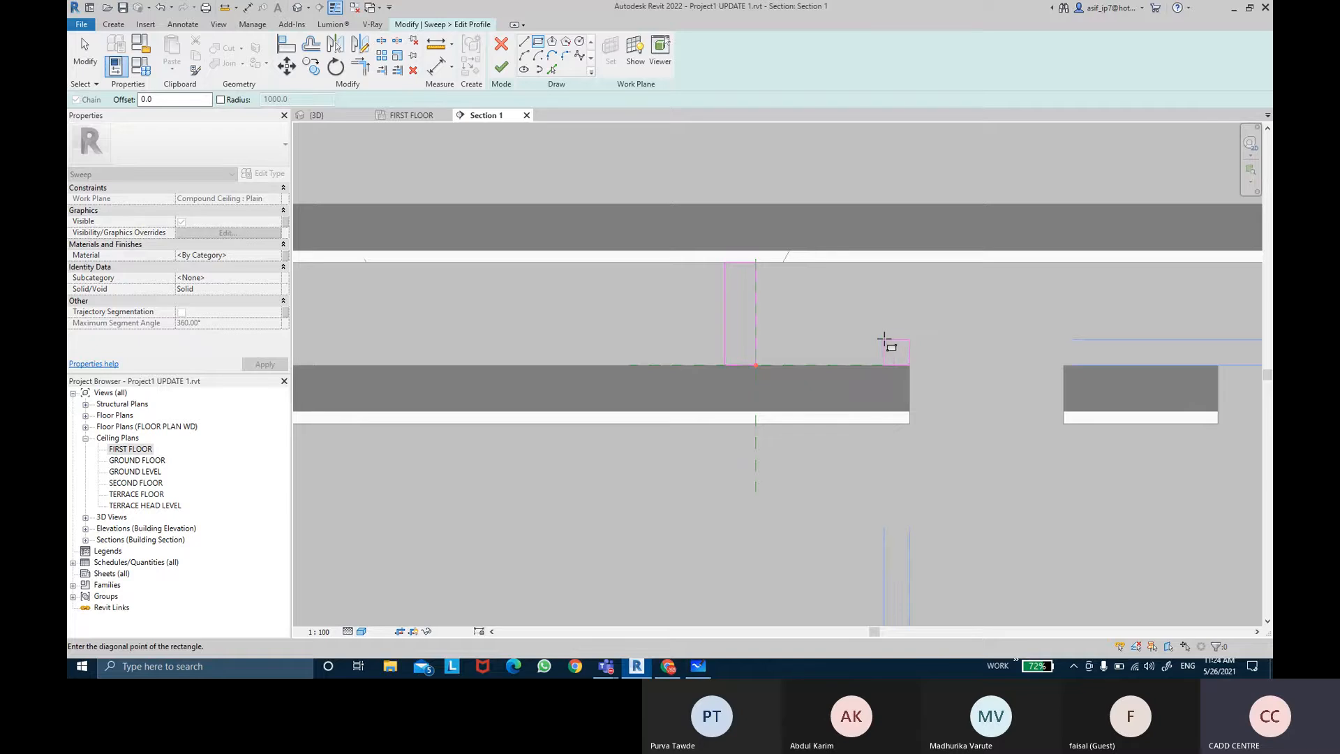
{"action": "left_click", "coordinate": [884, 340]}
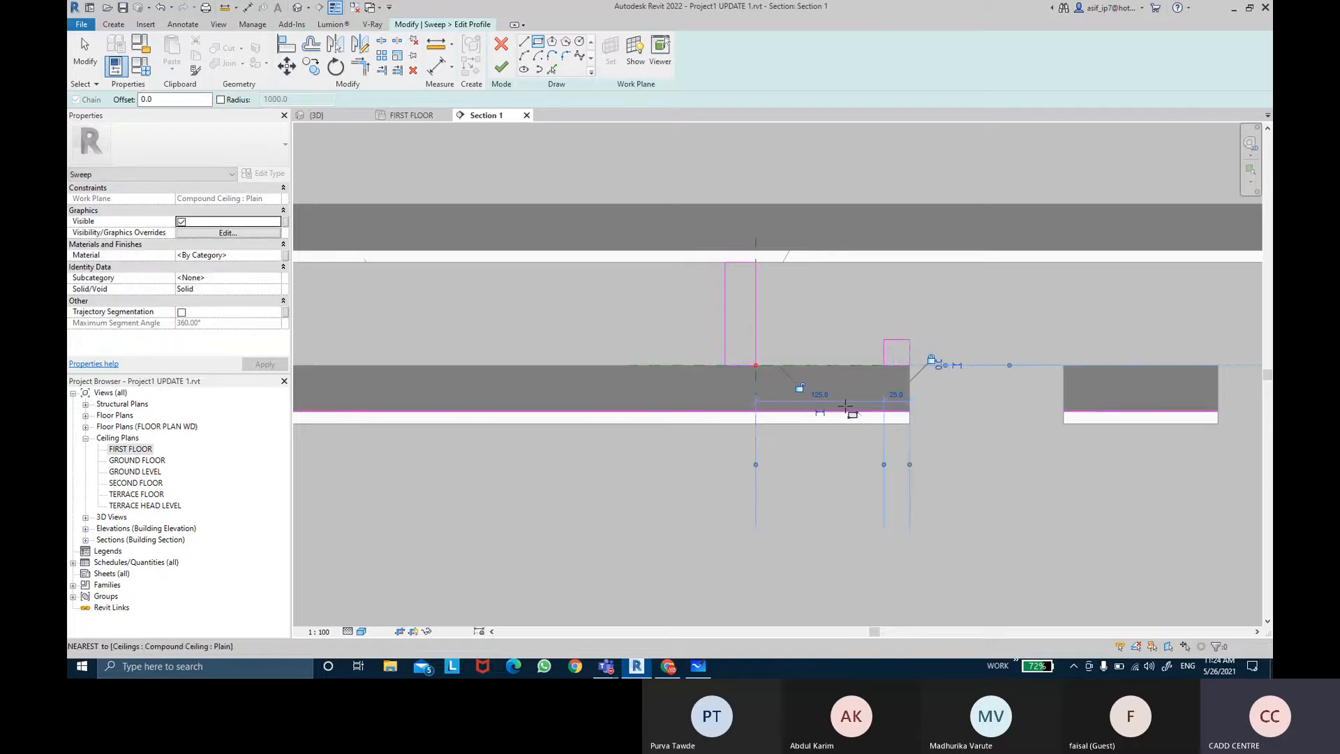
{"action": "key", "text": "Escape"}
{"action": "key", "text": "Escape"}
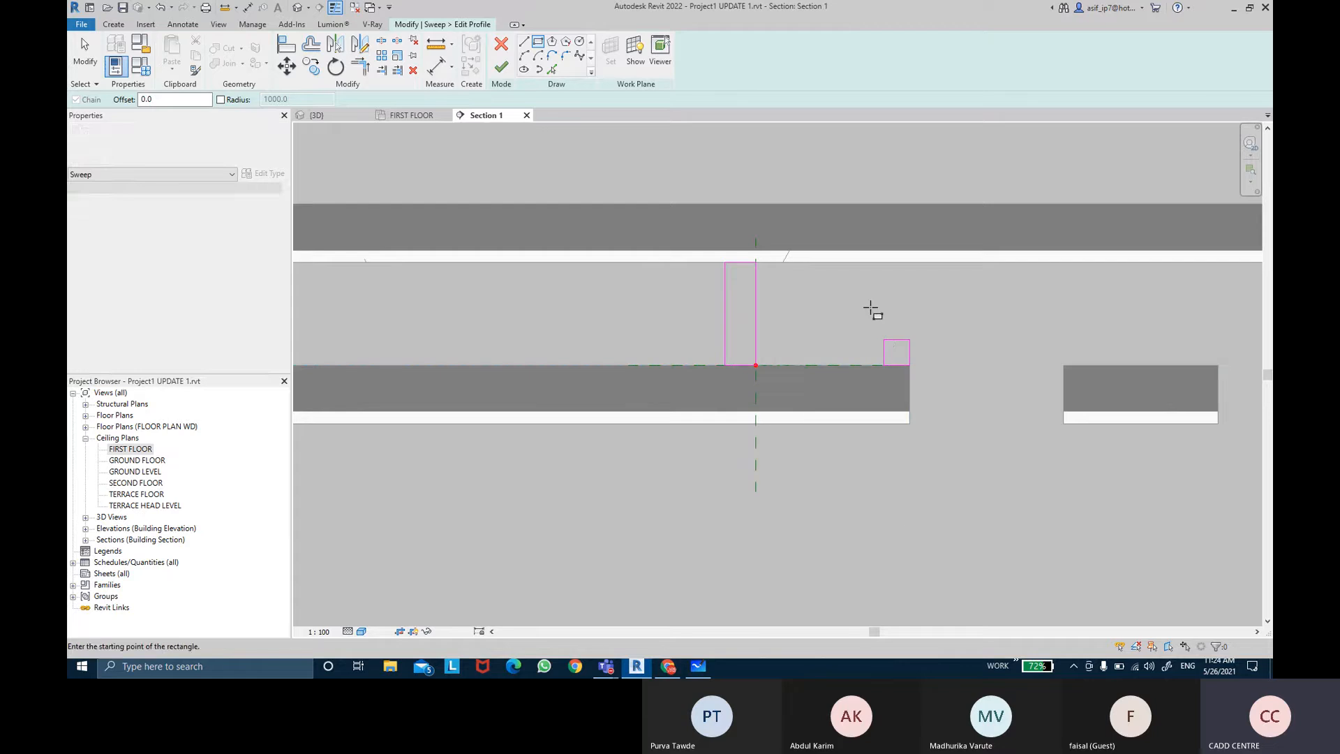
Step: Set the small rectangle's width and height to 30 mm each
{"action": "scroll", "coordinate": [885, 328], "scroll_direction": "up", "scroll_amount": 1}
{"action": "left_click", "coordinate": [883, 360]}
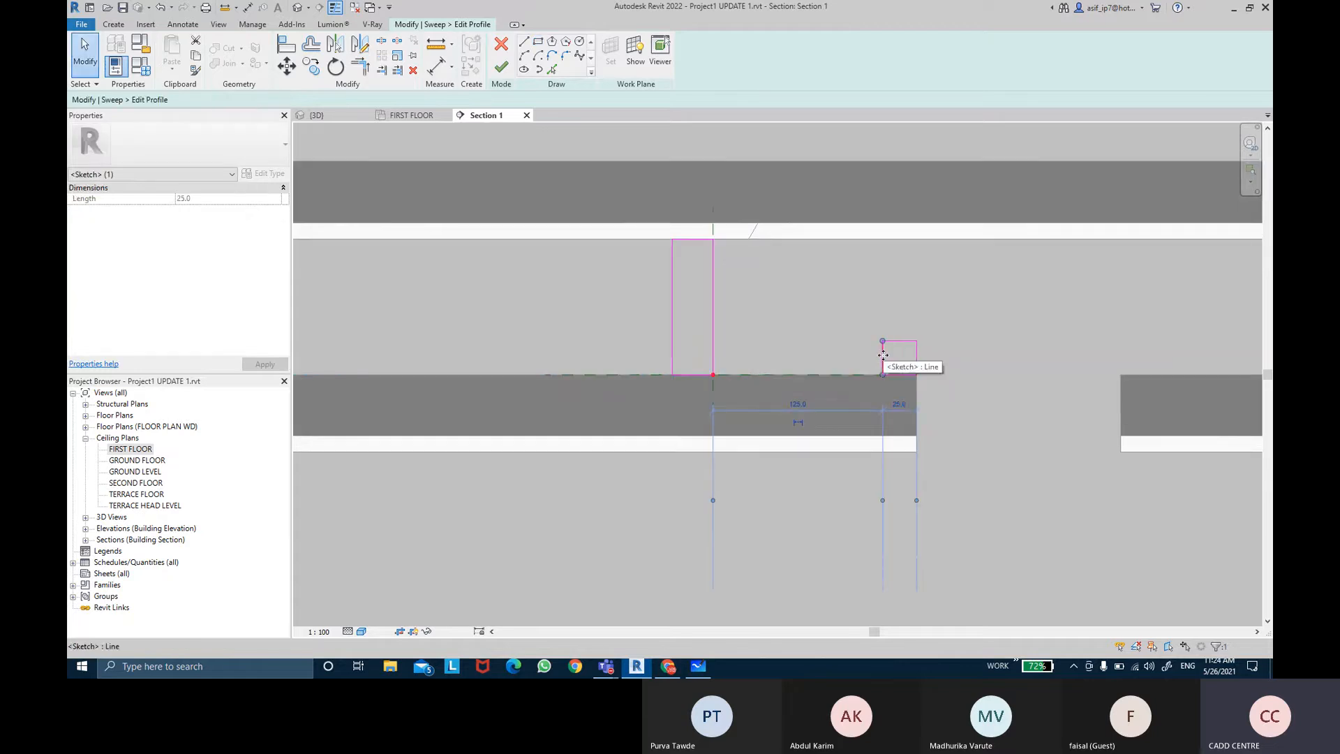
{"action": "left_click", "coordinate": [900, 403]}
{"action": "type", "text": "30"}
{"action": "key", "text": "Return"}
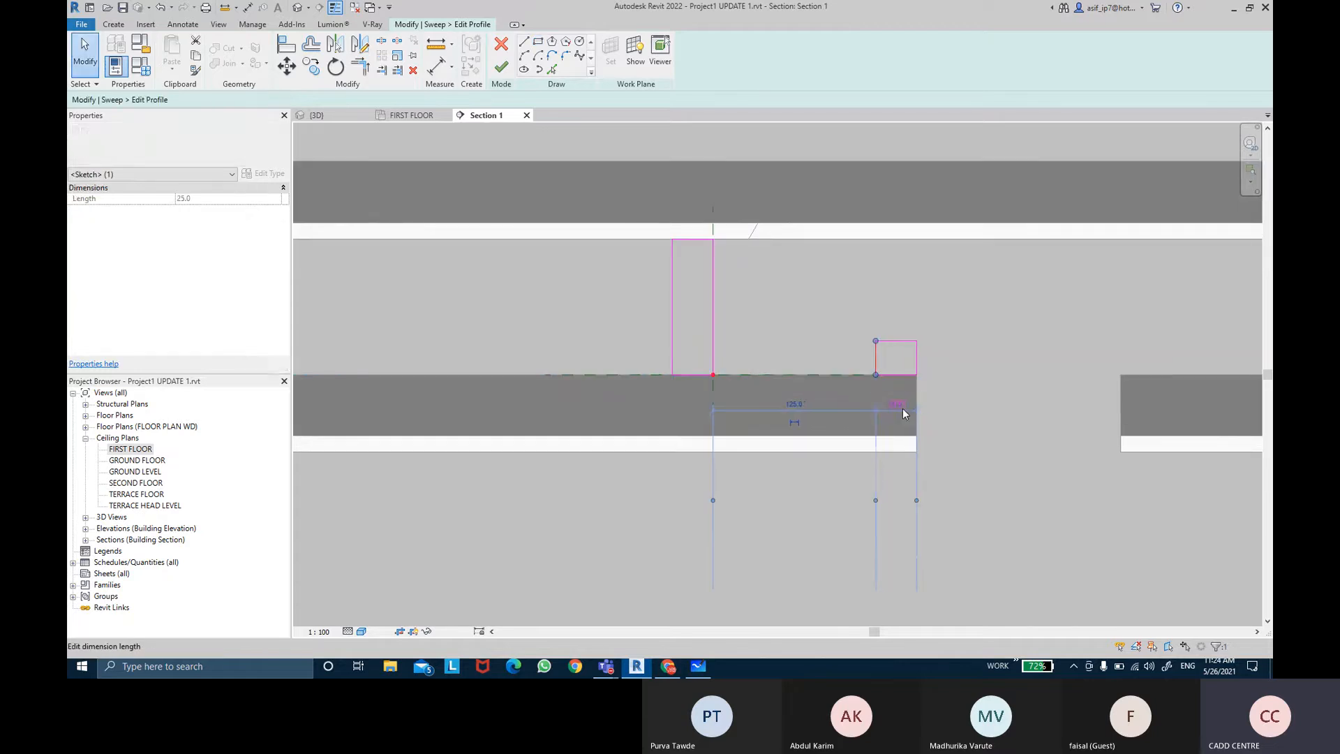
{"action": "key", "text": "Escape"}
{"action": "left_click", "coordinate": [901, 344]}
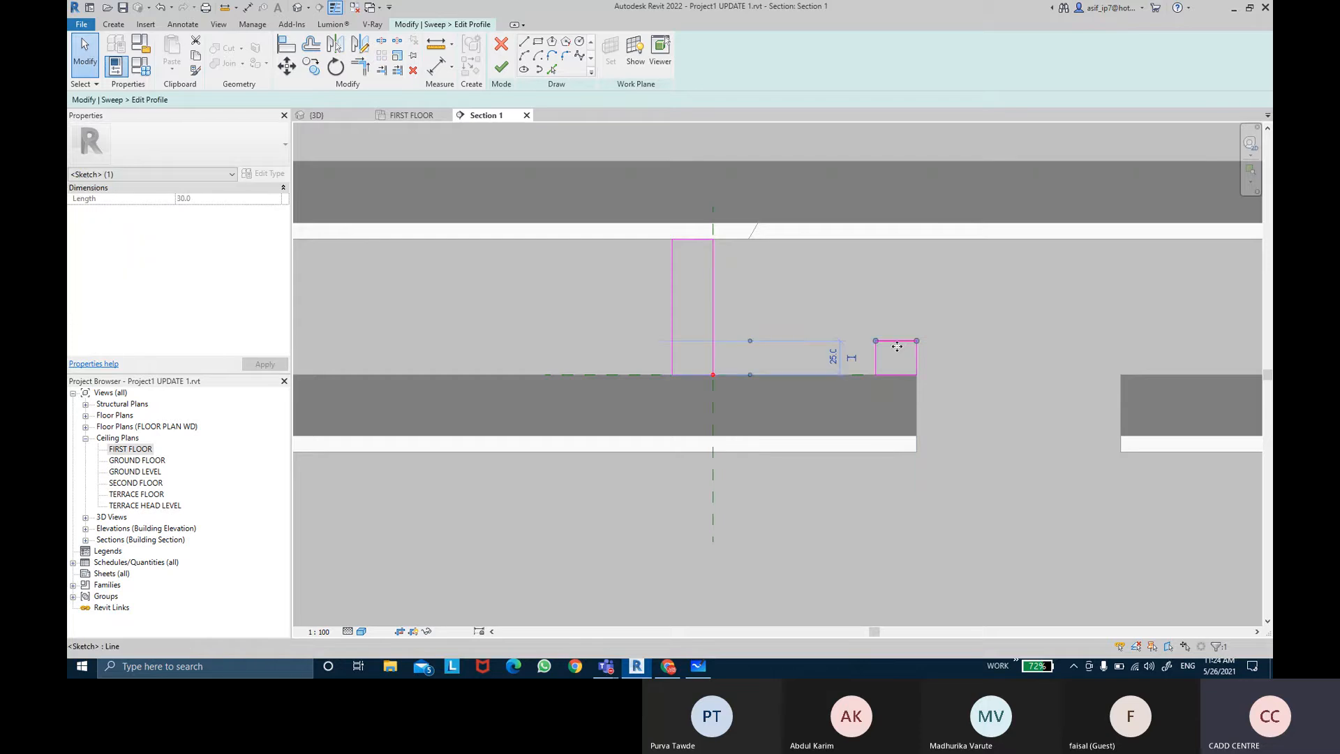
{"action": "left_click", "coordinate": [829, 358]}
{"action": "type", "text": "30"}
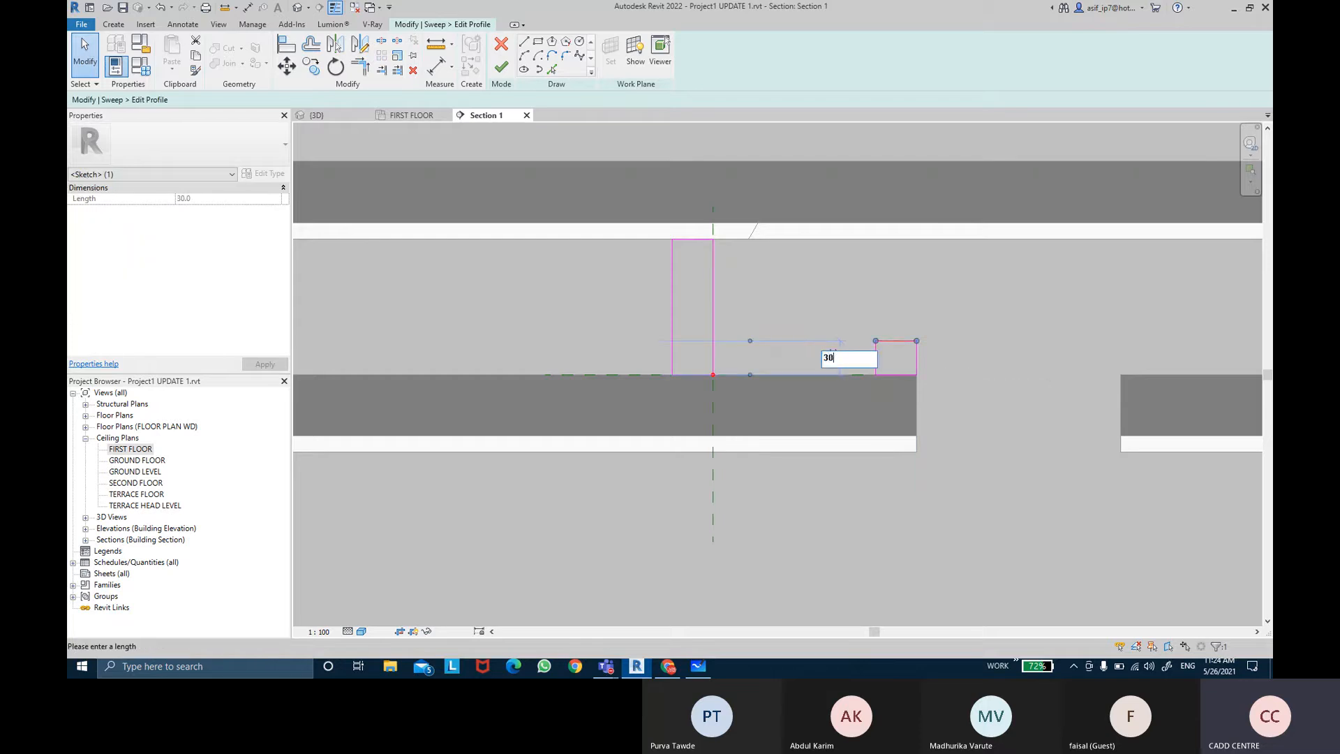
{"action": "key", "text": "Return"}
{"action": "key", "text": "Escape"}
Step: Set the sweep's material to Gypsum Wall Board
{"action": "scroll", "coordinate": [988, 350], "scroll_direction": "down", "scroll_amount": 1}
{"action": "scroll", "coordinate": [987, 344], "scroll_direction": "down", "scroll_amount": 4}
{"action": "middle_click_drag", "start_coordinate": [987, 345], "coordinate": [969, 296]}
{"action": "scroll", "coordinate": [969, 296], "scroll_direction": "up", "scroll_amount": 1}
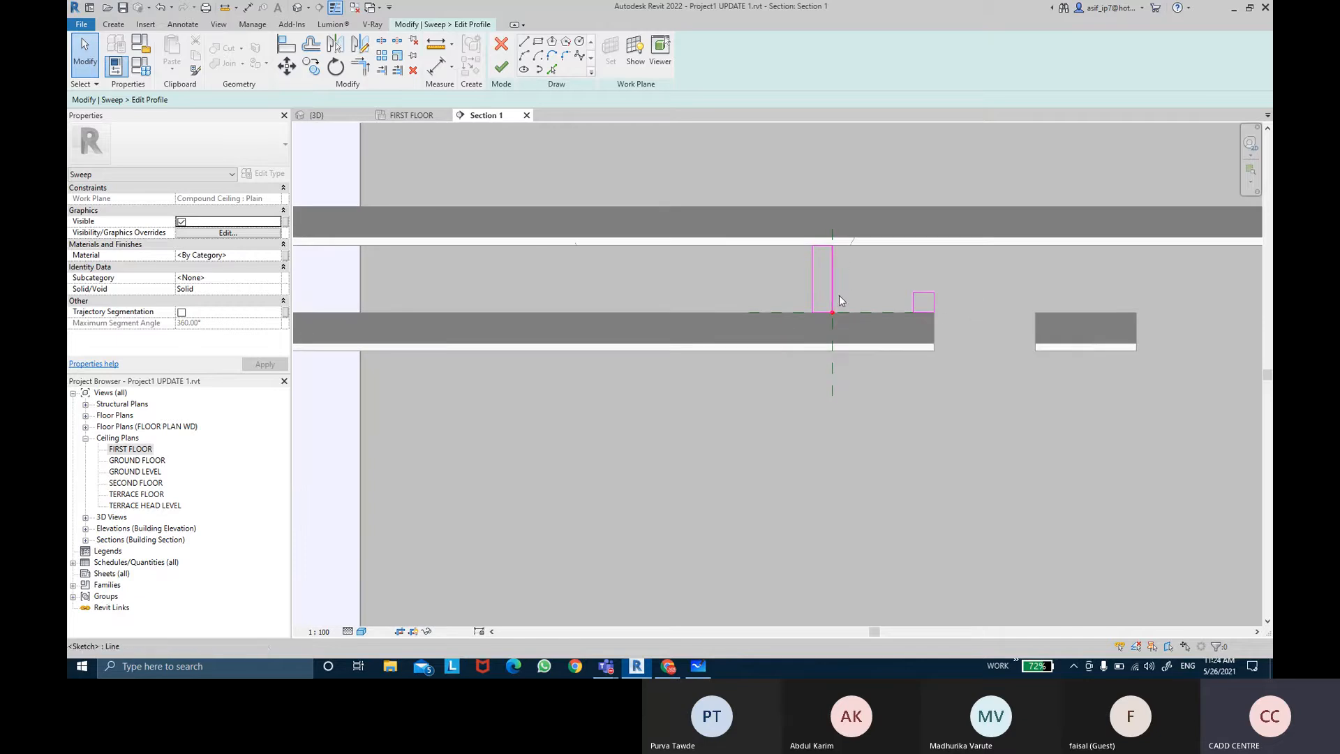
{"action": "middle_click_drag", "start_coordinate": [935, 334], "coordinate": [933, 370]}
{"action": "scroll", "coordinate": [932, 343], "scroll_direction": "down", "scroll_amount": 4}
{"action": "scroll", "coordinate": [917, 344], "scroll_direction": "up", "scroll_amount": 3}
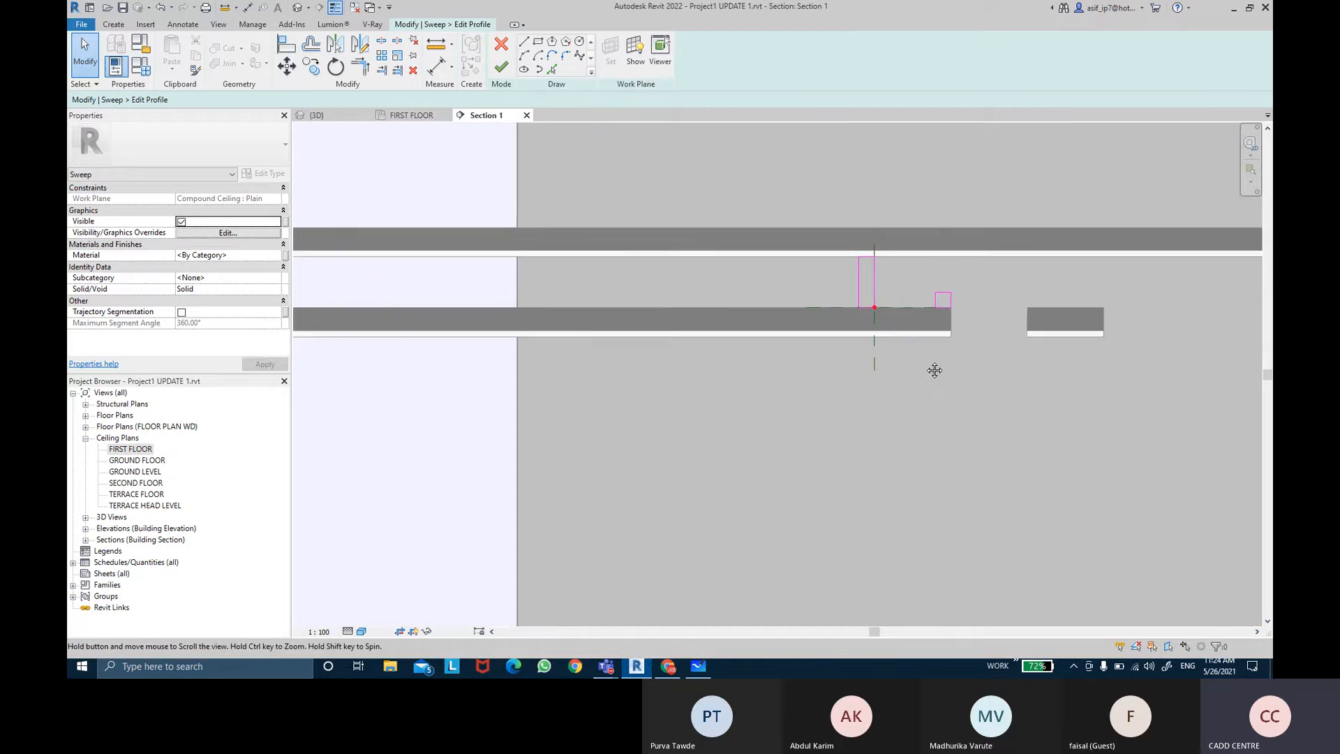
{"action": "scroll", "coordinate": [775, 361], "scroll_direction": "down", "scroll_amount": 1}
{"action": "middle_click_drag", "start_coordinate": [722, 360], "coordinate": [764, 350]}
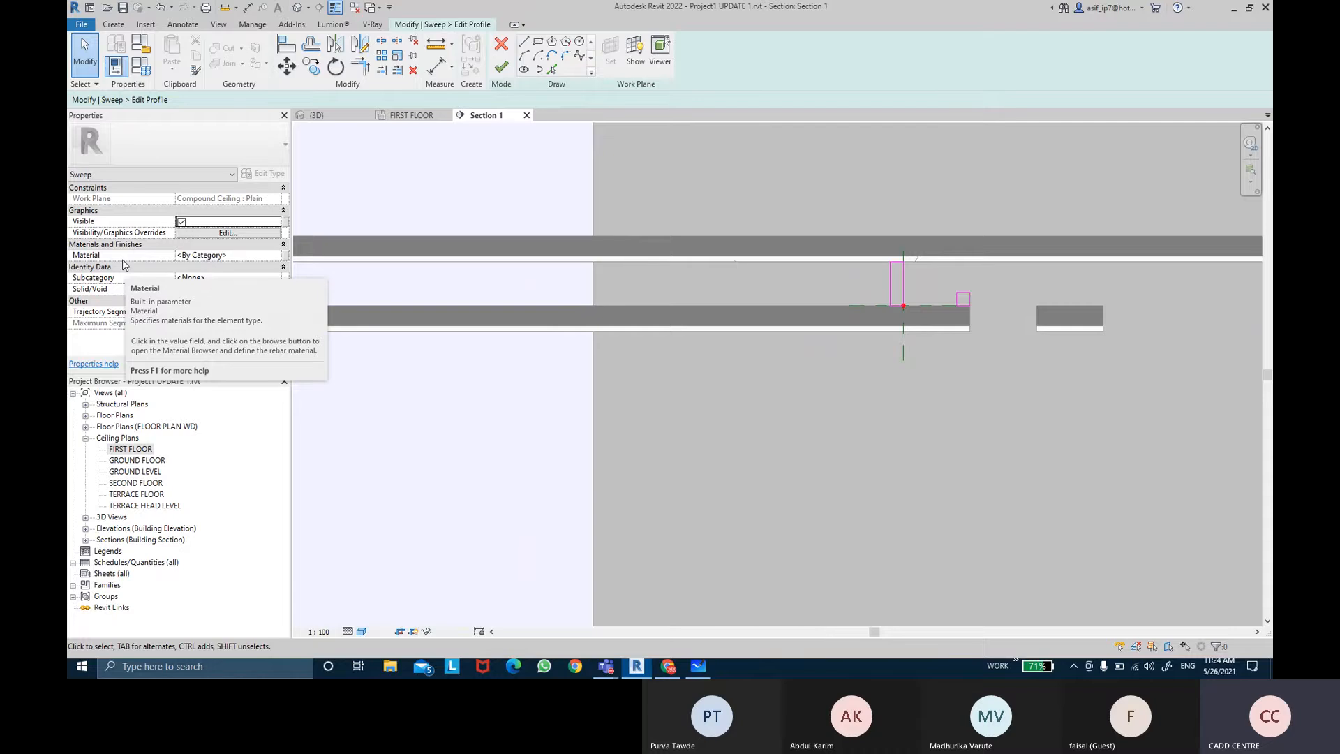
{"action": "left_click", "coordinate": [279, 255]}
{"action": "left_click", "coordinate": [277, 255]}
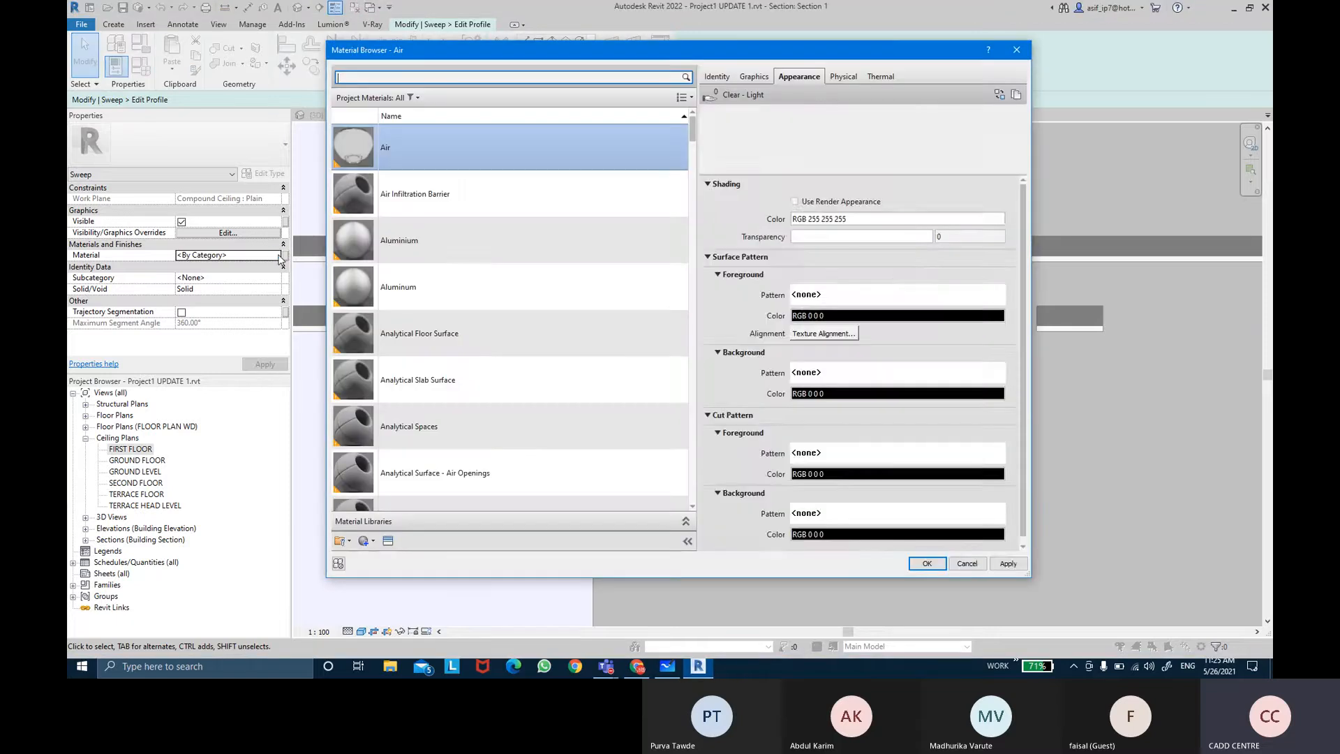
{"action": "scroll", "coordinate": [555, 303], "scroll_direction": "down", "scroll_amount": 4}
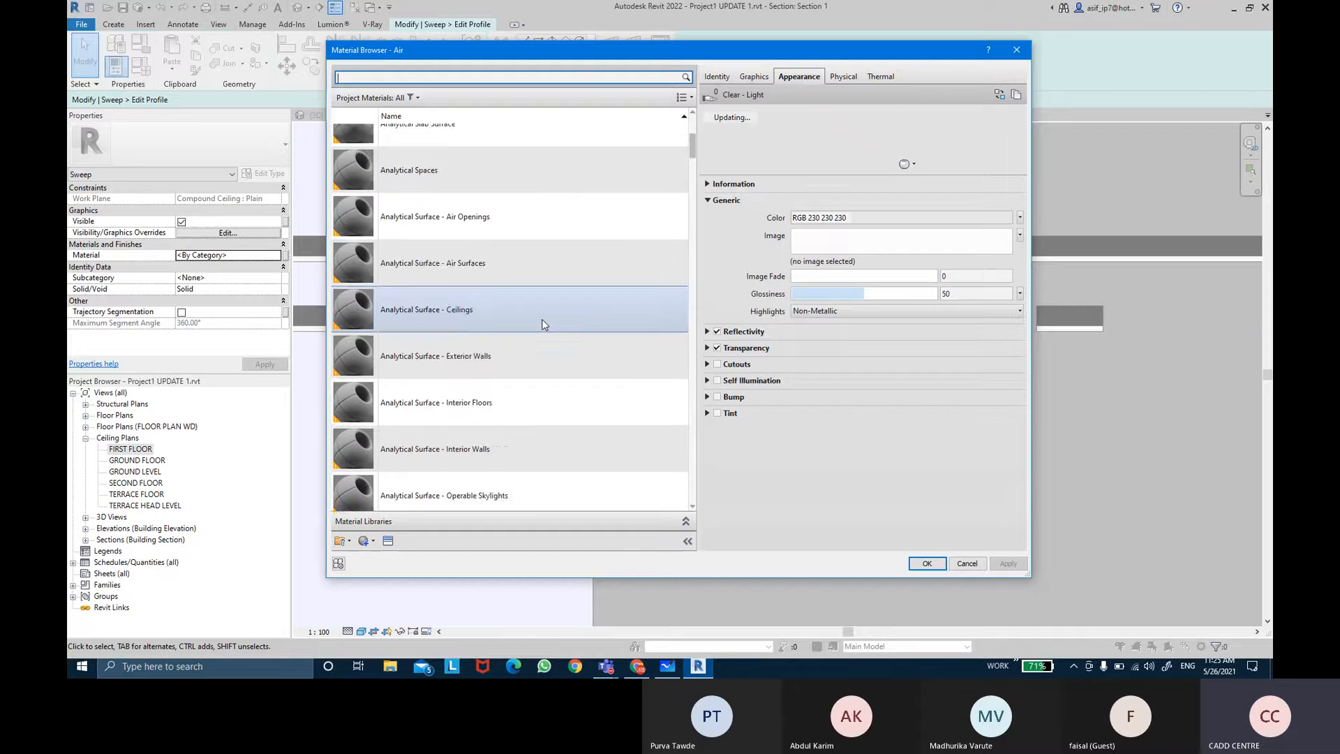
{"action": "scroll", "coordinate": [544, 324], "scroll_direction": "down", "scroll_amount": 10}
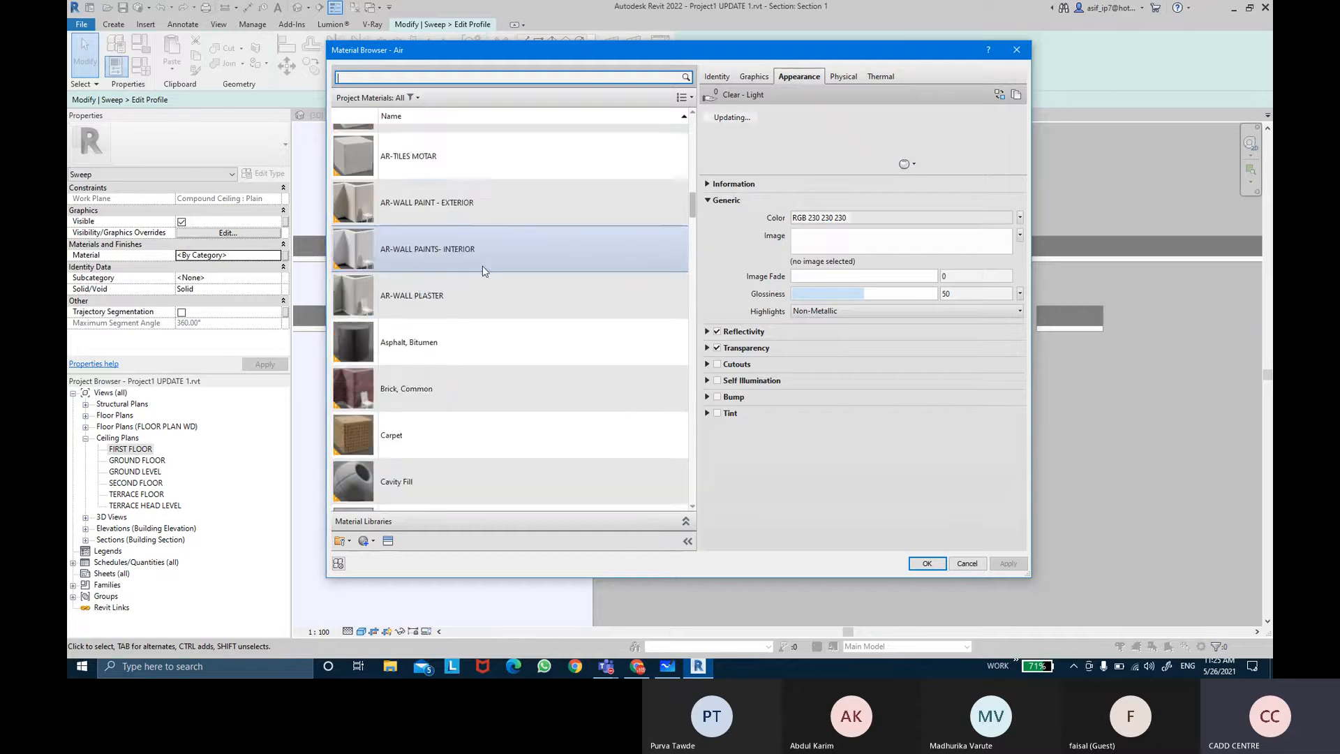
{"action": "scroll", "coordinate": [482, 276], "scroll_direction": "down", "scroll_amount": 6}
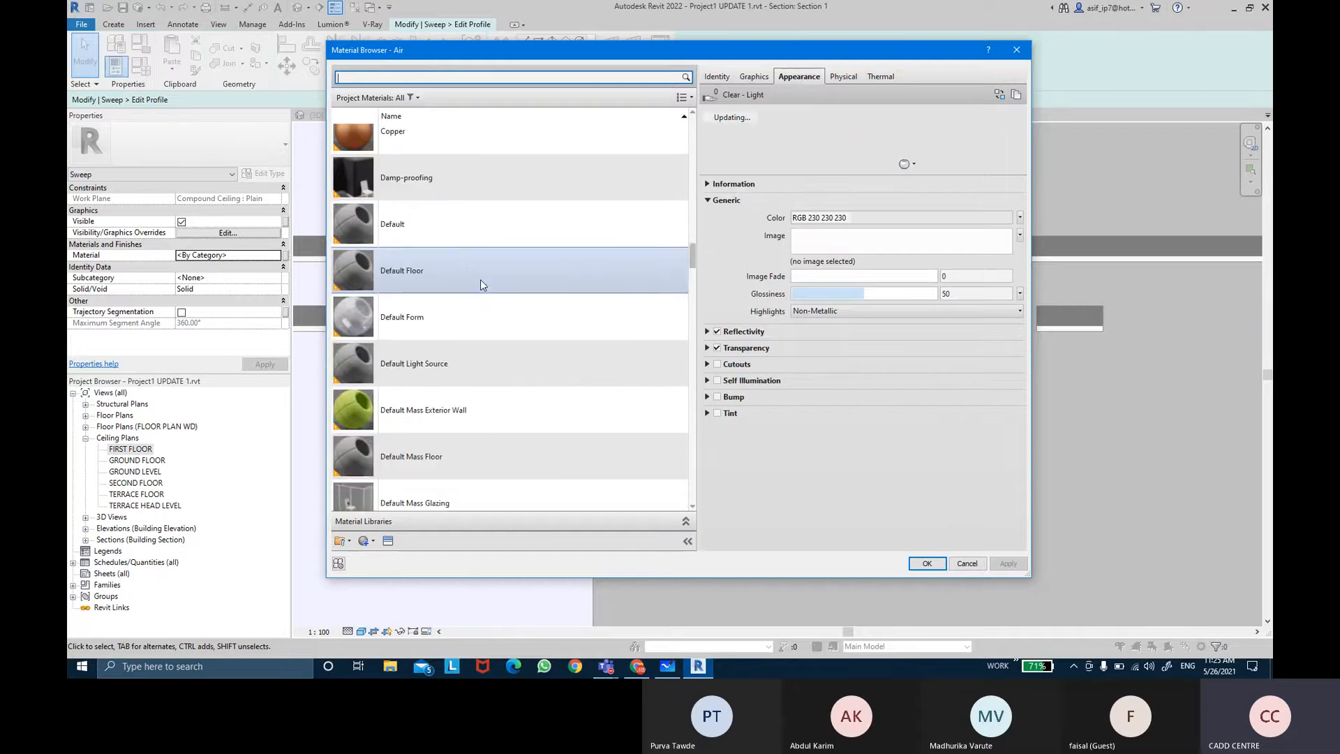
{"action": "scroll", "coordinate": [480, 279], "scroll_direction": "down", "scroll_amount": 8}
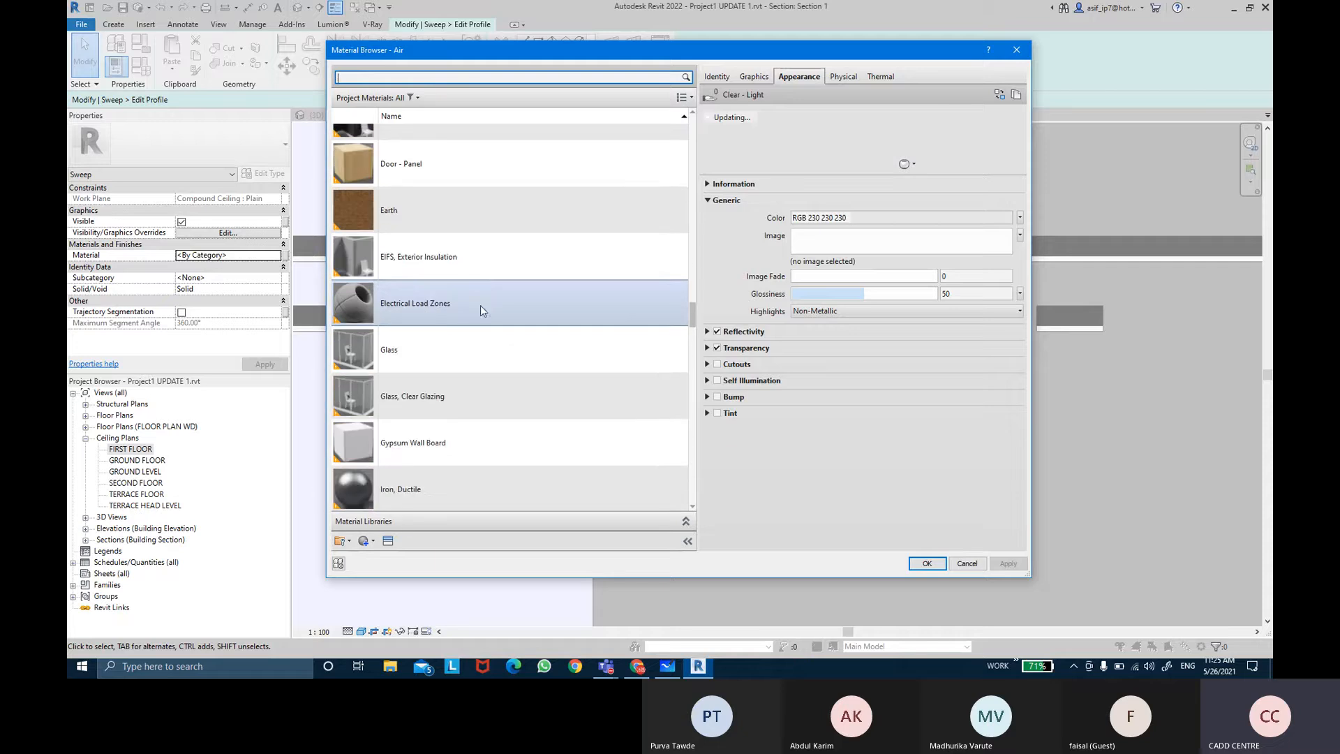
{"action": "left_click", "coordinate": [436, 453]}
{"action": "left_click", "coordinate": [927, 563]}
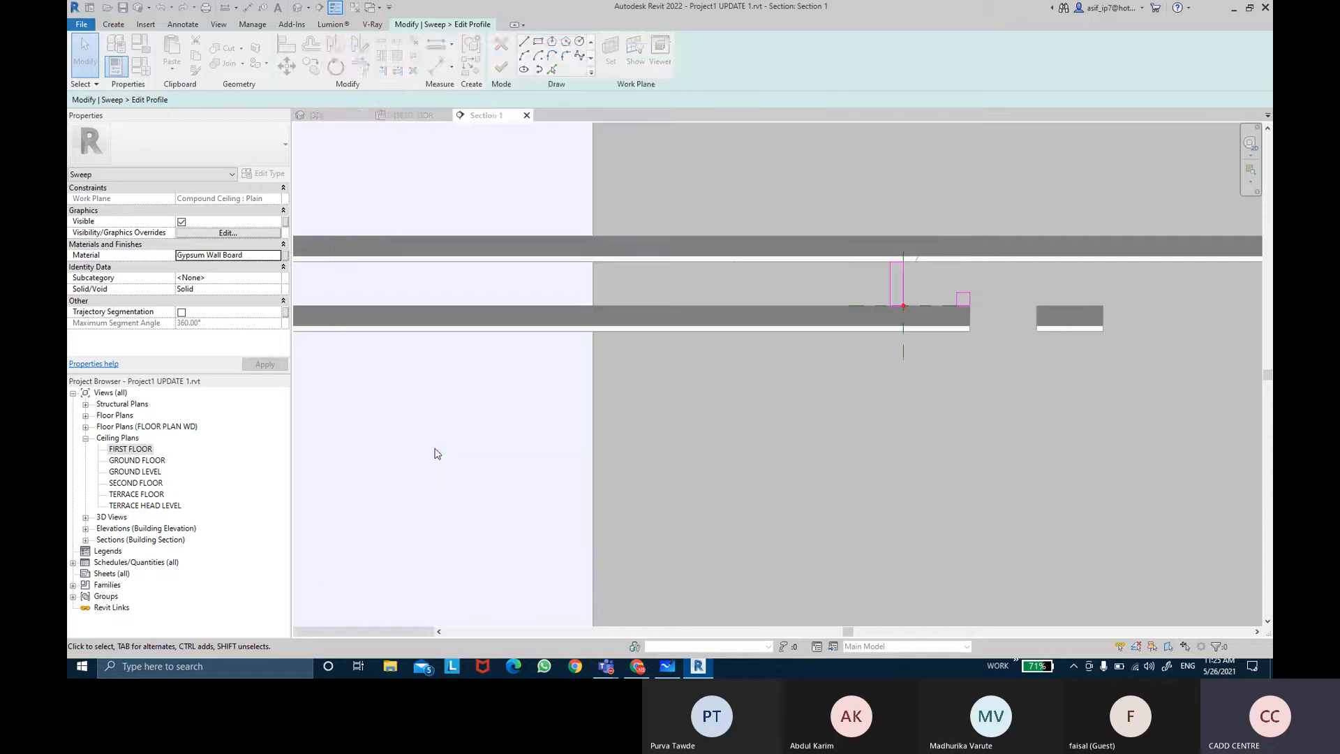
Step: Associate the sweep's material with a new family parameter named CEILING MATERIAL
{"action": "left_click", "coordinate": [286, 257]}
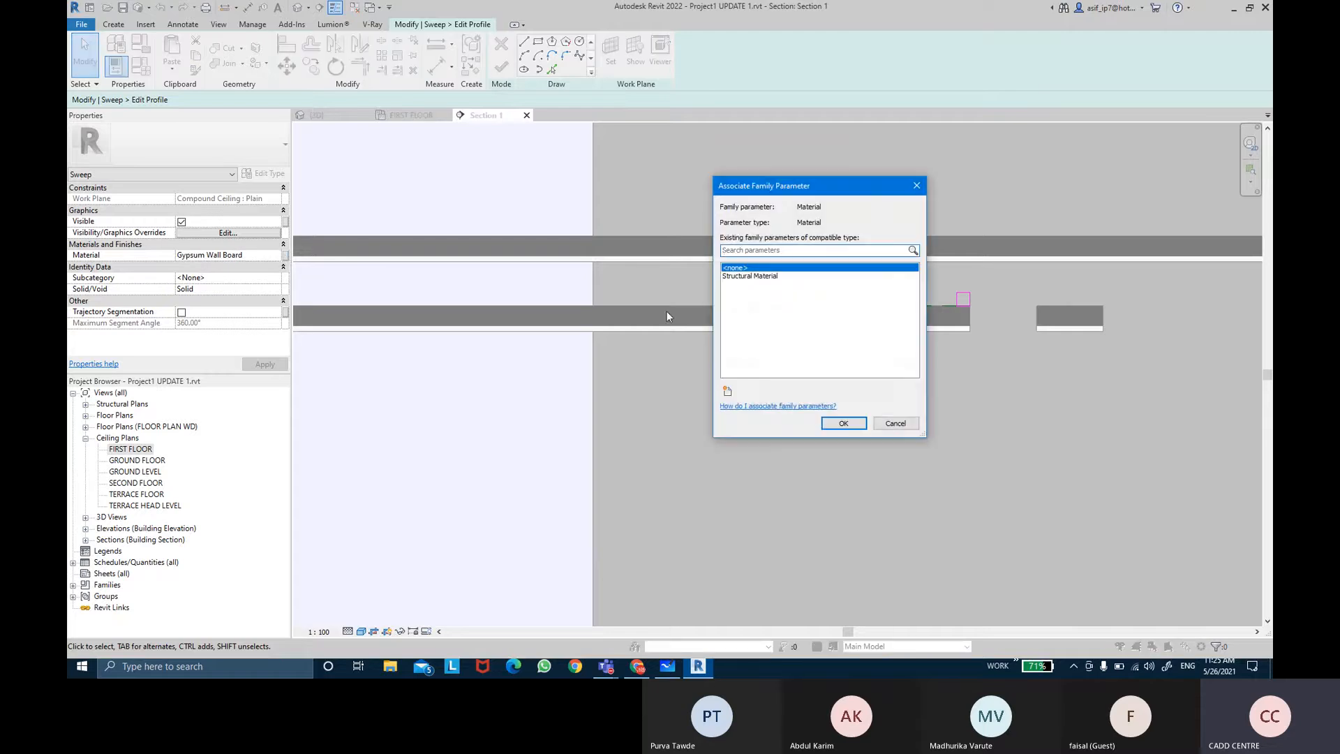
{"action": "left_click", "coordinate": [727, 391]}
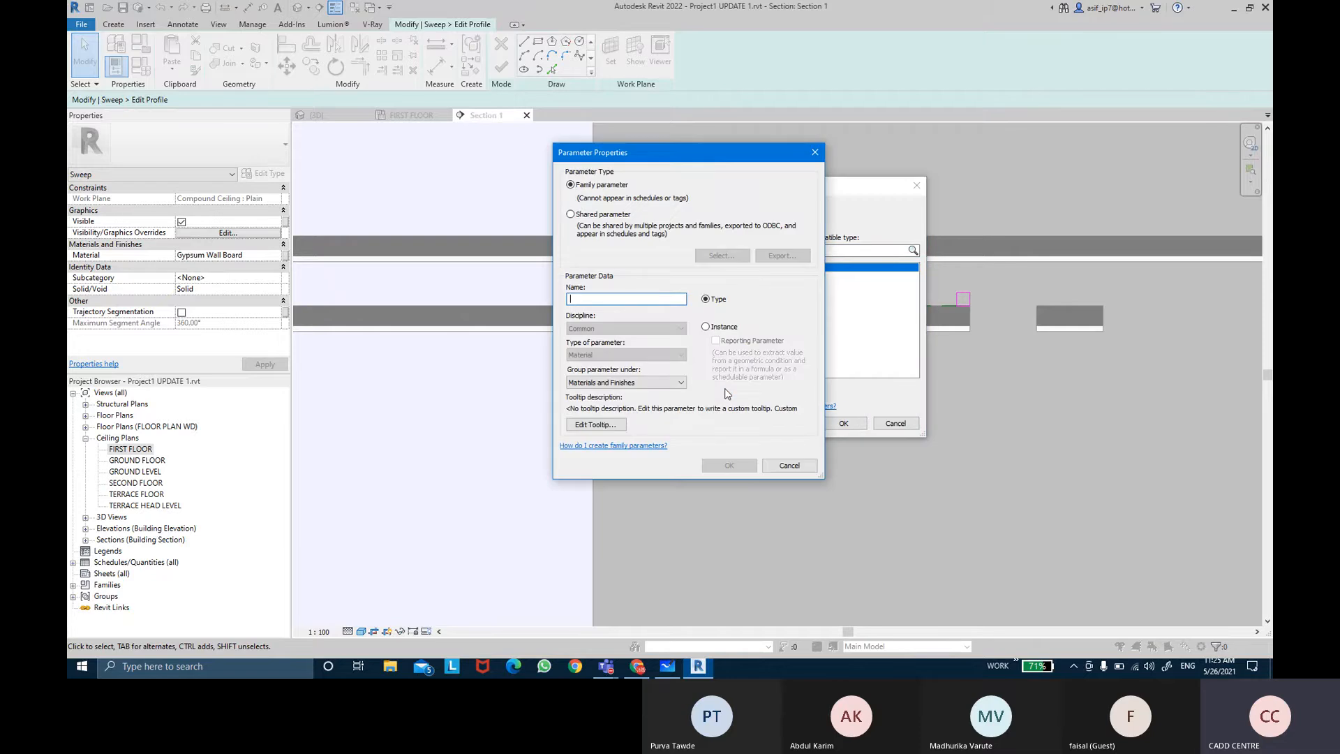
{"action": "type", "text": "CEILING M"}
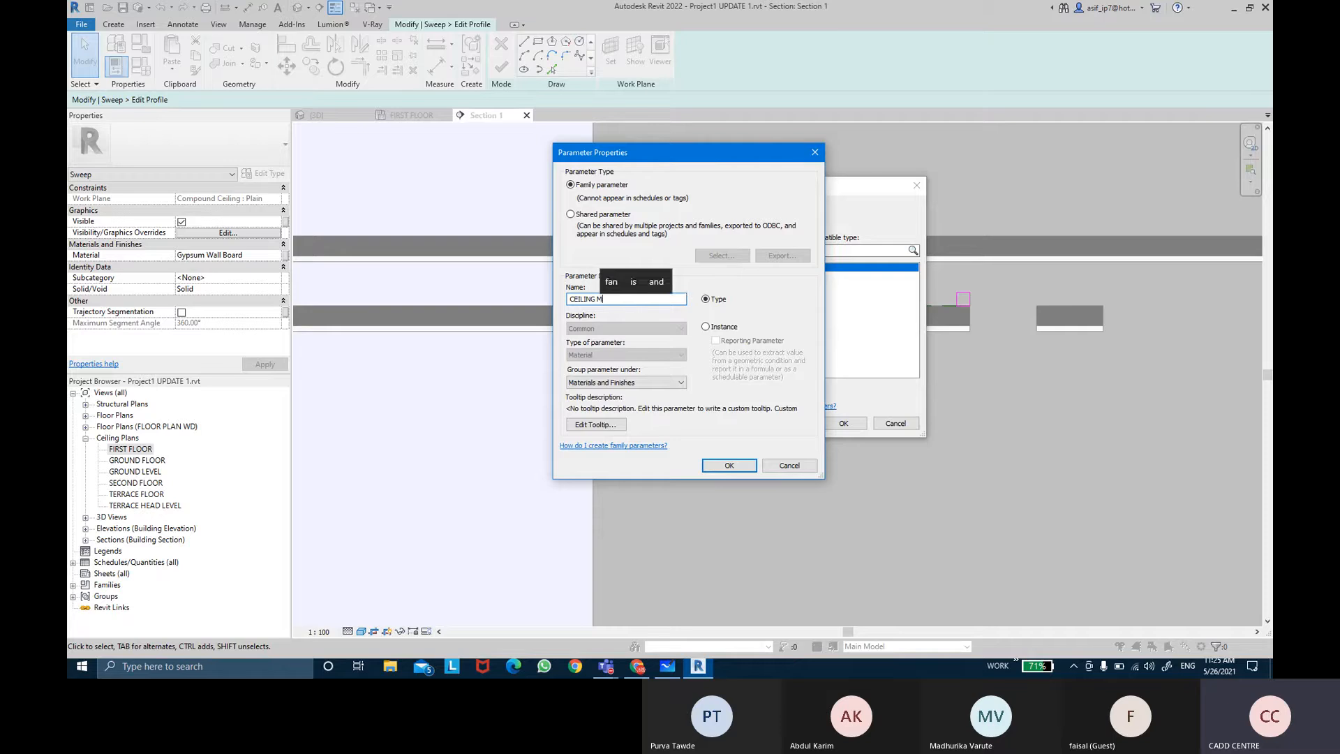
{"action": "type", "text": "ATERIAL"}
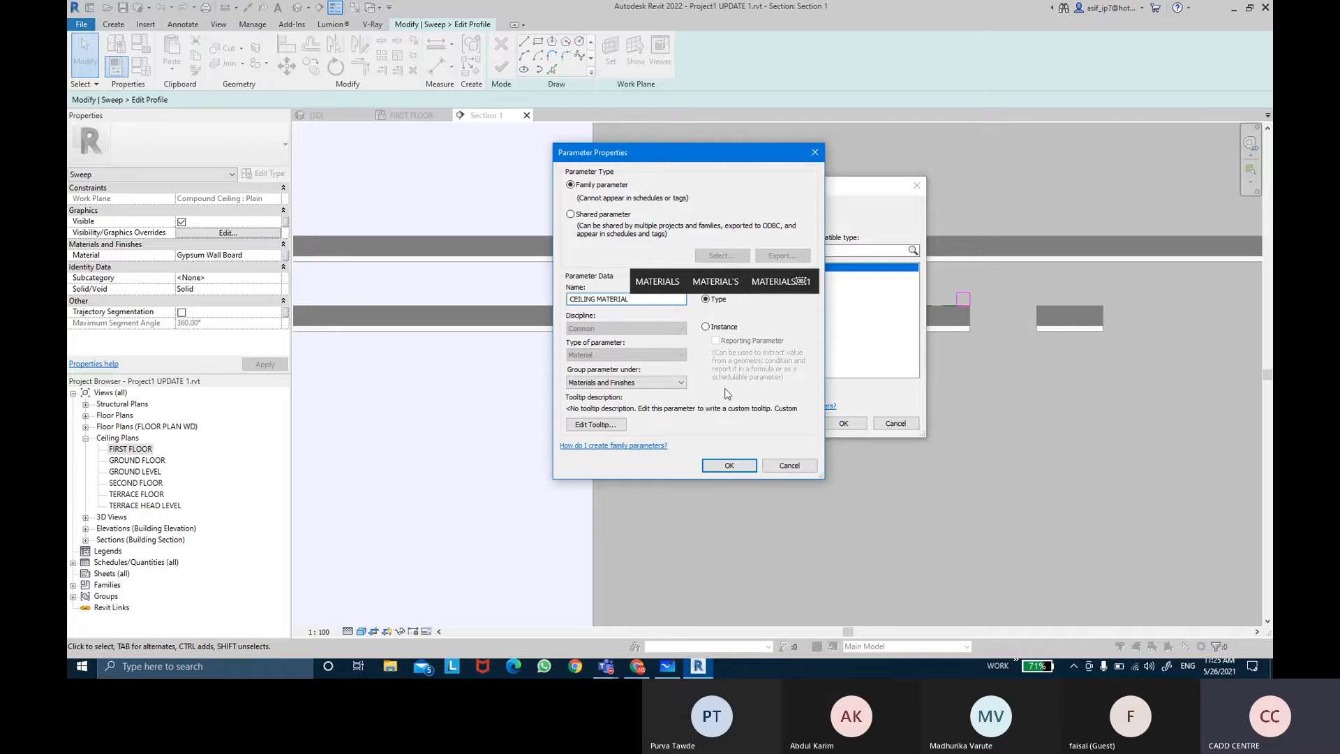
{"action": "key", "text": "Return"}
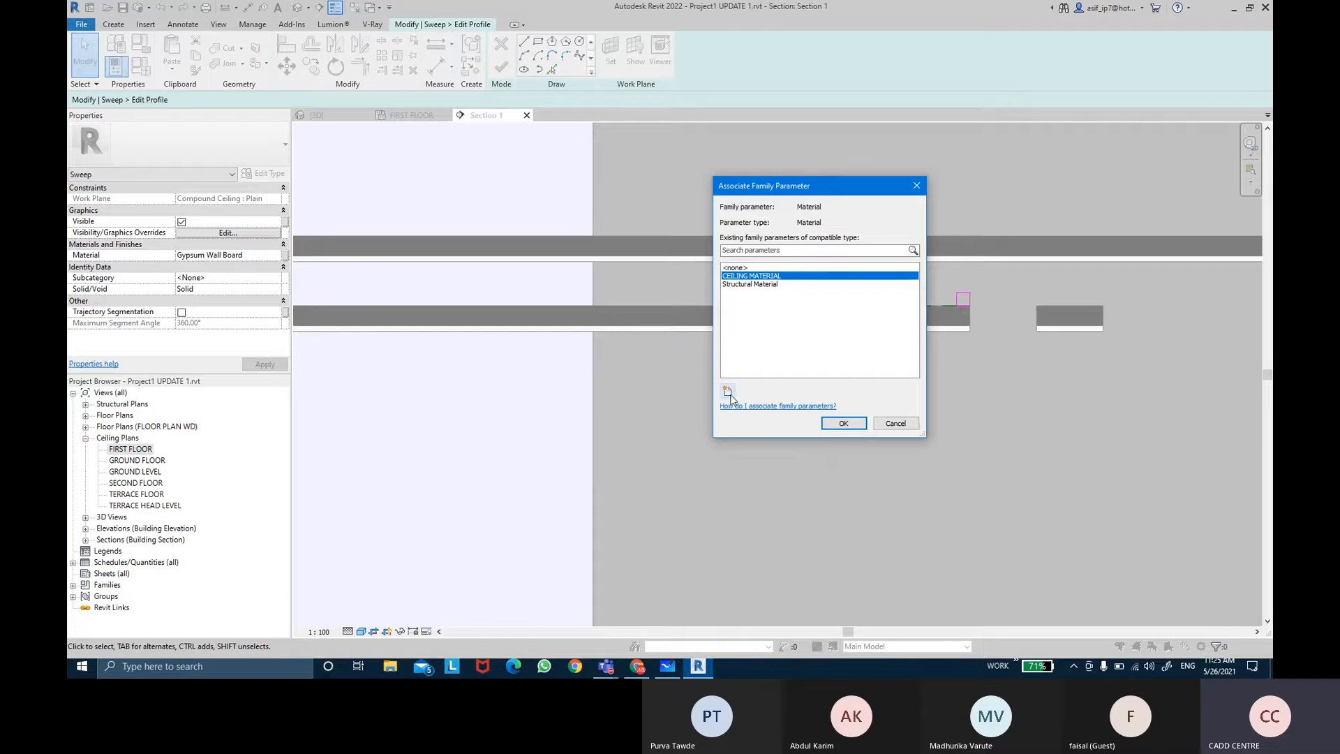
{"action": "left_click", "coordinate": [845, 423]}
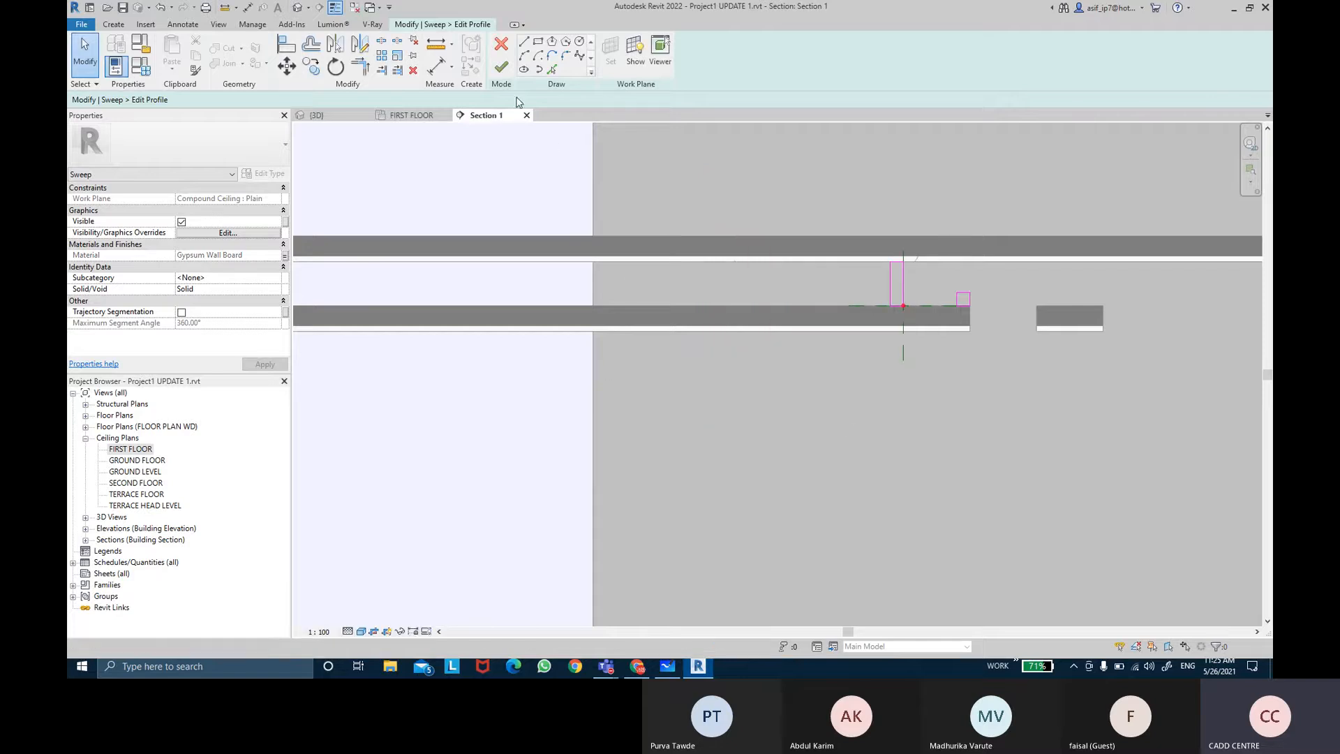
Step: Finish editing the profile and finish the sweep
{"action": "left_click", "coordinate": [502, 67]}
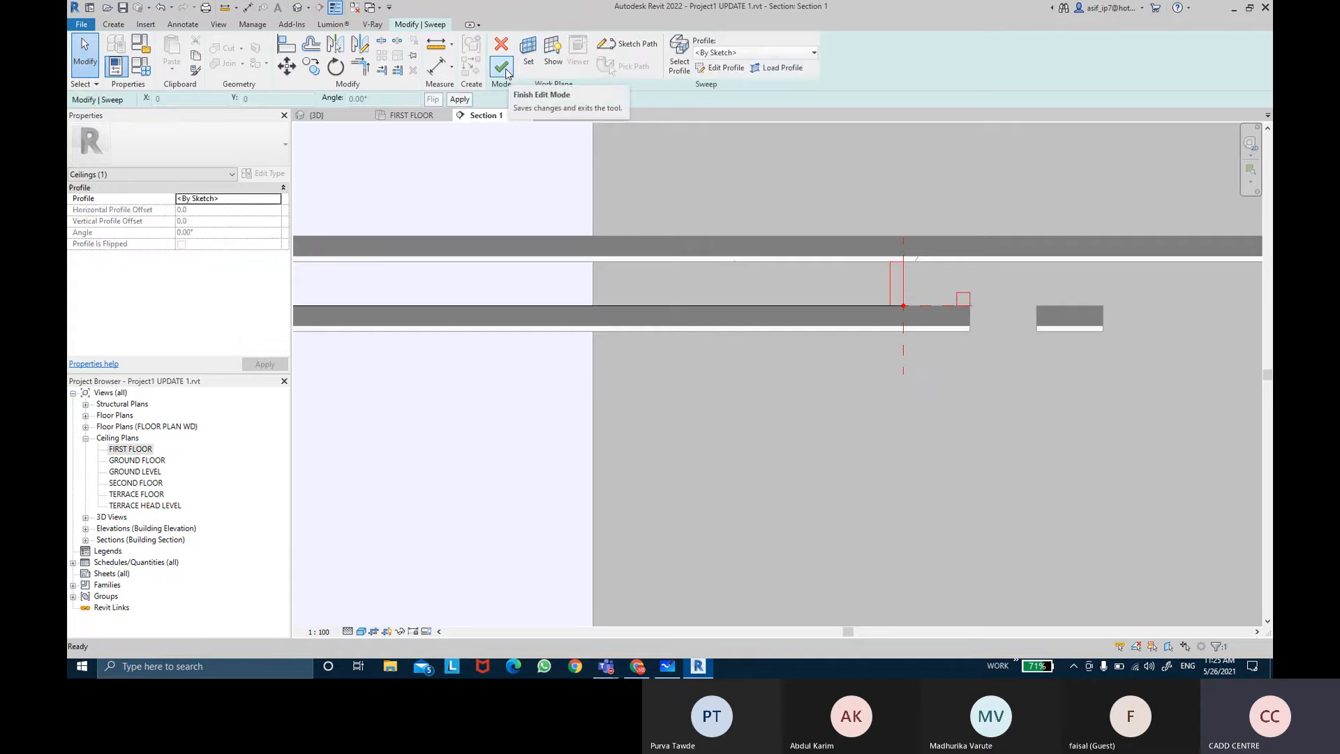
{"action": "left_click", "coordinate": [276, 199]}
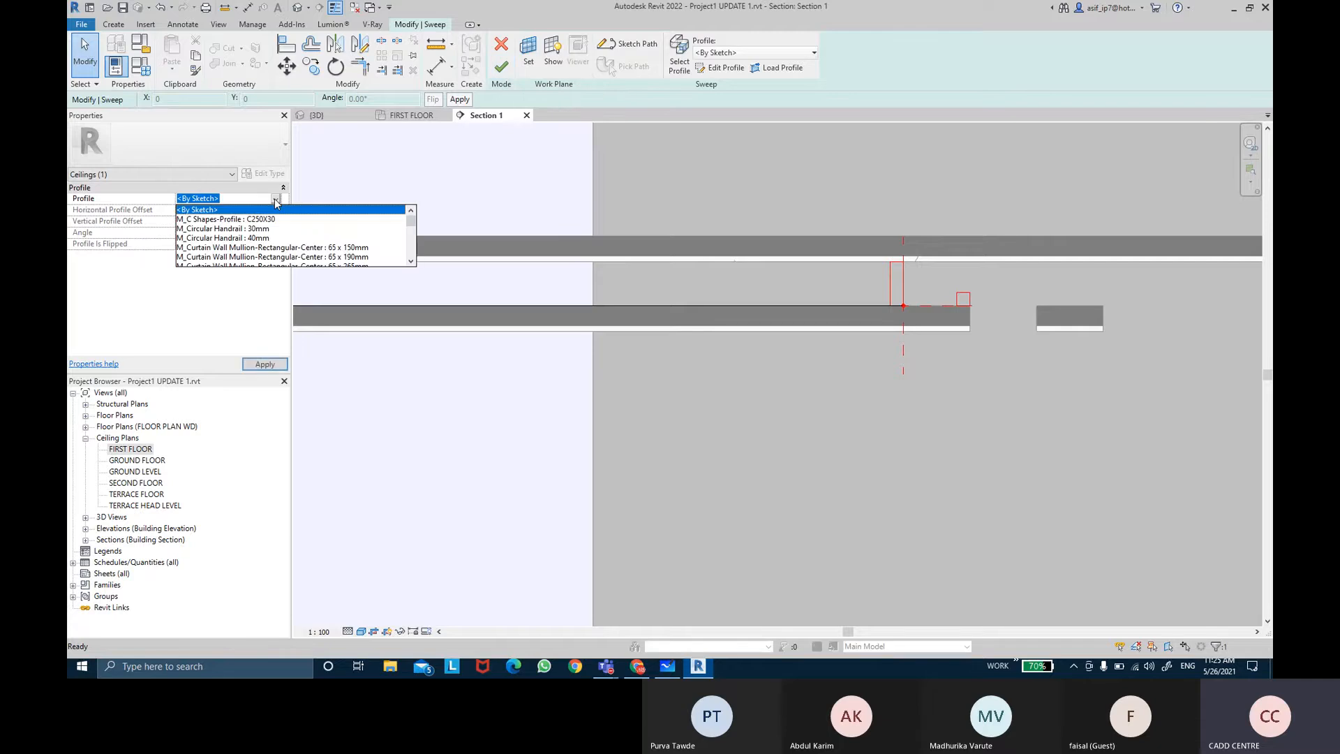
{"action": "left_click", "coordinate": [276, 200]}
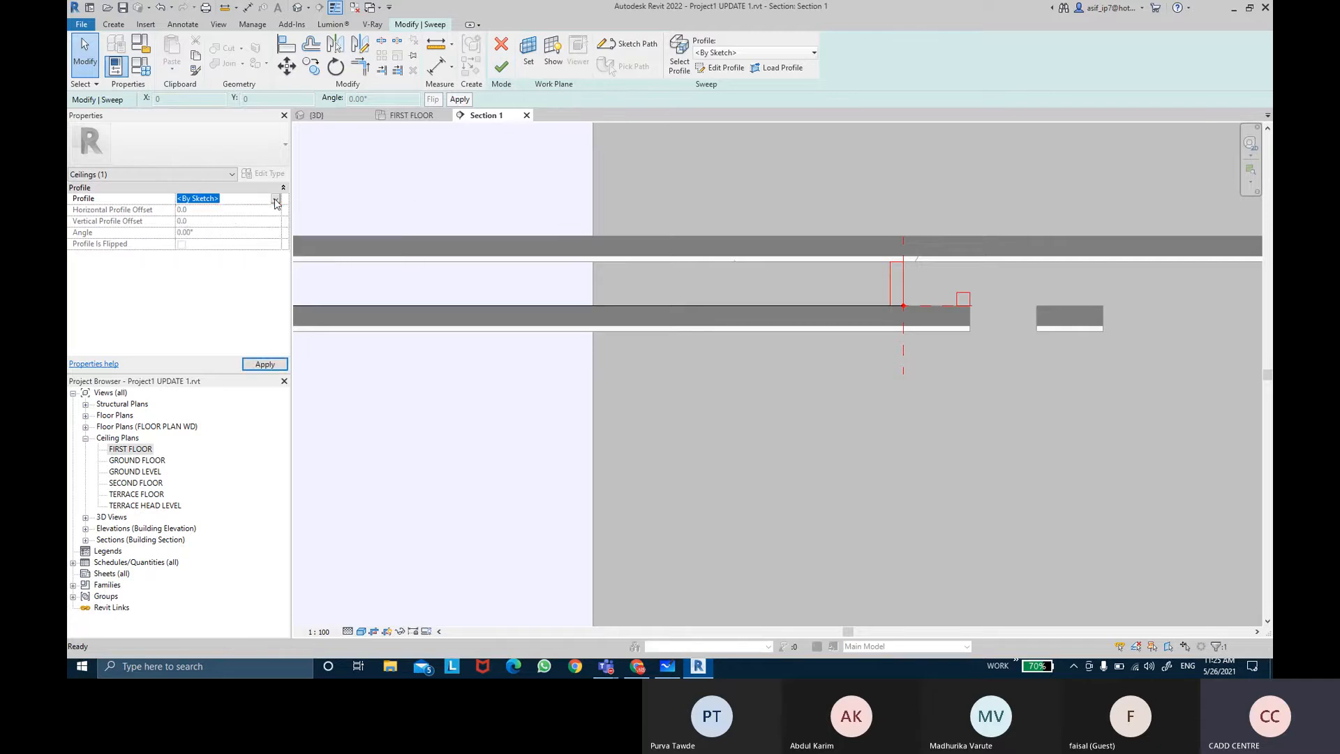
{"action": "left_click", "coordinate": [276, 201]}
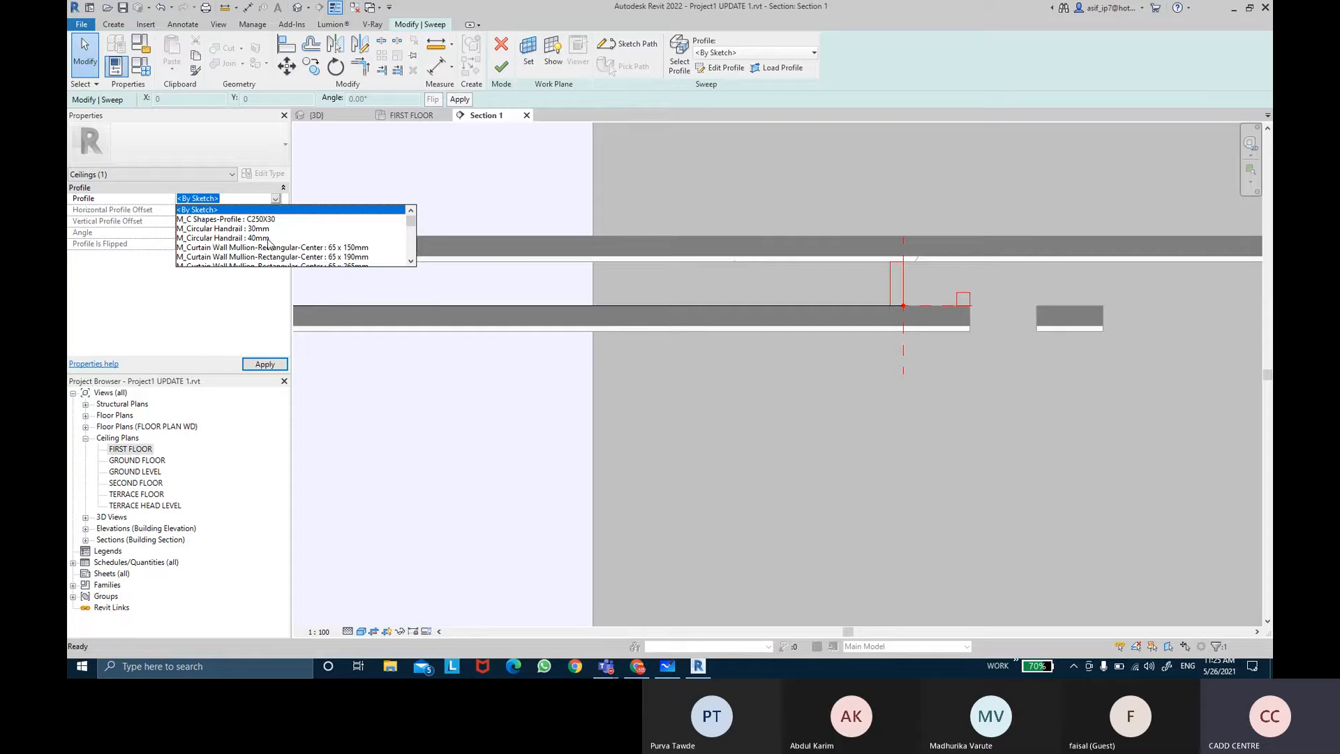
{"action": "scroll", "coordinate": [269, 243], "scroll_direction": "down", "scroll_amount": 3}
{"action": "scroll", "coordinate": [269, 243], "scroll_direction": "up", "scroll_amount": 3}
{"action": "left_click", "coordinate": [255, 211]}
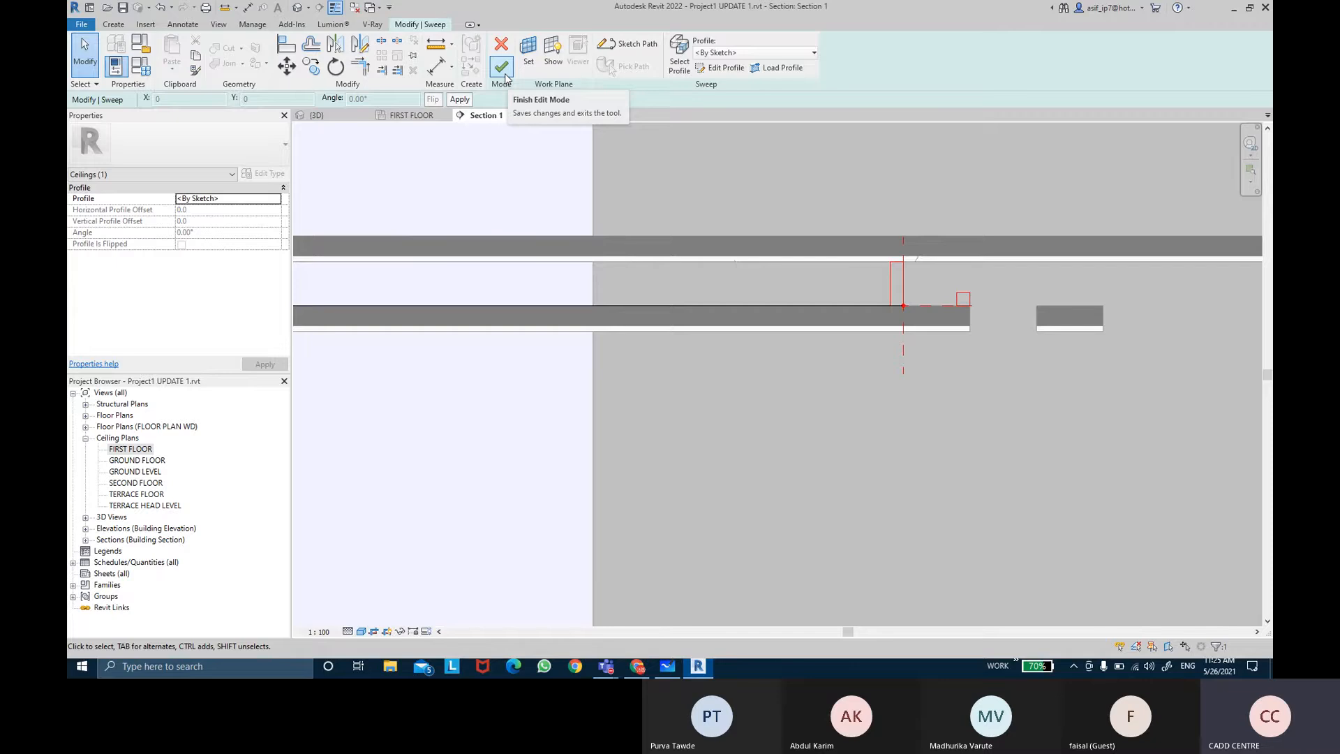
{"action": "left_click", "coordinate": [502, 67]}
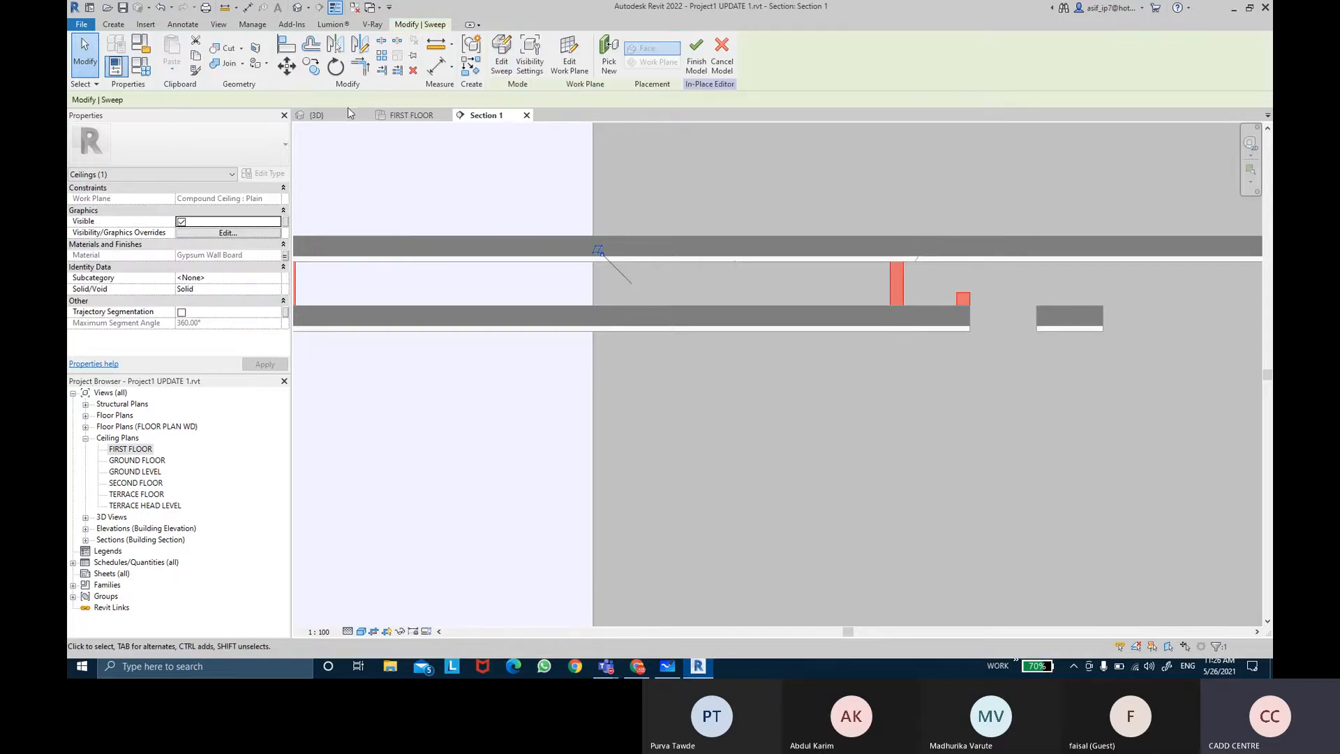
Step: Inspect the sweep's corner in the 3D view
{"action": "left_click", "coordinate": [317, 115]}
{"action": "scroll", "coordinate": [694, 335], "scroll_direction": "down", "scroll_amount": 1}
{"action": "middle_click_drag", "start_coordinate": [693, 335], "coordinate": [855, 170], "text": "shift"}
{"action": "scroll", "coordinate": [987, 268], "scroll_direction": "up", "scroll_amount": 5}
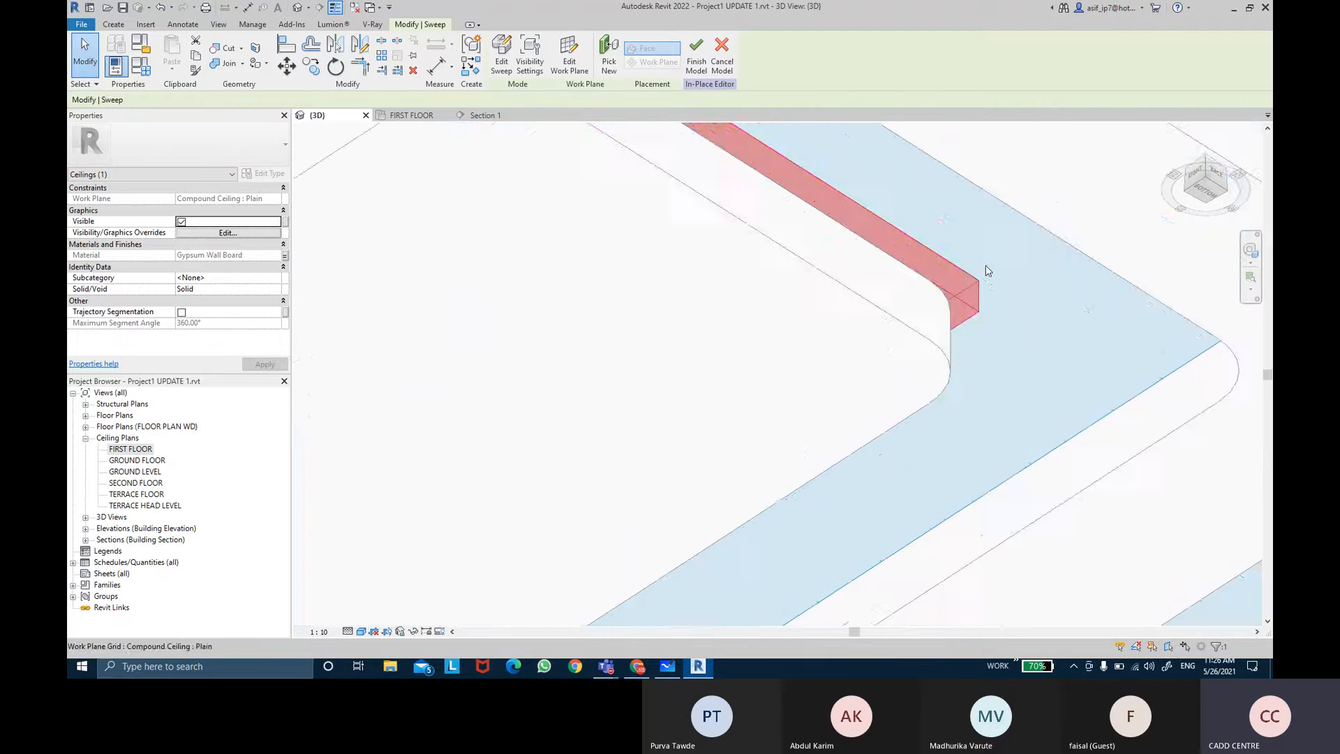
{"action": "middle_click_drag", "start_coordinate": [986, 273], "coordinate": [886, 367], "text": "shift"}
{"action": "scroll", "coordinate": [911, 253], "scroll_direction": "up", "scroll_amount": 2}
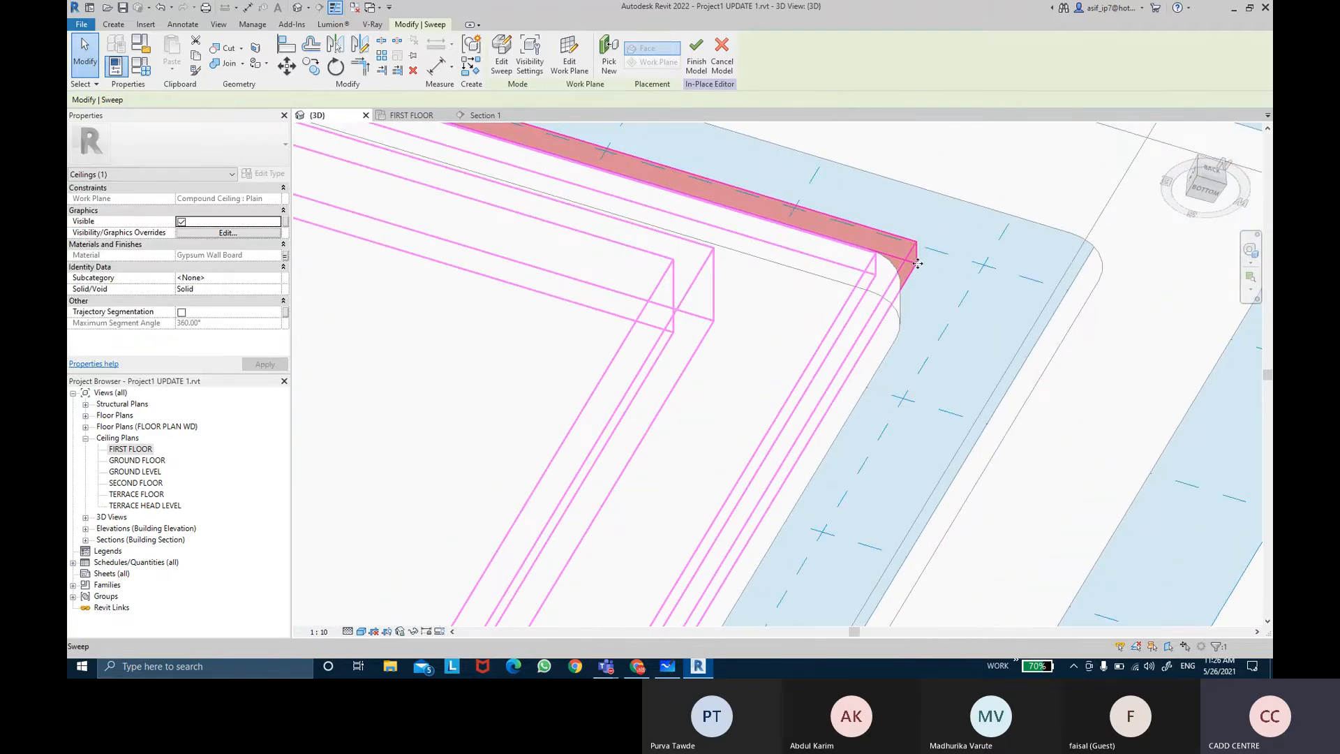
{"action": "middle_click_drag", "start_coordinate": [923, 269], "coordinate": [903, 293], "text": "shift"}
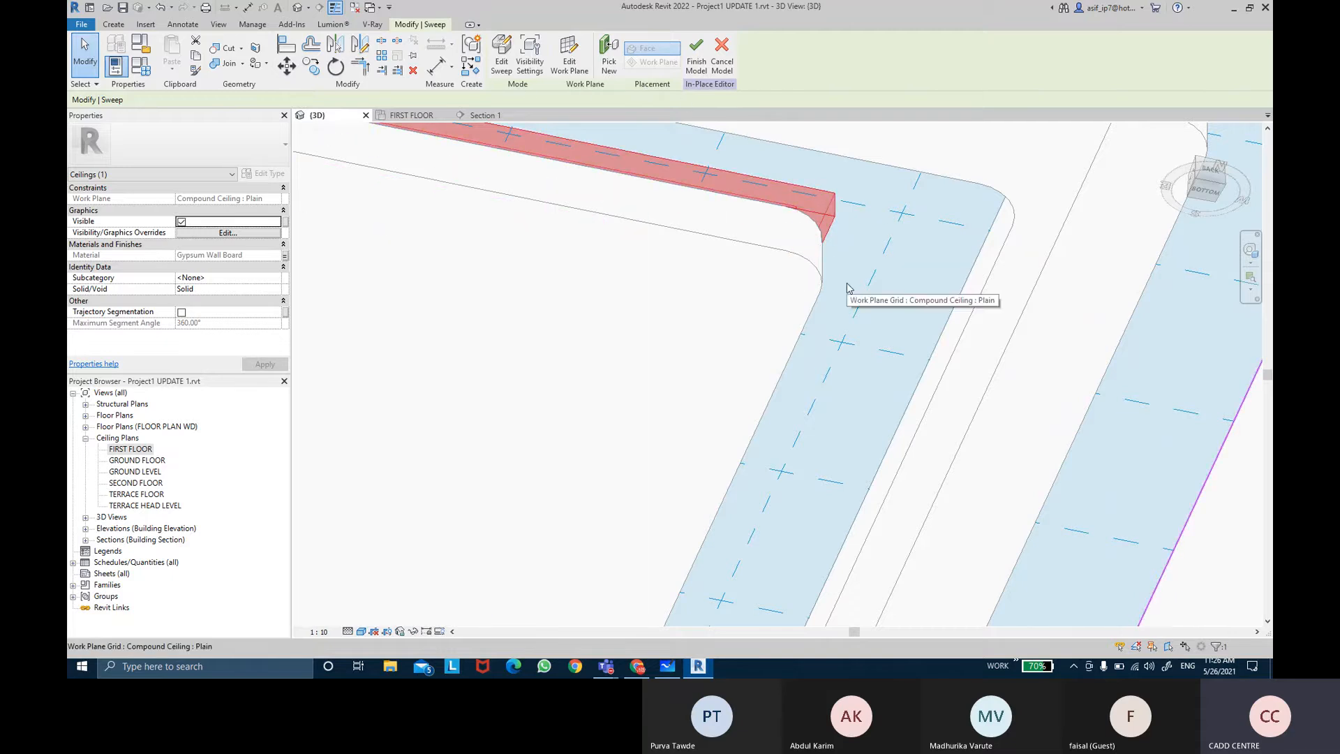
Step: Edit the sweep's path in the first floor ceiling plan and round its two upper corners with 50 mm fillet arcs
{"action": "left_click", "coordinate": [501, 63]}
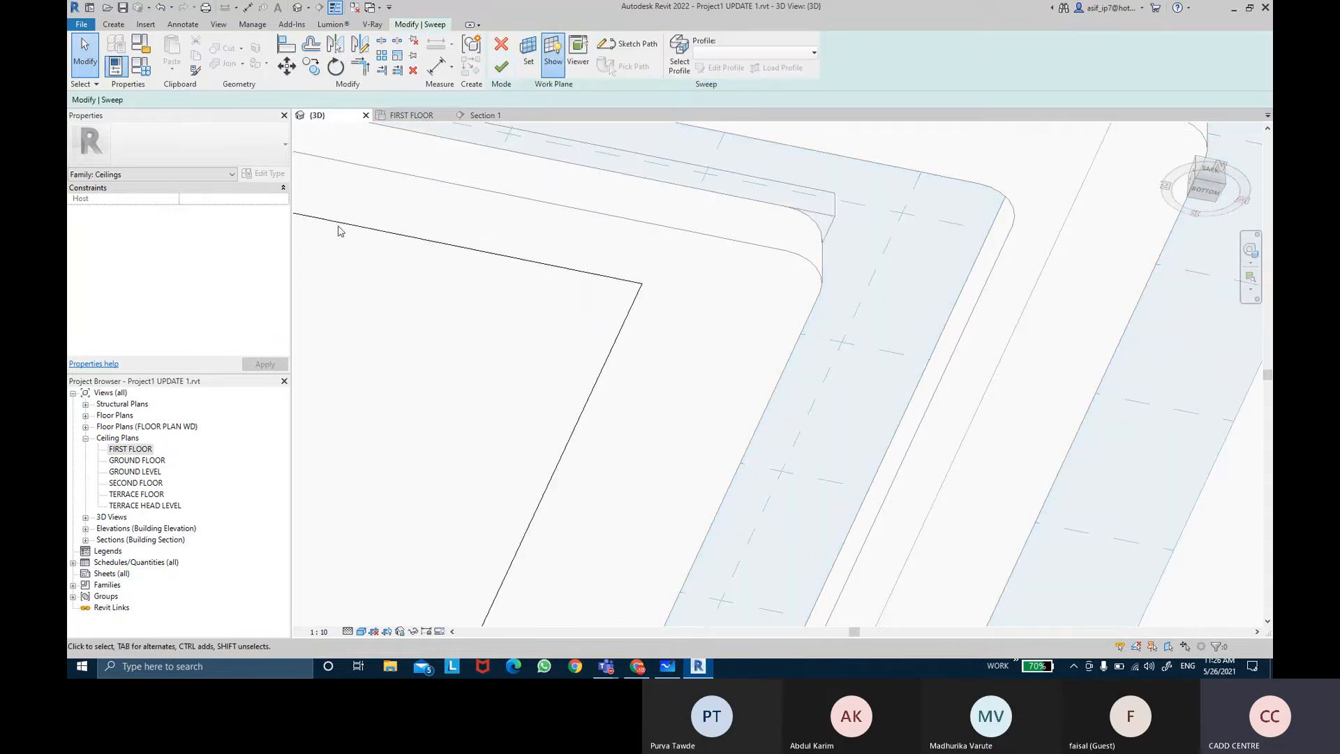
{"action": "double_click", "coordinate": [132, 448]}
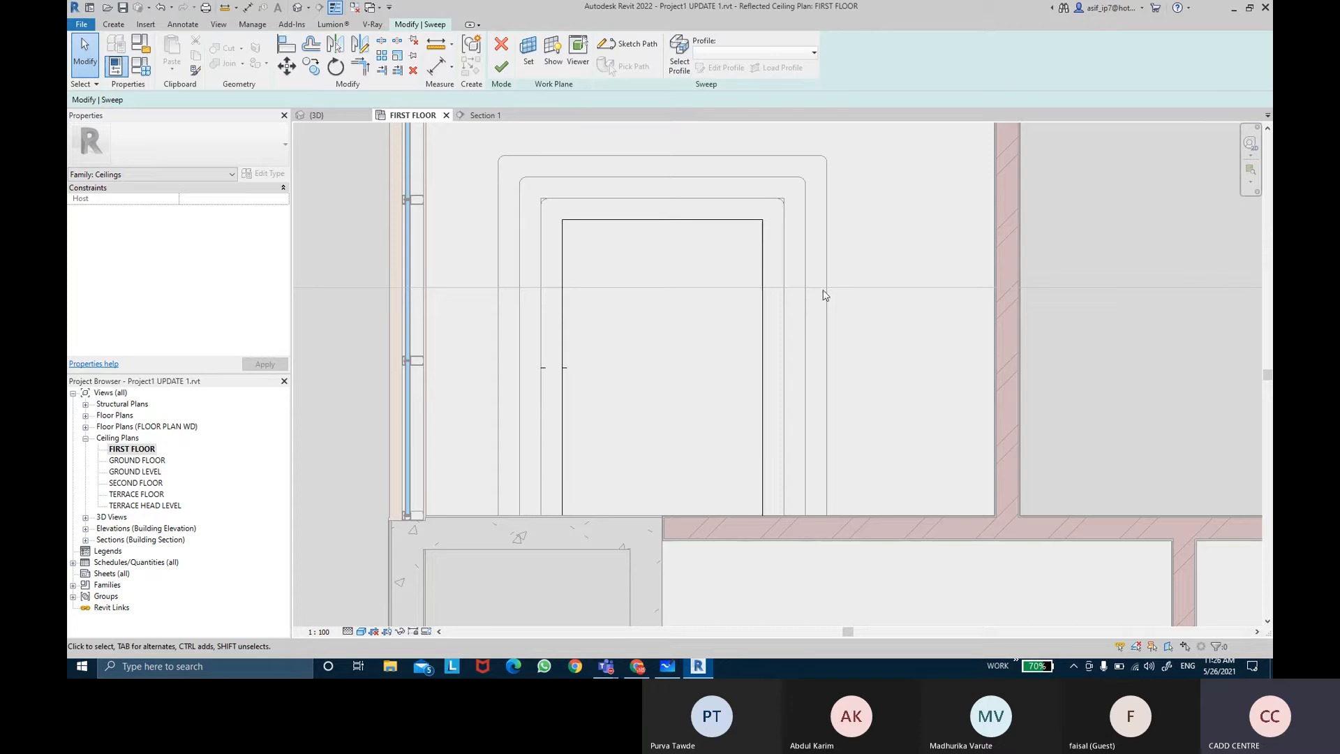
{"action": "double_click", "coordinate": [765, 249]}
{"action": "scroll", "coordinate": [621, 220], "scroll_direction": "up", "scroll_amount": 3}
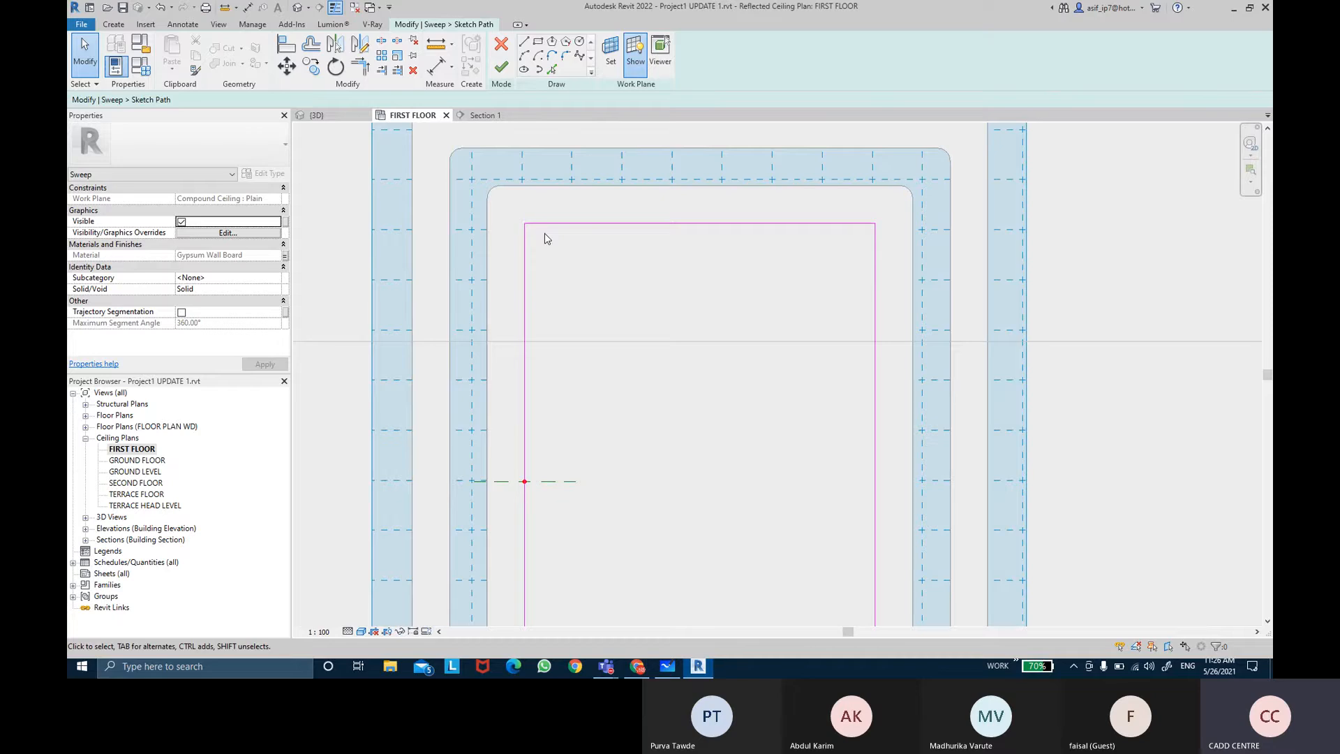
{"action": "middle_click_drag", "start_coordinate": [545, 234], "coordinate": [550, 255]}
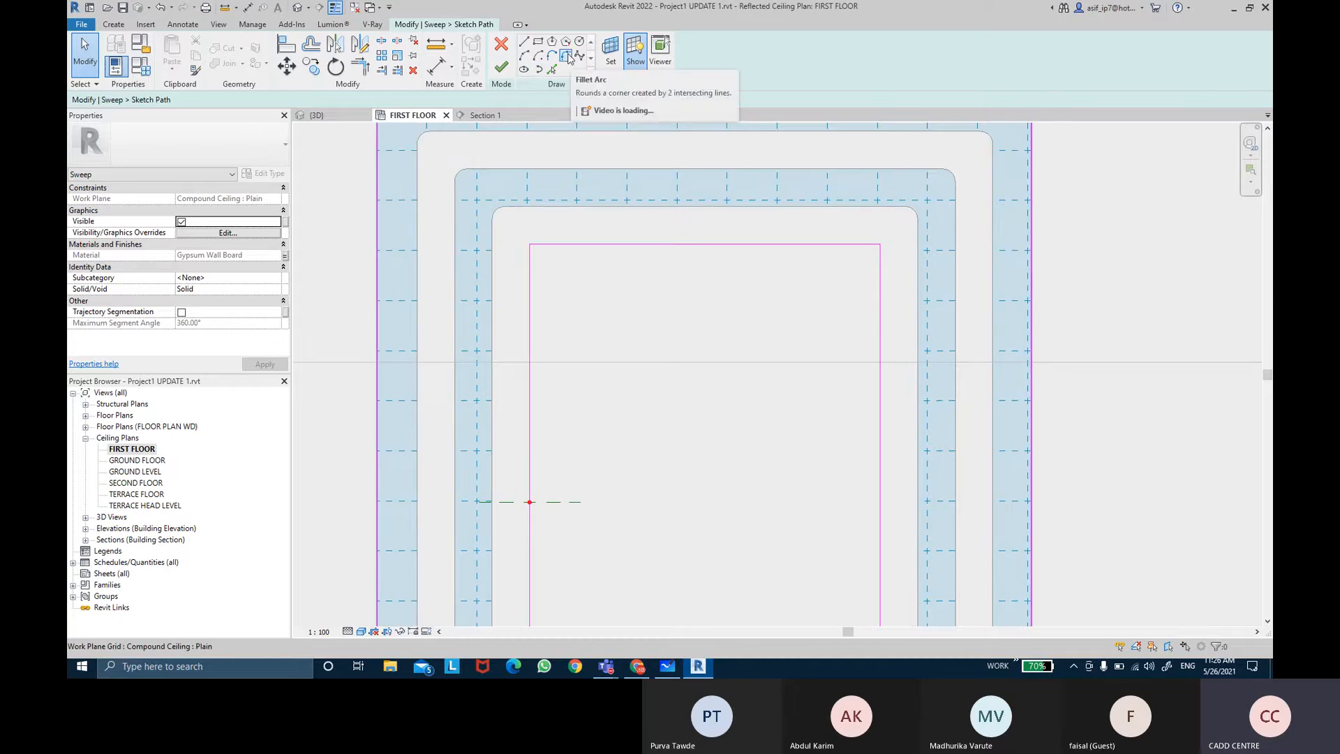
{"action": "left_click", "coordinate": [567, 56]}
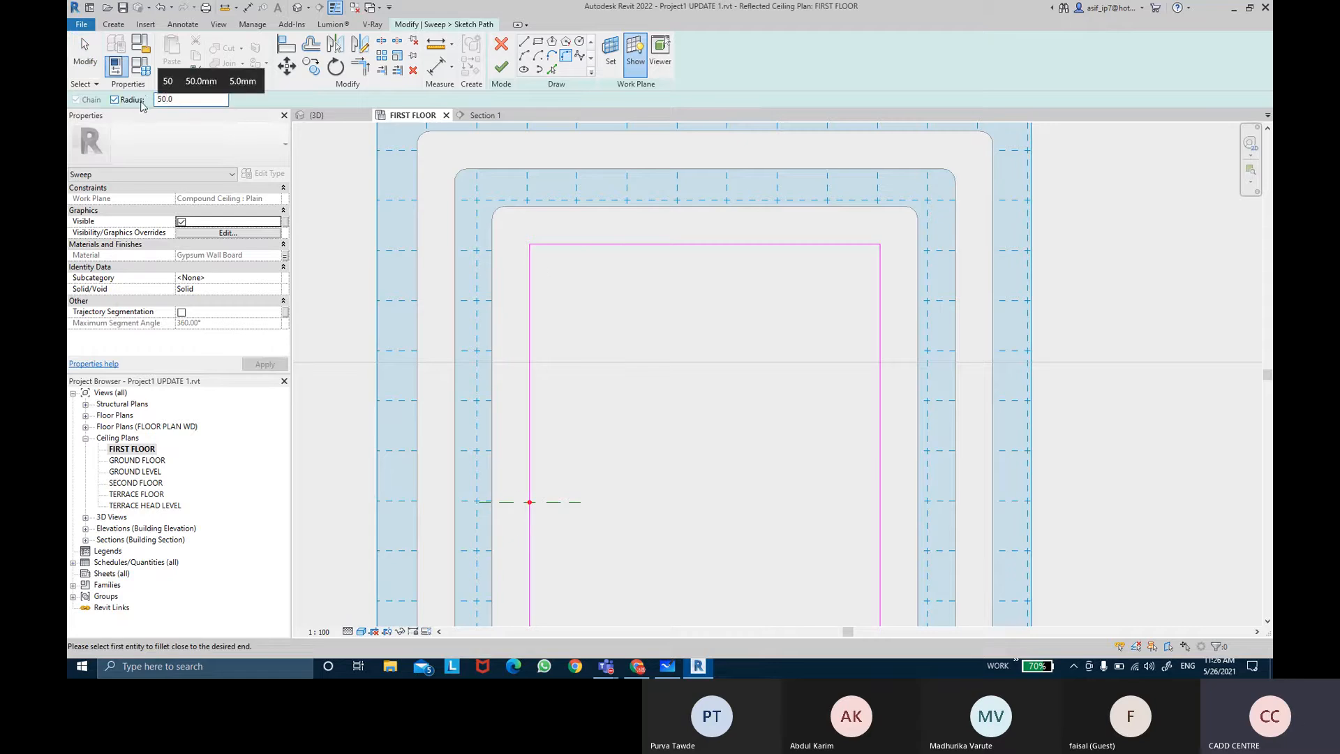
{"action": "left_click", "coordinate": [529, 263]}
{"action": "left_click", "coordinate": [593, 245]}
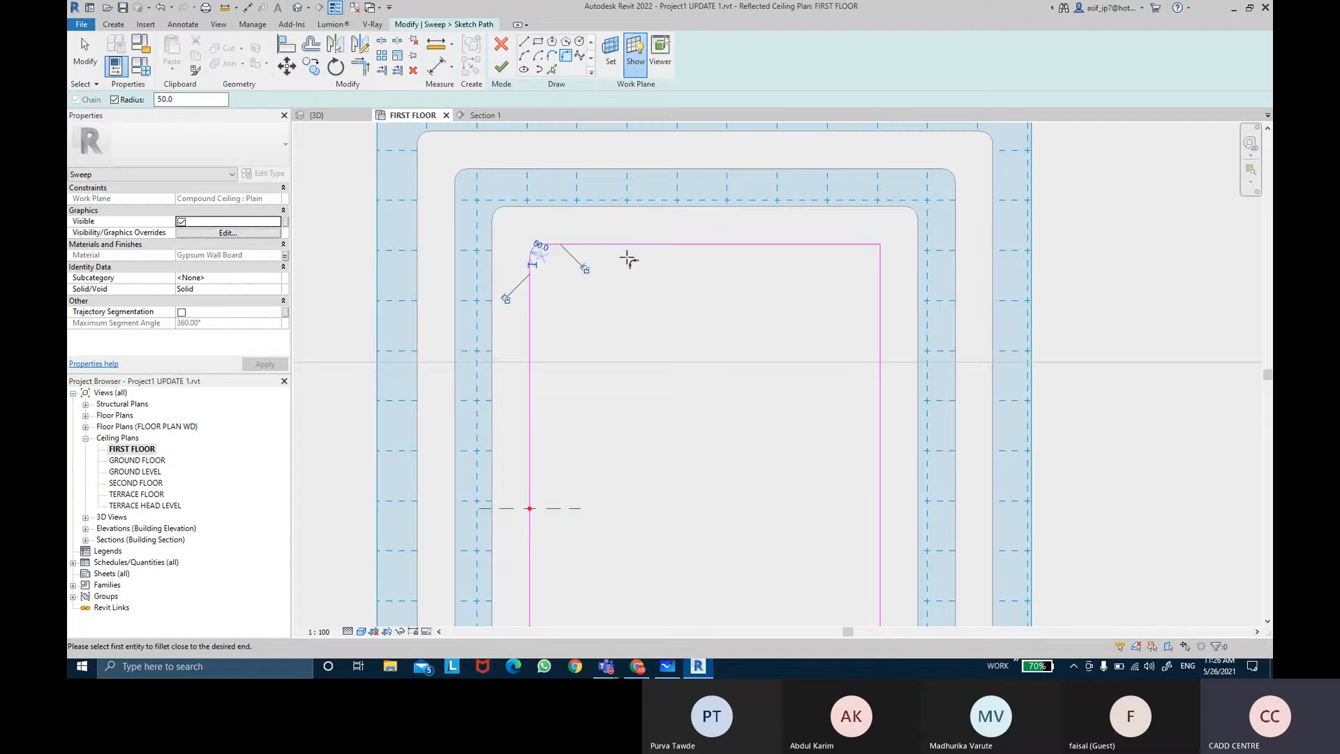
{"action": "left_click", "coordinate": [881, 273]}
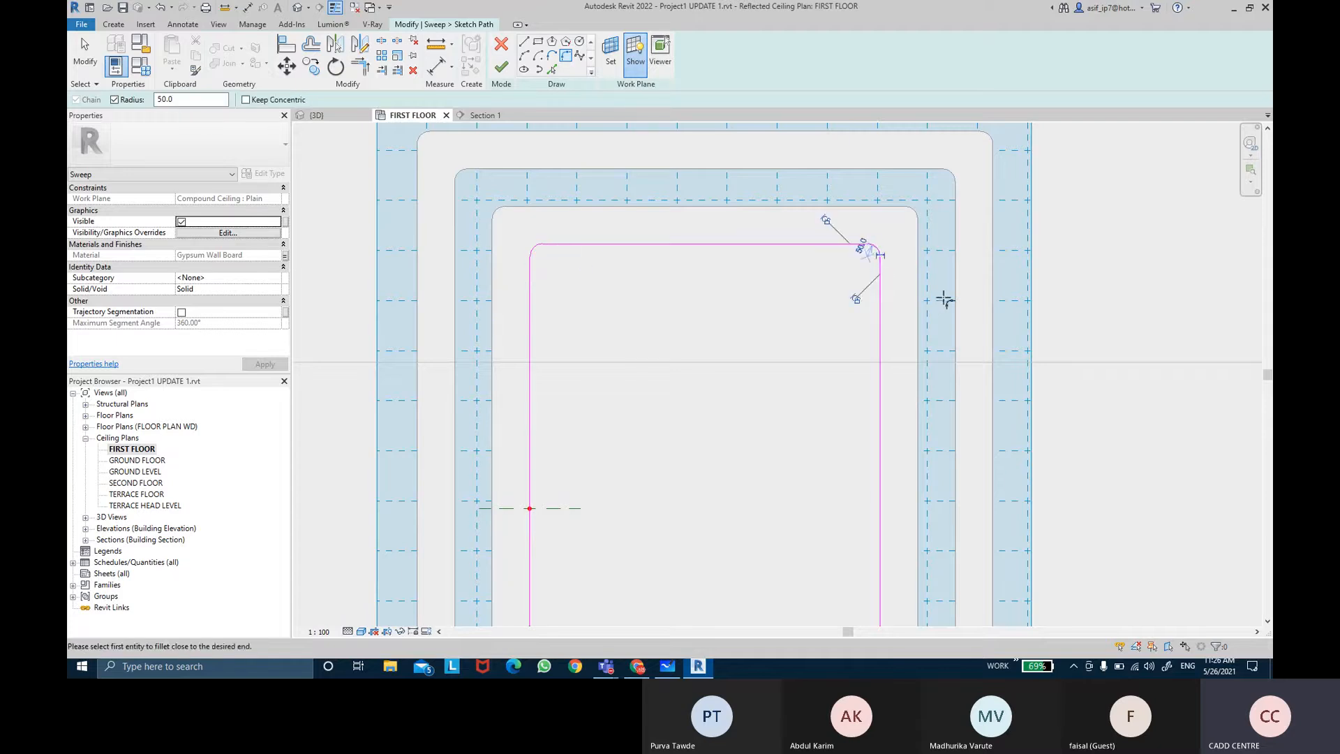
{"action": "key", "text": "Escape"}
Step: Finish the path sketch and the sweep edit
{"action": "scroll", "coordinate": [808, 328], "scroll_direction": "down", "scroll_amount": 2}
{"action": "middle_click_drag", "start_coordinate": [807, 329], "coordinate": [774, 296]}
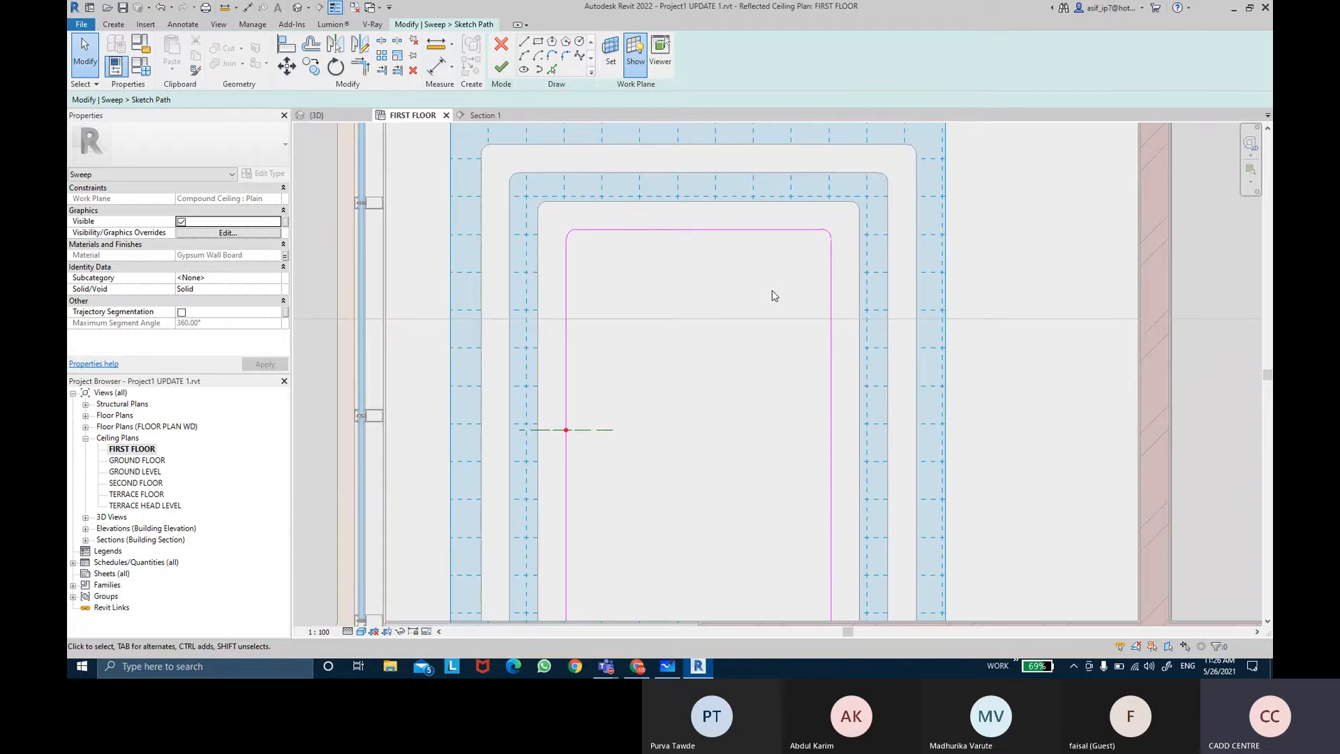
{"action": "left_click", "coordinate": [501, 67]}
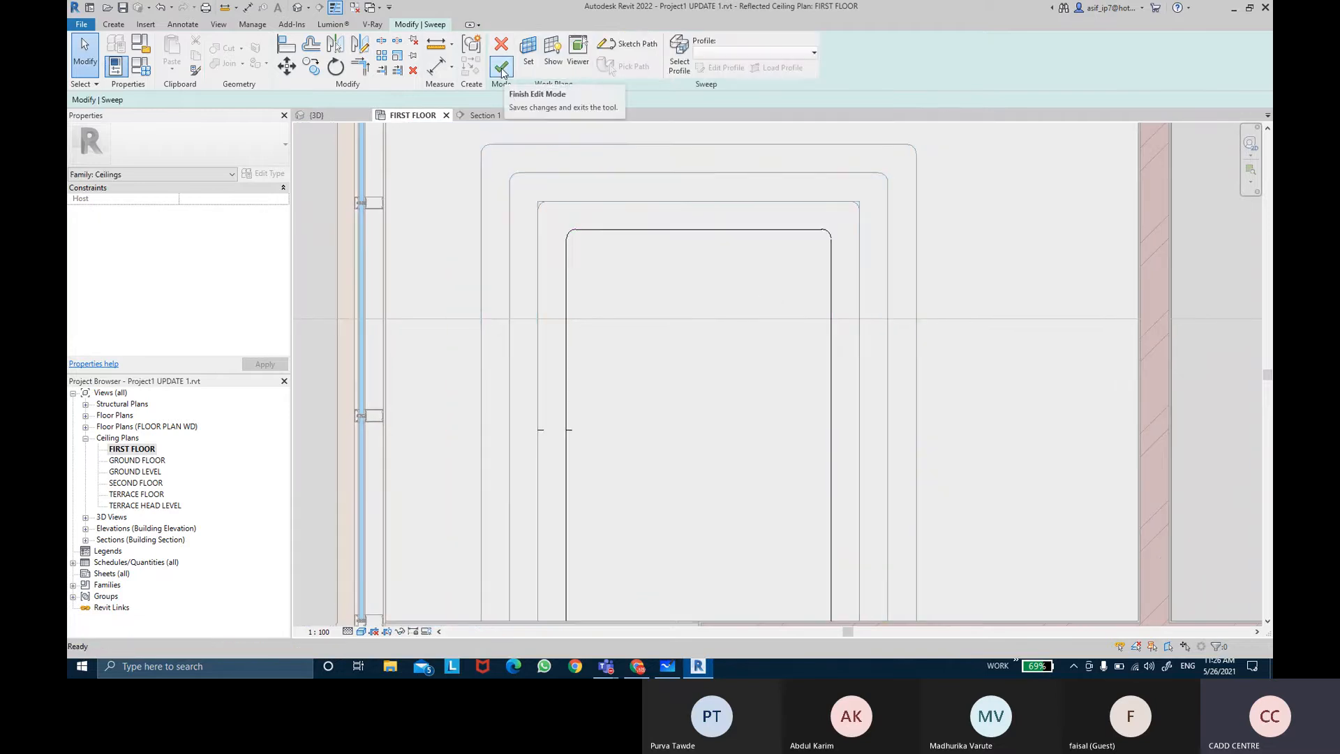
{"action": "left_click", "coordinate": [501, 68]}
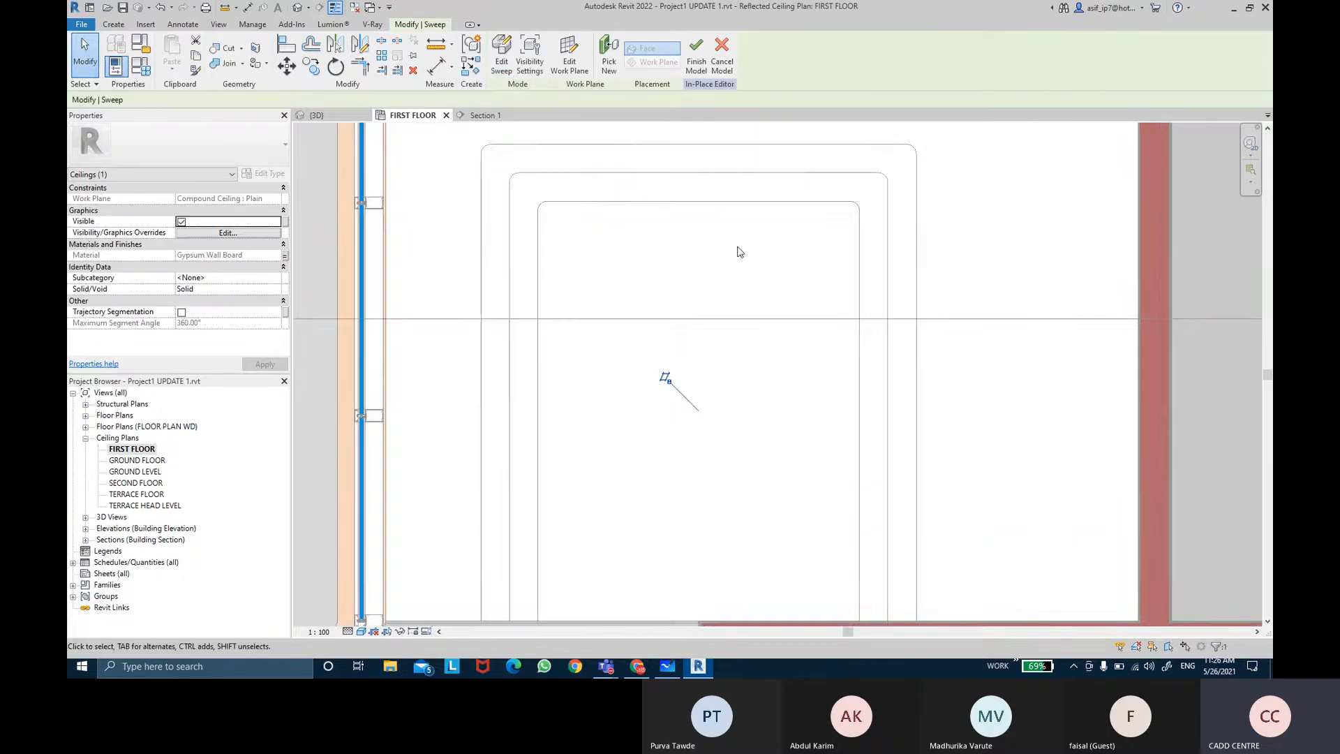
{"action": "scroll", "coordinate": [723, 262], "scroll_direction": "down", "scroll_amount": 2}
{"action": "key", "text": "Escape"}
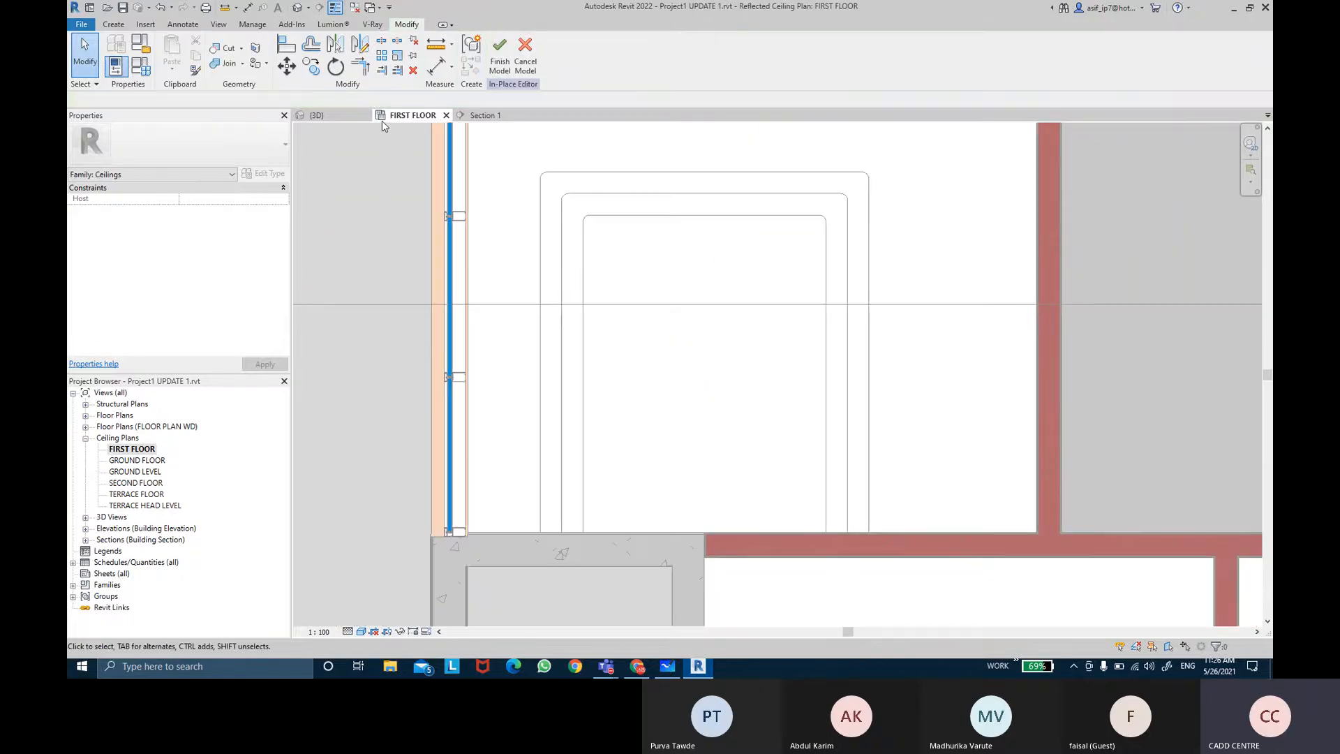
Step: Reopen the sweep's path for editing in the first floor ceiling plan
{"action": "left_click", "coordinate": [331, 116]}
{"action": "middle_click_drag", "start_coordinate": [823, 293], "coordinate": [903, 457], "text": "shift"}
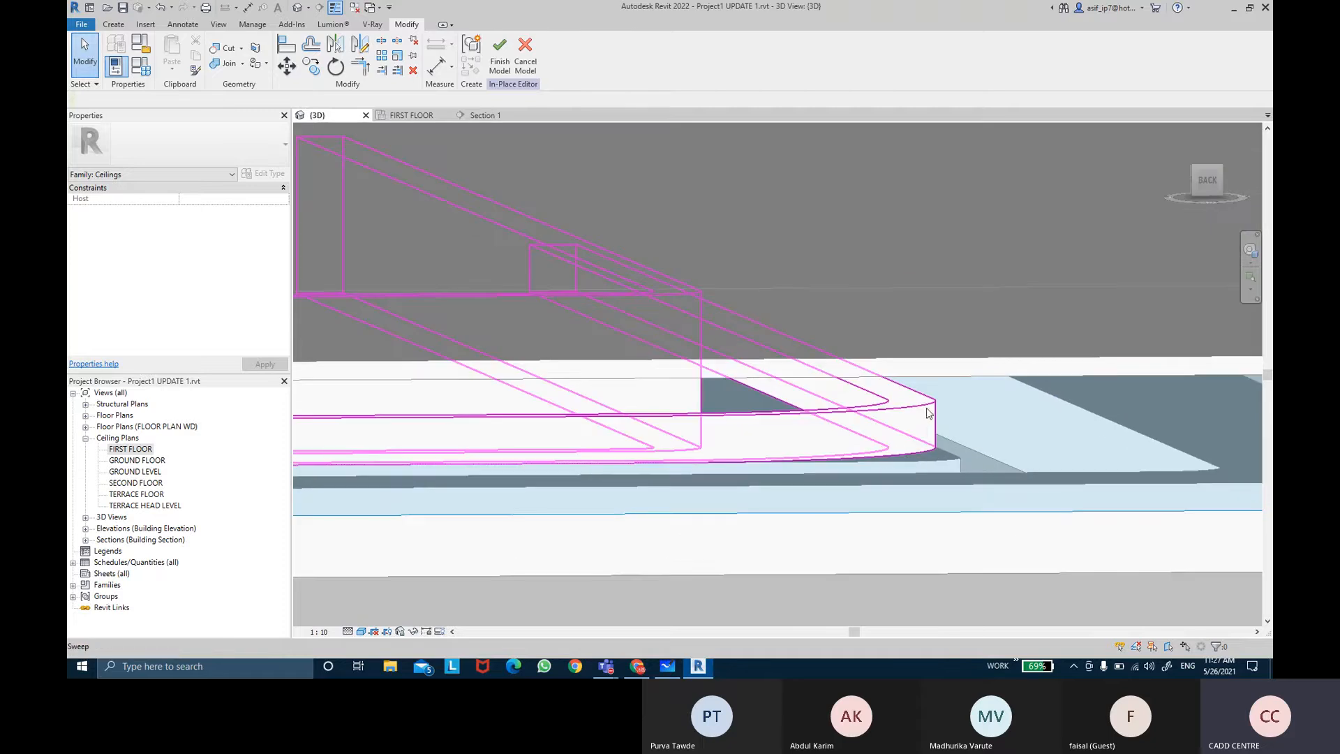
{"action": "middle_click_drag", "start_coordinate": [928, 412], "coordinate": [608, 197], "text": "shift"}
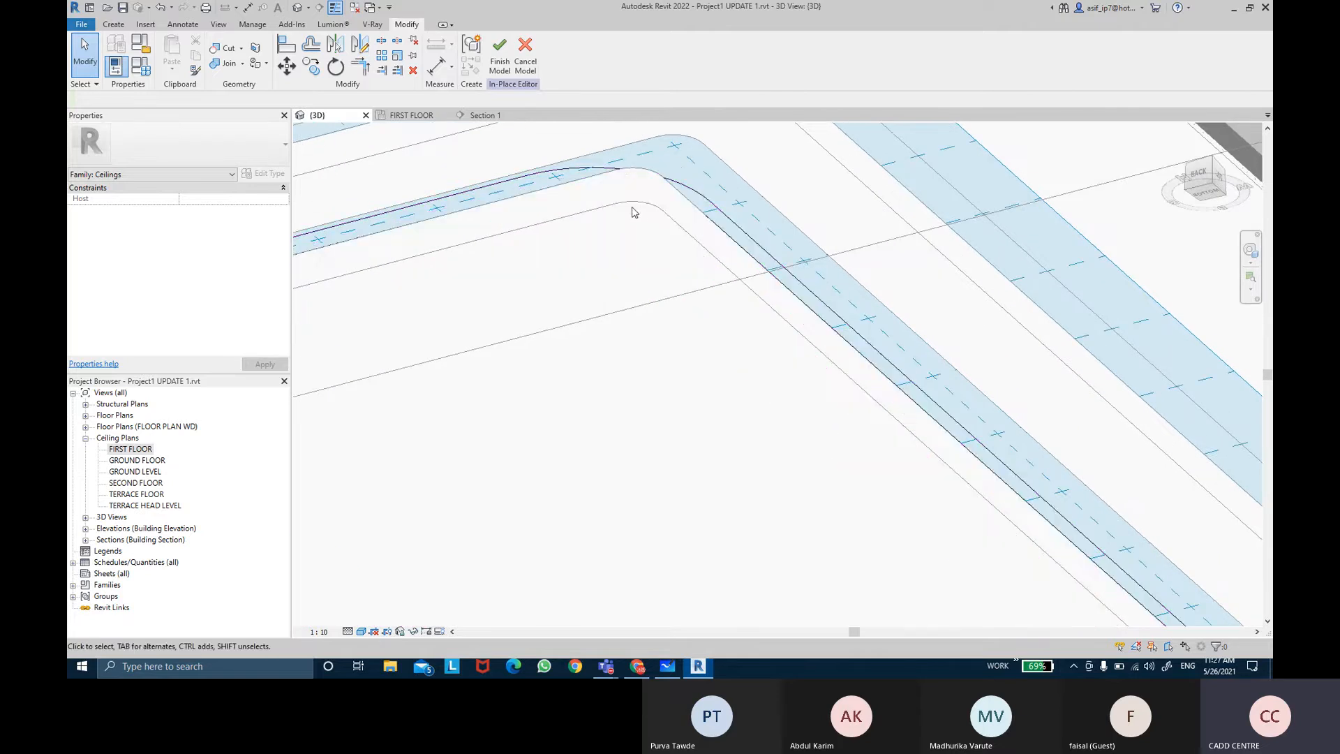
{"action": "left_click", "coordinate": [591, 174]}
{"action": "left_click", "coordinate": [501, 54]}
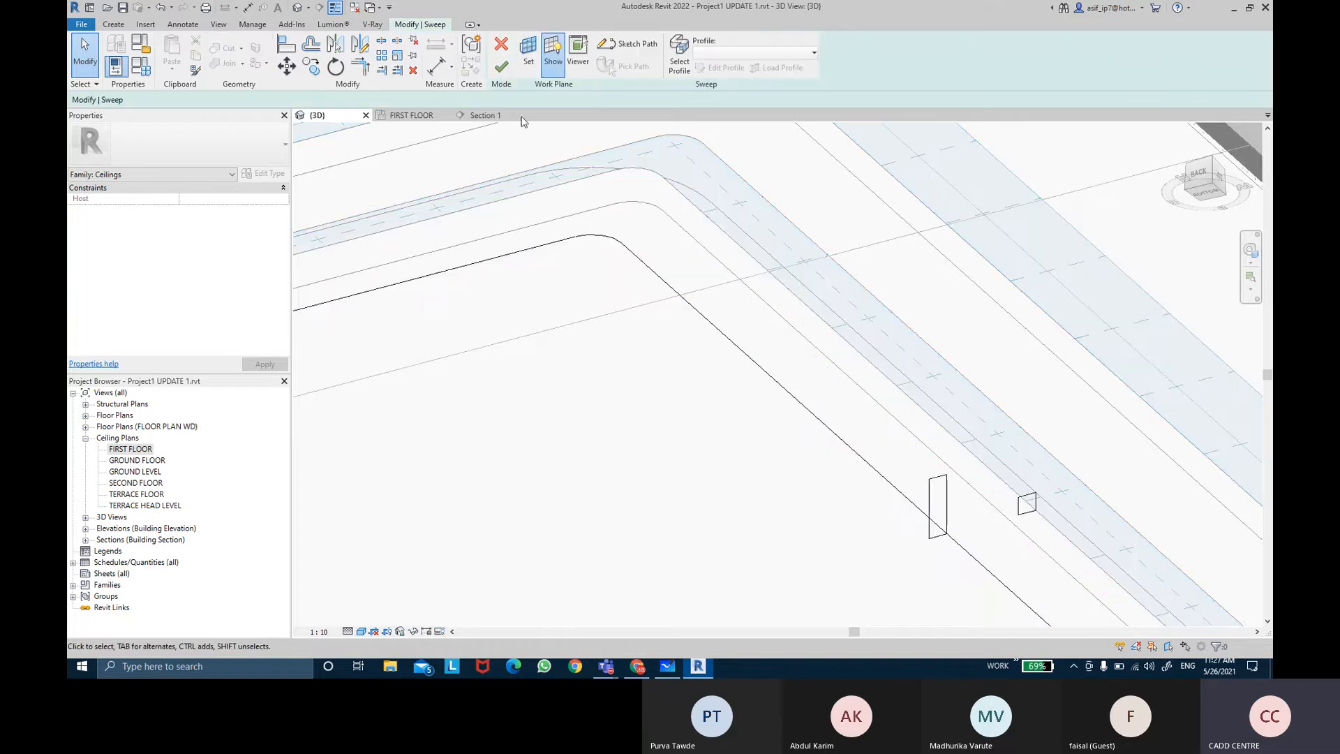
{"action": "double_click", "coordinate": [136, 451]}
{"action": "double_click", "coordinate": [606, 253]}
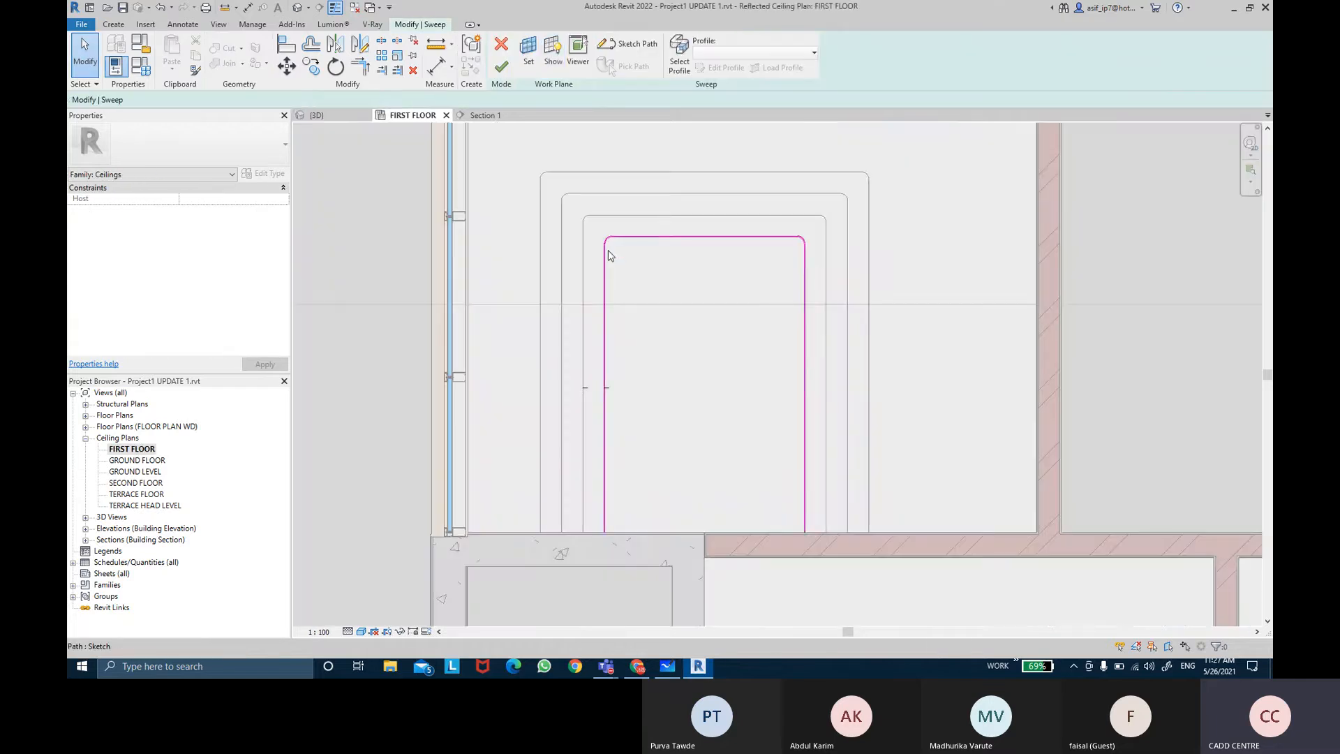
{"action": "scroll", "coordinate": [606, 251], "scroll_direction": "up", "scroll_amount": 2}
{"action": "scroll", "coordinate": [606, 247], "scroll_direction": "up", "scroll_amount": 2}
Step: Set the upper-left fillet arc's radius to 30 mm
{"action": "left_click", "coordinate": [607, 221]}
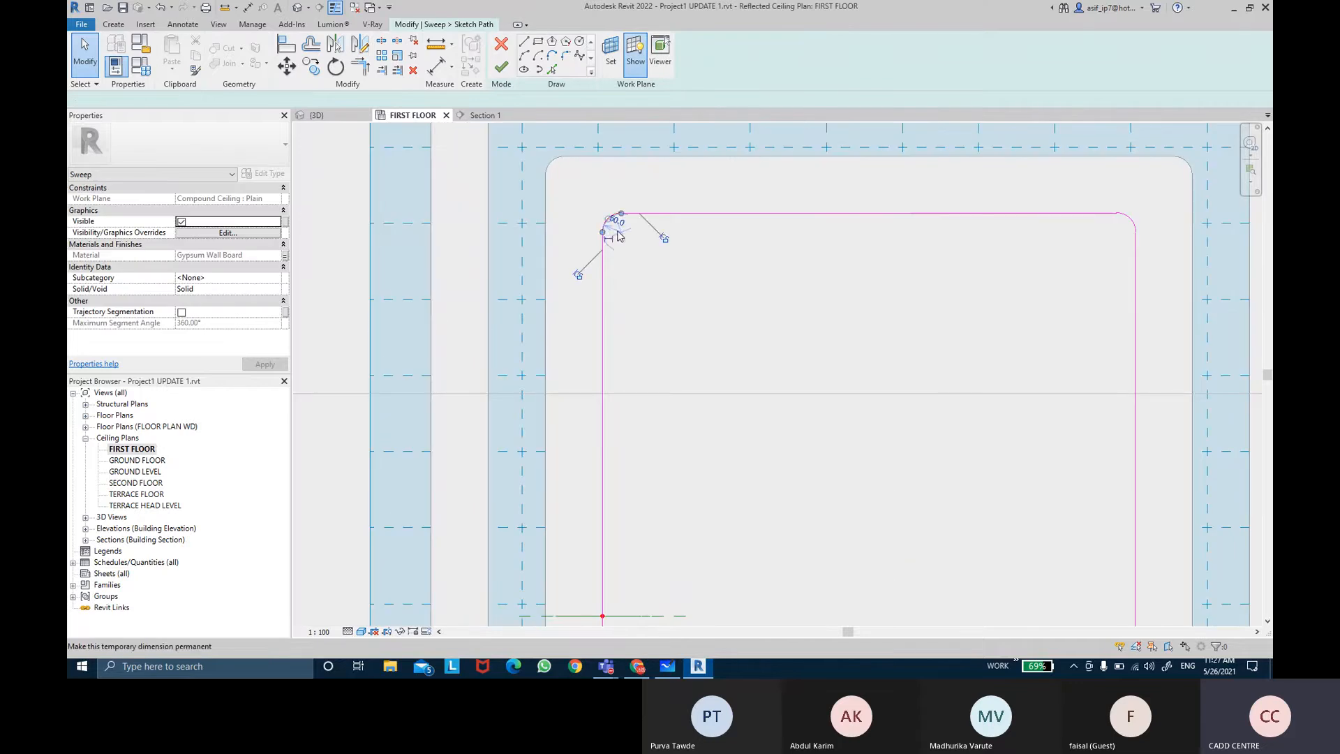
{"action": "left_click_drag", "start_coordinate": [622, 232], "coordinate": [661, 249]}
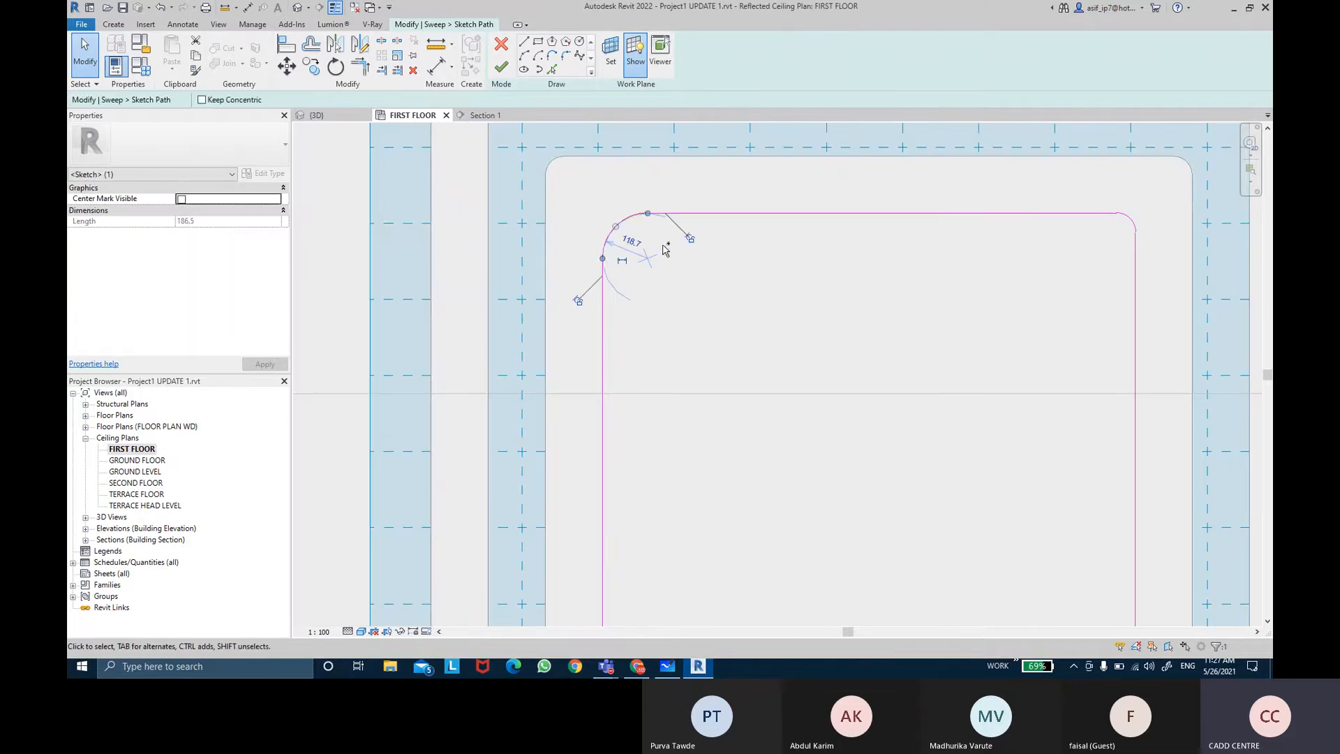
{"action": "key", "text": "ctrl+z"}
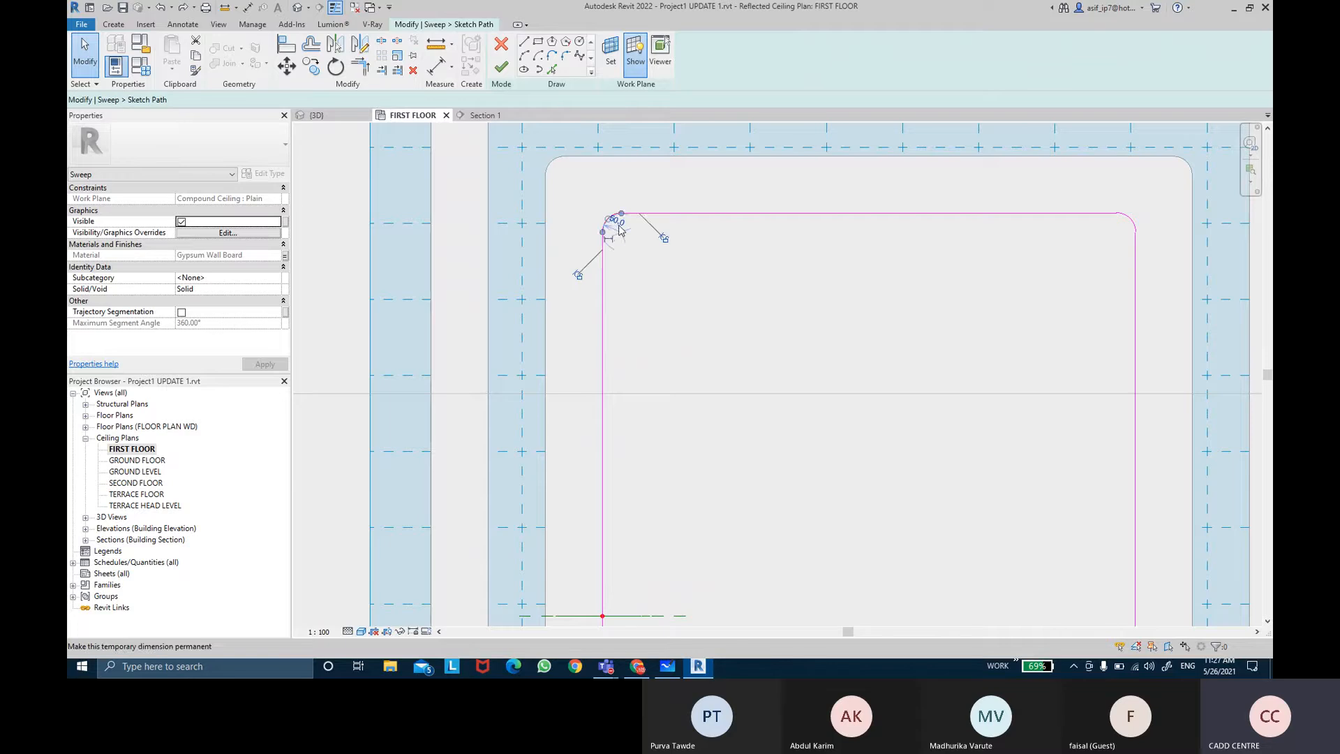
{"action": "left_click", "coordinate": [618, 228]}
{"action": "scroll", "coordinate": [617, 230], "scroll_direction": "up", "scroll_amount": 3}
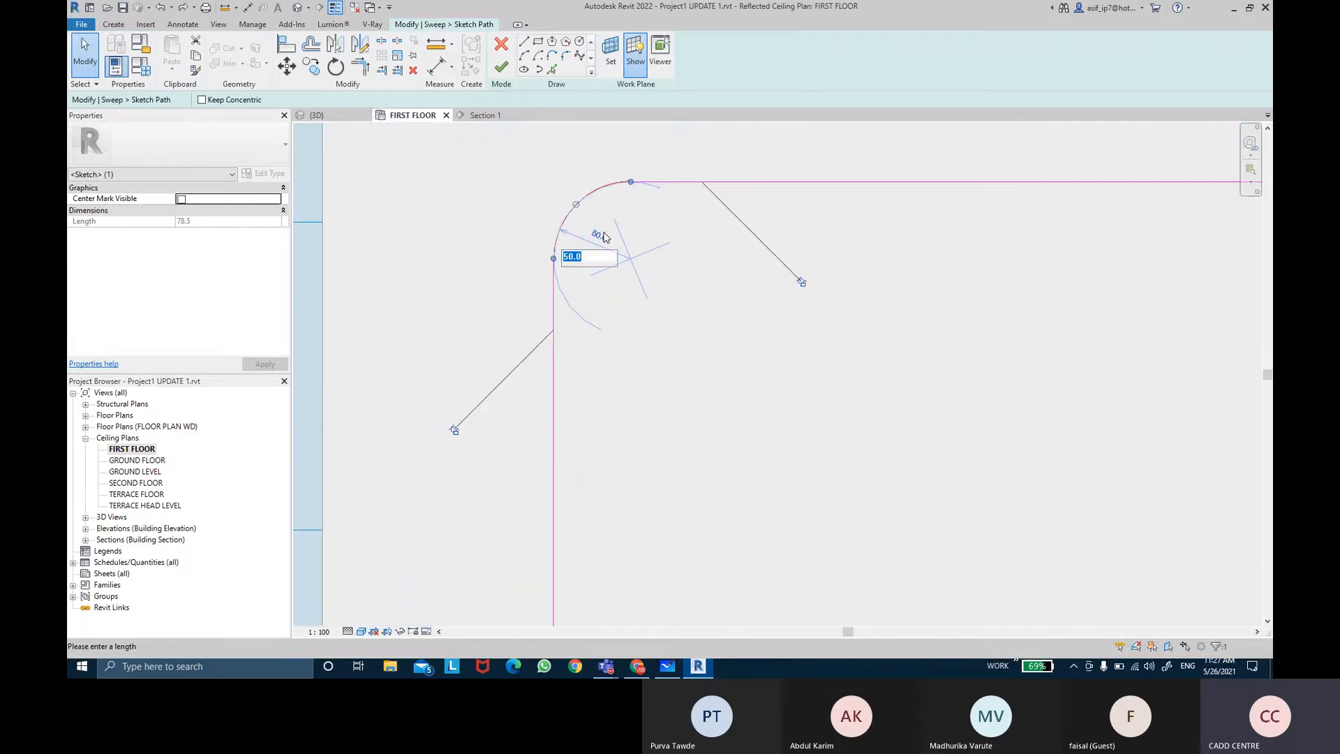
{"action": "type", "text": "30"}
{"action": "key", "text": "Return"}
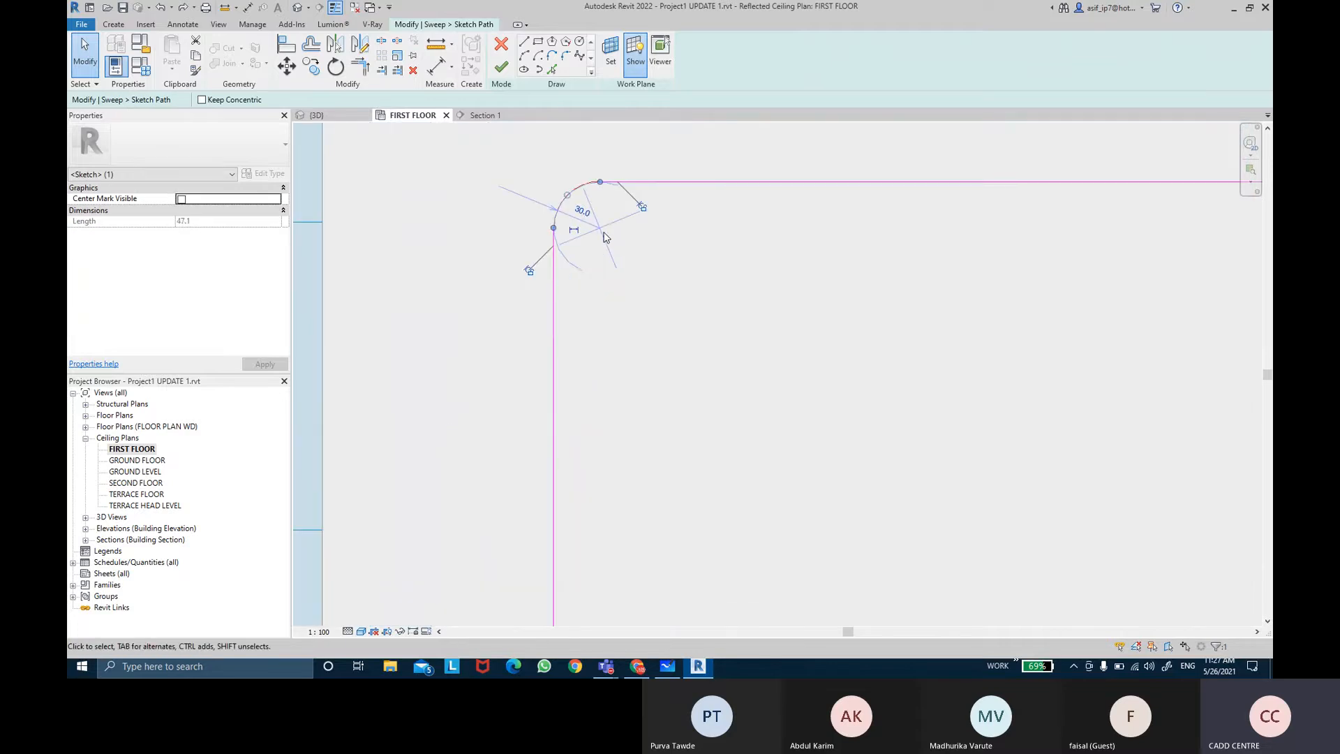
Step: Set the upper-right fillet arc's radius on the sweep path to 30 mm
{"action": "scroll", "coordinate": [655, 270], "scroll_direction": "down", "scroll_amount": 4}
{"action": "middle_click_drag", "start_coordinate": [794, 288], "coordinate": [753, 291]}
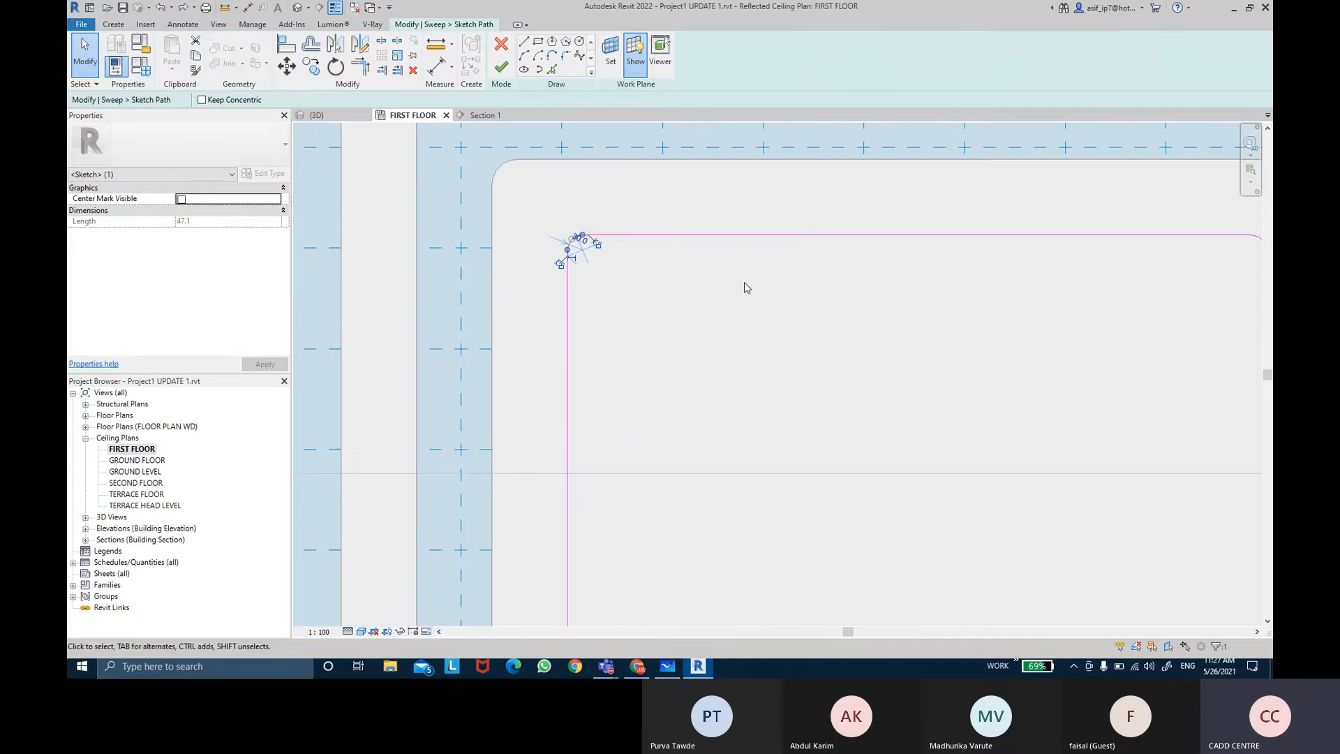
{"action": "left_click", "coordinate": [746, 283]}
{"action": "middle_click_drag", "start_coordinate": [861, 287], "coordinate": [736, 287]}
{"action": "scroll", "coordinate": [864, 314], "scroll_direction": "down", "scroll_amount": 1}
{"action": "middle_click_drag", "start_coordinate": [864, 314], "coordinate": [831, 307]}
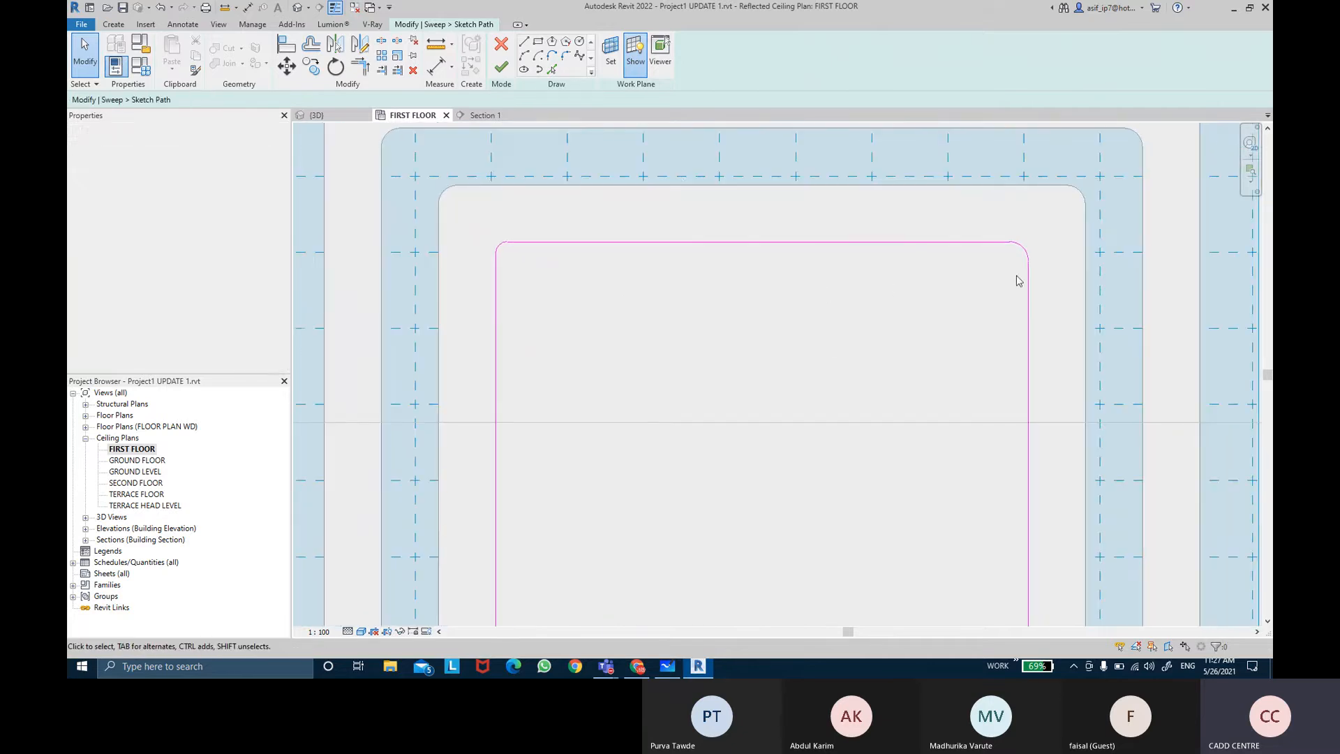
{"action": "left_click", "coordinate": [1023, 257]}
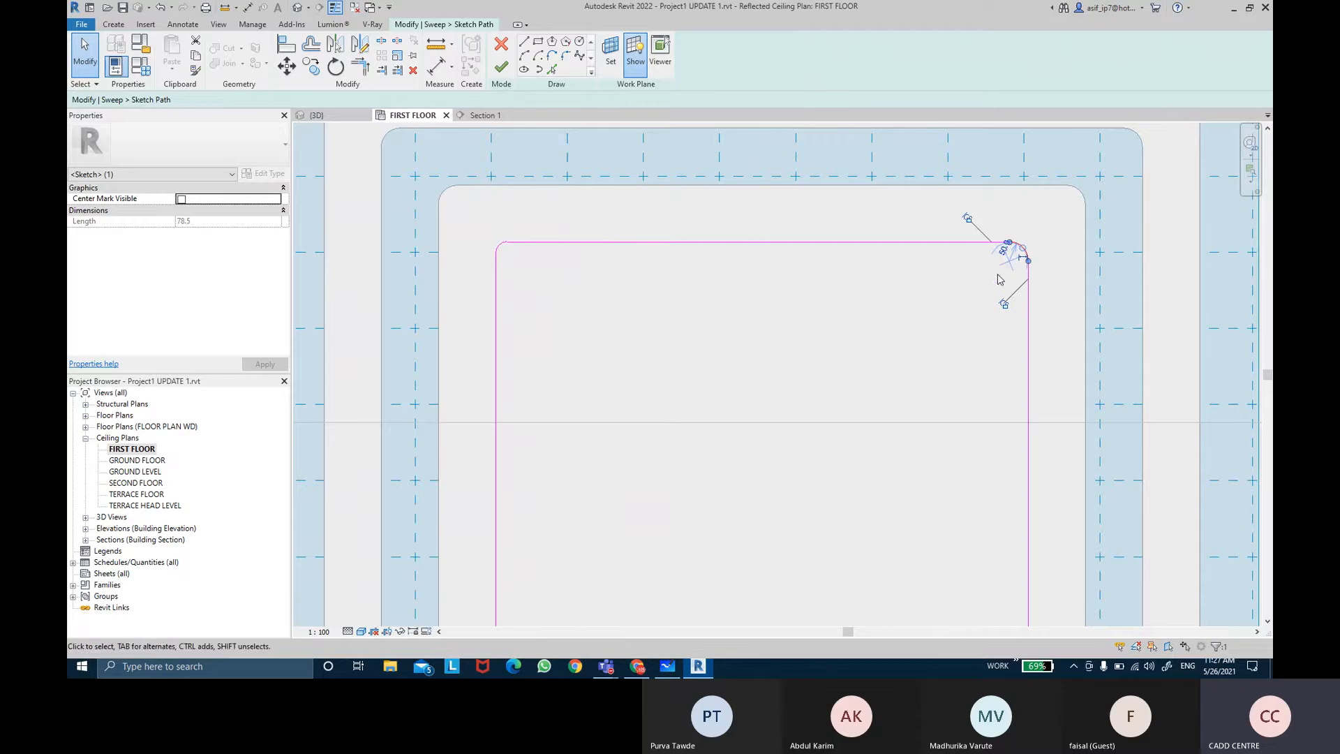
{"action": "scroll", "coordinate": [1008, 255], "scroll_direction": "up", "scroll_amount": 2}
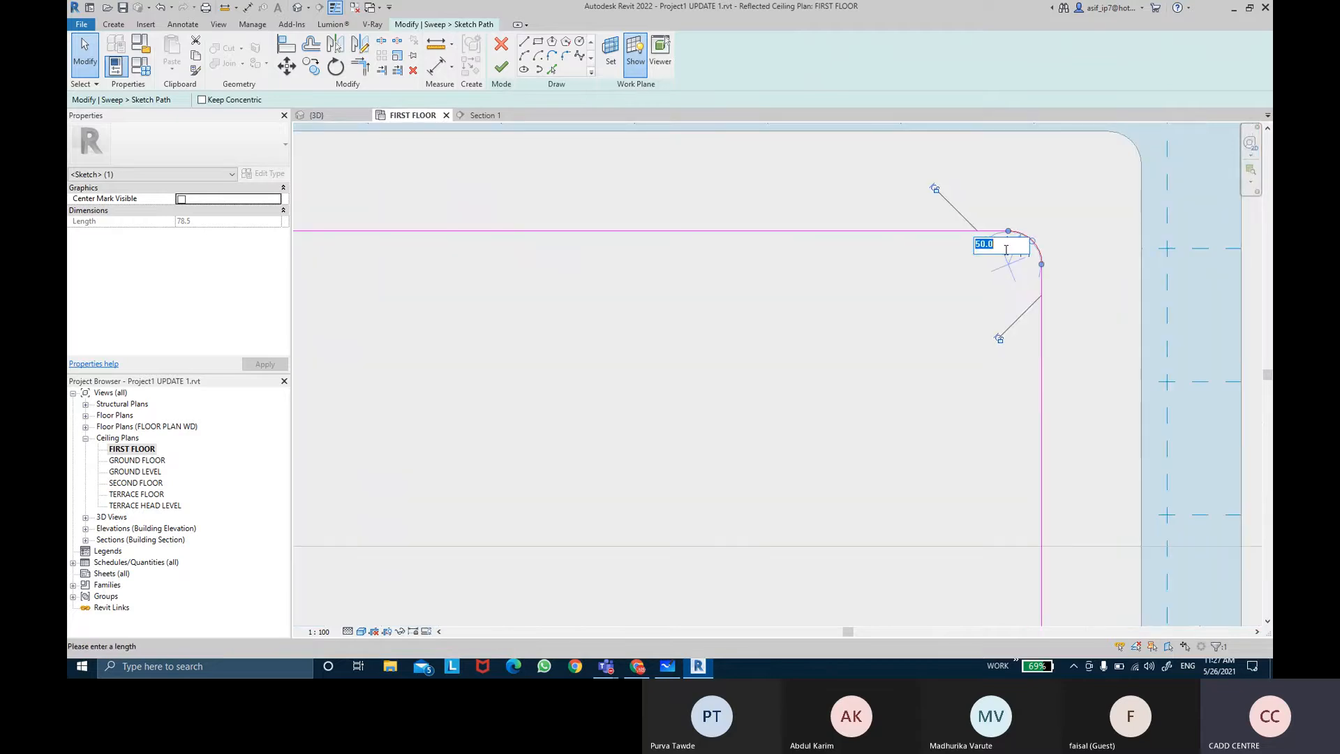
{"action": "key", "text": "Return"}
{"action": "left_click", "coordinate": [971, 272]}
{"action": "scroll", "coordinate": [971, 272], "scroll_direction": "down", "scroll_amount": 3}
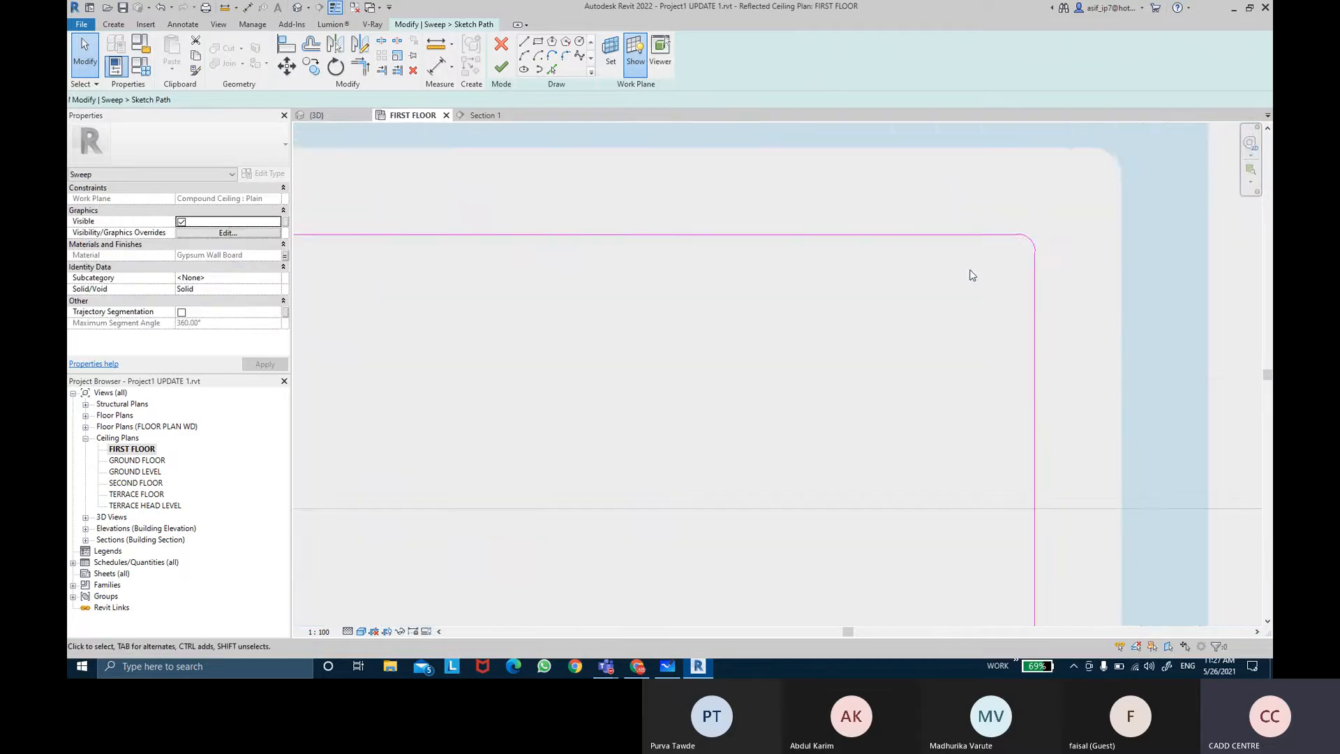
Step: Try to finish the path sketch and the sweep edit, cancelling the error
{"action": "left_click", "coordinate": [511, 70]}
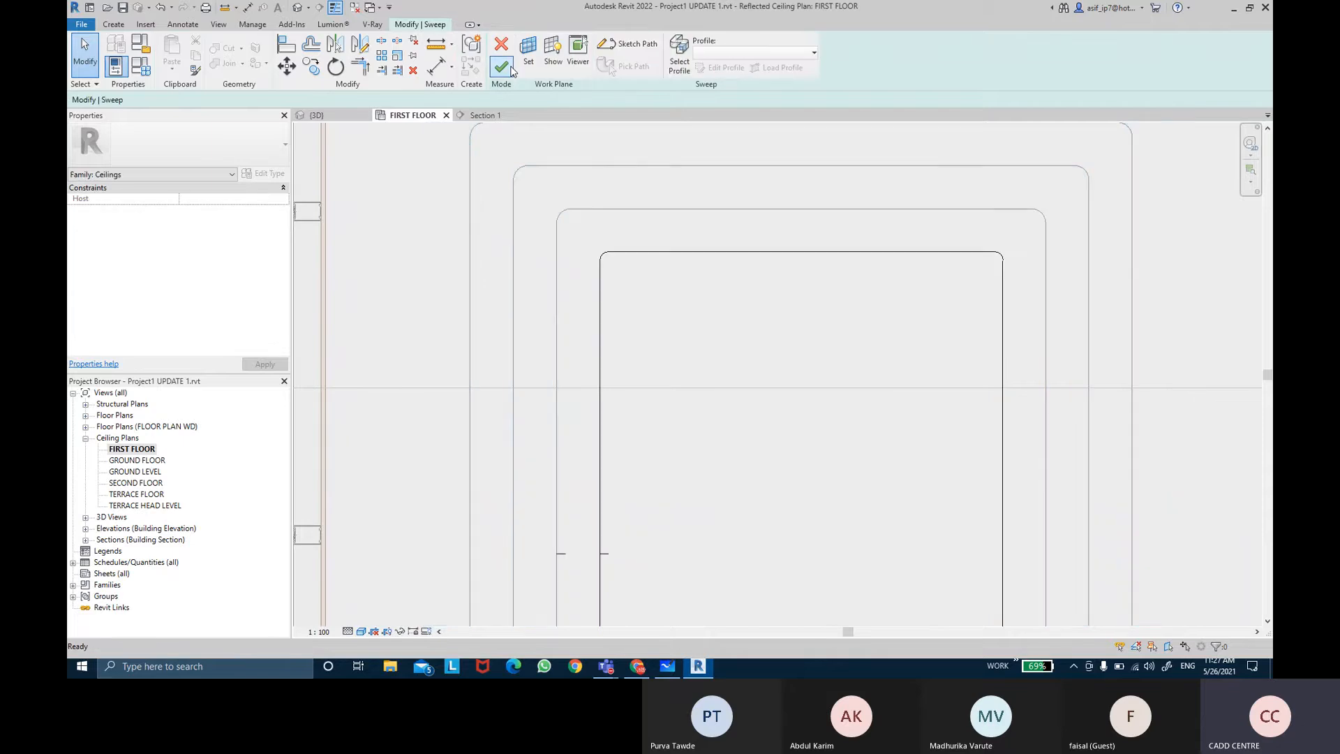
{"action": "left_click", "coordinate": [503, 74]}
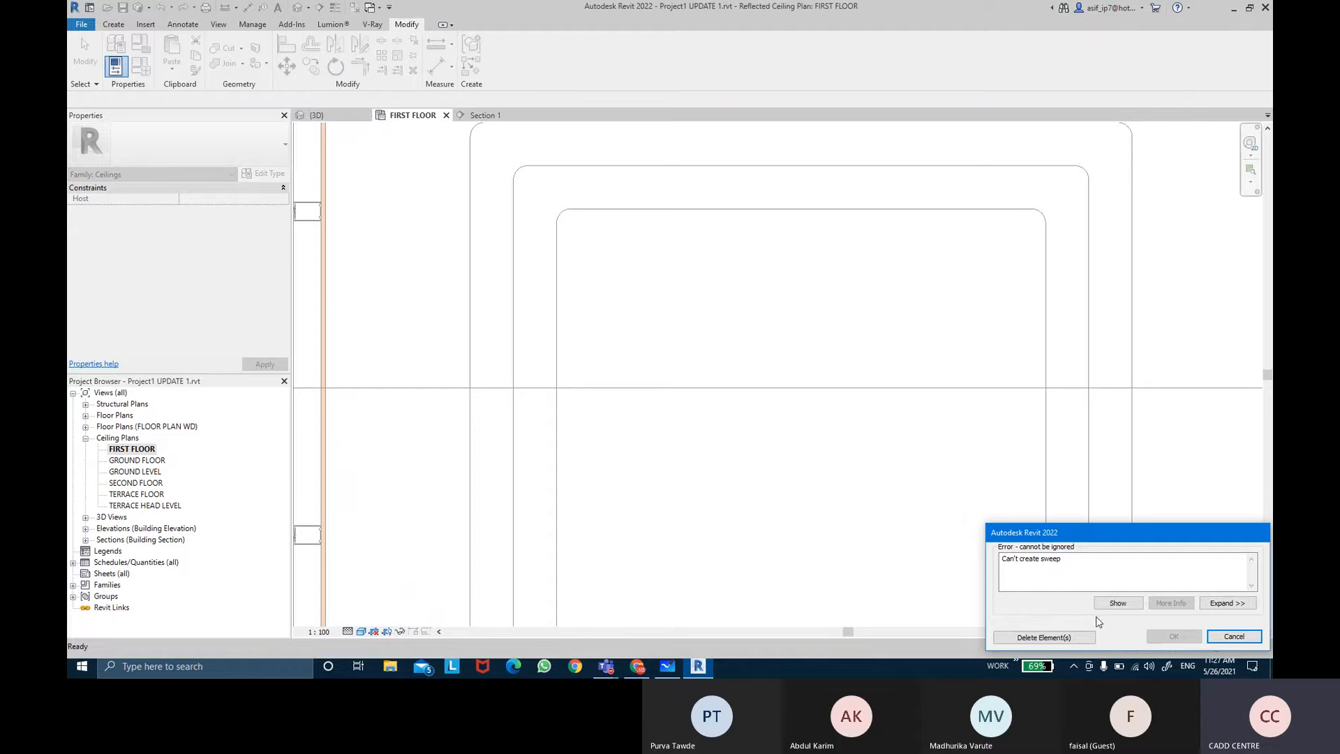
{"action": "left_click", "coordinate": [1233, 636]}
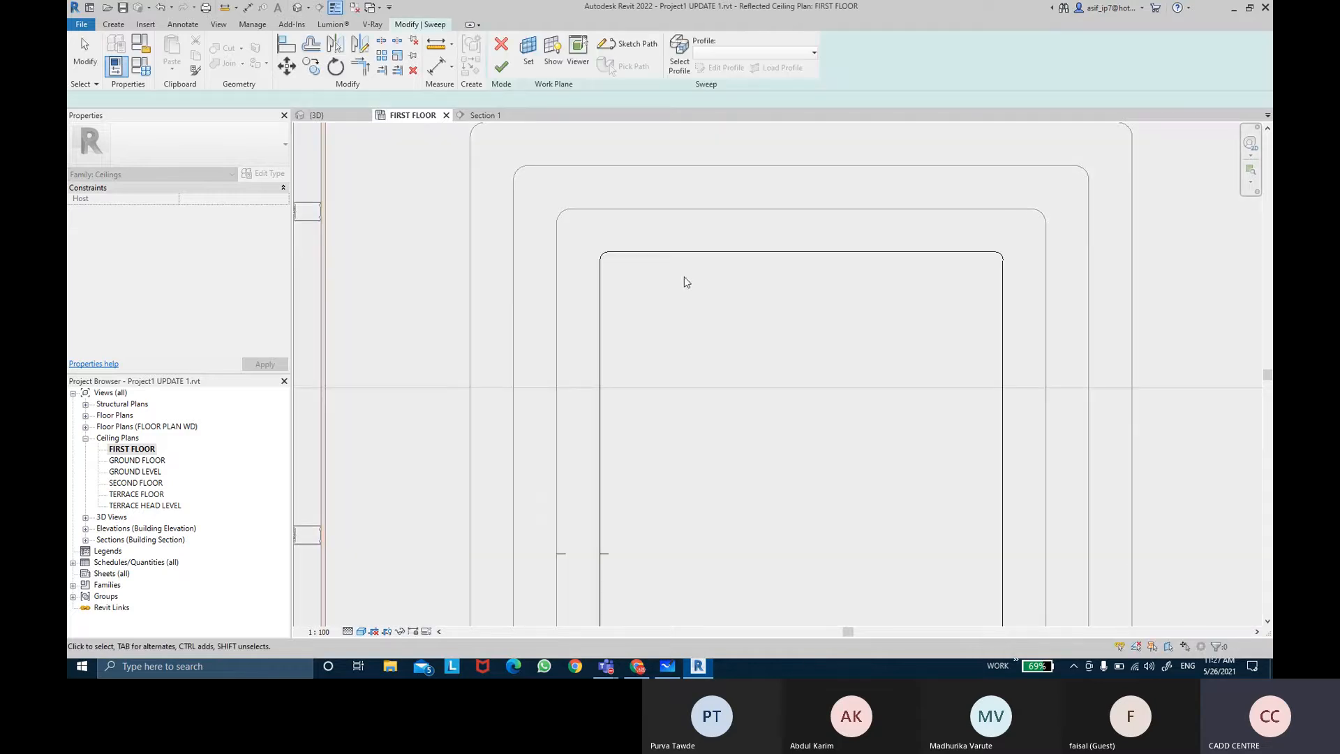
Step: Reopen the sweep's path and re-enter the upper-left fillet arc's radius as 30 mm
{"action": "double_click", "coordinate": [598, 300]}
{"action": "left_click", "coordinate": [603, 255]}
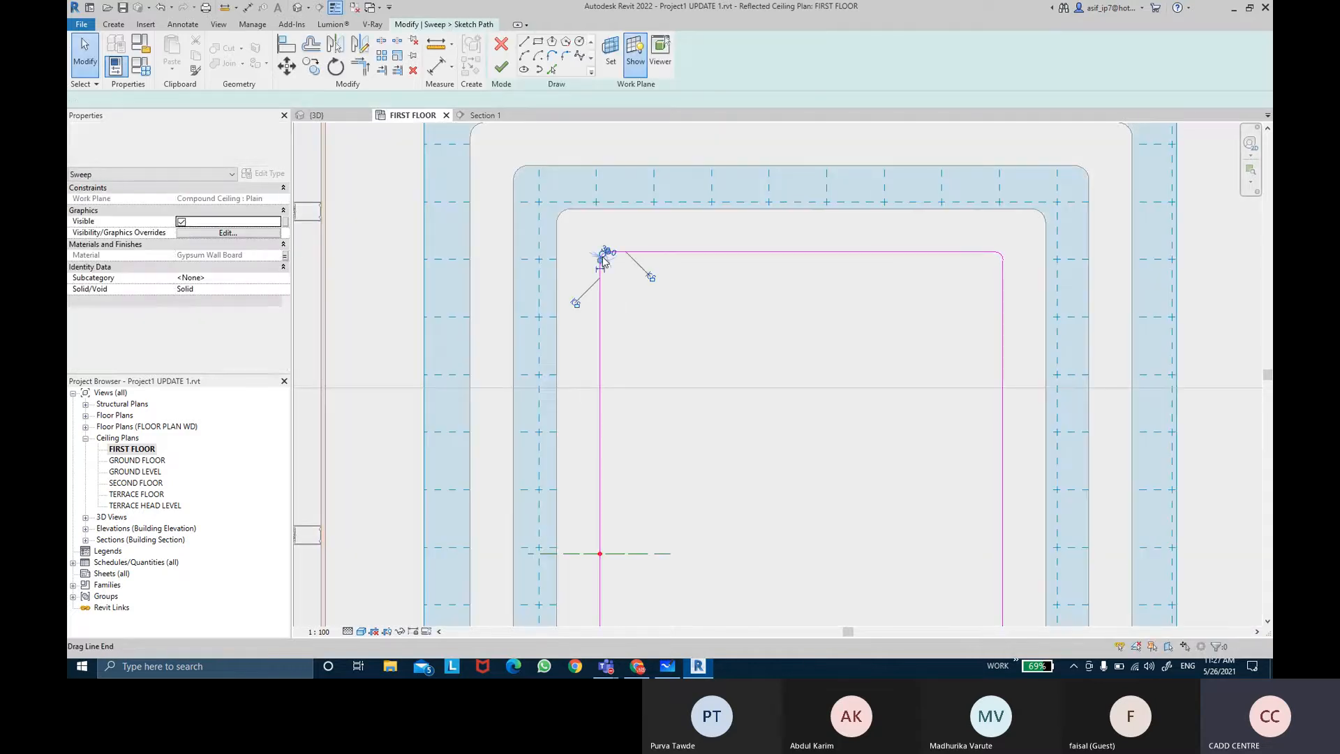
{"action": "scroll", "coordinate": [604, 257], "scroll_direction": "up", "scroll_amount": 5}
{"action": "scroll", "coordinate": [609, 261], "scroll_direction": "up", "scroll_amount": 1}
{"action": "left_click", "coordinate": [609, 261]}
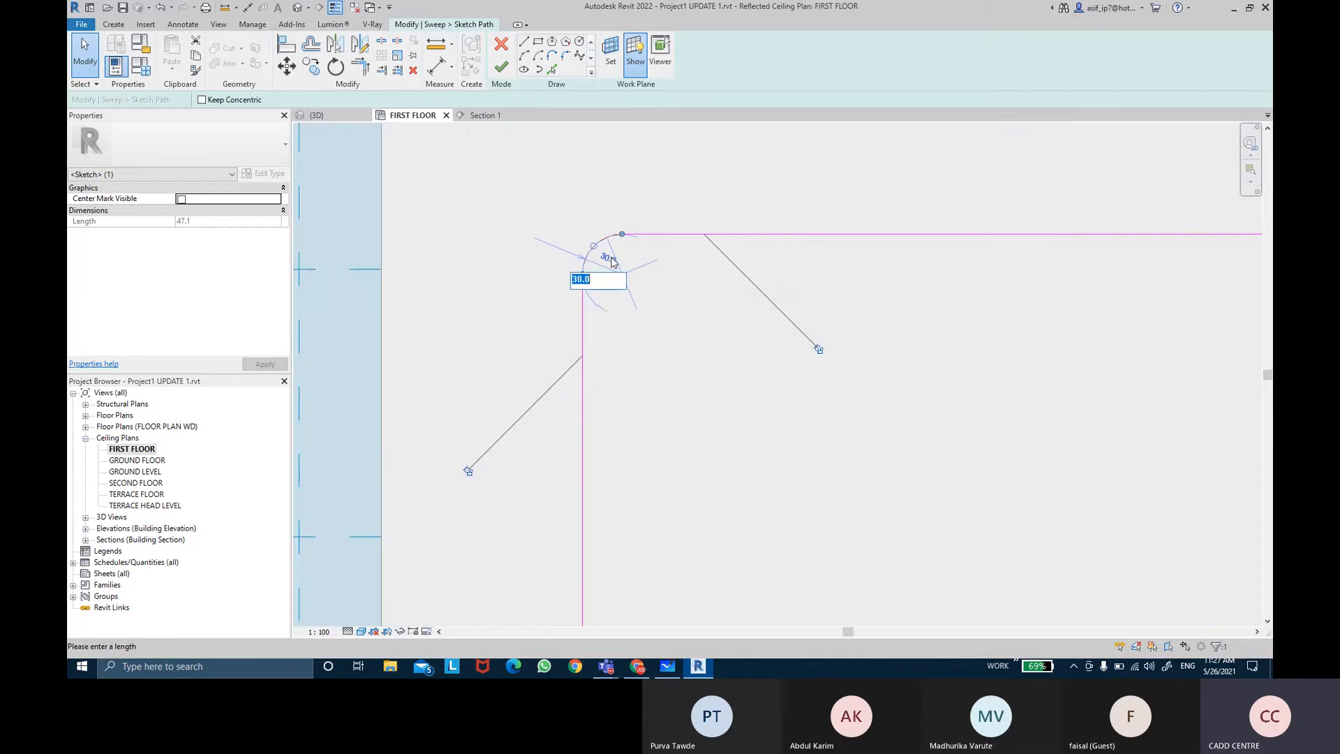
{"action": "key", "text": "Return"}
{"action": "key", "text": "Escape"}
Step: Re-enter the upper-right fillet arc's radius as 30 mm
{"action": "scroll", "coordinate": [655, 270], "scroll_direction": "down", "scroll_amount": 2}
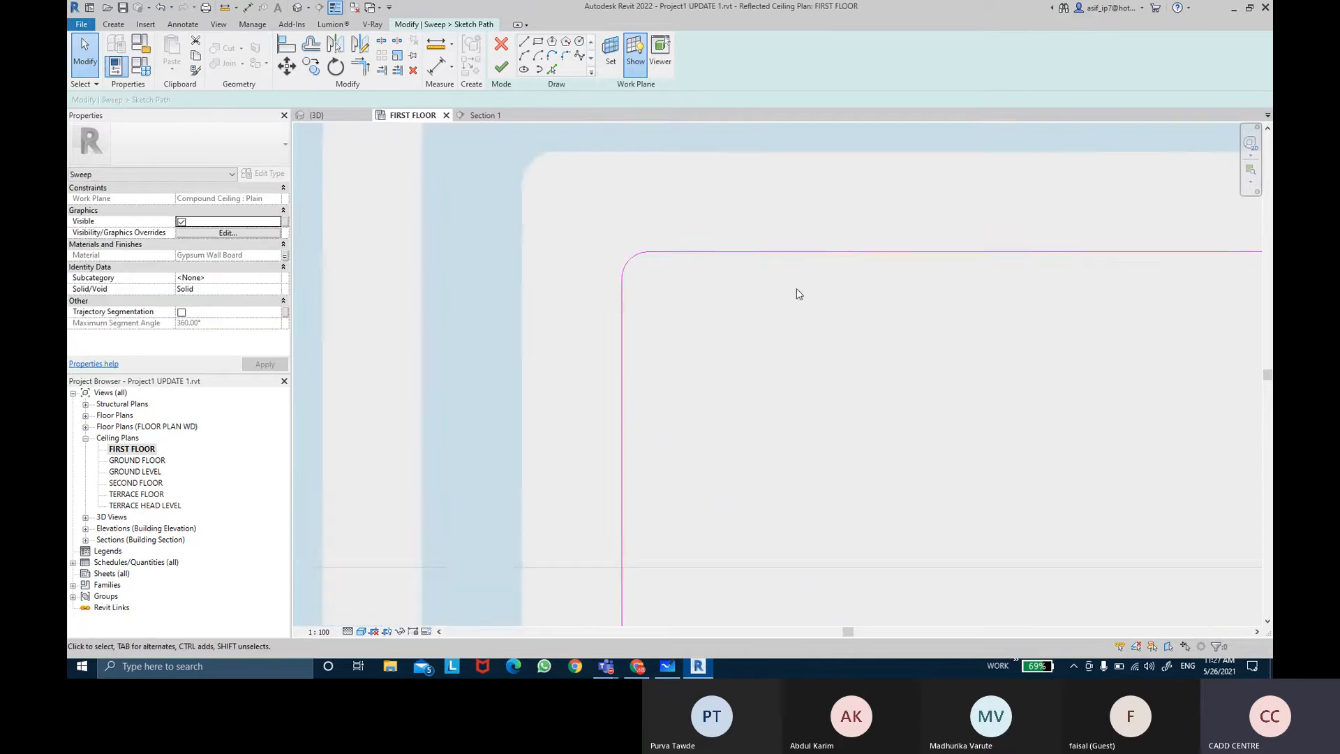
{"action": "middle_click_drag", "start_coordinate": [796, 291], "coordinate": [630, 303]}
{"action": "scroll", "coordinate": [940, 347], "scroll_direction": "down", "scroll_amount": 3}
{"action": "left_click", "coordinate": [1011, 275]}
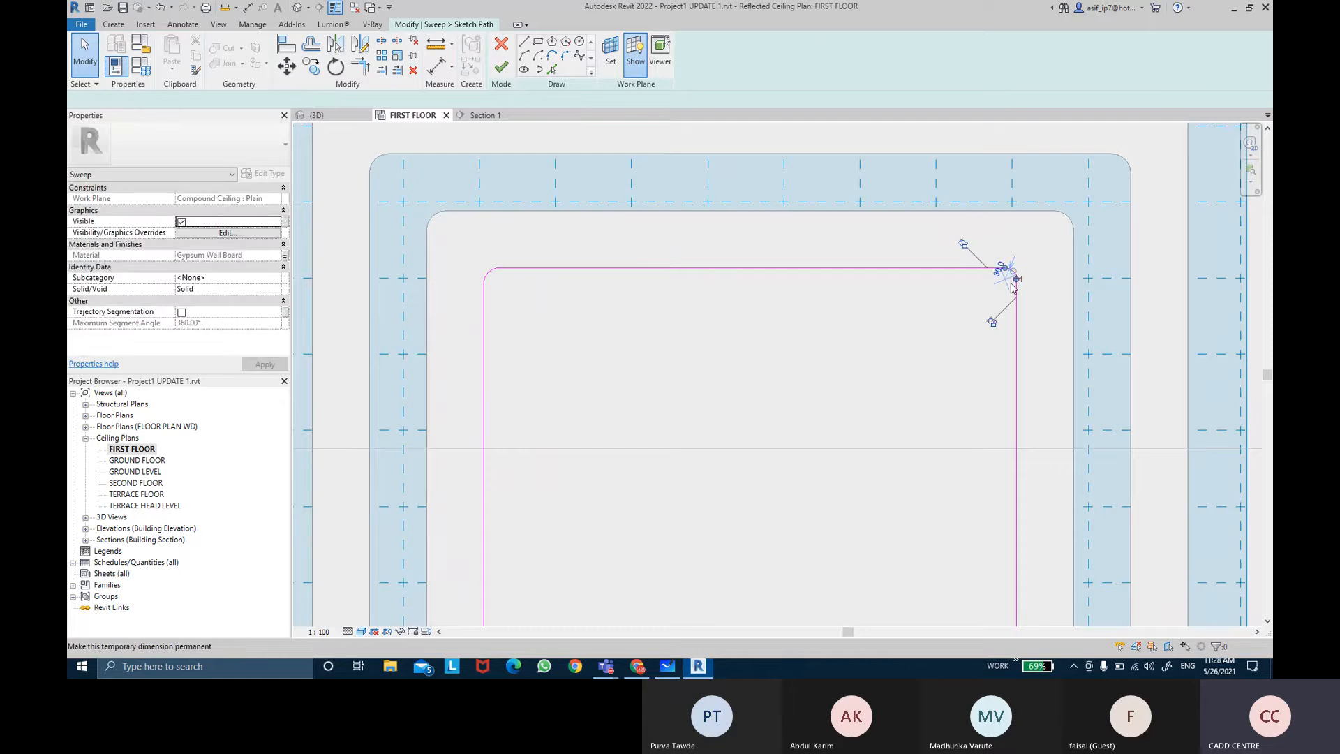
{"action": "scroll", "coordinate": [1005, 273], "scroll_direction": "up", "scroll_amount": 4}
{"action": "scroll", "coordinate": [1000, 267], "scroll_direction": "up", "scroll_amount": 1}
{"action": "left_click", "coordinate": [990, 249]}
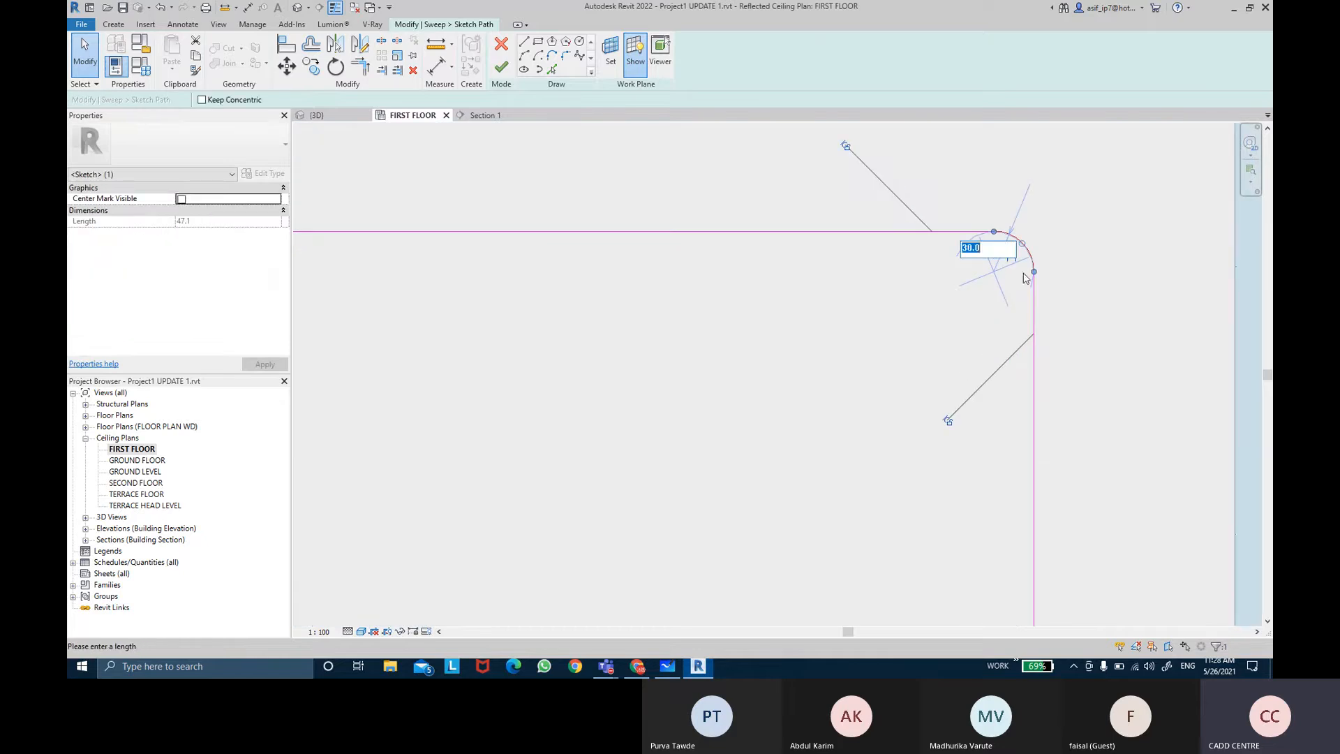
{"action": "key", "text": "Return"}
{"action": "key", "text": "Escape"}
Step: Finish the path sketch and the sweep edit
{"action": "scroll", "coordinate": [764, 321], "scroll_direction": "down", "scroll_amount": 3}
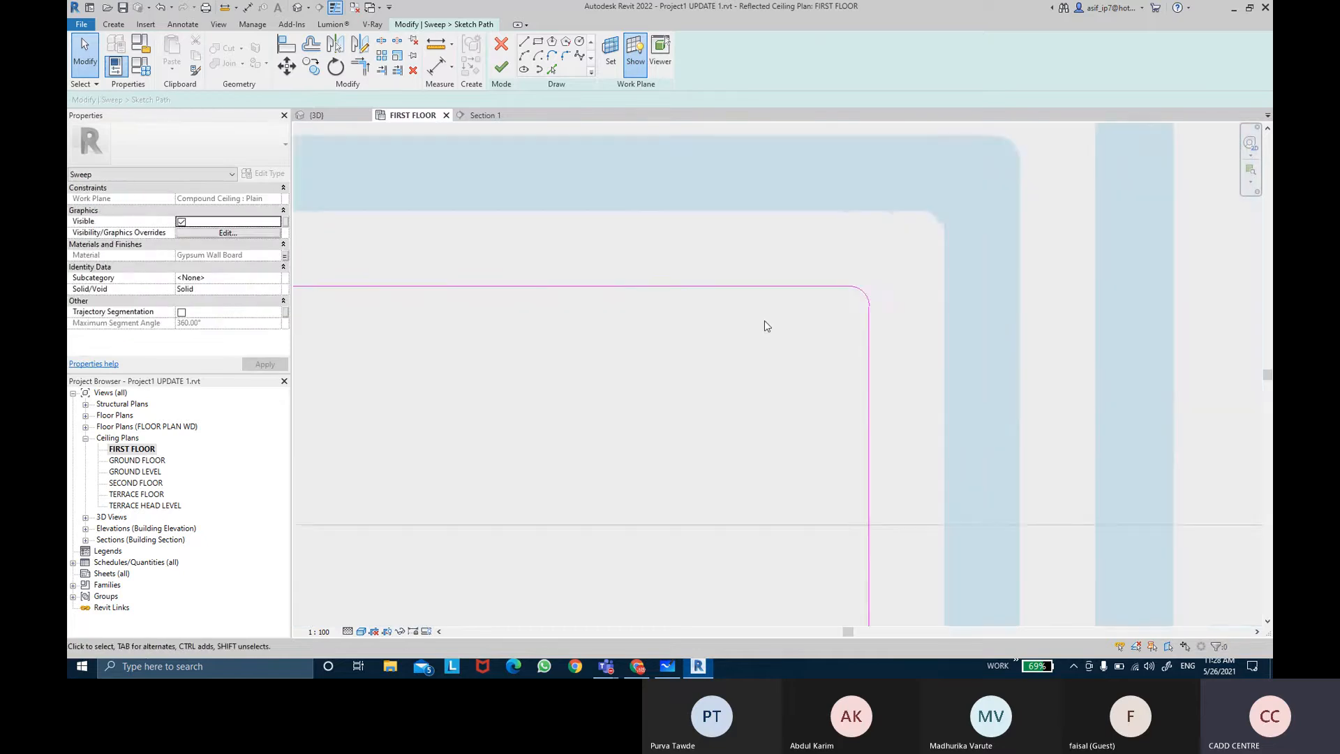
{"action": "middle_click_drag", "start_coordinate": [765, 320], "coordinate": [642, 354]}
{"action": "left_click", "coordinate": [501, 67]}
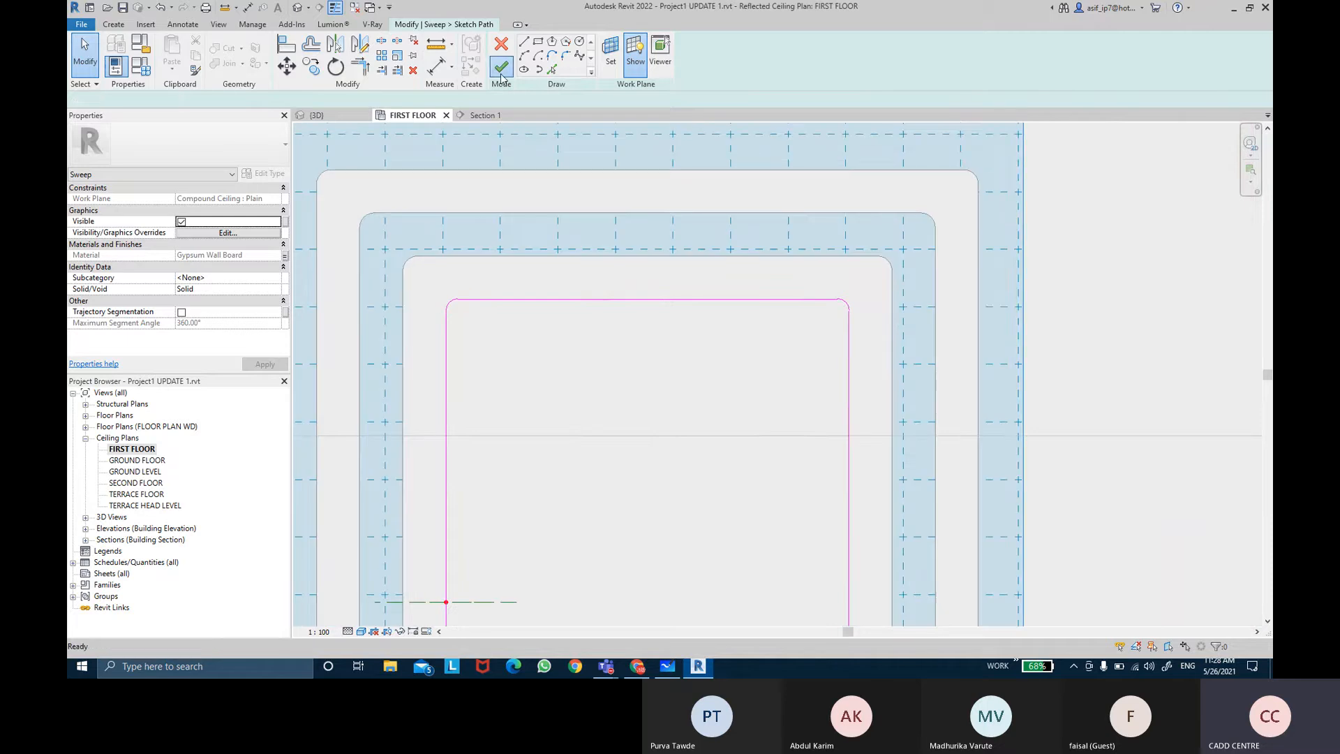
{"action": "left_click", "coordinate": [501, 67]}
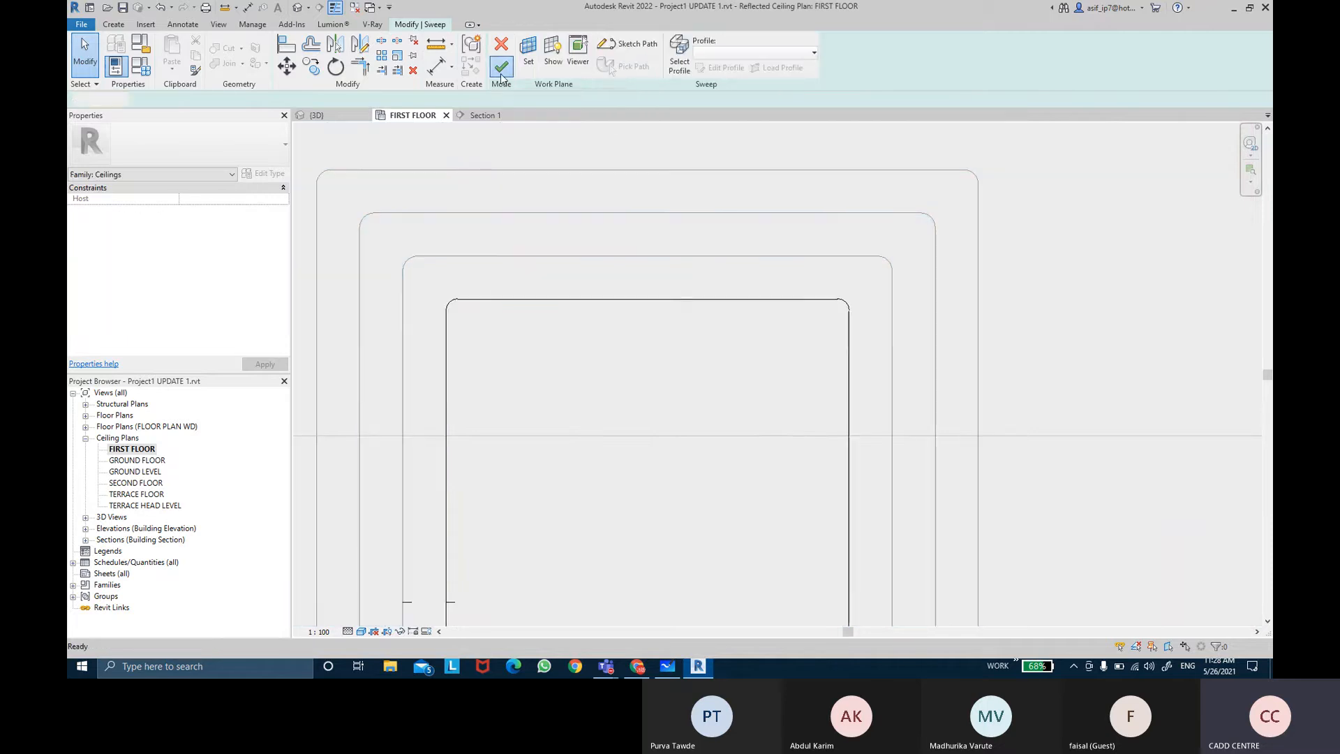
{"action": "scroll", "coordinate": [601, 430], "scroll_direction": "down", "scroll_amount": 2}
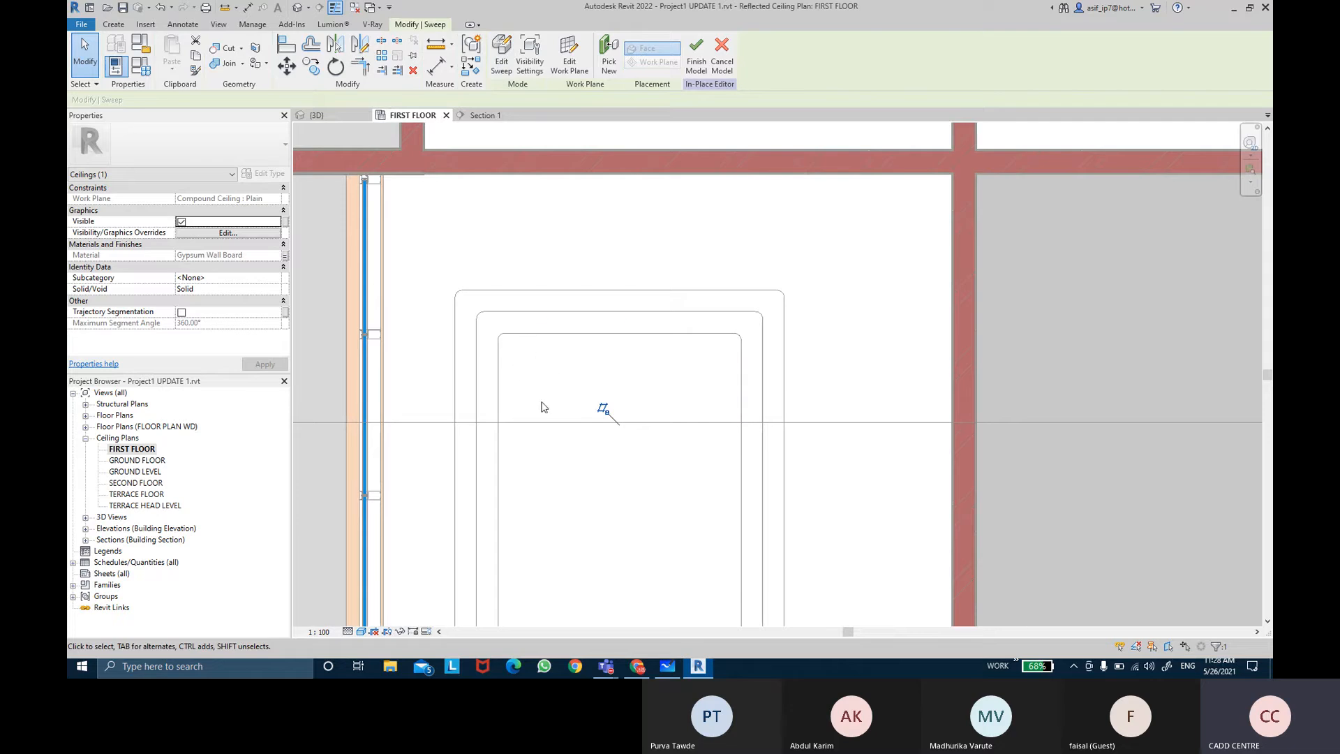
Step: Review the cove sweep in the 3D view and finish the in-place ceiling model
{"action": "left_click", "coordinate": [319, 119]}
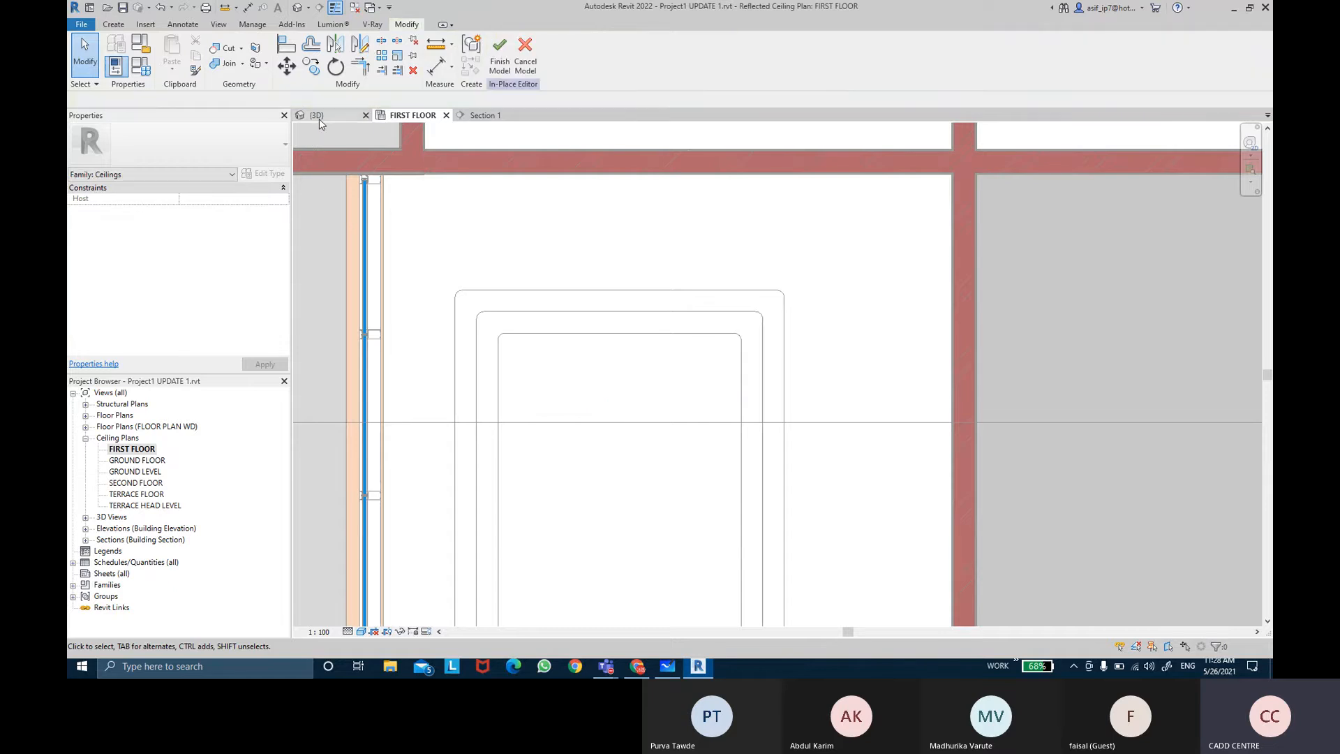
{"action": "middle_click_drag", "start_coordinate": [668, 328], "coordinate": [837, 528], "text": "shift"}
{"action": "scroll", "coordinate": [977, 526], "scroll_direction": "up", "scroll_amount": 5}
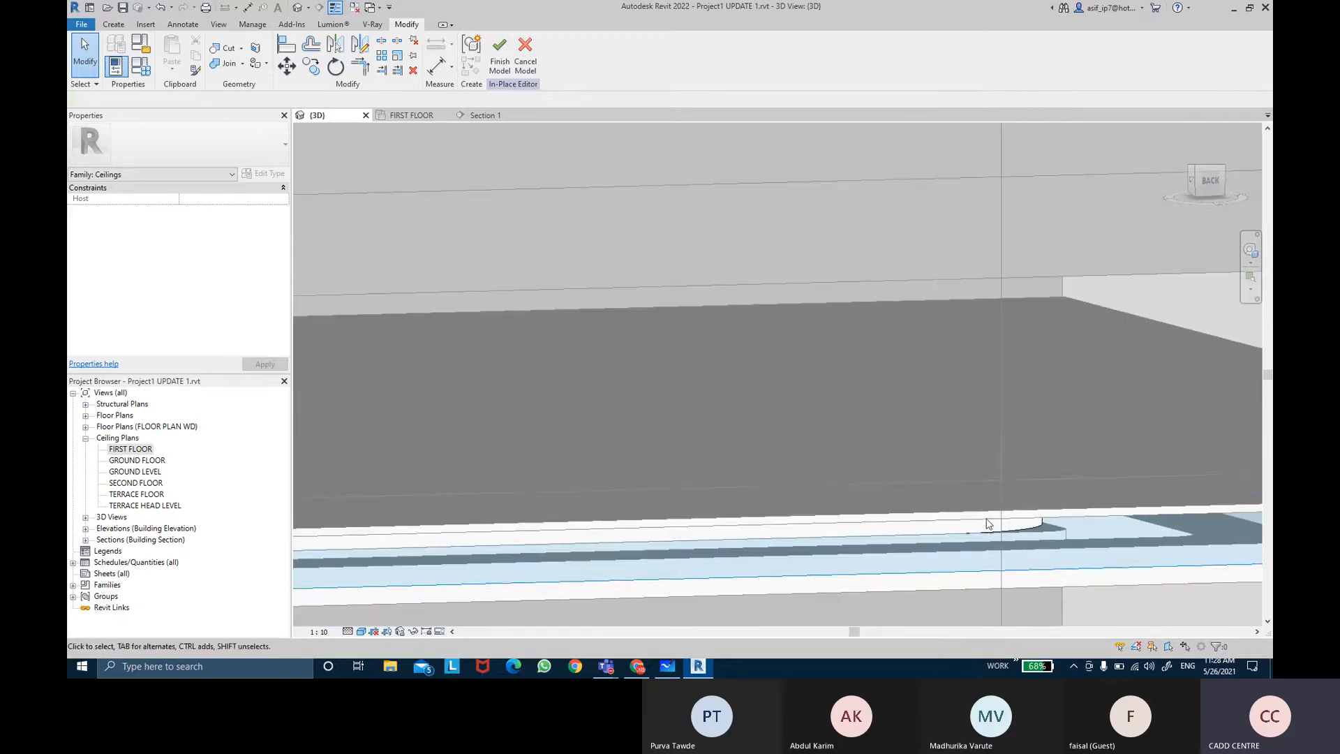
{"action": "scroll", "coordinate": [945, 419], "scroll_direction": "up", "scroll_amount": 1}
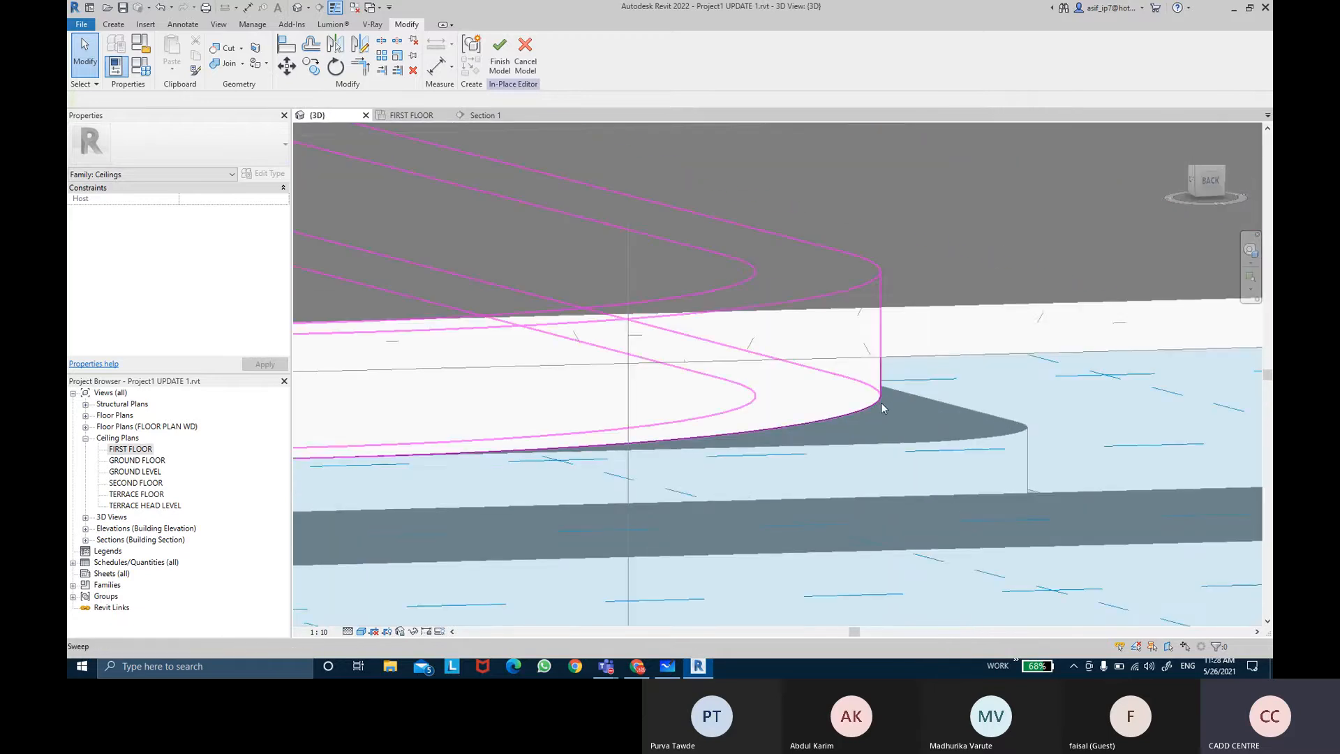
{"action": "left_click", "coordinate": [881, 402]}
{"action": "middle_click_drag", "start_coordinate": [880, 402], "coordinate": [798, 339], "text": "shift"}
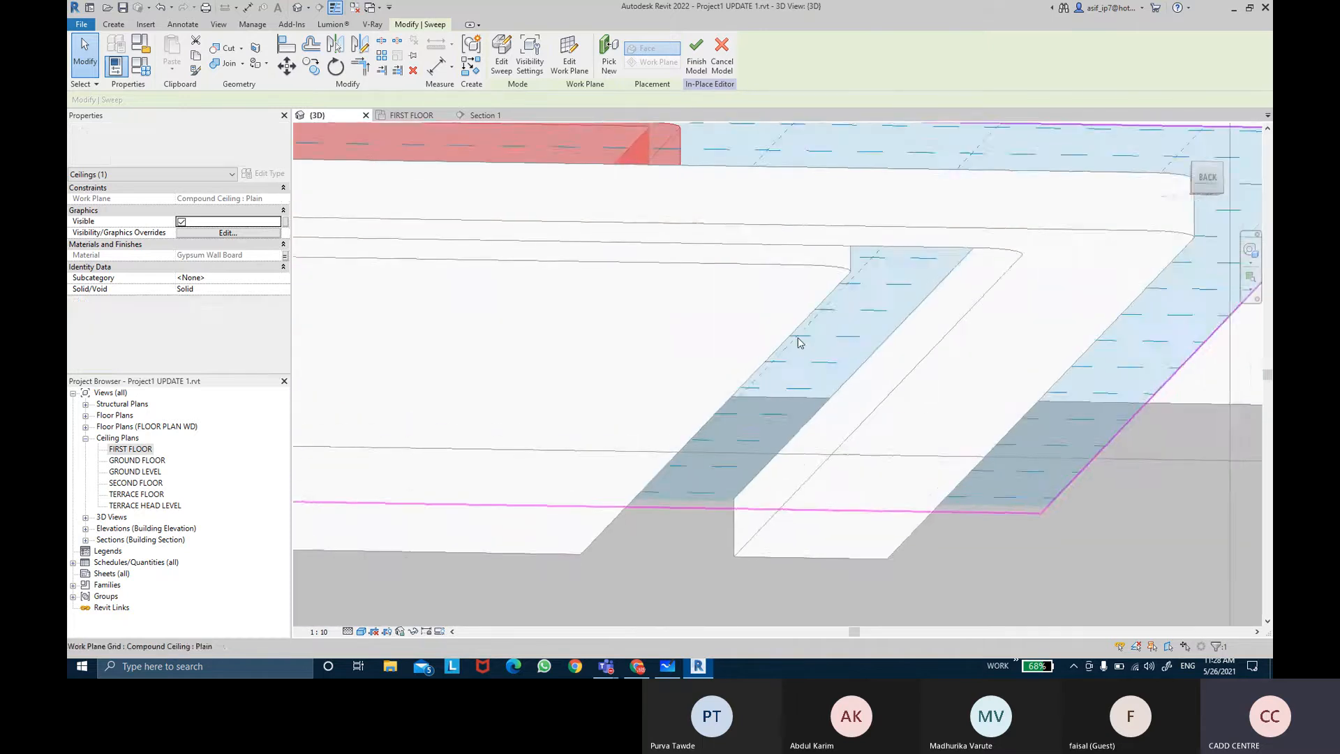
{"action": "scroll", "coordinate": [797, 339], "scroll_direction": "down", "scroll_amount": 2}
{"action": "middle_click_drag", "start_coordinate": [657, 340], "coordinate": [792, 321]}
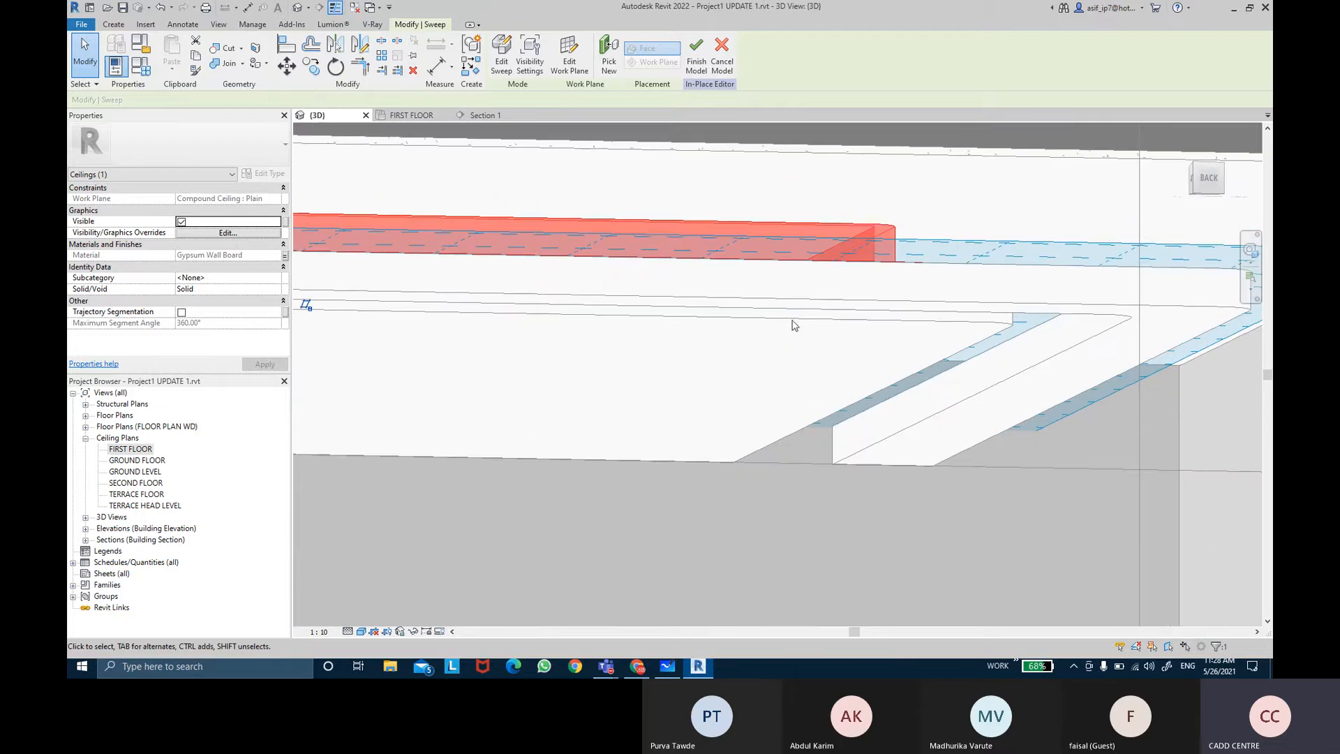
{"action": "left_click", "coordinate": [696, 66]}
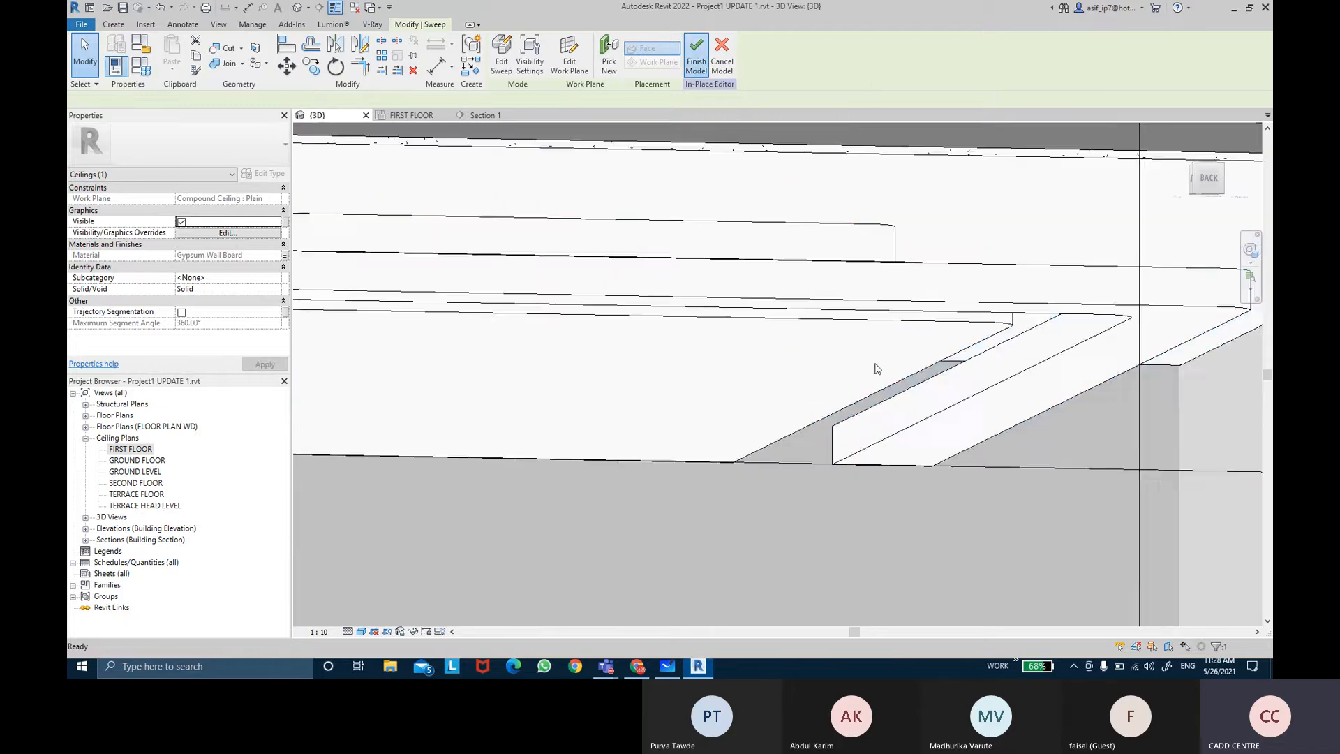
Step: Resize the 3D view's section box to frame the first floor ceiling cove area
{"action": "middle_click_drag", "start_coordinate": [846, 383], "coordinate": [932, 395], "text": "shift"}
{"action": "scroll", "coordinate": [881, 270], "scroll_direction": "down", "scroll_amount": 2}
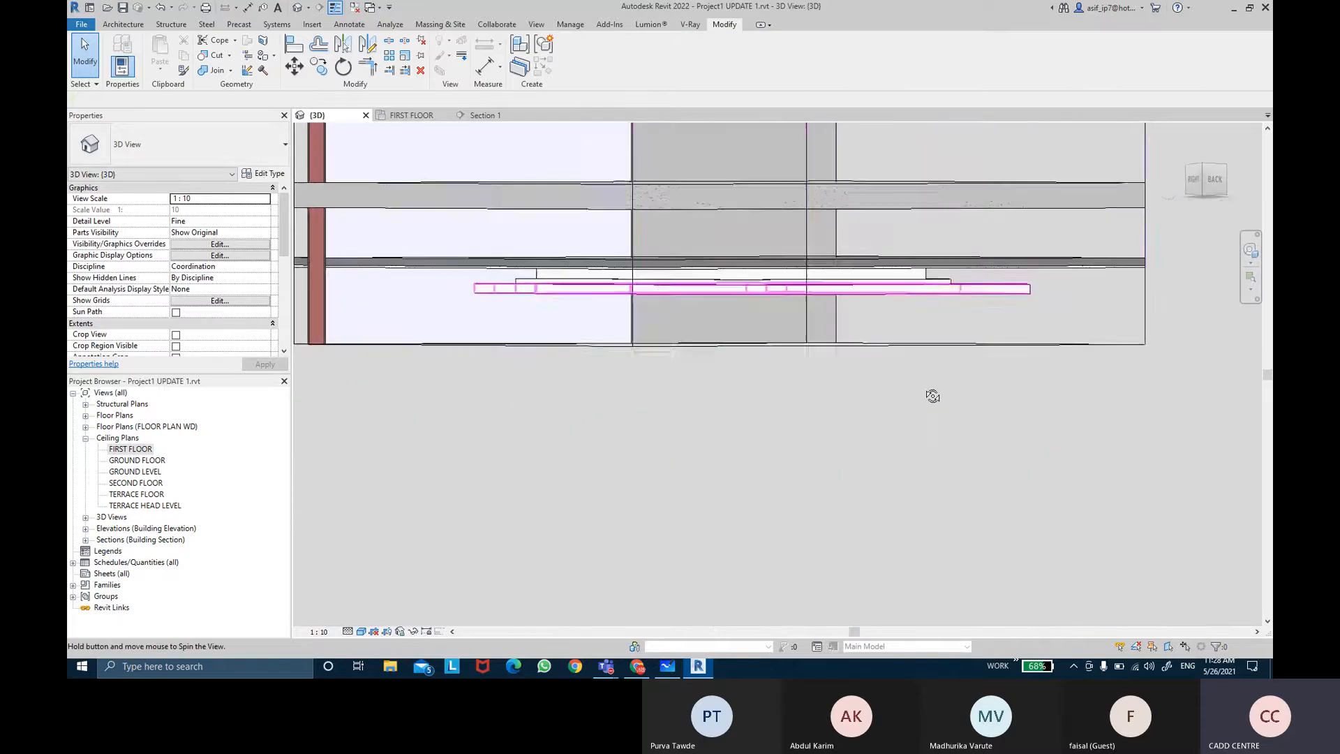
{"action": "left_click", "coordinate": [1120, 349]}
{"action": "middle_click_drag", "start_coordinate": [1120, 349], "coordinate": [705, 272], "text": "shift"}
{"action": "scroll", "coordinate": [585, 259], "scroll_direction": "up", "scroll_amount": 5}
{"action": "middle_click_drag", "start_coordinate": [577, 272], "coordinate": [619, 302], "text": "shift"}
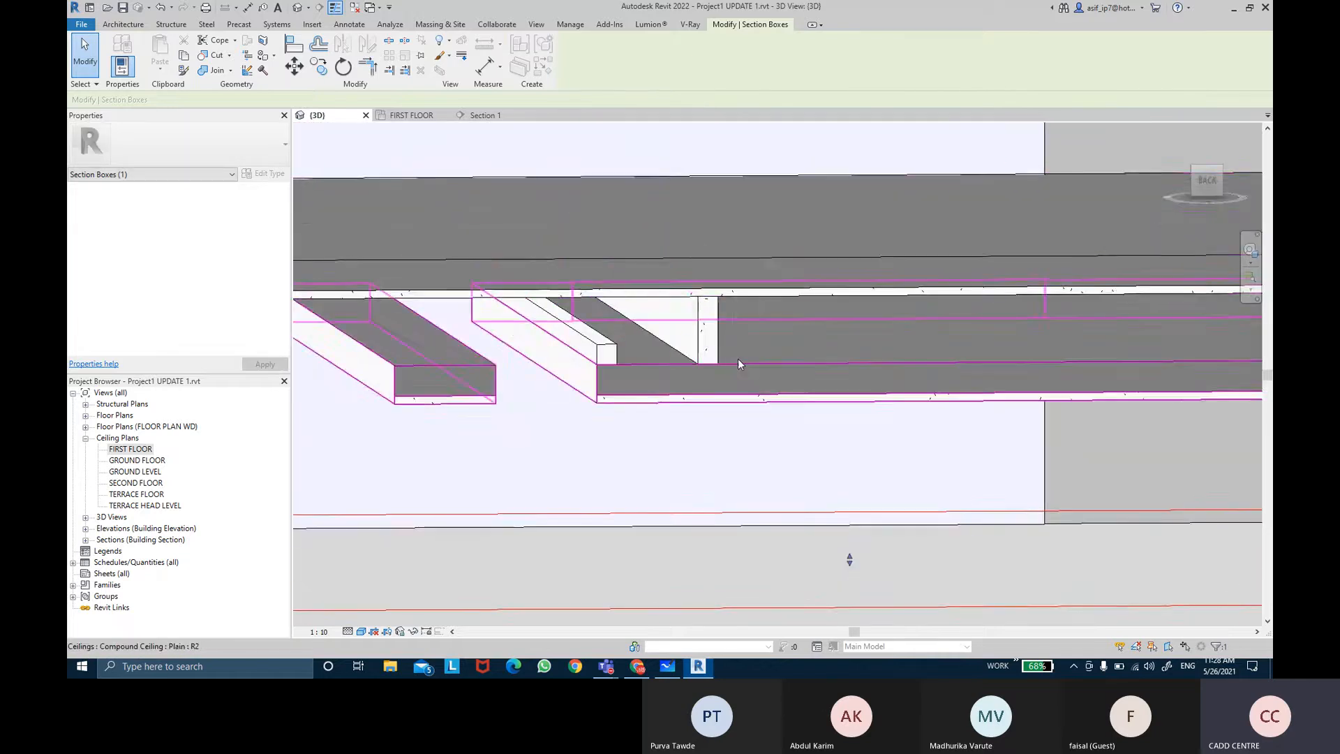
{"action": "middle_click_drag", "start_coordinate": [740, 363], "coordinate": [900, 351], "text": "shift"}
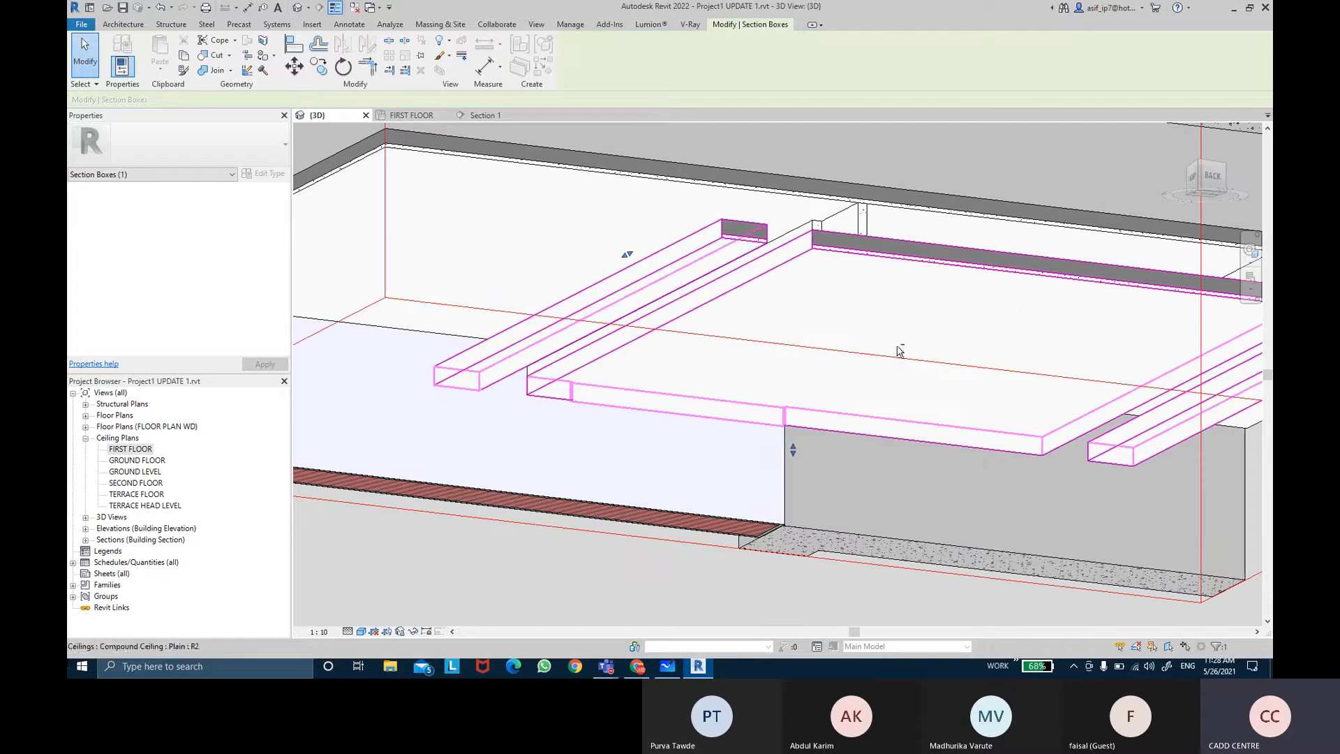
{"action": "middle_click_drag", "start_coordinate": [1028, 311], "coordinate": [967, 312]}
{"action": "scroll", "coordinate": [894, 282], "scroll_direction": "up", "scroll_amount": 1}
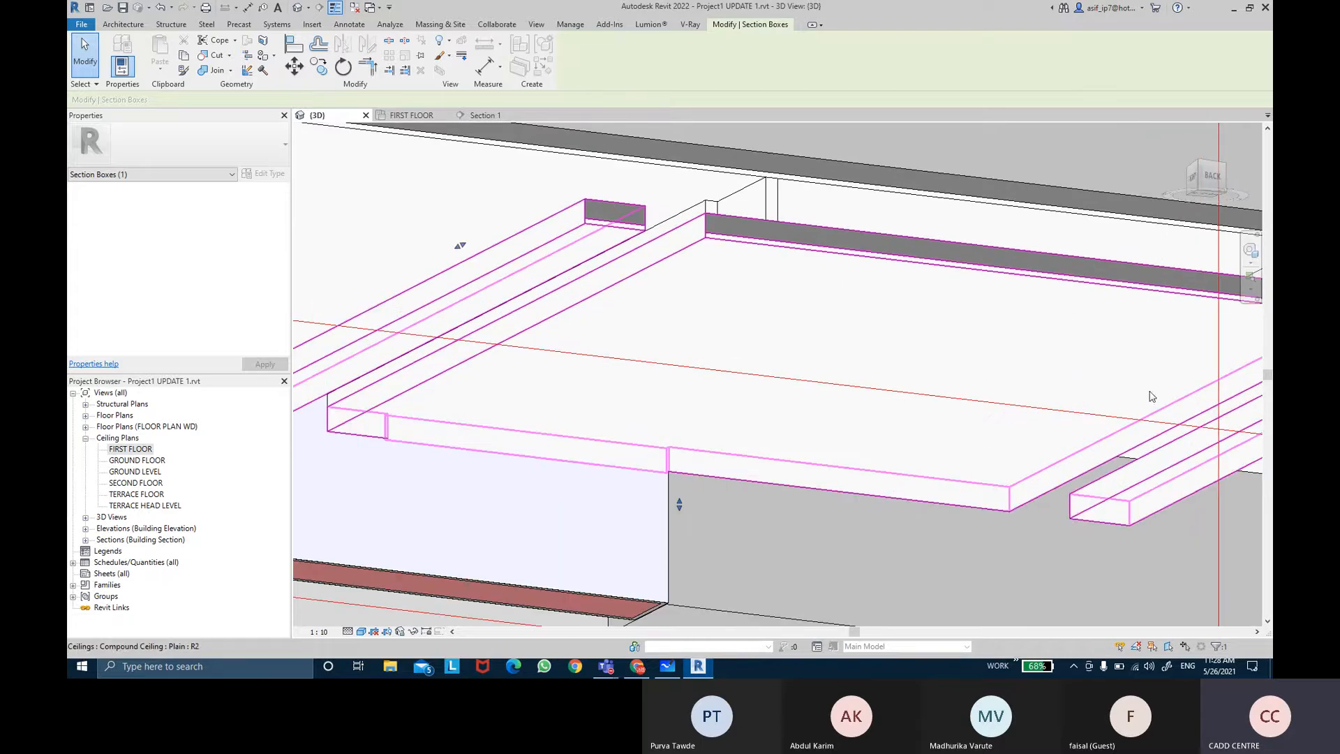
{"action": "scroll", "coordinate": [871, 355], "scroll_direction": "up", "scroll_amount": 2}
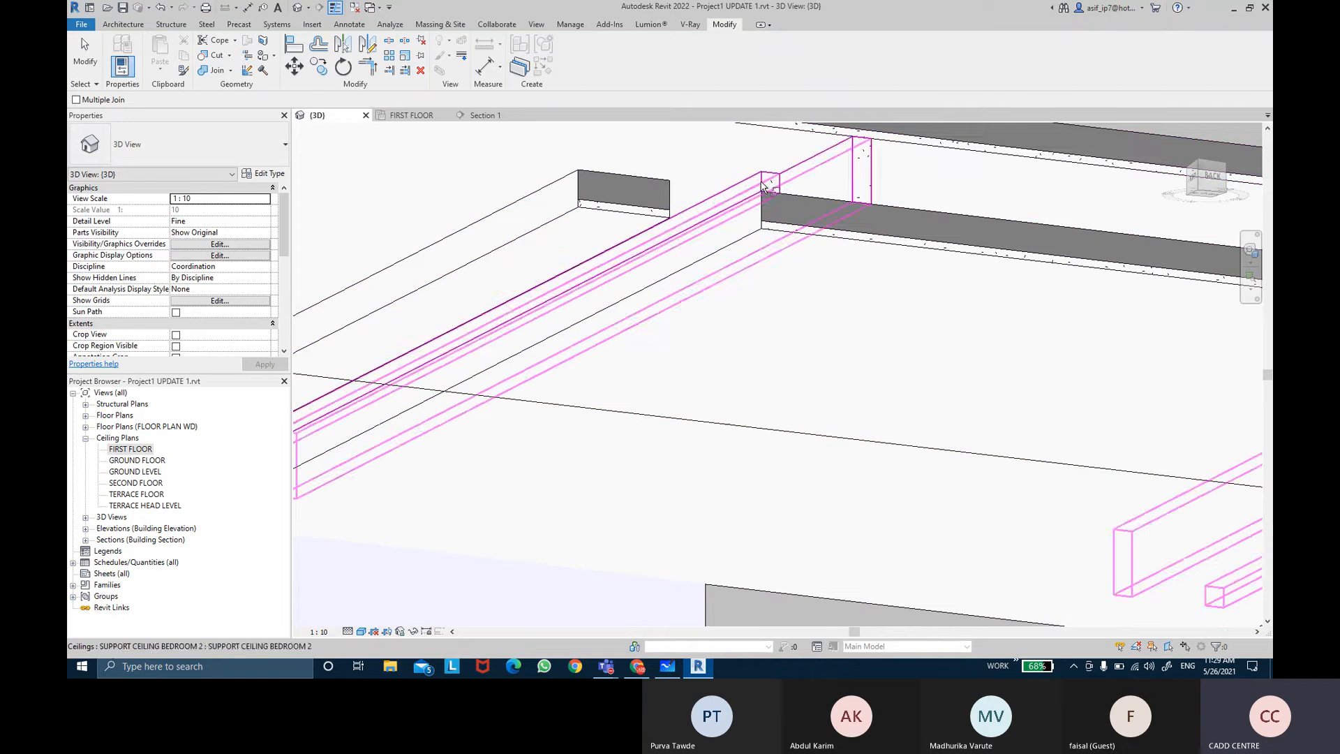
Step: Examine the cove ceiling elements in the 3D view and in Section 1
{"action": "left_click", "coordinate": [767, 183]}
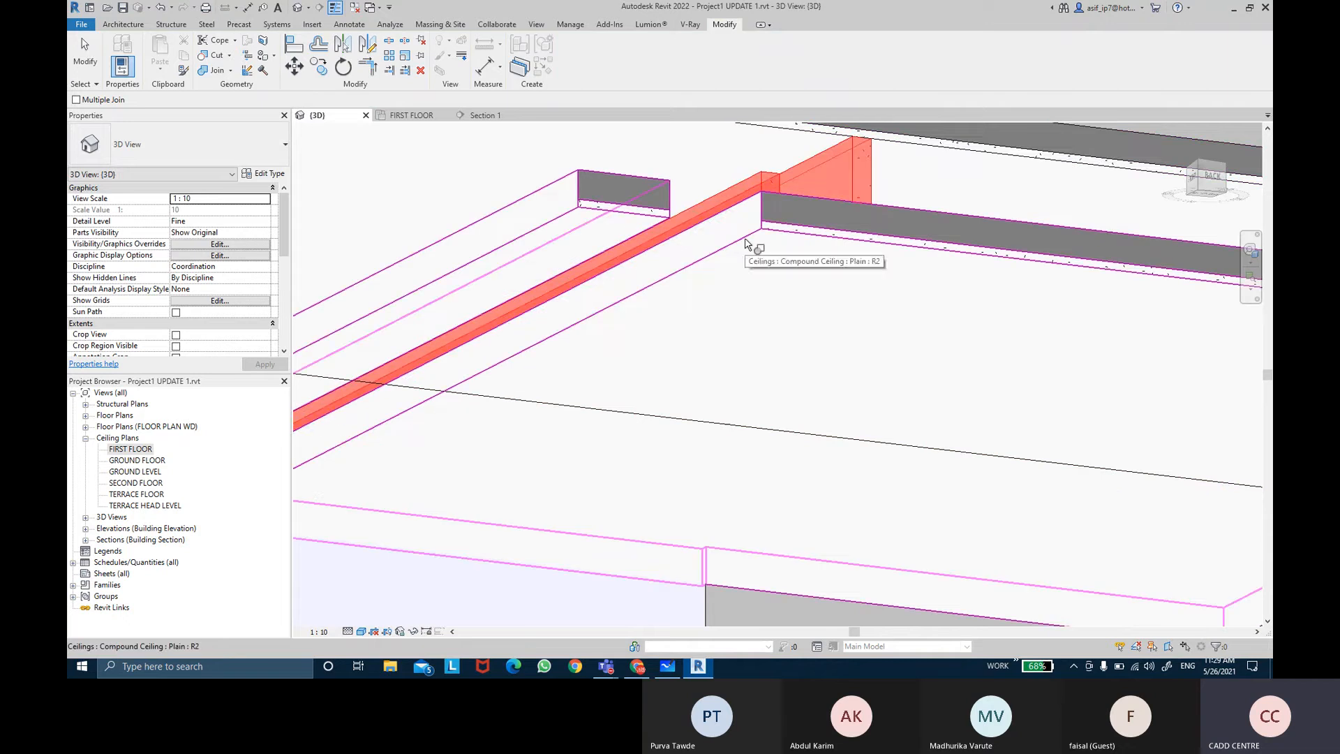
{"action": "left_click", "coordinate": [746, 243]}
{"action": "key", "text": "Escape"}
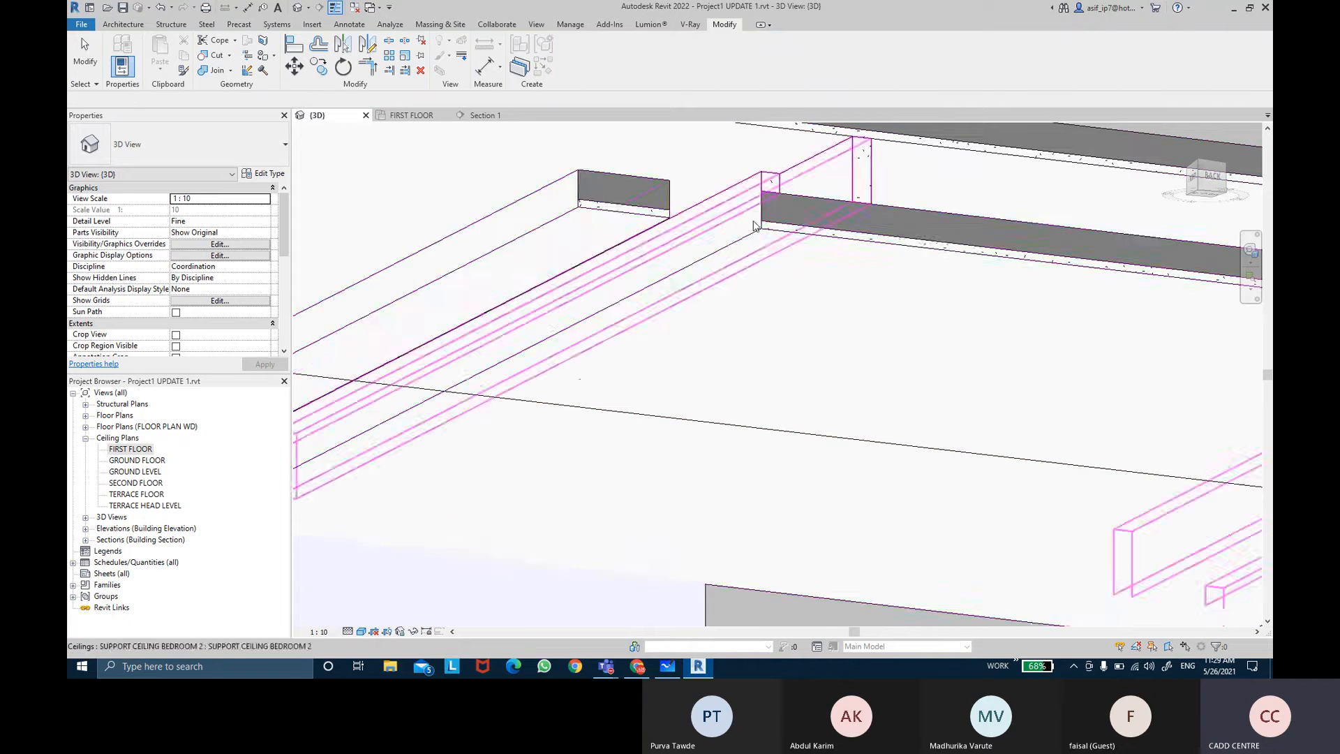
{"action": "scroll", "coordinate": [753, 238], "scroll_direction": "down", "scroll_amount": 2}
{"action": "scroll", "coordinate": [753, 243], "scroll_direction": "down", "scroll_amount": 3}
{"action": "middle_click_drag", "start_coordinate": [810, 272], "coordinate": [731, 482], "text": "shift"}
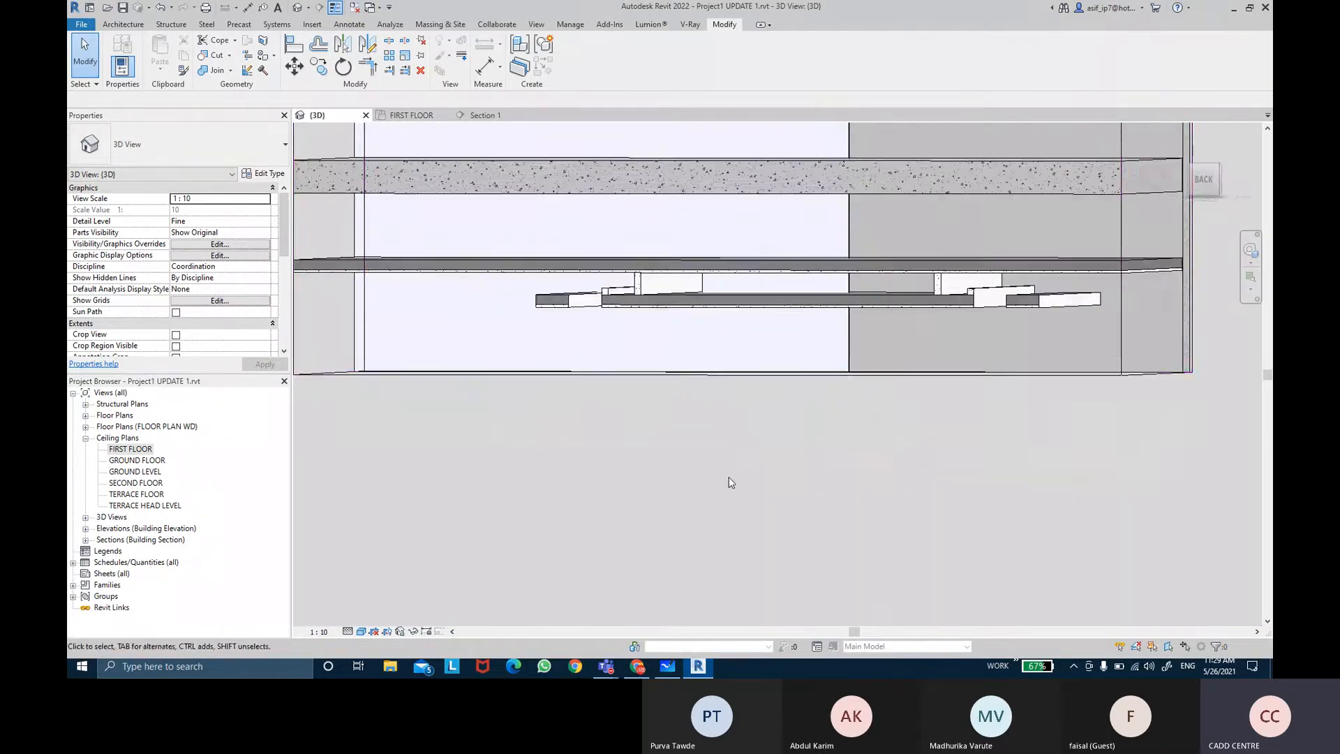
{"action": "middle_click_drag", "start_coordinate": [770, 439], "coordinate": [850, 467], "text": "shift"}
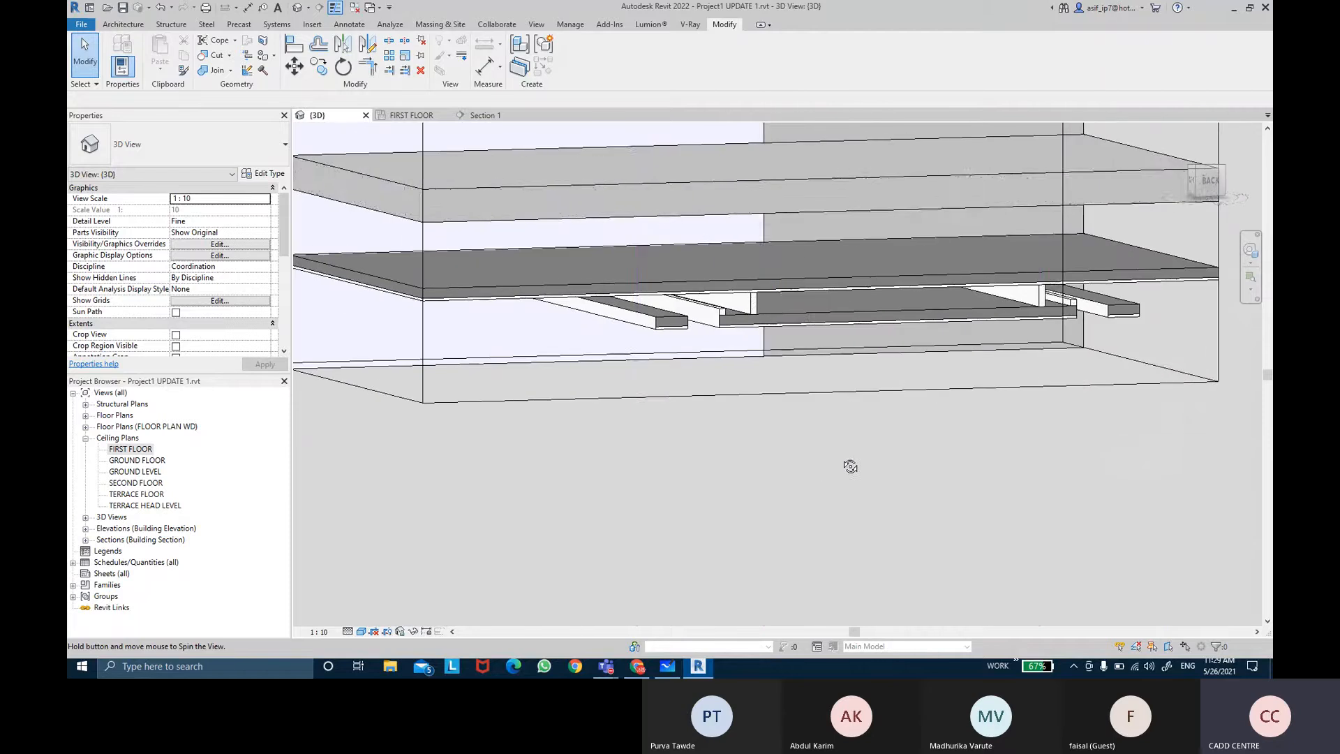
{"action": "left_click", "coordinate": [482, 115]}
{"action": "scroll", "coordinate": [864, 338], "scroll_direction": "up", "scroll_amount": 3}
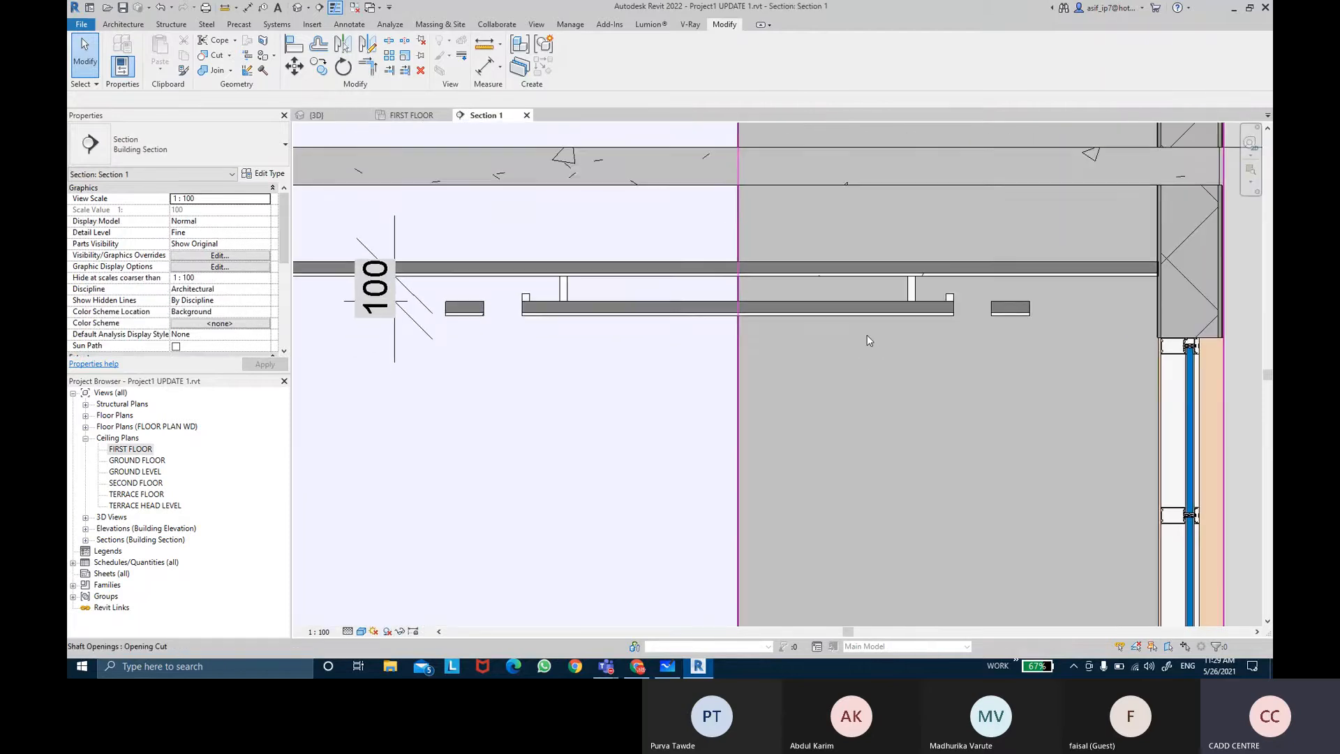
{"action": "middle_click_drag", "start_coordinate": [868, 334], "coordinate": [864, 332]}
{"action": "scroll", "coordinate": [980, 307], "scroll_direction": "up", "scroll_amount": 1}
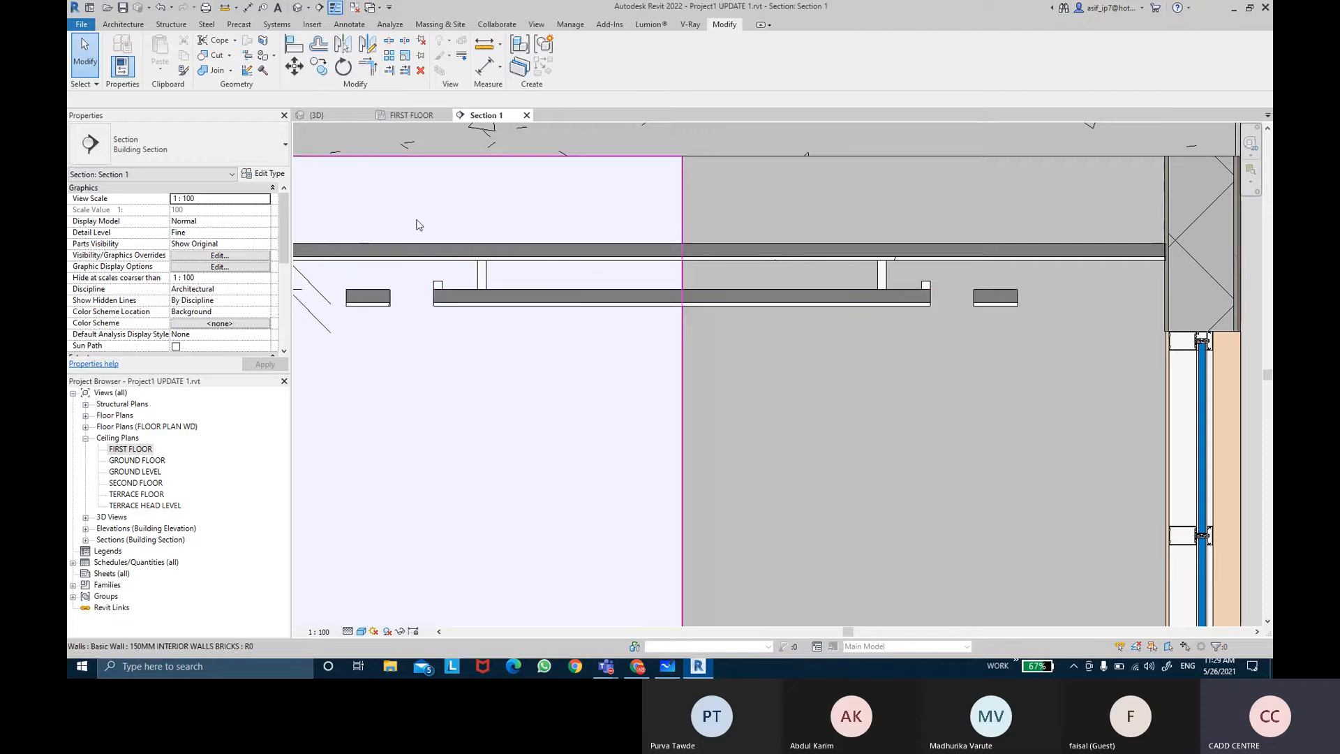
{"action": "left_click", "coordinate": [325, 115]}
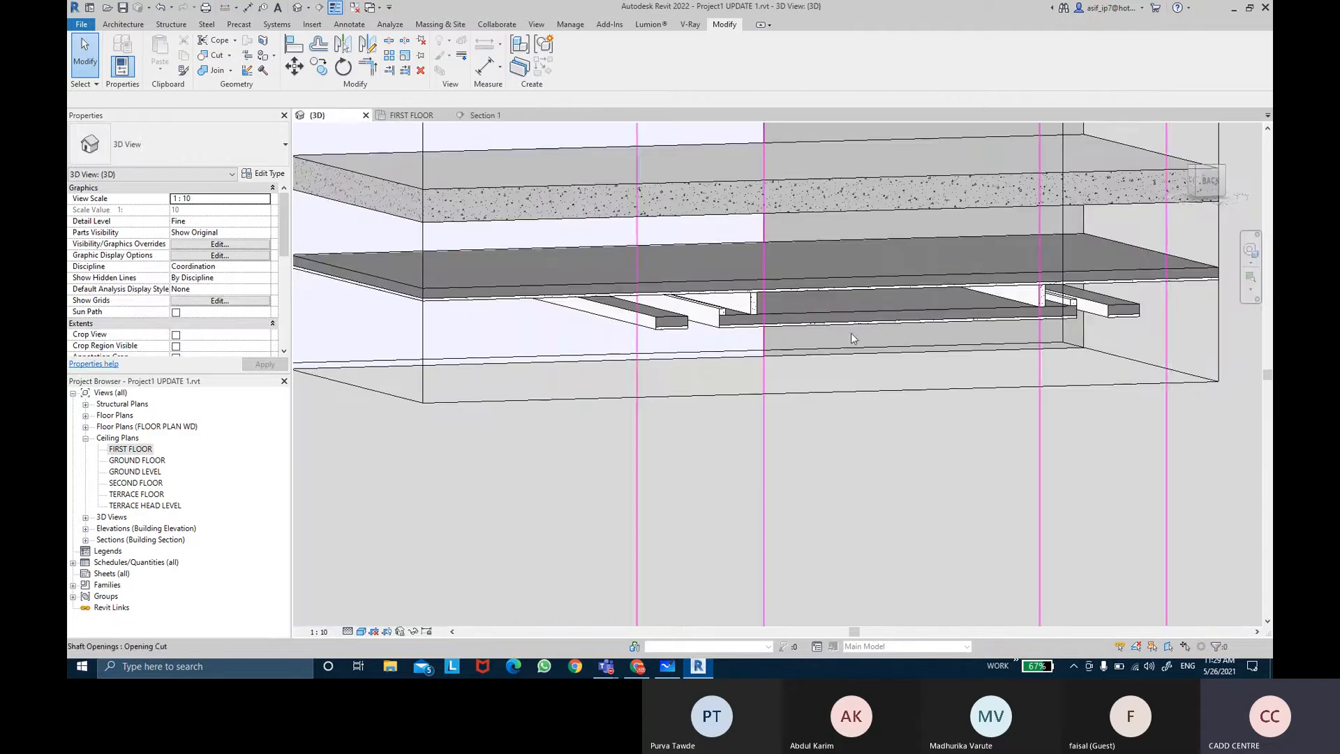
Step: Start a Model In-Place component in the Ceilings category
{"action": "left_click", "coordinate": [125, 24]}
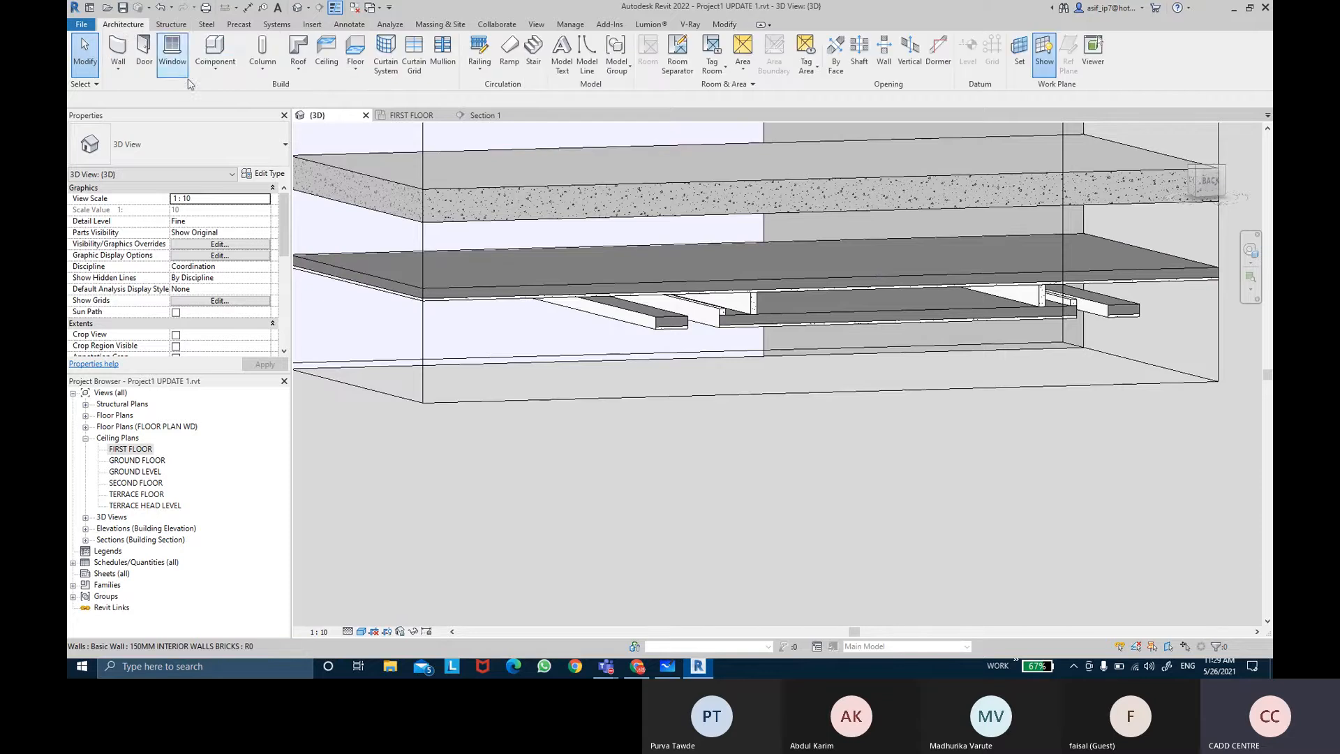
{"action": "left_click", "coordinate": [223, 76]}
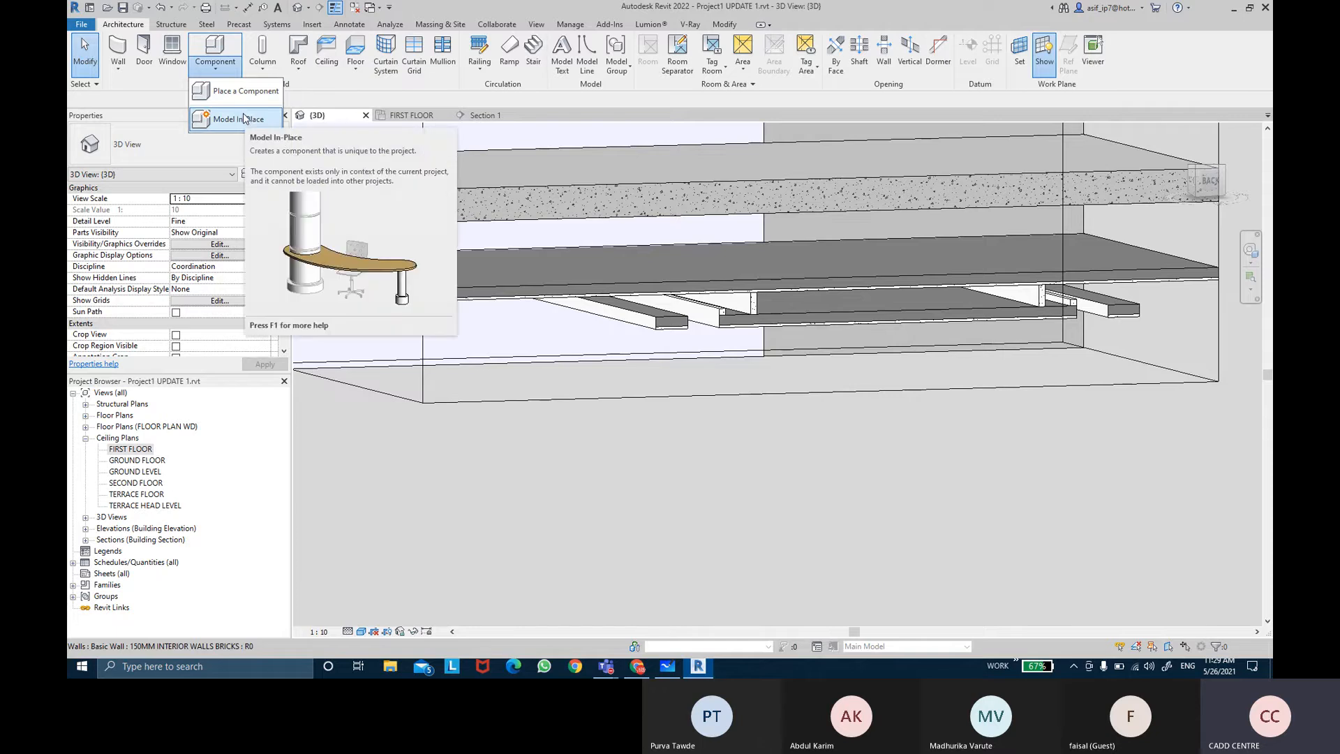
{"action": "left_click", "coordinate": [243, 119]}
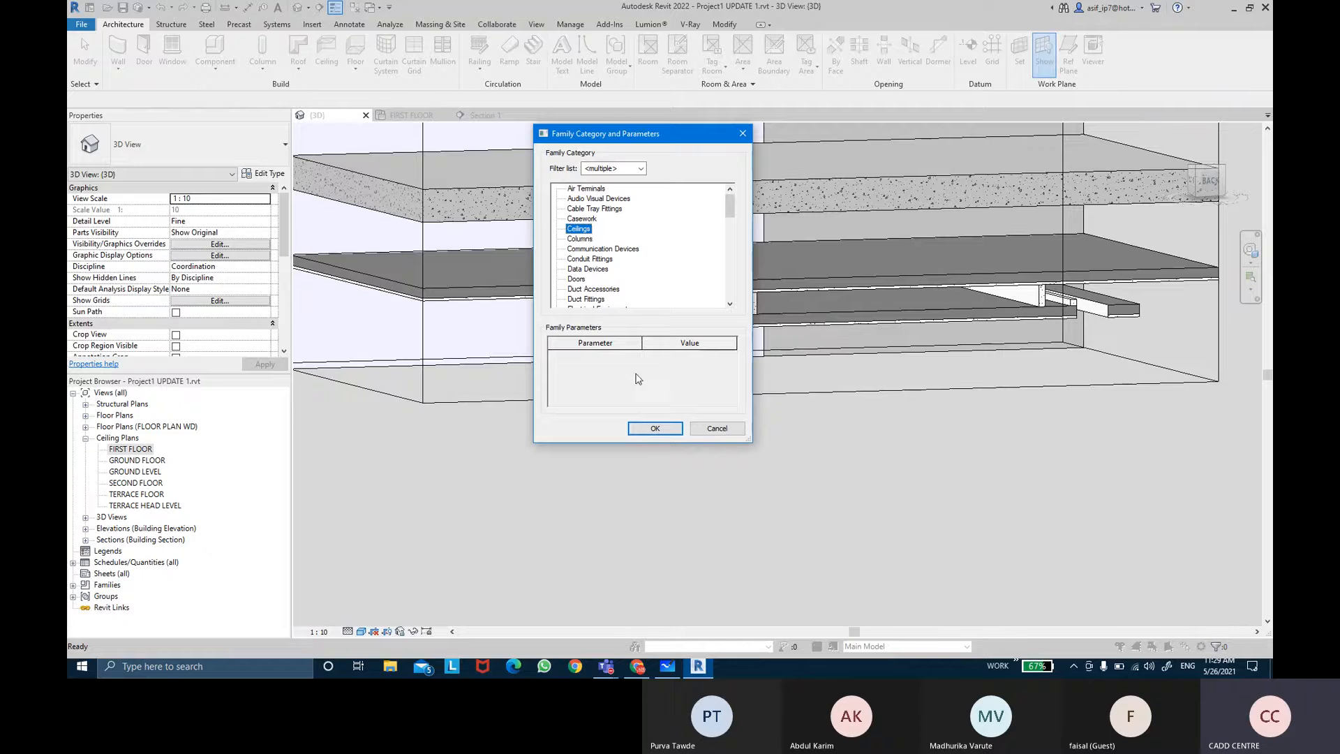
{"action": "left_click", "coordinate": [655, 429]}
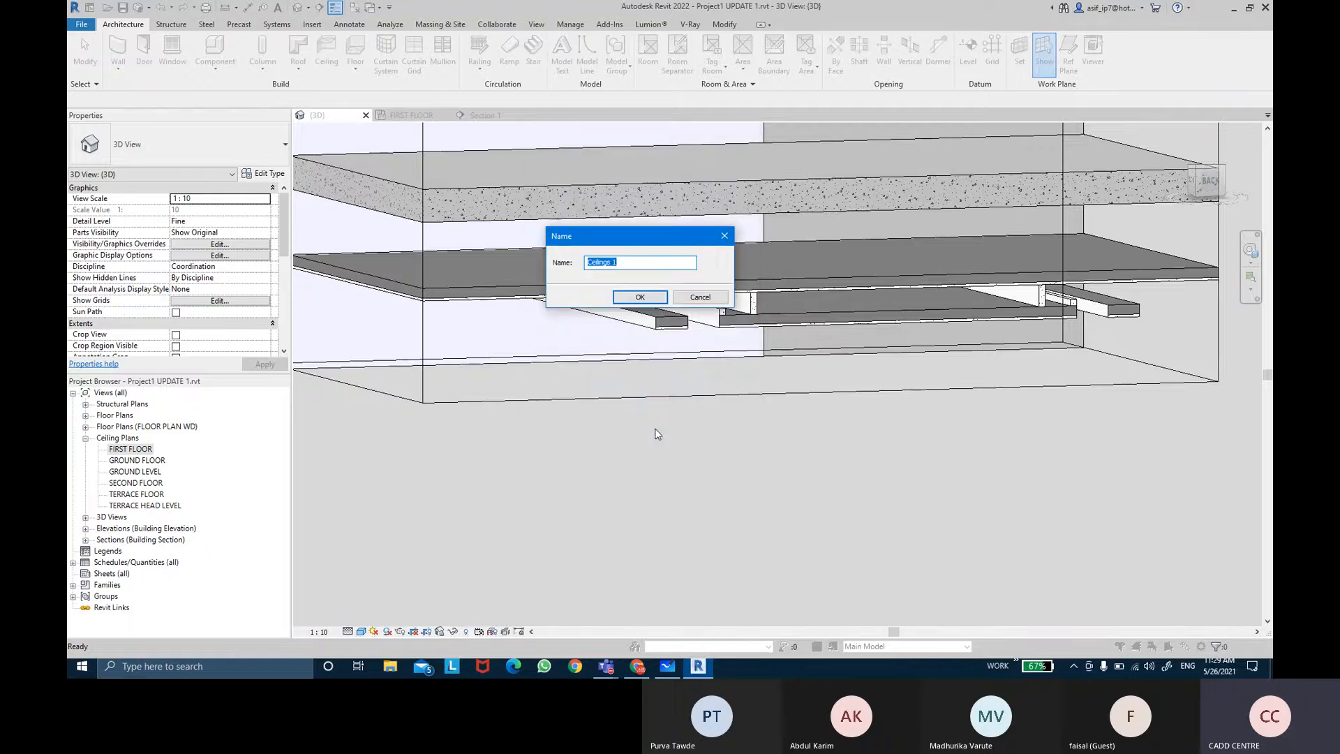
Step: Name the in-place model SUPPORT CEILING BEDROOM 2 OUTER ENDS
{"action": "type", "text": "SUPPOER"}
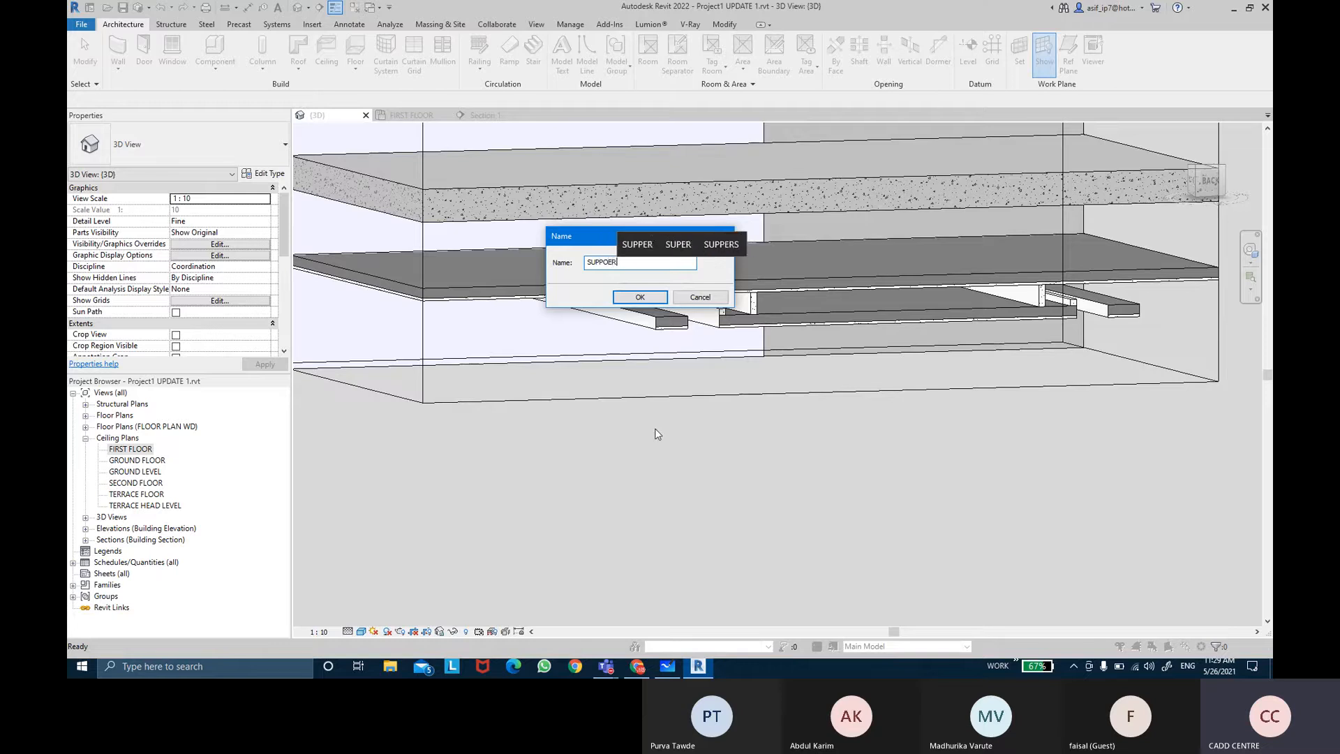
{"action": "key", "text": "BackSpace"}
{"action": "key", "text": "BackSpace"}
{"action": "type", "text": "RT CE"}
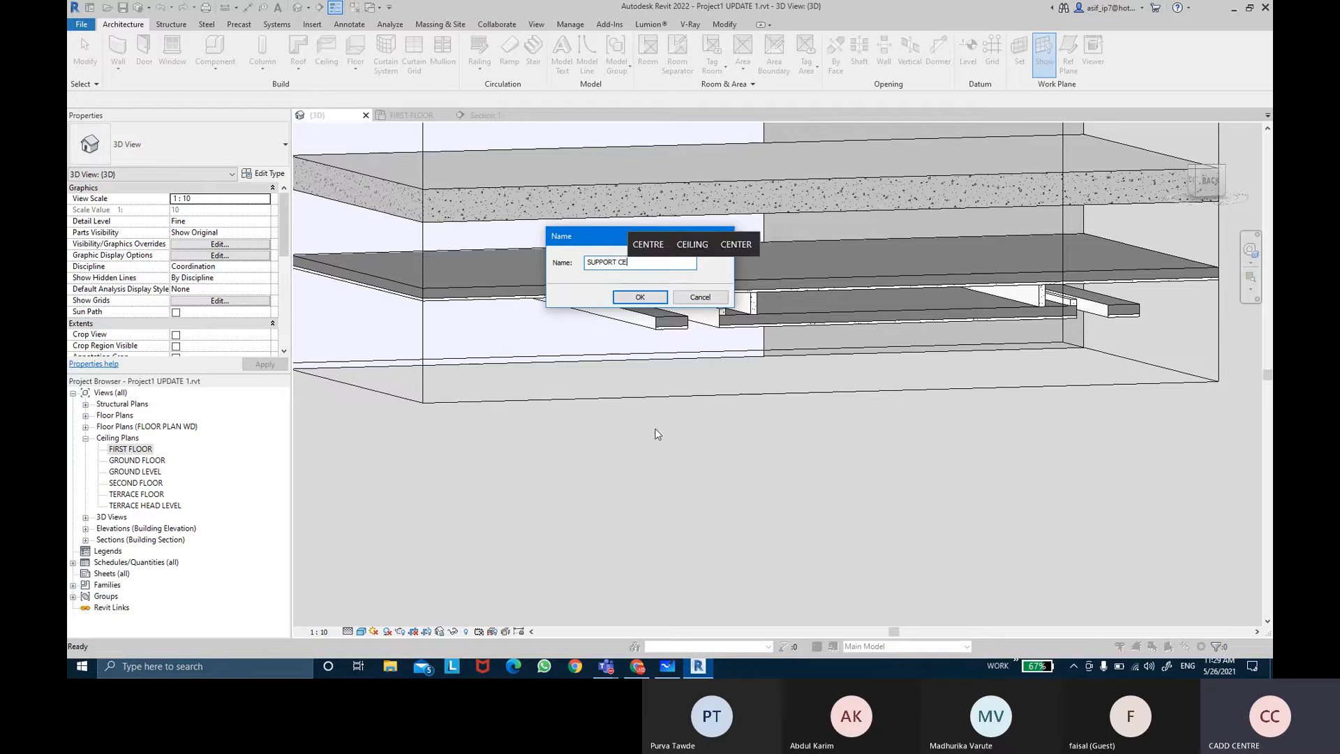
{"action": "type", "text": "ILING "}
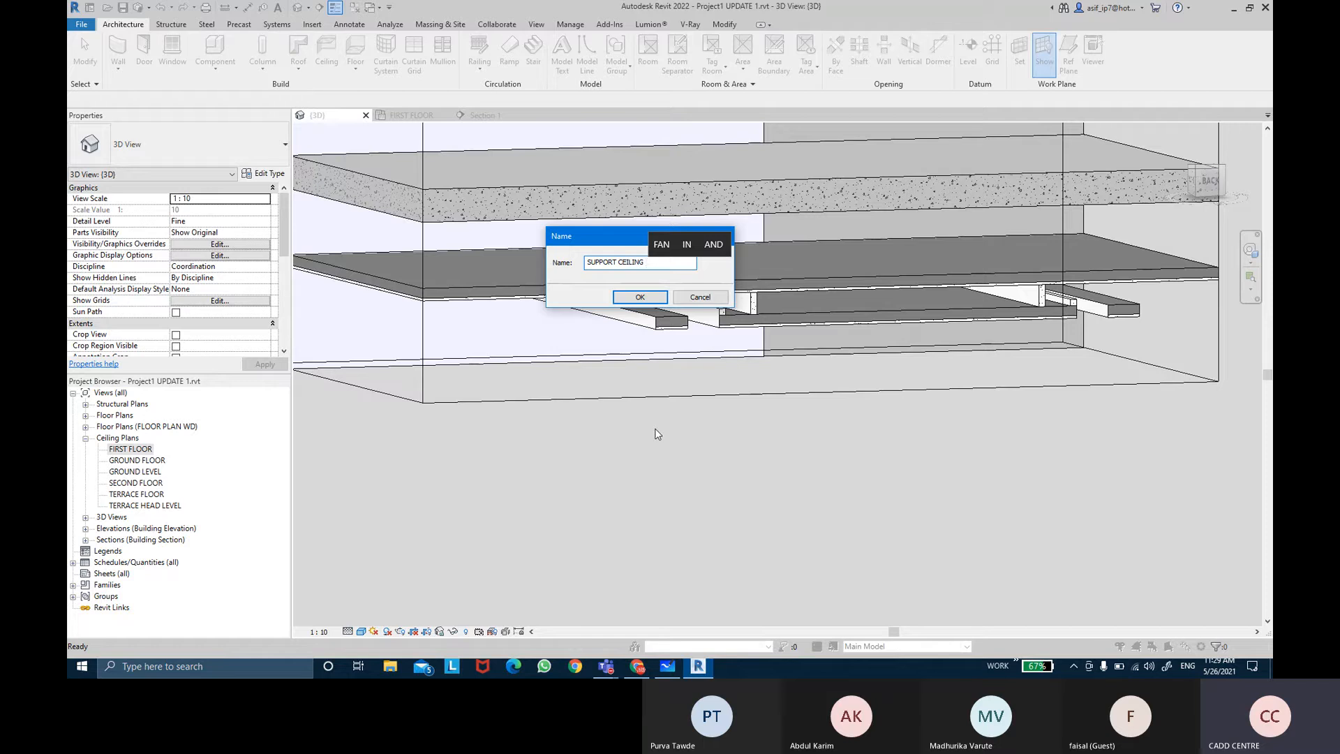
{"action": "type", "text": "BEDROOM 2"}
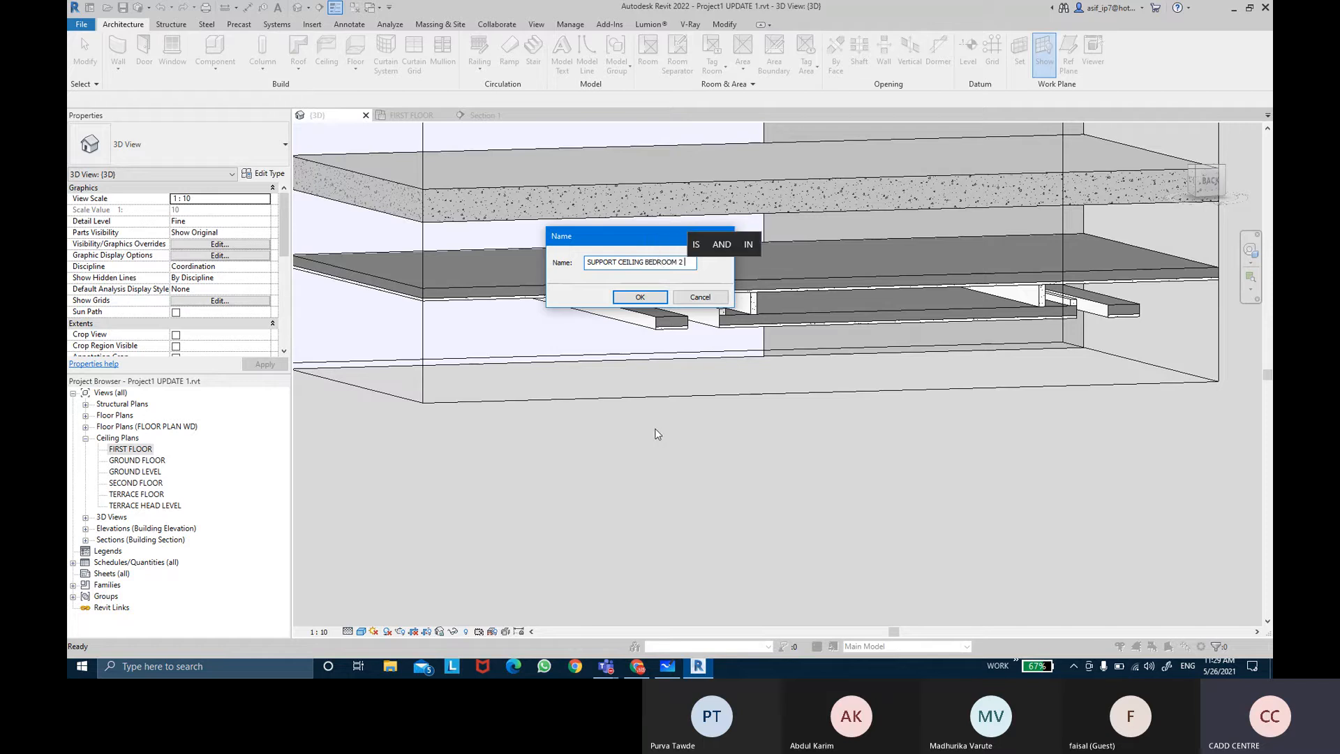
{"action": "type", "text": " OUTER "}
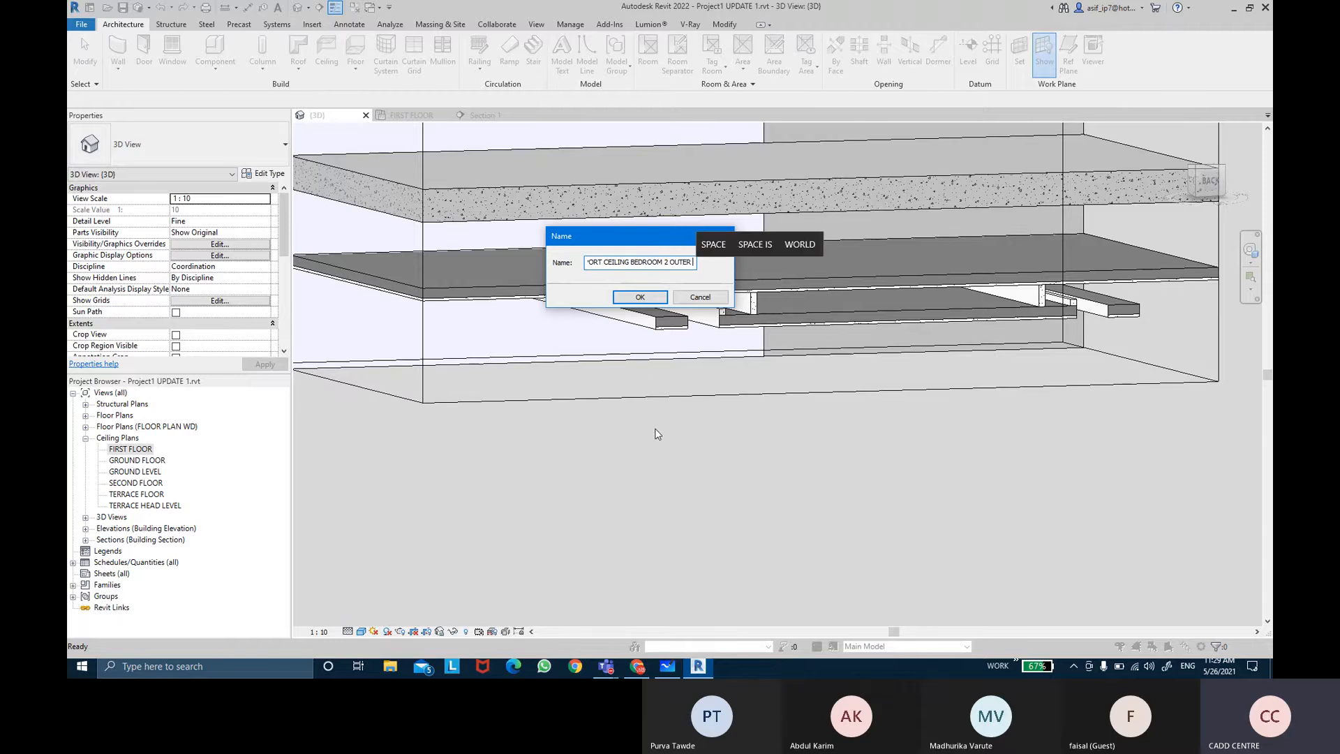
{"action": "type", "text": "NE"}
{"action": "key", "text": "BackSpace"}
{"action": "key", "text": "BackSpace"}
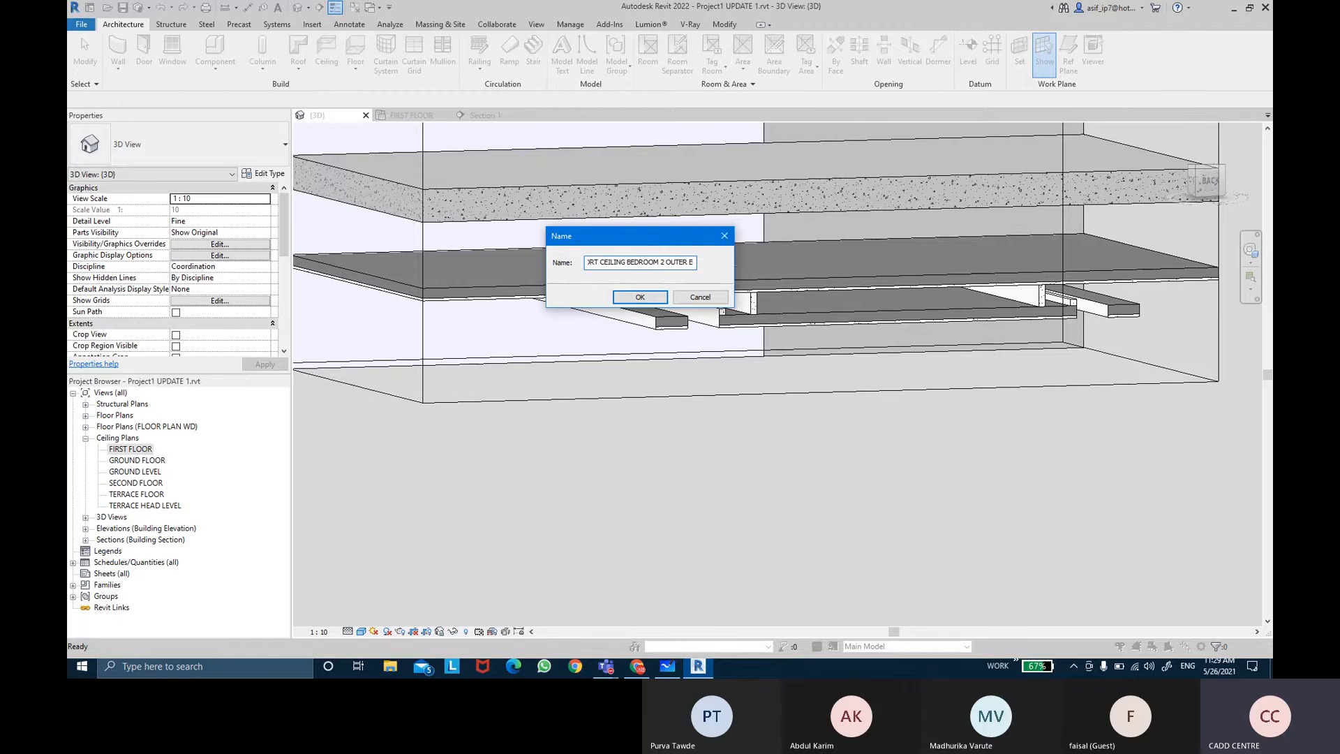
{"action": "type", "text": "ENS"}
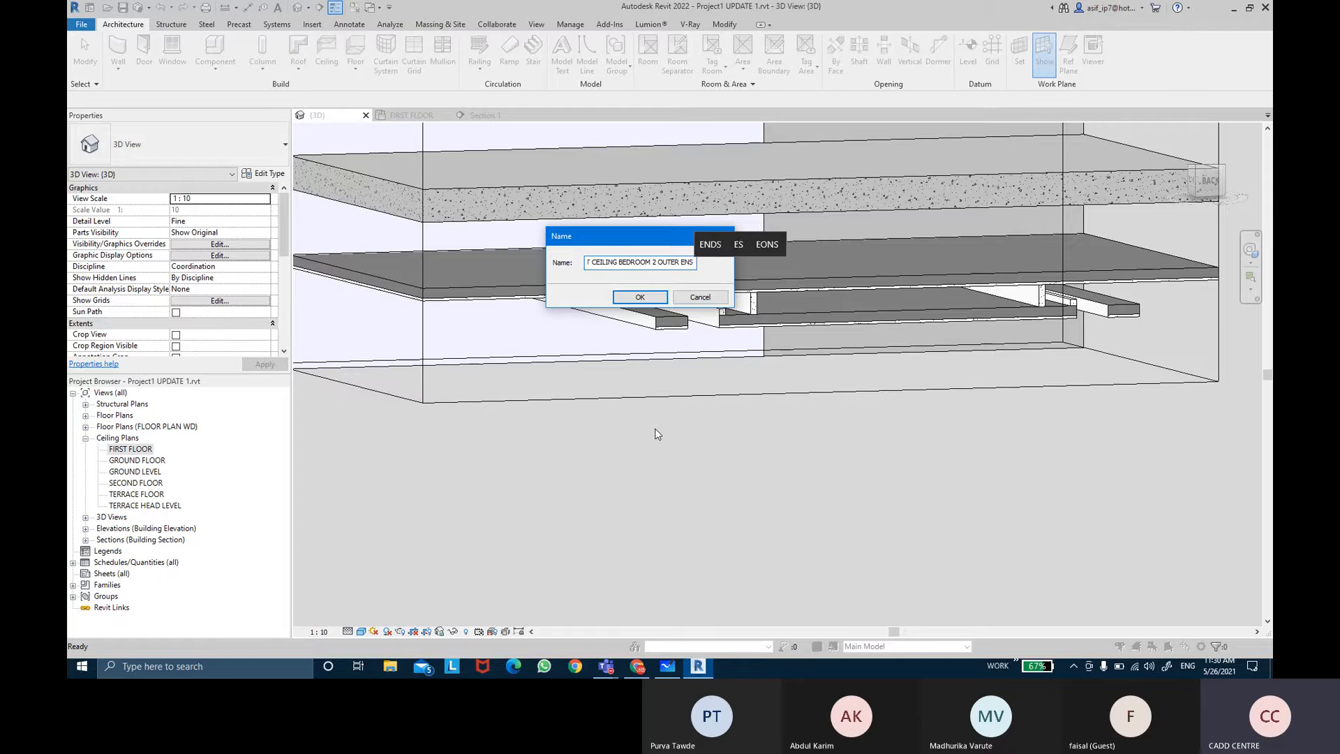
{"action": "key", "text": "BackSpace"}
{"action": "type", "text": "DS"}
{"action": "key", "text": "Return"}
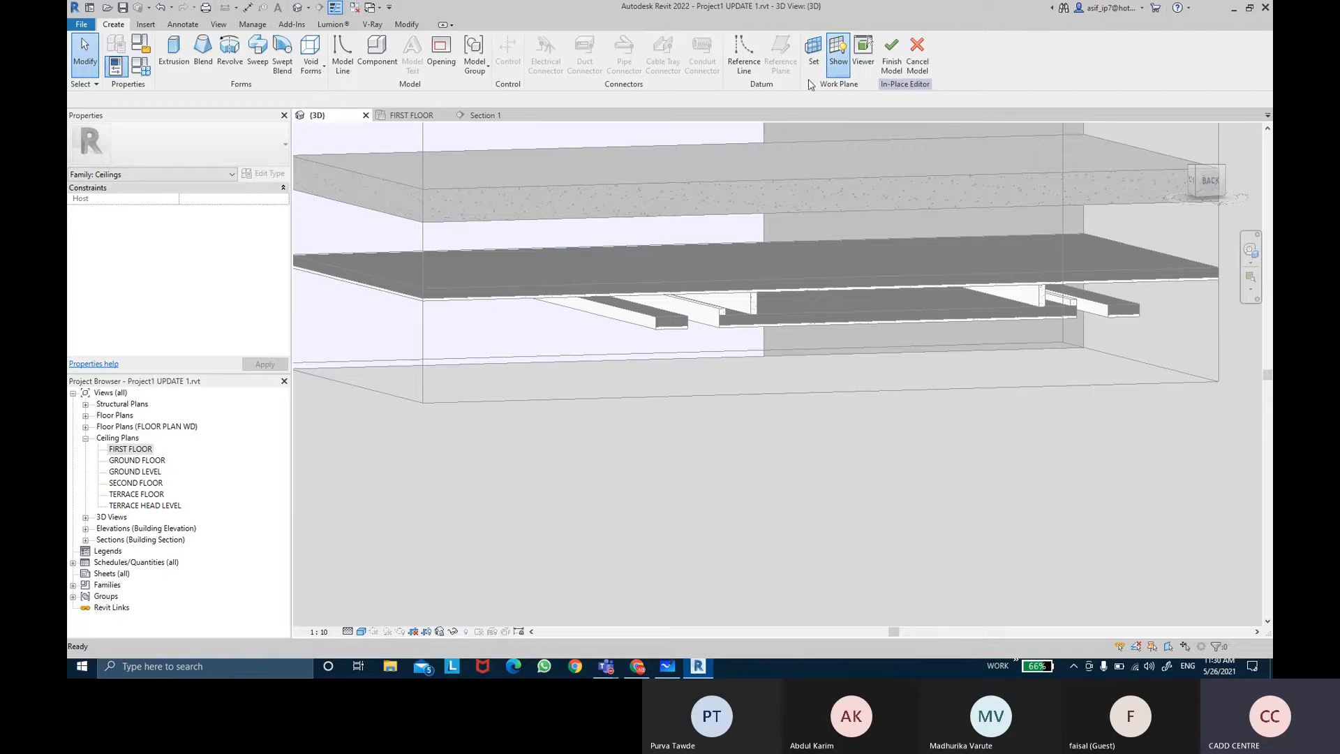
Step: Set the work plane by picking the underside face of the first floor ceiling
{"action": "left_click", "coordinate": [814, 67]}
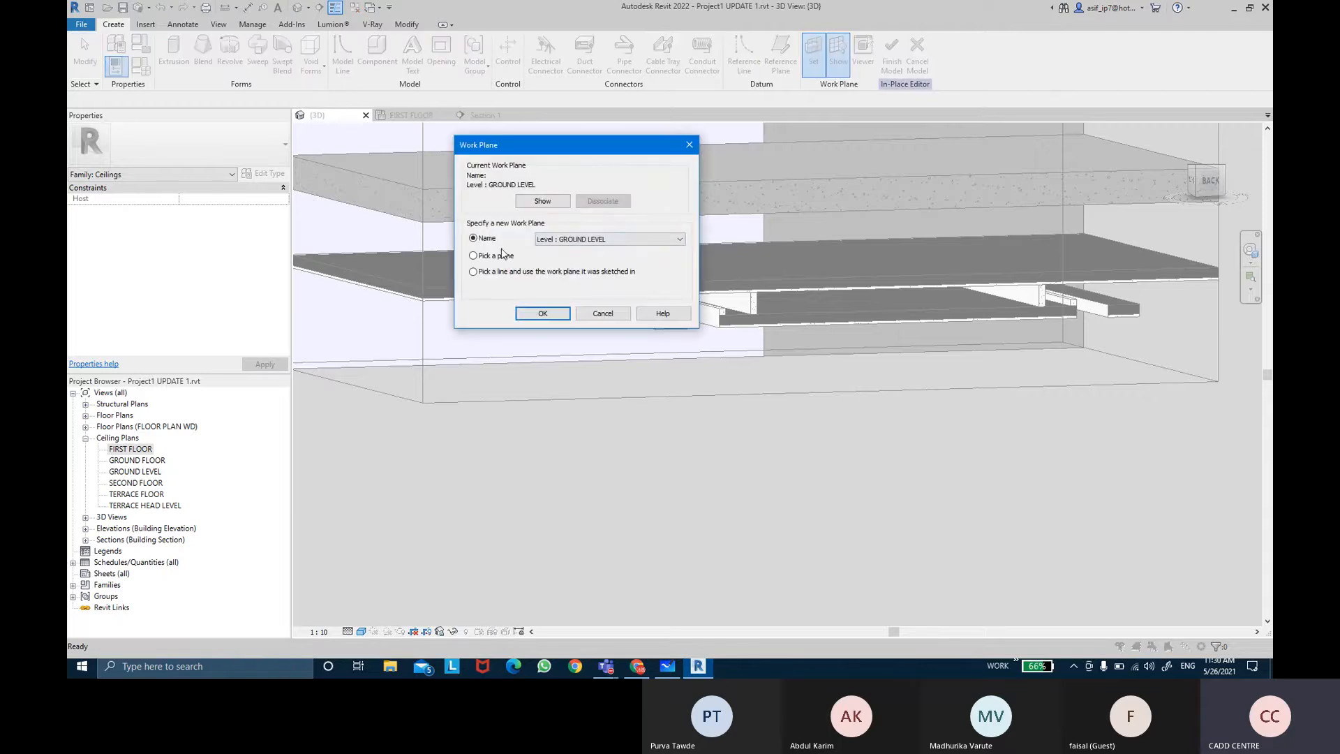
{"action": "left_click", "coordinate": [544, 314]}
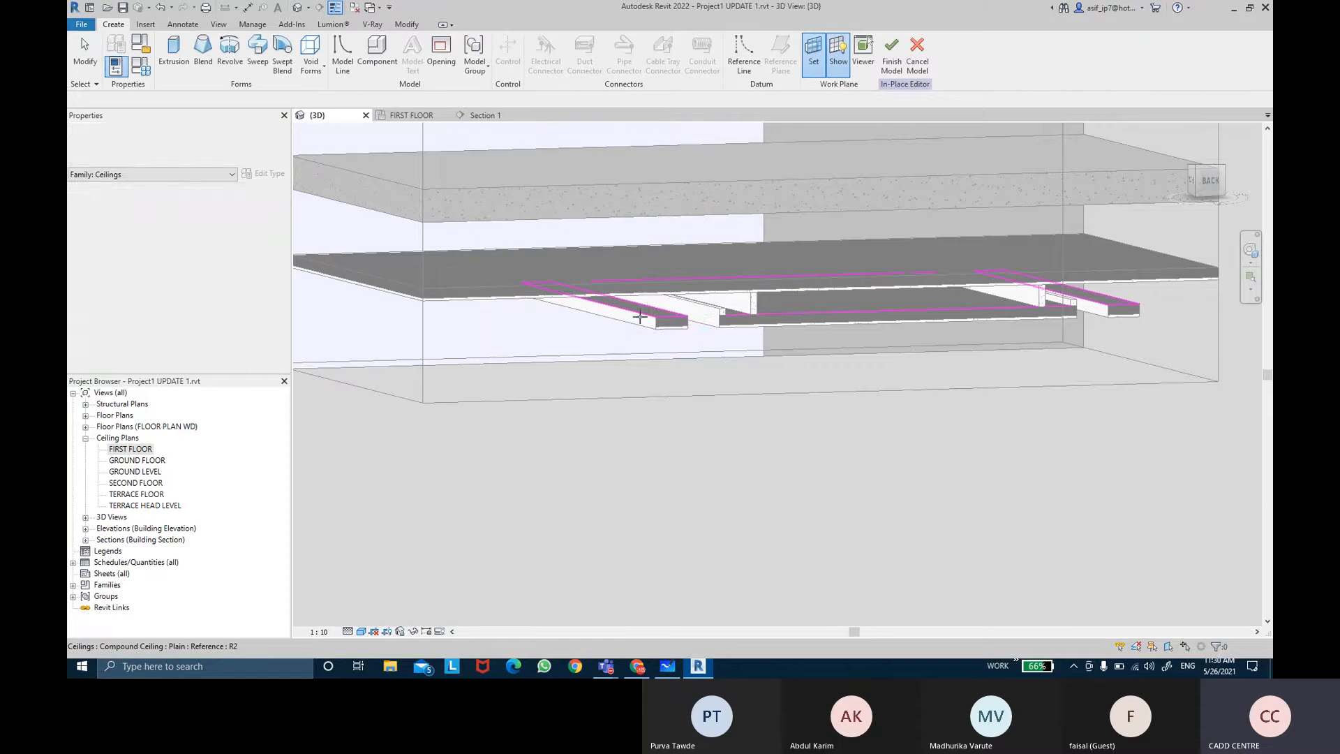
{"action": "left_click", "coordinate": [655, 314]}
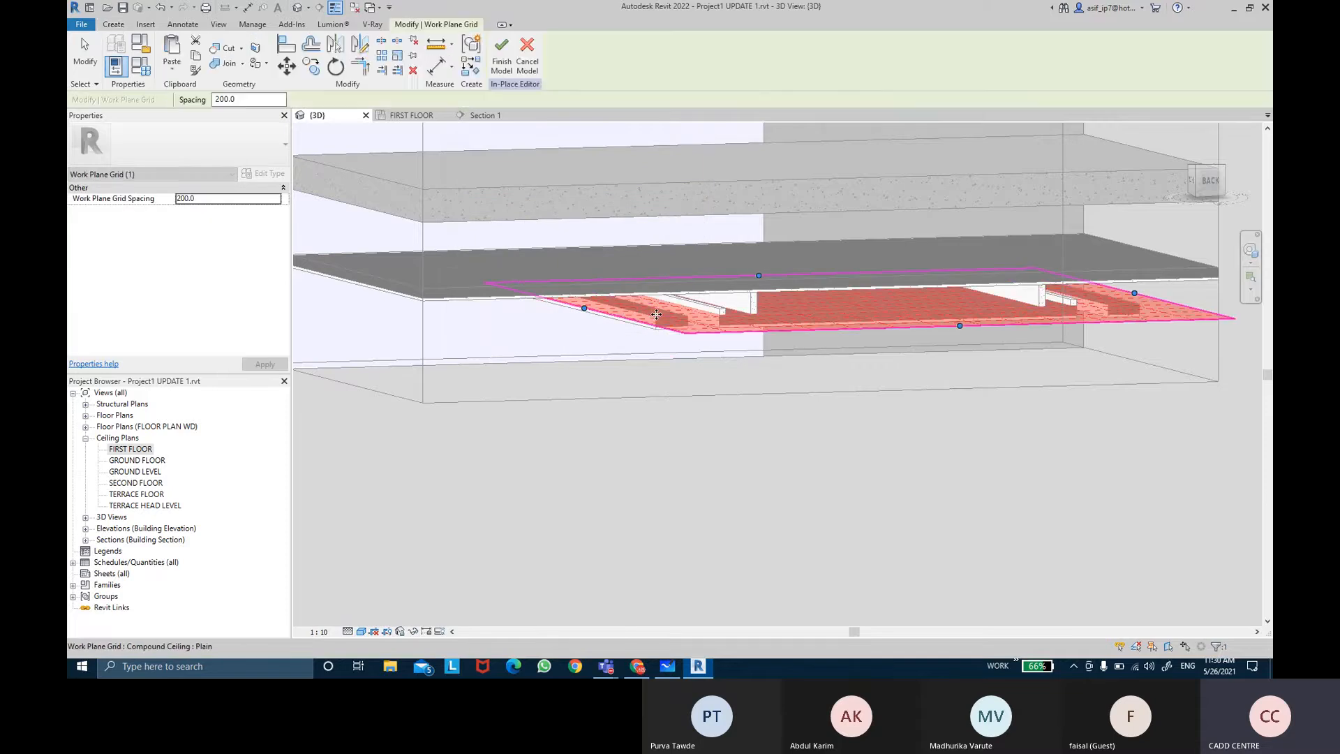
Step: Start a Sweep and open the FIRST FLOOR ceiling plan
{"action": "left_click", "coordinate": [114, 25]}
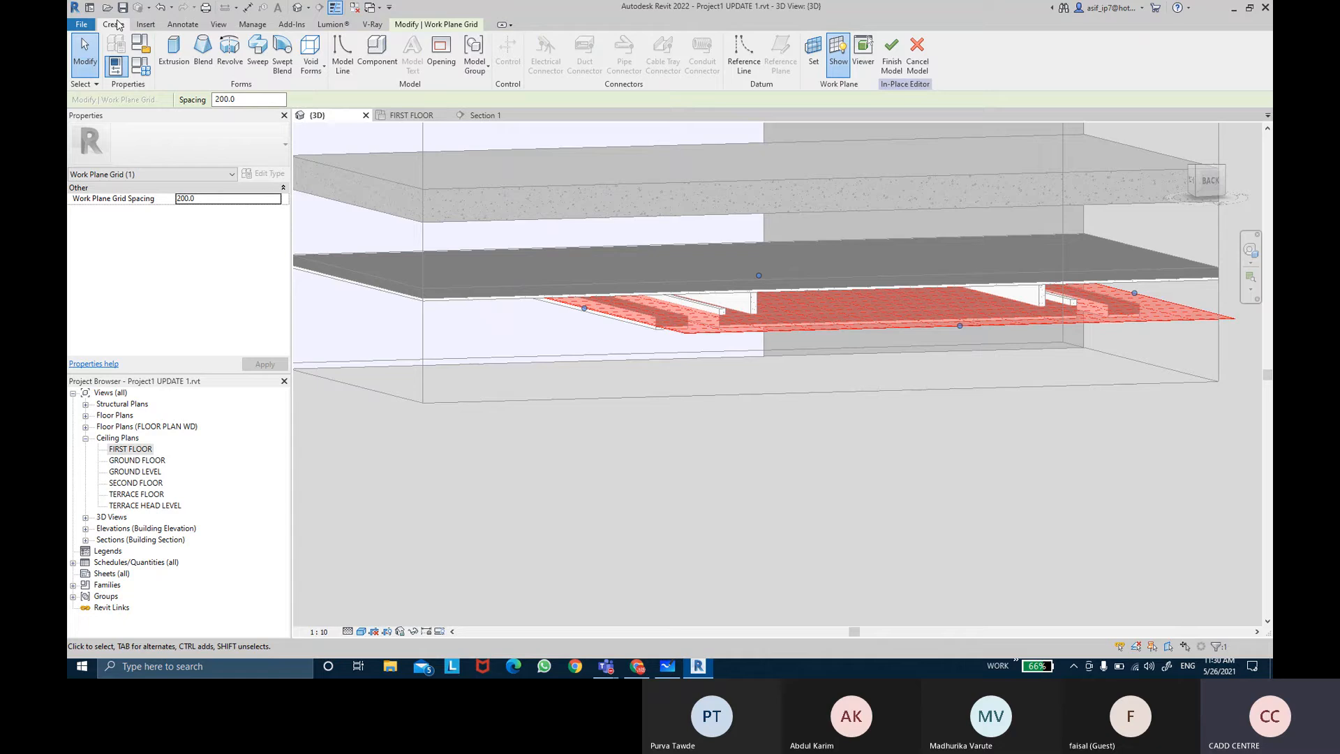
{"action": "left_click", "coordinate": [268, 74]}
{"action": "double_click", "coordinate": [140, 451]}
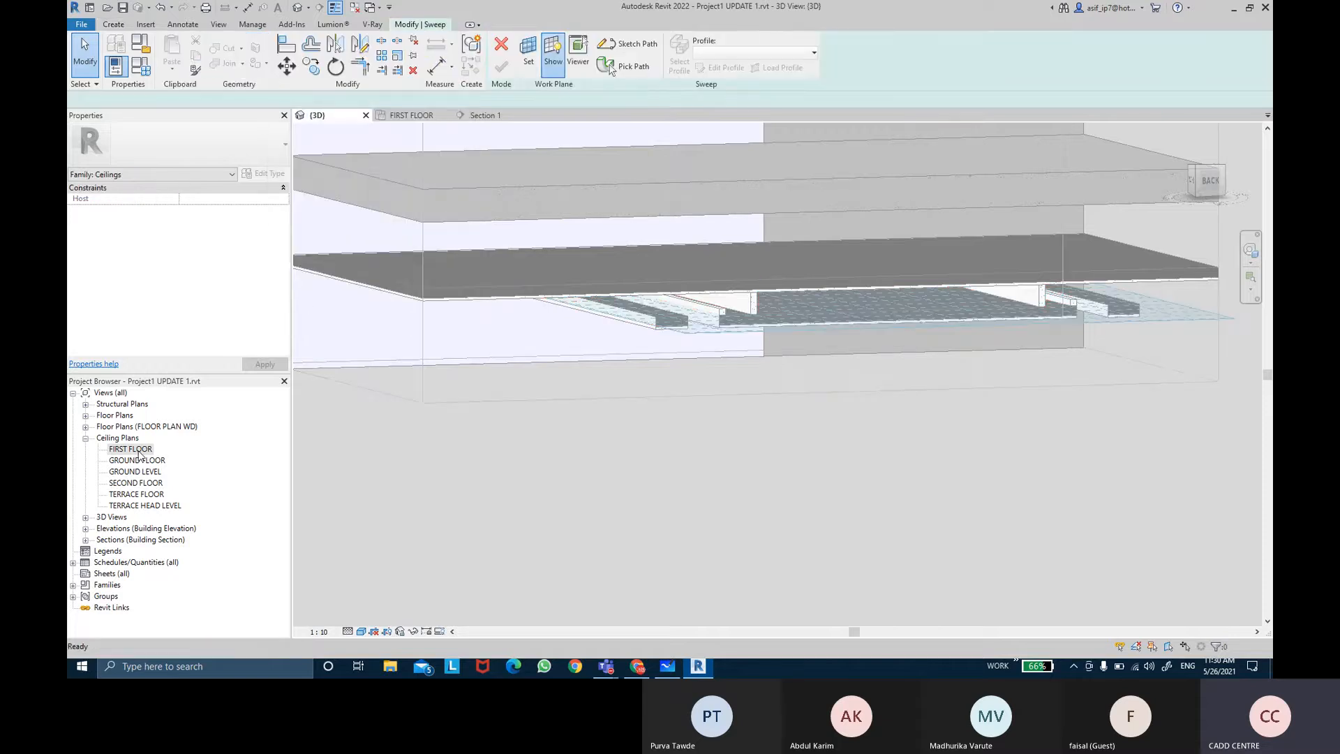
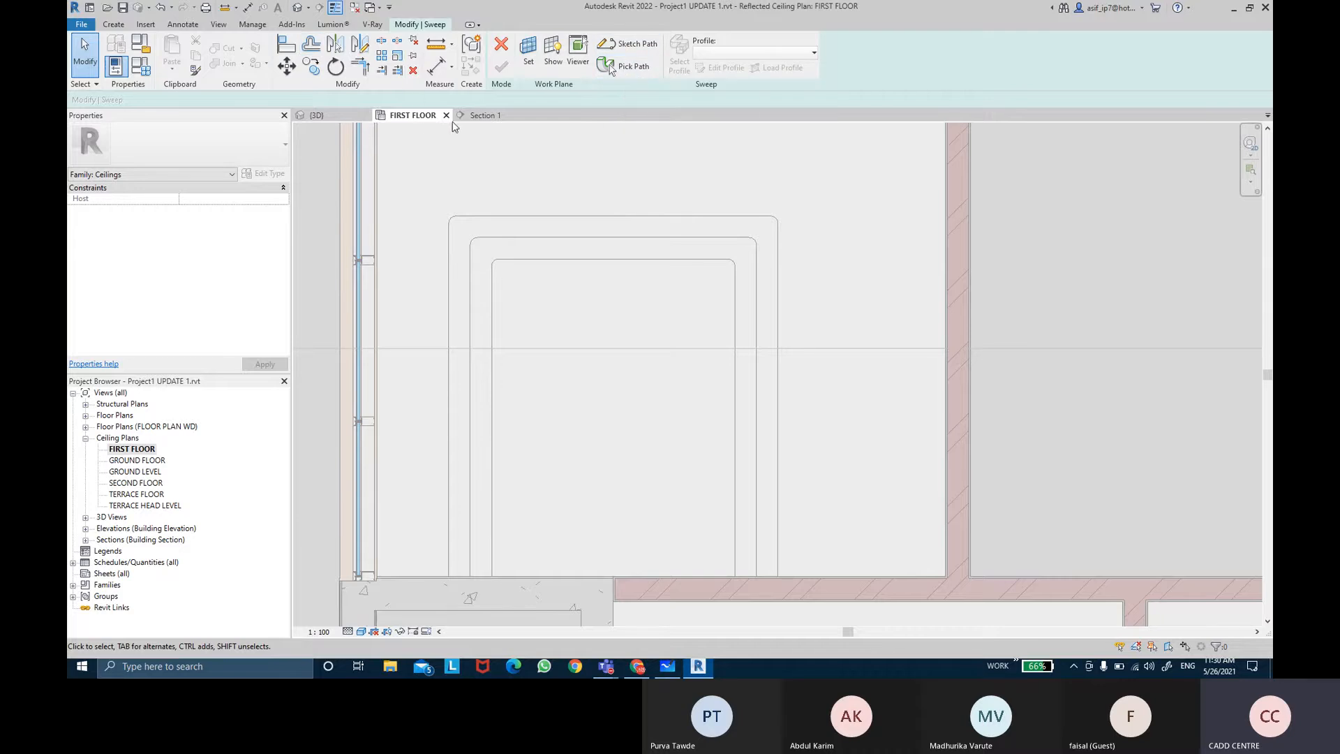
Step: Sketch the sweep path in the FIRST FLOOR ceiling plan as lines up about 2440 mm, across about 2120 mm and down to the wall
{"action": "left_click", "coordinate": [316, 116]}
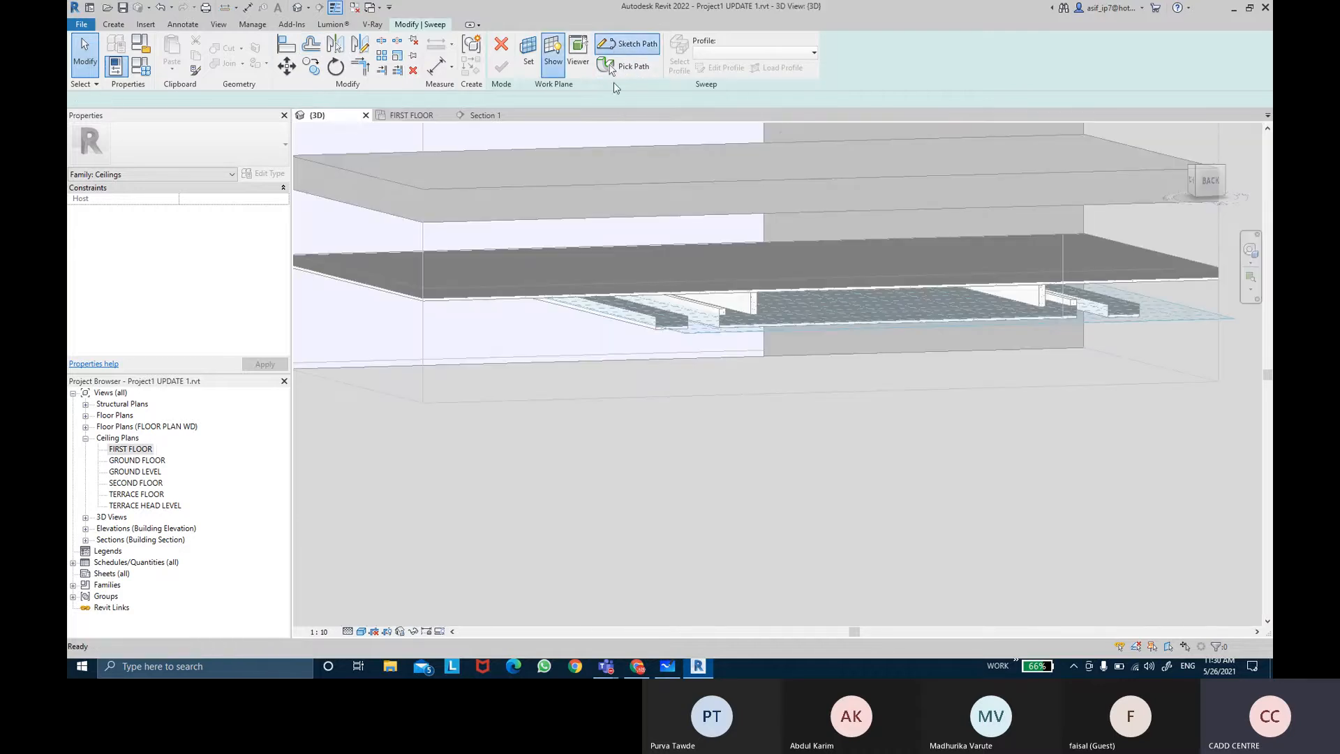
{"action": "double_click", "coordinate": [130, 449]}
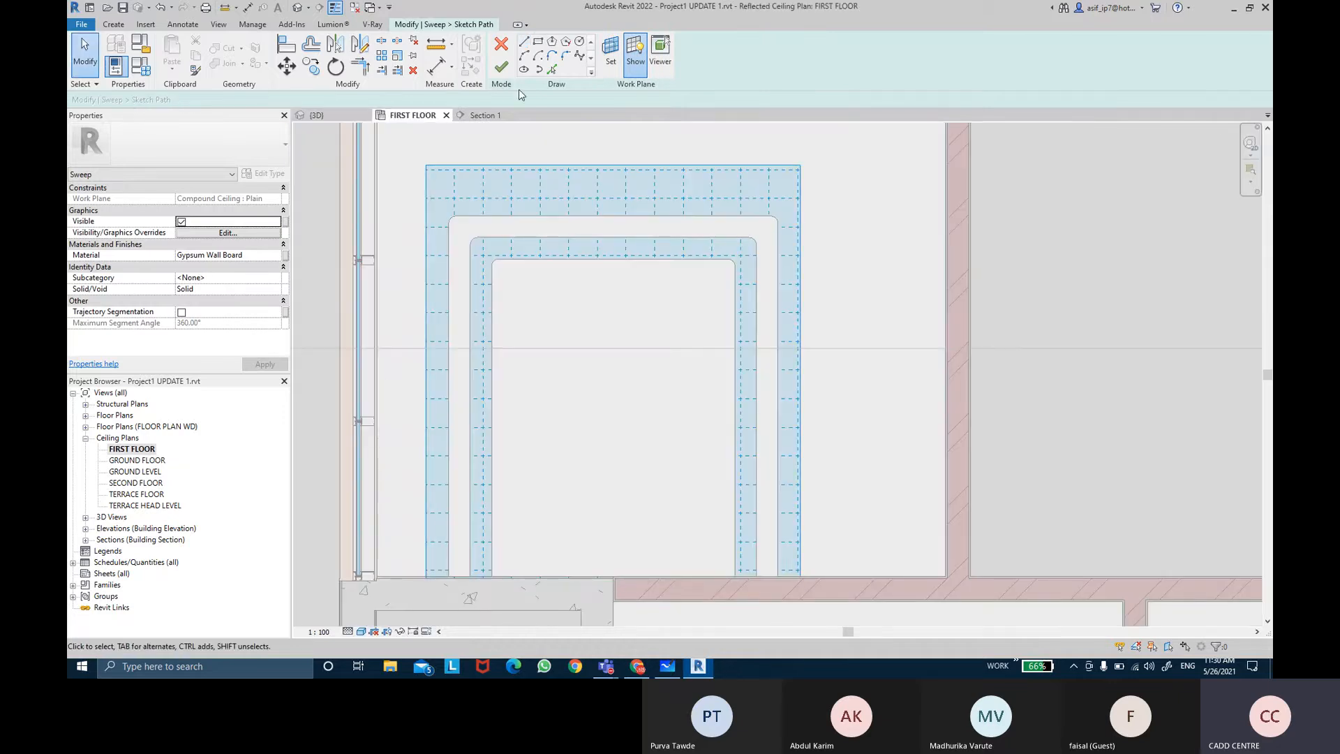
{"action": "left_click", "coordinate": [524, 42]}
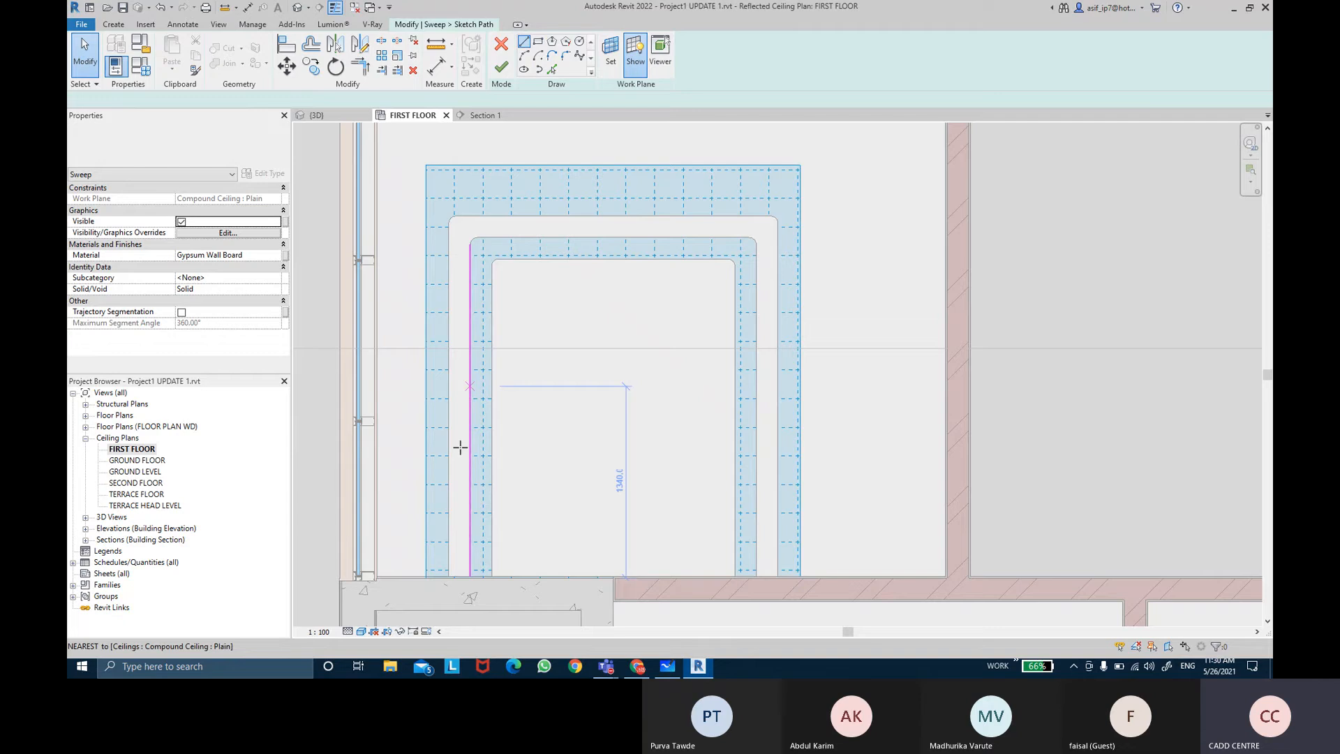
{"action": "scroll", "coordinate": [455, 574], "scroll_direction": "up", "scroll_amount": 1}
{"action": "left_click", "coordinate": [459, 576]}
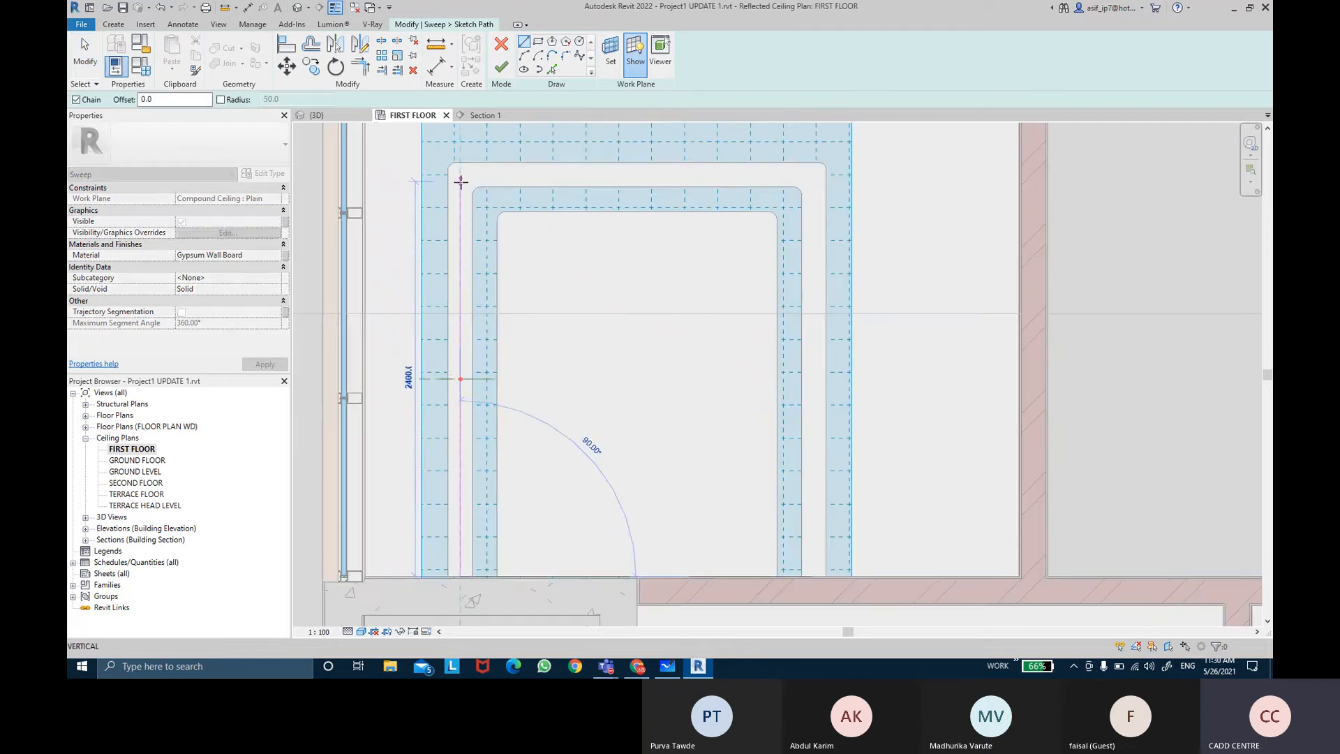
{"action": "scroll", "coordinate": [460, 182], "scroll_direction": "up", "scroll_amount": 1}
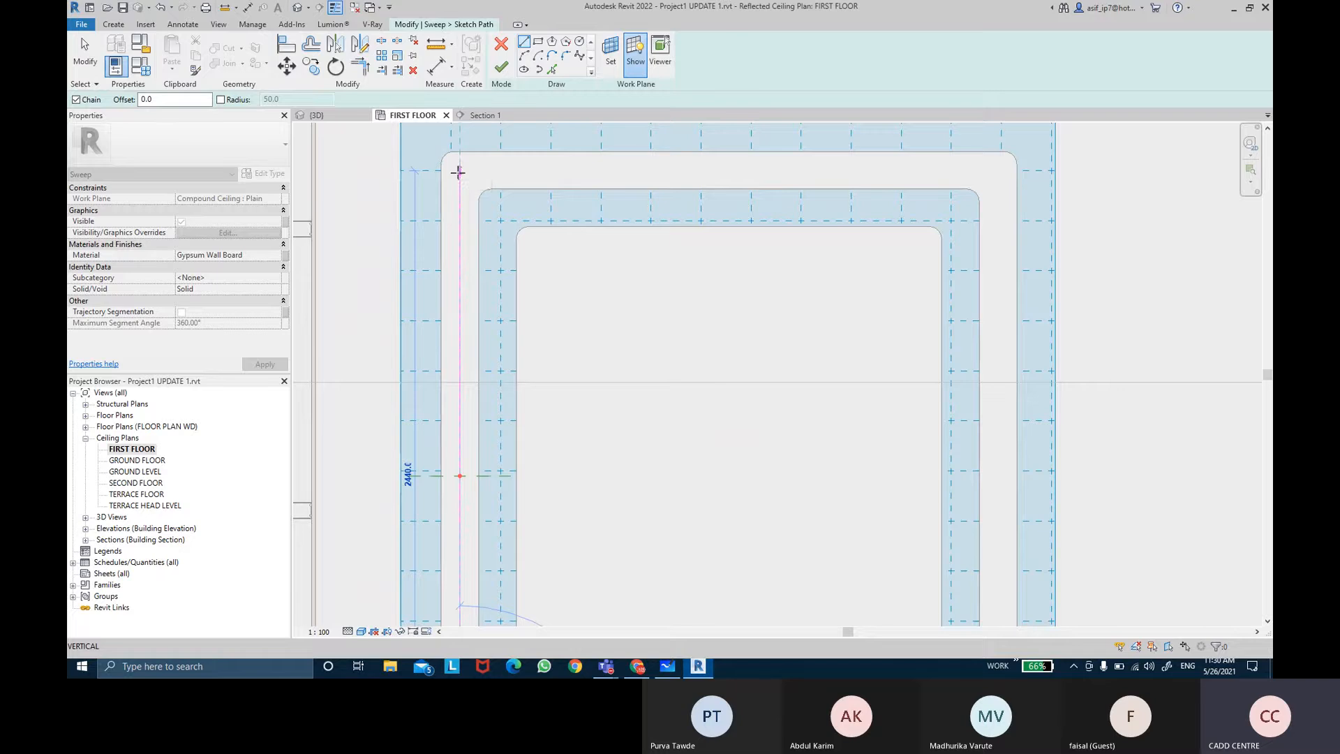
{"action": "left_click", "coordinate": [458, 175]}
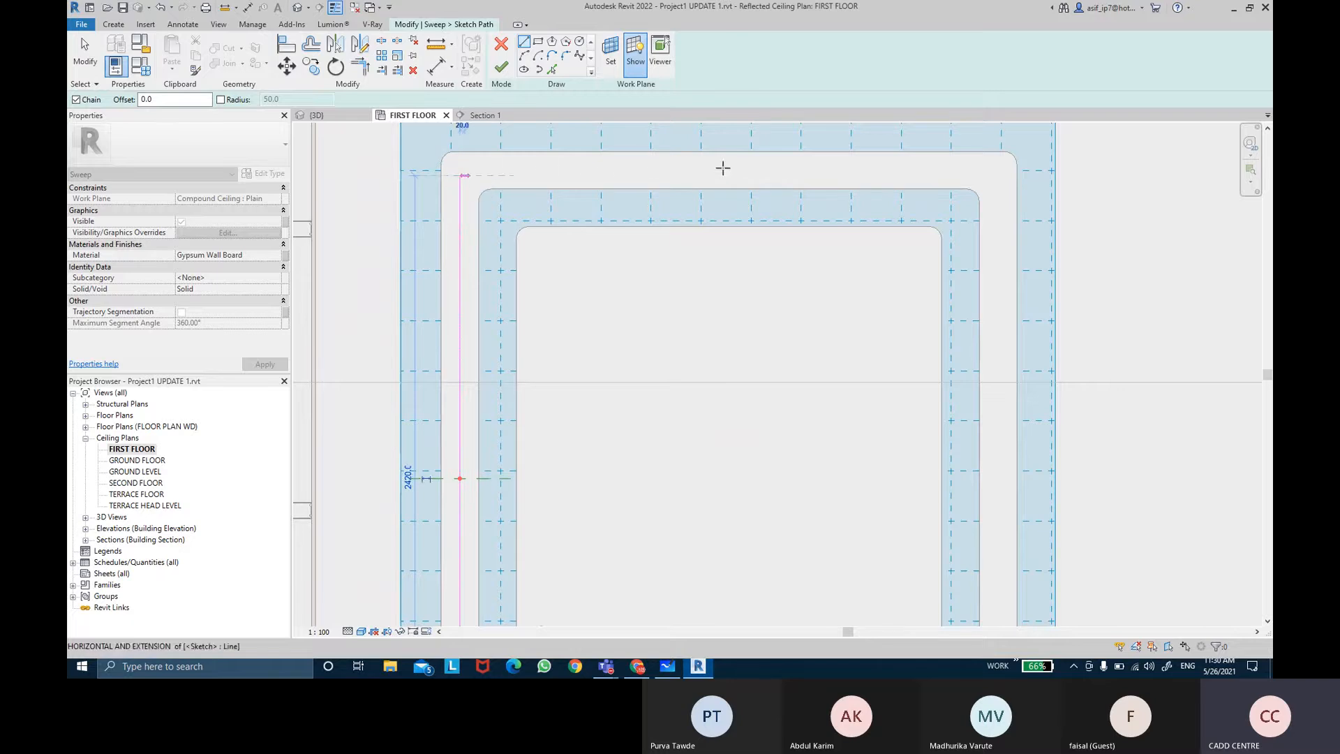
{"action": "left_click", "coordinate": [994, 176]}
{"action": "scroll", "coordinate": [1011, 469], "scroll_direction": "up", "scroll_amount": 5}
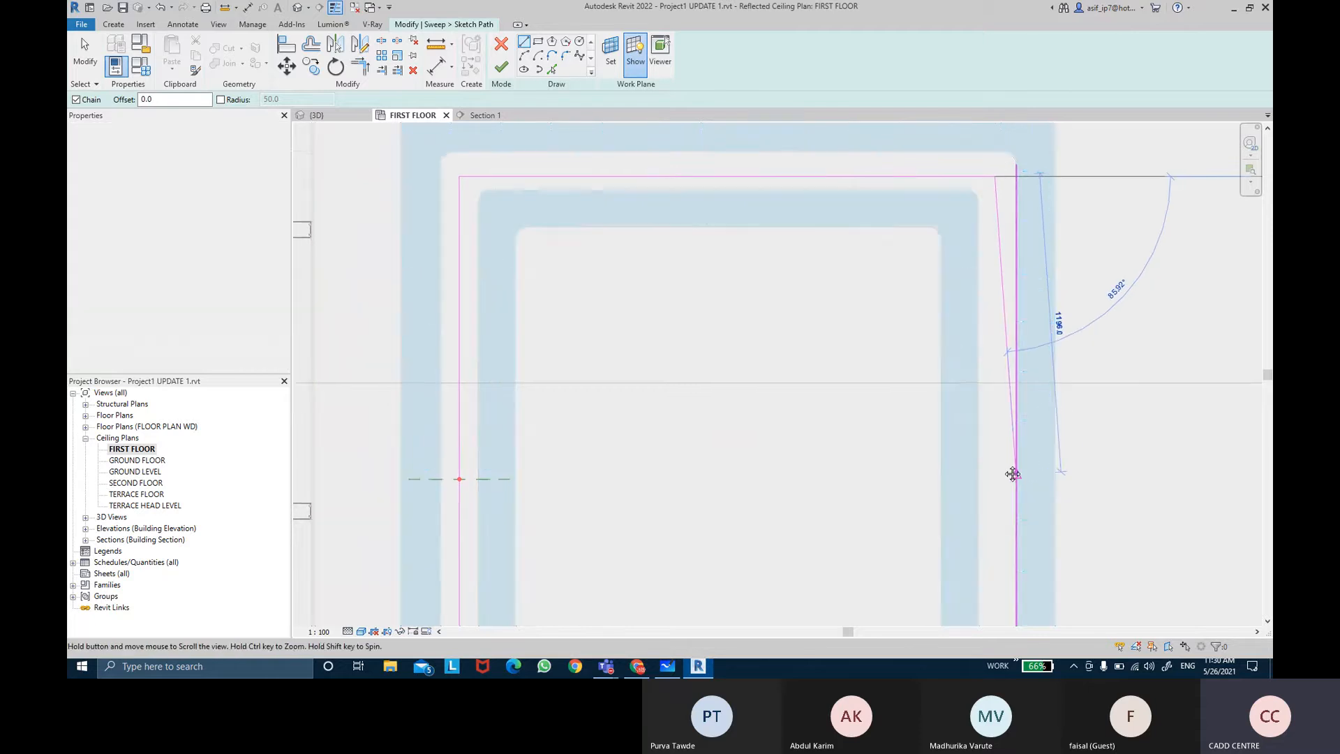
{"action": "middle_click_drag", "start_coordinate": [920, 530], "coordinate": [917, 524]}
{"action": "left_click", "coordinate": [914, 549]}
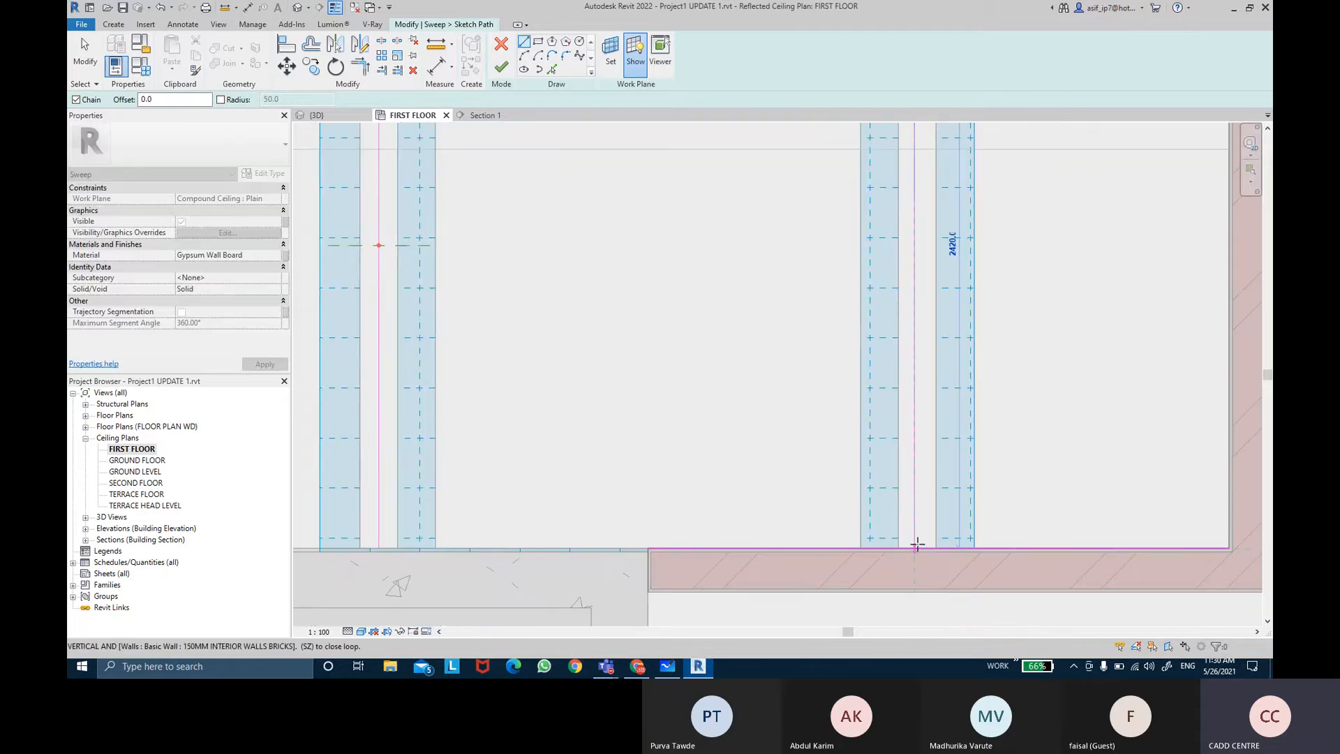
{"action": "key", "text": "Escape"}
{"action": "key", "text": "Escape"}
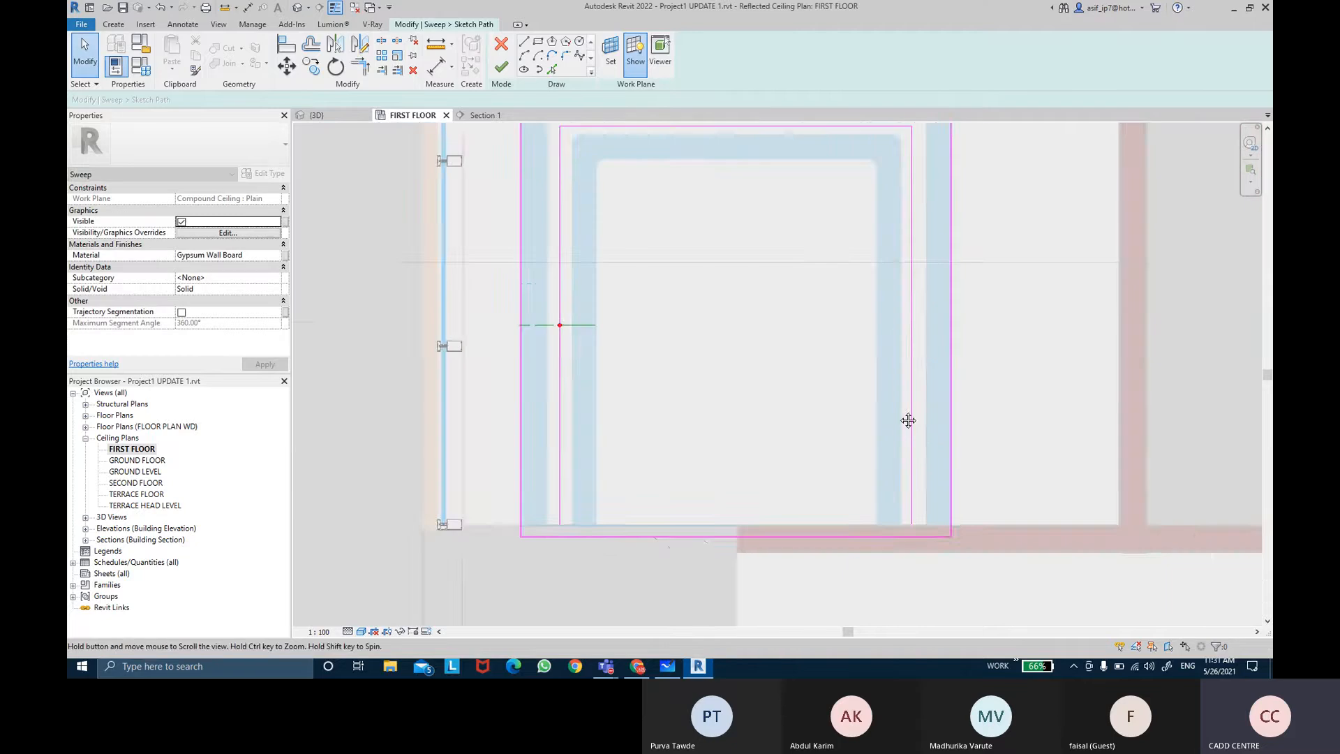
Step: Dimension the right path line between the adjacent ceiling edges and set the view scale to 1:10
{"action": "scroll", "coordinate": [906, 426], "scroll_direction": "down", "scroll_amount": 3}
{"action": "left_click", "coordinate": [439, 69]}
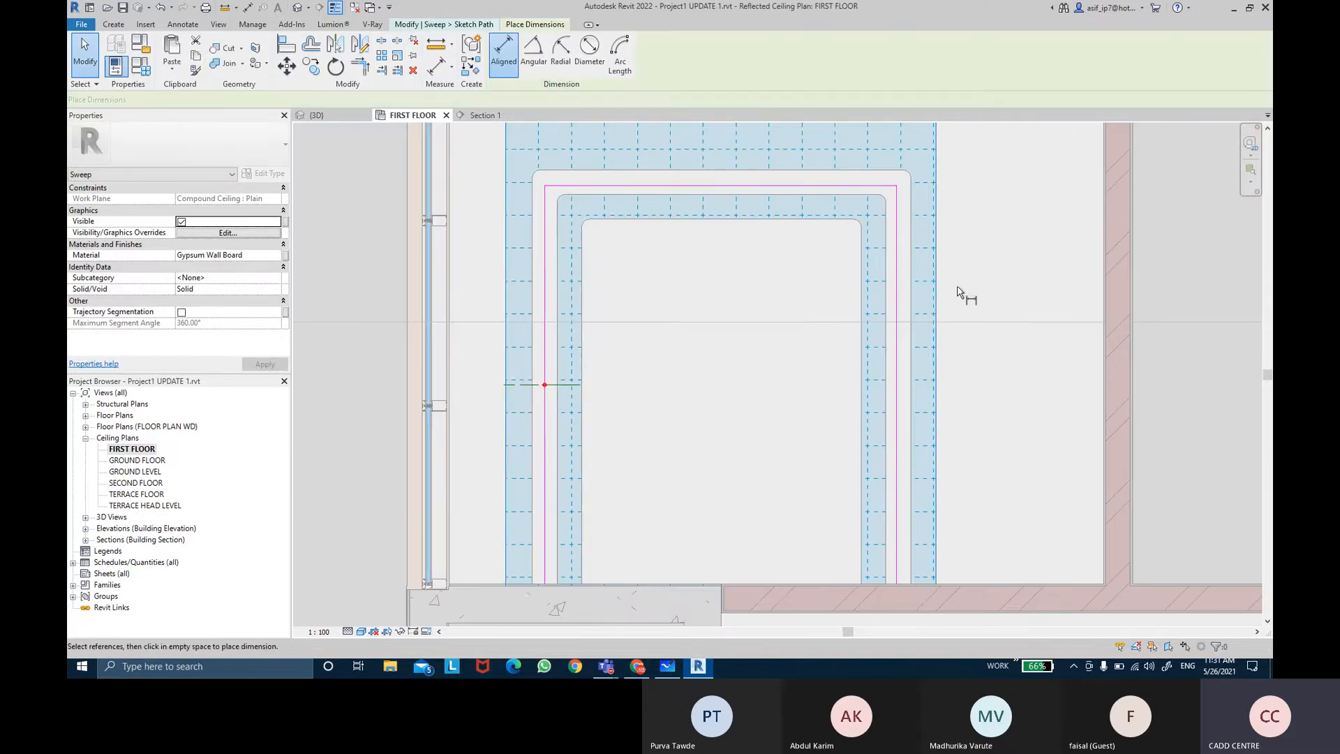
{"action": "scroll", "coordinate": [966, 293], "scroll_direction": "up", "scroll_amount": 2}
{"action": "left_click", "coordinate": [872, 370]}
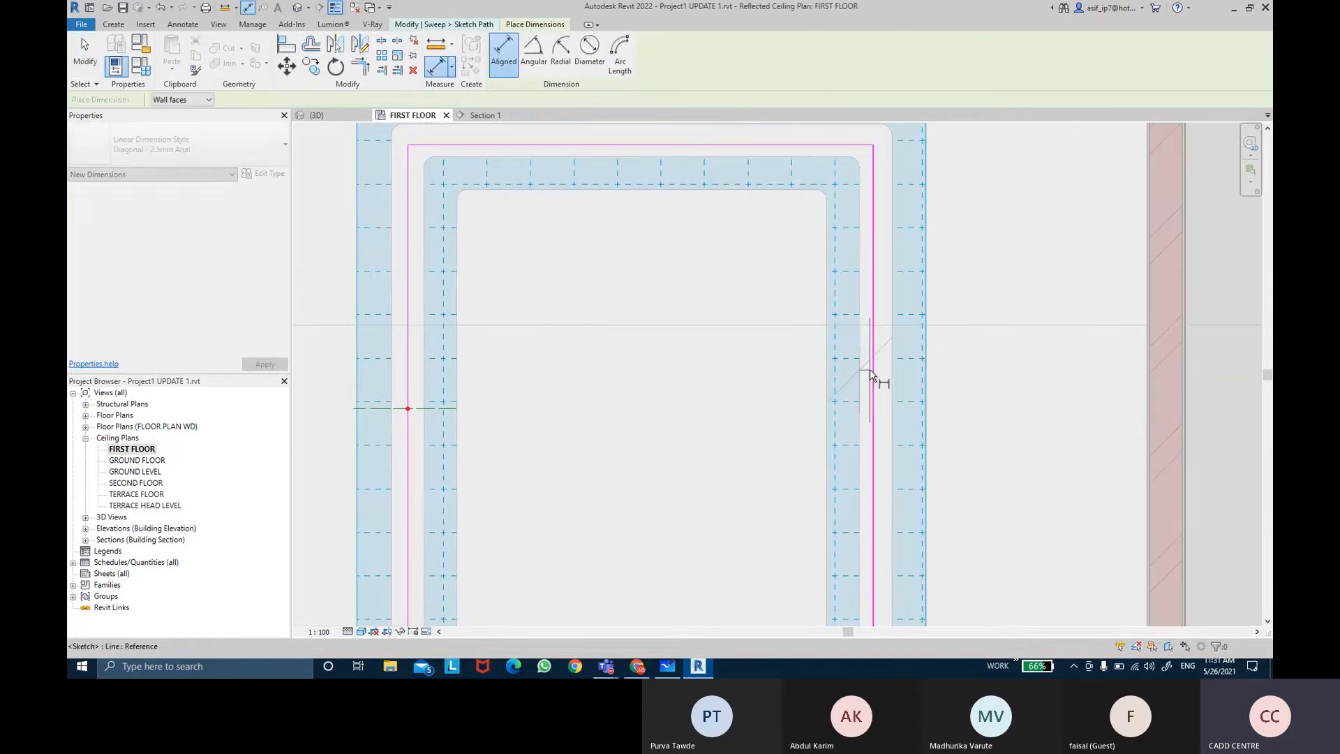
{"action": "left_click", "coordinate": [999, 374]}
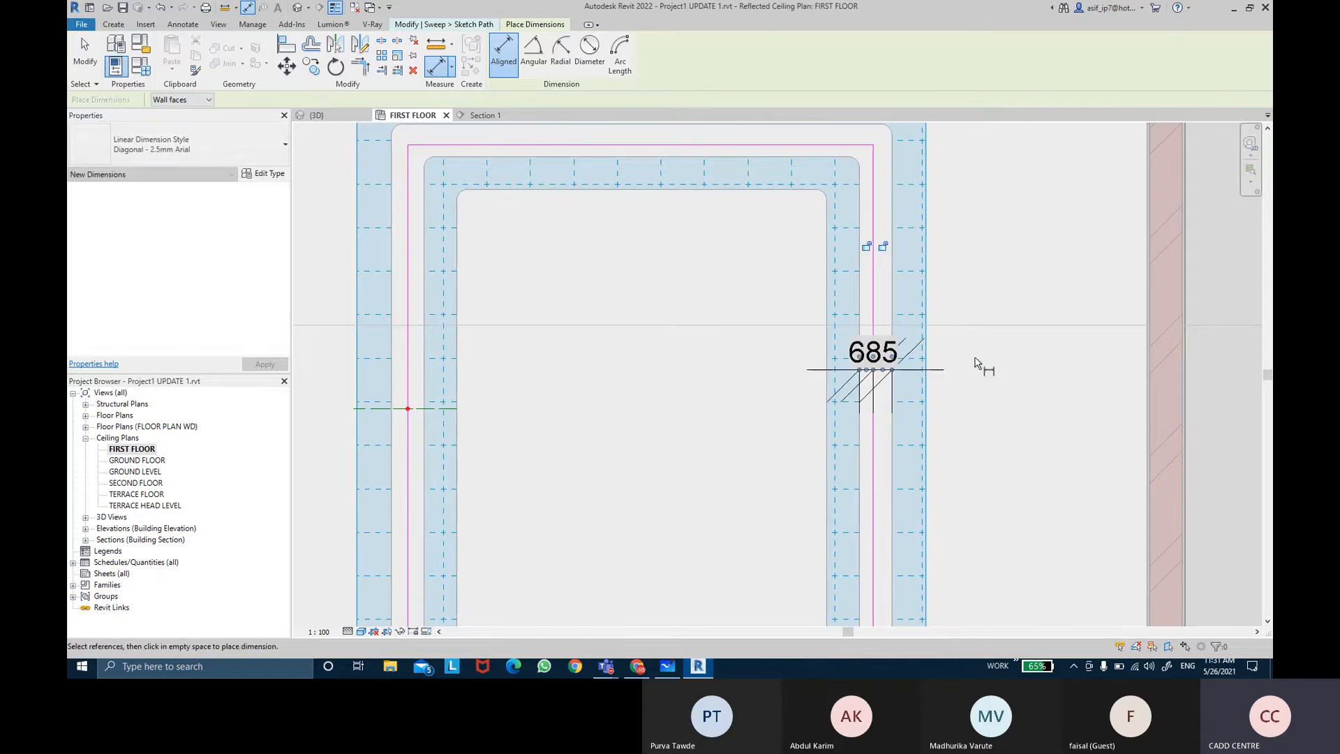
{"action": "key", "text": "Escape"}
{"action": "left_click", "coordinate": [883, 375]}
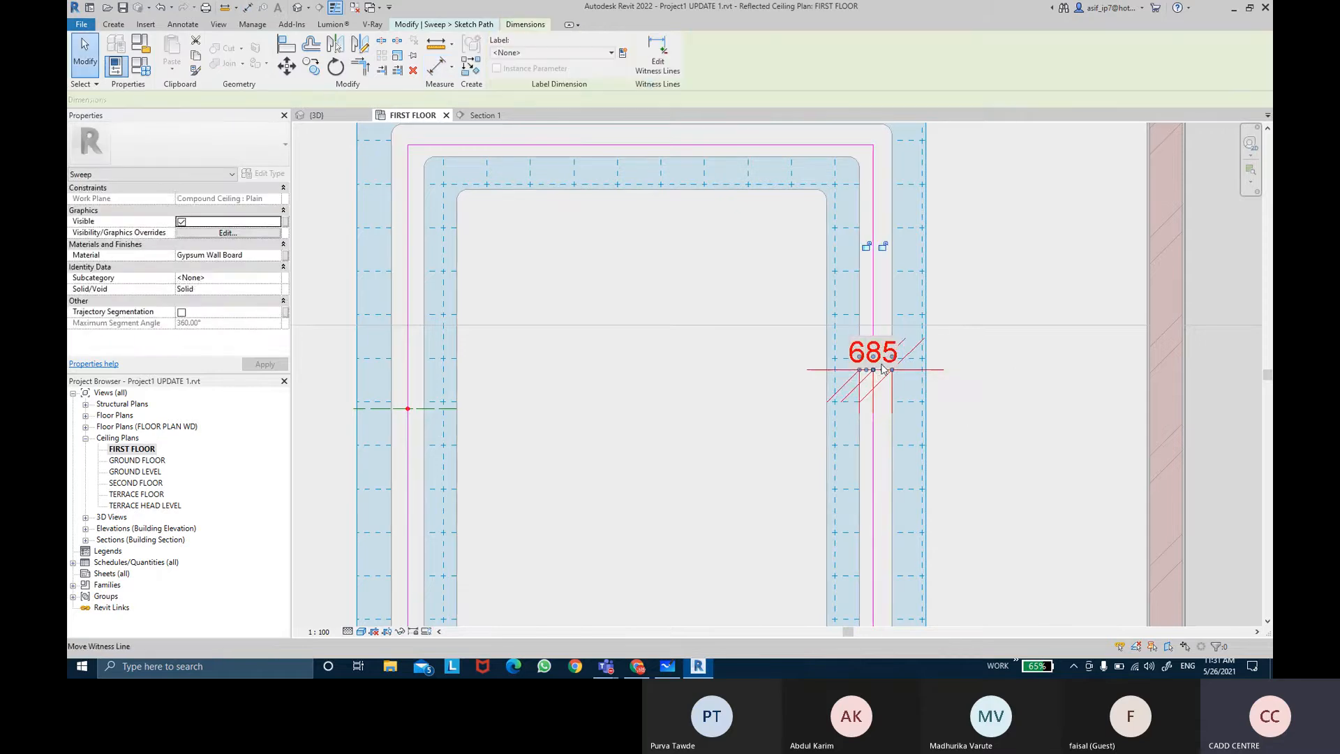
{"action": "middle_click_drag", "start_coordinate": [883, 375], "coordinate": [850, 311]}
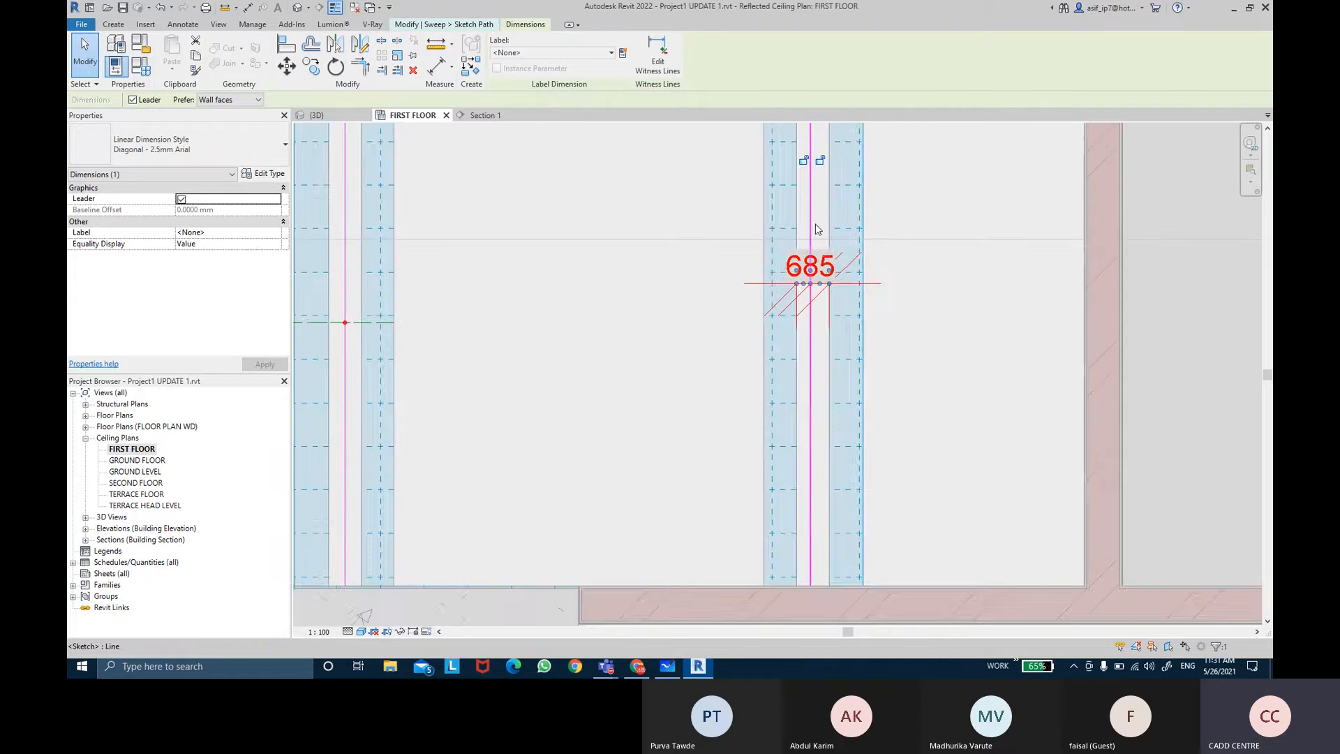
{"action": "scroll", "coordinate": [850, 311], "scroll_direction": "up", "scroll_amount": 8}
{"action": "left_click", "coordinate": [319, 632]}
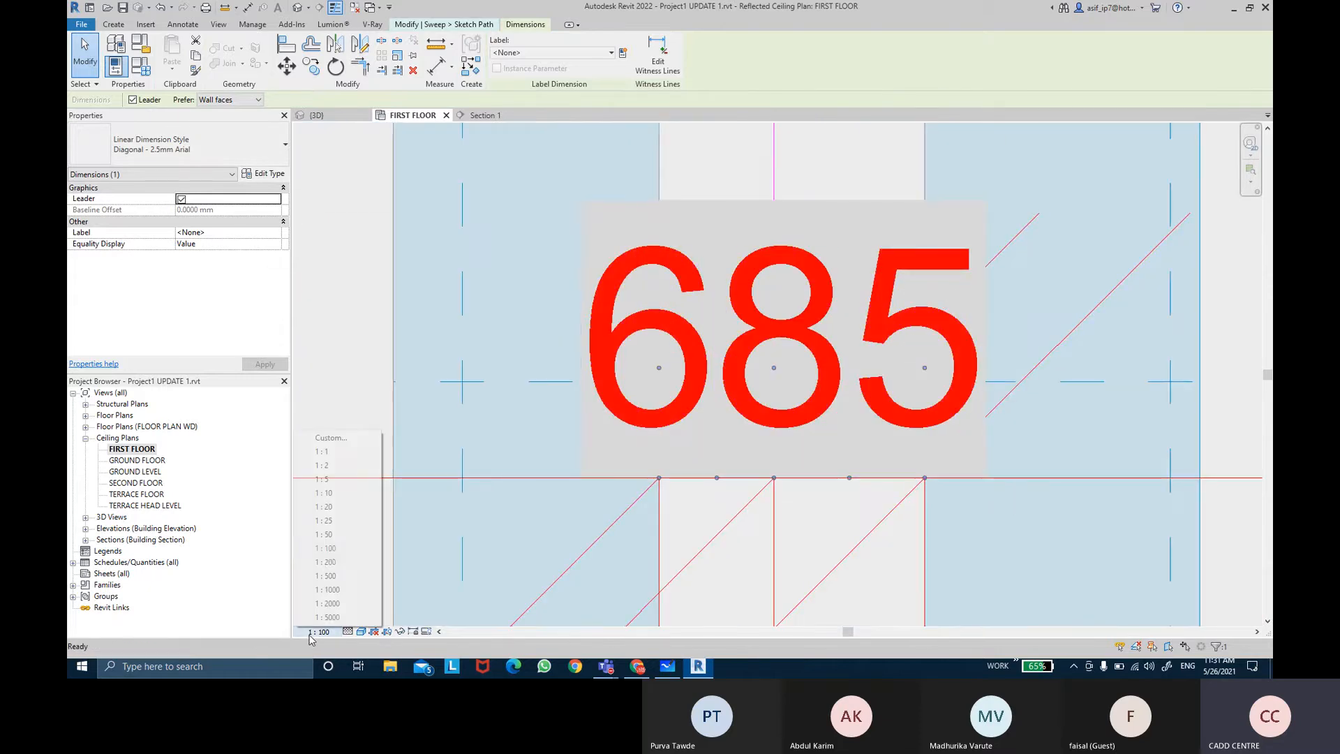
{"action": "left_click", "coordinate": [328, 496]}
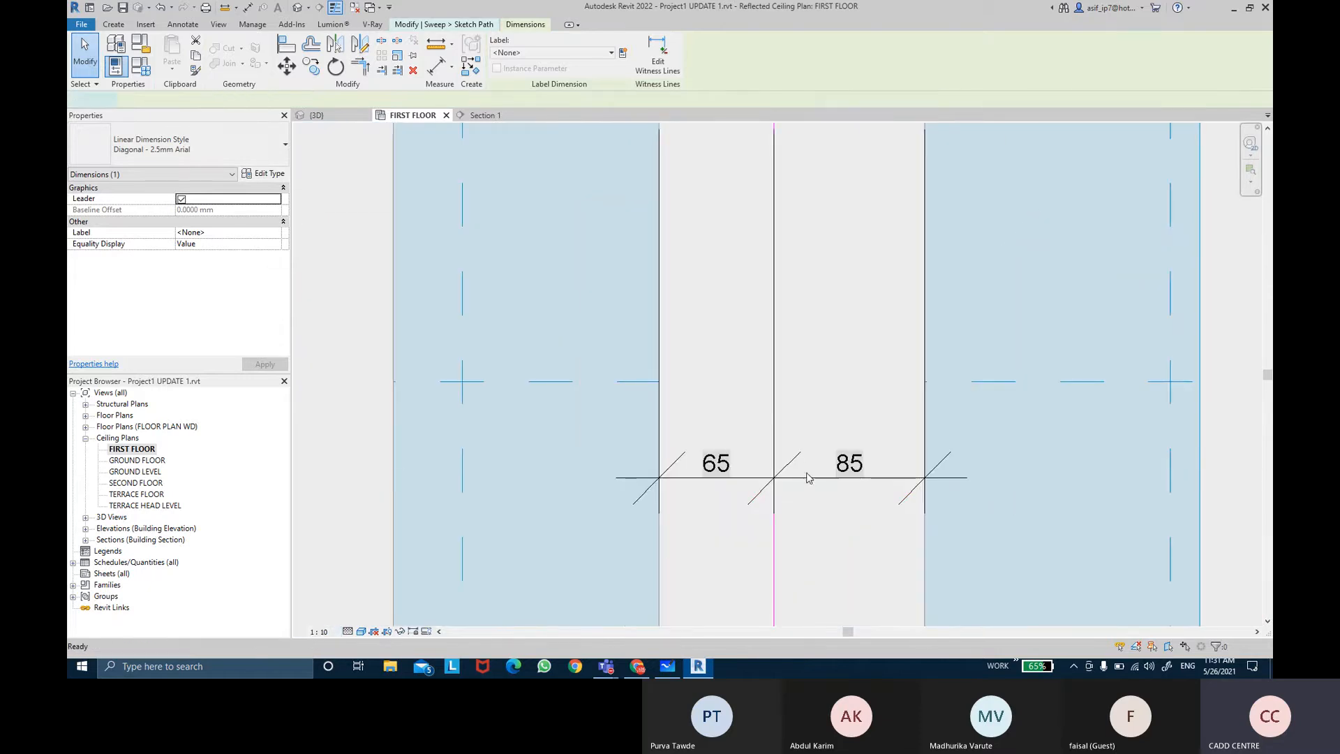
Step: Equalize the dimension to center the right path line, then delete the dimension
{"action": "left_click", "coordinate": [810, 478]}
{"action": "scroll", "coordinate": [809, 478], "scroll_direction": "down", "scroll_amount": 3}
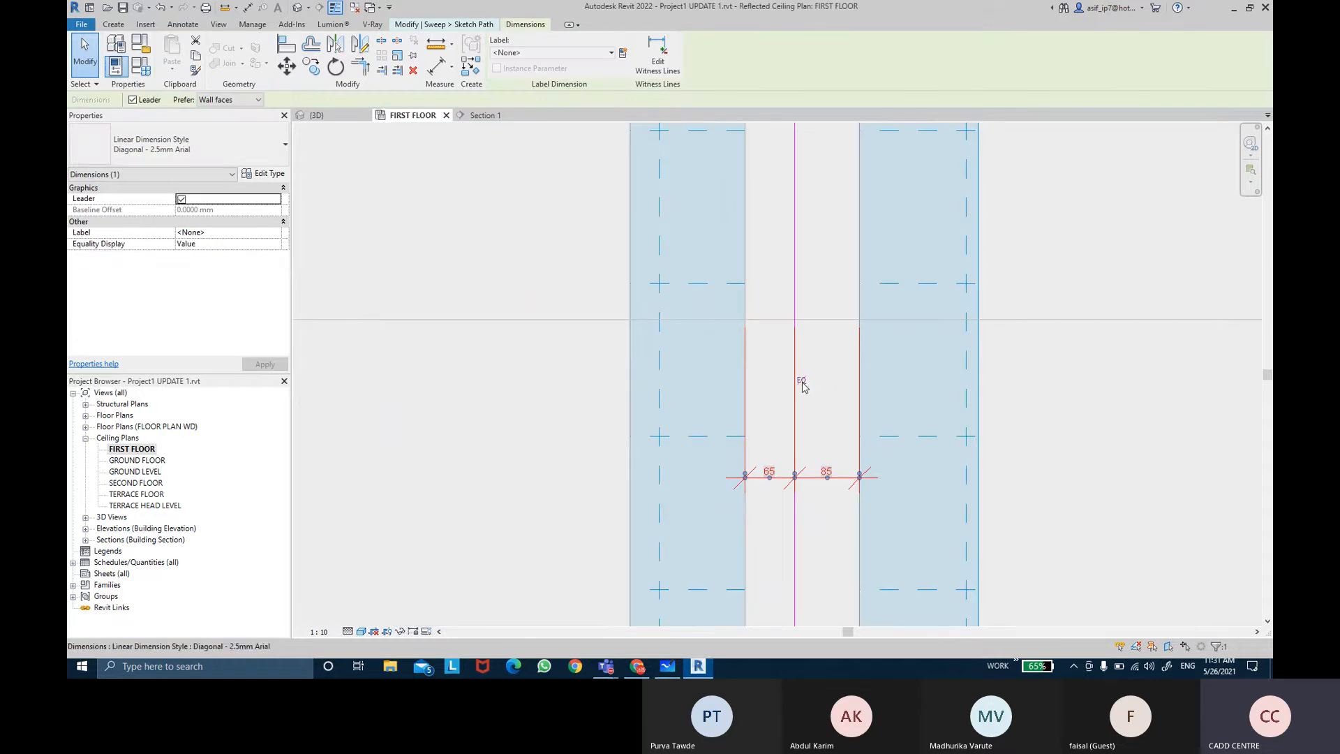
{"action": "left_click", "coordinate": [801, 382]}
{"action": "scroll", "coordinate": [773, 488], "scroll_direction": "down", "scroll_amount": 4}
{"action": "key", "text": "Escape"}
{"action": "left_click", "coordinate": [804, 492]}
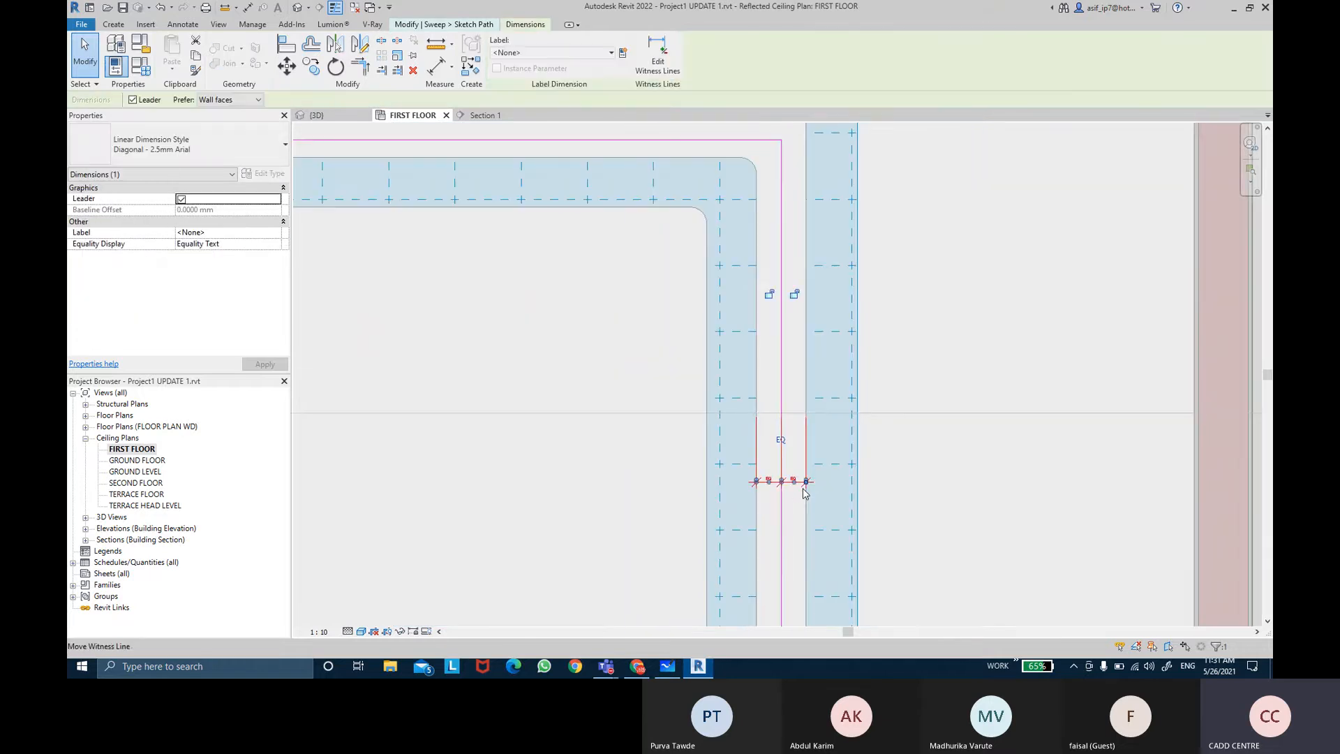
{"action": "key", "text": "Delete"}
{"action": "middle_click_drag", "start_coordinate": [710, 370], "coordinate": [815, 495]}
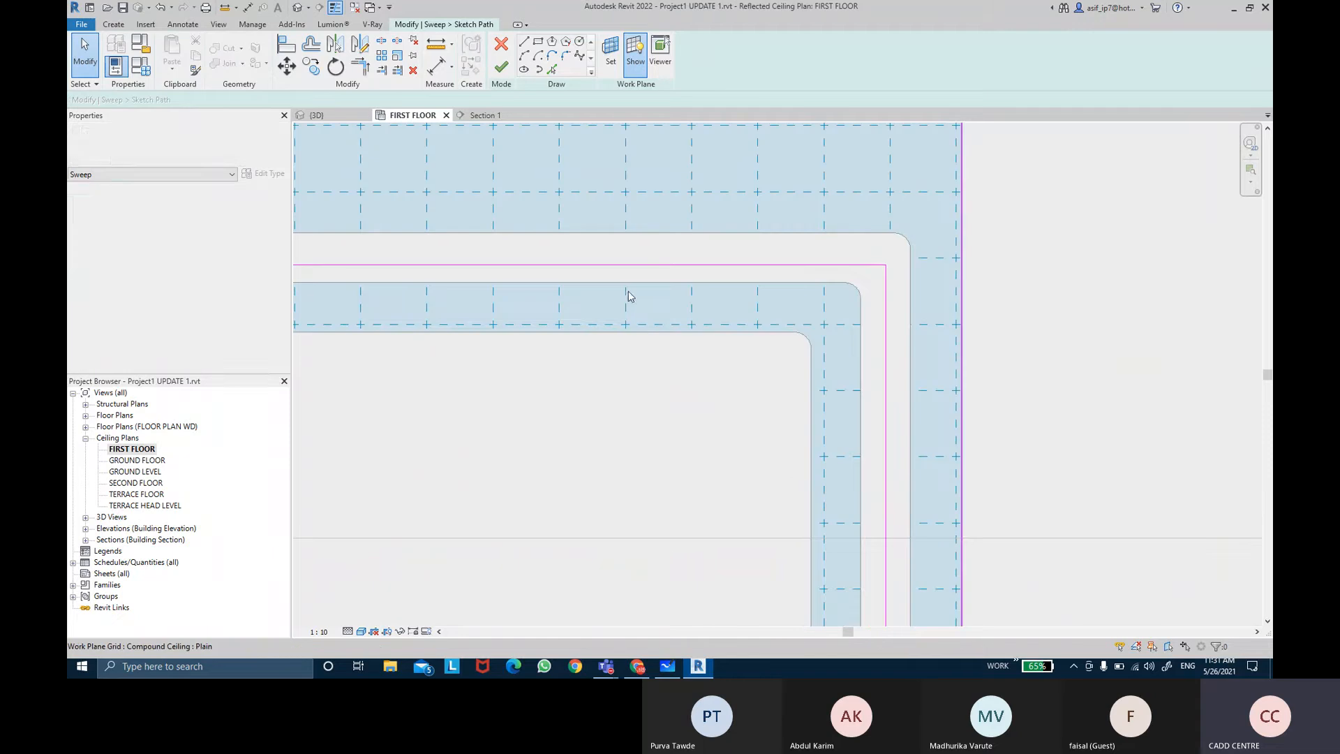
Step: Center the top path line between the ceiling edges with an equalized dimension, then delete the dimension
{"action": "left_click", "coordinate": [436, 67]}
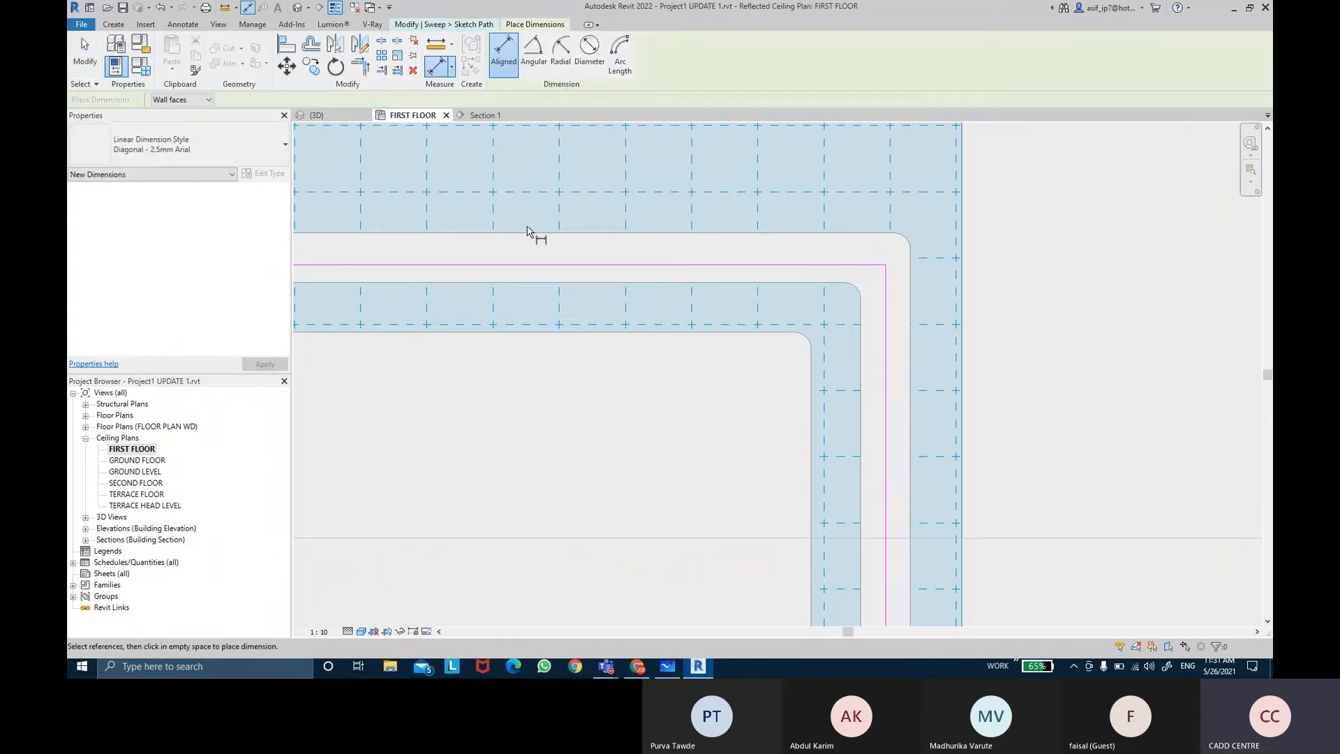
{"action": "left_click", "coordinate": [529, 233]}
{"action": "left_click", "coordinate": [531, 264]}
{"action": "left_click", "coordinate": [532, 282]}
{"action": "left_click", "coordinate": [533, 293]}
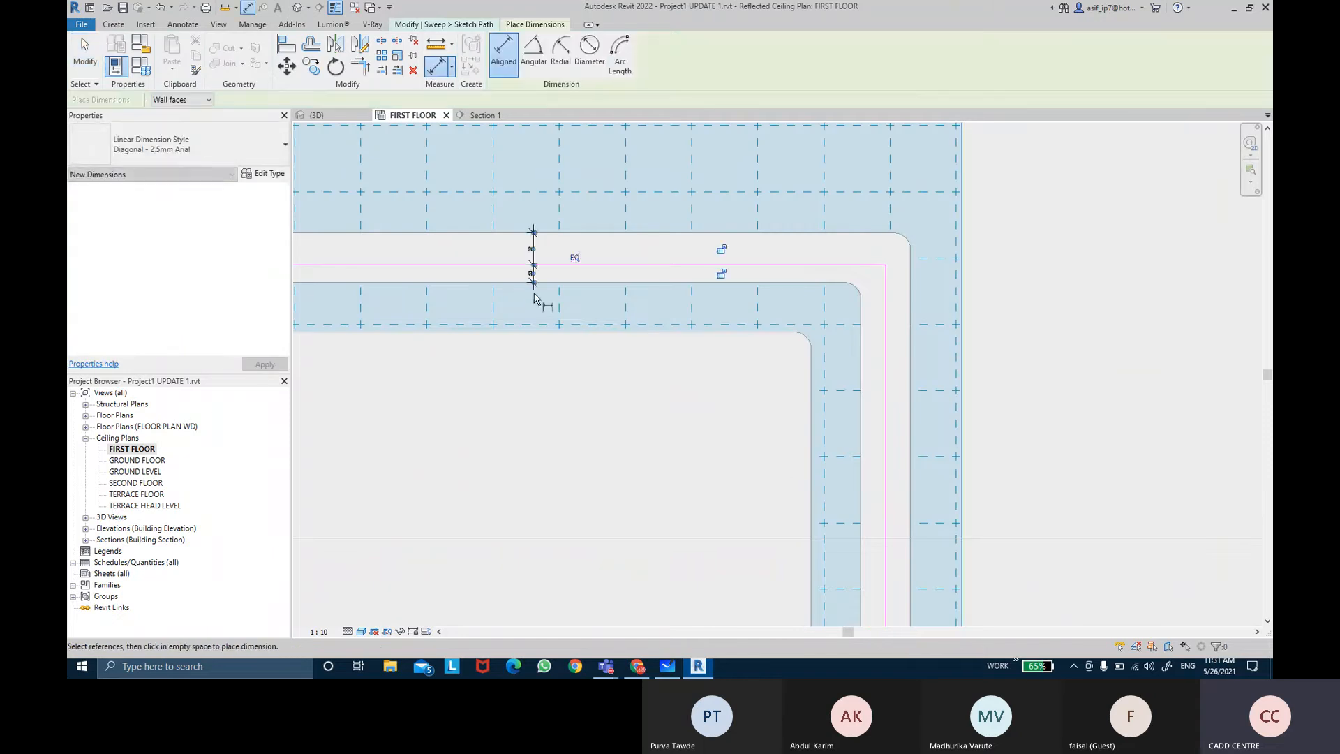
{"action": "left_click", "coordinate": [574, 258]}
{"action": "key", "text": "Escape"}
{"action": "key", "text": "Escape"}
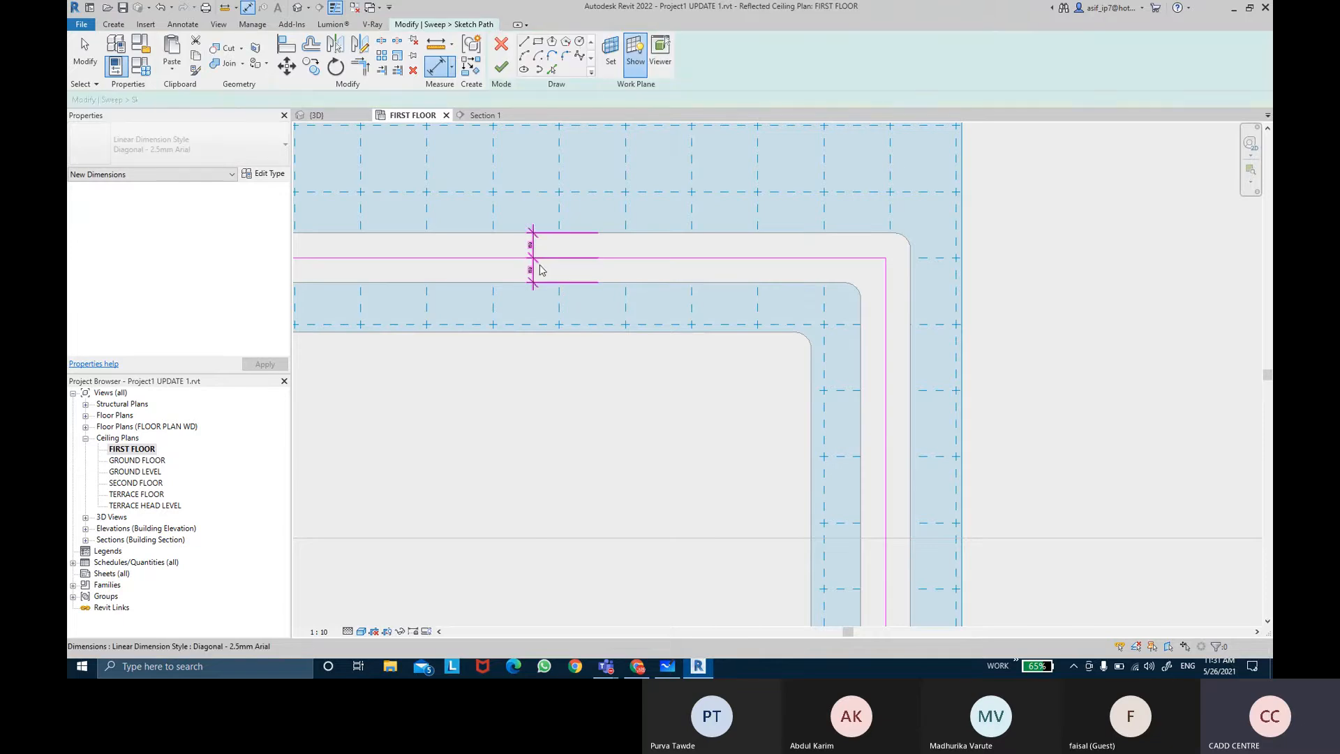
{"action": "left_click", "coordinate": [539, 270]}
{"action": "key", "text": "Delete"}
{"action": "scroll", "coordinate": [829, 290], "scroll_direction": "down", "scroll_amount": 3}
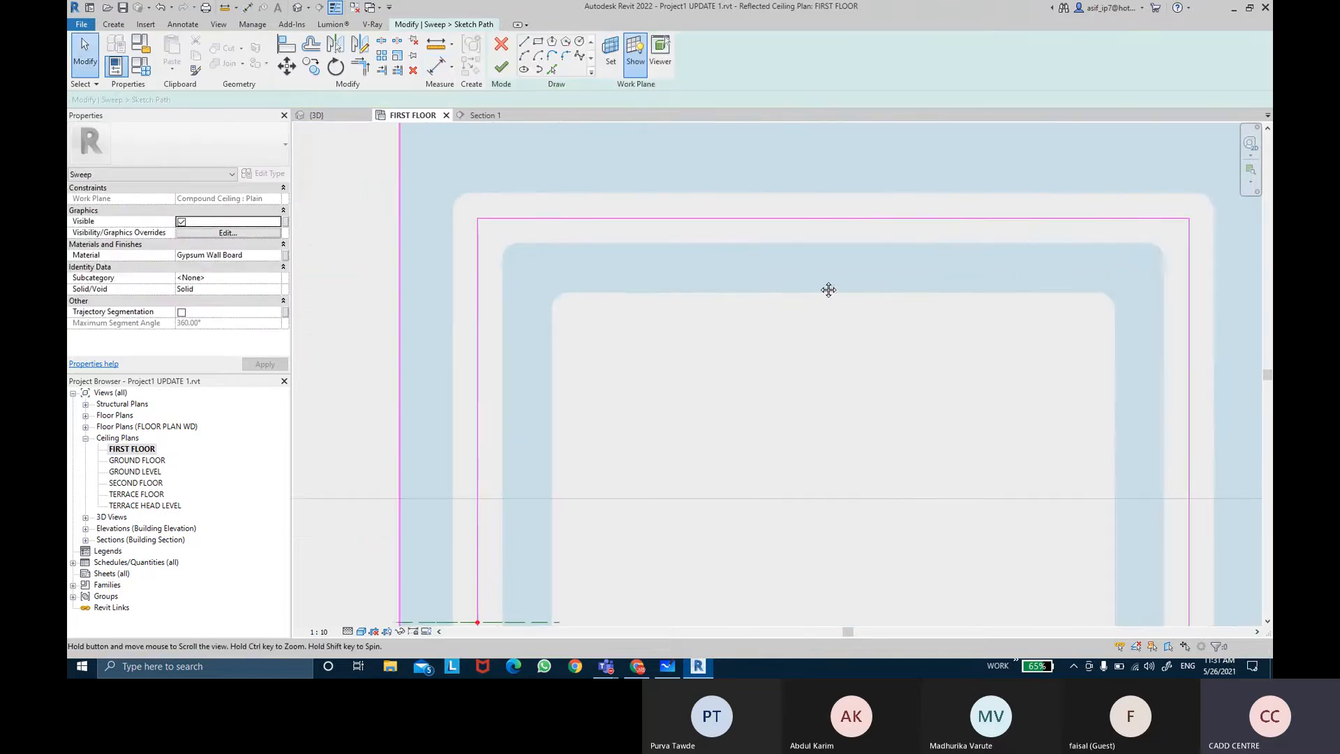
{"action": "scroll", "coordinate": [701, 338], "scroll_direction": "up", "scroll_amount": 2}
{"action": "middle_click_drag", "start_coordinate": [701, 338], "coordinate": [637, 275]}
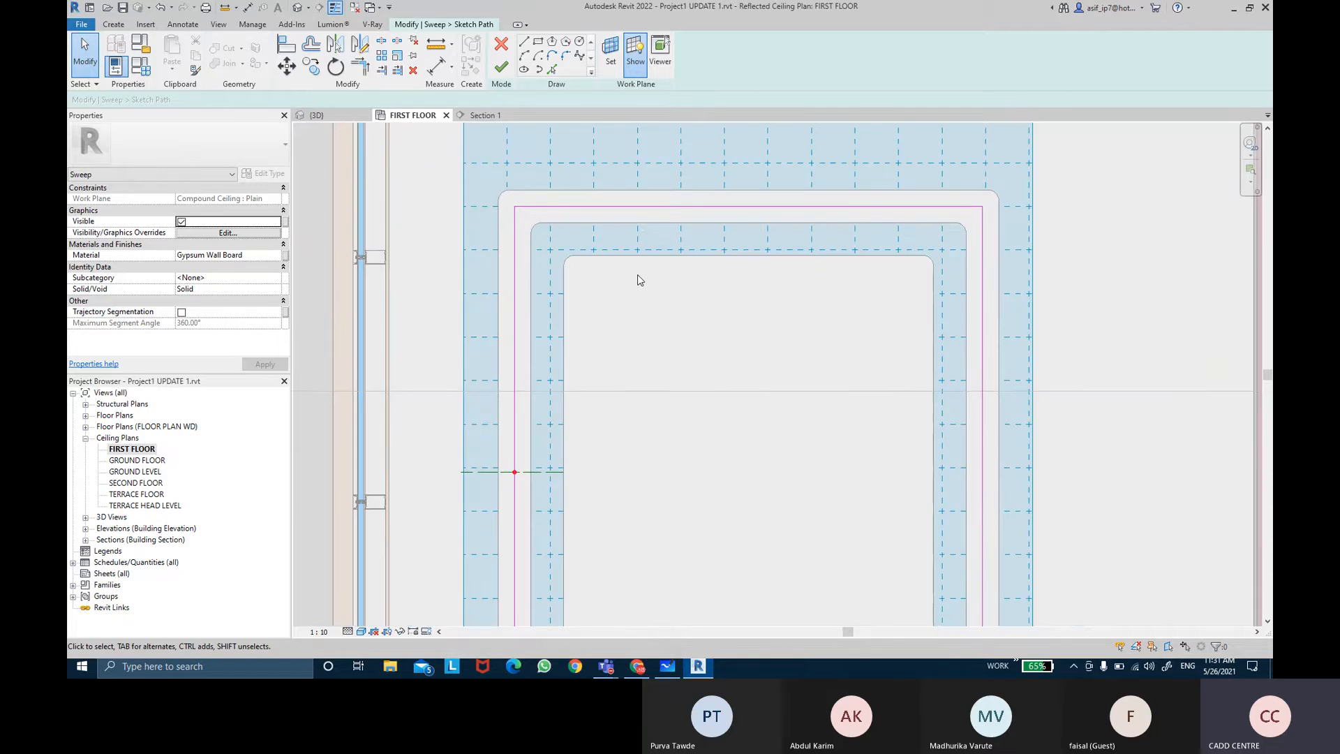
{"action": "middle_click_drag", "start_coordinate": [637, 274], "coordinate": [623, 266]}
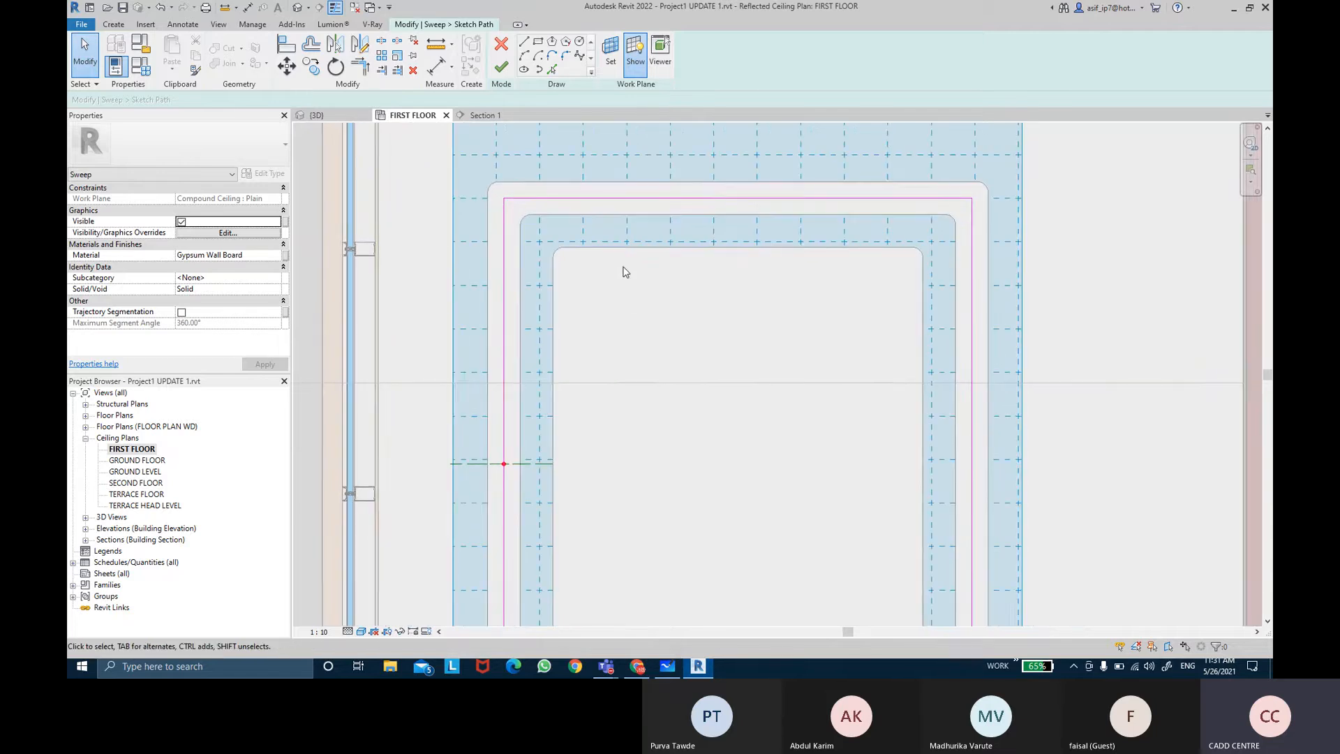
{"action": "key", "text": "Escape"}
{"action": "scroll", "coordinate": [624, 272], "scroll_direction": "down", "scroll_amount": 2}
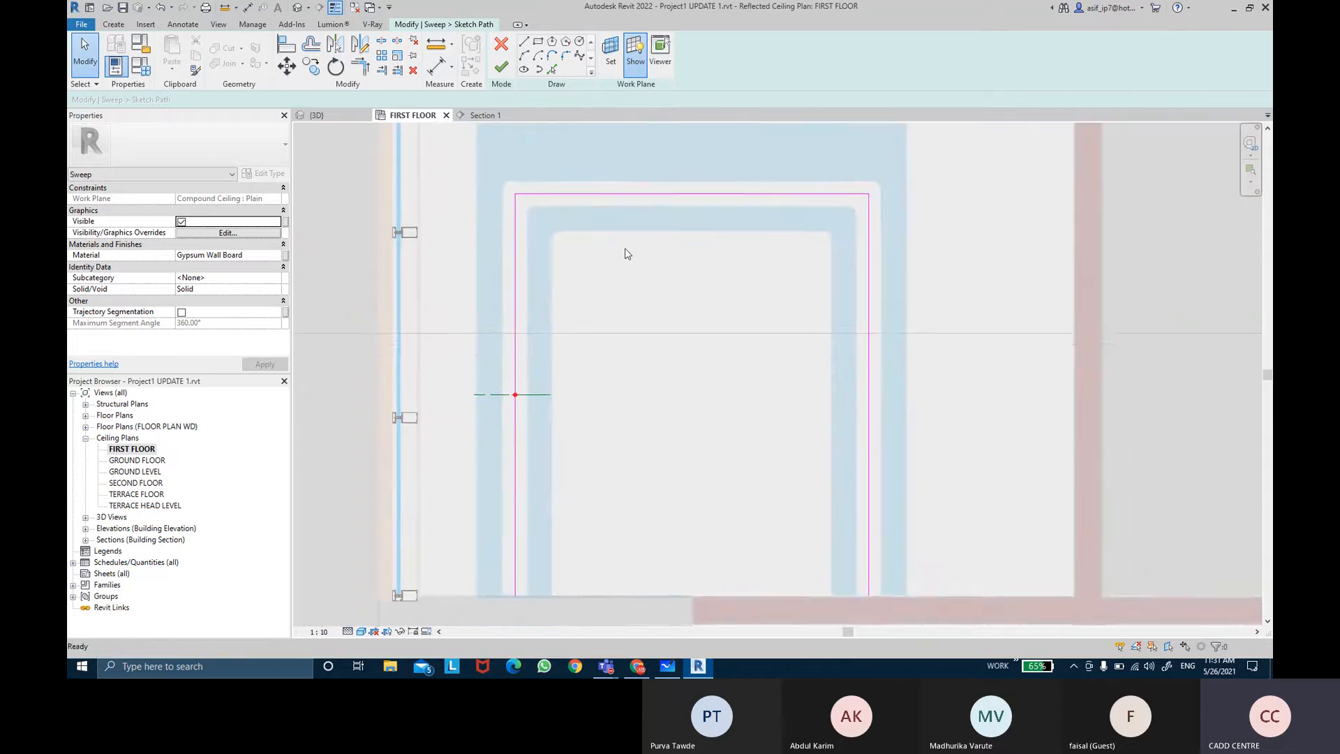
{"action": "middle_click_drag", "start_coordinate": [618, 250], "coordinate": [608, 249]}
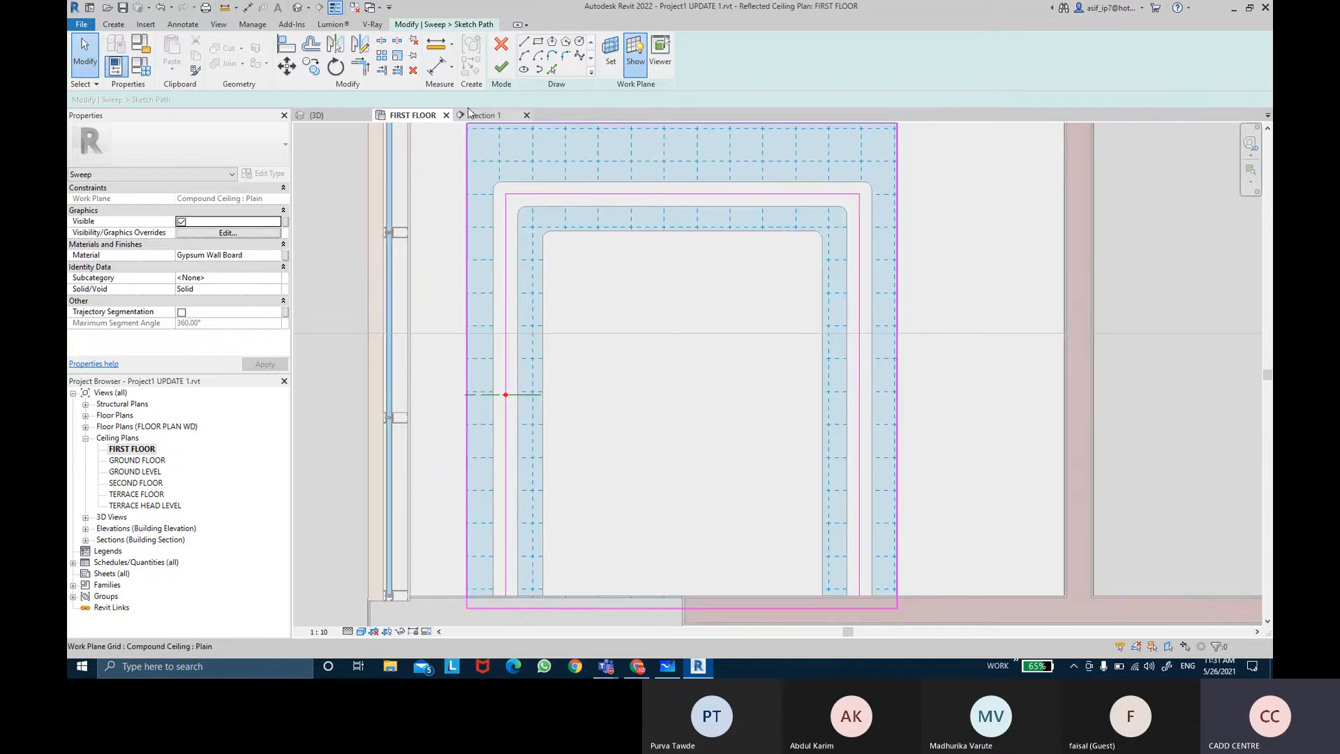
Step: Measure the radius of the ceiling opening's rounded corner with a radial dimension
{"action": "left_click", "coordinate": [453, 68]}
{"action": "left_click", "coordinate": [475, 141]}
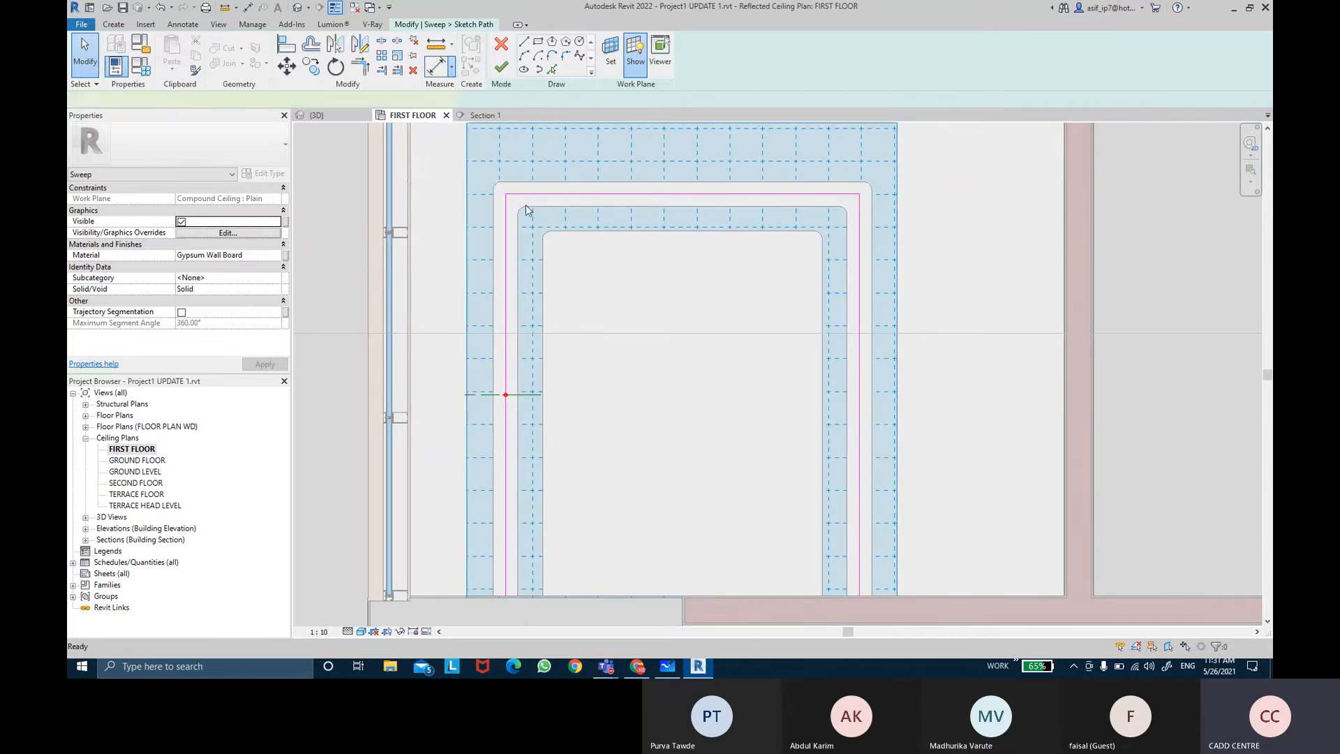
{"action": "scroll", "coordinate": [525, 210], "scroll_direction": "up", "scroll_amount": 1}
{"action": "scroll", "coordinate": [525, 211], "scroll_direction": "up", "scroll_amount": 2}
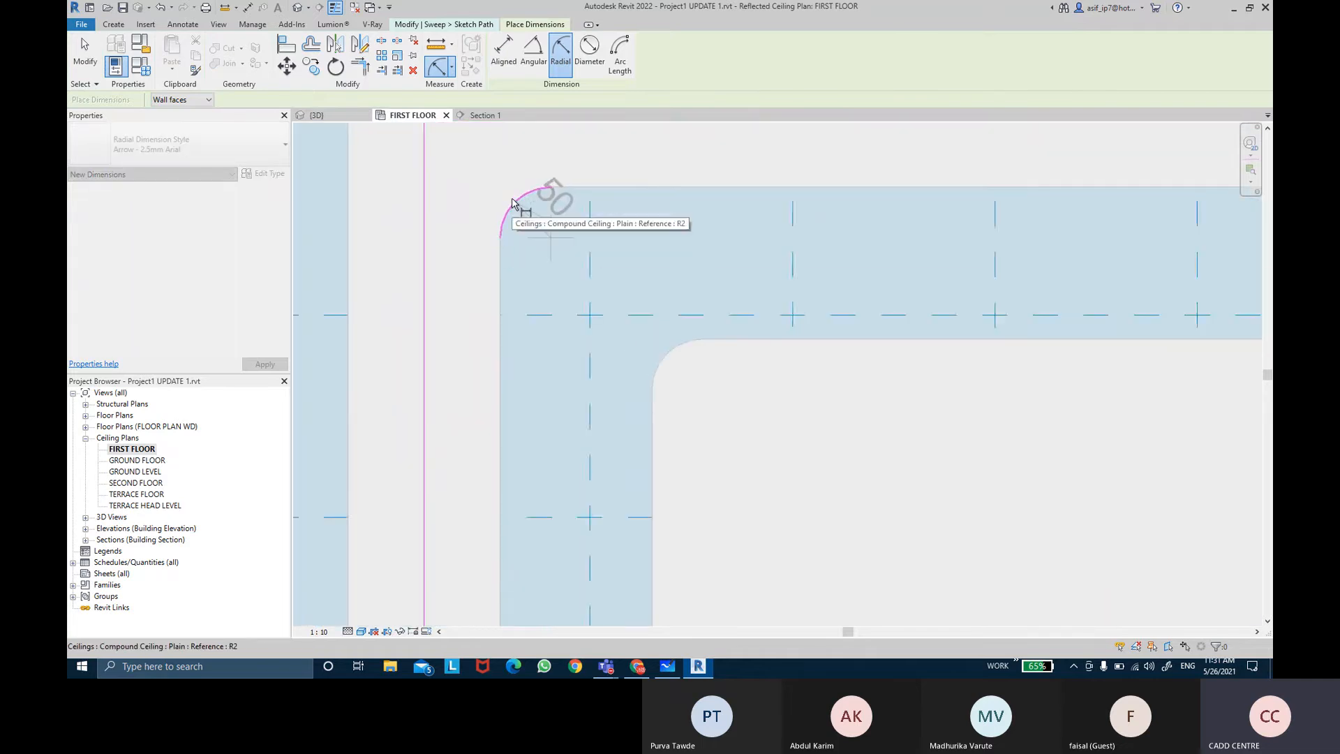
{"action": "scroll", "coordinate": [526, 221], "scroll_direction": "up", "scroll_amount": 3}
{"action": "scroll", "coordinate": [526, 221], "scroll_direction": "down", "scroll_amount": 3}
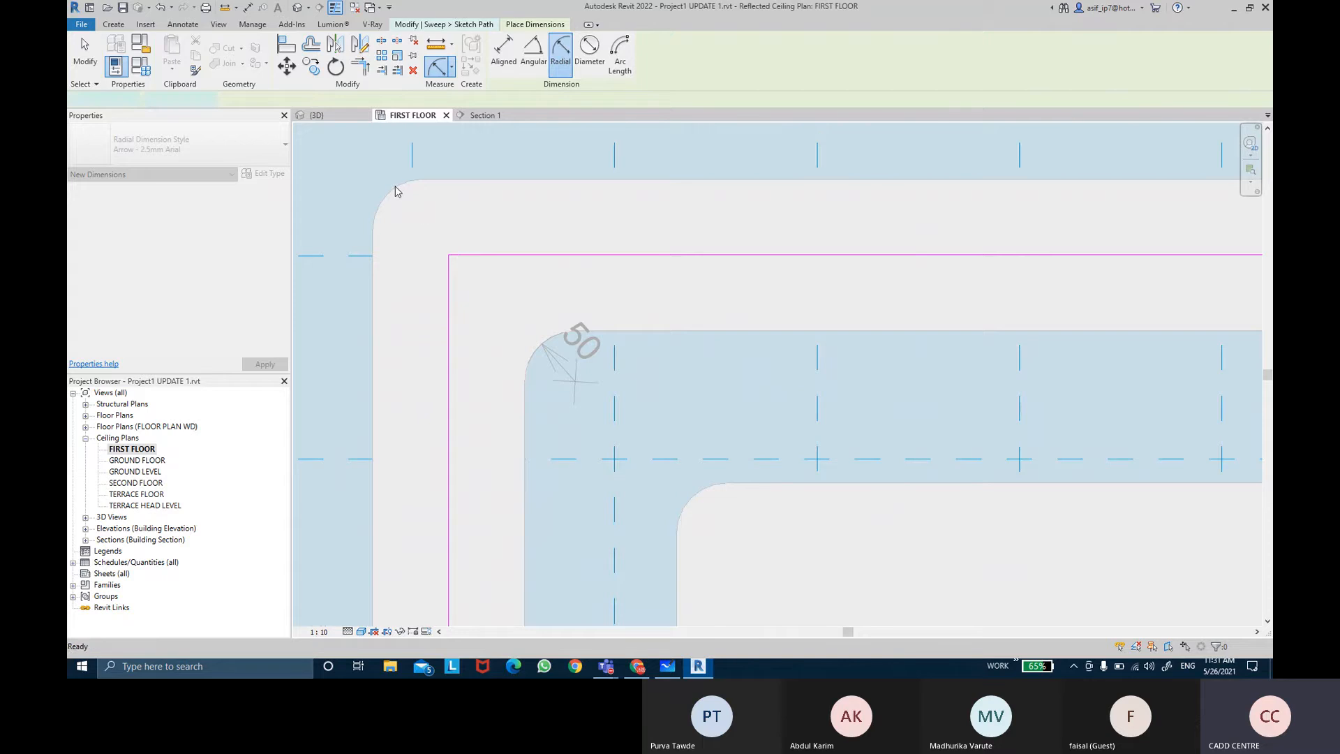
{"action": "scroll", "coordinate": [460, 251], "scroll_direction": "down", "scroll_amount": 2}
{"action": "left_click", "coordinate": [476, 167]}
{"action": "left_click", "coordinate": [472, 163]}
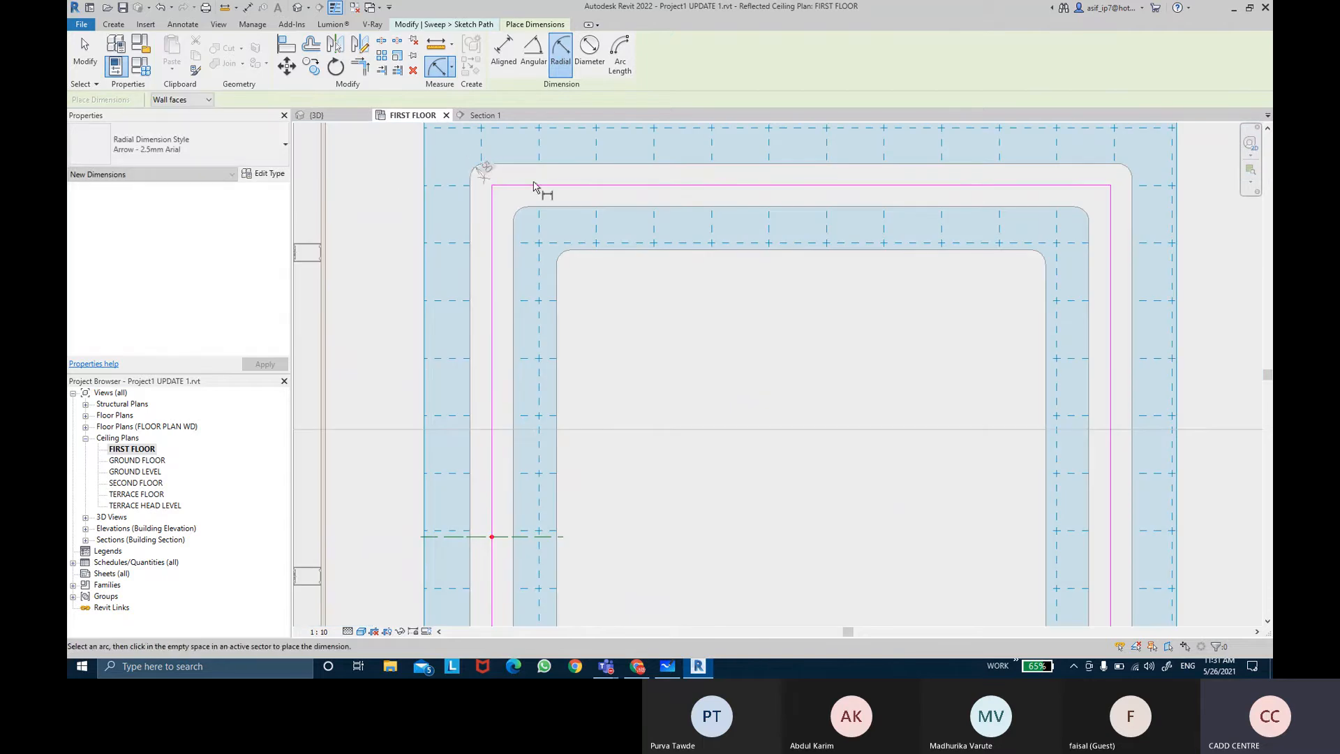
{"action": "key", "text": "Escape"}
{"action": "key", "text": "Escape"}
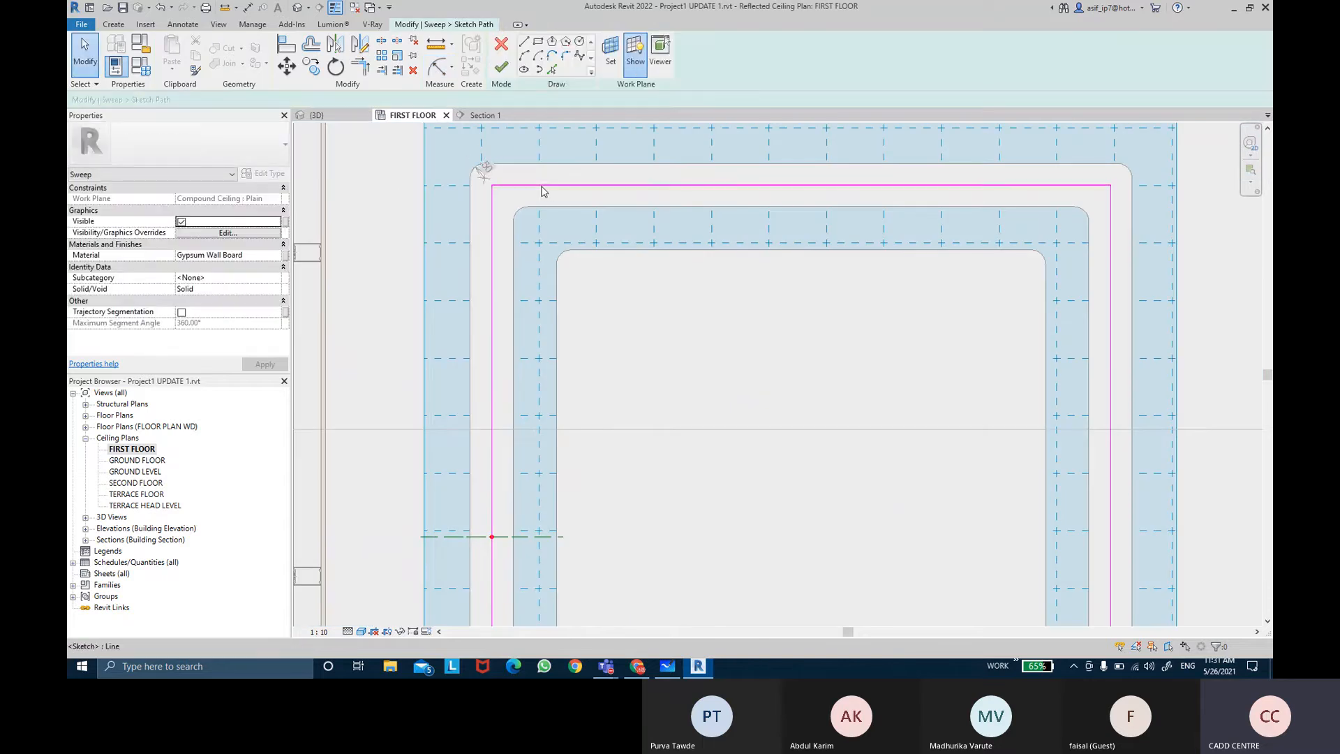
Step: Fillet the path's top-left corner with a 50 mm radius arc
{"action": "left_click", "coordinate": [566, 58]}
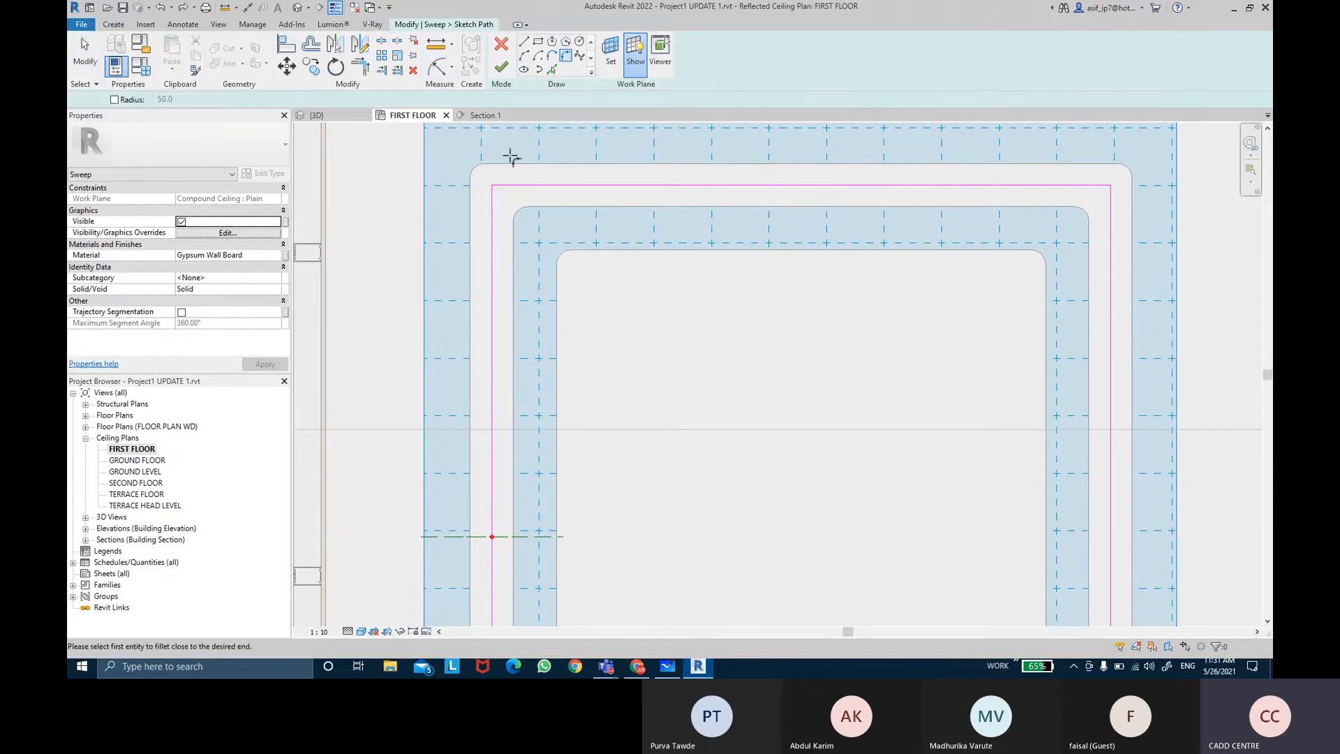
{"action": "left_click", "coordinate": [134, 101]}
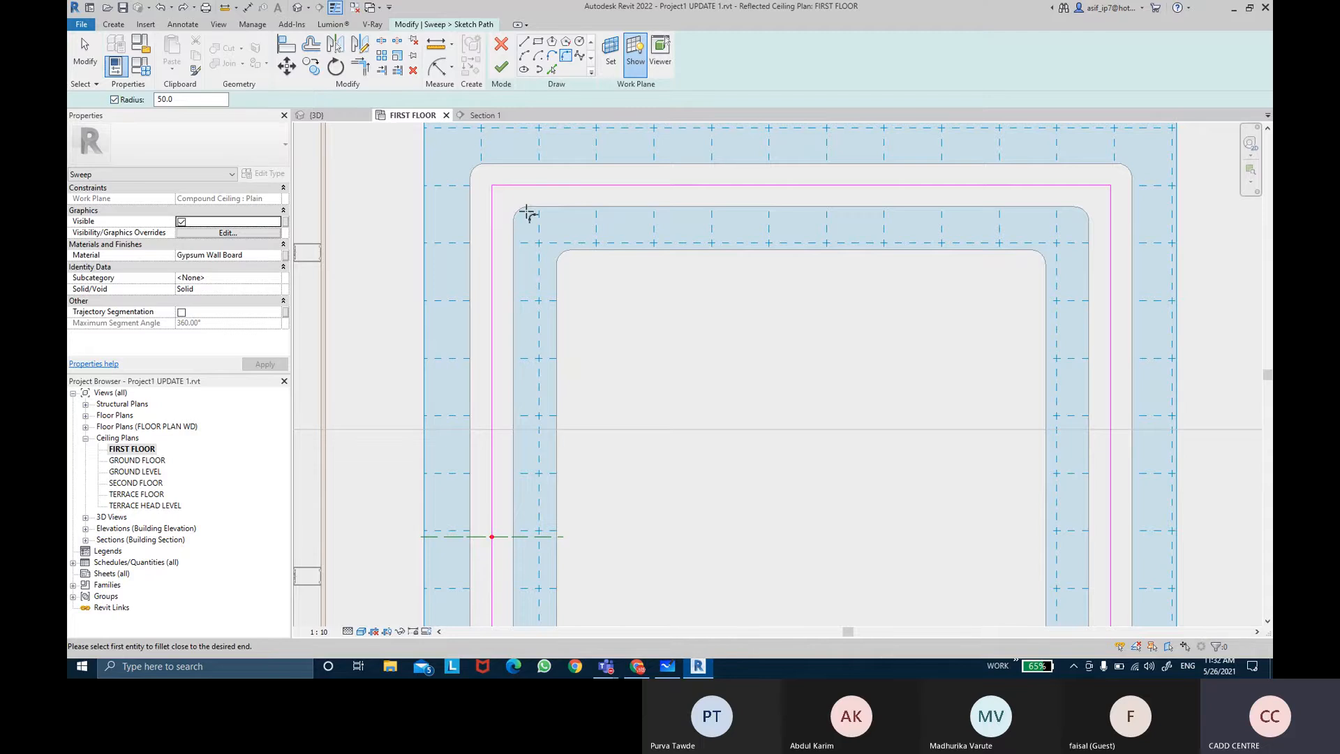
{"action": "left_click", "coordinate": [494, 210]}
{"action": "left_click", "coordinate": [513, 186]}
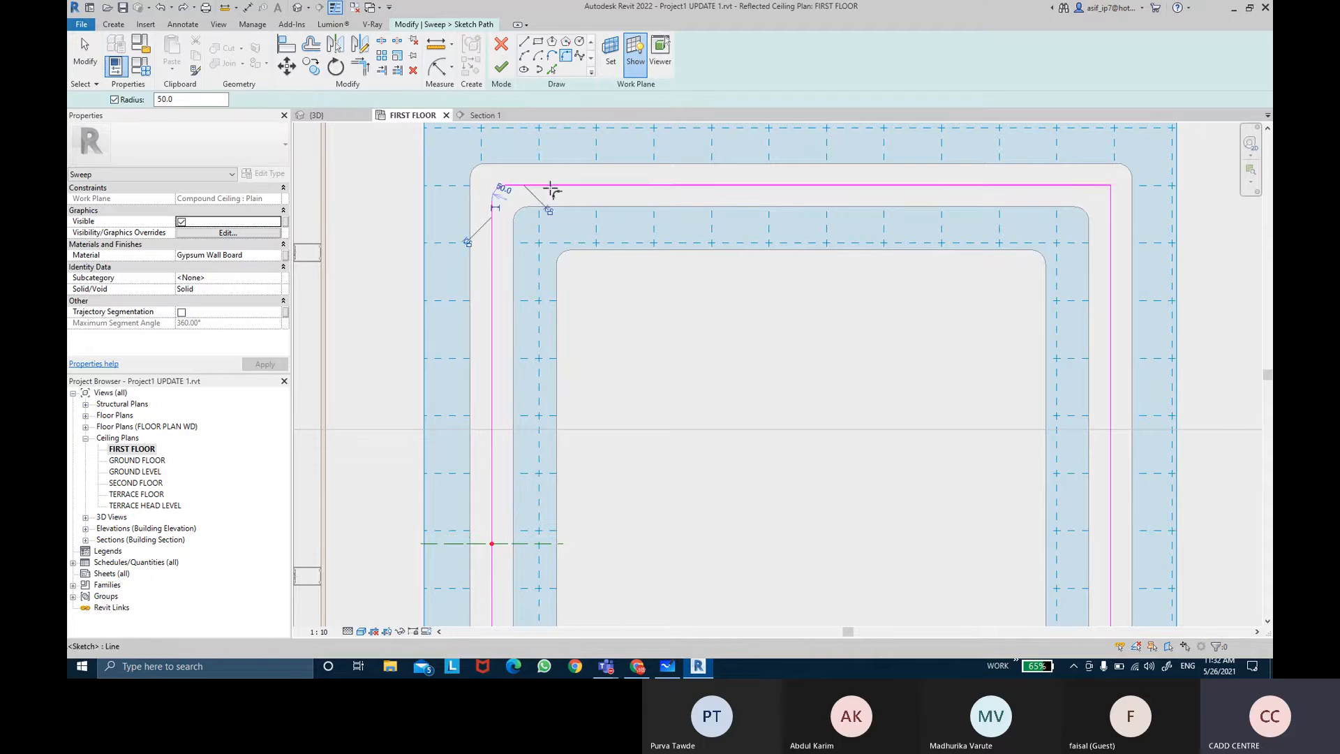
Step: Fillet the path's top-right corner with the 50 mm radius and finish editing the sweep path
{"action": "left_click", "coordinate": [1097, 186]}
{"action": "left_click", "coordinate": [1112, 213]}
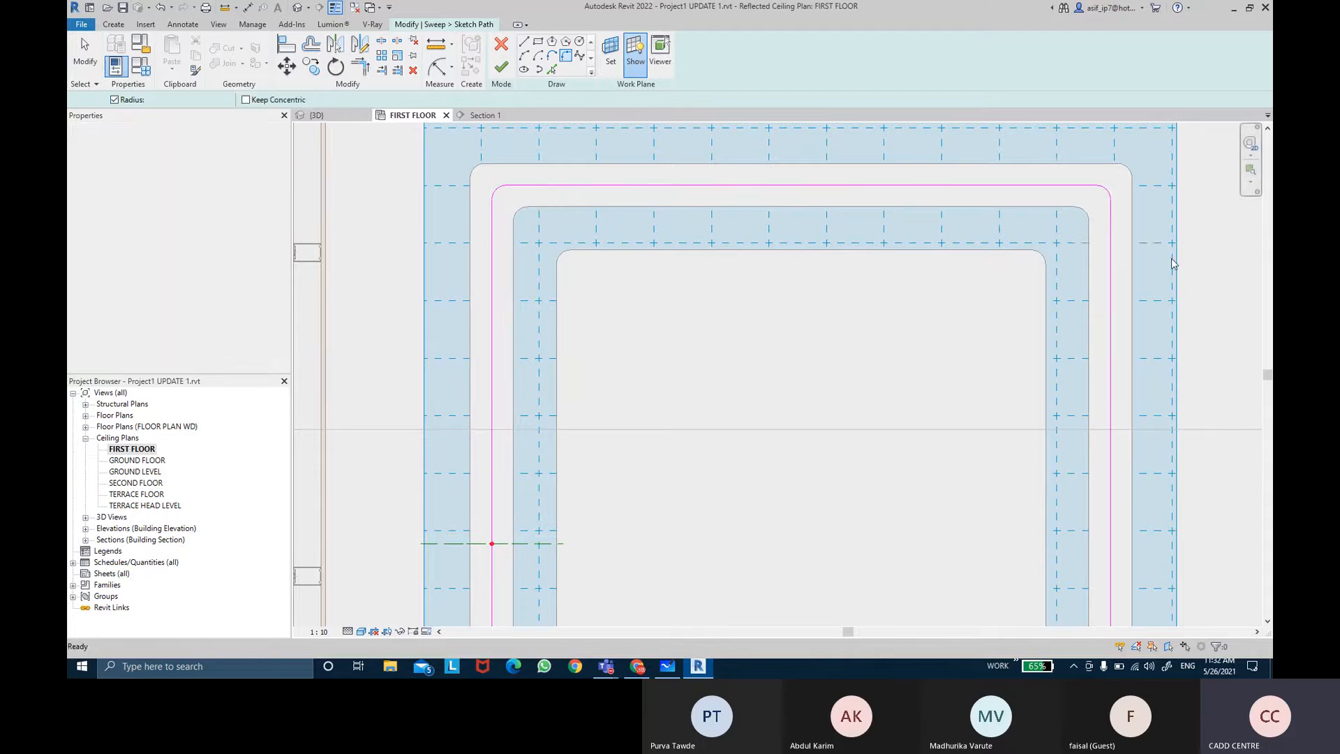
{"action": "key", "text": "Escape"}
{"action": "key", "text": "Escape"}
{"action": "scroll", "coordinate": [1131, 259], "scroll_direction": "down", "scroll_amount": 2}
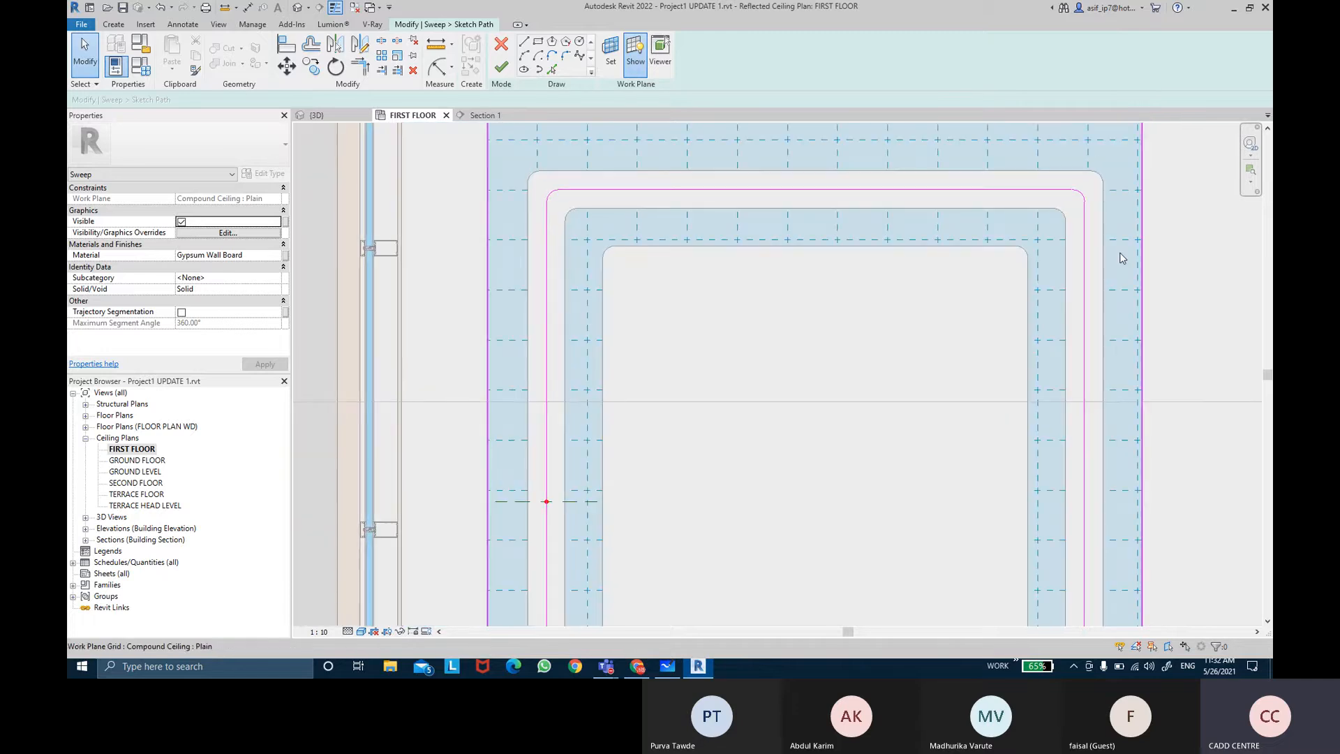
{"action": "middle_click_drag", "start_coordinate": [1127, 261], "coordinate": [1113, 258]}
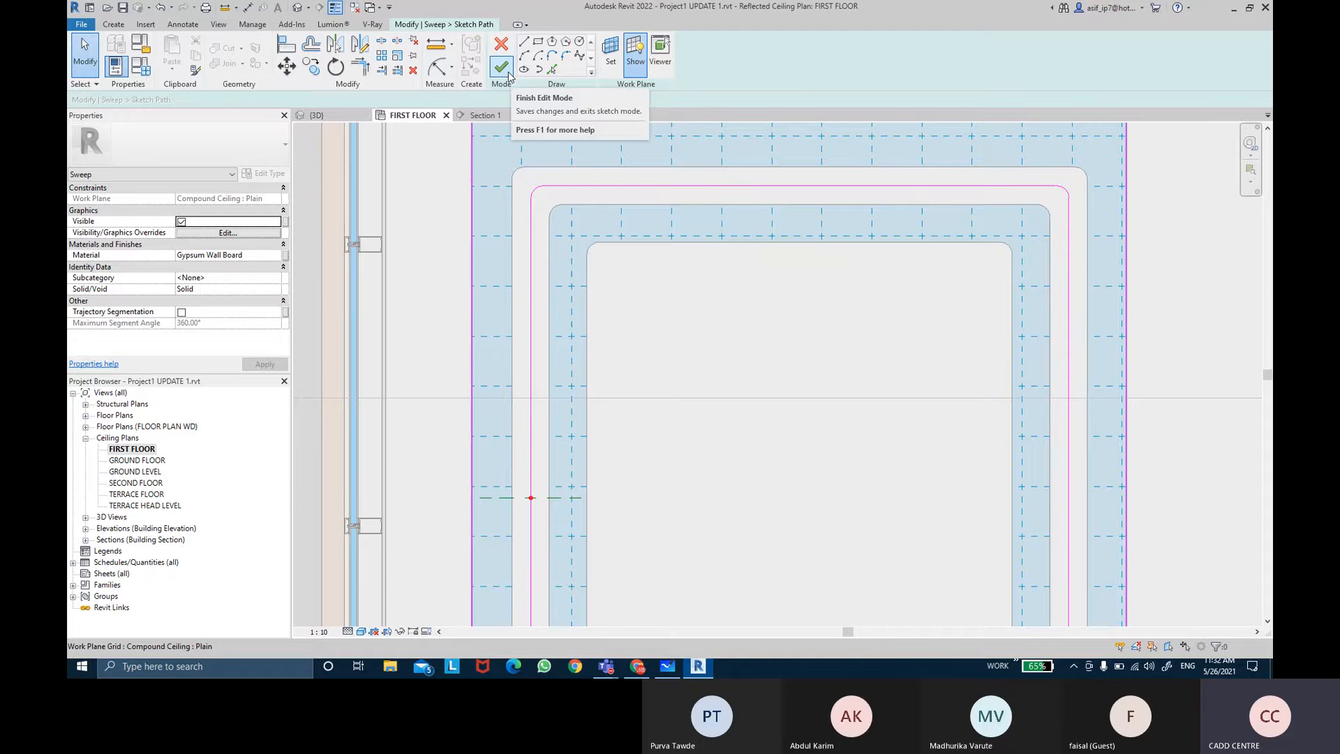
{"action": "left_click", "coordinate": [509, 74]}
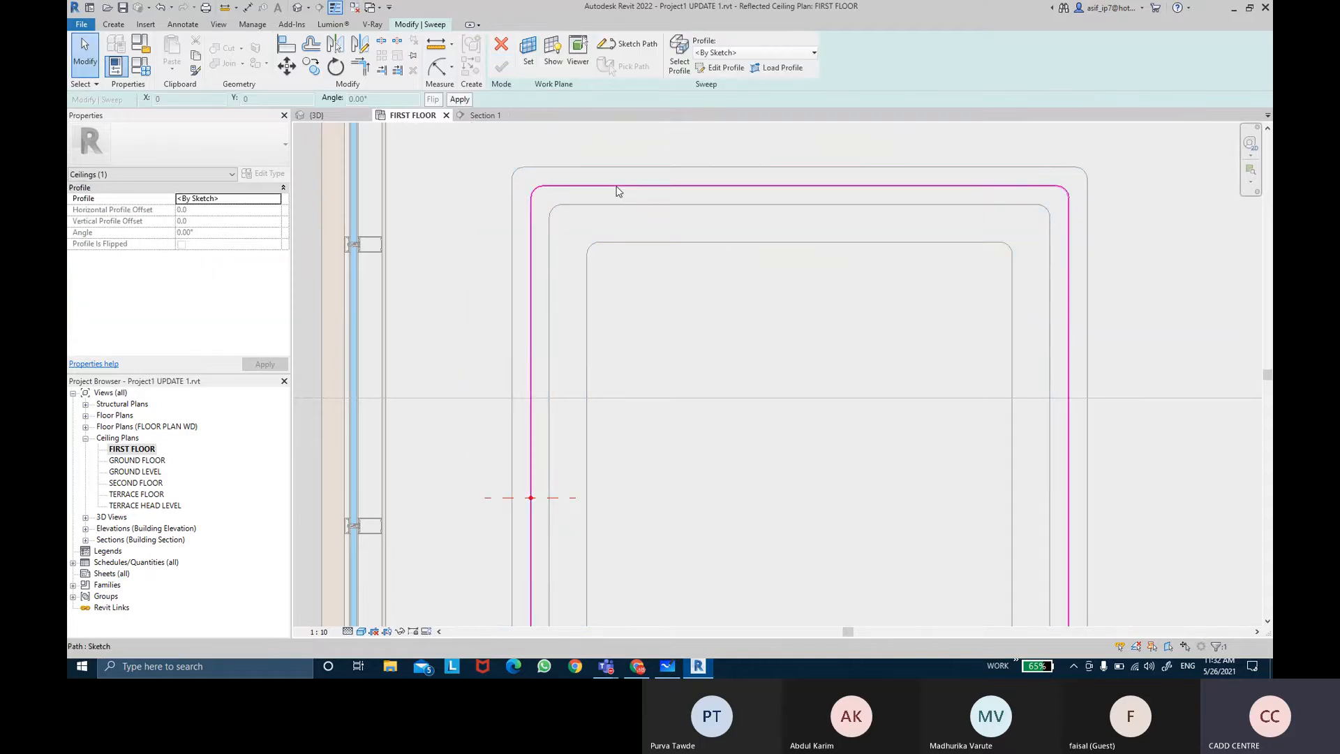
Step: Open the sweep's profile for editing in the Section 1 view
{"action": "left_click", "coordinate": [621, 198]}
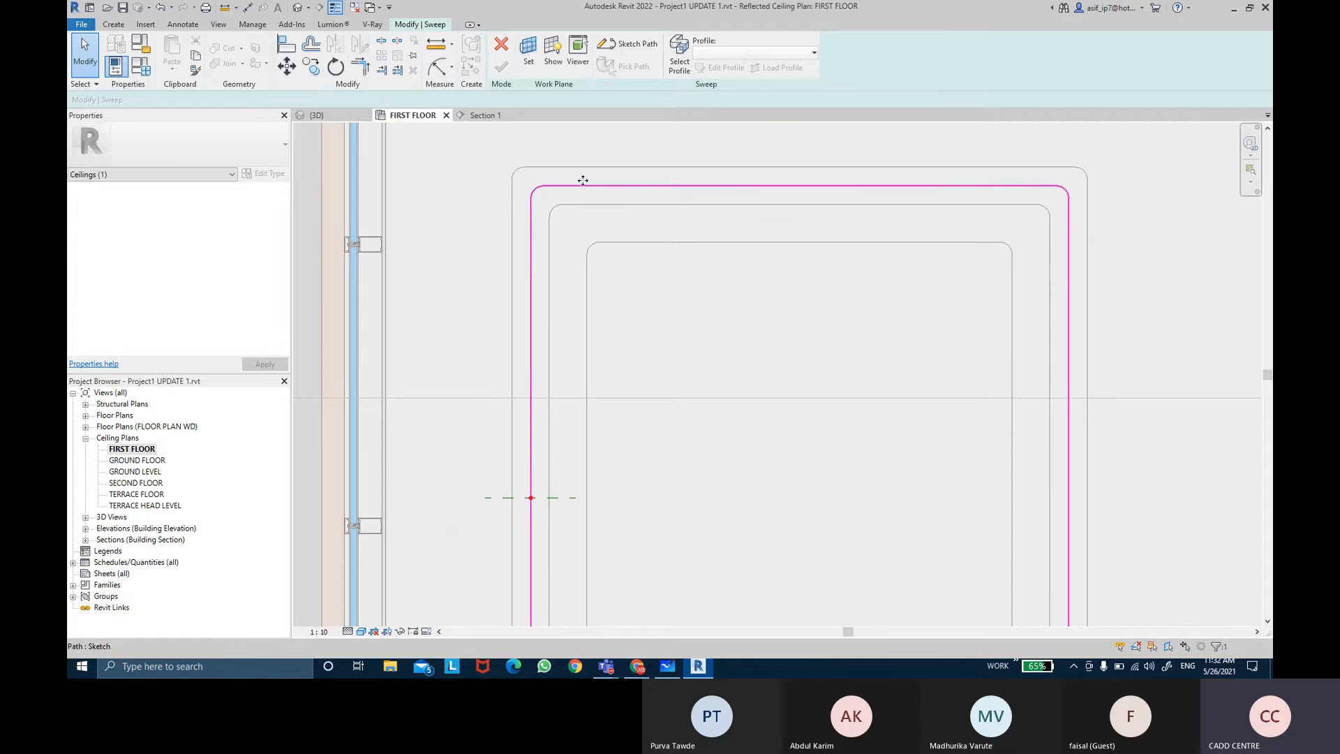
{"action": "key", "text": "Escape"}
{"action": "left_click", "coordinate": [681, 56]}
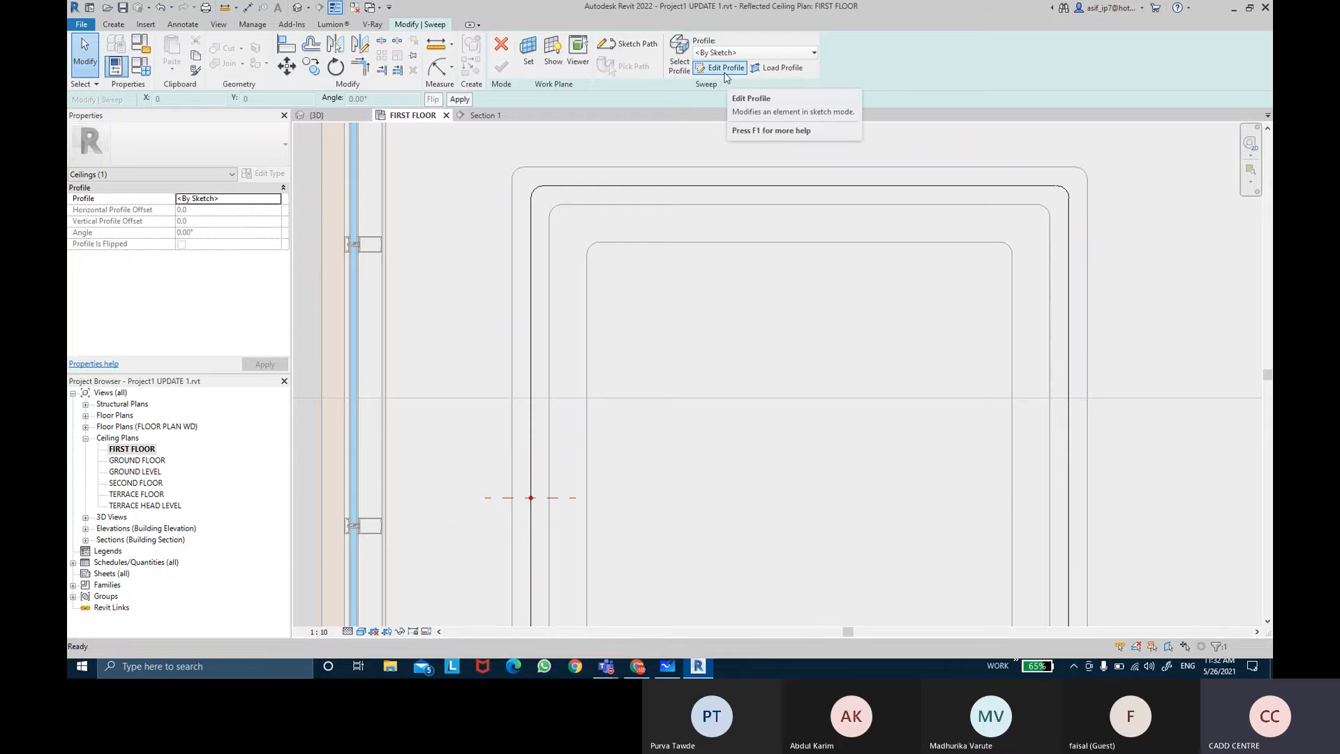
{"action": "left_click", "coordinate": [724, 73]}
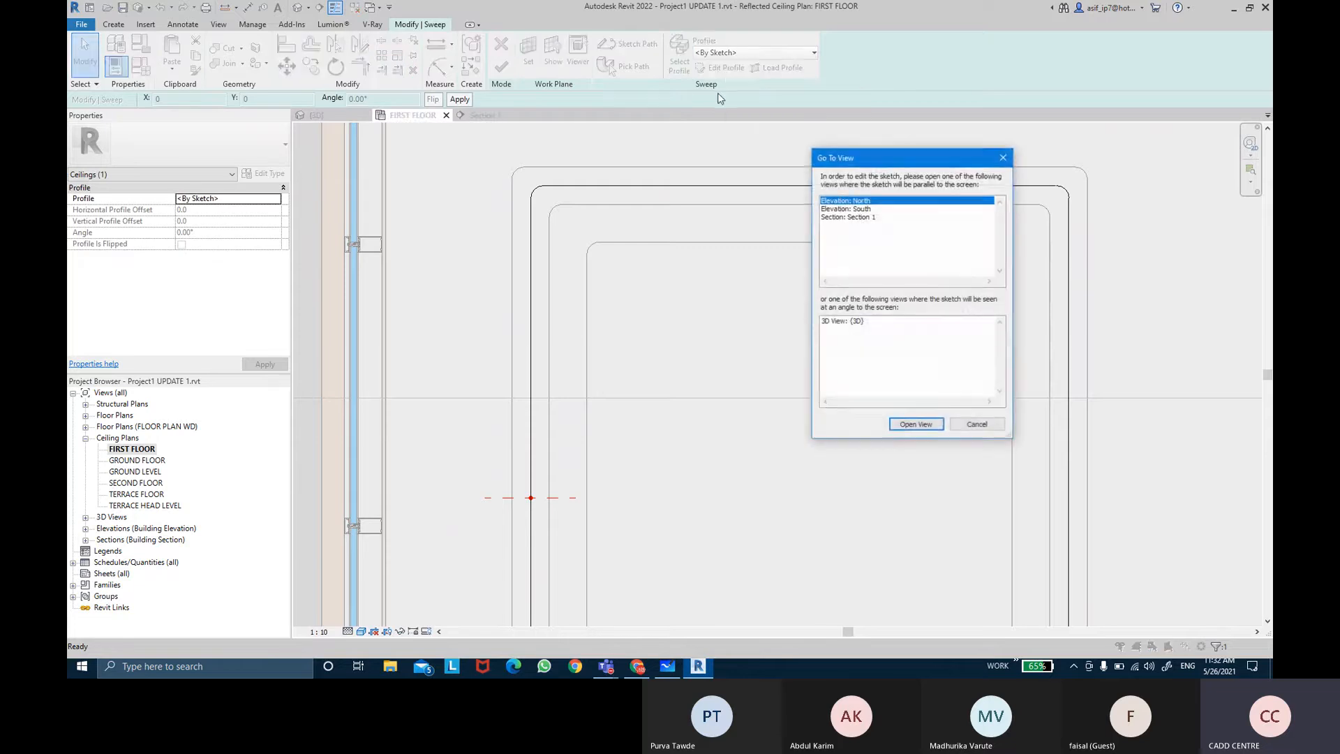
{"action": "left_click", "coordinate": [858, 217]}
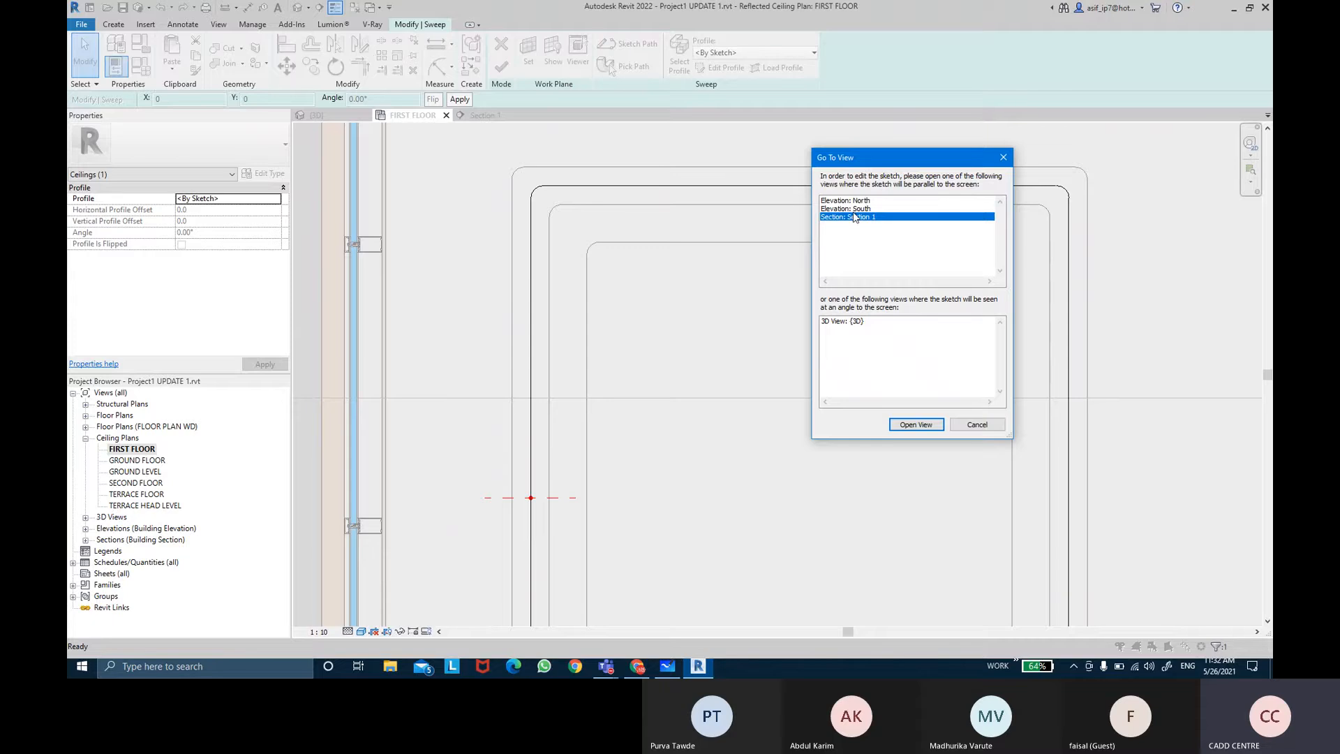
{"action": "left_click", "coordinate": [914, 425]}
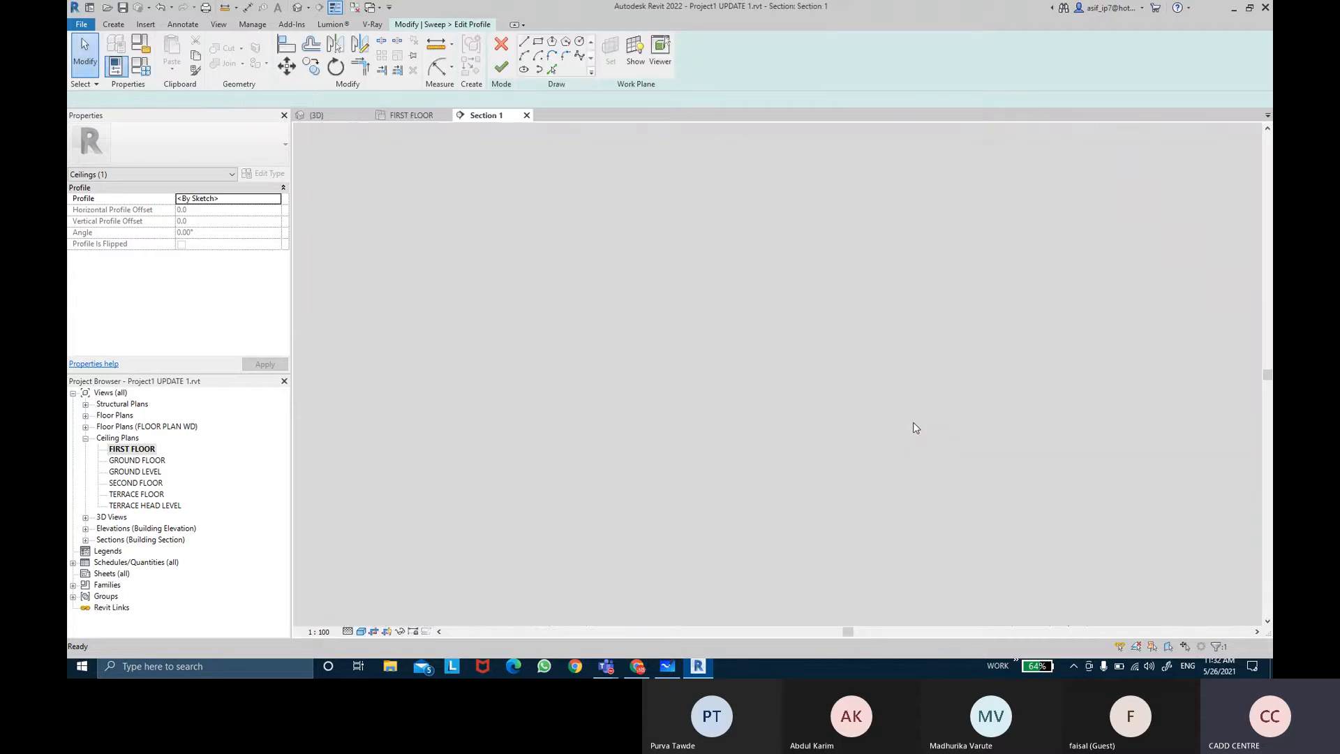
Step: Sketch a rectangular profile about 22 mm wide and 100 mm tall rising from the ceiling edge point
{"action": "scroll", "coordinate": [922, 287], "scroll_direction": "up", "scroll_amount": 3}
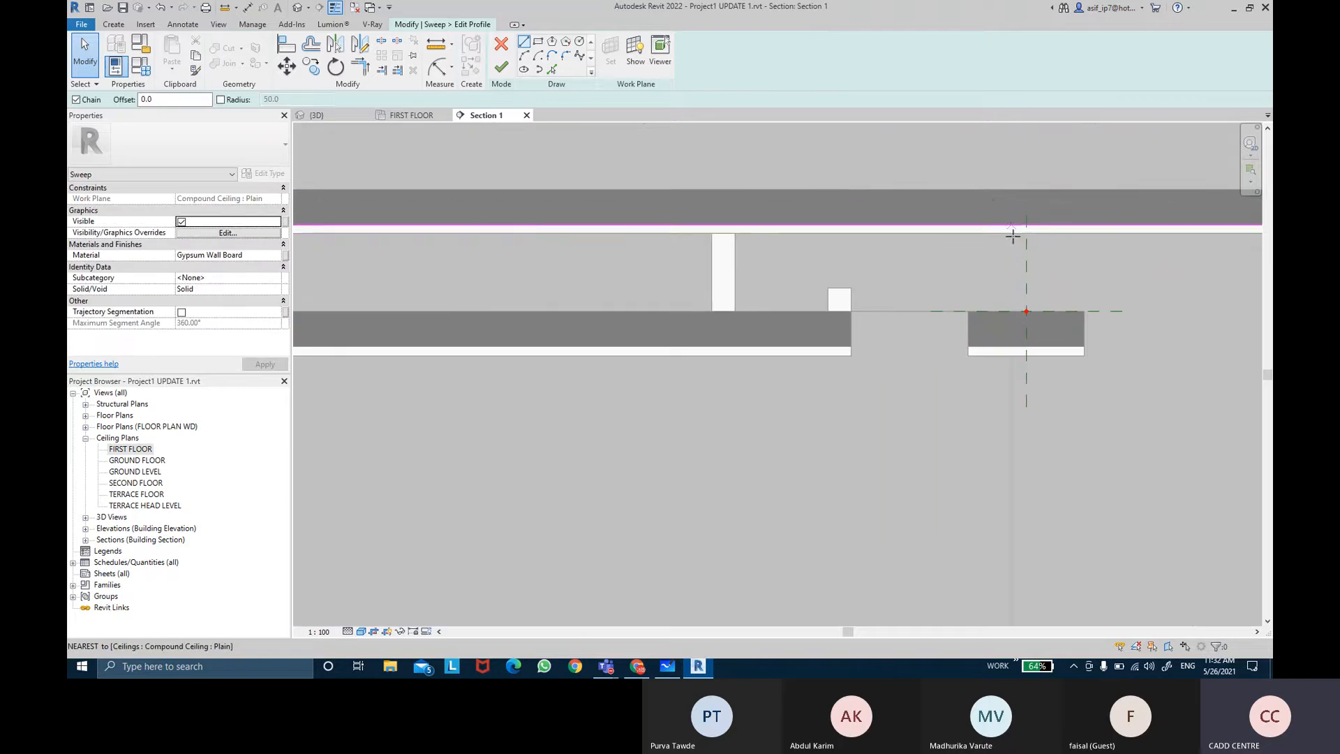
{"action": "left_click", "coordinate": [537, 42]}
{"action": "scroll", "coordinate": [1018, 288], "scroll_direction": "up", "scroll_amount": 3}
{"action": "middle_click_drag", "start_coordinate": [1018, 288], "coordinate": [877, 320]}
{"action": "scroll", "coordinate": [852, 353], "scroll_direction": "up", "scroll_amount": 2}
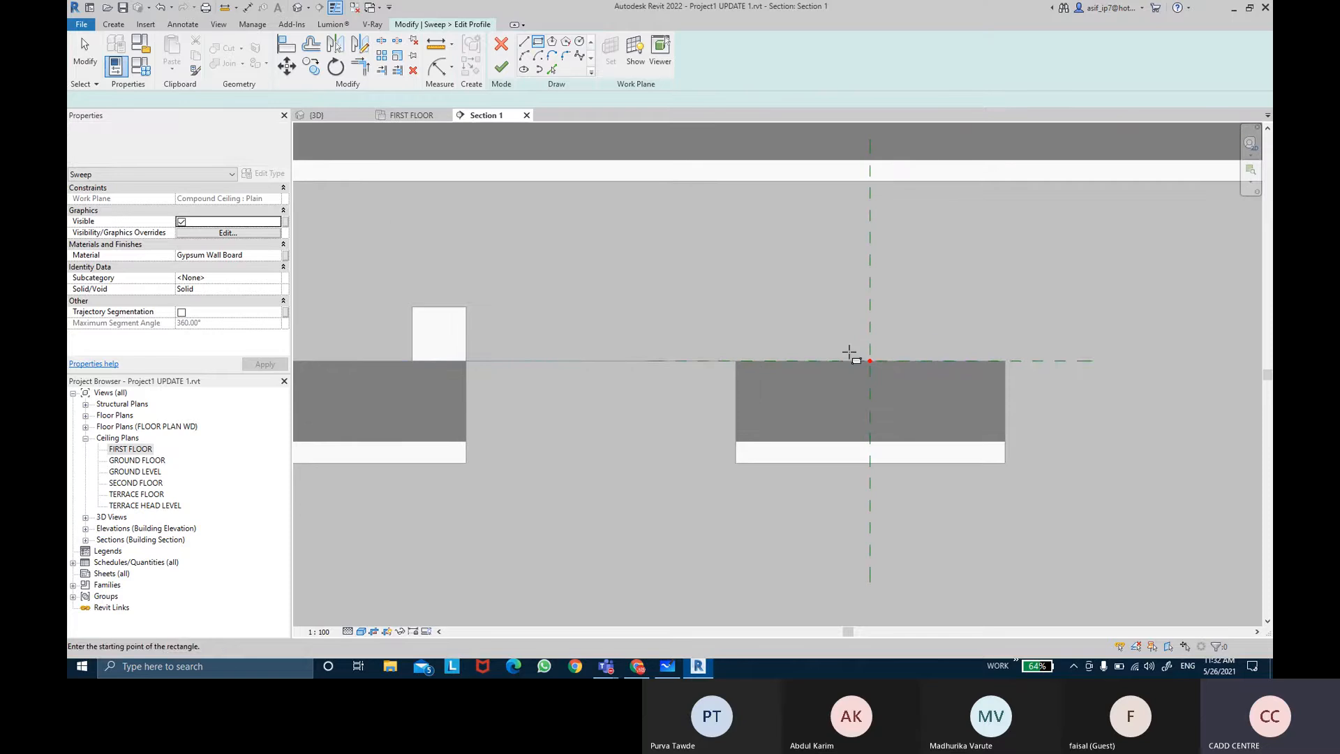
{"action": "left_click", "coordinate": [852, 360]}
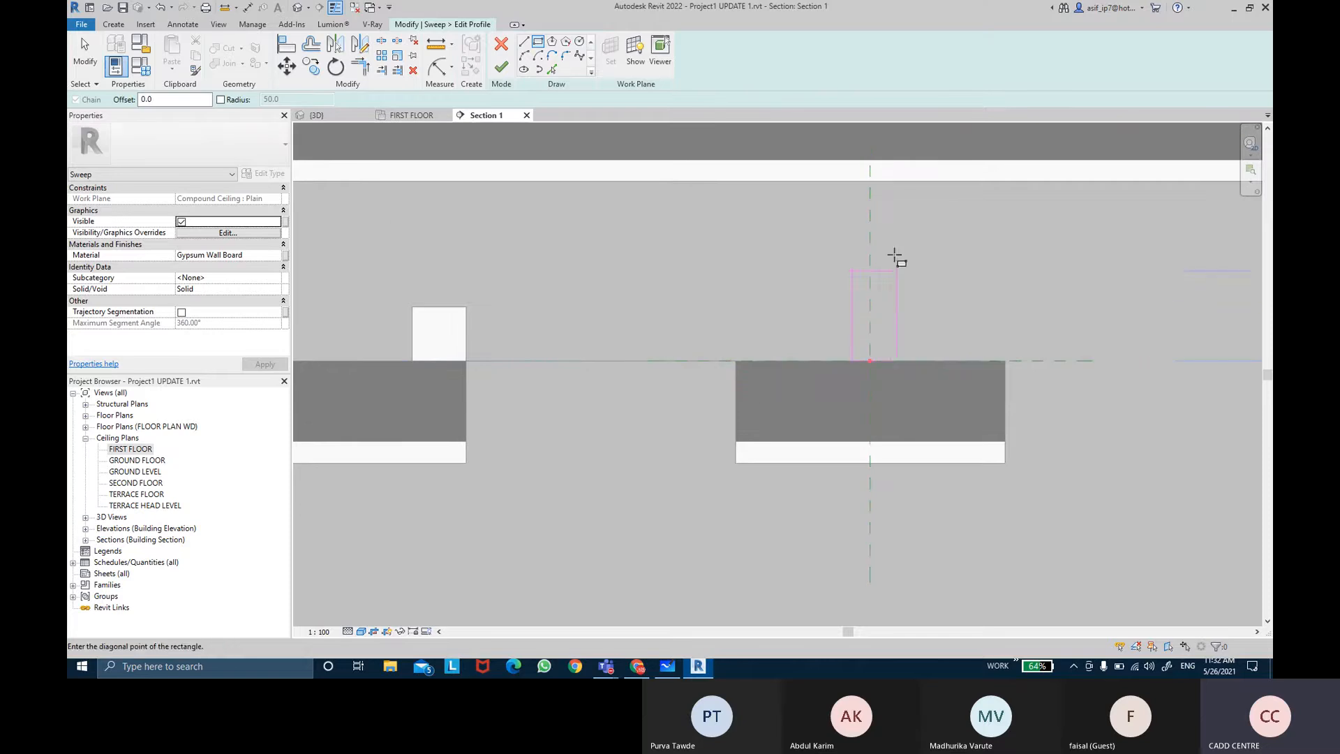
{"action": "left_click", "coordinate": [890, 181]}
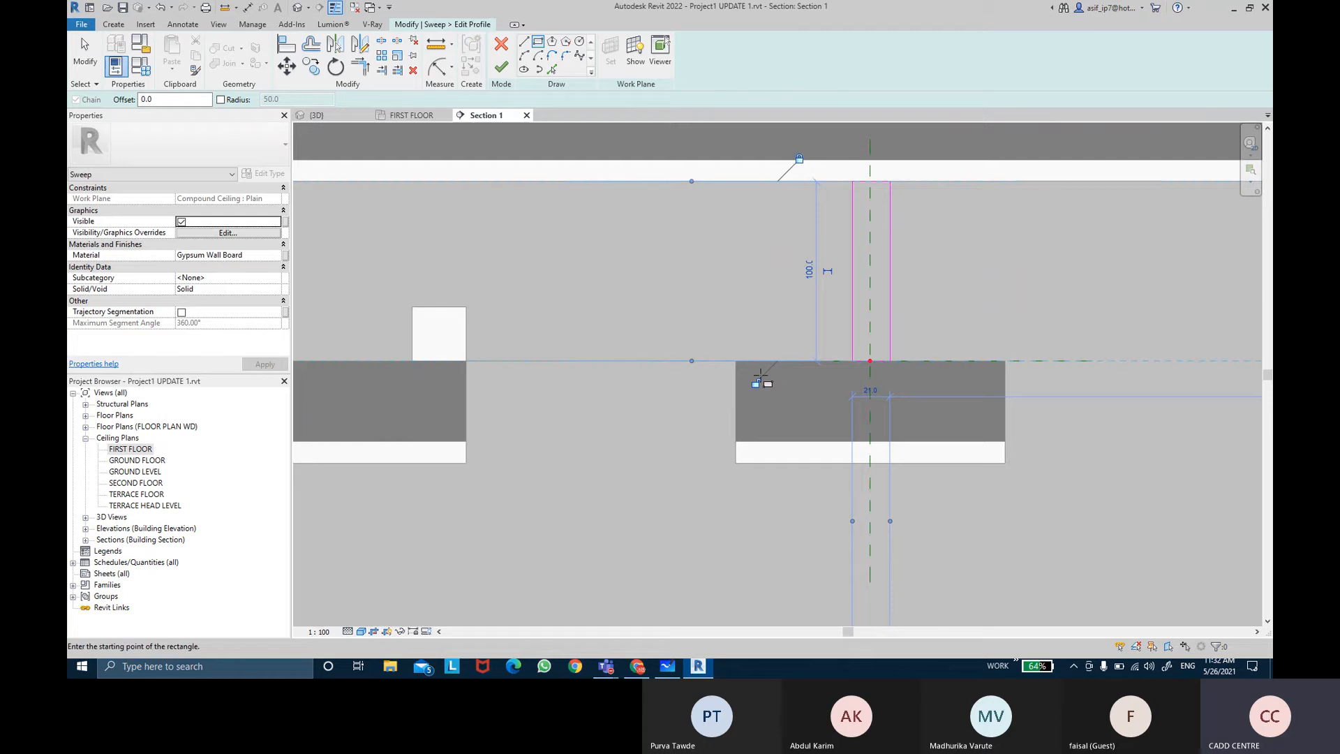
{"action": "key", "text": "Escape"}
{"action": "key", "text": "Escape"}
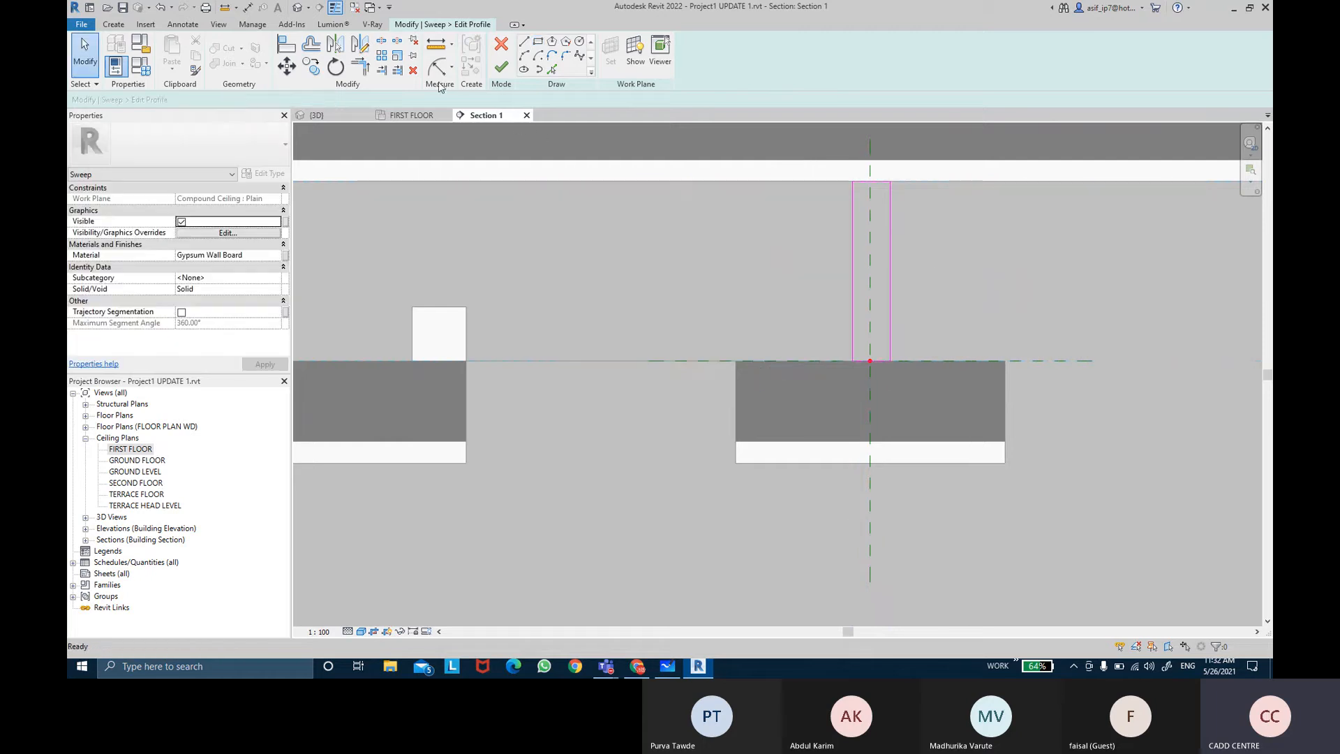
Step: Place an aligned dimension across the rectangle's sides and the vertical reference line
{"action": "left_click", "coordinate": [452, 67]}
{"action": "left_click", "coordinate": [480, 90]}
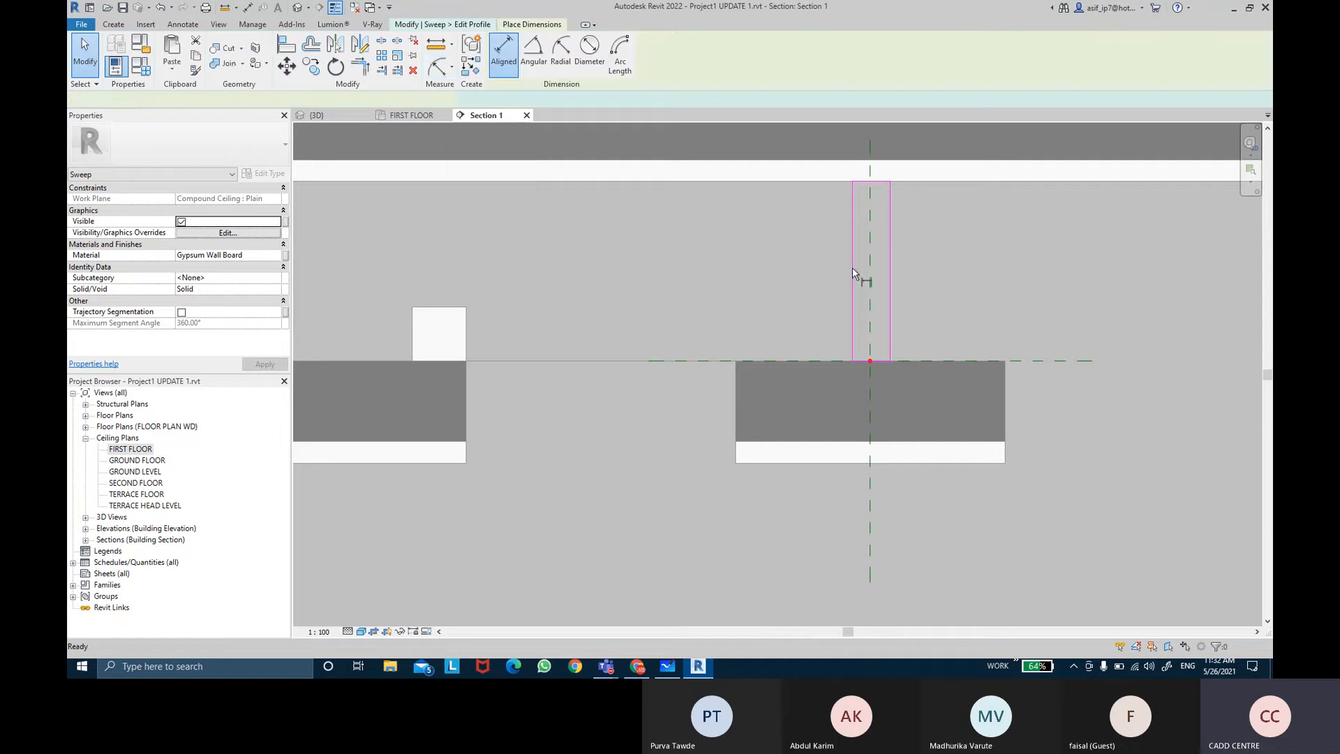
{"action": "left_click", "coordinate": [852, 278]}
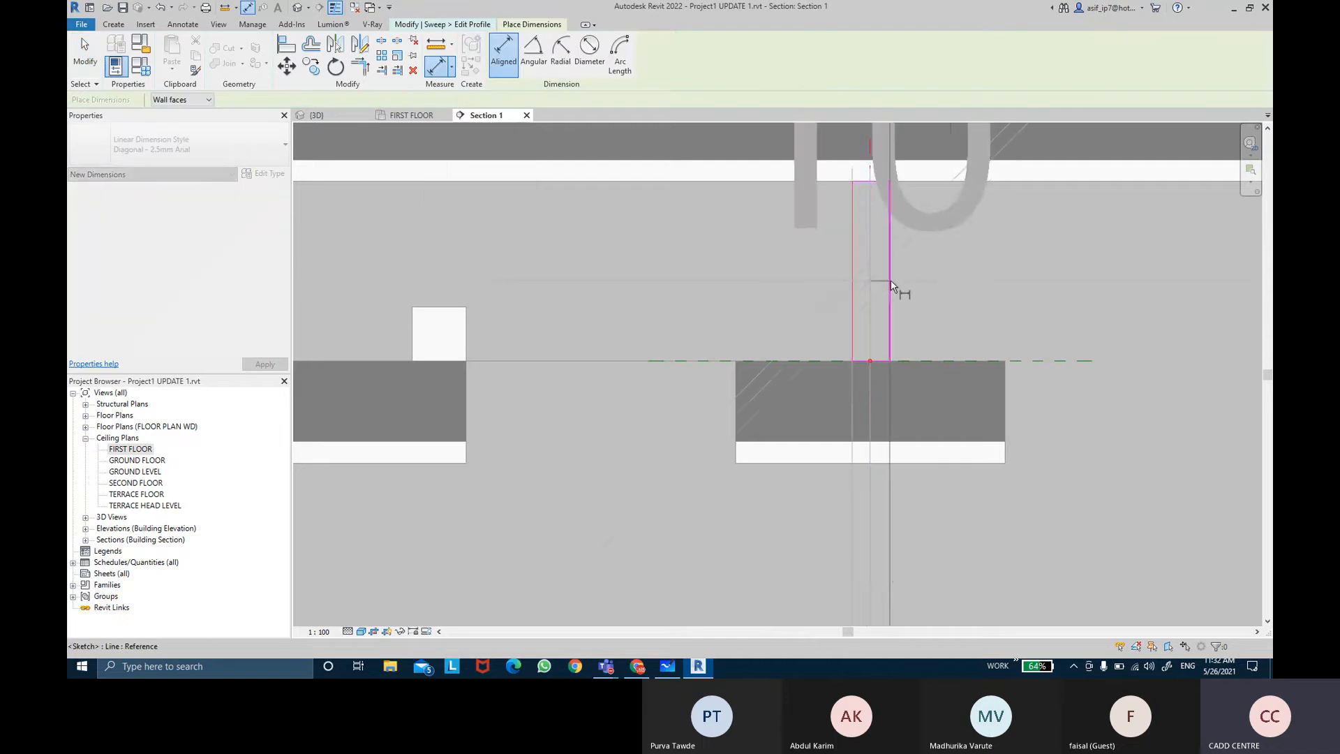
{"action": "left_click", "coordinate": [966, 280]}
{"action": "scroll", "coordinate": [968, 280], "scroll_direction": "down", "scroll_amount": 3}
{"action": "middle_click_drag", "start_coordinate": [969, 280], "coordinate": [908, 312]}
{"action": "key", "text": "Escape"}
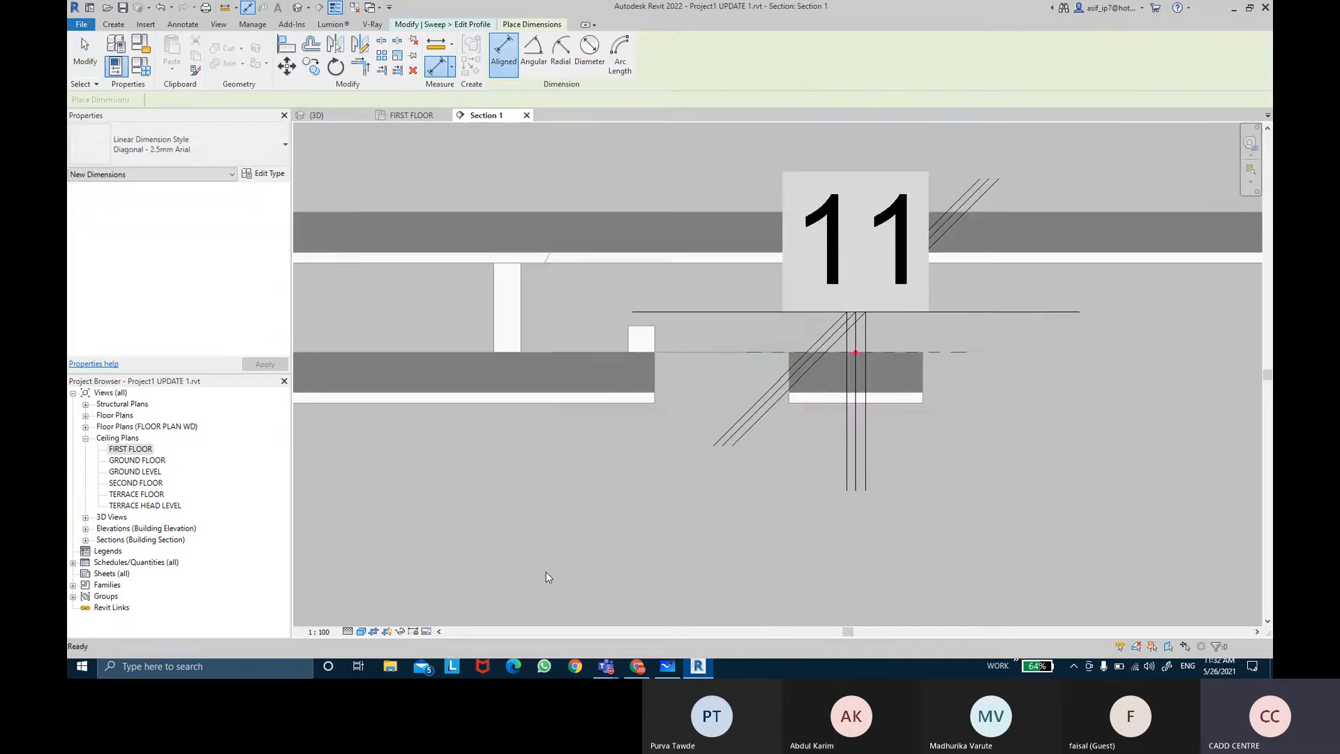
Step: Change the section view scale to 1:20, then to 1:5
{"action": "left_click", "coordinate": [321, 631]}
{"action": "left_click", "coordinate": [328, 509]}
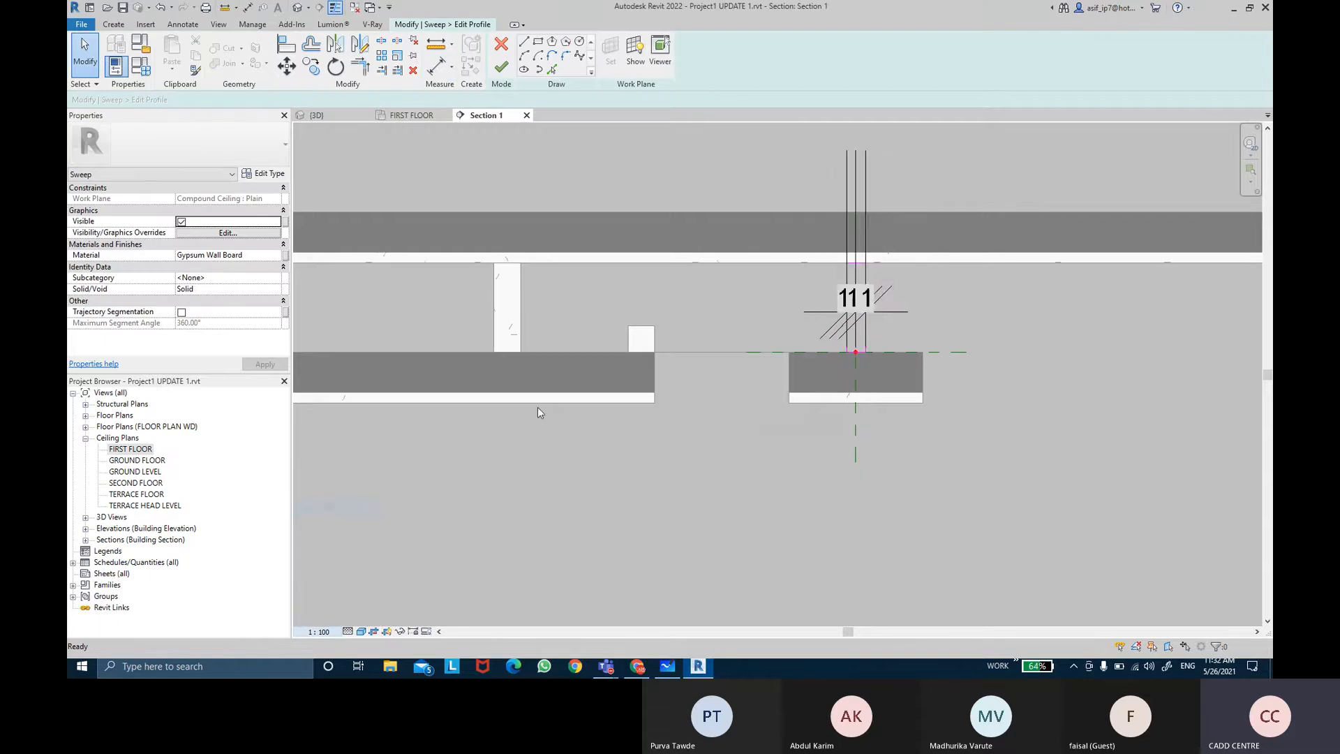
{"action": "left_click", "coordinate": [872, 307]}
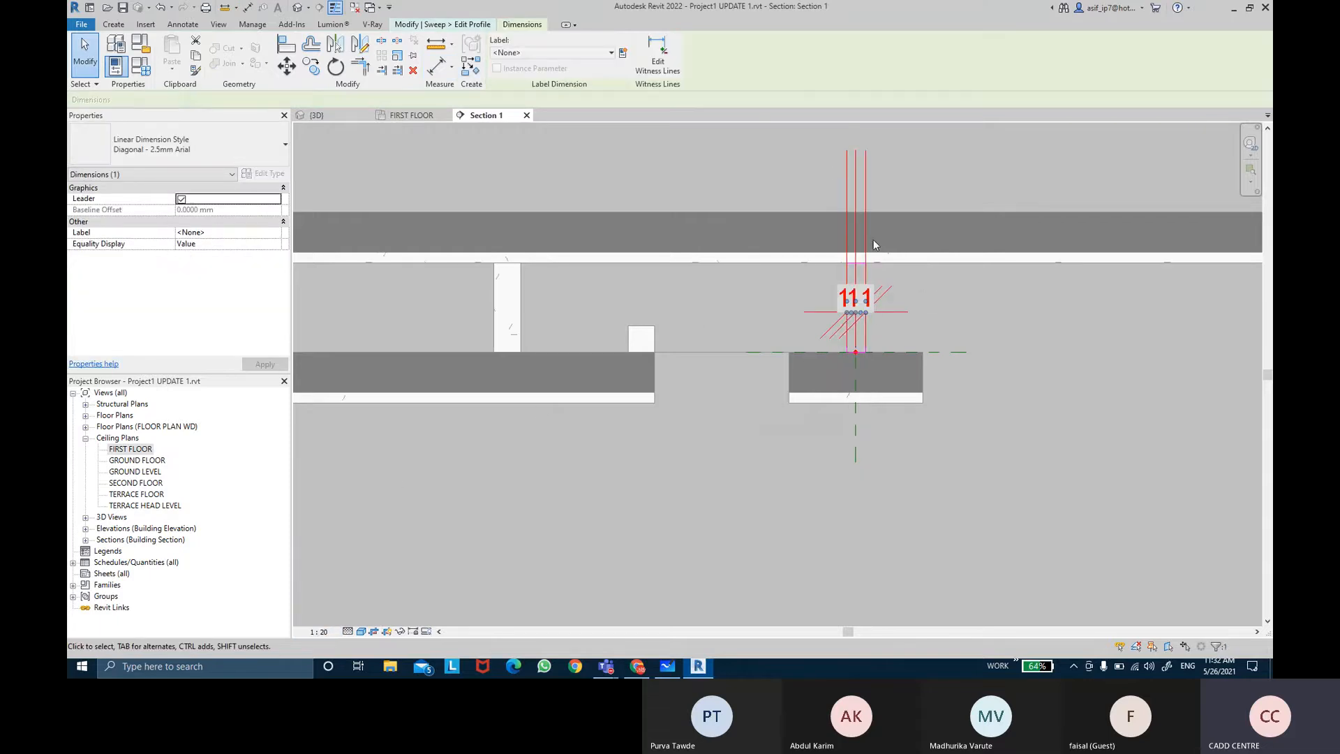
{"action": "scroll", "coordinate": [902, 278], "scroll_direction": "up", "scroll_amount": 3}
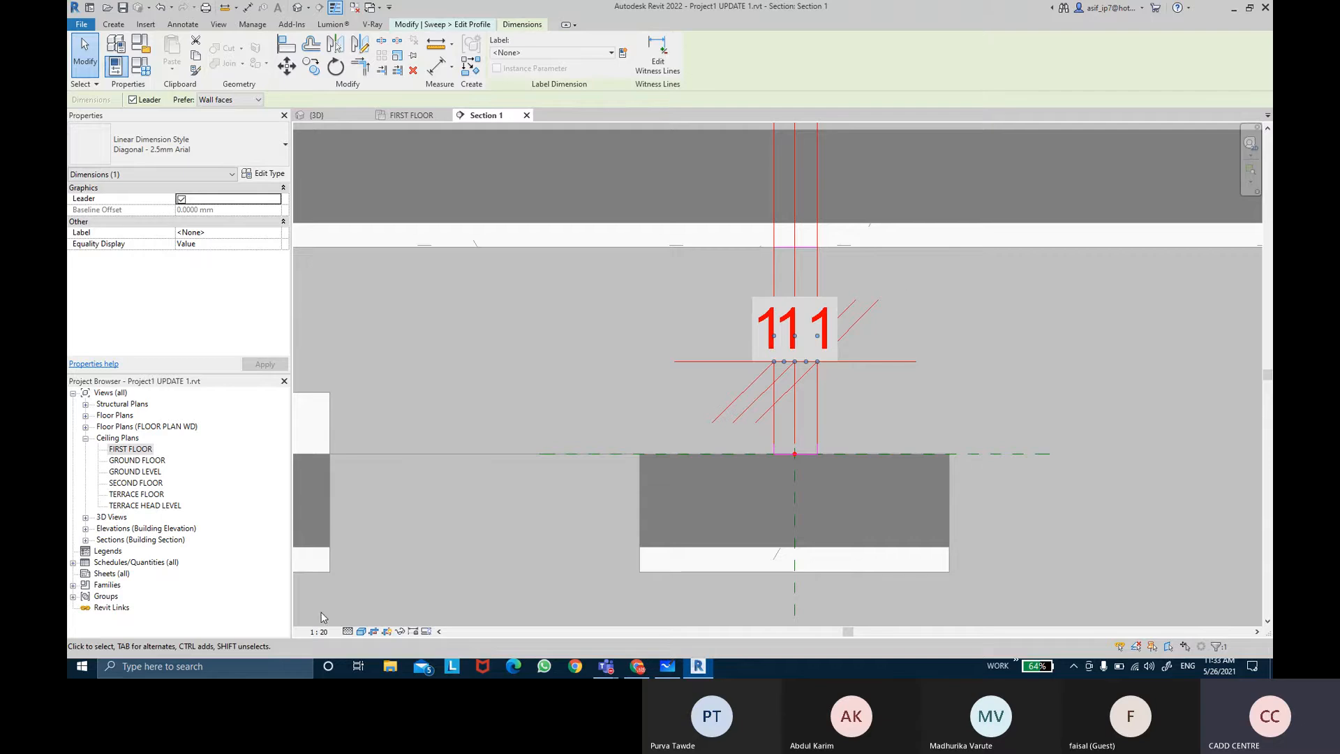
{"action": "left_click", "coordinate": [321, 631]}
{"action": "left_click", "coordinate": [349, 480]}
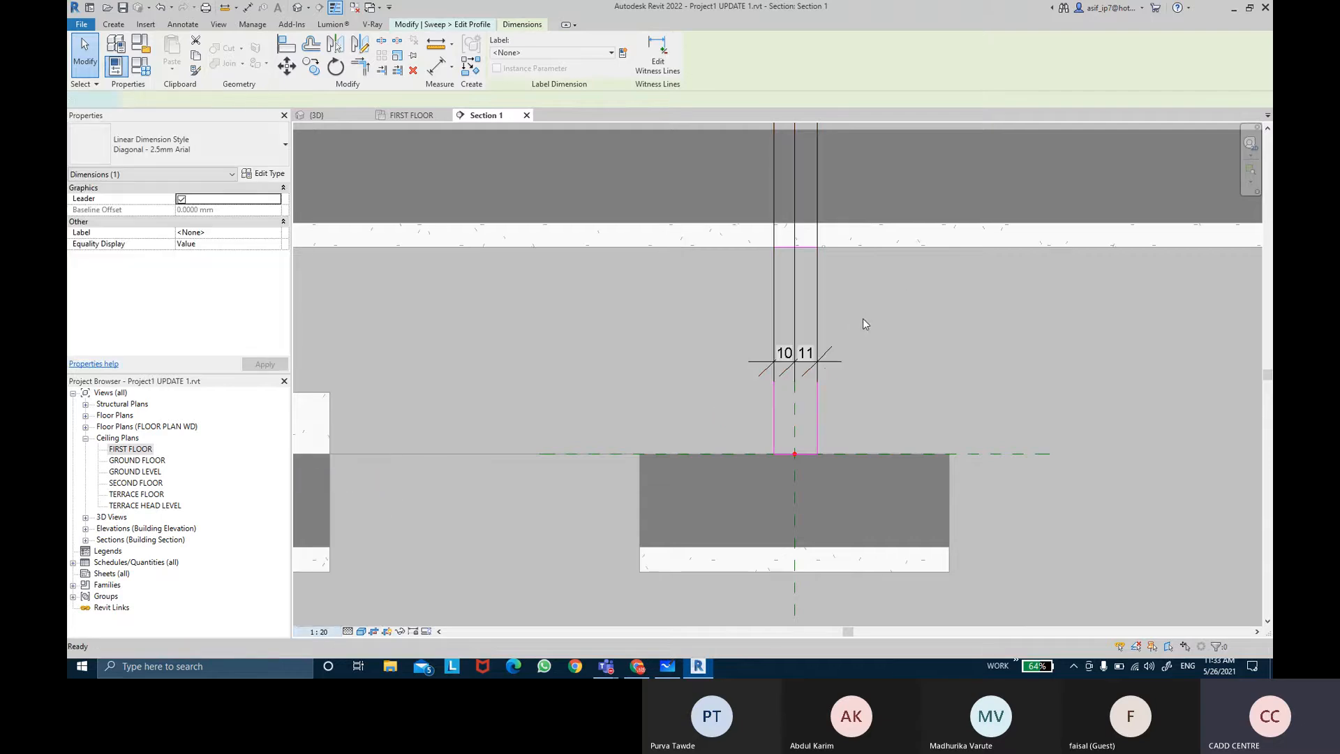
Step: Equalize the dimension to center the rectangle on the reference line, then delete the dimension
{"action": "left_click", "coordinate": [806, 241]}
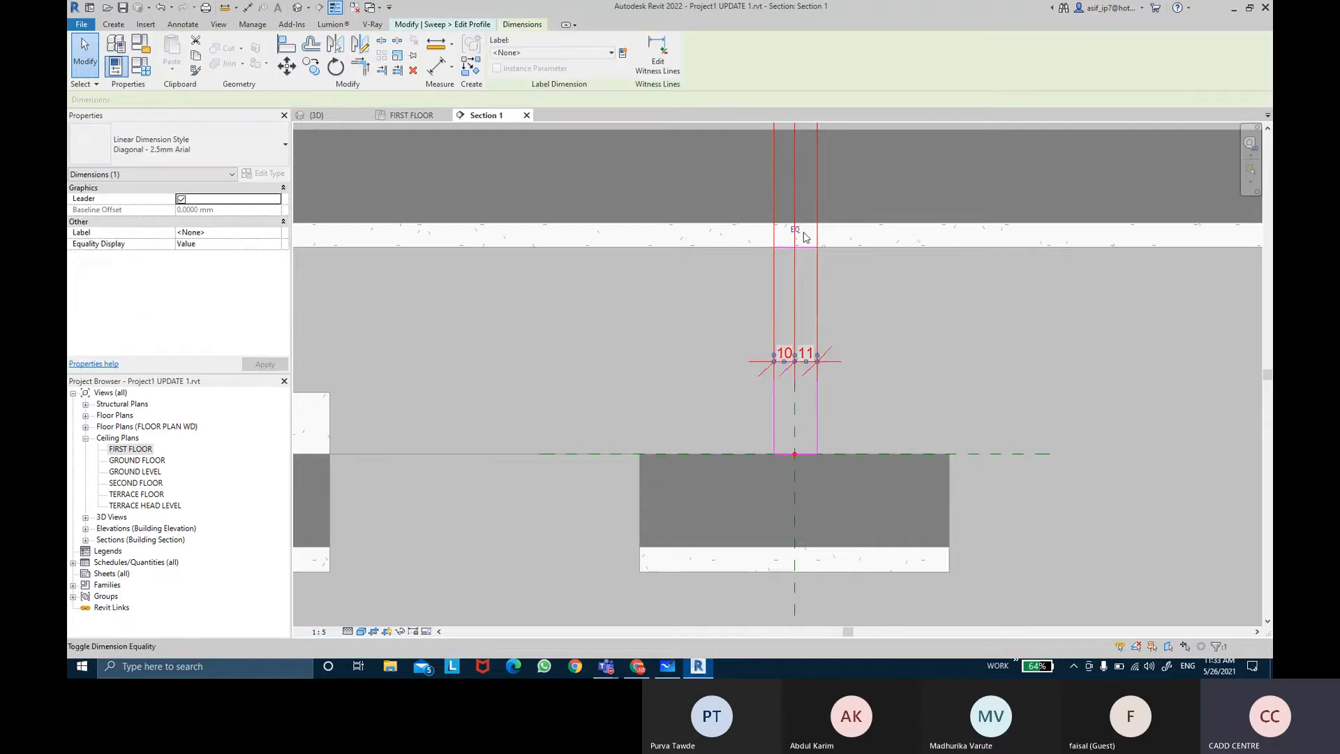
{"action": "left_click", "coordinate": [804, 233]}
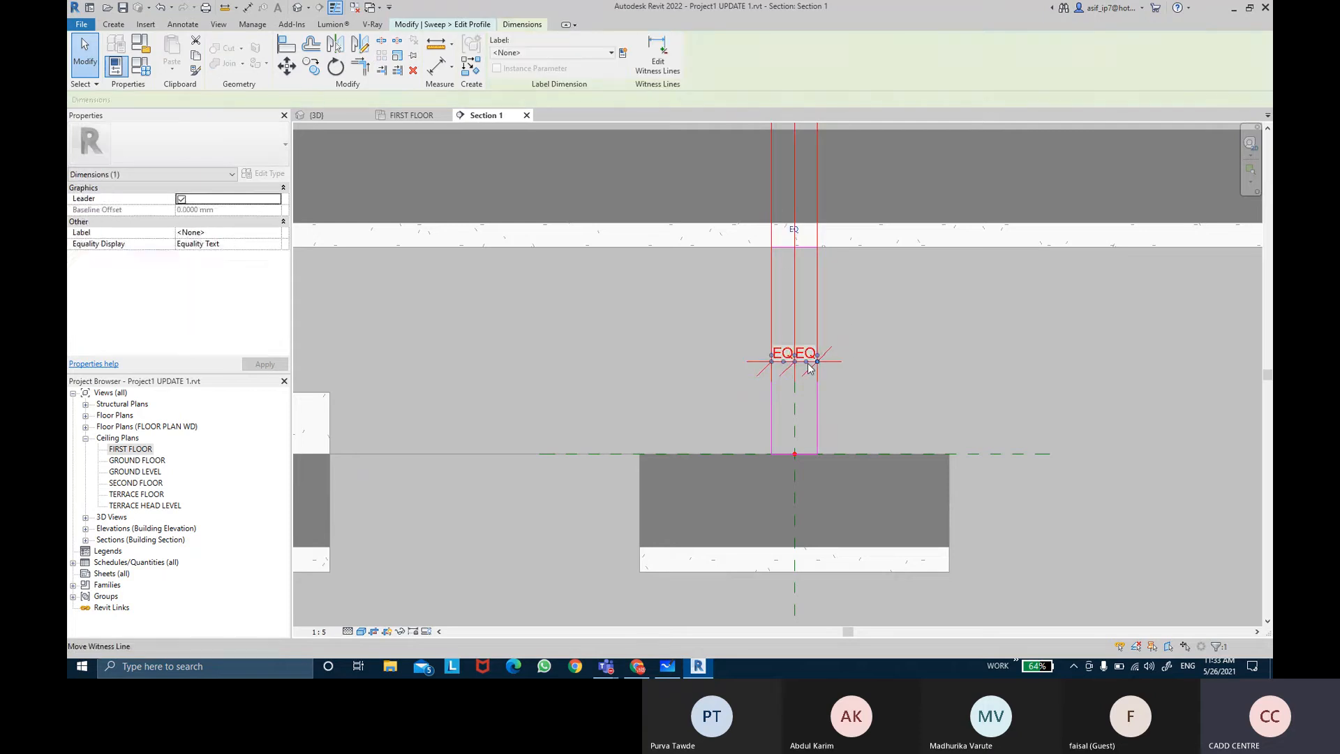
{"action": "key", "text": "Delete"}
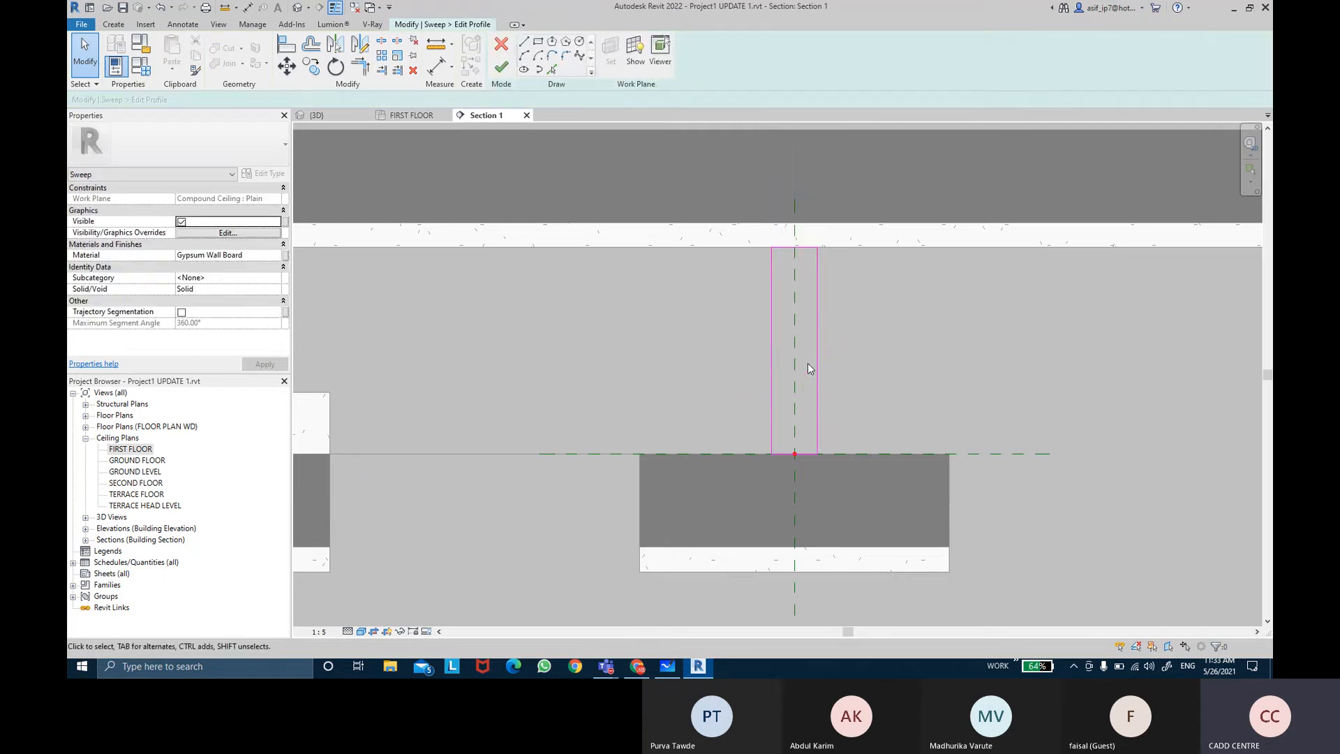
Step: Dimension the rectangle's sides to the reference line again and equalize the dimension
{"action": "left_click", "coordinate": [436, 67]}
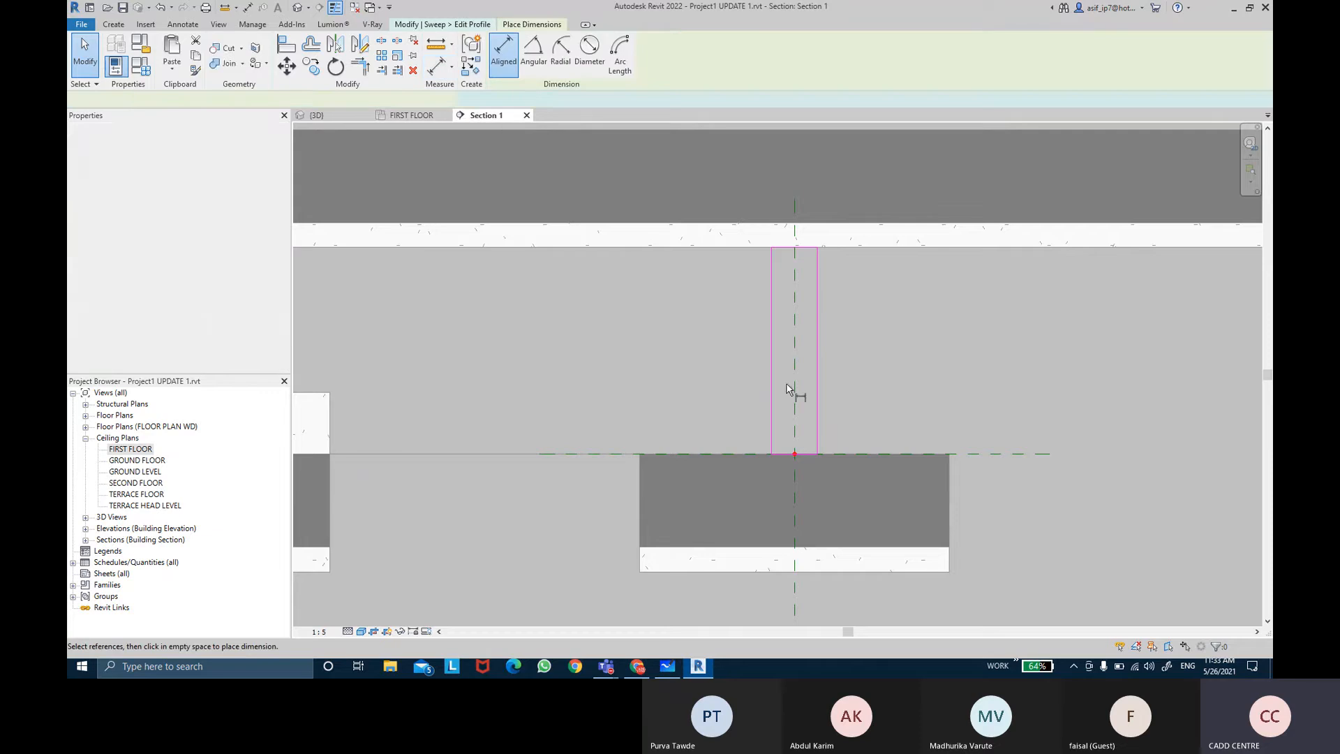
{"action": "left_click", "coordinate": [795, 385]}
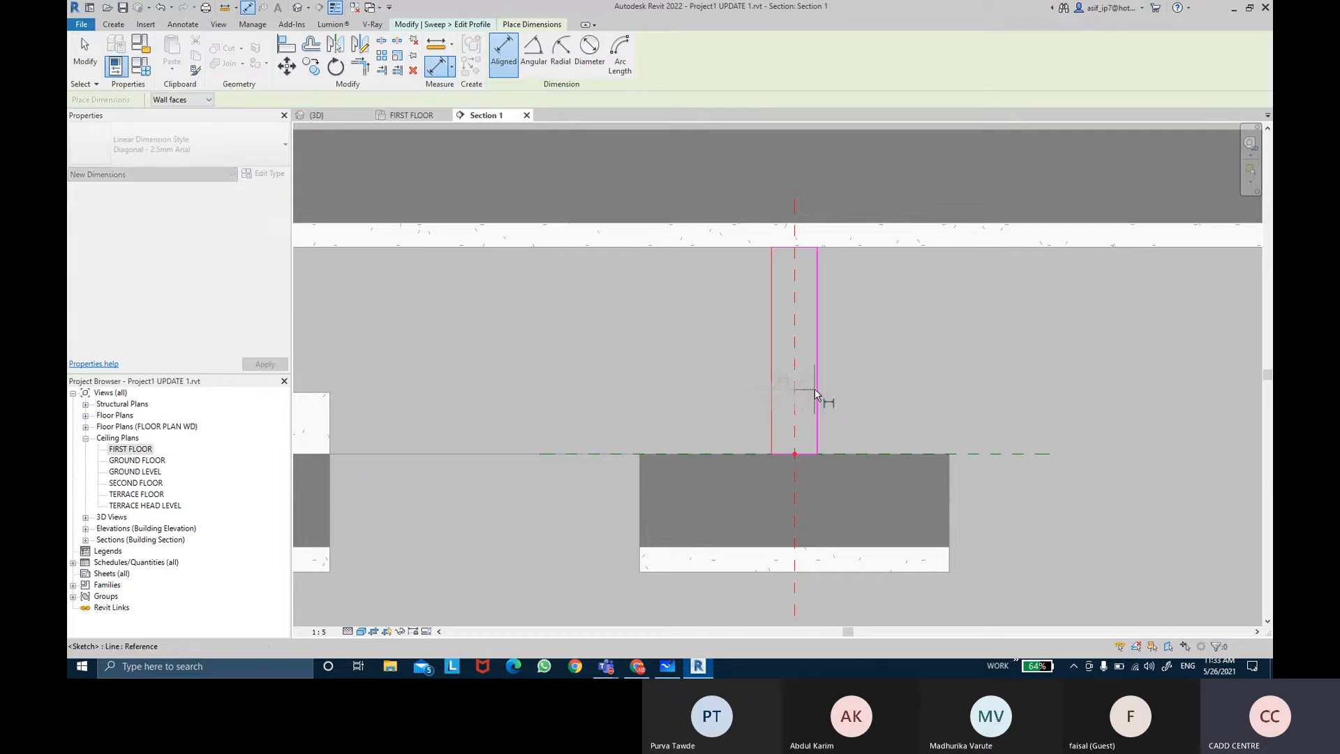
{"action": "left_click", "coordinate": [863, 387]}
{"action": "key", "text": "Escape"}
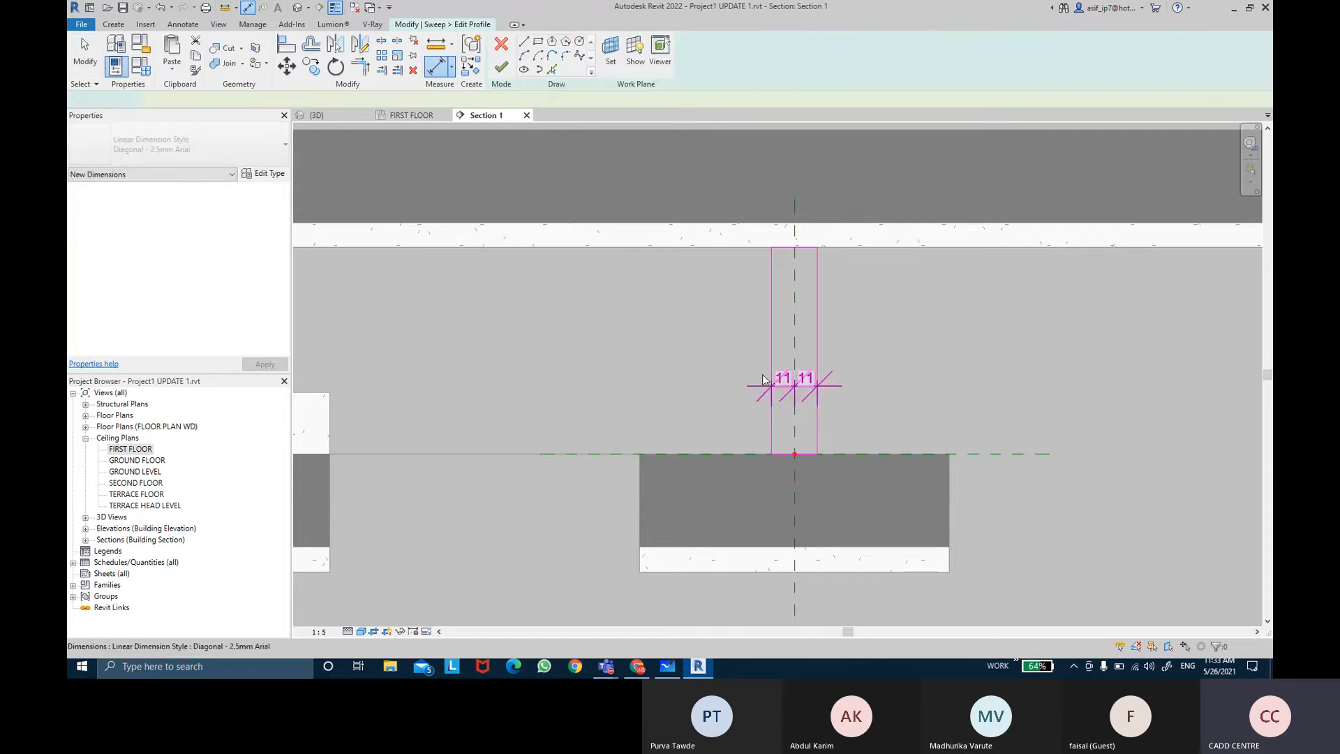
{"action": "left_click", "coordinate": [794, 383]}
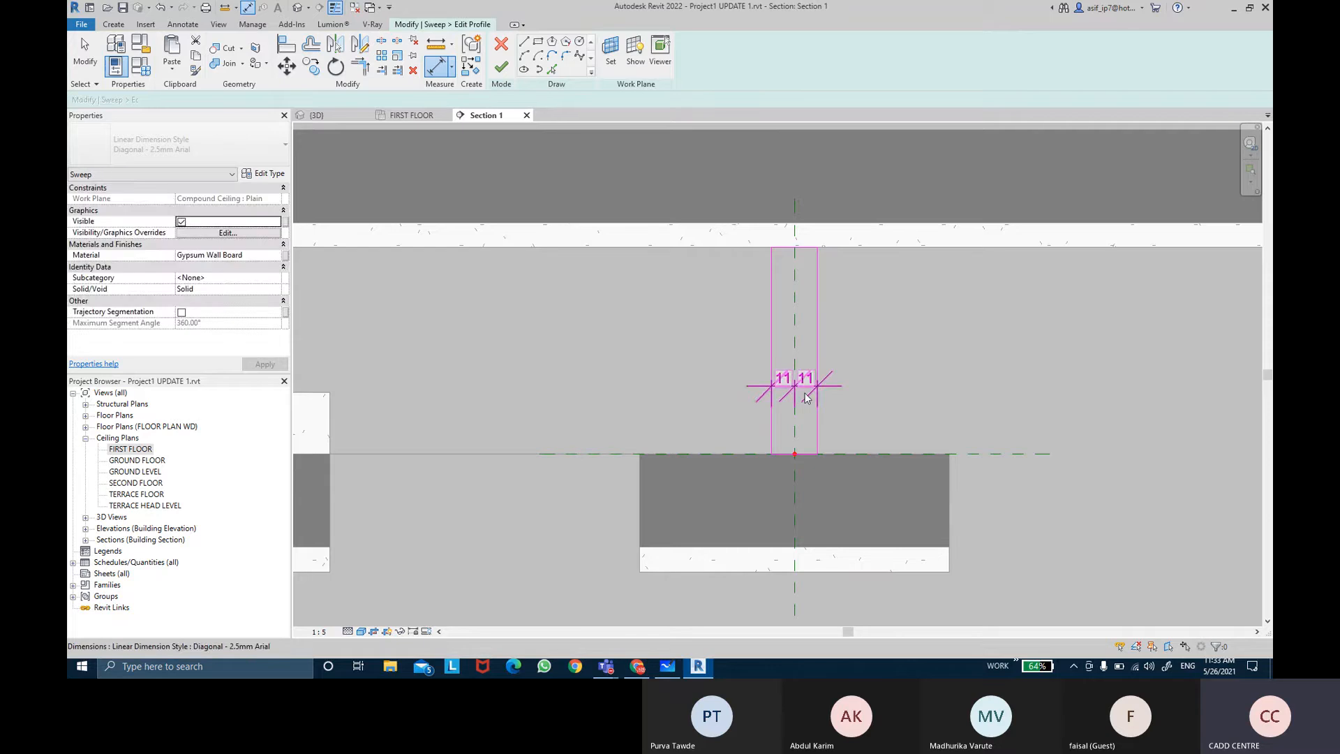
{"action": "left_click", "coordinate": [793, 254]}
Step: Place an aligned dimension for the rectangle's overall width
{"action": "key", "text": "d"}
{"action": "key", "text": "i"}
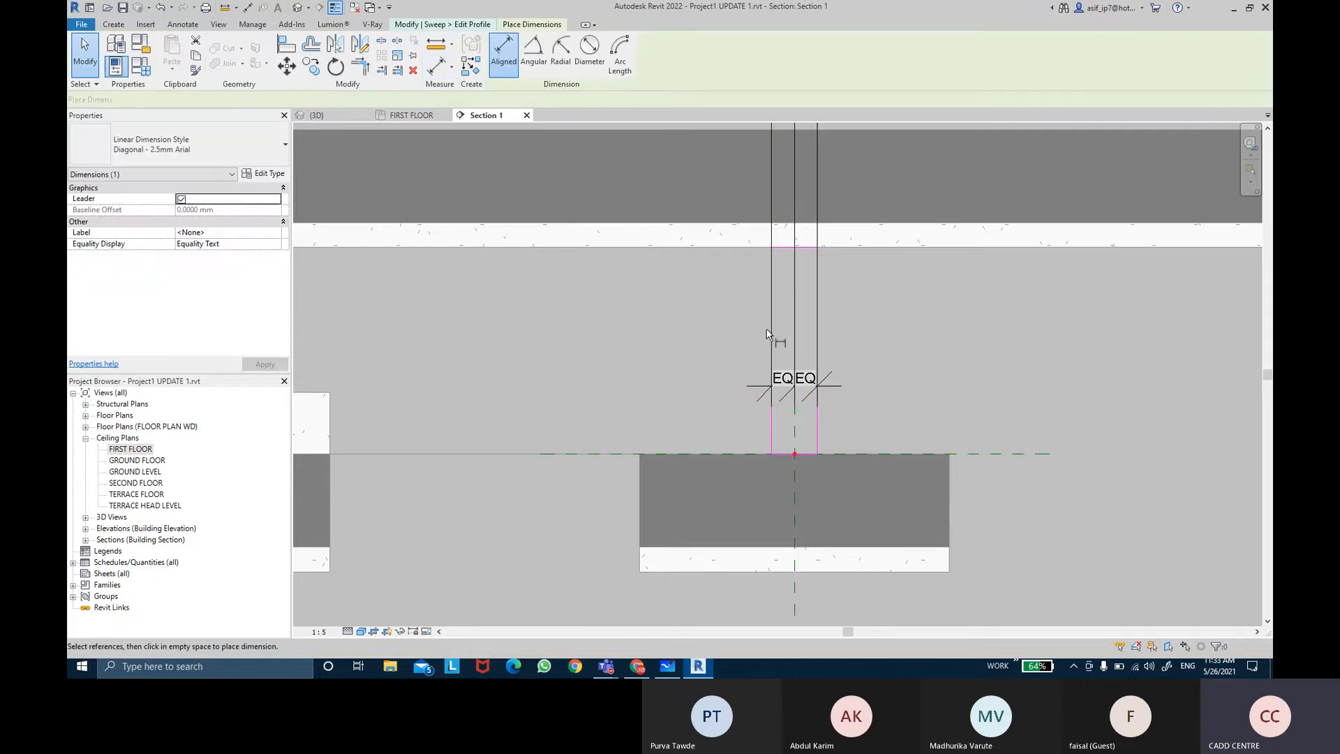
{"action": "left_click", "coordinate": [772, 435]}
{"action": "left_click", "coordinate": [817, 427]}
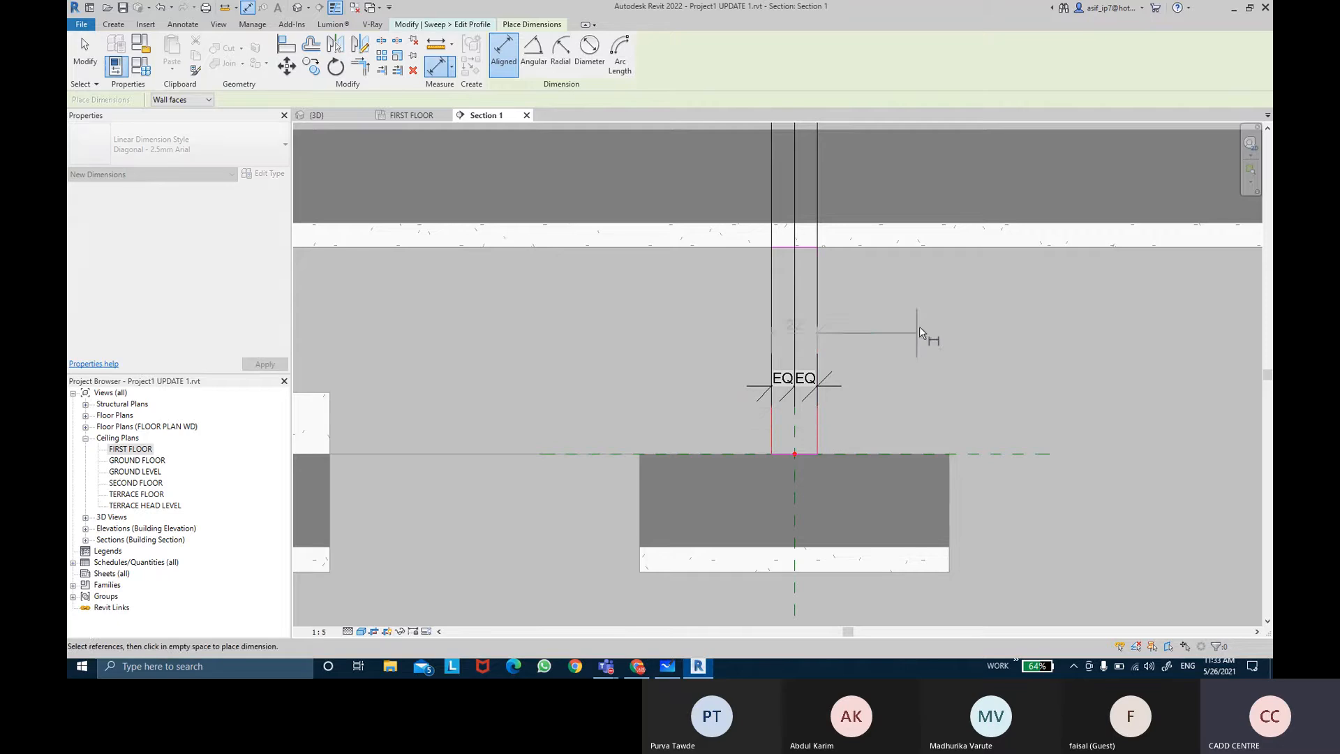
{"action": "left_click", "coordinate": [924, 313]}
{"action": "key", "text": "Escape"}
Step: Select the rectangle's sides and its overall width dimension to check the profile's width
{"action": "left_click", "coordinate": [817, 433]}
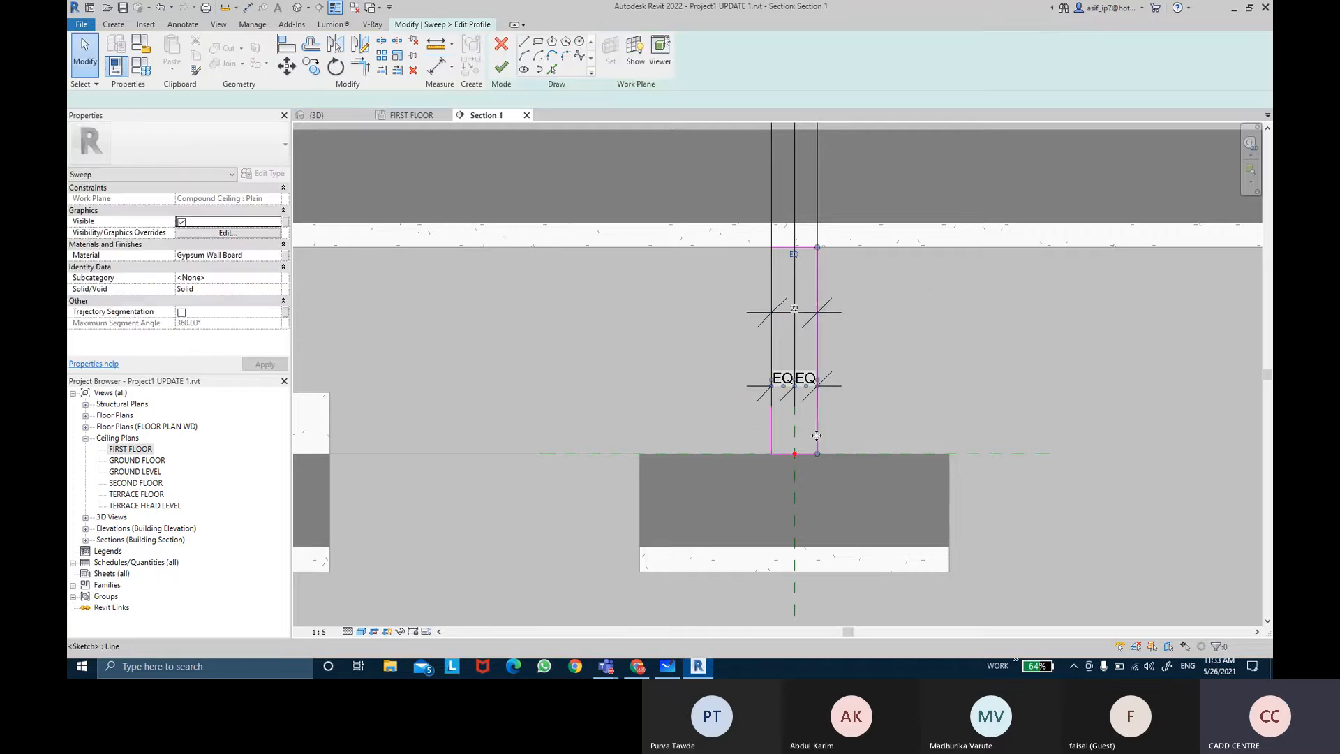
{"action": "left_click", "coordinate": [801, 316]}
{"action": "left_click", "coordinate": [840, 329]}
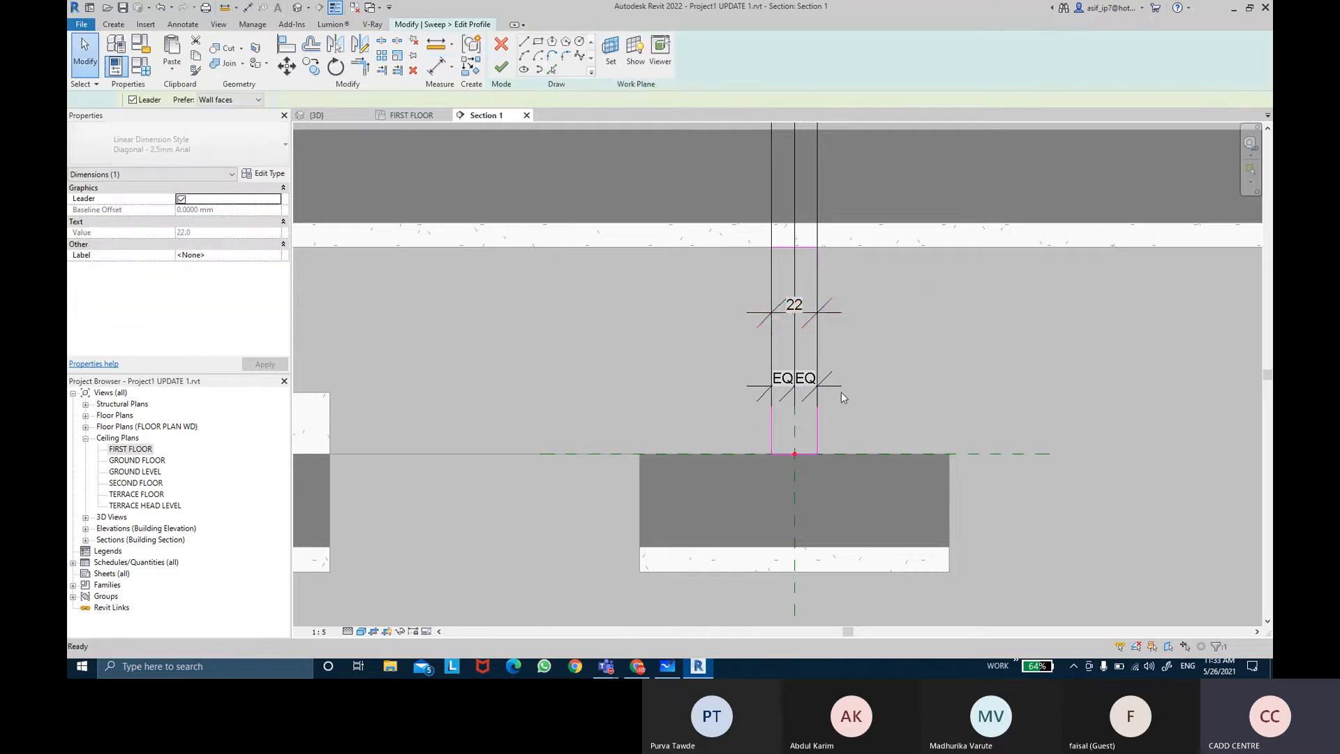
{"action": "left_click", "coordinate": [807, 325]}
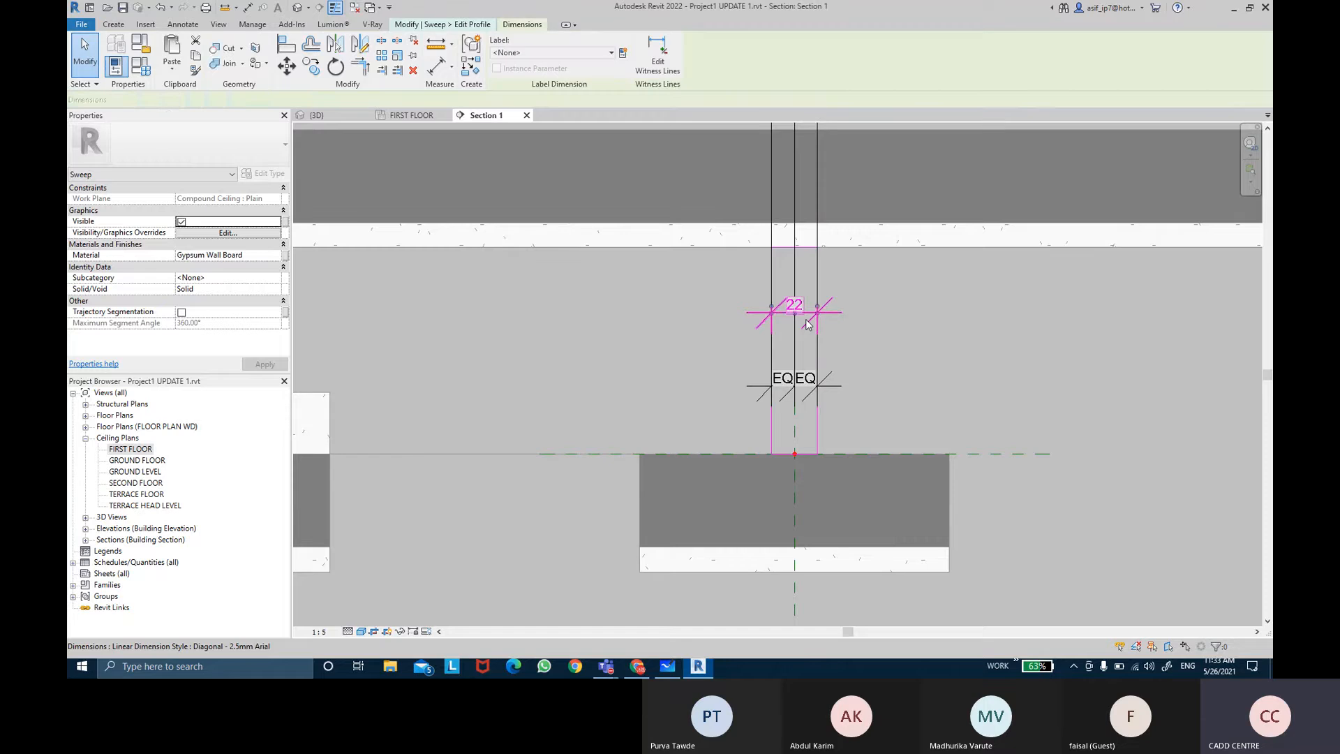
{"action": "key", "text": "Escape"}
{"action": "left_click", "coordinate": [815, 432]}
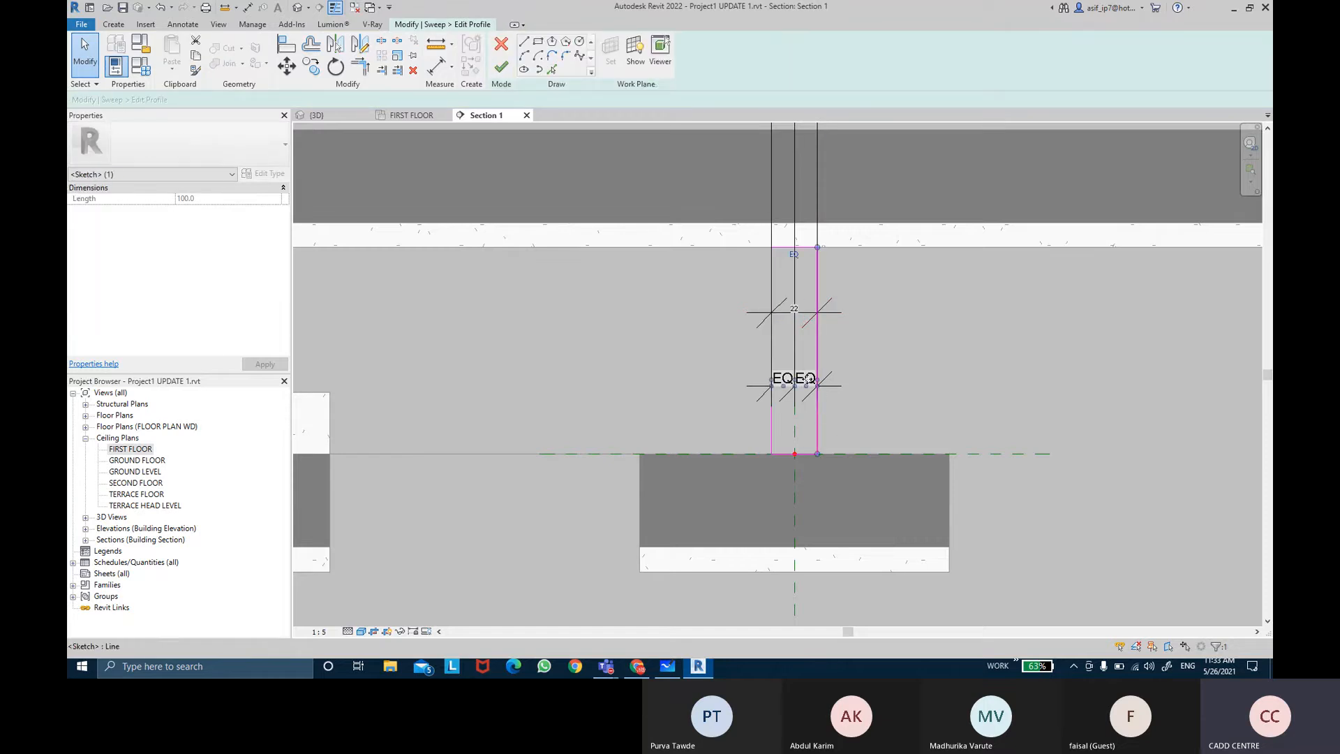
{"action": "left_click", "coordinate": [798, 316]}
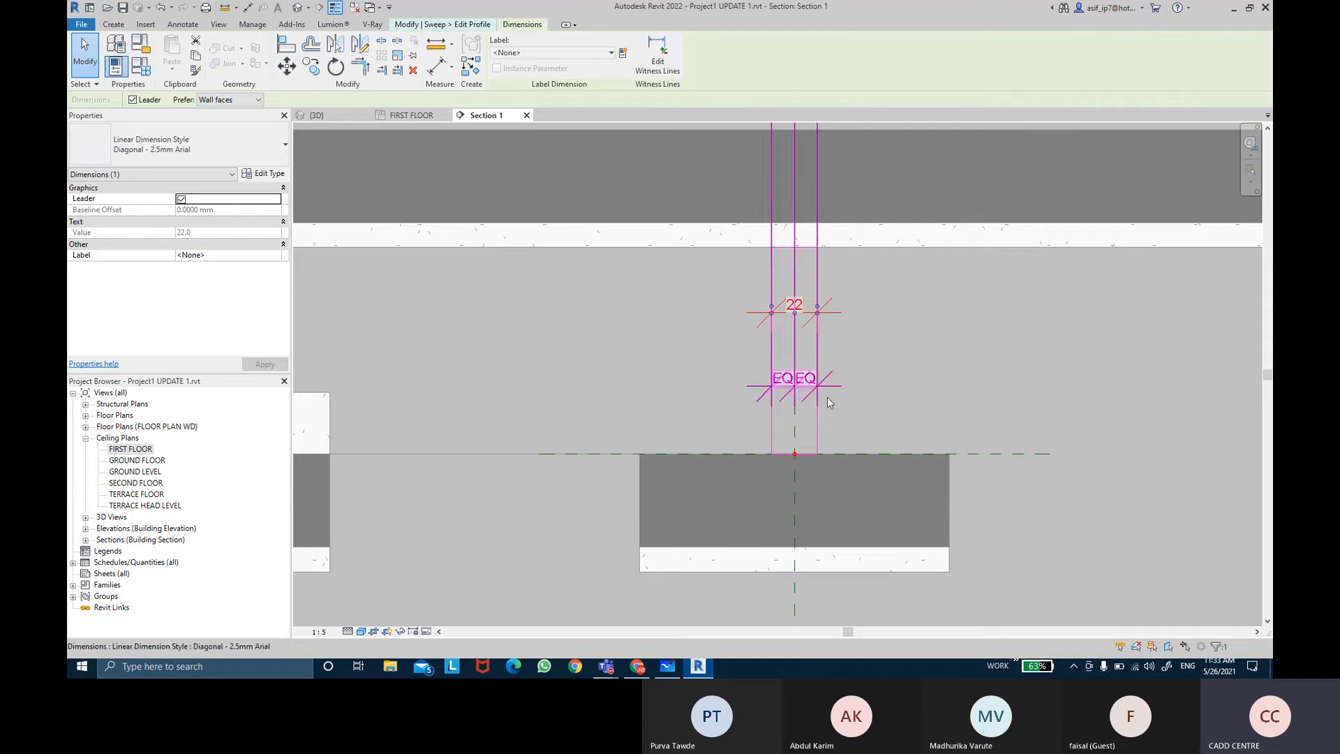
{"action": "key", "text": "Escape"}
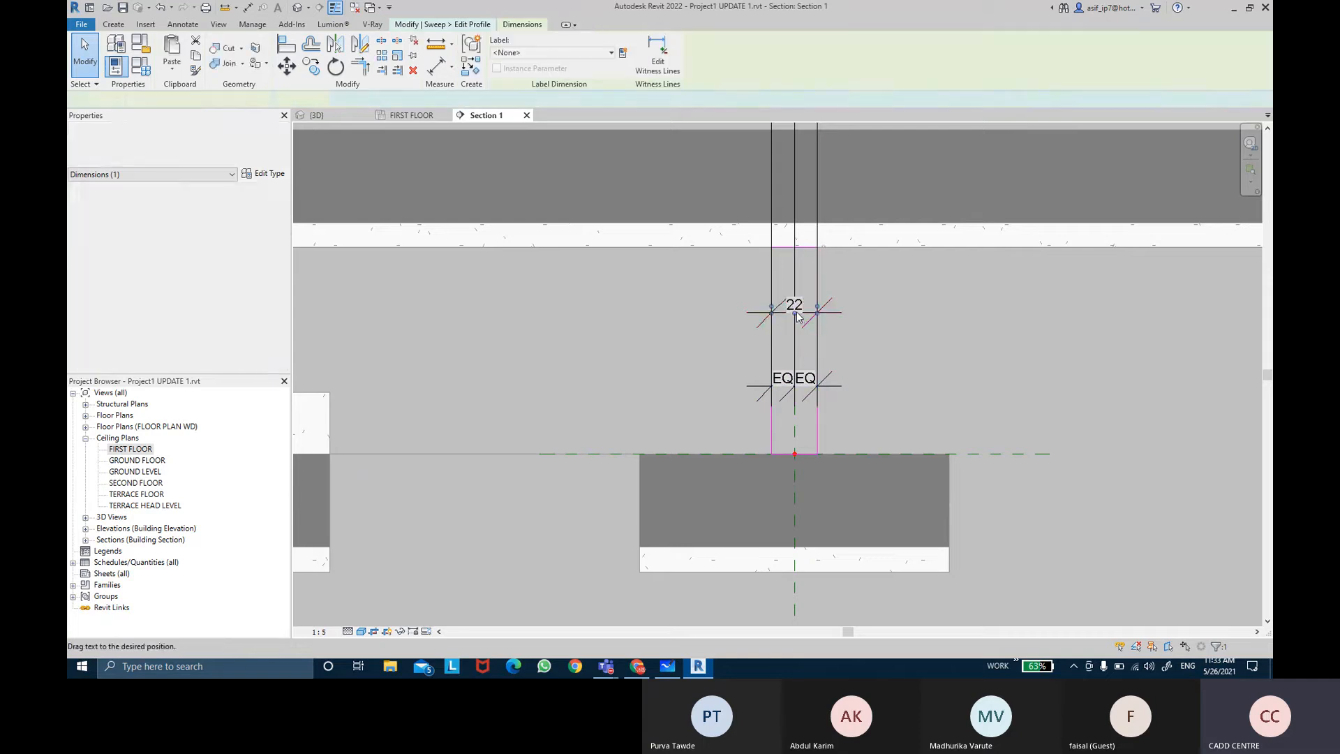
Step: Nudge the rectangle's right side outward to widen the profile to 30
{"action": "left_click", "coordinate": [818, 432]}
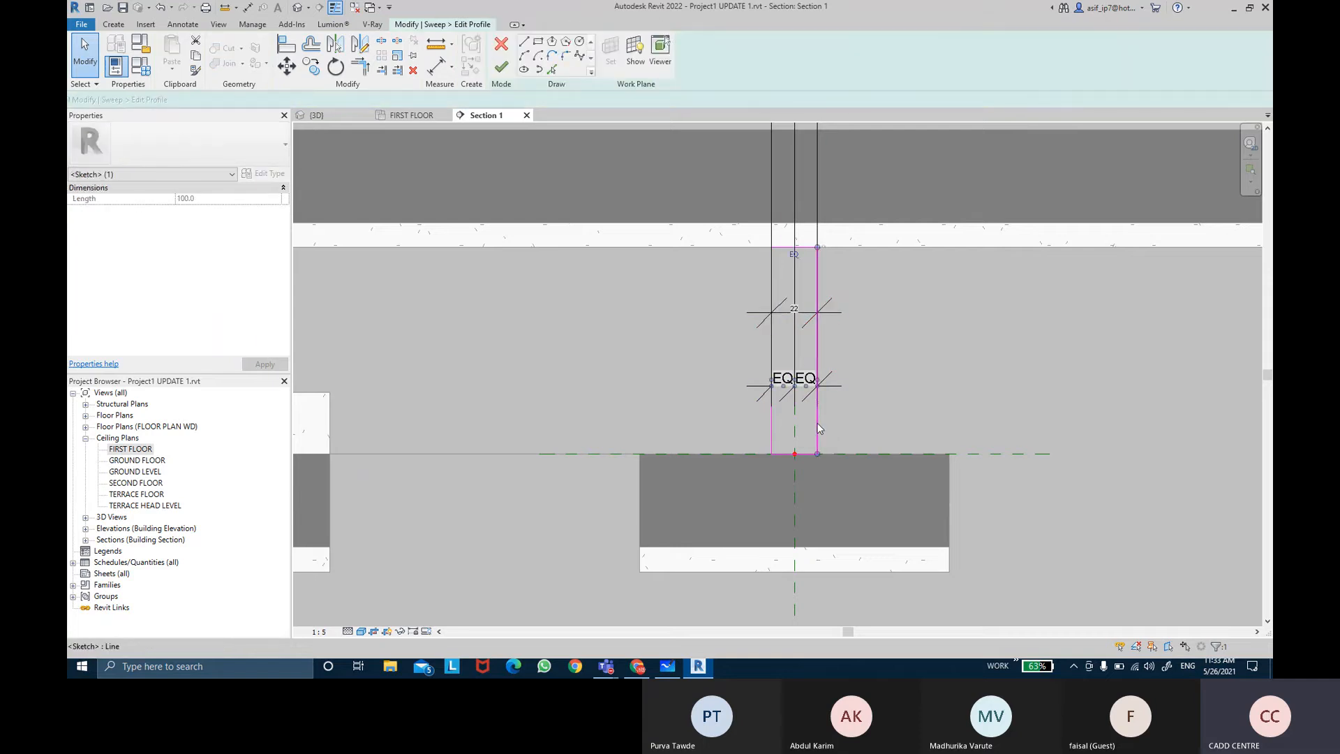
{"action": "left_click_drag", "start_coordinate": [814, 427], "coordinate": [816, 422]}
{"action": "key", "text": "Right"}
{"action": "key", "text": "Right"}
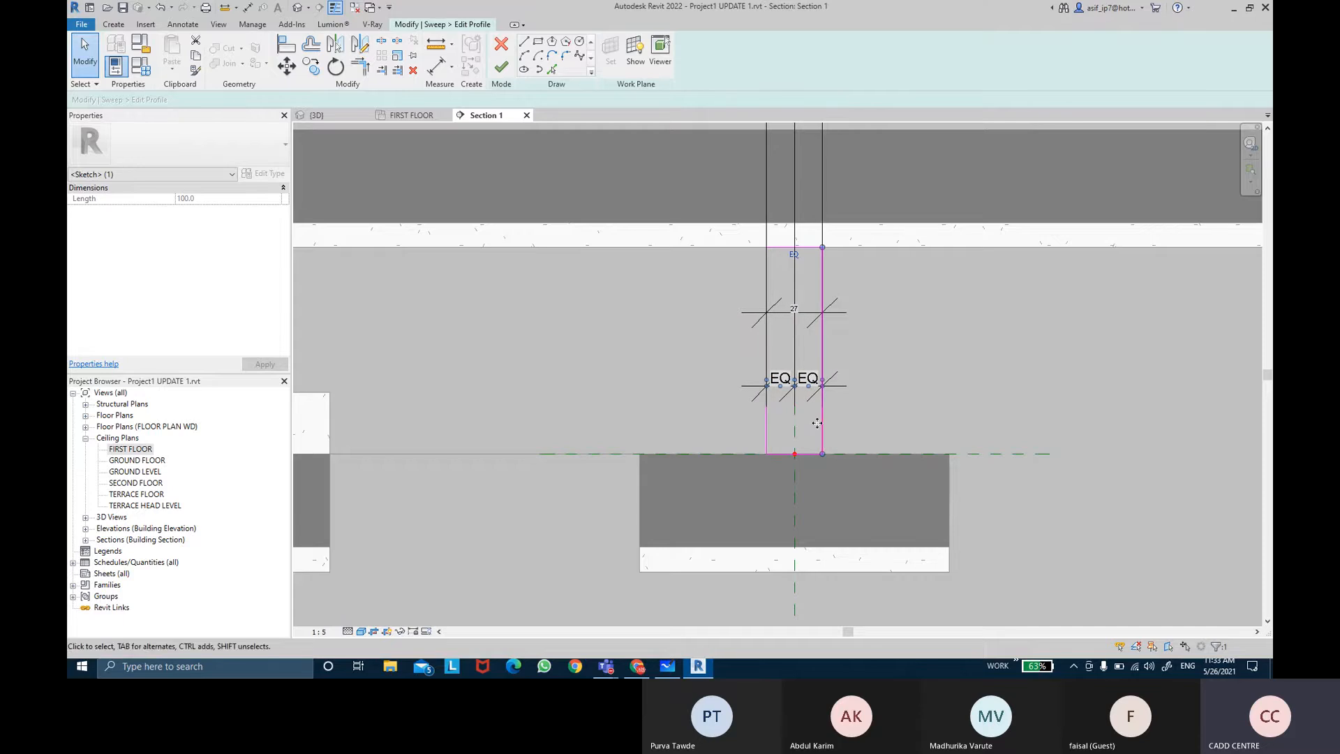
{"action": "key", "text": "Escape"}
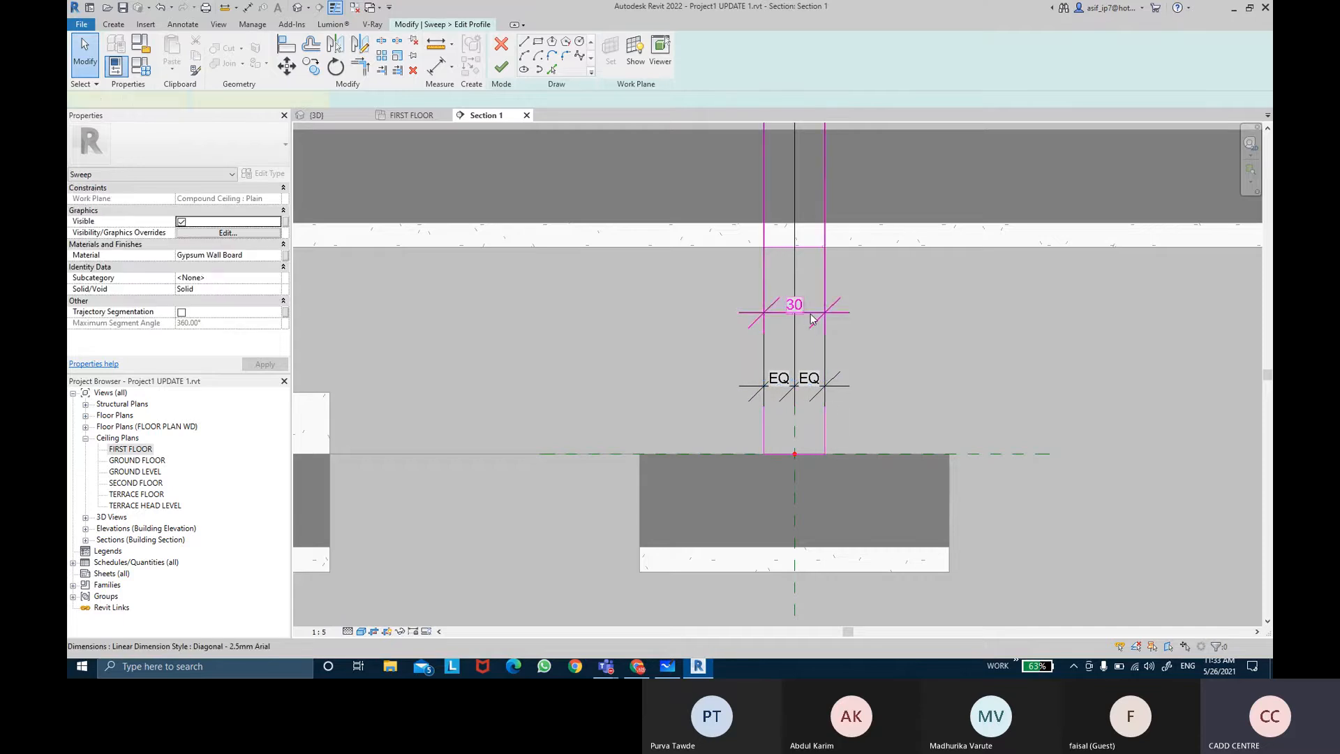
Step: Delete the overall width dimension and the equality dimension from the profile sketch
{"action": "left_click", "coordinate": [810, 314]}
{"action": "key", "text": "Delete"}
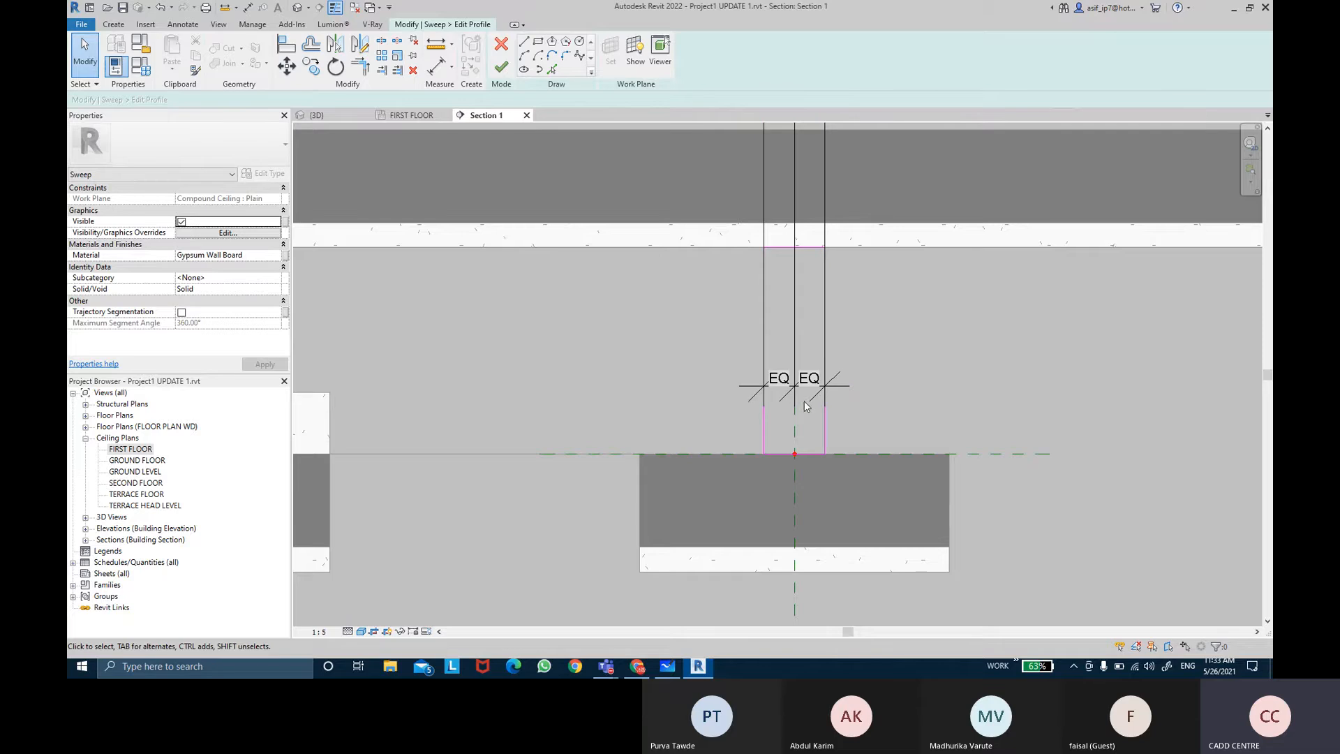
{"action": "left_click", "coordinate": [802, 399]}
{"action": "key", "text": "Delete"}
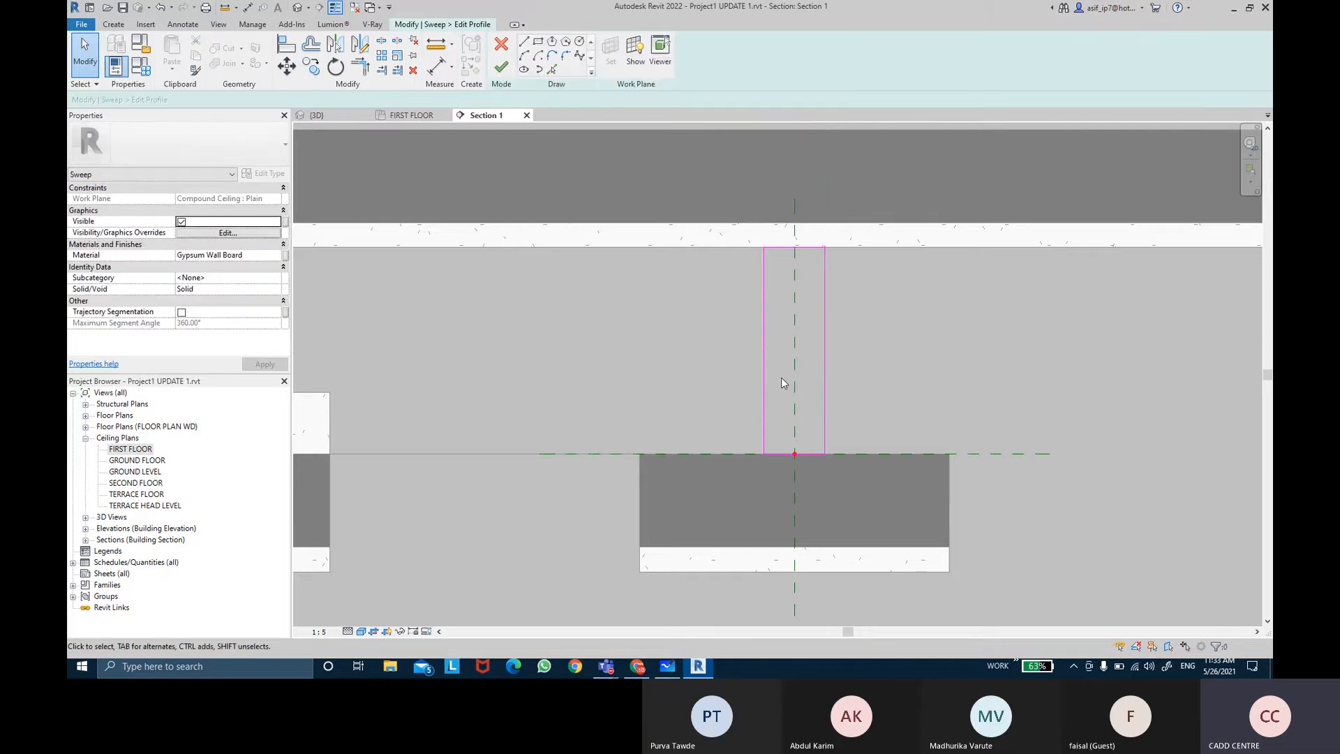
Step: Draw a small rectangle about 28 wide and 30 high at the left end of the ceiling's top edge
{"action": "left_click", "coordinate": [538, 42]}
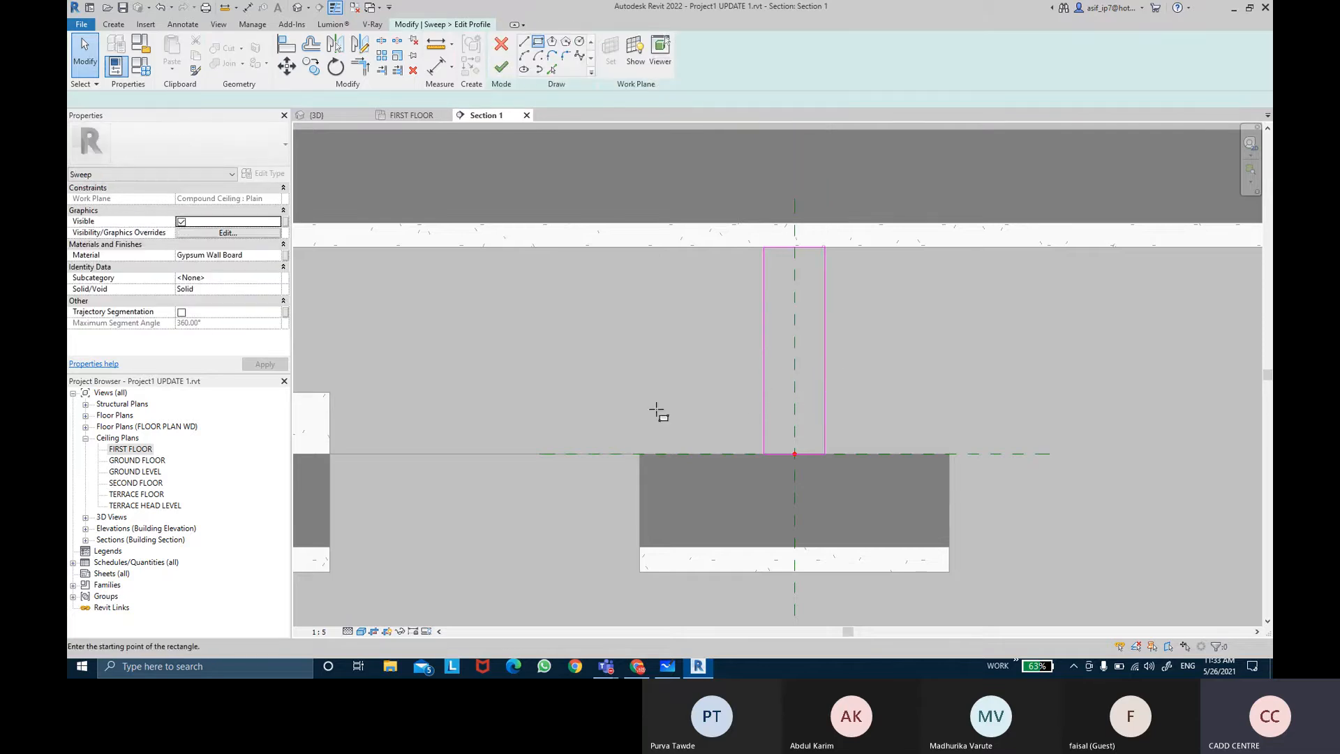
{"action": "left_click", "coordinate": [639, 453]}
{"action": "left_click", "coordinate": [663, 420]}
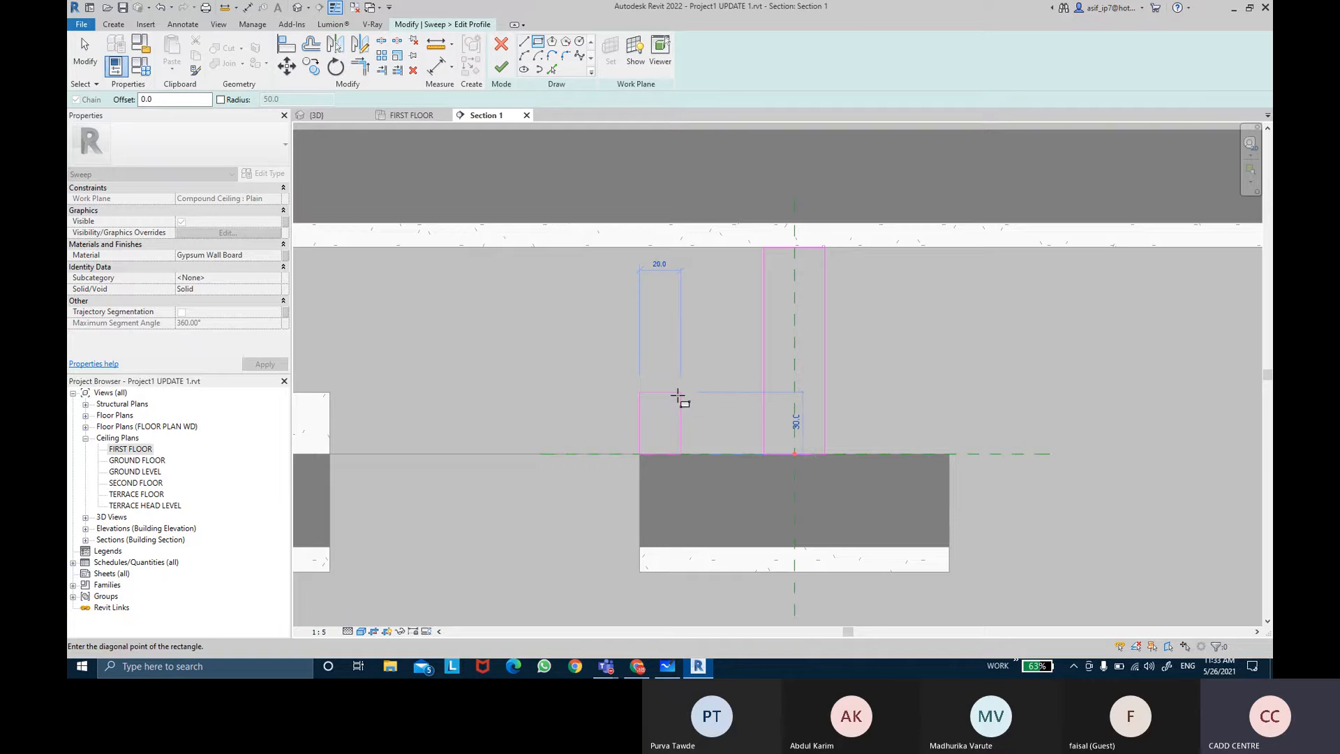
{"action": "left_click", "coordinate": [677, 396]}
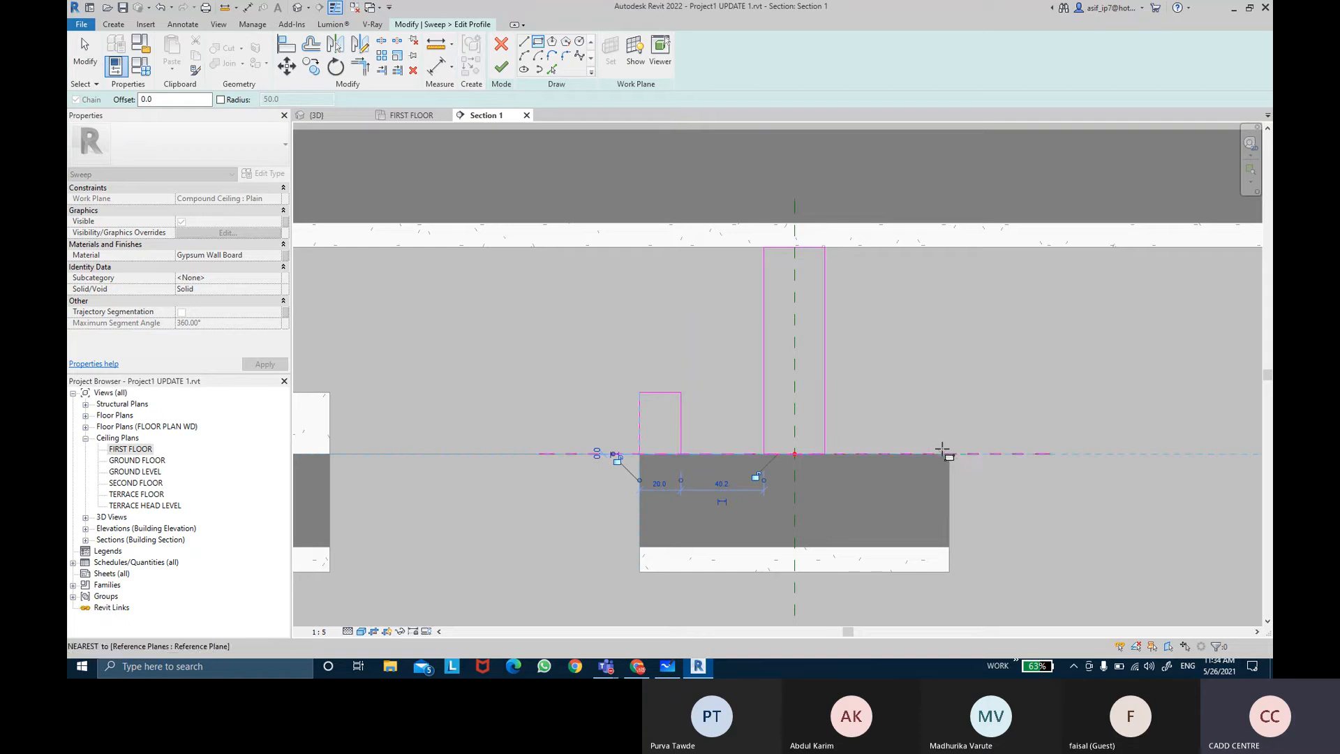
Step: Draw a matching rectangle at the right end of the ceiling's top edge and finish the profile sketch
{"action": "left_click", "coordinate": [949, 453]}
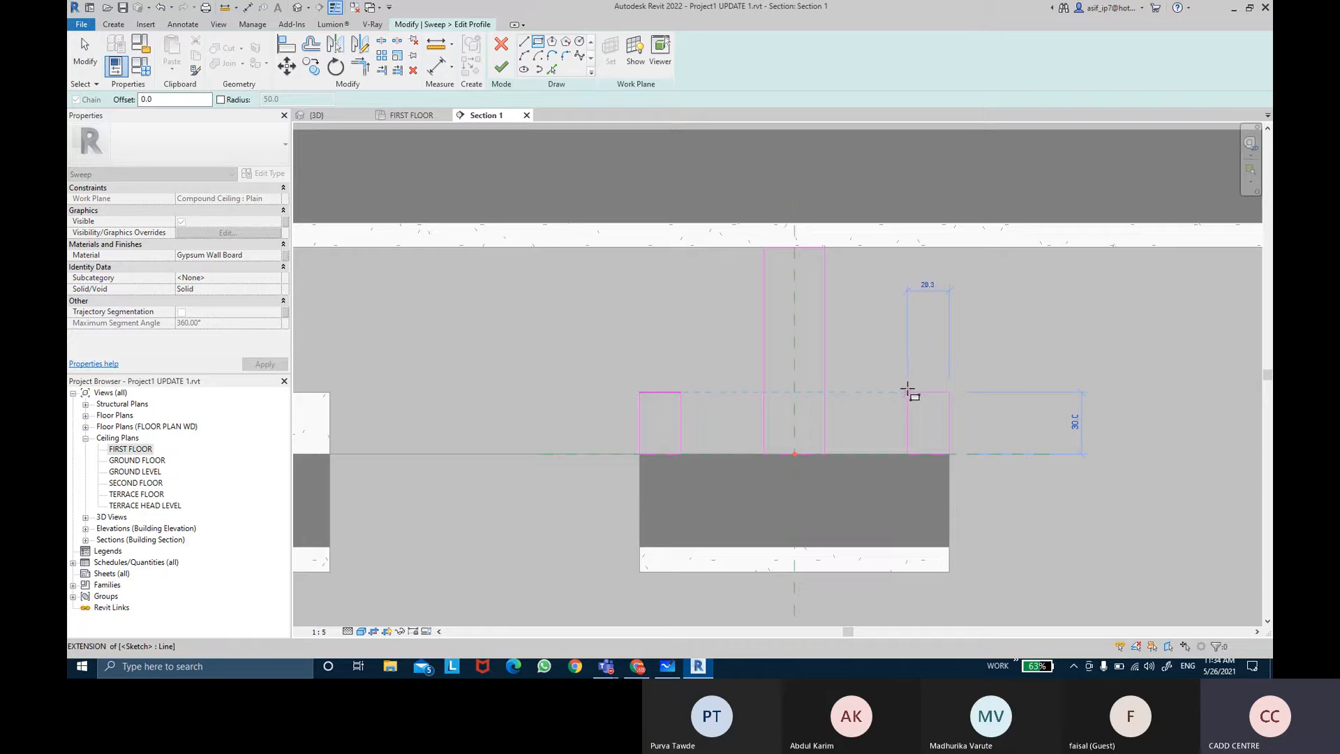
{"action": "left_click", "coordinate": [907, 393]}
{"action": "key", "text": "Escape"}
{"action": "key", "text": "Escape"}
{"action": "left_click", "coordinate": [908, 419]}
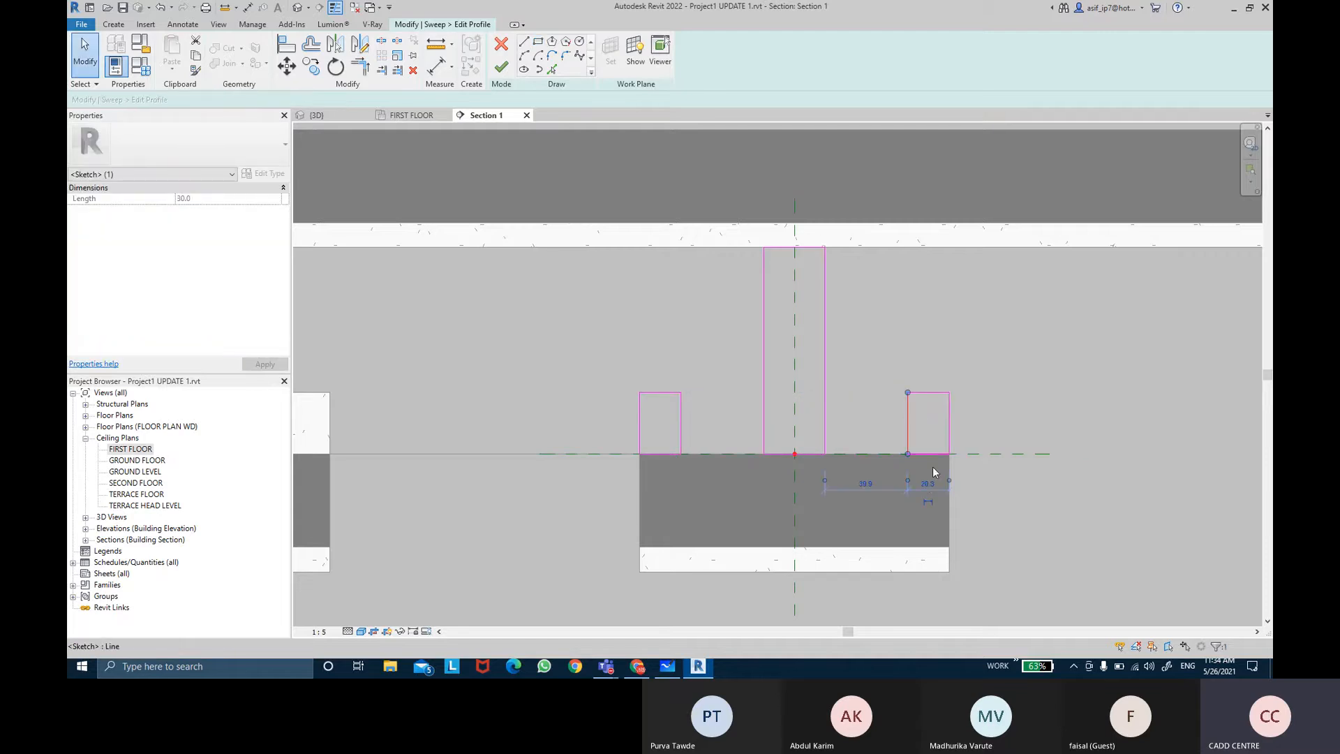
{"action": "left_click", "coordinate": [928, 484]}
{"action": "key", "text": "Return"}
{"action": "left_click", "coordinate": [1023, 360]}
{"action": "scroll", "coordinate": [1050, 395], "scroll_direction": "down", "scroll_amount": 5}
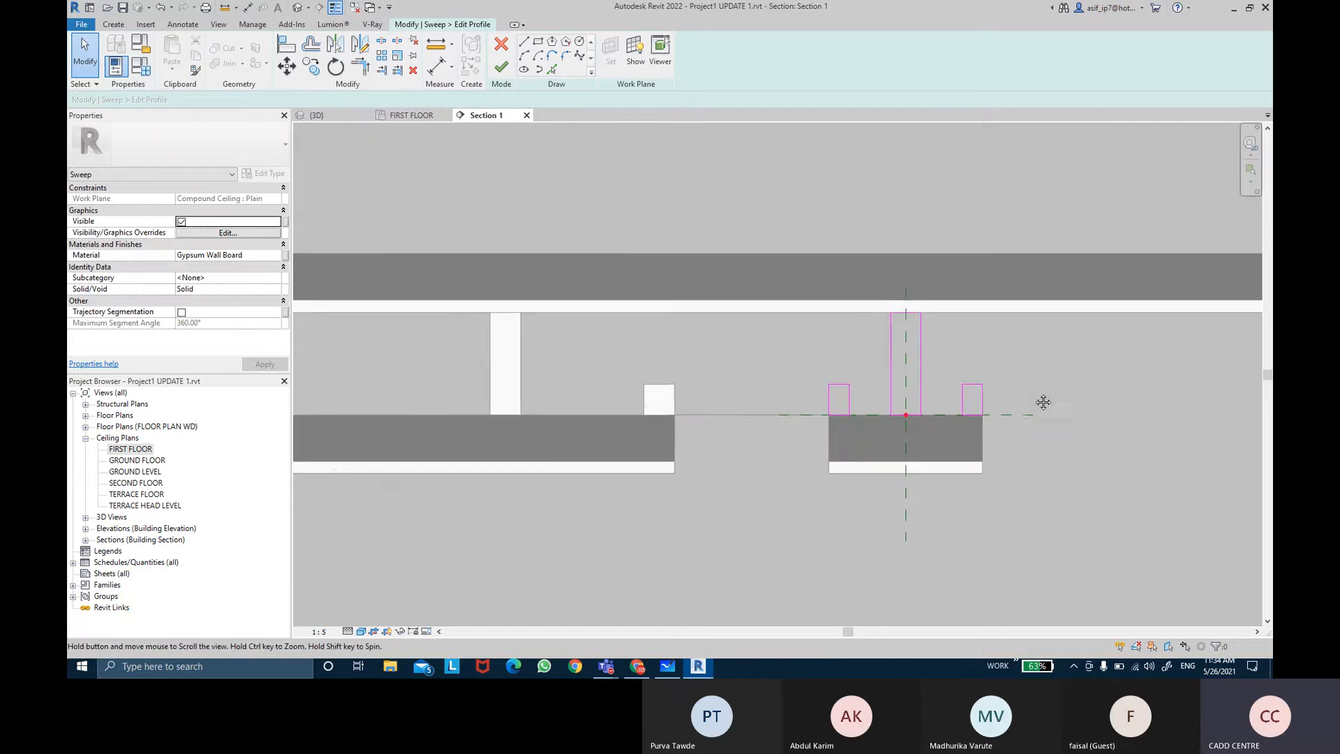
{"action": "scroll", "coordinate": [1062, 376], "scroll_direction": "up", "scroll_amount": 2}
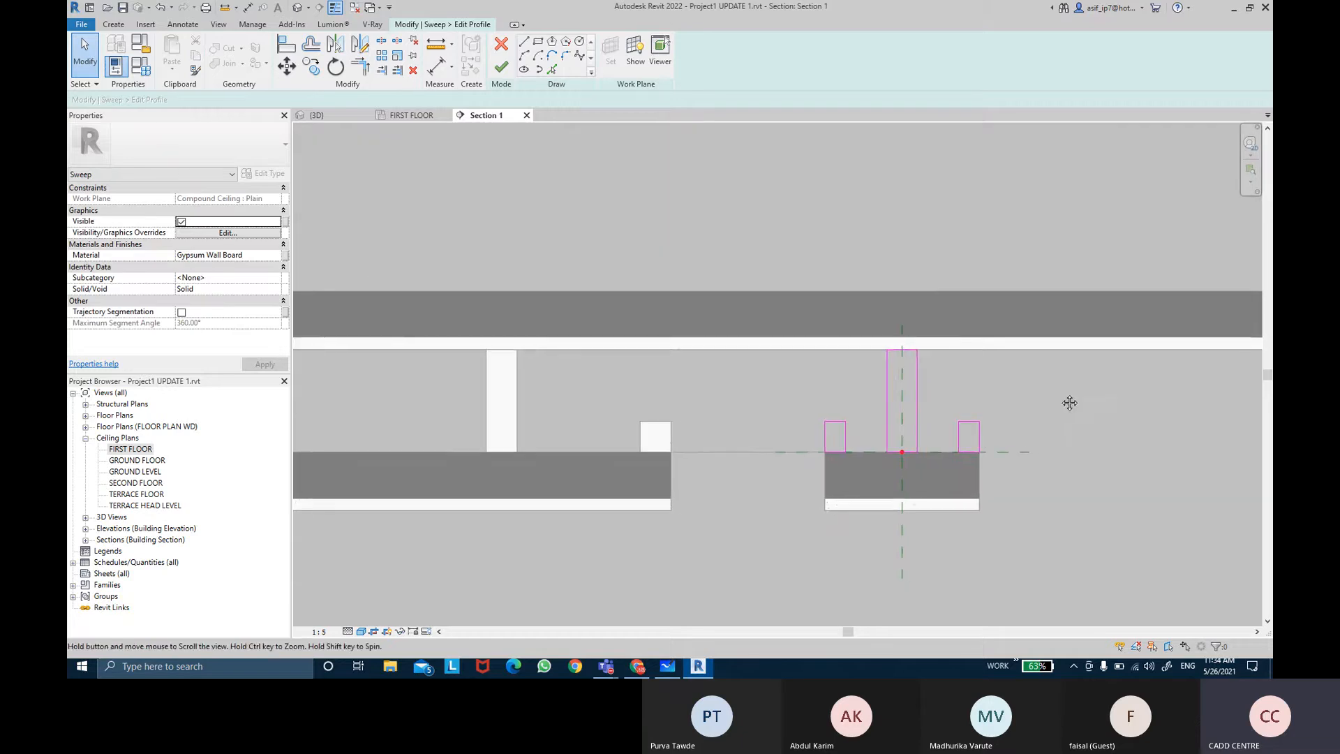
{"action": "left_click", "coordinate": [500, 67]}
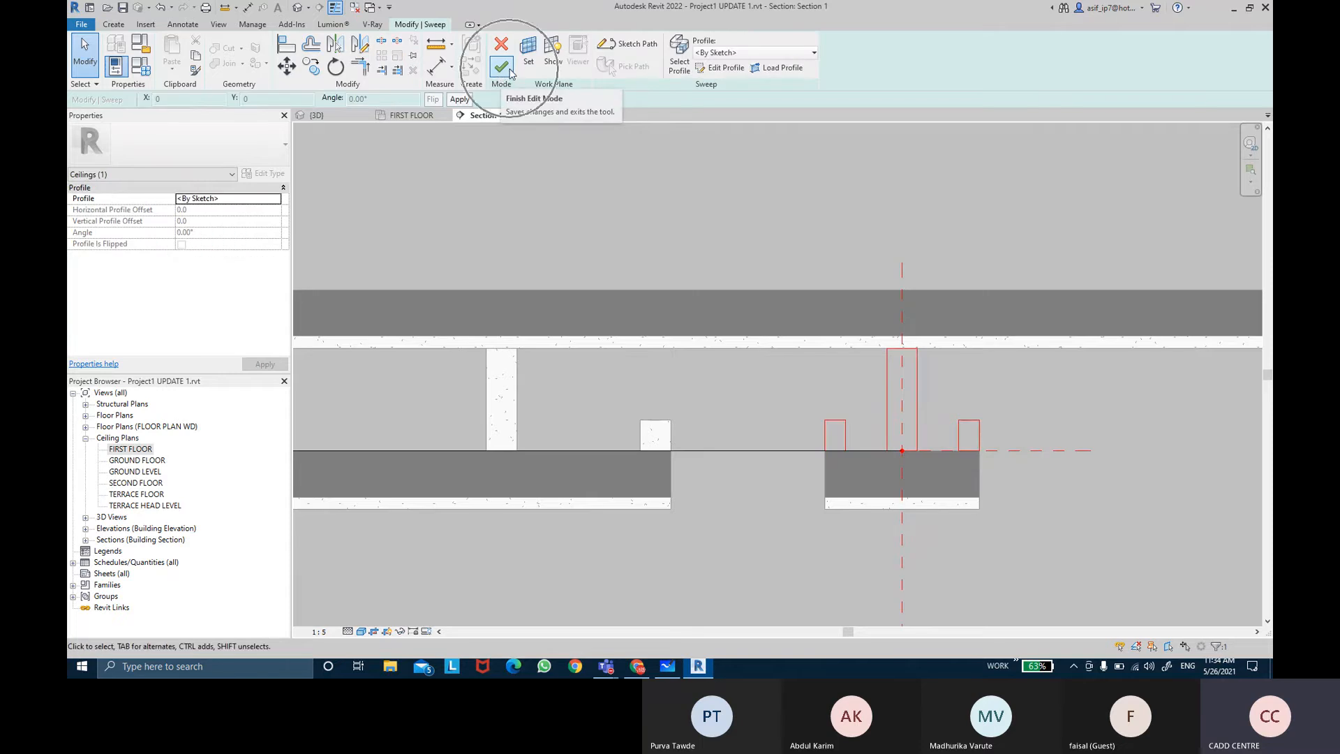
Step: Reopen the profile and associate the sweep's material with a new family parameter named CEILING MATERIAL
{"action": "left_click", "coordinate": [833, 423]}
{"action": "double_click", "coordinate": [835, 427]}
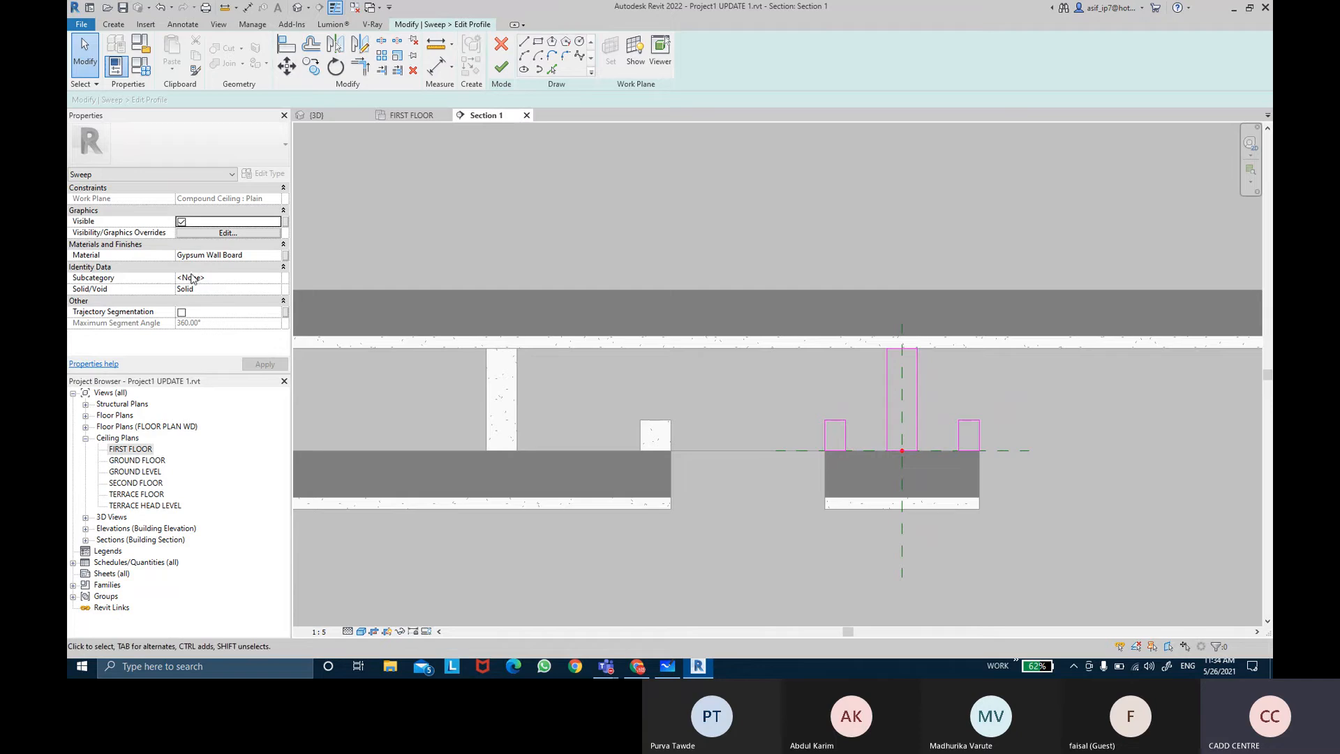
{"action": "left_click", "coordinate": [285, 256]}
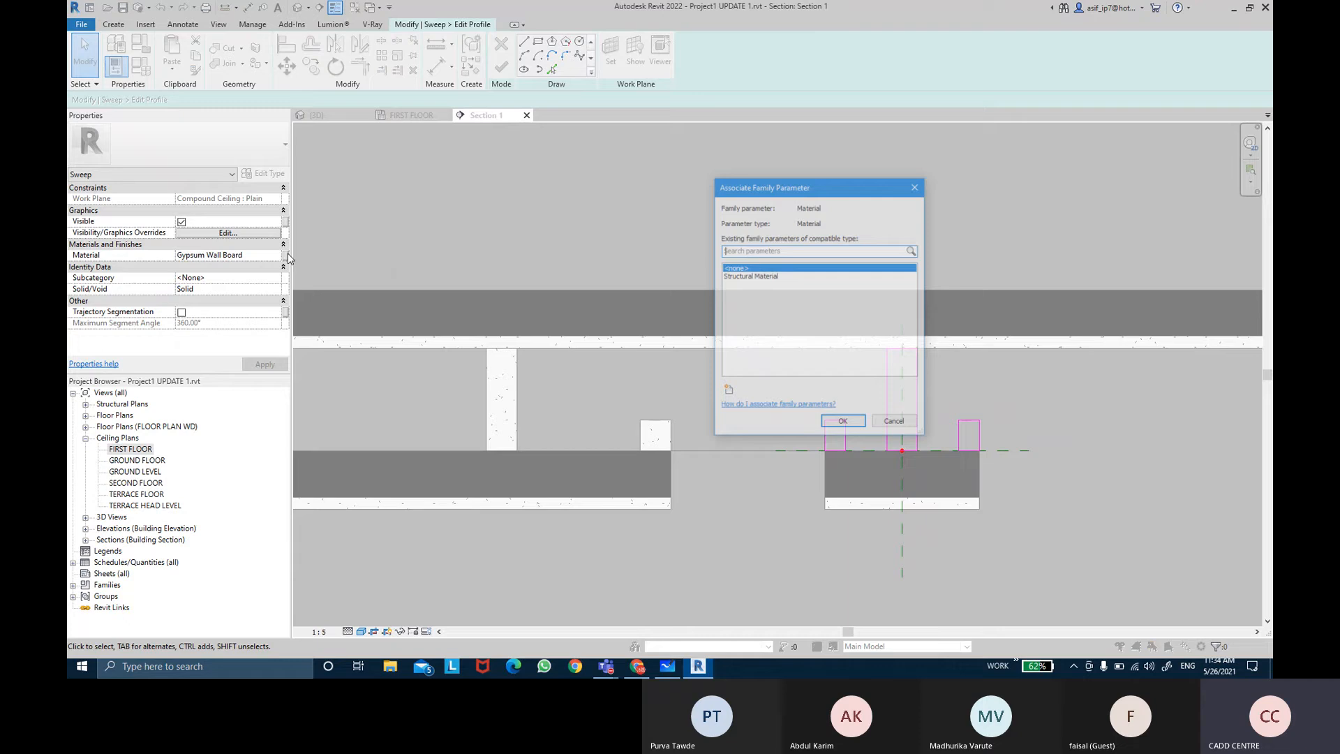
{"action": "left_click", "coordinate": [728, 391]}
{"action": "type", "text": "CE"}
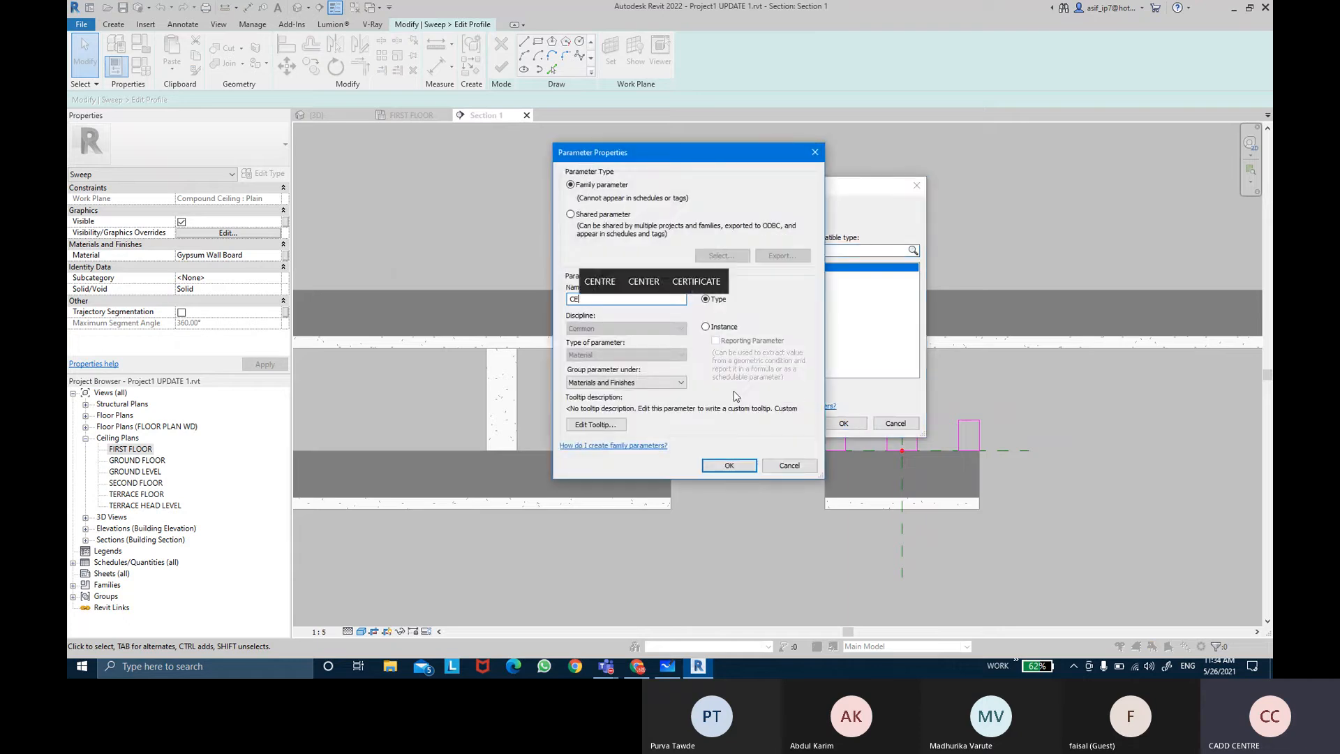
{"action": "type", "text": "ILING MATERIAL"}
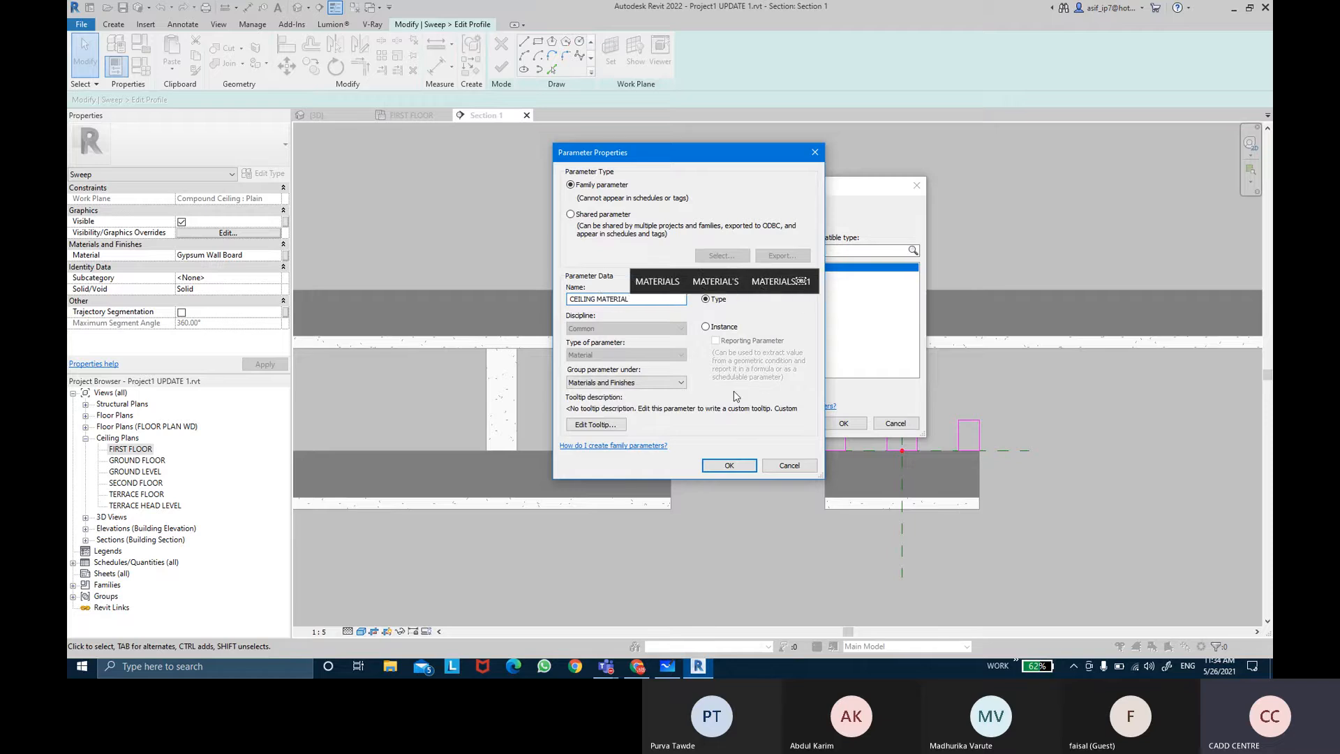
{"action": "key", "text": "Return"}
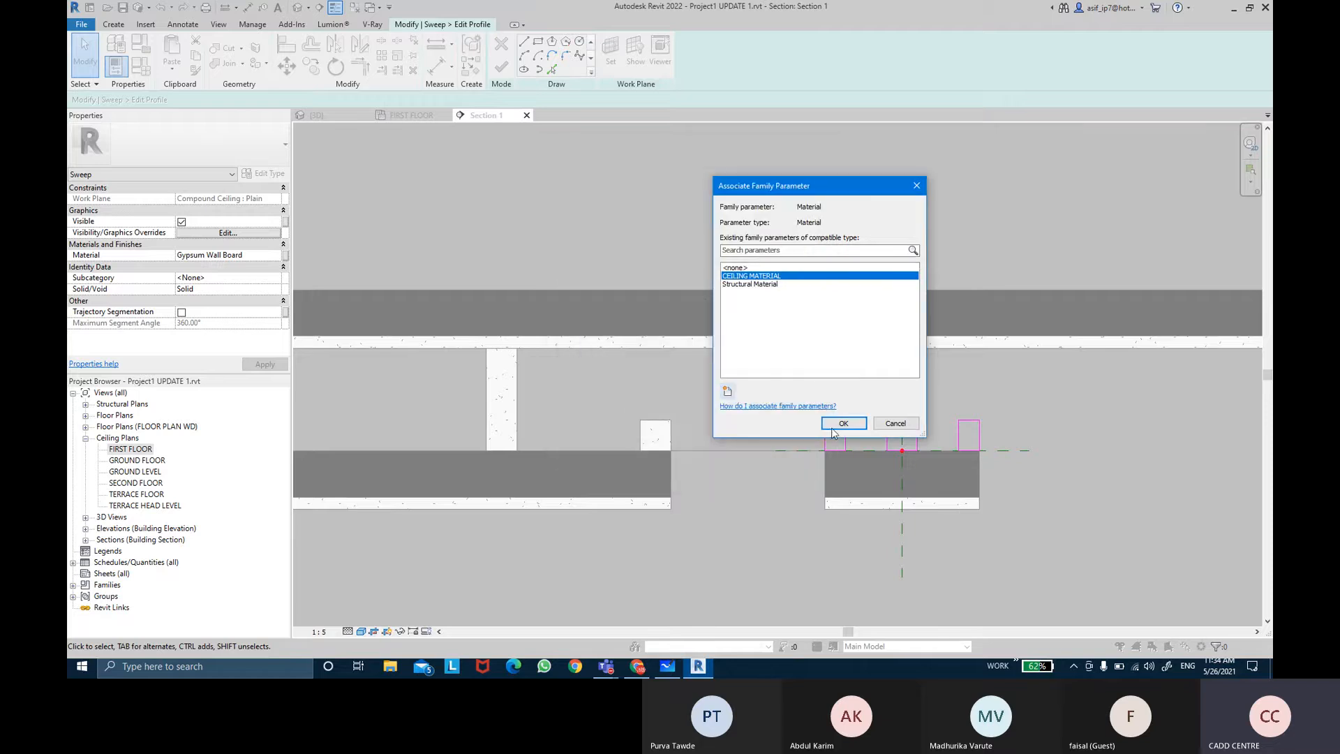
{"action": "left_click", "coordinate": [832, 427]}
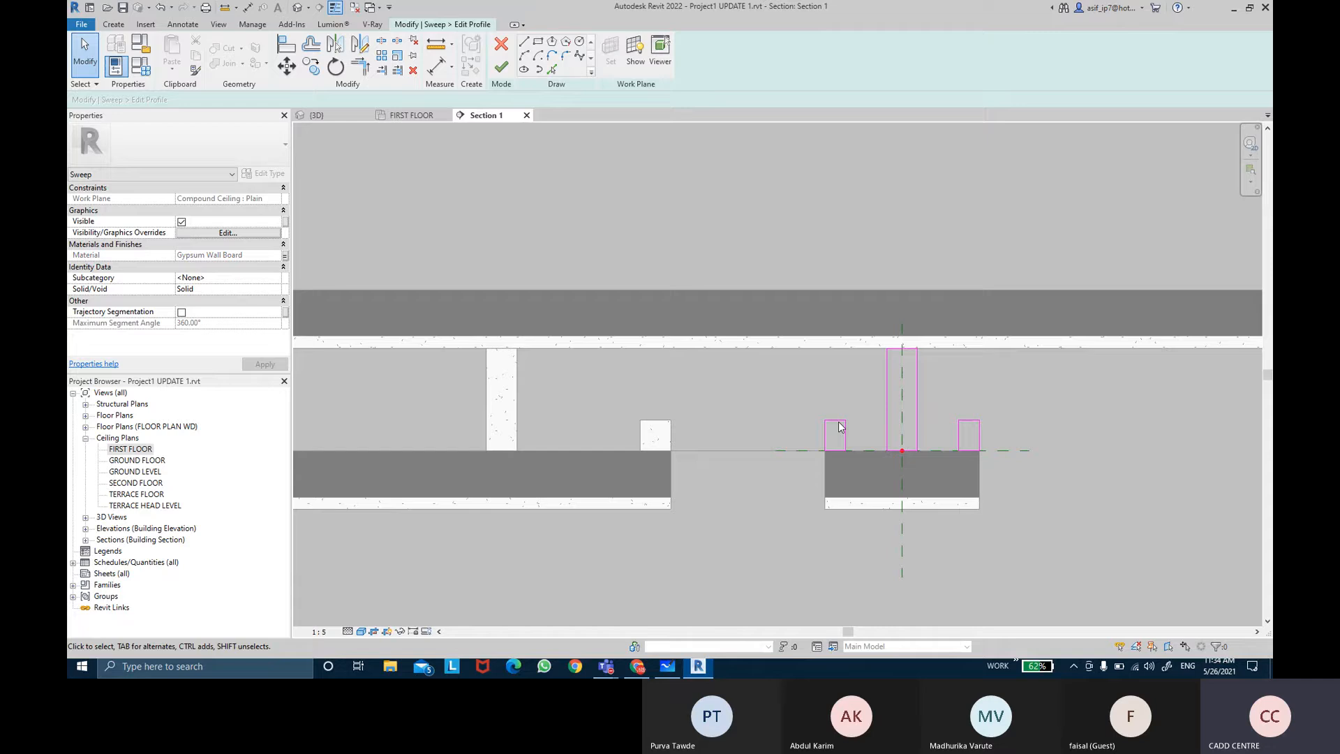
Step: Try to finish editing the profile and the sweep, cancelling back into sweep editing
{"action": "left_click", "coordinate": [501, 68]}
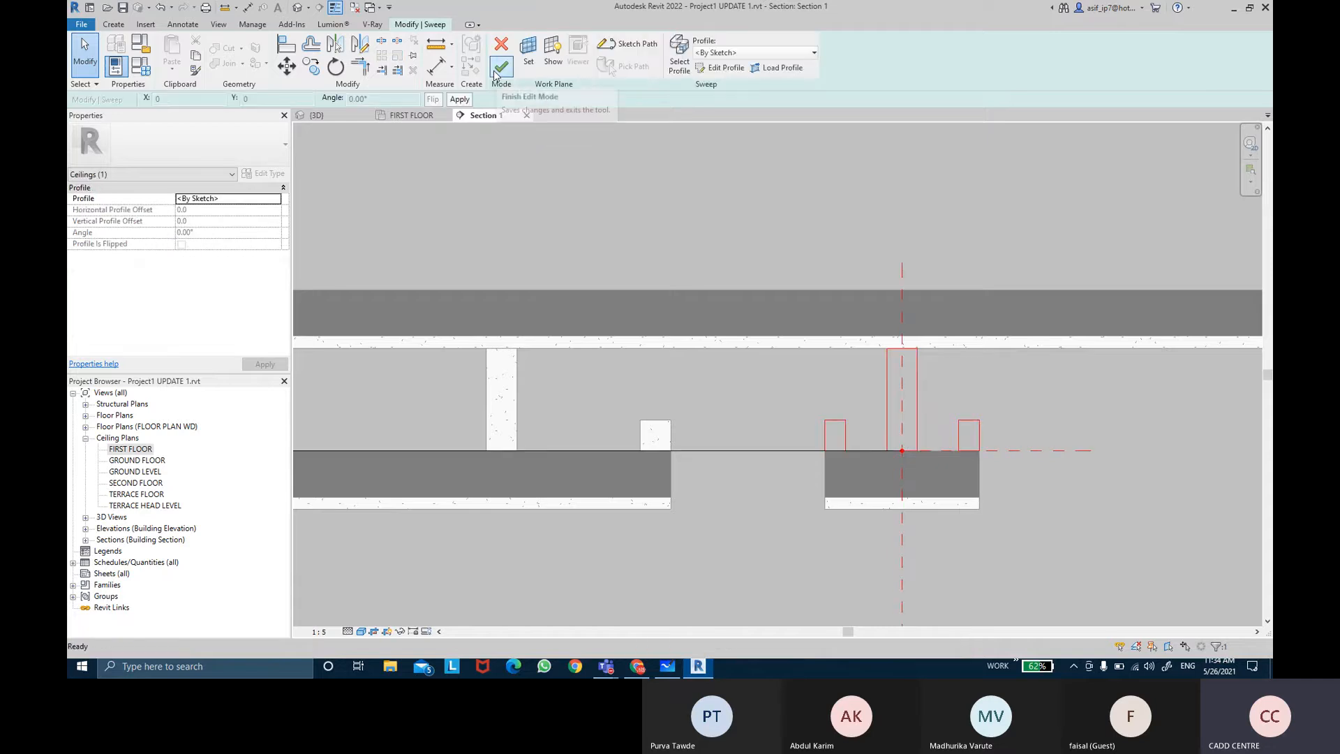
{"action": "left_click", "coordinate": [495, 73]}
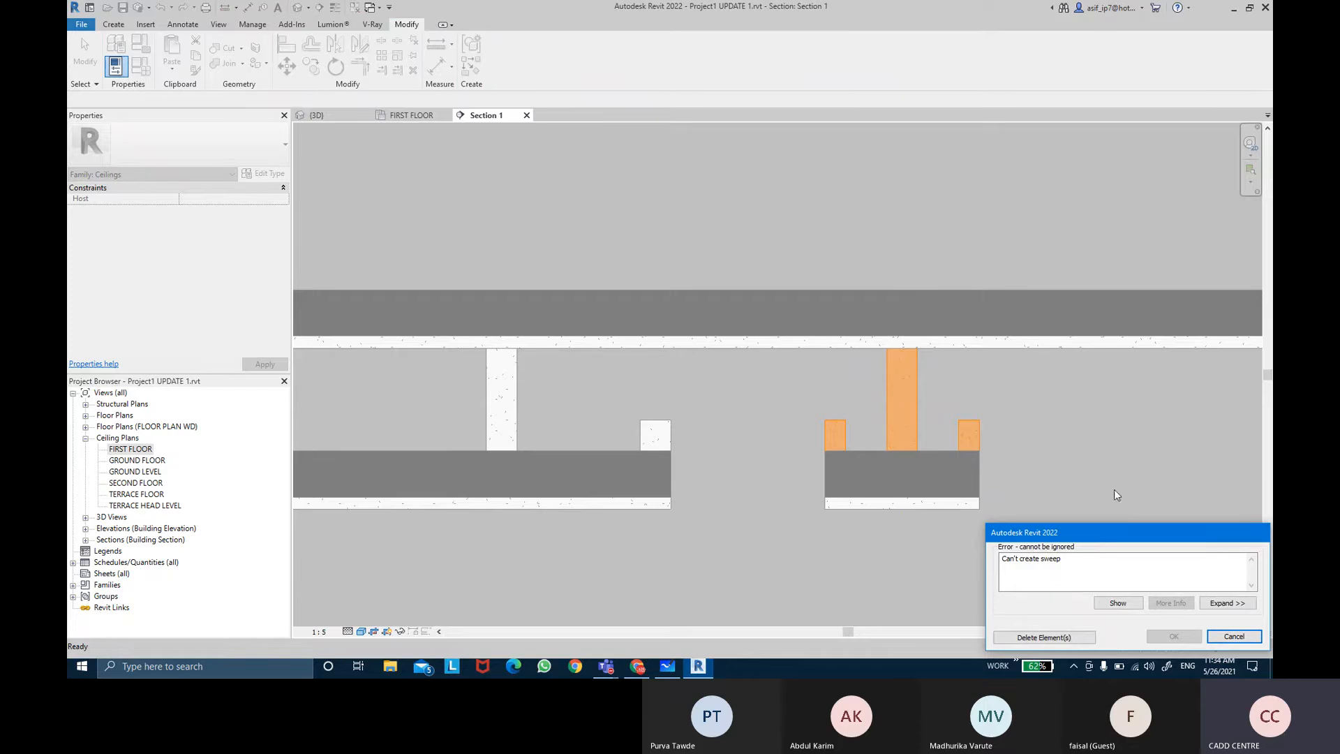
{"action": "left_click", "coordinate": [1233, 637]}
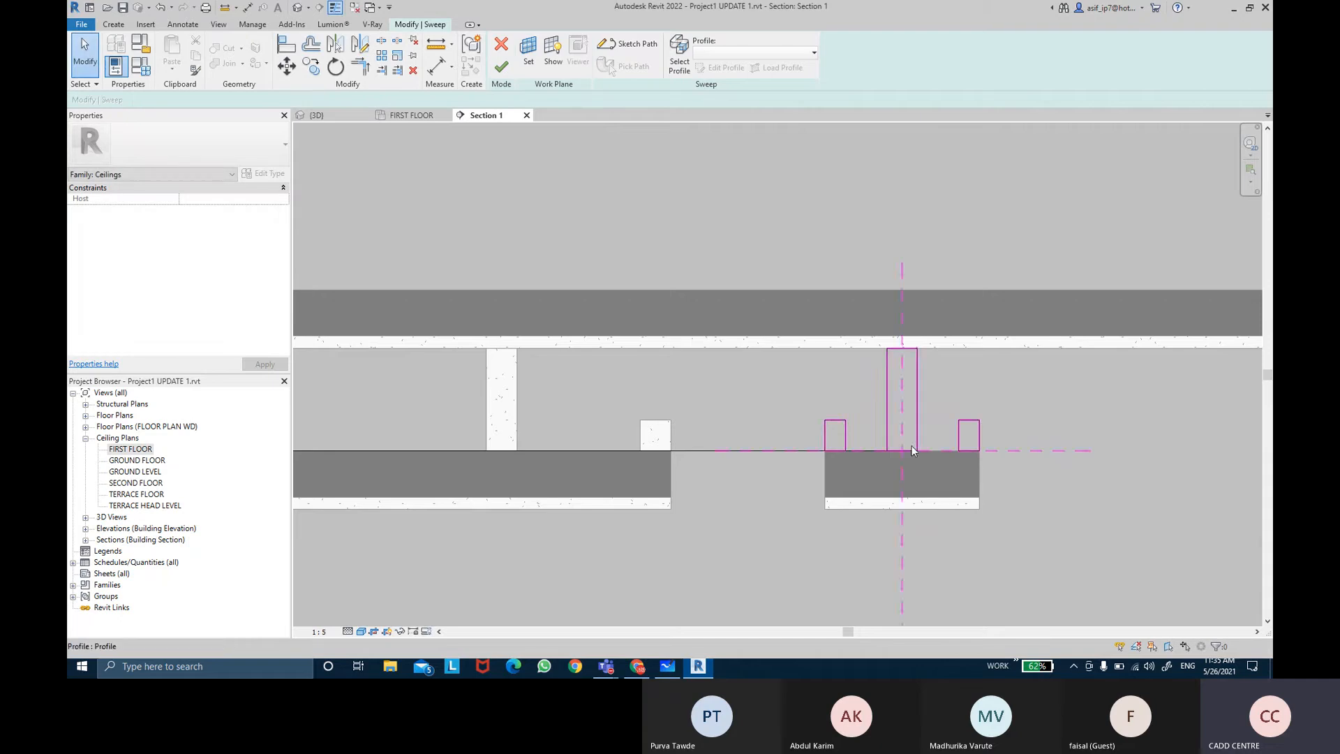
Step: Edit the sweep path in the FIRST FLOOR ceiling plan and set the top-left corner arc's radius to 30
{"action": "double_click", "coordinate": [132, 449]}
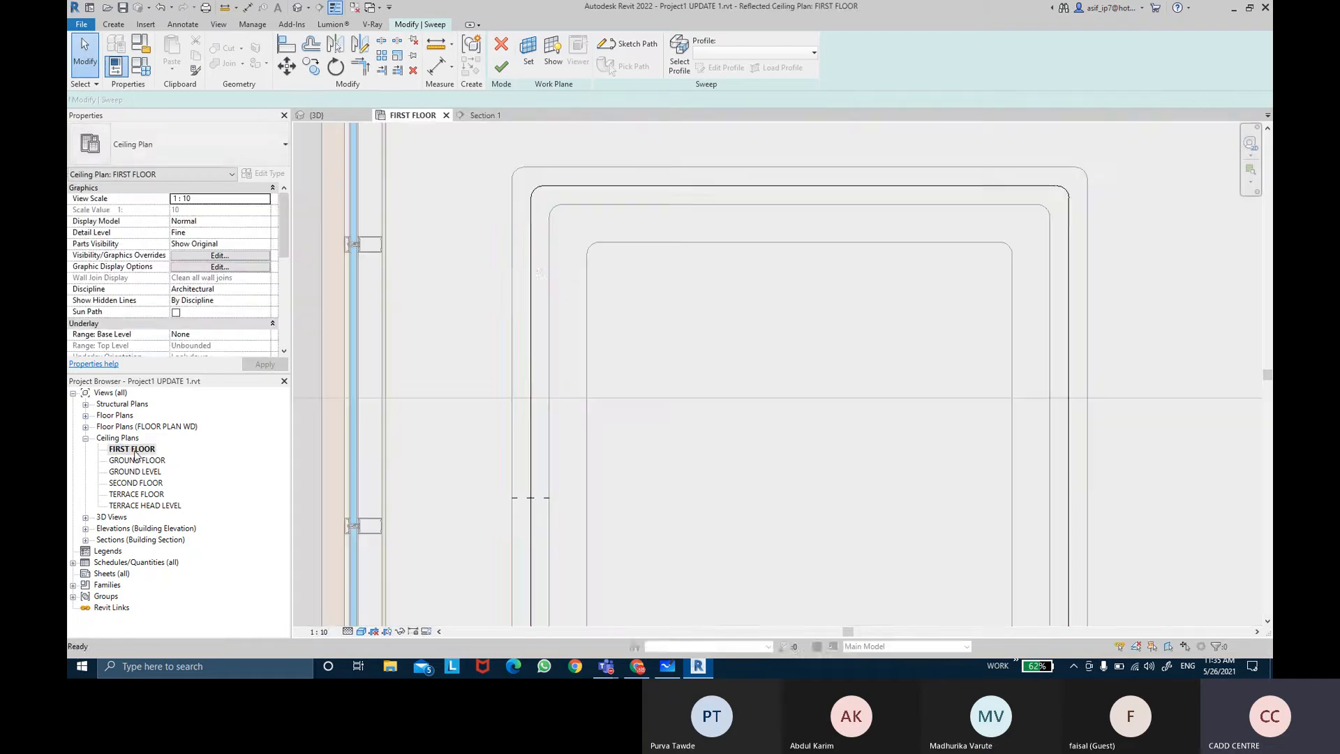
{"action": "double_click", "coordinate": [532, 269]}
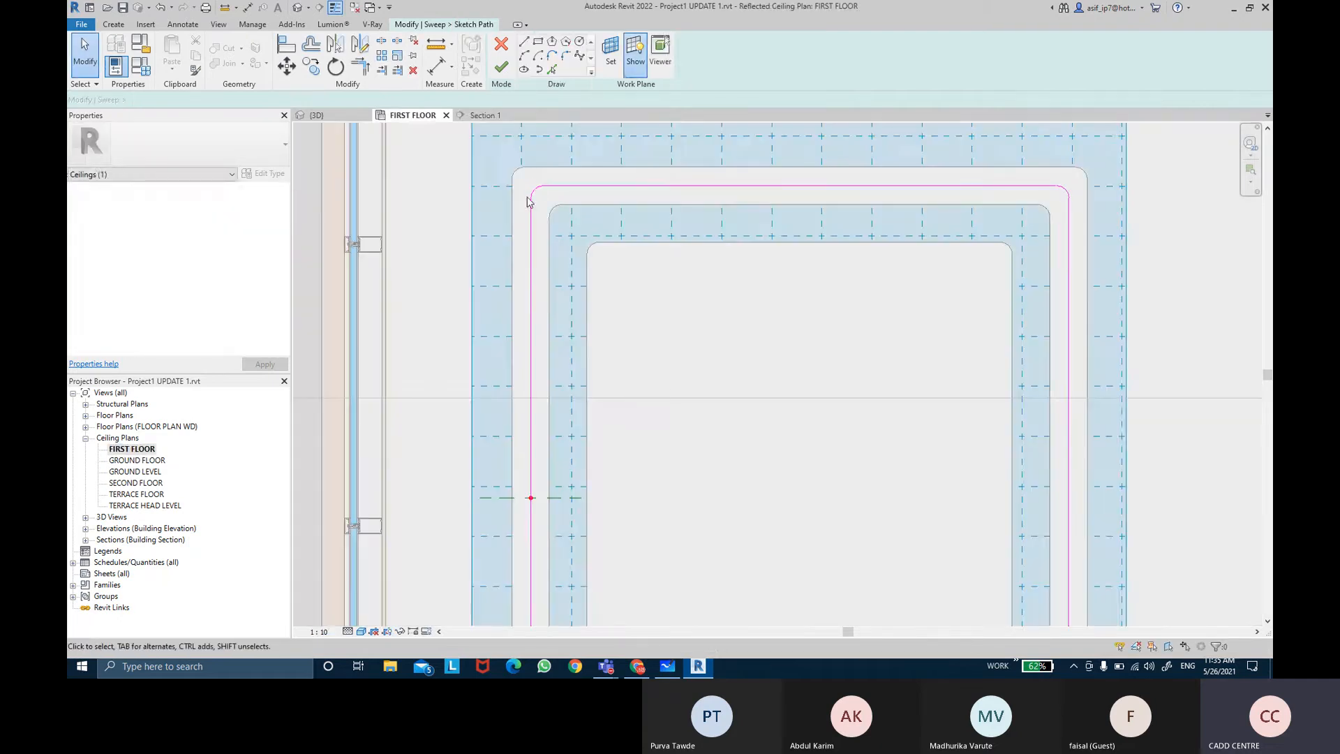
{"action": "scroll", "coordinate": [538, 189], "scroll_direction": "up", "scroll_amount": 2}
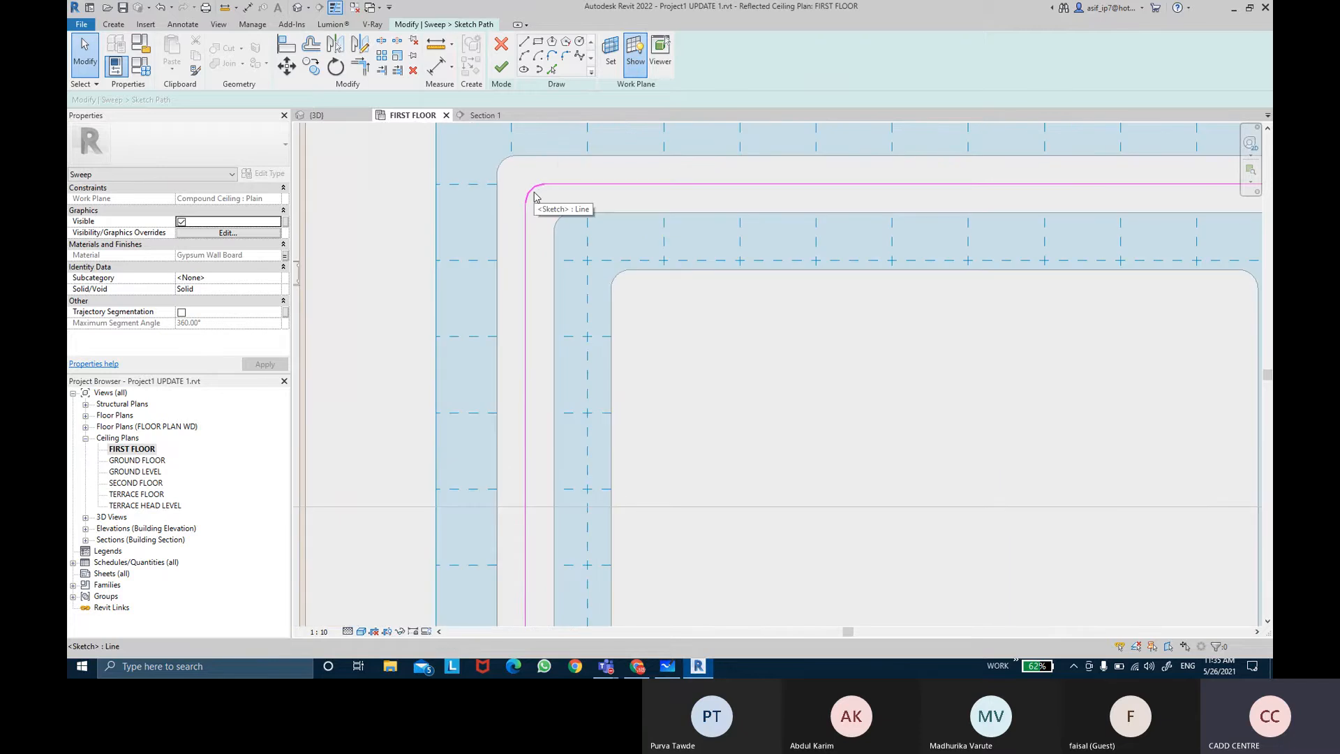
{"action": "left_click", "coordinate": [532, 189]}
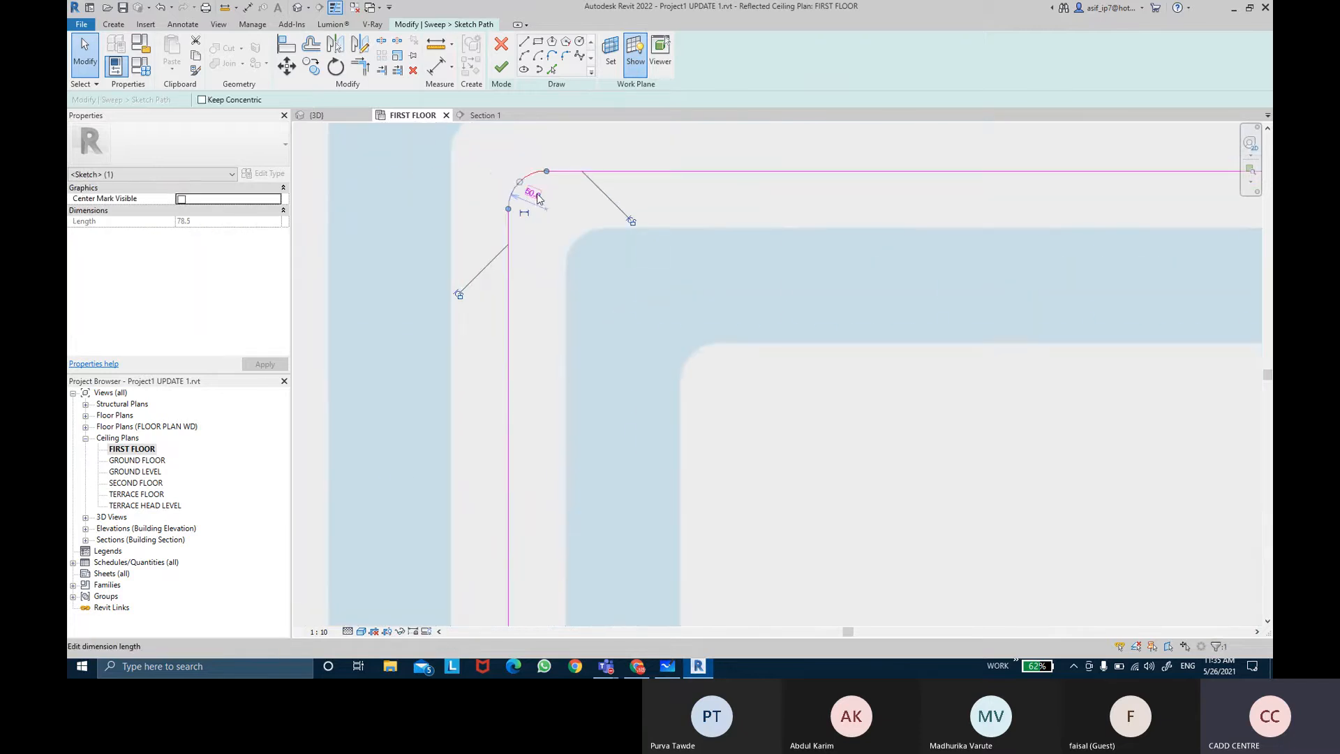
{"action": "left_click", "coordinate": [537, 194]}
{"action": "type", "text": "3"}
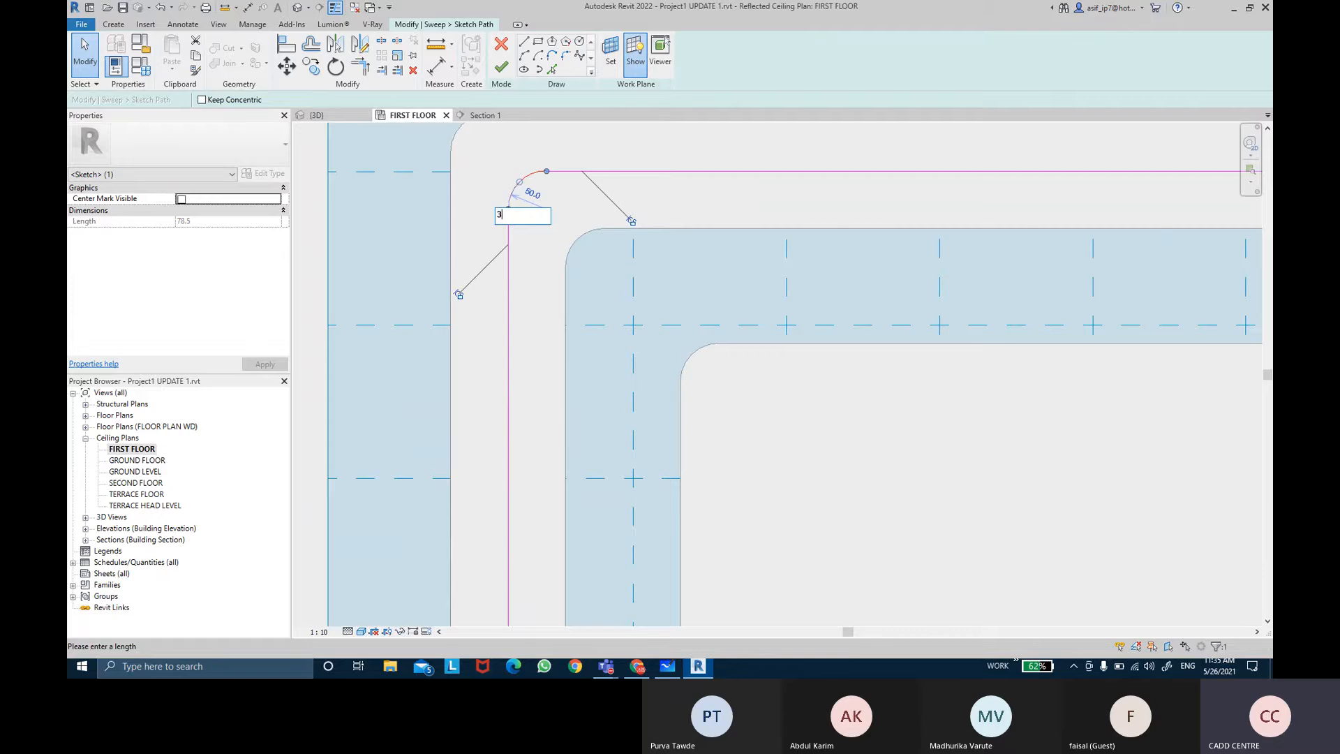
{"action": "type", "text": "0"}
{"action": "key", "text": "Return"}
Step: Confirm the top-left arc's radius and reopen the top-right corner arc's radius, keeping it at 50
{"action": "left_click", "coordinate": [608, 250]}
{"action": "scroll", "coordinate": [593, 234], "scroll_direction": "down", "scroll_amount": 2}
{"action": "middle_click_drag", "start_coordinate": [731, 234], "coordinate": [351, 254]}
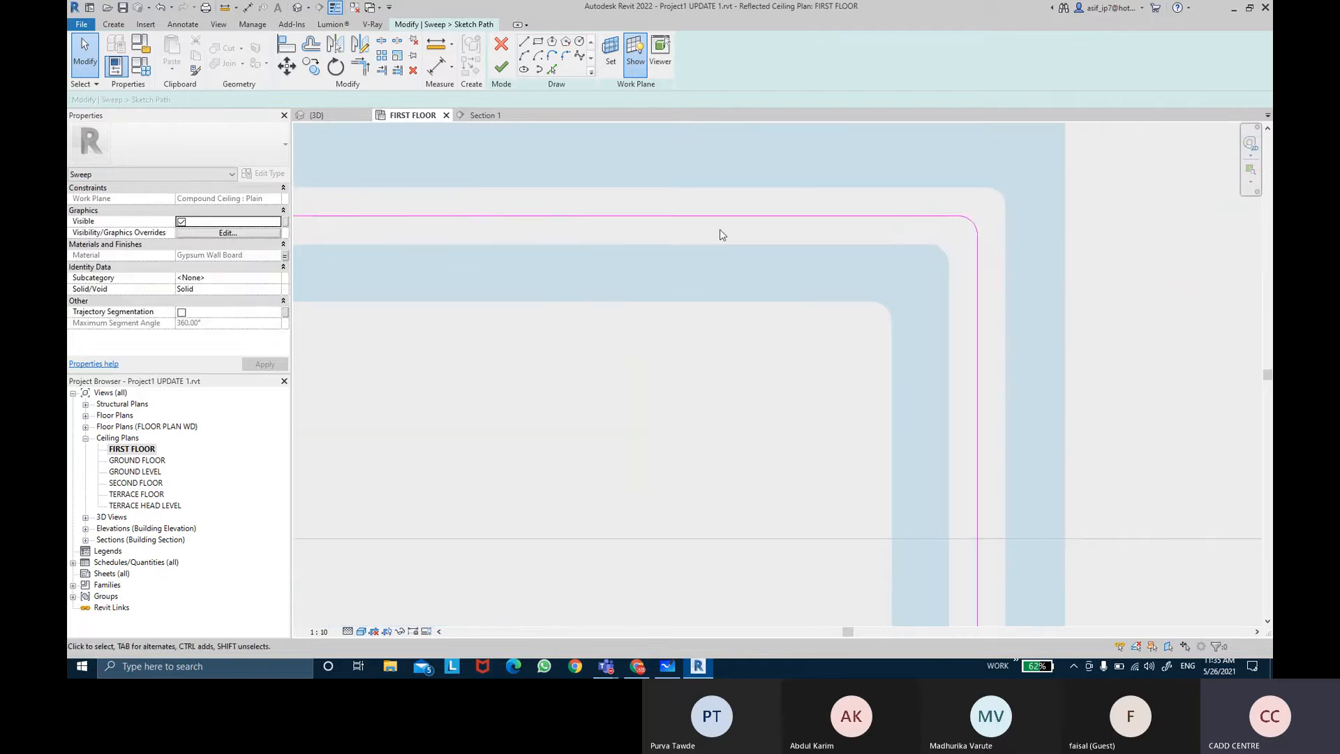
{"action": "left_click", "coordinate": [966, 221]}
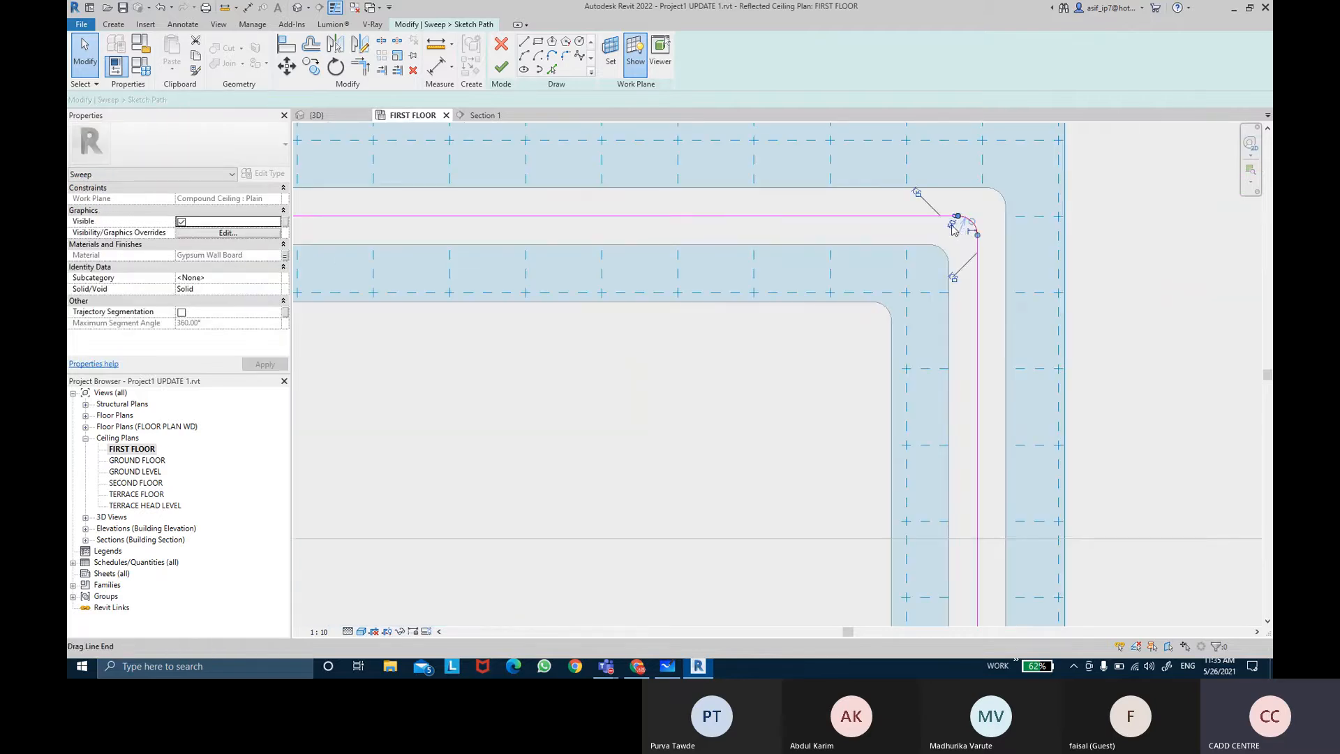
{"action": "scroll", "coordinate": [956, 226], "scroll_direction": "up", "scroll_amount": 3}
{"action": "left_click", "coordinate": [969, 219]}
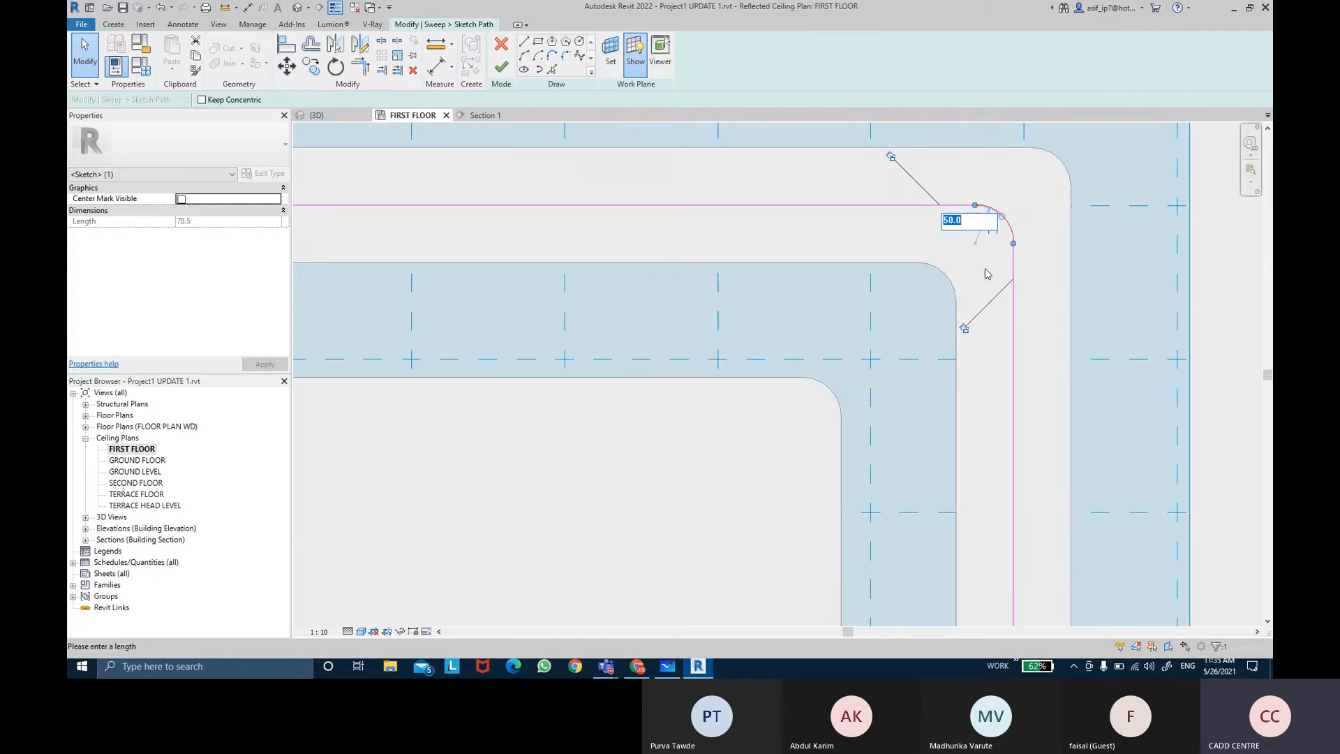
{"action": "key", "text": "Return"}
{"action": "left_click", "coordinate": [866, 268]}
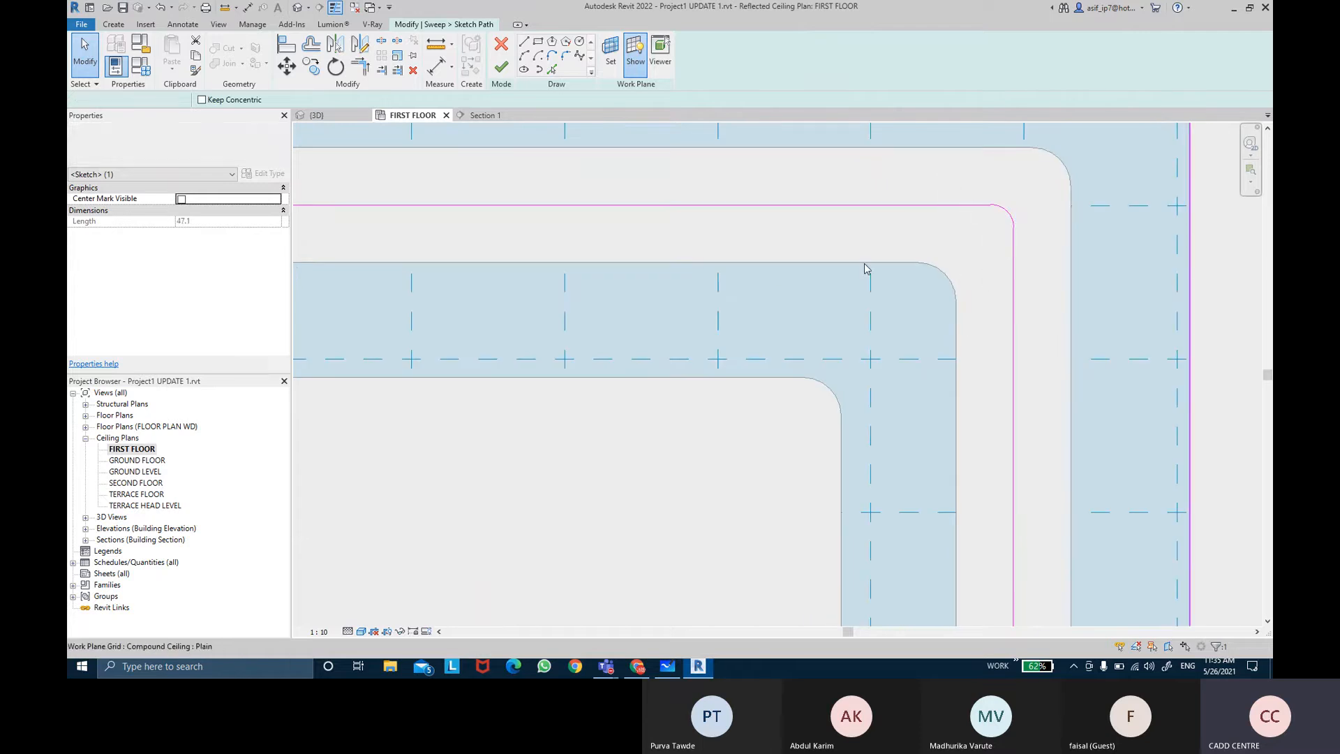
Step: Try to finish the sweep path and sweep, cancelling back into sweep editing
{"action": "scroll", "coordinate": [860, 265], "scroll_direction": "down", "scroll_amount": 3}
{"action": "middle_click_drag", "start_coordinate": [700, 318], "coordinate": [719, 300]}
{"action": "left_click", "coordinate": [501, 67]}
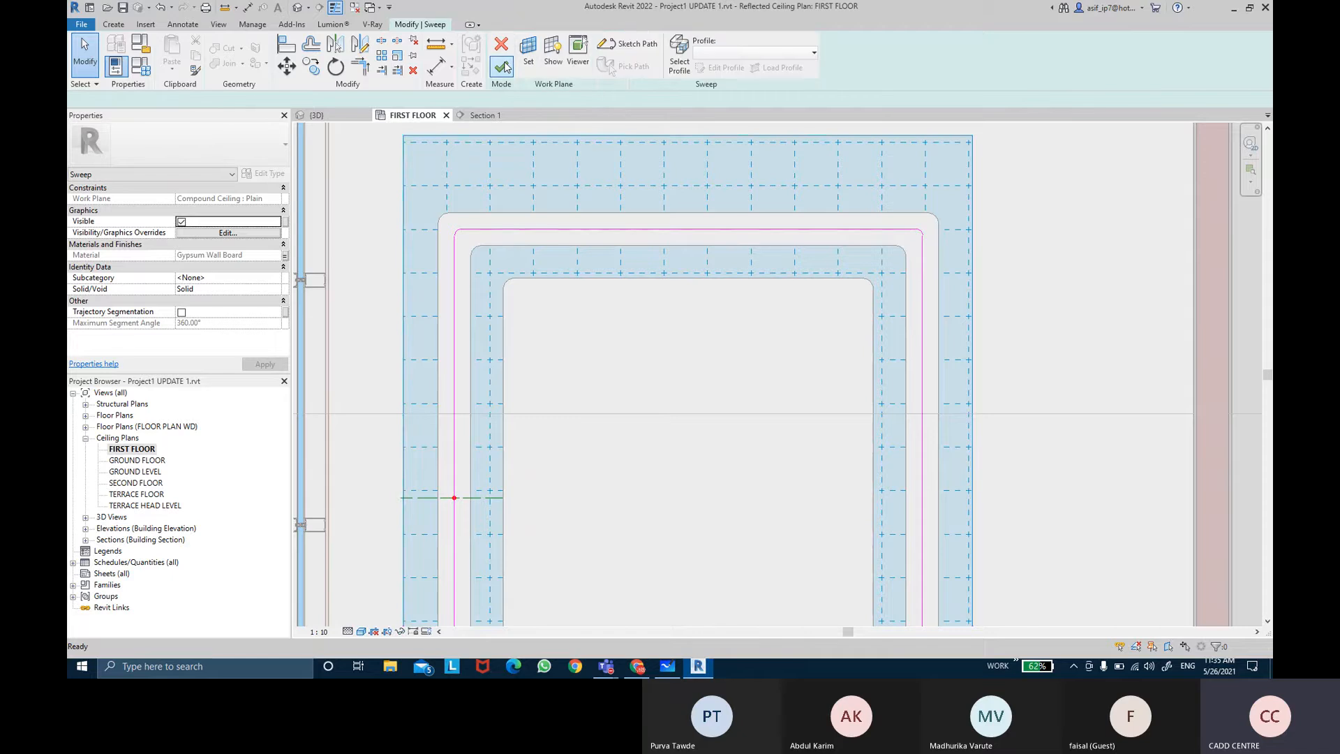
{"action": "left_click", "coordinate": [502, 66]}
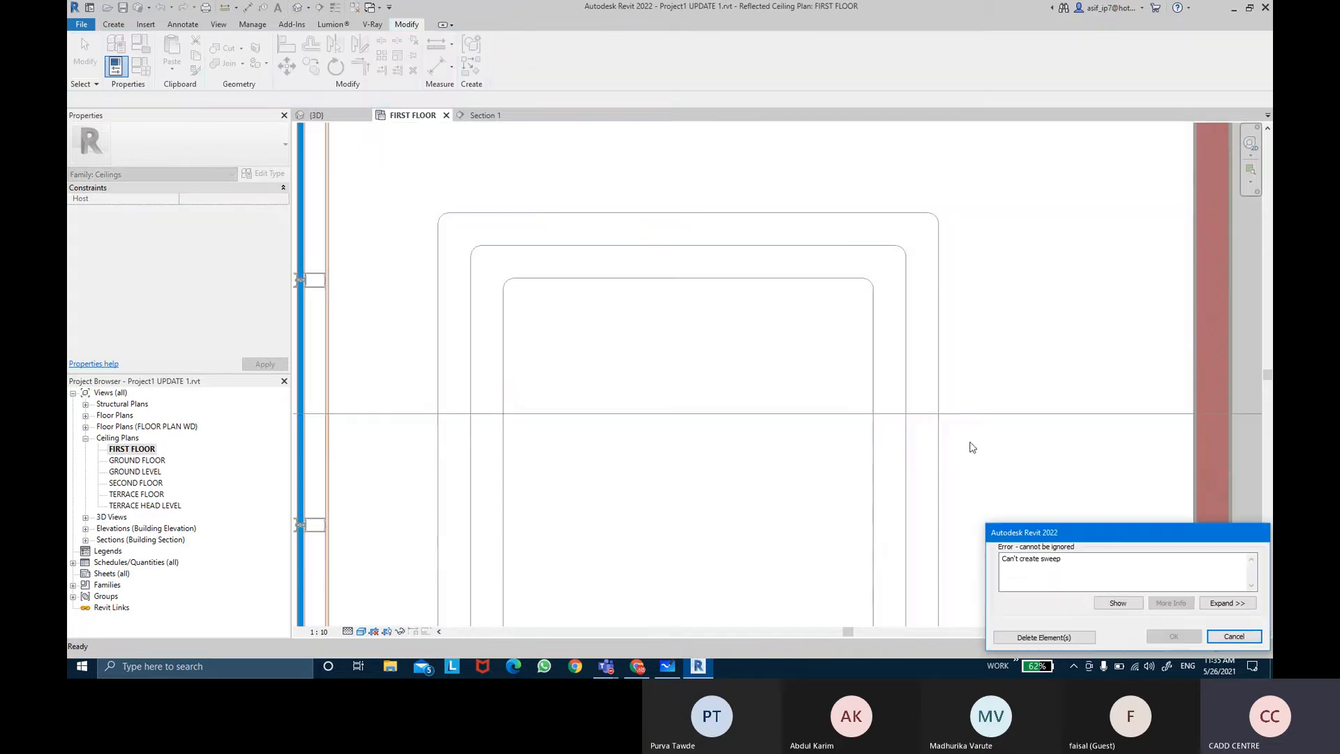
{"action": "left_click", "coordinate": [1222, 635]}
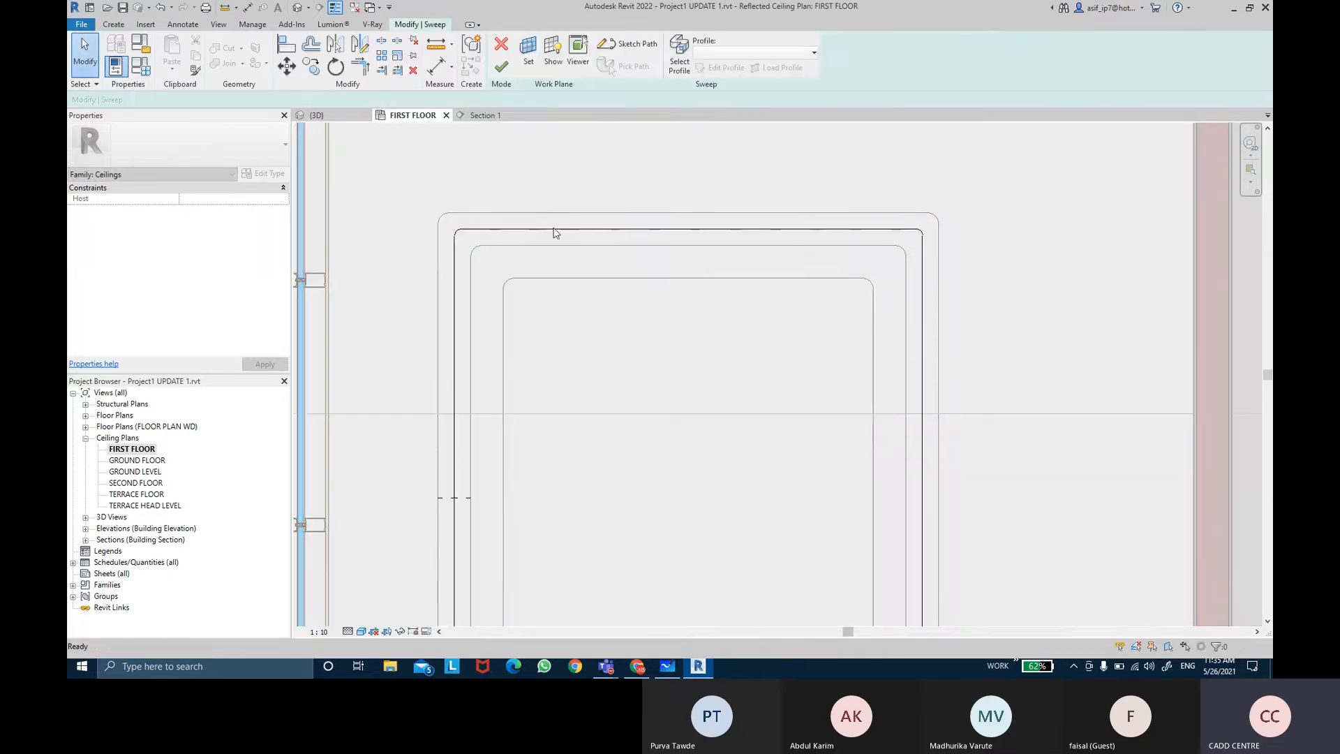
Step: Reopen the sweep path and set the top-right corner arc's radius to 1
{"action": "double_click", "coordinate": [455, 295]}
{"action": "scroll", "coordinate": [456, 236], "scroll_direction": "up", "scroll_amount": 3}
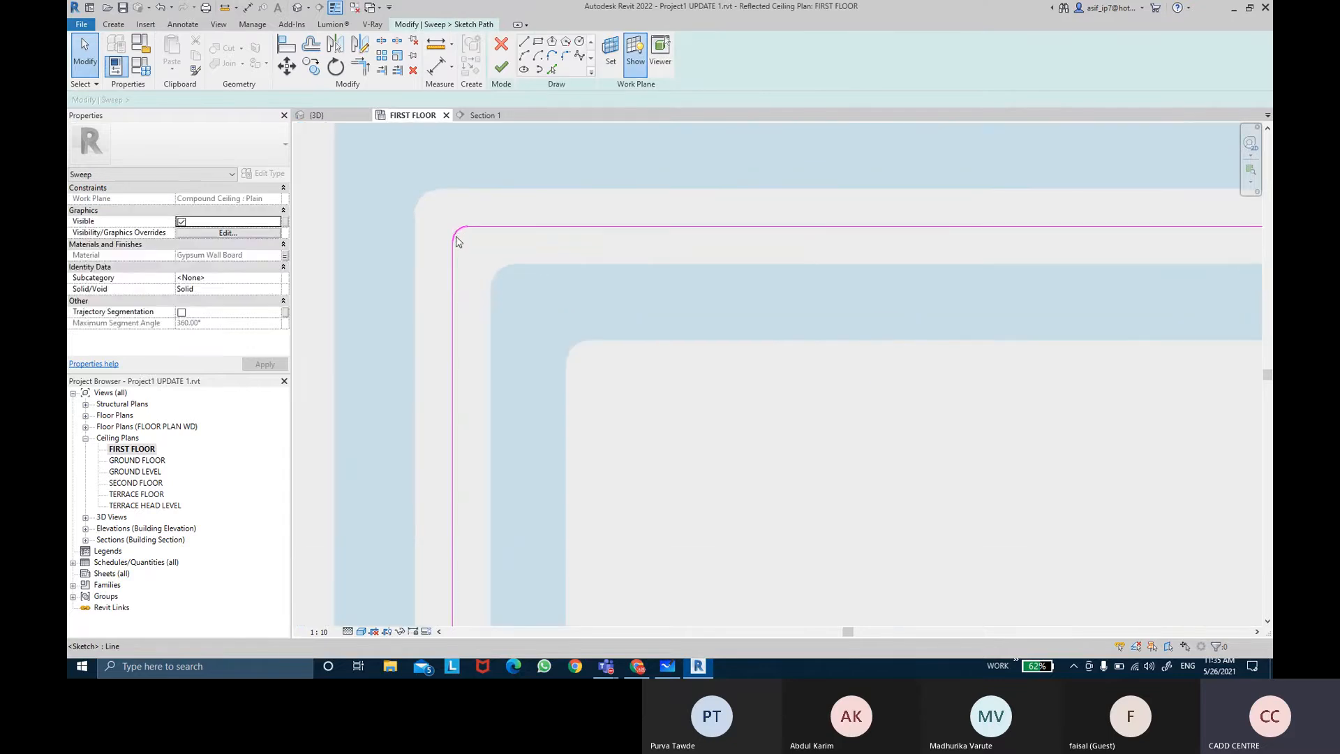
{"action": "left_click", "coordinate": [458, 242]}
{"action": "scroll", "coordinate": [458, 242], "scroll_direction": "up", "scroll_amount": 3}
{"action": "left_click", "coordinate": [464, 235]}
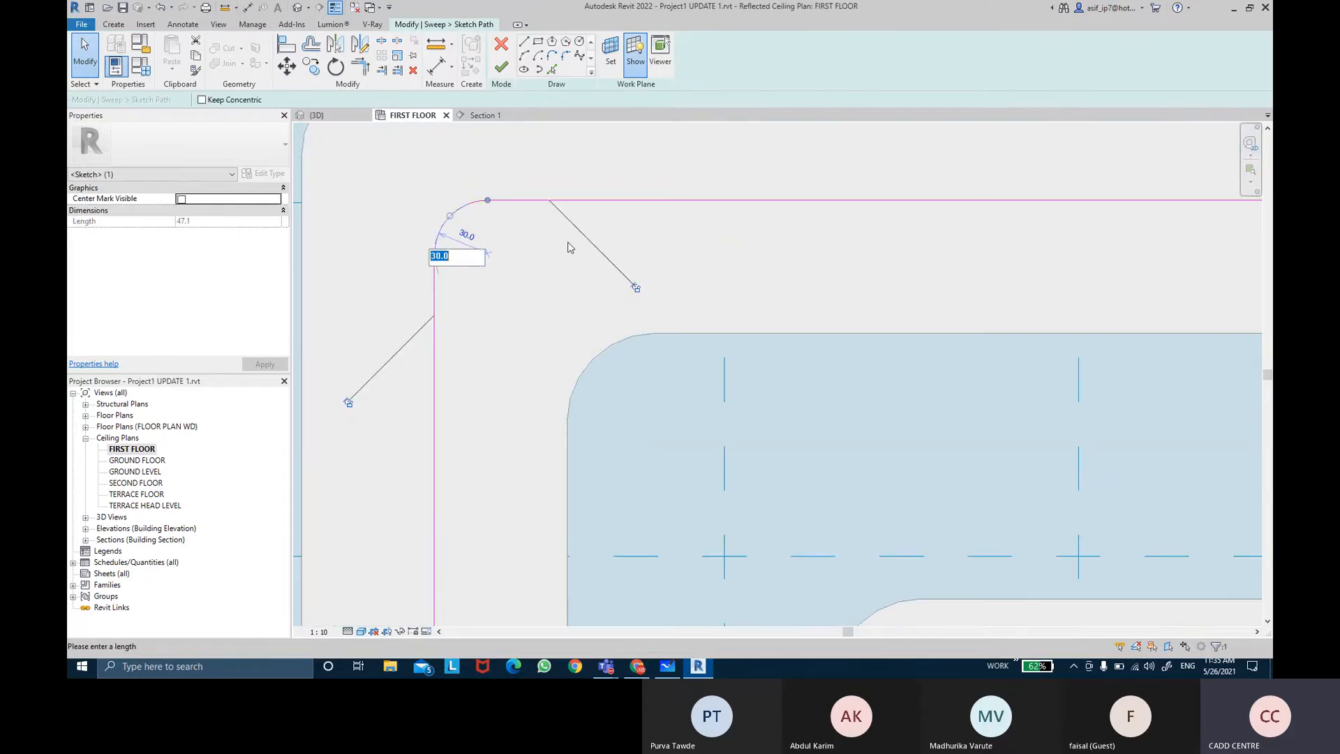
{"action": "key", "text": "Return"}
{"action": "left_click", "coordinate": [569, 247]}
{"action": "scroll", "coordinate": [584, 245], "scroll_direction": "down", "scroll_amount": 4}
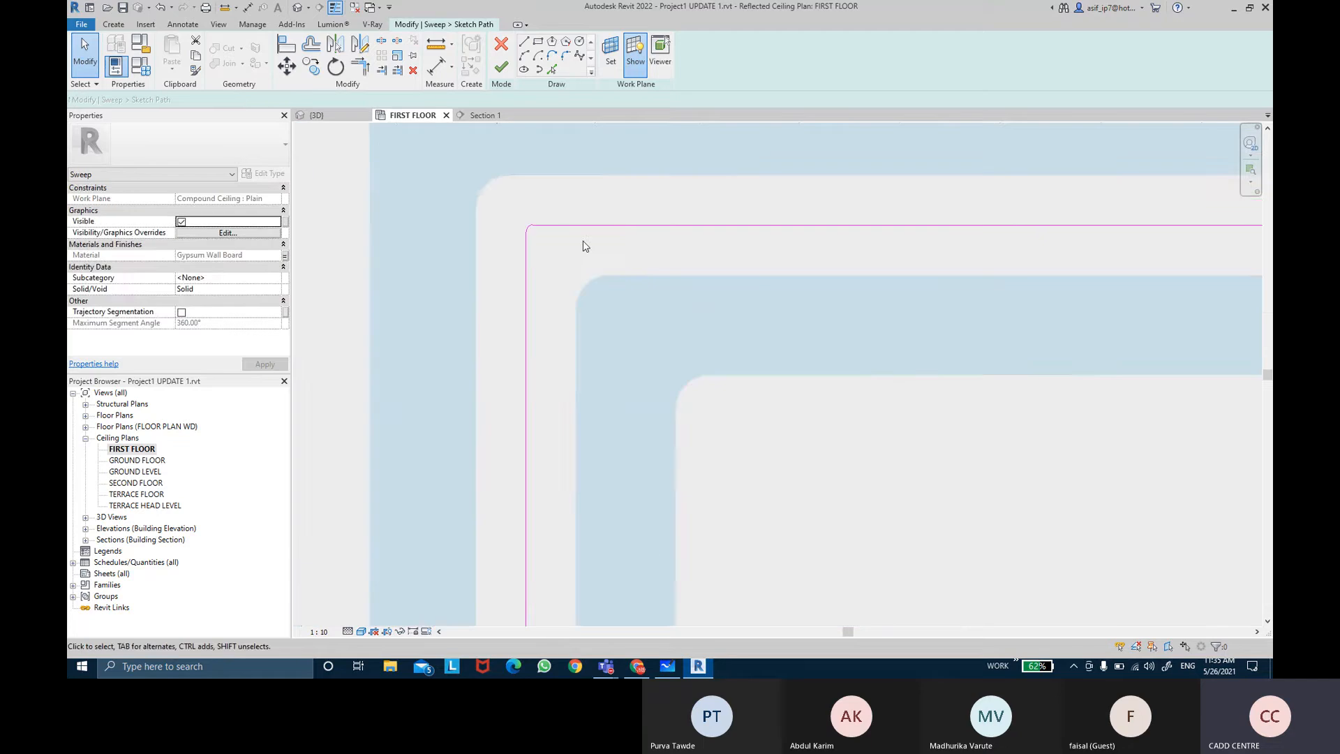
{"action": "middle_click_drag", "start_coordinate": [706, 250], "coordinate": [533, 224]}
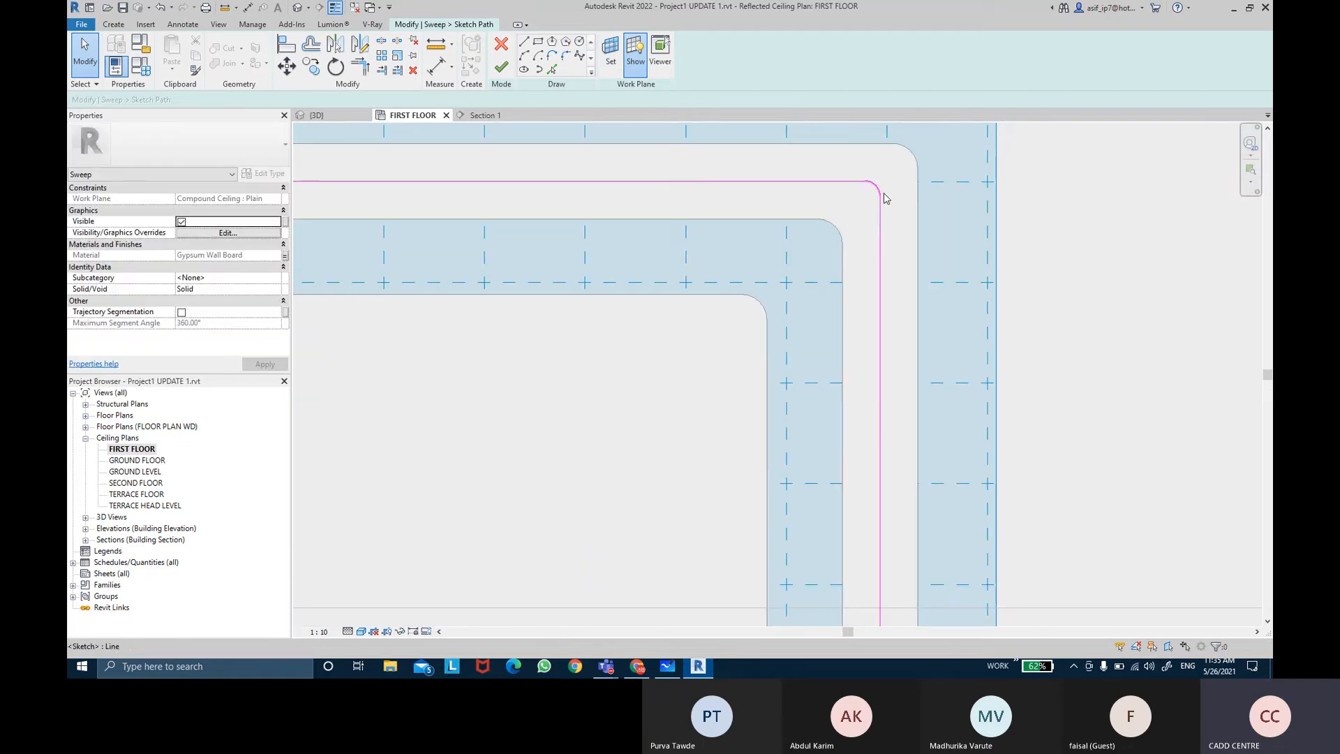
{"action": "left_click", "coordinate": [880, 192]}
{"action": "scroll", "coordinate": [871, 231], "scroll_direction": "up", "scroll_amount": 2}
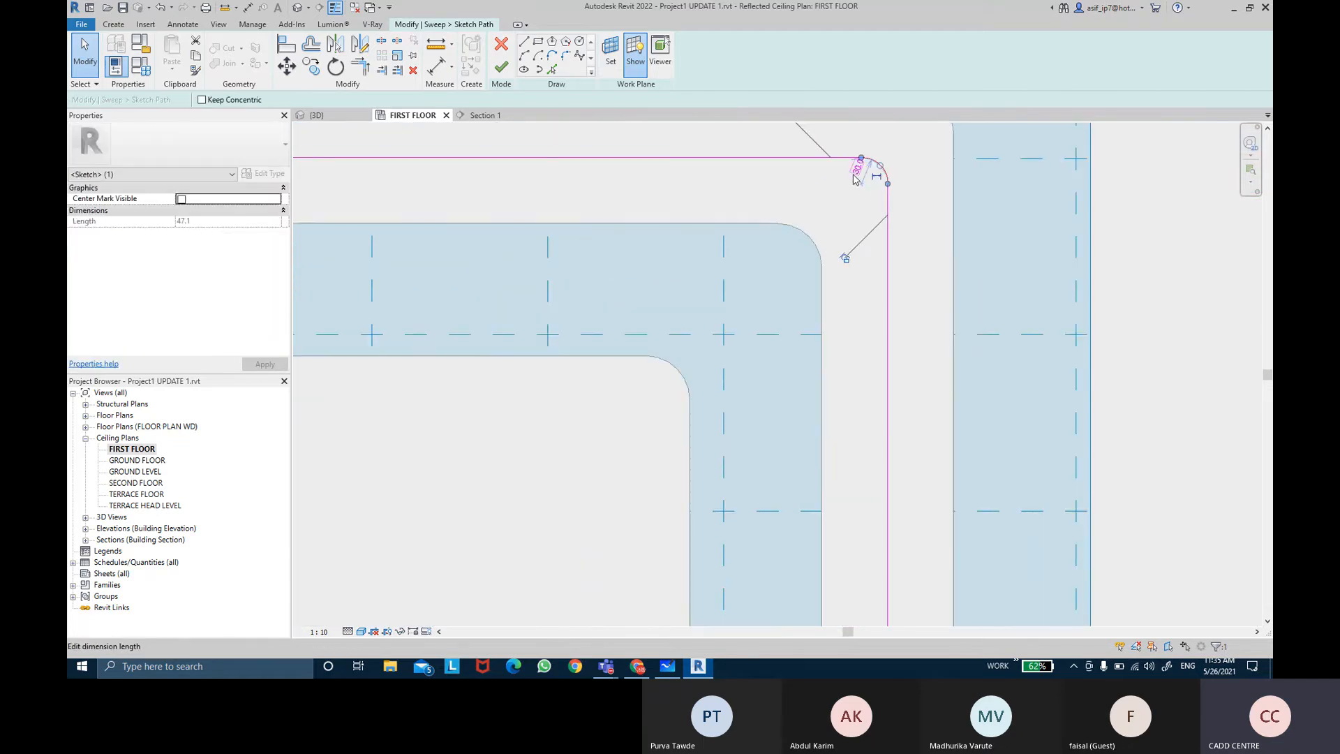
{"action": "left_click", "coordinate": [854, 171]}
{"action": "type", "text": "1"}
{"action": "key", "text": "Return"}
{"action": "left_click", "coordinate": [856, 180]}
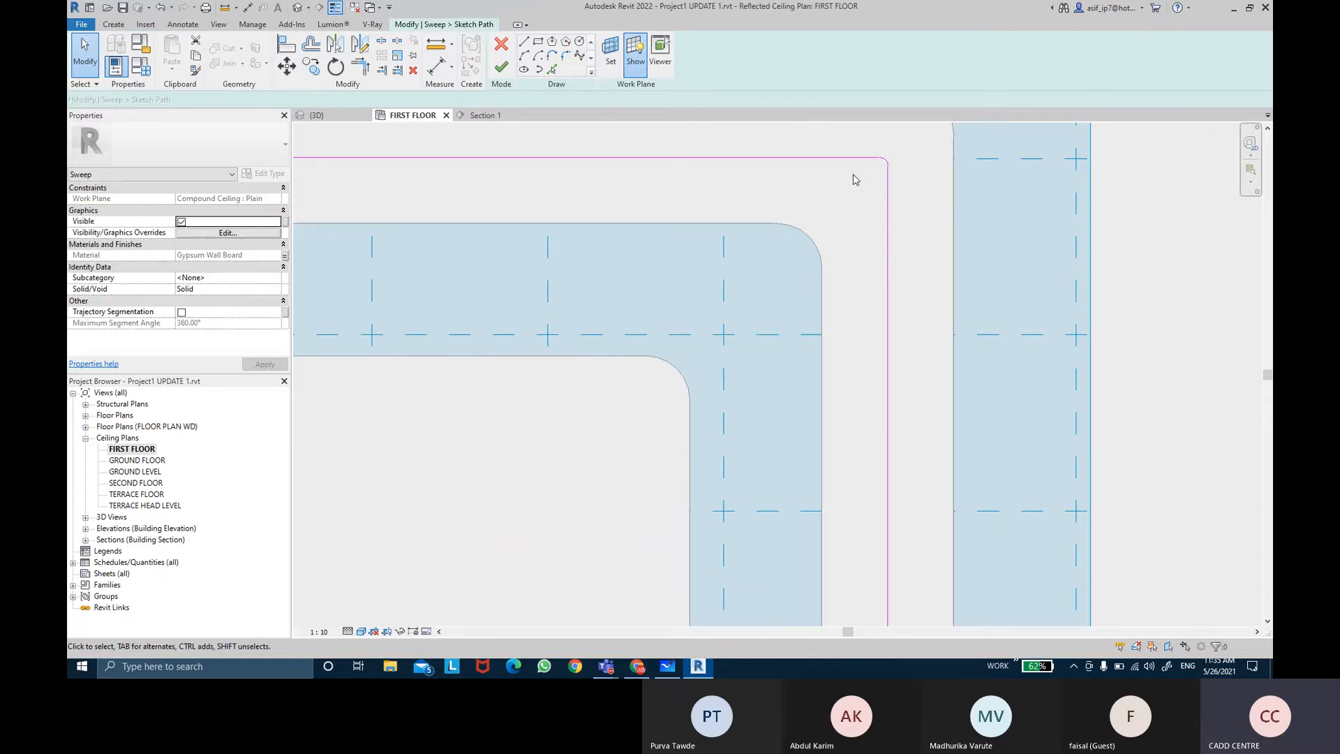
Step: Try again to finish the sweep path, dismissing back into sweep editing
{"action": "left_click", "coordinate": [508, 73]}
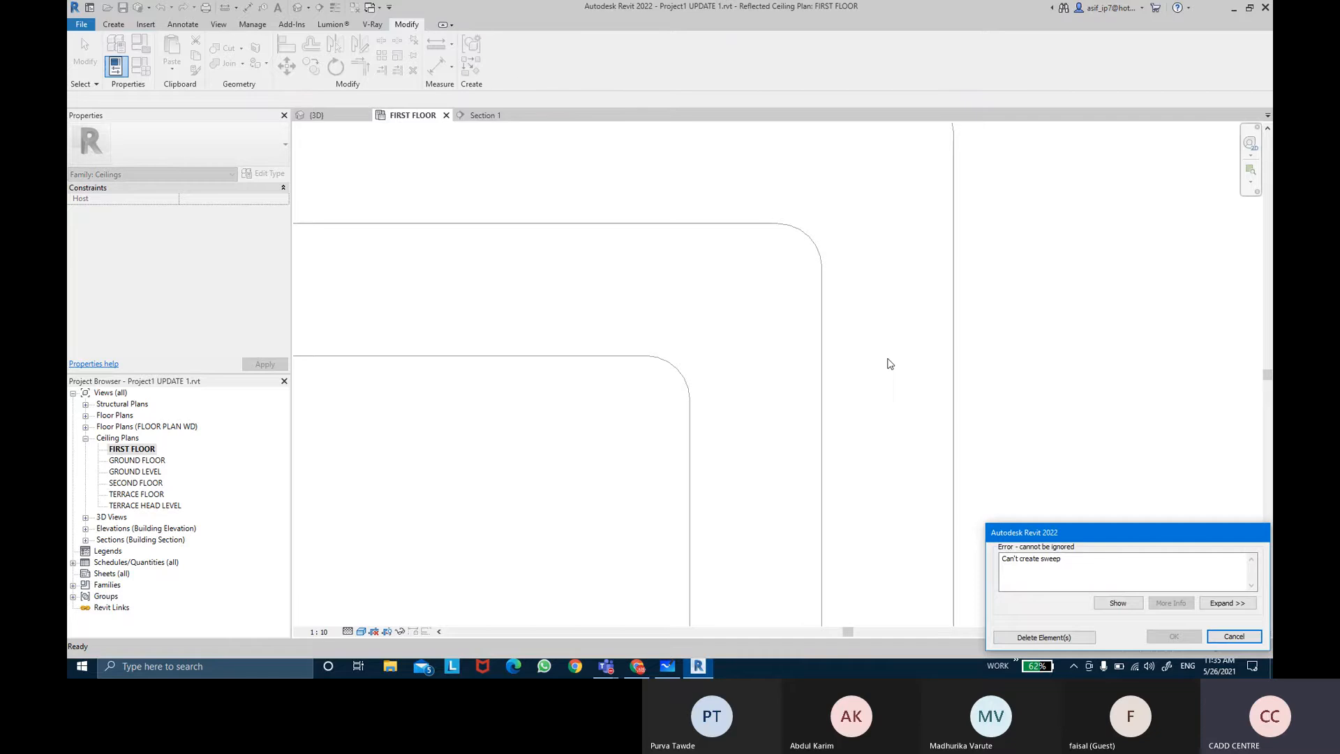
{"action": "scroll", "coordinate": [887, 359], "scroll_direction": "down", "scroll_amount": 8}
{"action": "key", "text": "Escape"}
{"action": "middle_click_drag", "start_coordinate": [887, 359], "coordinate": [864, 356]}
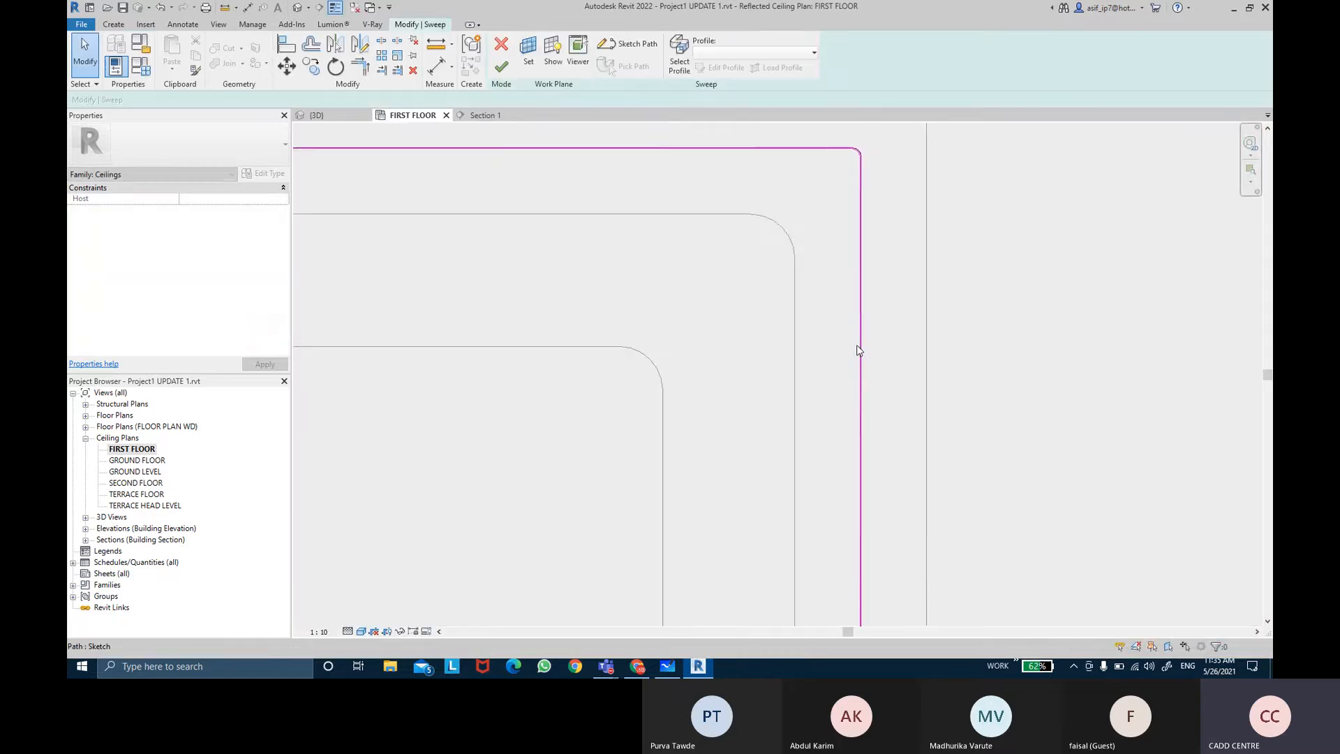
{"action": "scroll", "coordinate": [858, 349], "scroll_direction": "down", "scroll_amount": 5}
{"action": "middle_click_drag", "start_coordinate": [612, 368], "coordinate": [730, 325]}
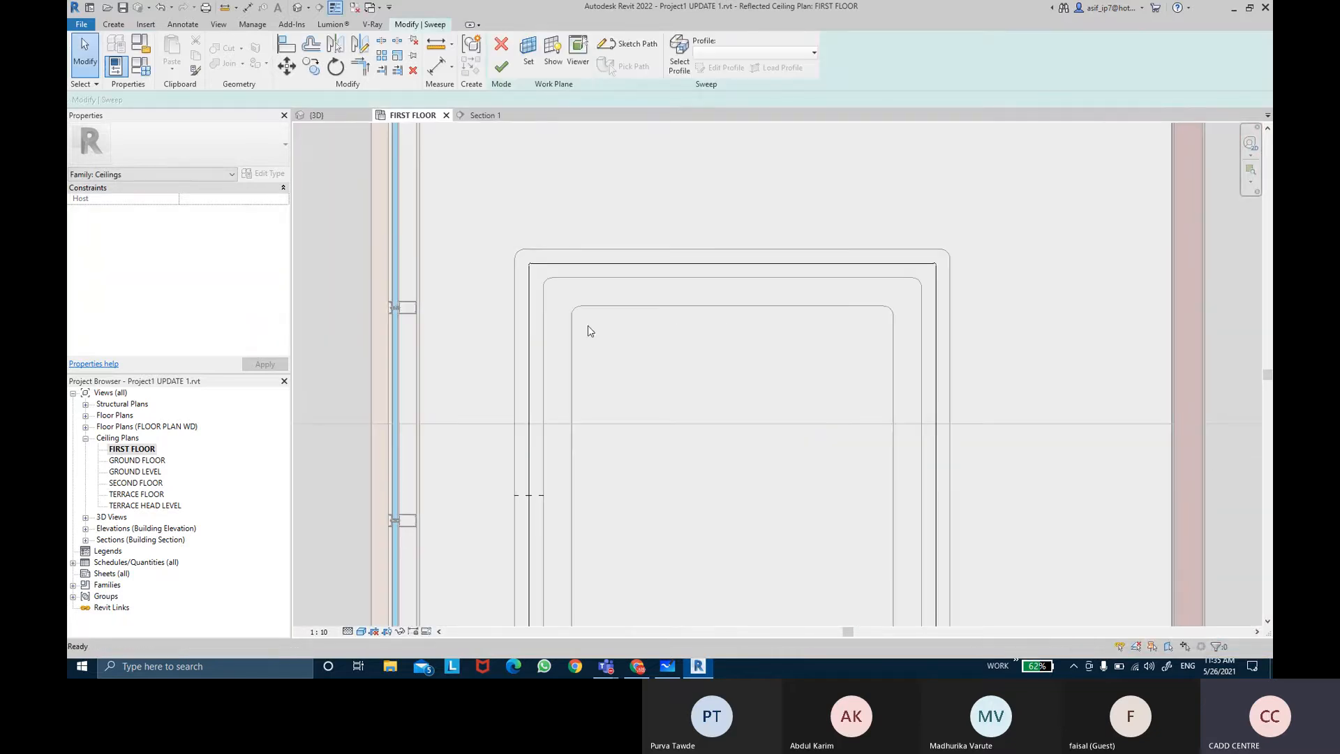
Step: Reopen the sweep path and set the top-left corner arc's radius to 0
{"action": "double_click", "coordinate": [529, 301]}
{"action": "scroll", "coordinate": [533, 307], "scroll_direction": "up", "scroll_amount": 2}
{"action": "left_click", "coordinate": [529, 279]}
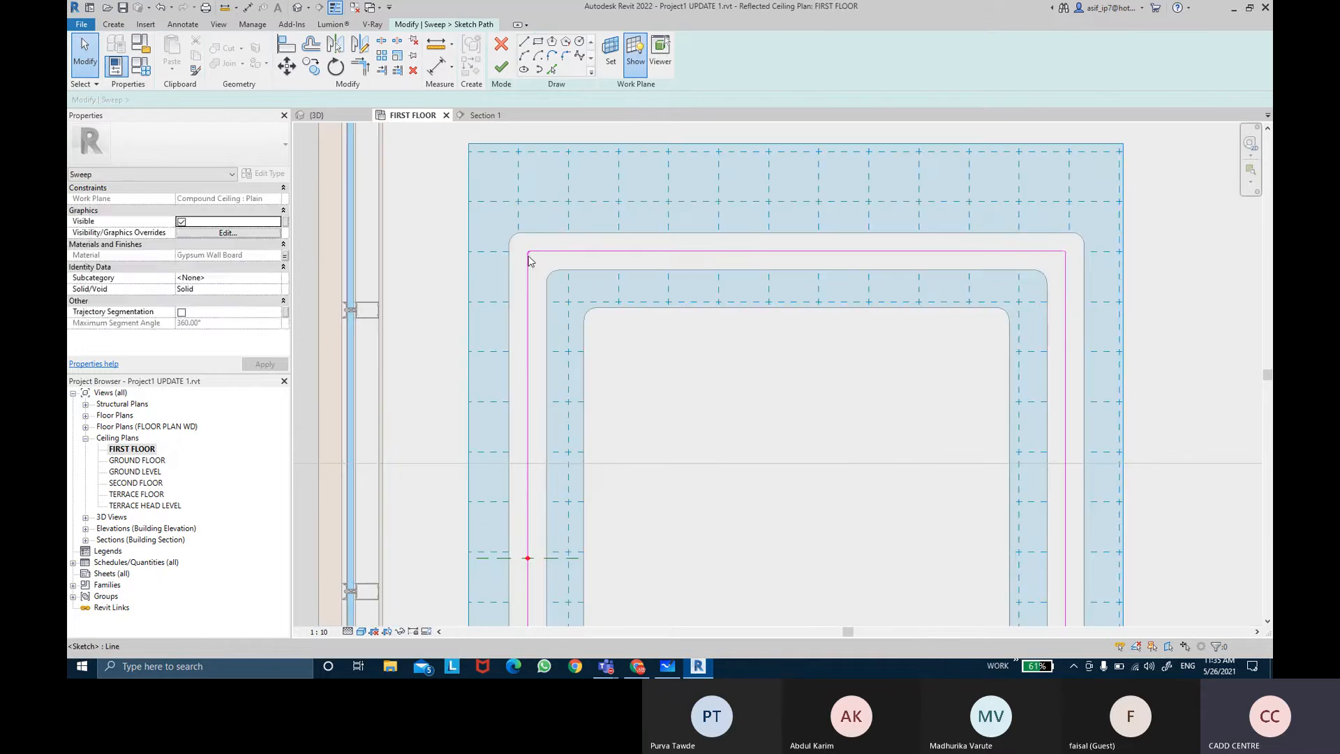
{"action": "scroll", "coordinate": [531, 253], "scroll_direction": "up", "scroll_amount": 3}
{"action": "scroll", "coordinate": [534, 244], "scroll_direction": "up", "scroll_amount": 2}
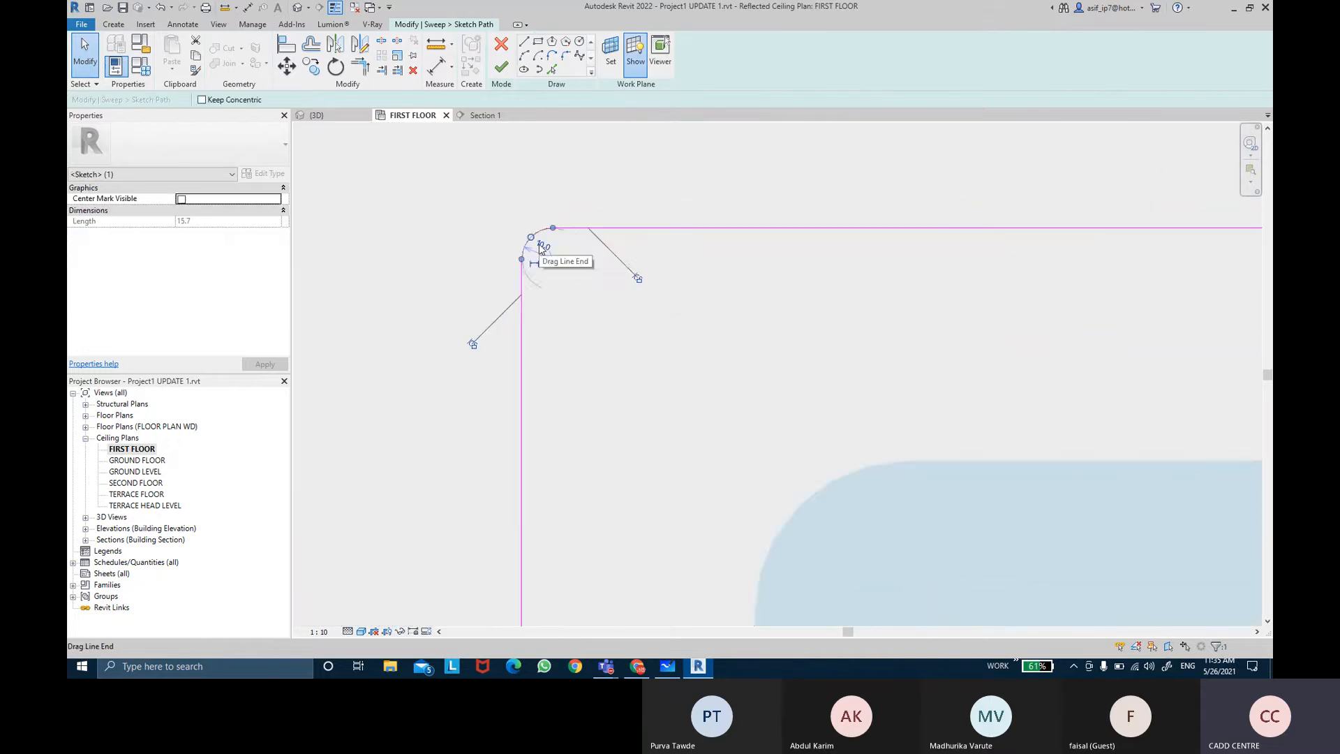
{"action": "left_click_drag", "start_coordinate": [532, 238], "coordinate": [538, 246]}
{"action": "left_click", "coordinate": [576, 267]}
{"action": "left_click", "coordinate": [542, 254]}
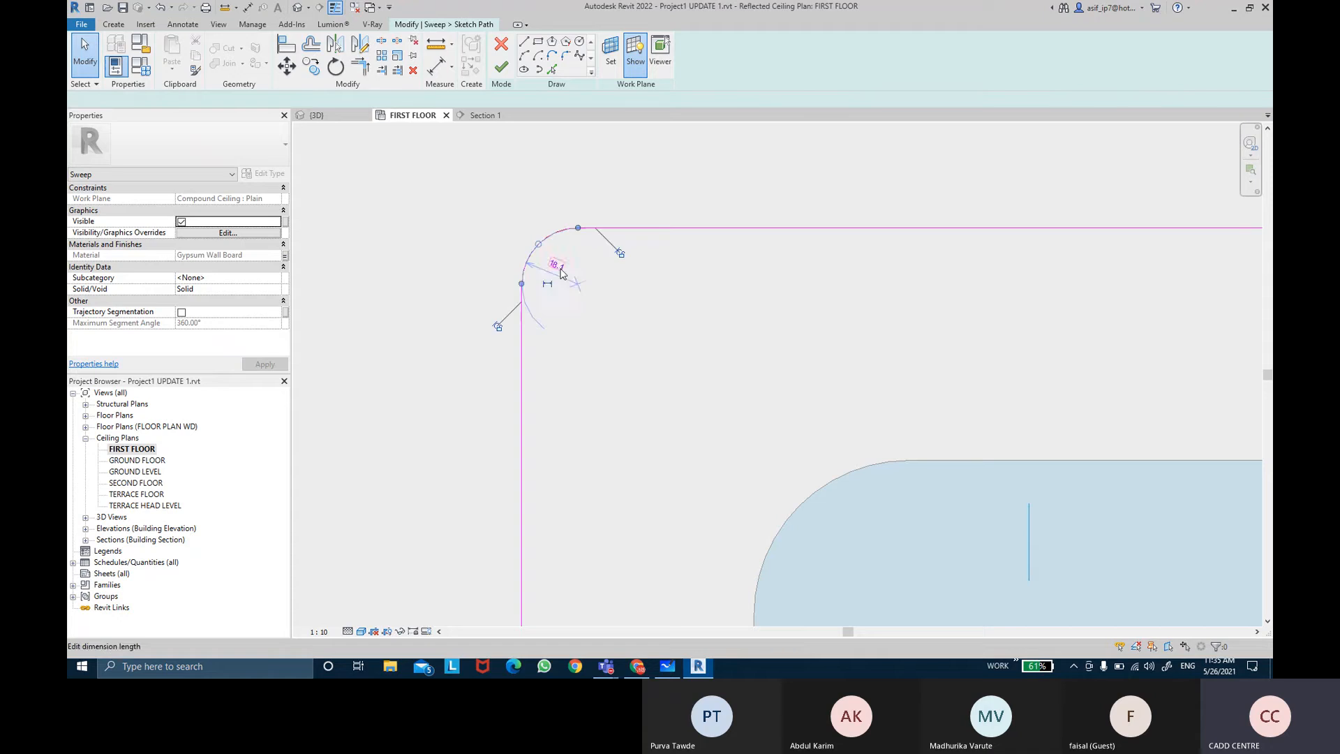
{"action": "left_click", "coordinate": [557, 266]}
{"action": "key", "text": "Return"}
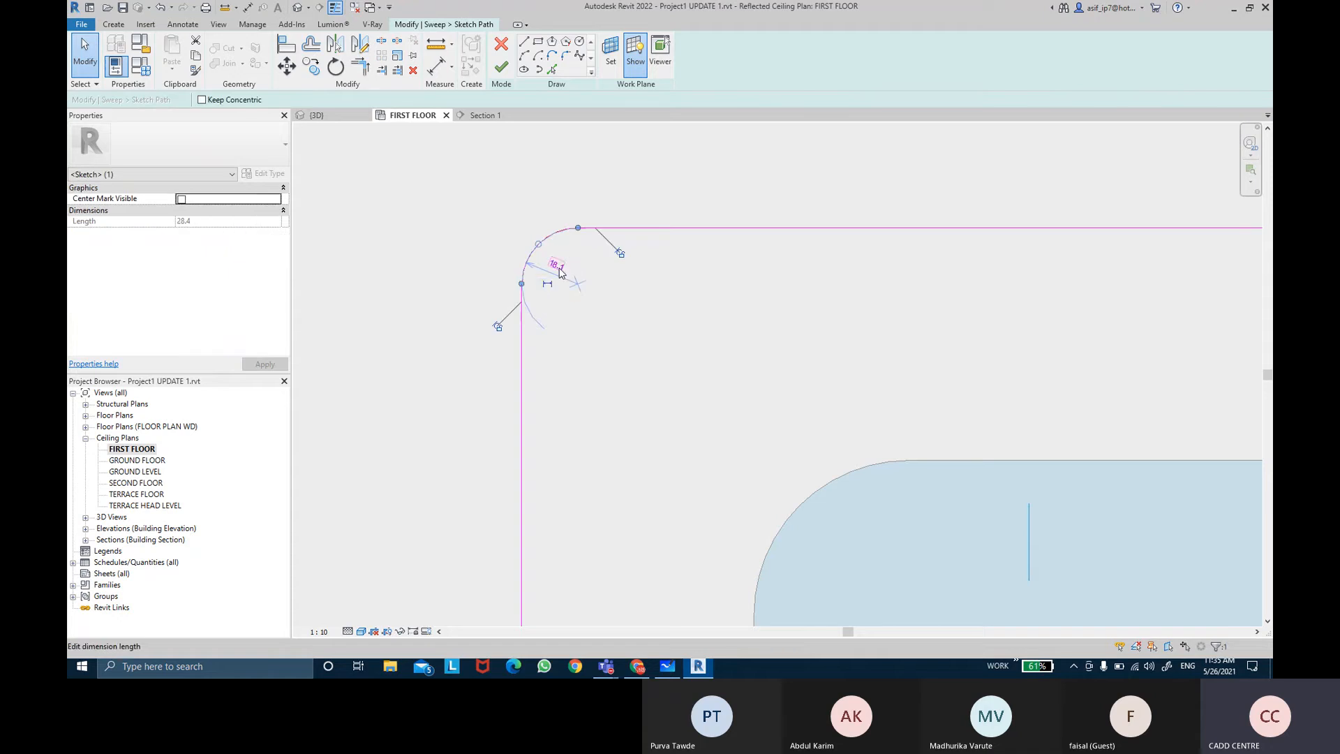
{"action": "type", "text": "0"}
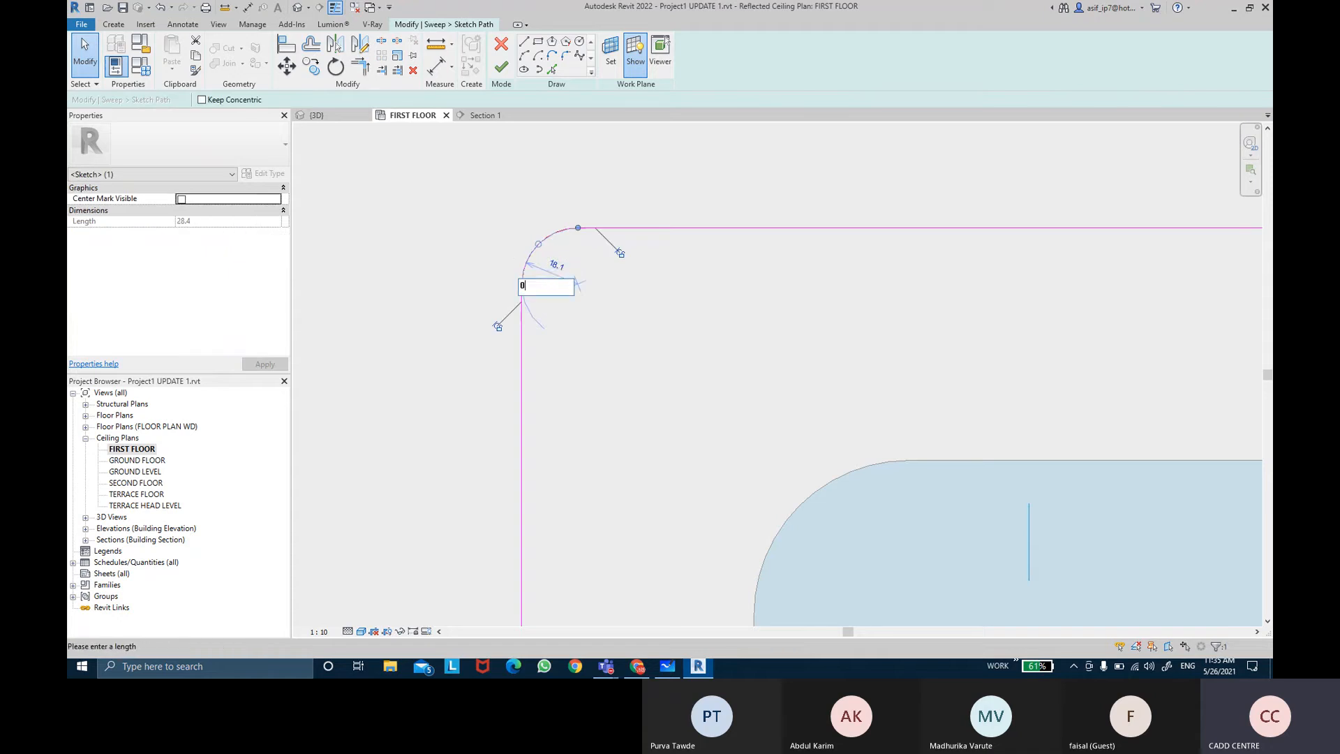
{"action": "key", "text": "Return"}
Step: Delete the top-left and top-right corner arcs from the sweep path
{"action": "left_click", "coordinate": [552, 246]}
{"action": "left_click", "coordinate": [552, 246]}
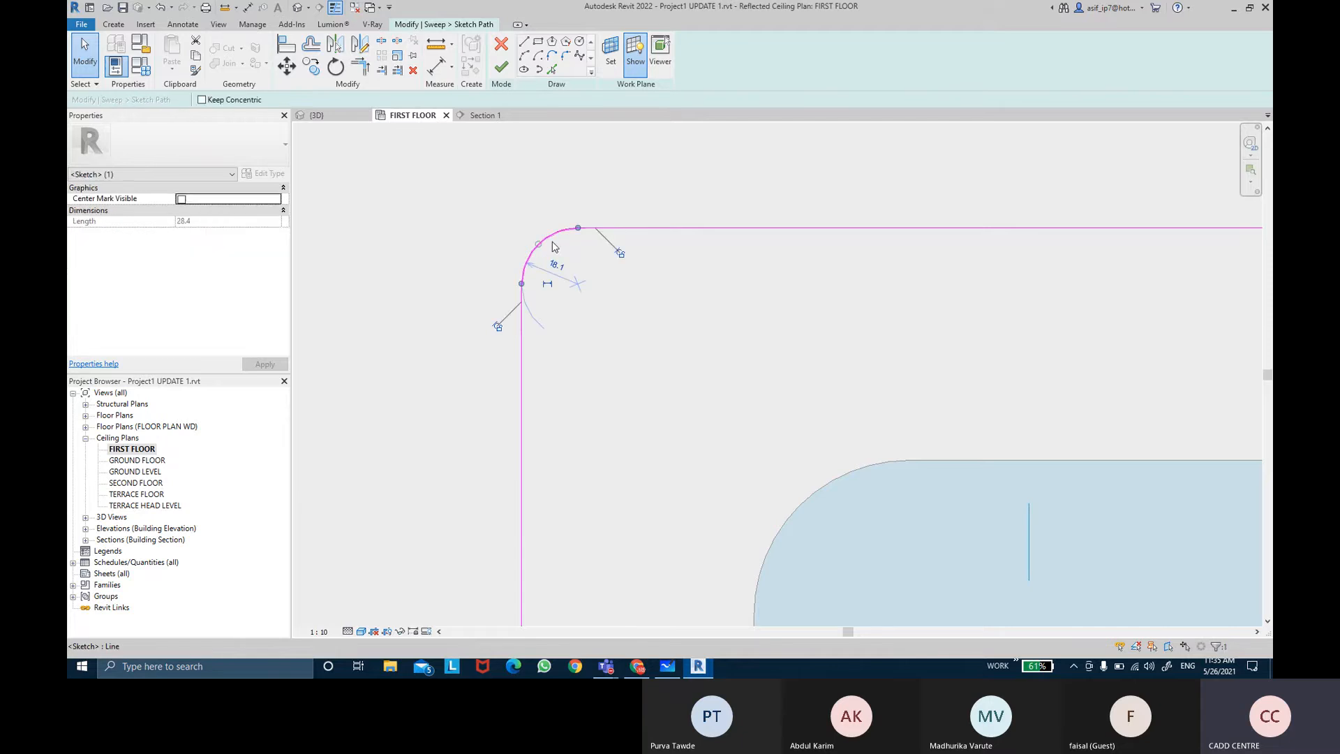
{"action": "key", "text": "Delete"}
{"action": "scroll", "coordinate": [603, 312], "scroll_direction": "down", "scroll_amount": 3}
{"action": "scroll", "coordinate": [603, 312], "scroll_direction": "down", "scroll_amount": 6}
{"action": "middle_click_drag", "start_coordinate": [872, 326], "coordinate": [634, 312]}
{"action": "scroll", "coordinate": [820, 296], "scroll_direction": "up", "scroll_amount": 5}
{"action": "left_click", "coordinate": [755, 289]}
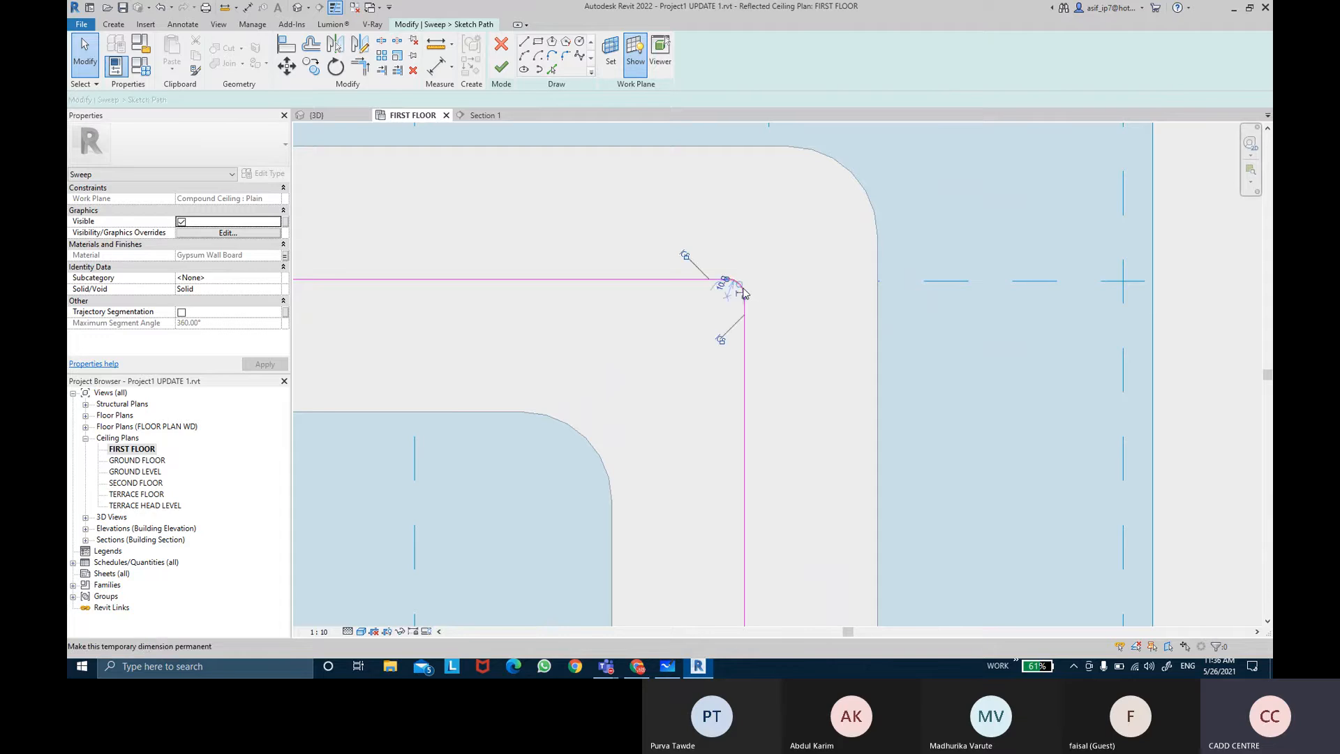
{"action": "key", "text": "Delete"}
Step: Trim the path's top and right lines to meet in a sharp corner
{"action": "scroll", "coordinate": [810, 333], "scroll_direction": "down", "scroll_amount": 2}
{"action": "scroll", "coordinate": [578, 328], "scroll_direction": "down", "scroll_amount": 4}
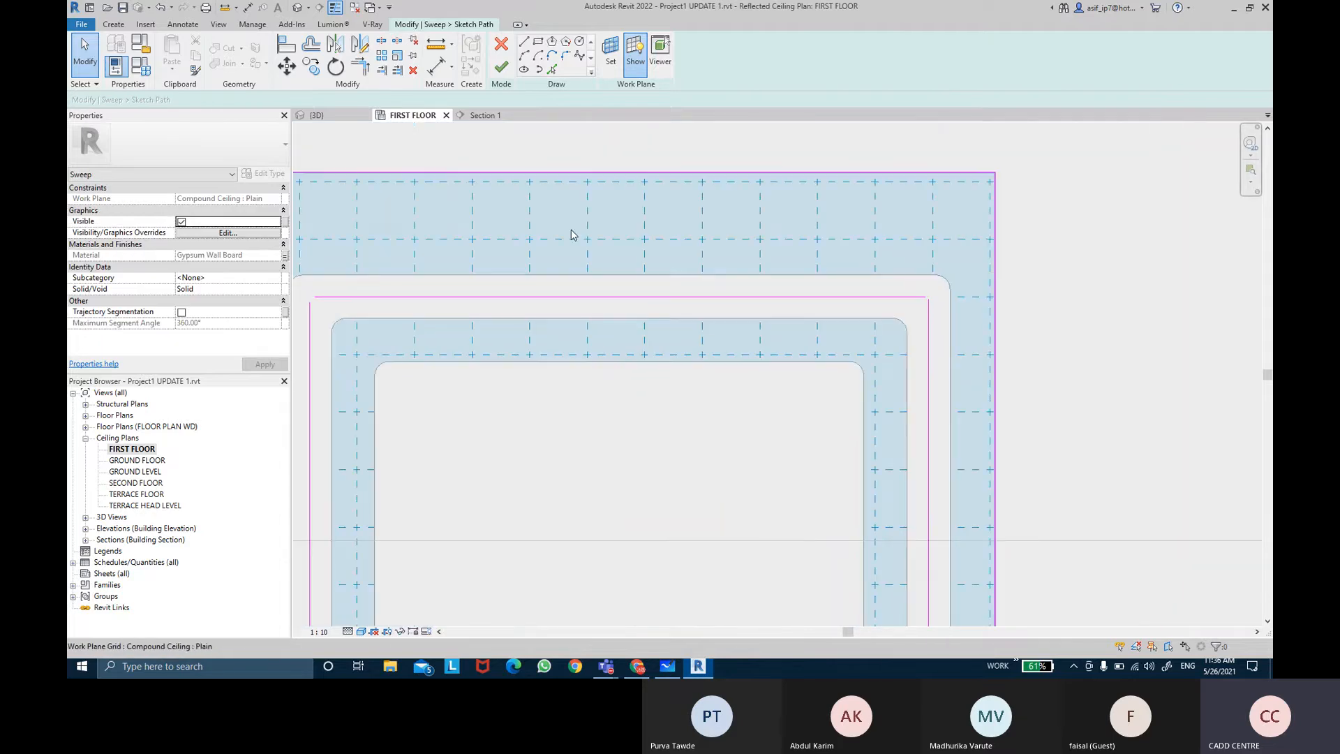
{"action": "left_click", "coordinate": [360, 67]}
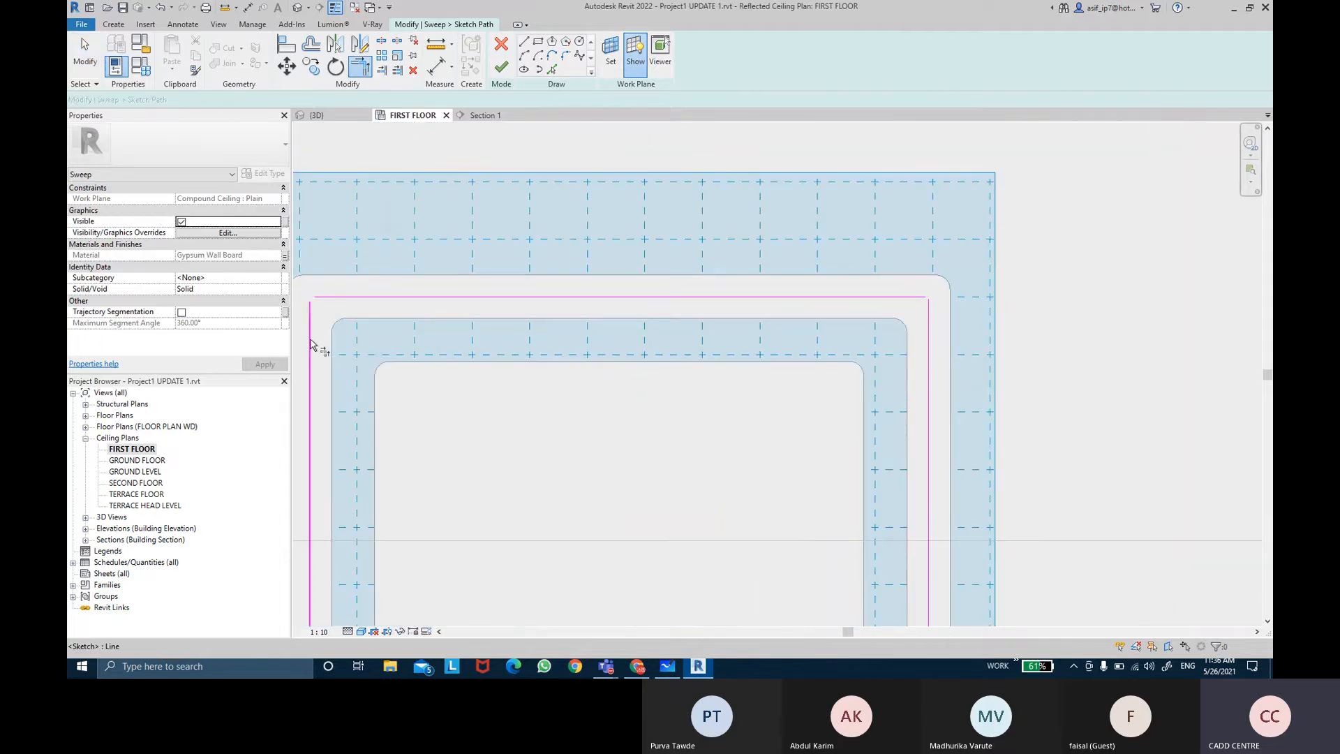
{"action": "left_click", "coordinate": [913, 298]}
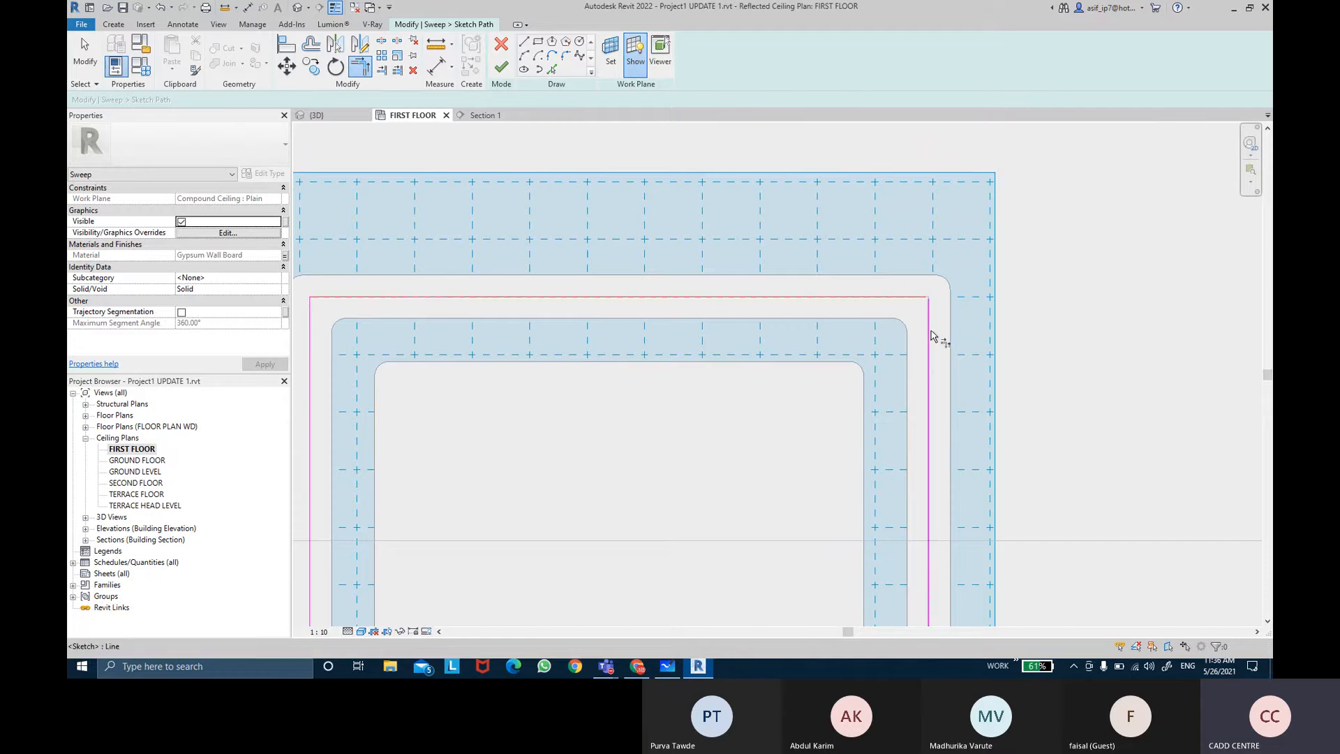
{"action": "left_click", "coordinate": [929, 333]}
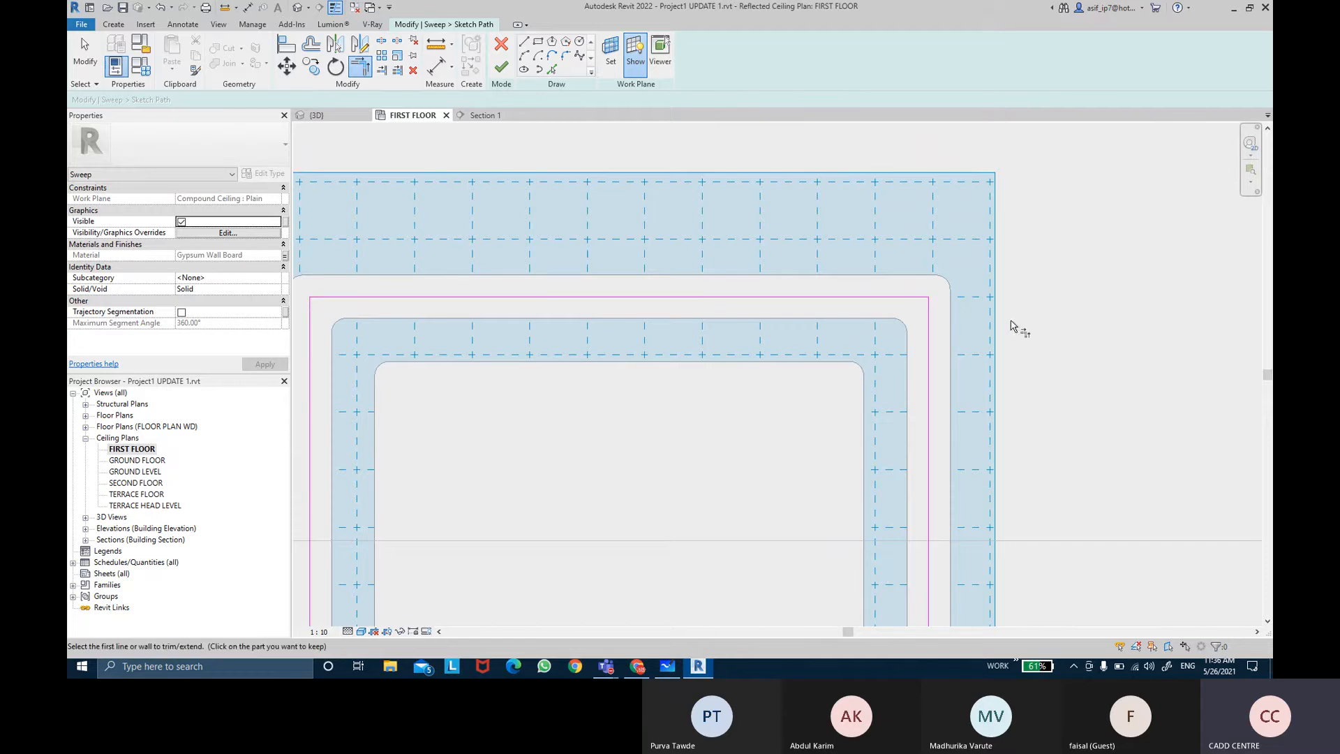
Step: Finish the sweep path and the sweep
{"action": "left_click", "coordinate": [507, 74]}
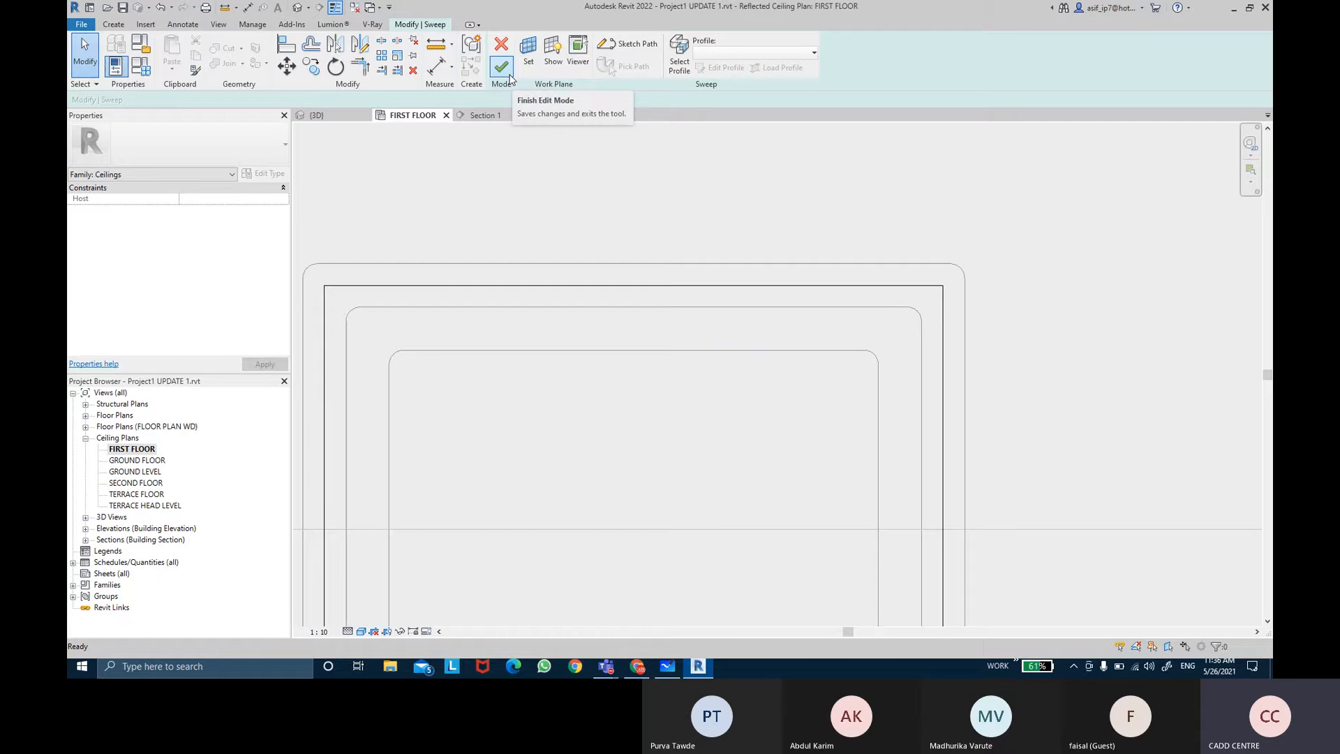
{"action": "left_click", "coordinate": [511, 77]}
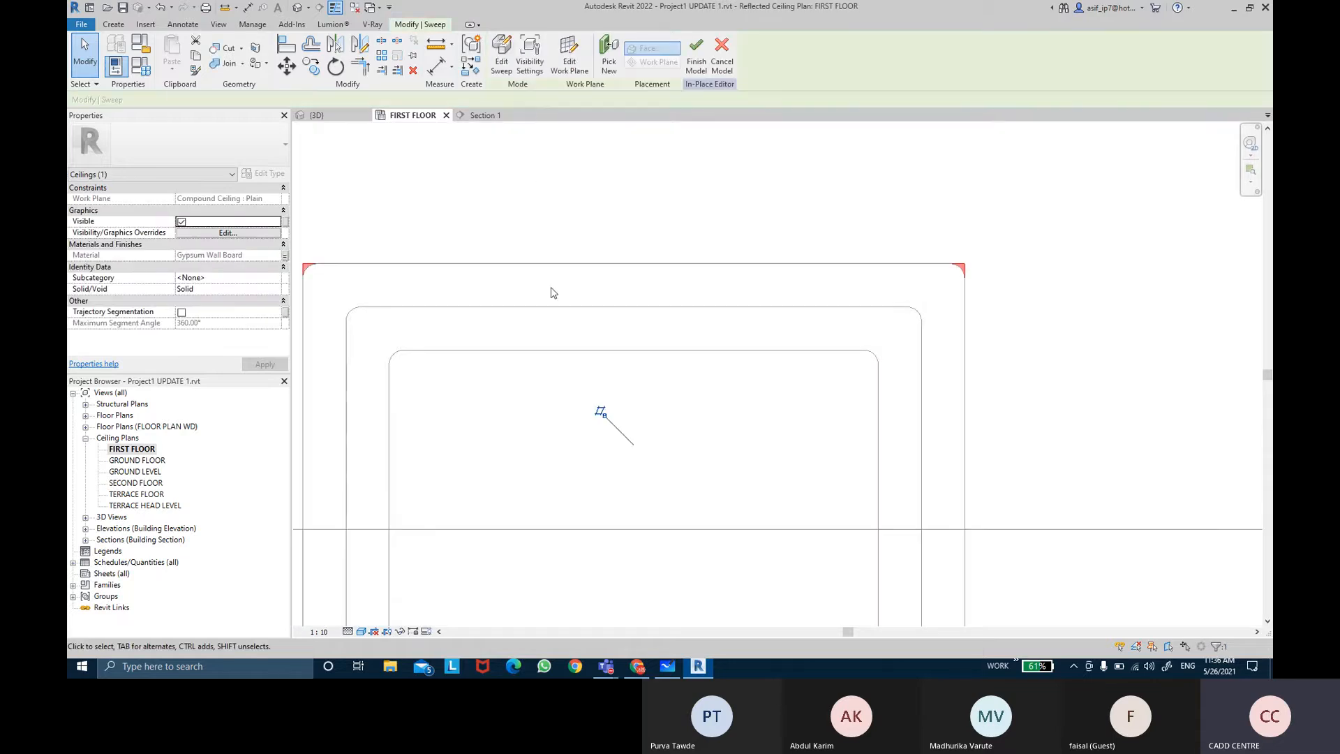
{"action": "middle_click_drag", "start_coordinate": [551, 291], "coordinate": [668, 296]}
{"action": "key", "text": "Escape"}
{"action": "scroll", "coordinate": [401, 237], "scroll_direction": "up", "scroll_amount": 2}
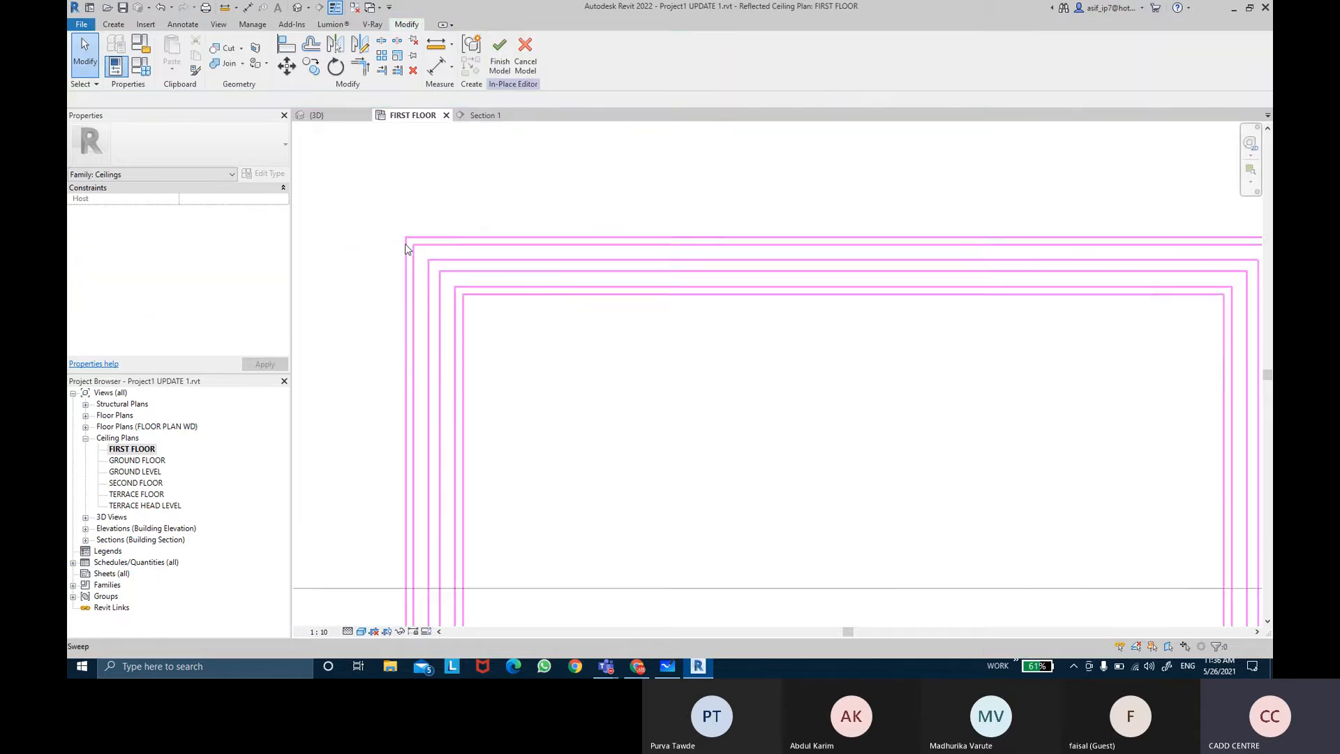
Step: Open the 3D view and orbit around the corner to inspect the ceiling sweep
{"action": "left_click", "coordinate": [318, 115]}
{"action": "middle_click_drag", "start_coordinate": [803, 252], "coordinate": [900, 236], "text": "shift"}
{"action": "scroll", "coordinate": [991, 265], "scroll_direction": "up", "scroll_amount": 3}
{"action": "middle_click_drag", "start_coordinate": [990, 326], "coordinate": [1053, 431], "text": "shift"}
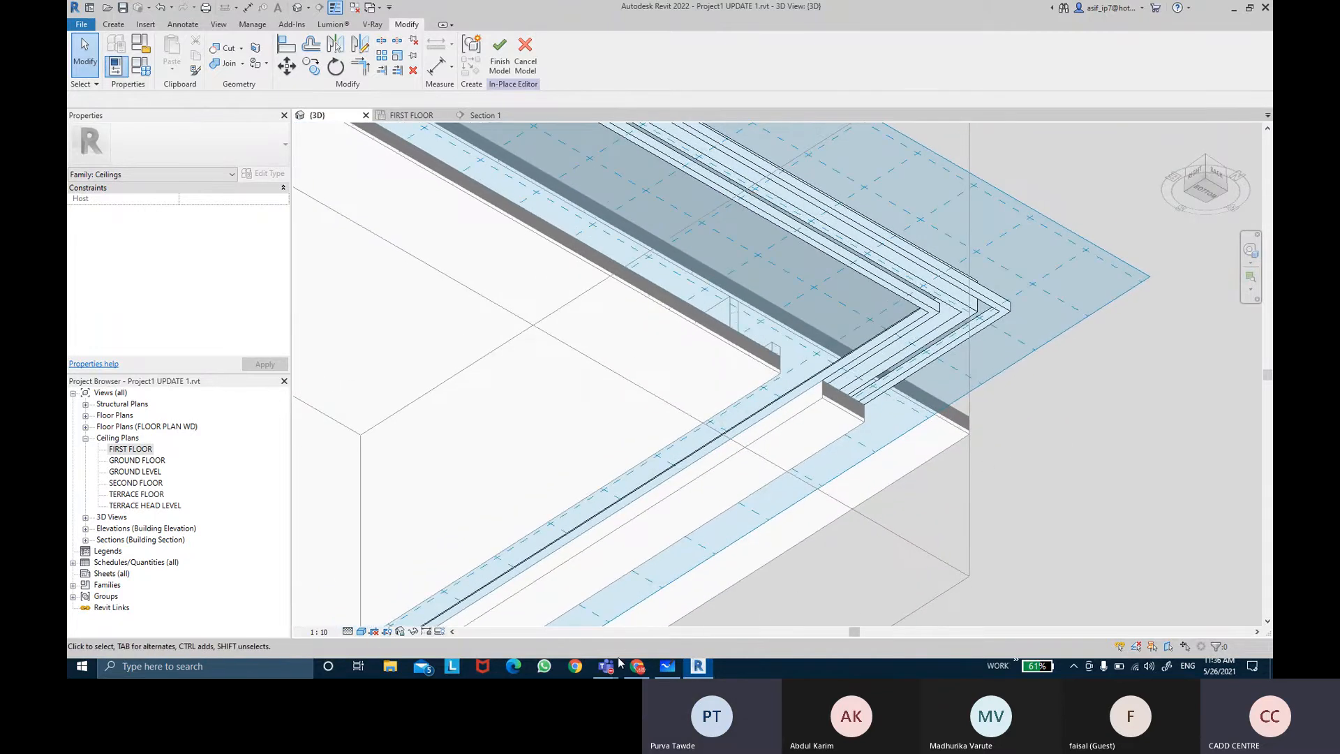
{"action": "middle_click_drag", "start_coordinate": [1079, 324], "coordinate": [1107, 409], "text": "shift"}
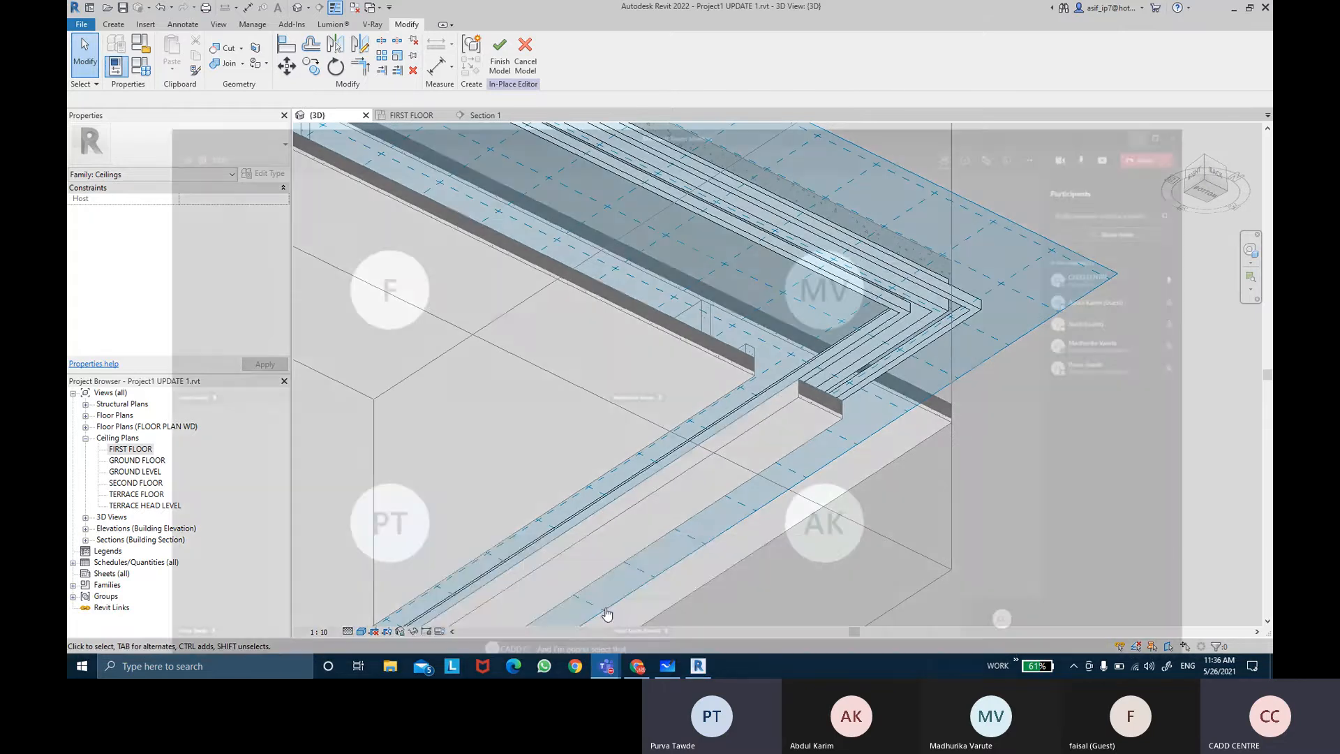
Step: Switch to the Teams meeting and mute a participant
{"action": "left_click", "coordinate": [615, 604]}
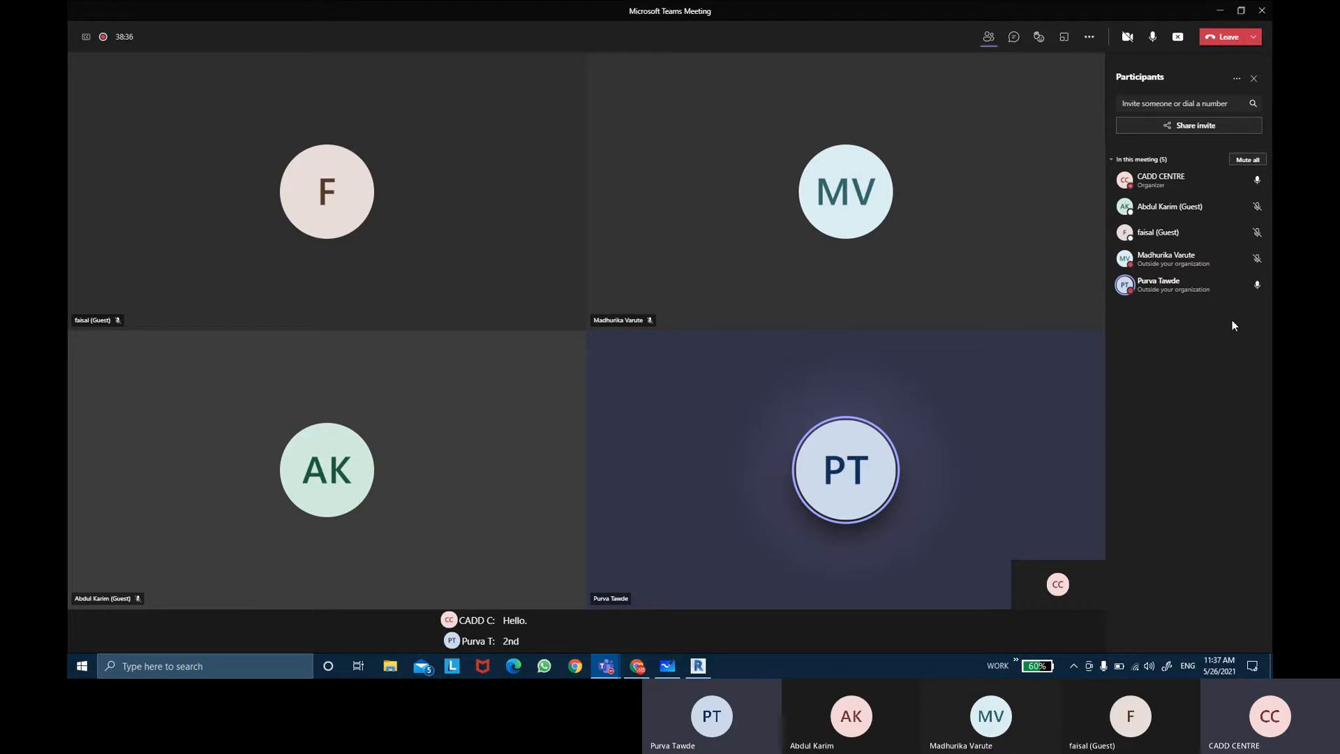
{"action": "left_click", "coordinate": [1254, 287]}
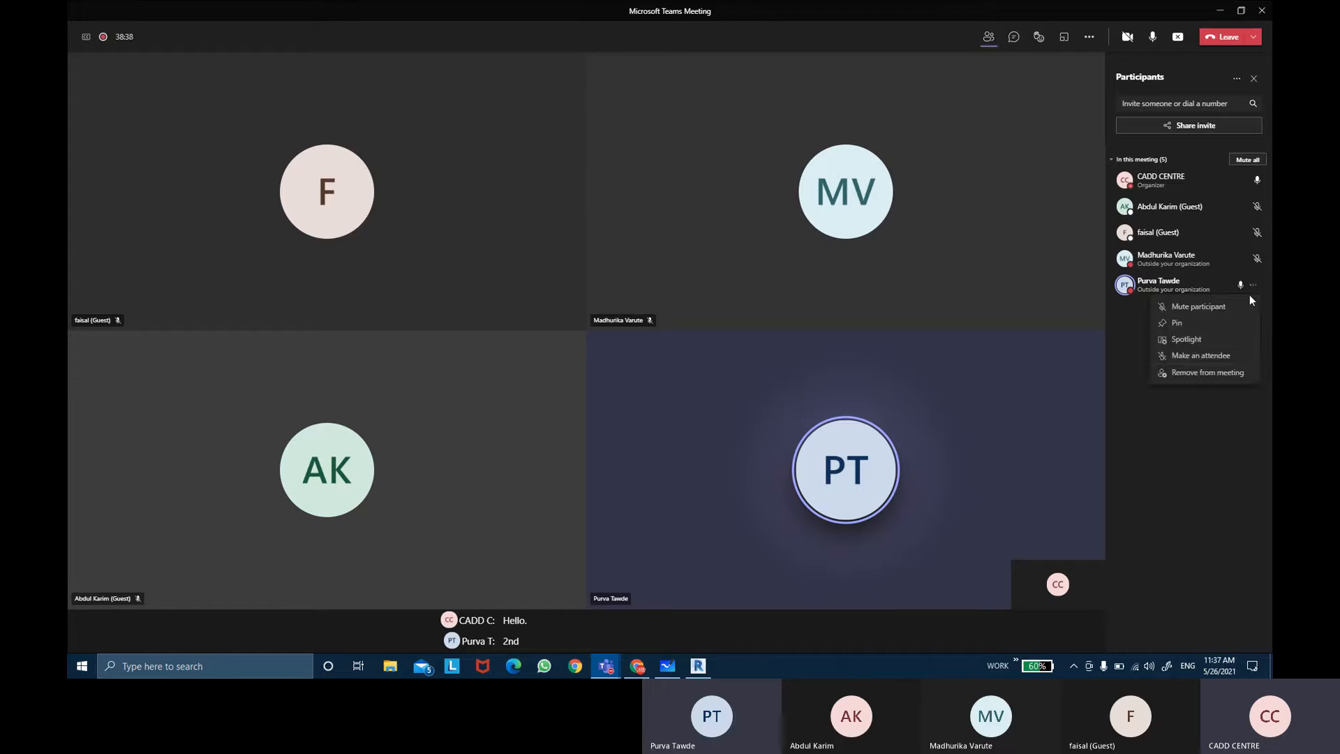
{"action": "left_click", "coordinate": [1241, 307]}
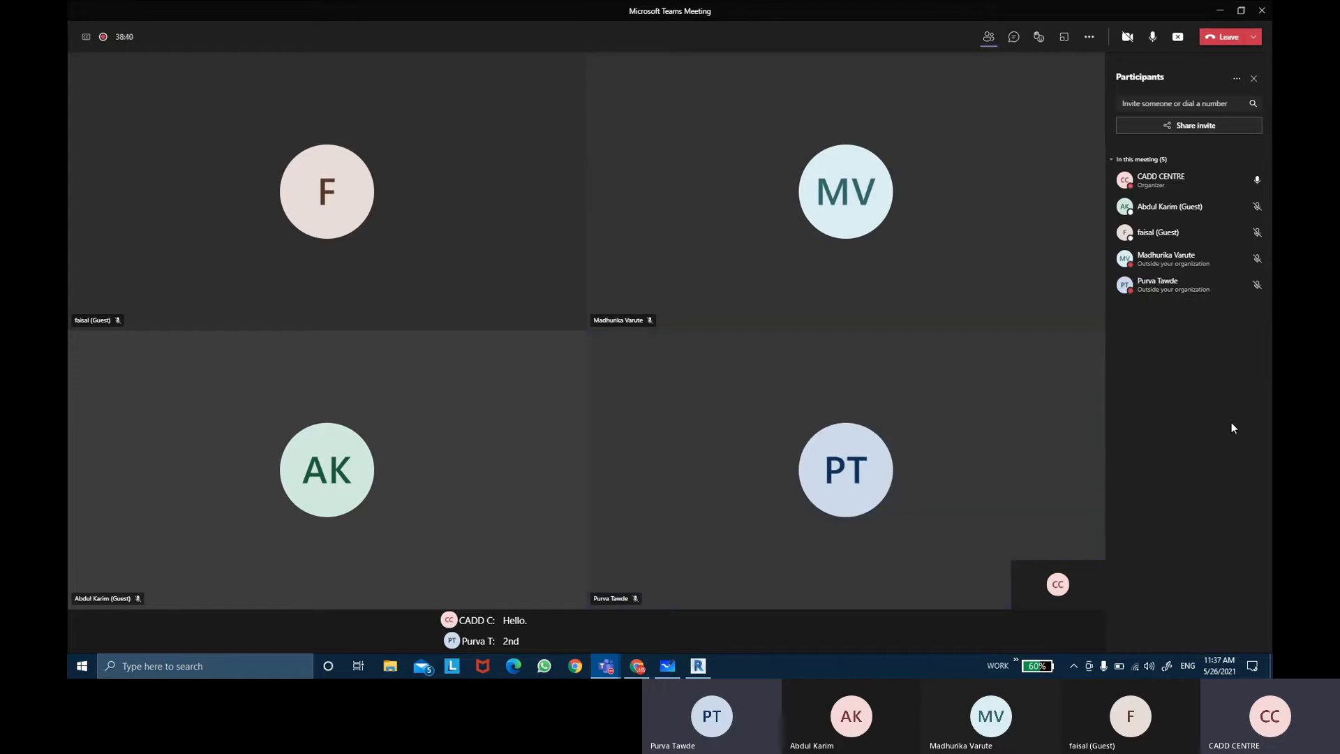
Step: Return to Revit, open the ceiling sweep's profile and delete the two small rectangles beside the tall one
{"action": "left_click", "coordinate": [1220, 11]}
{"action": "scroll", "coordinate": [996, 311], "scroll_direction": "up", "scroll_amount": 5}
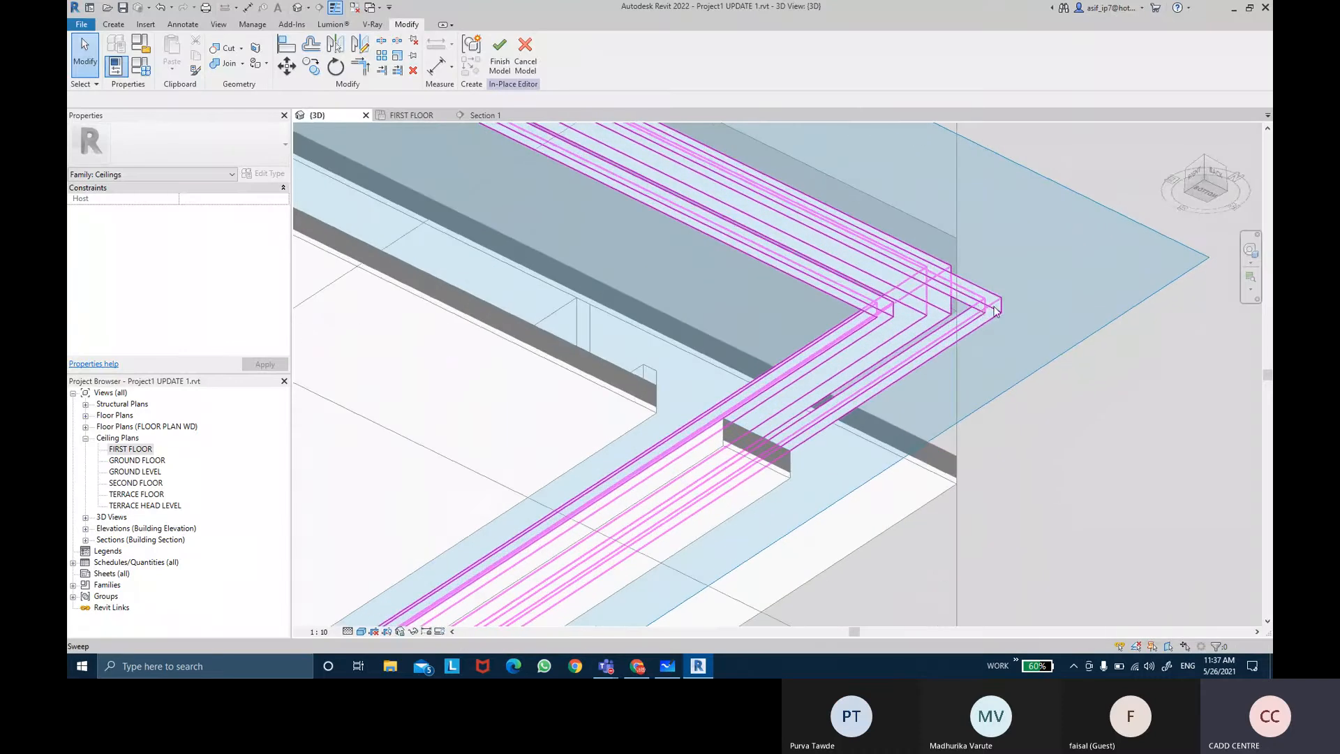
{"action": "middle_click_drag", "start_coordinate": [998, 312], "coordinate": [802, 487], "text": "shift"}
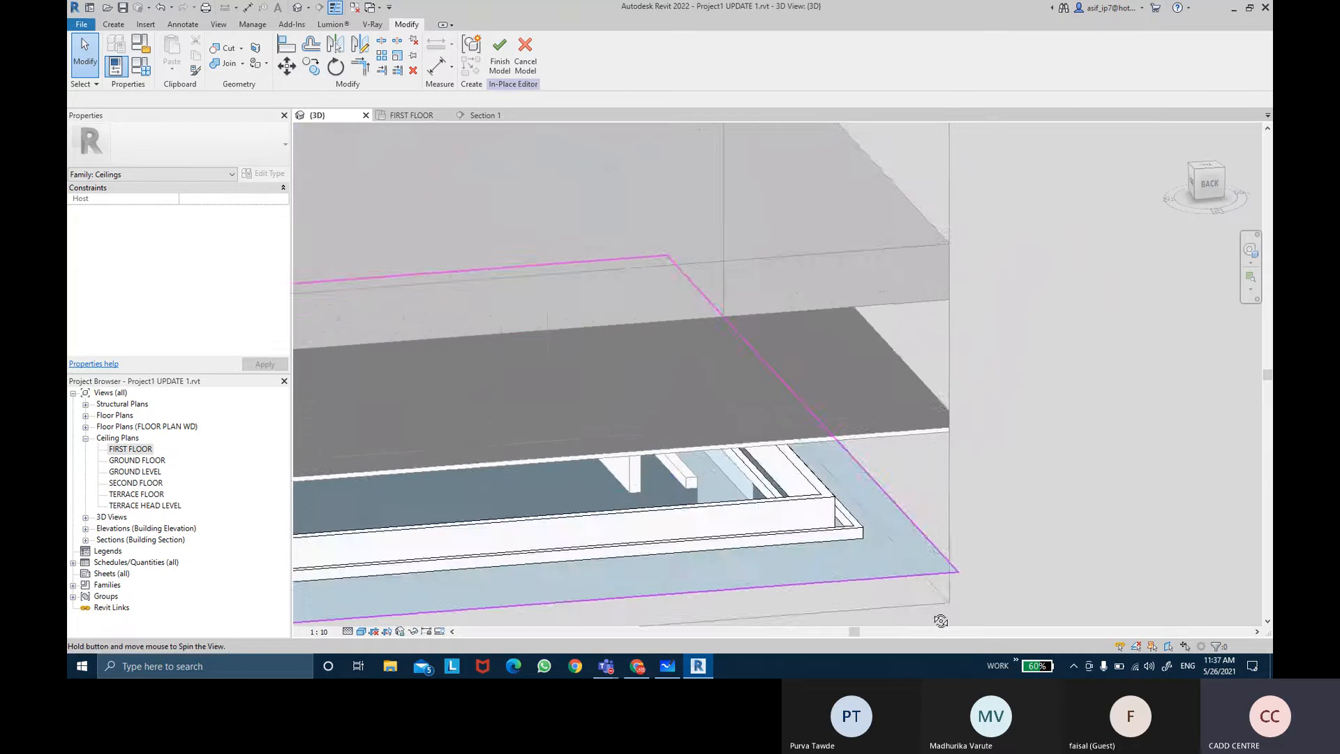
{"action": "scroll", "coordinate": [802, 486], "scroll_direction": "up", "scroll_amount": 3}
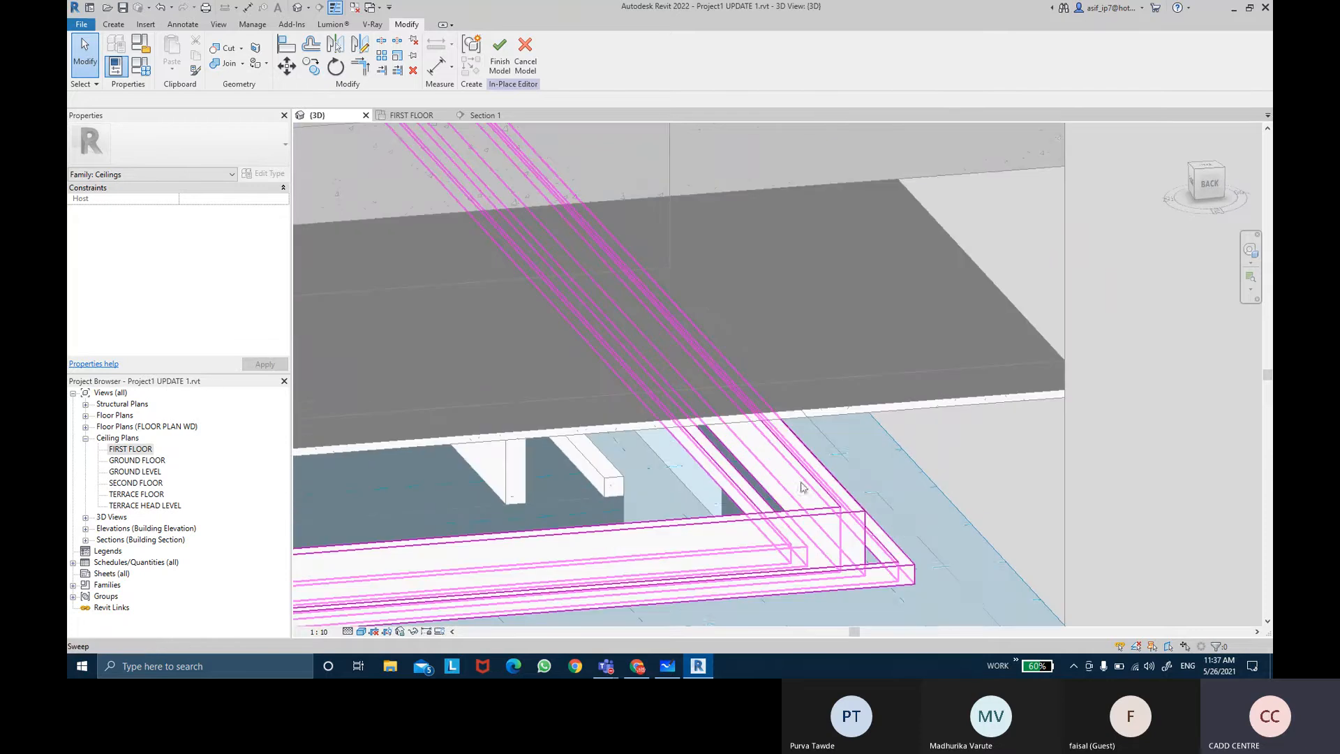
{"action": "double_click", "coordinate": [743, 412]}
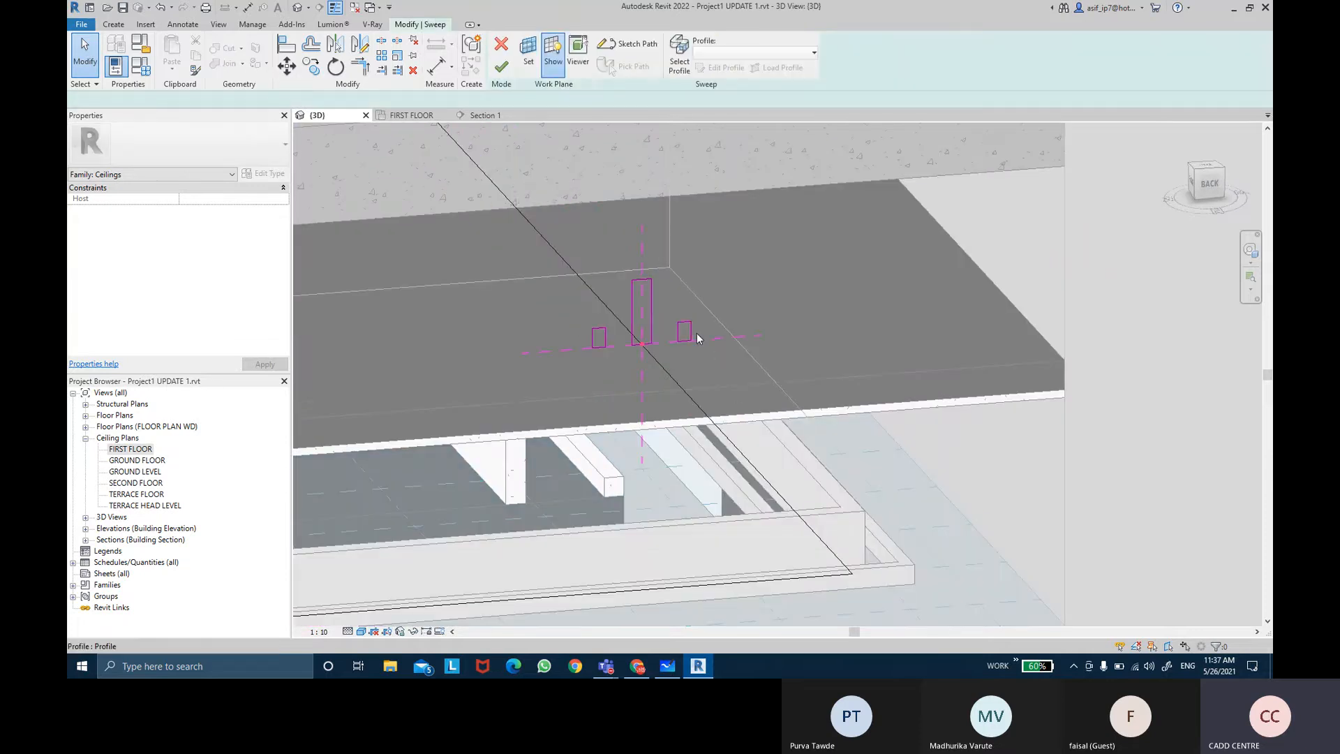
{"action": "double_click", "coordinate": [696, 334]}
{"action": "left_click_drag", "start_coordinate": [675, 307], "coordinate": [702, 350]}
{"action": "key", "text": "Delete"}
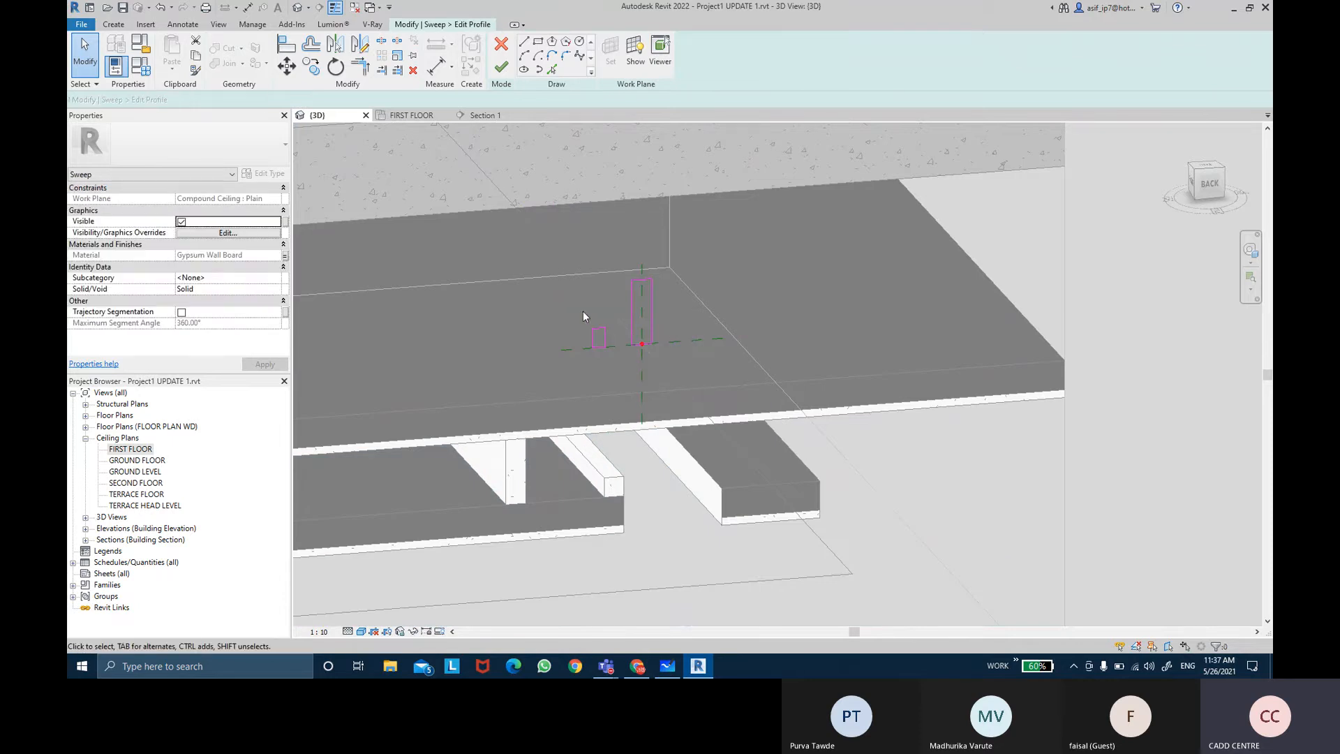
{"action": "left_click_drag", "start_coordinate": [583, 316], "coordinate": [610, 362]}
{"action": "key", "text": "Delete"}
Step: Finish the profile edit, the sweep and the in-place ceiling model
{"action": "left_click", "coordinate": [502, 76]}
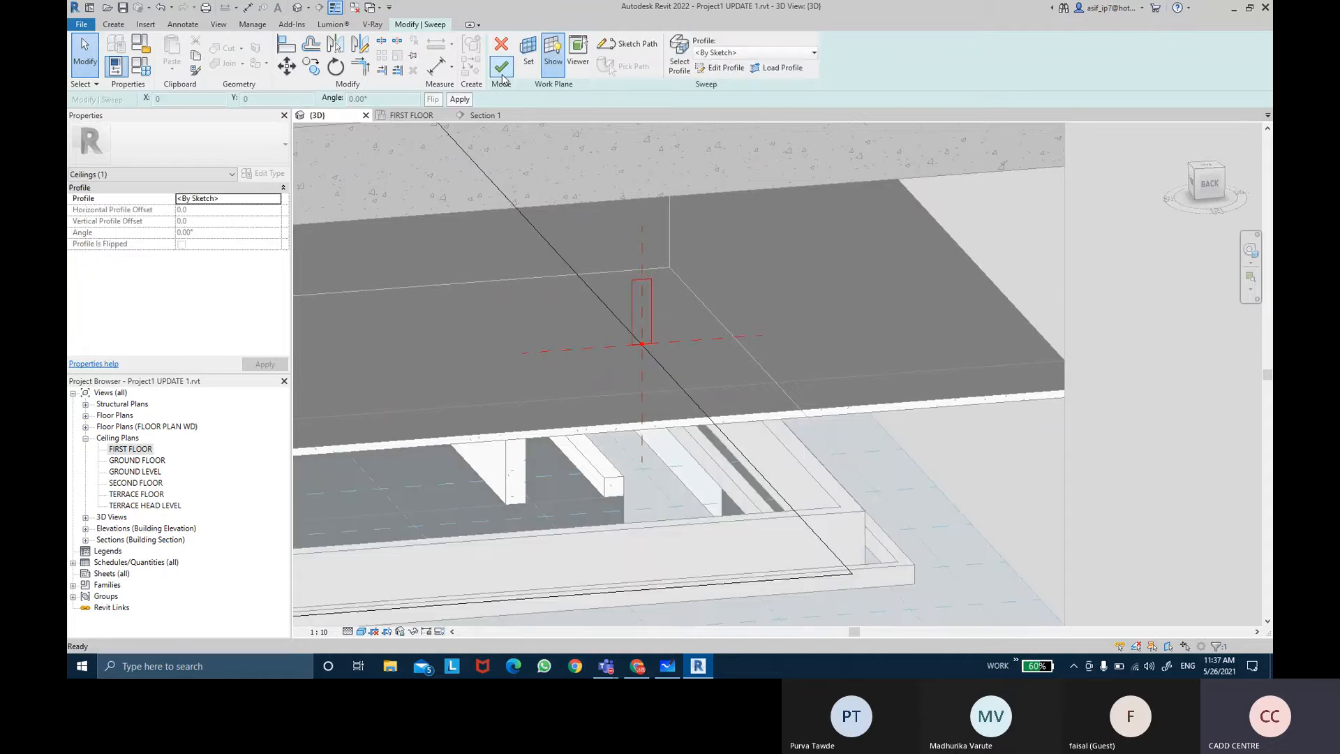
{"action": "left_click", "coordinate": [503, 70]}
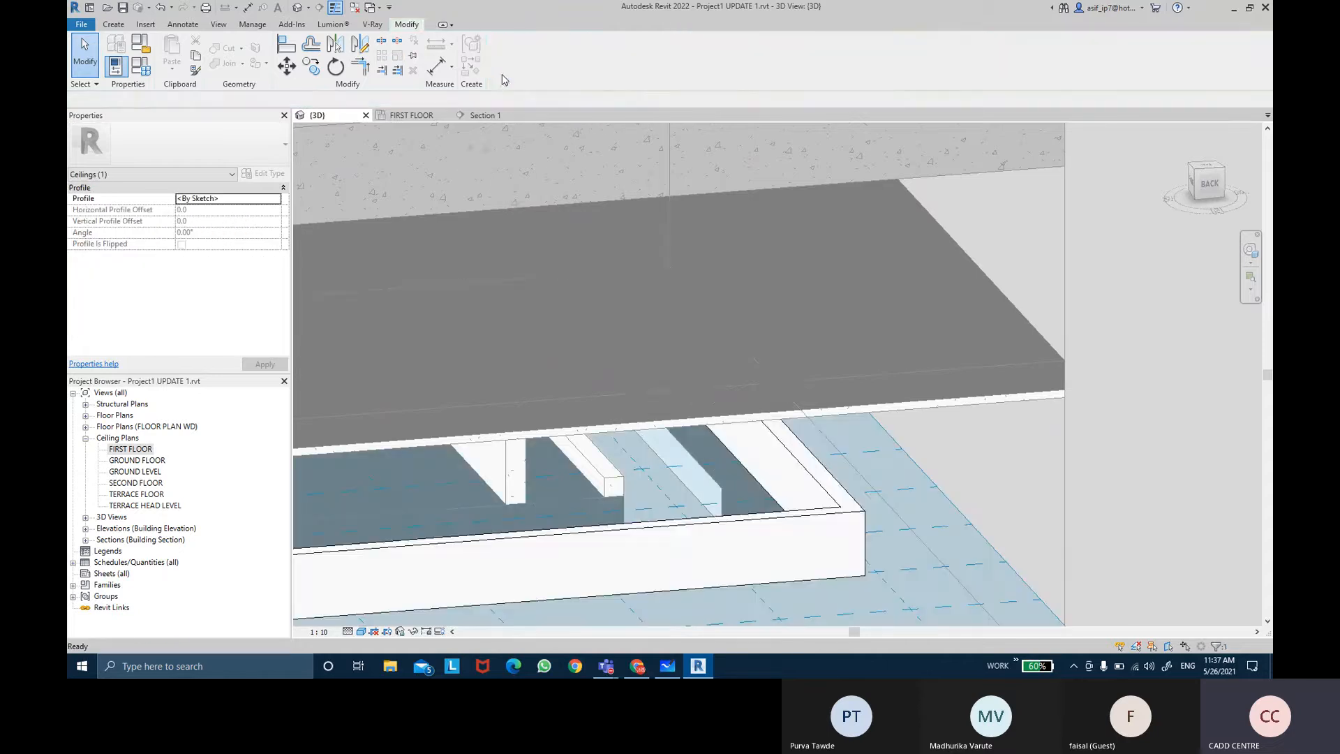
{"action": "middle_click_drag", "start_coordinate": [768, 328], "coordinate": [679, 140], "text": "shift"}
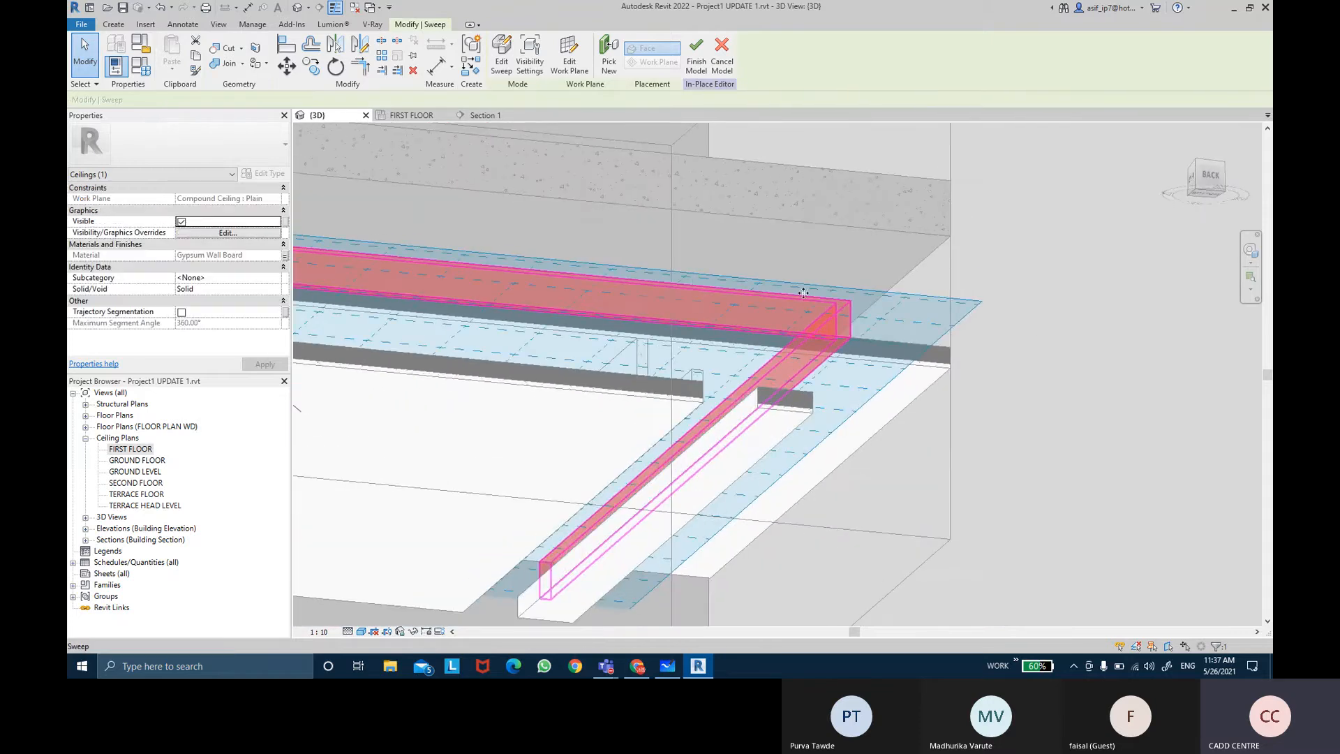
{"action": "left_click", "coordinate": [696, 57]}
Step: Inspect the finished ceiling detail in Section 1 and in the 3D view
{"action": "middle_click_drag", "start_coordinate": [838, 209], "coordinate": [422, 384], "text": "shift"}
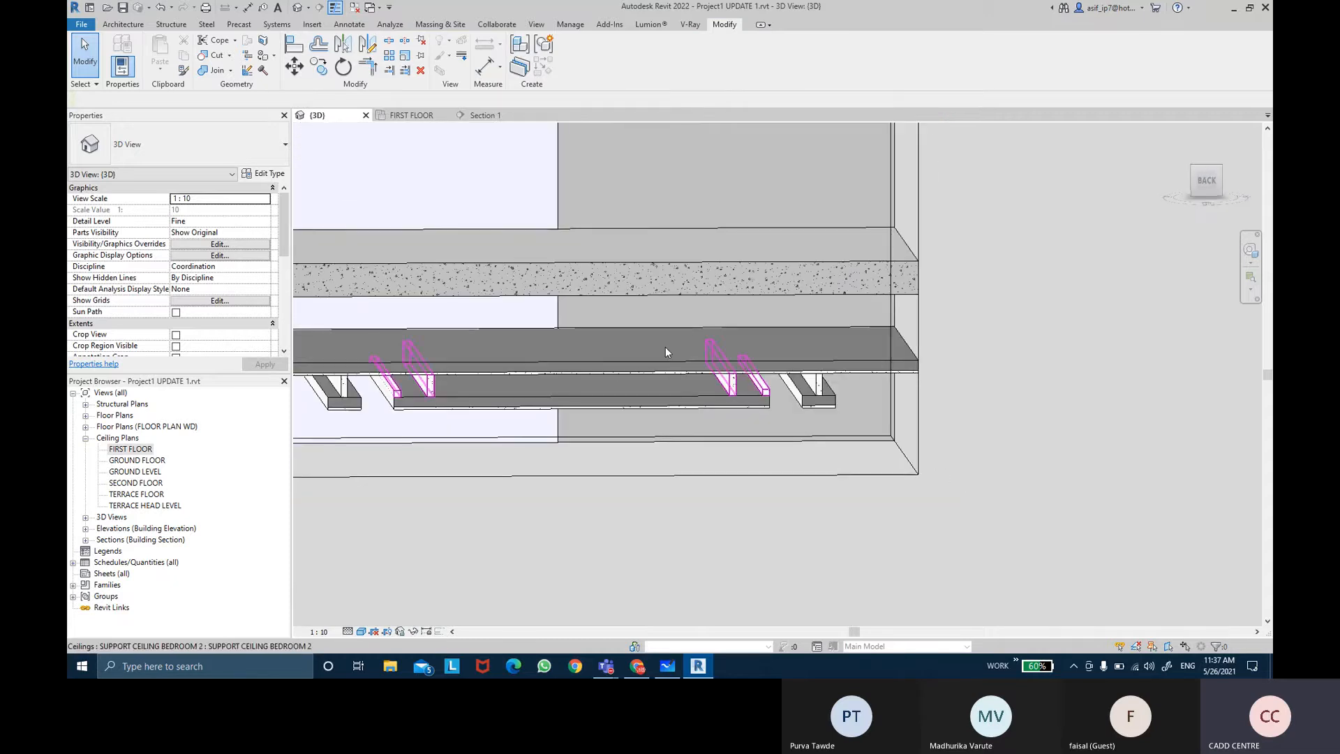
{"action": "left_click", "coordinate": [485, 115]}
{"action": "scroll", "coordinate": [799, 359], "scroll_direction": "down", "scroll_amount": 5}
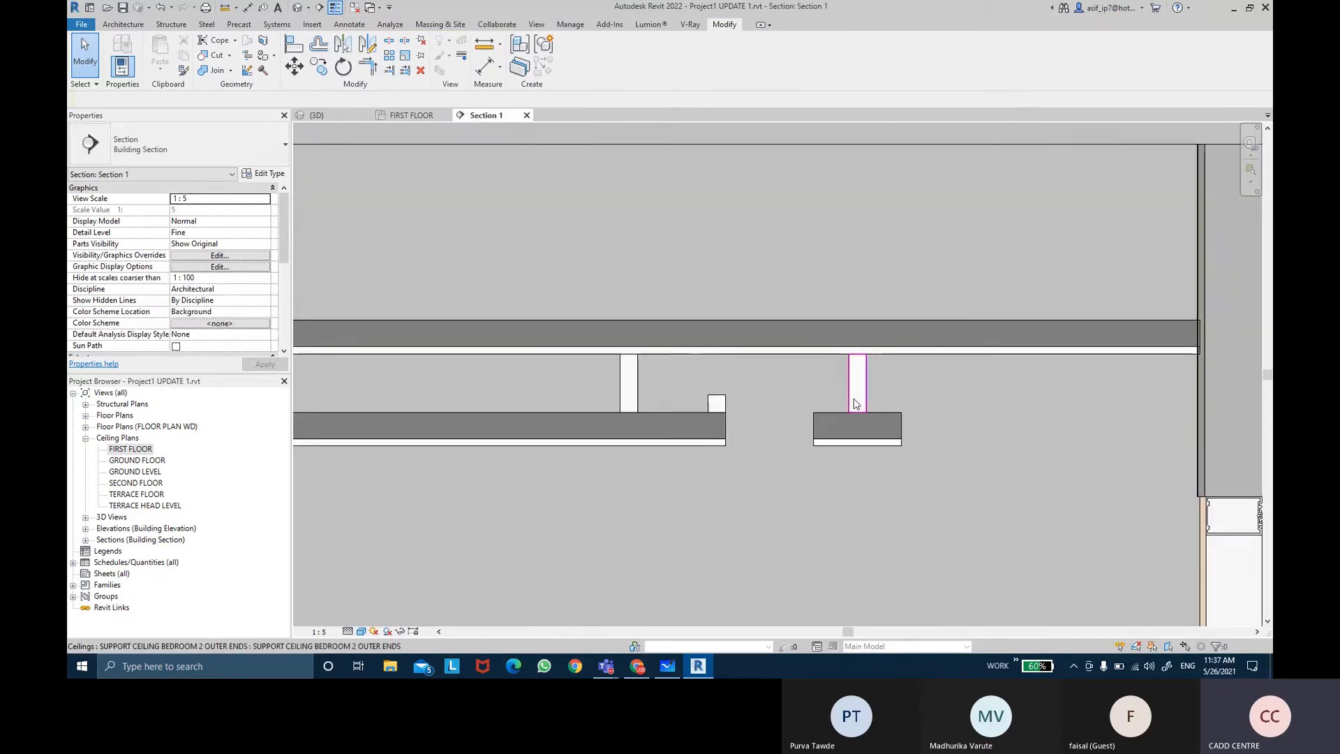
{"action": "scroll", "coordinate": [873, 370], "scroll_direction": "up", "scroll_amount": 6}
{"action": "scroll", "coordinate": [816, 363], "scroll_direction": "up", "scroll_amount": 1}
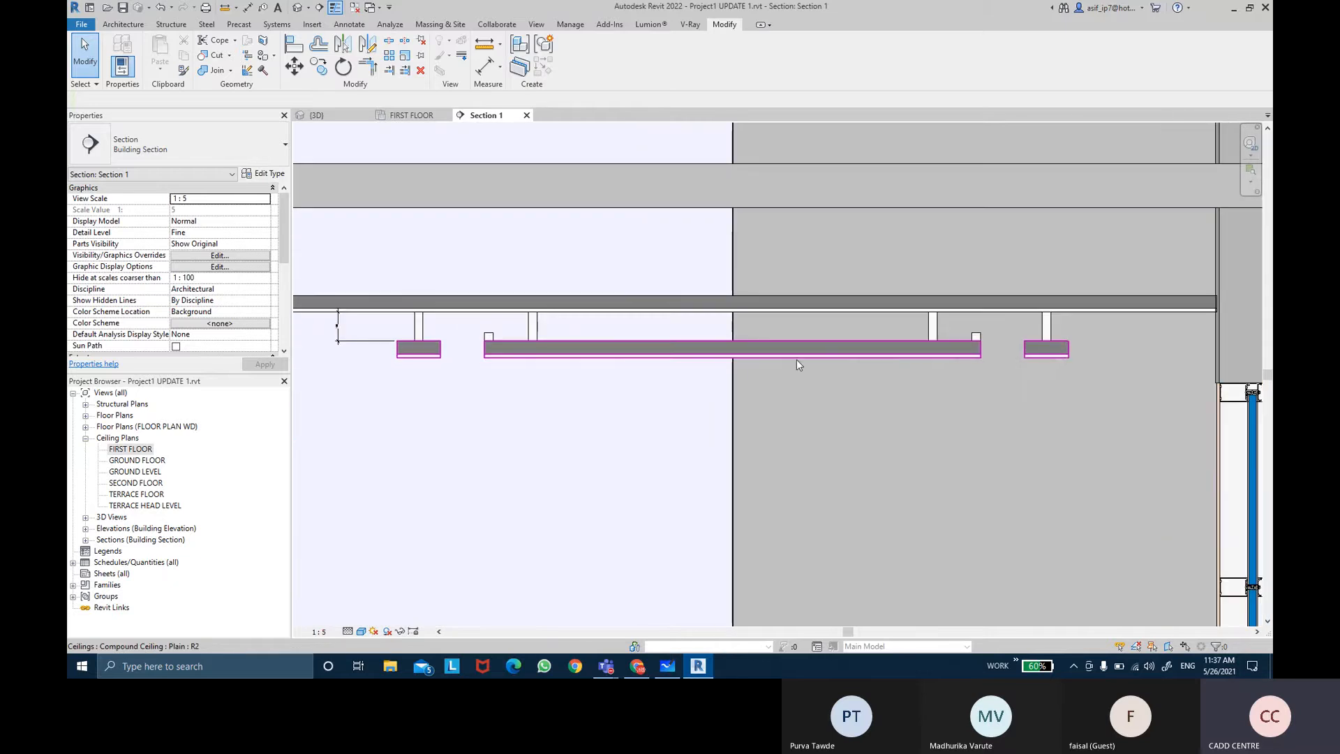
{"action": "left_click", "coordinate": [349, 342]}
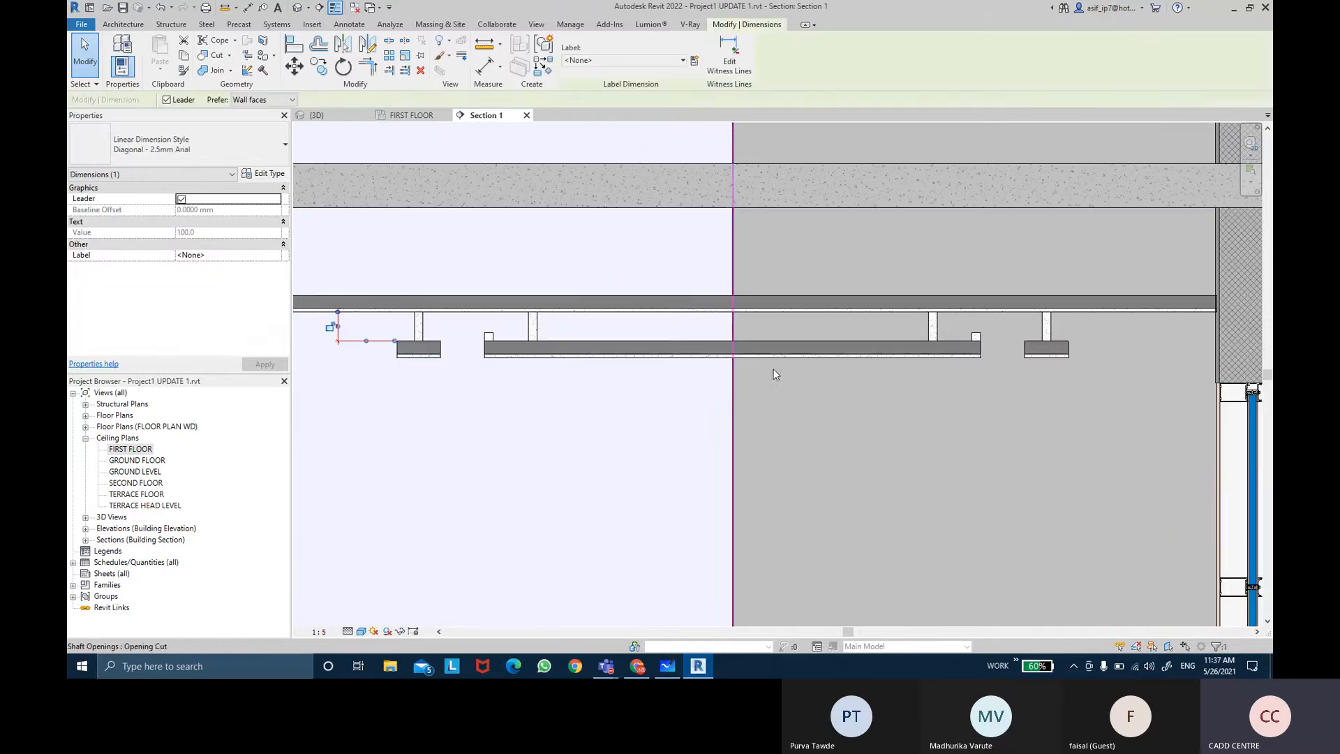
{"action": "key", "text": "Escape"}
{"action": "scroll", "coordinate": [408, 346], "scroll_direction": "up", "scroll_amount": 2}
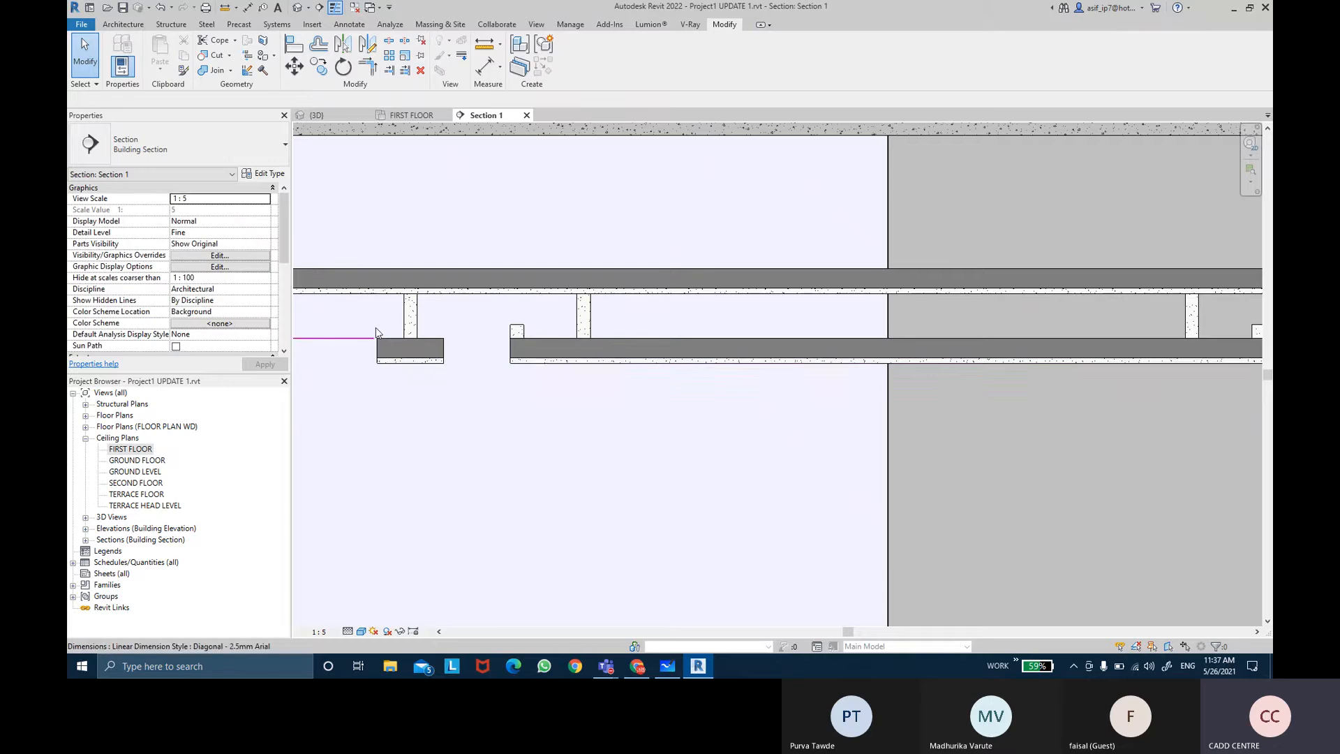
{"action": "middle_click_drag", "start_coordinate": [634, 365], "coordinate": [538, 354]}
{"action": "scroll", "coordinate": [538, 353], "scroll_direction": "down", "scroll_amount": 3}
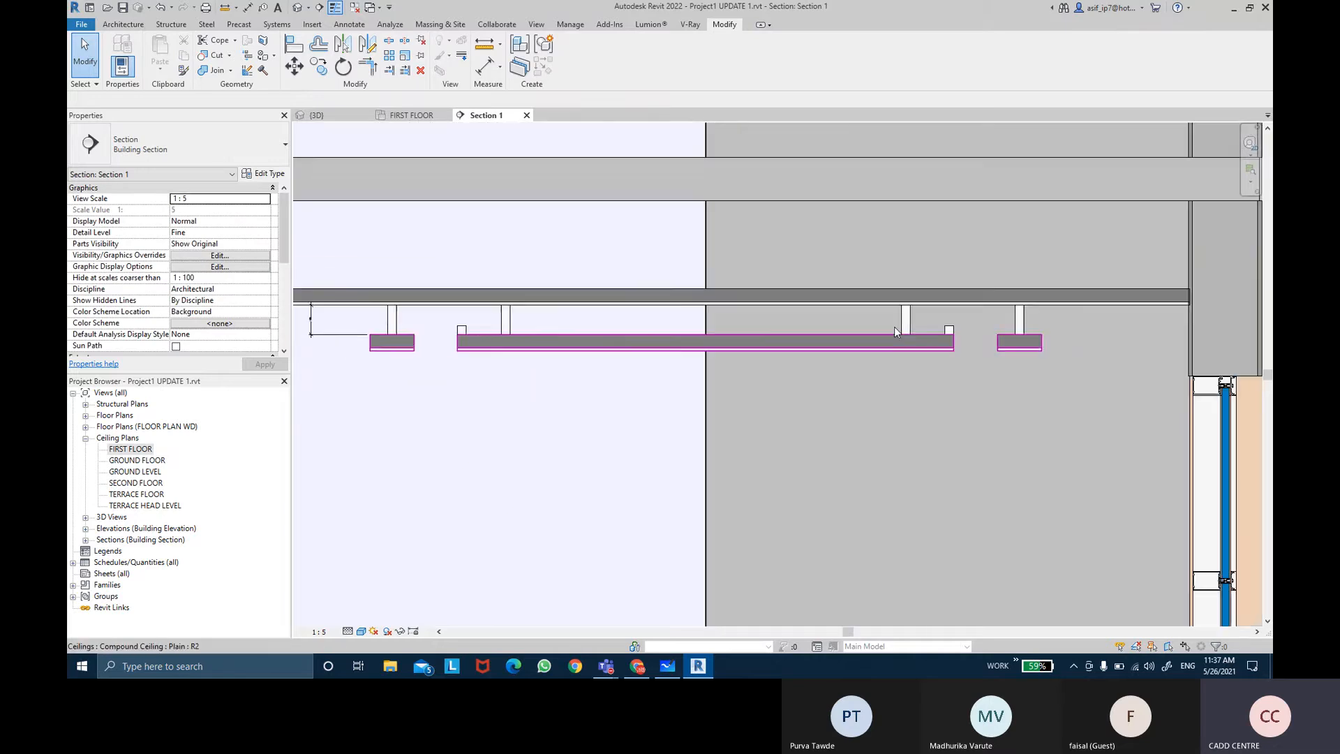
{"action": "scroll", "coordinate": [1065, 323], "scroll_direction": "up", "scroll_amount": 2}
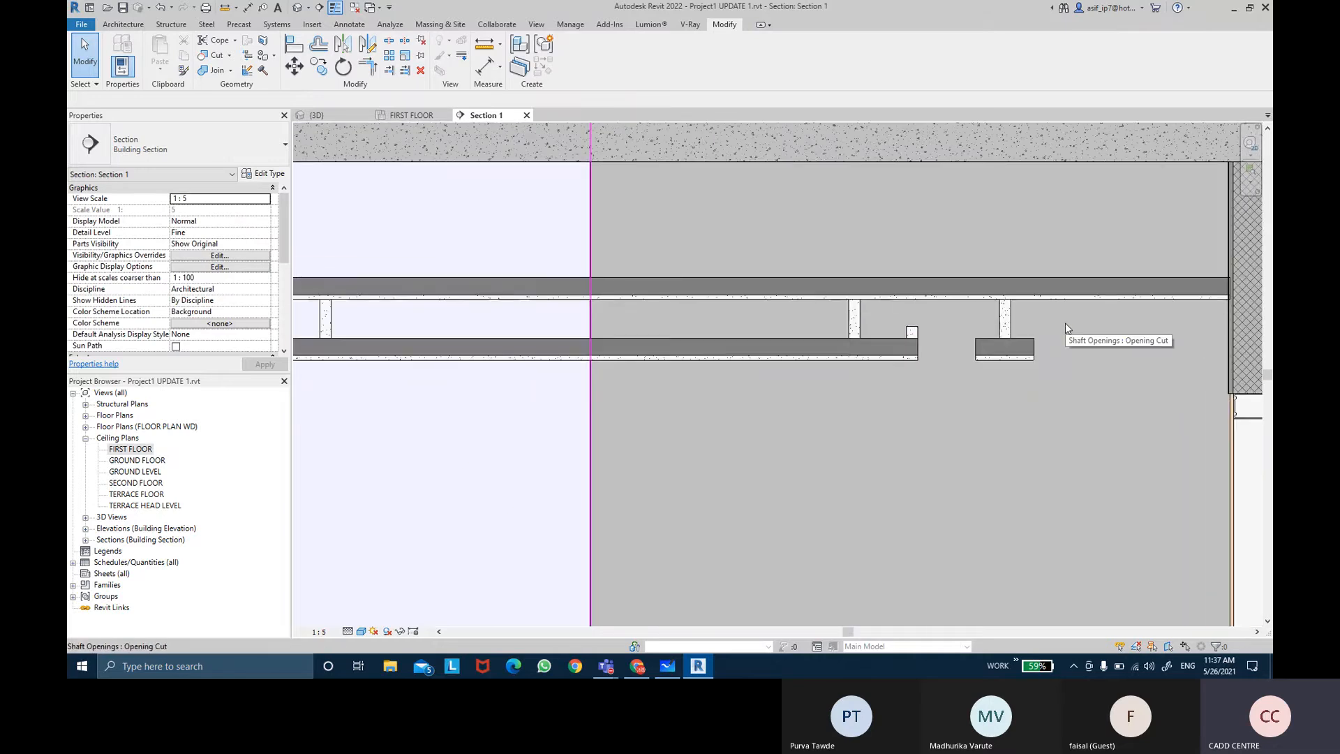
{"action": "left_click", "coordinate": [314, 116]}
{"action": "middle_click_drag", "start_coordinate": [852, 335], "coordinate": [846, 276], "text": "shift"}
{"action": "scroll", "coordinate": [605, 318], "scroll_direction": "up", "scroll_amount": 2}
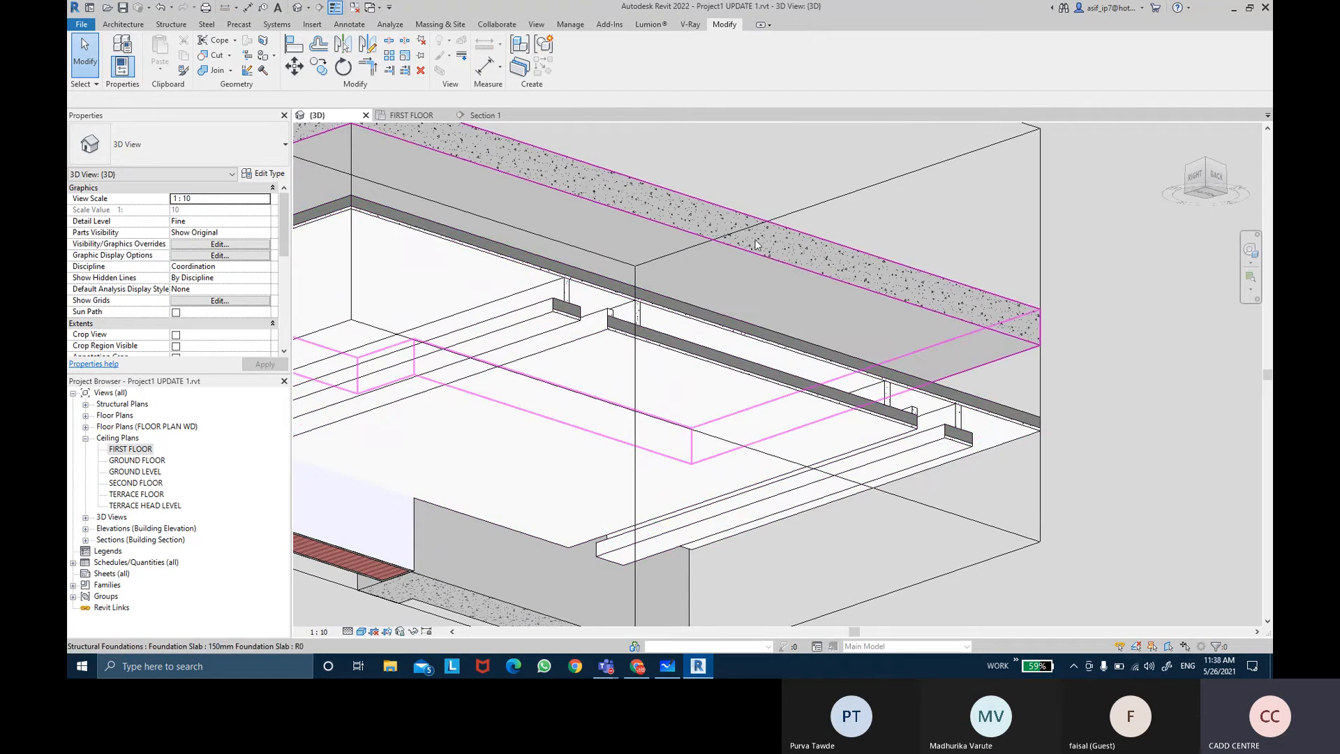
Step: Create a new in-place model in the Ceilings category named NOTCH BEDROOM 2
{"action": "left_click", "coordinate": [123, 23]}
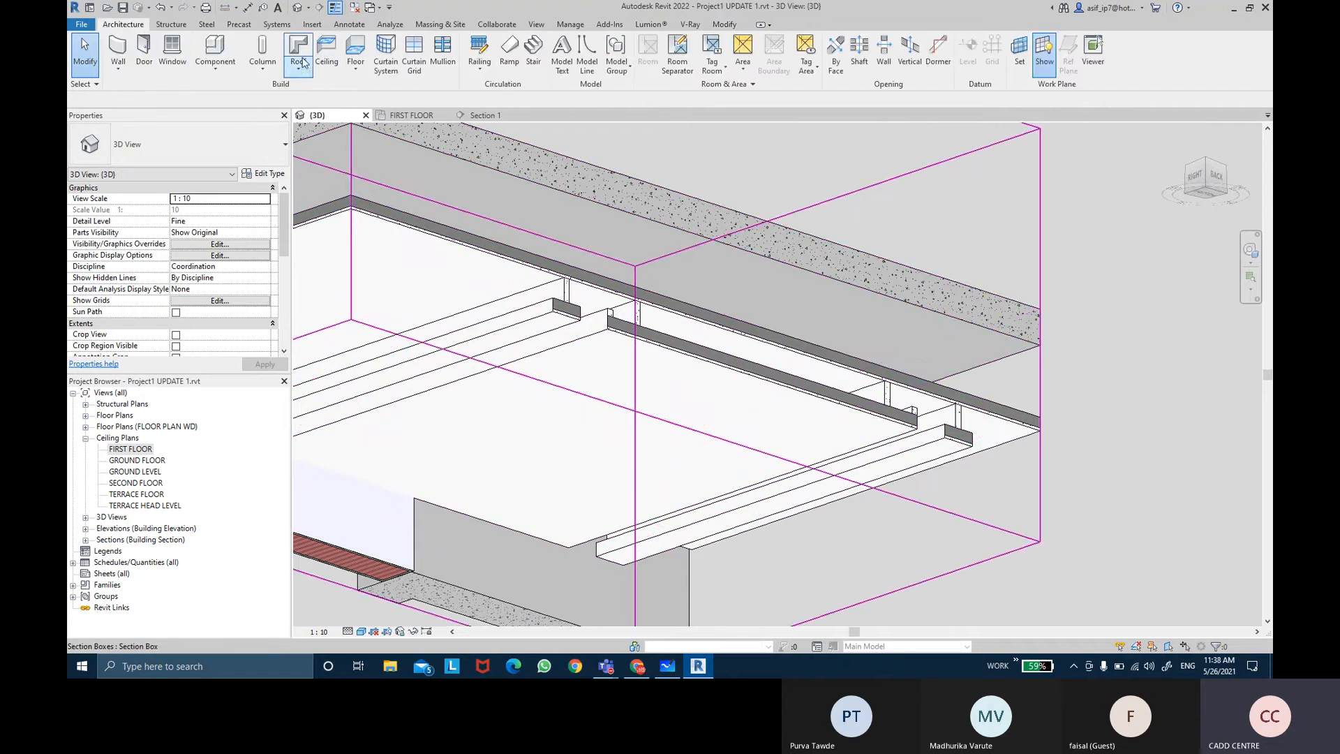
{"action": "left_click", "coordinate": [215, 67]}
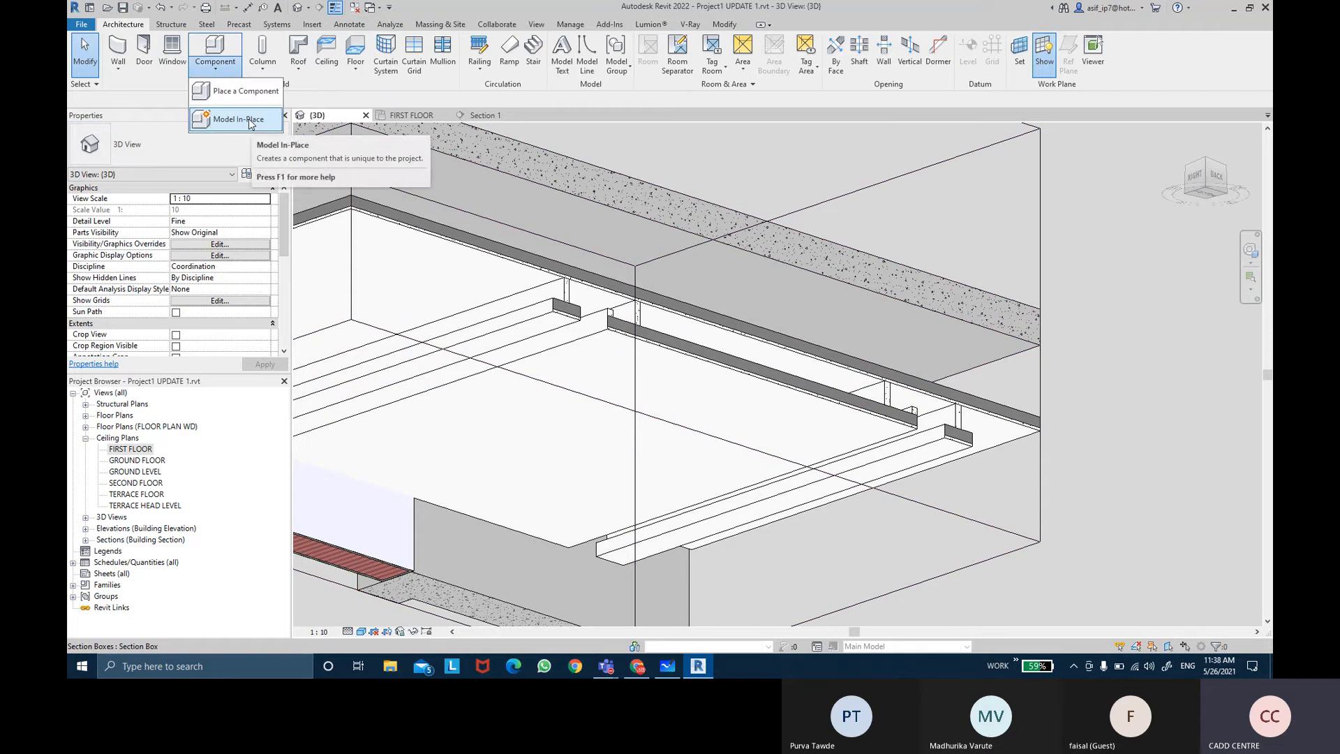
{"action": "left_click", "coordinate": [249, 123]}
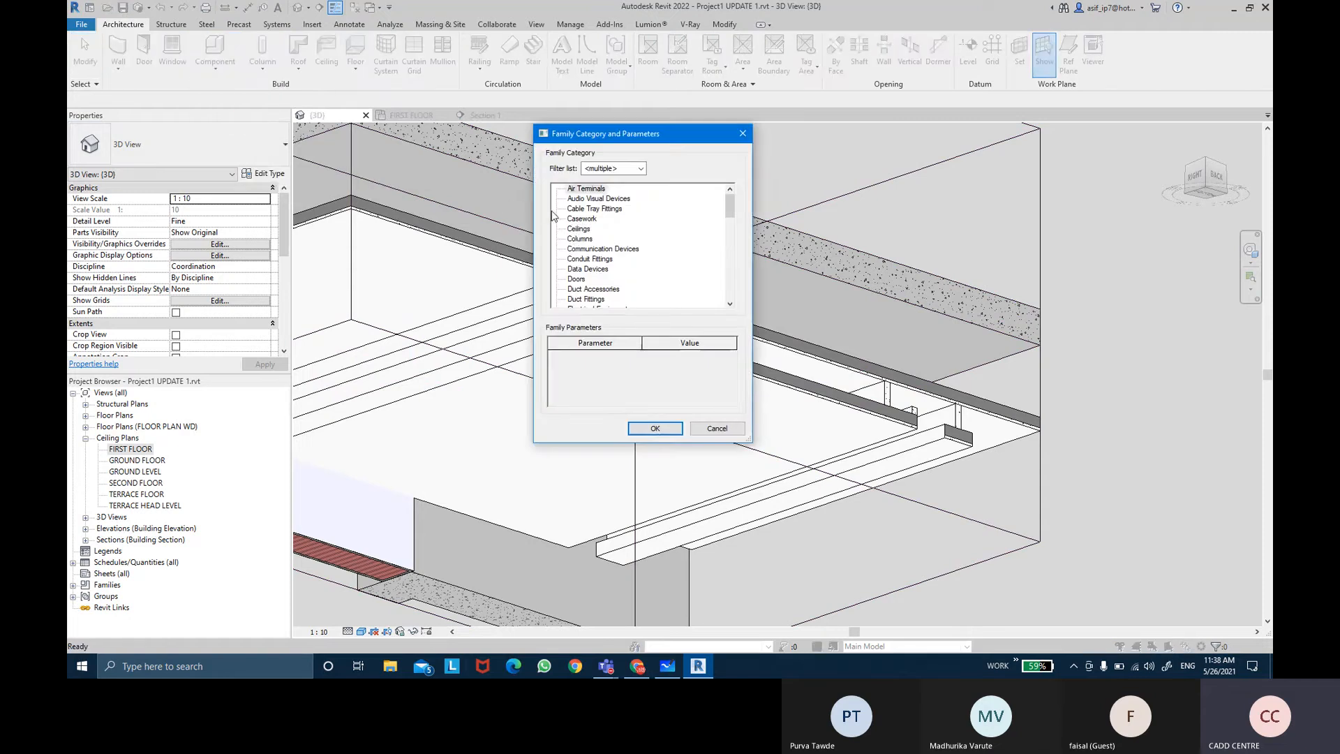
{"action": "left_click", "coordinate": [576, 229]}
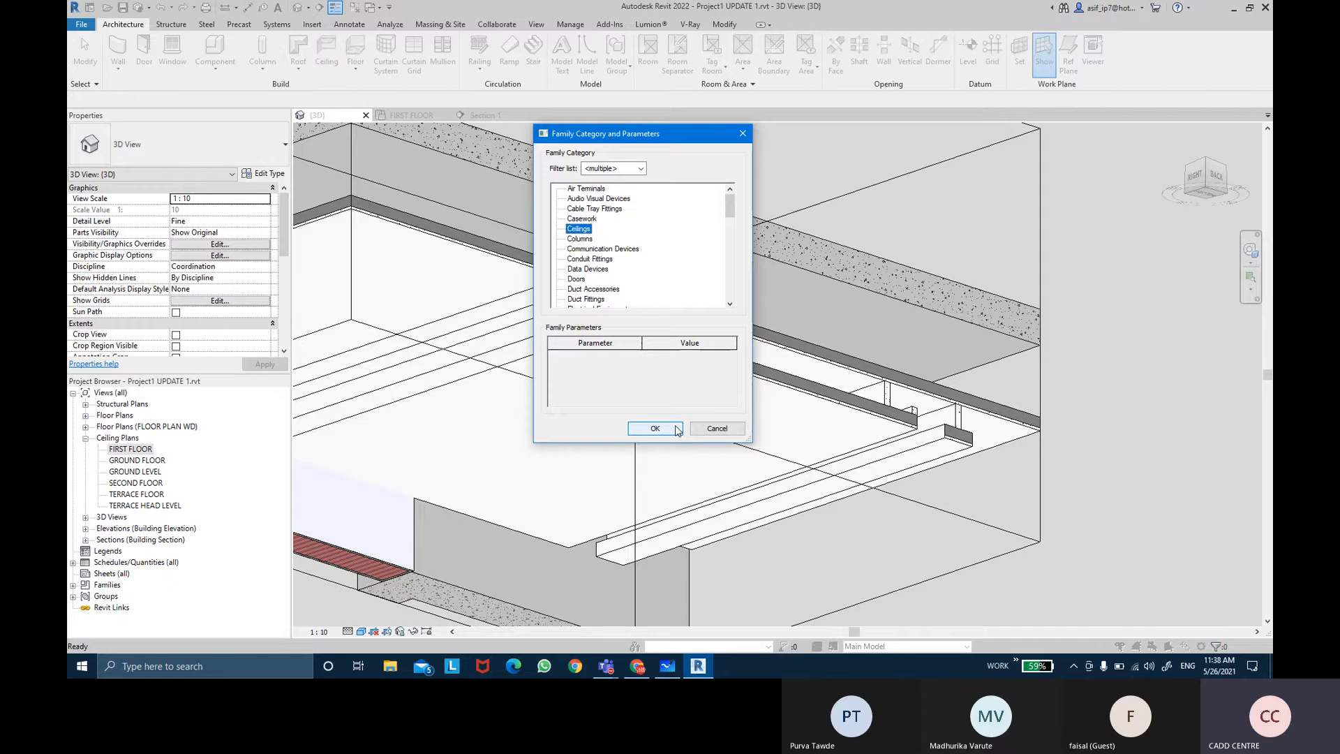
{"action": "left_click", "coordinate": [654, 428]}
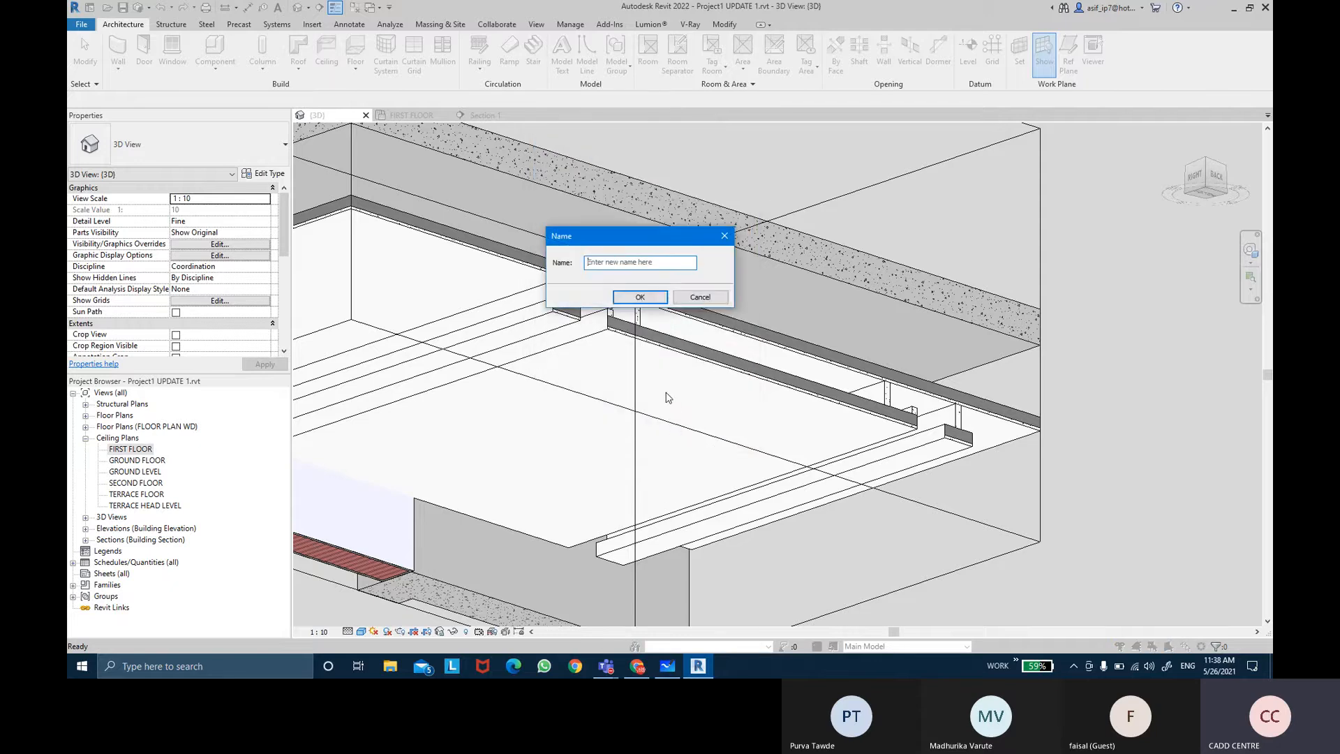
{"action": "type", "text": "MOS"}
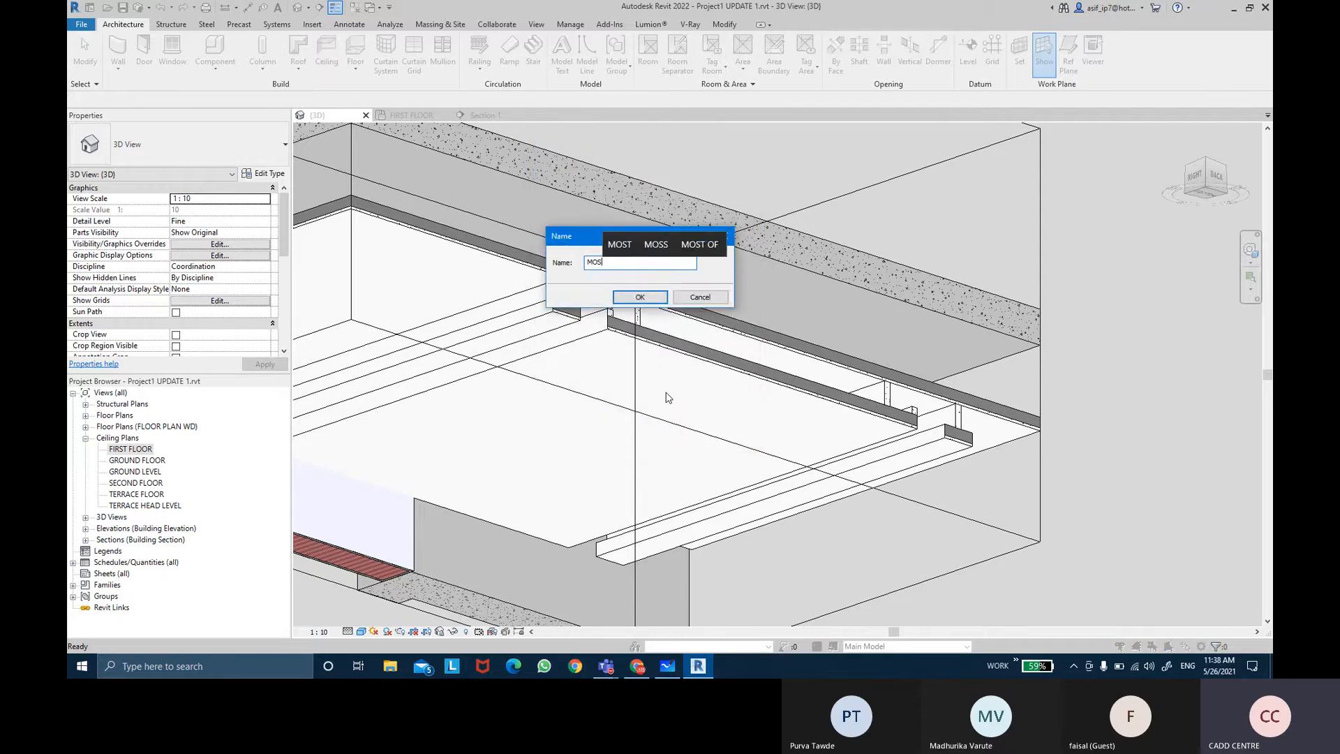
{"action": "key", "text": "BackSpace"}
{"action": "key", "text": "BackSpace"}
{"action": "type", "text": "NOTCH"}
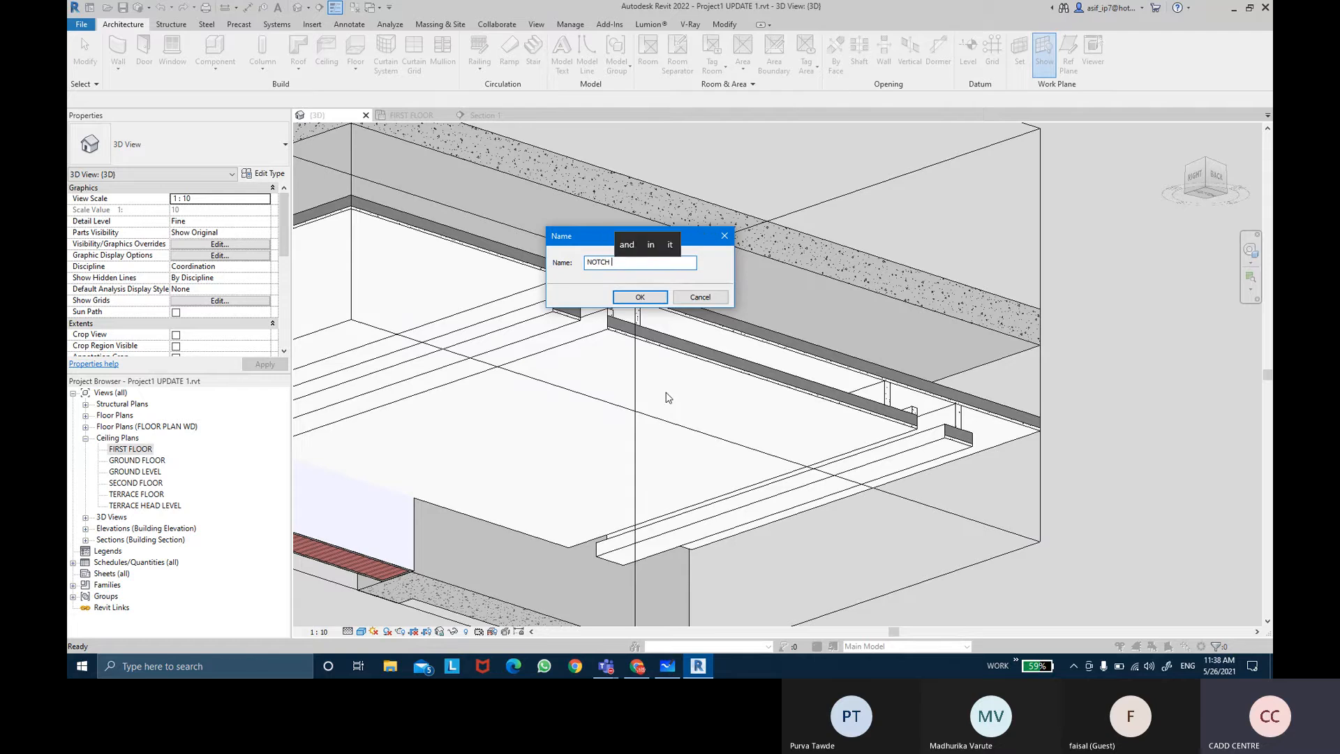
{"action": "type", "text": " BEDROOM 2"}
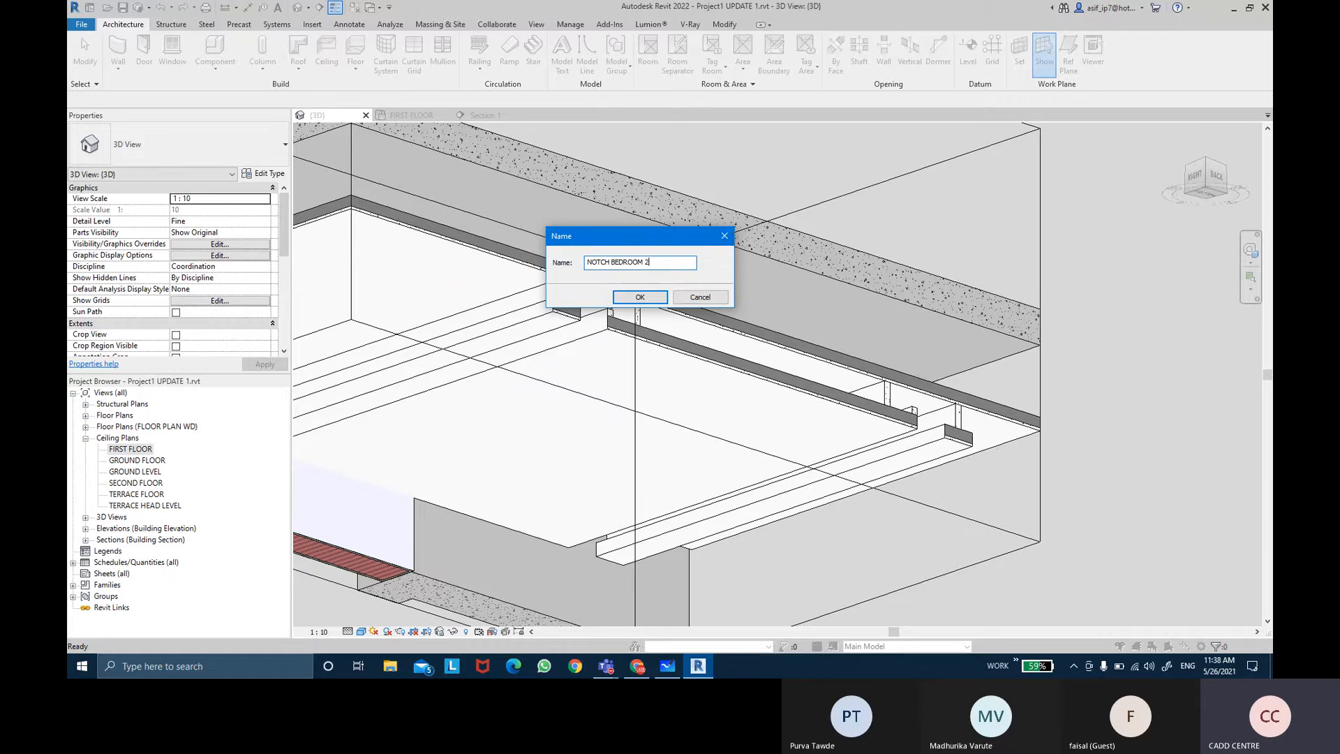
{"action": "key", "text": "Return"}
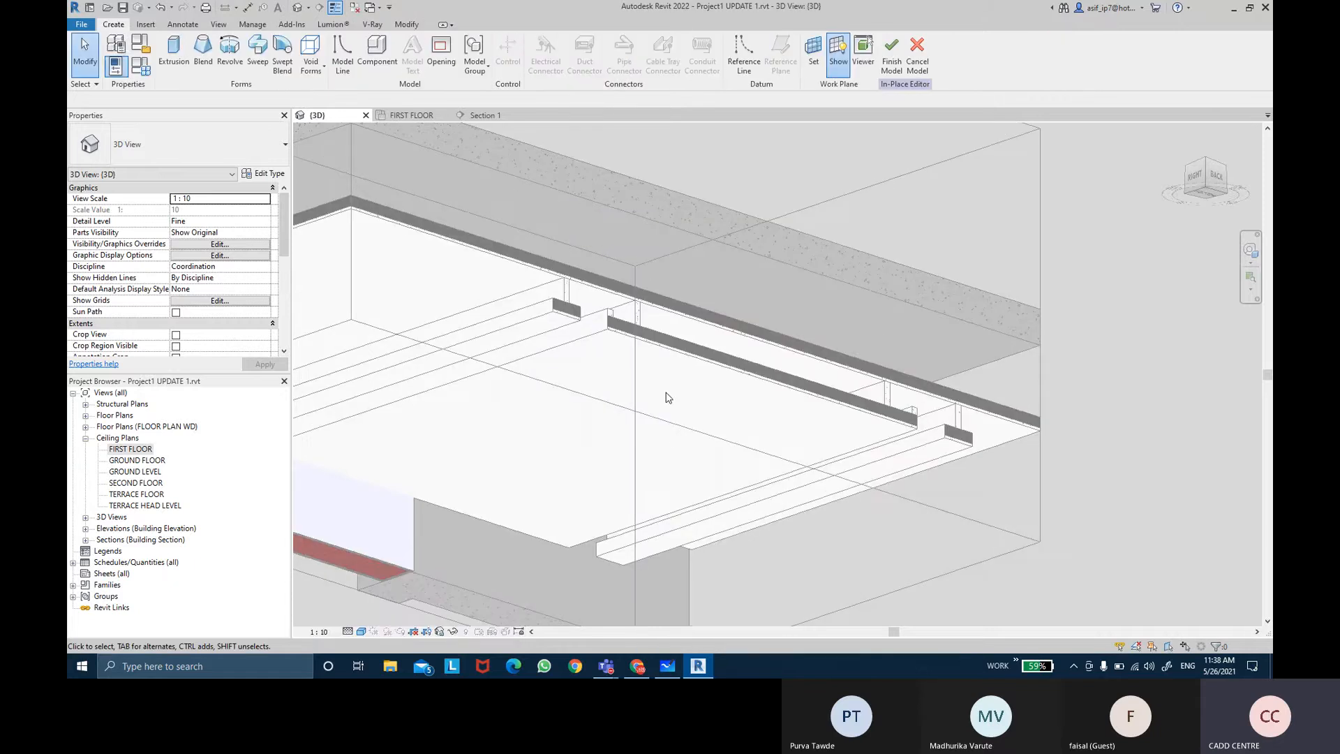
Step: Set the work plane by picking the face of the compound ceiling near the corner
{"action": "left_click", "coordinate": [813, 63]}
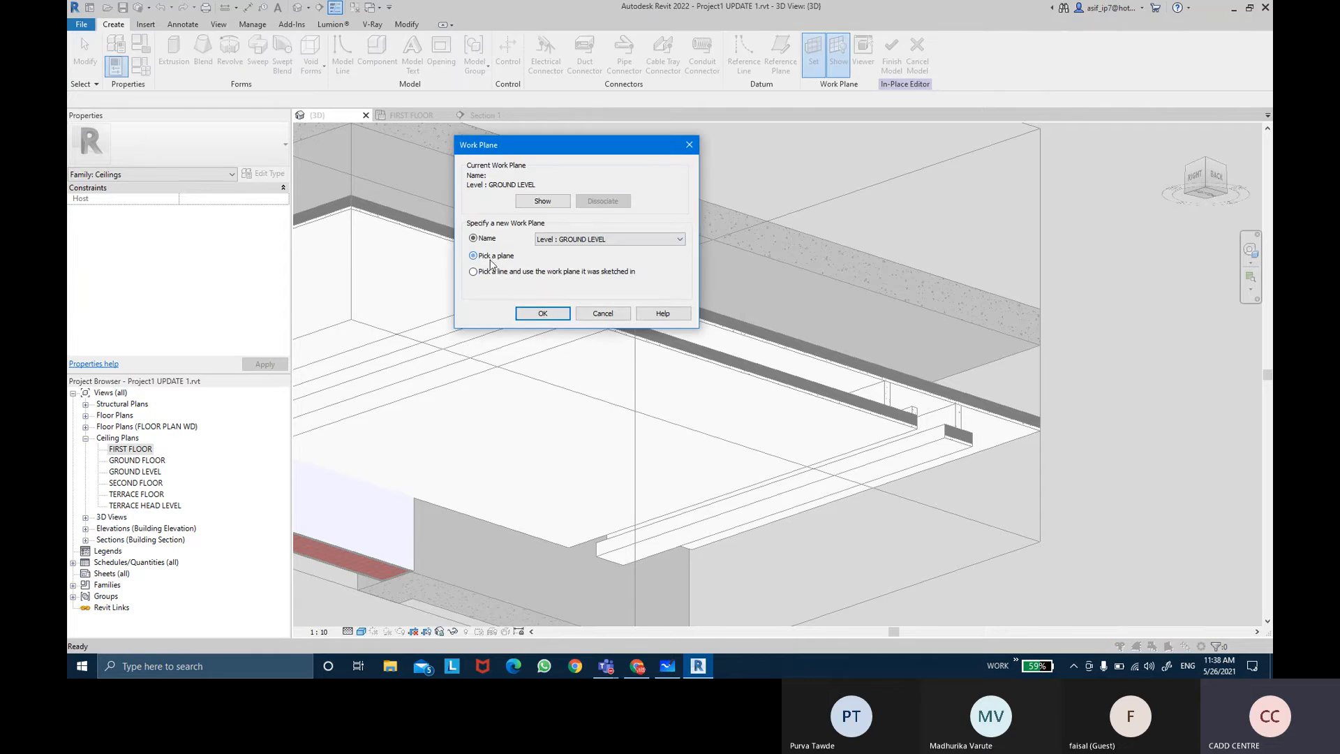
{"action": "left_click", "coordinate": [536, 317]}
{"action": "middle_click_drag", "start_coordinate": [559, 233], "coordinate": [549, 413], "text": "shift"}
{"action": "scroll", "coordinate": [561, 483], "scroll_direction": "up", "scroll_amount": 3}
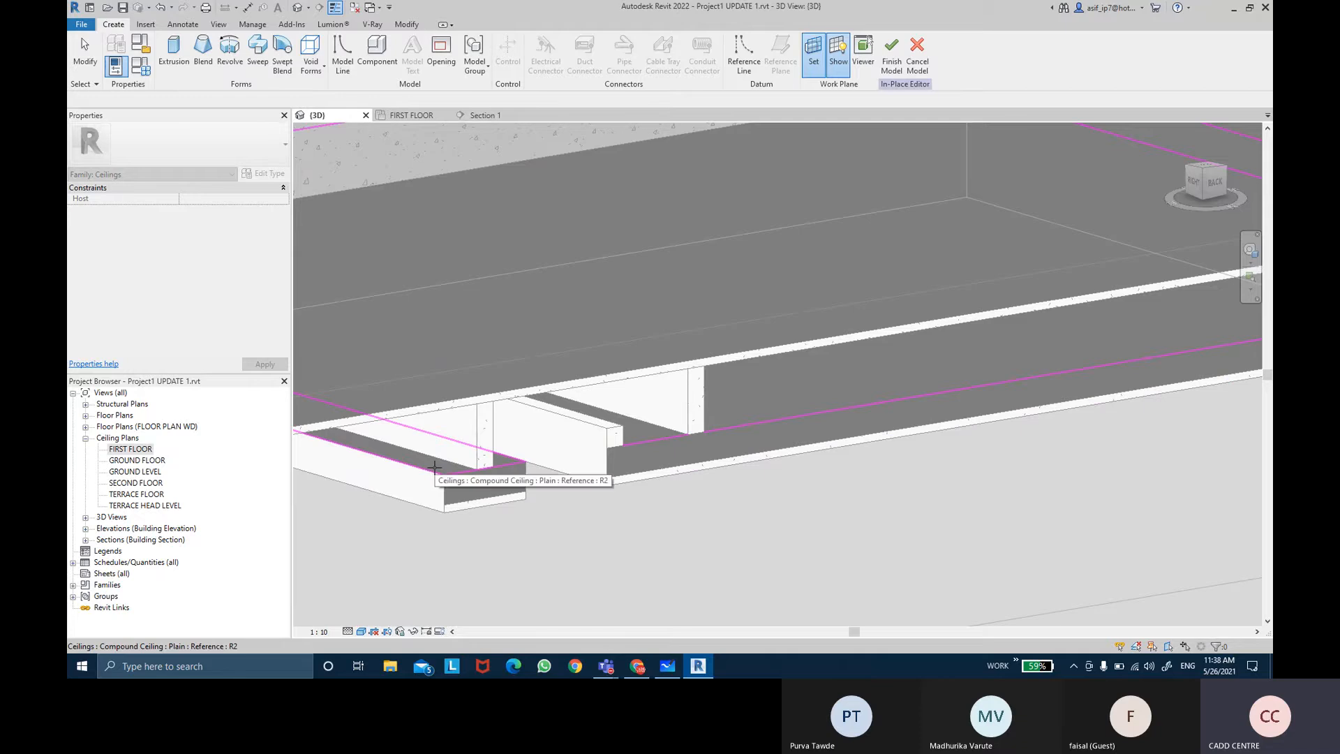
{"action": "left_click", "coordinate": [435, 467]}
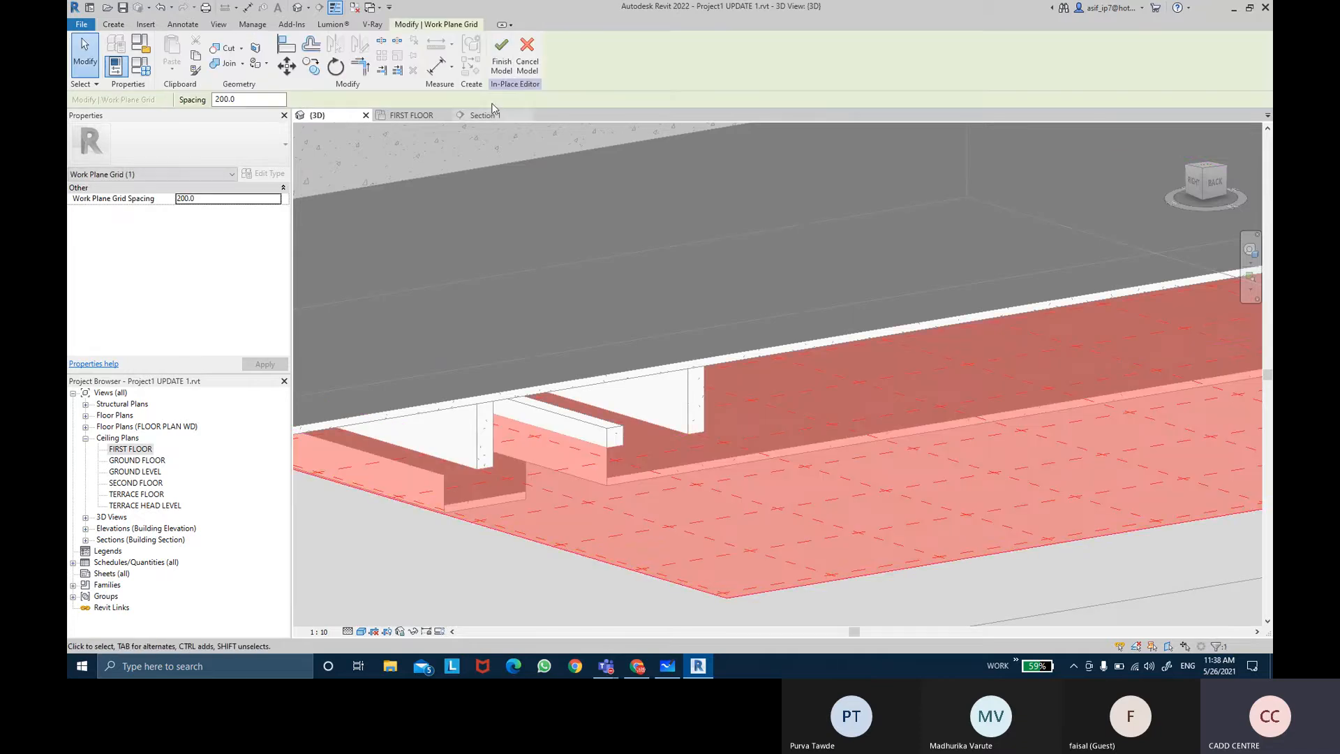
Step: Start a Sweep, begin sketching its path, and open the FIRST FLOOR ceiling plan
{"action": "left_click", "coordinate": [114, 24]}
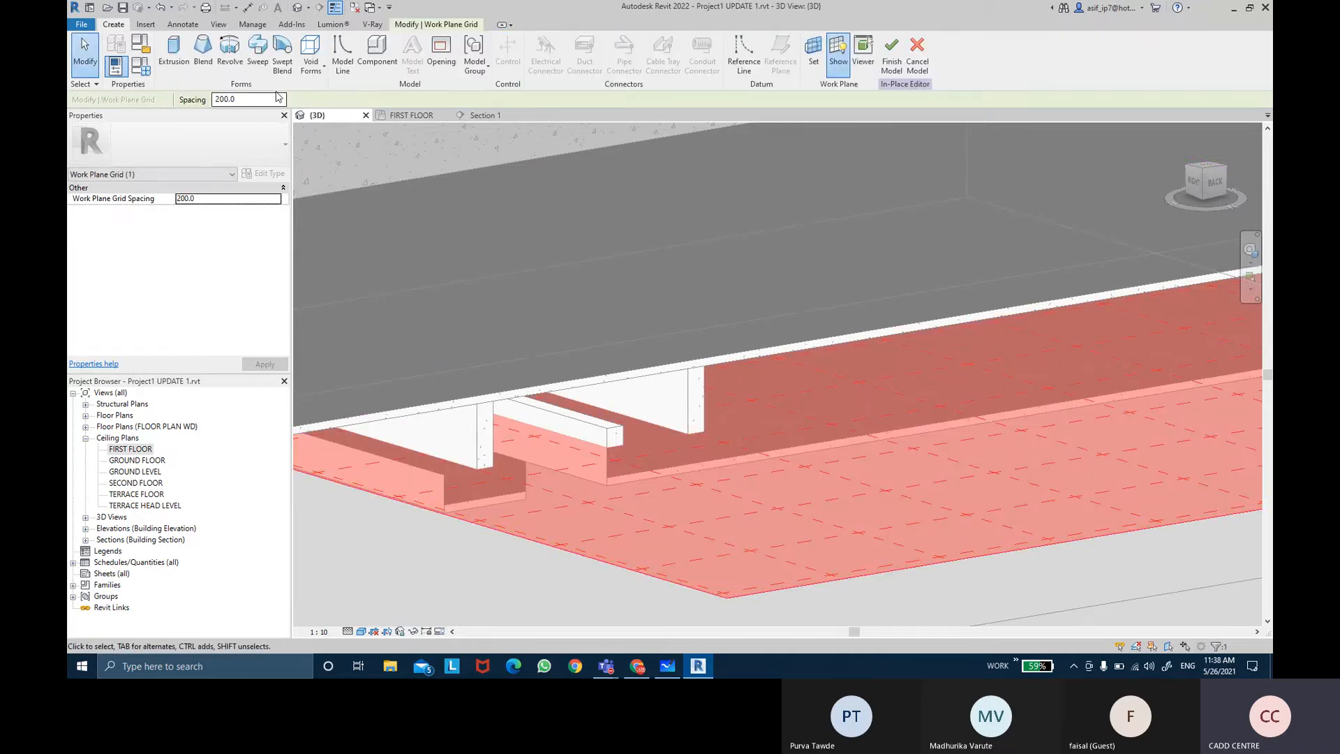
{"action": "left_click", "coordinate": [257, 49]}
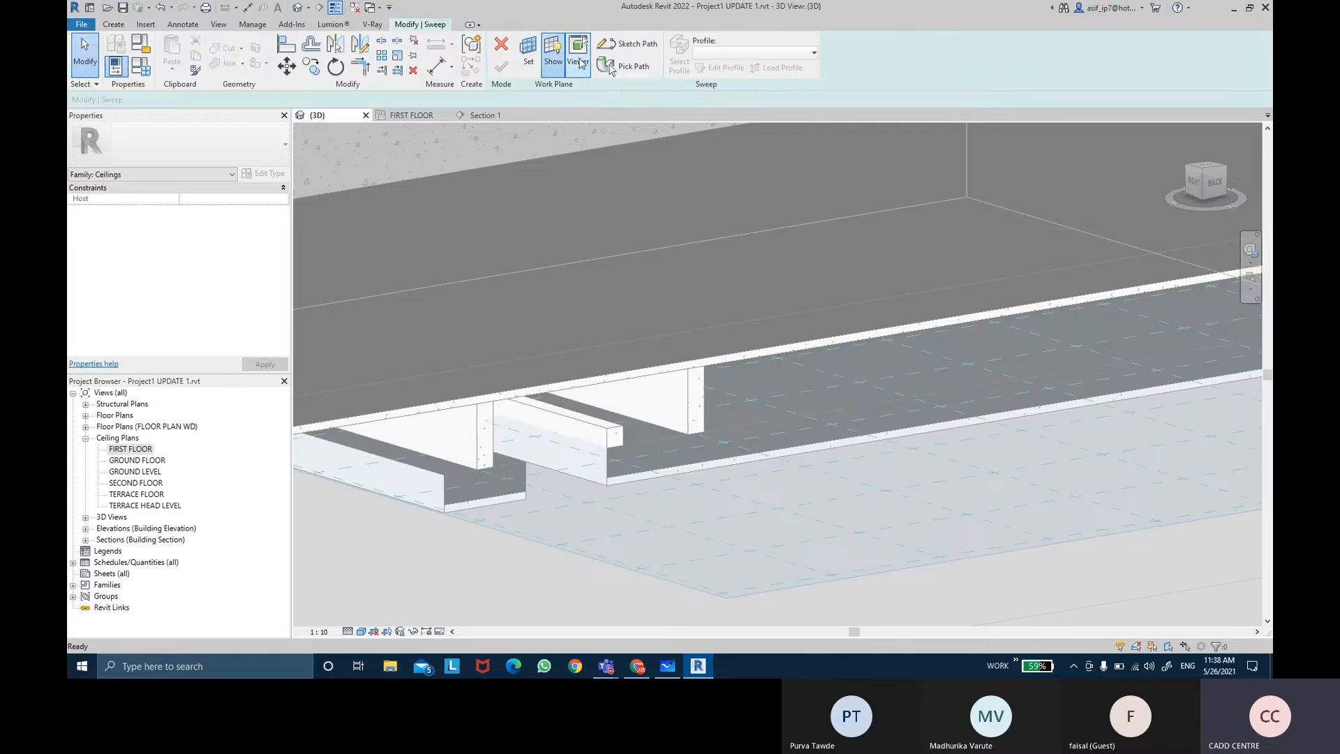
{"action": "left_click", "coordinate": [616, 44]}
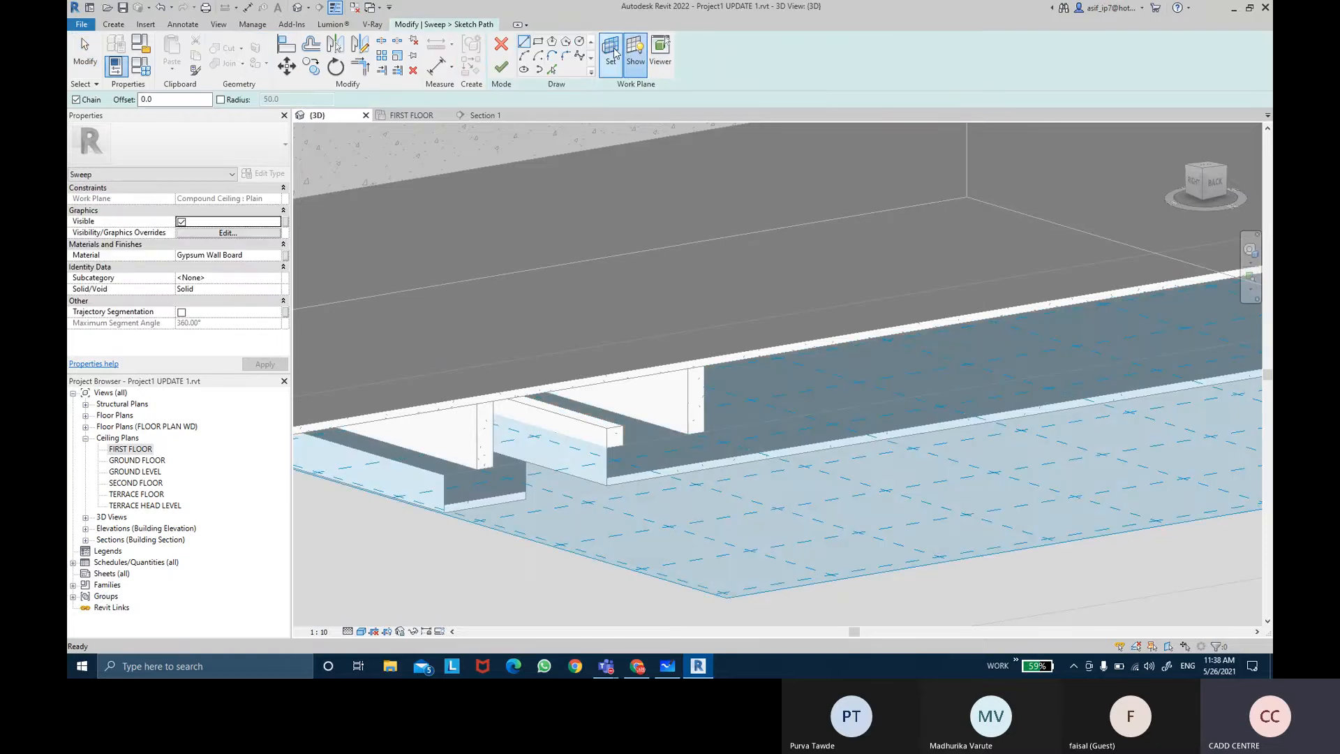
{"action": "double_click", "coordinate": [122, 450]}
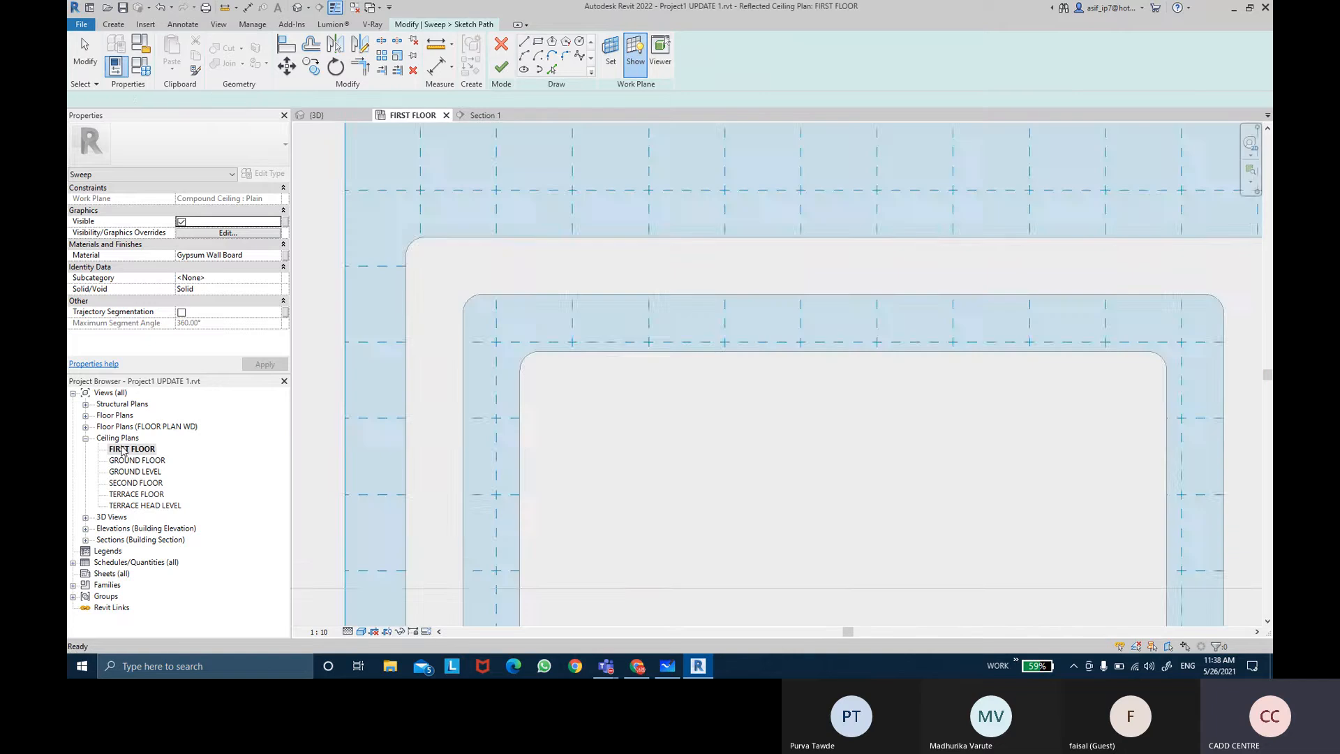
{"action": "key", "text": "Escape"}
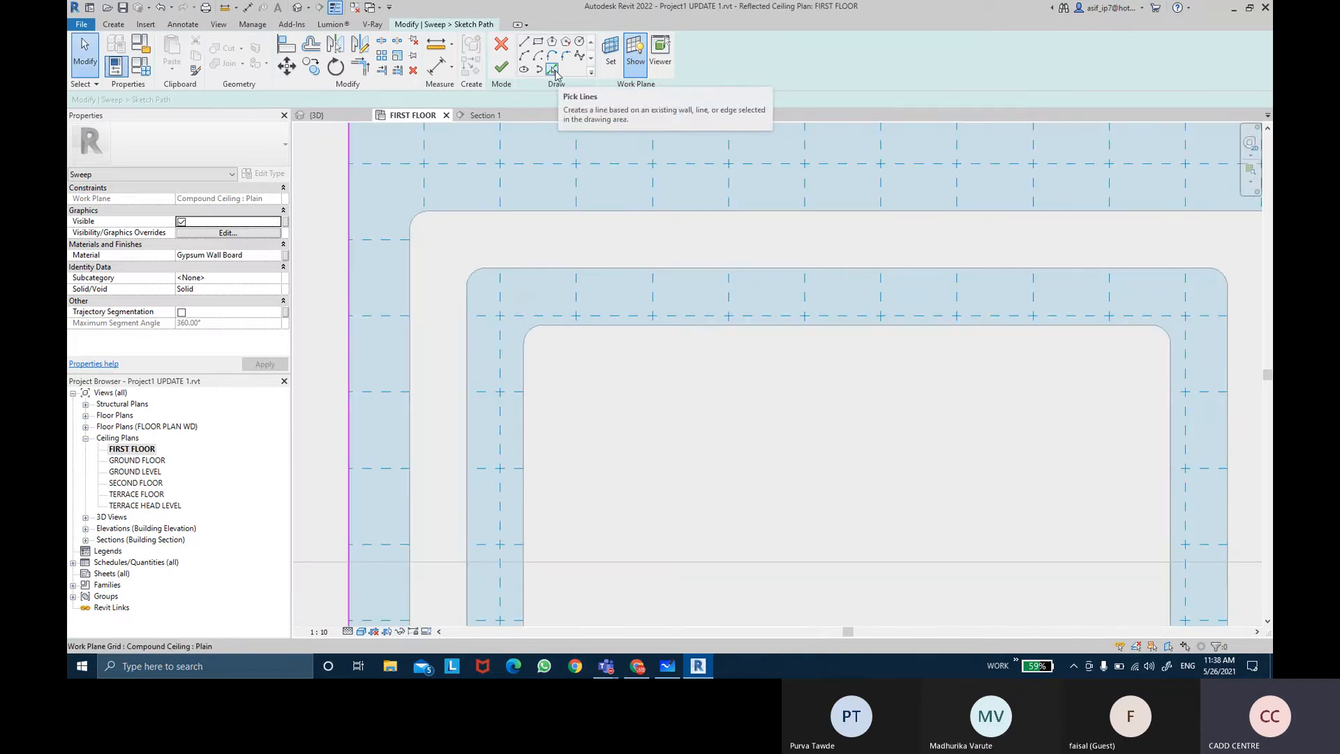
Step: Pick the compound ceiling's inner left, top and right edges as the sweep path and finish the path
{"action": "left_click", "coordinate": [552, 70]}
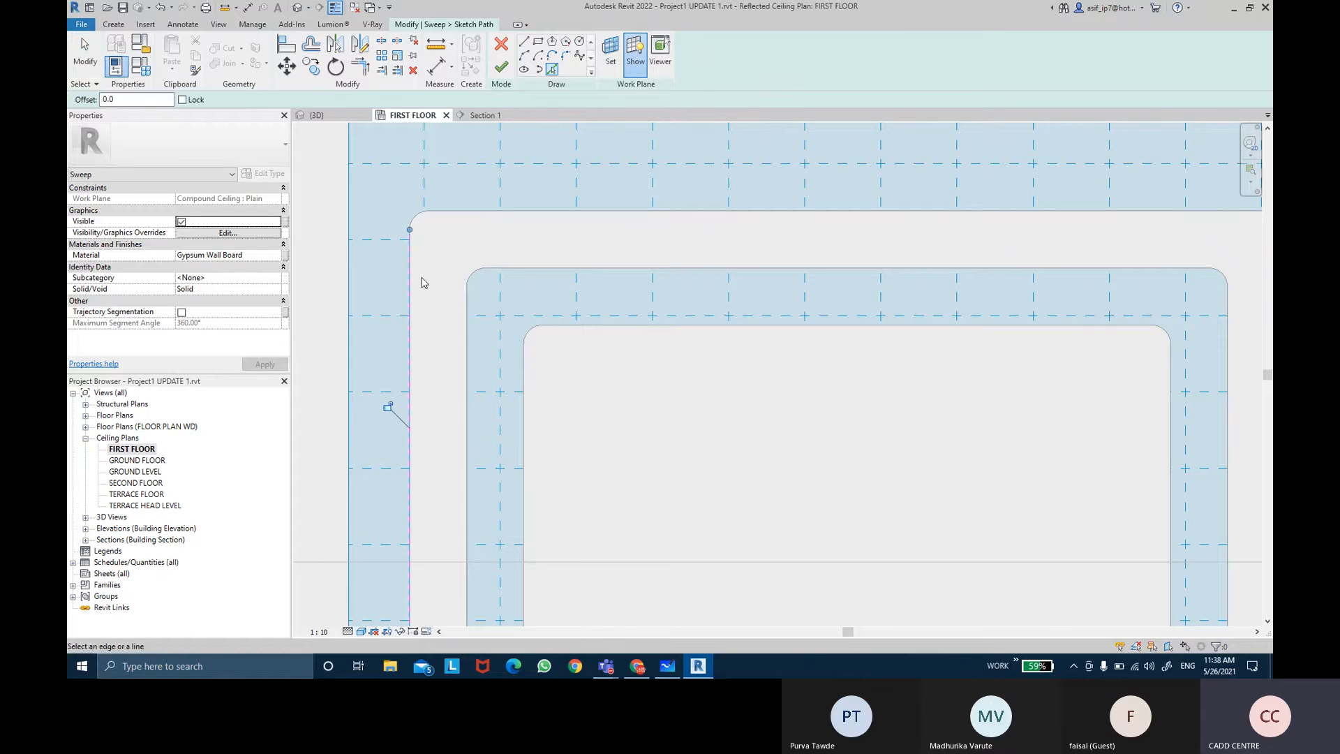
{"action": "left_click", "coordinate": [420, 218]}
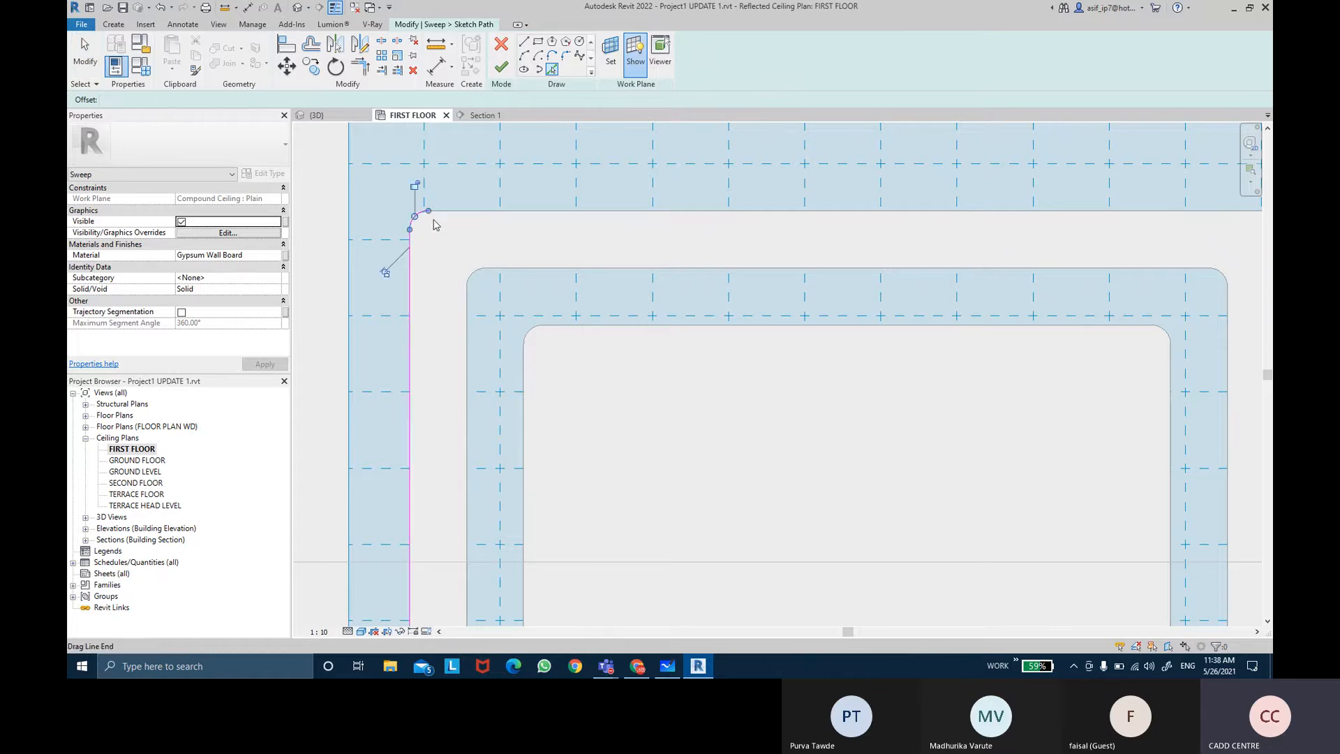
{"action": "left_click", "coordinate": [451, 213]}
{"action": "scroll", "coordinate": [1083, 263], "scroll_direction": "down", "scroll_amount": 3}
{"action": "middle_click_drag", "start_coordinate": [1082, 263], "coordinate": [682, 236]}
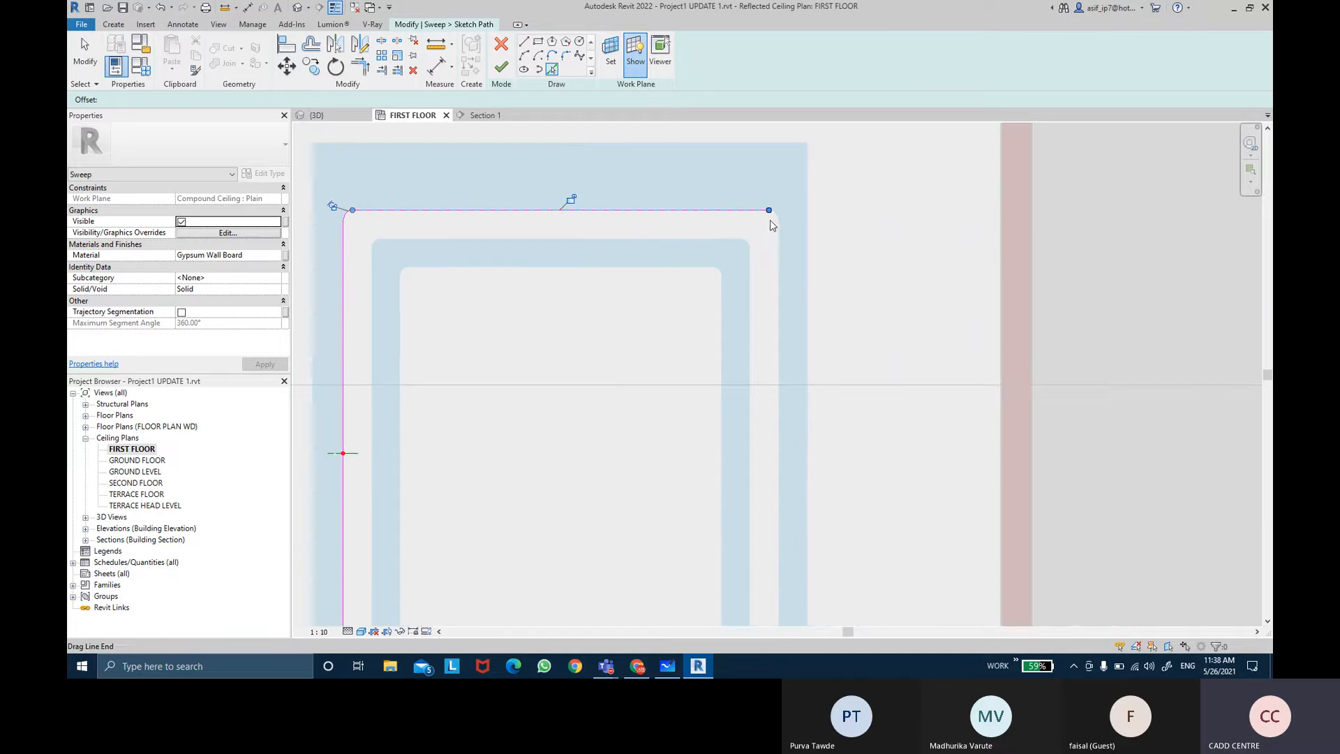
{"action": "scroll", "coordinate": [768, 219], "scroll_direction": "up", "scroll_amount": 4}
{"action": "left_click", "coordinate": [803, 293]}
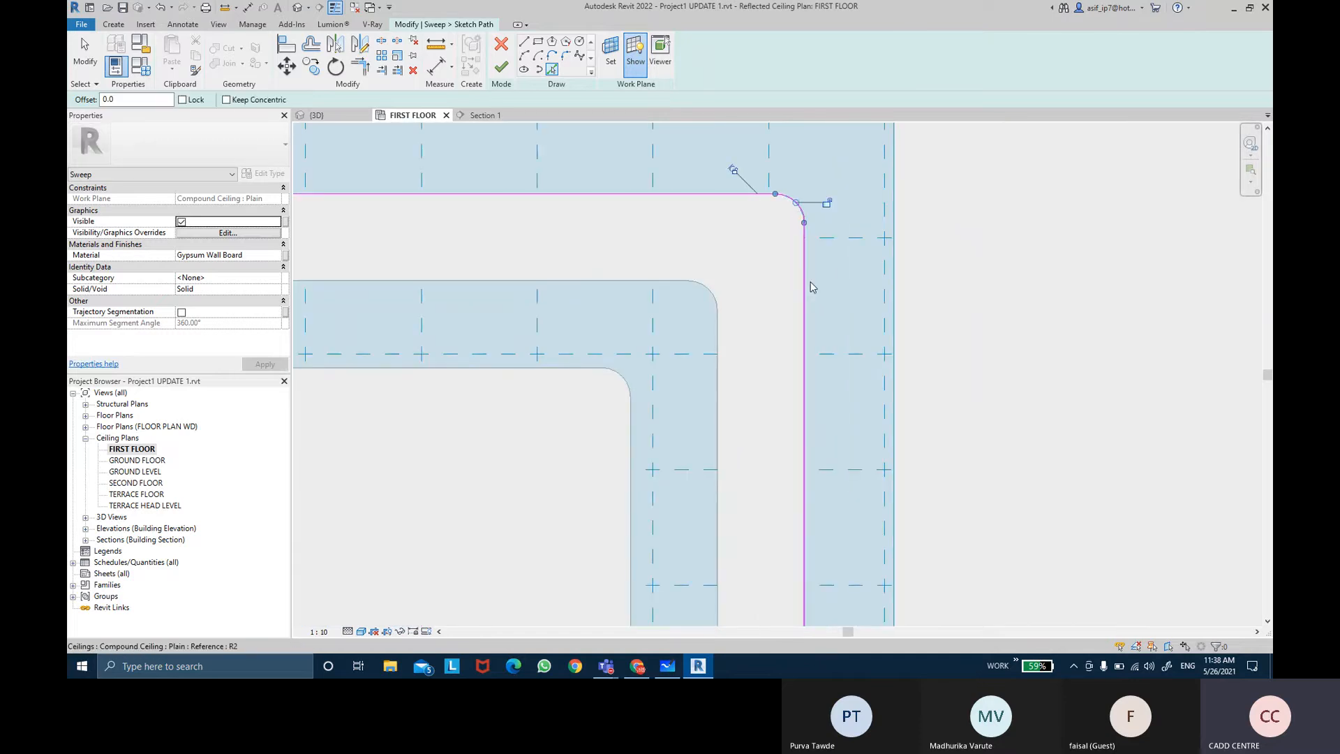
{"action": "scroll", "coordinate": [798, 306], "scroll_direction": "down", "scroll_amount": 5}
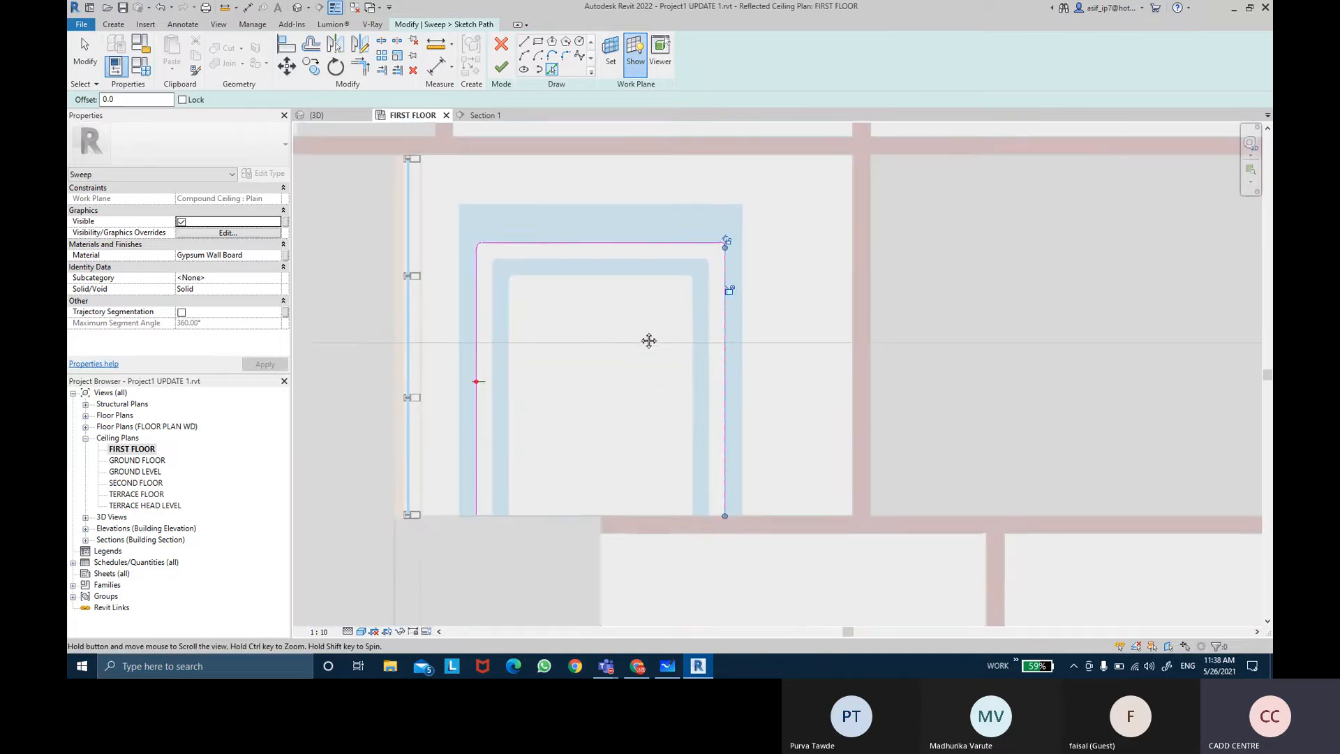
{"action": "scroll", "coordinate": [639, 337], "scroll_direction": "up", "scroll_amount": 2}
{"action": "key", "text": "Escape"}
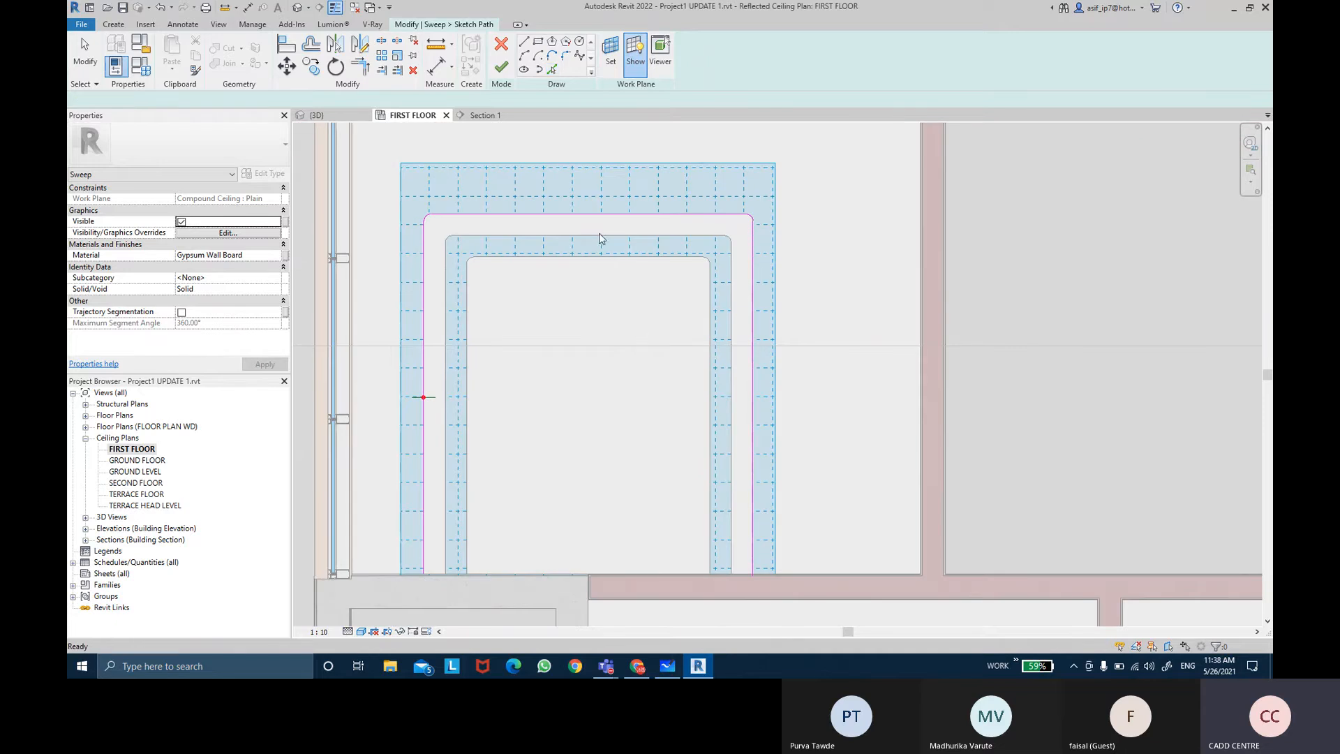
{"action": "left_click", "coordinate": [508, 75]}
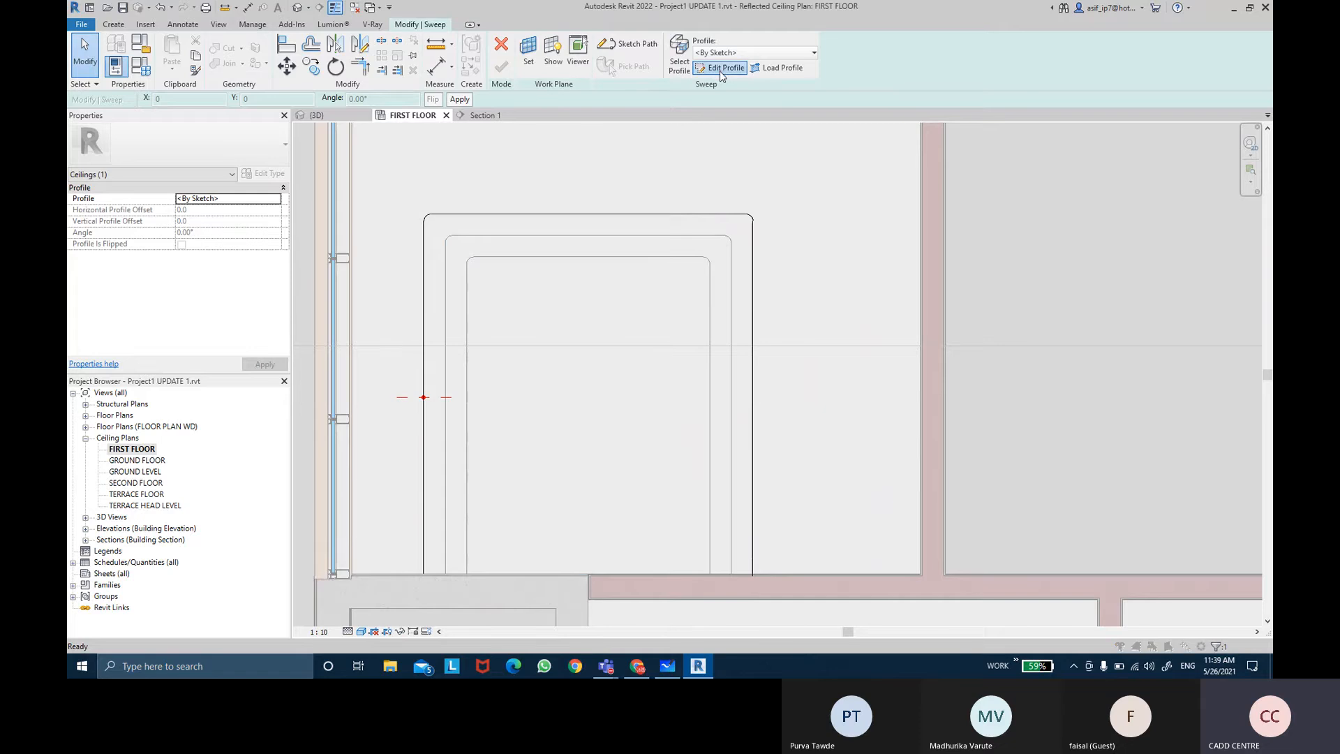
Step: Open the sweep profile for editing in the Section 1 view
{"action": "left_click", "coordinate": [721, 70]}
{"action": "left_click", "coordinate": [860, 217]}
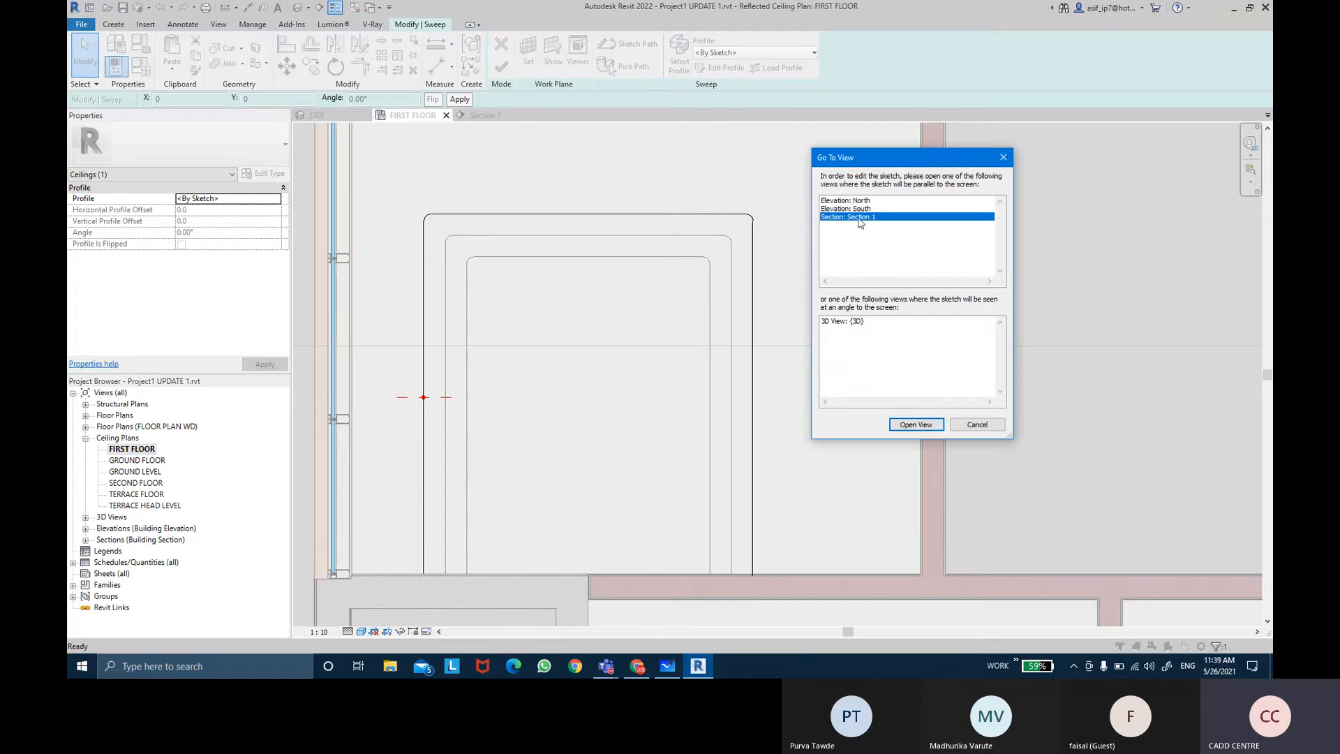
{"action": "left_click", "coordinate": [916, 425]}
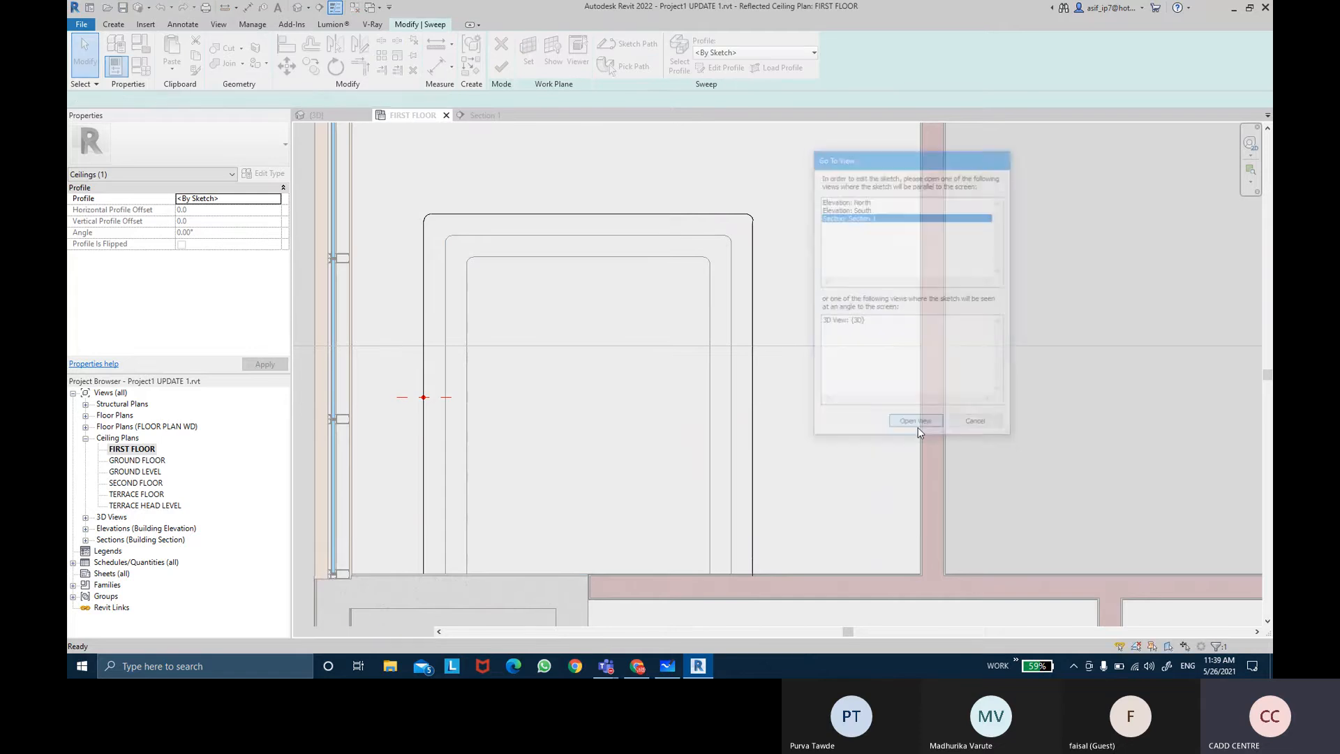
Step: Sketch a rectangle about 15 by 30 on top of the ceiling at its right end as the profile
{"action": "scroll", "coordinate": [1026, 340], "scroll_direction": "up", "scroll_amount": 3}
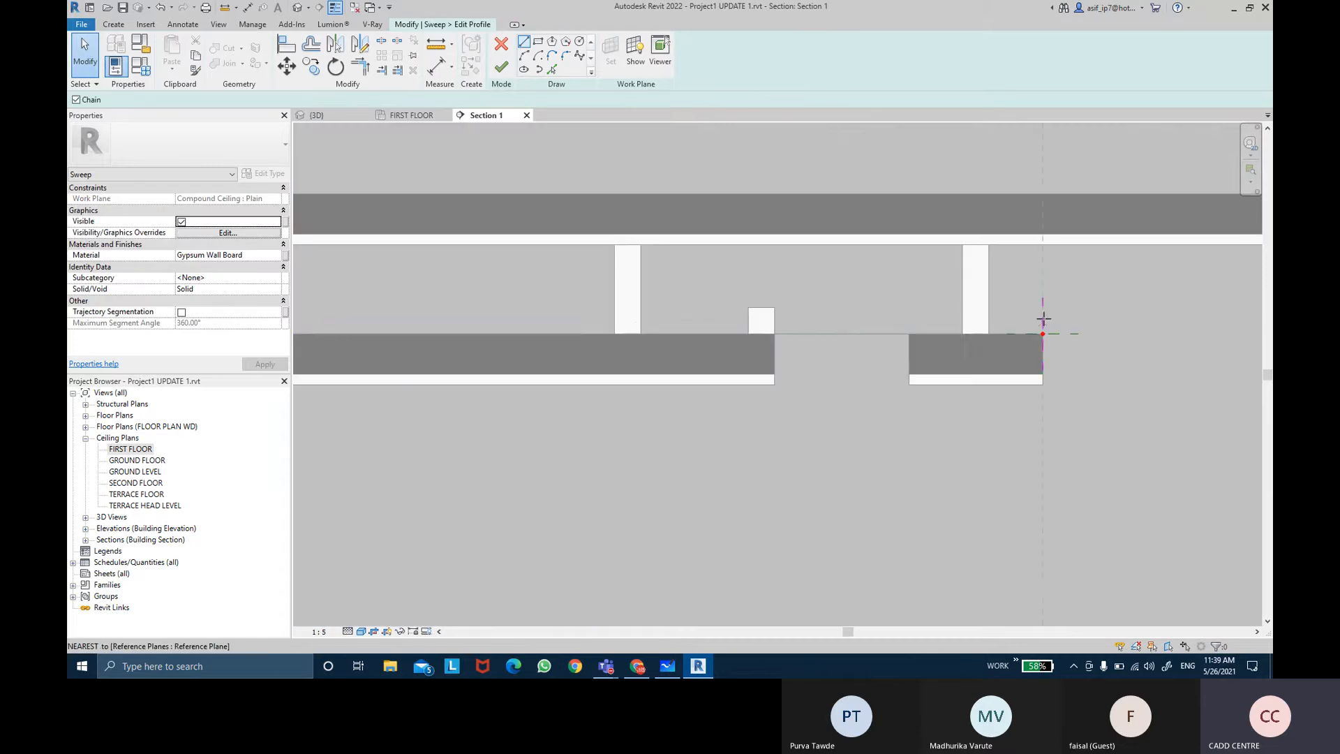
{"action": "left_click", "coordinate": [536, 43]}
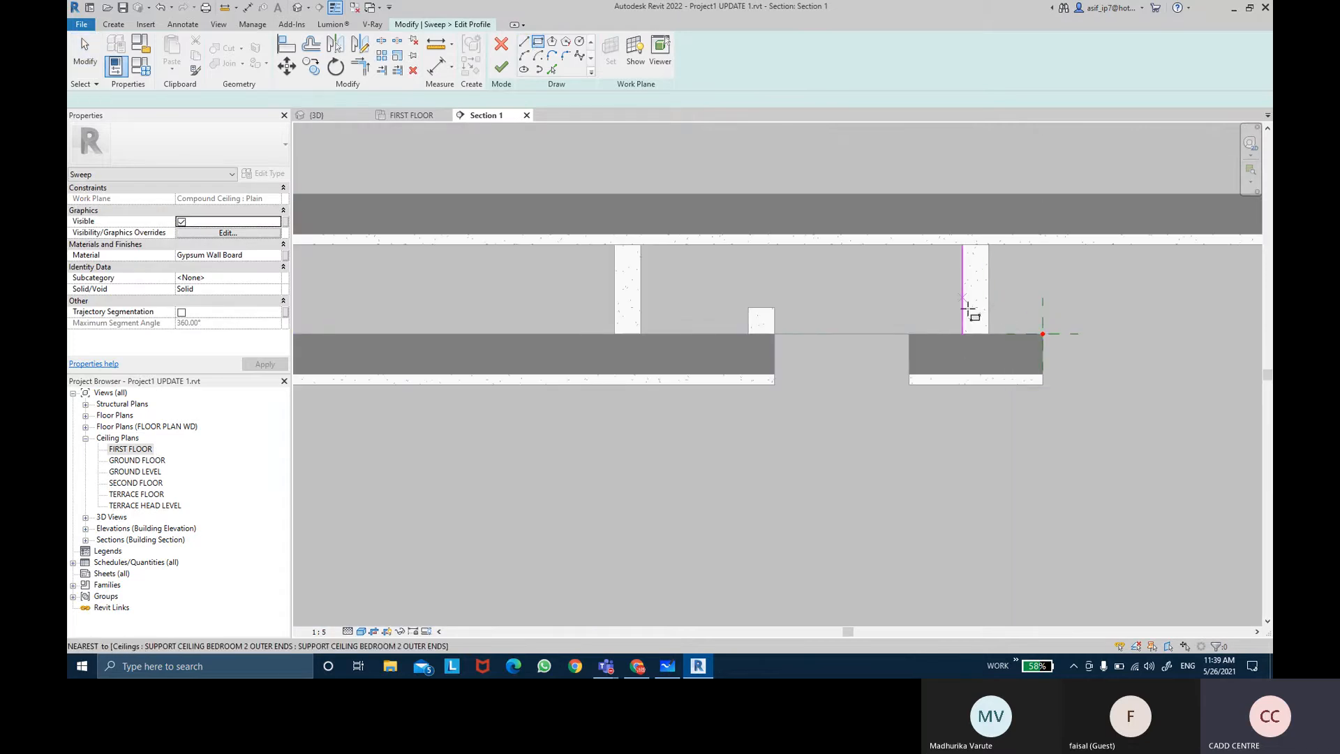
{"action": "scroll", "coordinate": [1012, 321], "scroll_direction": "up", "scroll_amount": 5}
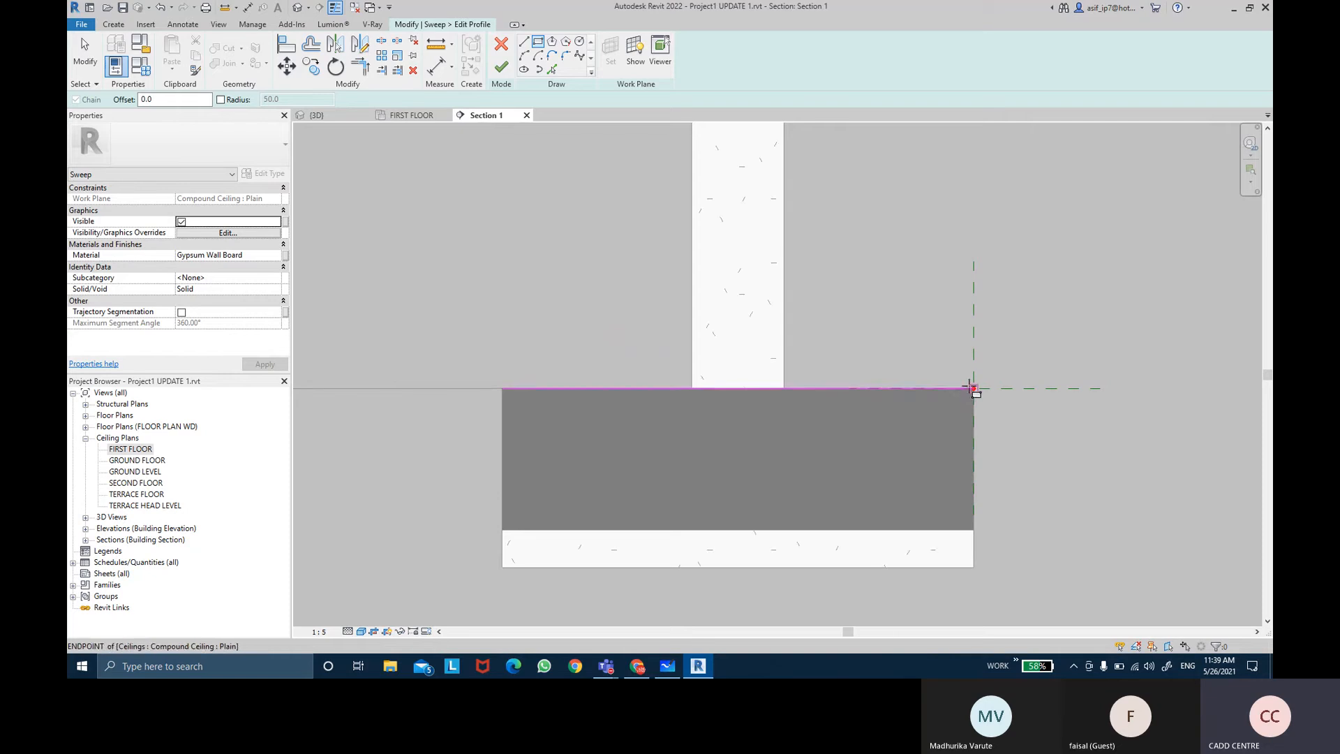
{"action": "left_click", "coordinate": [973, 388]}
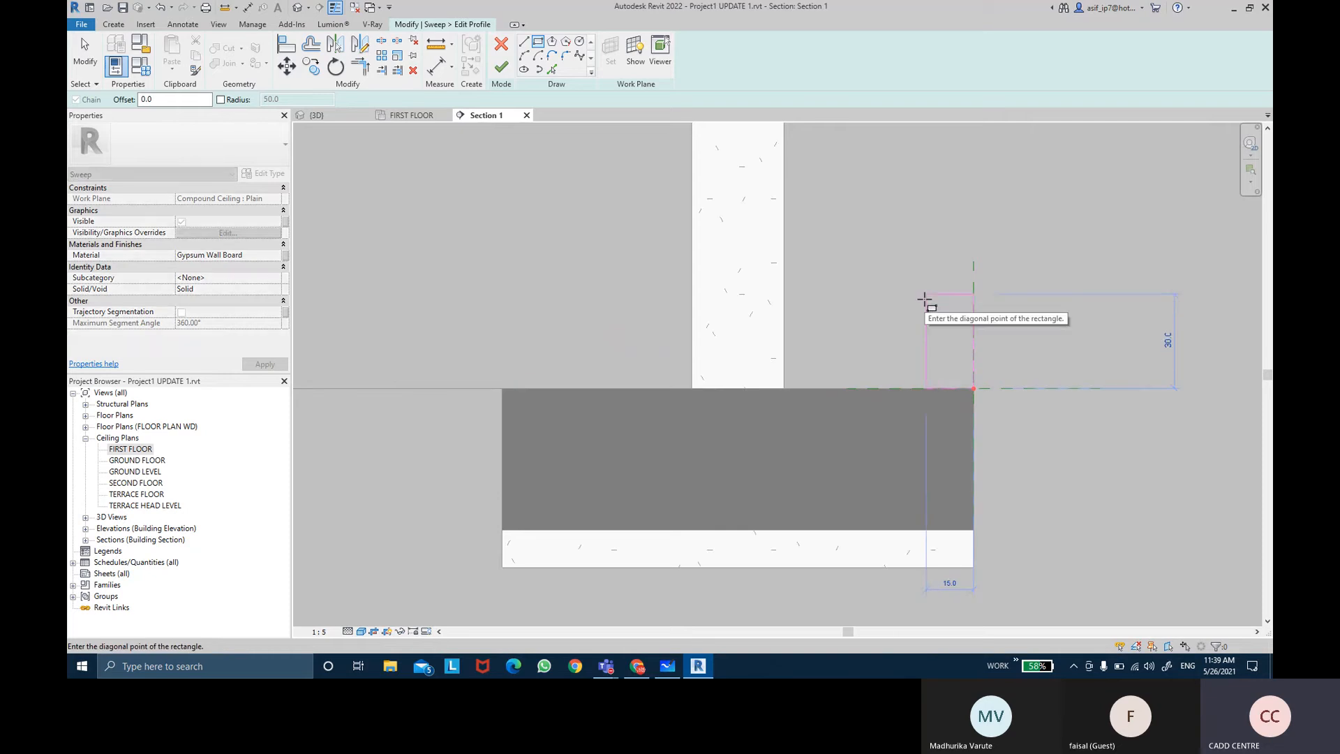
{"action": "left_click", "coordinate": [926, 295]}
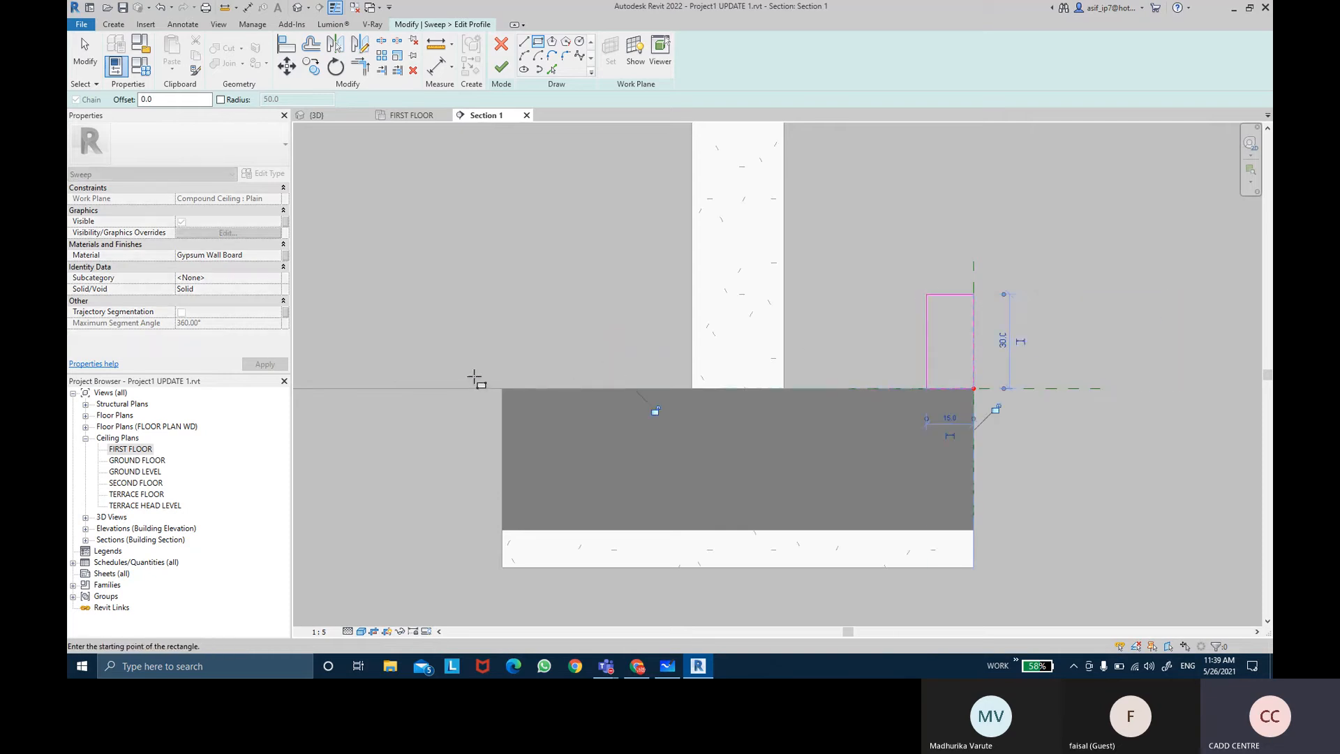
Step: Sketch a second rectangle on top of the ceiling at its left end and set its width to 15
{"action": "left_click", "coordinate": [502, 388]}
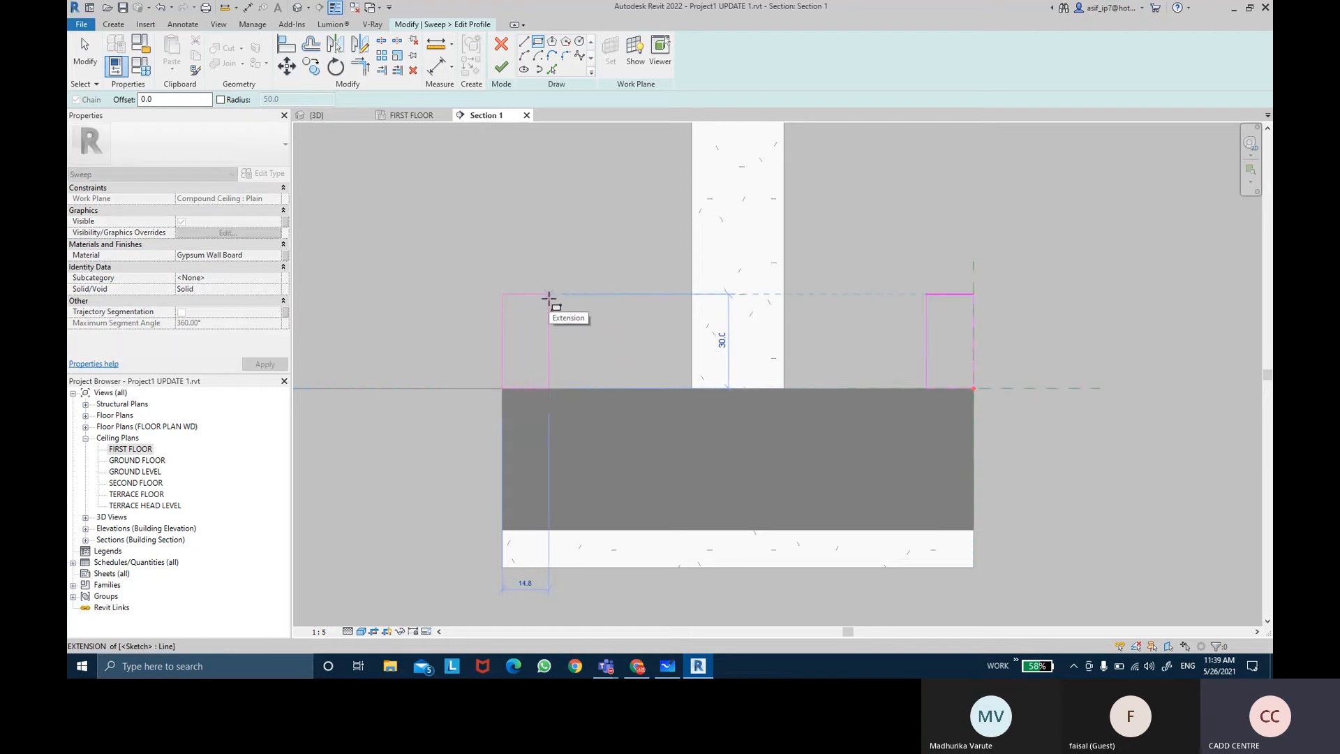
{"action": "left_click", "coordinate": [548, 294]}
{"action": "key", "text": "Escape"}
{"action": "key", "text": "Escape"}
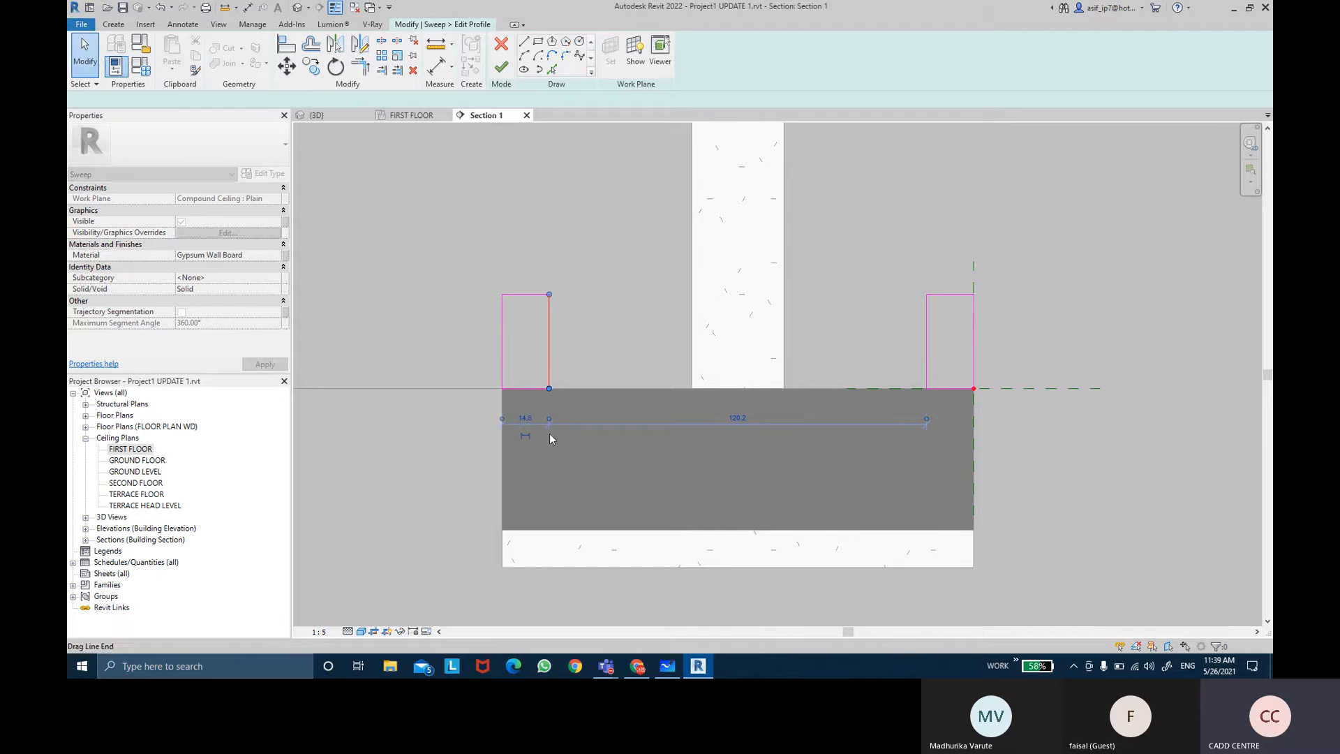
{"action": "left_click", "coordinate": [526, 418]}
{"action": "type", "text": "15"}
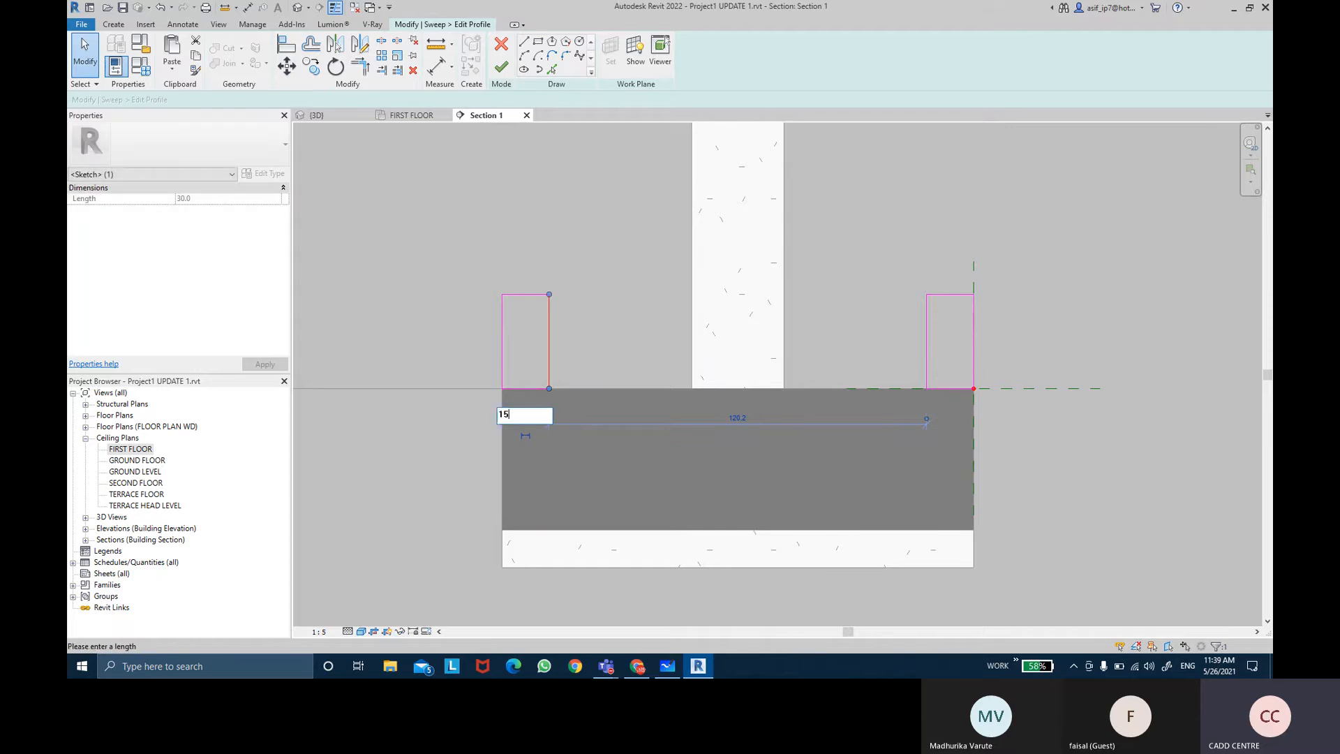
{"action": "left_click", "coordinate": [589, 438]}
{"action": "scroll", "coordinate": [605, 313], "scroll_direction": "down", "scroll_amount": 2}
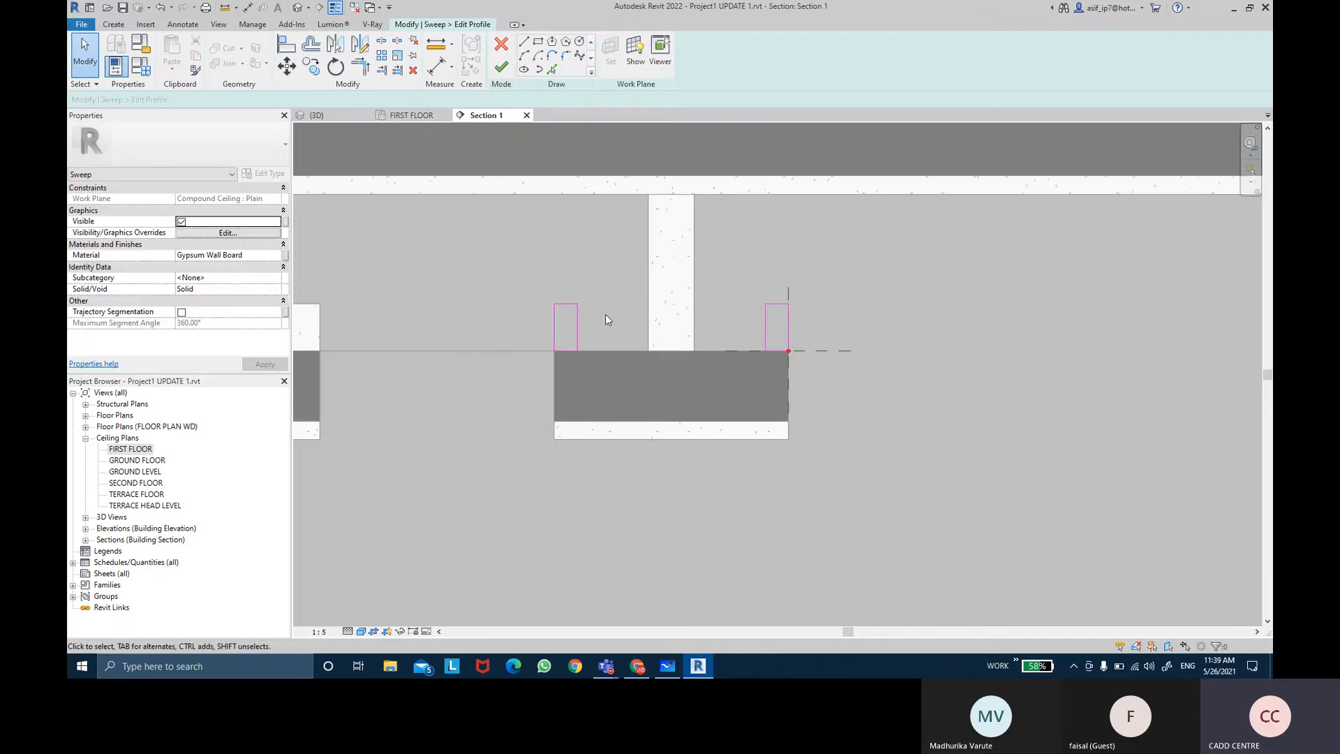
{"action": "mouse_move", "coordinate": [610, 671]}
{"action": "left_click", "coordinate": [609, 621]}
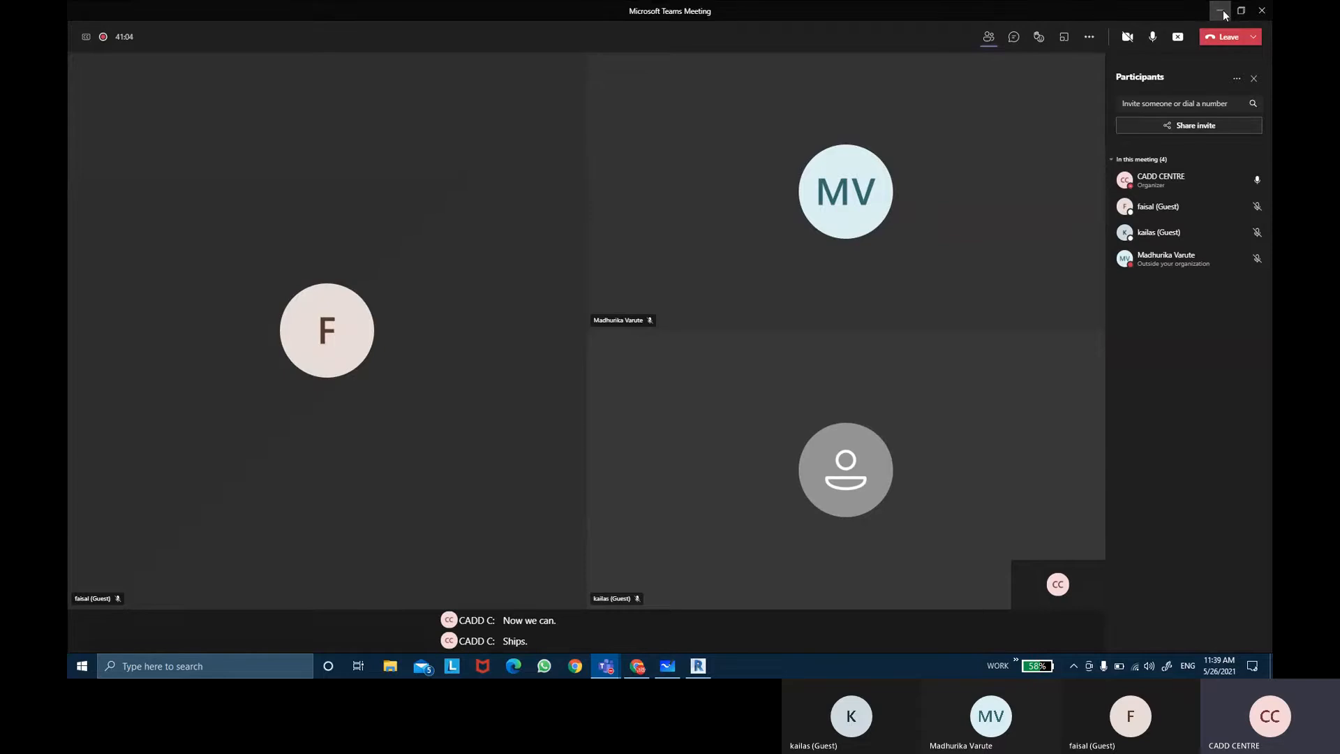
{"action": "left_click", "coordinate": [1220, 11]}
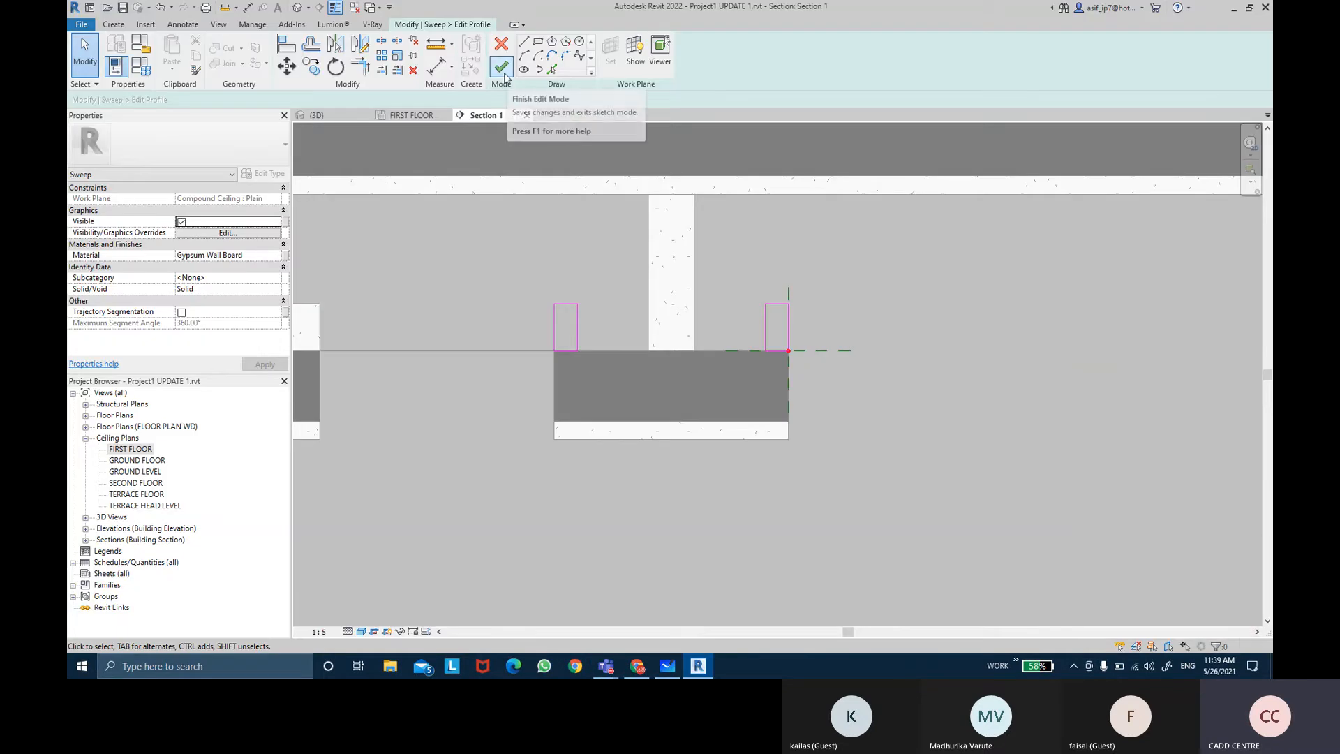
Step: Associate the sweep's material with a new family parameter named CEILING MATERIAL
{"action": "left_click", "coordinate": [285, 255]}
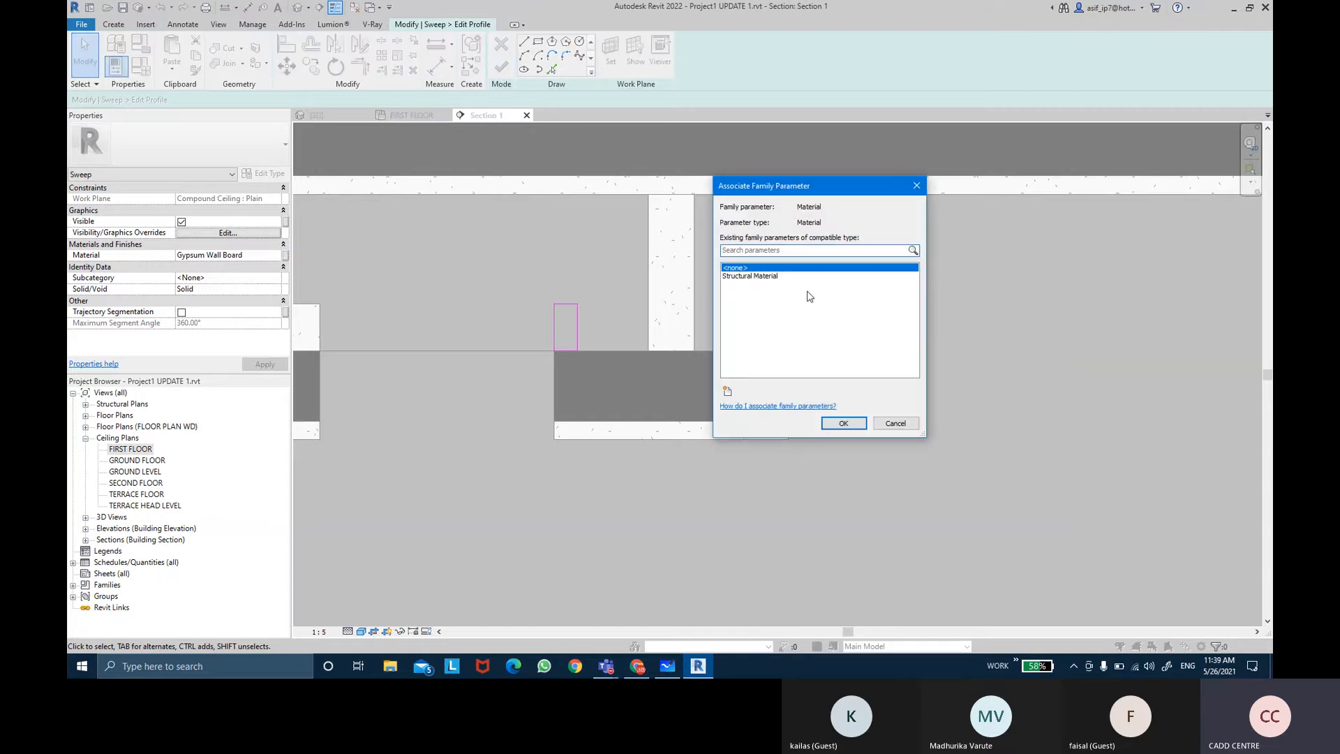
{"action": "left_click", "coordinate": [727, 392]}
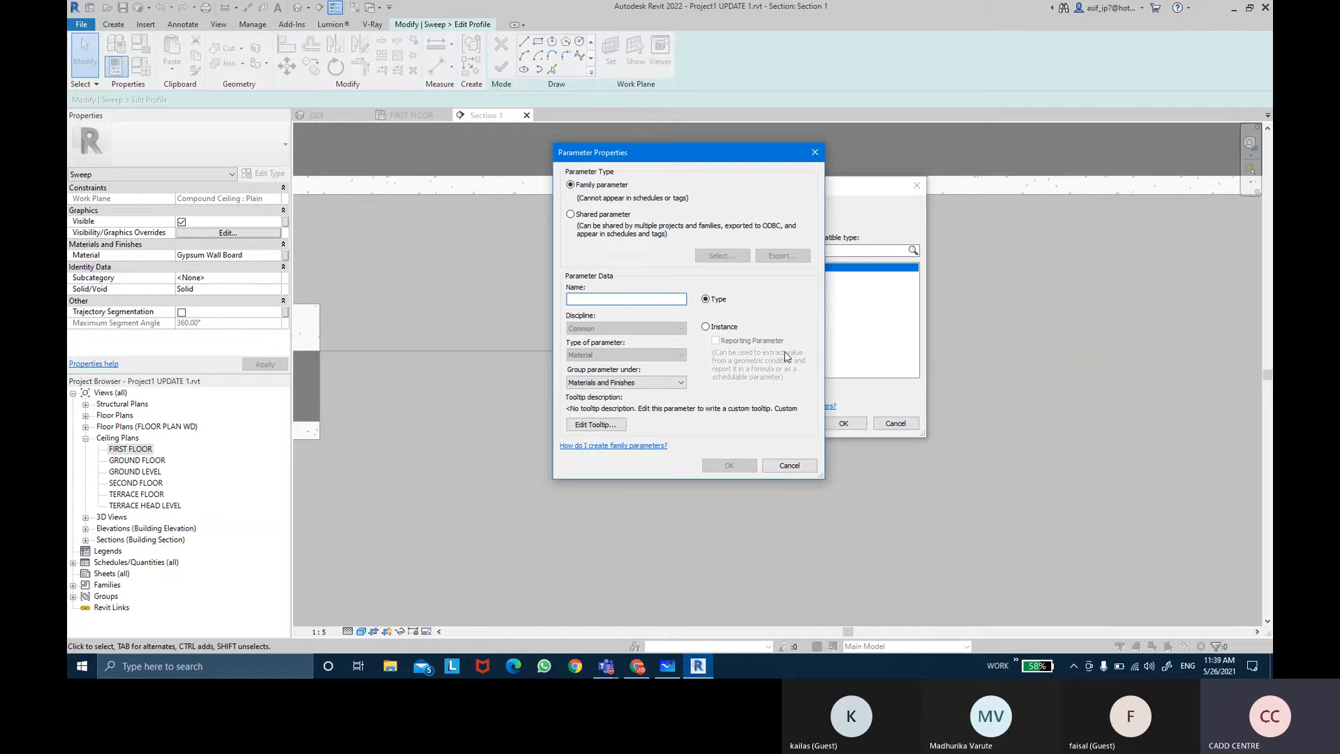
{"action": "type", "text": "CEILING"}
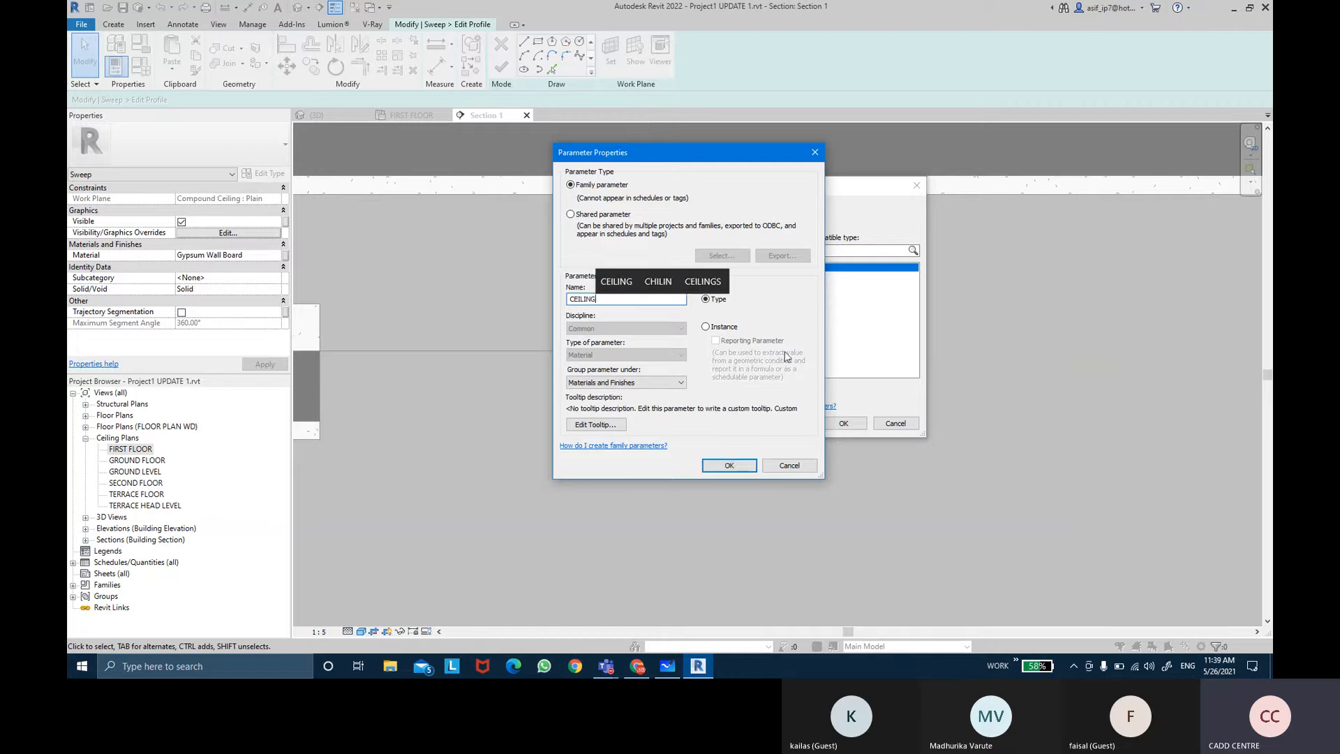
{"action": "type", "text": " MATERIAL"}
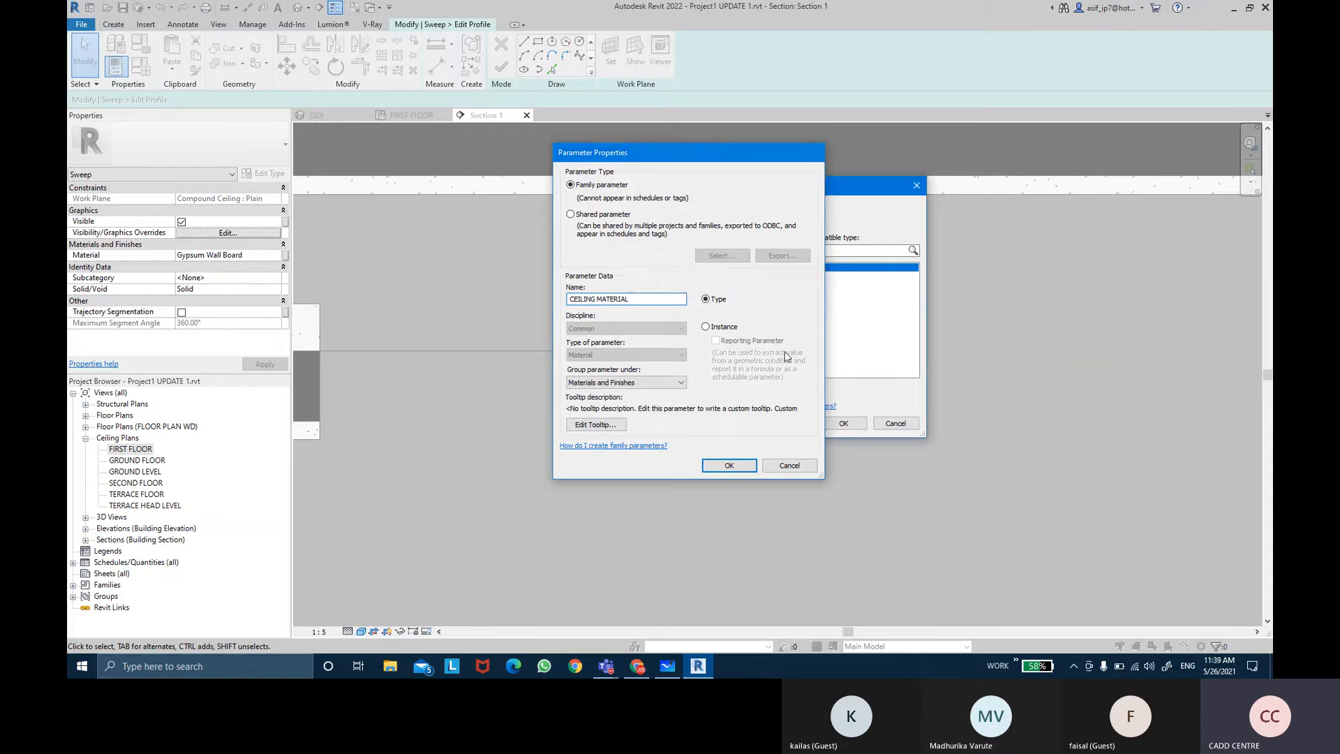
{"action": "key", "text": "Return"}
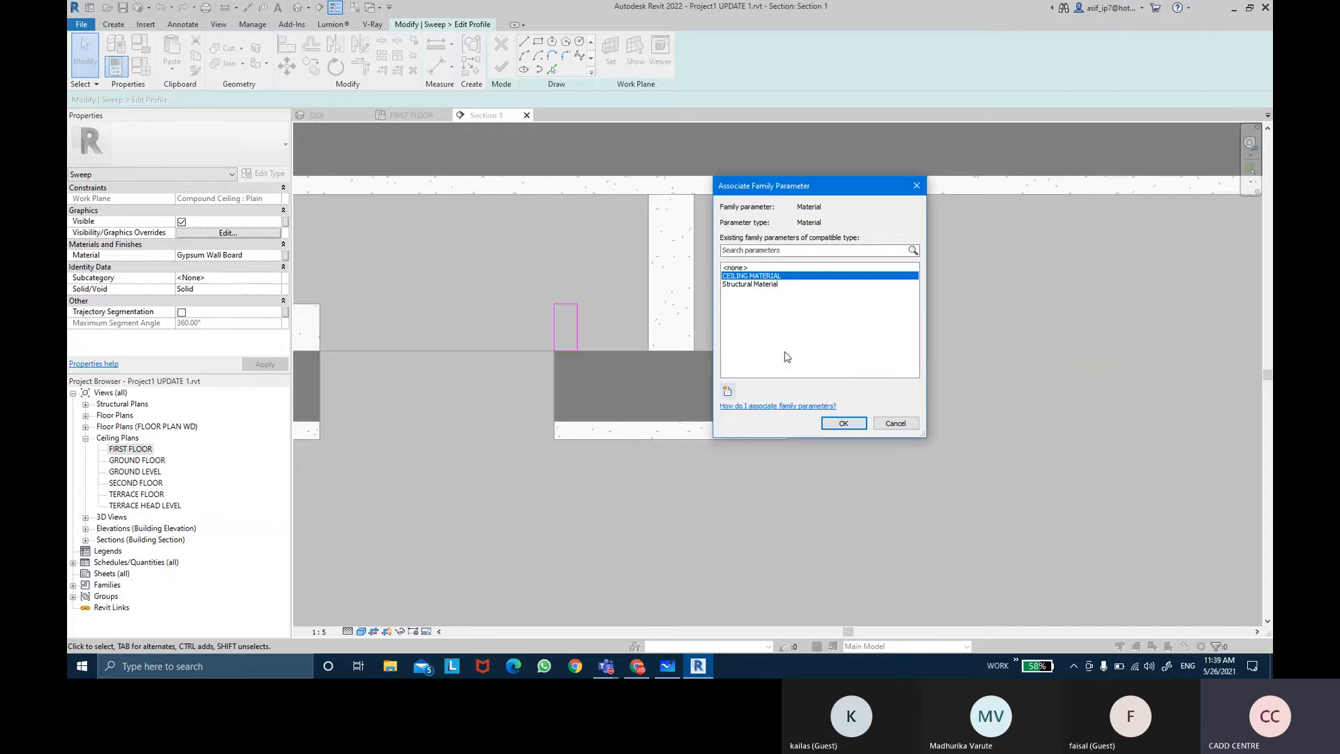
{"action": "left_click", "coordinate": [843, 423]}
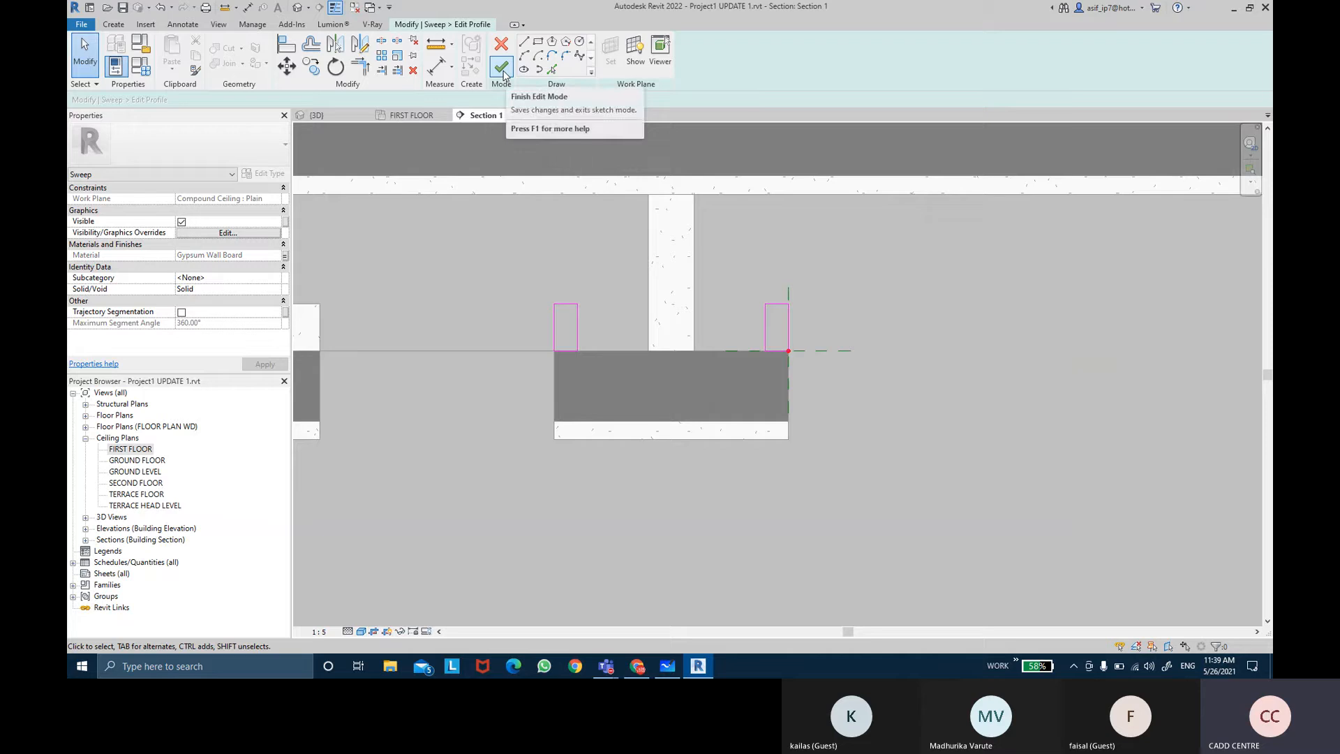
Step: Try to finish the profile edit and the sweep
{"action": "left_click", "coordinate": [501, 68]}
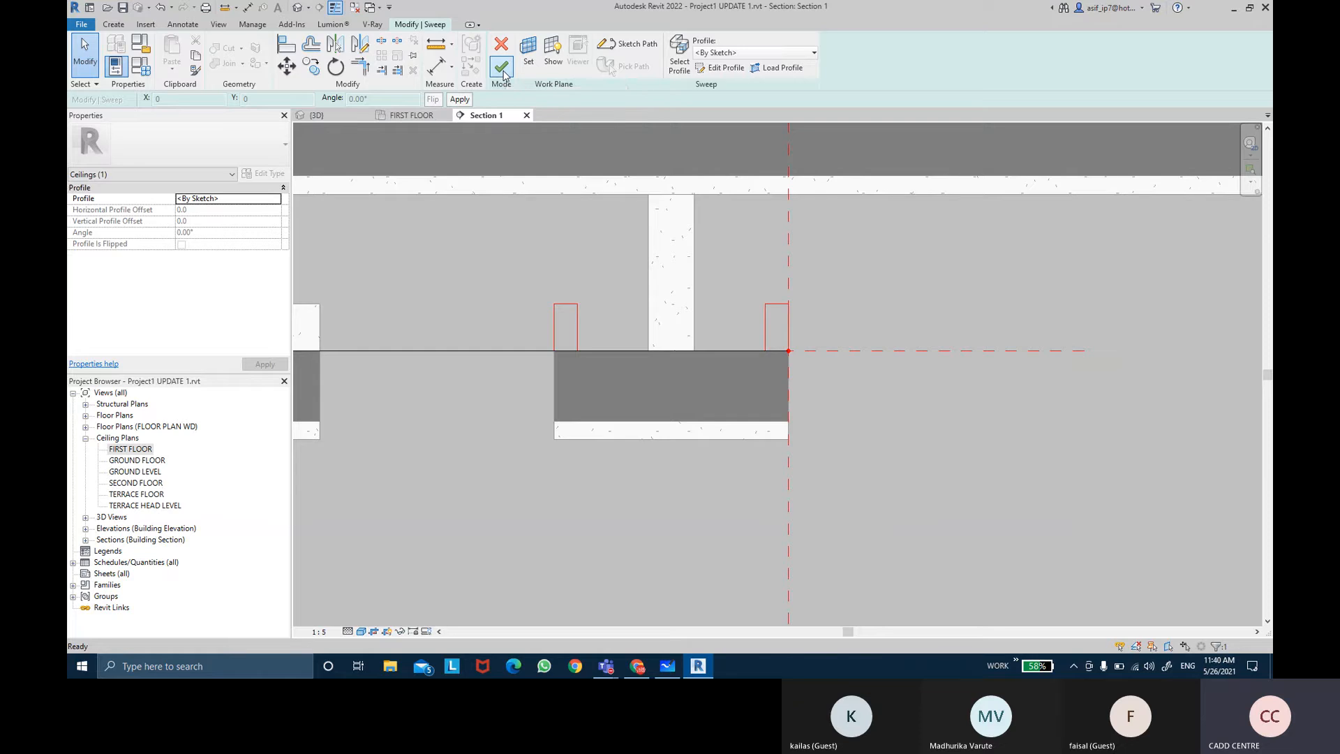
{"action": "left_click", "coordinate": [502, 68]}
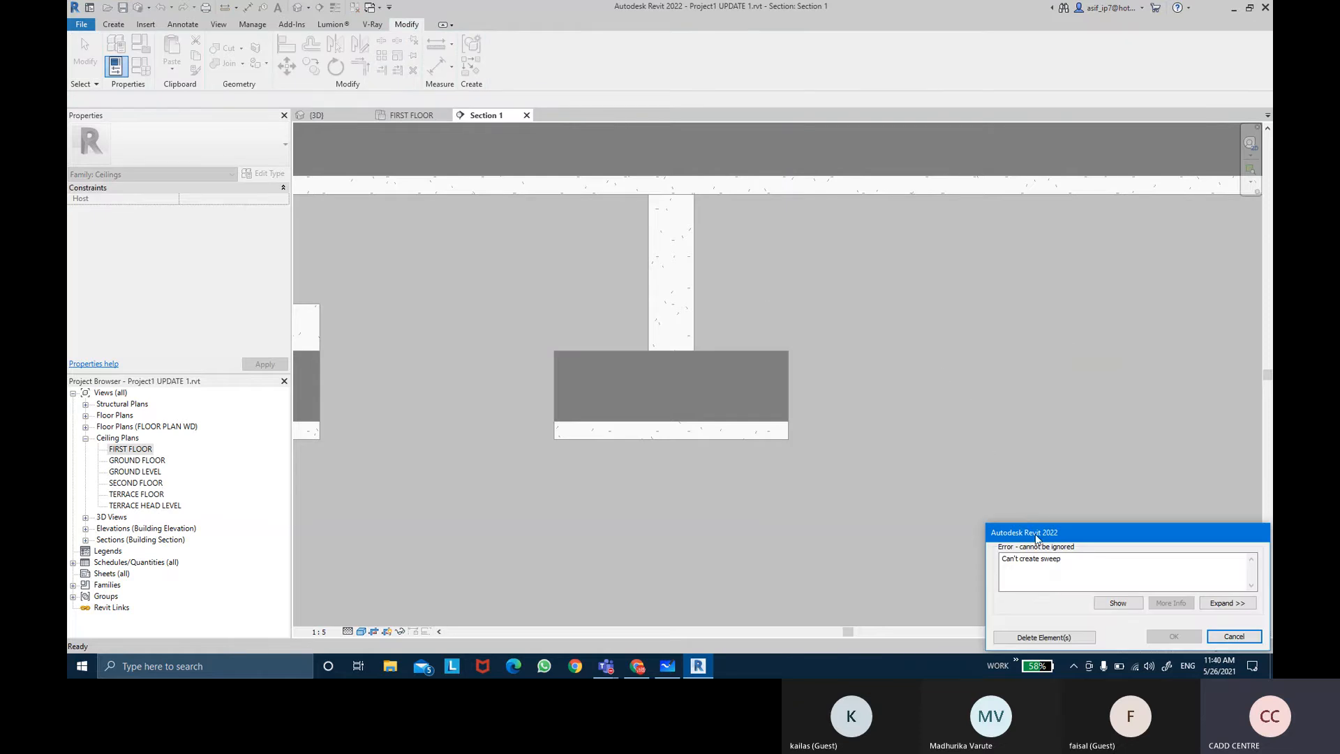
{"action": "left_click_drag", "start_coordinate": [1036, 538], "coordinate": [948, 392]}
{"action": "key", "text": "Escape"}
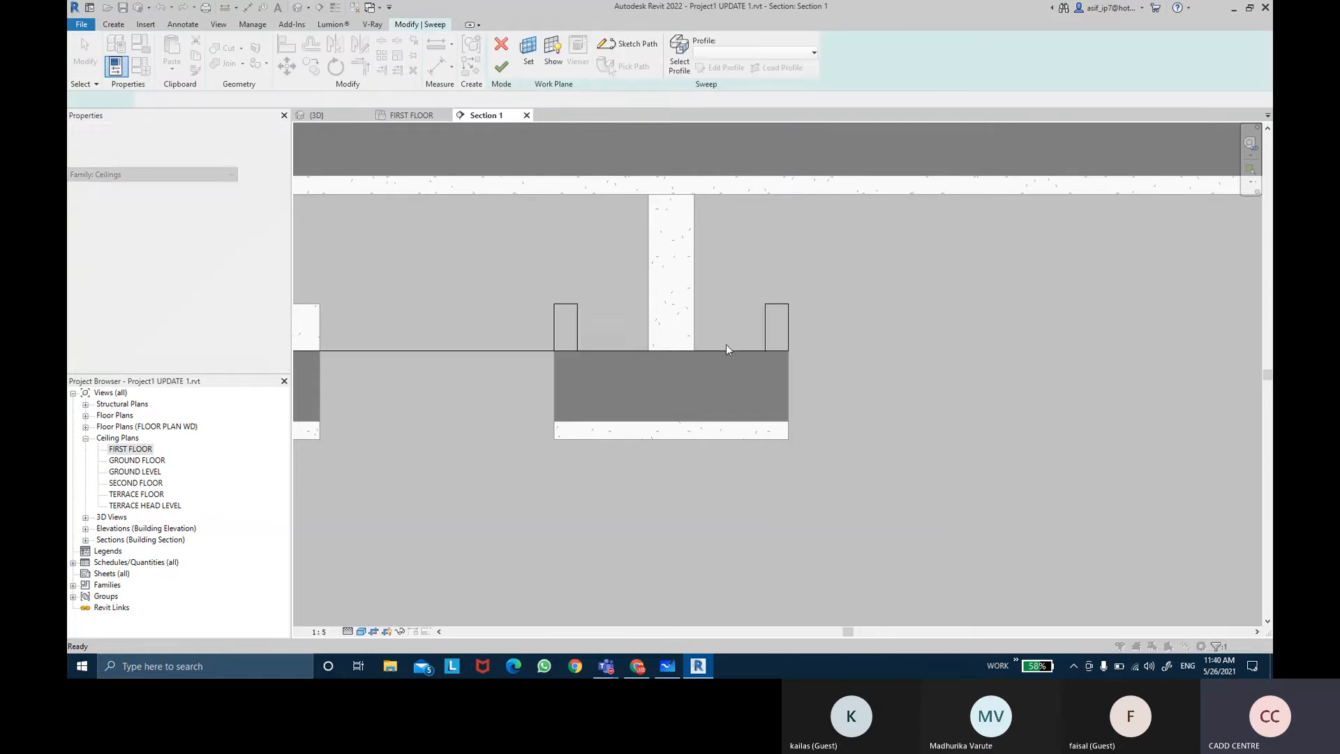
Step: Reopen the profile sketch and delete the left rectangle
{"action": "double_click", "coordinate": [579, 316]}
{"action": "left_click_drag", "start_coordinate": [517, 270], "coordinate": [629, 389]}
{"action": "key", "text": "Delete"}
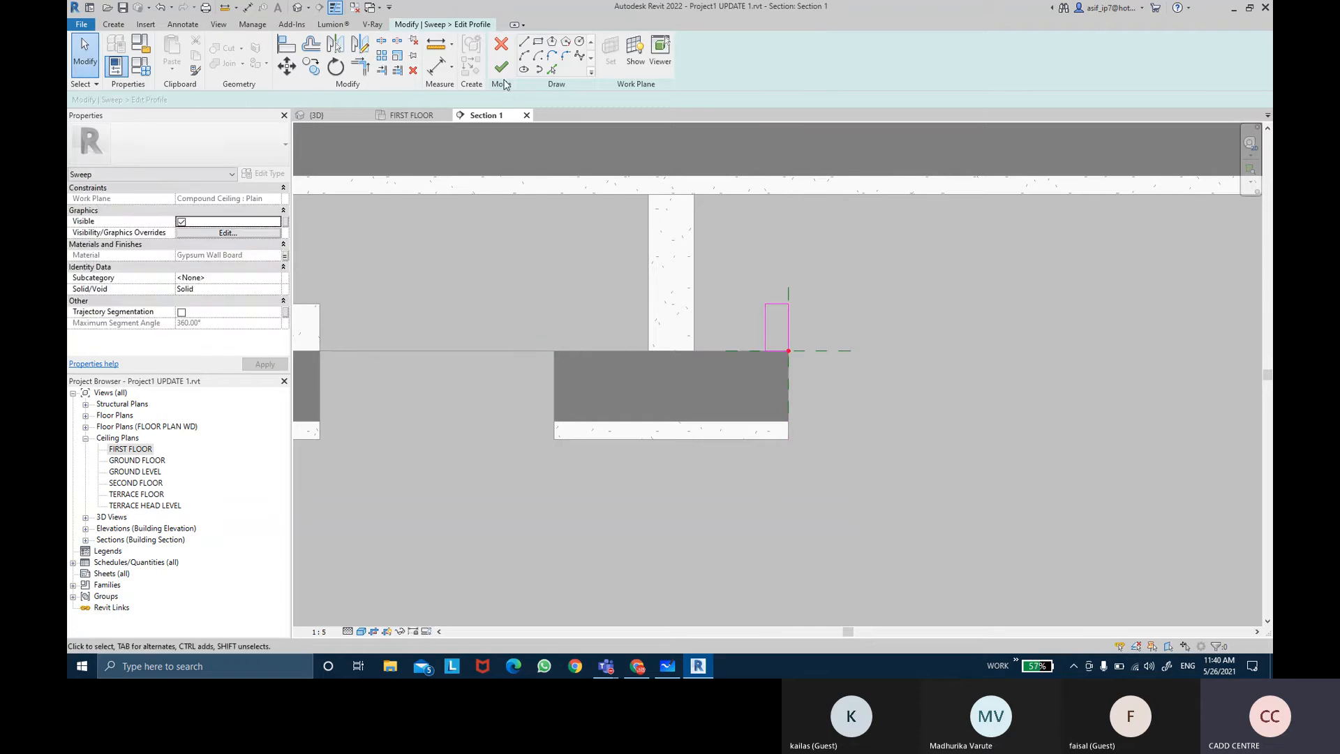
Step: Finish the profile sketch and then the sweep
{"action": "left_click", "coordinate": [501, 67]}
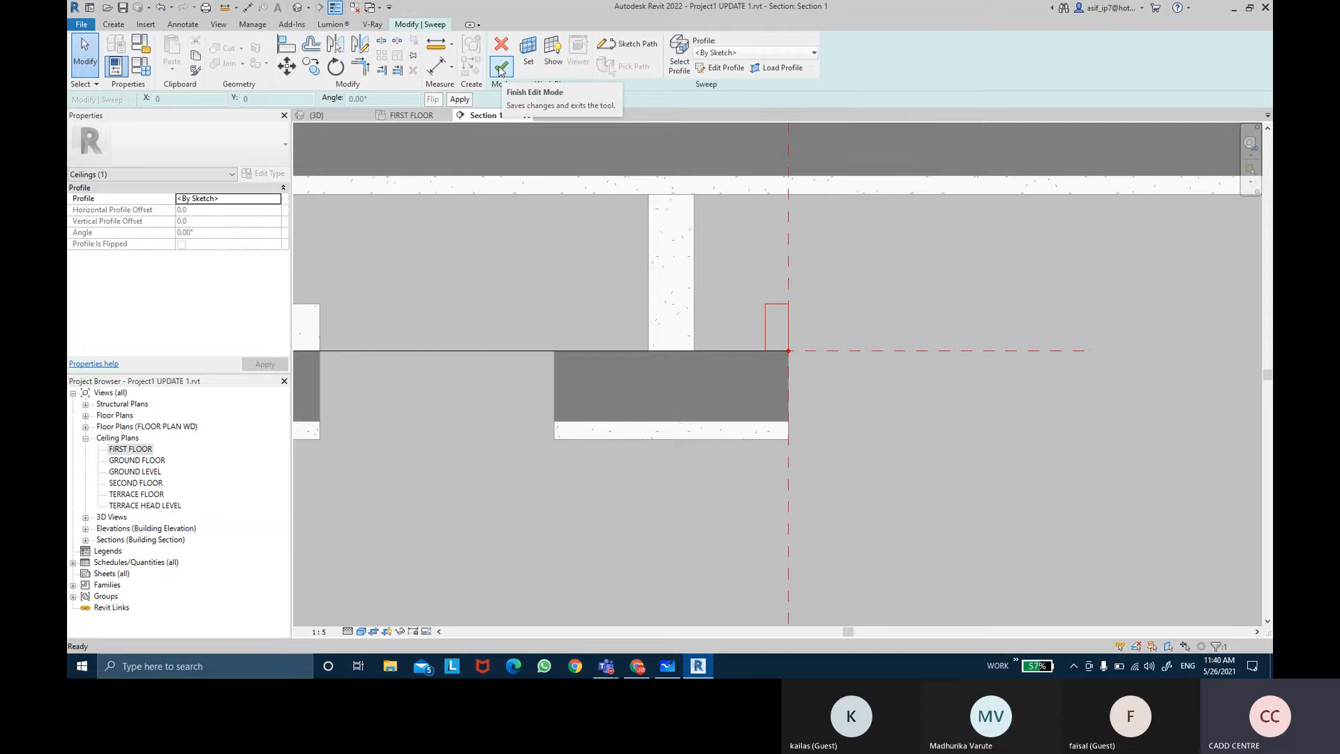
{"action": "left_click", "coordinate": [501, 68]}
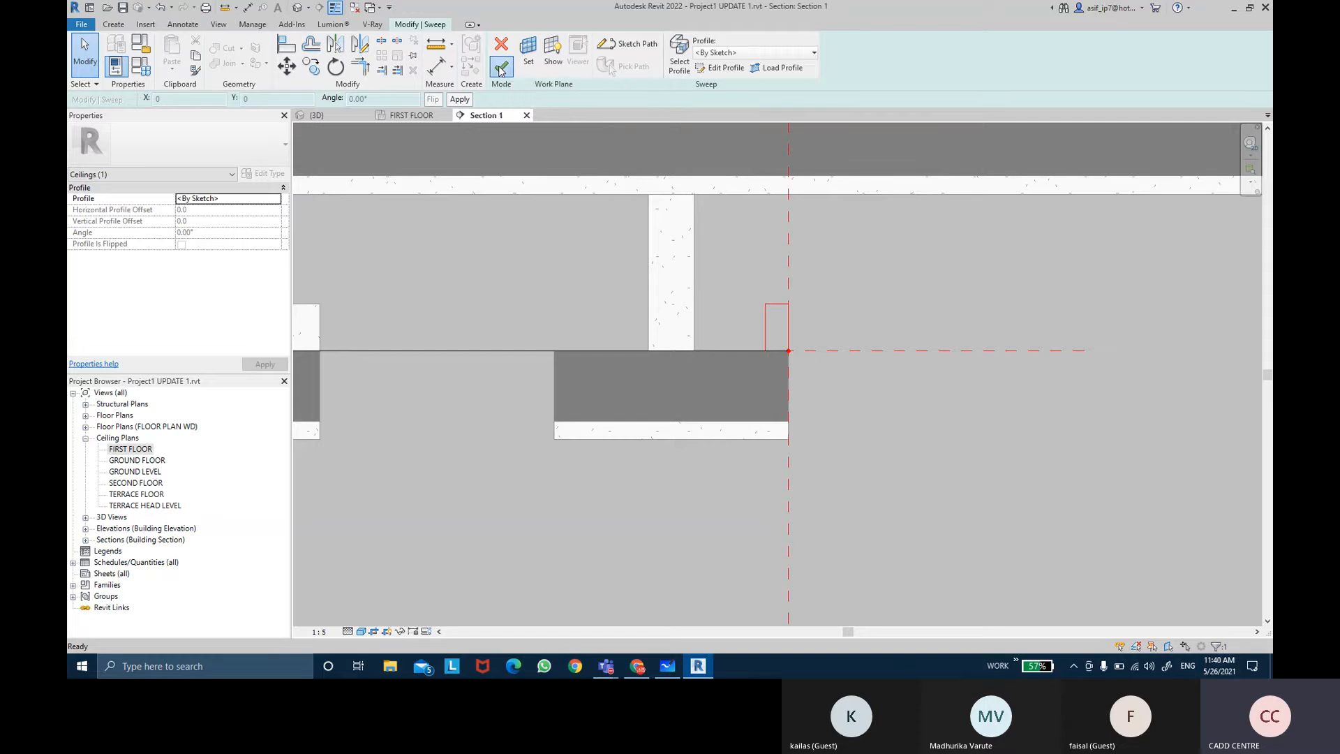
{"action": "key", "text": "Escape"}
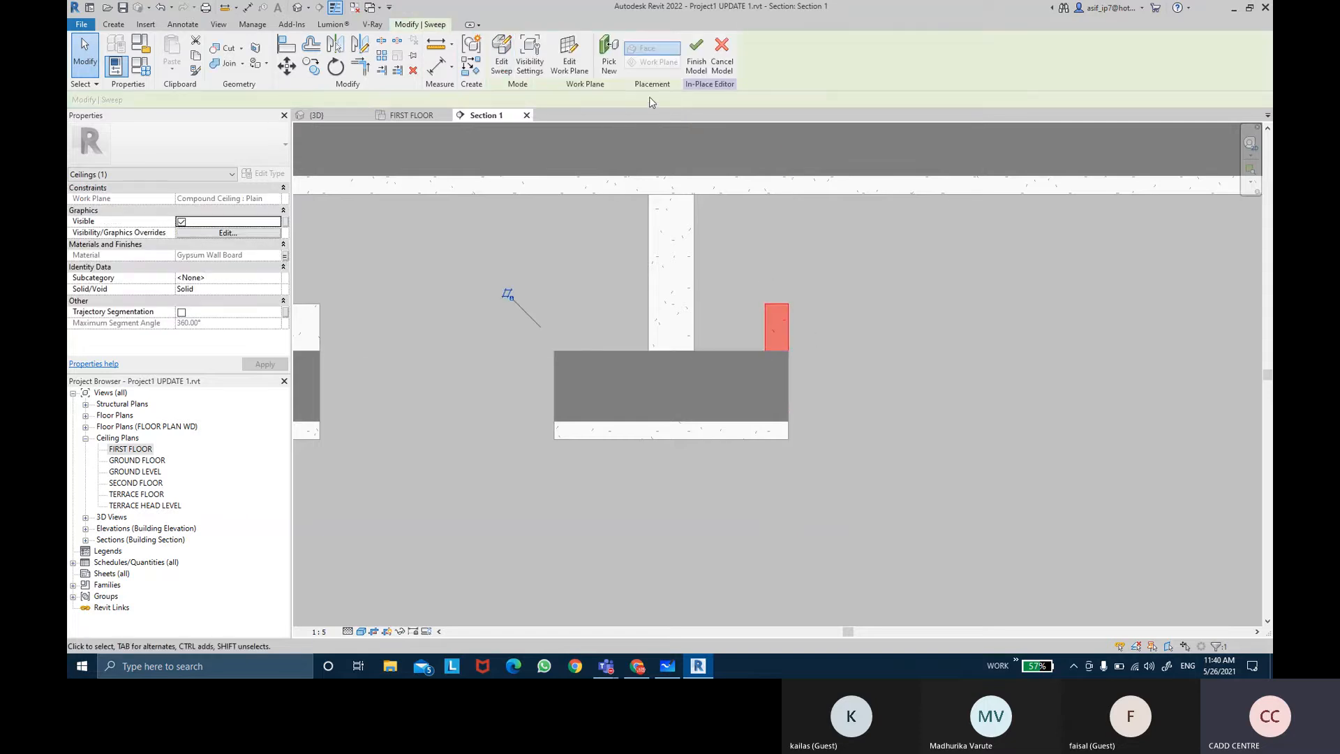
Step: Check the sweep in the 3D view and finish the in-place ceiling model
{"action": "scroll", "coordinate": [600, 133], "scroll_direction": "down", "scroll_amount": 2}
{"action": "left_click", "coordinate": [329, 113]}
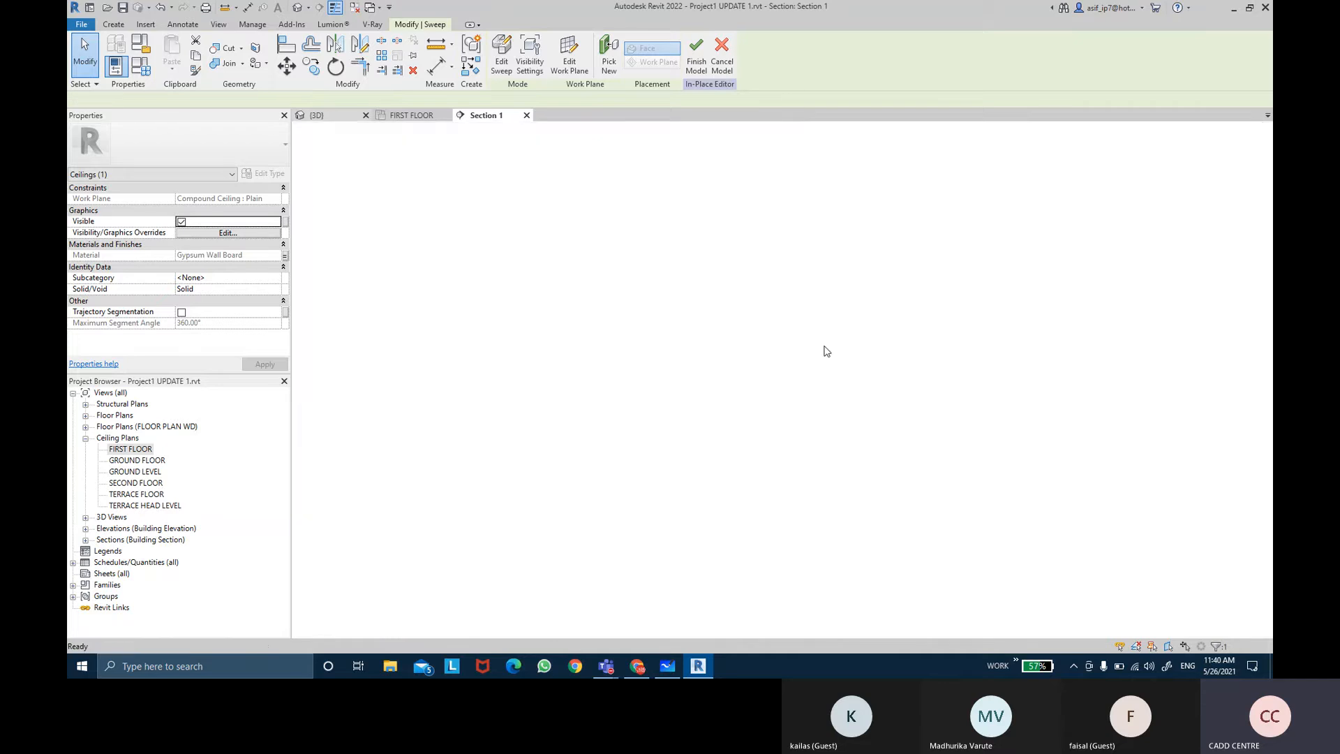
{"action": "middle_click_drag", "start_coordinate": [829, 381], "coordinate": [785, 411], "text": "shift"}
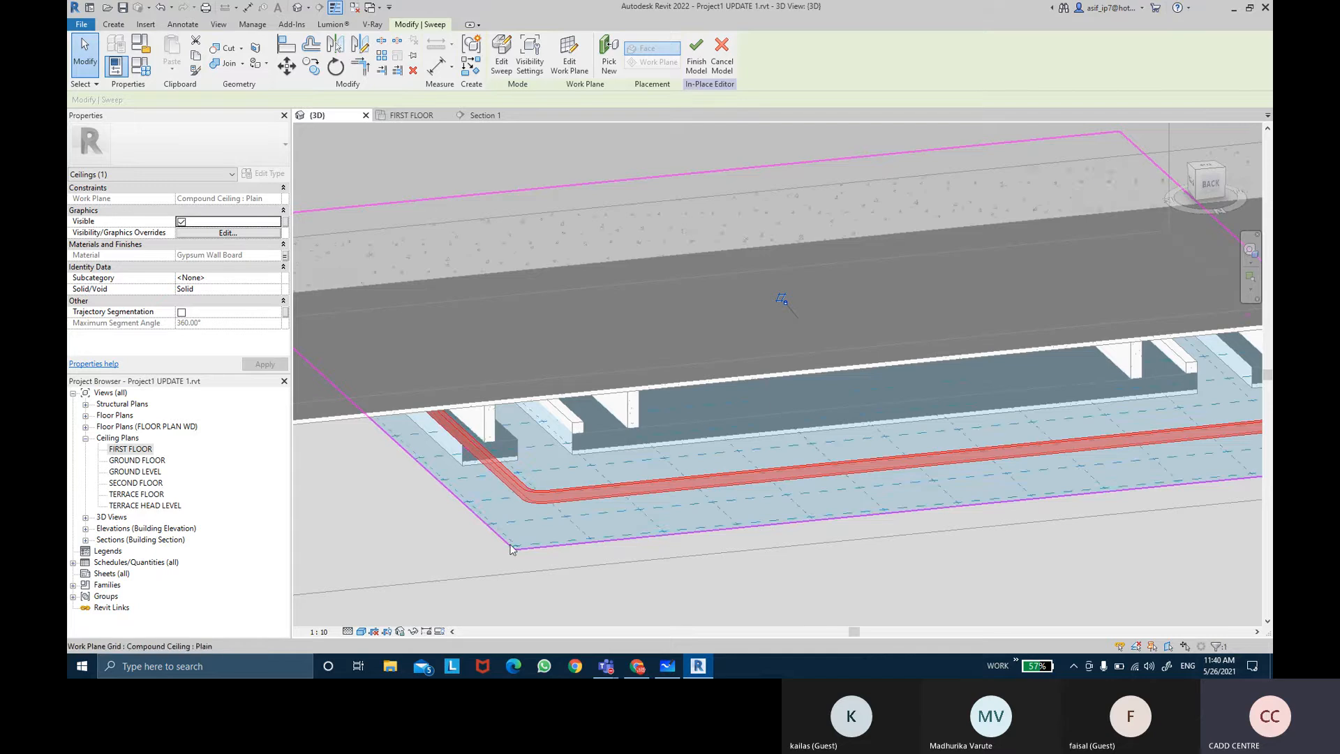
{"action": "scroll", "coordinate": [506, 437], "scroll_direction": "up", "scroll_amount": 3}
{"action": "scroll", "coordinate": [574, 463], "scroll_direction": "down", "scroll_amount": 3}
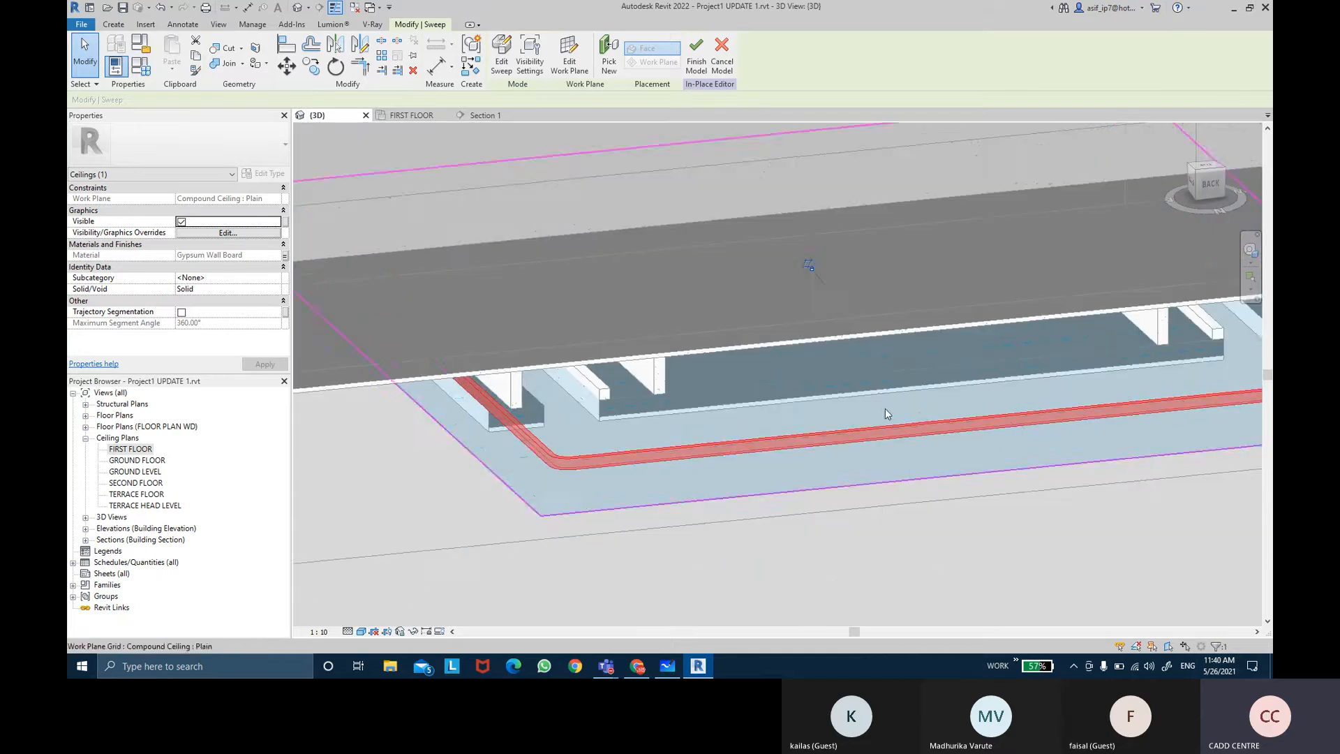
{"action": "middle_click_drag", "start_coordinate": [885, 409], "coordinate": [816, 405]}
{"action": "left_click", "coordinate": [698, 66]}
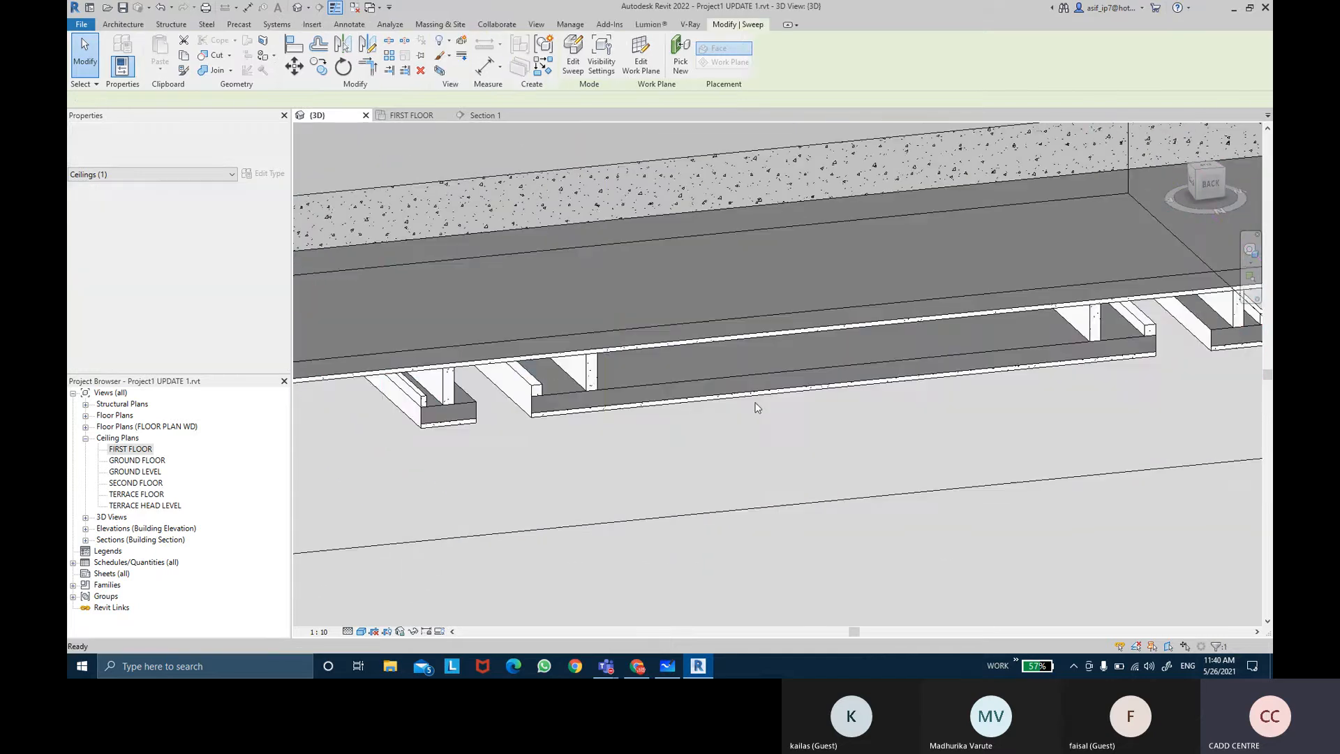
Step: Examine the finished cove ceiling in the section and 3D views
{"action": "middle_click_drag", "start_coordinate": [752, 453], "coordinate": [1141, 342], "text": "shift"}
{"action": "left_click", "coordinate": [487, 118]}
{"action": "scroll", "coordinate": [887, 337], "scroll_direction": "down", "scroll_amount": 3}
{"action": "scroll", "coordinate": [864, 337], "scroll_direction": "down", "scroll_amount": 2}
{"action": "scroll", "coordinate": [549, 321], "scroll_direction": "up", "scroll_amount": 3}
{"action": "scroll", "coordinate": [466, 315], "scroll_direction": "up", "scroll_amount": 1}
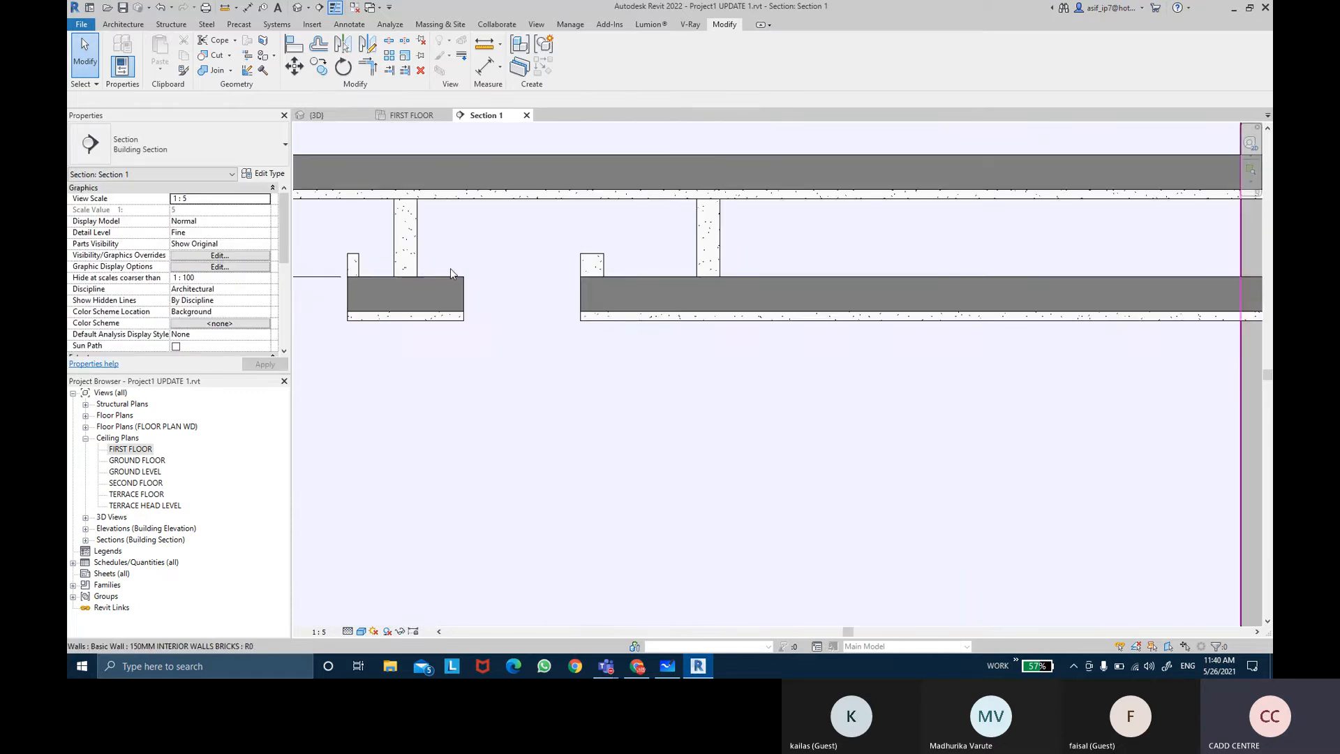
{"action": "scroll", "coordinate": [466, 276], "scroll_direction": "down", "scroll_amount": 2}
{"action": "middle_click_drag", "start_coordinate": [783, 302], "coordinate": [682, 290]}
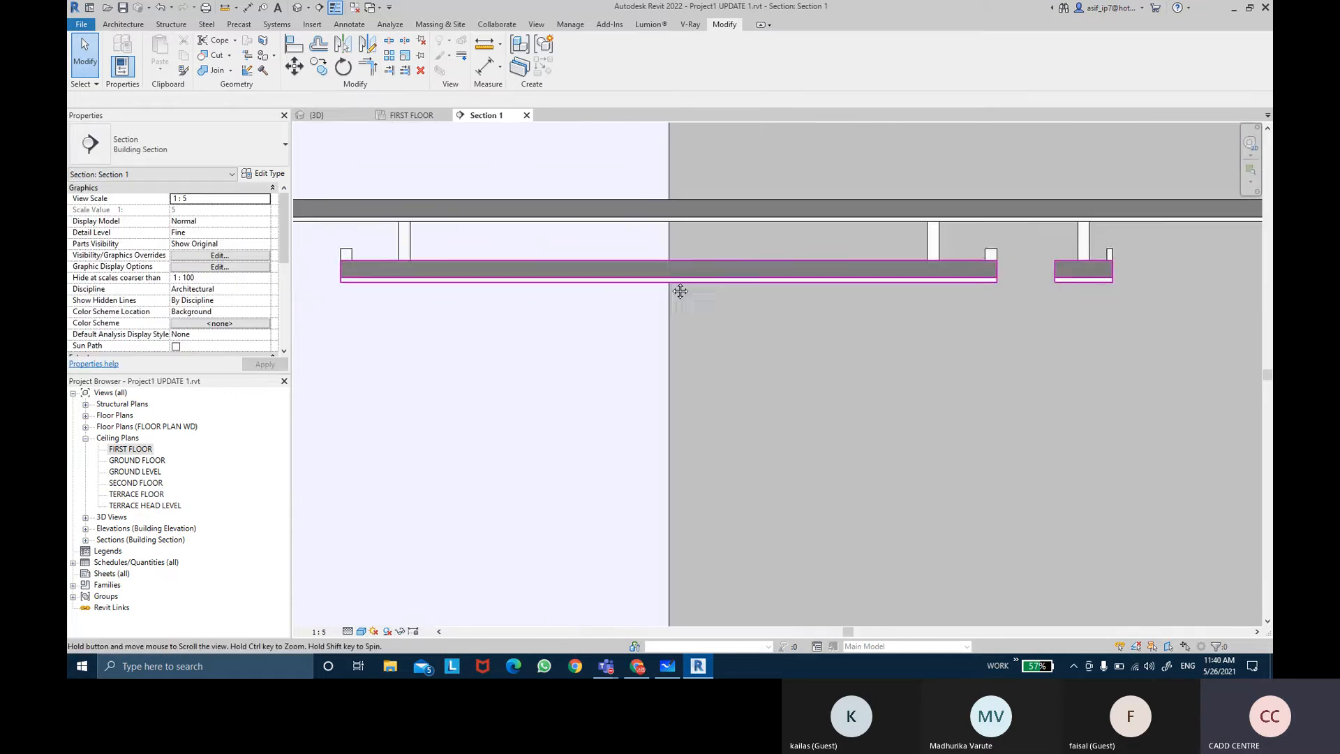
{"action": "left_click", "coordinate": [319, 115]}
{"action": "middle_click_drag", "start_coordinate": [775, 408], "coordinate": [804, 428], "text": "shift"}
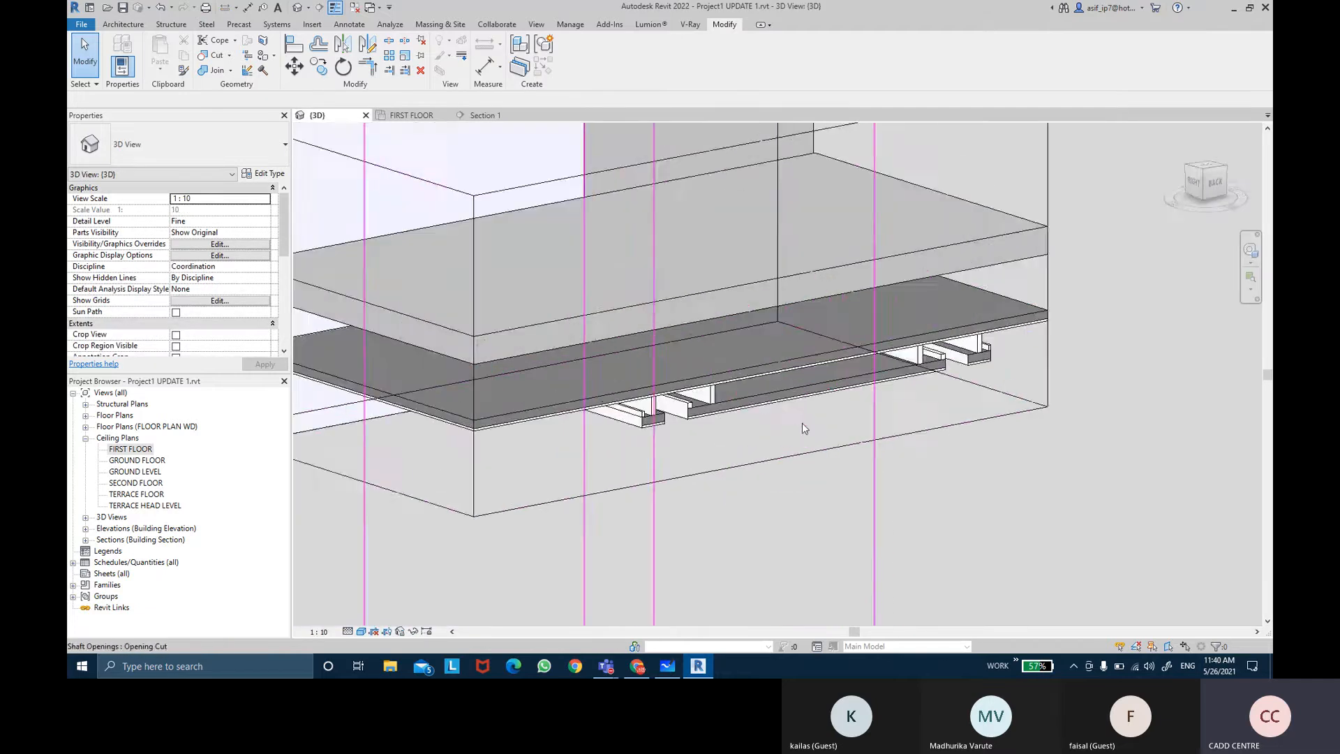
{"action": "scroll", "coordinate": [772, 425], "scroll_direction": "up", "scroll_amount": 3}
{"action": "middle_click_drag", "start_coordinate": [627, 417], "coordinate": [639, 423]}
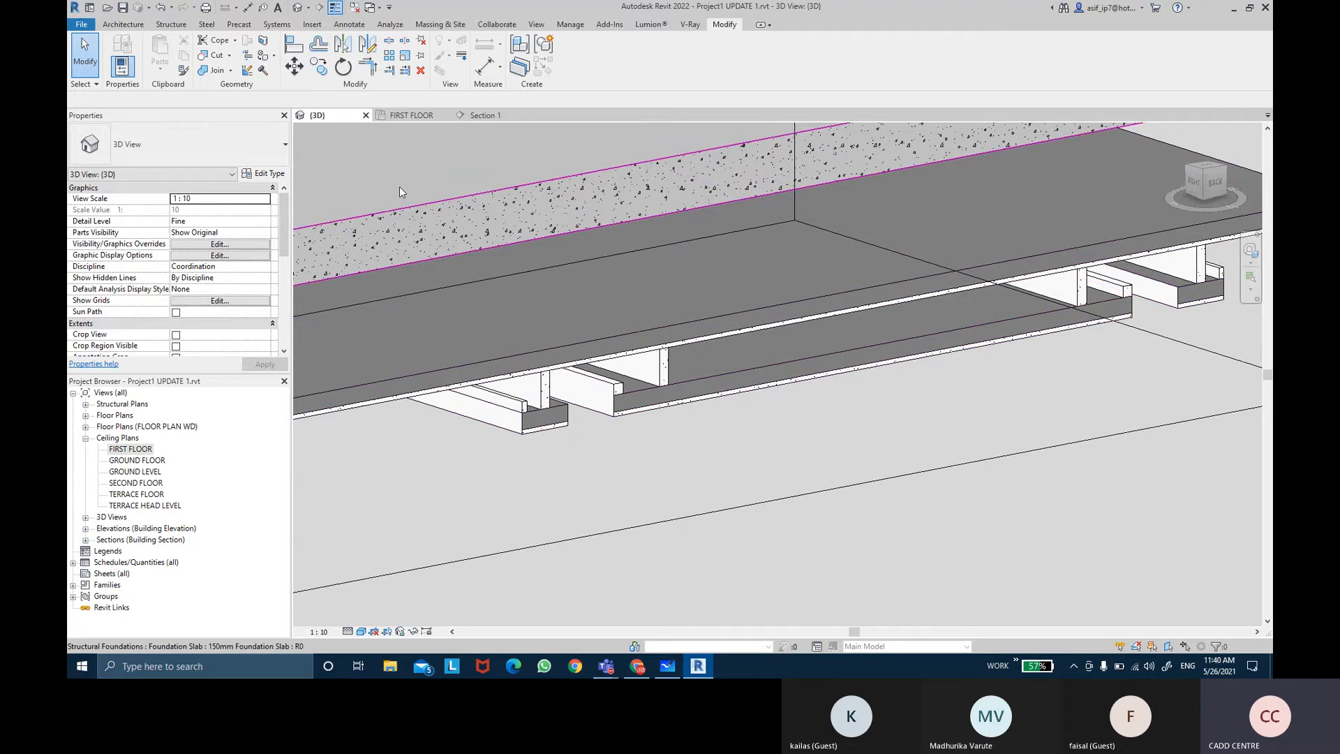
Step: Create a new in-place model in the Ceilings category named NOTCH CEILING BEDROOM 2
{"action": "left_click", "coordinate": [135, 24]}
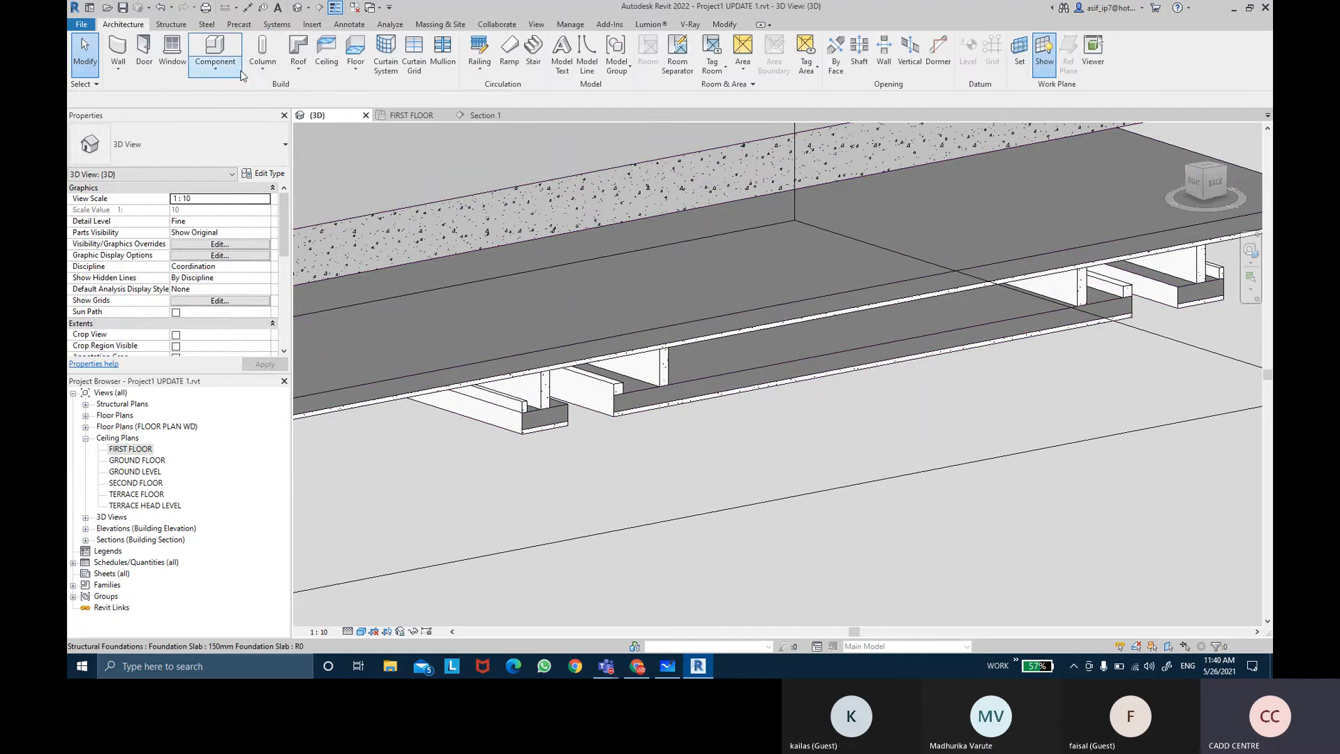
{"action": "left_click", "coordinate": [218, 64]}
{"action": "left_click", "coordinate": [248, 118]}
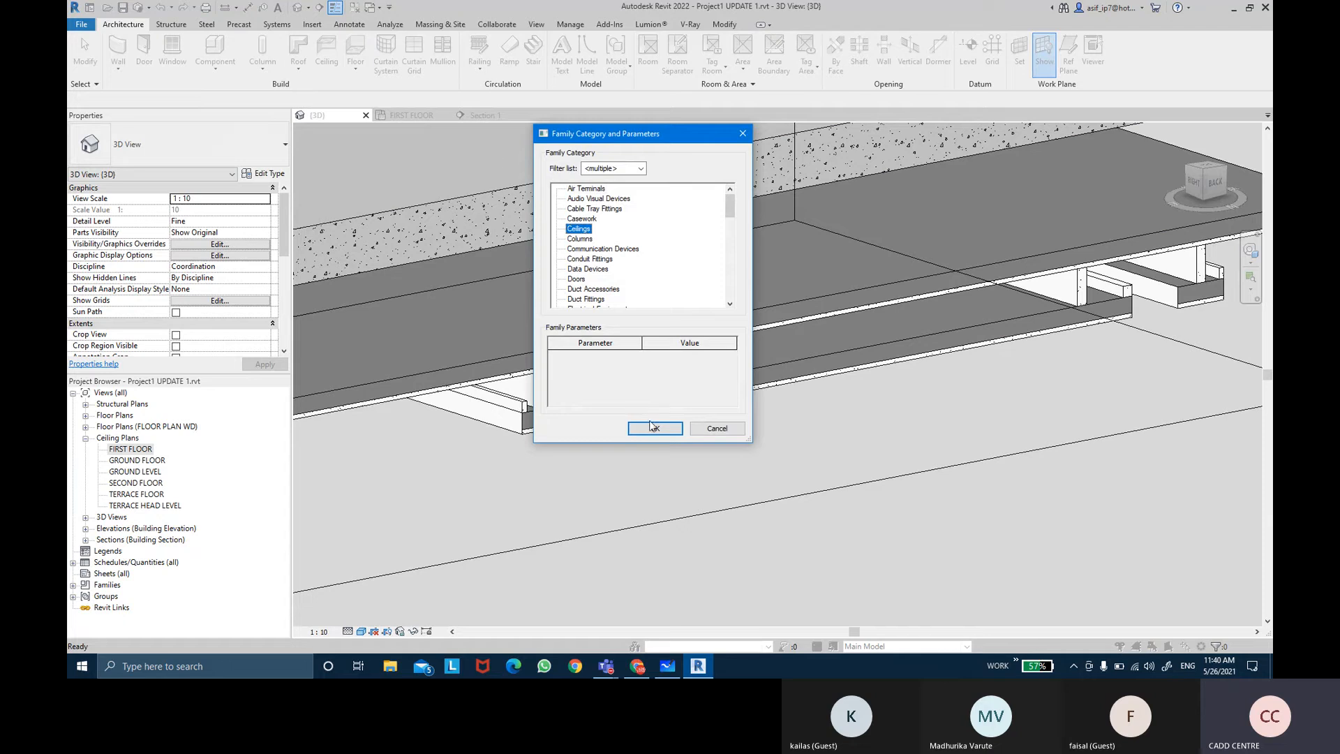
{"action": "left_click", "coordinate": [654, 428]}
{"action": "type", "text": "NOT"}
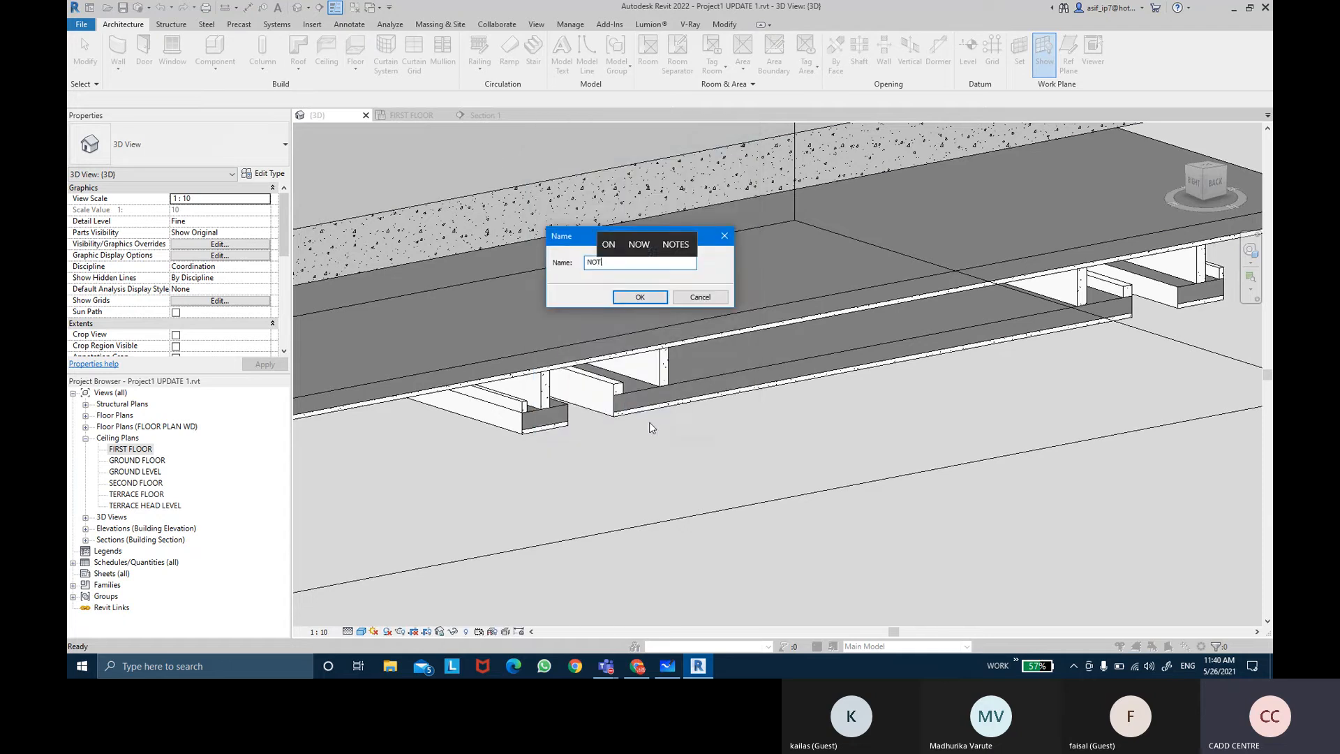
{"action": "type", "text": "CH "}
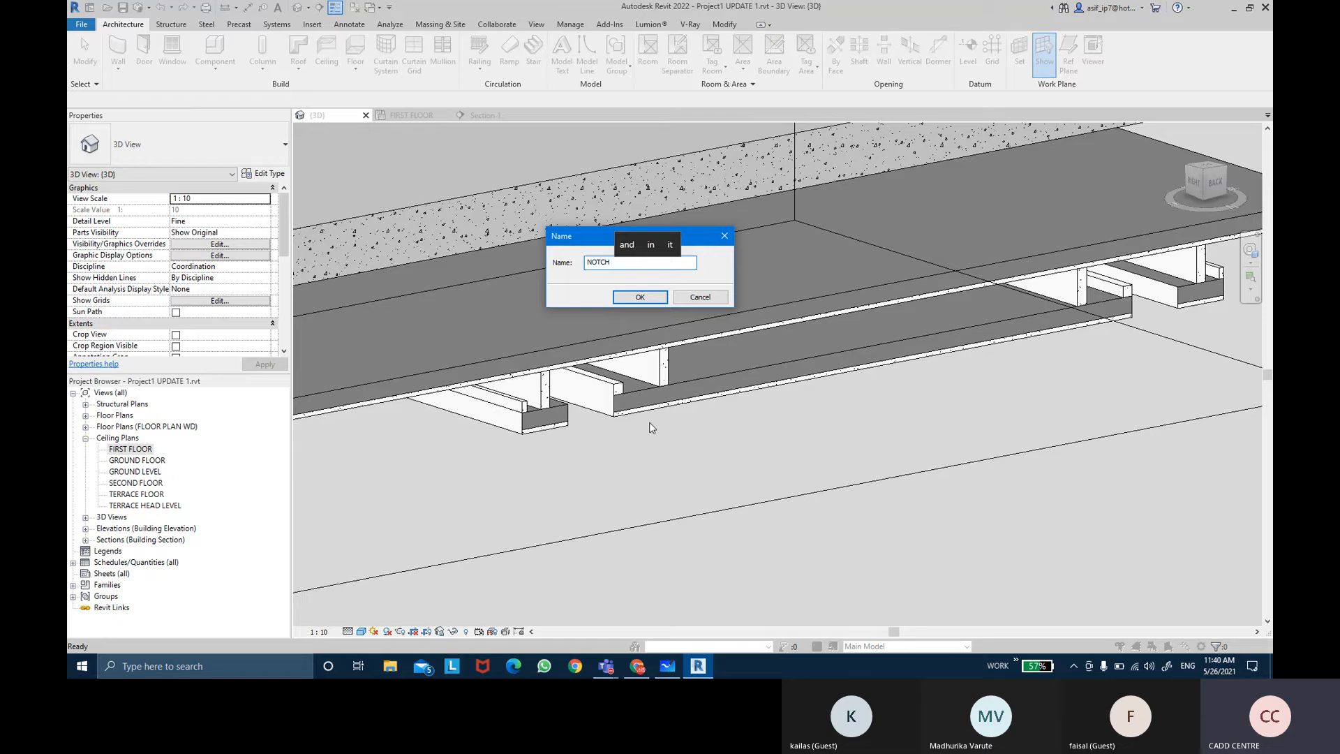
{"action": "type", "text": "CEILING BEDROOM 2"}
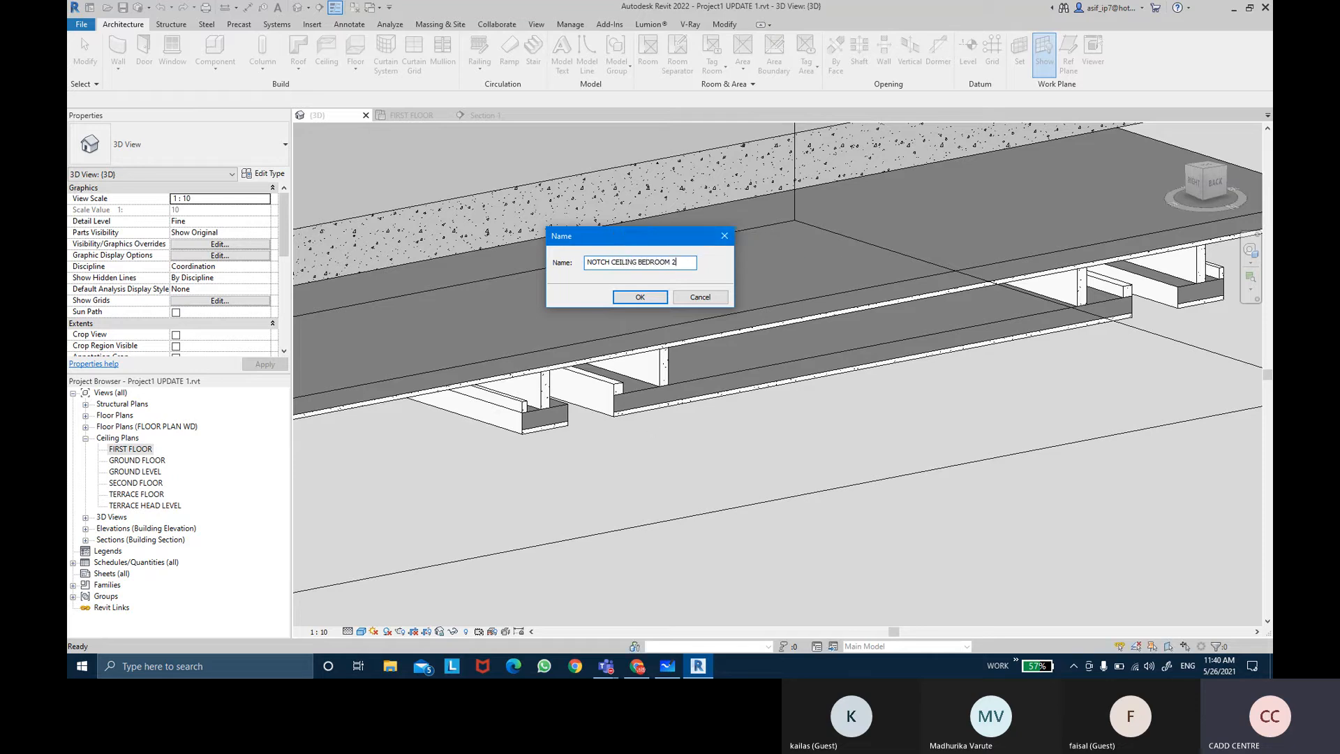
{"action": "key", "text": "Return"}
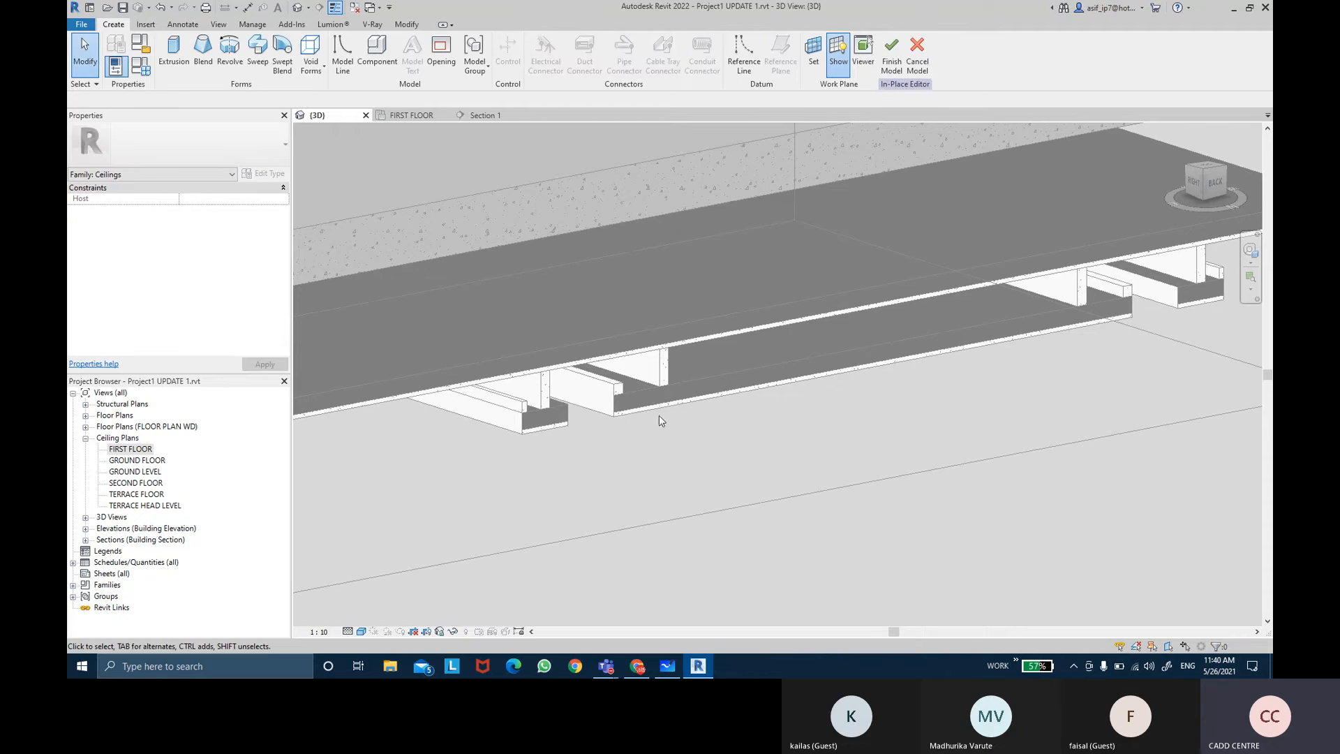
Step: Set the work plane by picking a face of the existing compound ceiling
{"action": "left_click", "coordinate": [820, 55]}
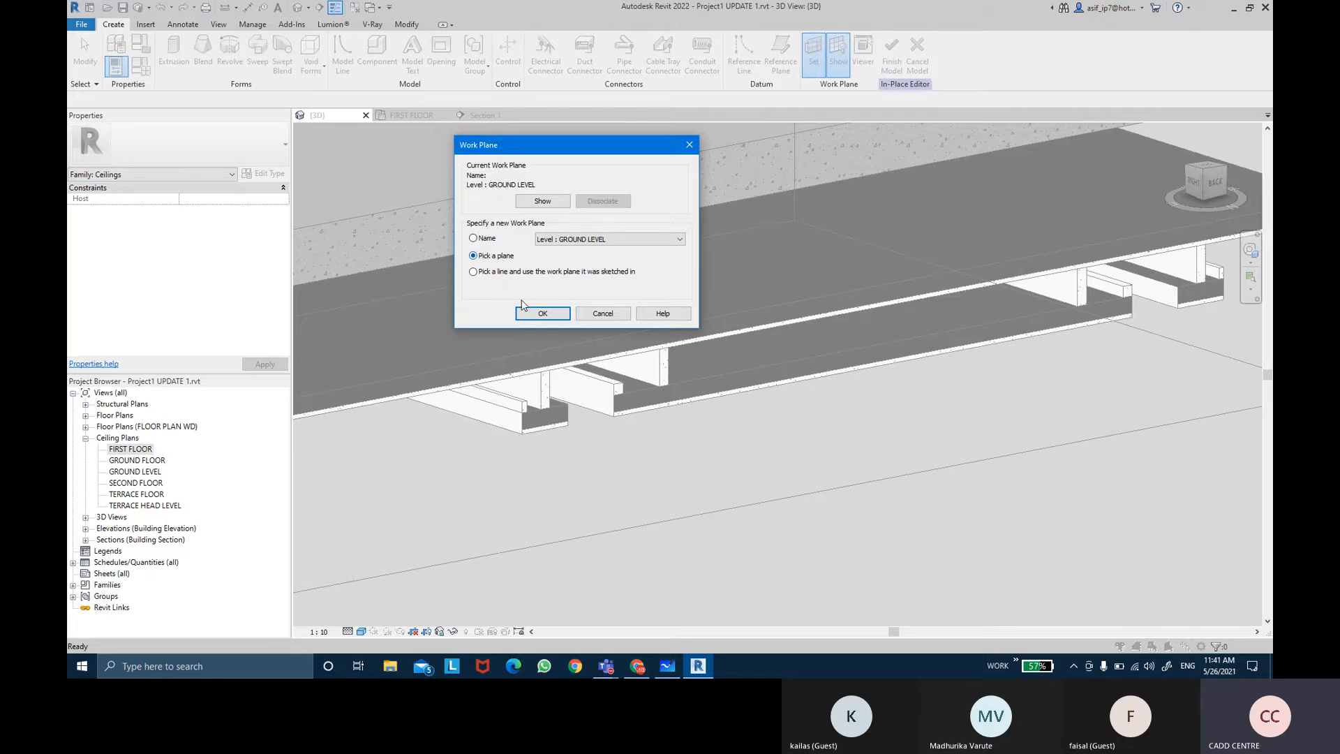
{"action": "left_click", "coordinate": [541, 314]}
{"action": "scroll", "coordinate": [530, 400], "scroll_direction": "up", "scroll_amount": 5}
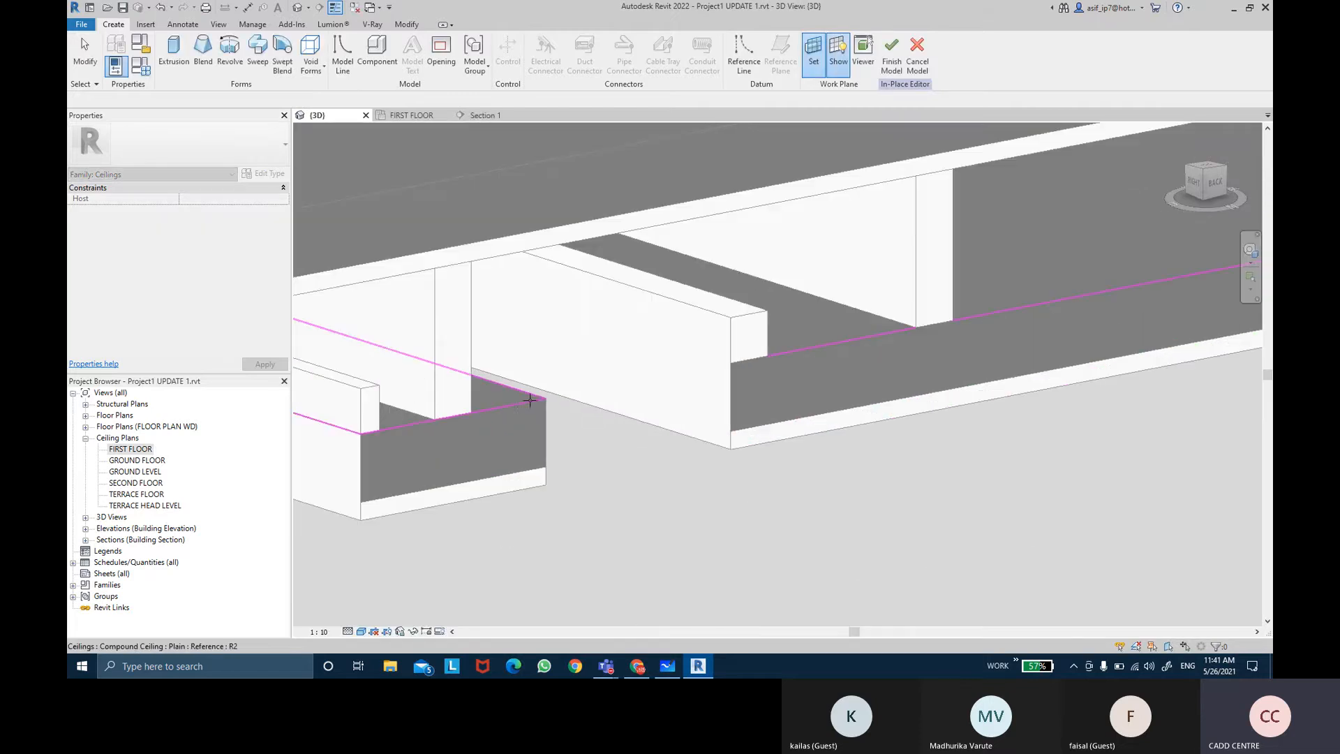
{"action": "left_click", "coordinate": [510, 403]}
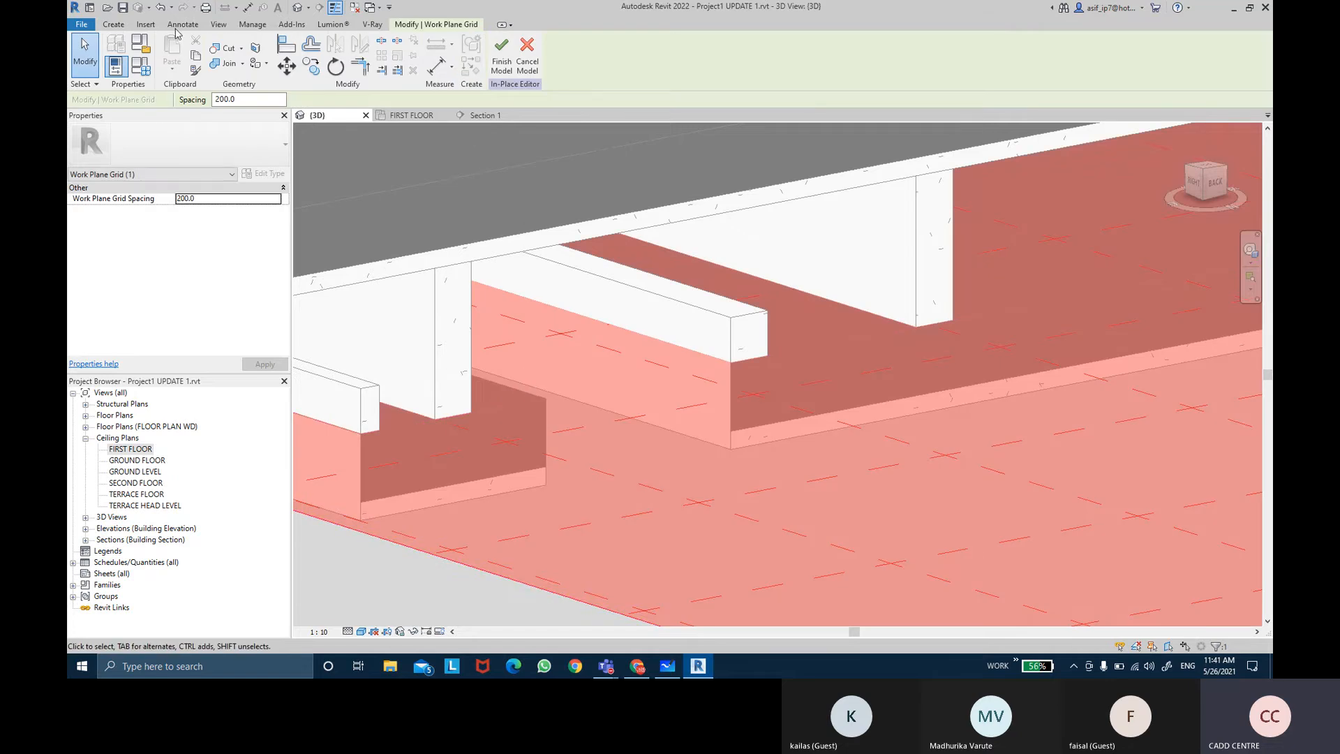
Step: Start a Sweep and build its path by picking the inner ceiling edges in the FIRST FLOOR ceiling plan
{"action": "left_click", "coordinate": [112, 24]}
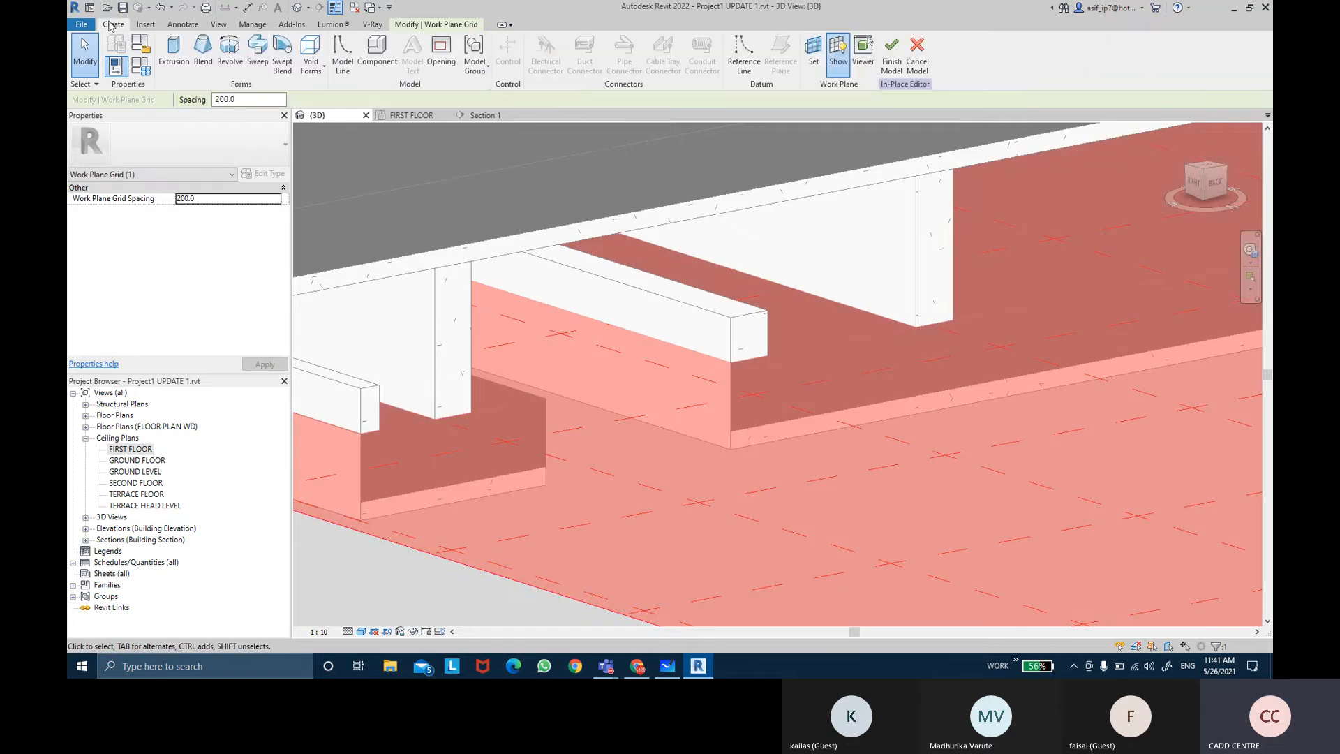
{"action": "left_click", "coordinate": [264, 75]}
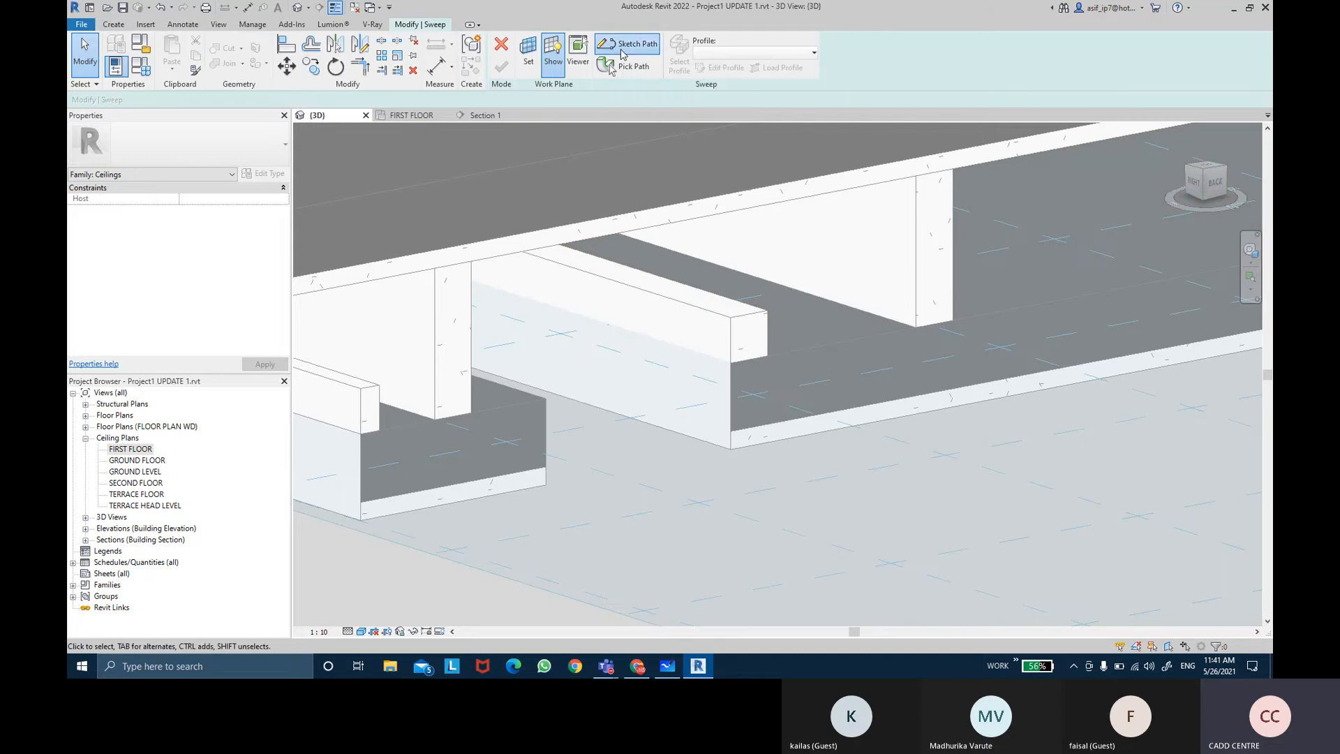
{"action": "left_click", "coordinate": [624, 49]}
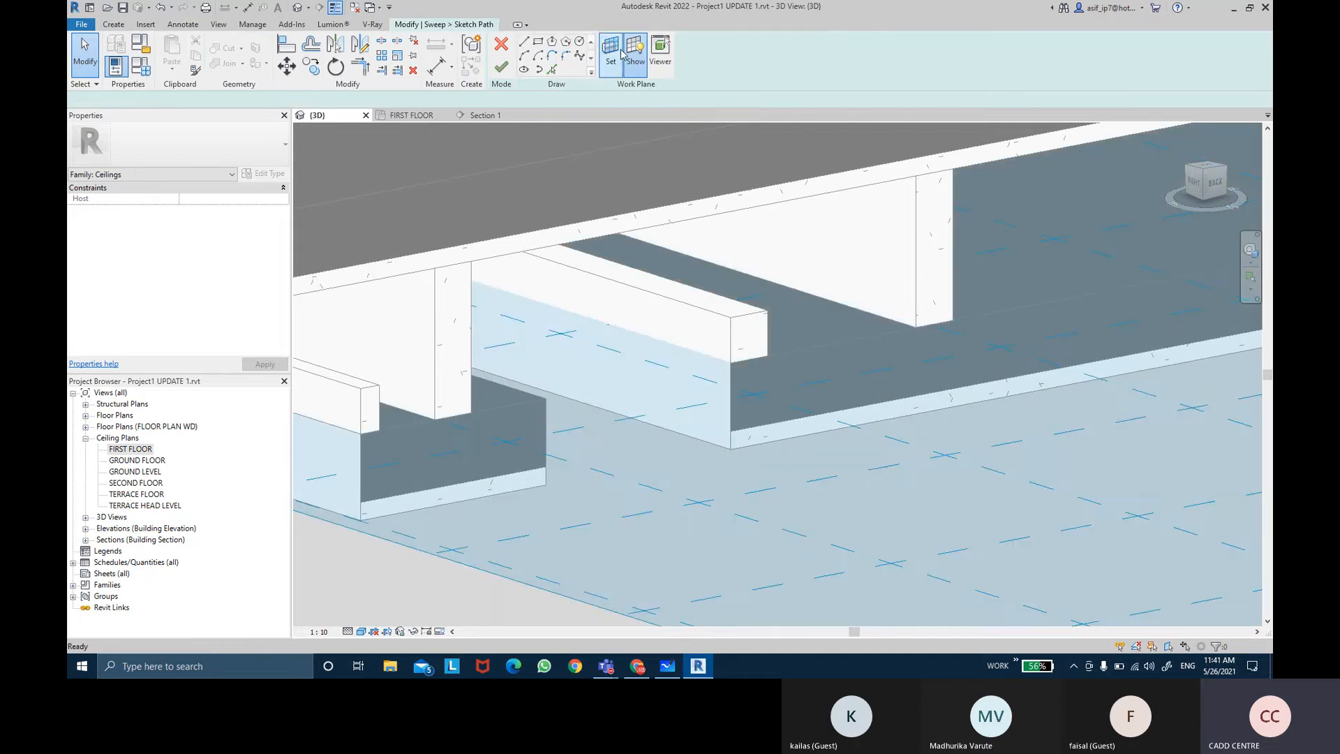
{"action": "double_click", "coordinate": [131, 448]}
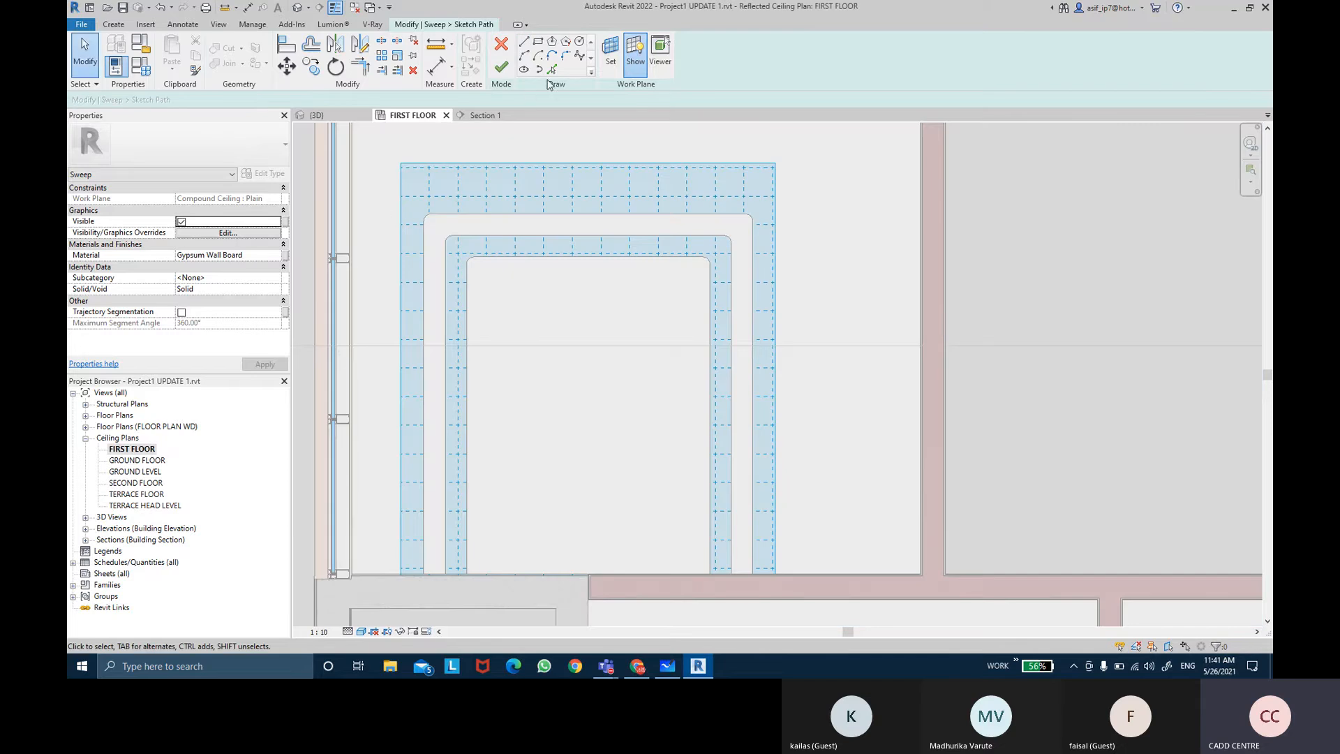
{"action": "left_click", "coordinate": [552, 70]}
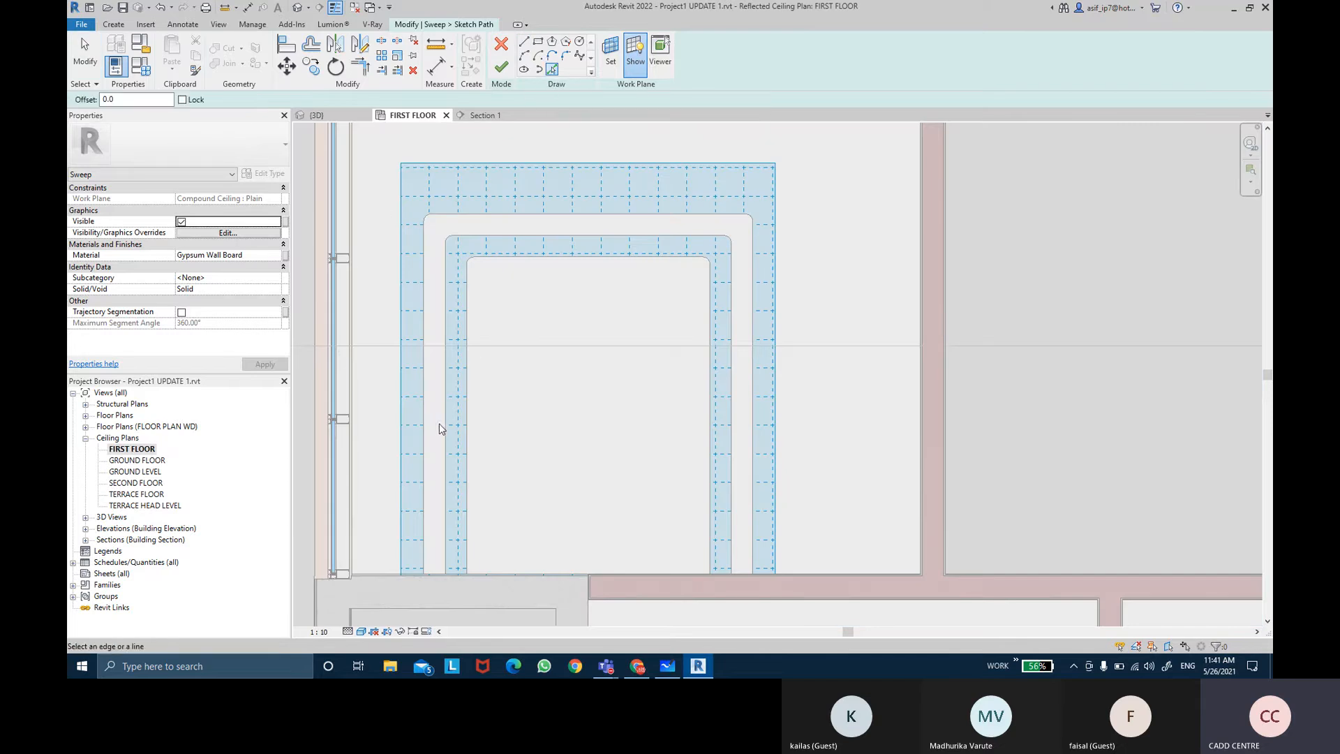
{"action": "left_click", "coordinate": [443, 429]}
{"action": "scroll", "coordinate": [447, 217], "scroll_direction": "up", "scroll_amount": 5}
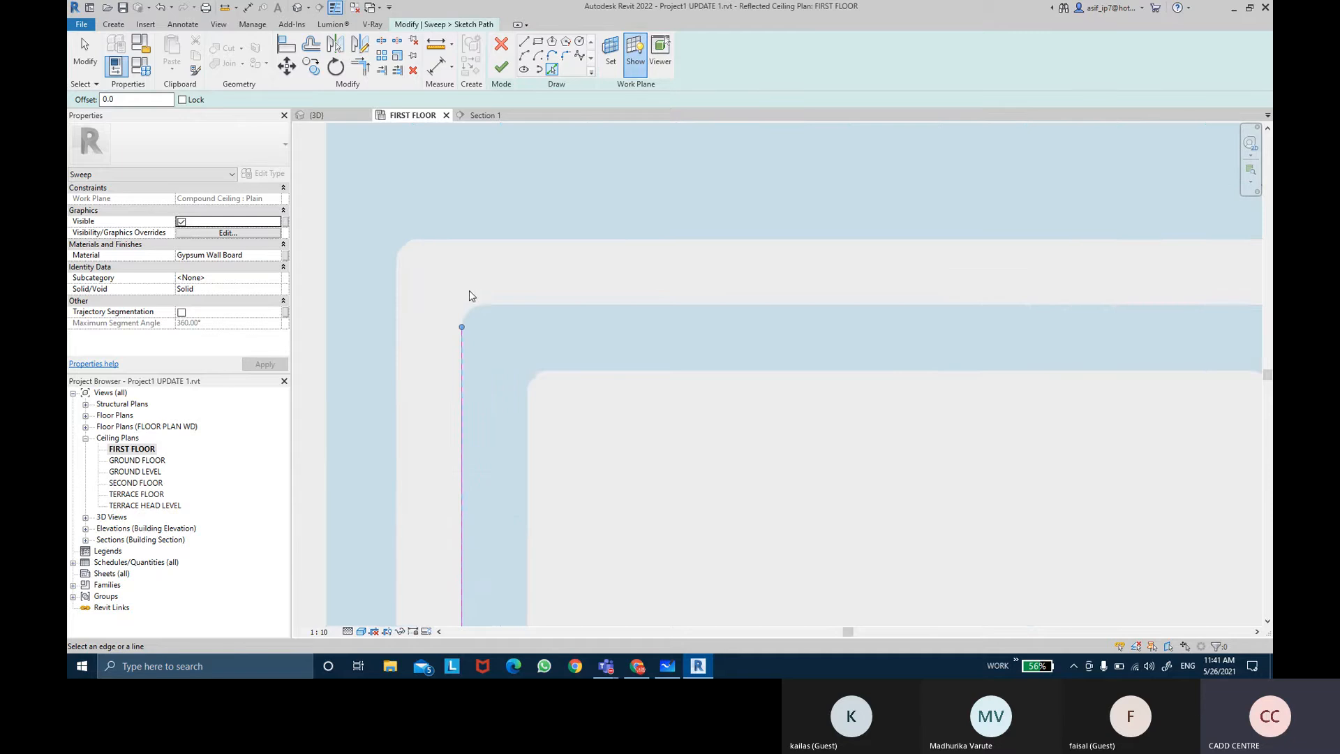
{"action": "left_click", "coordinate": [472, 308]}
{"action": "left_click", "coordinate": [488, 306]}
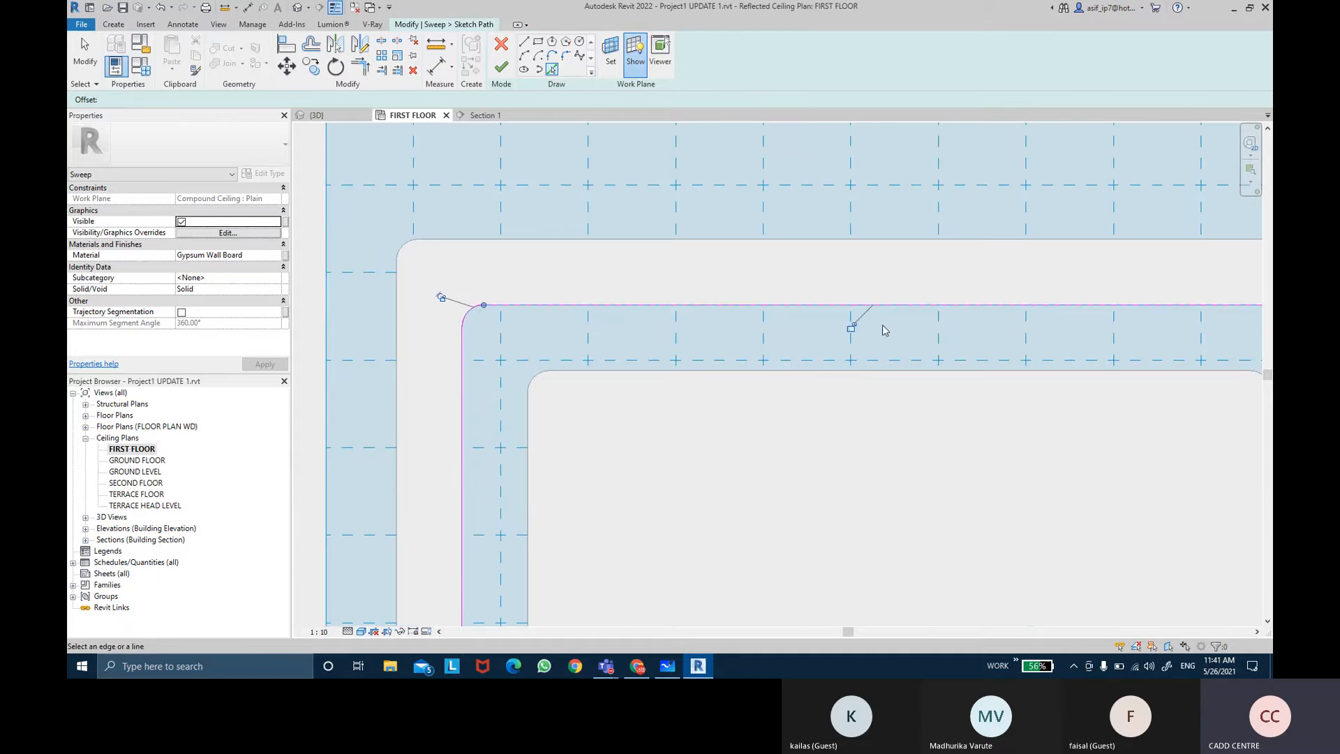
{"action": "scroll", "coordinate": [649, 290], "scroll_direction": "down", "scroll_amount": 4}
{"action": "scroll", "coordinate": [711, 275], "scroll_direction": "up", "scroll_amount": 5}
{"action": "left_click", "coordinate": [725, 282]}
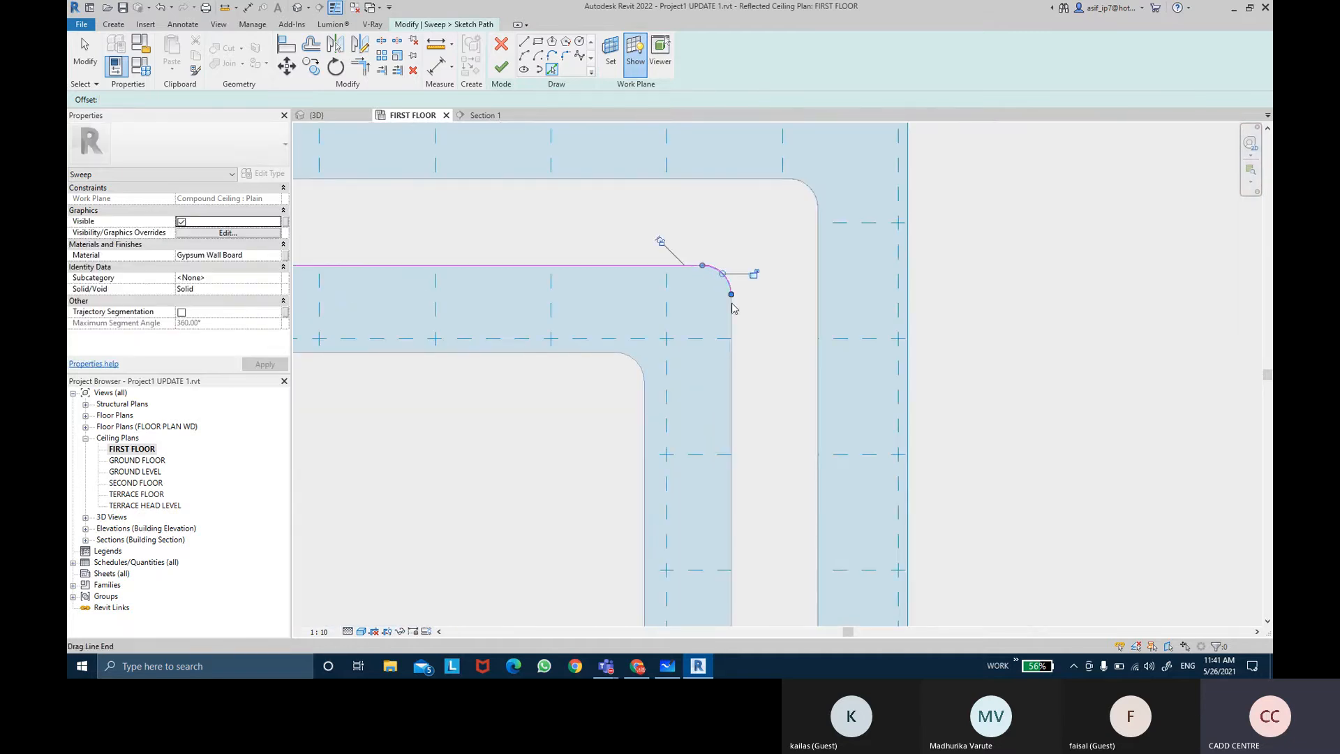
{"action": "left_click", "coordinate": [731, 310]}
{"action": "scroll", "coordinate": [676, 343], "scroll_direction": "down", "scroll_amount": 4}
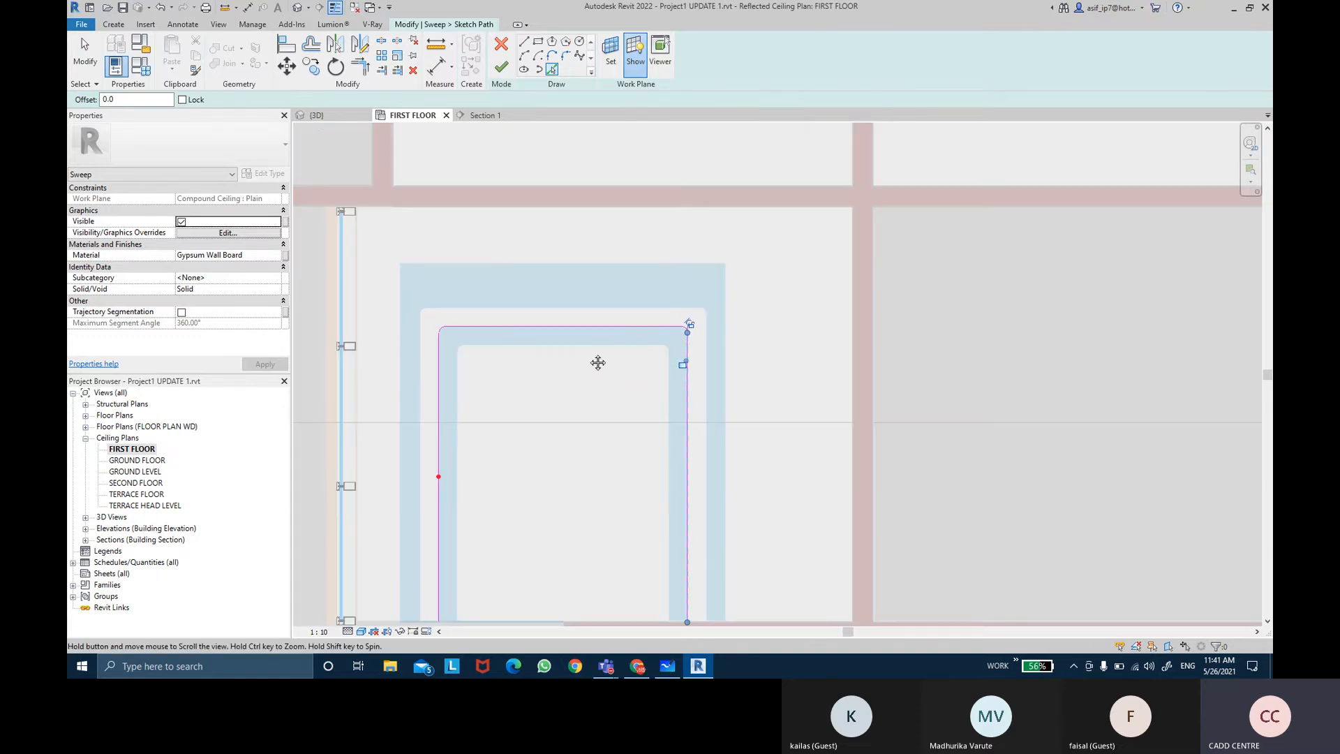
{"action": "middle_click_drag", "start_coordinate": [598, 362], "coordinate": [609, 301]}
{"action": "key", "text": "Escape"}
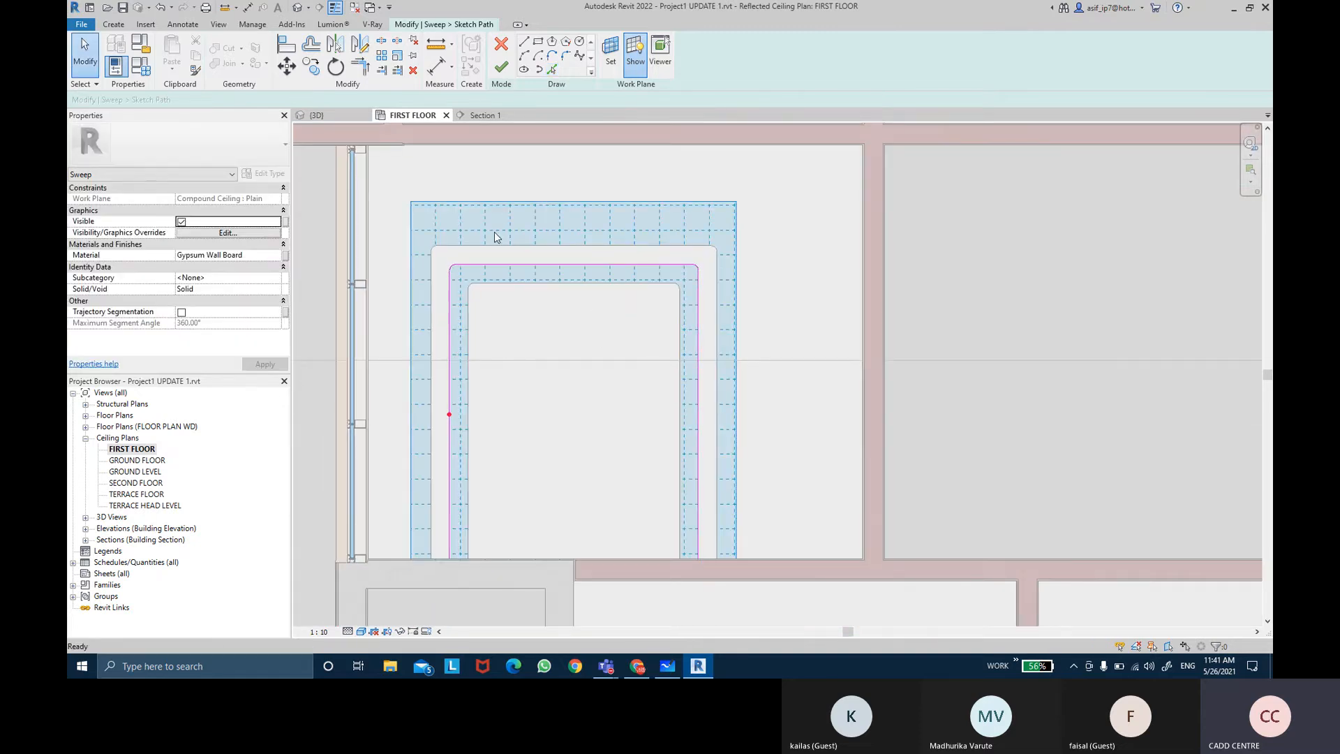
{"action": "scroll", "coordinate": [477, 258], "scroll_direction": "up", "scroll_amount": 1}
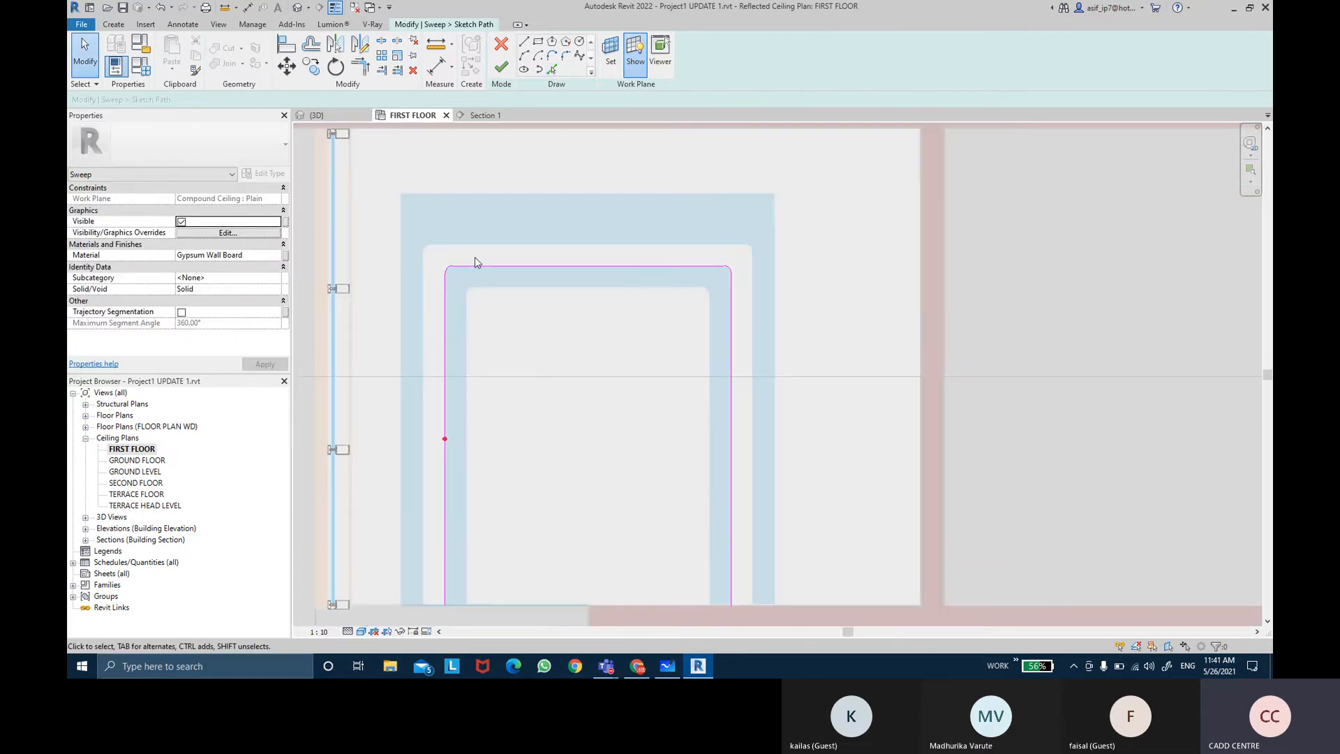
{"action": "left_click", "coordinate": [508, 73]}
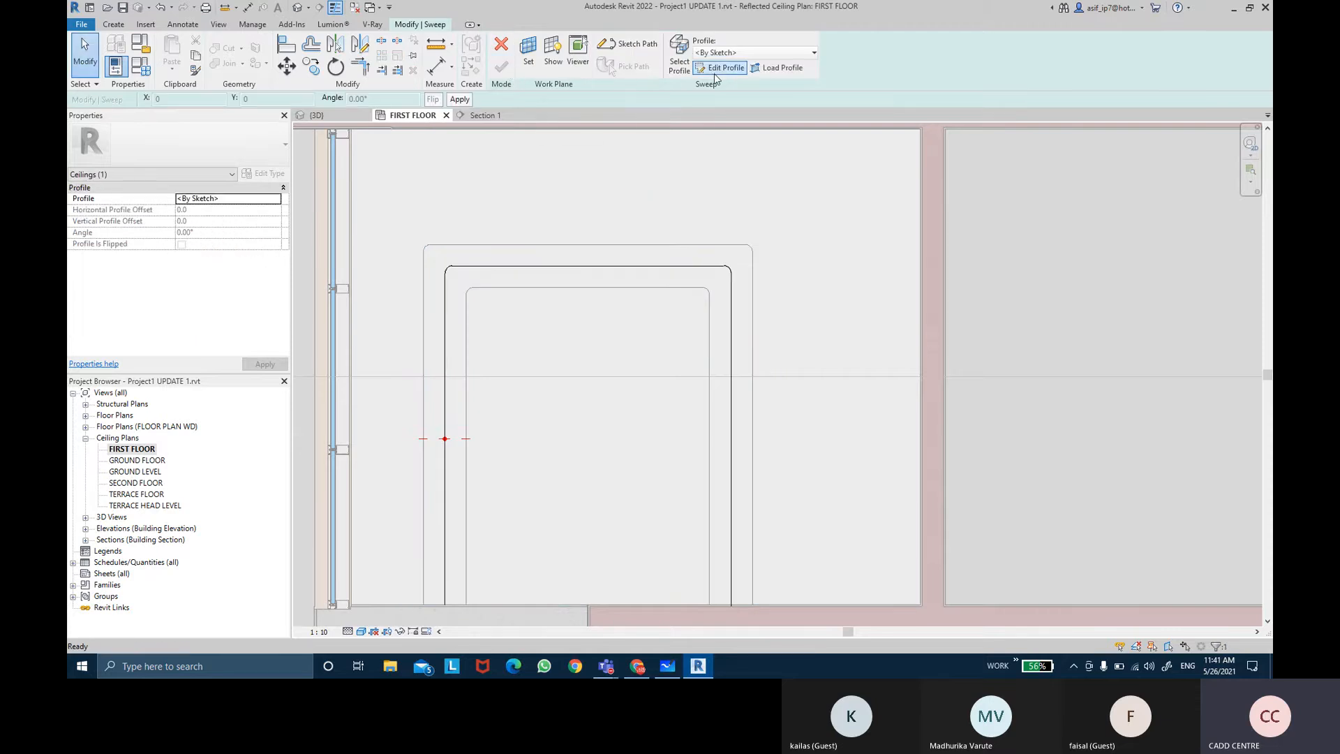
Step: Open the sweep profile for editing in Section: Section 1
{"action": "left_click", "coordinate": [719, 69]}
{"action": "left_click", "coordinate": [857, 217]}
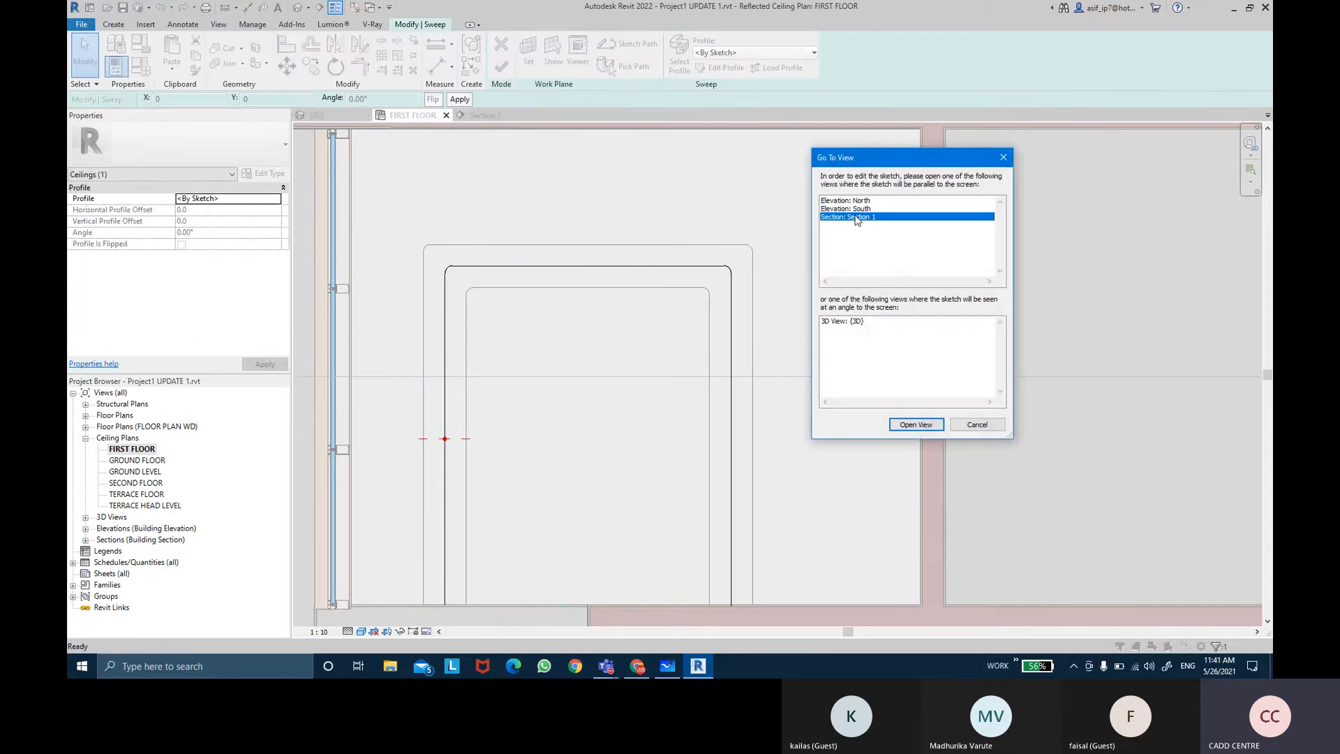
{"action": "left_click", "coordinate": [916, 424]}
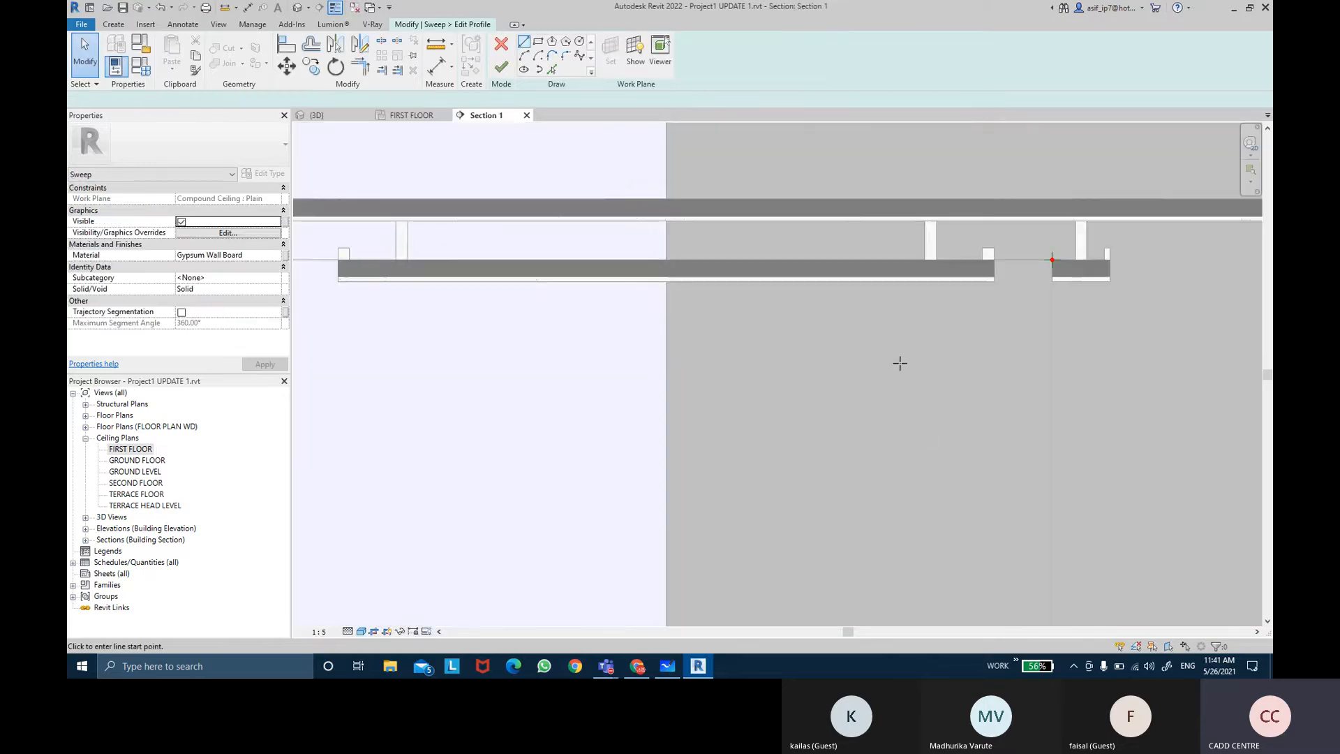
{"action": "scroll", "coordinate": [1089, 283], "scroll_direction": "up", "scroll_amount": 5}
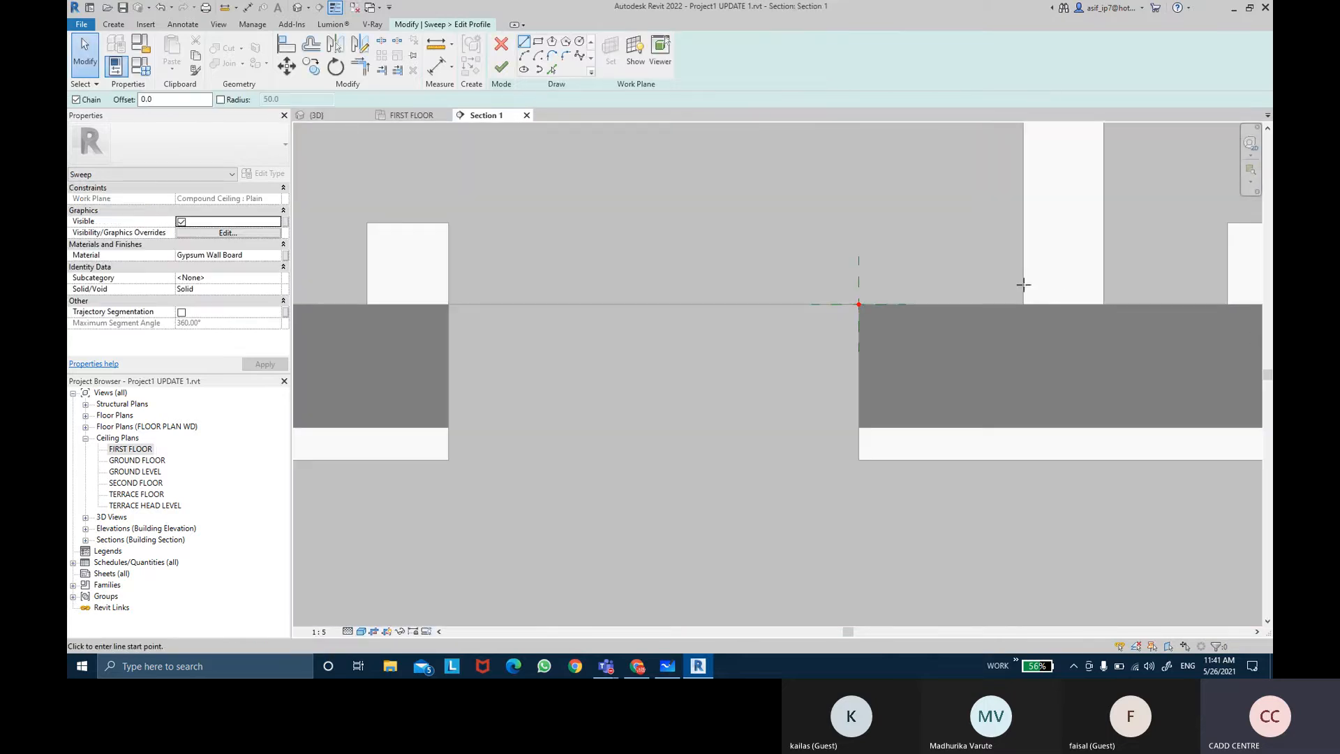
Step: Sketch a rectangular sweep profile about 15 wide rising above the ceiling edge in the section
{"action": "left_click", "coordinate": [538, 42]}
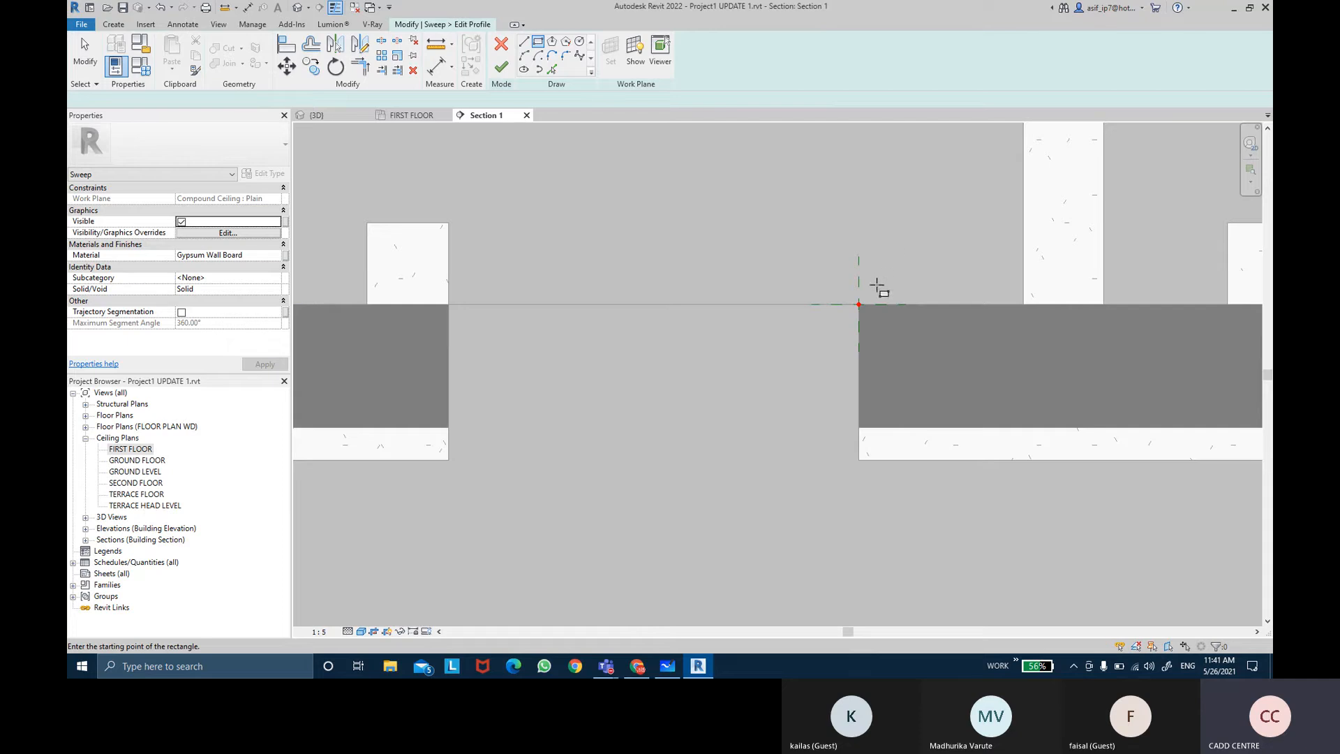
{"action": "left_click", "coordinate": [858, 303]}
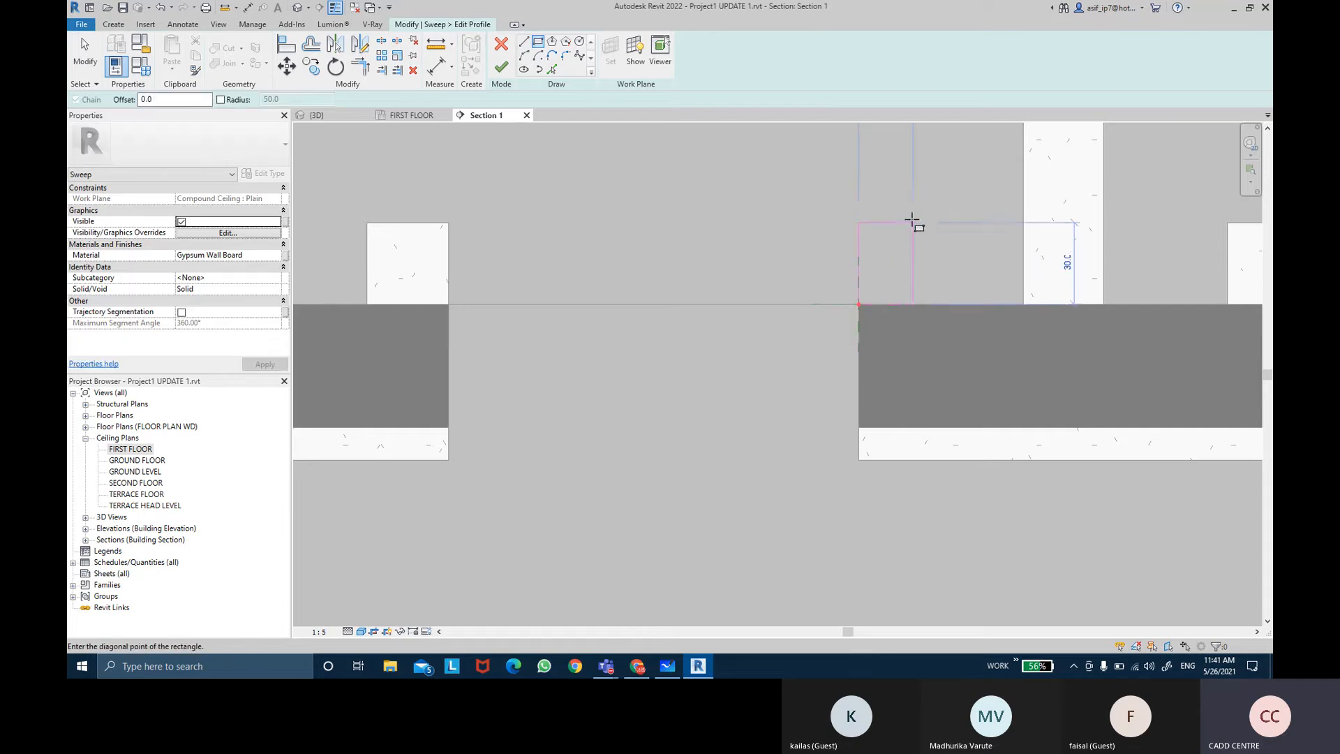
{"action": "middle_click_drag", "start_coordinate": [910, 223], "coordinate": [873, 329]}
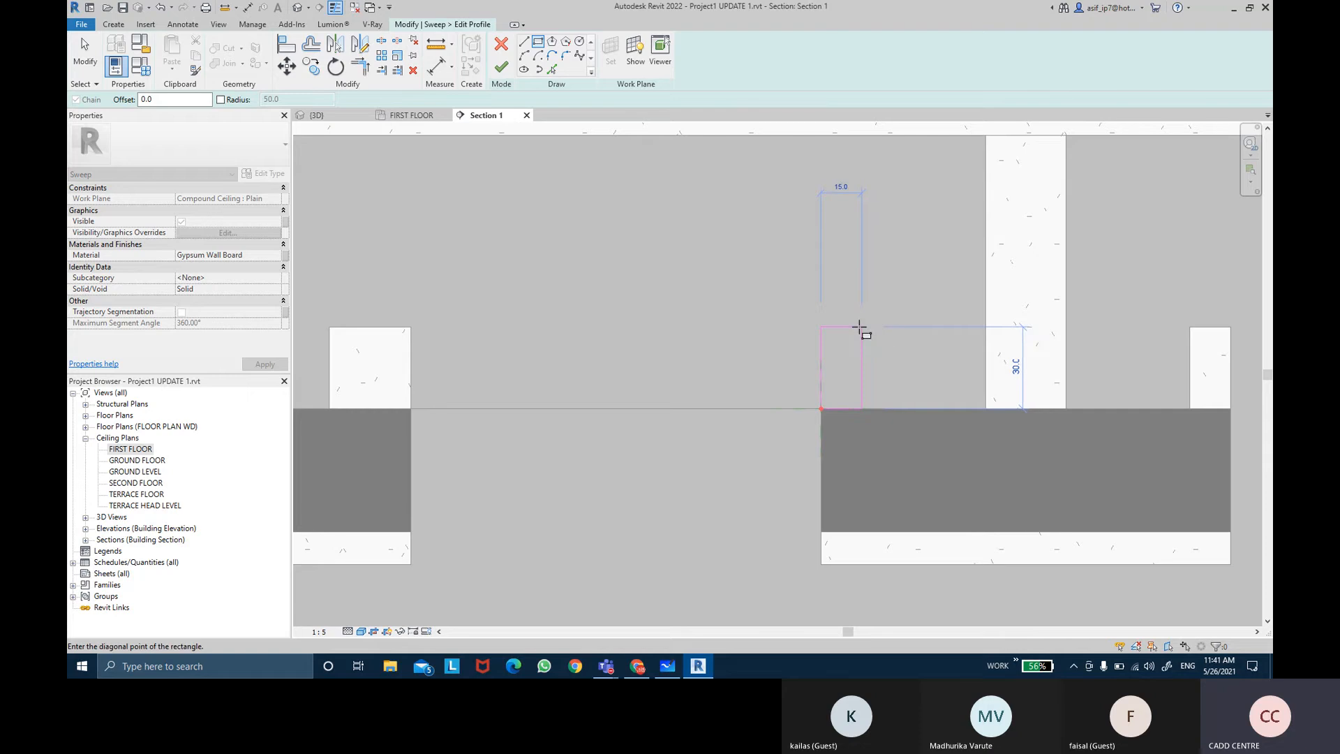
{"action": "left_click", "coordinate": [859, 326]}
{"action": "key", "text": "Escape"}
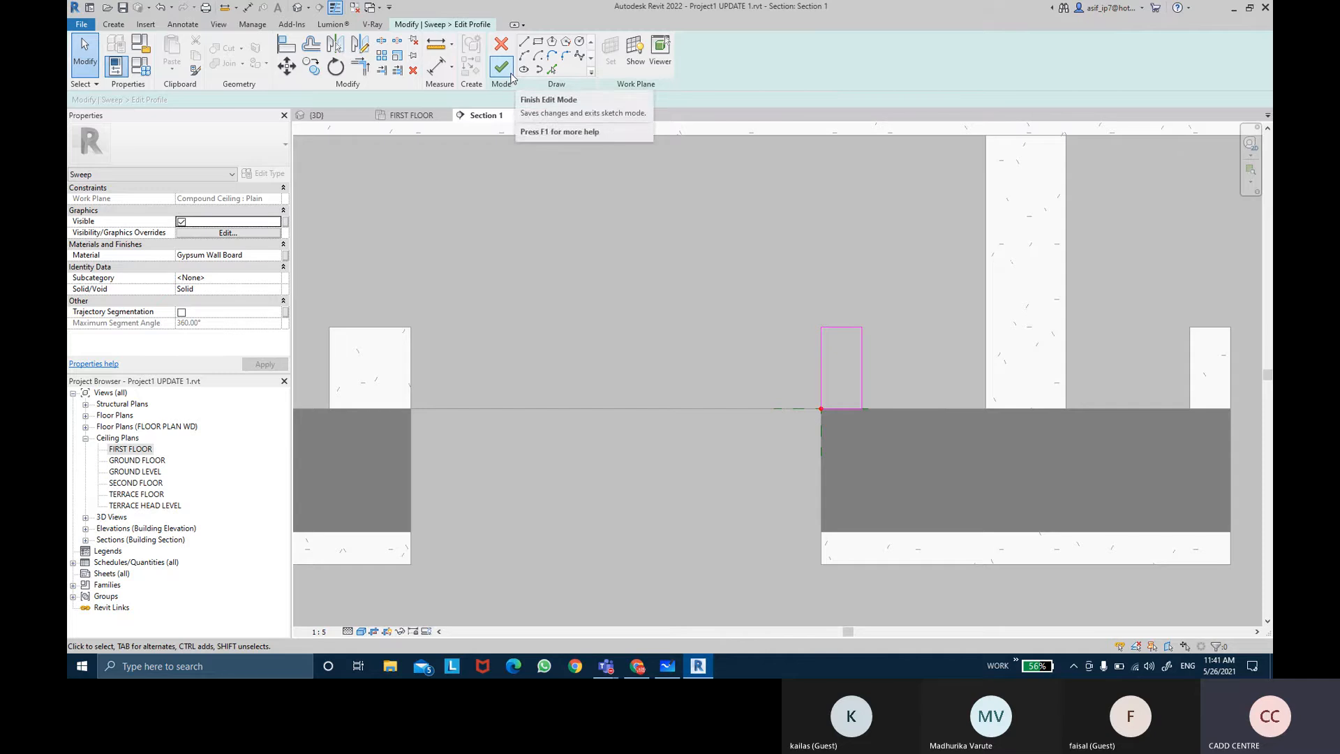
Step: Associate the sweep's material with a new family parameter named CEILING MATERIAL
{"action": "left_click", "coordinate": [285, 255]}
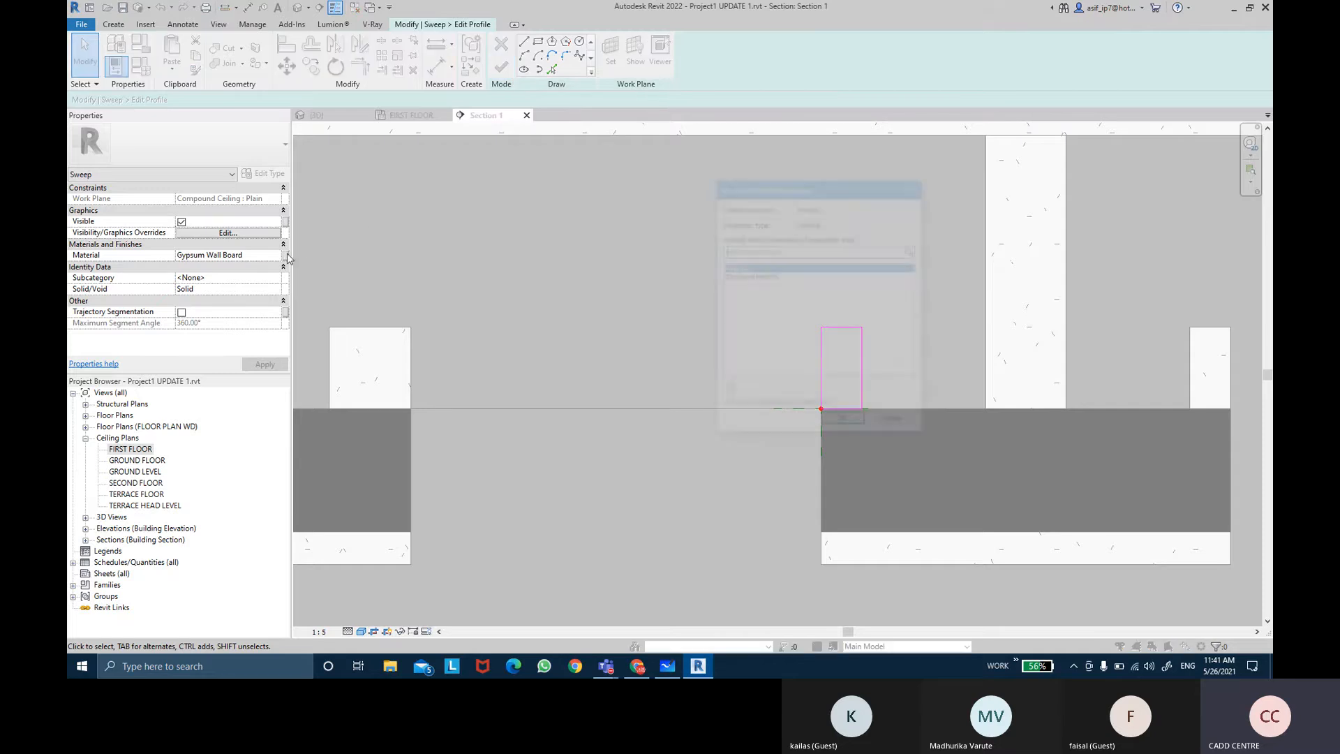
{"action": "left_click", "coordinate": [728, 391]}
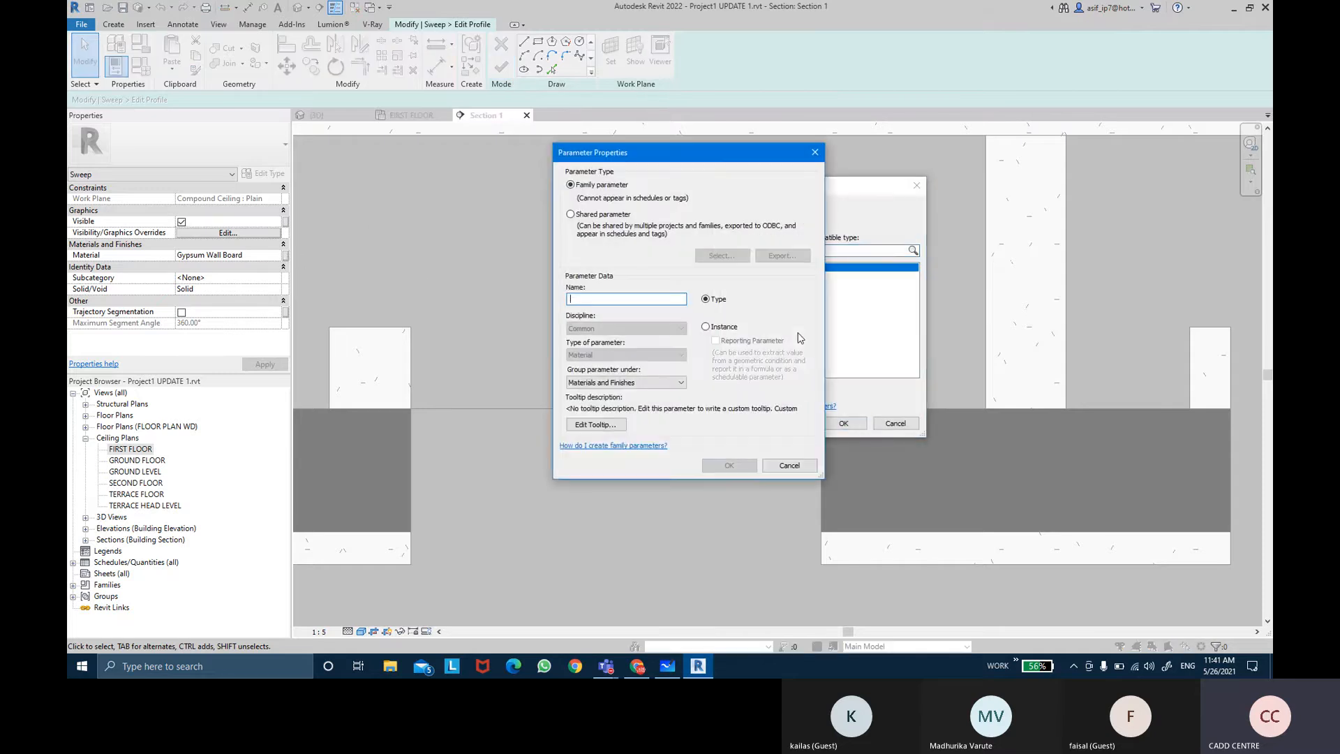
{"action": "type", "text": "CEILING MA"}
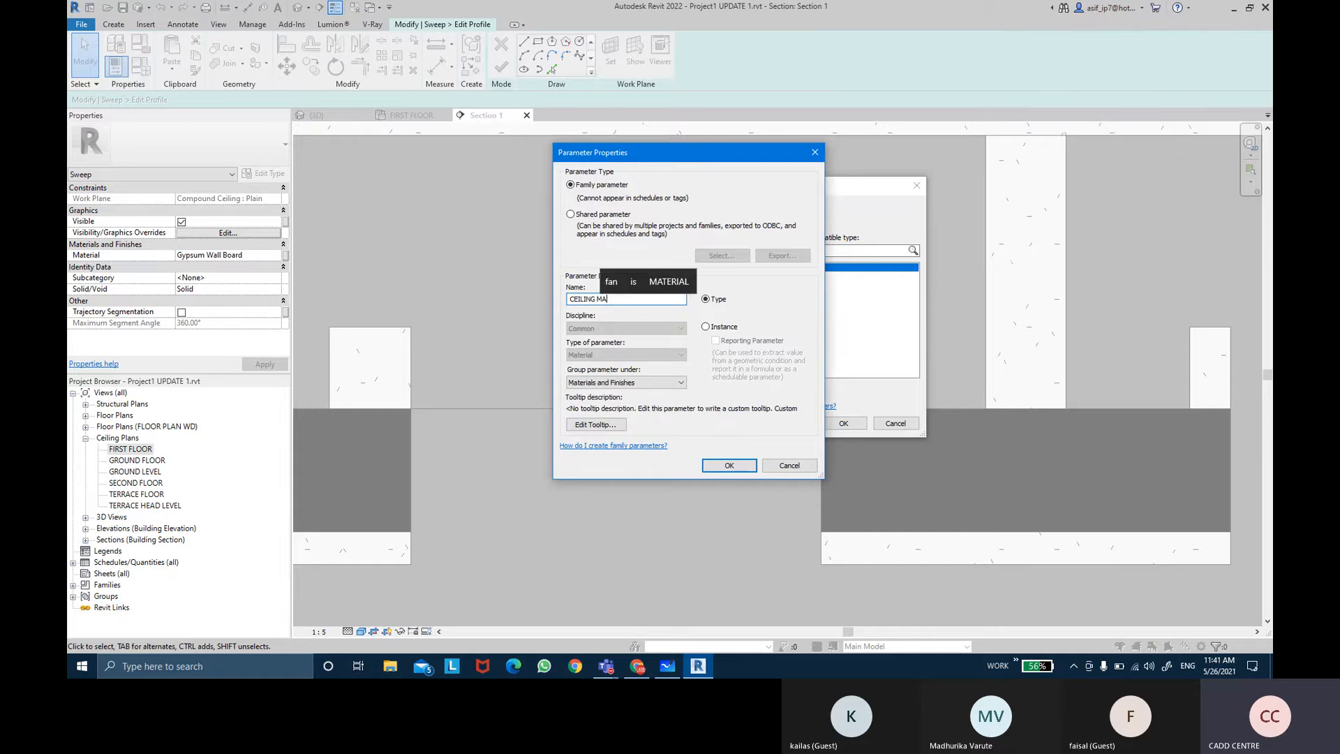
{"action": "type", "text": "TERIAL"}
{"action": "key", "text": "Return"}
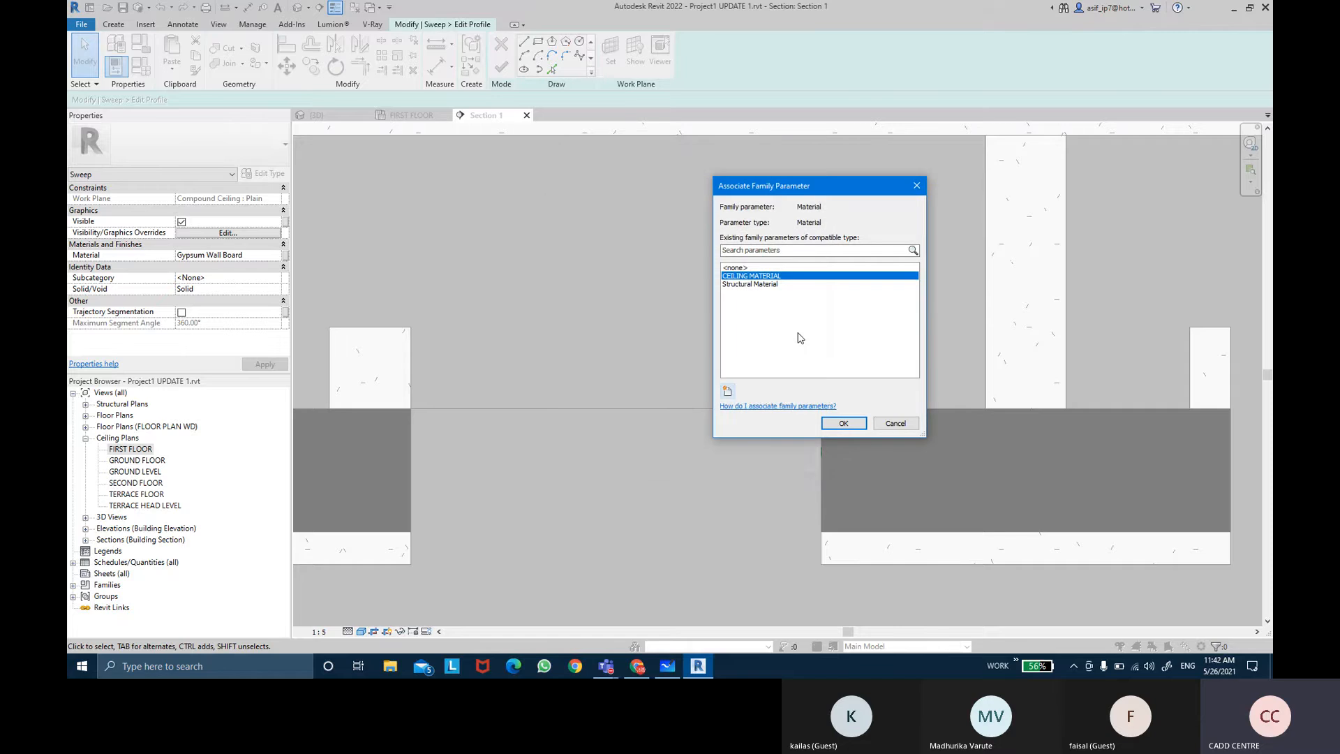
{"action": "left_click", "coordinate": [846, 422]}
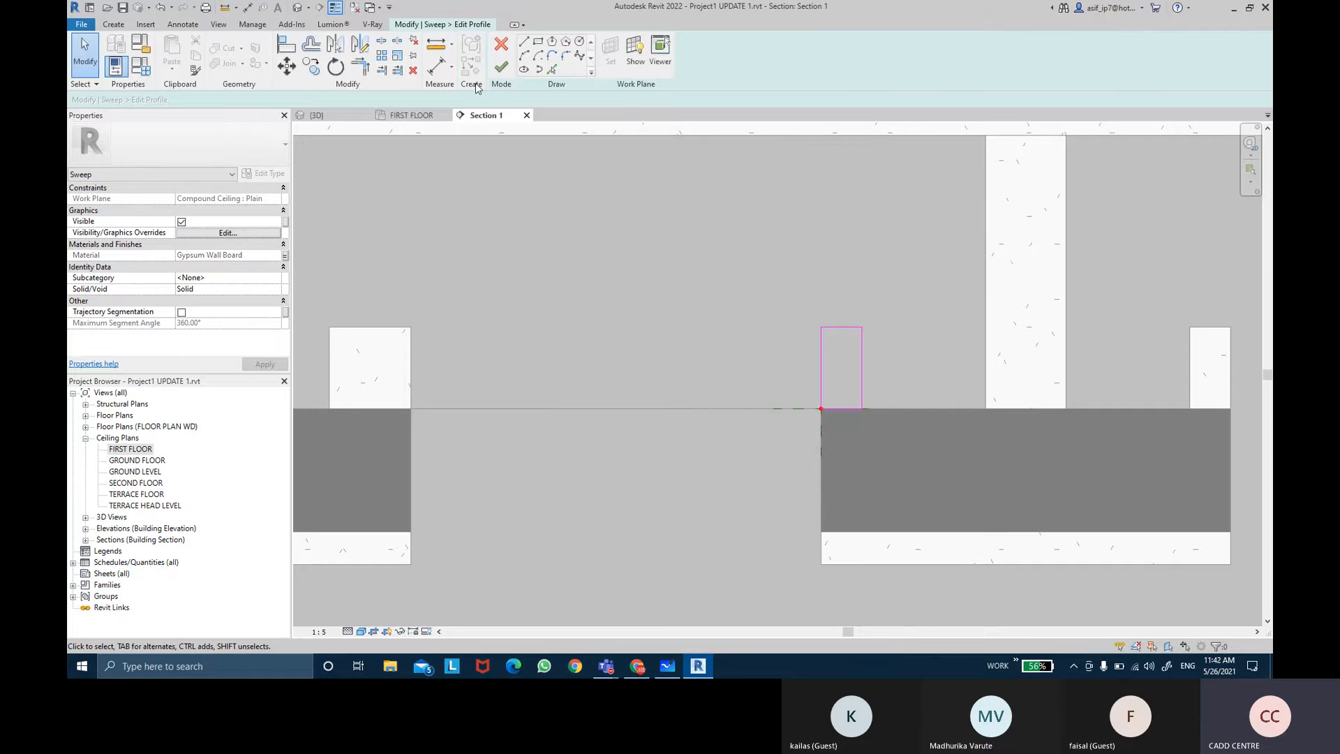
Step: Finish the profile, the sweep and the in-place ceiling model
{"action": "left_click", "coordinate": [497, 73]}
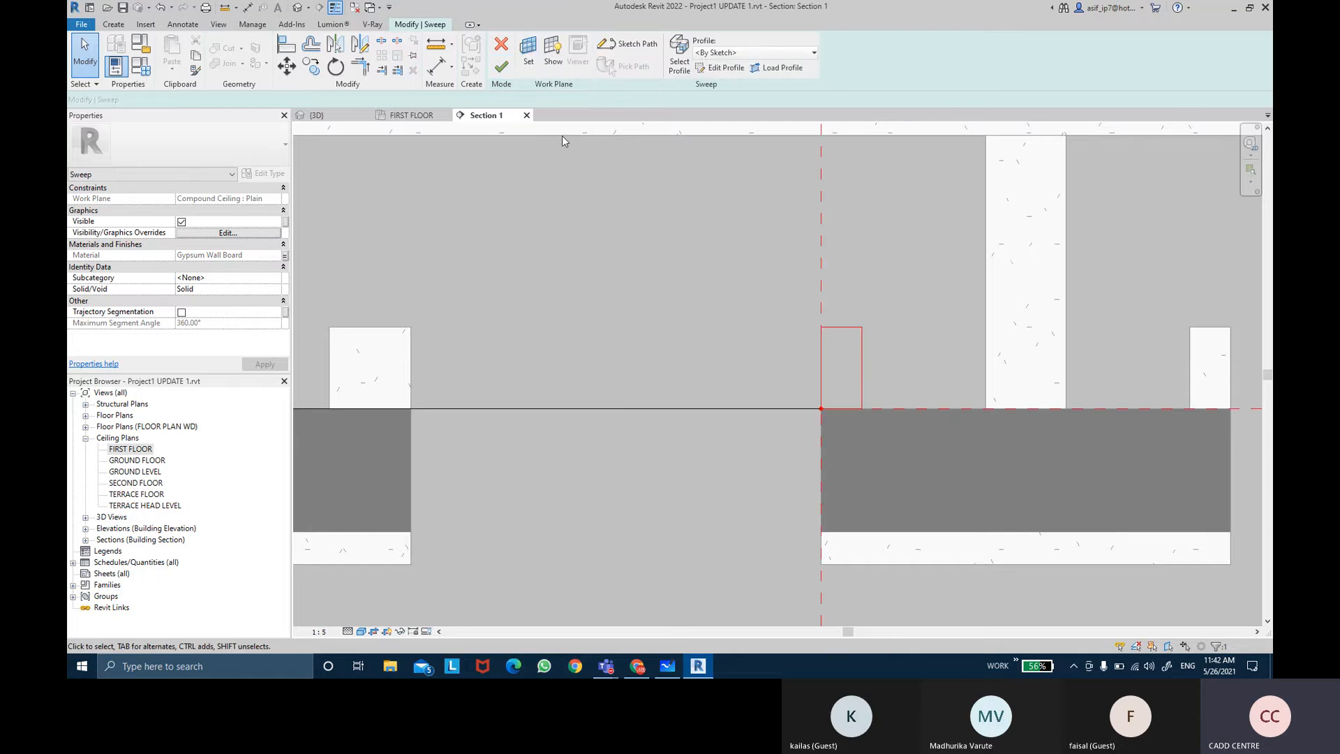
{"action": "left_click", "coordinate": [501, 66]}
{"action": "scroll", "coordinate": [799, 354], "scroll_direction": "down", "scroll_amount": 3}
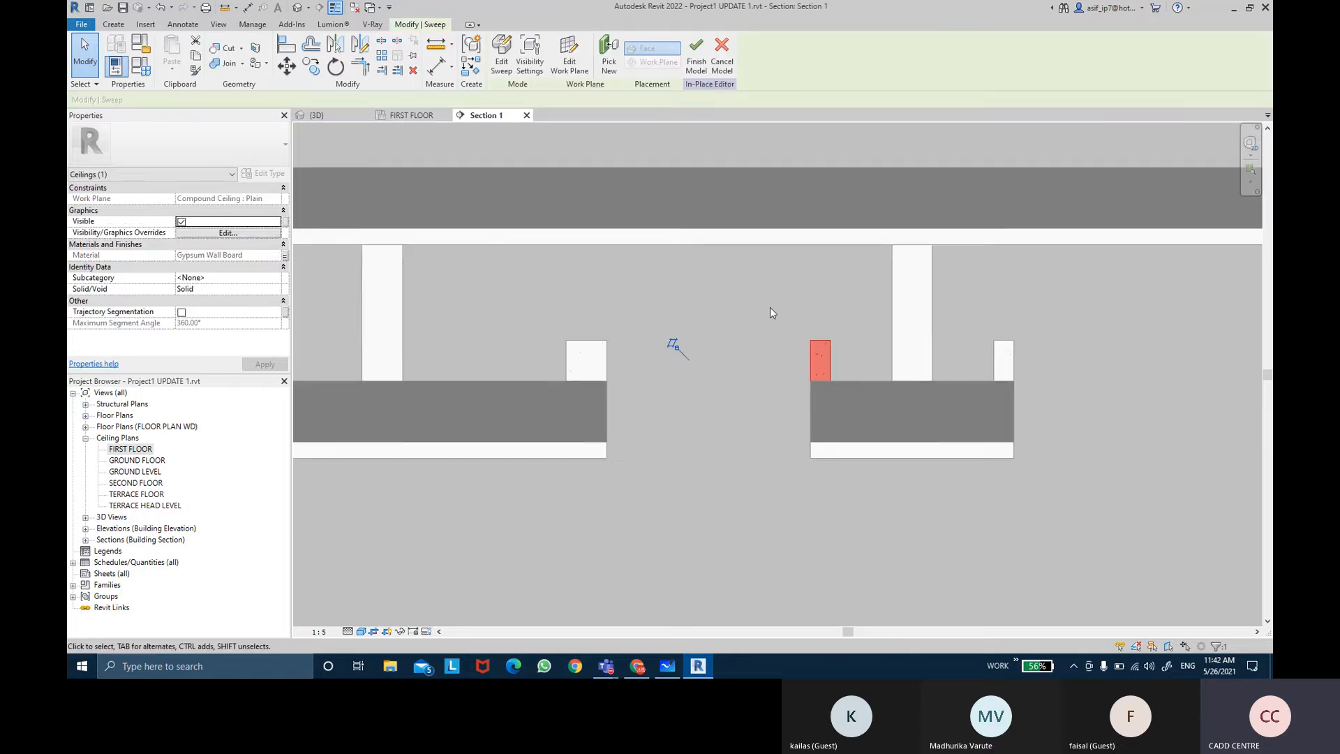
{"action": "left_click", "coordinate": [696, 54]}
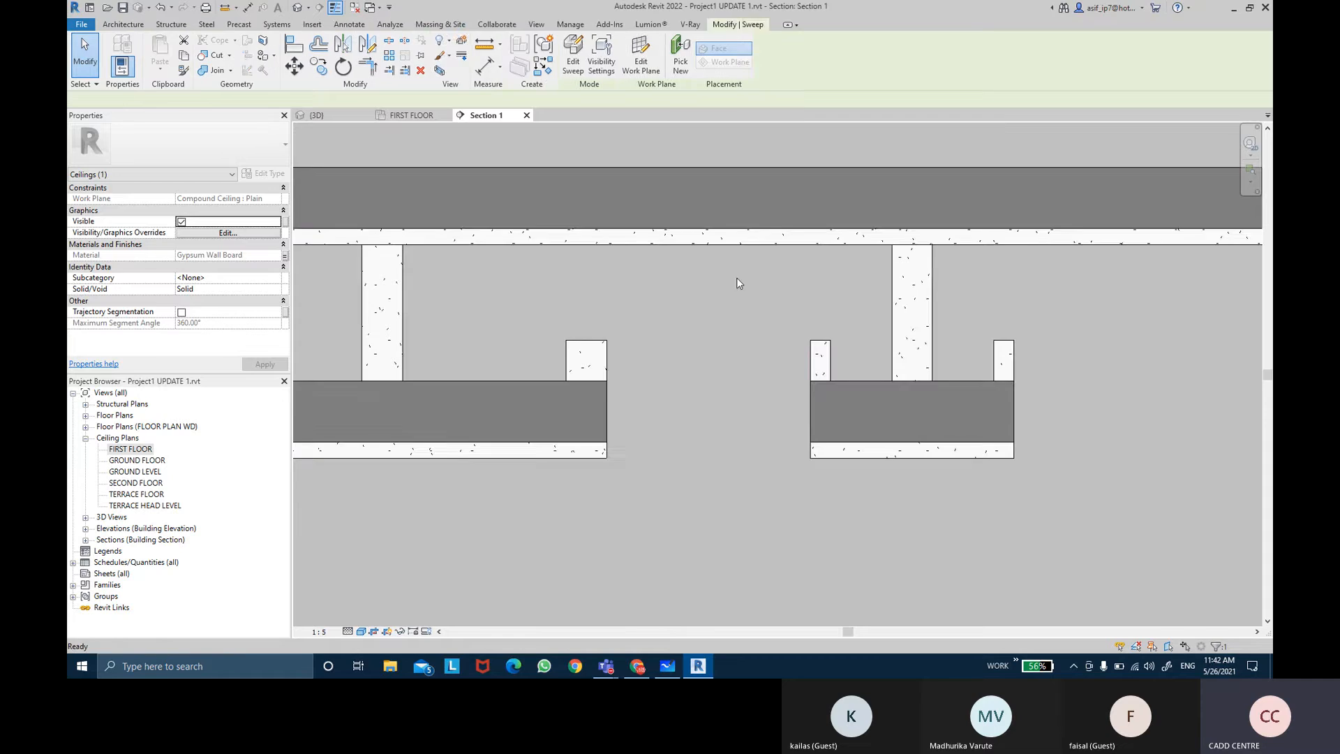
Step: Examine the new notch ceiling in the 3D view around the section box
{"action": "scroll", "coordinate": [735, 278], "scroll_direction": "down", "scroll_amount": 3}
{"action": "left_click", "coordinate": [710, 328]}
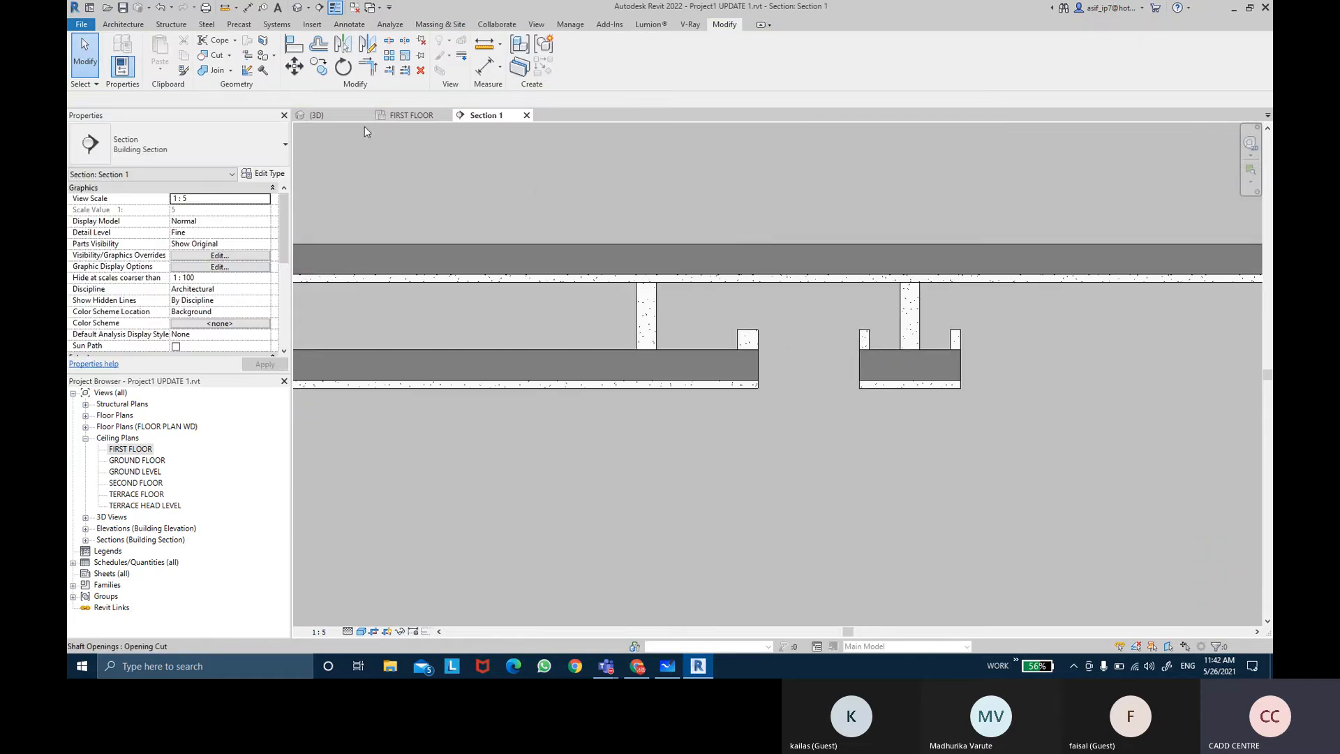
{"action": "left_click", "coordinate": [345, 119]}
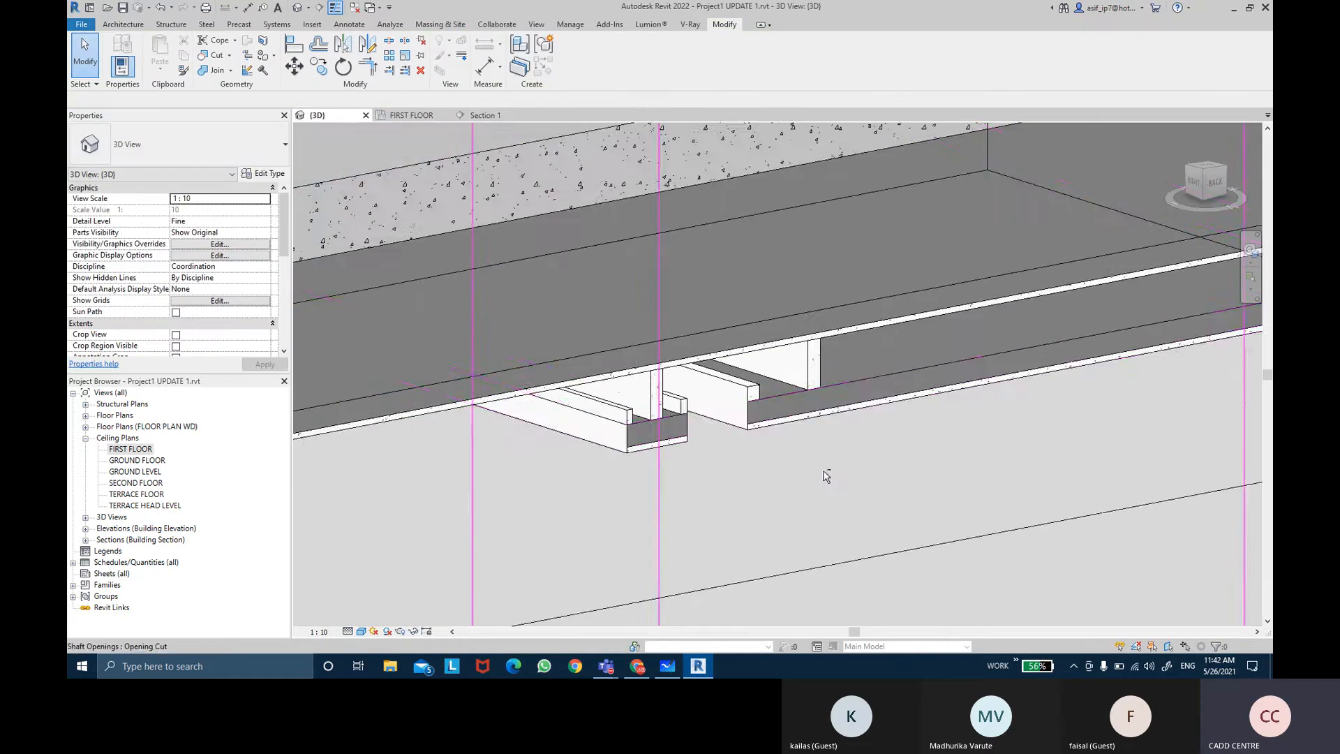
{"action": "middle_click_drag", "start_coordinate": [826, 476], "coordinate": [716, 395], "text": "shift"}
{"action": "left_click", "coordinate": [715, 395]}
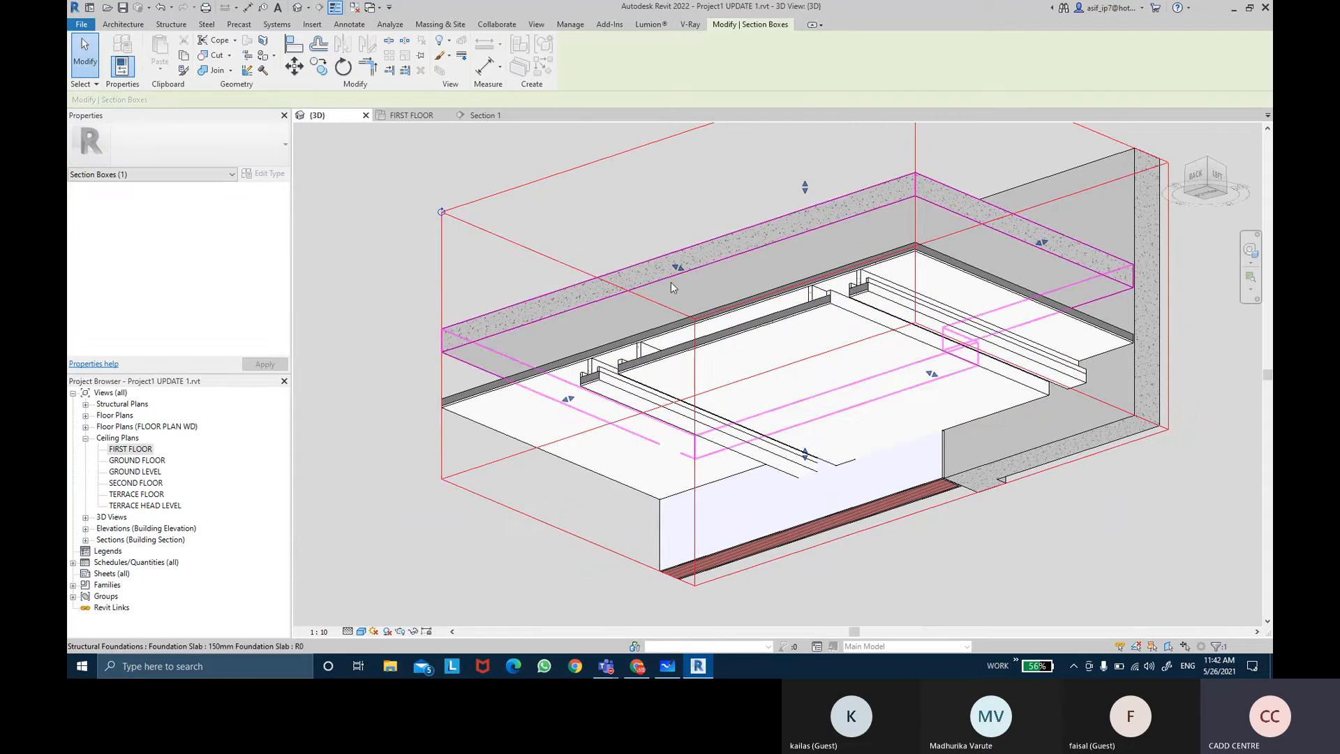
{"action": "middle_click_drag", "start_coordinate": [698, 314], "coordinate": [698, 342], "text": "shift"}
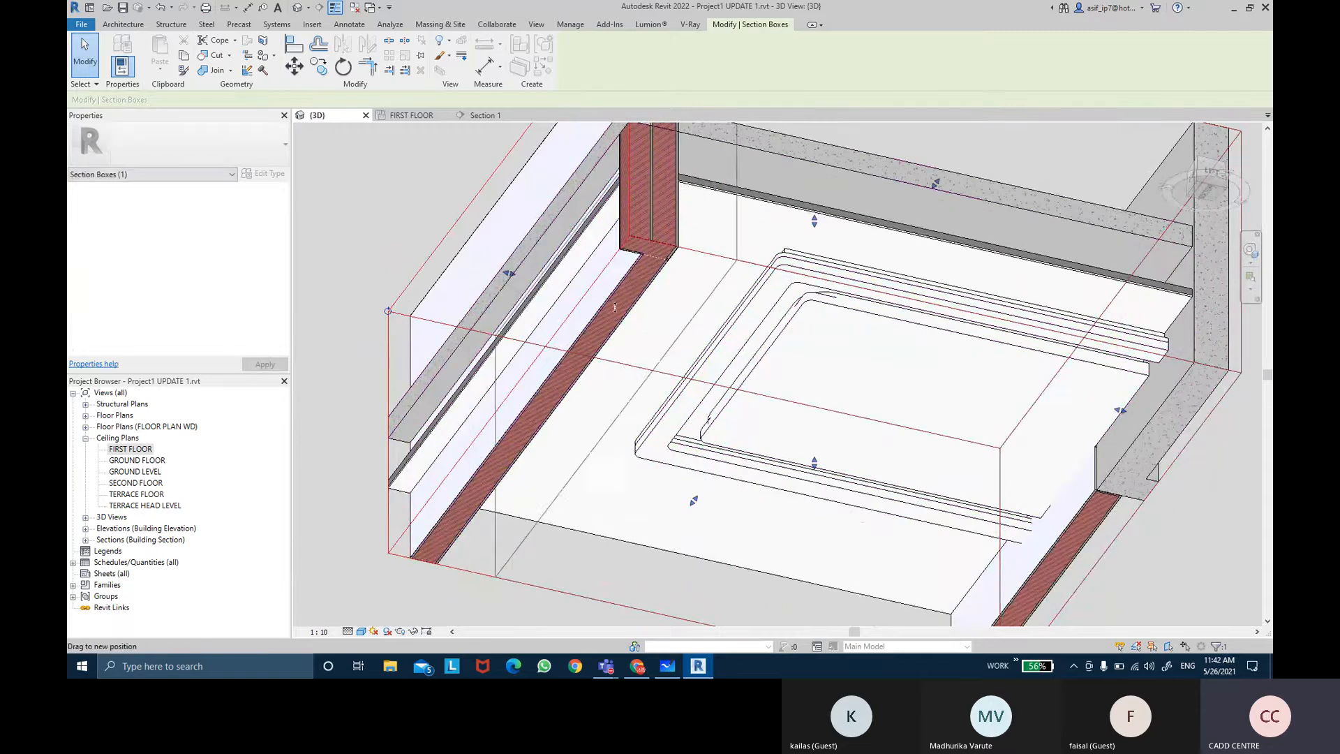
{"action": "middle_click_drag", "start_coordinate": [615, 307], "coordinate": [991, 578], "text": "shift"}
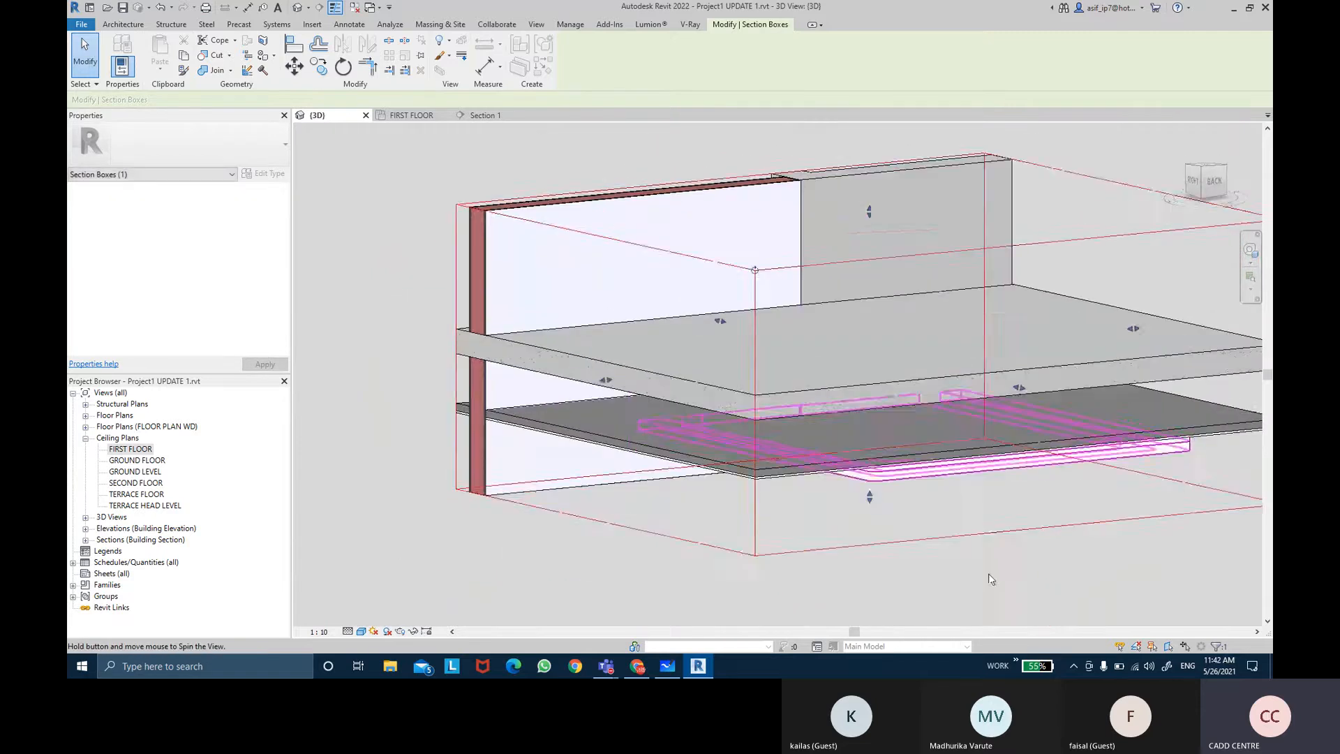
{"action": "left_click", "coordinate": [991, 578]}
{"action": "scroll", "coordinate": [766, 434], "scroll_direction": "down", "scroll_amount": 1}
{"action": "middle_click_drag", "start_coordinate": [910, 480], "coordinate": [960, 466]}
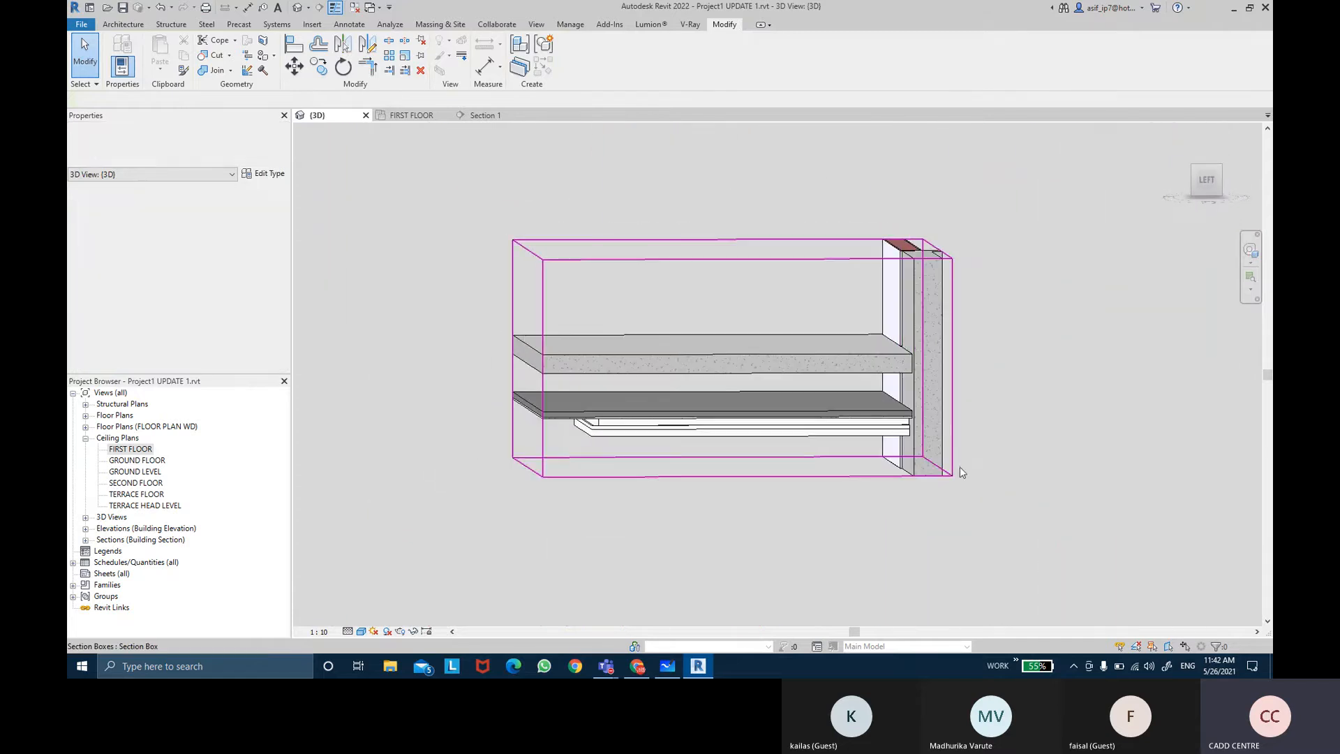
{"action": "left_click", "coordinate": [922, 353]}
{"action": "middle_click_drag", "start_coordinate": [871, 363], "coordinate": [728, 458], "text": "shift"}
{"action": "scroll", "coordinate": [722, 422], "scroll_direction": "up", "scroll_amount": 3}
{"action": "key", "text": "Escape"}
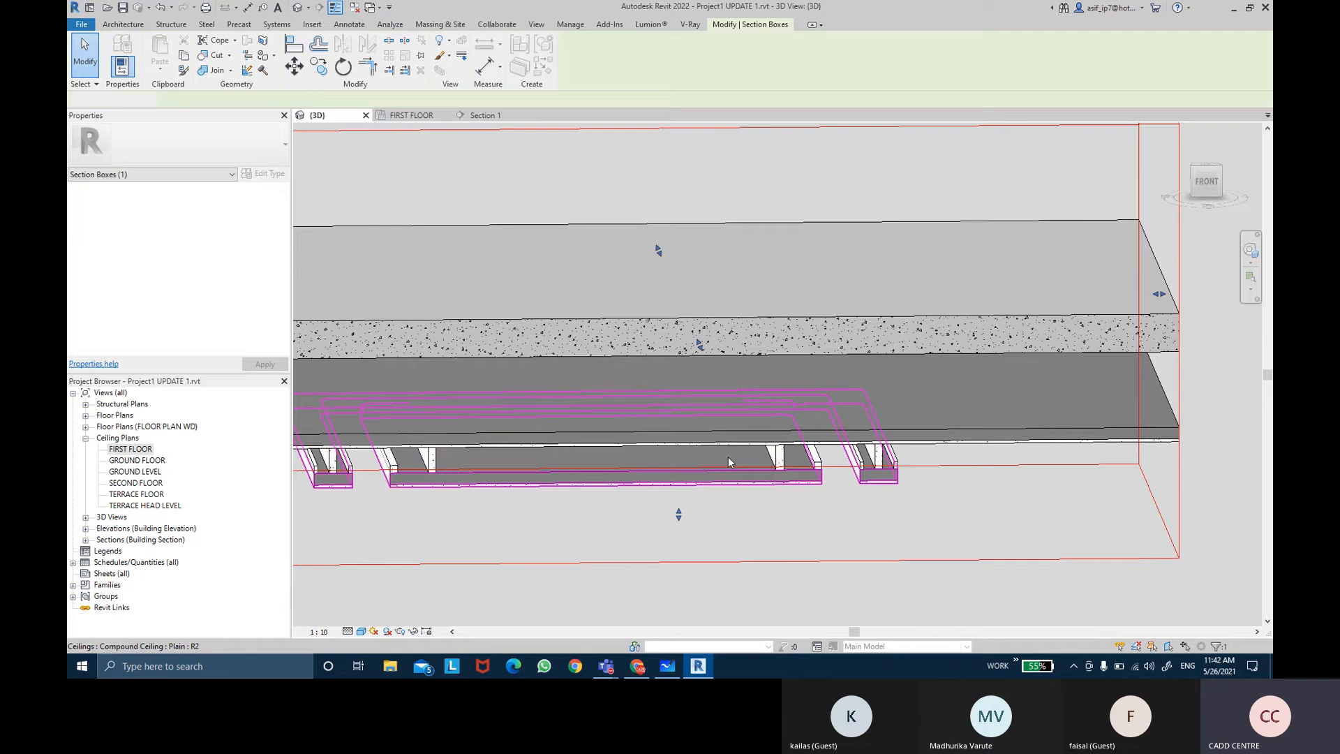
{"action": "left_click_drag", "start_coordinate": [825, 478], "coordinate": [819, 455], "text": "shift"}
{"action": "middle_click_drag", "start_coordinate": [819, 454], "coordinate": [909, 377], "text": "shift"}
{"action": "scroll", "coordinate": [708, 396], "scroll_direction": "down", "scroll_amount": 3}
{"action": "scroll", "coordinate": [812, 373], "scroll_direction": "up", "scroll_amount": 5}
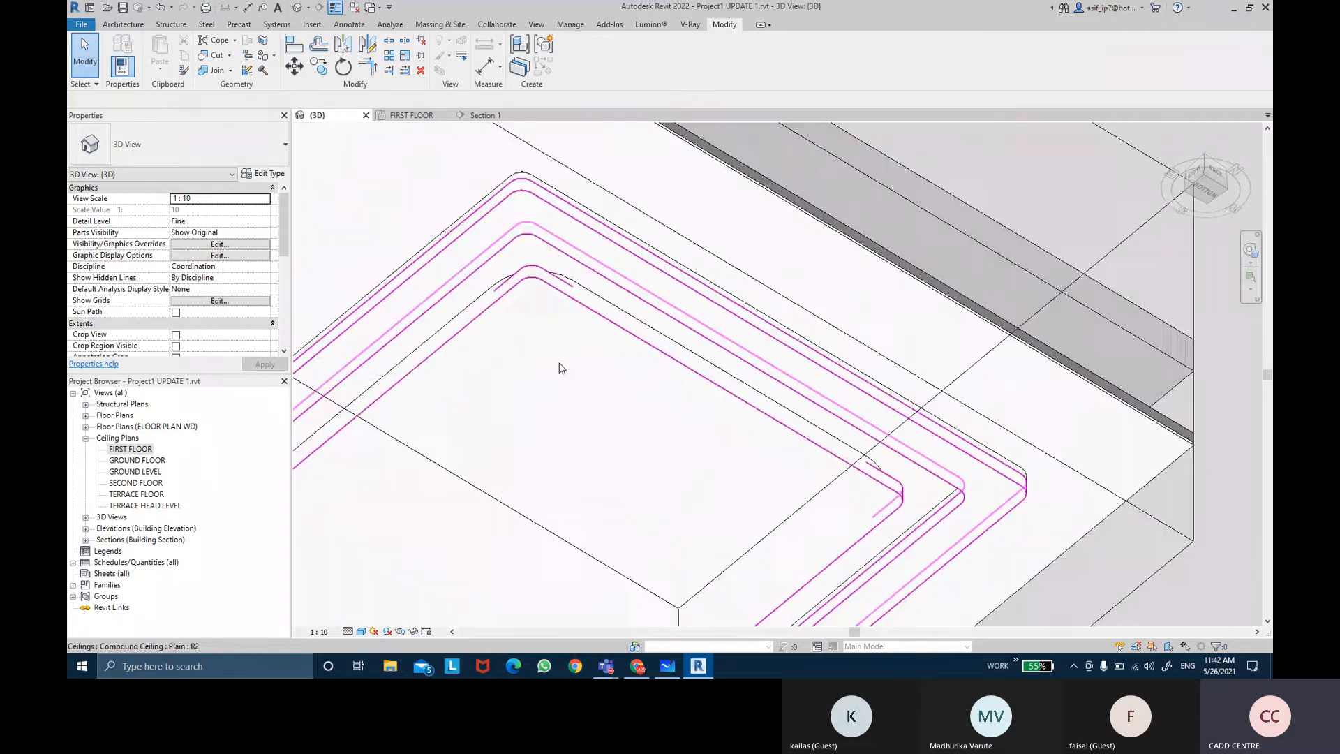
{"action": "middle_click_drag", "start_coordinate": [578, 339], "coordinate": [597, 393], "text": "shift"}
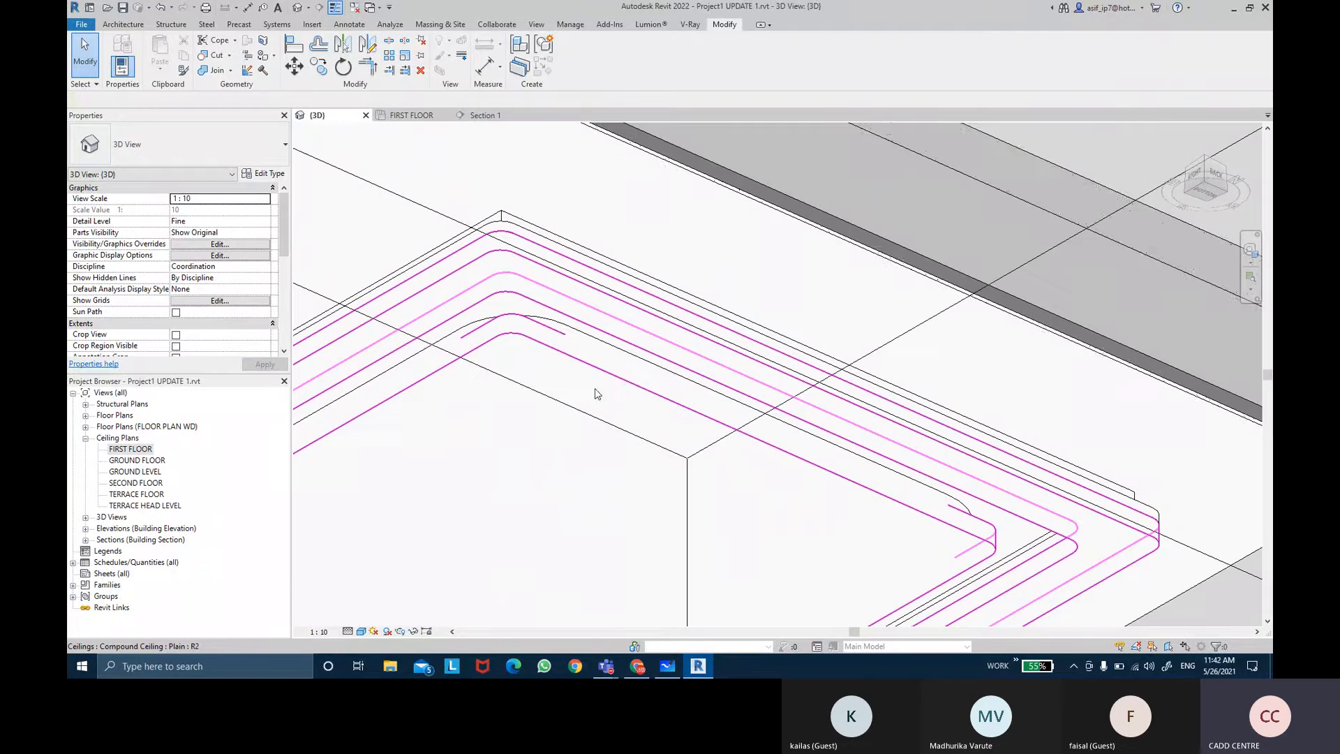
Step: Reopen the notch ceiling in-place model, open its sweep profile, and finish the sweep again
{"action": "left_click", "coordinate": [561, 327]}
{"action": "middle_click_drag", "start_coordinate": [572, 330], "coordinate": [624, 298], "text": "shift"}
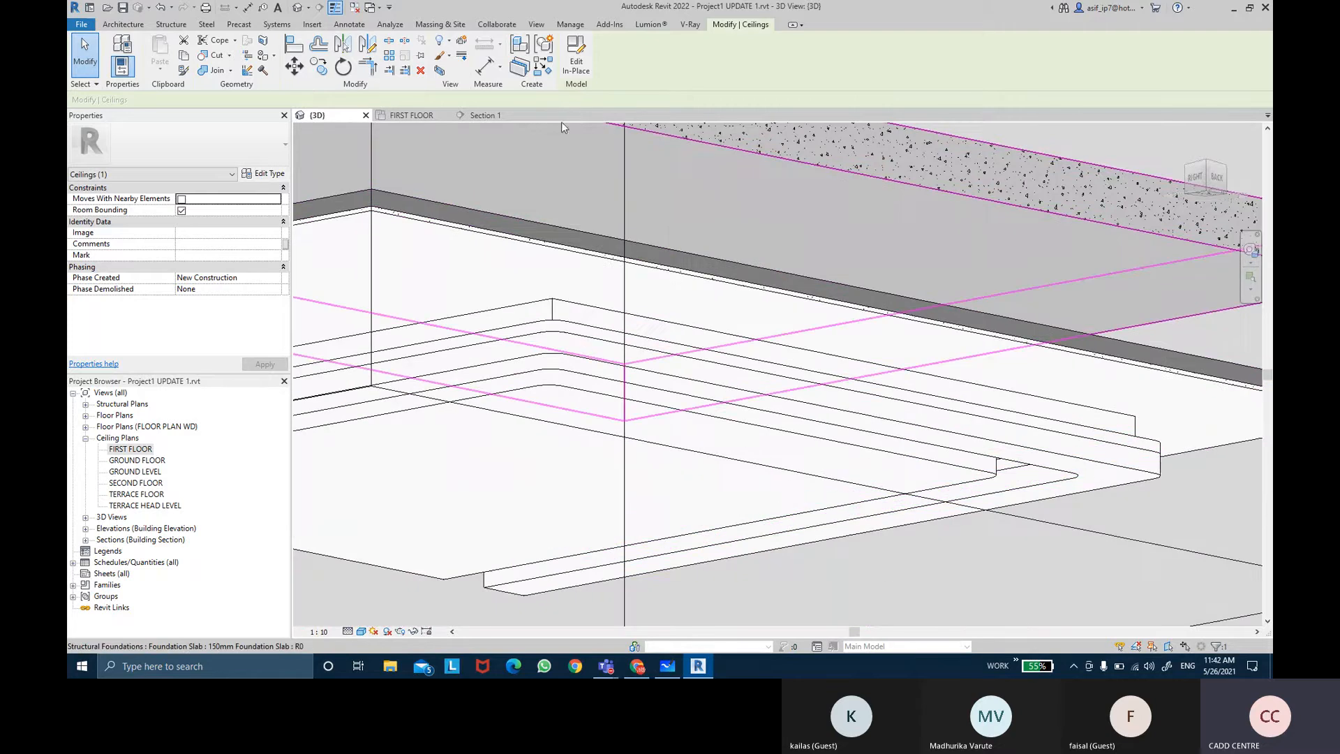
{"action": "left_click", "coordinate": [578, 70]}
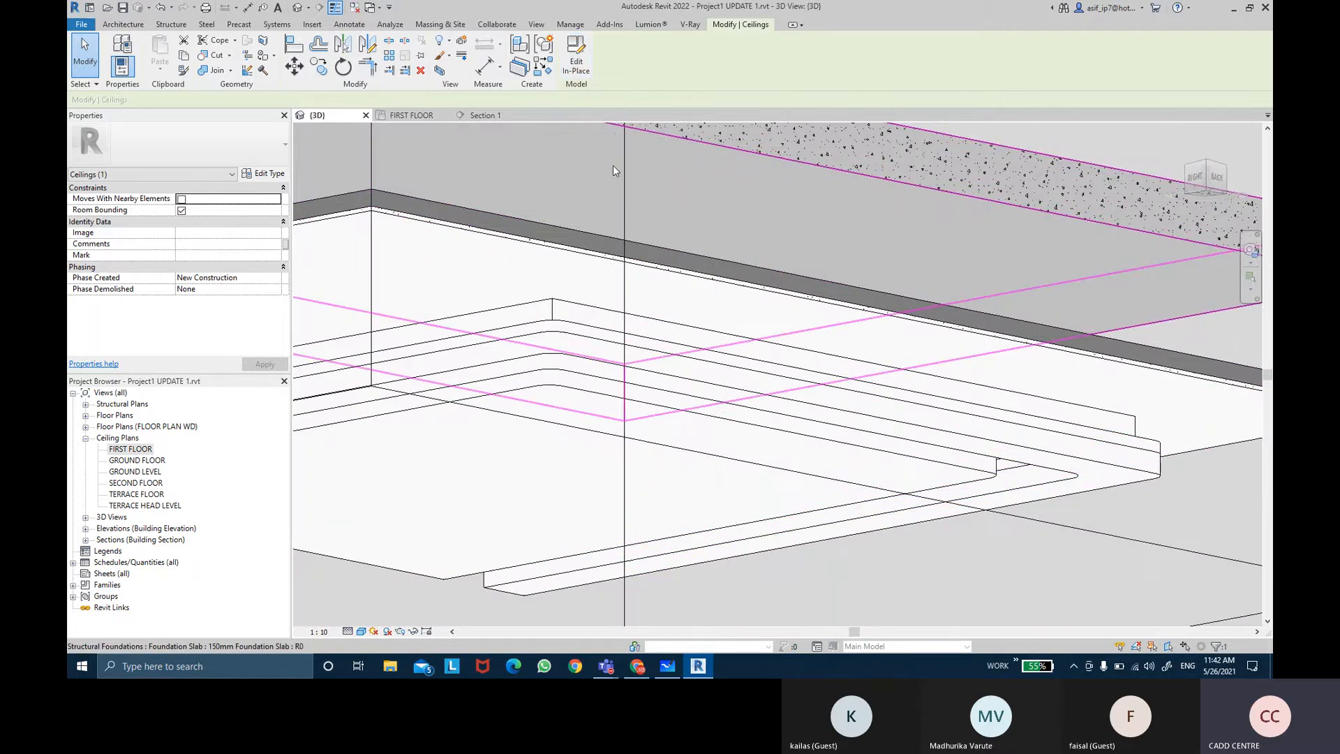
{"action": "left_click", "coordinate": [616, 375]}
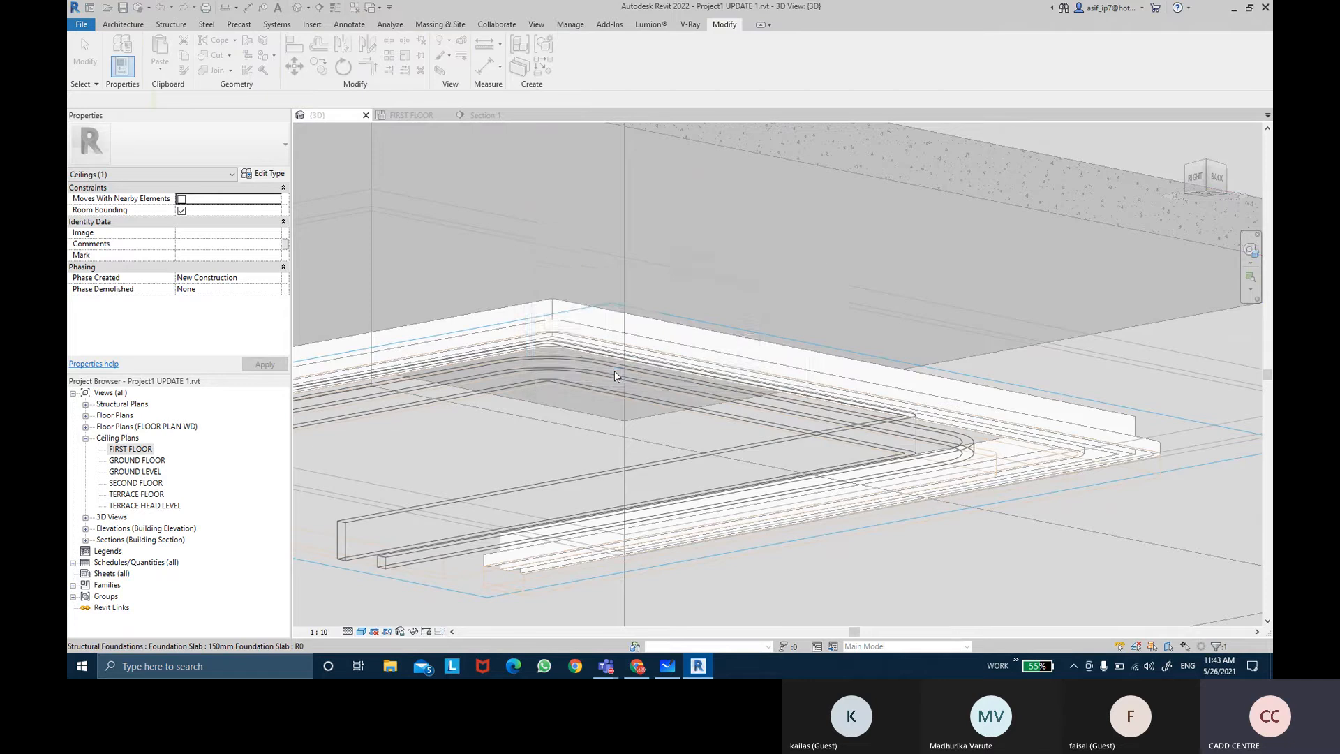
{"action": "left_click", "coordinate": [562, 355]}
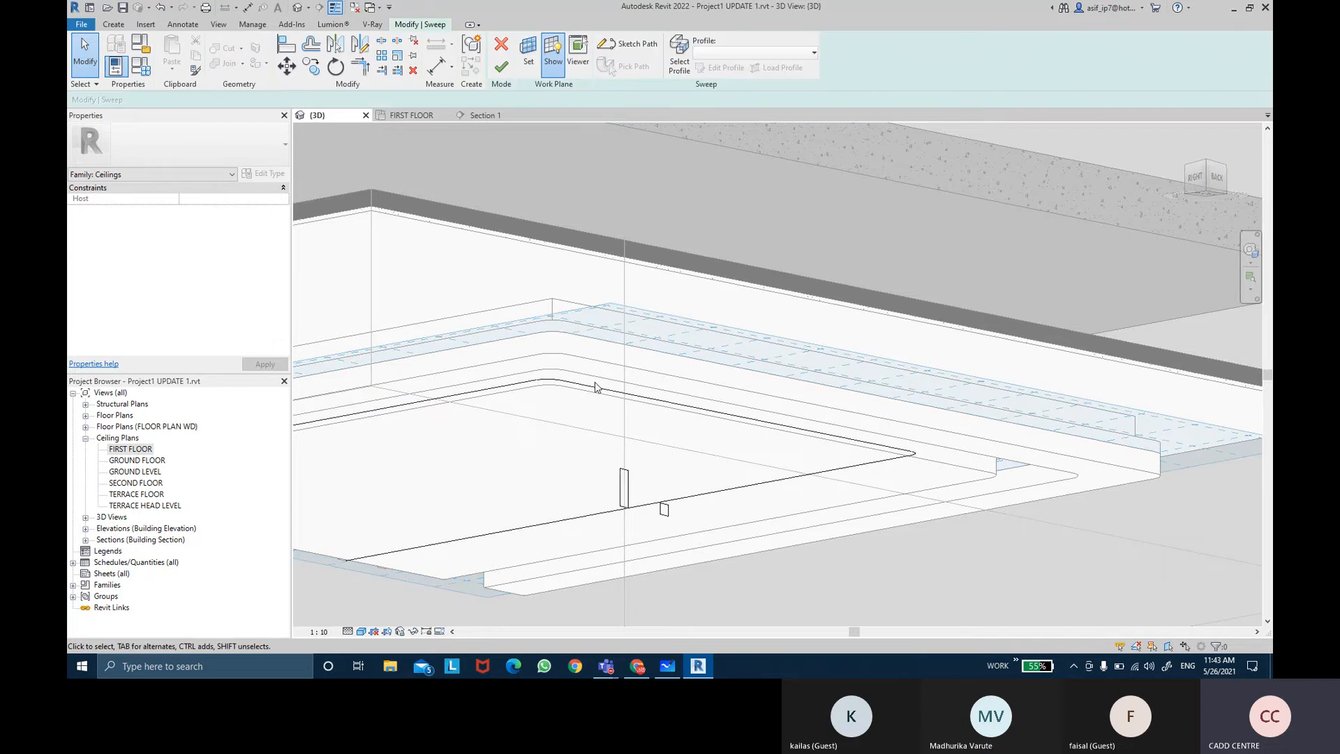
{"action": "double_click", "coordinate": [667, 511]}
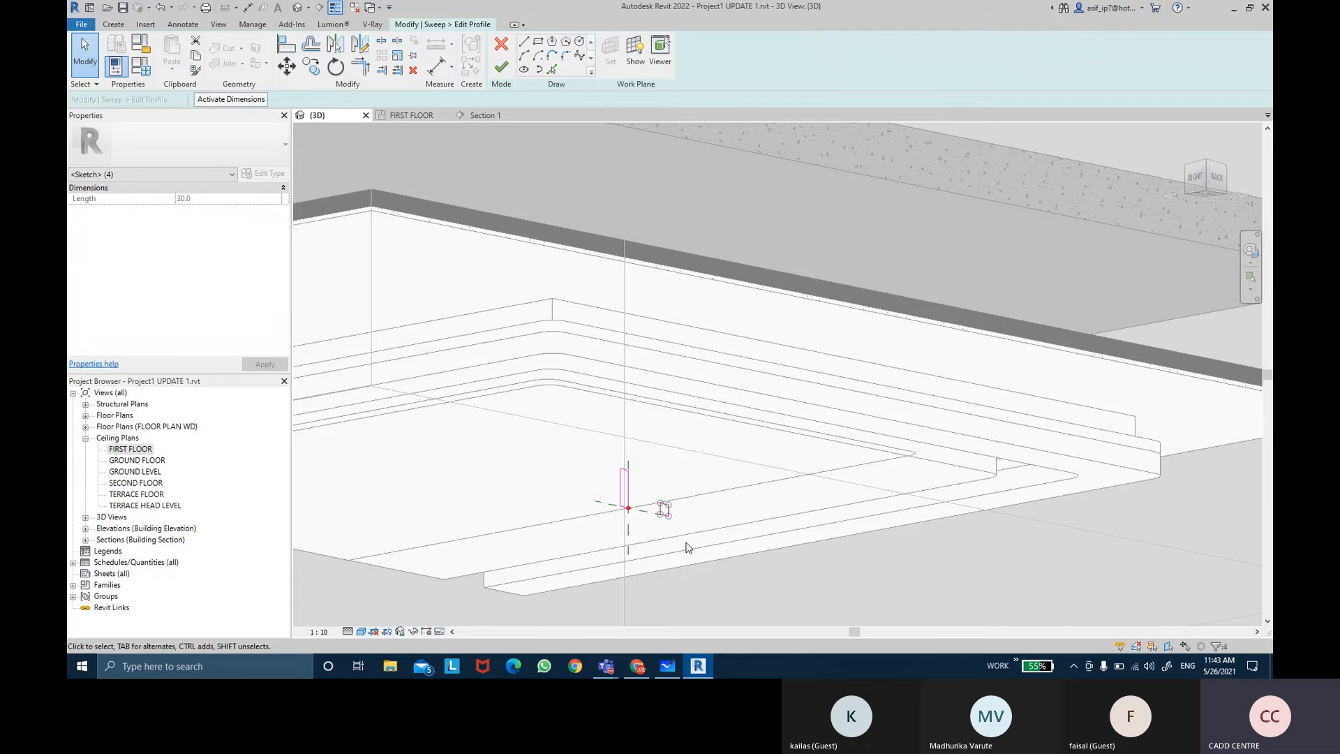
{"action": "left_click", "coordinate": [501, 68]}
{"action": "left_click", "coordinate": [501, 67]}
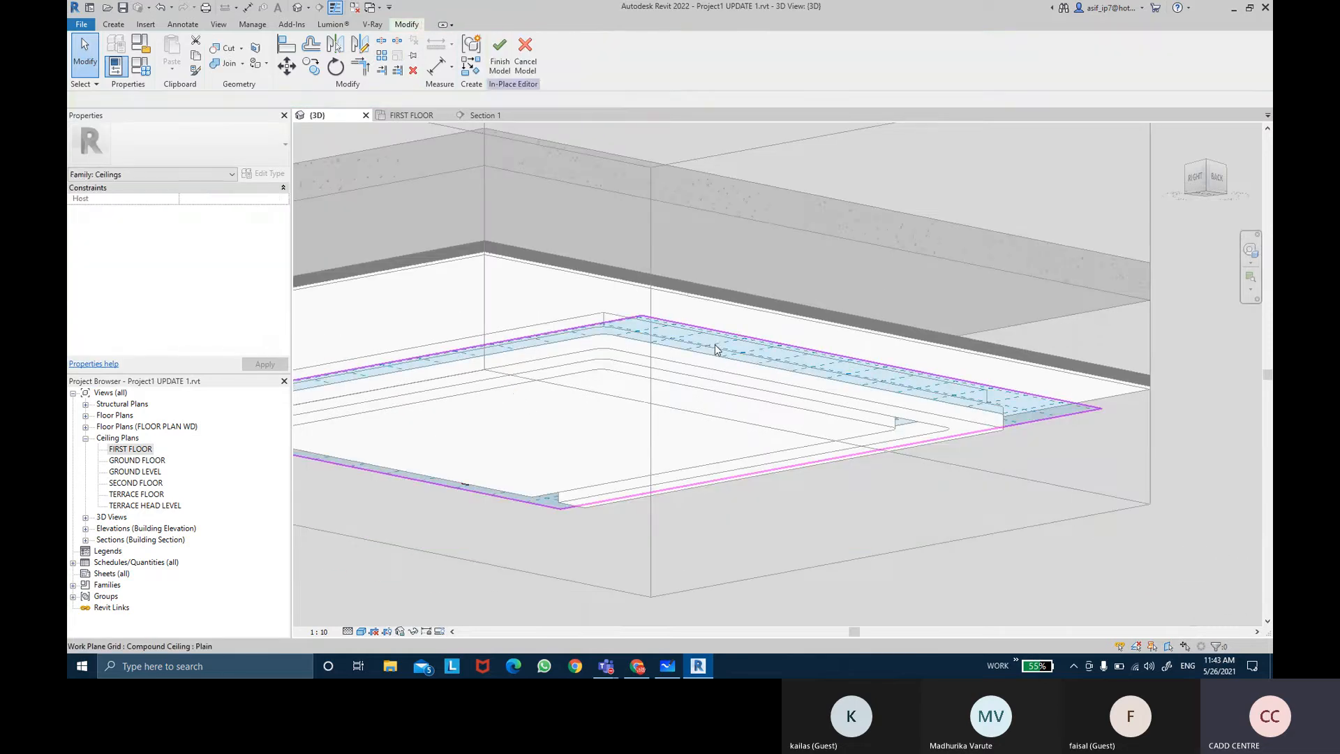
Step: Inspect the notch ceiling in Section 1 and finish the in-place model
{"action": "middle_click_drag", "start_coordinate": [825, 389], "coordinate": [566, 482], "text": "shift"}
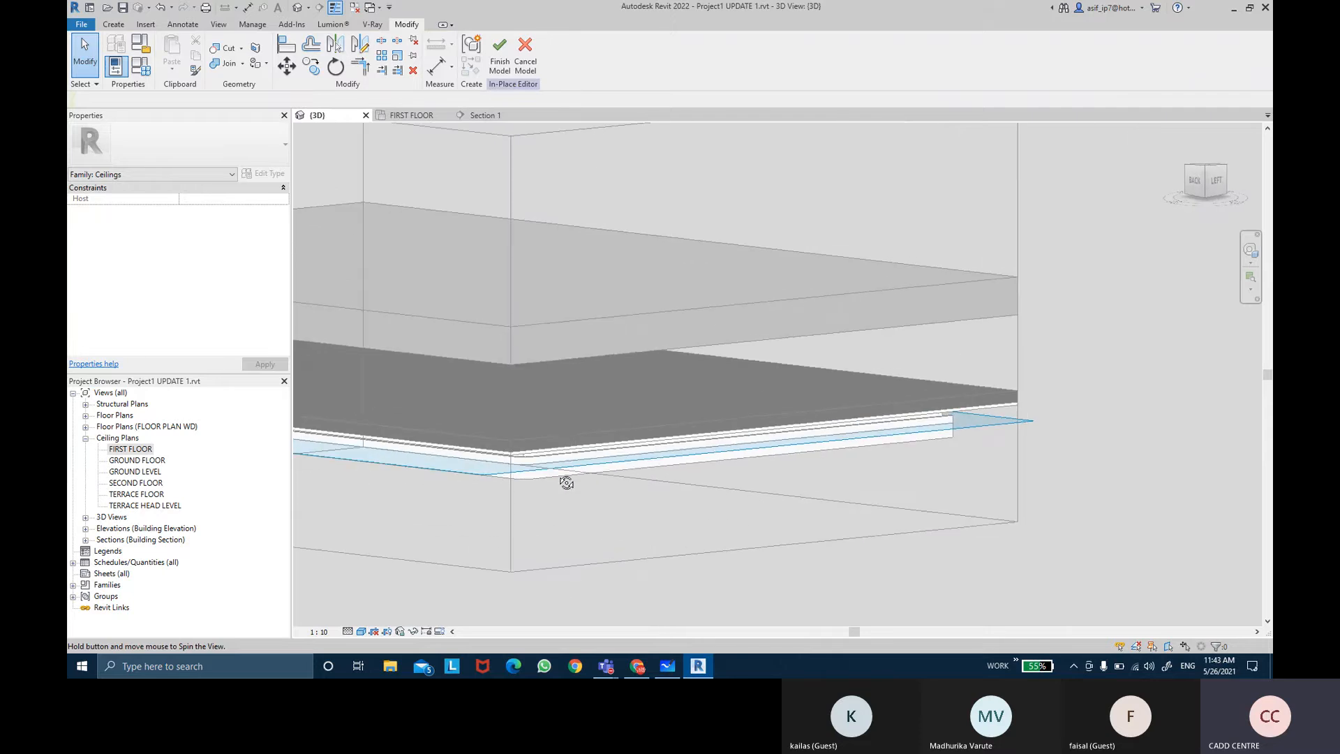
{"action": "left_click", "coordinate": [485, 115]}
{"action": "middle_click_drag", "start_coordinate": [709, 323], "coordinate": [845, 351]}
{"action": "scroll", "coordinate": [802, 335], "scroll_direction": "down", "scroll_amount": 2}
{"action": "scroll", "coordinate": [814, 350], "scroll_direction": "down", "scroll_amount": 2}
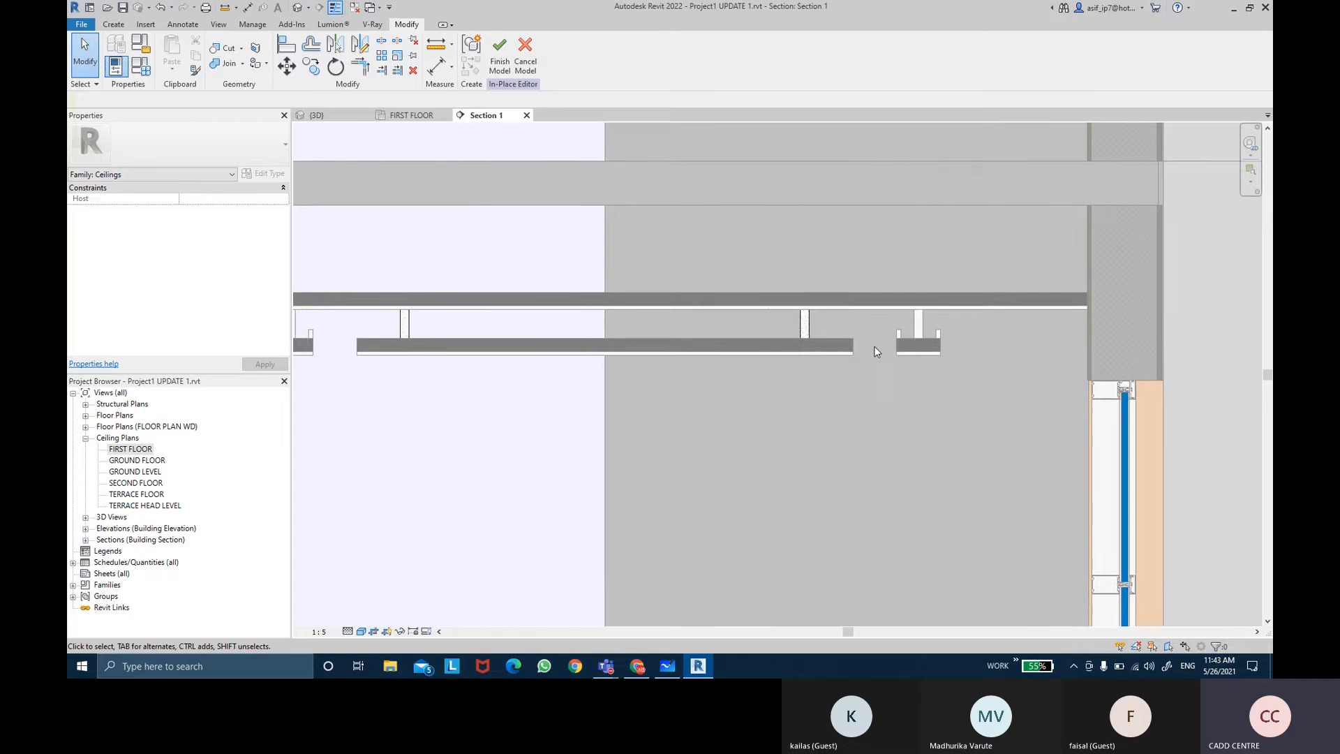
{"action": "middle_click_drag", "start_coordinate": [740, 349], "coordinate": [786, 348]}
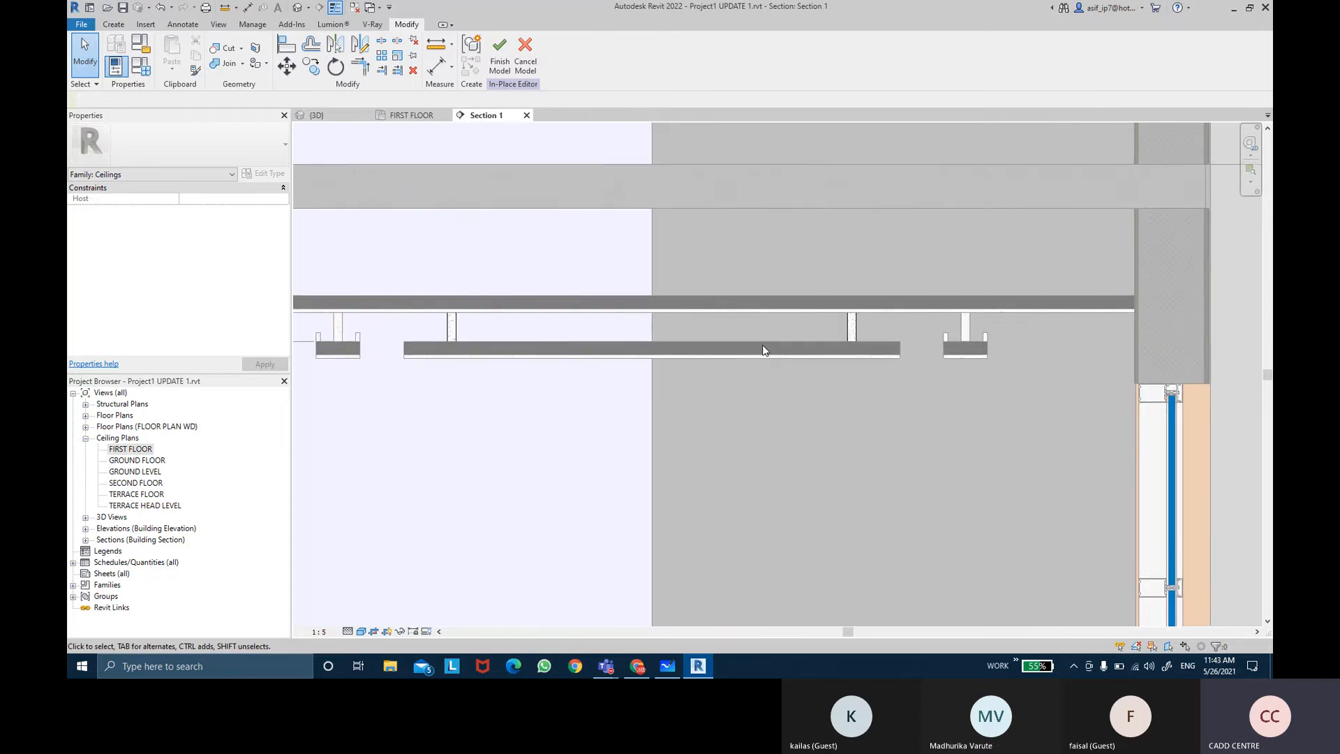
{"action": "middle_click_drag", "start_coordinate": [764, 345], "coordinate": [757, 321]}
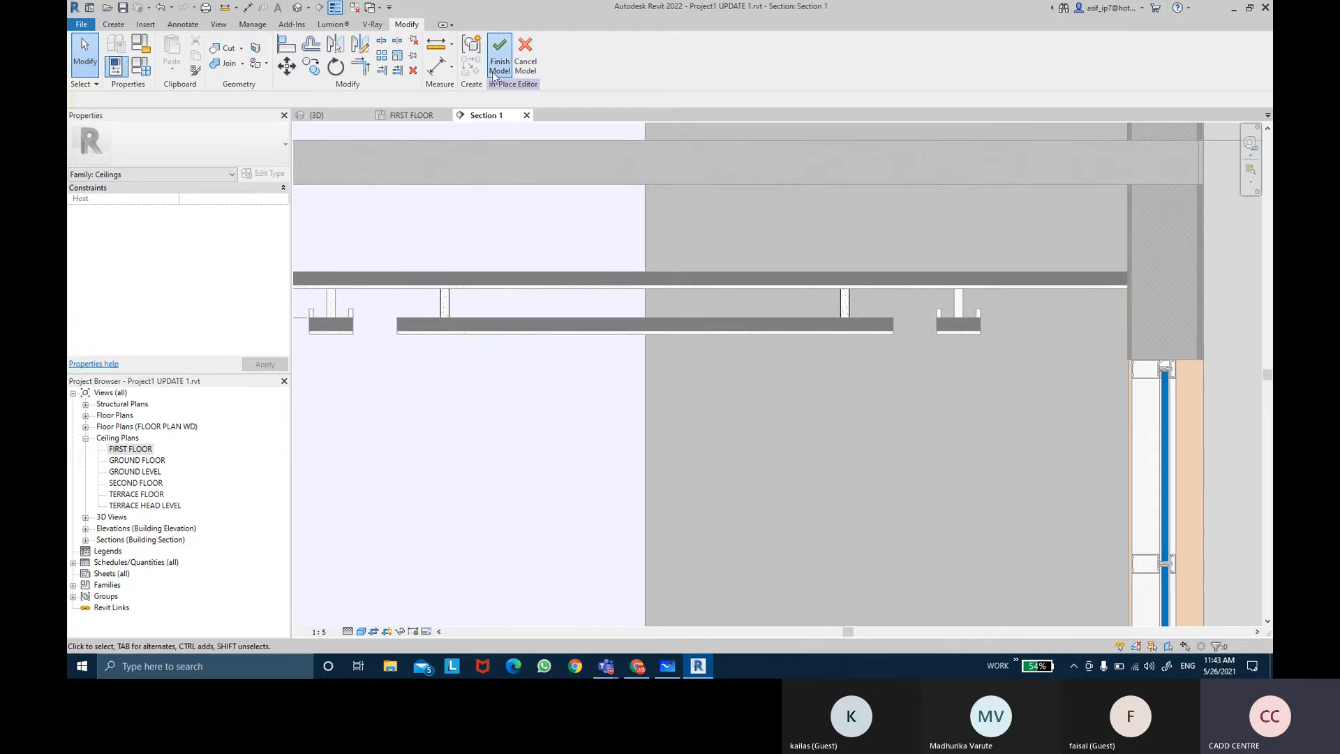
{"action": "left_click", "coordinate": [751, 380]}
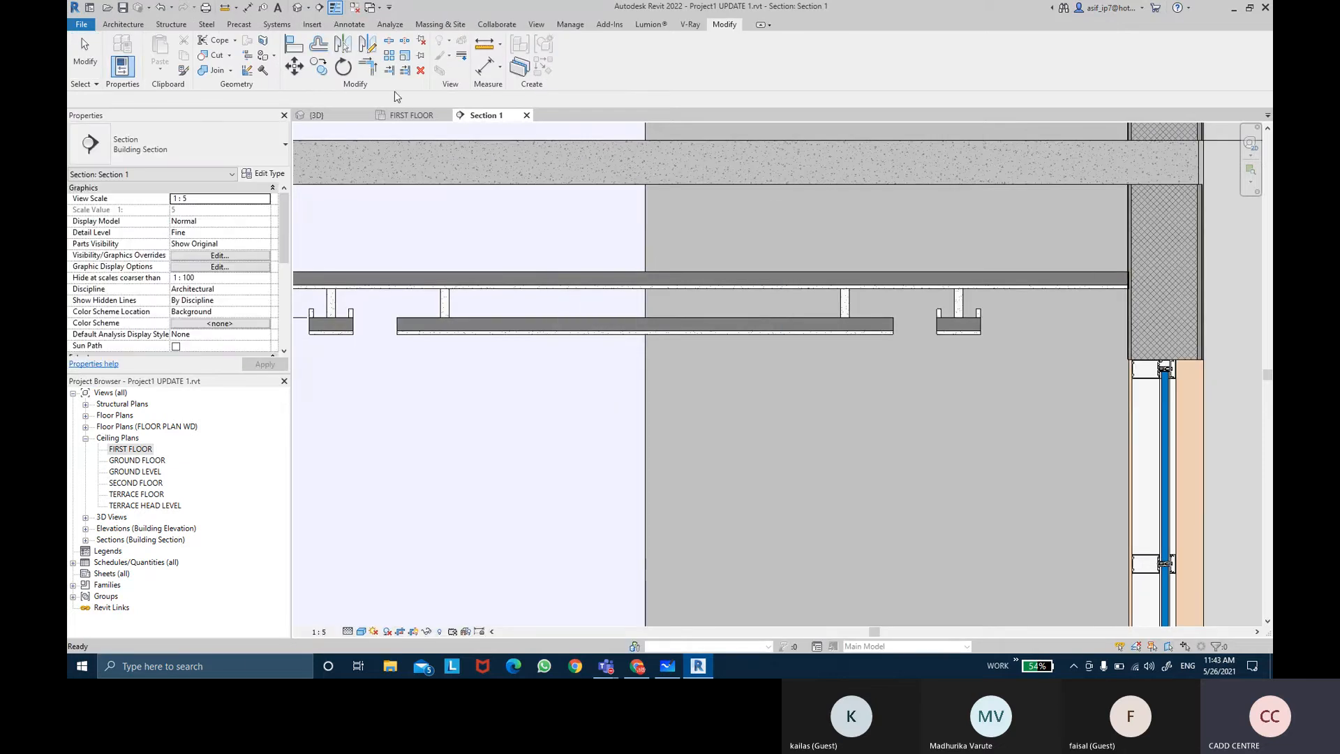
Step: Inspect the notch ceiling in the 3D view by adjusting the section box
{"action": "left_click", "coordinate": [346, 119]}
{"action": "middle_click_drag", "start_coordinate": [731, 277], "coordinate": [860, 348], "text": "shift"}
{"action": "scroll", "coordinate": [852, 366], "scroll_direction": "down", "scroll_amount": 2}
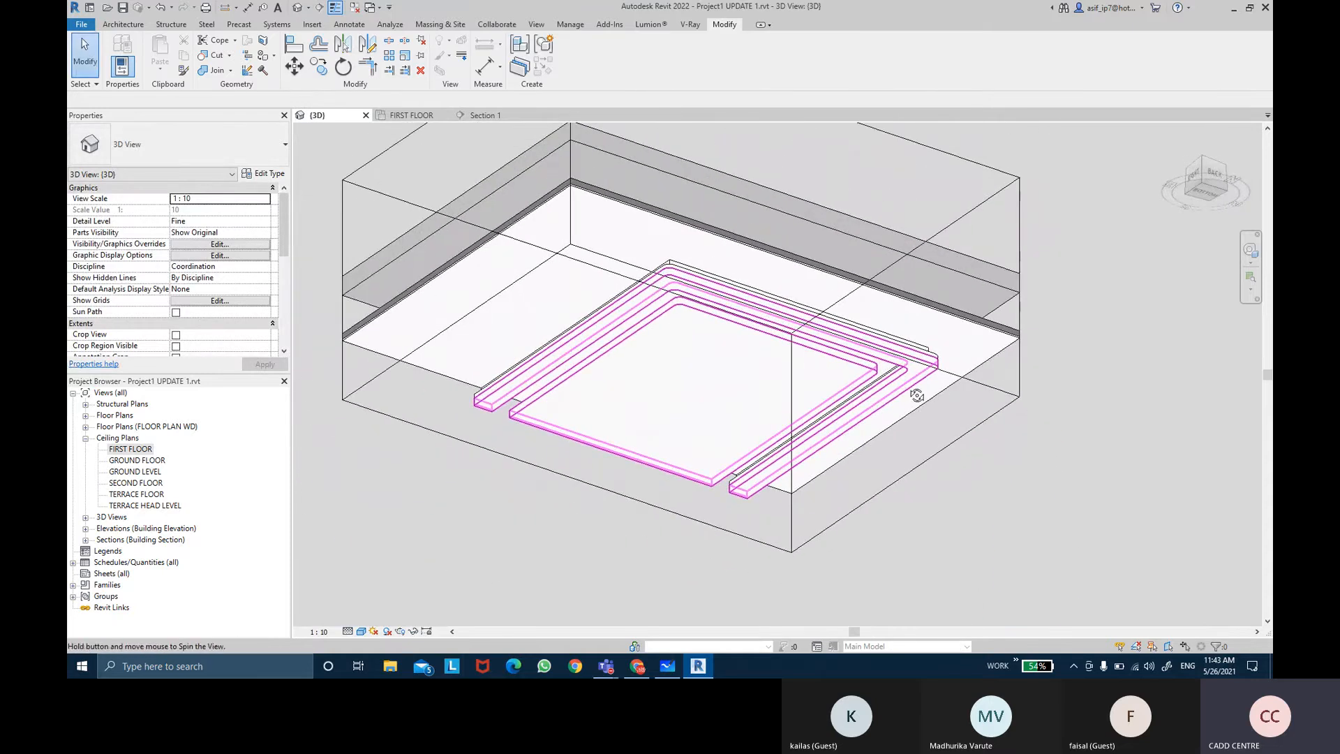
{"action": "middle_click_drag", "start_coordinate": [916, 395], "coordinate": [981, 517], "text": "shift"}
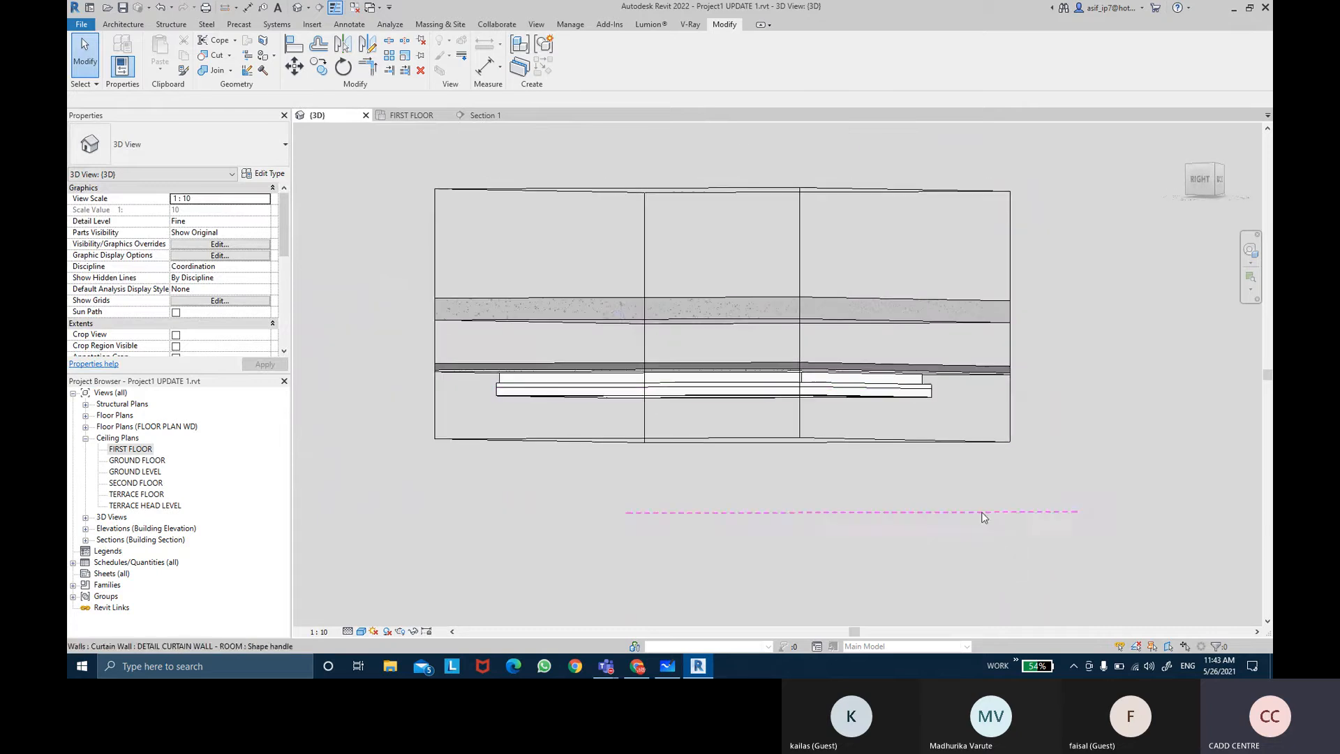
{"action": "left_click", "coordinate": [864, 191]}
{"action": "left_click_drag", "start_coordinate": [722, 188], "coordinate": [723, 336]}
{"action": "mouse_move", "coordinate": [725, 342]}
{"action": "middle_mouse_down", "text": "shift"}
{"action": "mouse_move", "coordinate": [742, 374]}
{"action": "mouse_move", "coordinate": [728, 347]}
{"action": "middle_mouse_up", "text": "shift"}
{"action": "left_click_drag", "start_coordinate": [721, 353], "coordinate": [723, 376]}
{"action": "middle_click_drag", "start_coordinate": [744, 301], "coordinate": [745, 485], "text": "shift"}
{"action": "scroll", "coordinate": [745, 486], "scroll_direction": "up", "scroll_amount": 2}
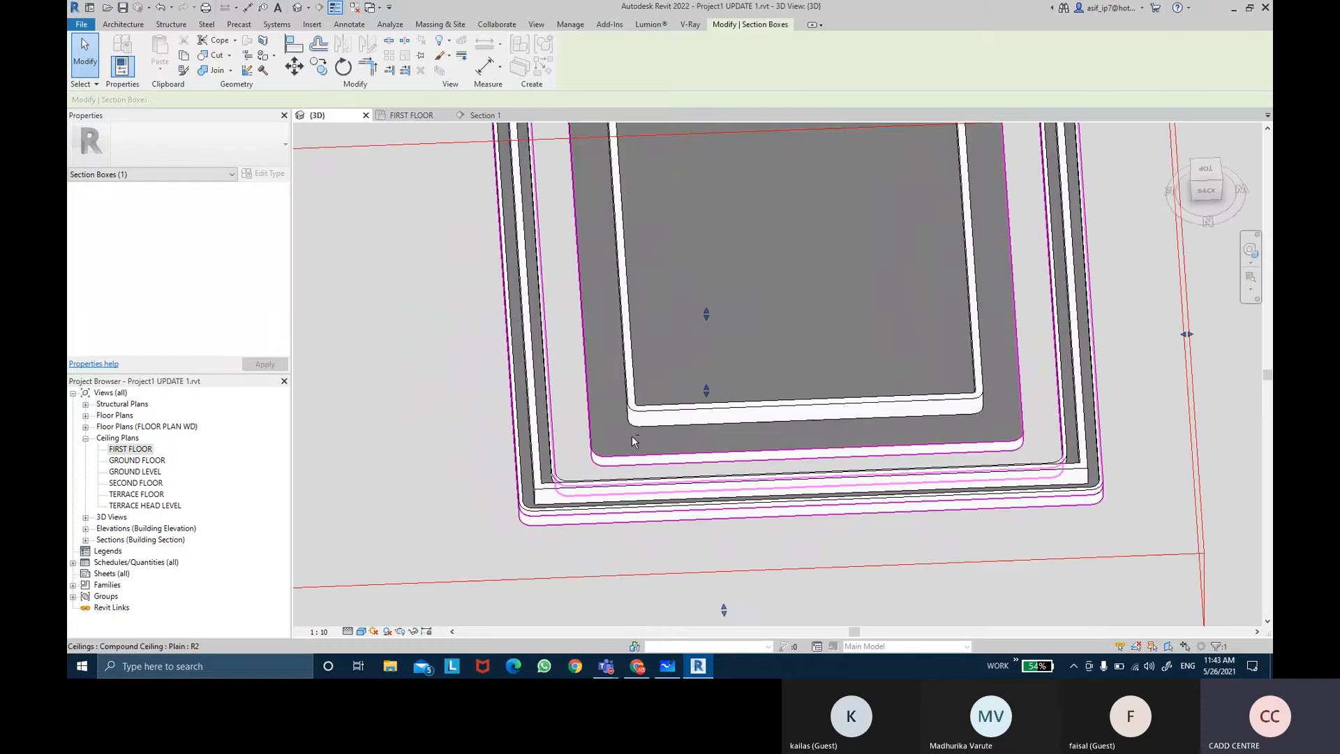
Step: Join the geometry of the notch ceiling with the compound ceiling in the 3D view
{"action": "middle_click_drag", "start_coordinate": [634, 441], "coordinate": [778, 345], "text": "shift"}
{"action": "scroll", "coordinate": [1000, 318], "scroll_direction": "up", "scroll_amount": 1}
{"action": "middle_click_drag", "start_coordinate": [1066, 301], "coordinate": [997, 165], "text": "shift"}
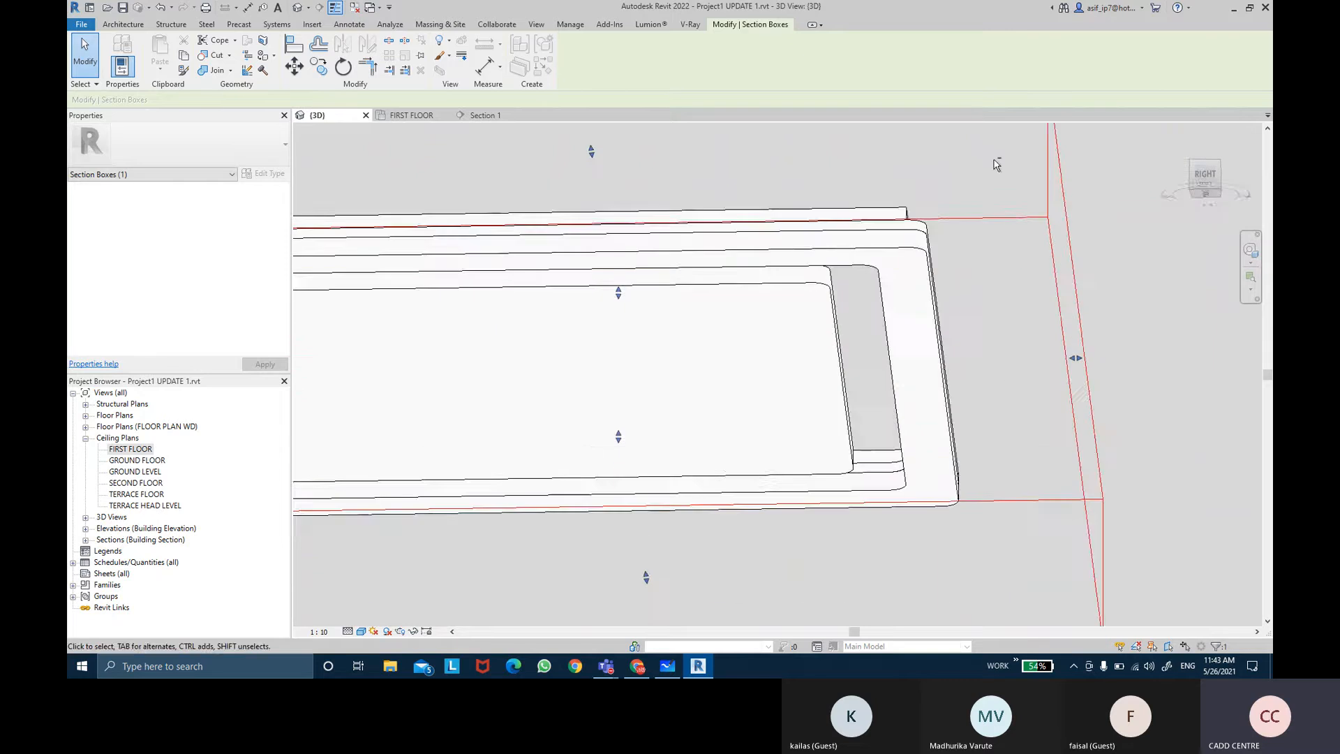
{"action": "middle_click_drag", "start_coordinate": [994, 249], "coordinate": [955, 406], "text": "shift"}
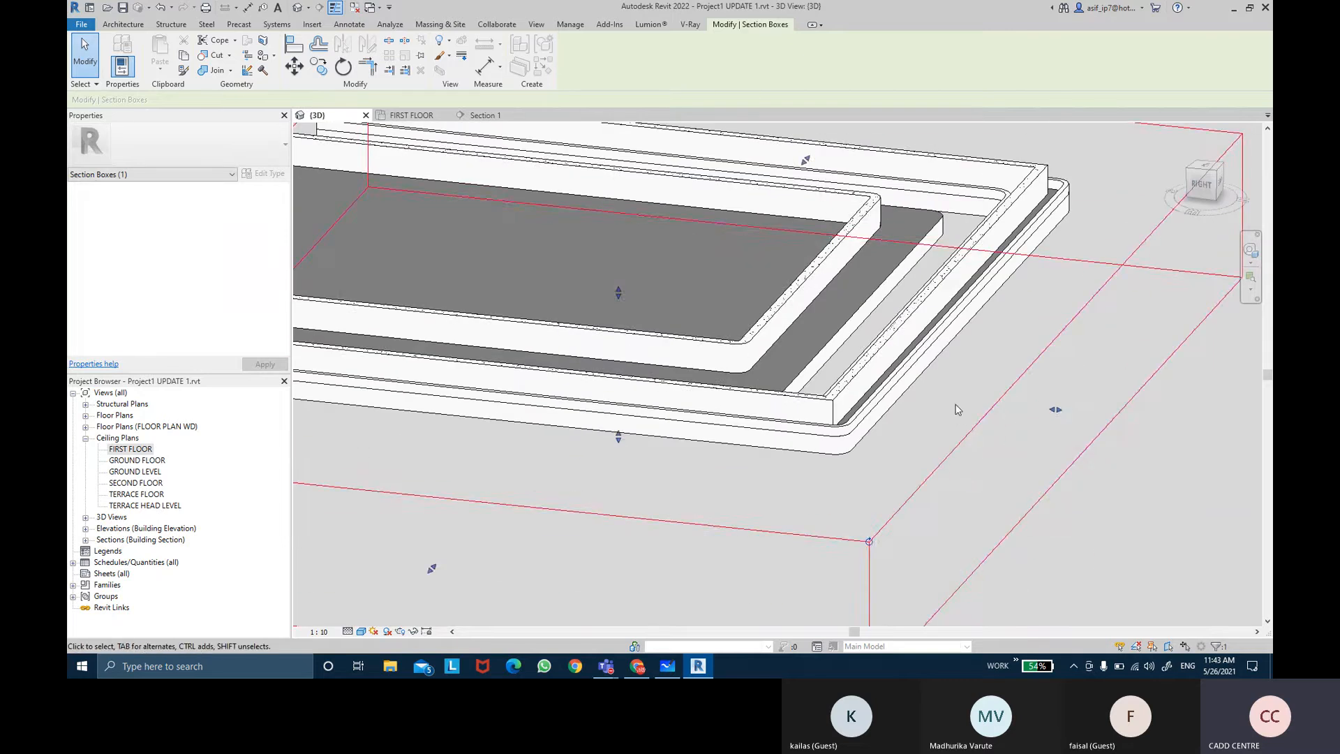
{"action": "left_click", "coordinate": [956, 406]}
{"action": "scroll", "coordinate": [953, 400], "scroll_direction": "up", "scroll_amount": 2}
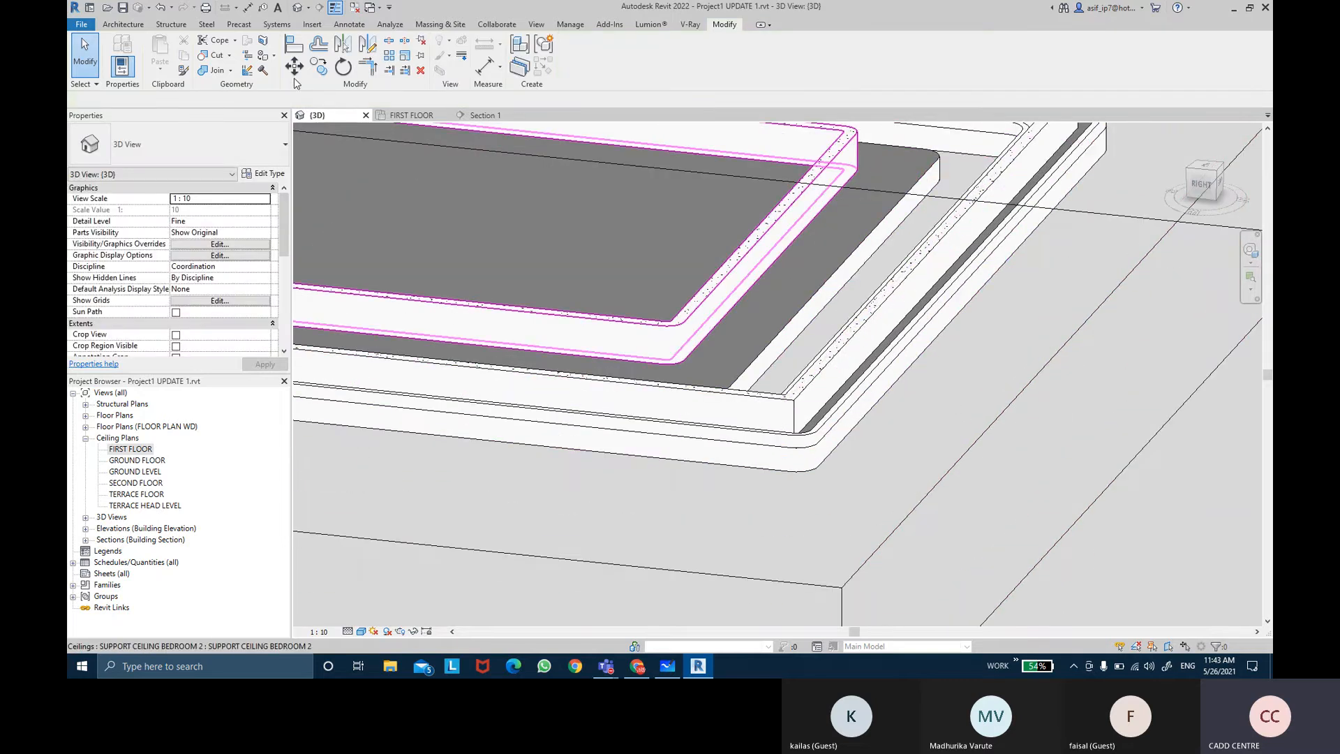
{"action": "left_click", "coordinate": [217, 76]}
{"action": "left_click", "coordinate": [688, 427]}
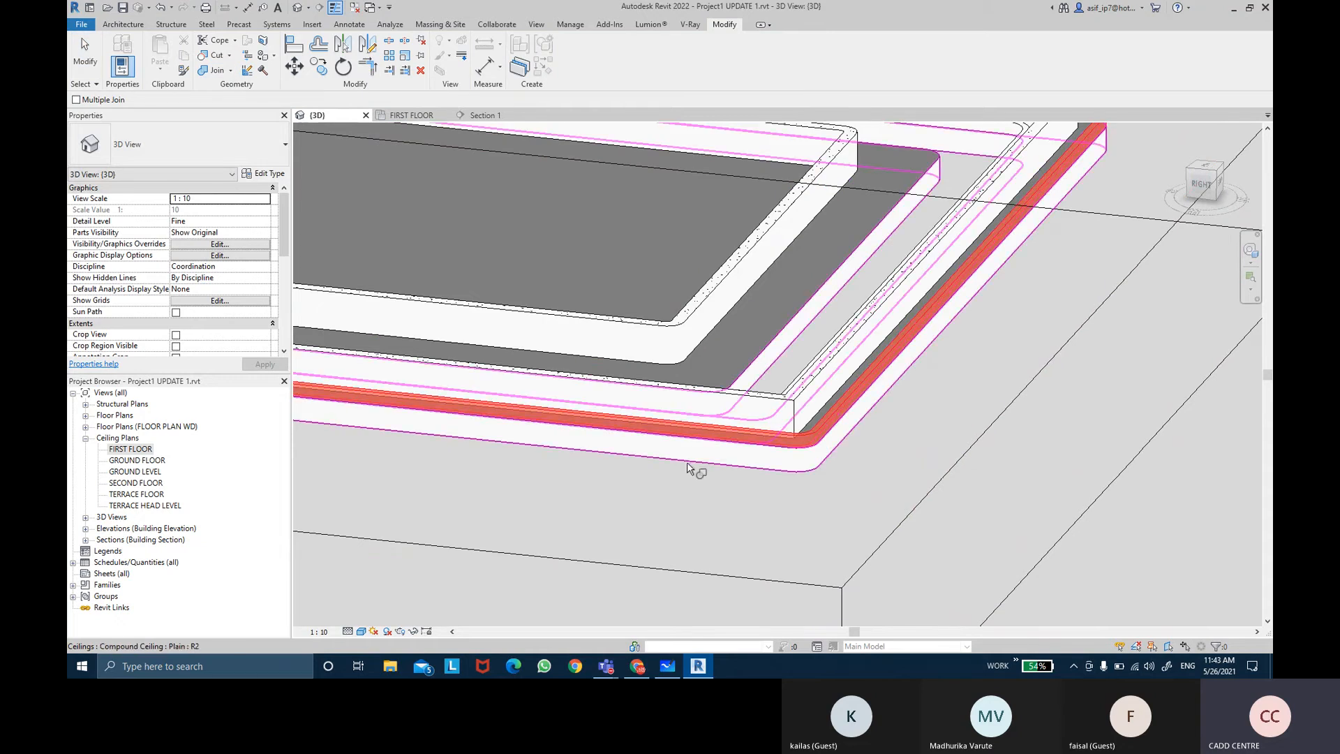
{"action": "left_click", "coordinate": [688, 467]}
{"action": "middle_click_drag", "start_coordinate": [892, 444], "coordinate": [875, 558], "text": "shift"}
{"action": "middle_click_drag", "start_coordinate": [1033, 360], "coordinate": [905, 413]}
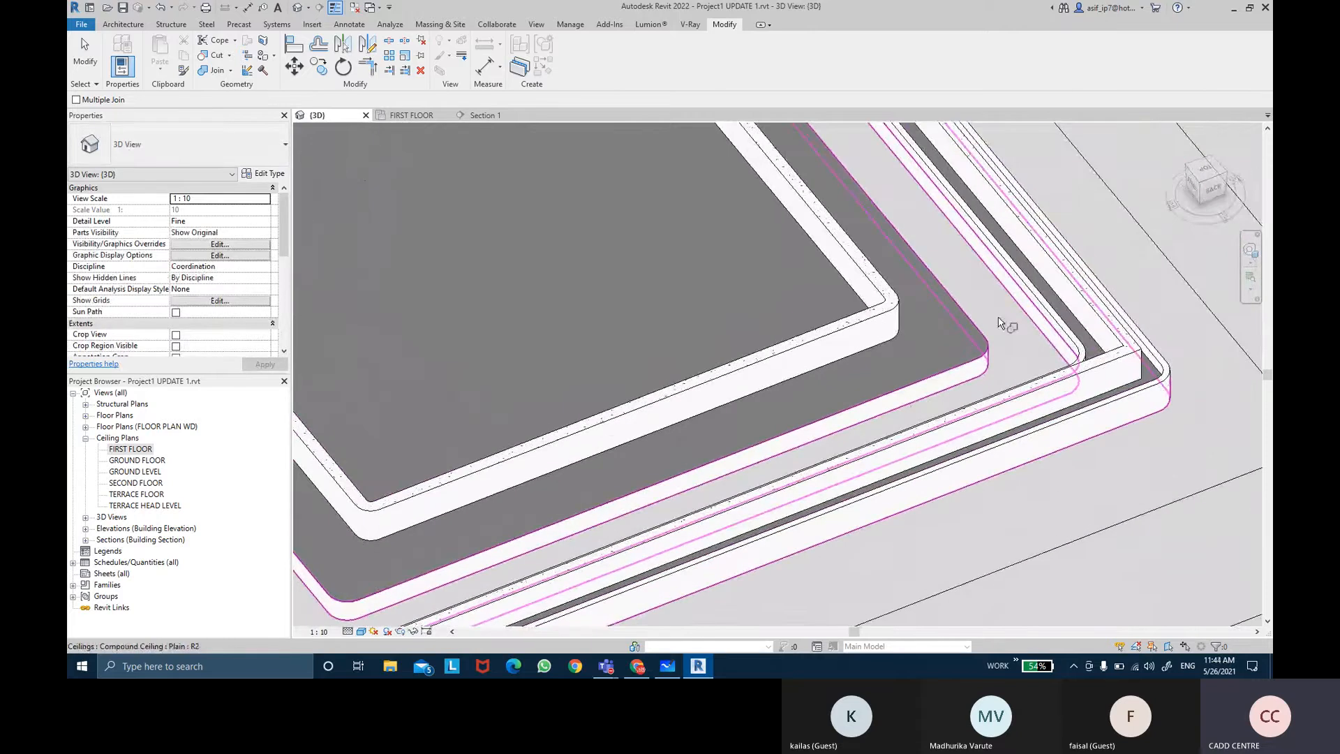
{"action": "left_click", "coordinate": [1047, 312]}
{"action": "mouse_move", "coordinate": [1040, 335]}
{"action": "middle_mouse_down", "text": "shift"}
{"action": "mouse_move", "coordinate": [945, 503]}
{"action": "mouse_move", "coordinate": [963, 464]}
{"action": "mouse_move", "coordinate": [919, 410]}
{"action": "mouse_move", "coordinate": [964, 410]}
{"action": "mouse_move", "coordinate": [894, 454]}
{"action": "mouse_move", "coordinate": [871, 288]}
{"action": "mouse_move", "coordinate": [814, 315]}
{"action": "mouse_move", "coordinate": [706, 335]}
{"action": "middle_mouse_up", "text": "shift"}
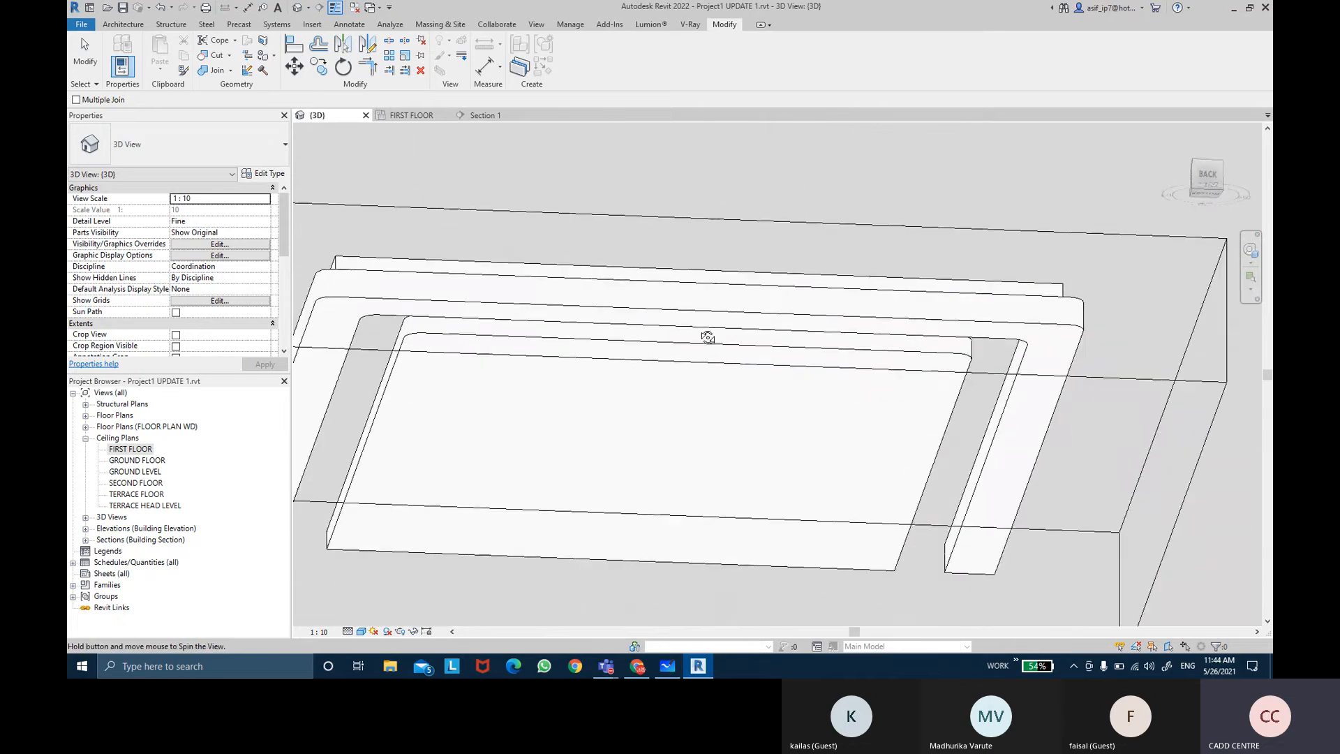
{"action": "middle_click_drag", "start_coordinate": [710, 503], "coordinate": [763, 374], "text": "shift"}
{"action": "key", "text": "Escape"}
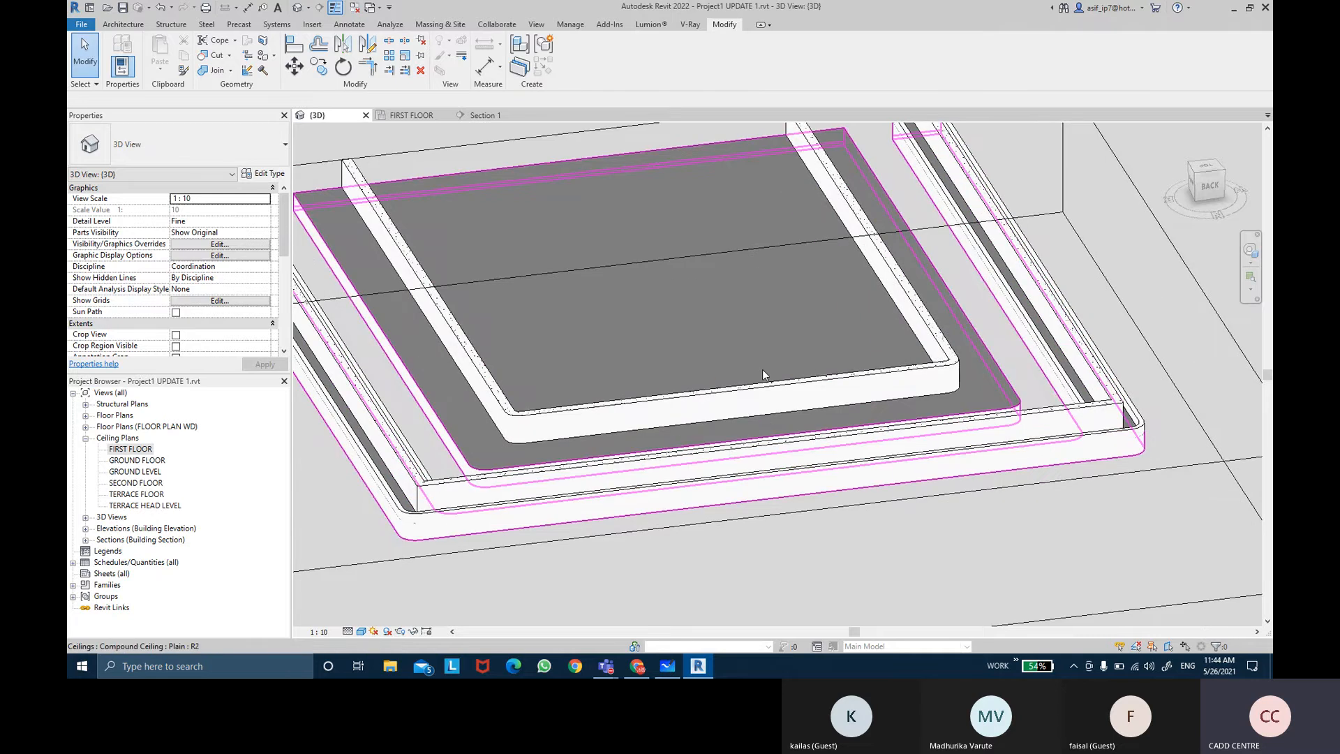
Step: Open the FIRST FLOOR ceiling plan and bring the notch ceiling area into view
{"action": "scroll", "coordinate": [762, 370], "scroll_direction": "down", "scroll_amount": 3}
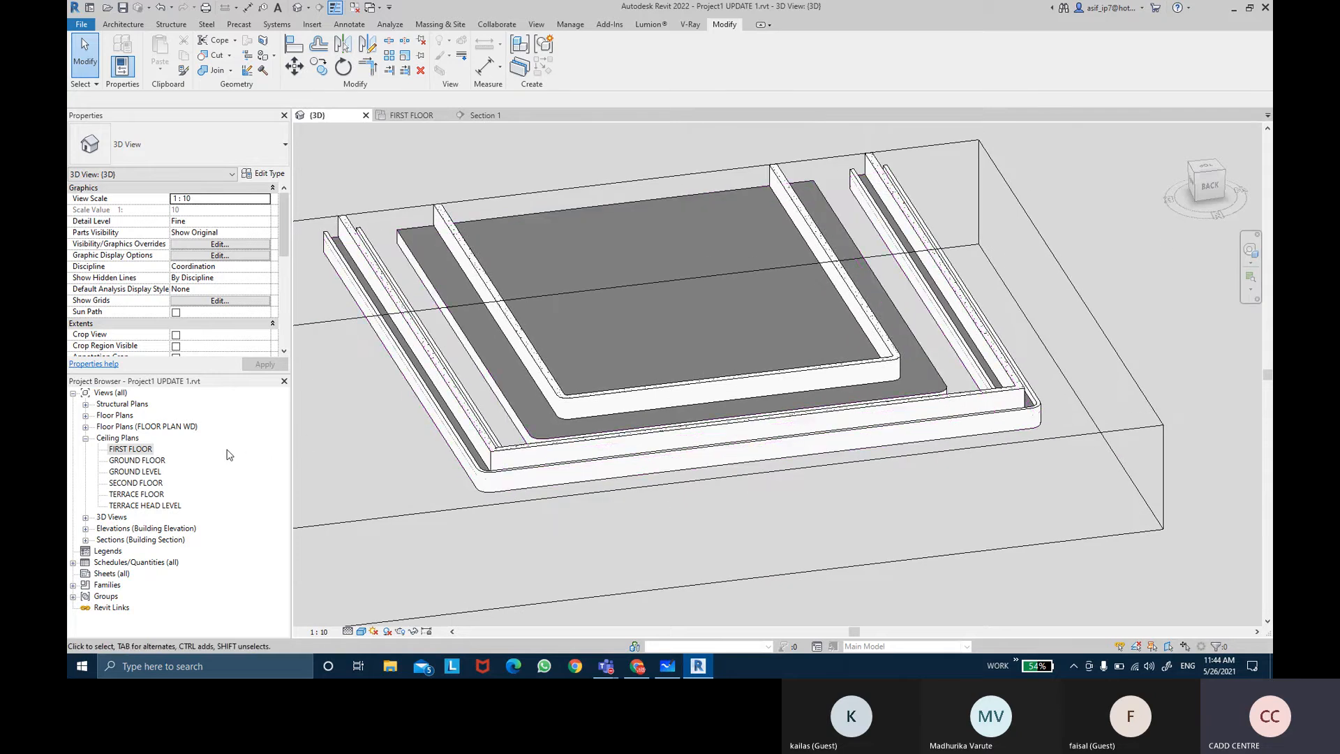
{"action": "mouse_move", "coordinate": [704, 312]}
{"action": "middle_mouse_down"}
{"action": "mouse_move", "coordinate": [734, 327]}
{"action": "mouse_move", "coordinate": [723, 321]}
{"action": "middle_mouse_up"}
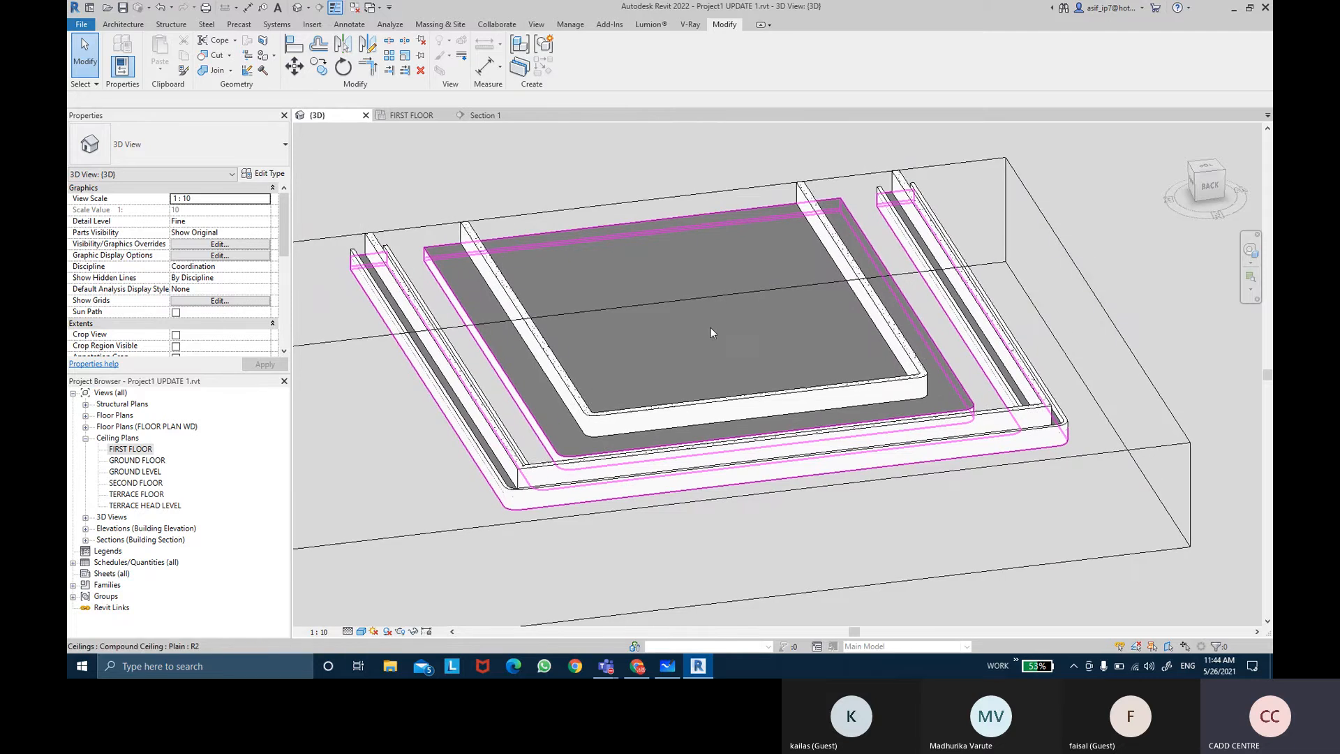
{"action": "double_click", "coordinate": [131, 448]}
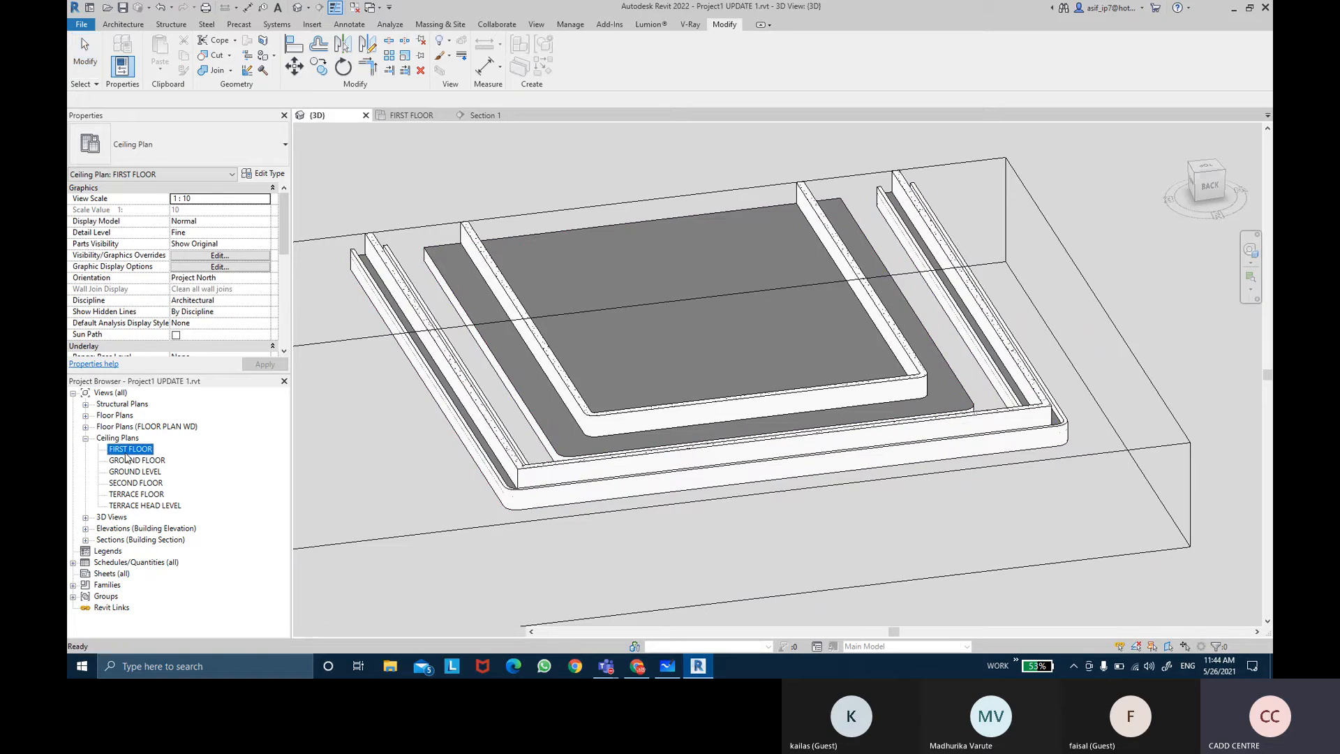
{"action": "scroll", "coordinate": [558, 305], "scroll_direction": "down", "scroll_amount": 2}
{"action": "middle_click_drag", "start_coordinate": [560, 307], "coordinate": [568, 207]}
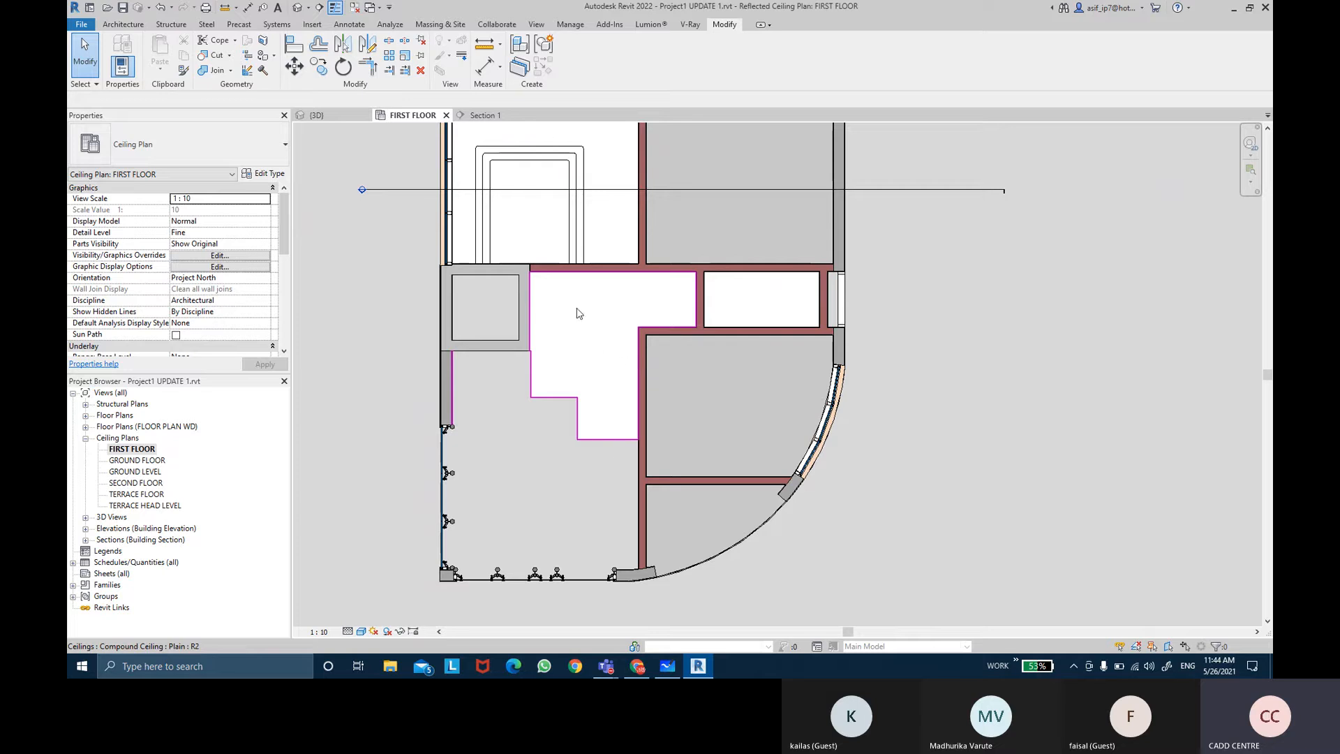
Step: Try to place an automatic ceiling in the room beside the notch ceiling at a 3200 height offset
{"action": "middle_click_drag", "start_coordinate": [576, 314], "coordinate": [592, 379]}
{"action": "middle_click_drag", "start_coordinate": [637, 302], "coordinate": [635, 333]}
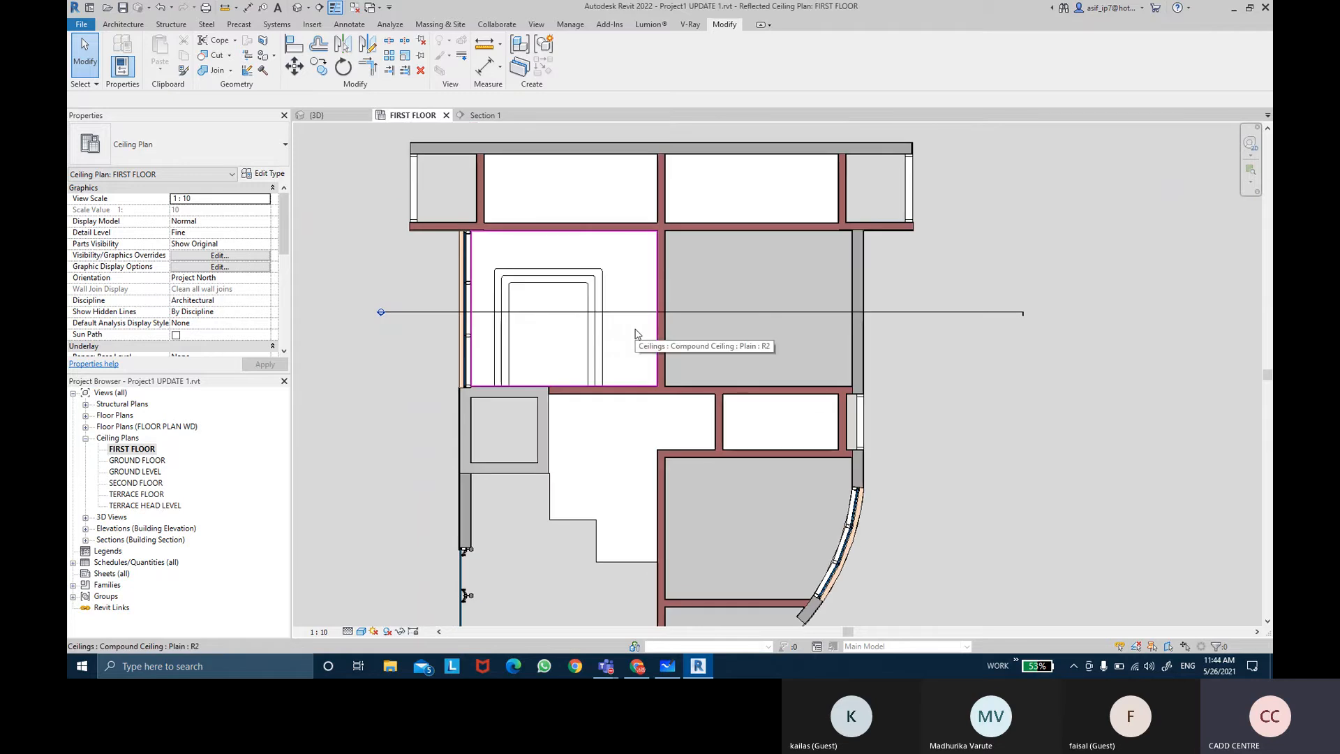
{"action": "left_click", "coordinate": [635, 333]}
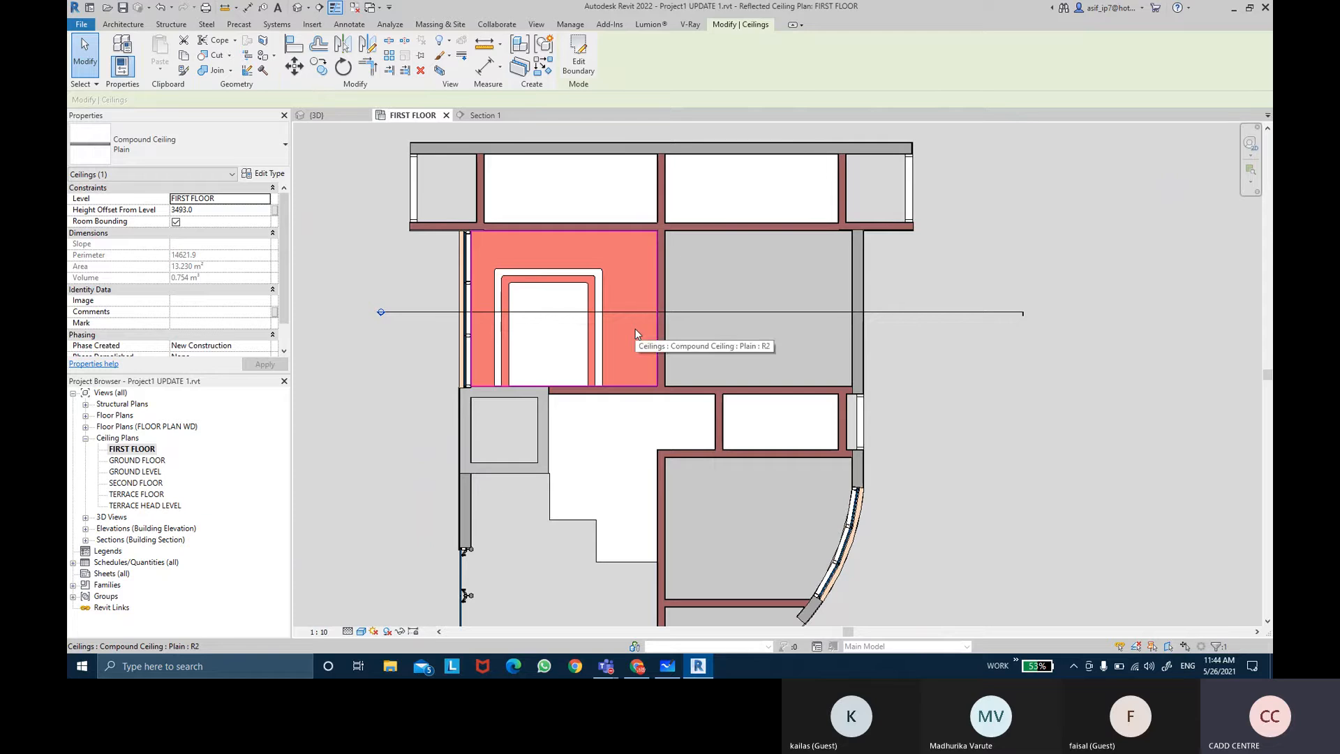
{"action": "left_click", "coordinate": [538, 71]}
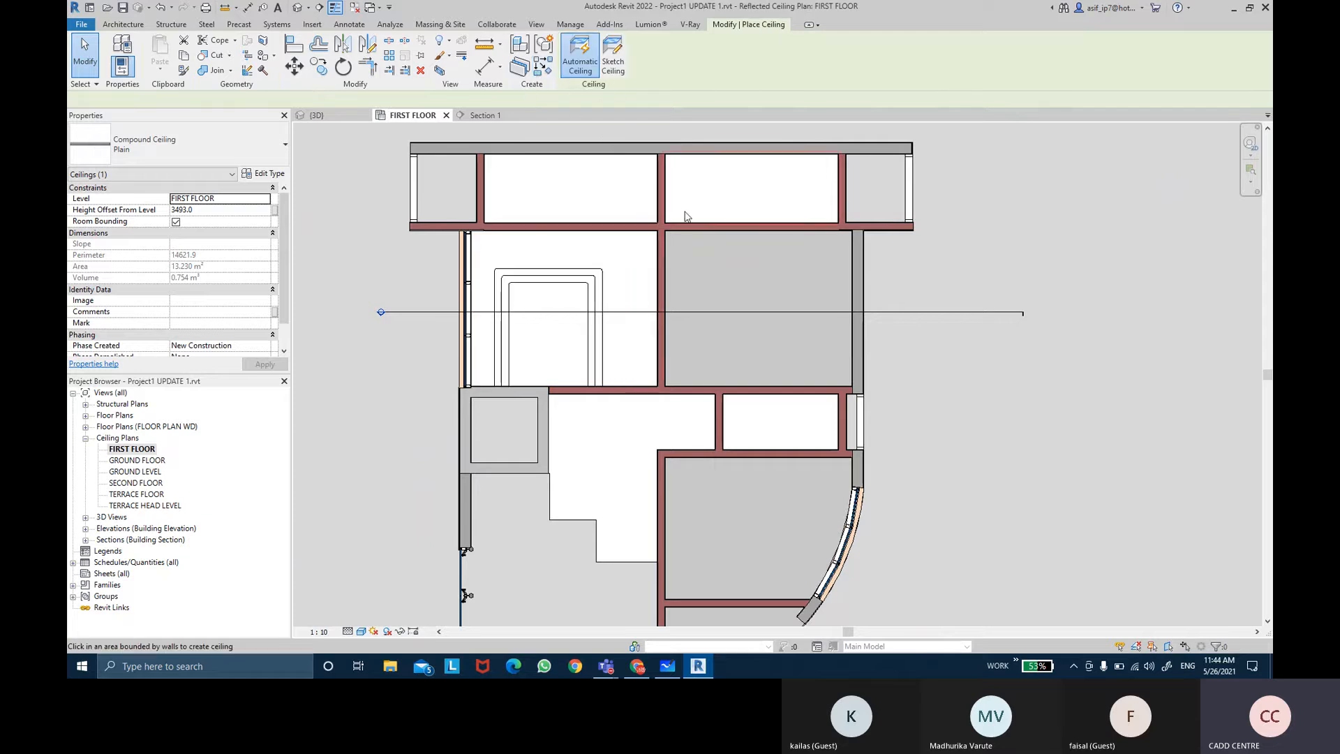
{"action": "left_click", "coordinate": [737, 284]}
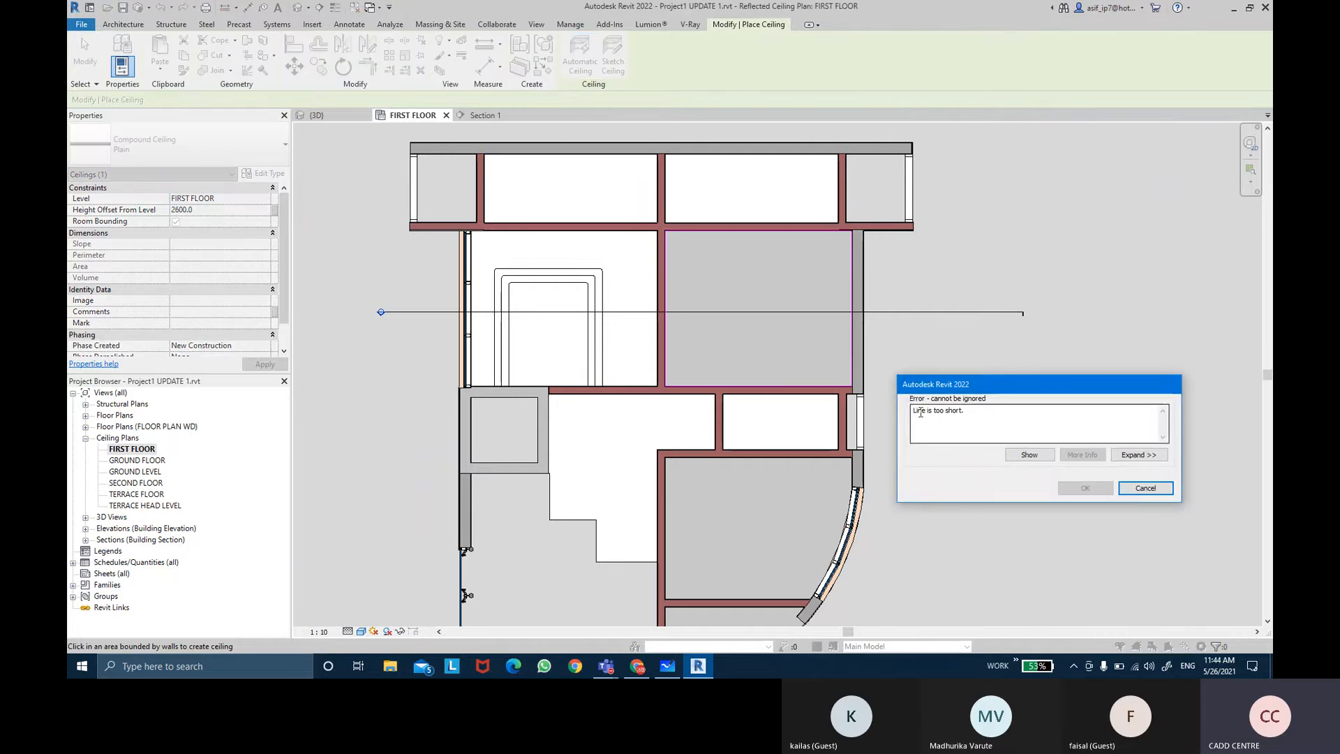
{"action": "left_click", "coordinate": [1145, 488]}
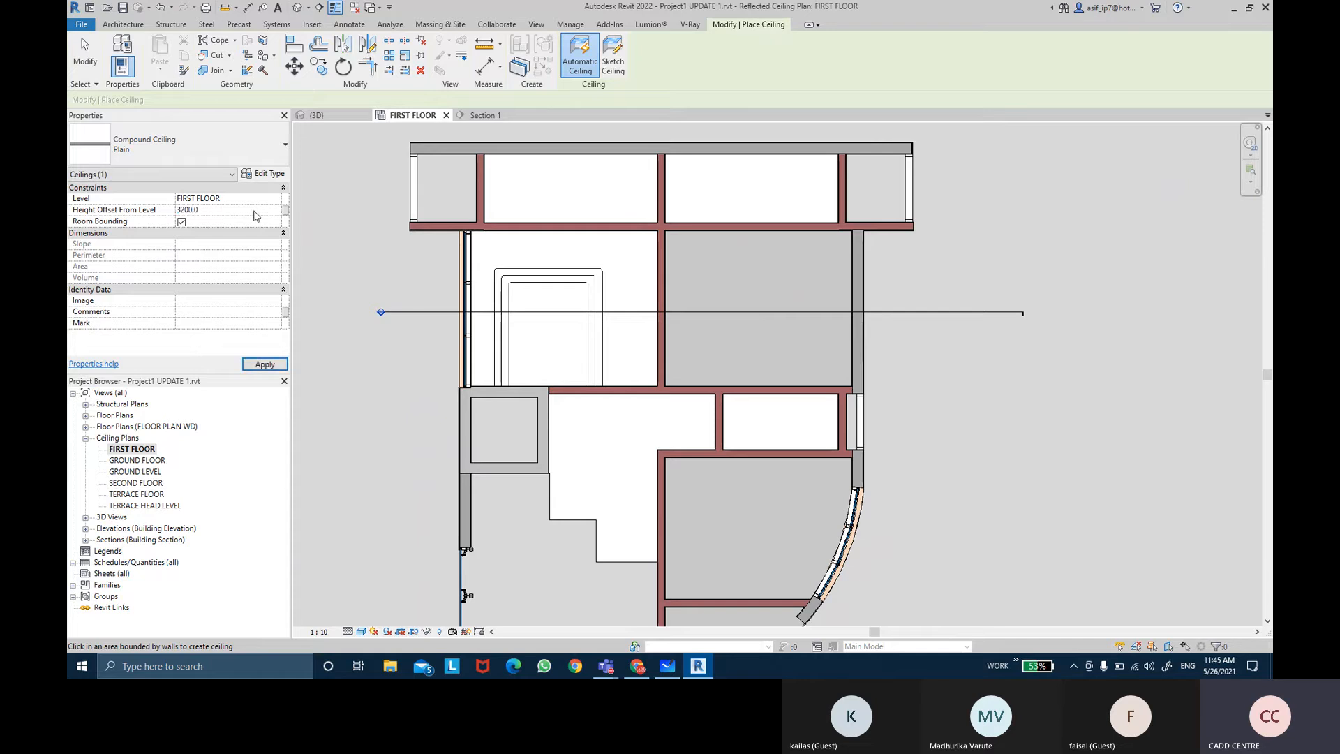
{"action": "left_click", "coordinate": [730, 331]}
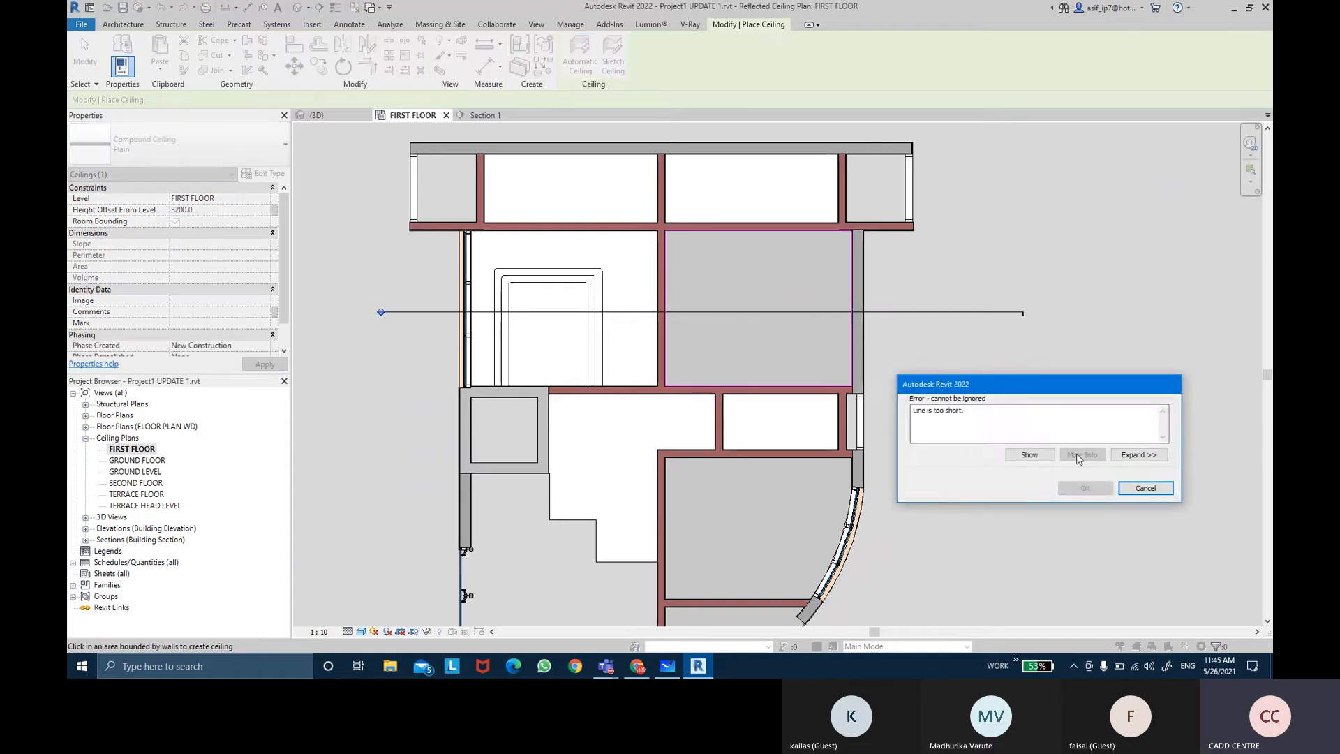
{"action": "left_click", "coordinate": [1145, 488]}
{"action": "key", "text": "Escape"}
{"action": "key", "text": "Escape"}
Step: Try again to place an automatic ceiling in the same adjacent room with the Ceiling tool
{"action": "left_click", "coordinate": [733, 261]}
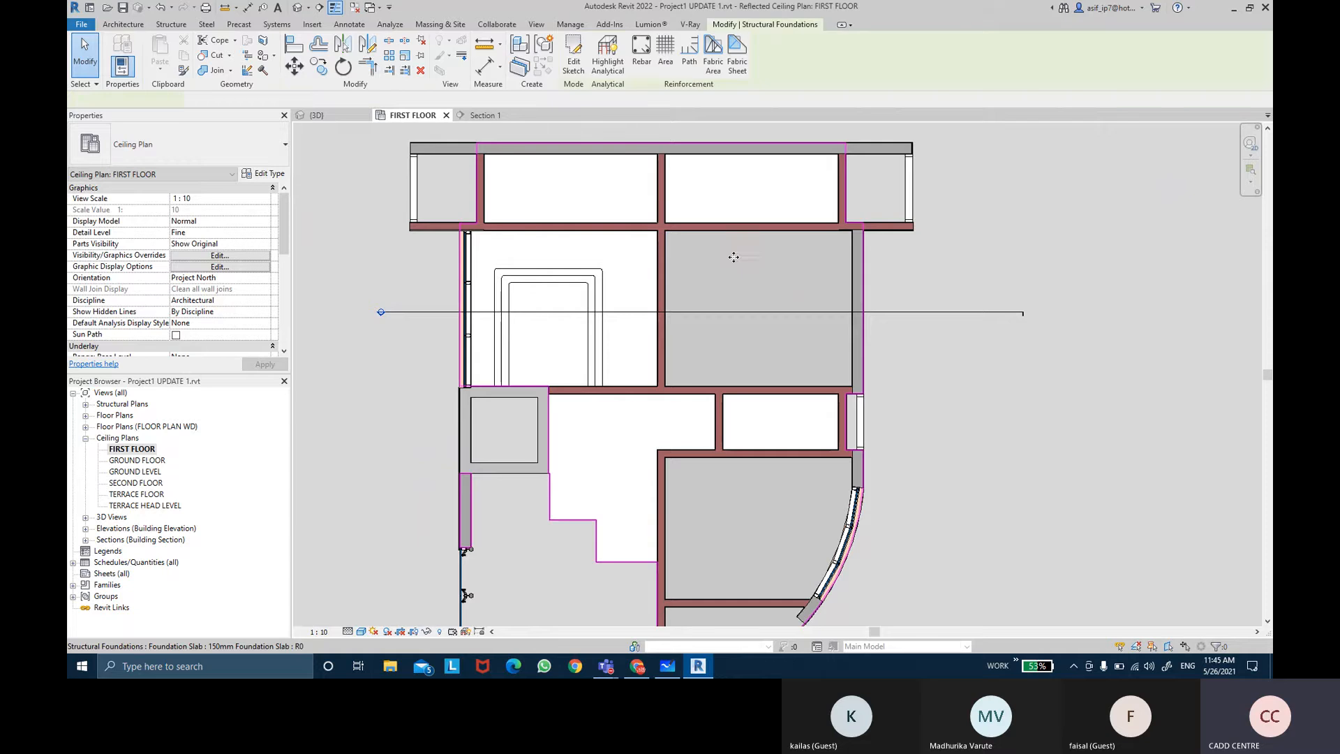
{"action": "key", "text": "Escape"}
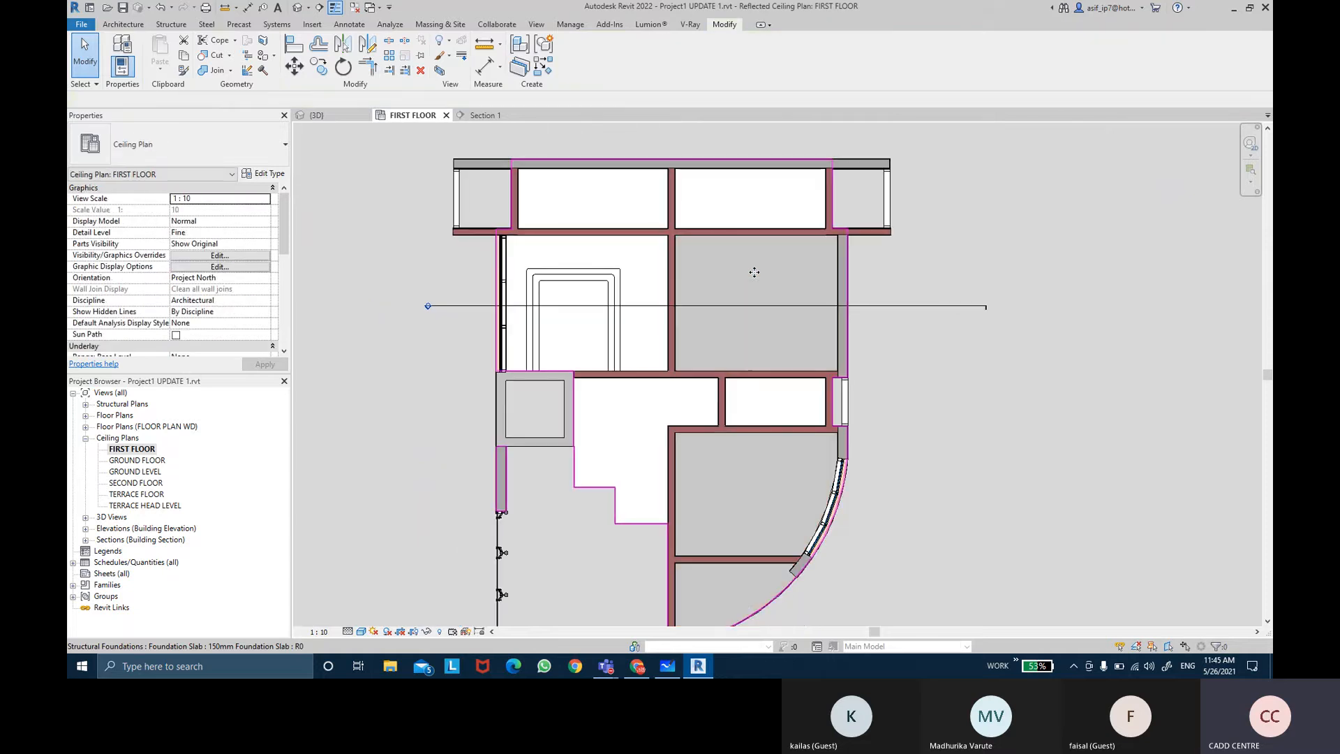
{"action": "scroll", "coordinate": [754, 261], "scroll_direction": "down", "scroll_amount": 1}
{"action": "left_click", "coordinate": [124, 24]}
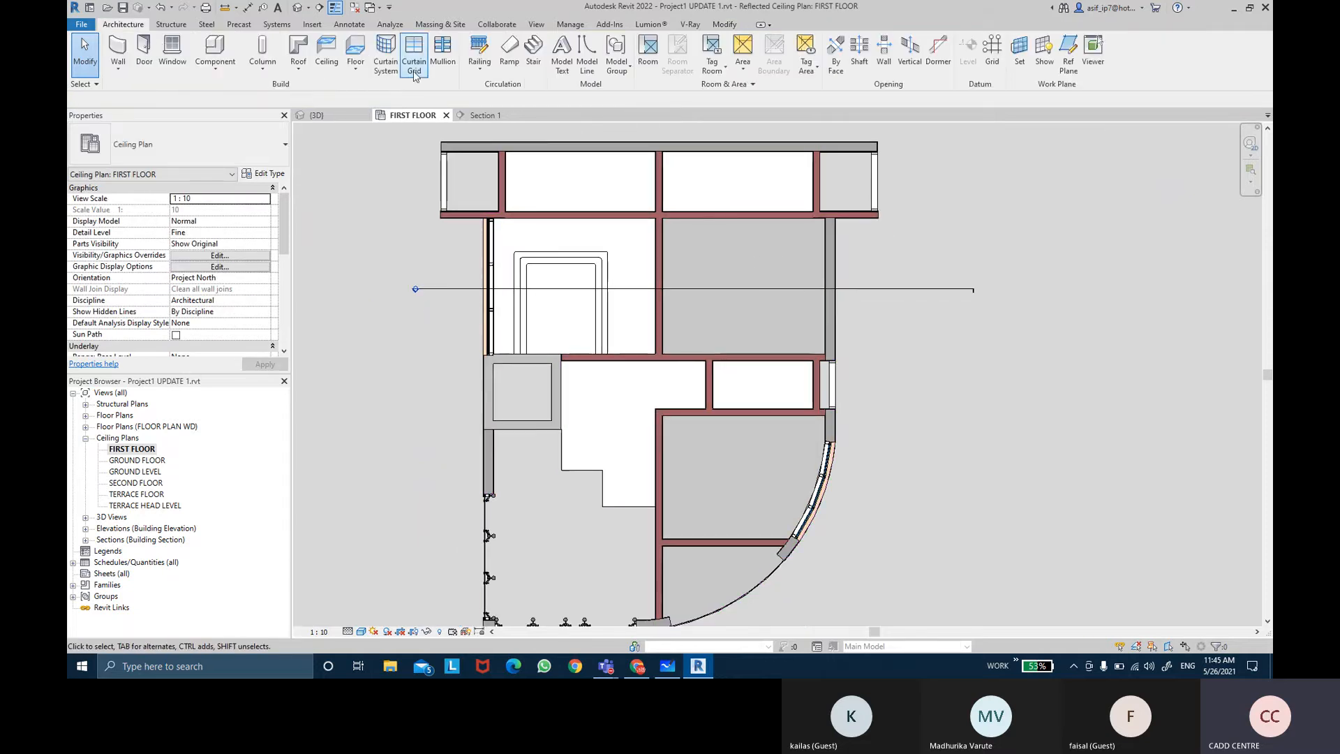
{"action": "left_click", "coordinate": [326, 56]}
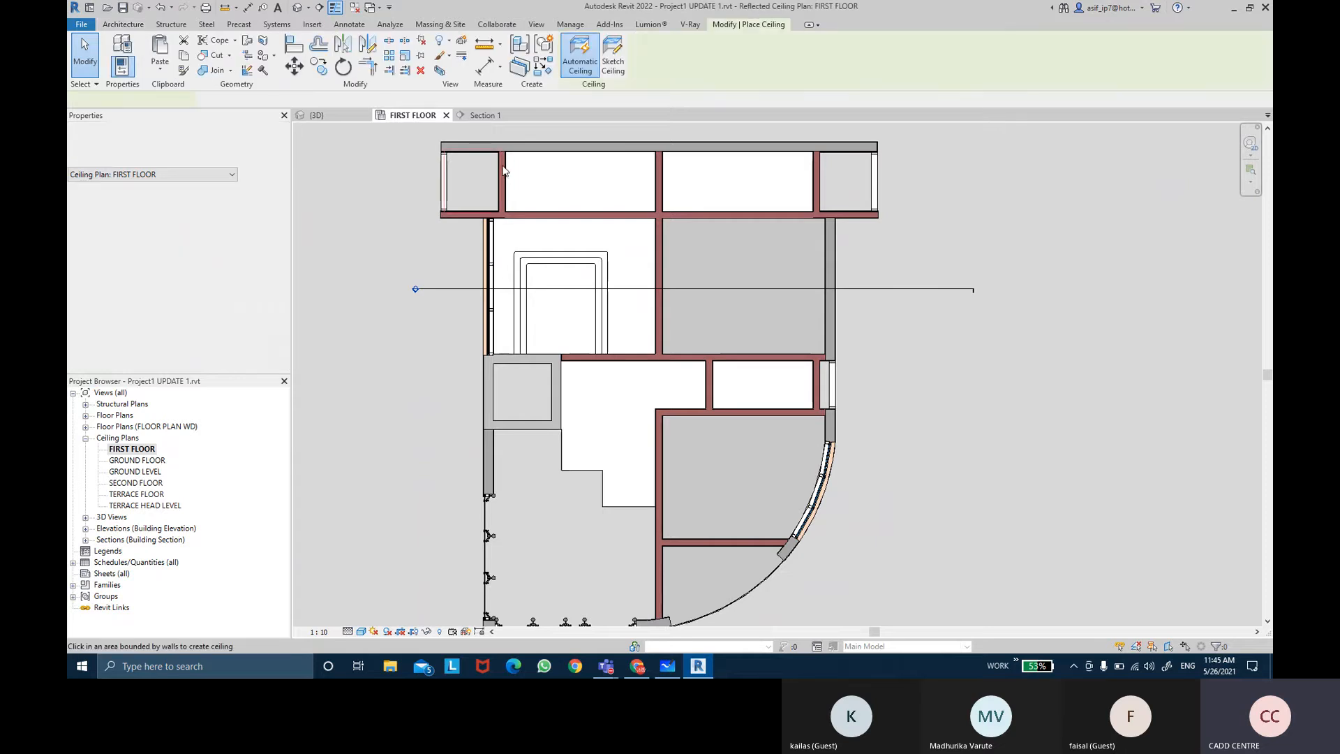
{"action": "left_click", "coordinate": [695, 266]}
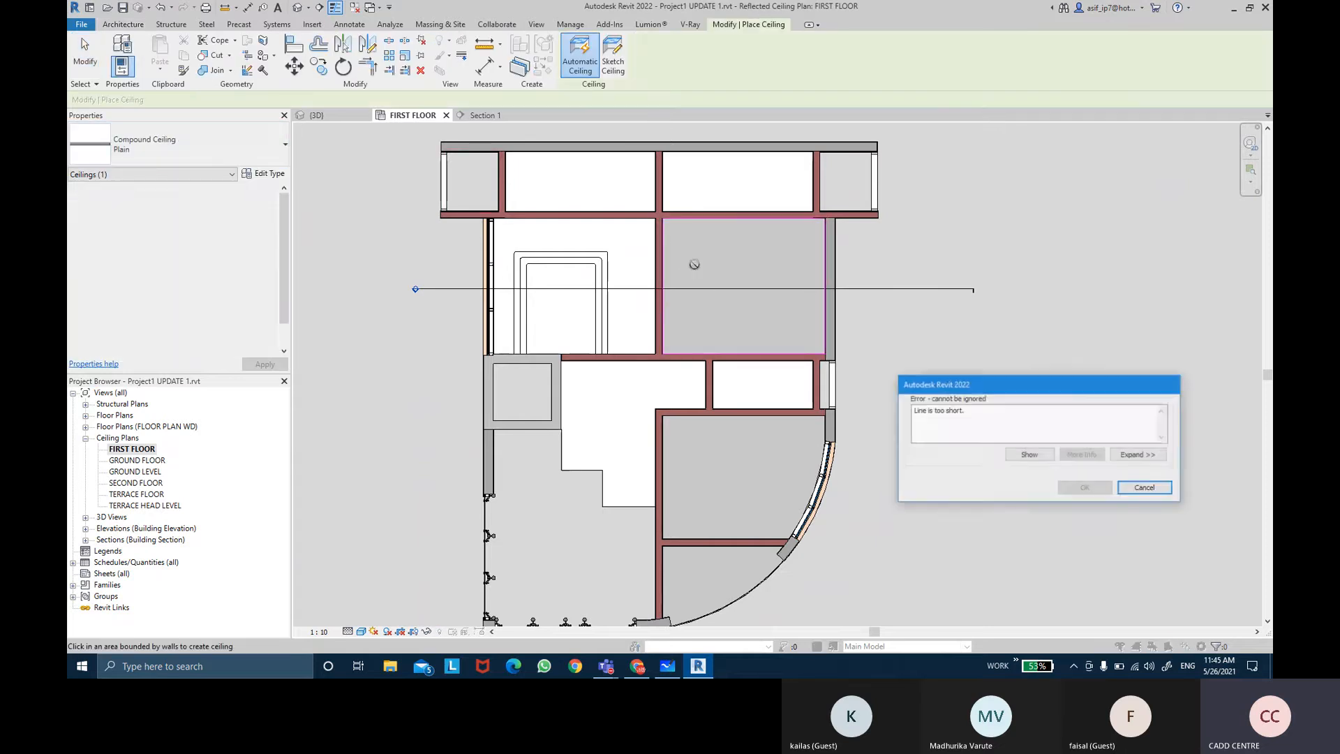
Step: Sketch a rectangular ceiling boundary along the adjacent room's wall corners and finish the ceiling
{"action": "key", "text": "Escape"}
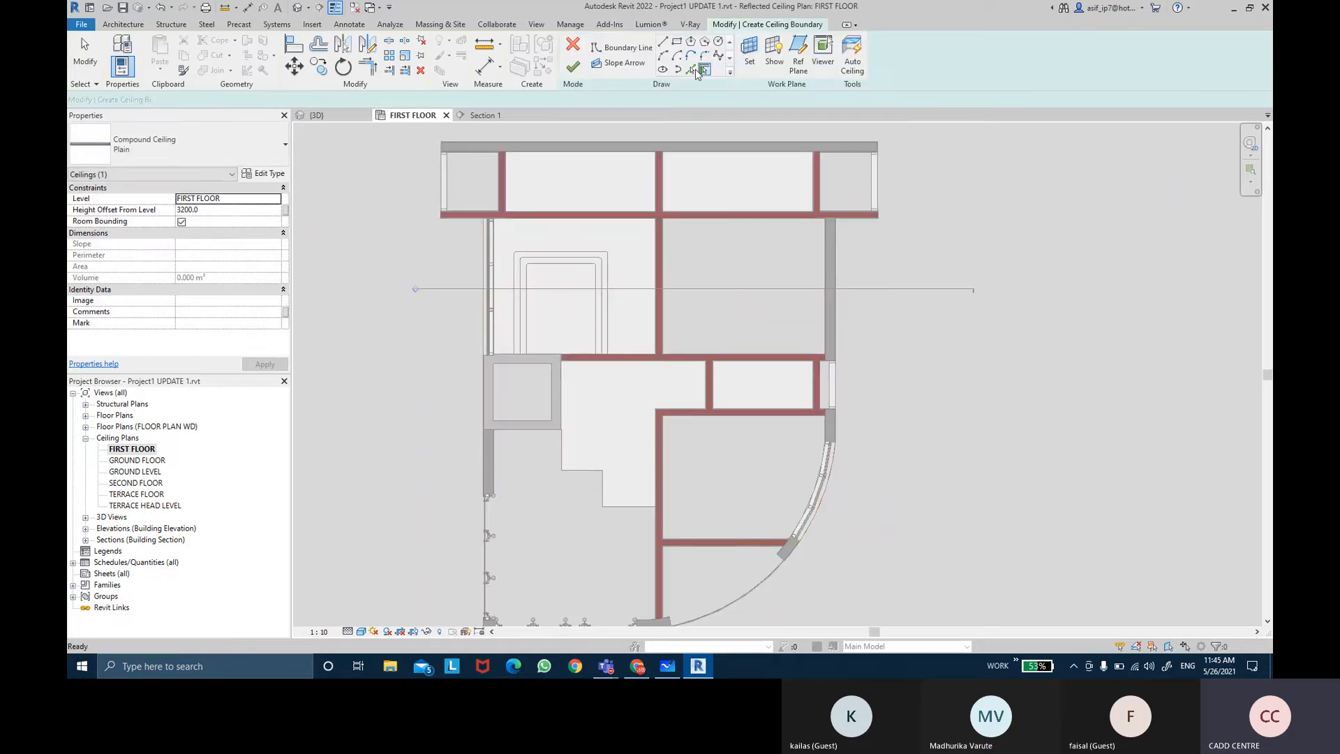
{"action": "left_click", "coordinate": [676, 41]}
{"action": "scroll", "coordinate": [649, 231], "scroll_direction": "up", "scroll_amount": 6}
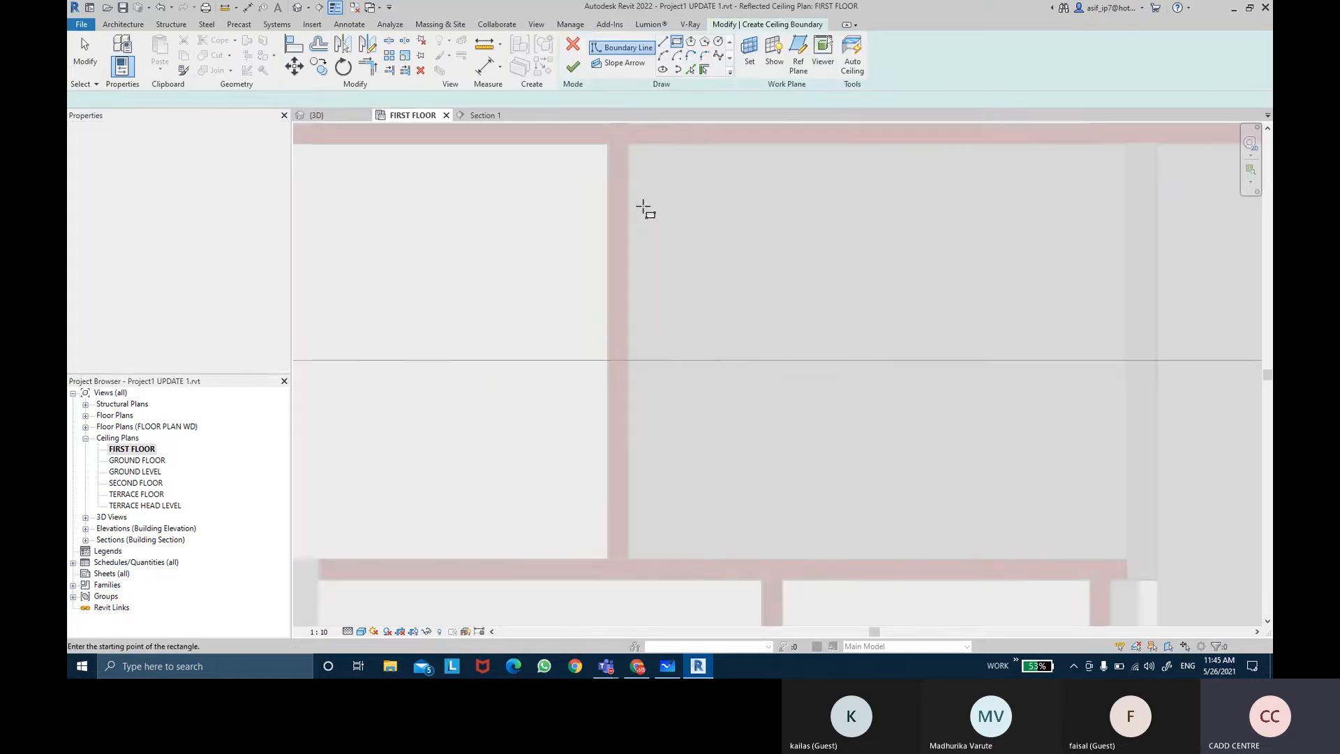
{"action": "scroll", "coordinate": [647, 219], "scroll_direction": "up", "scroll_amount": 3}
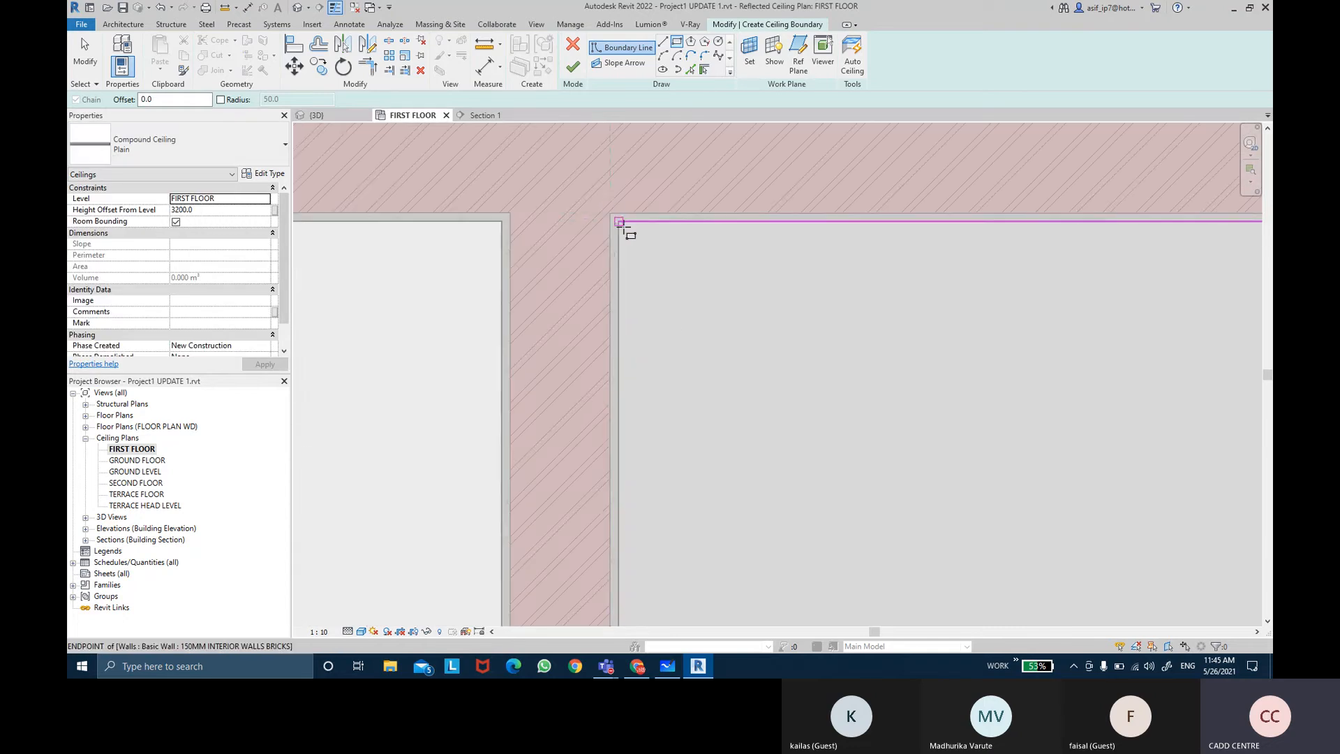
{"action": "scroll", "coordinate": [617, 222], "scroll_direction": "up", "scroll_amount": 4}
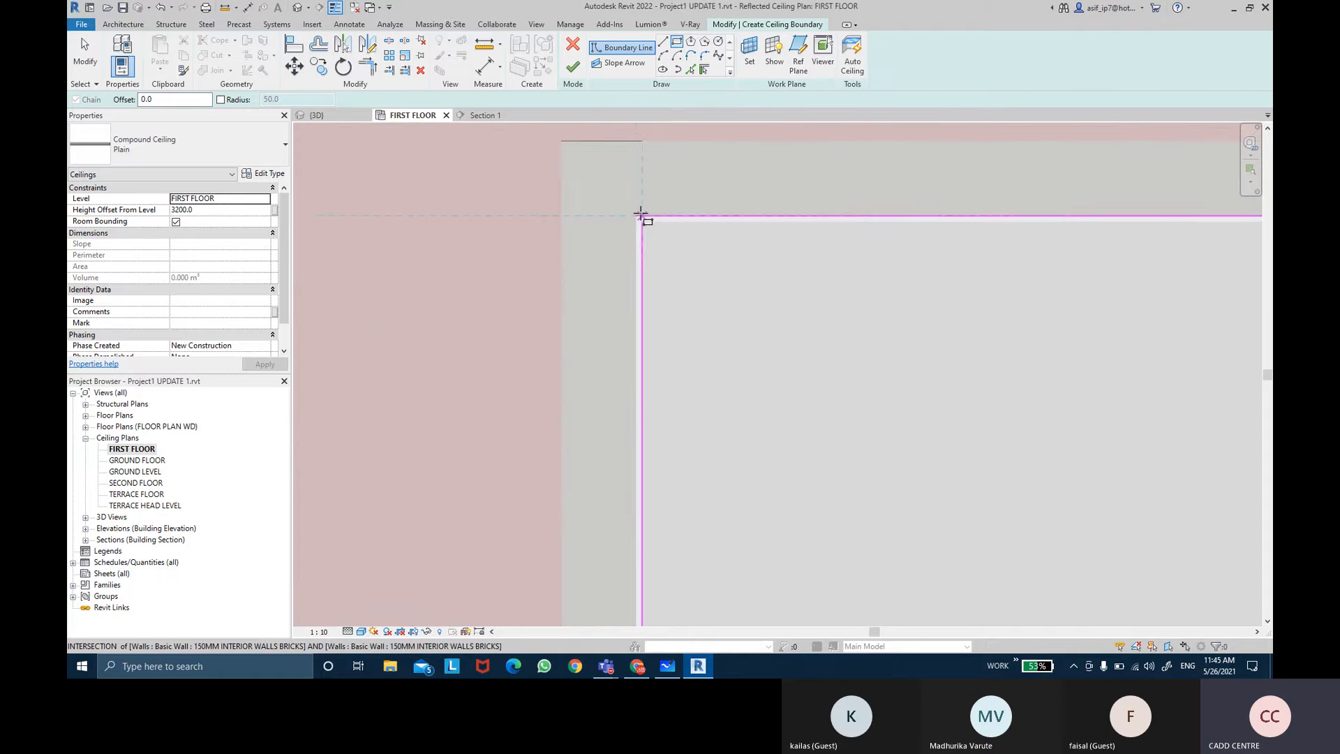
{"action": "scroll", "coordinate": [636, 213], "scroll_direction": "up", "scroll_amount": 2}
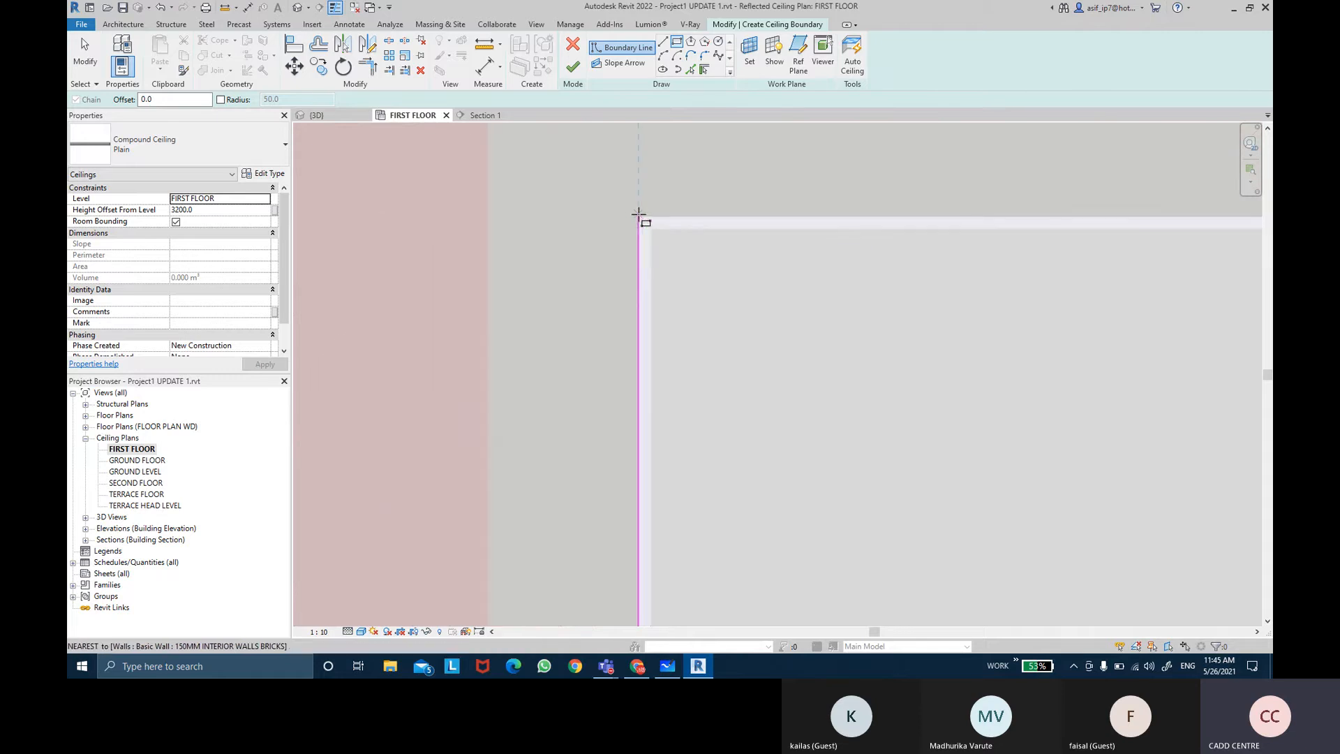
{"action": "left_click", "coordinate": [640, 215]}
{"action": "scroll", "coordinate": [747, 359], "scroll_direction": "down", "scroll_amount": 5}
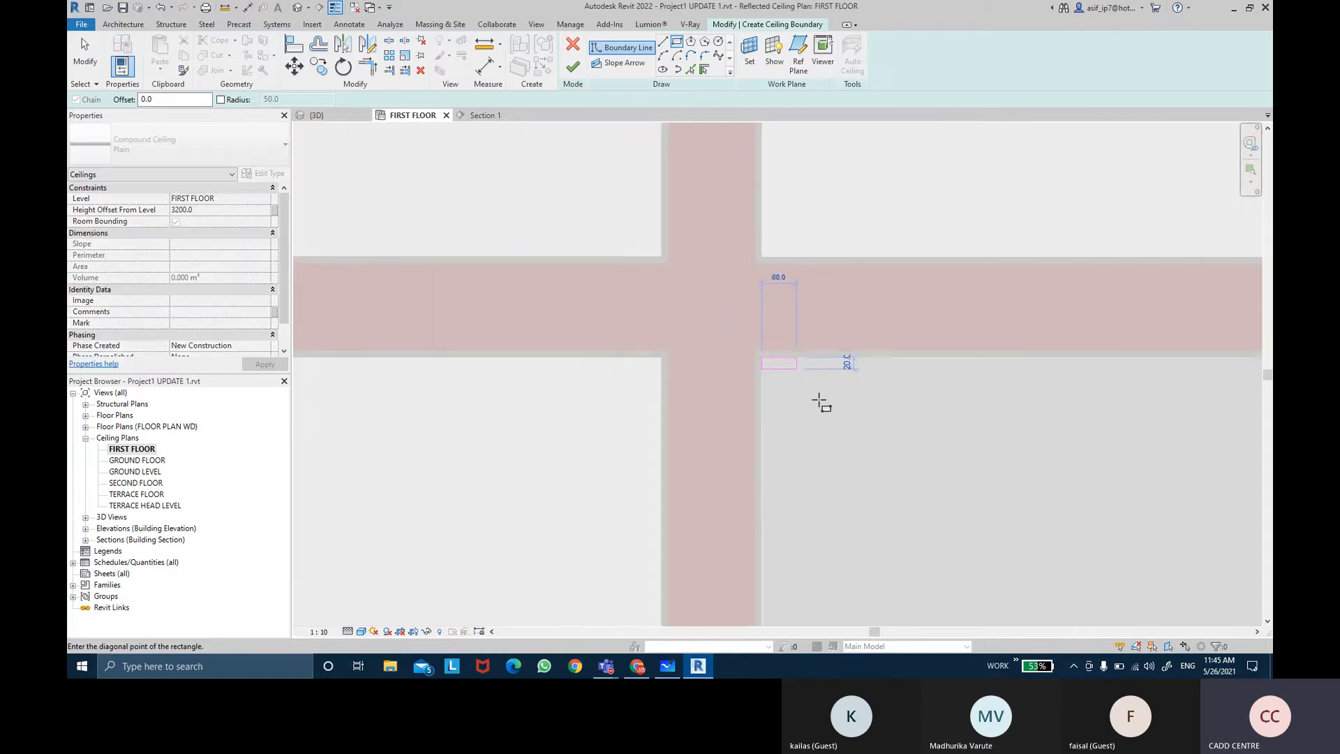
{"action": "scroll", "coordinate": [853, 437], "scroll_direction": "down", "scroll_amount": 5}
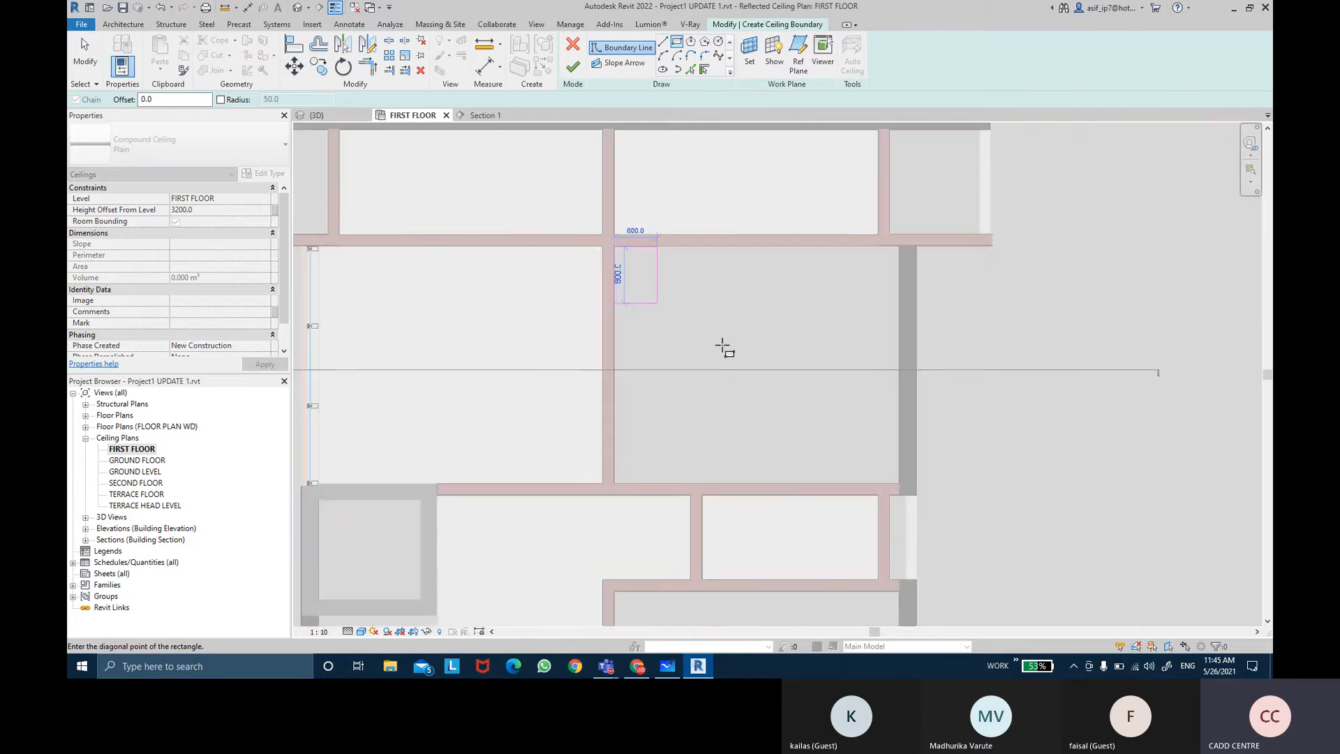
{"action": "scroll", "coordinate": [900, 486], "scroll_direction": "up", "scroll_amount": 5}
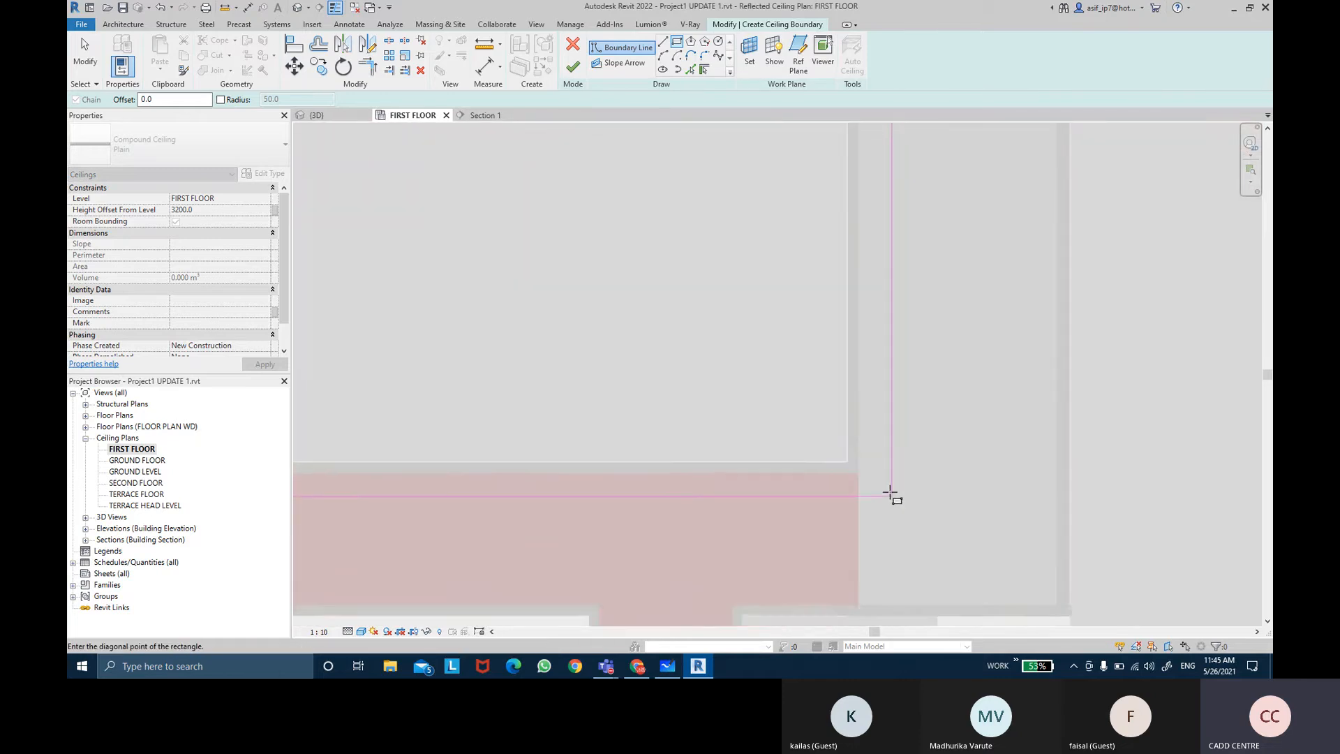
{"action": "scroll", "coordinate": [824, 445], "scroll_direction": "down", "scroll_amount": 3}
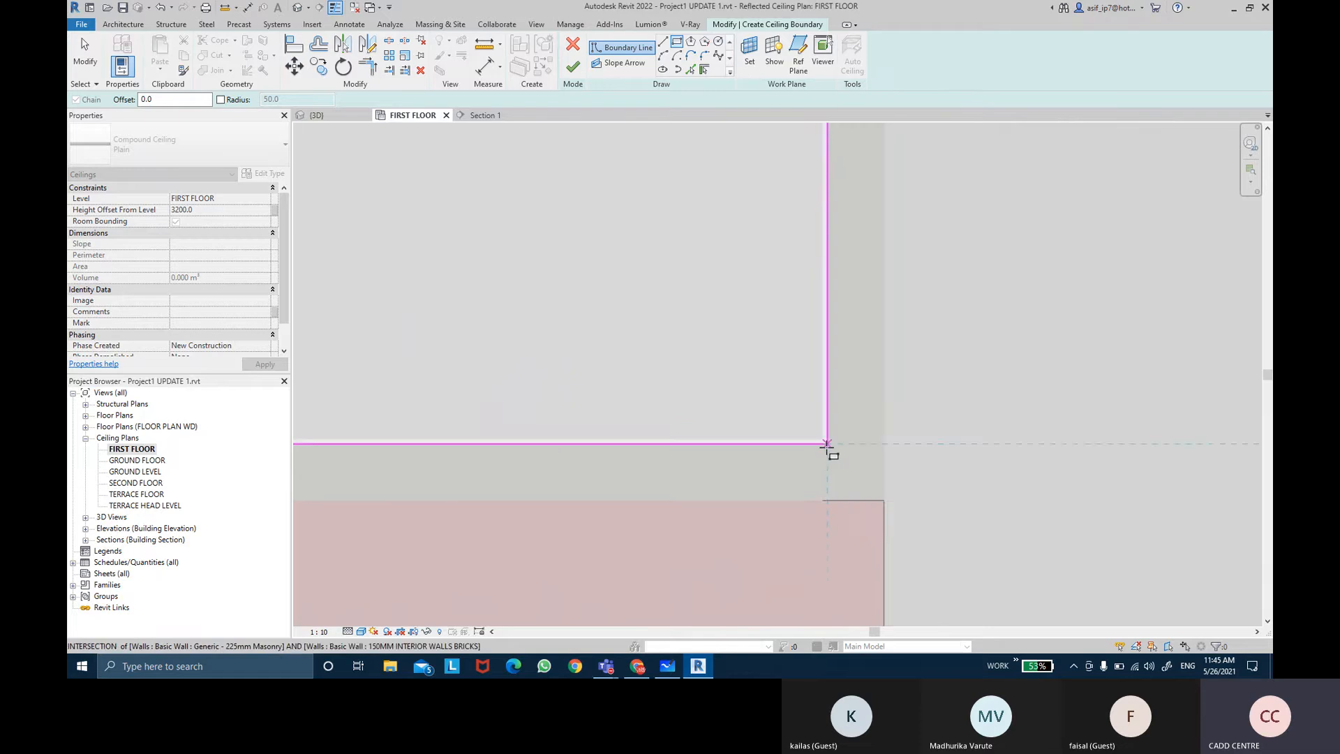
{"action": "scroll", "coordinate": [755, 389], "scroll_direction": "down", "scroll_amount": 10}
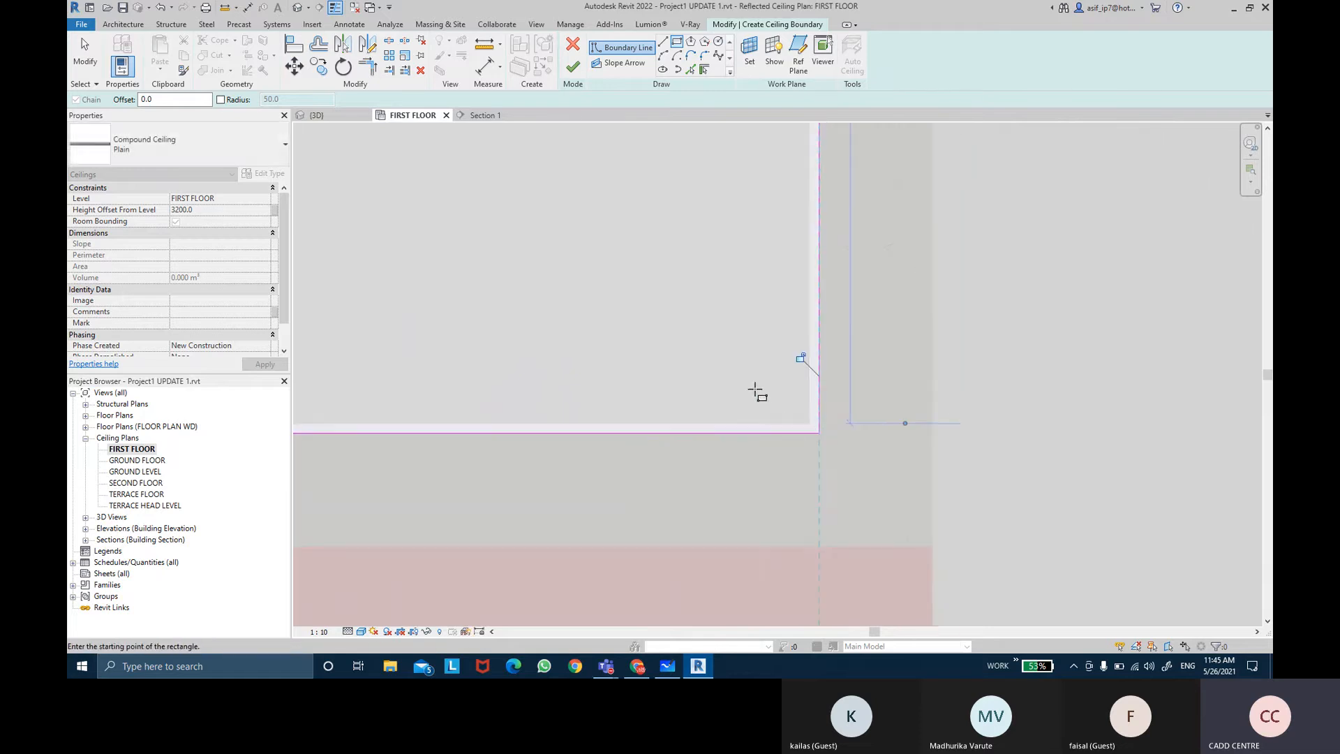
{"action": "middle_click_drag", "start_coordinate": [681, 344], "coordinate": [690, 349]}
{"action": "scroll", "coordinate": [663, 320], "scroll_direction": "down", "scroll_amount": 6}
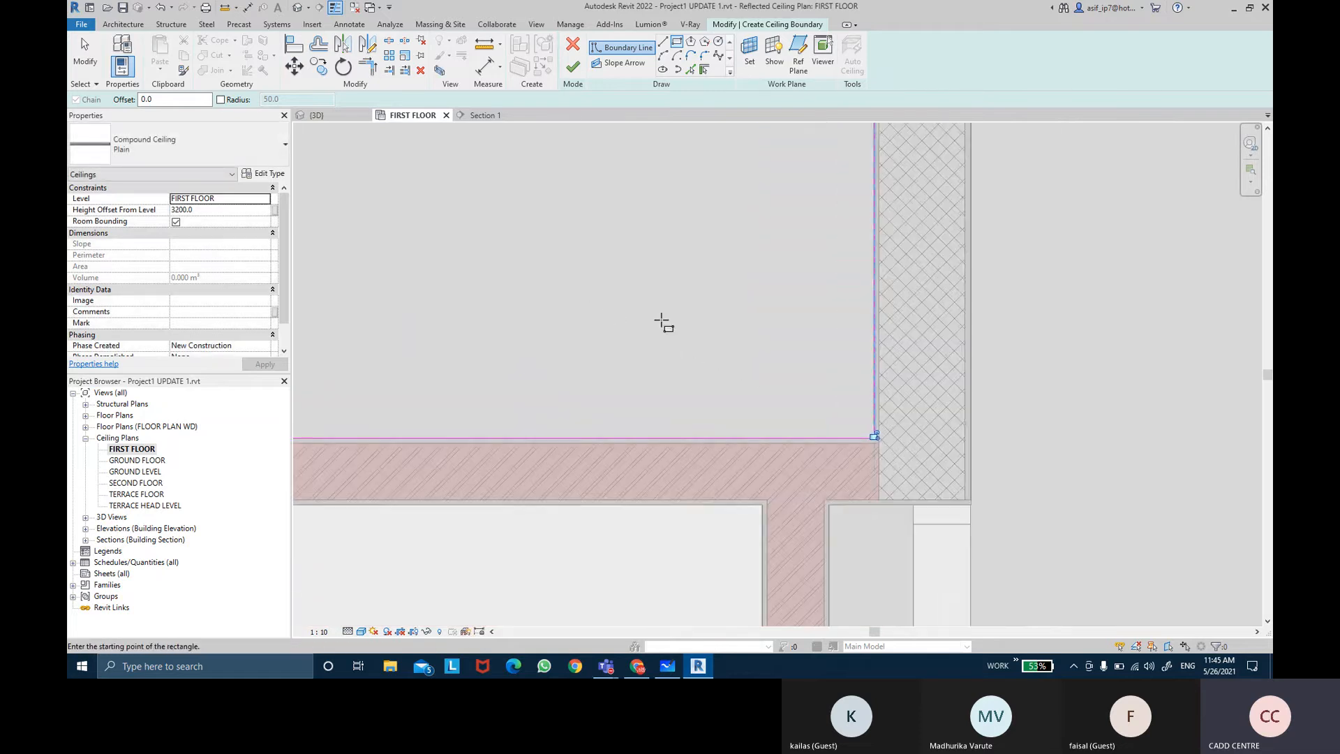
{"action": "middle_click_drag", "start_coordinate": [598, 308], "coordinate": [606, 317]}
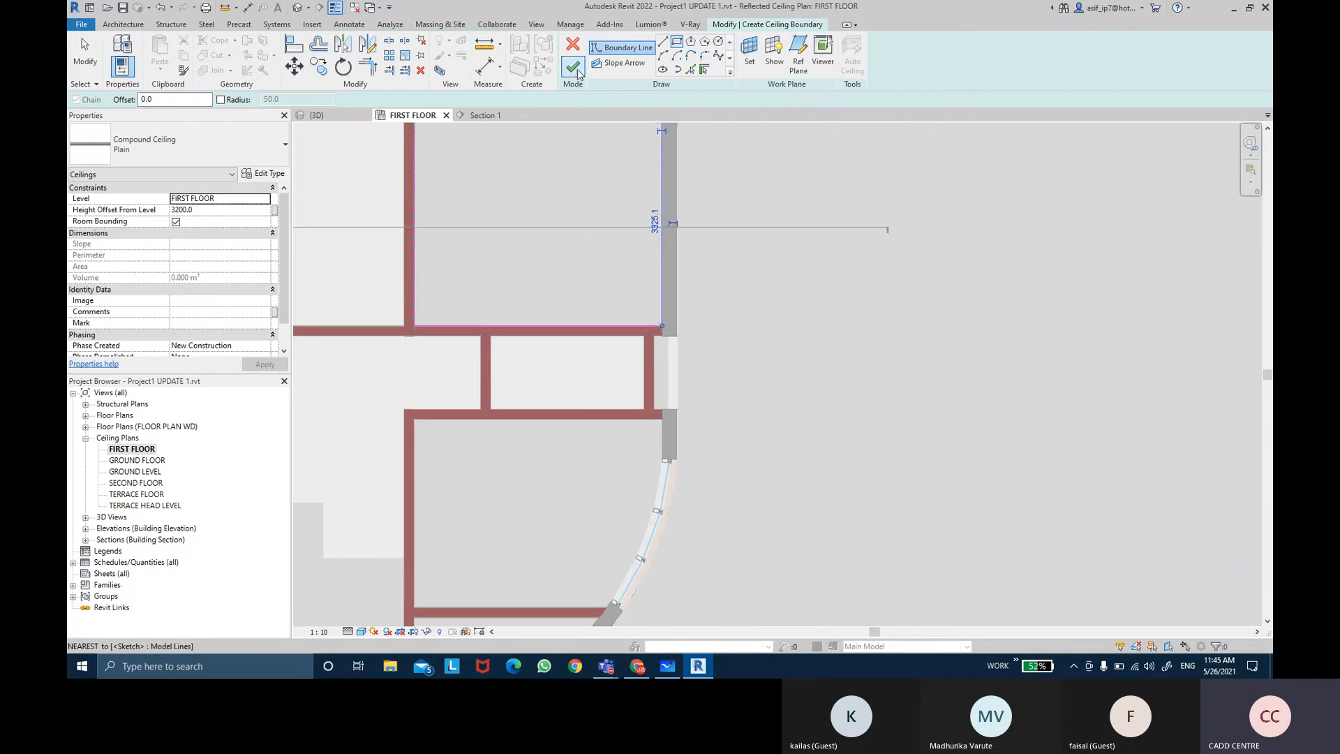
{"action": "left_click", "coordinate": [573, 68]}
Step: Select and inspect the ceiling in the adjacent room
{"action": "left_click", "coordinate": [794, 343]}
{"action": "middle_click_drag", "start_coordinate": [821, 375], "coordinate": [1009, 483]}
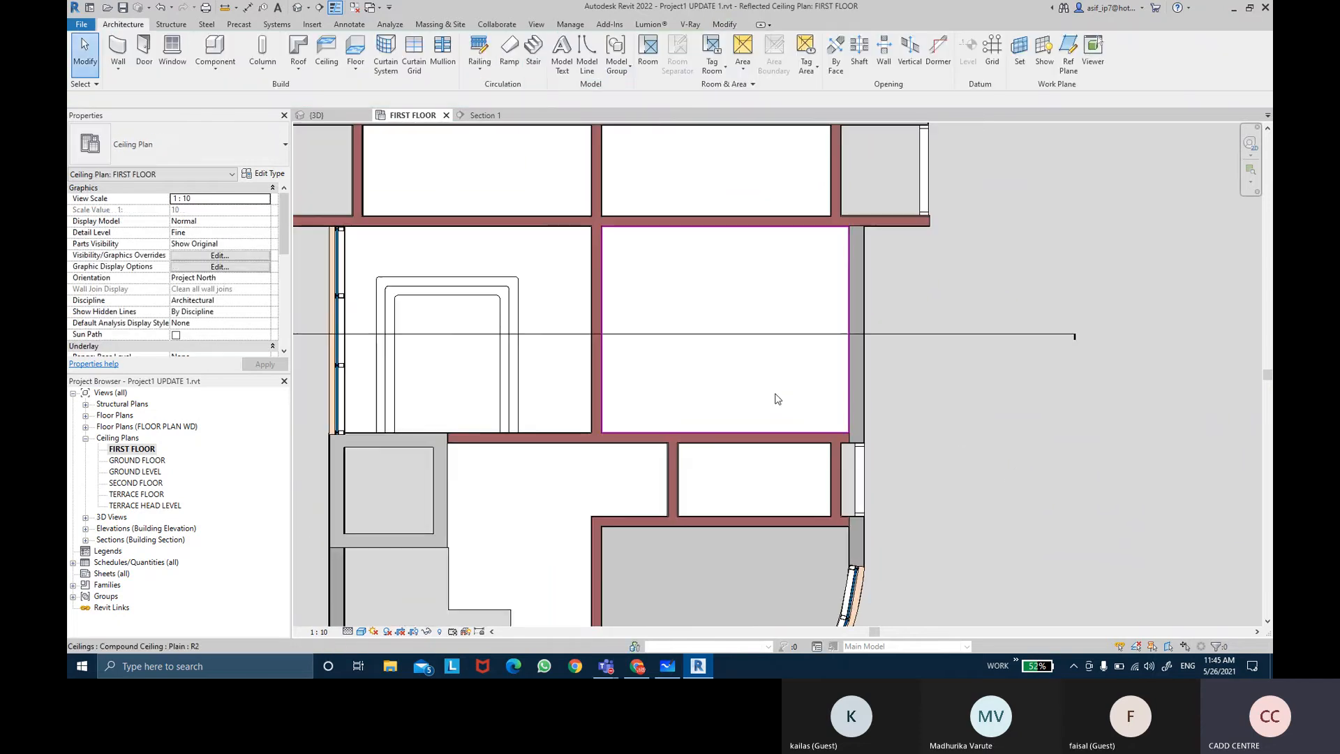
{"action": "left_click", "coordinate": [565, 381]}
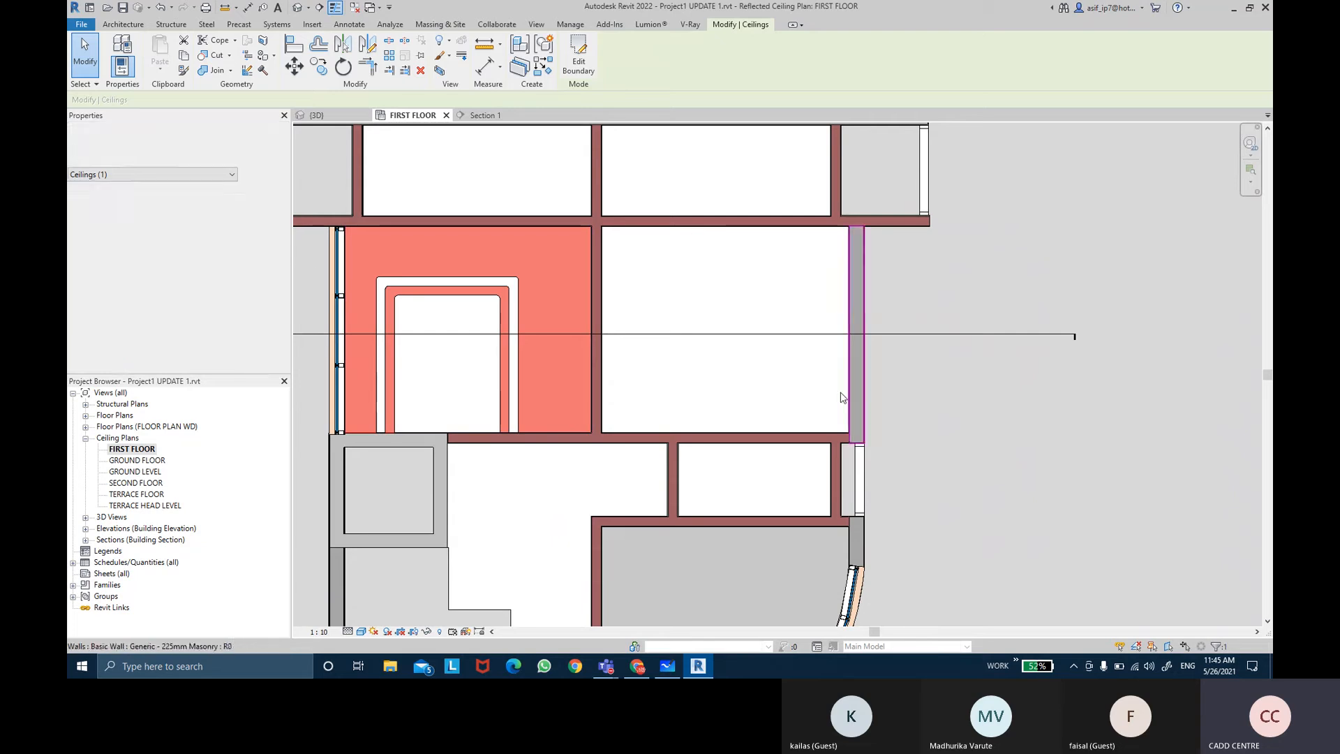
{"action": "left_click", "coordinate": [793, 374]}
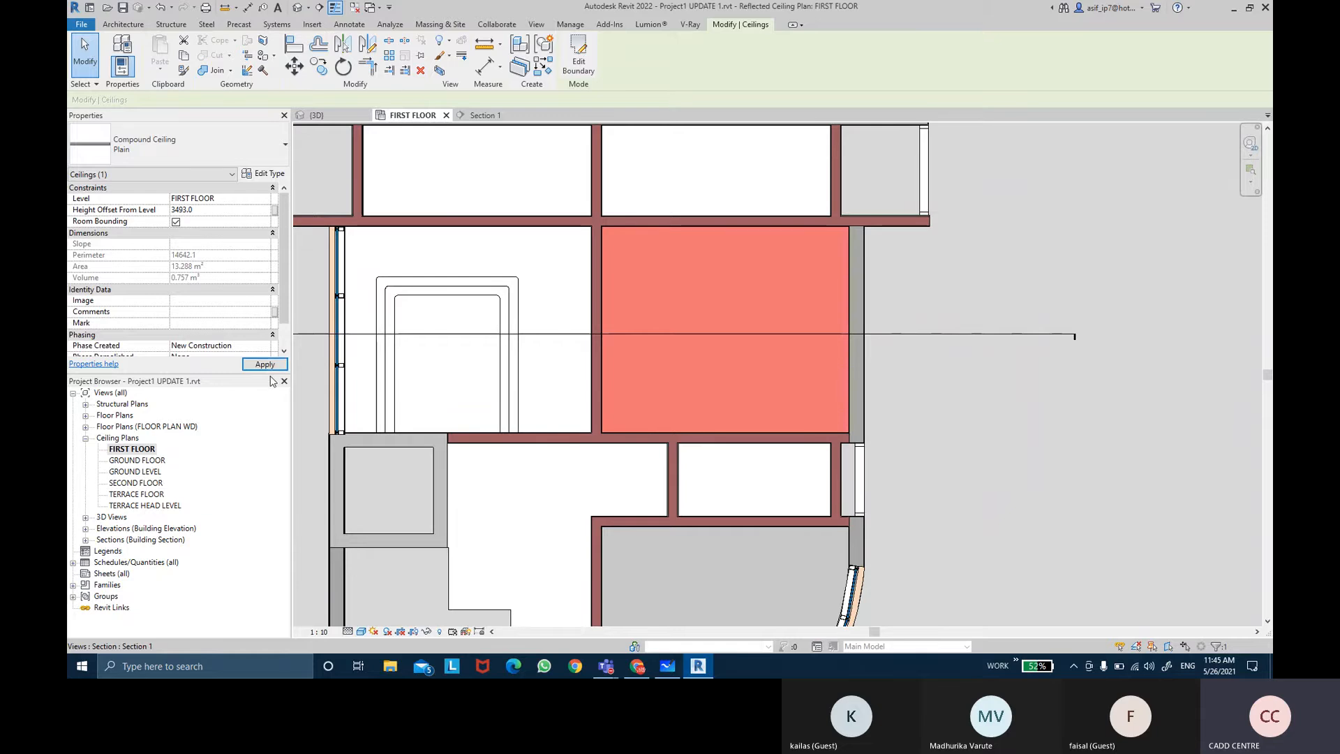
Step: Sketch a rectangular ceiling boundary inside the adjacent room with a 250 offset from the walls and finish the ceiling
{"action": "left_click", "coordinate": [1008, 389]}
{"action": "middle_click_drag", "start_coordinate": [982, 393], "coordinate": [1013, 383]}
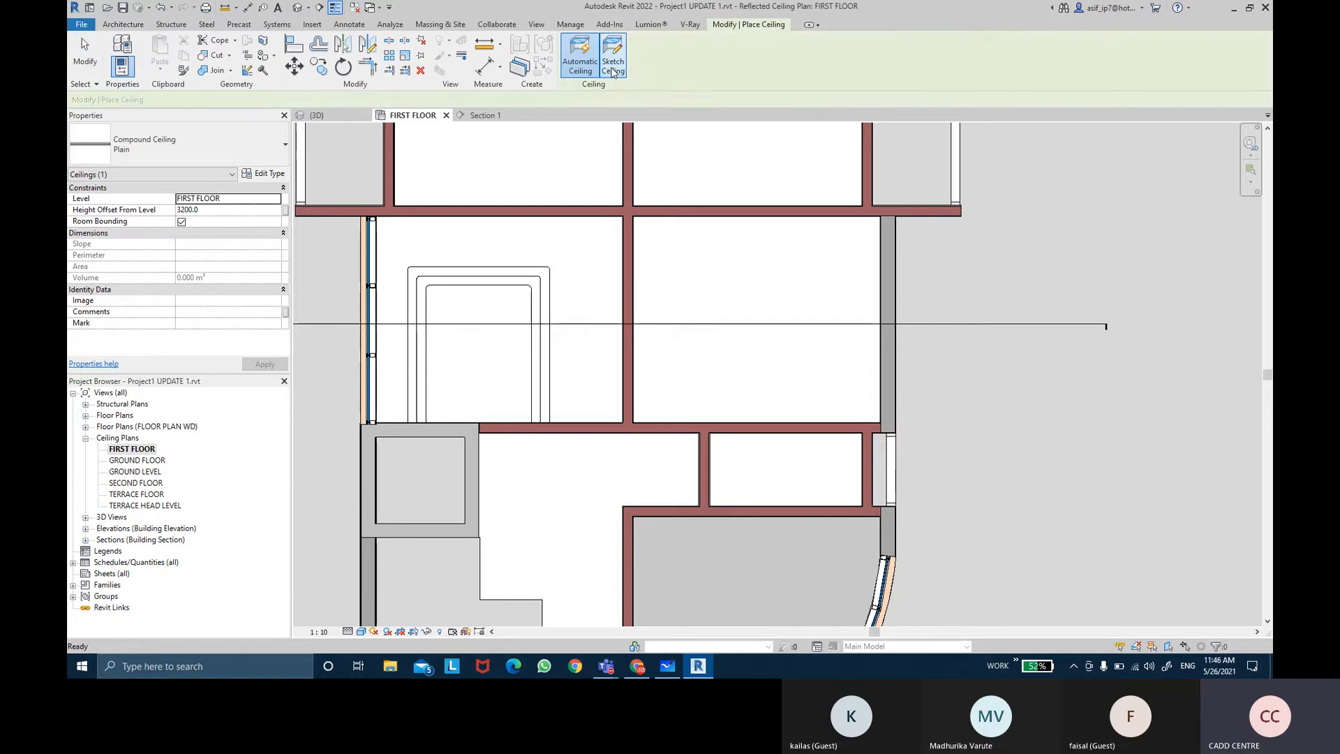
{"action": "left_click", "coordinate": [614, 65]}
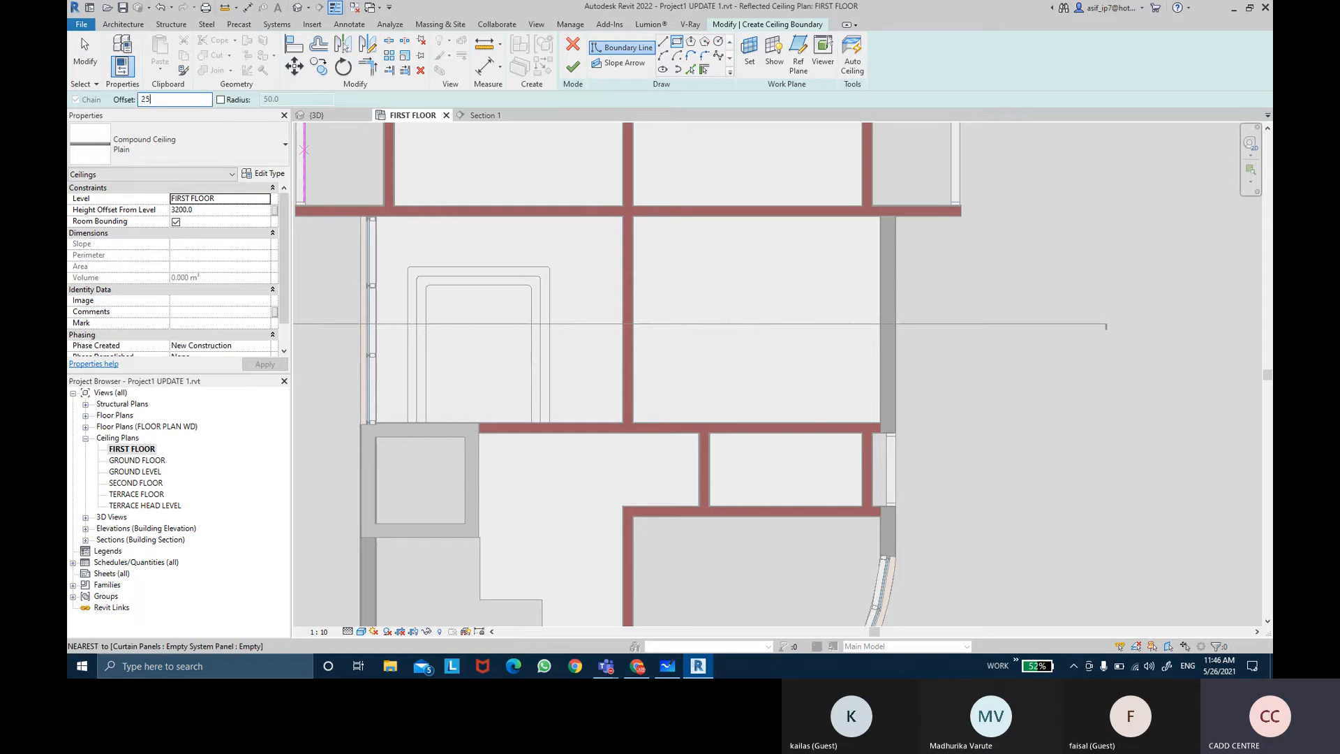
{"action": "scroll", "coordinate": [632, 215], "scroll_direction": "up", "scroll_amount": 6}
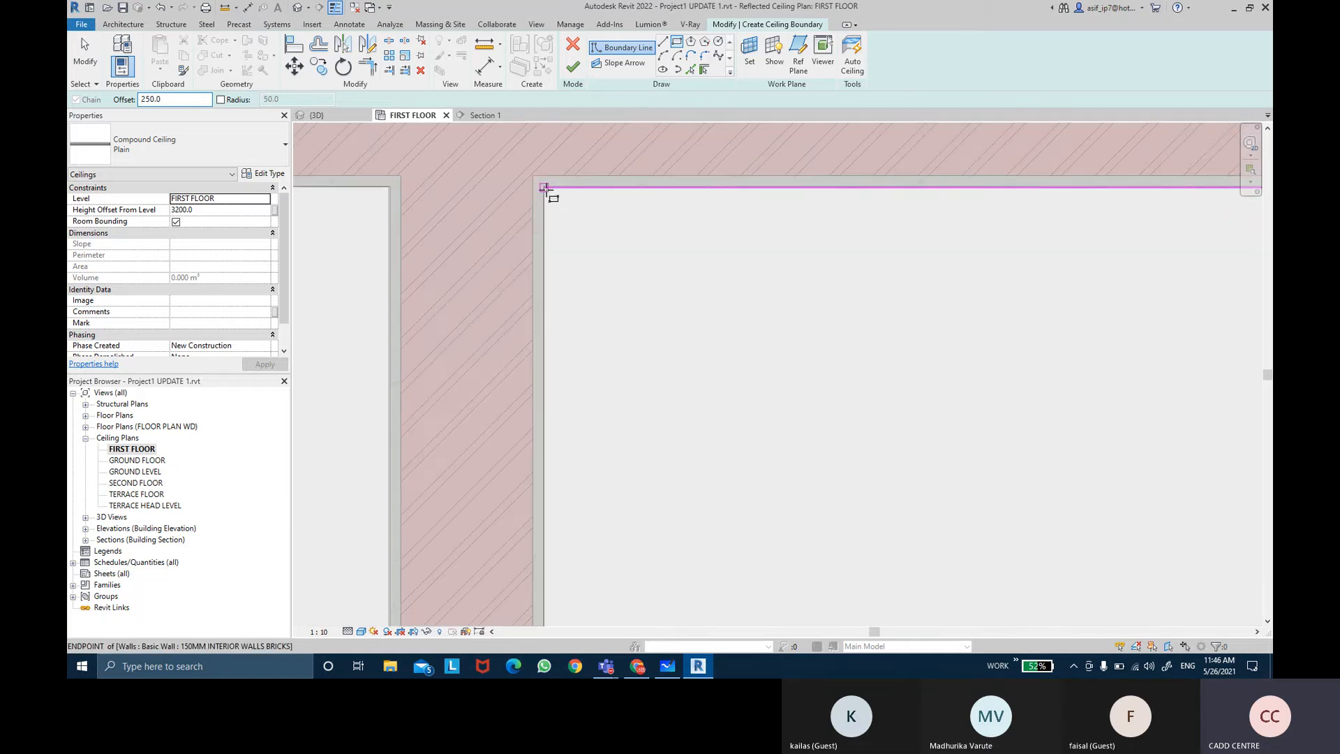
{"action": "scroll", "coordinate": [545, 188], "scroll_direction": "up", "scroll_amount": 2}
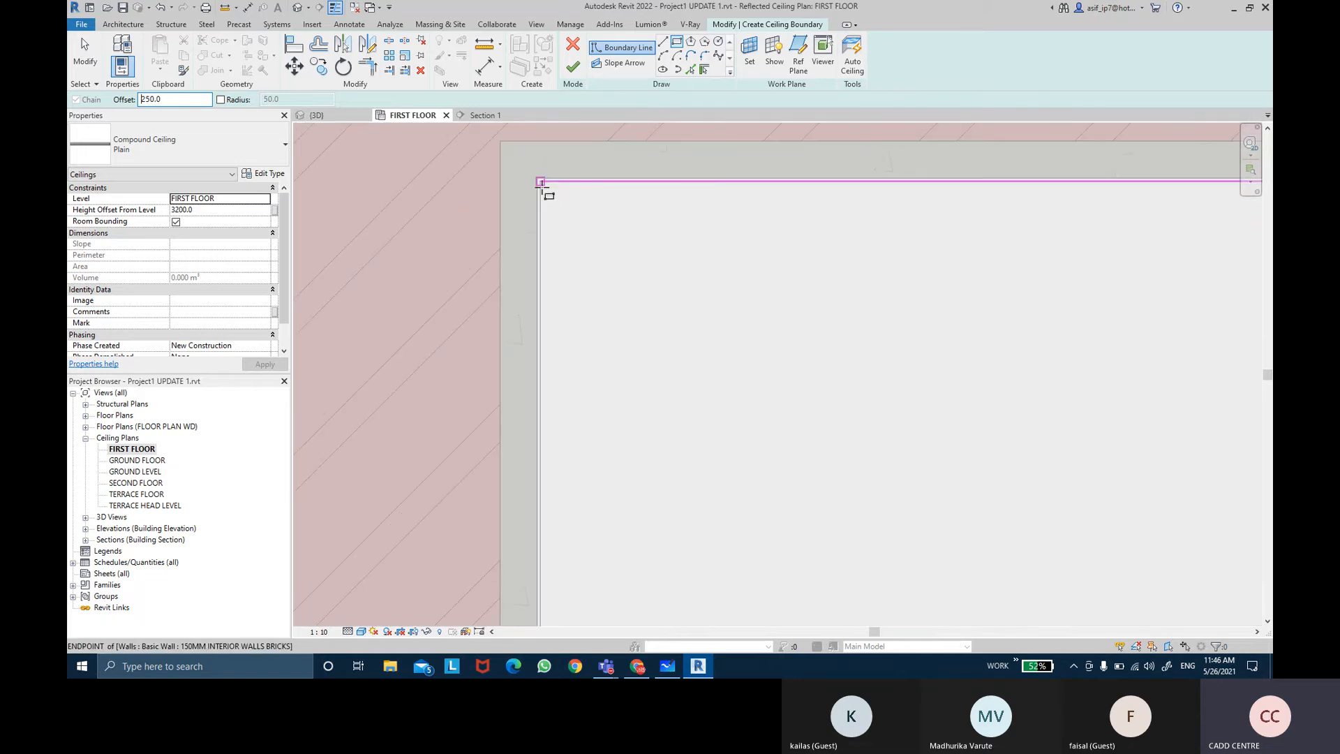
{"action": "left_click", "coordinate": [542, 189]}
{"action": "scroll", "coordinate": [635, 296], "scroll_direction": "down", "scroll_amount": 3}
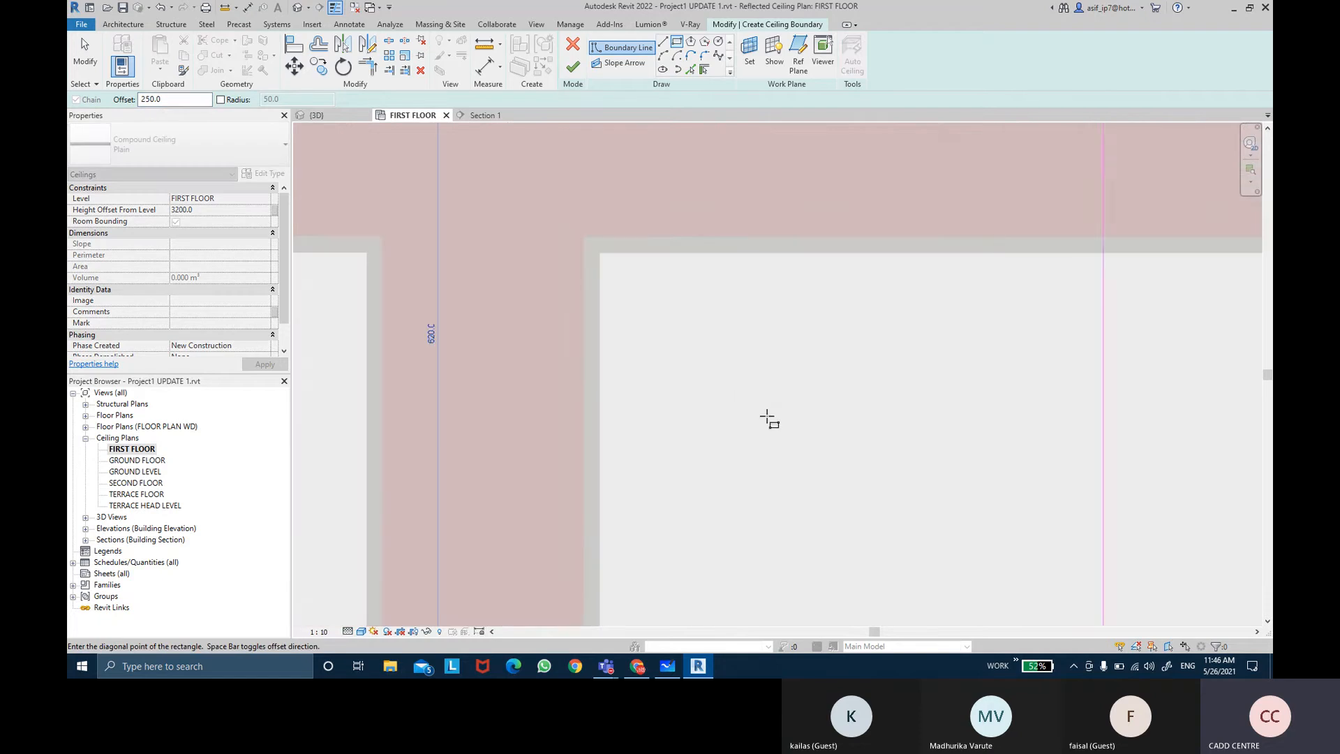
{"action": "scroll", "coordinate": [768, 417], "scroll_direction": "down", "scroll_amount": 3}
{"action": "scroll", "coordinate": [760, 389], "scroll_direction": "up", "scroll_amount": 2}
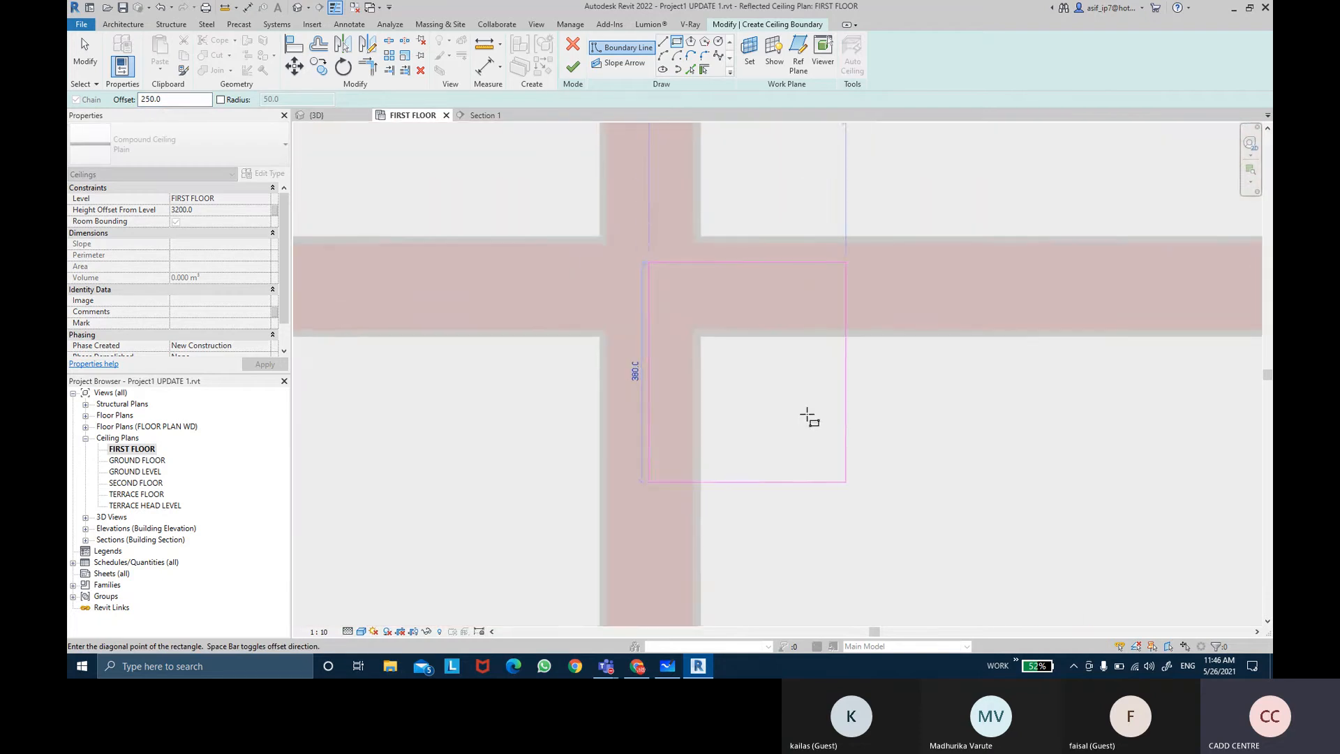
{"action": "scroll", "coordinate": [808, 416], "scroll_direction": "down", "scroll_amount": 2}
{"action": "scroll", "coordinate": [741, 310], "scroll_direction": "down", "scroll_amount": 2}
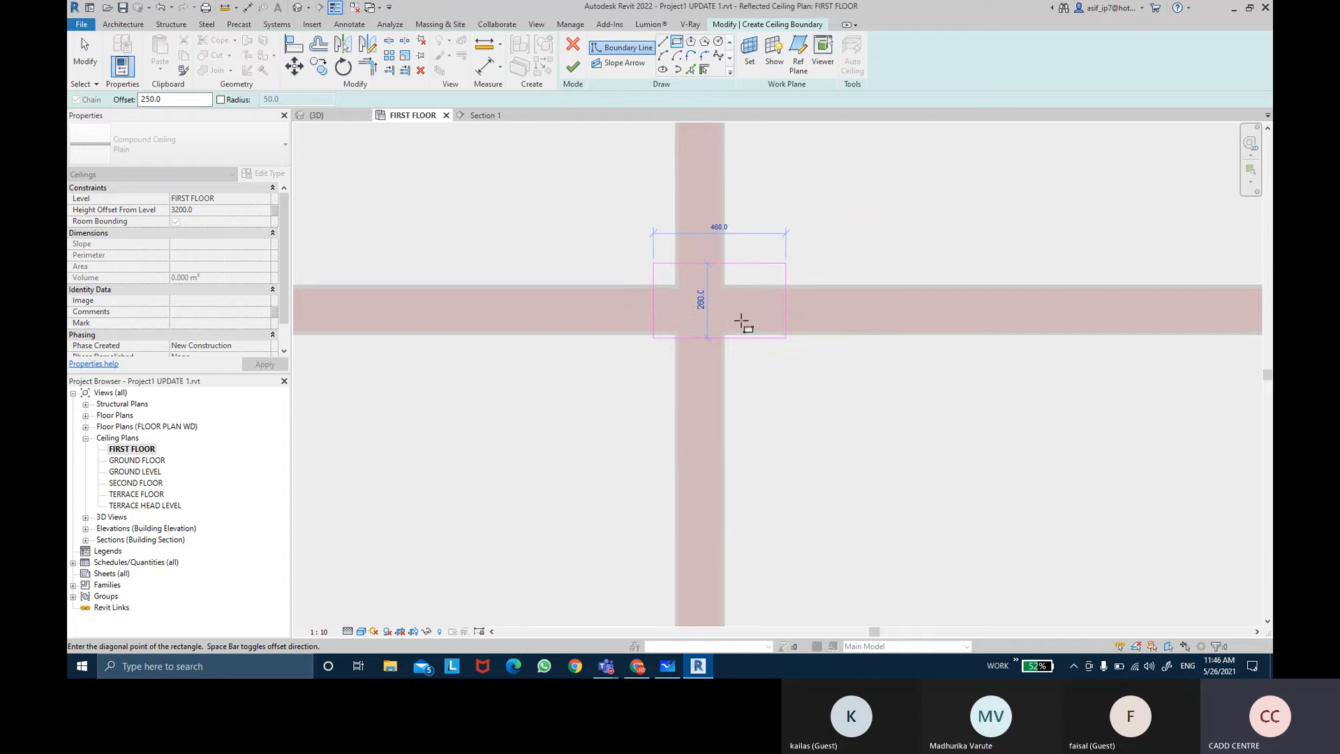
{"action": "middle_click_drag", "start_coordinate": [857, 471], "coordinate": [621, 192]}
{"action": "scroll", "coordinate": [624, 199], "scroll_direction": "down", "scroll_amount": 1}
{"action": "scroll", "coordinate": [683, 312], "scroll_direction": "up", "scroll_amount": 6}
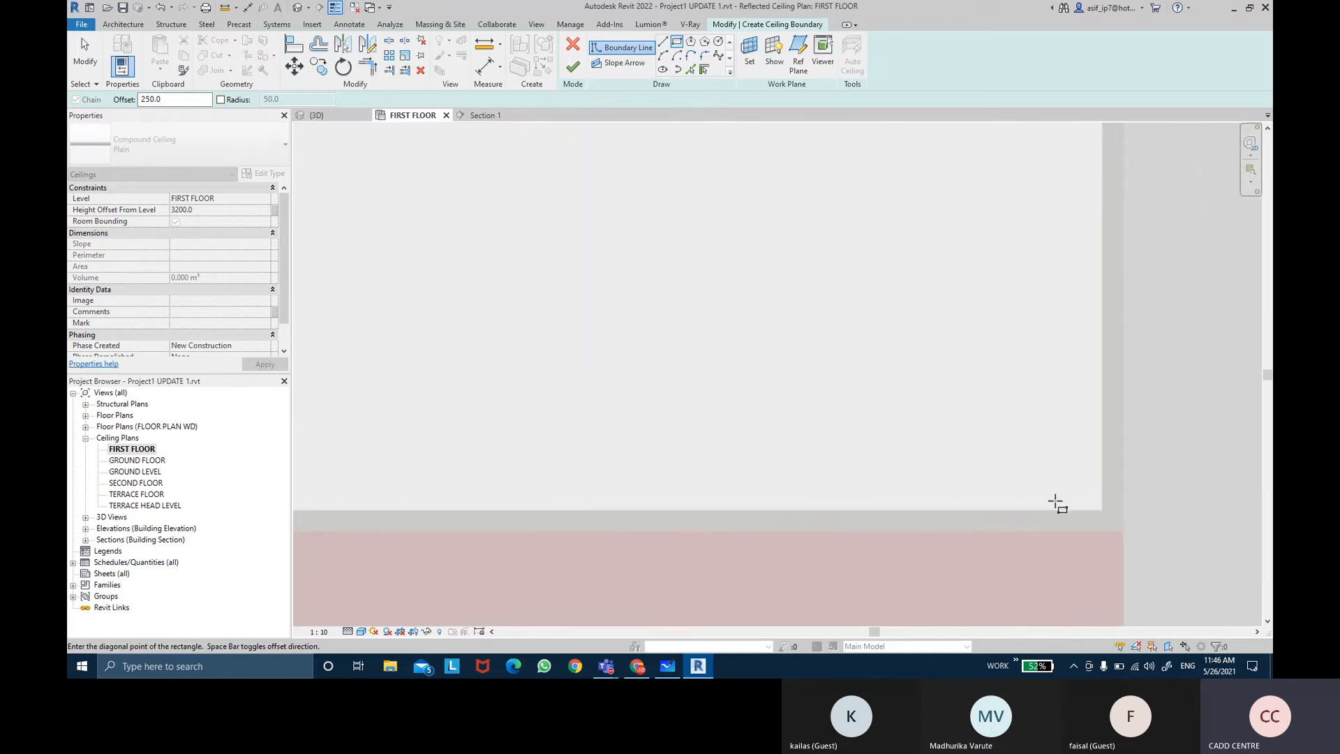
{"action": "scroll", "coordinate": [1049, 467], "scroll_direction": "up", "scroll_amount": 3}
{"action": "scroll", "coordinate": [931, 400], "scroll_direction": "up", "scroll_amount": 2}
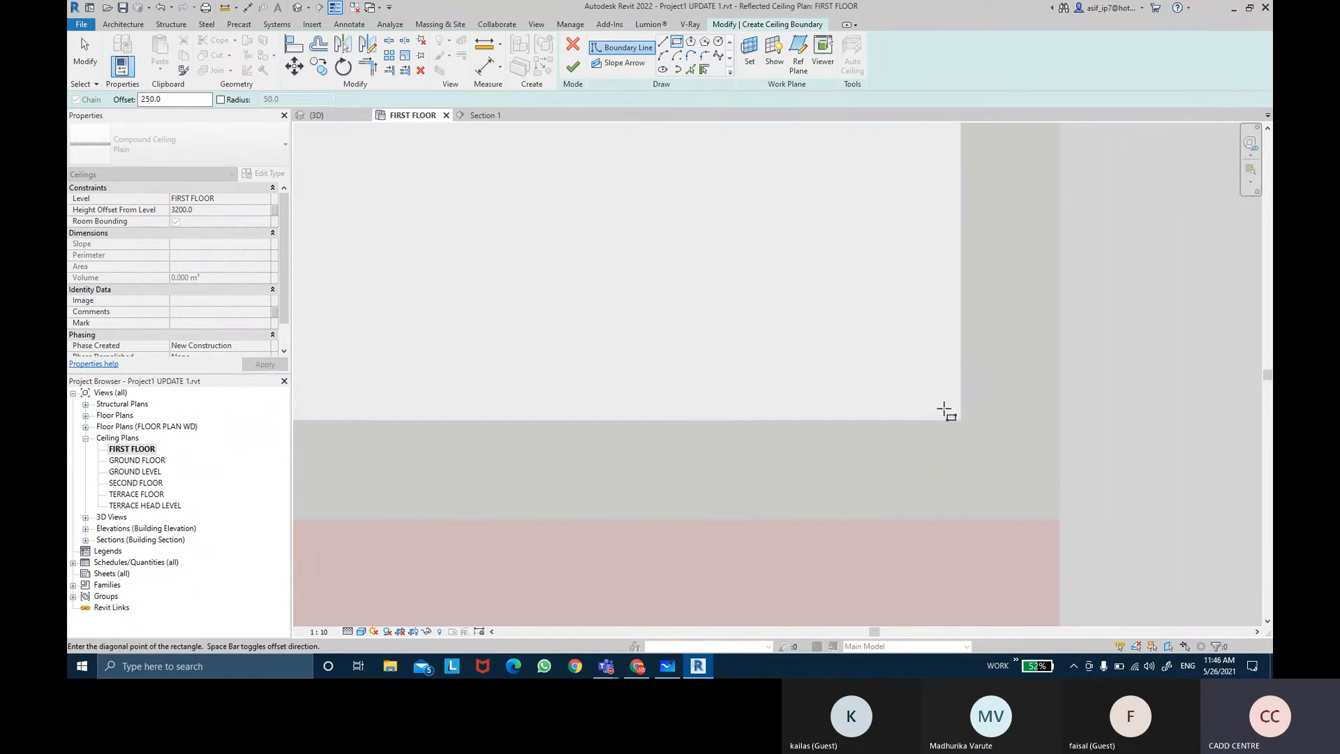
{"action": "left_click", "coordinate": [912, 412]}
{"action": "scroll", "coordinate": [686, 323], "scroll_direction": "down", "scroll_amount": 3}
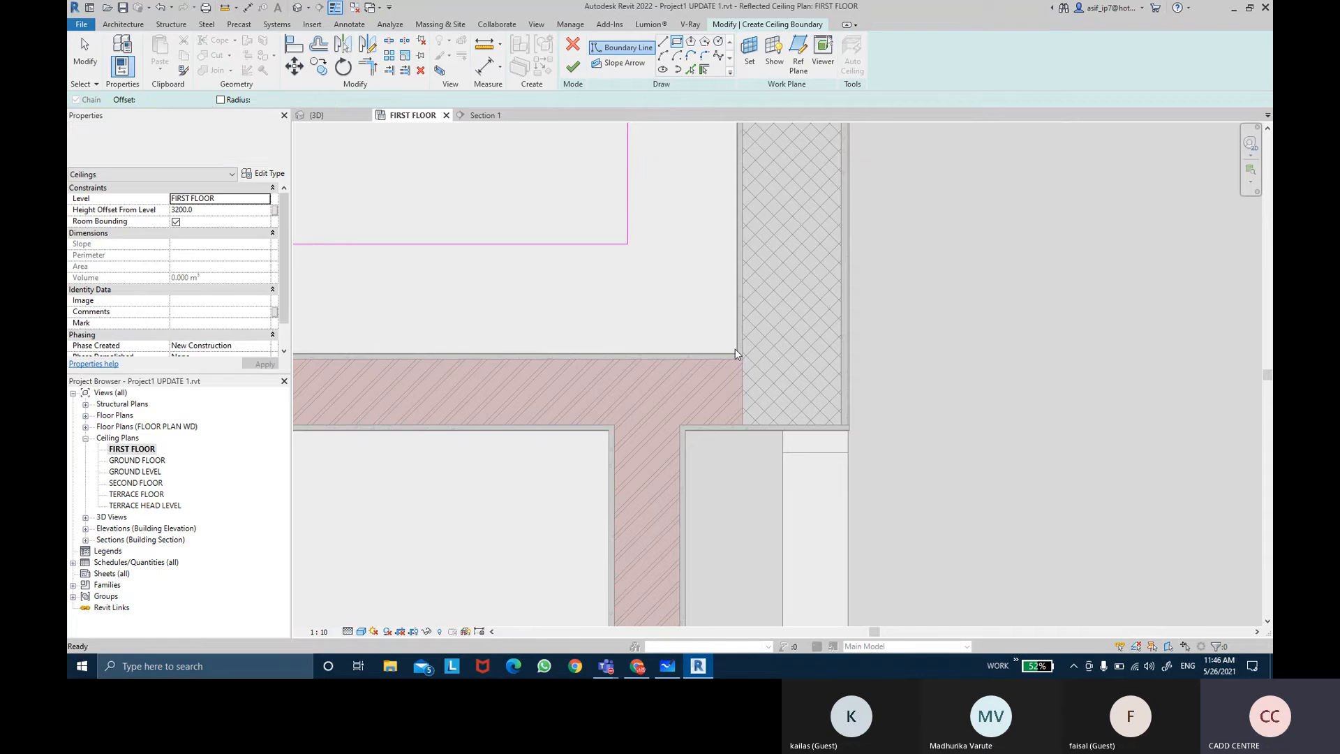
{"action": "scroll", "coordinate": [735, 349], "scroll_direction": "down", "scroll_amount": 4}
{"action": "key", "text": "Escape"}
{"action": "middle_click_drag", "start_coordinate": [574, 251], "coordinate": [660, 417]}
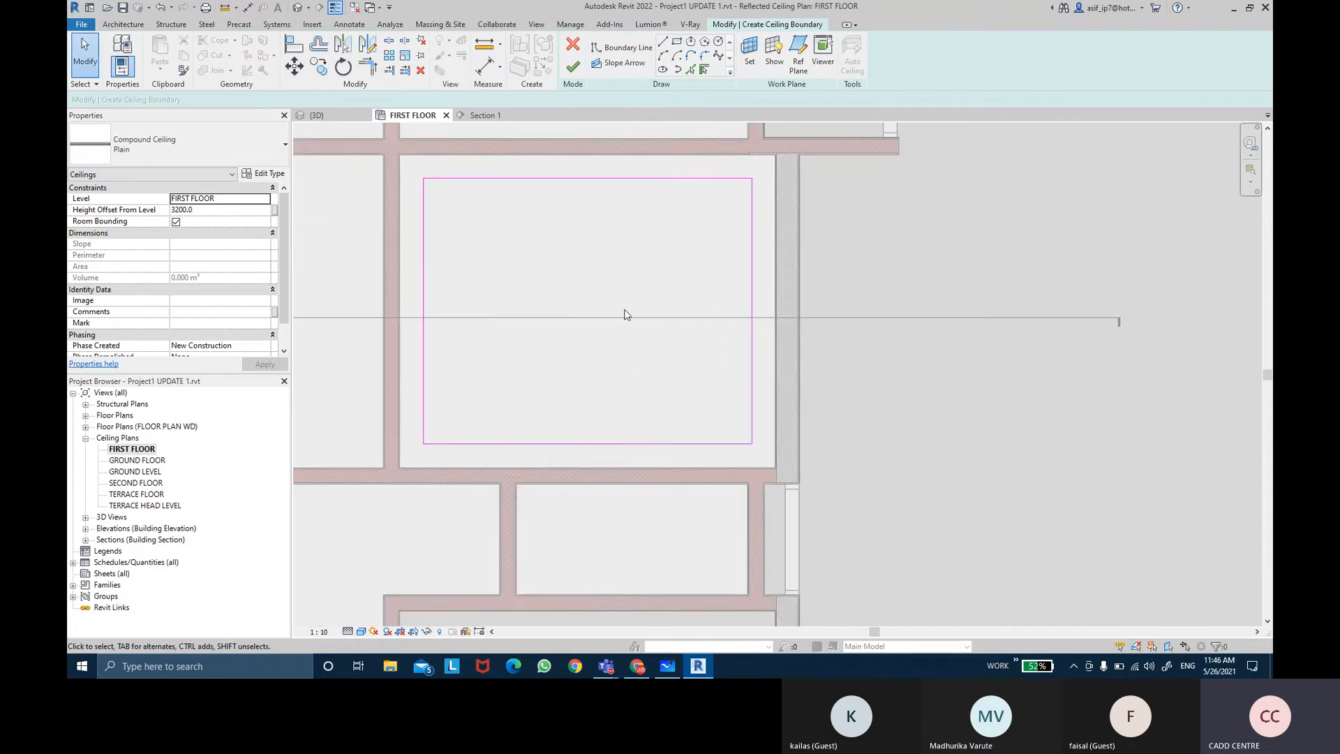
{"action": "middle_click_drag", "start_coordinate": [615, 273], "coordinate": [618, 285]}
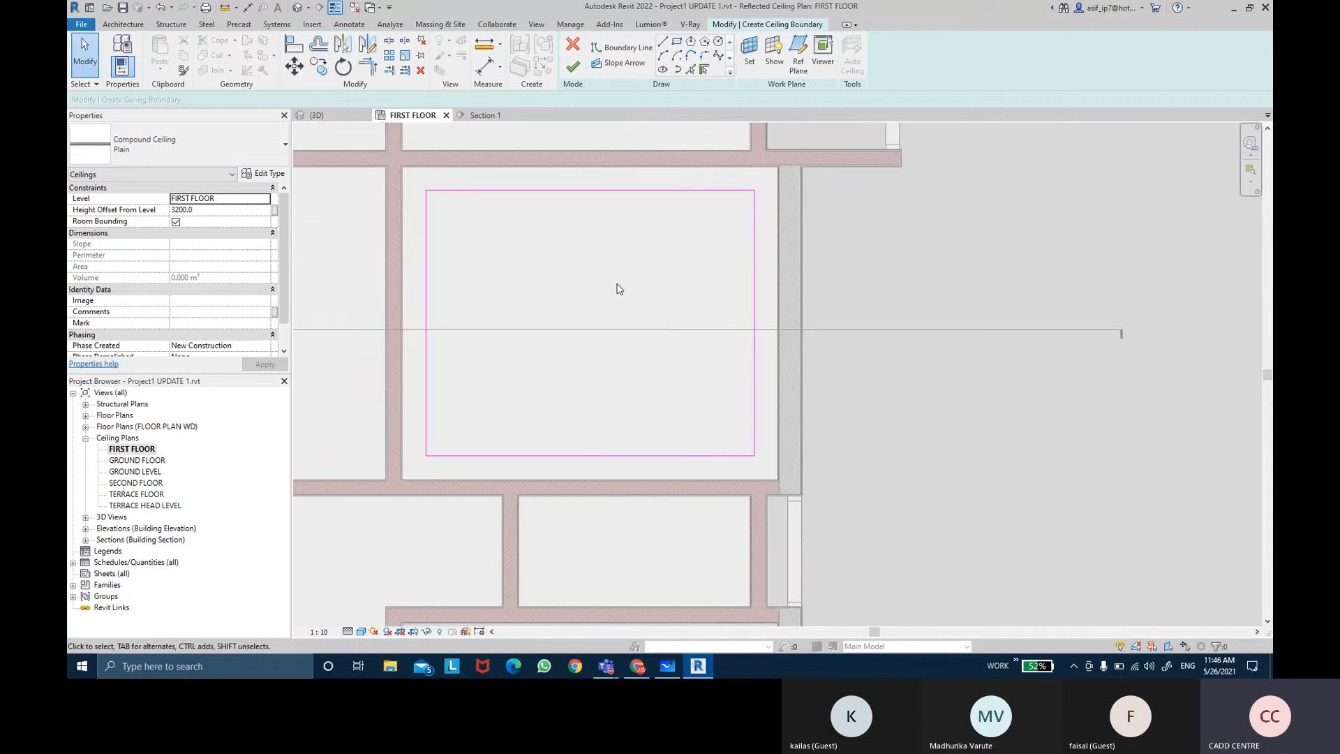
{"action": "left_click", "coordinate": [574, 76]}
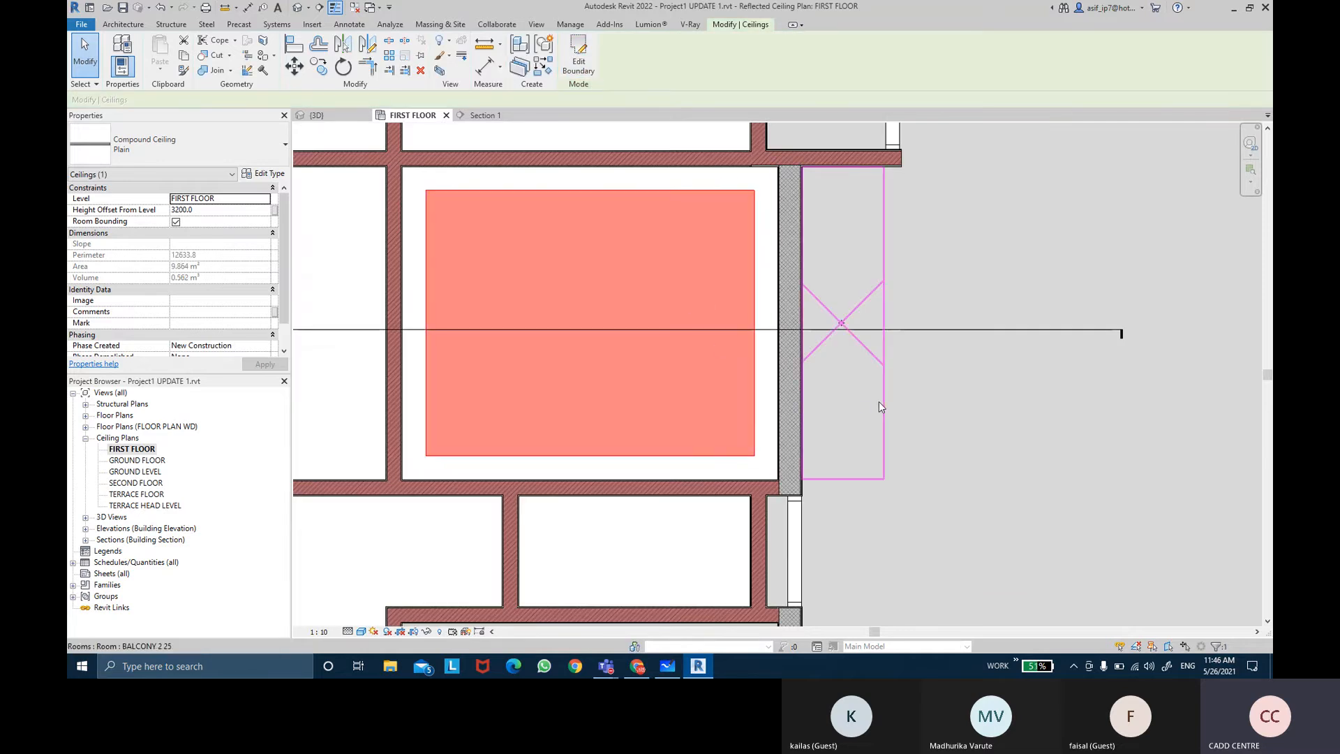
{"action": "key", "text": "Escape"}
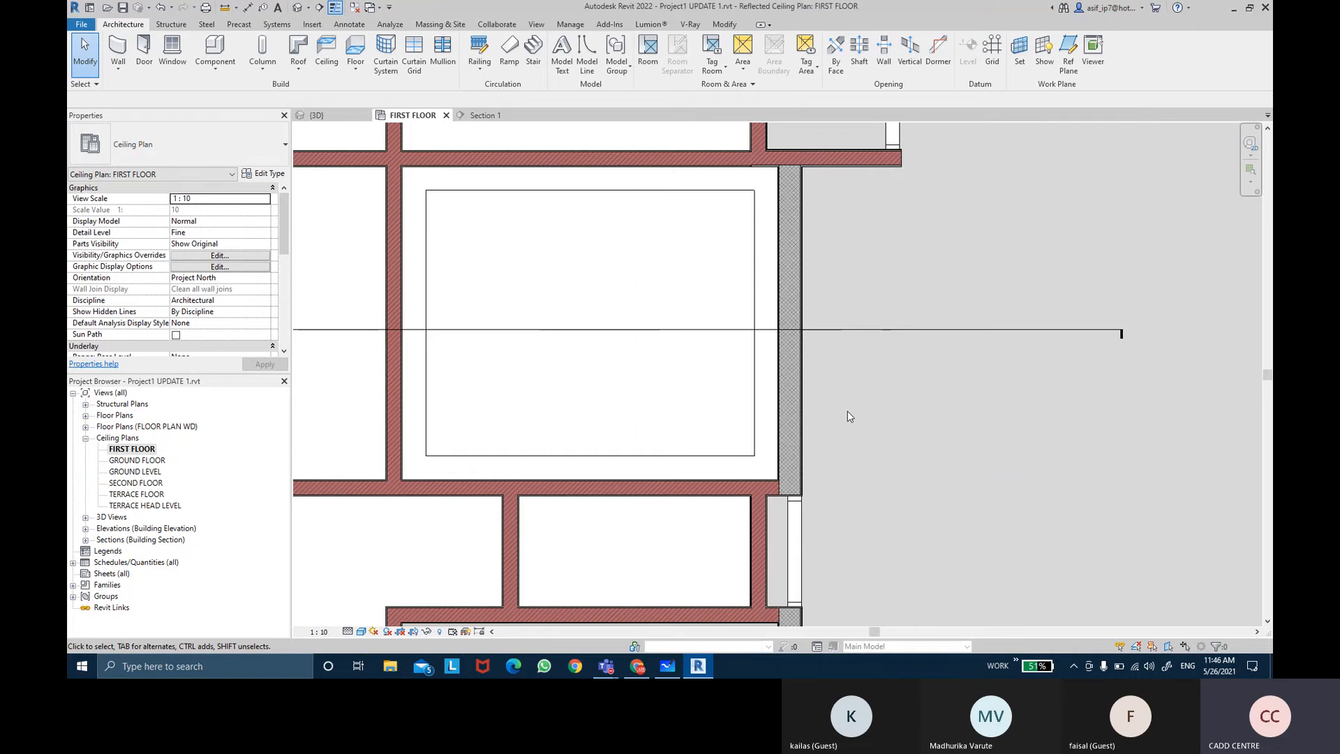
Step: Edit the new ceiling's boundary, adding an outer rectangle along the room's wall faces to make a border band, and finish
{"action": "left_click", "coordinate": [692, 459]}
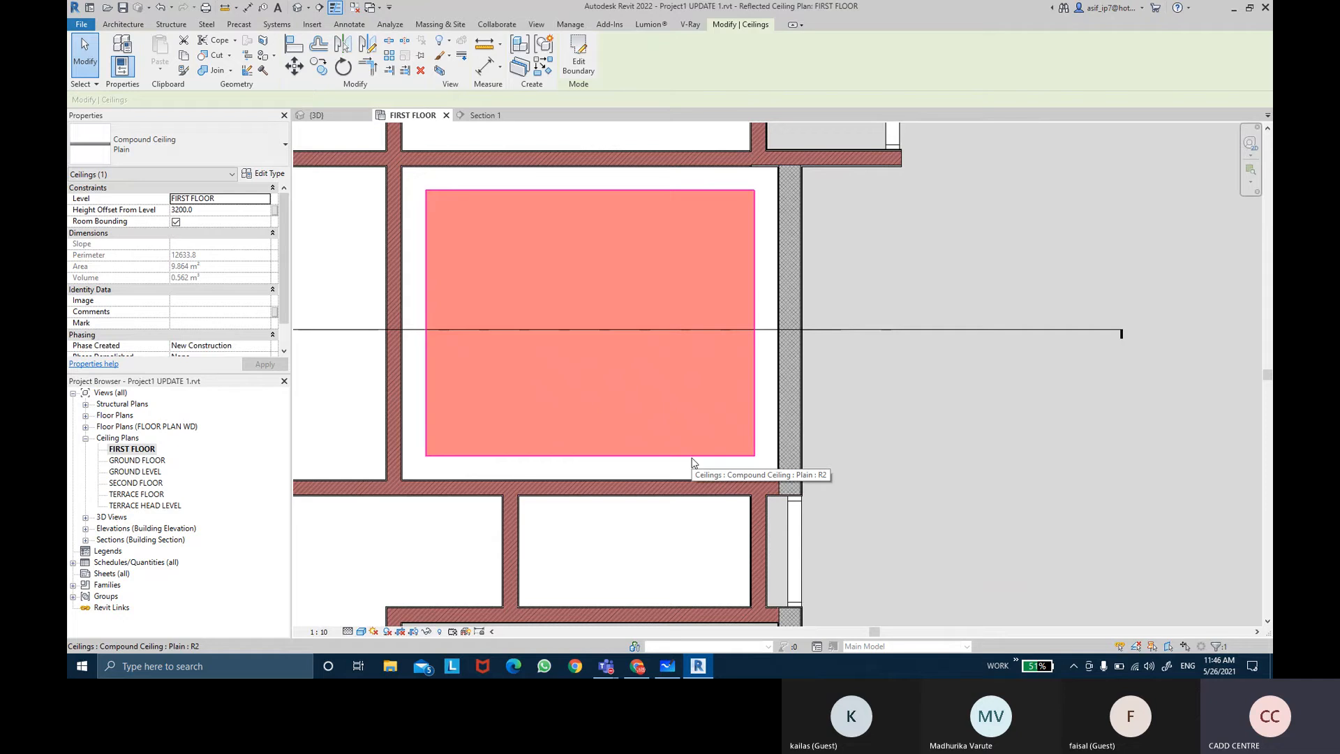
{"action": "left_click", "coordinate": [887, 249]}
{"action": "left_click", "coordinate": [664, 308]}
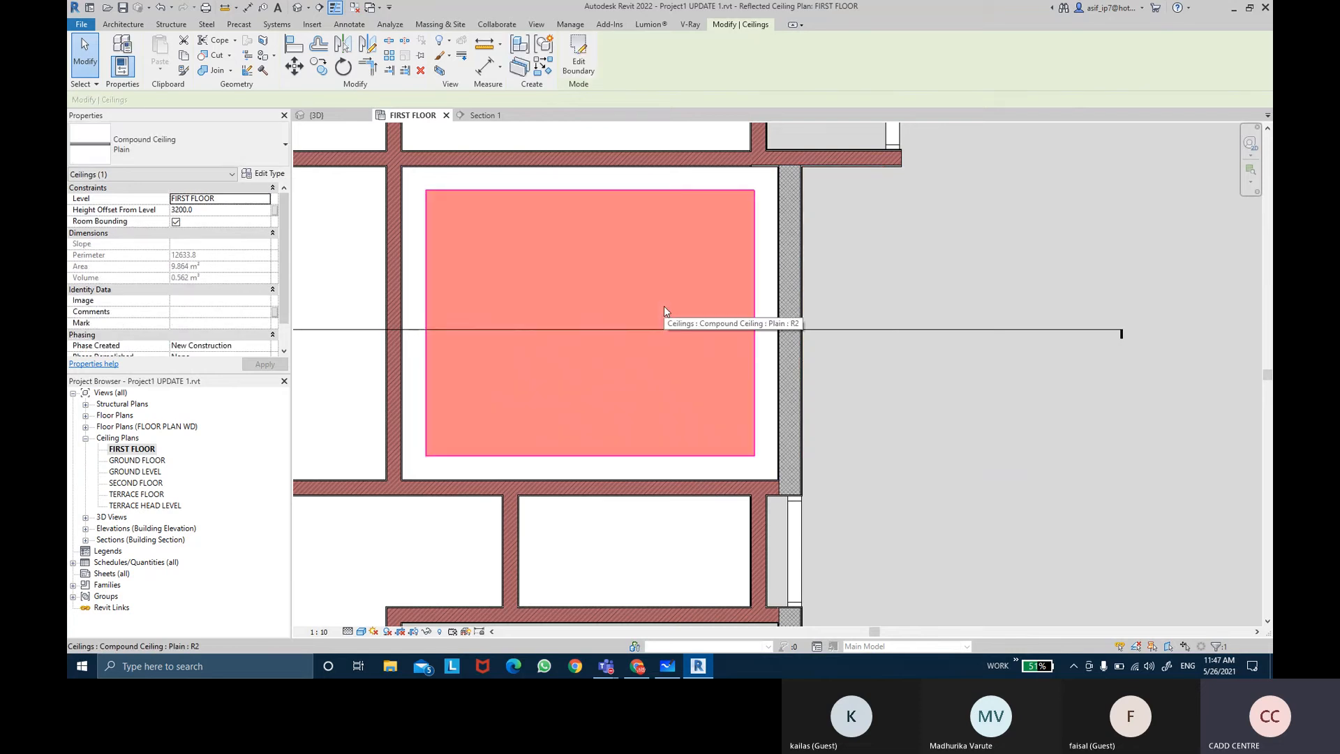
{"action": "left_click", "coordinate": [579, 56]}
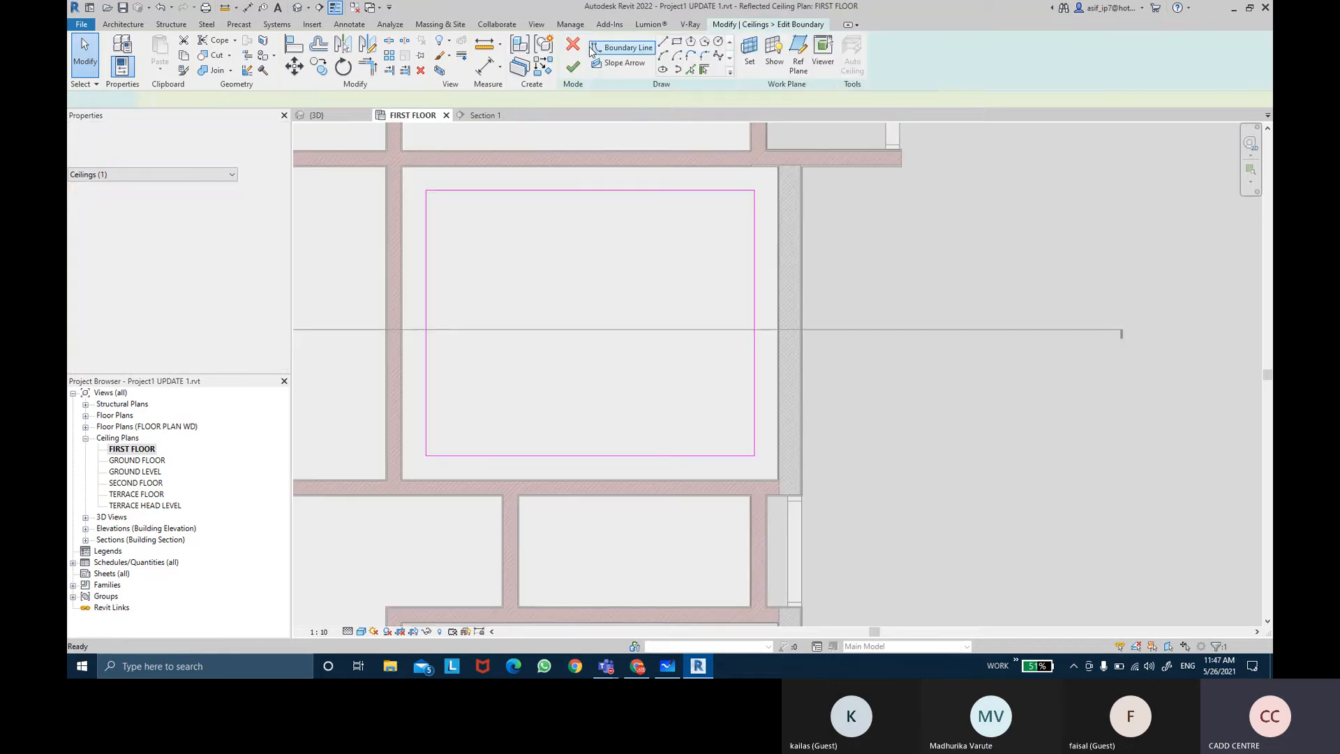
{"action": "left_click", "coordinate": [649, 53]}
{"action": "scroll", "coordinate": [419, 168], "scroll_direction": "up", "scroll_amount": 4}
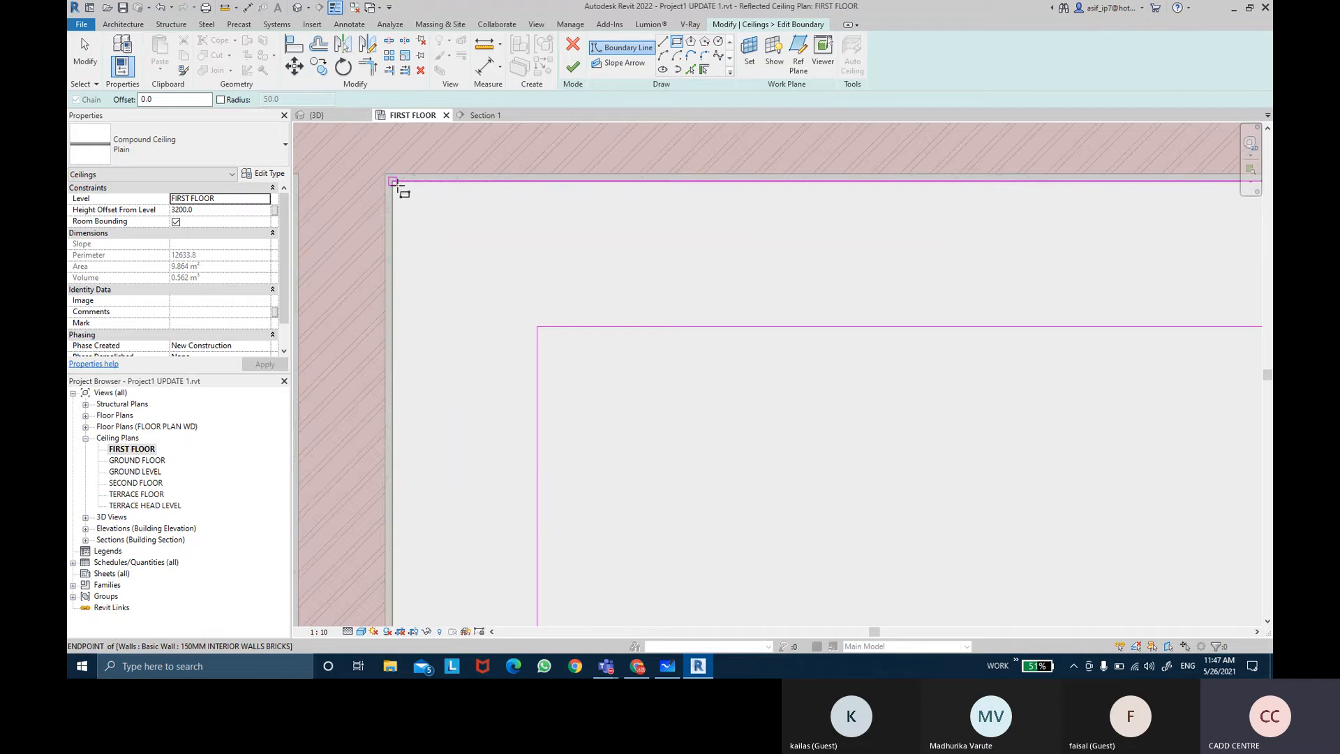
{"action": "scroll", "coordinate": [398, 186], "scroll_direction": "up", "scroll_amount": 2}
{"action": "left_click", "coordinate": [381, 170]}
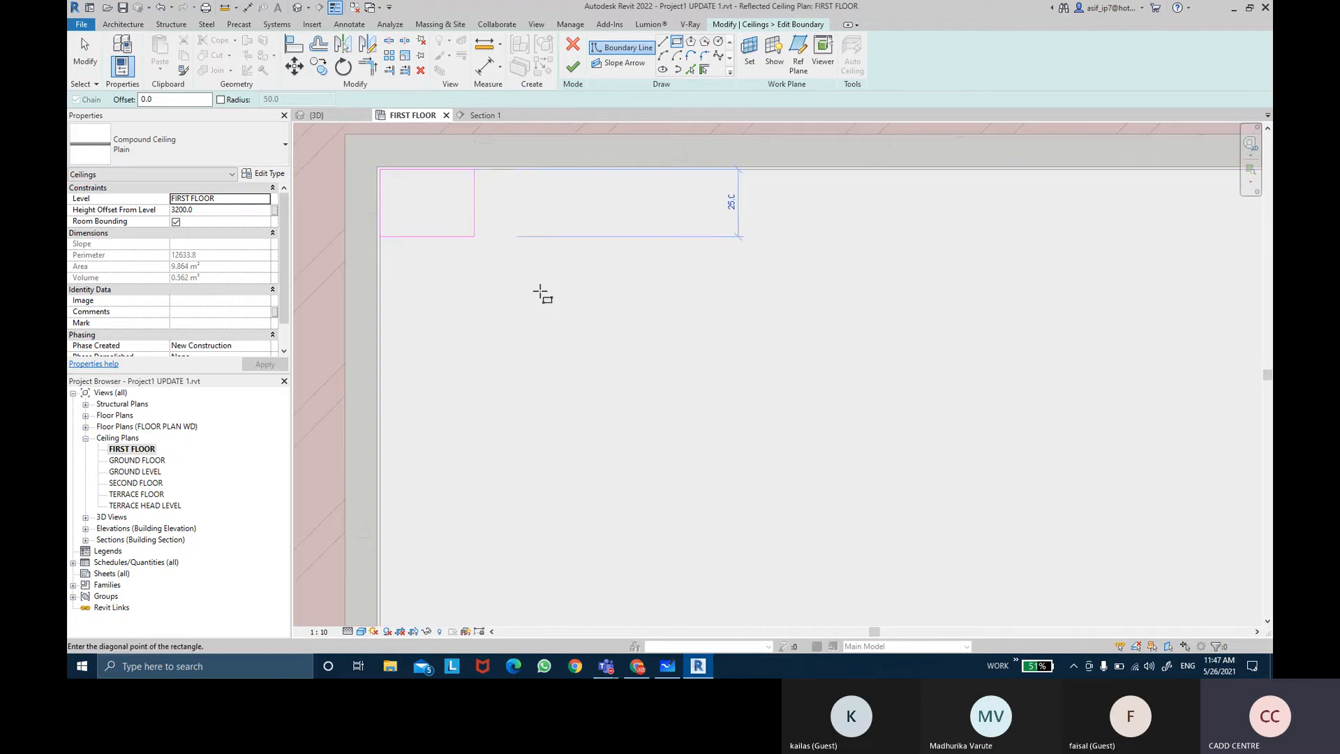
{"action": "scroll", "coordinate": [567, 318], "scroll_direction": "down", "scroll_amount": 7}
{"action": "middle_click_drag", "start_coordinate": [757, 458], "coordinate": [555, 244]}
{"action": "scroll", "coordinate": [554, 245], "scroll_direction": "down", "scroll_amount": 1}
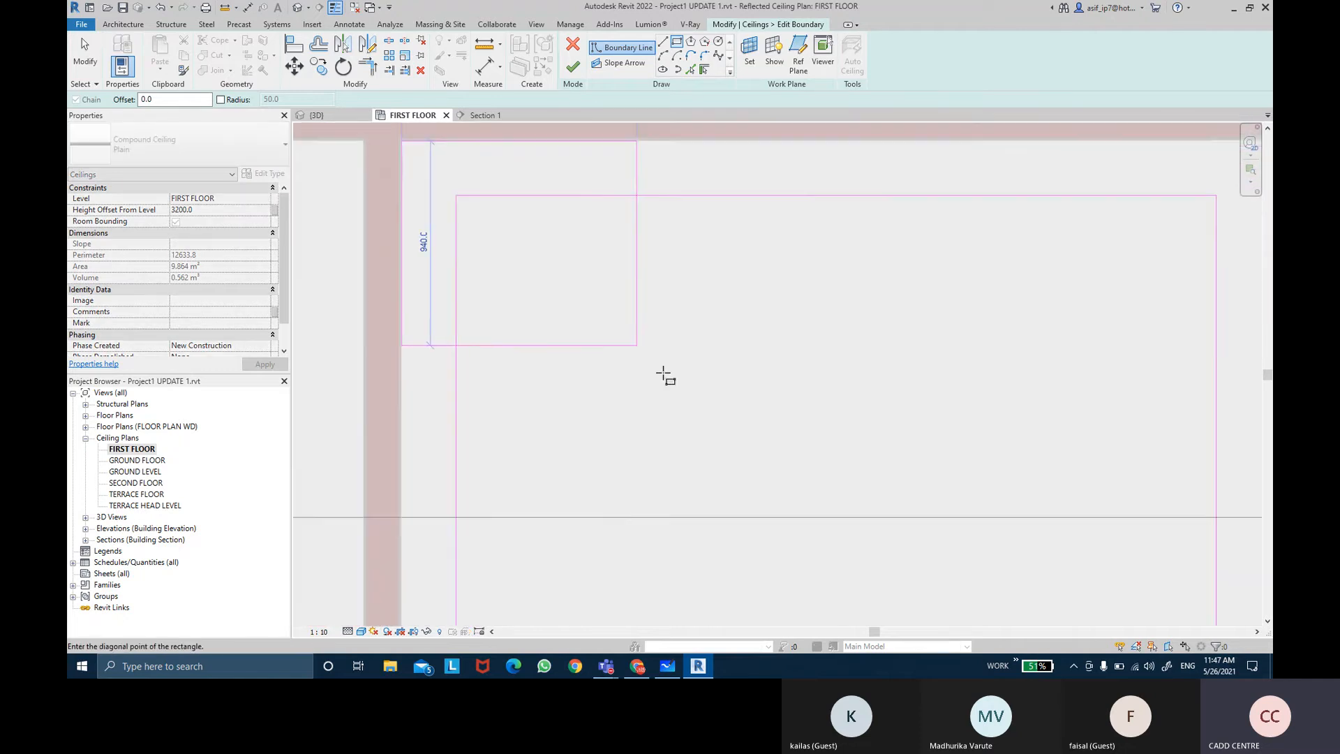
{"action": "scroll", "coordinate": [850, 491], "scroll_direction": "down", "scroll_amount": 3}
{"action": "scroll", "coordinate": [823, 428], "scroll_direction": "up", "scroll_amount": 5}
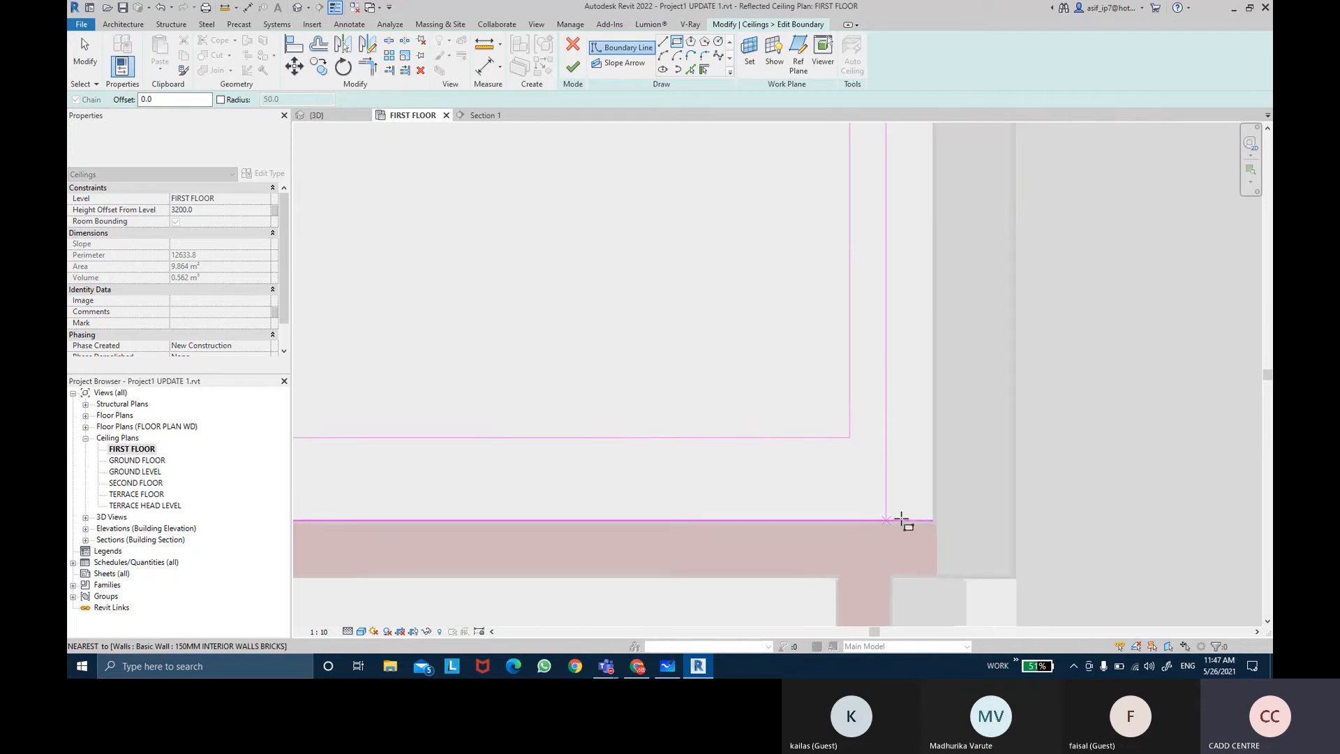
{"action": "scroll", "coordinate": [908, 521], "scroll_direction": "up", "scroll_amount": 5}
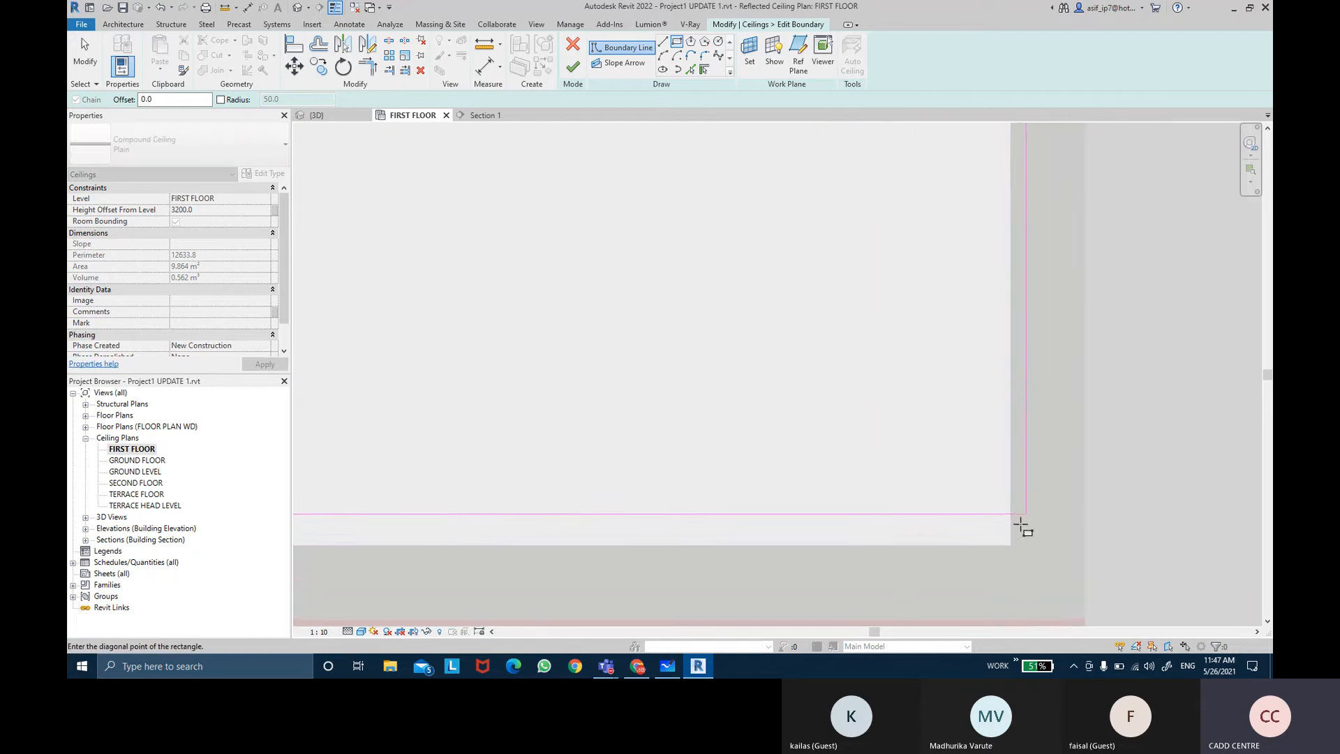
{"action": "left_click", "coordinate": [1005, 542]}
{"action": "scroll", "coordinate": [901, 481], "scroll_direction": "down", "scroll_amount": 2}
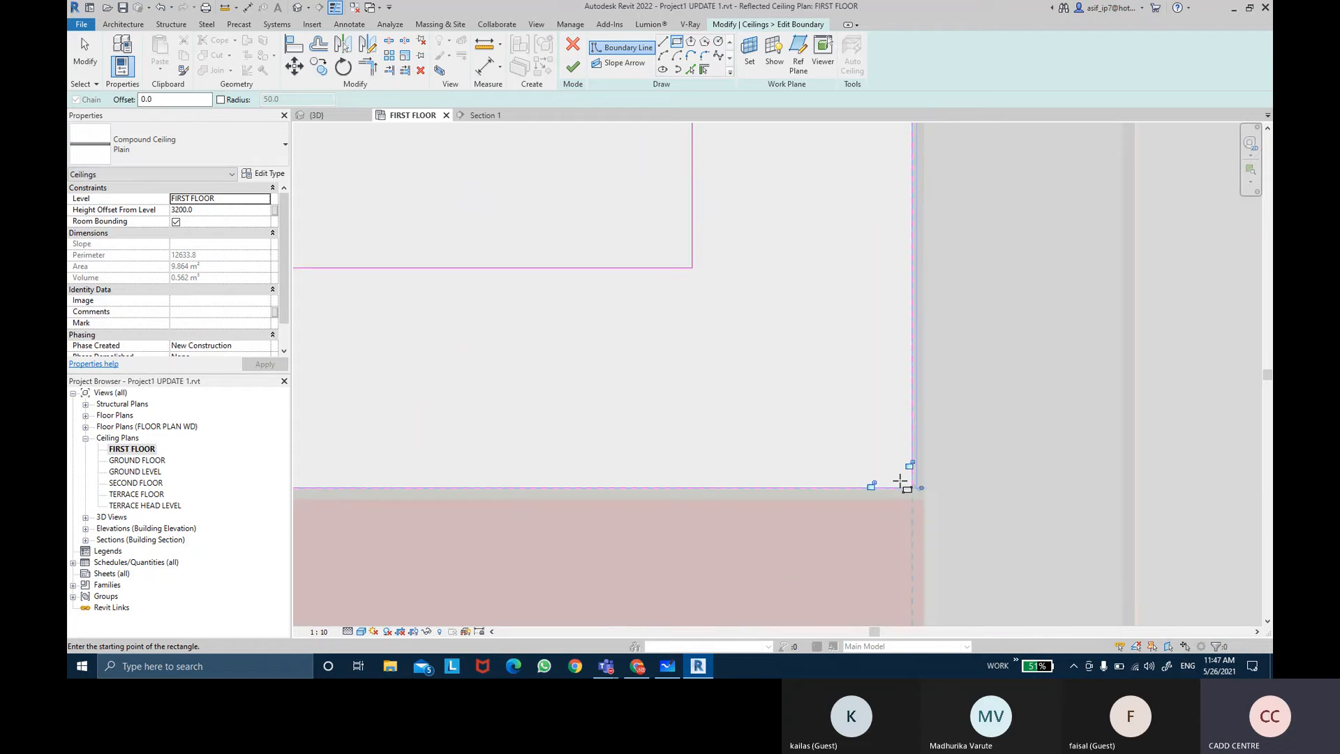
{"action": "scroll", "coordinate": [900, 482], "scroll_direction": "down", "scroll_amount": 3}
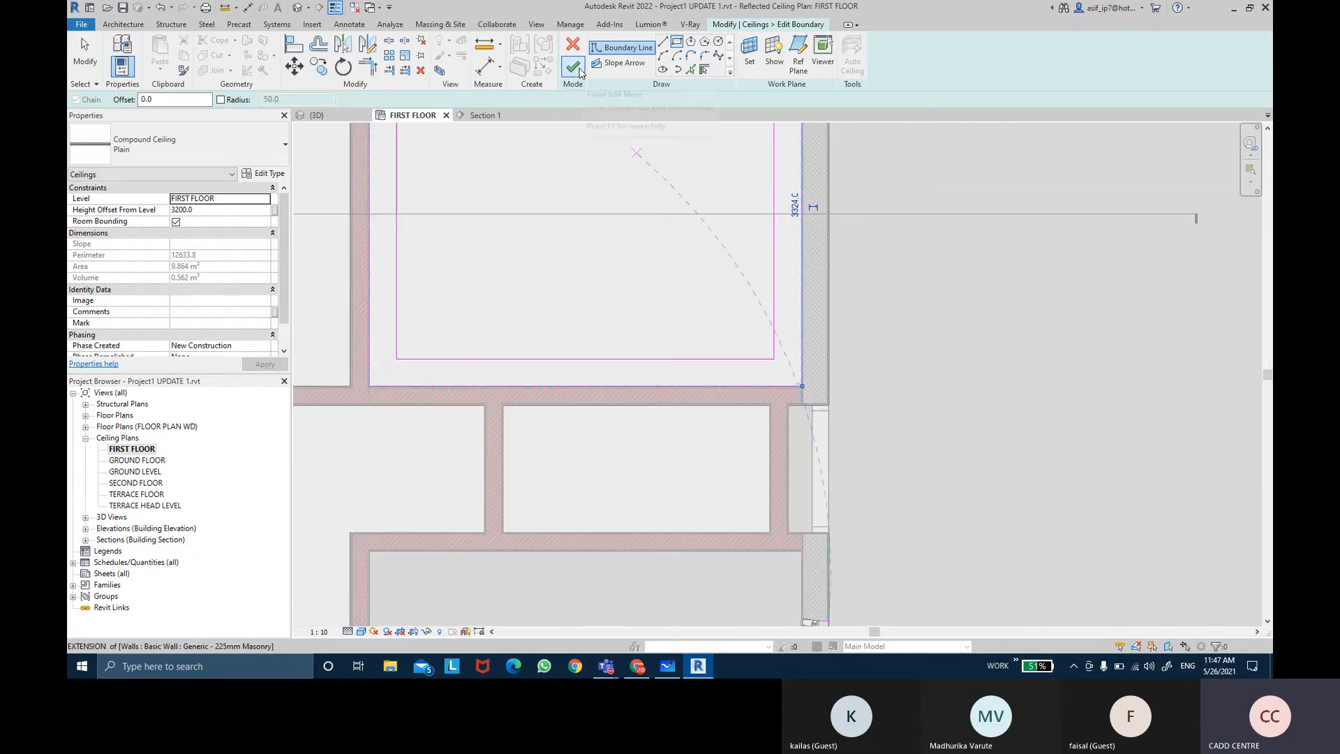
{"action": "left_click", "coordinate": [573, 66]}
Step: Open Section 1 from its section line in the ceiling plan
{"action": "scroll", "coordinate": [898, 388], "scroll_direction": "down", "scroll_amount": 2}
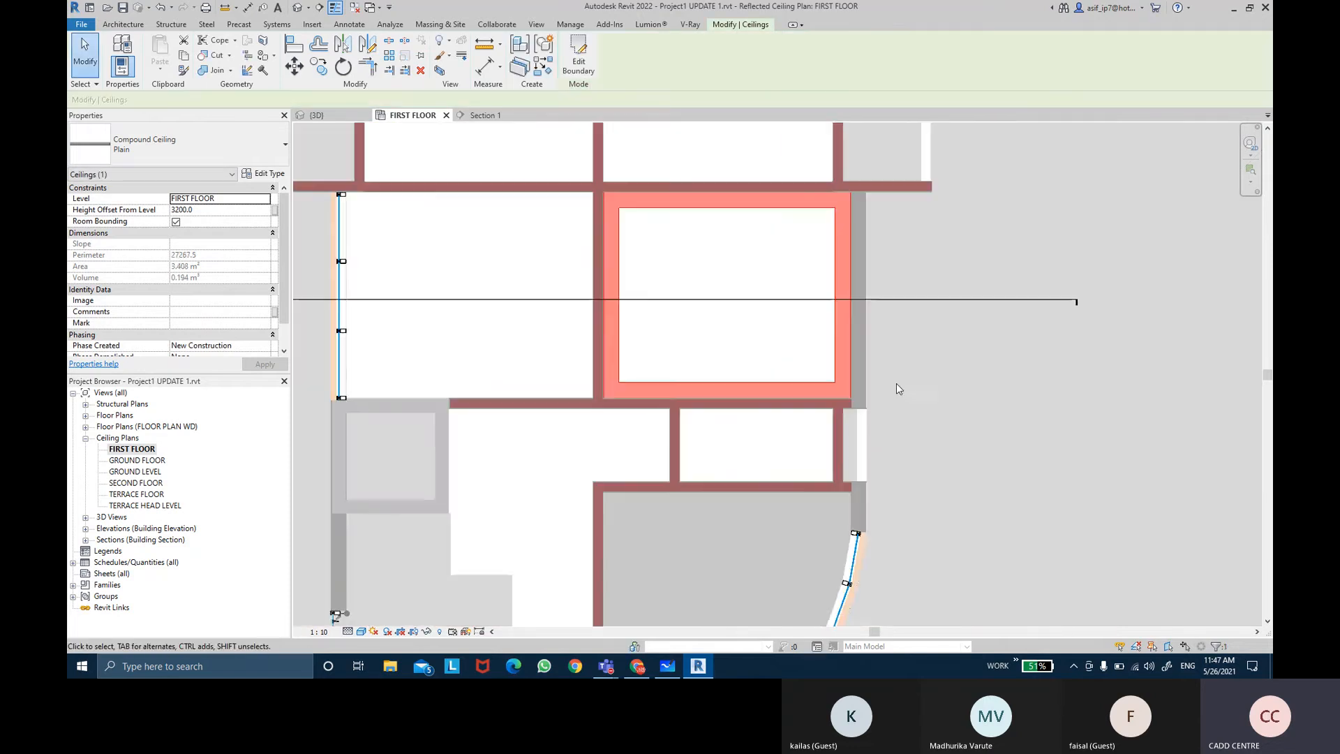
{"action": "left_click", "coordinate": [940, 384]}
{"action": "middle_click_drag", "start_coordinate": [953, 389], "coordinate": [976, 391]}
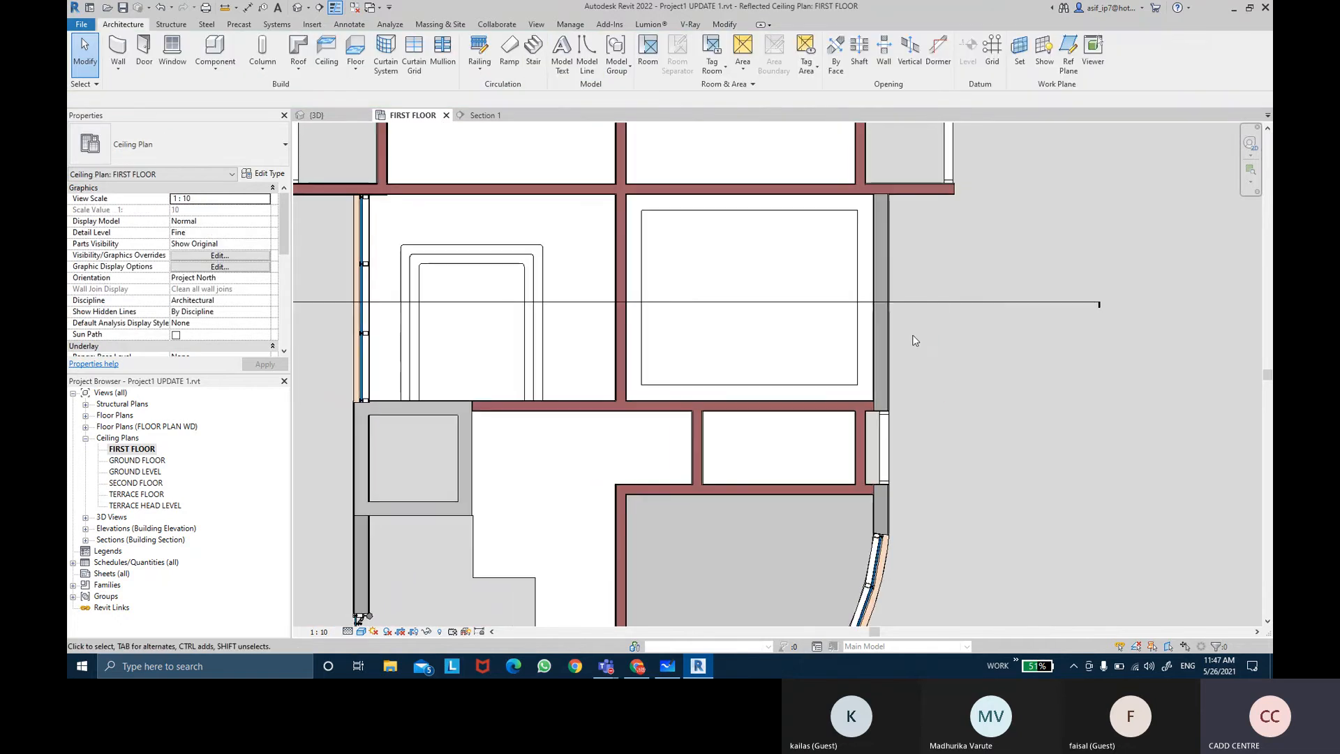
{"action": "left_click", "coordinate": [968, 303]}
{"action": "right_click", "coordinate": [968, 303]}
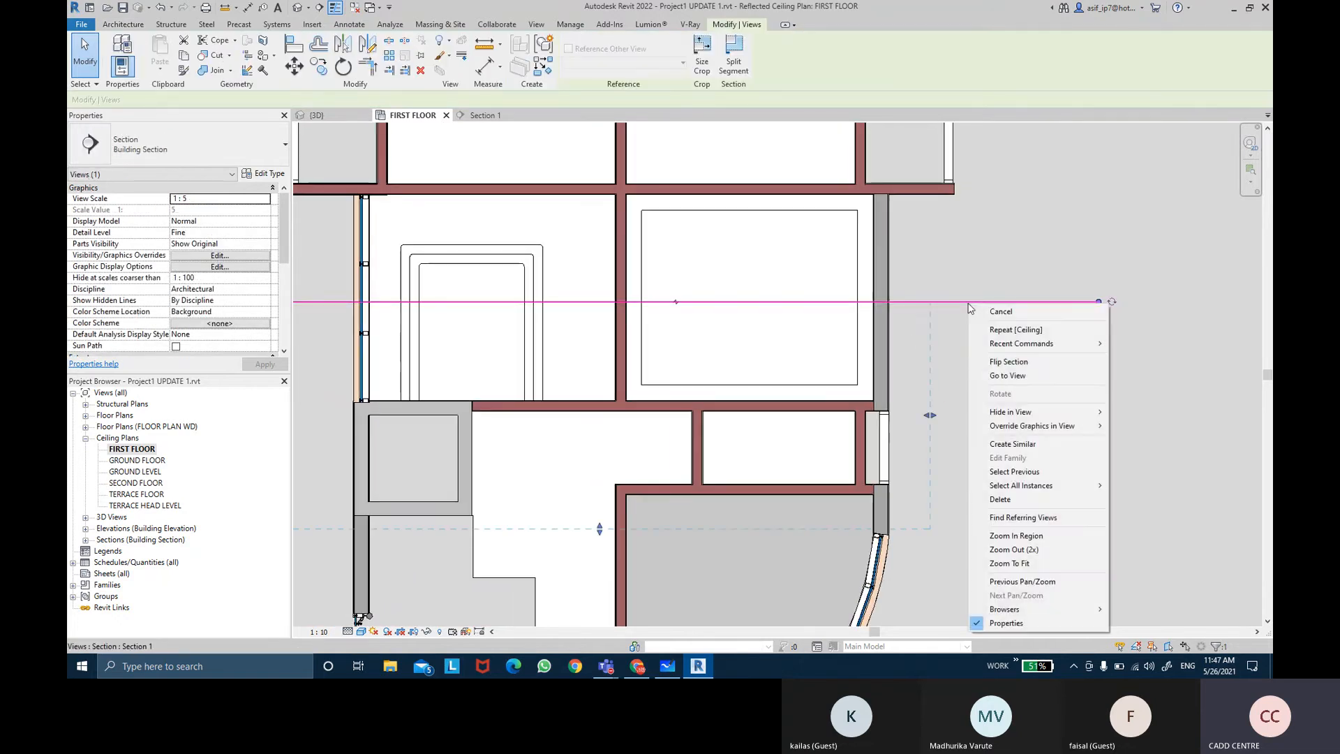
{"action": "left_click", "coordinate": [999, 377]}
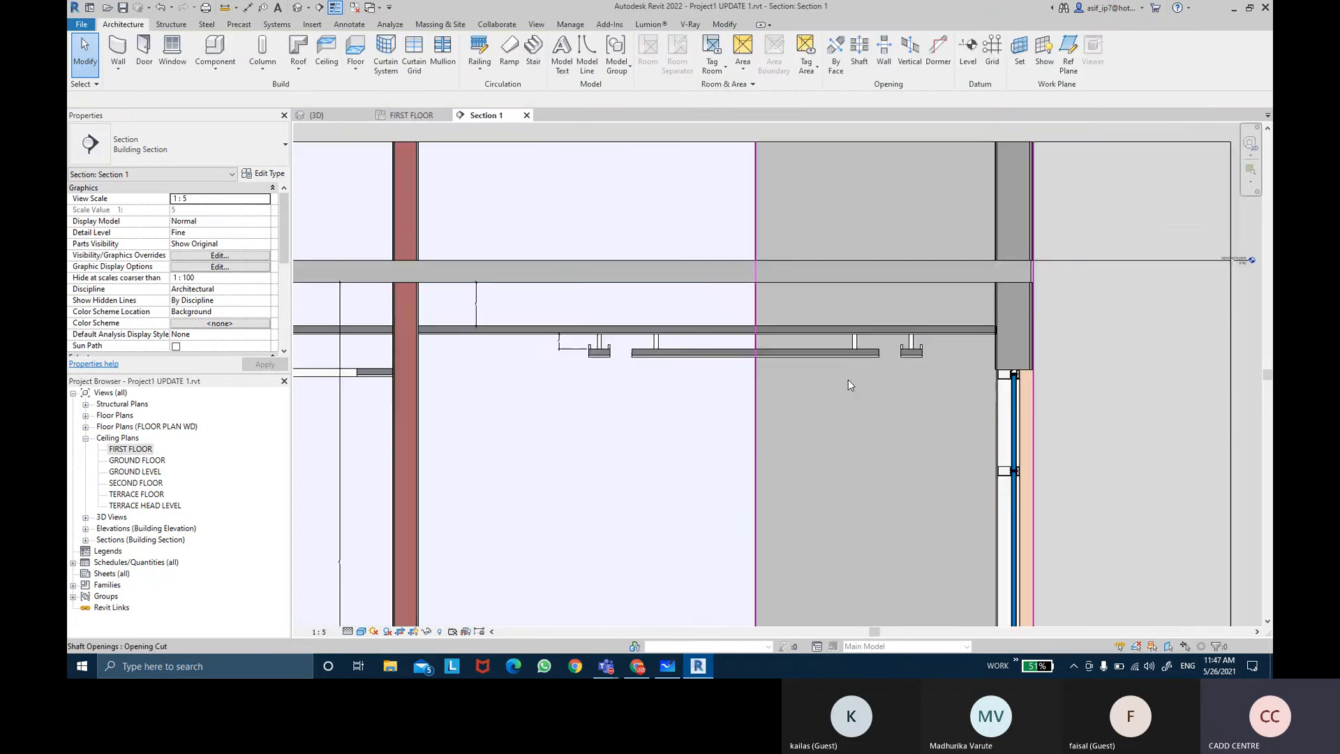
Step: Examine the new ceiling and the existing height dimension in the section view
{"action": "scroll", "coordinate": [848, 380], "scroll_direction": "down", "scroll_amount": 1}
{"action": "middle_click_drag", "start_coordinate": [546, 363], "coordinate": [960, 285]}
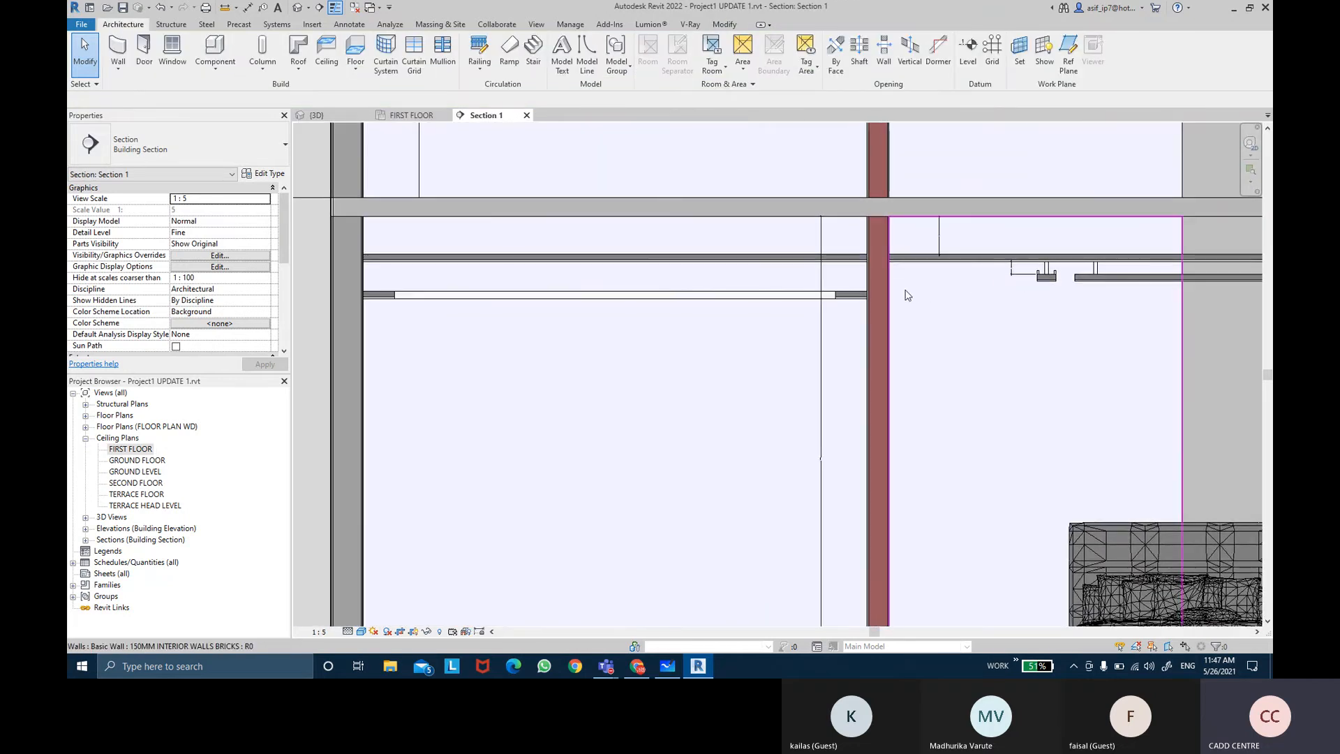
{"action": "left_click", "coordinate": [848, 302]}
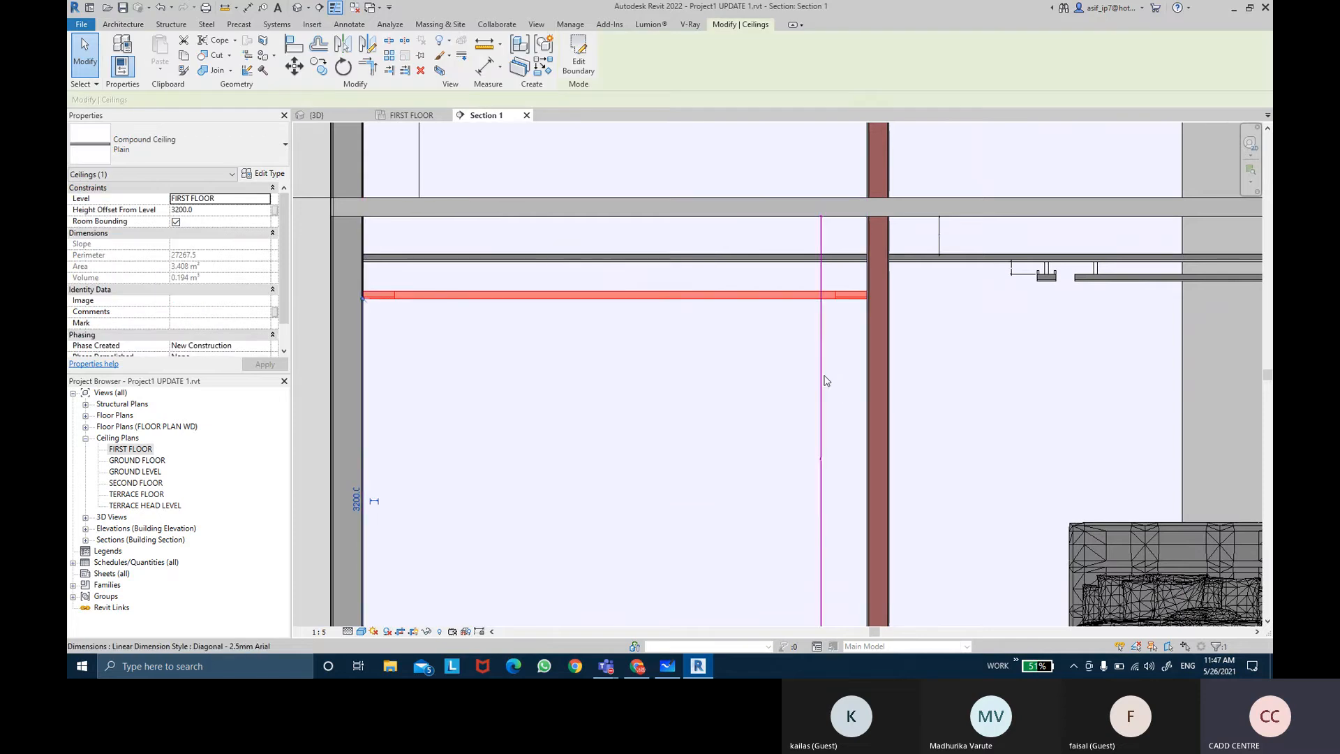
{"action": "left_click", "coordinate": [819, 377]}
{"action": "middle_click_drag", "start_coordinate": [745, 403], "coordinate": [690, 350]}
{"action": "scroll", "coordinate": [690, 350], "scroll_direction": "down", "scroll_amount": 2}
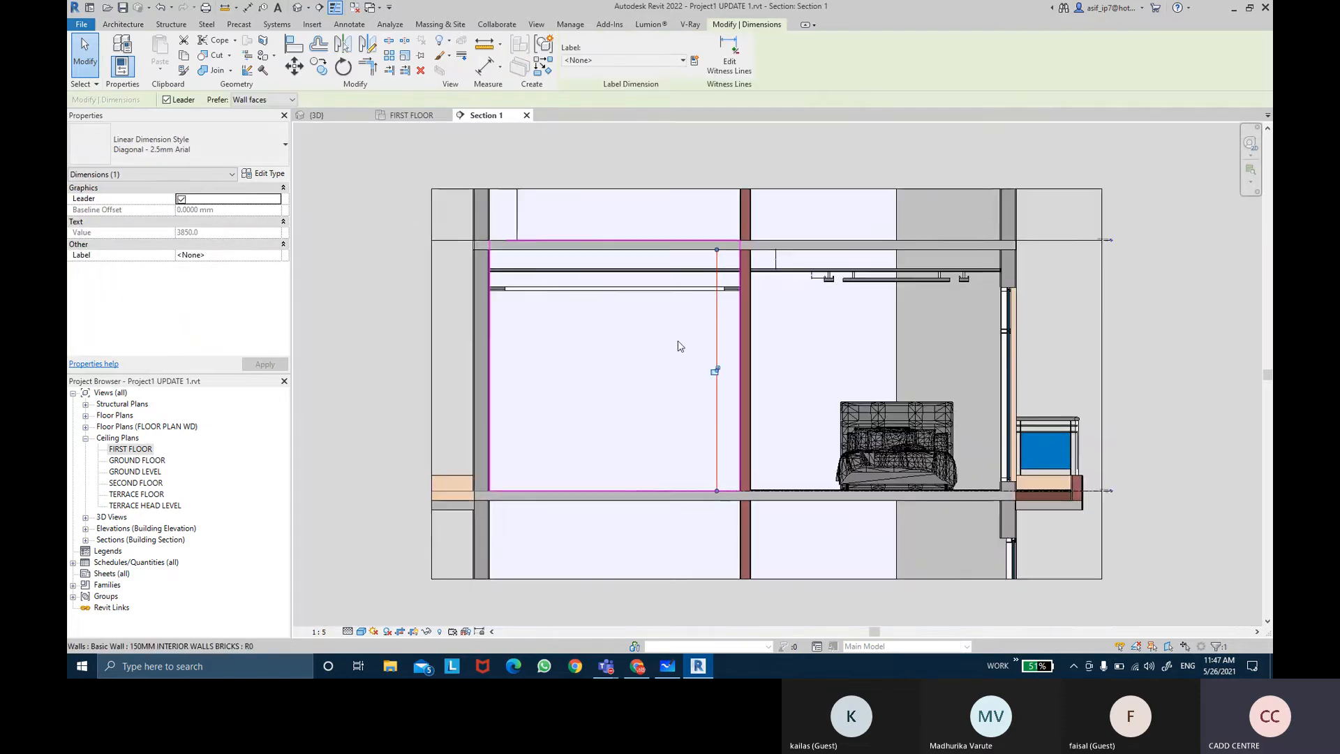
{"action": "scroll", "coordinate": [682, 350], "scroll_direction": "up", "scroll_amount": 1}
{"action": "left_click_drag", "start_coordinate": [794, 324], "coordinate": [832, 328]}
{"action": "scroll", "coordinate": [741, 303], "scroll_direction": "up", "scroll_amount": 1}
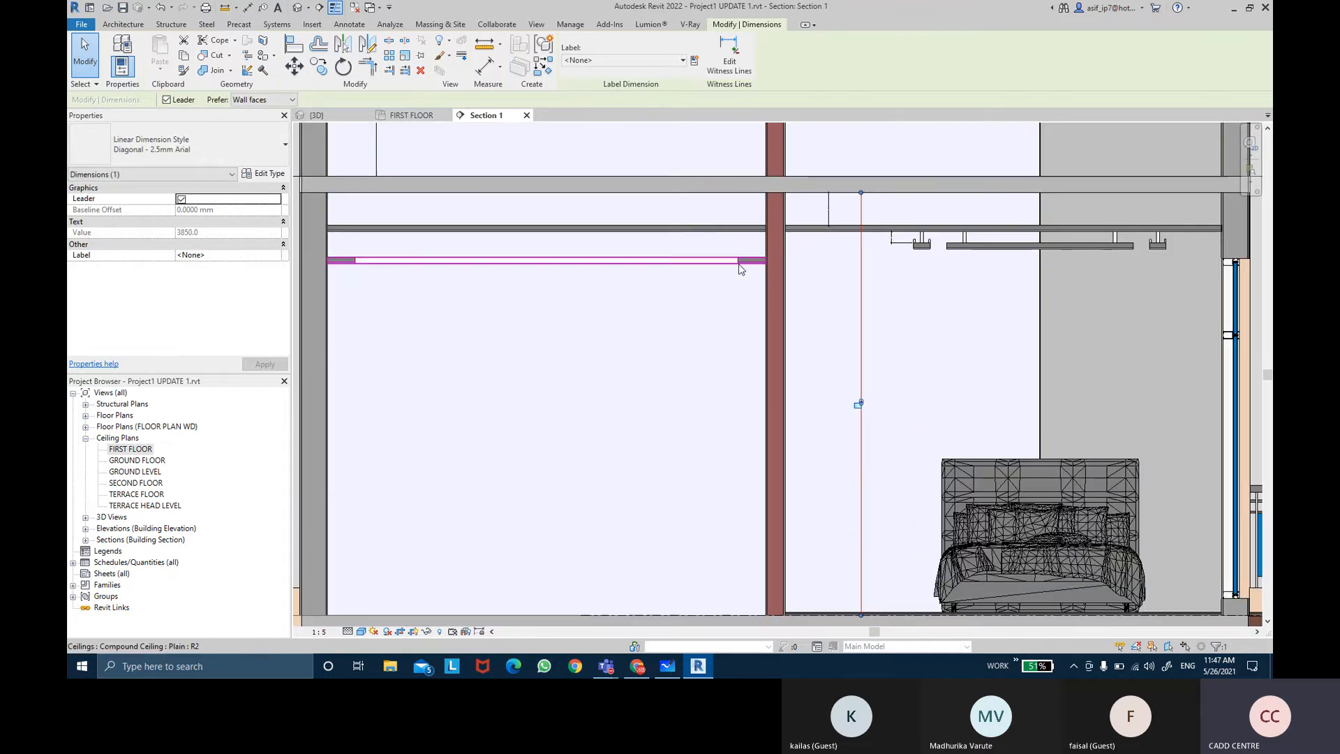
Step: Dimension the distance between the floor slab above and the new ceiling in the section
{"action": "left_click", "coordinate": [487, 70]}
{"action": "scroll", "coordinate": [346, 251], "scroll_direction": "up", "scroll_amount": 4}
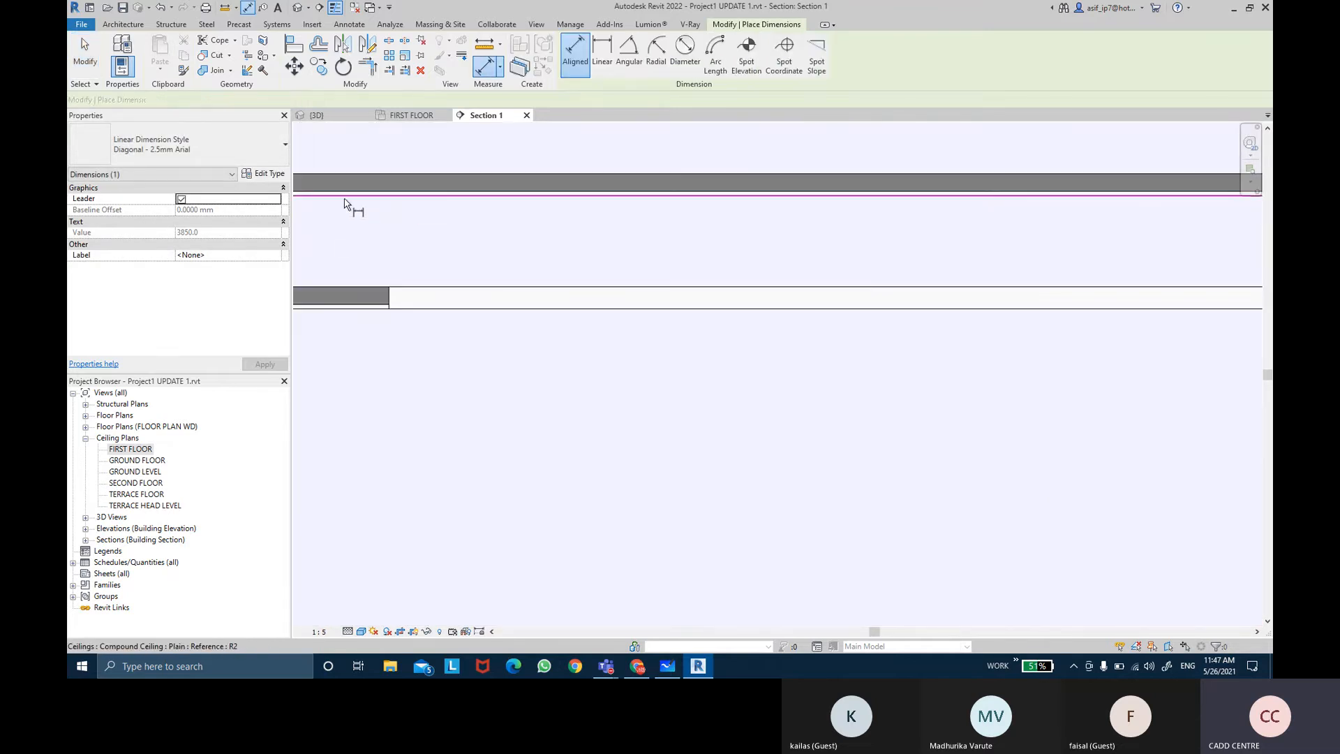
{"action": "left_click", "coordinate": [342, 282]}
{"action": "scroll", "coordinate": [342, 287], "scroll_direction": "up", "scroll_amount": 3}
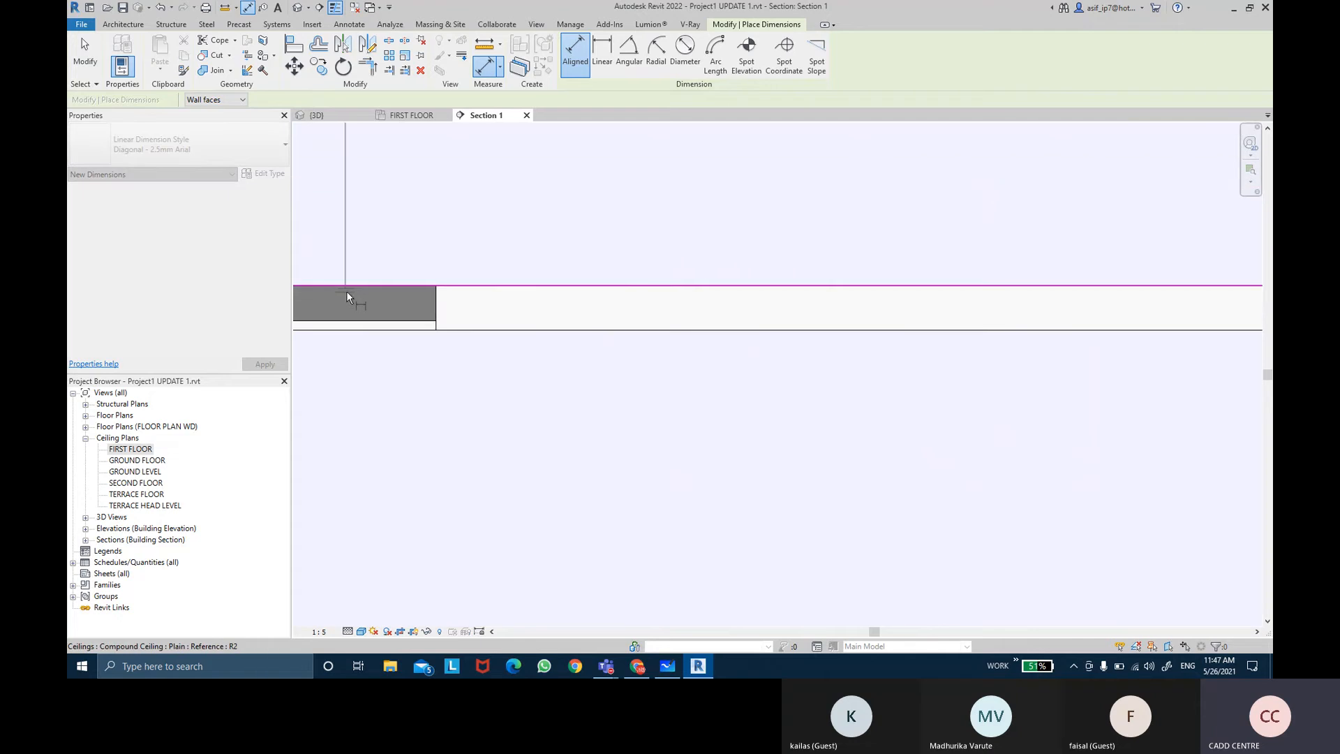
{"action": "left_click", "coordinate": [386, 272]}
{"action": "scroll", "coordinate": [414, 200], "scroll_direction": "up", "scroll_amount": 2}
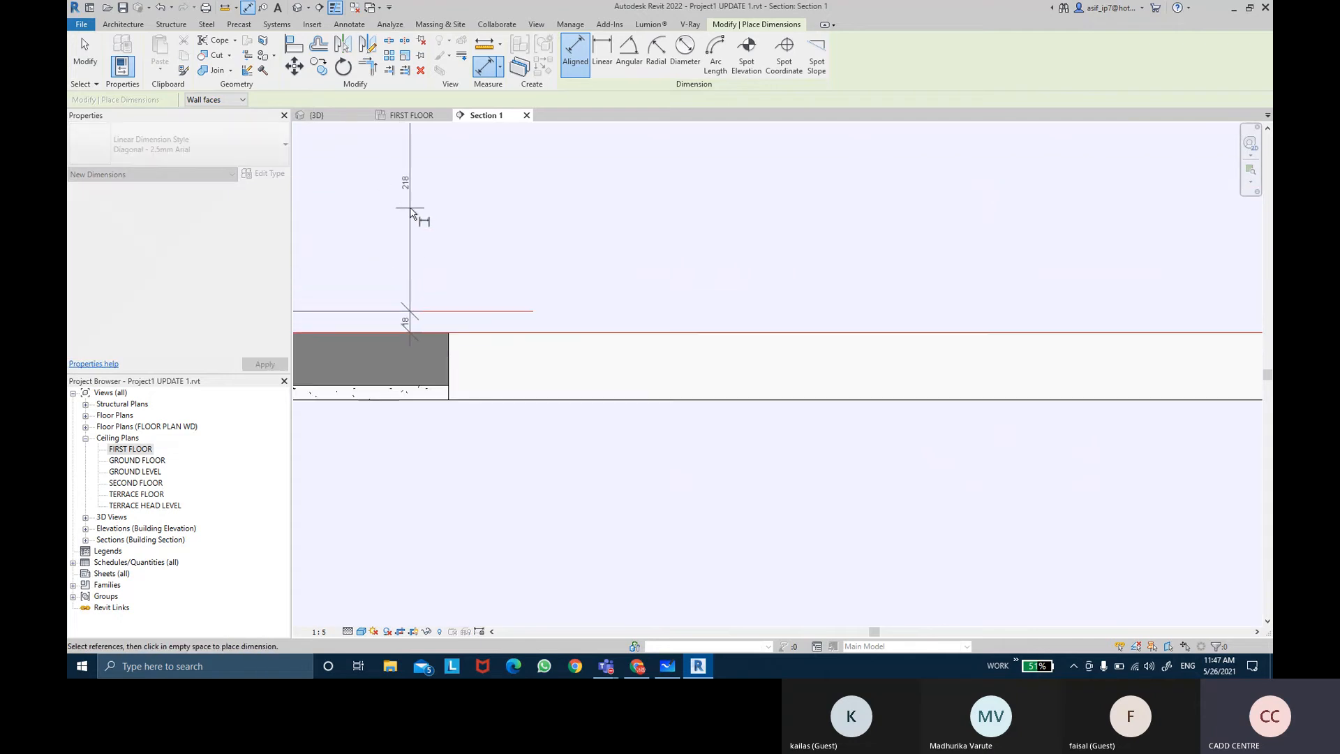
{"action": "key", "text": "Escape"}
{"action": "scroll", "coordinate": [413, 359], "scroll_direction": "down", "scroll_amount": 4}
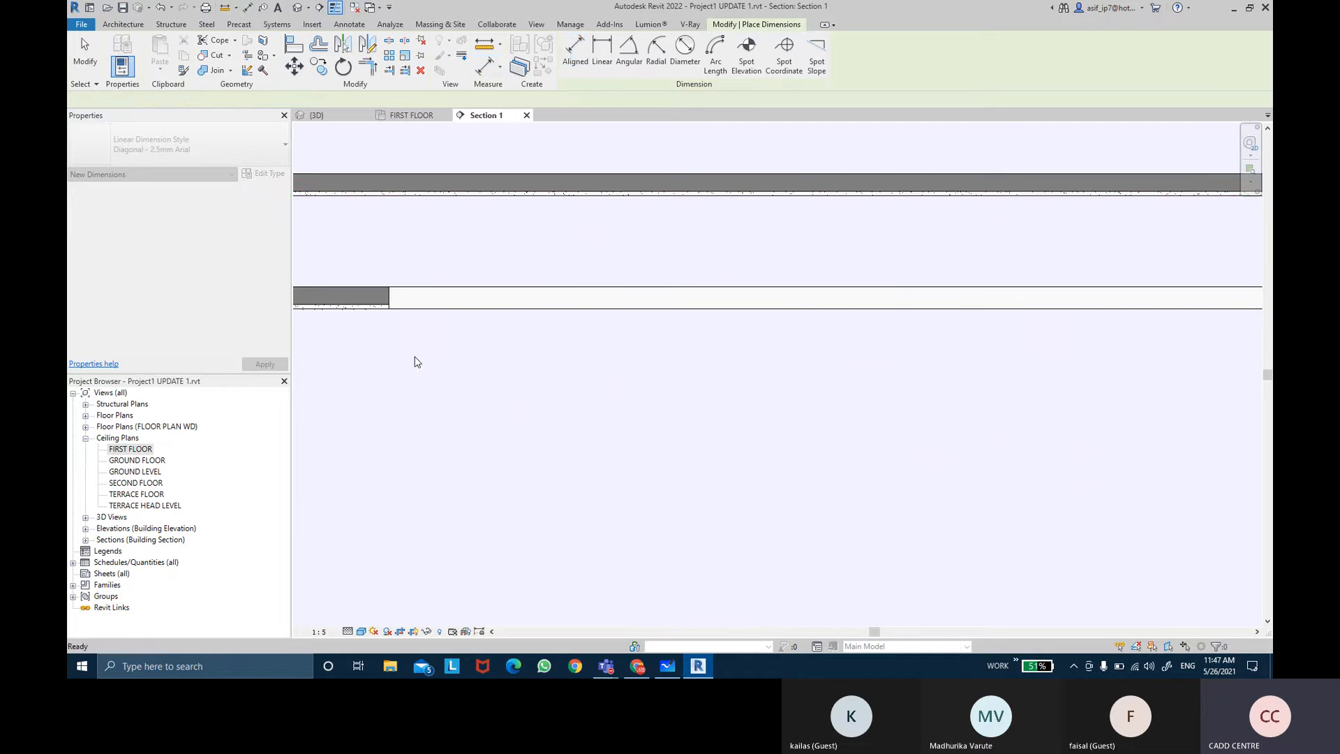
{"action": "left_click", "coordinate": [381, 198]}
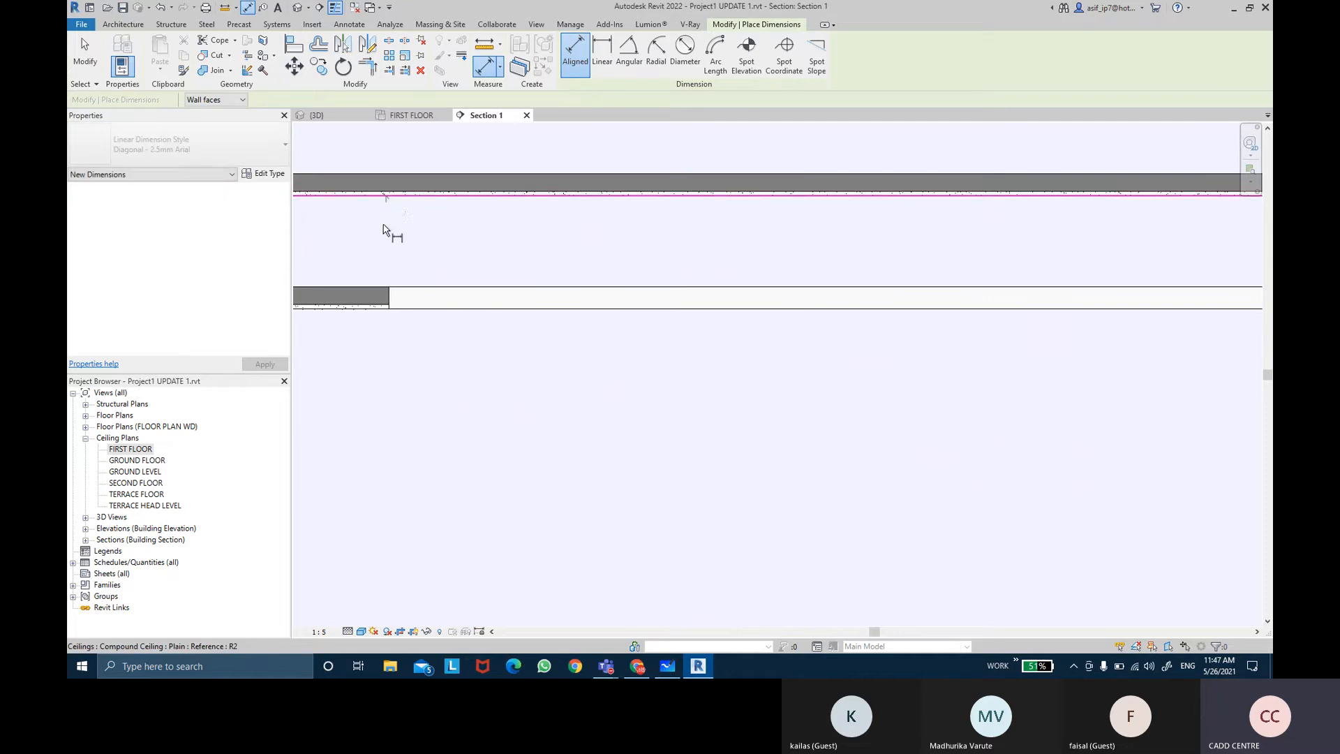
{"action": "left_click", "coordinate": [412, 288]}
{"action": "left_click", "coordinate": [421, 367]}
{"action": "scroll", "coordinate": [426, 235], "scroll_direction": "up", "scroll_amount": 4}
{"action": "key", "text": "Escape"}
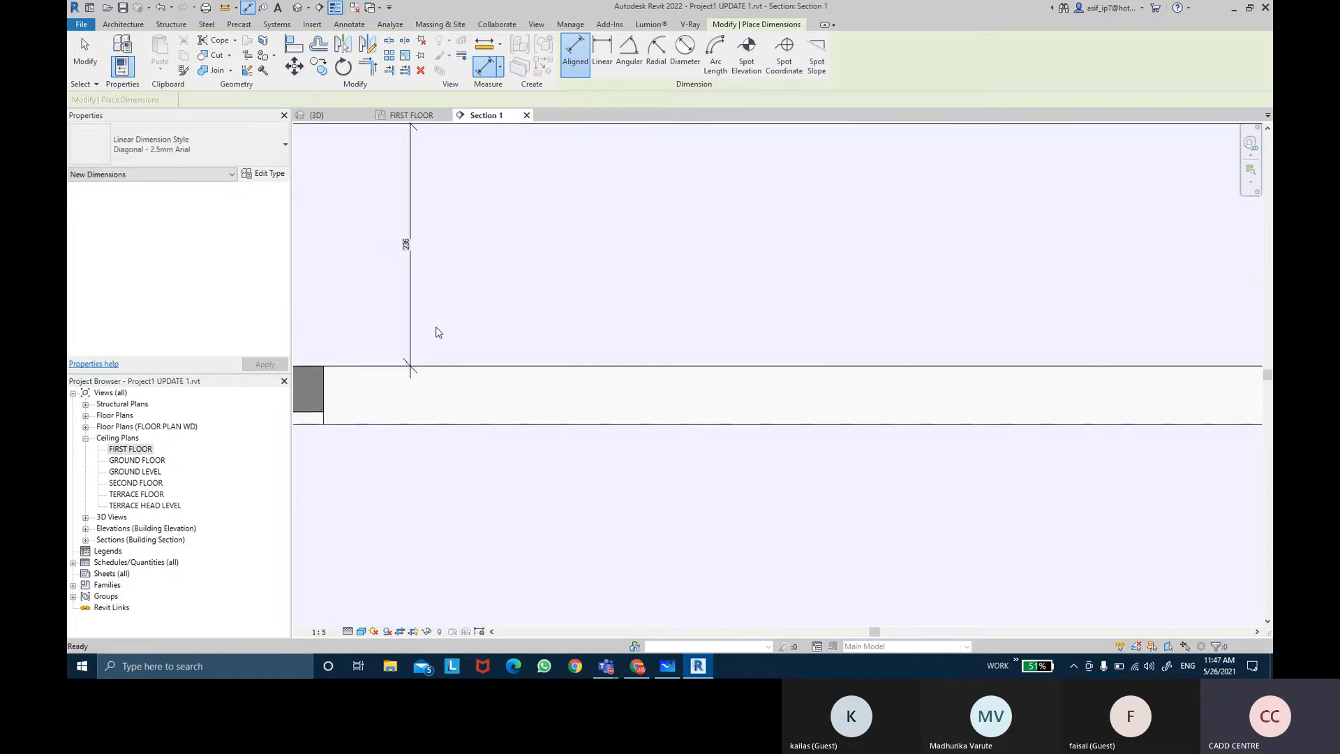
Step: Edit the slab-to-ceiling dimension to raise the new ceiling to a 3286 height offset
{"action": "left_click", "coordinate": [457, 372]}
{"action": "left_click", "coordinate": [407, 244]}
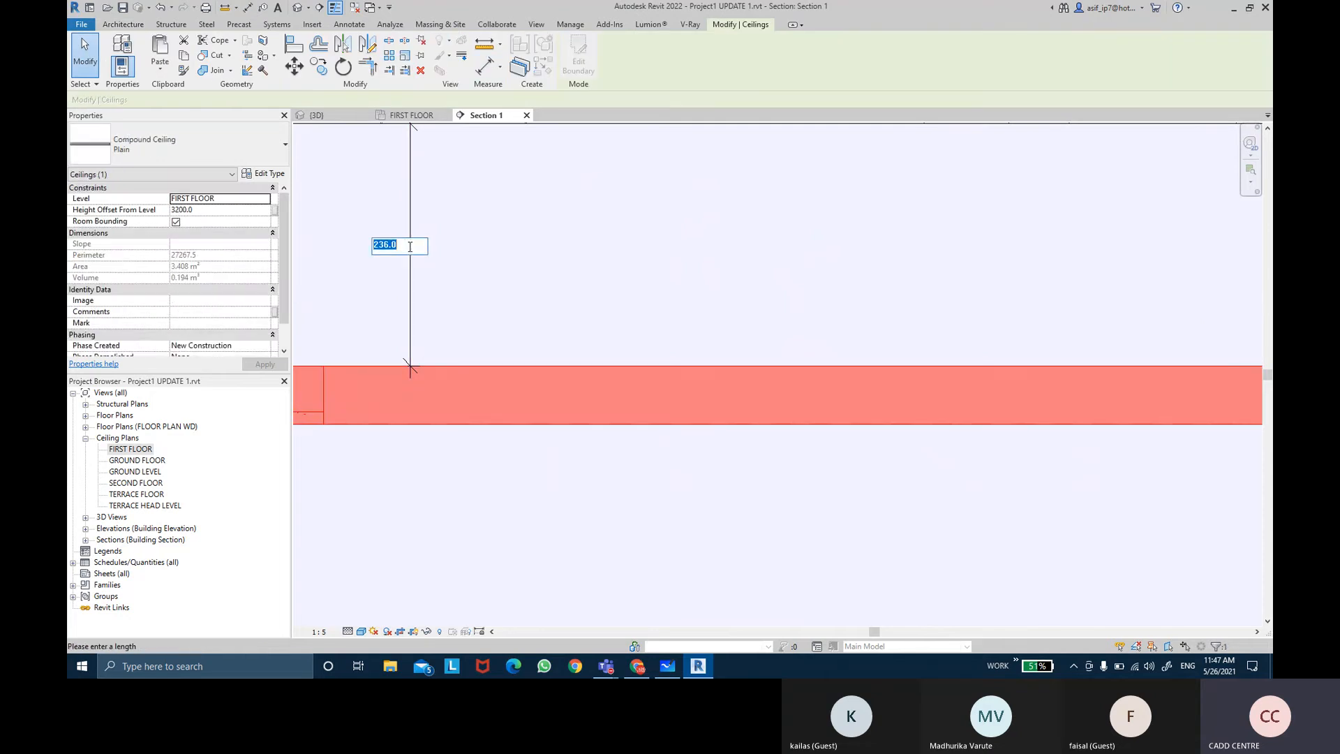
{"action": "key", "text": "Return"}
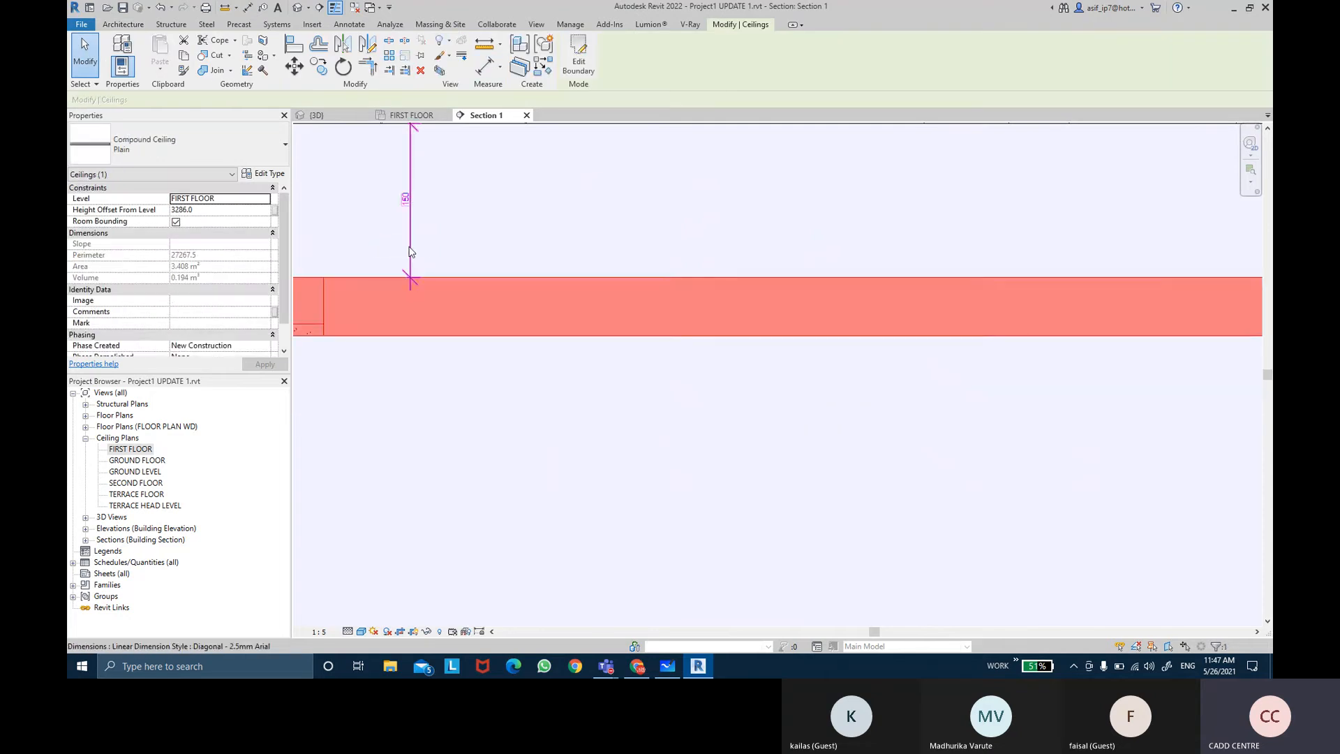
{"action": "key", "text": "Escape"}
Step: Examine the raised ceiling and the neighbouring ceilings across the section
{"action": "scroll", "coordinate": [442, 270], "scroll_direction": "down", "scroll_amount": 6}
{"action": "middle_click_drag", "start_coordinate": [600, 325], "coordinate": [309, 311]}
{"action": "middle_click_drag", "start_coordinate": [759, 338], "coordinate": [746, 374]}
{"action": "scroll", "coordinate": [749, 379], "scroll_direction": "down", "scroll_amount": 1}
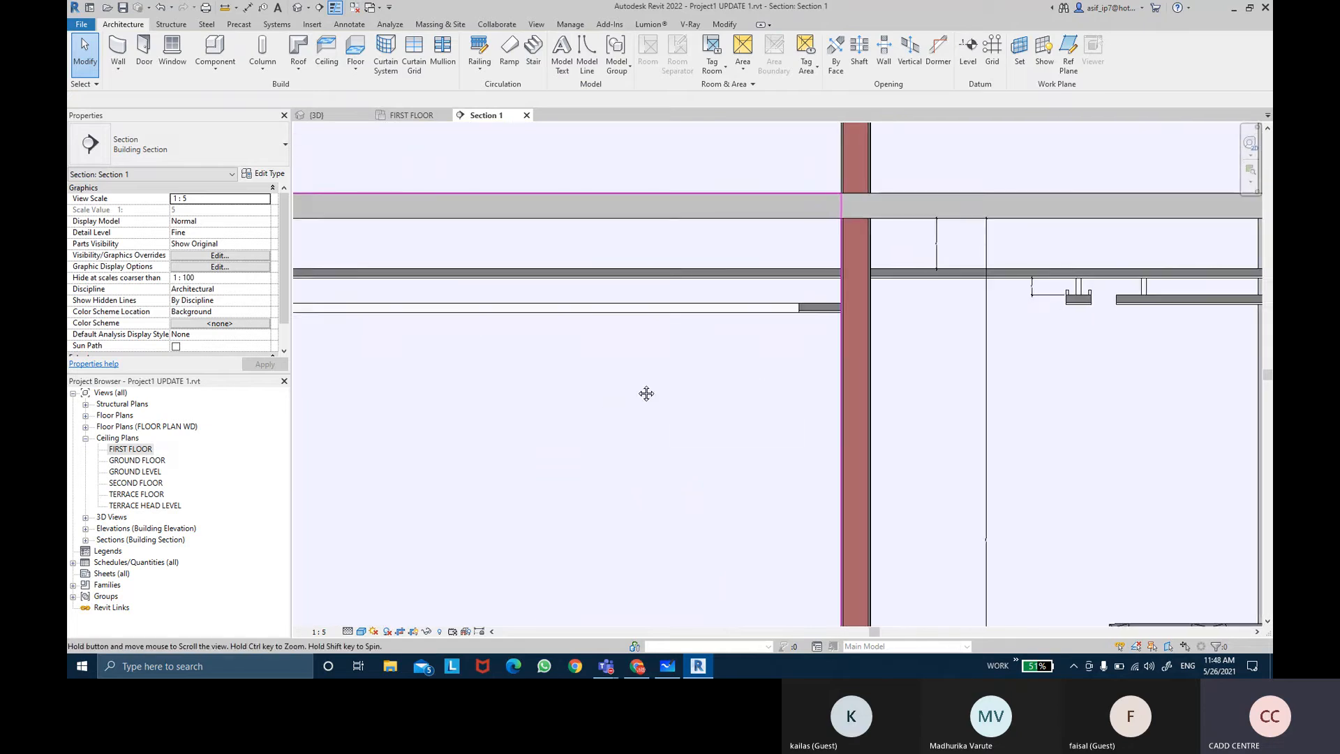
{"action": "middle_click_drag", "start_coordinate": [643, 391], "coordinate": [918, 377]}
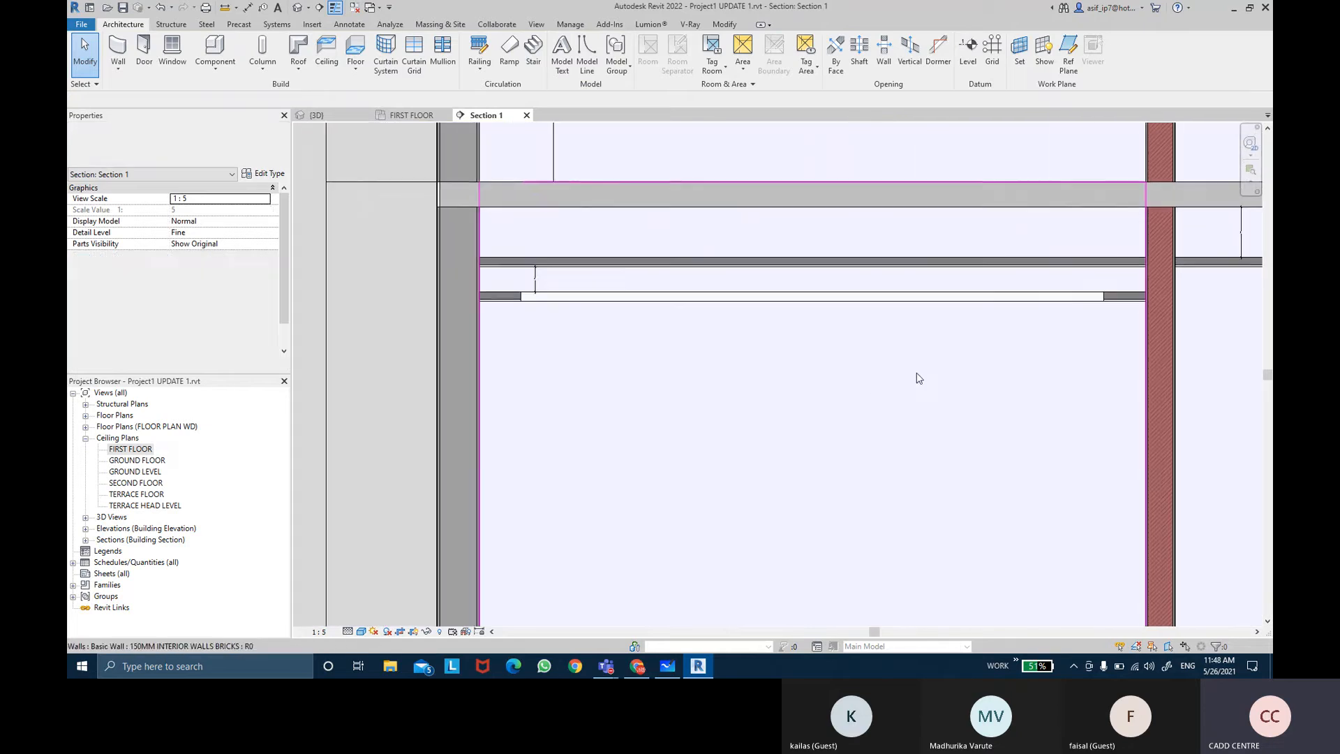
{"action": "left_click", "coordinate": [525, 277]}
{"action": "key", "text": "Escape"}
{"action": "middle_click_drag", "start_coordinate": [697, 392], "coordinate": [591, 361]}
{"action": "middle_click_drag", "start_coordinate": [753, 353], "coordinate": [656, 302]}
{"action": "scroll", "coordinate": [723, 359], "scroll_direction": "down", "scroll_amount": 1}
{"action": "scroll", "coordinate": [689, 341], "scroll_direction": "down", "scroll_amount": 3}
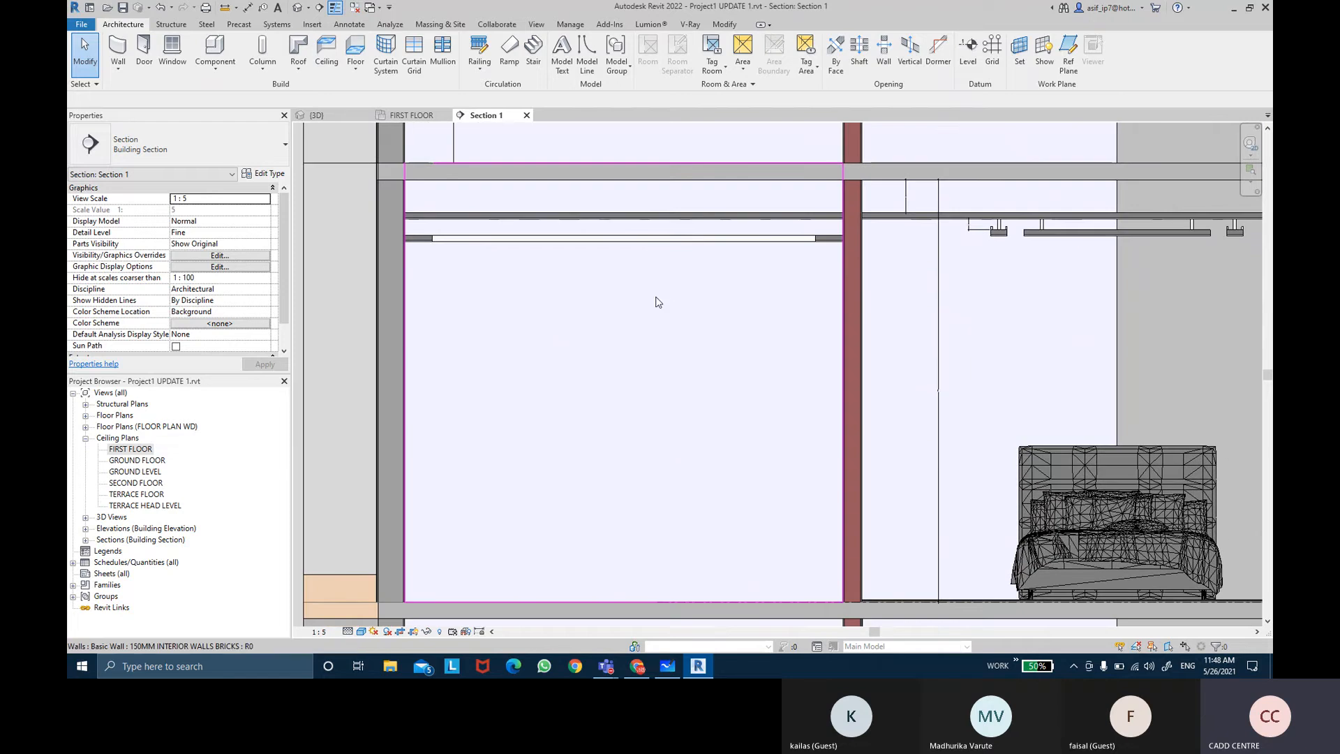
{"action": "scroll", "coordinate": [449, 256], "scroll_direction": "up", "scroll_amount": 2}
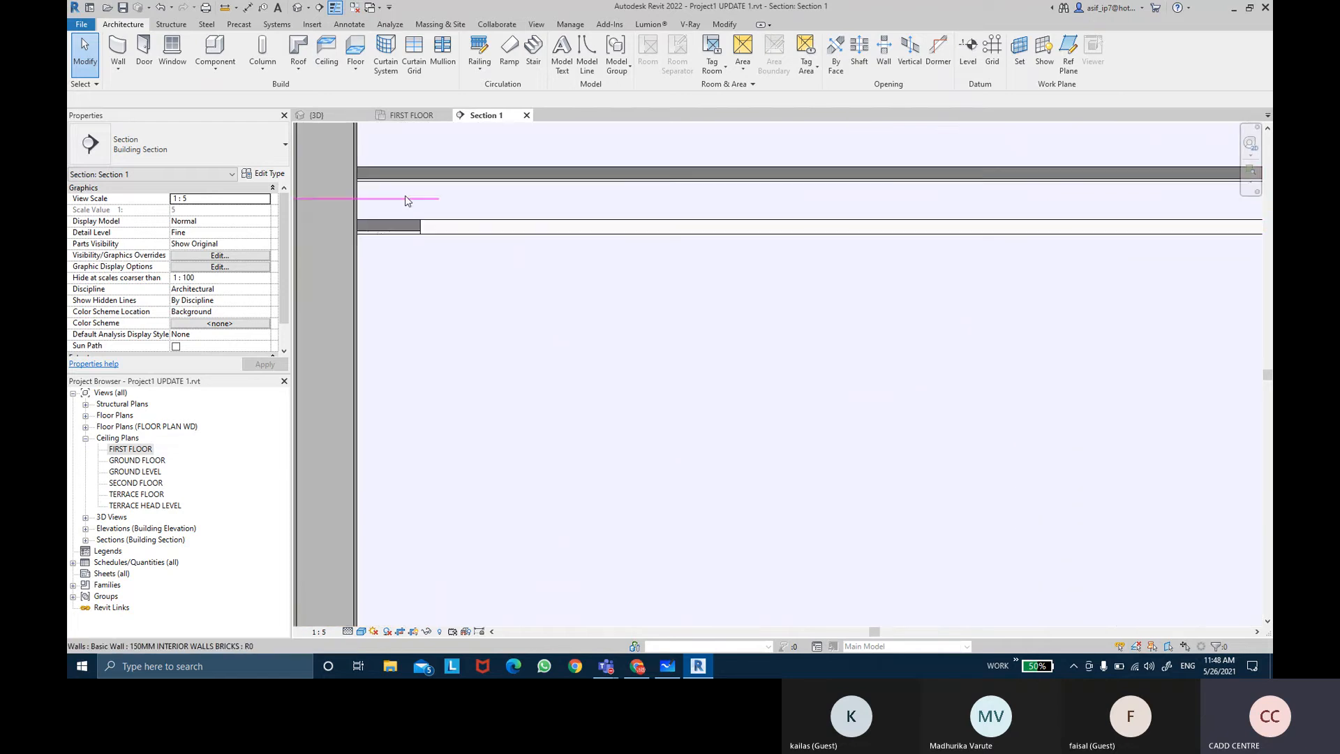
Step: Review the cove ceiling detail reference images in the browser and return to the section view
{"action": "left_click", "coordinate": [638, 669]}
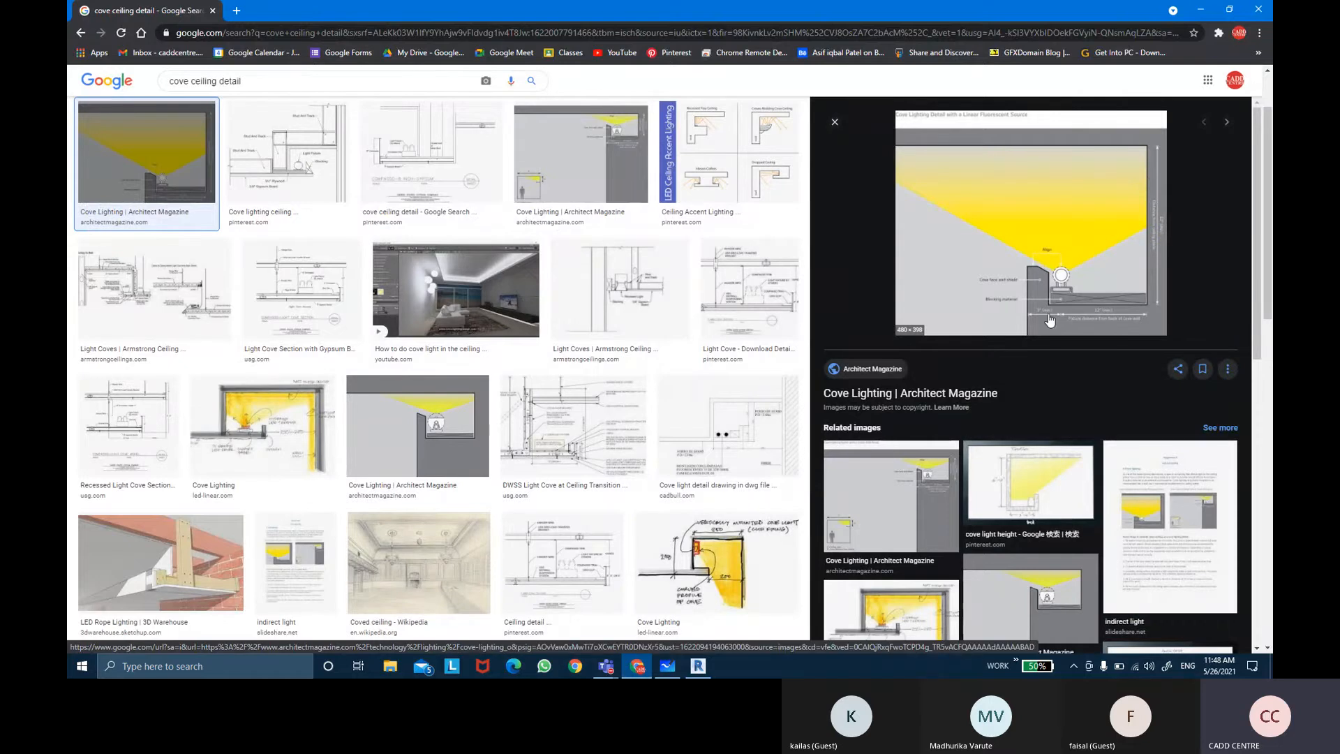
{"action": "left_click", "coordinate": [700, 666]}
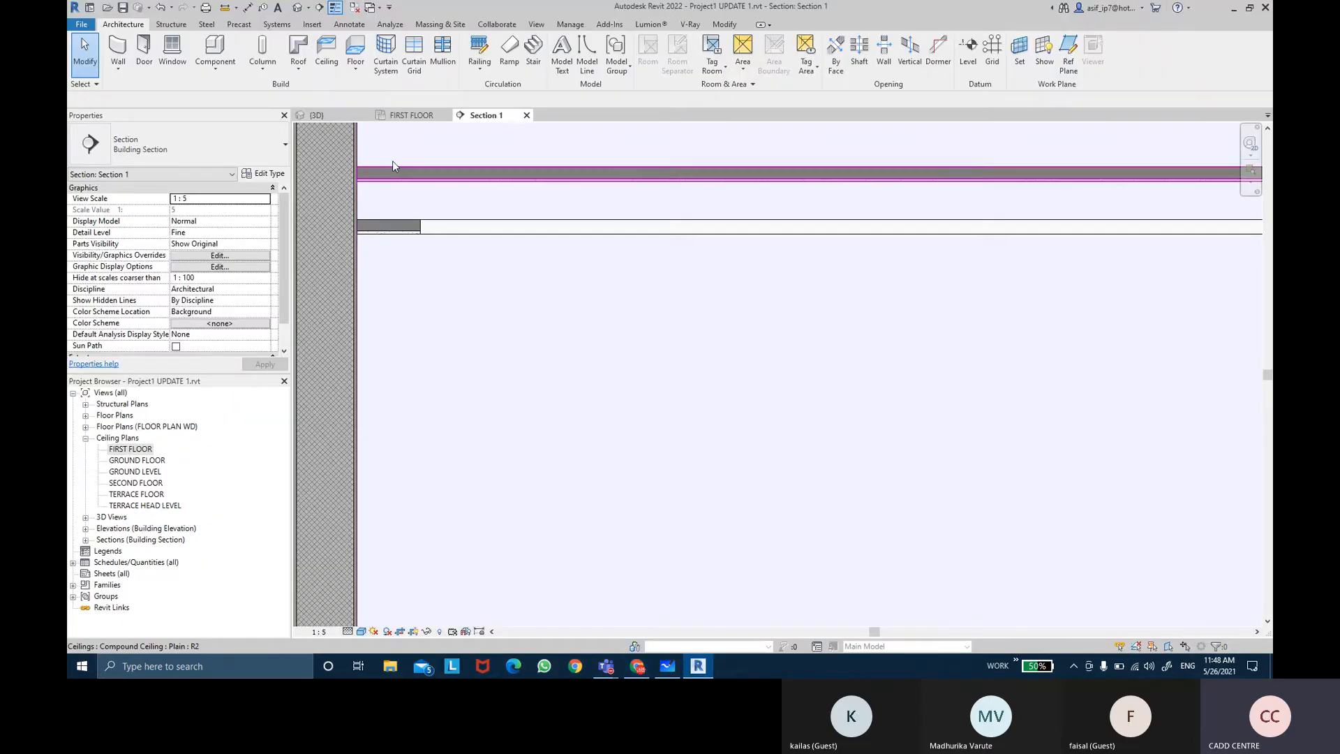
{"action": "scroll", "coordinate": [433, 226], "scroll_direction": "down", "scroll_amount": 5}
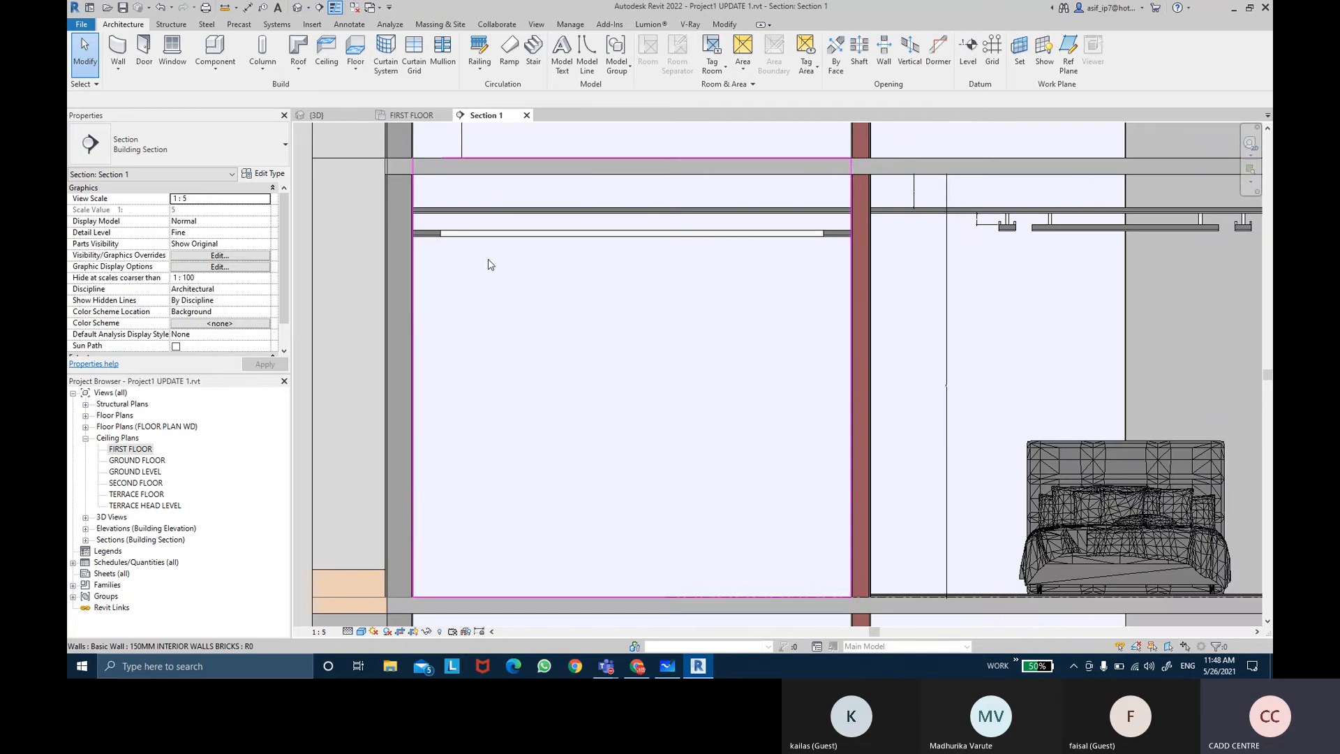
{"action": "scroll", "coordinate": [565, 280], "scroll_direction": "down", "scroll_amount": 2}
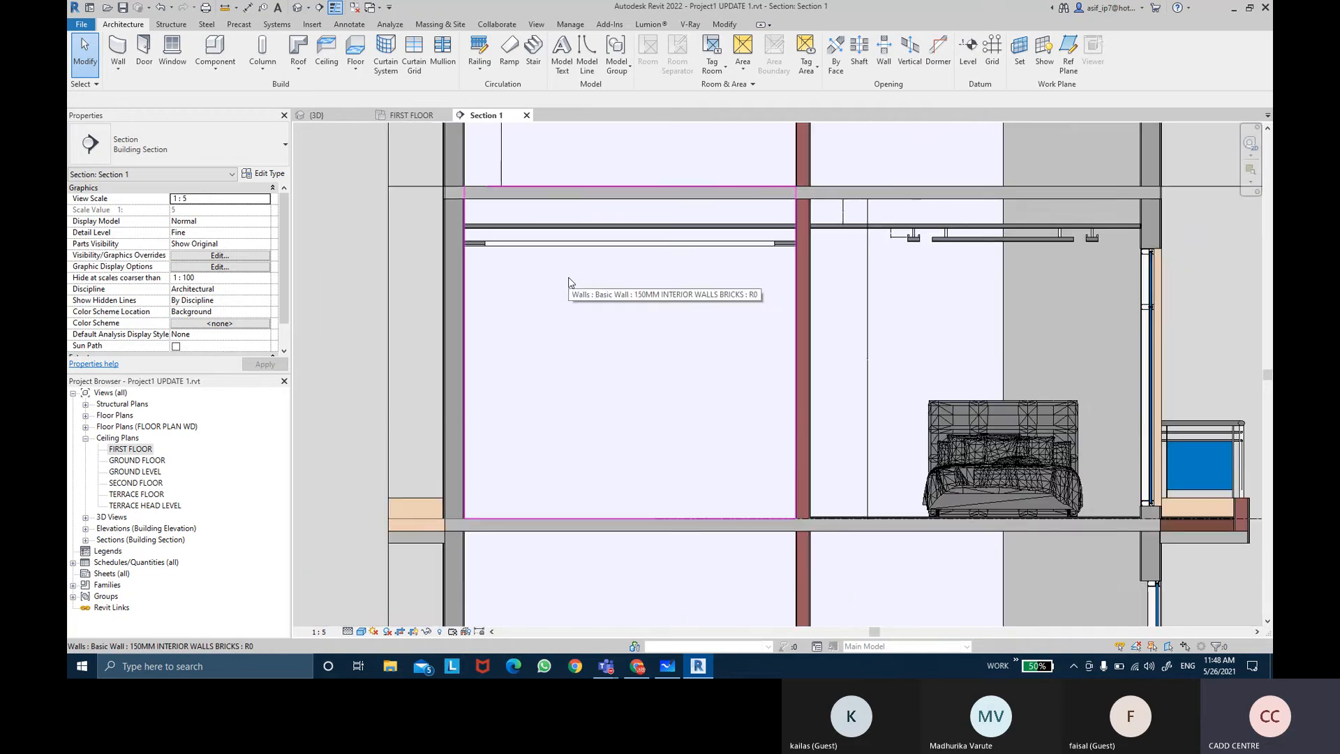
Step: Open the 3D view and extend its section box to include the adjacent room's ceiling
{"action": "left_click", "coordinate": [314, 115]}
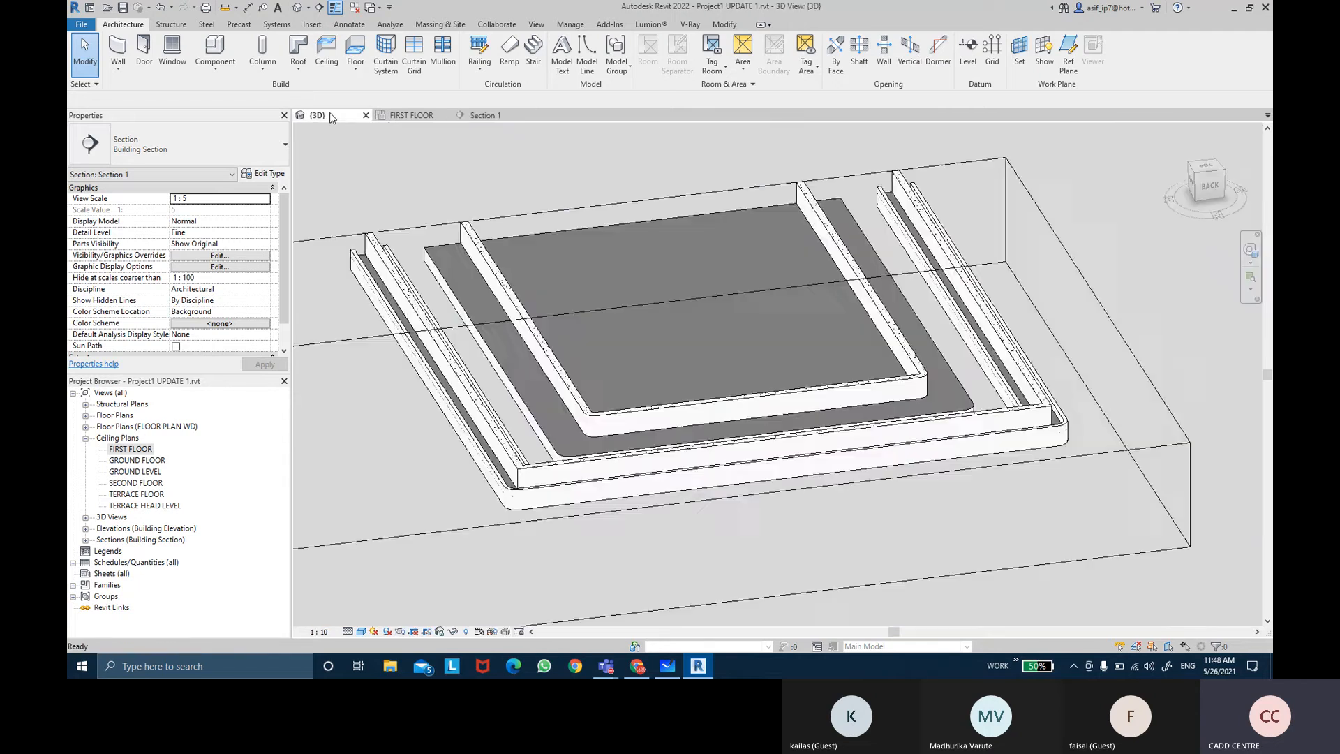
{"action": "scroll", "coordinate": [786, 339], "scroll_direction": "down", "scroll_amount": 3}
{"action": "left_click", "coordinate": [935, 392]}
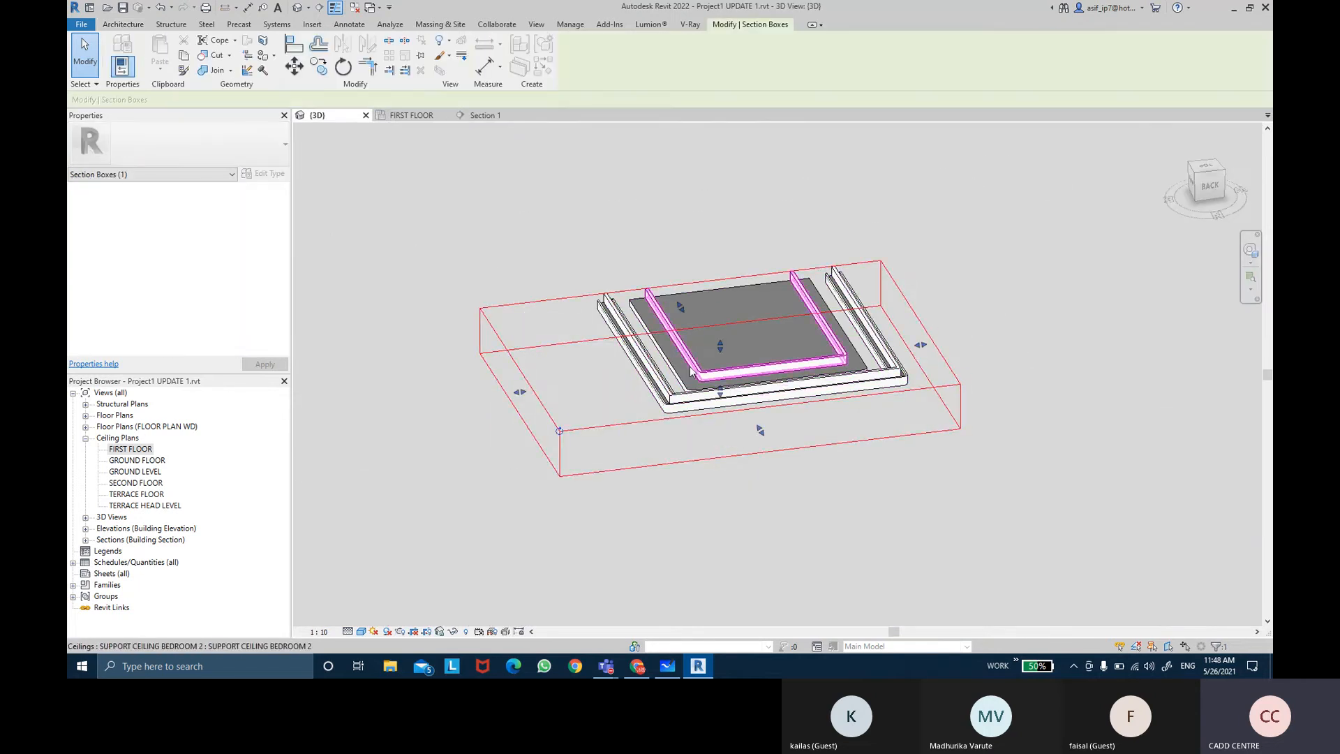
{"action": "left_click_drag", "start_coordinate": [500, 395], "coordinate": [367, 416]}
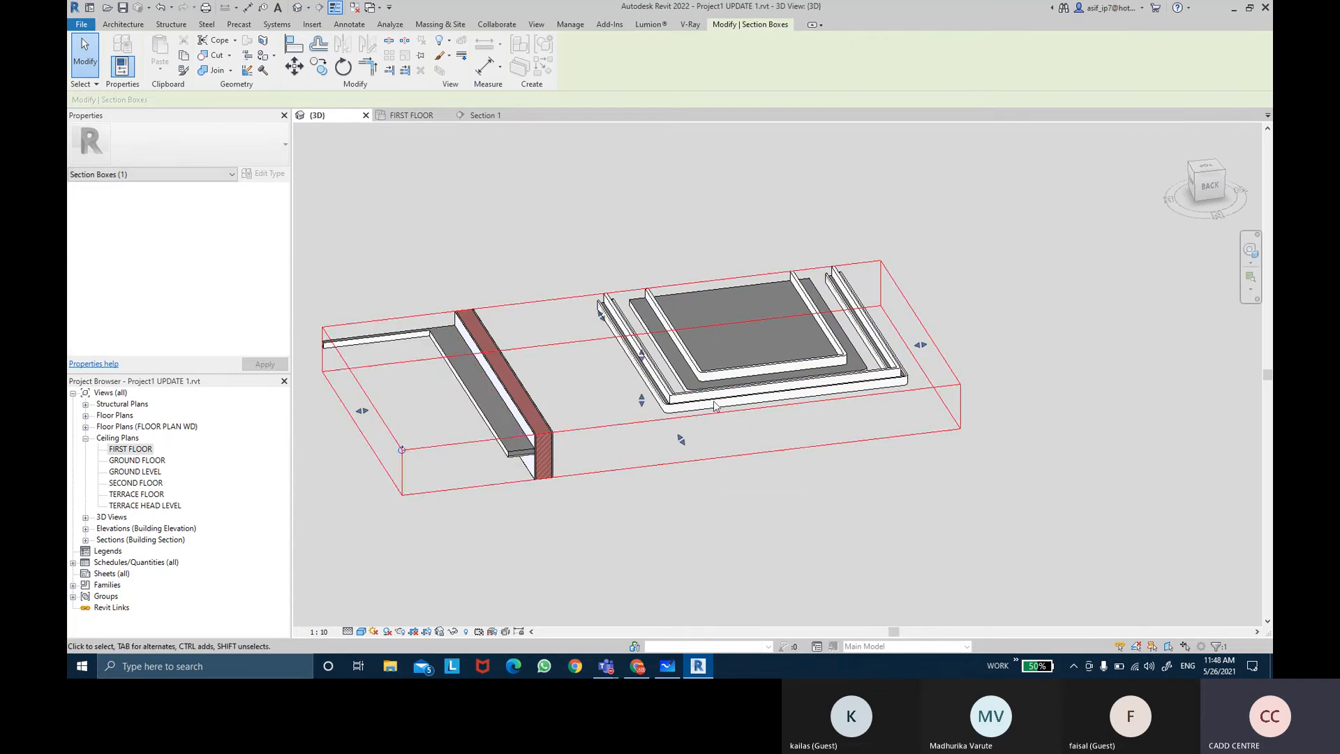
{"action": "middle_click_drag", "start_coordinate": [402, 407], "coordinate": [495, 397]}
{"action": "left_click_drag", "start_coordinate": [452, 402], "coordinate": [349, 413]}
{"action": "middle_click_drag", "start_coordinate": [486, 412], "coordinate": [527, 404]}
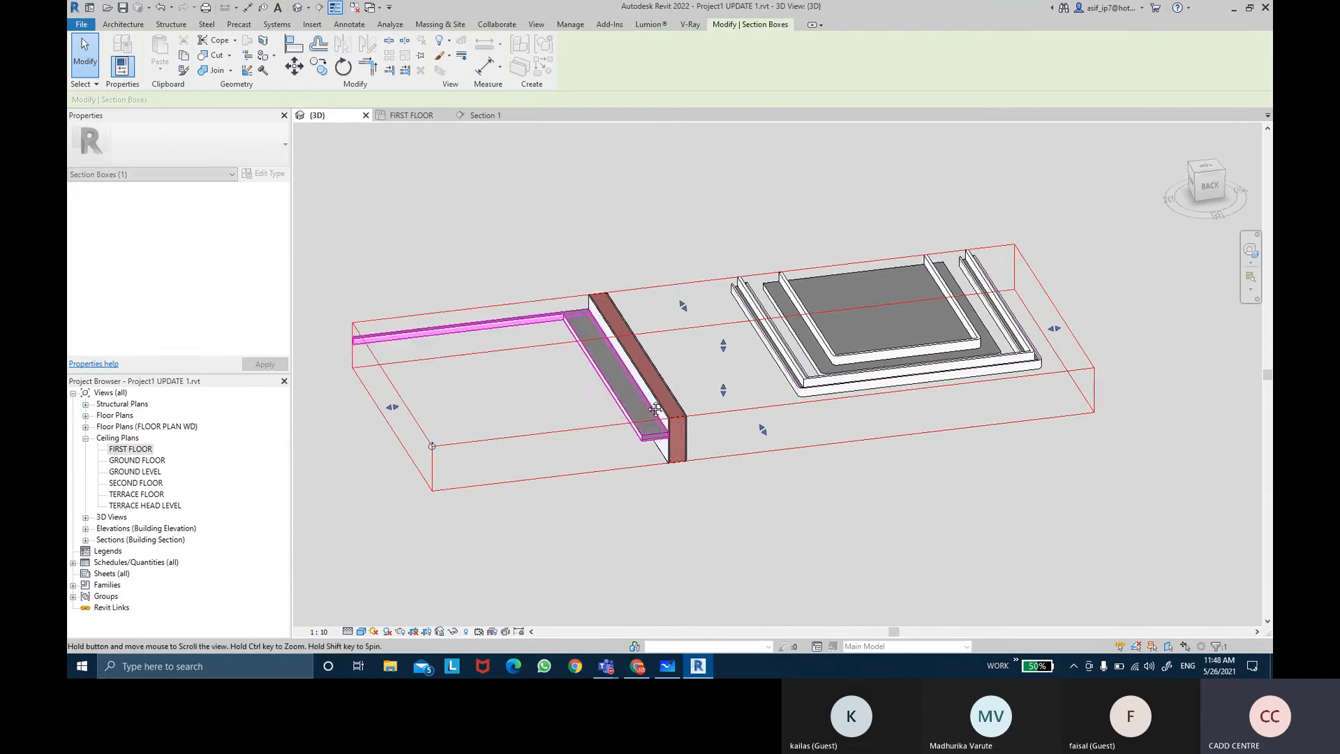
{"action": "scroll", "coordinate": [672, 398], "scroll_direction": "down", "scroll_amount": 2}
{"action": "mouse_move", "coordinate": [742, 425]}
{"action": "left_mouse_down"}
{"action": "mouse_move", "coordinate": [763, 457]}
{"action": "mouse_move", "coordinate": [740, 421]}
{"action": "left_mouse_up"}
{"action": "middle_click_drag", "start_coordinate": [723, 440], "coordinate": [697, 580], "text": "shift"}
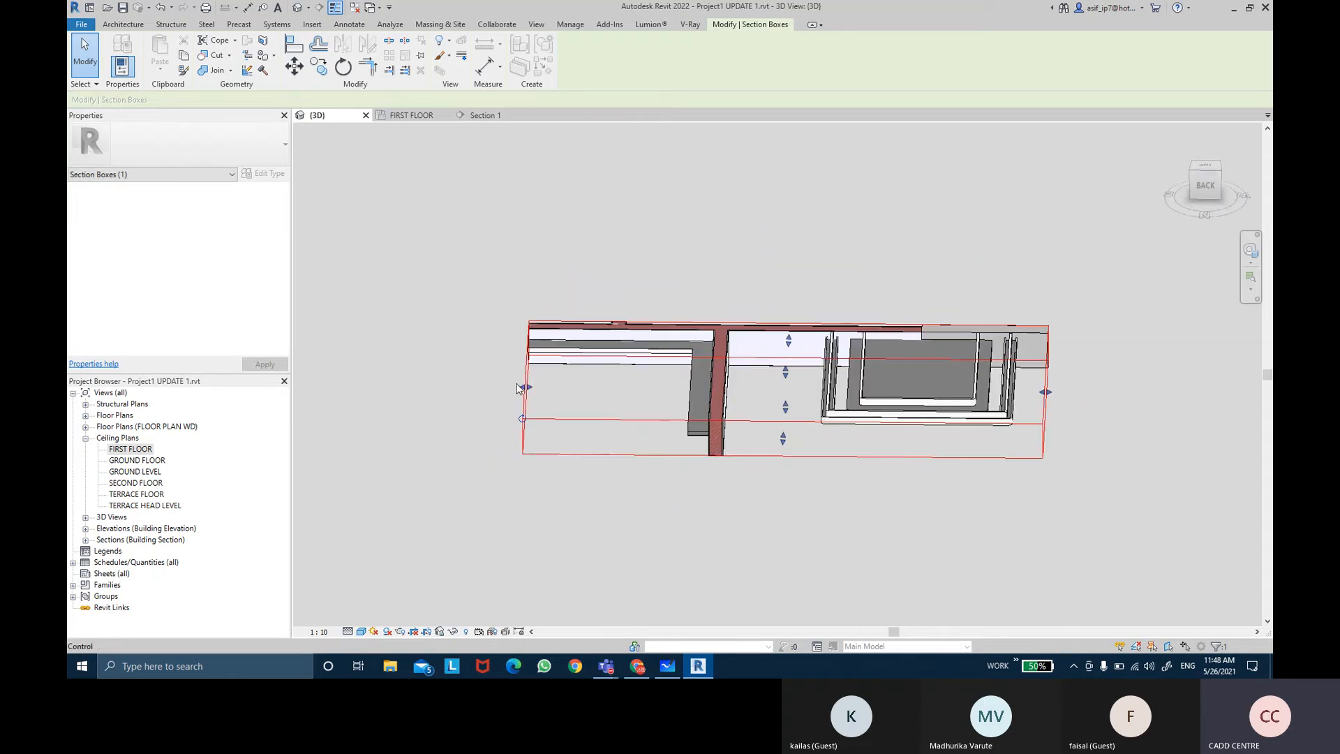
{"action": "left_click_drag", "start_coordinate": [525, 386], "coordinate": [354, 386]}
{"action": "middle_click_drag", "start_coordinate": [455, 392], "coordinate": [575, 397]}
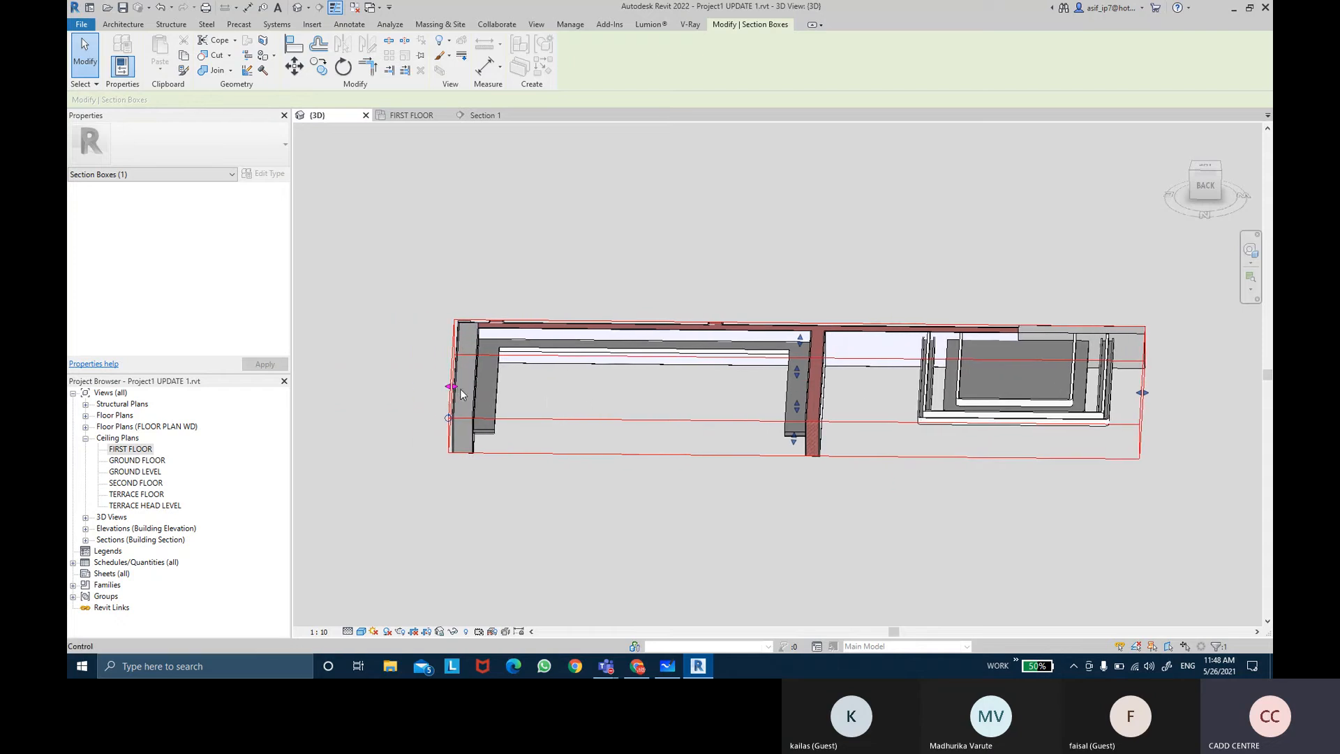
{"action": "middle_click_drag", "start_coordinate": [450, 389], "coordinate": [671, 543], "text": "shift"}
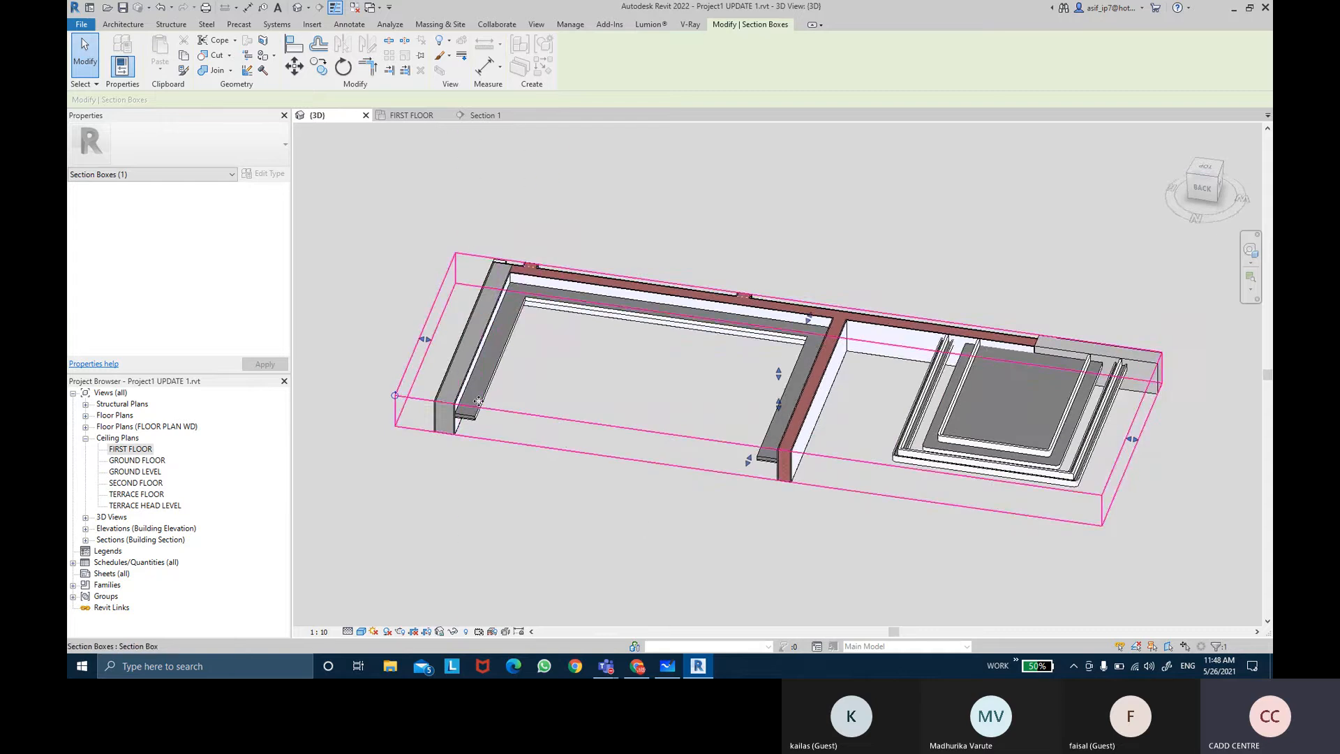
{"action": "scroll", "coordinate": [482, 400], "scroll_direction": "up", "scroll_amount": 4}
{"action": "mouse_move", "coordinate": [510, 452]}
{"action": "middle_mouse_down", "text": "shift"}
{"action": "mouse_move", "coordinate": [556, 503]}
{"action": "mouse_move", "coordinate": [542, 487]}
{"action": "middle_mouse_up", "text": "shift"}
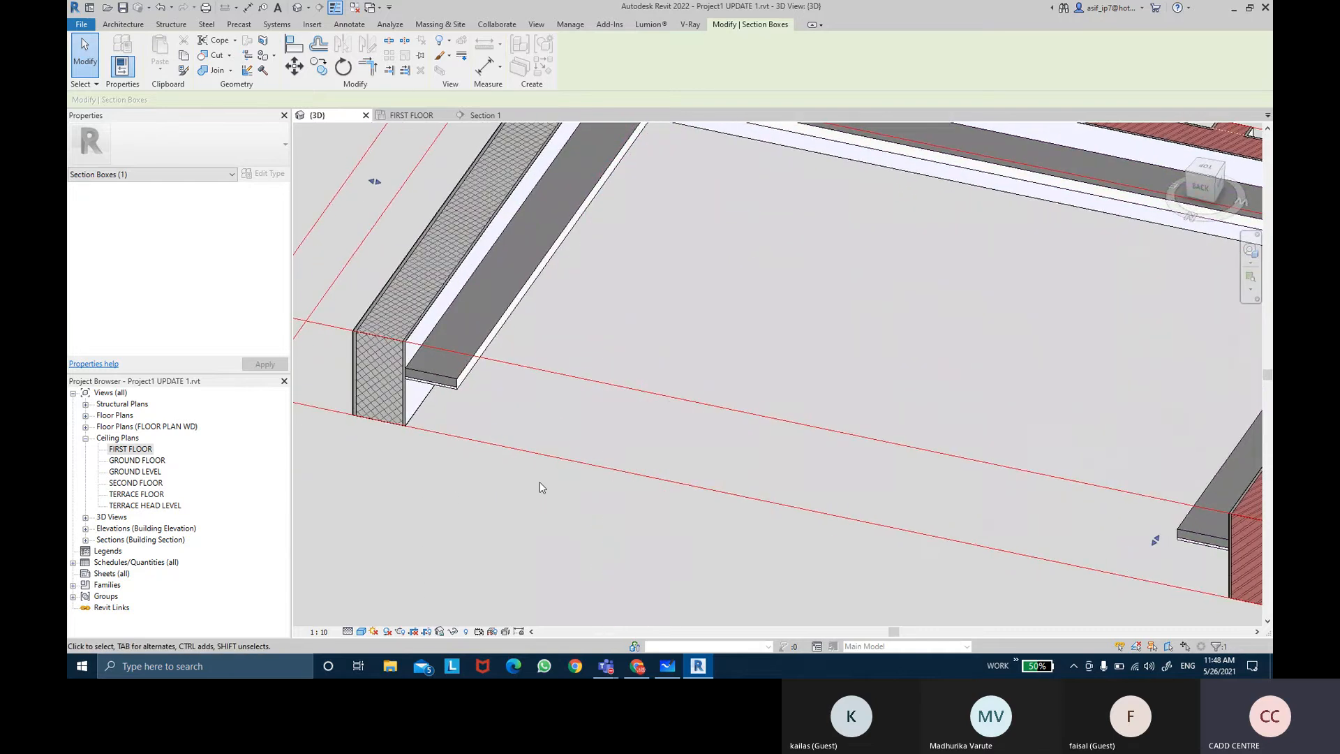
Step: Create an in-place model in the Ceilings category named SUPPORT CEILING BEDROOM 3
{"action": "left_click", "coordinate": [120, 25]}
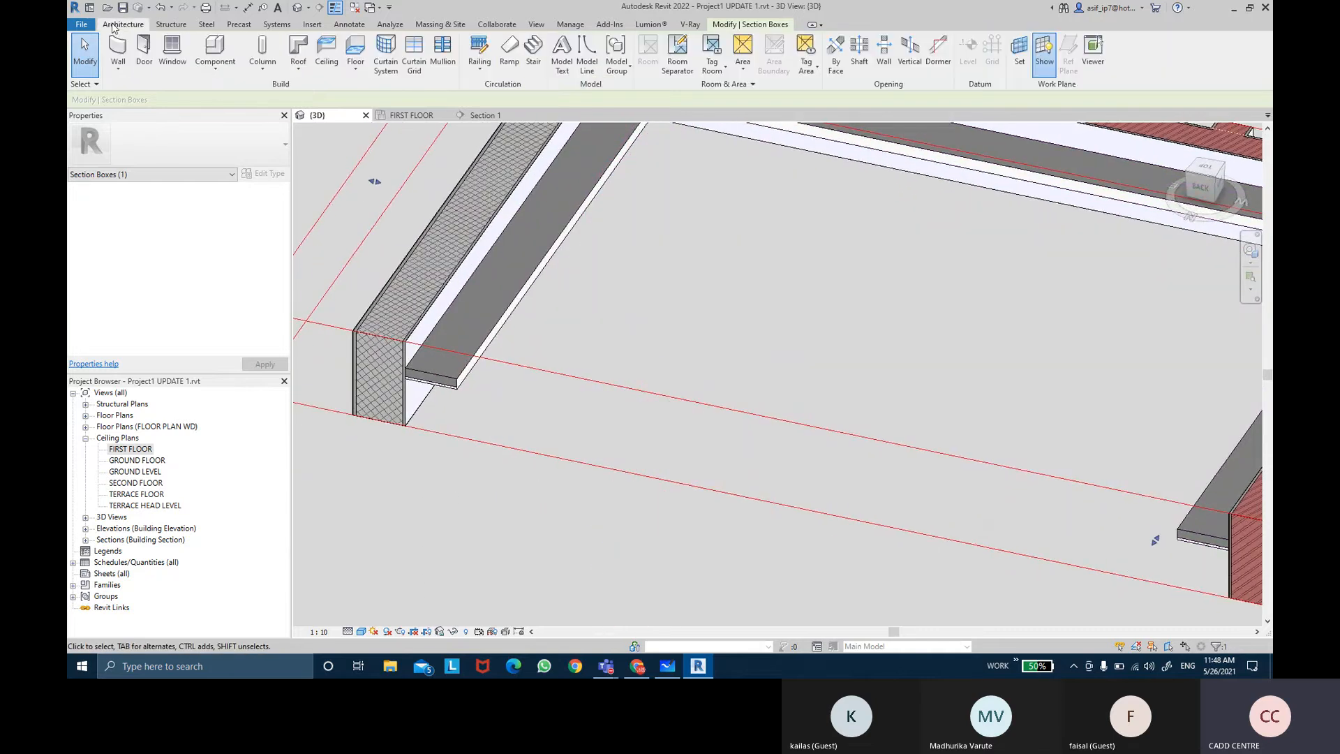
{"action": "left_click", "coordinate": [215, 64]}
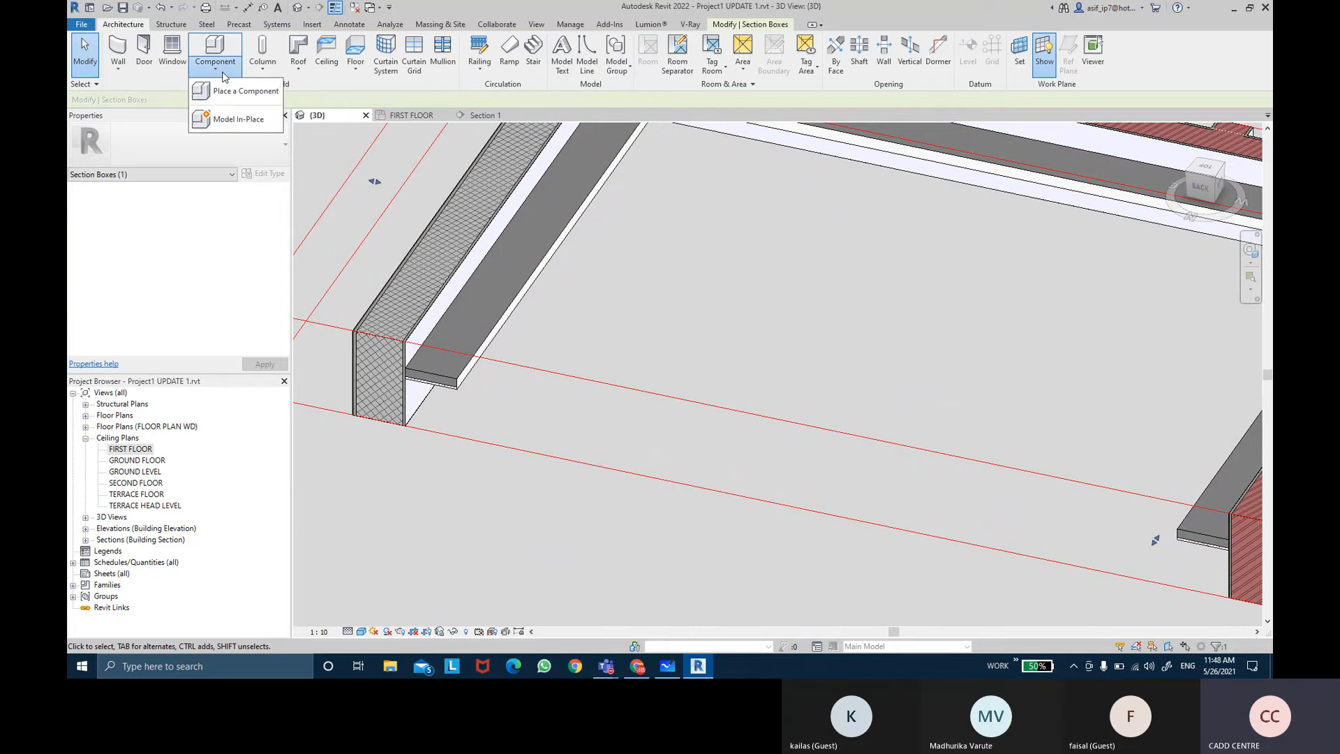
{"action": "left_click", "coordinate": [253, 121]}
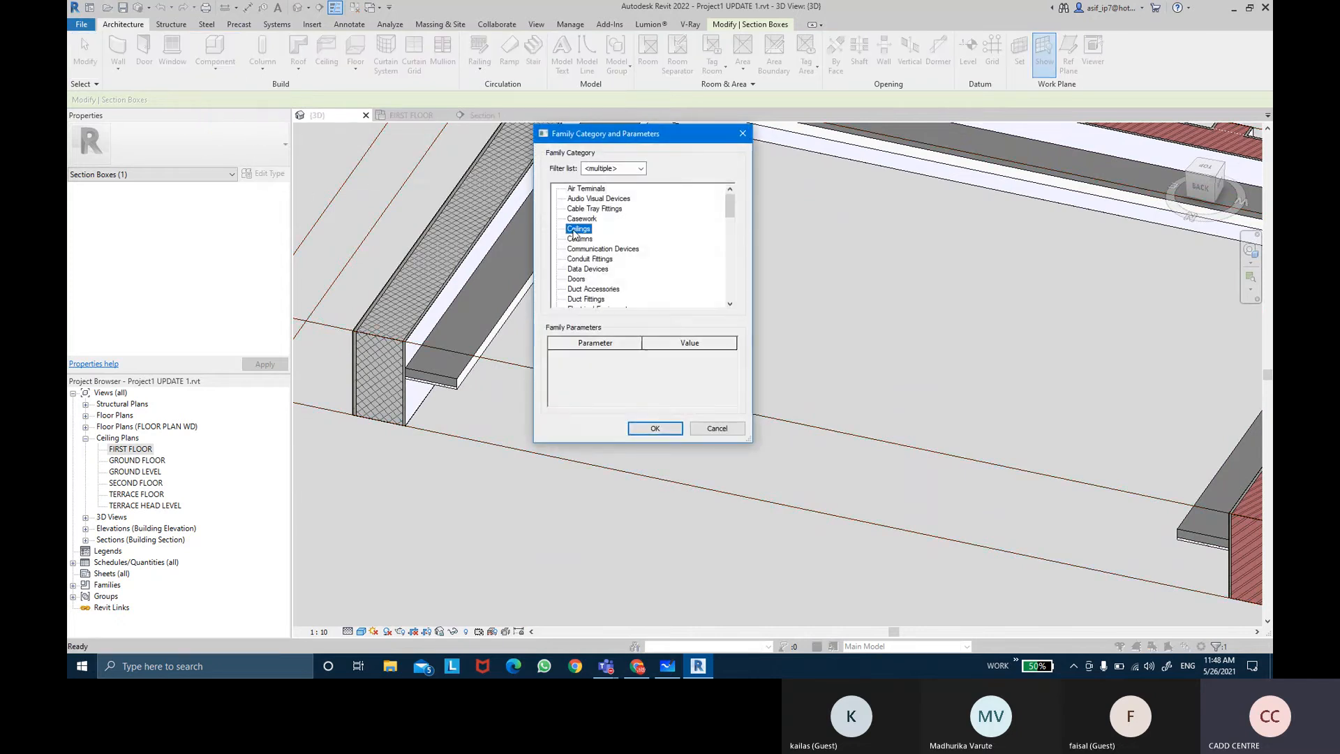
{"action": "left_click", "coordinate": [647, 428]}
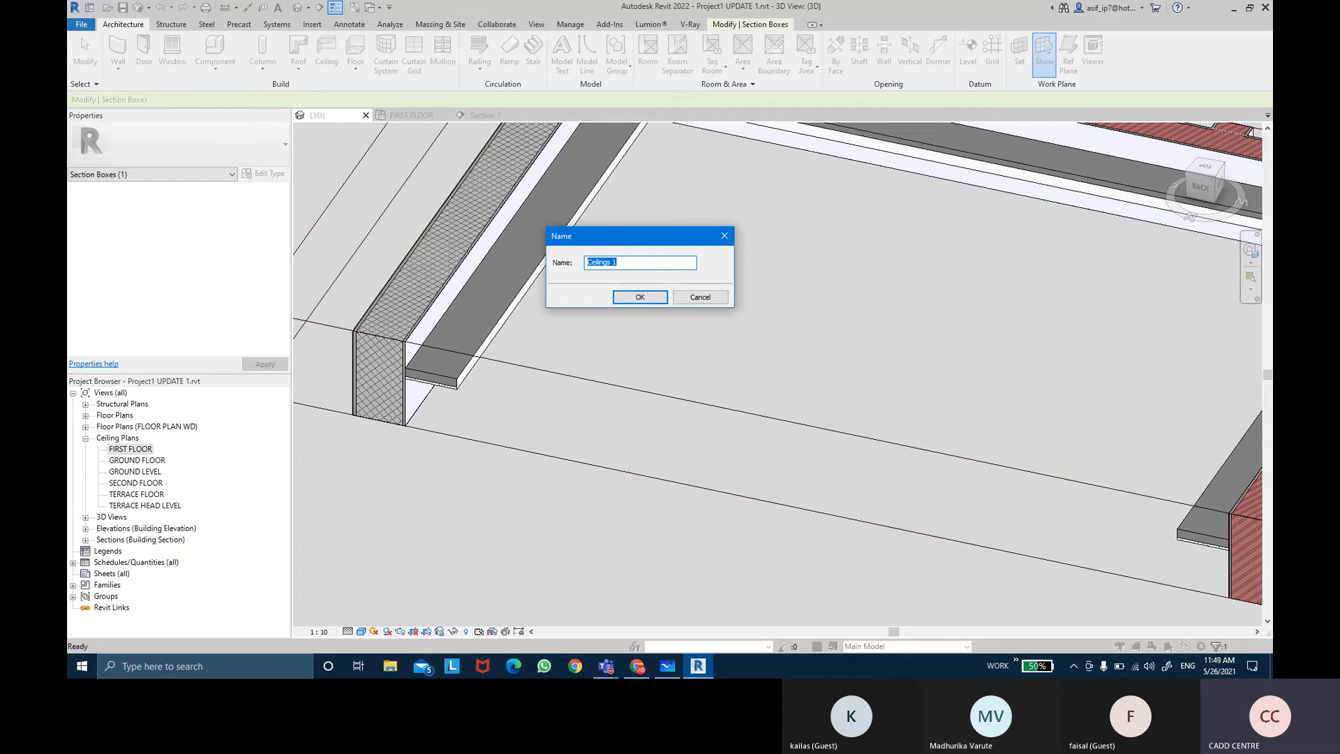
{"action": "type", "text": "SUPPORT CEILING "}
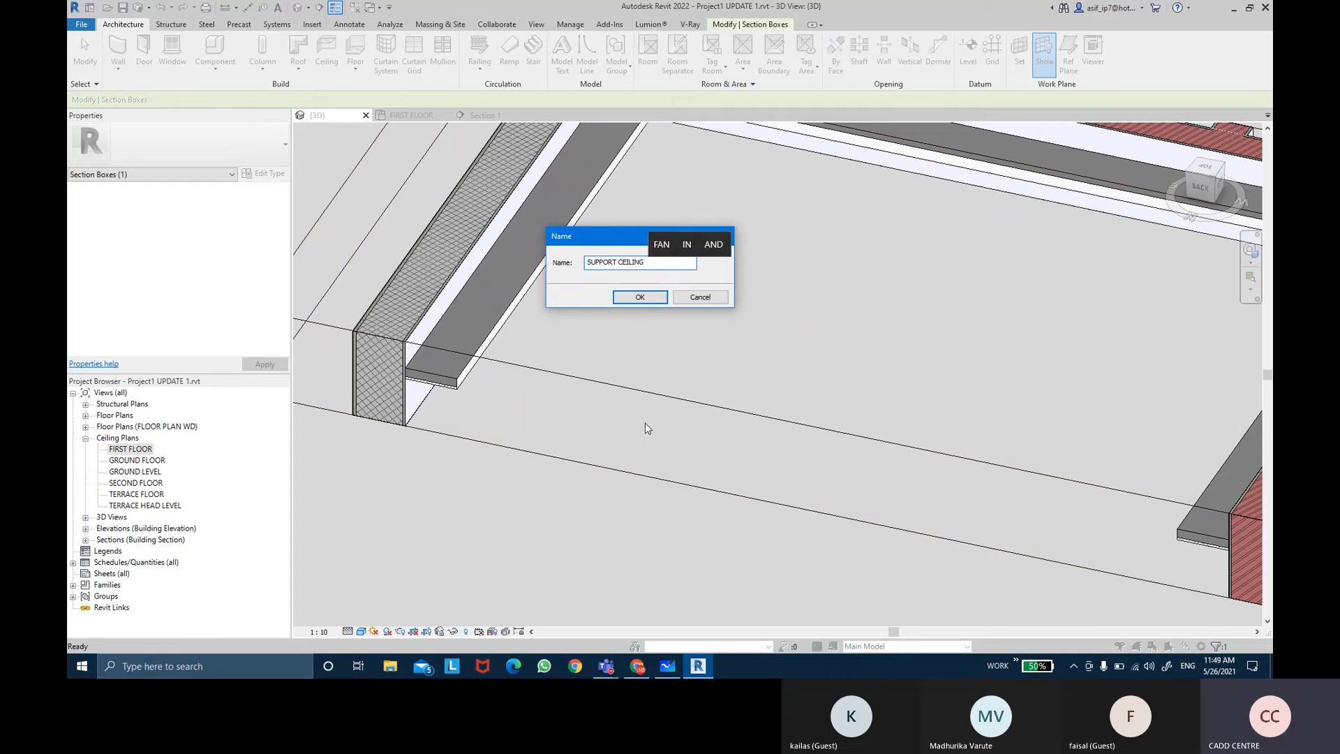
{"action": "type", "text": "BED"}
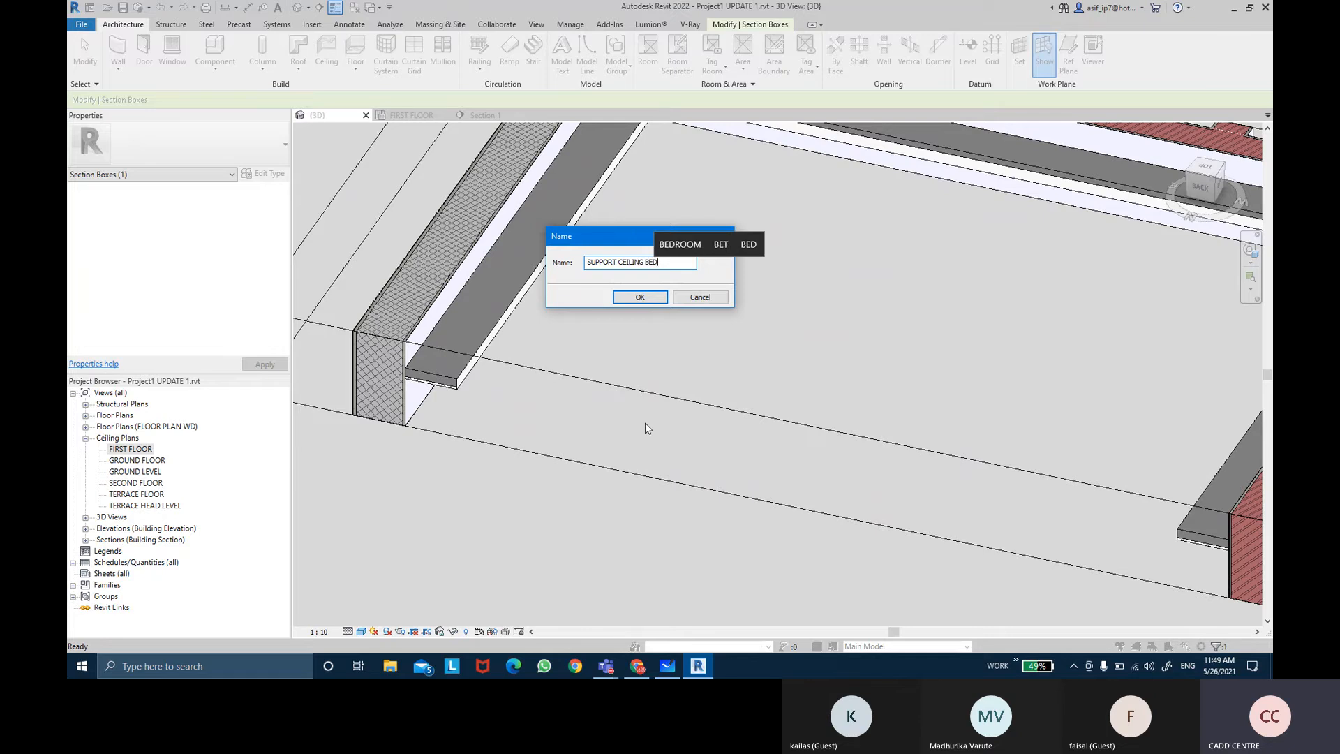
{"action": "type", "text": "ROOM 3"}
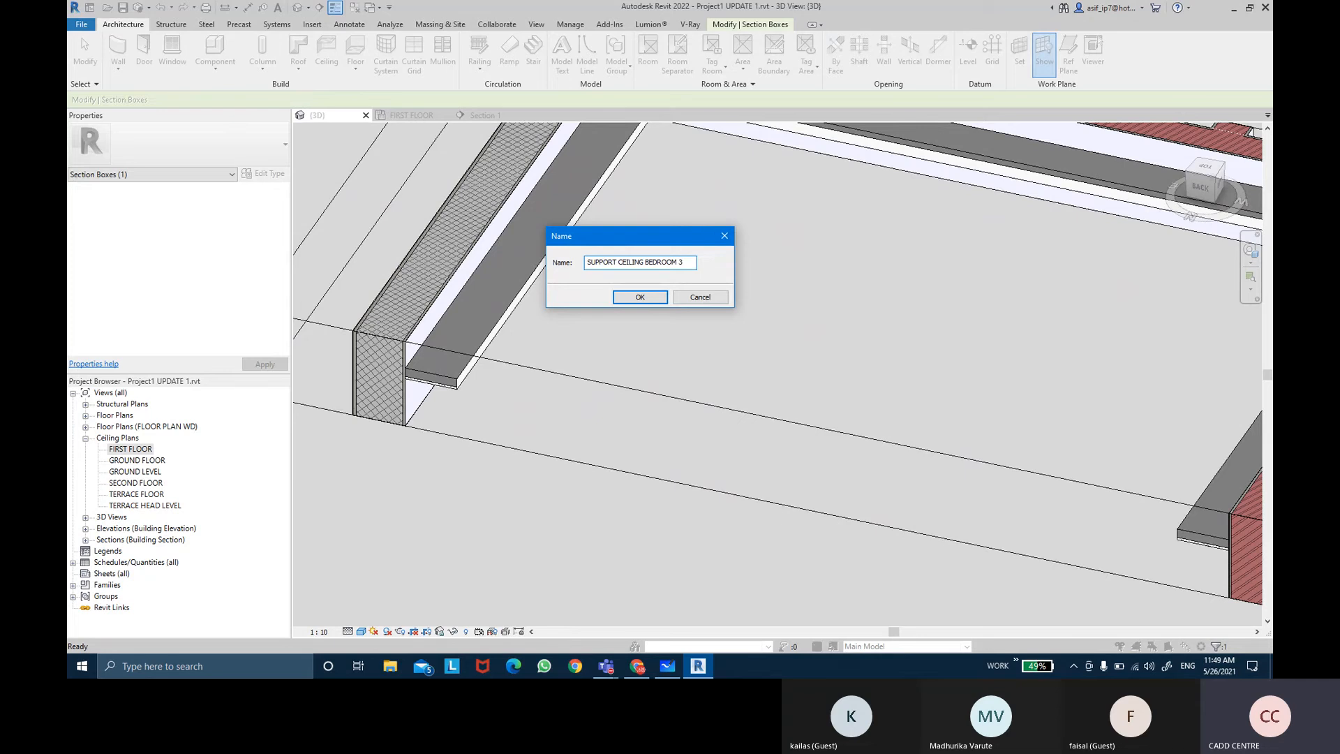
{"action": "key", "text": "Return"}
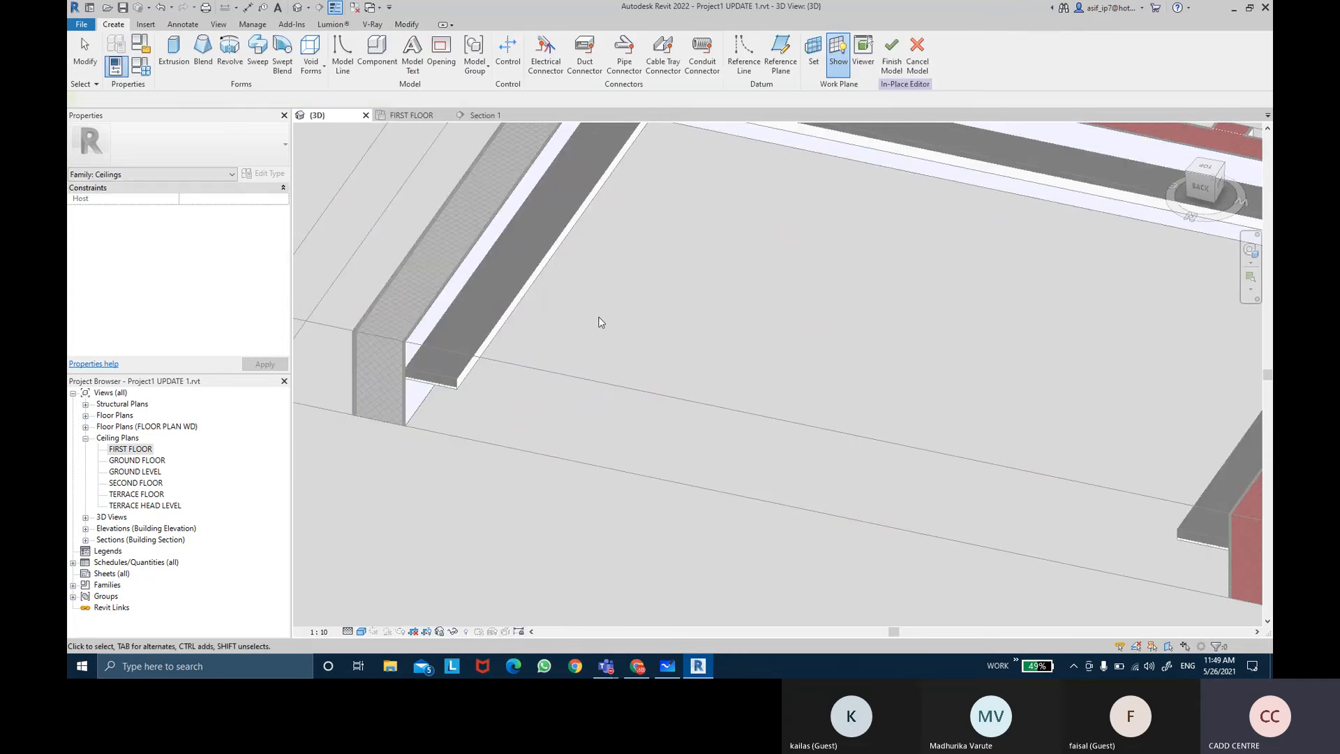
Step: Set the work plane for the in-place ceiling model
{"action": "left_click", "coordinate": [817, 59]}
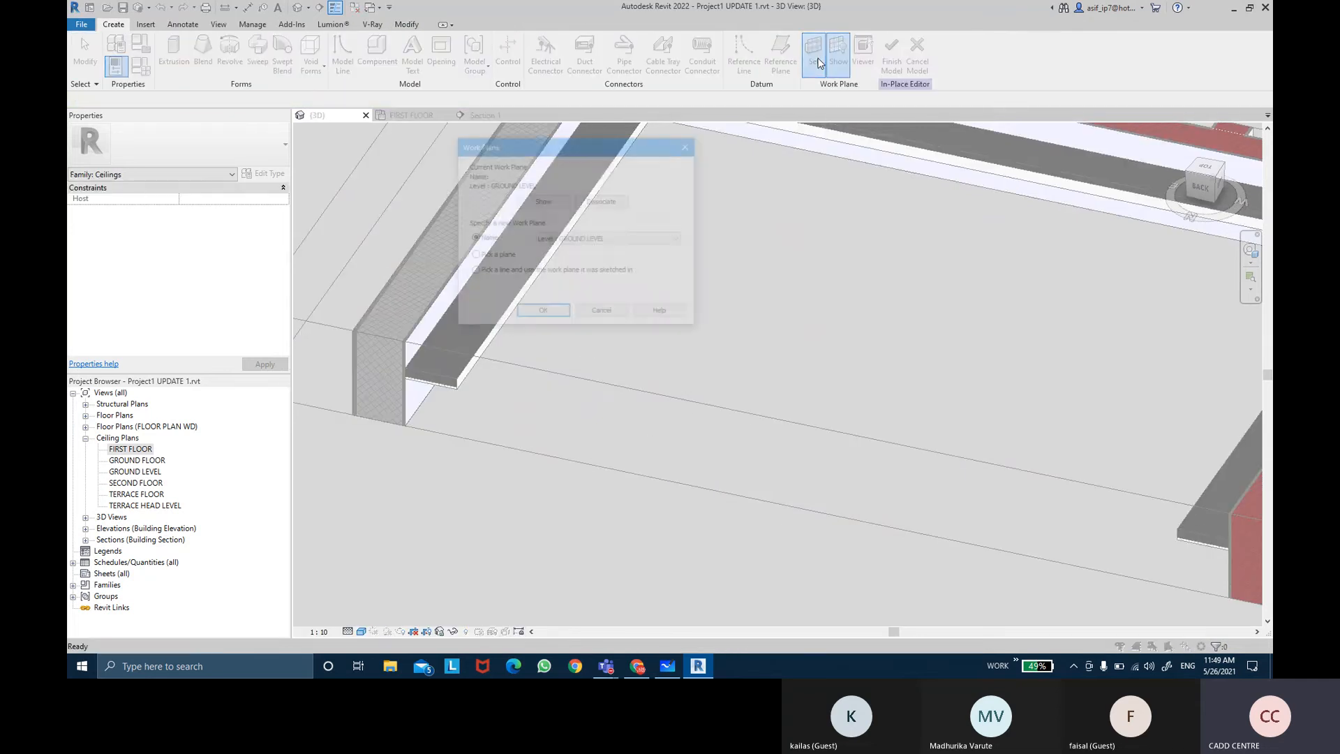
{"action": "left_click", "coordinate": [542, 314]}
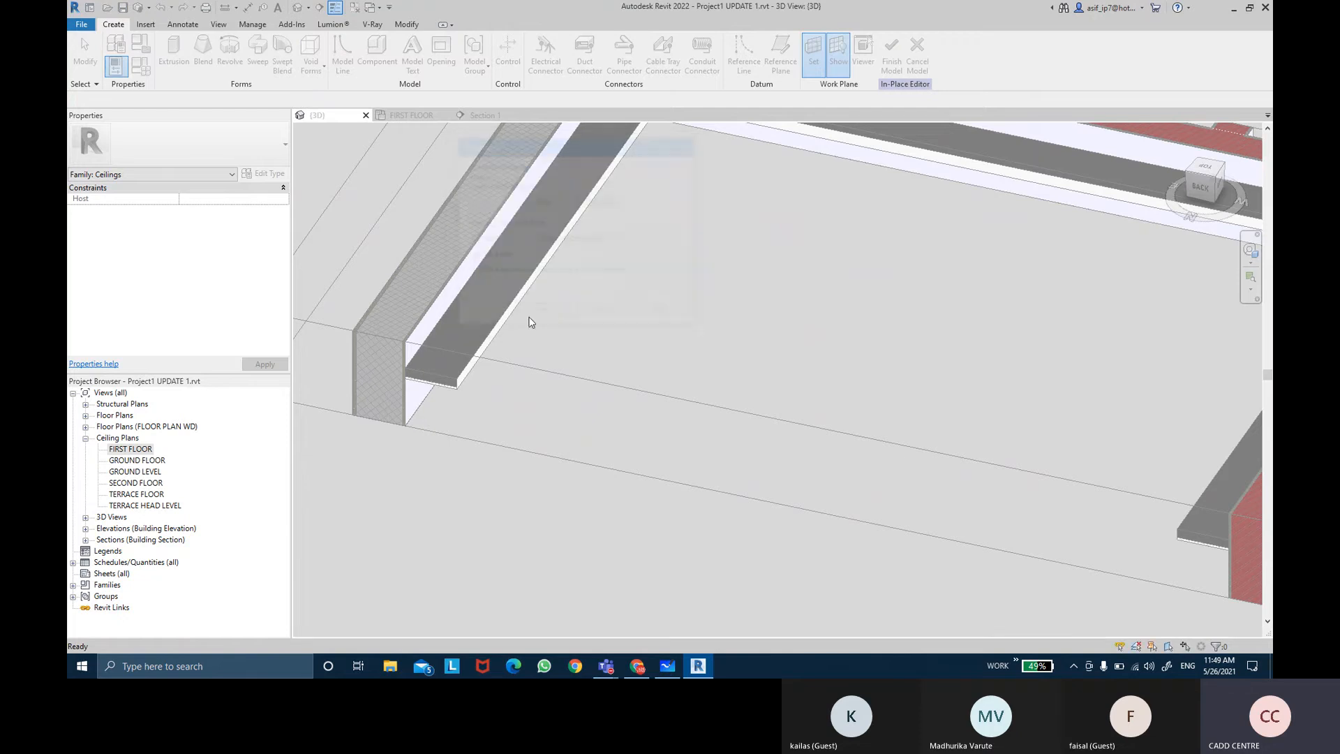
{"action": "left_click", "coordinate": [489, 328]}
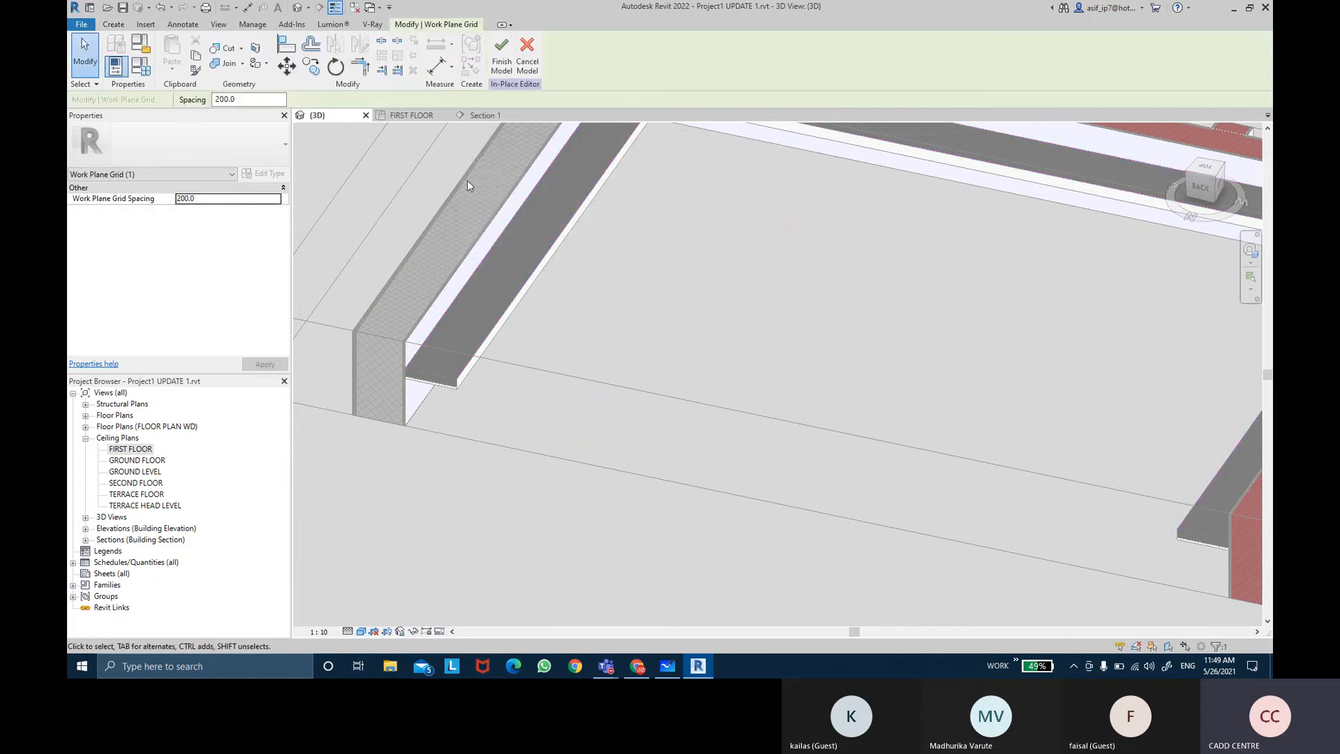
{"action": "left_click", "coordinate": [119, 28]}
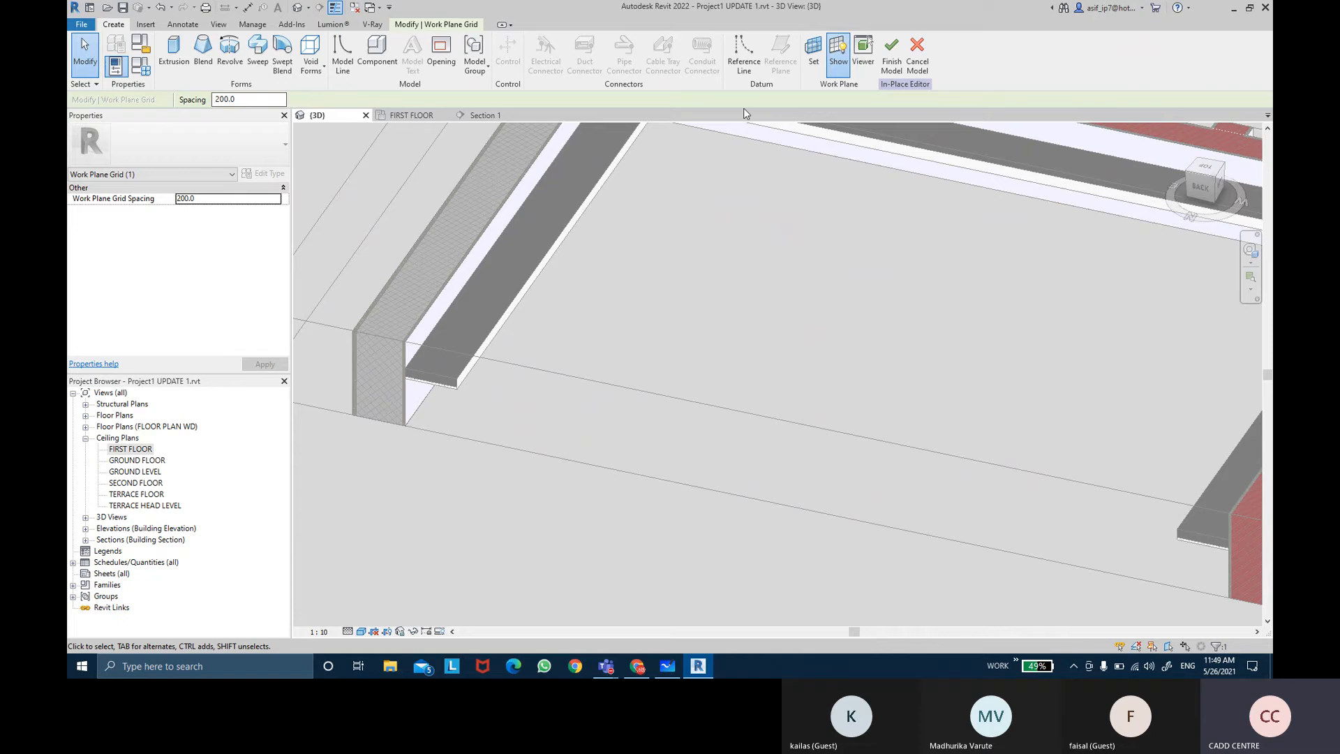
{"action": "left_click", "coordinate": [841, 67]}
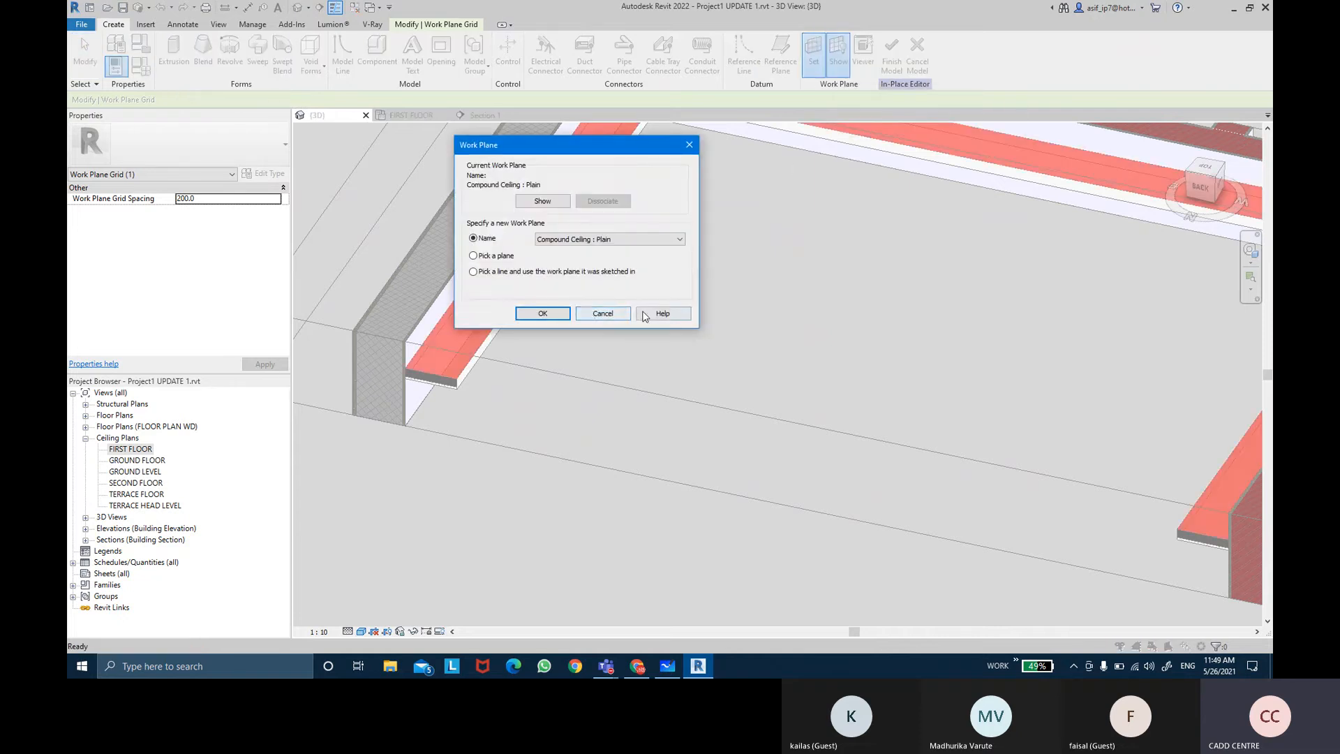
{"action": "left_click", "coordinate": [613, 314]}
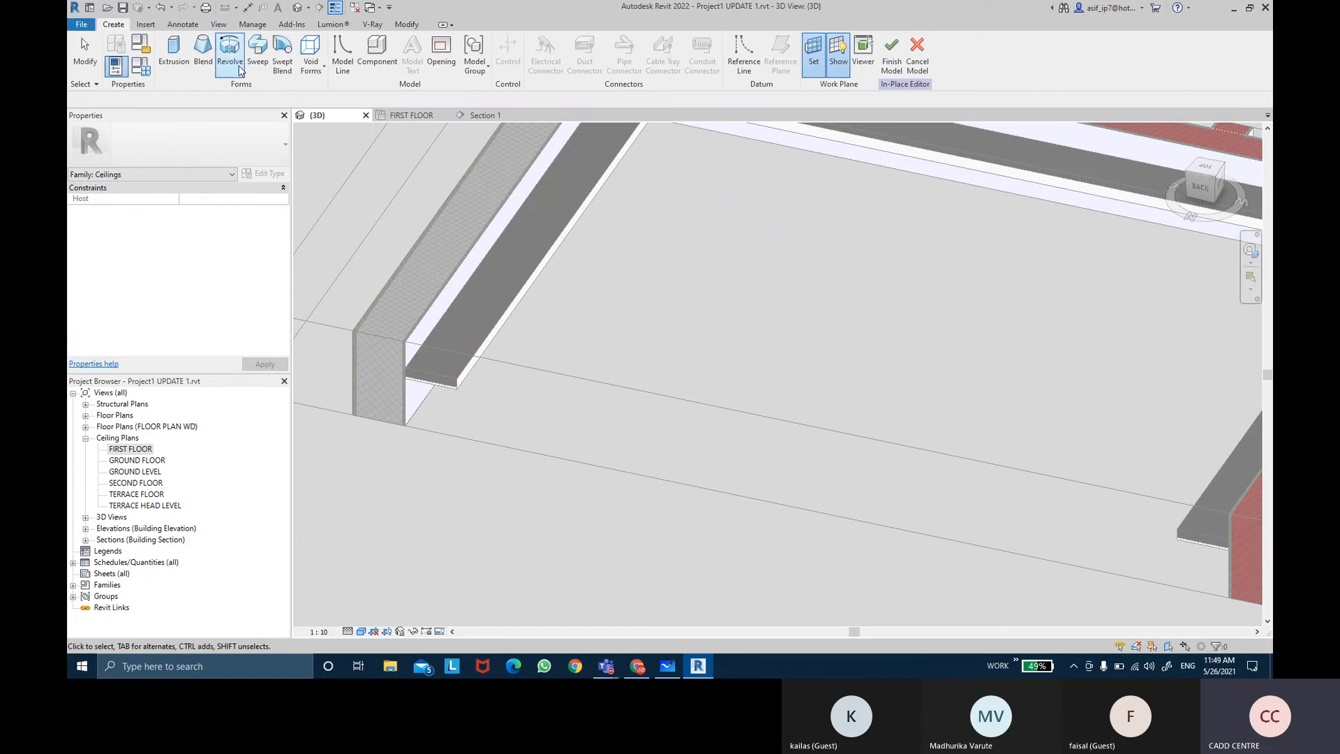
Step: Start a Sweep, sketch its path on the FIRST FLOOR ceiling plan, and pick the room's left wall edge
{"action": "left_click", "coordinate": [258, 55]}
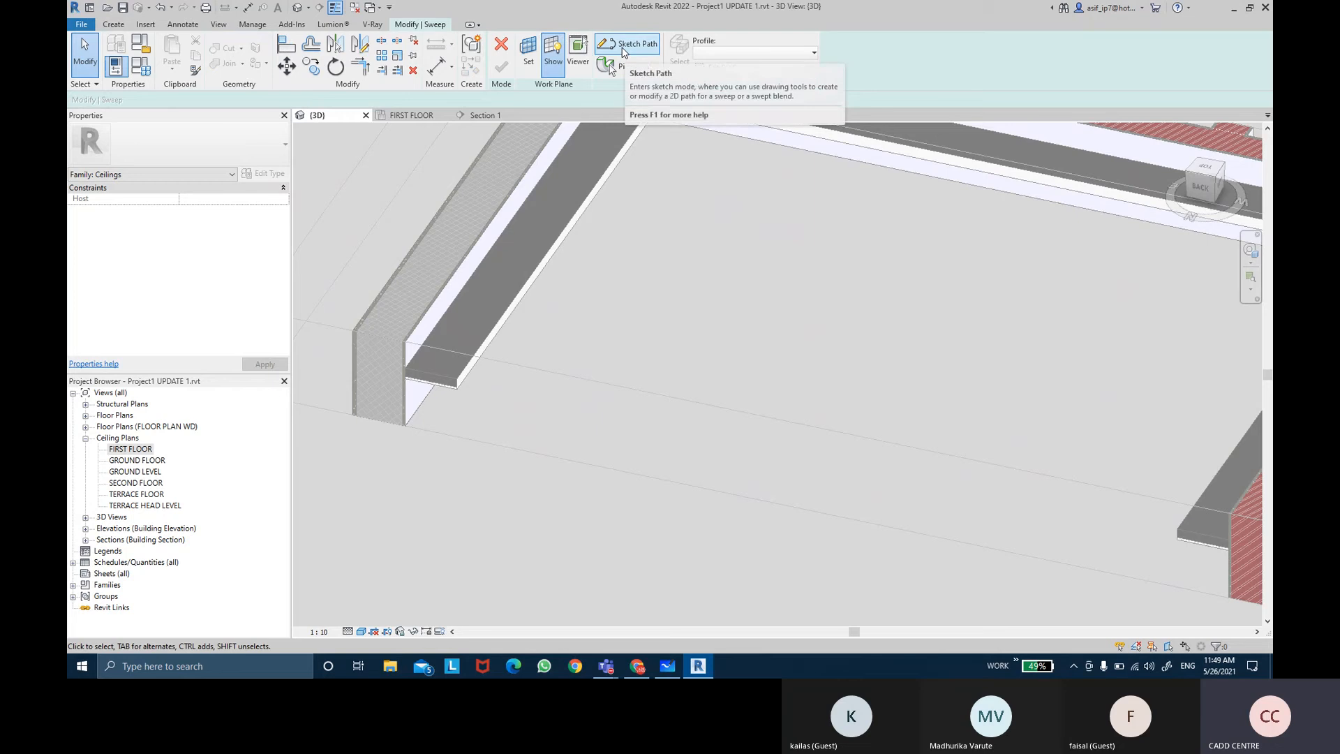
{"action": "left_click", "coordinate": [625, 45]}
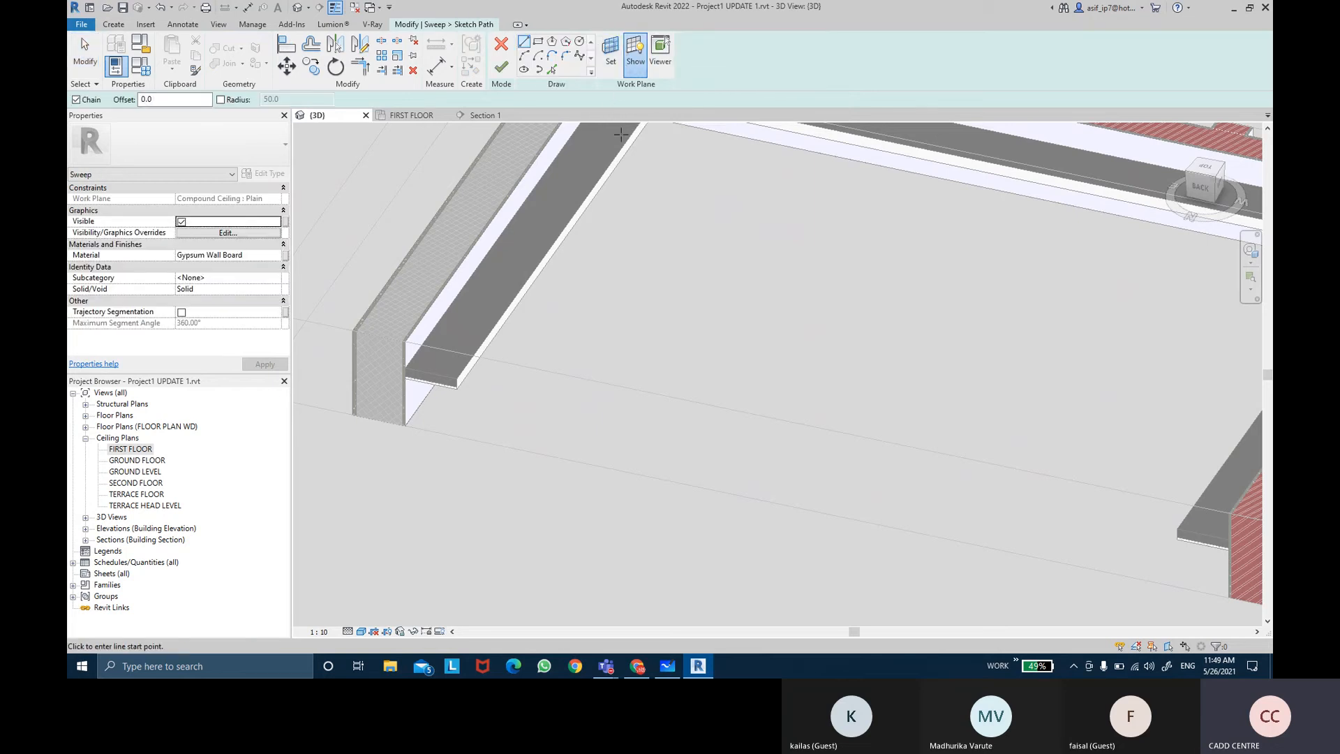
{"action": "double_click", "coordinate": [130, 451]}
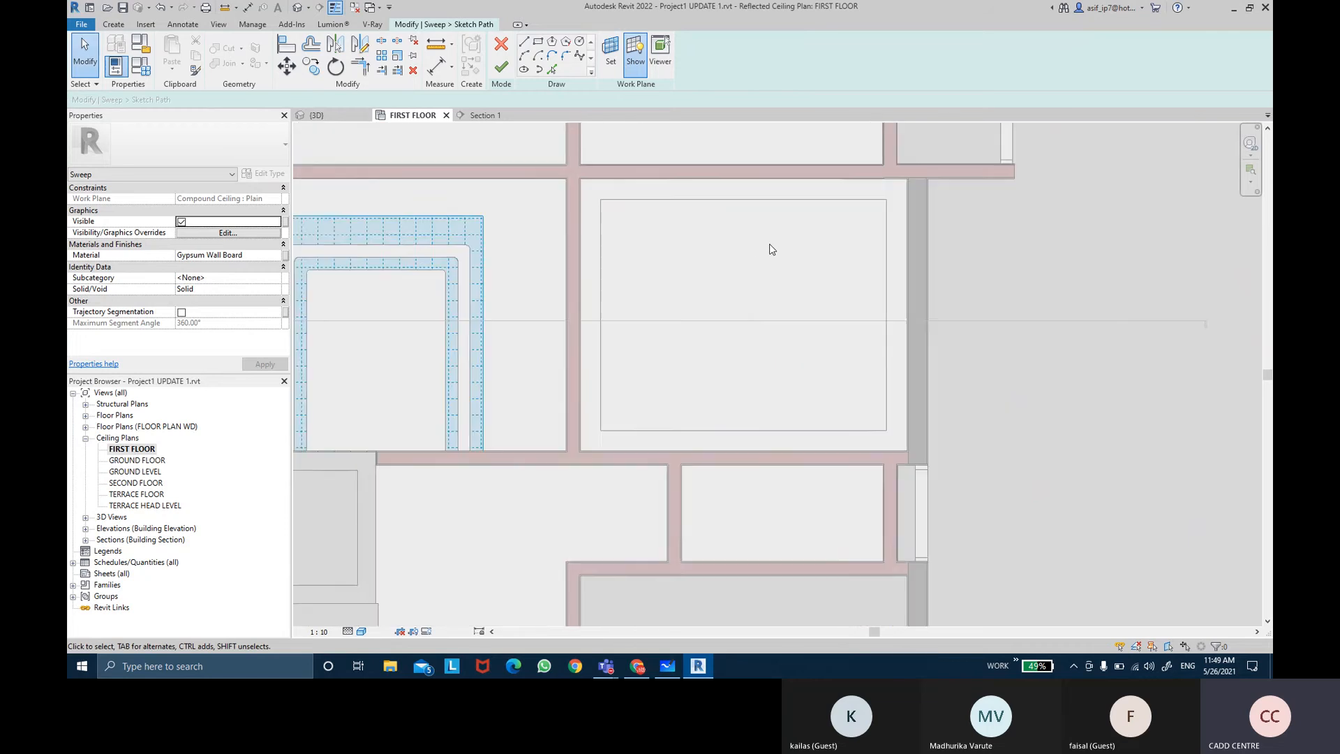
{"action": "middle_click_drag", "start_coordinate": [771, 249], "coordinate": [757, 253]}
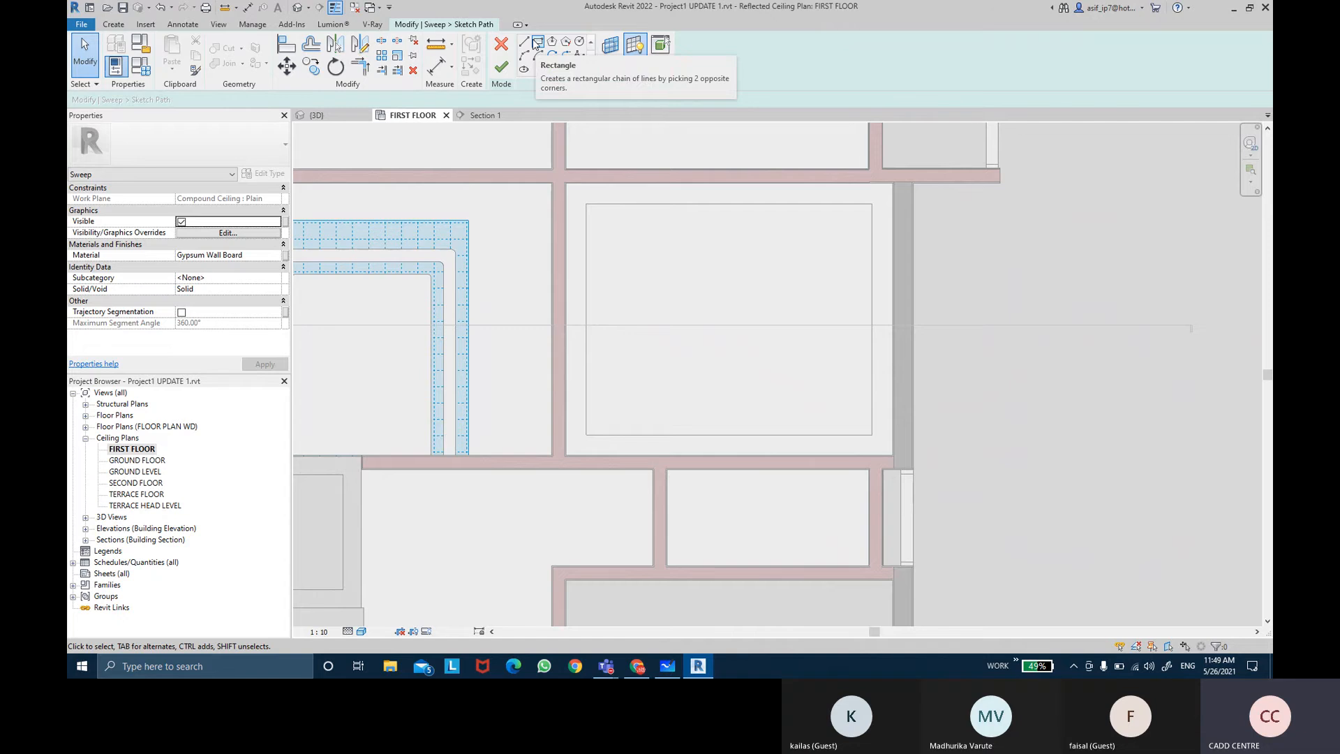
{"action": "left_click", "coordinate": [534, 43]}
{"action": "scroll", "coordinate": [574, 470], "scroll_direction": "up", "scroll_amount": 6}
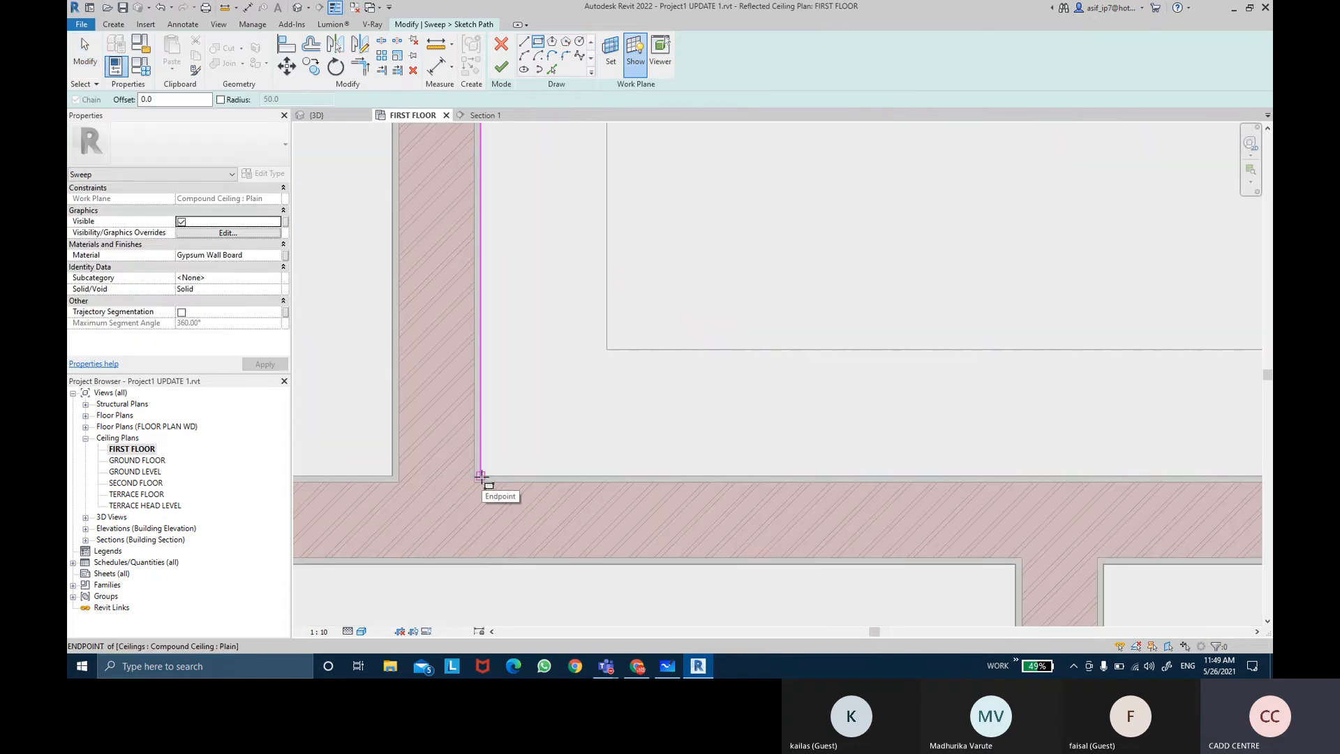
{"action": "left_click", "coordinate": [551, 69]}
{"action": "left_click", "coordinate": [487, 231]}
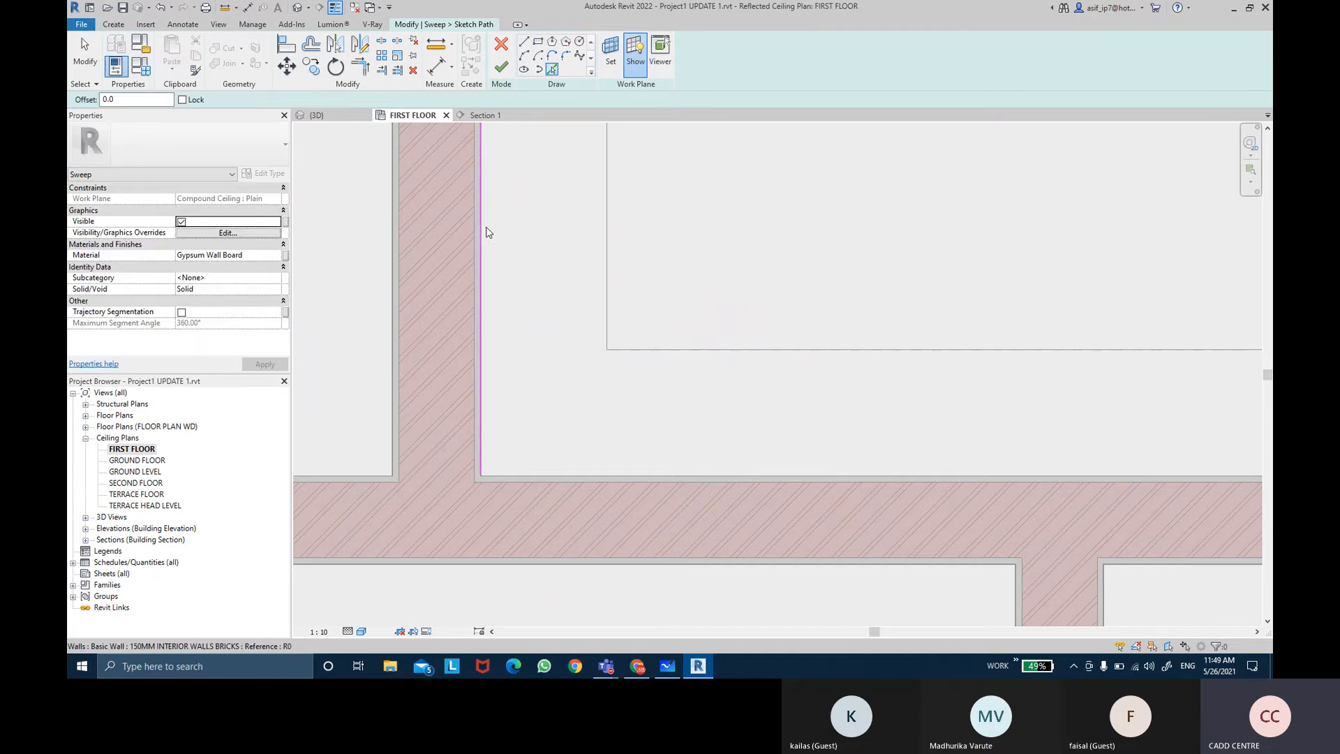
Step: Pick the room's top, right and bottom wall edges to complete the sweep path around the room
{"action": "scroll", "coordinate": [487, 232], "scroll_direction": "down", "scroll_amount": 3}
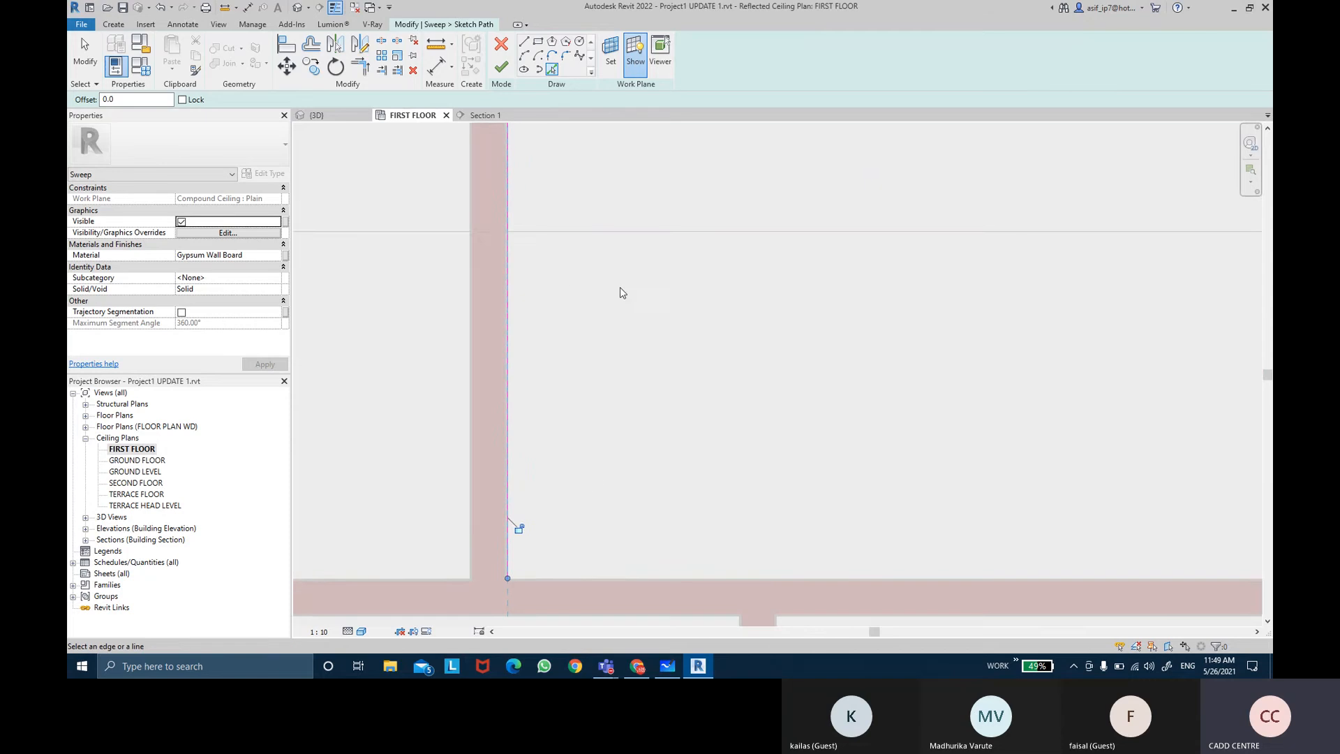
{"action": "scroll", "coordinate": [623, 279], "scroll_direction": "down", "scroll_amount": 3}
{"action": "middle_click_drag", "start_coordinate": [626, 240], "coordinate": [589, 488]}
{"action": "scroll", "coordinate": [623, 303], "scroll_direction": "up", "scroll_amount": 1}
{"action": "scroll", "coordinate": [581, 269], "scroll_direction": "up", "scroll_amount": 4}
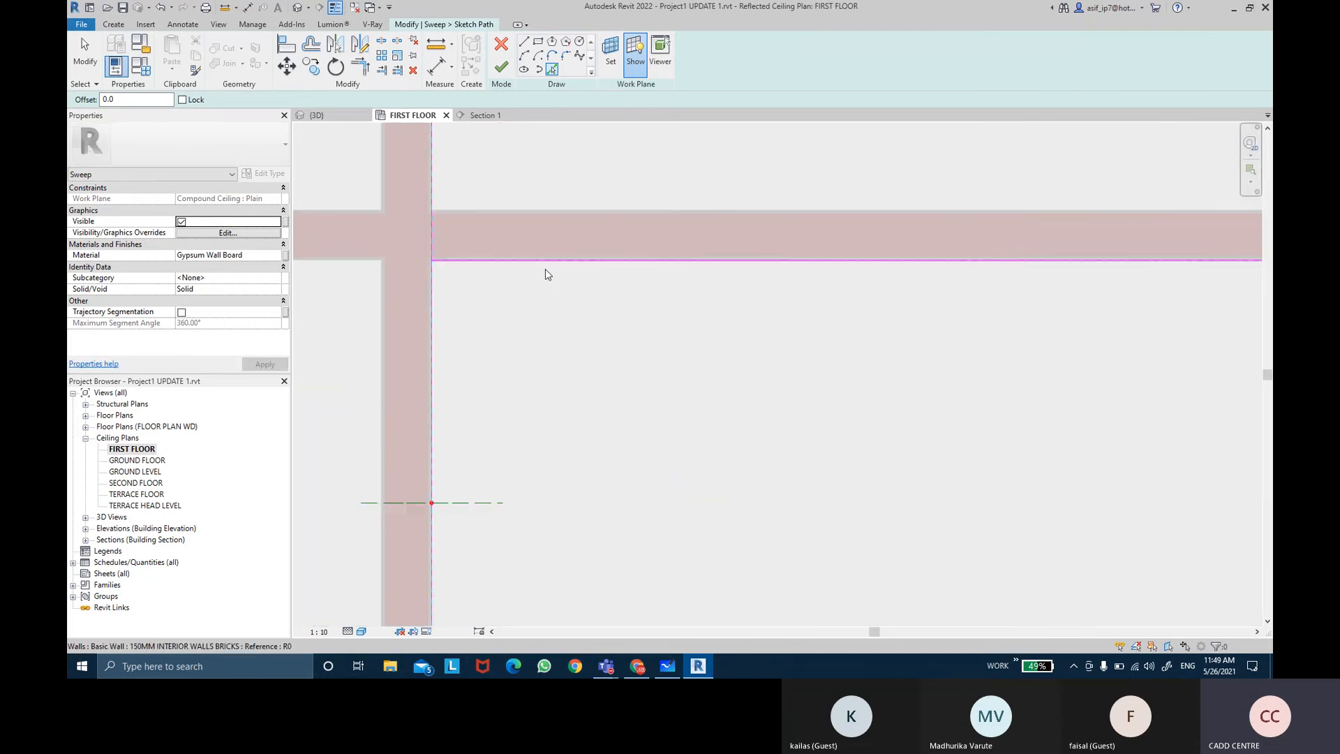
{"action": "scroll", "coordinate": [545, 269], "scroll_direction": "up", "scroll_amount": 2}
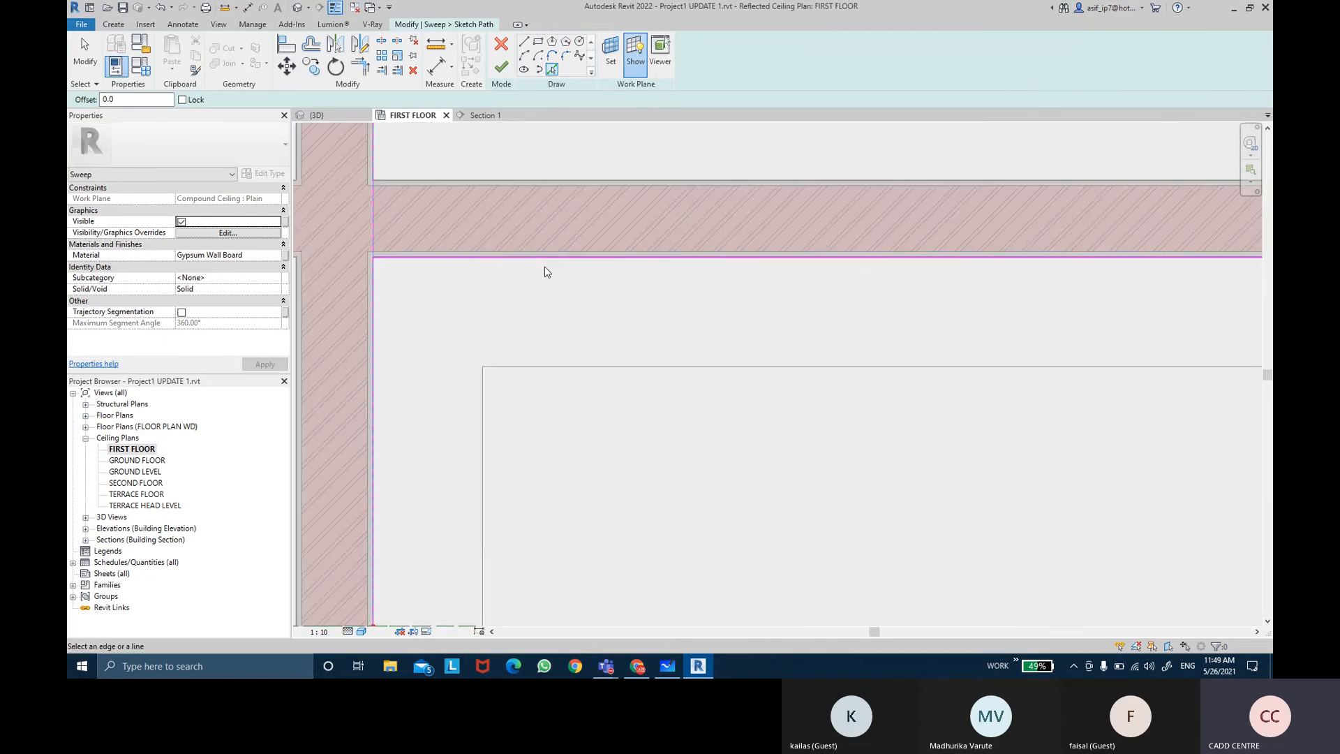
{"action": "left_click", "coordinate": [547, 271]}
{"action": "scroll", "coordinate": [907, 335], "scroll_direction": "down", "scroll_amount": 4}
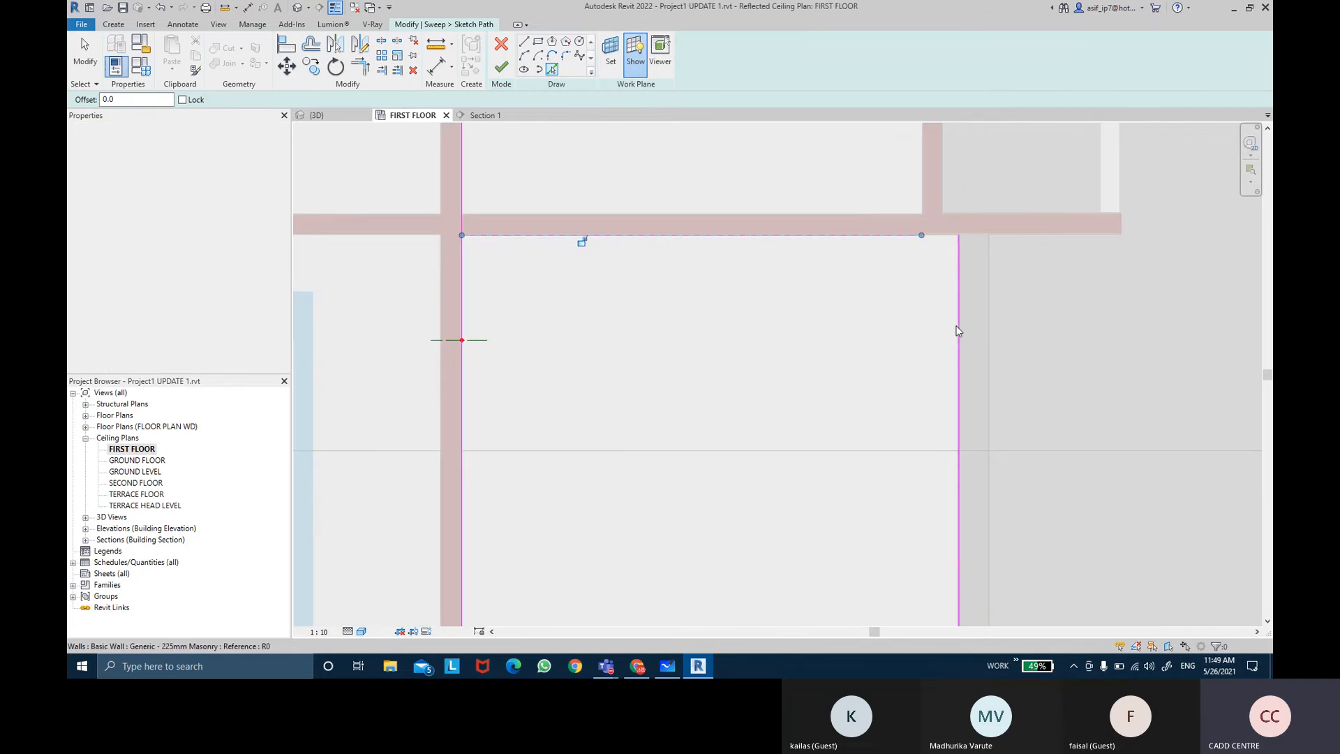
{"action": "scroll", "coordinate": [958, 325], "scroll_direction": "up", "scroll_amount": 10}
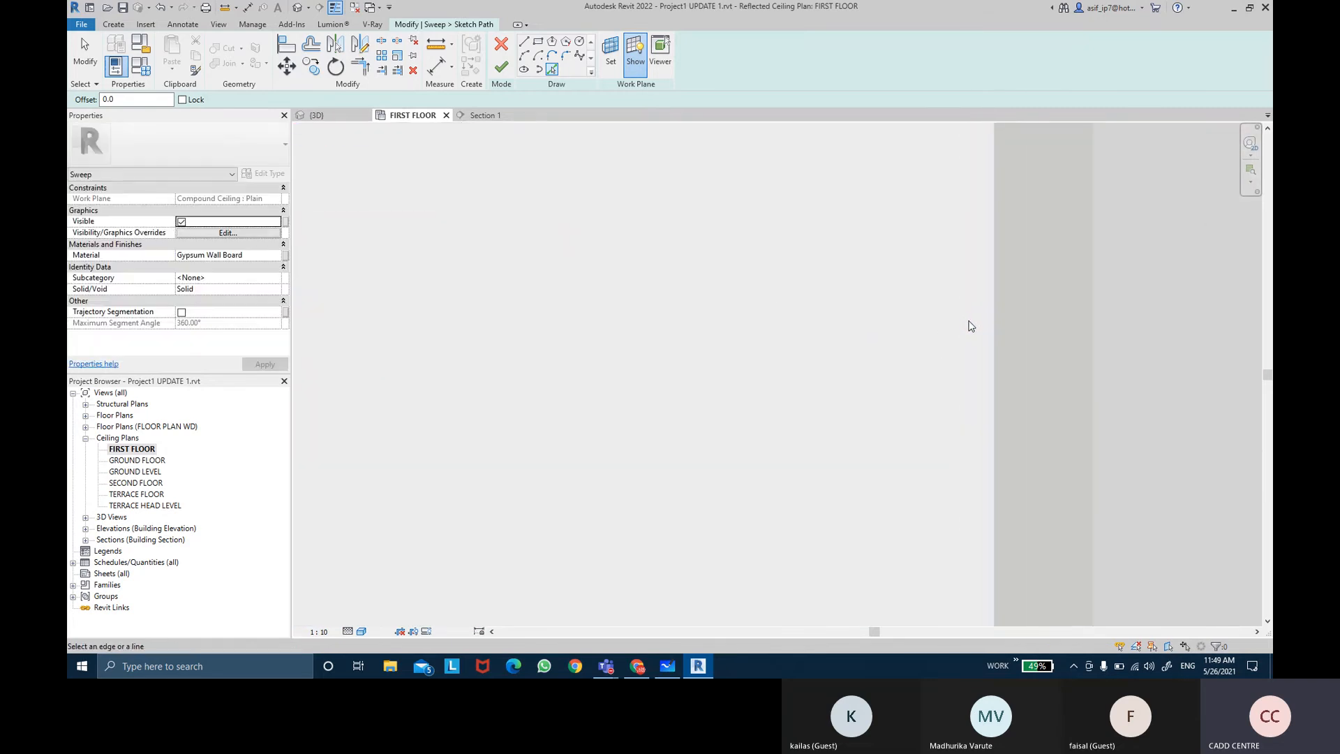
{"action": "left_click", "coordinate": [981, 324]}
{"action": "scroll", "coordinate": [835, 452], "scroll_direction": "down", "scroll_amount": 3}
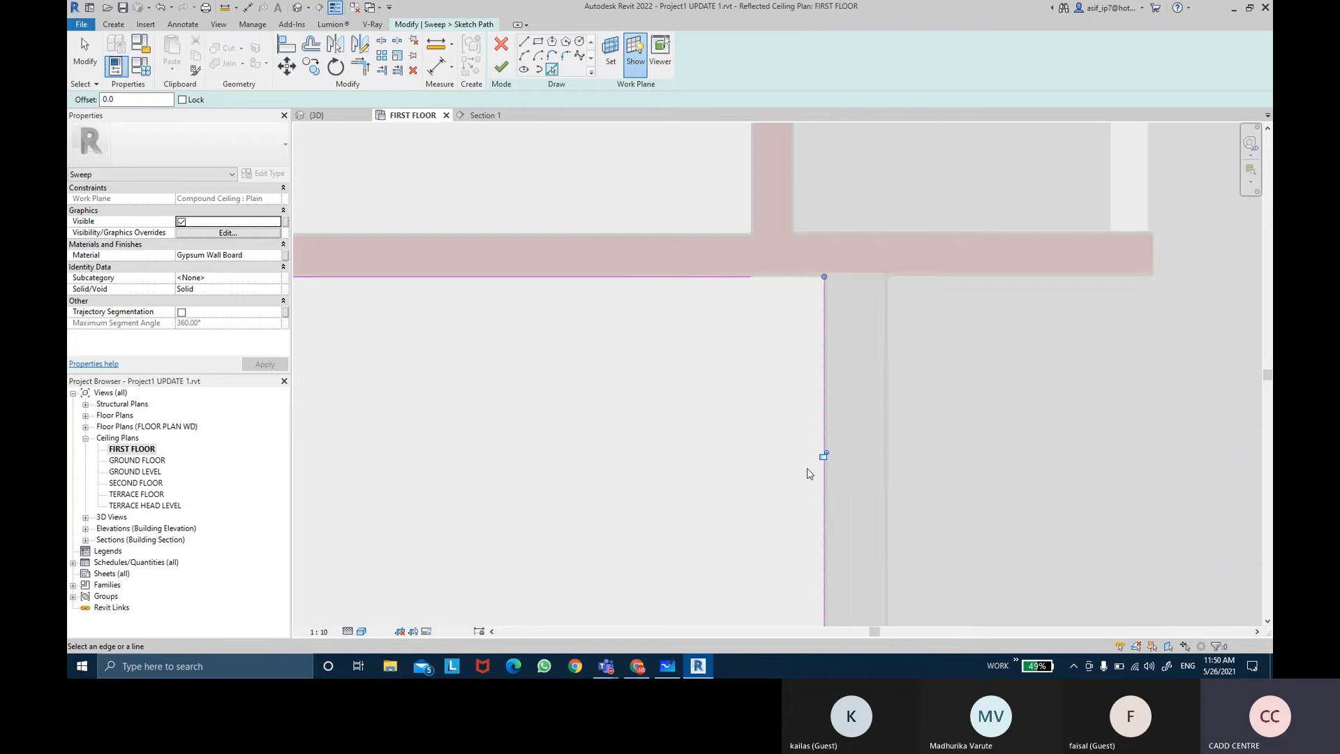
{"action": "scroll", "coordinate": [807, 468], "scroll_direction": "down", "scroll_amount": 2}
{"action": "middle_click_drag", "start_coordinate": [787, 464], "coordinate": [790, 196]}
{"action": "middle_click_drag", "start_coordinate": [708, 457], "coordinate": [710, 307]}
{"action": "scroll", "coordinate": [716, 451], "scroll_direction": "up", "scroll_amount": 6}
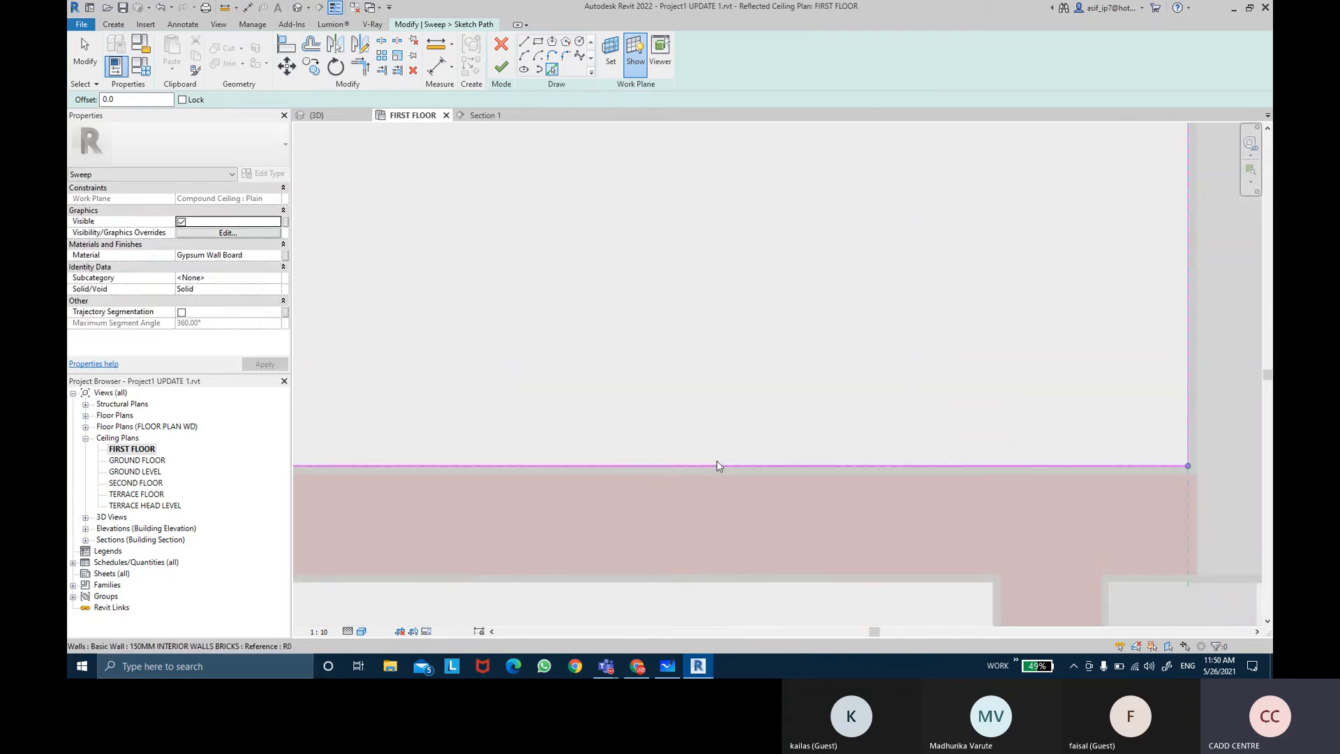
{"action": "scroll", "coordinate": [717, 461], "scroll_direction": "up", "scroll_amount": 2}
{"action": "scroll", "coordinate": [719, 476], "scroll_direction": "up", "scroll_amount": 4}
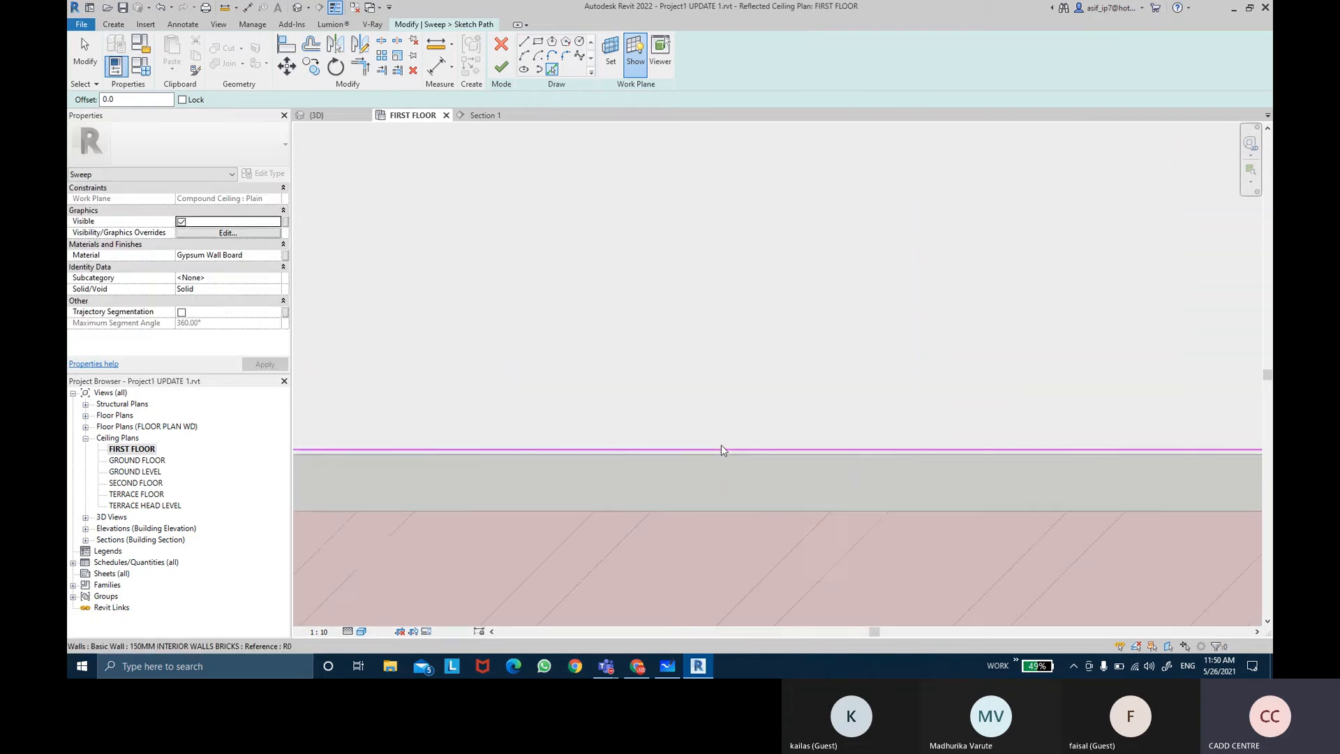
{"action": "left_click", "coordinate": [721, 449]}
{"action": "scroll", "coordinate": [712, 398], "scroll_direction": "down", "scroll_amount": 4}
{"action": "mouse_move", "coordinate": [703, 377]}
{"action": "middle_mouse_down"}
{"action": "mouse_move", "coordinate": [670, 342]}
{"action": "mouse_move", "coordinate": [756, 386]}
{"action": "middle_mouse_up"}
{"action": "key", "text": "Escape"}
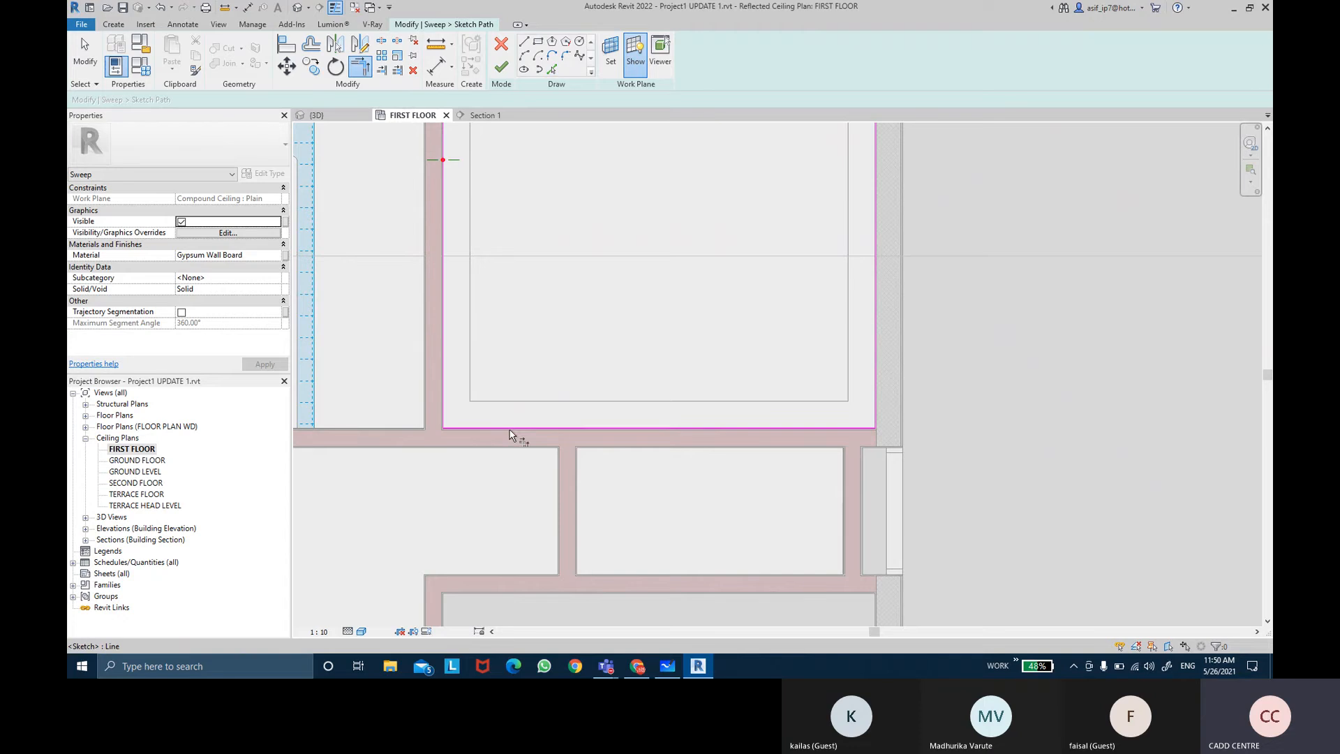
Step: Finish the sweep path sketch
{"action": "middle_click_drag", "start_coordinate": [768, 191], "coordinate": [812, 429]}
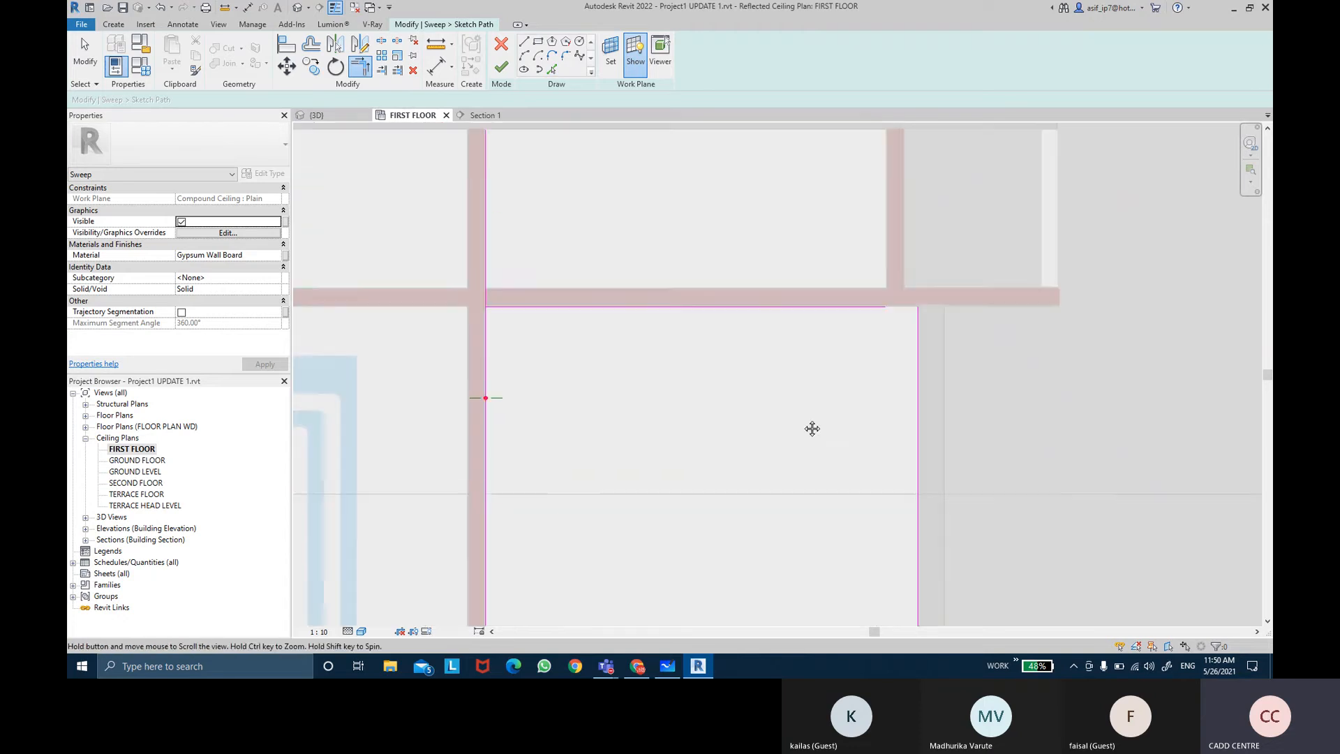
{"action": "key", "text": "t"}
{"action": "key", "text": "r"}
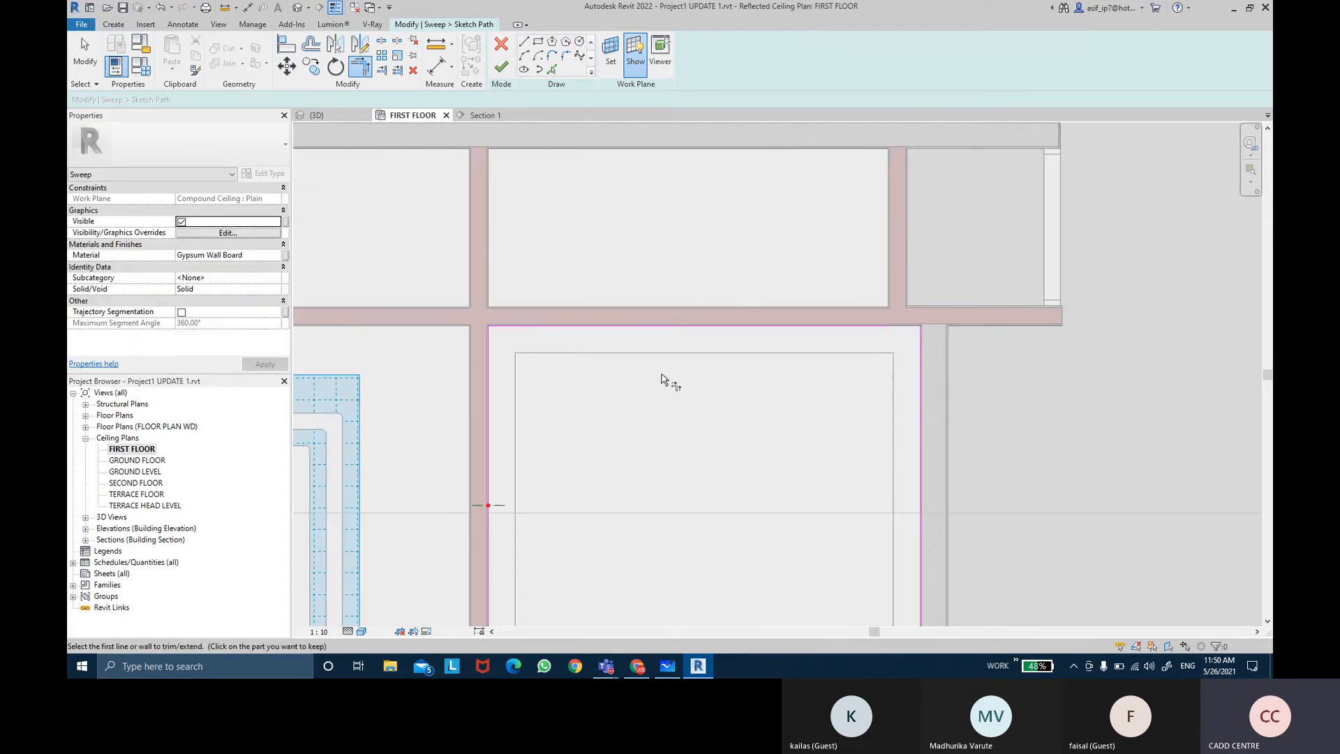
{"action": "scroll", "coordinate": [661, 379], "scroll_direction": "down", "scroll_amount": 2}
{"action": "key", "text": "Escape"}
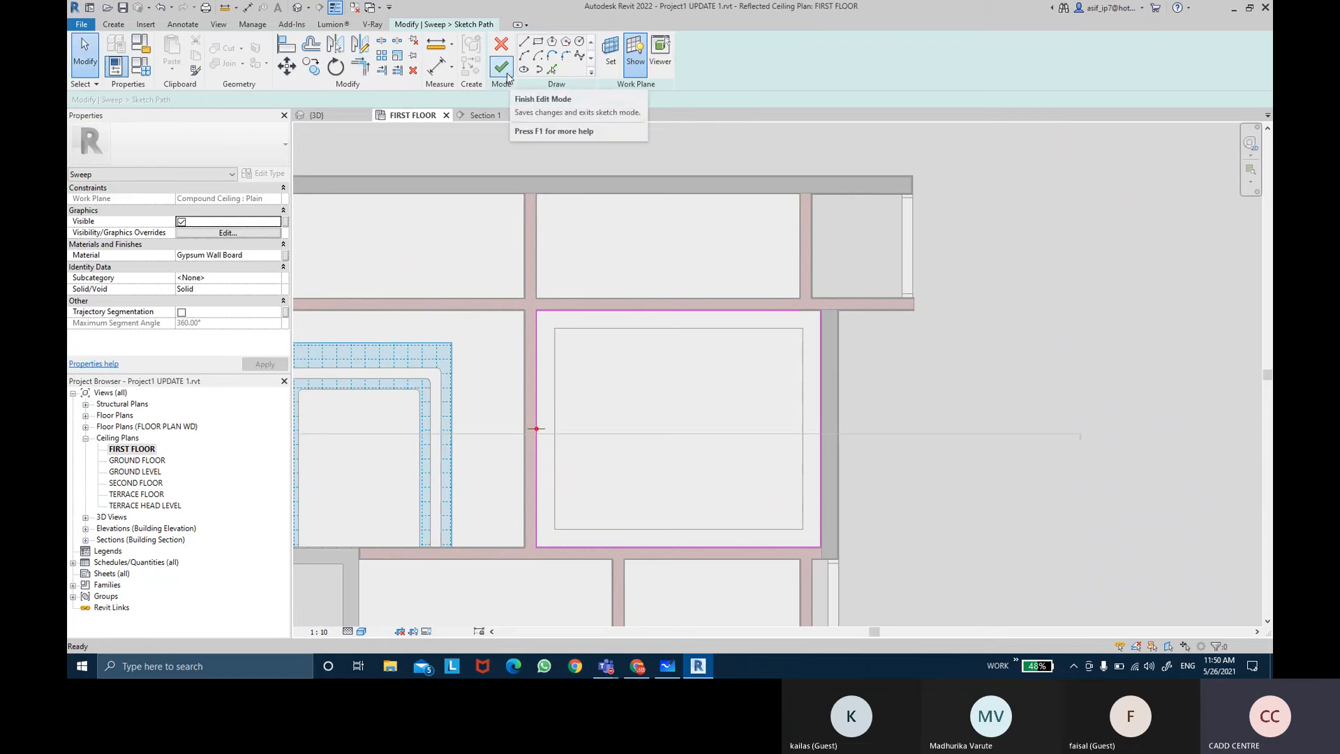
{"action": "left_click", "coordinate": [501, 67]}
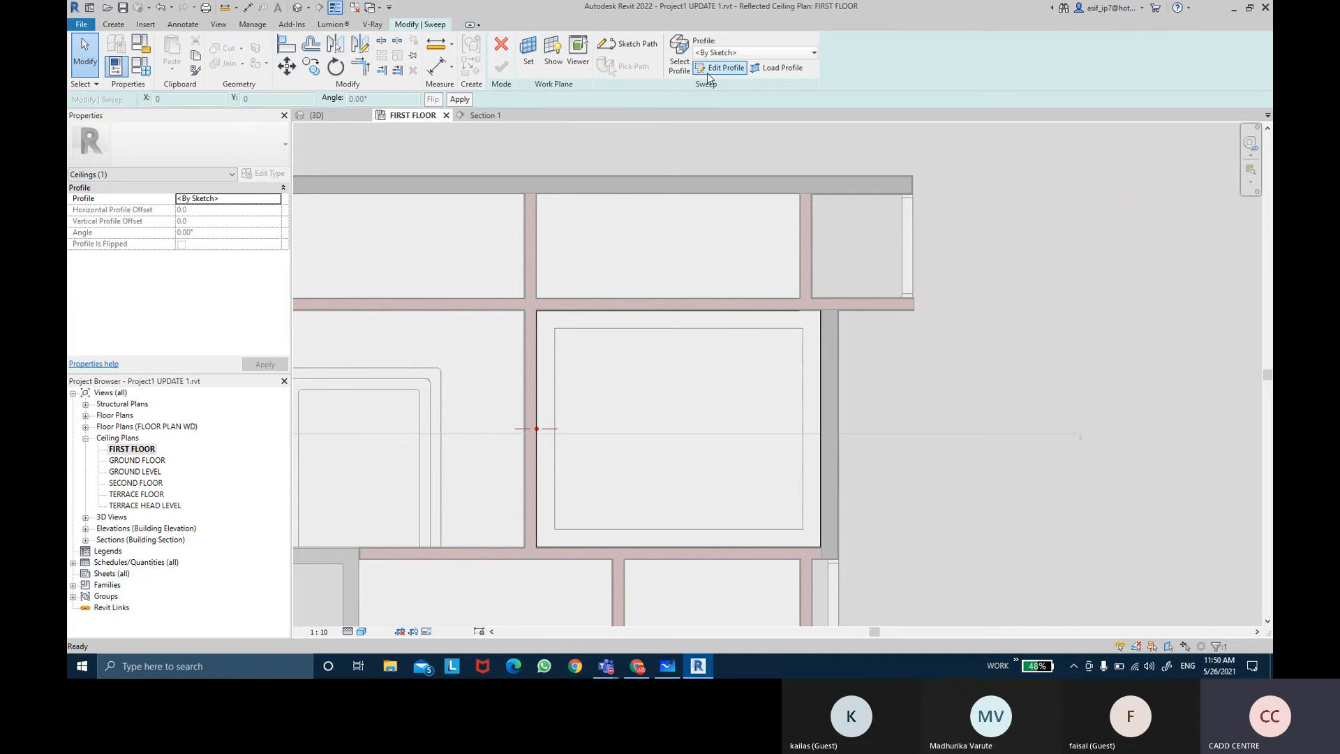
Step: Edit the sweep profile in Section 1 and draw a rectangle about 32 mm wide and 150 mm tall against the wall below the ceiling
{"action": "left_click", "coordinate": [719, 68]}
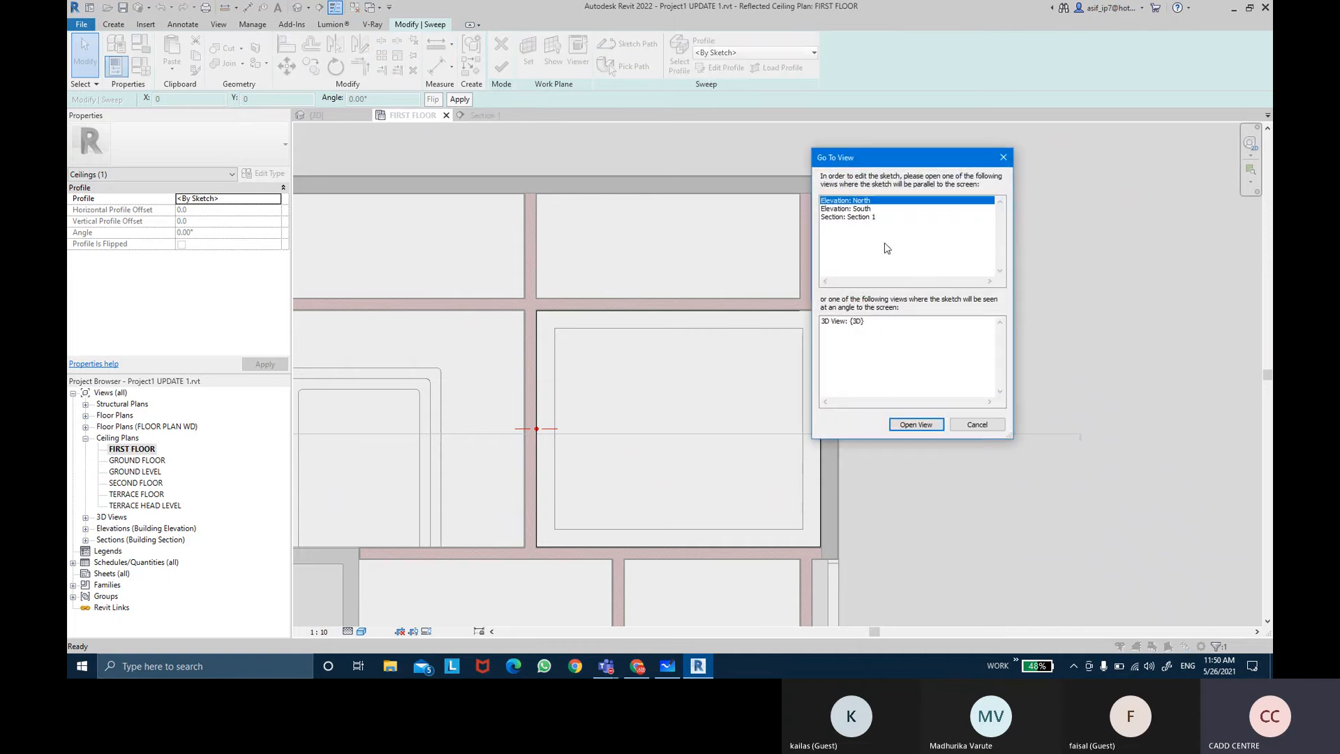
{"action": "left_click", "coordinate": [875, 218]}
{"action": "left_click", "coordinate": [916, 424]}
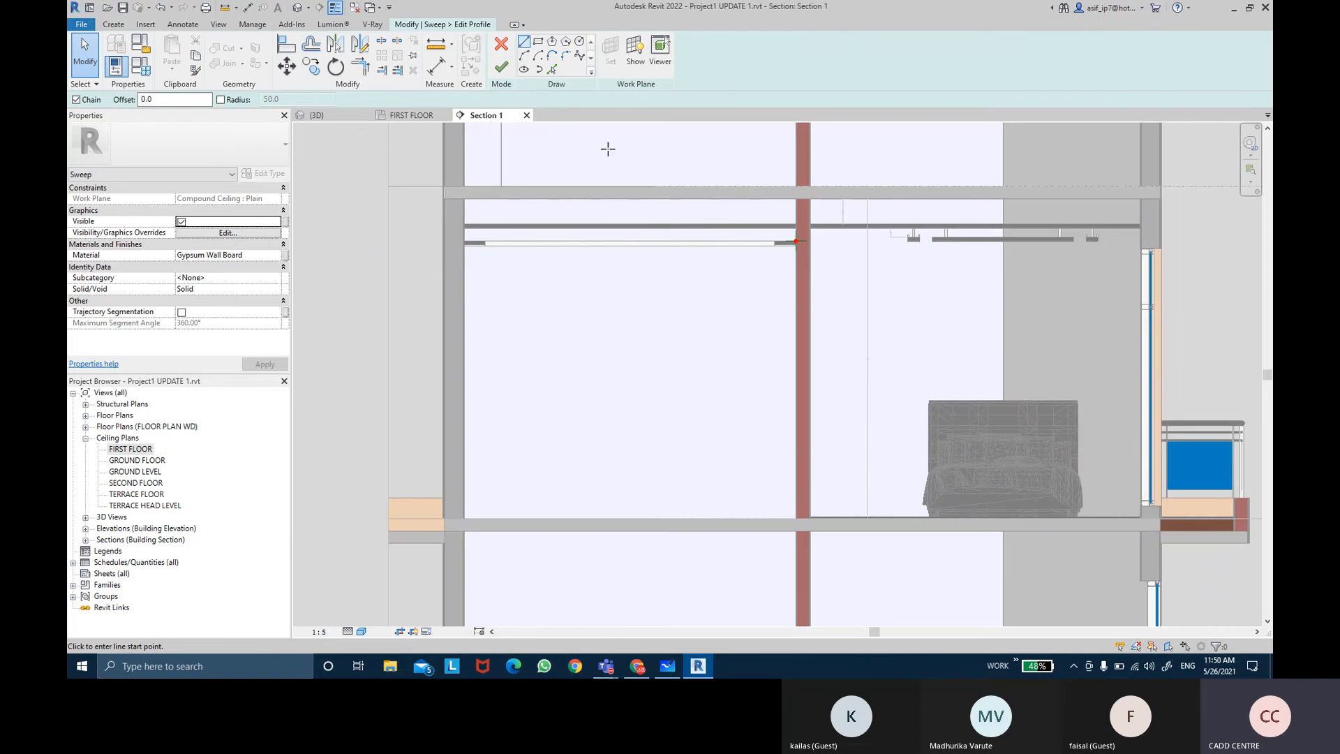
{"action": "scroll", "coordinate": [607, 144], "scroll_direction": "up", "scroll_amount": 5}
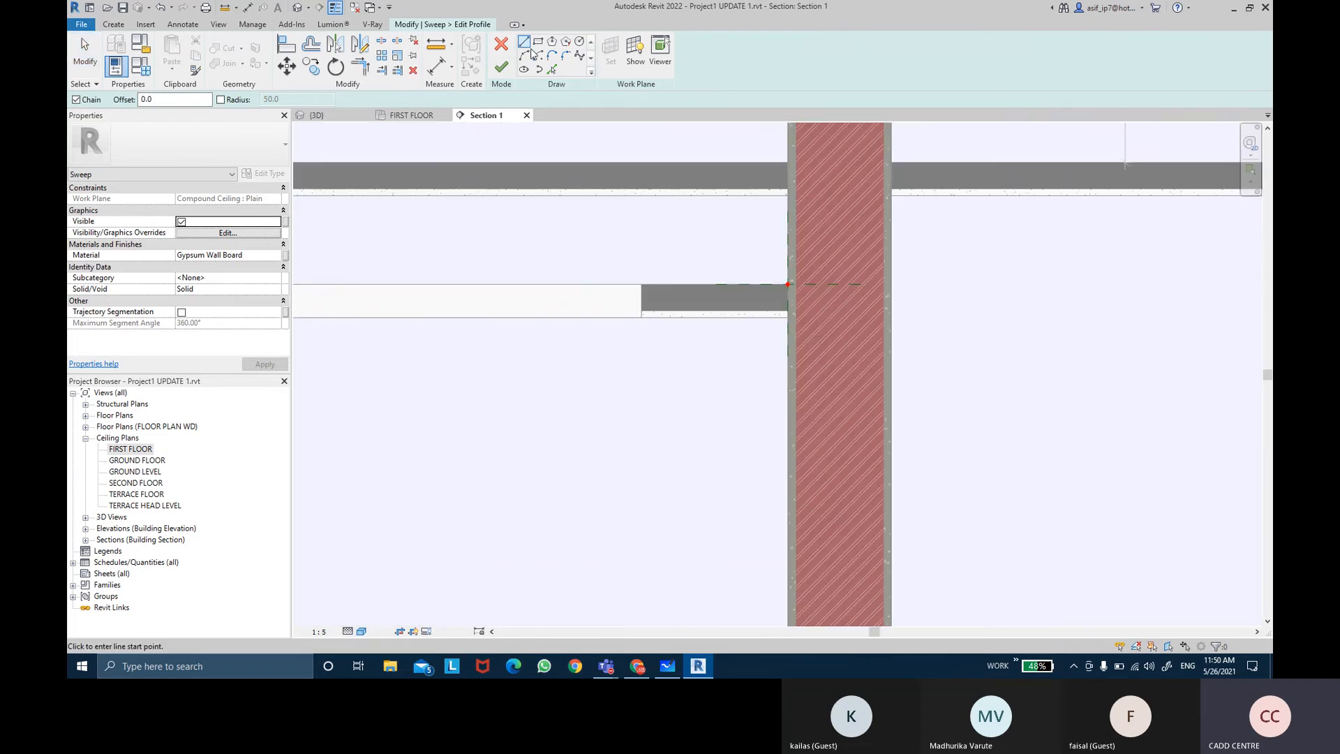
{"action": "left_click", "coordinate": [538, 42]}
{"action": "scroll", "coordinate": [787, 284], "scroll_direction": "up", "scroll_amount": 3}
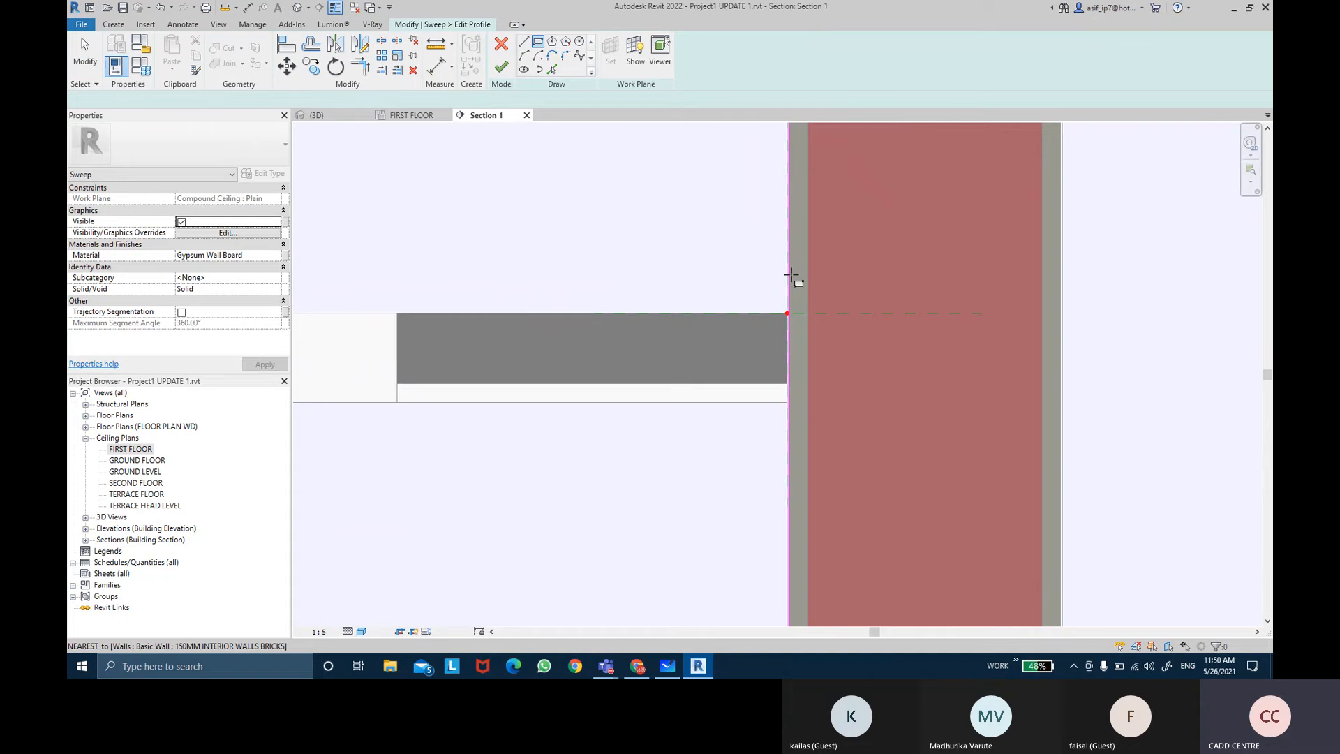
{"action": "left_click", "coordinate": [787, 319]}
{"action": "middle_click_drag", "start_coordinate": [742, 180], "coordinate": [771, 403]}
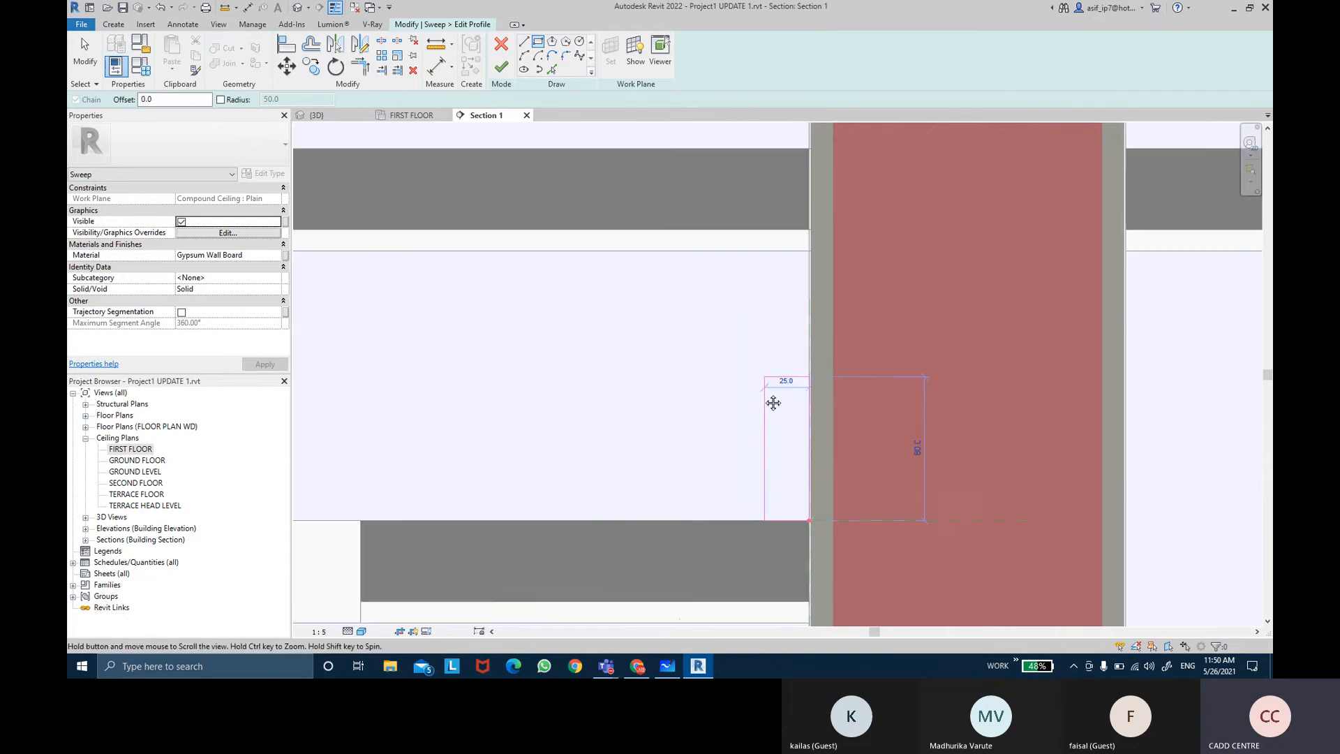
{"action": "scroll", "coordinate": [767, 399], "scroll_direction": "down", "scroll_amount": 1}
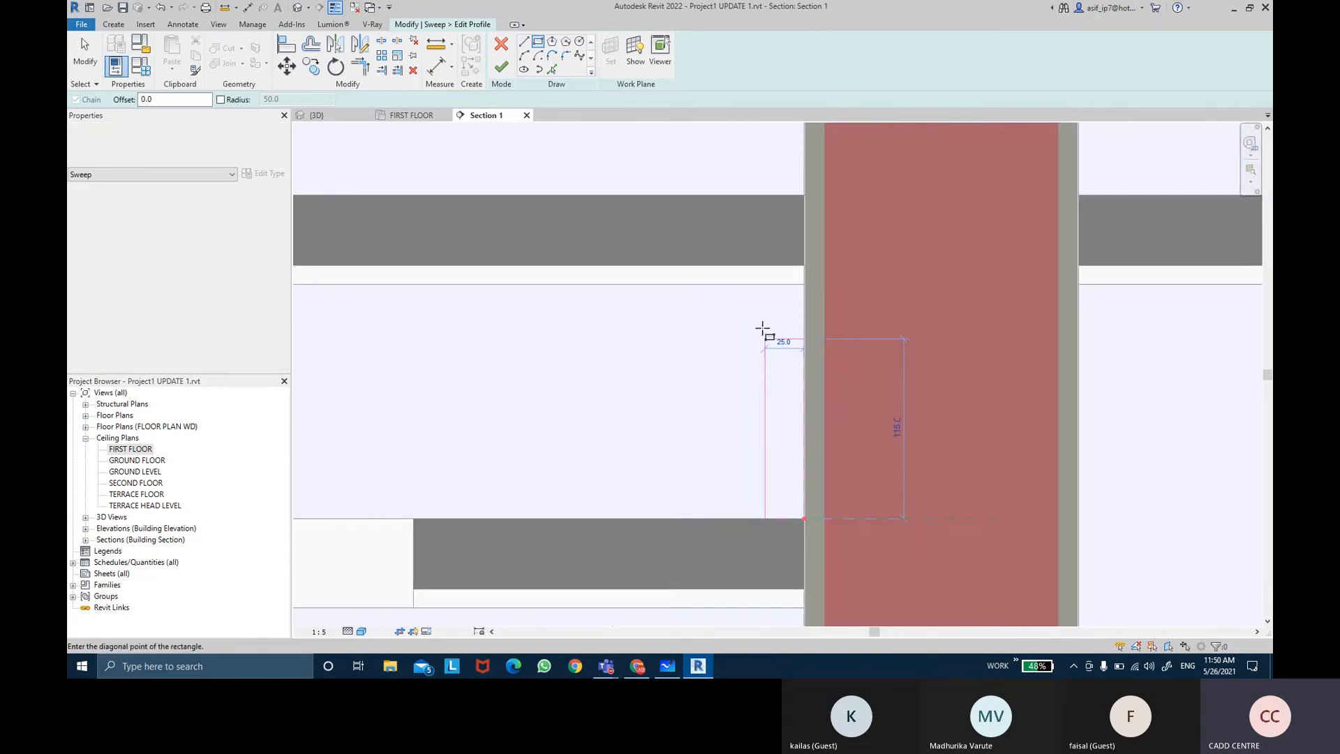
{"action": "left_click", "coordinate": [754, 285]}
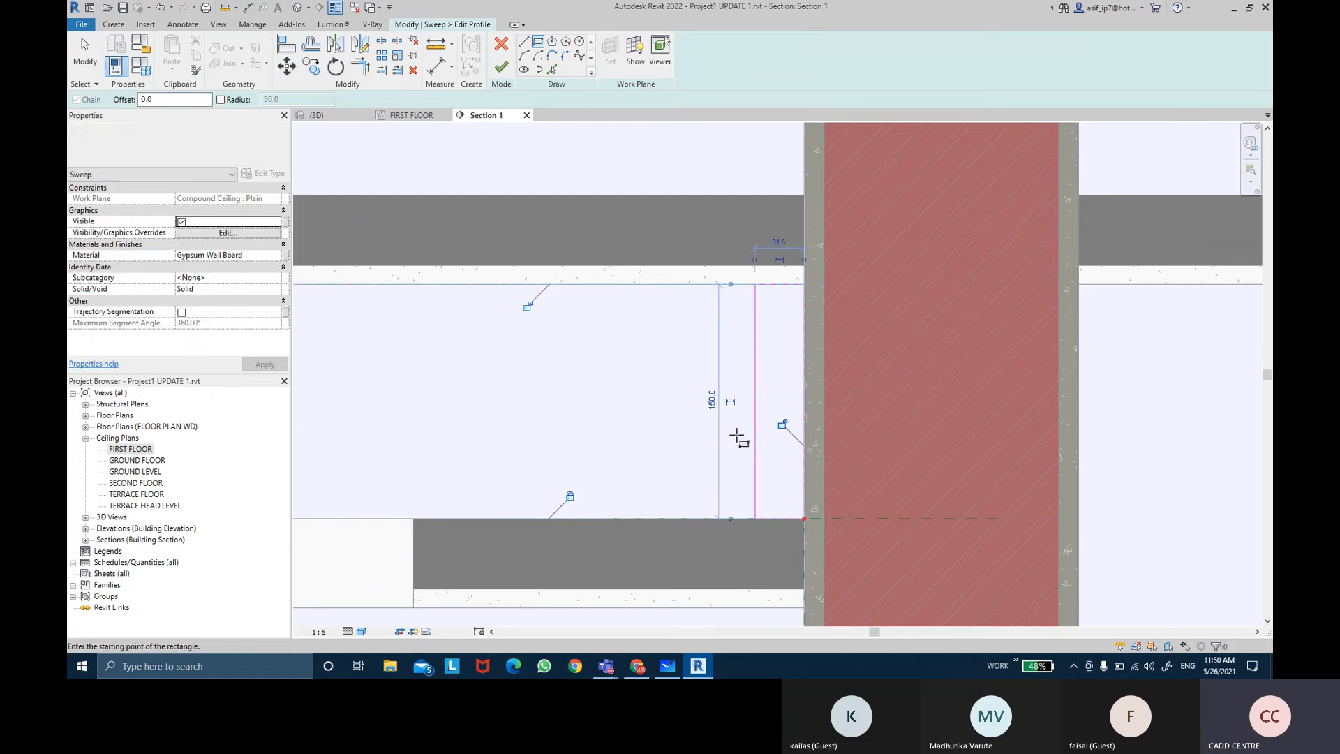
Step: Adjust the profile rectangle's width through the temporary dimension of its outer edge
{"action": "key", "text": "Escape"}
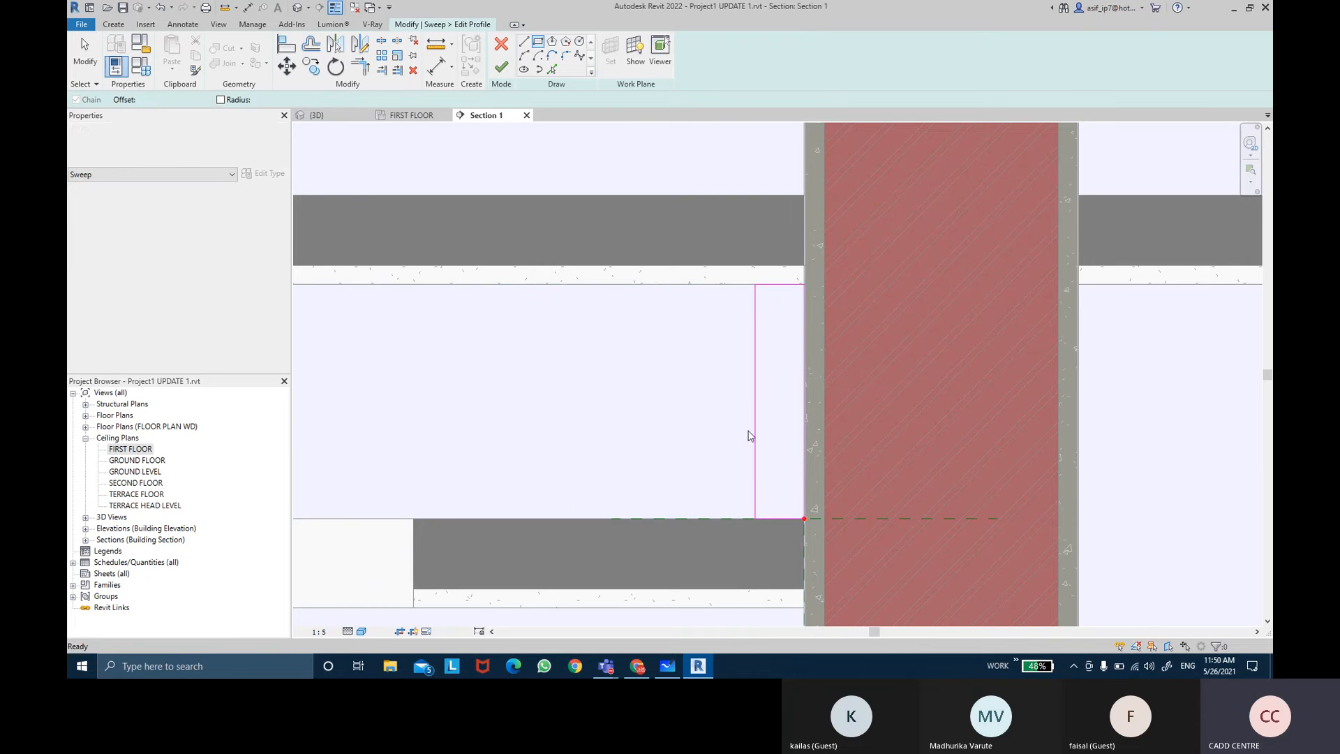
{"action": "key", "text": "Escape"}
{"action": "left_click", "coordinate": [755, 432]}
{"action": "left_click", "coordinate": [776, 245]}
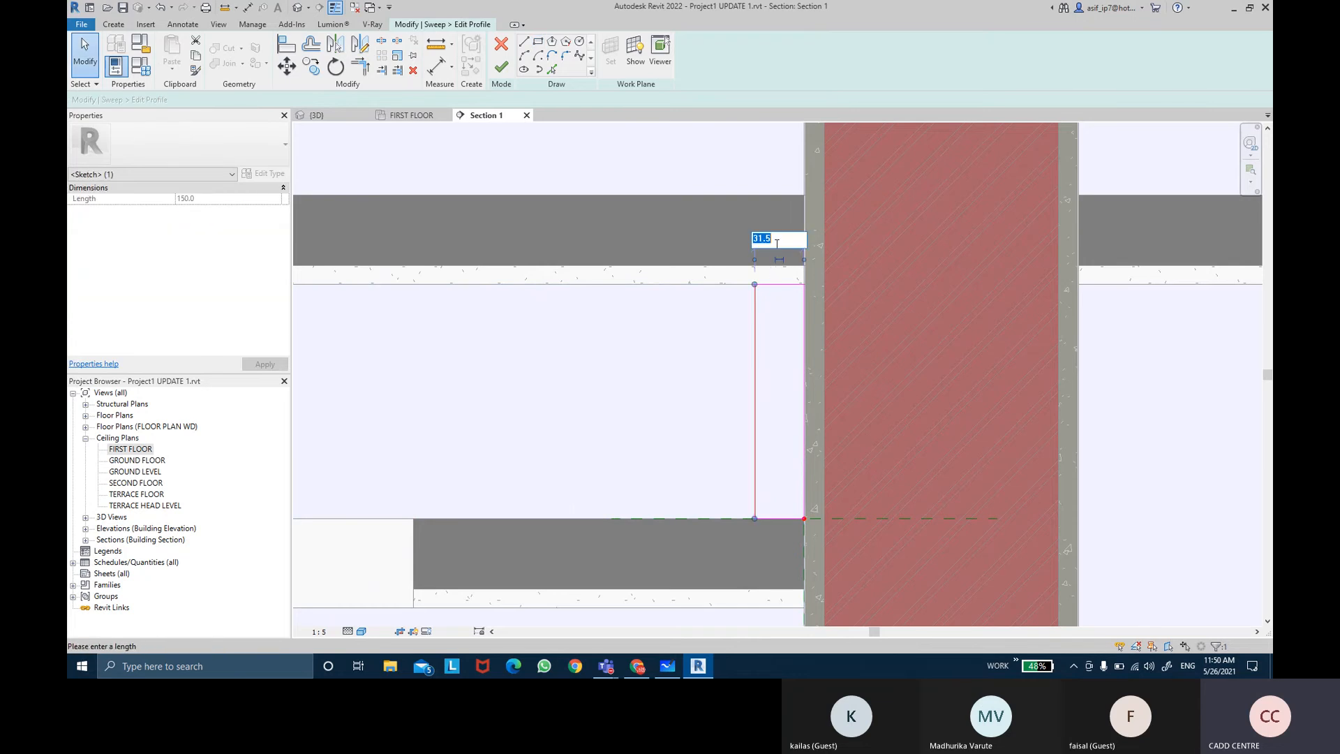
{"action": "key", "text": "Return"}
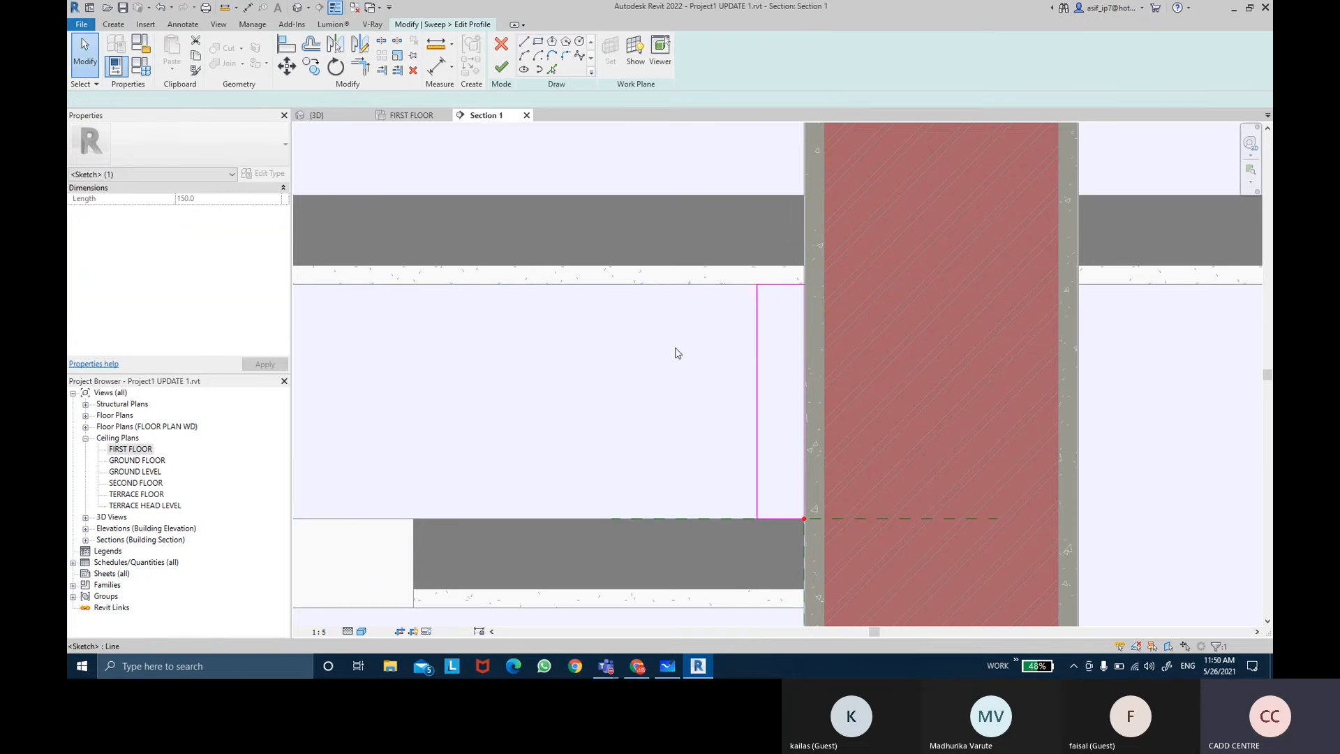
Step: Draw a second profile rectangle about 20 mm wide and 30 mm tall on top of the ceiling's edge
{"action": "left_click", "coordinate": [675, 349]}
{"action": "middle_click_drag", "start_coordinate": [543, 442], "coordinate": [569, 433]}
{"action": "left_click", "coordinate": [538, 42]}
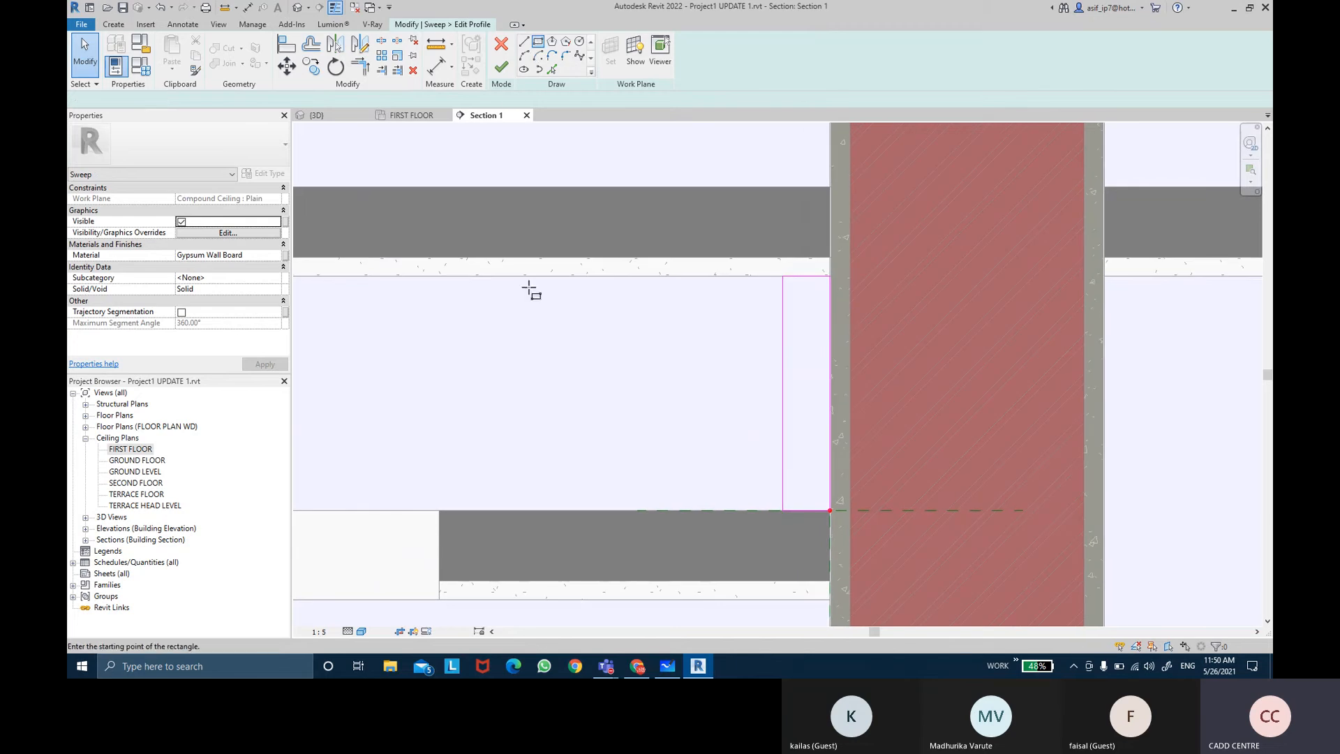
{"action": "left_click", "coordinate": [440, 510]}
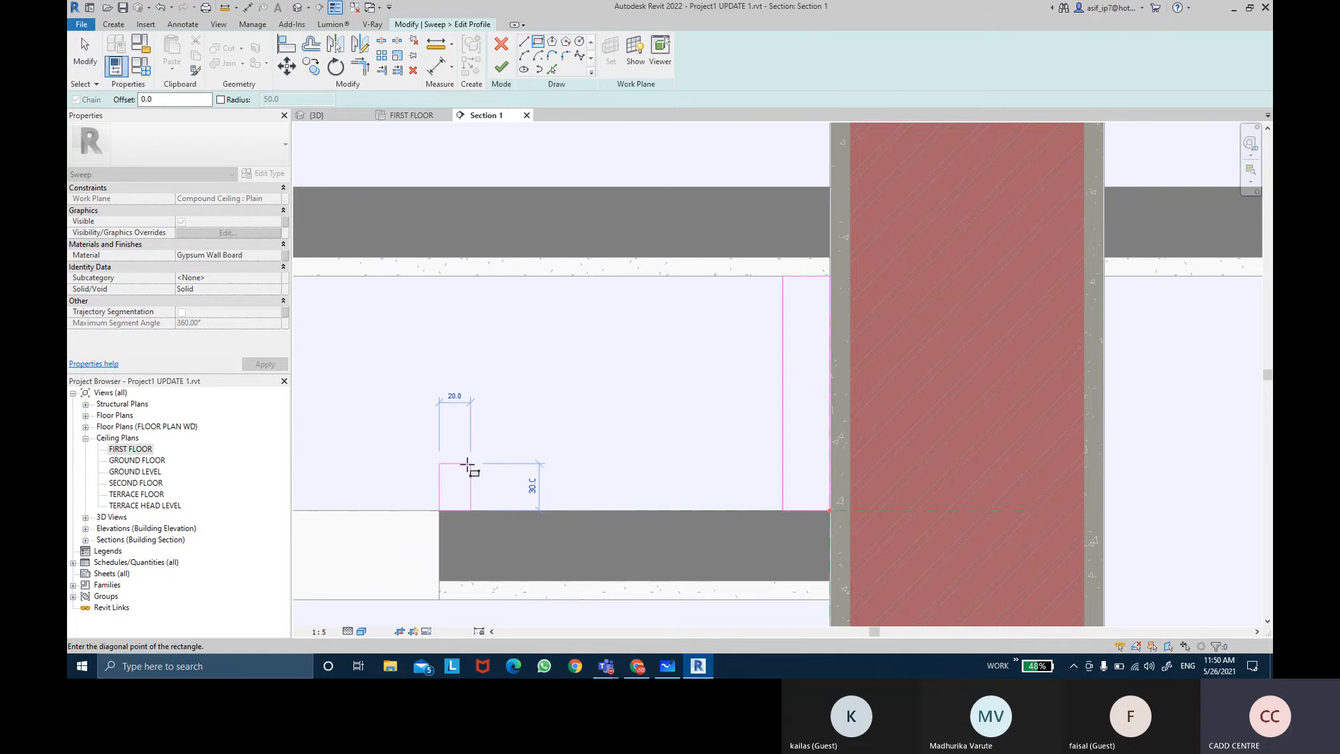
{"action": "left_click", "coordinate": [463, 464]}
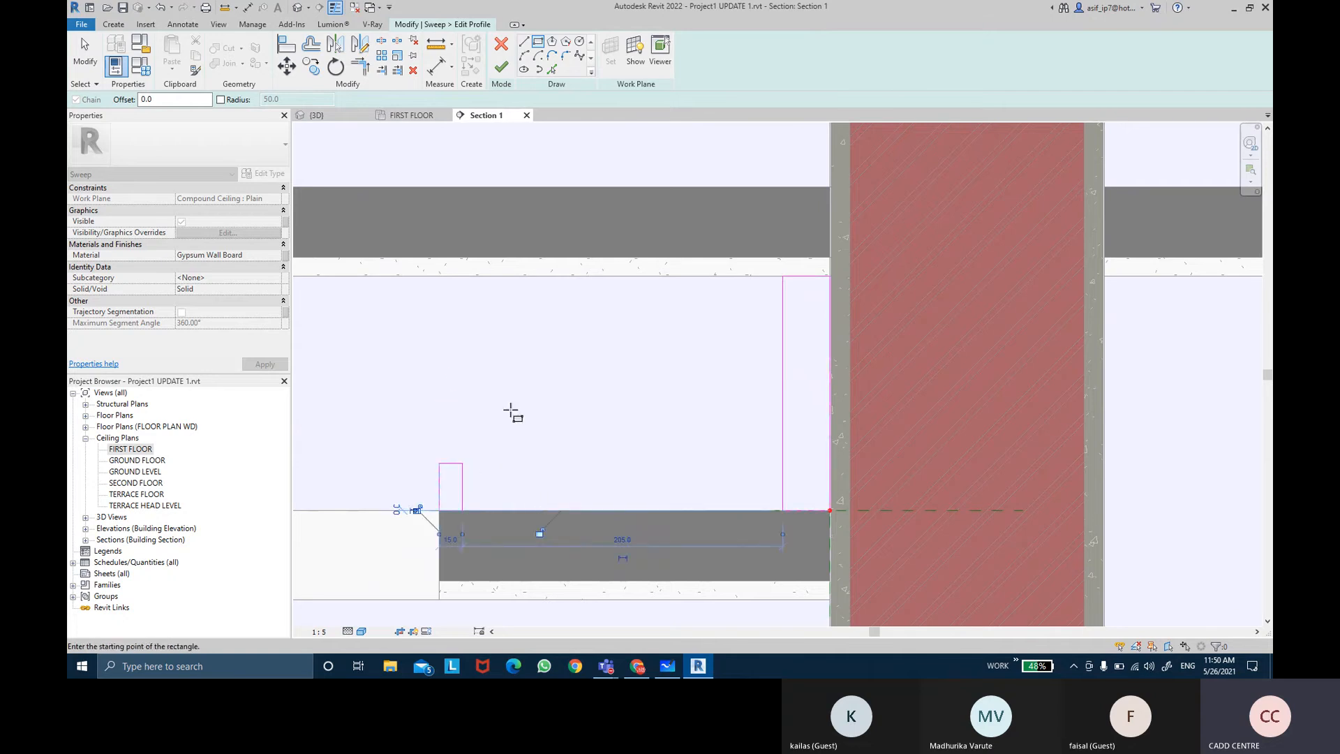
Step: Set the width of the small profile rectangle on top of the ceiling edge to 30 mm
{"action": "key", "text": "Escape"}
{"action": "middle_click_drag", "start_coordinate": [515, 412], "coordinate": [691, 377]}
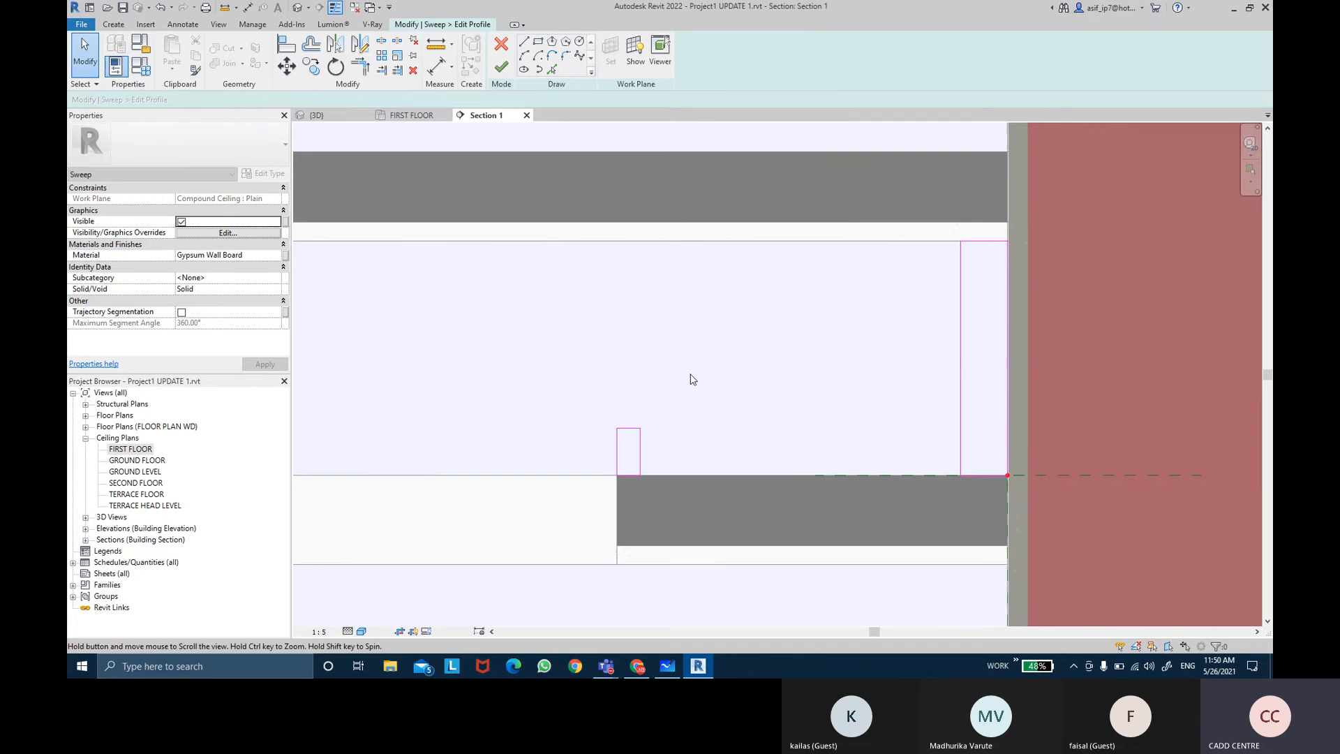
{"action": "left_click", "coordinate": [640, 449]}
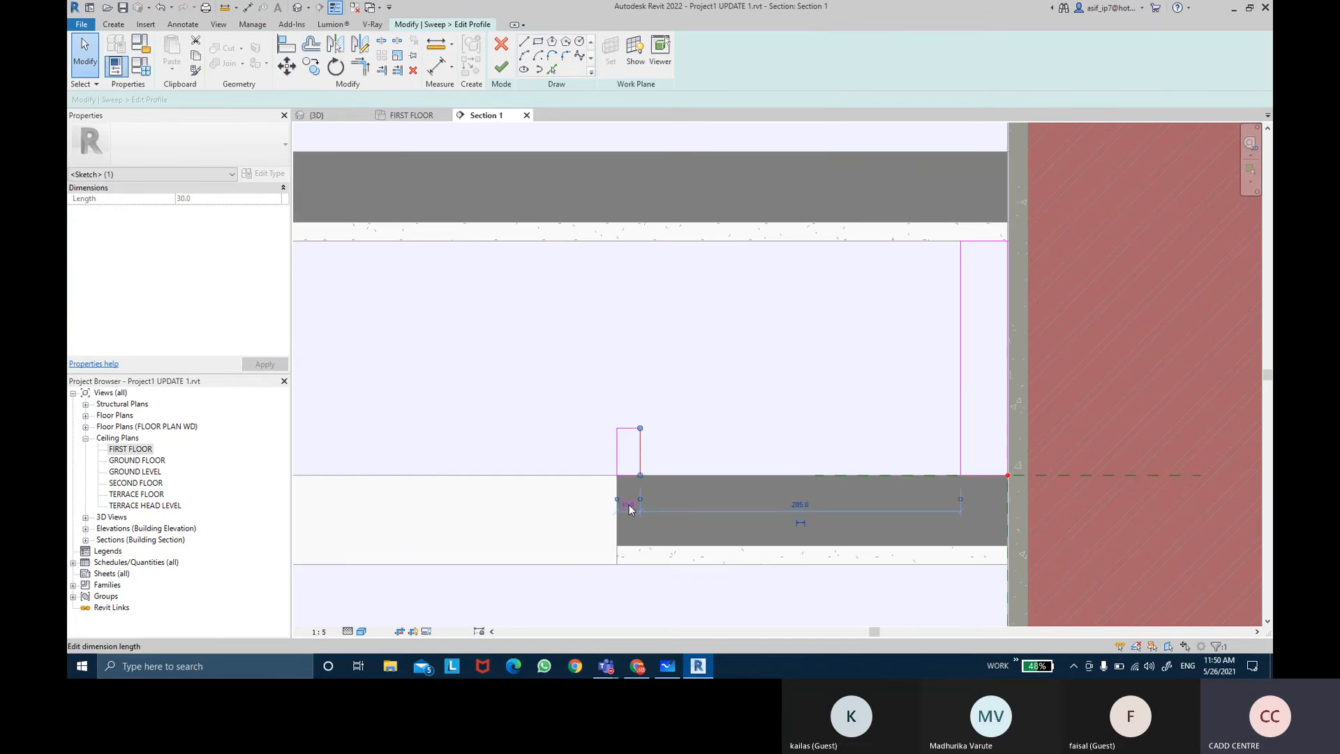
{"action": "scroll", "coordinate": [632, 530], "scroll_direction": "up", "scroll_amount": 2}
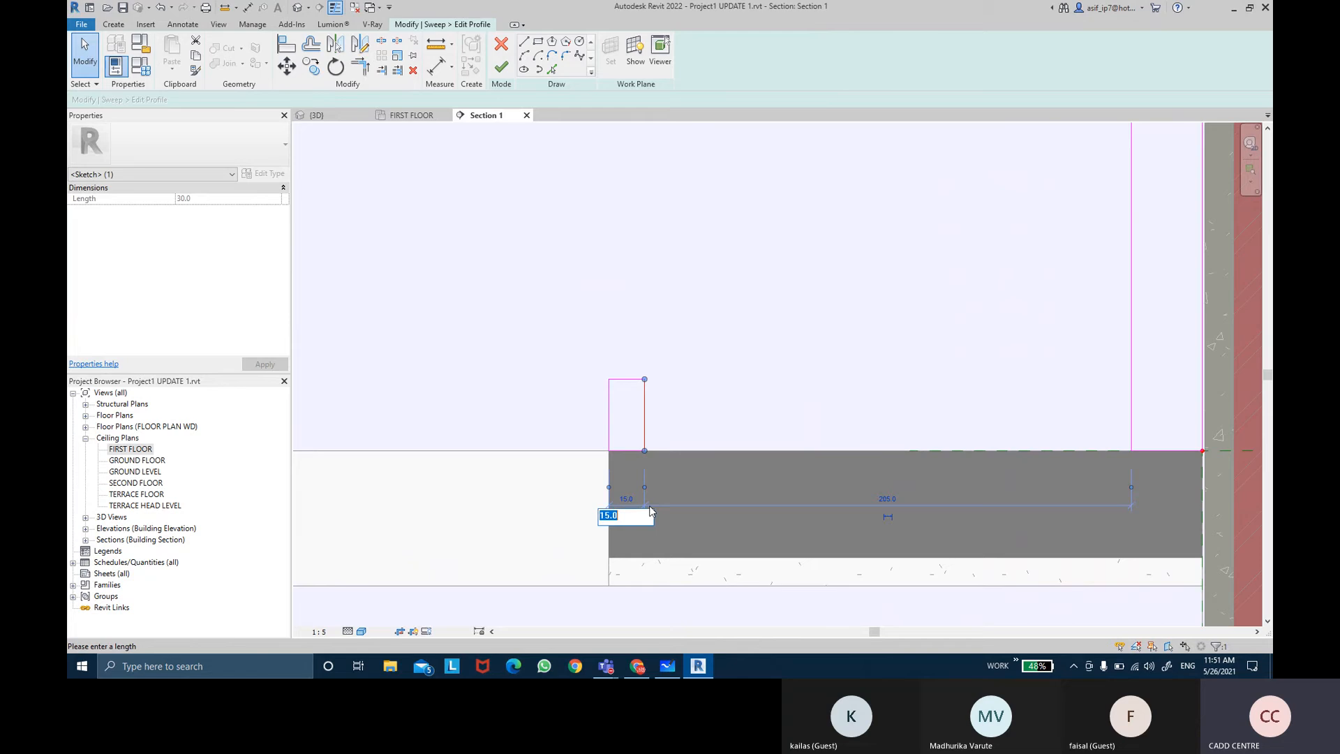
{"action": "type", "text": "30"}
{"action": "key", "text": "Return"}
{"action": "left_click", "coordinate": [649, 505]}
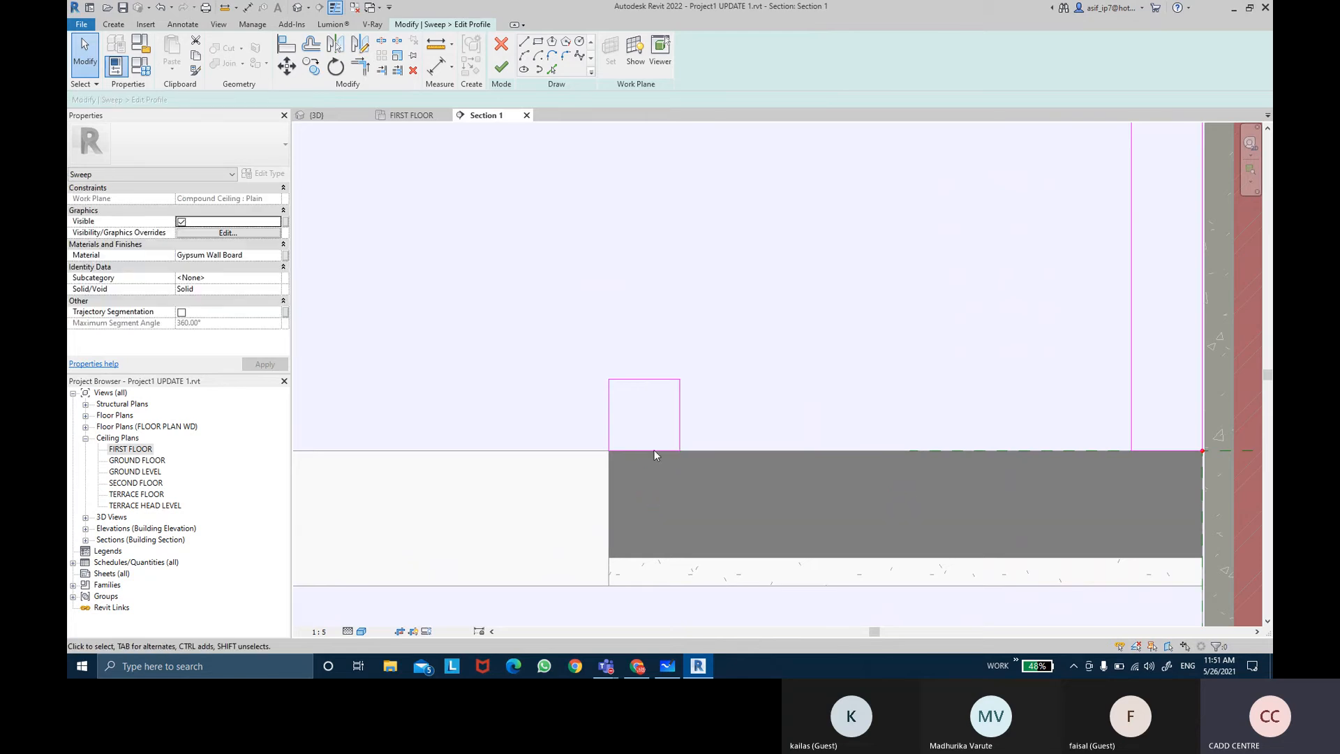
Step: Increase the small profile rectangle's height to 50 mm through its temporary dimension
{"action": "left_click", "coordinate": [652, 381]}
{"action": "left_click", "coordinate": [708, 415]}
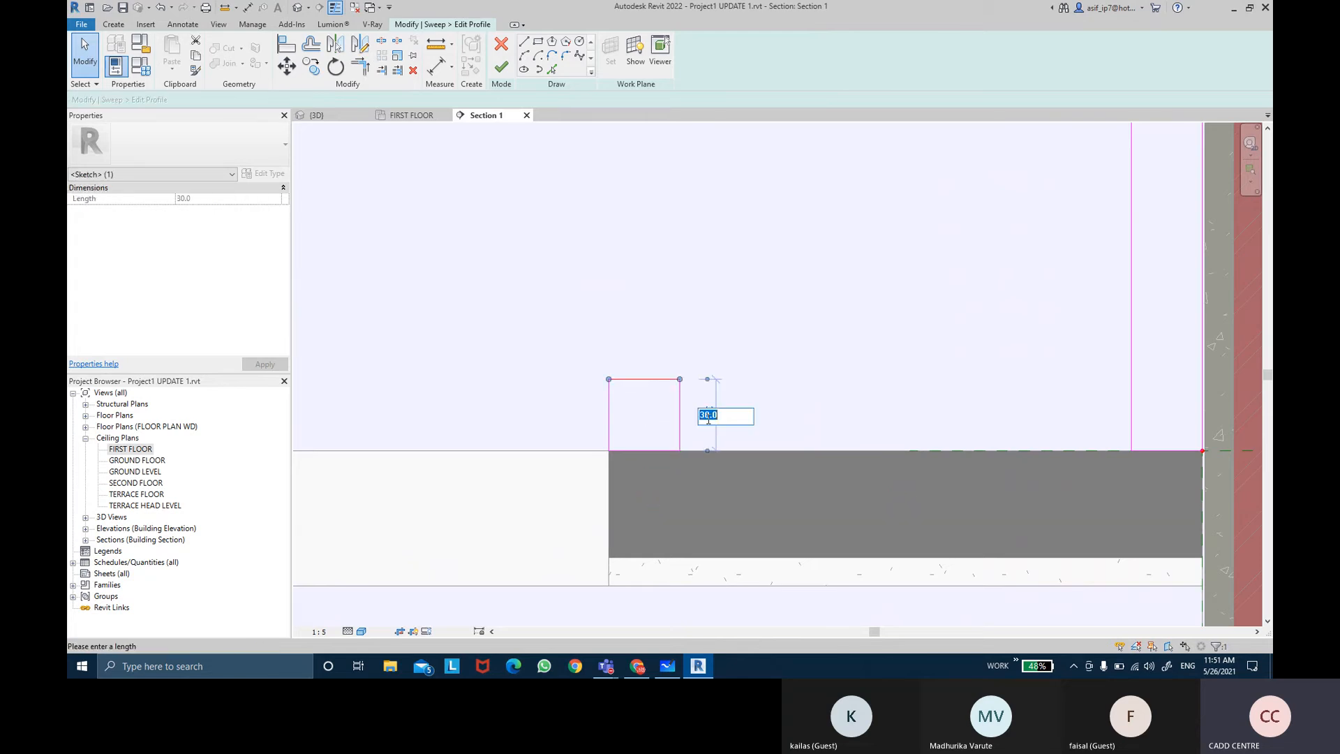
{"action": "key", "text": "Return"}
{"action": "left_click", "coordinate": [787, 374]}
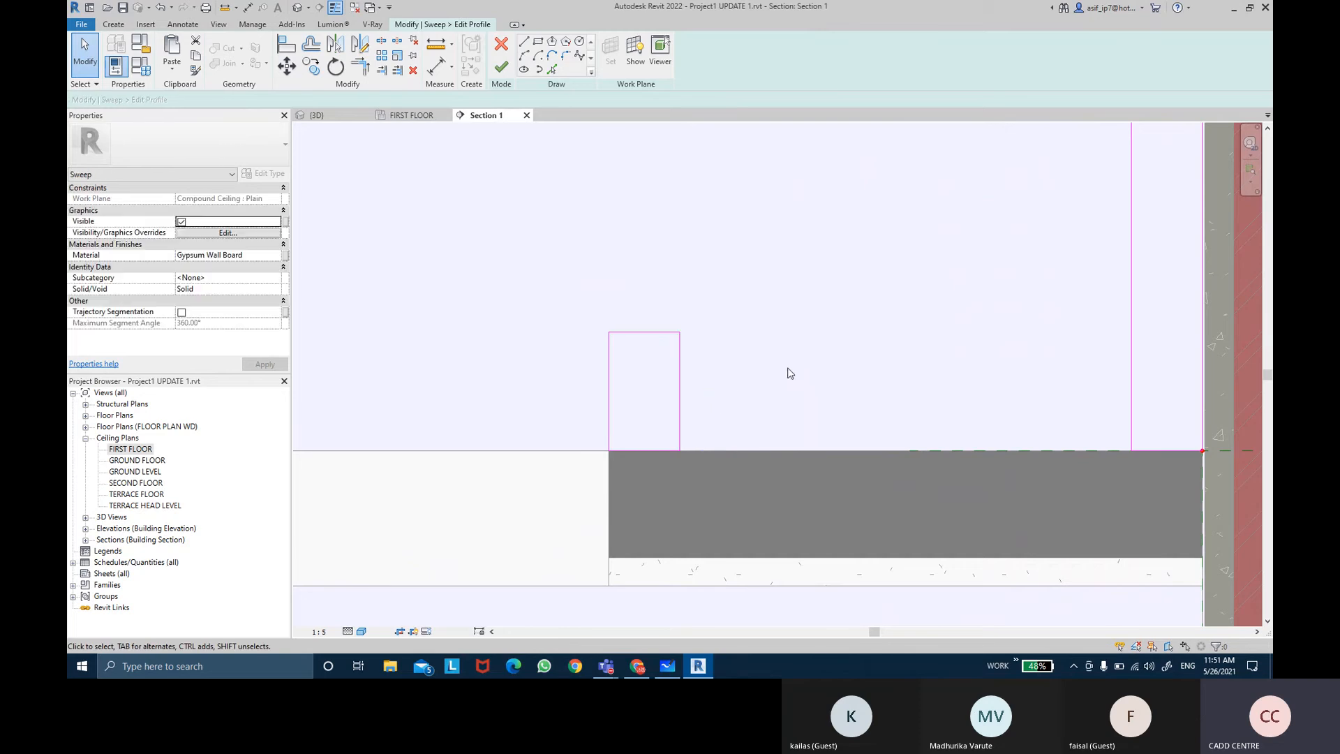
Step: Set the small profile rectangle's height to 30 mm
{"action": "scroll", "coordinate": [787, 374], "scroll_direction": "down", "scroll_amount": 3}
{"action": "middle_click_drag", "start_coordinate": [781, 365], "coordinate": [803, 335]}
{"action": "scroll", "coordinate": [830, 344], "scroll_direction": "up", "scroll_amount": 3}
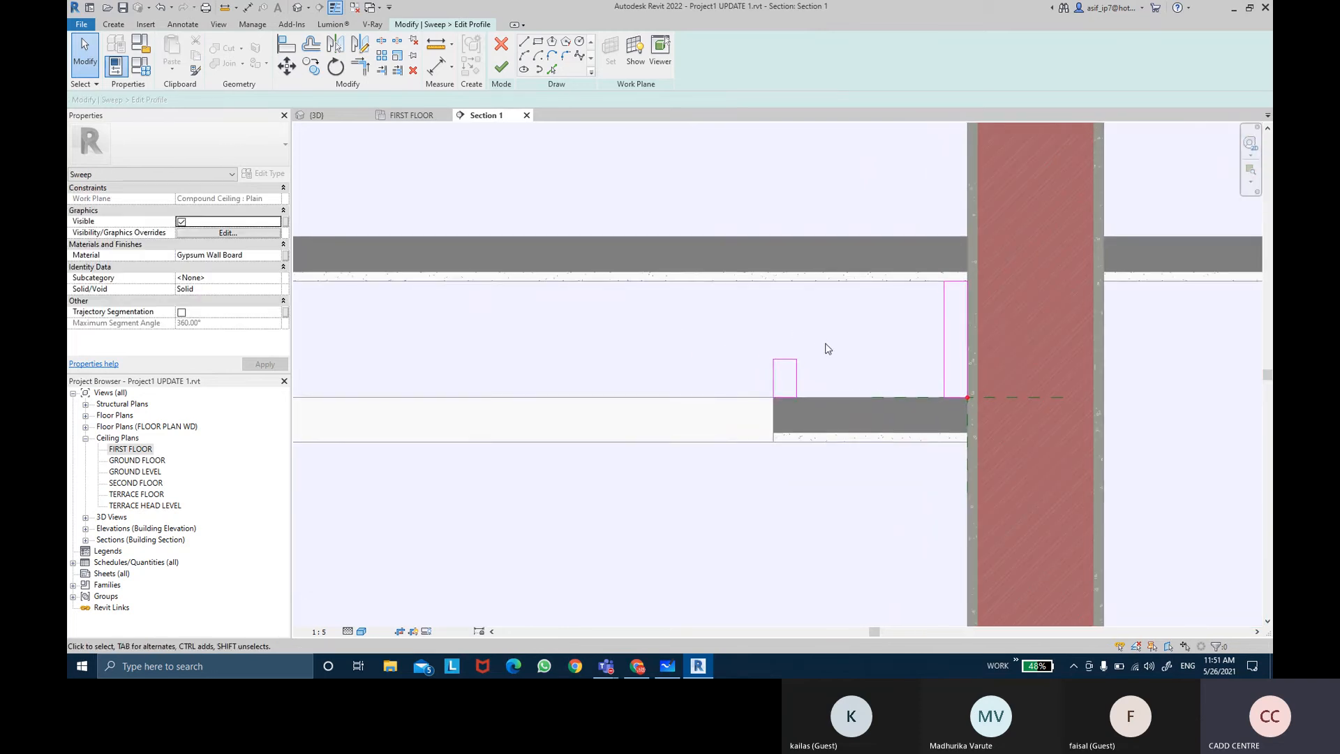
{"action": "left_click", "coordinate": [780, 362]}
{"action": "left_click", "coordinate": [821, 383]}
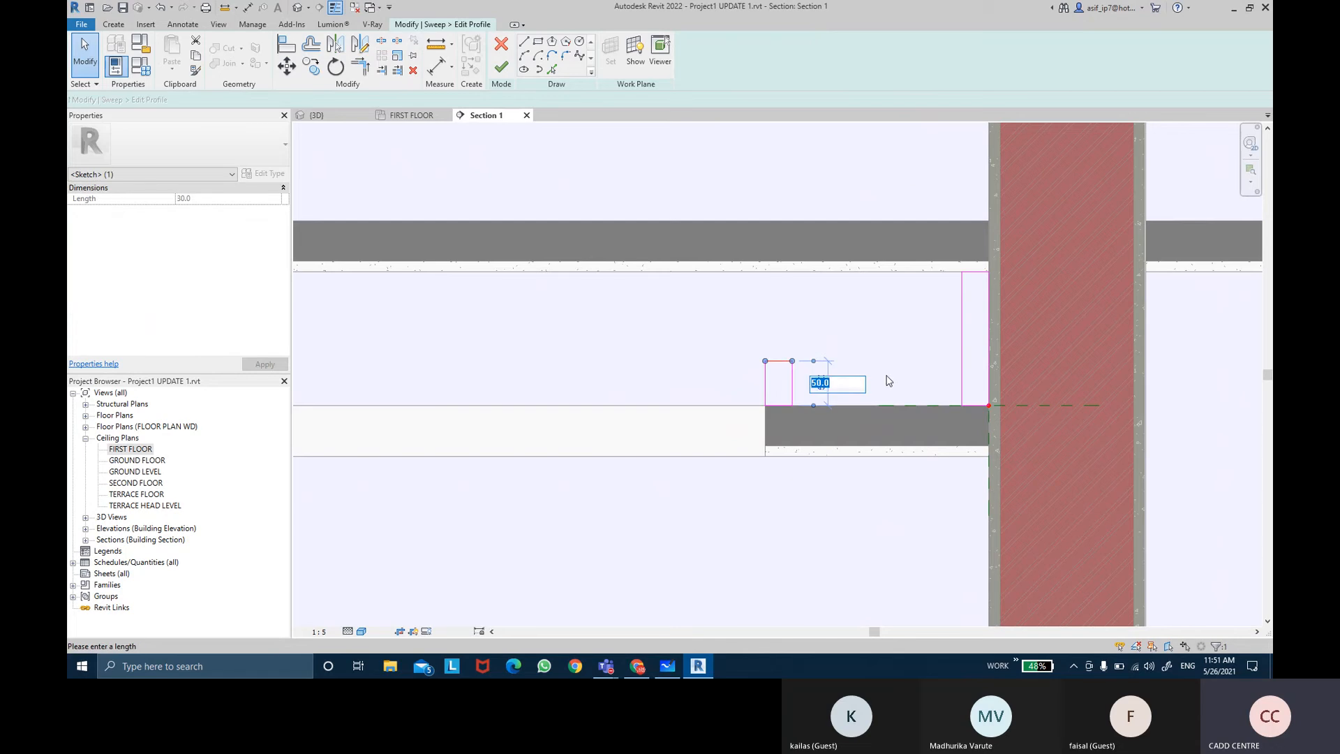
{"action": "type", "text": "30"}
{"action": "key", "text": "Return"}
{"action": "left_click", "coordinate": [876, 383]}
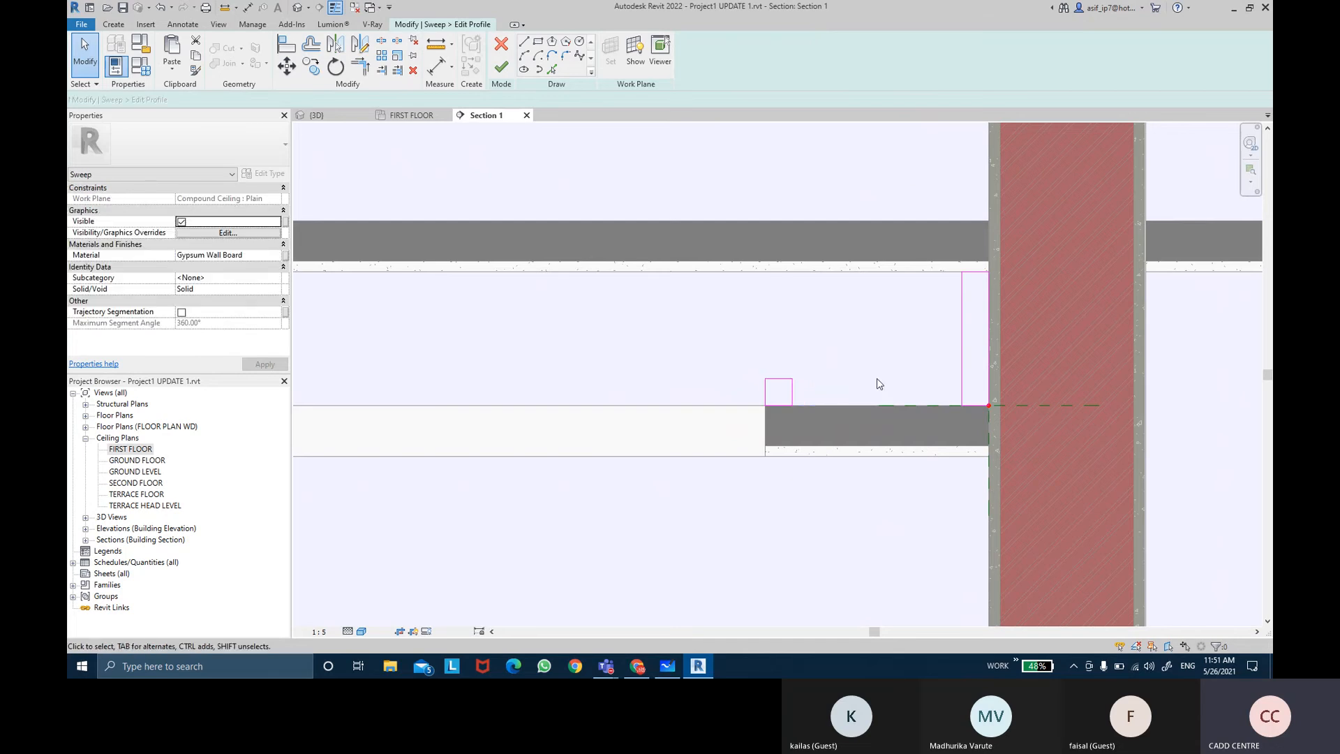
Step: Associate the sweep's material with a new family parameter named CEILING MATERIAL
{"action": "middle_click_drag", "start_coordinate": [877, 384], "coordinate": [900, 387]}
{"action": "scroll", "coordinate": [831, 329], "scroll_direction": "down", "scroll_amount": 2}
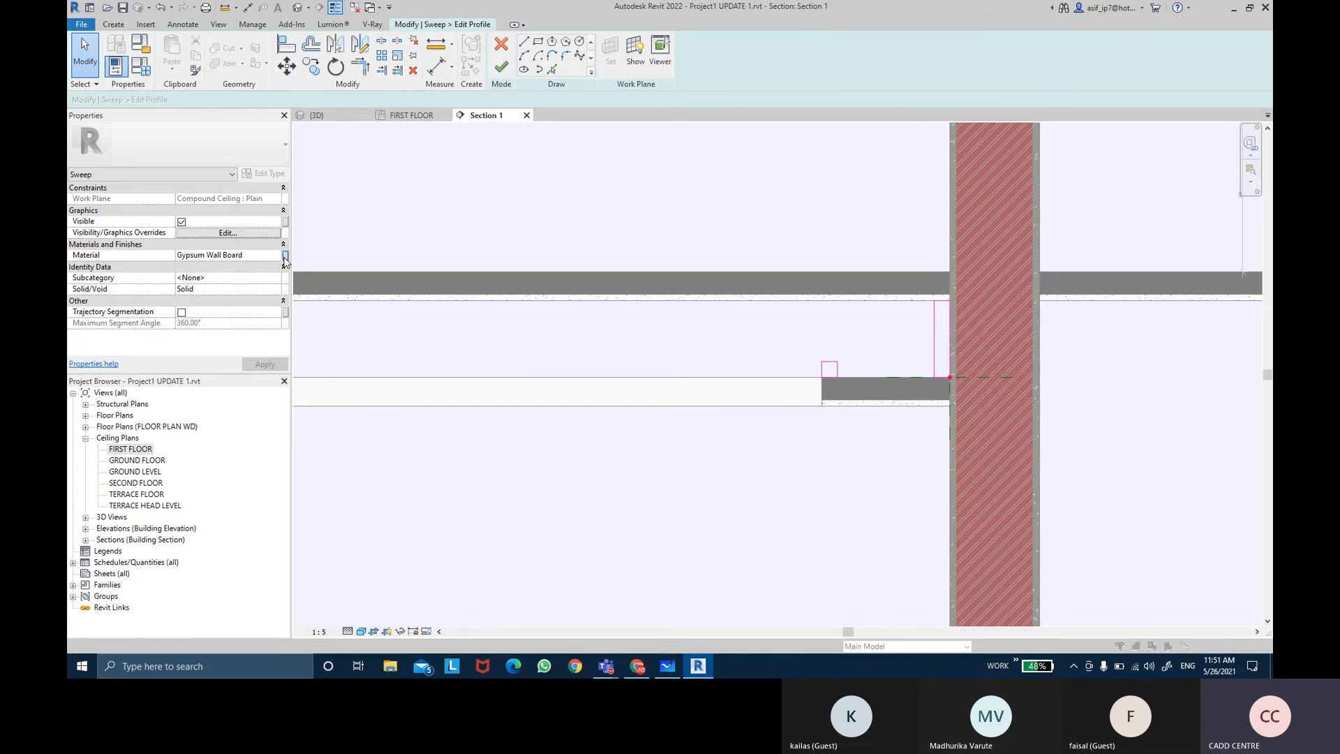
{"action": "left_click", "coordinate": [285, 256]}
{"action": "left_click", "coordinate": [729, 392]}
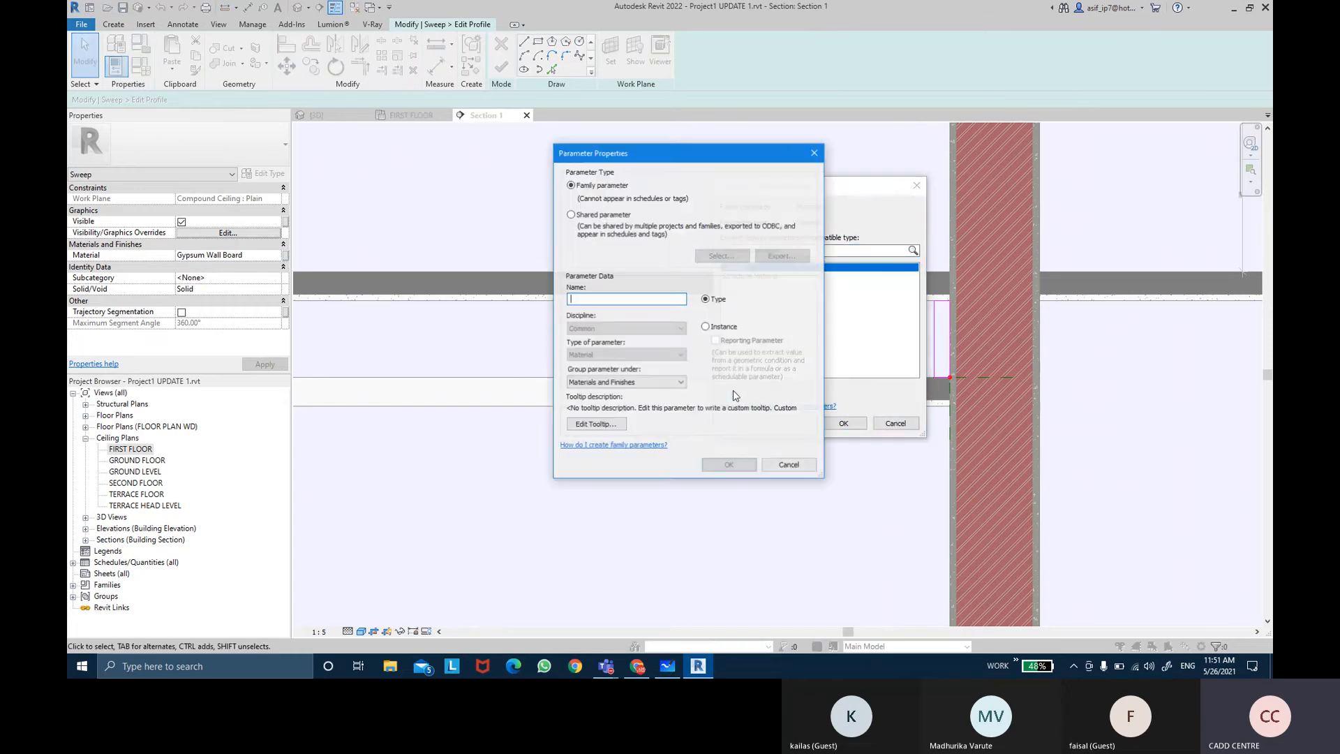
{"action": "type", "text": "CEIL"}
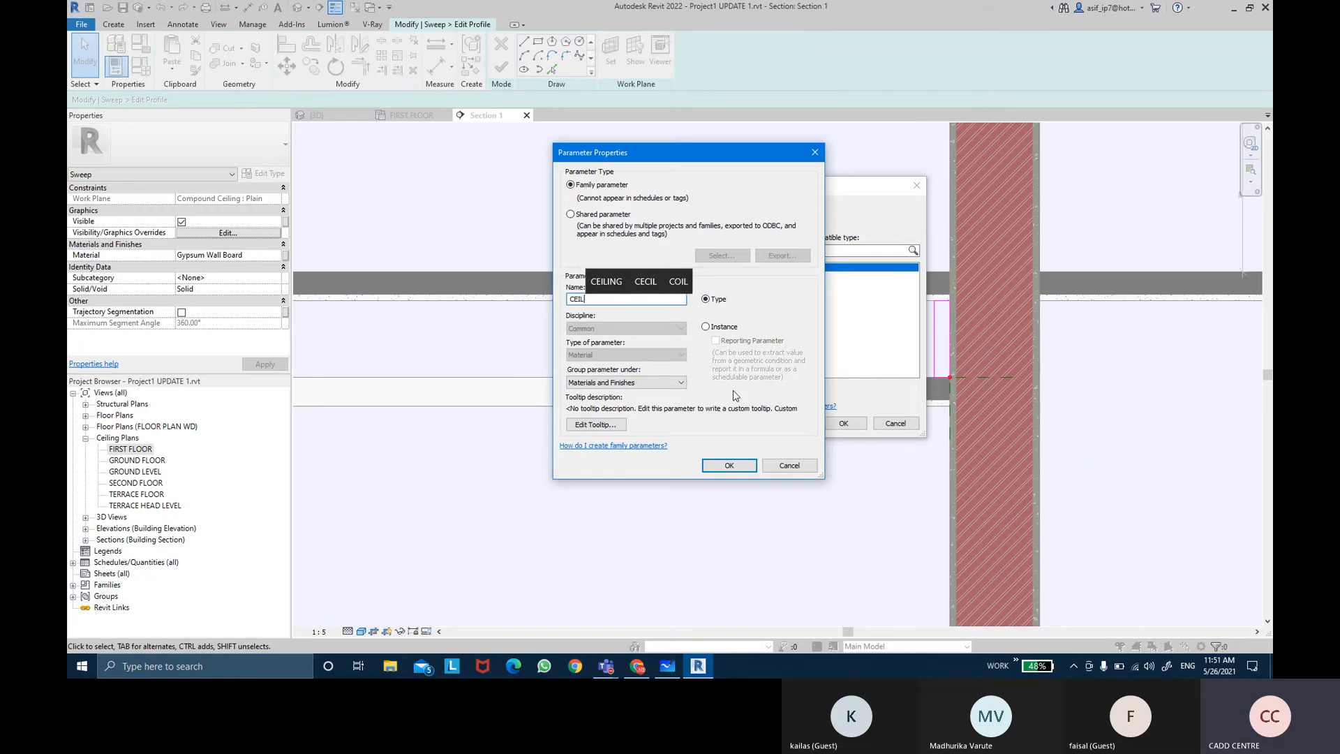
{"action": "type", "text": "ING MATERIAL"}
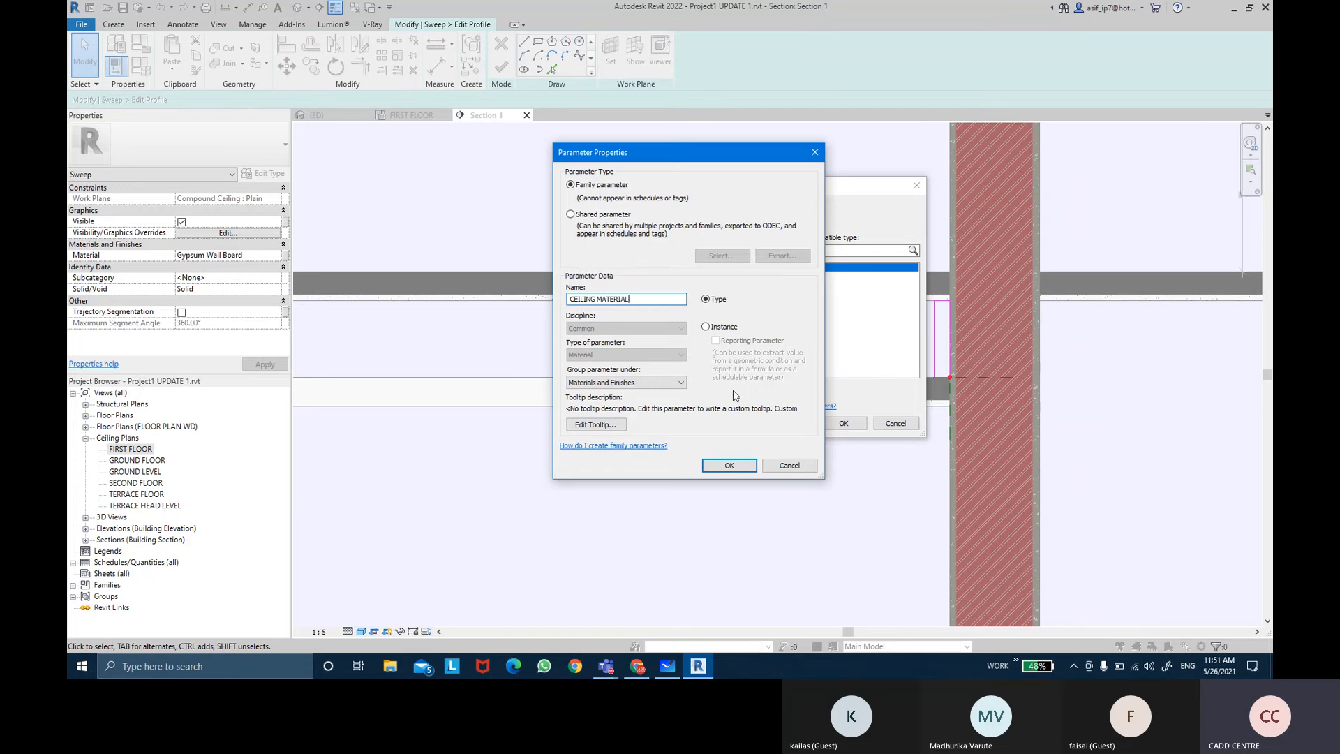
{"action": "key", "text": "Return"}
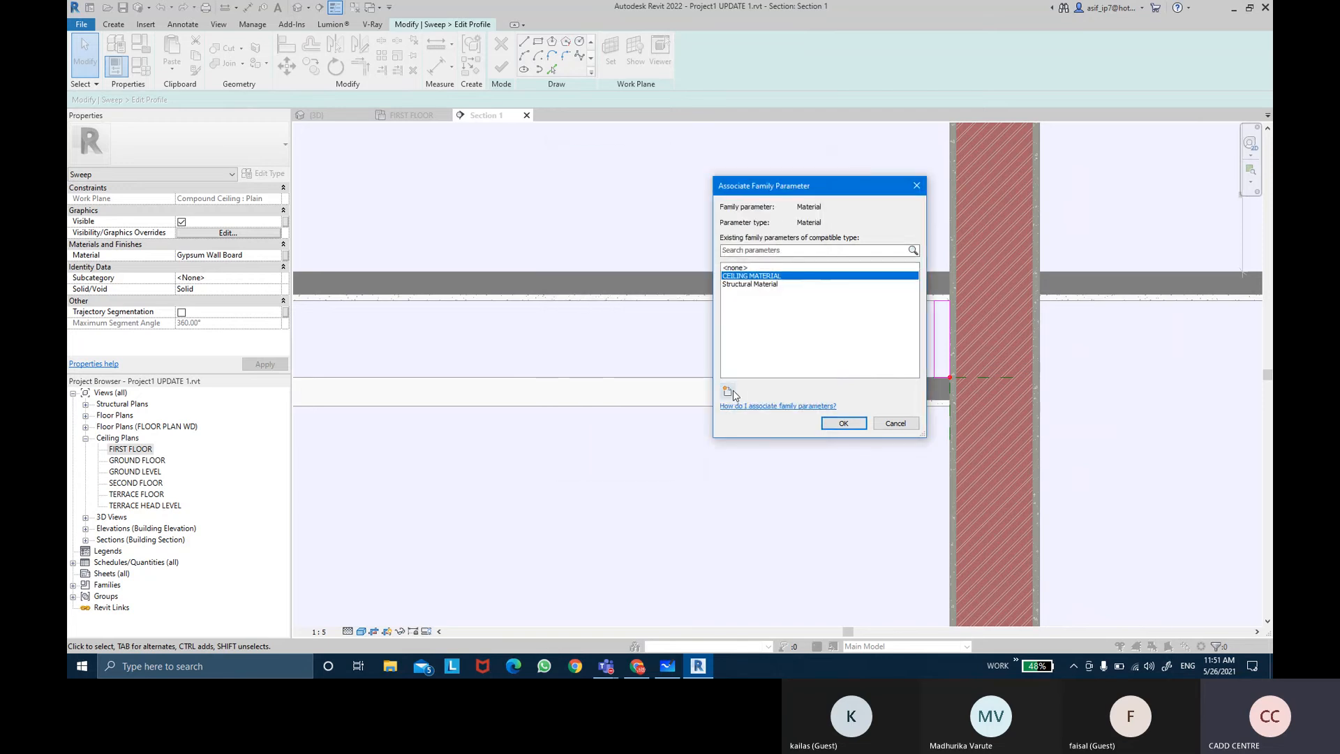
{"action": "left_click", "coordinate": [855, 424]}
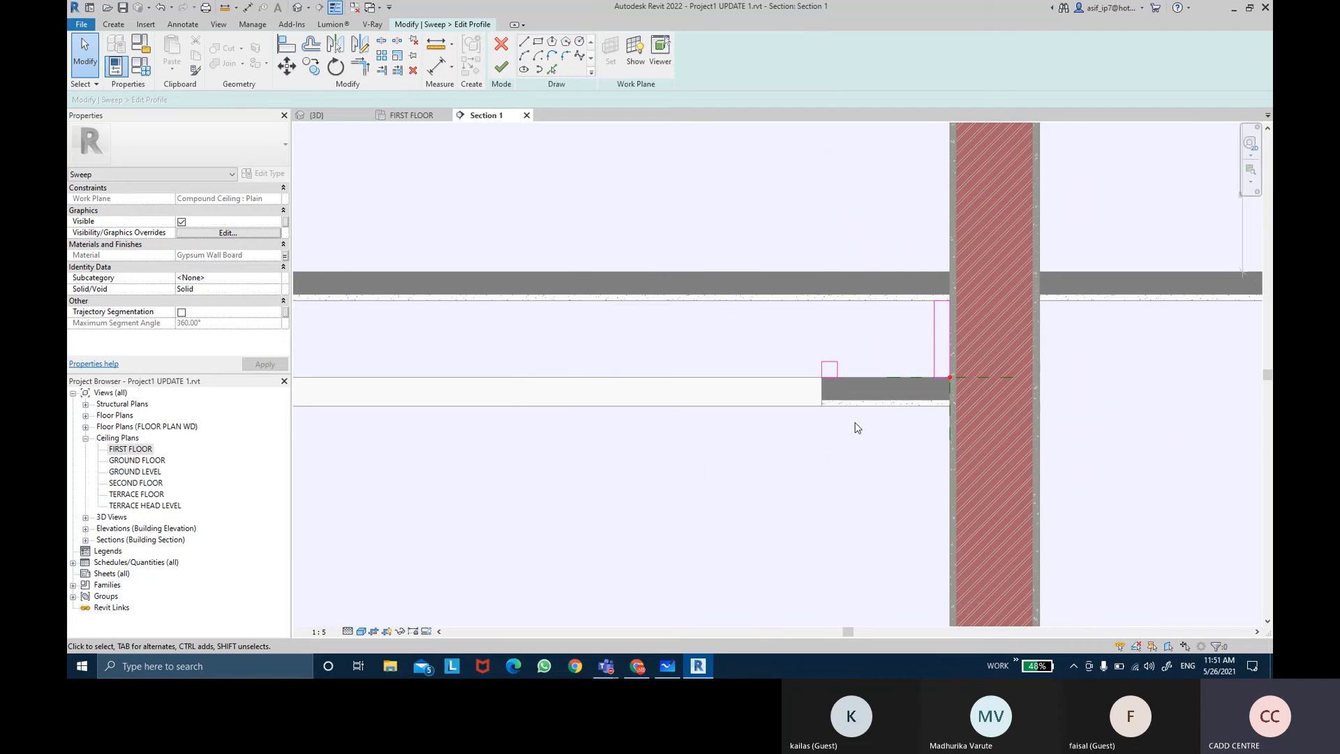
Step: Finish the profile and sweep edits and finish the in-place ceiling model
{"action": "left_click", "coordinate": [500, 68]}
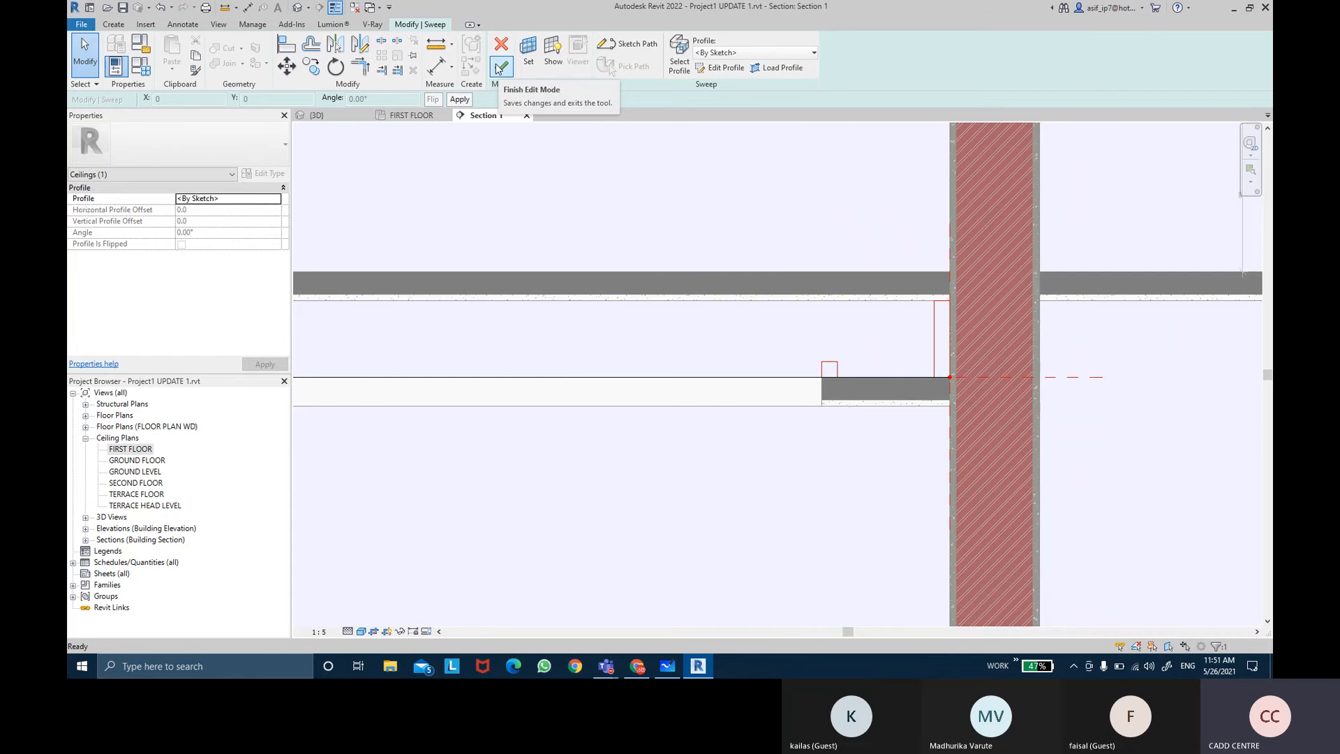
{"action": "left_click", "coordinate": [500, 68]}
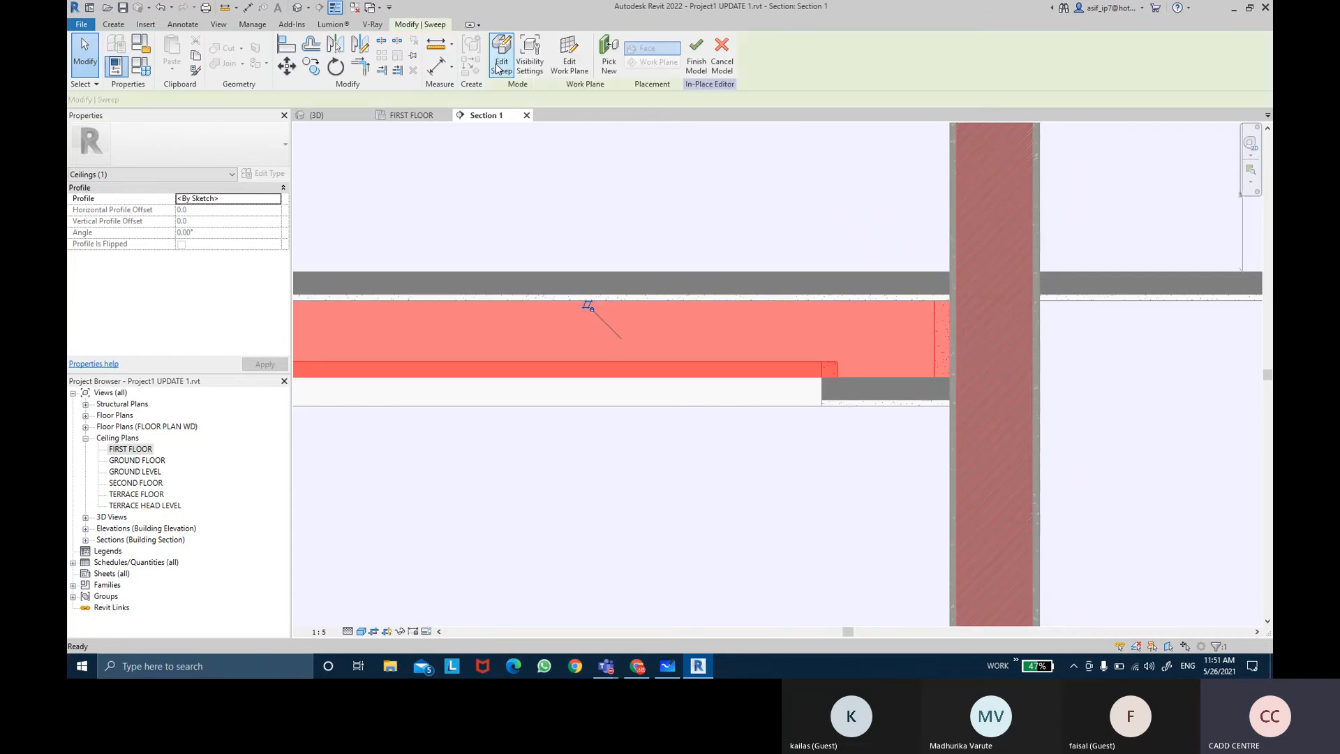
{"action": "scroll", "coordinate": [733, 243], "scroll_direction": "down", "scroll_amount": 2}
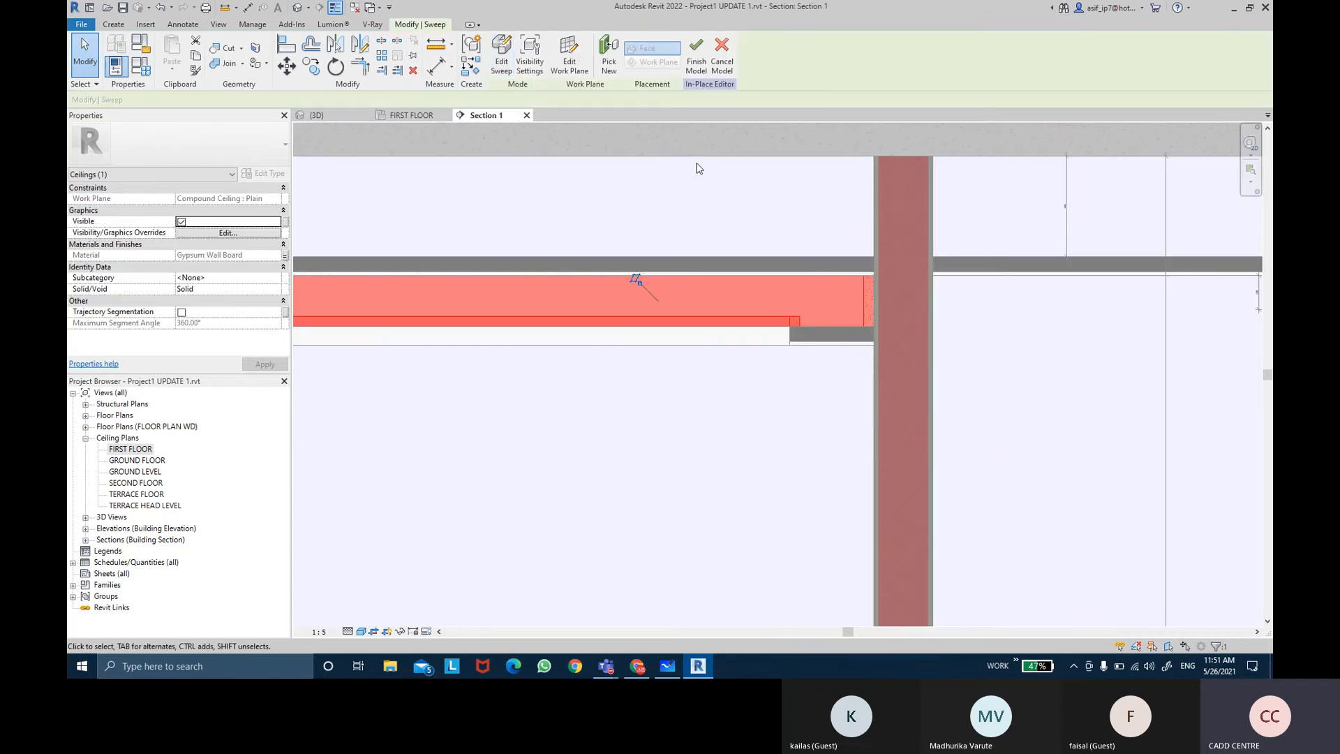
{"action": "left_click", "coordinate": [708, 49]}
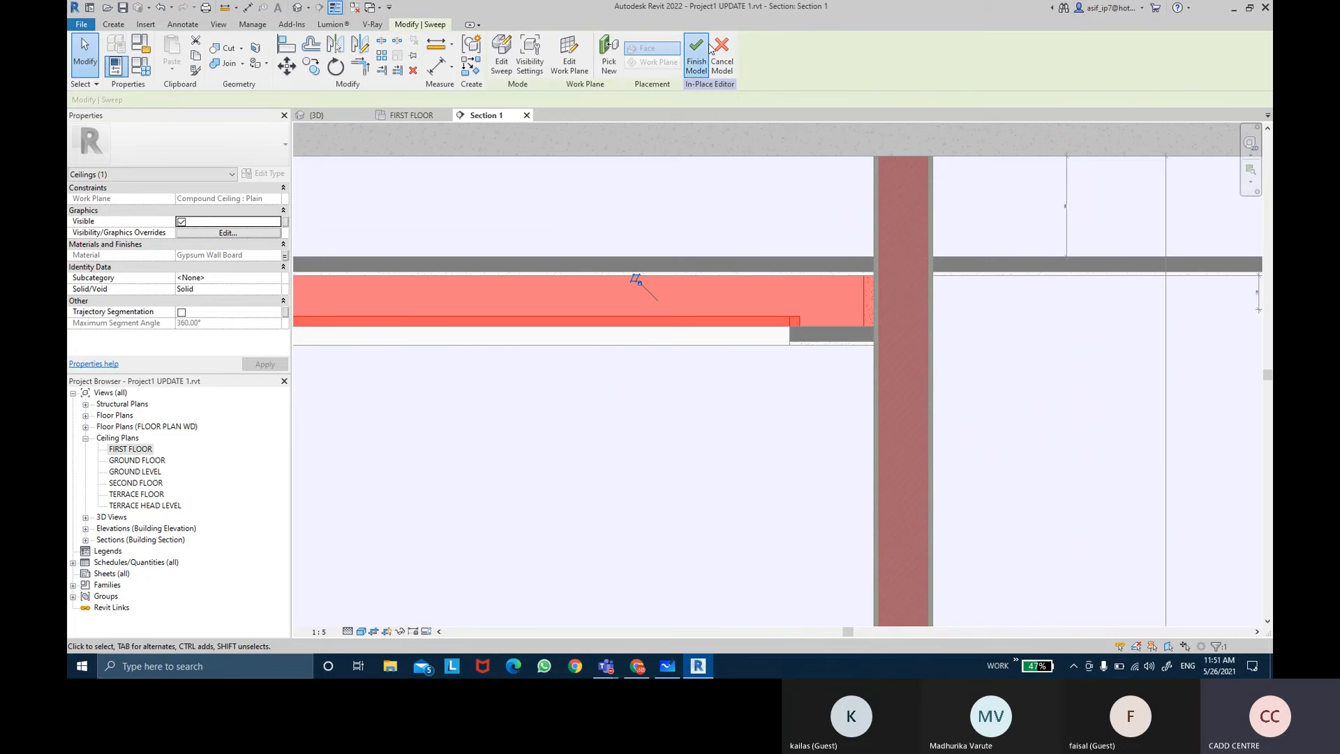
{"action": "scroll", "coordinate": [748, 198], "scroll_direction": "down", "scroll_amount": 2}
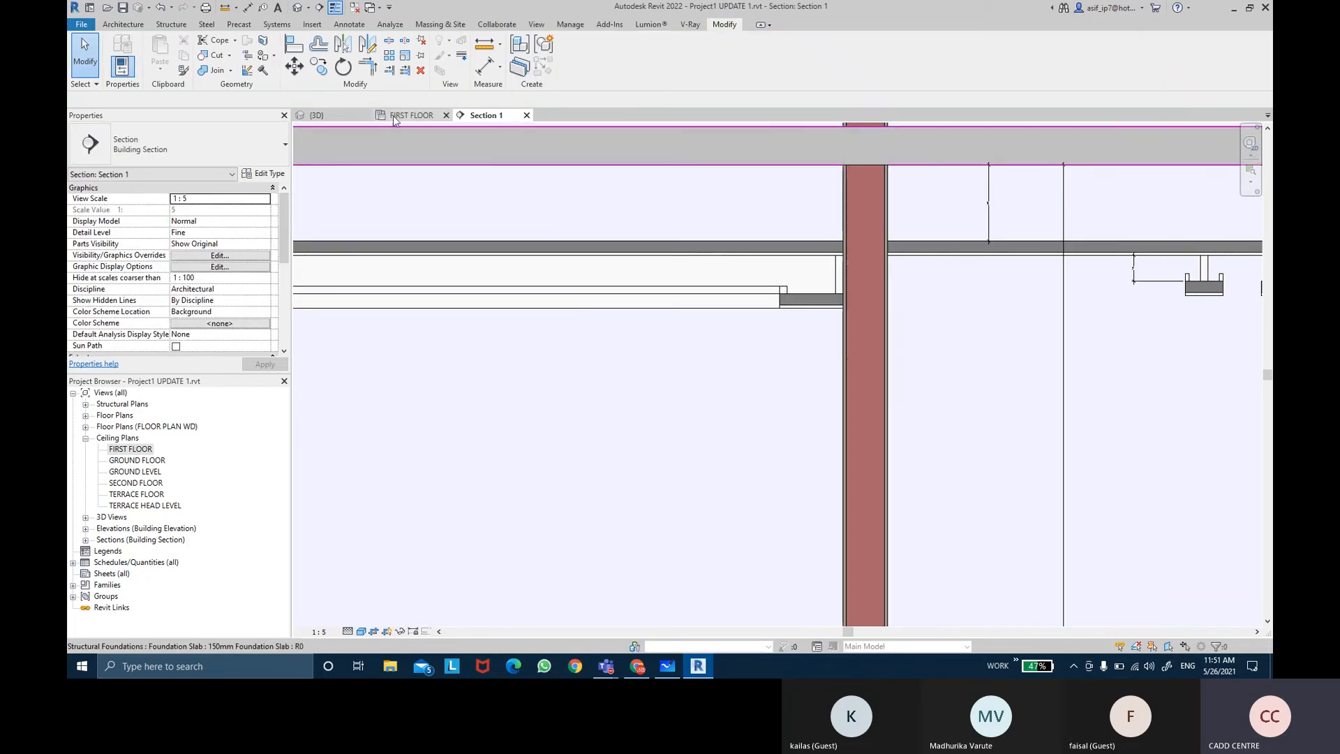
Step: In the 3D view, join the new cove sweep geometry with the existing ceiling
{"action": "left_click", "coordinate": [328, 116]}
{"action": "scroll", "coordinate": [603, 224], "scroll_direction": "down", "scroll_amount": 3}
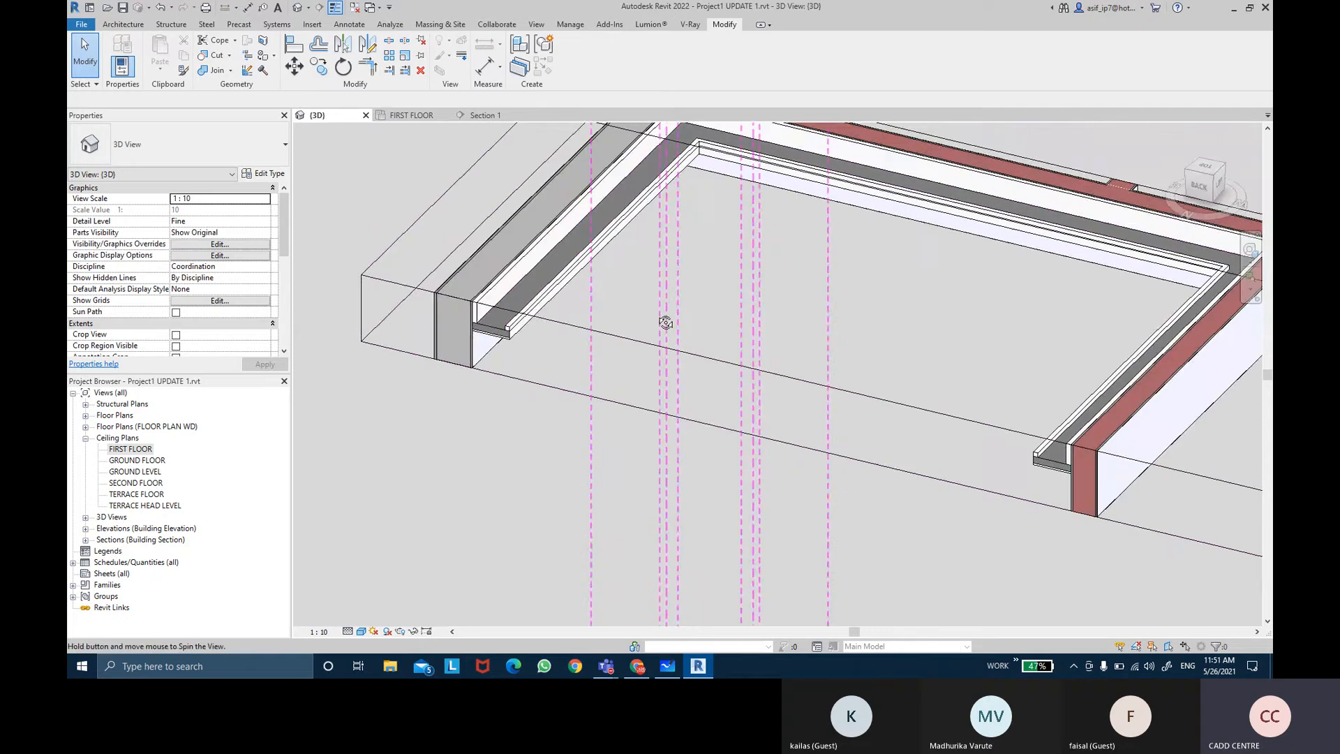
{"action": "scroll", "coordinate": [622, 321], "scroll_direction": "up", "scroll_amount": 3}
{"action": "middle_click_drag", "start_coordinate": [660, 383], "coordinate": [655, 315], "text": "shift"}
{"action": "scroll", "coordinate": [642, 324], "scroll_direction": "up", "scroll_amount": 3}
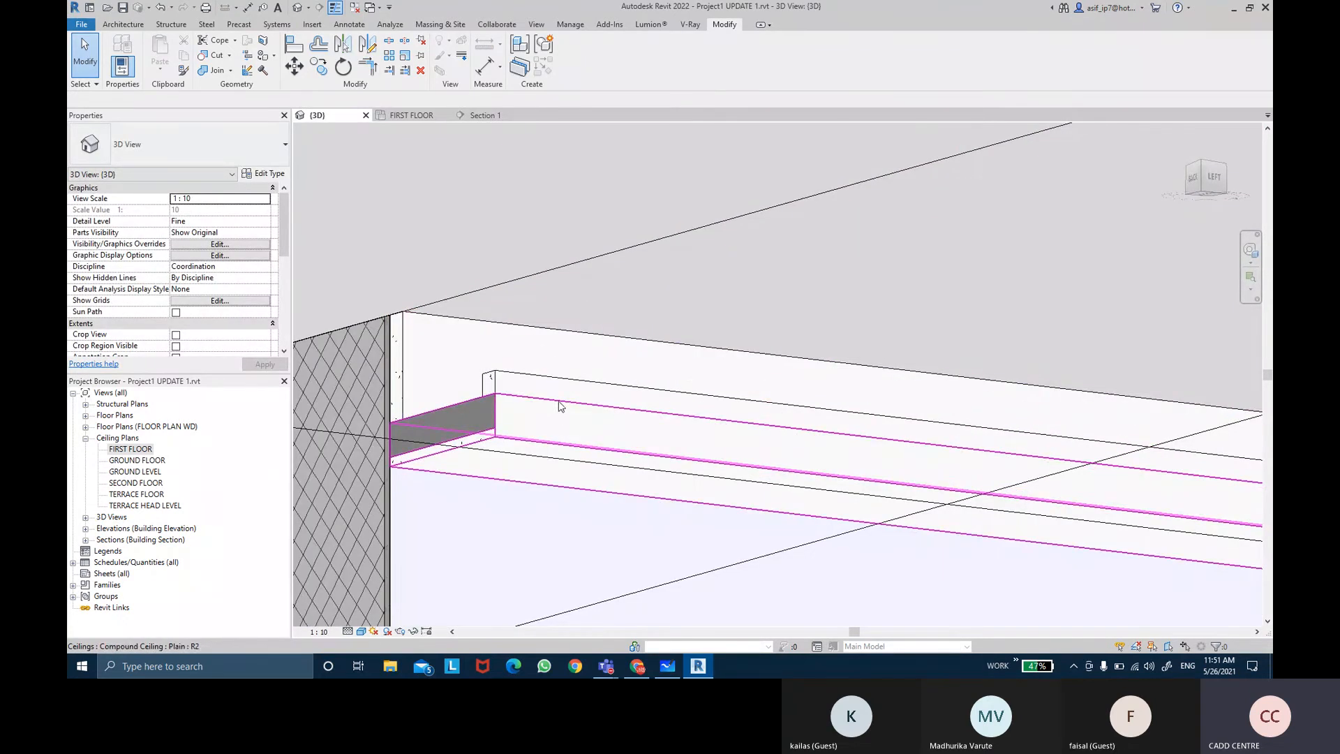
{"action": "key", "text": "ctrl"}
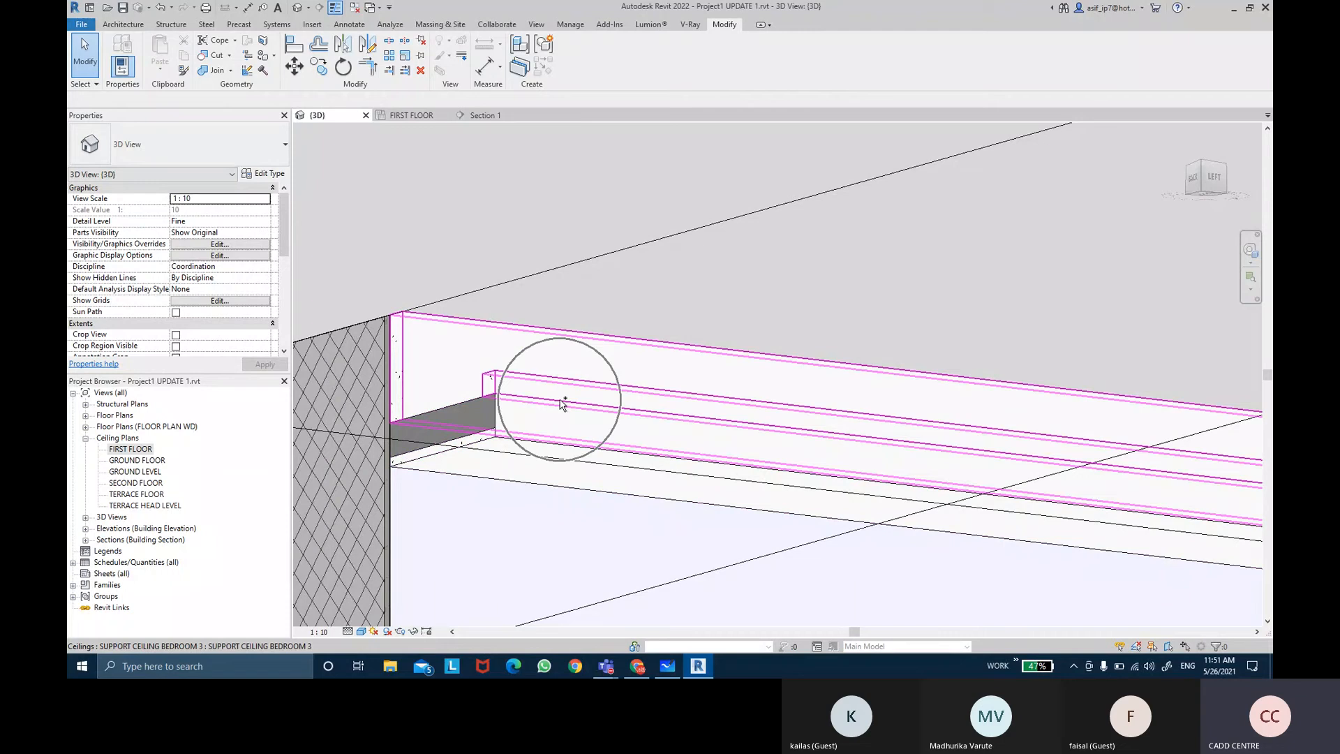
{"action": "left_click", "coordinate": [215, 77]}
{"action": "left_click", "coordinate": [510, 393]}
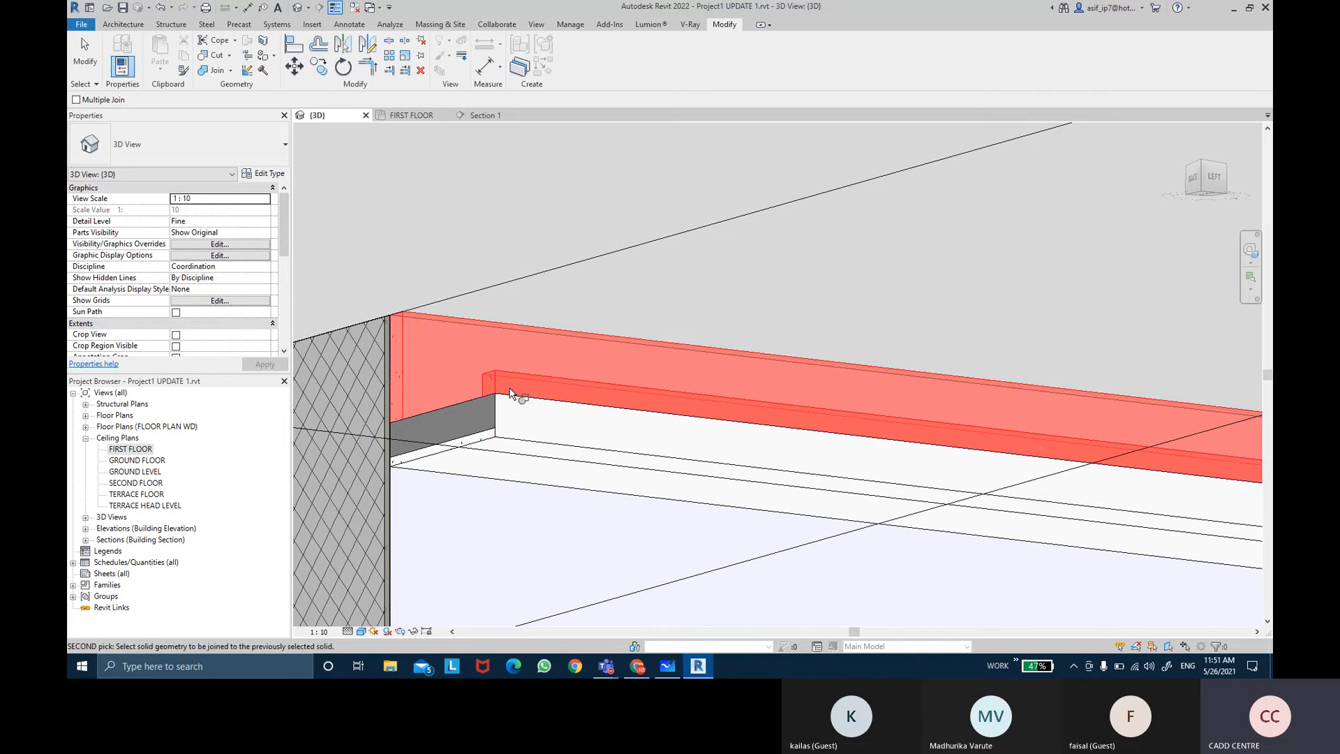
{"action": "left_click", "coordinate": [538, 440]}
{"action": "scroll", "coordinate": [676, 312], "scroll_direction": "down", "scroll_amount": 2}
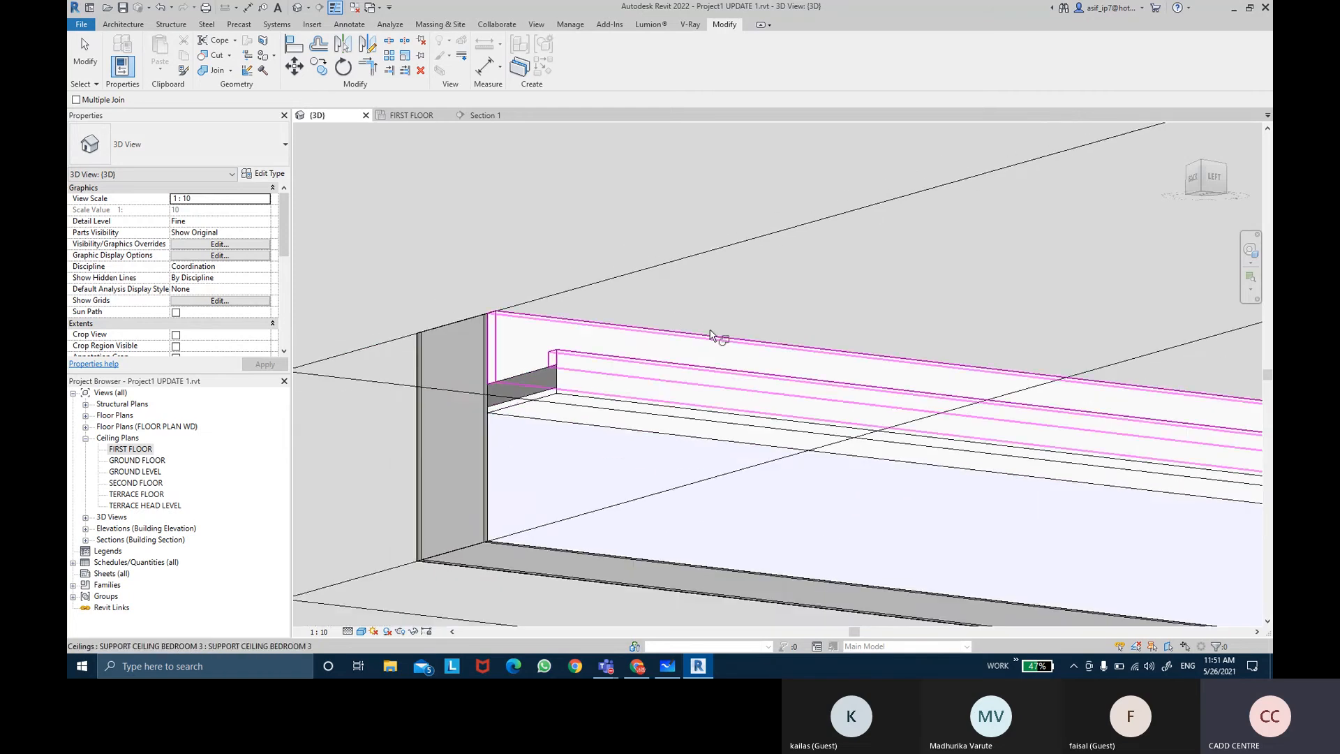
{"action": "middle_click_drag", "start_coordinate": [710, 335], "coordinate": [703, 230], "text": "shift"}
{"action": "key", "text": "Escape"}
Step: Review the finished cove ceiling across Section 1
{"action": "left_click", "coordinate": [489, 116]}
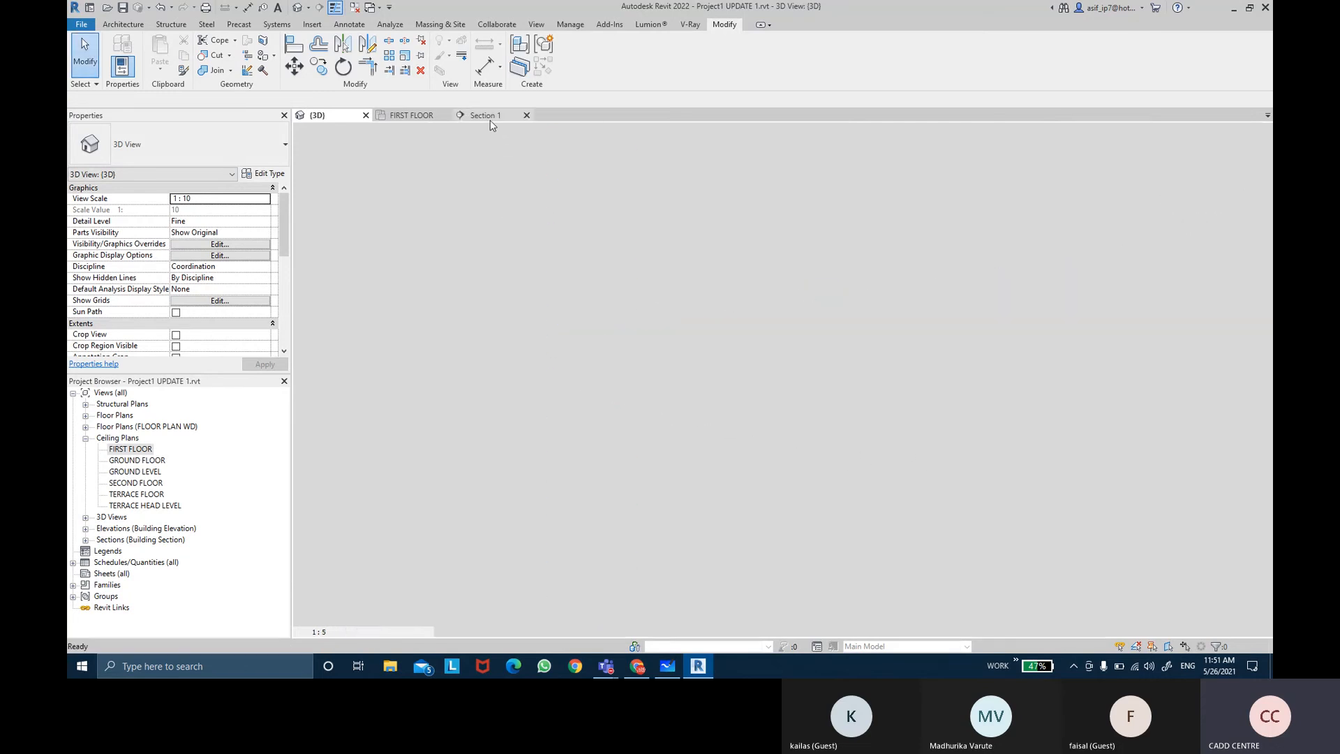
{"action": "middle_click_drag", "start_coordinate": [732, 375], "coordinate": [705, 362]}
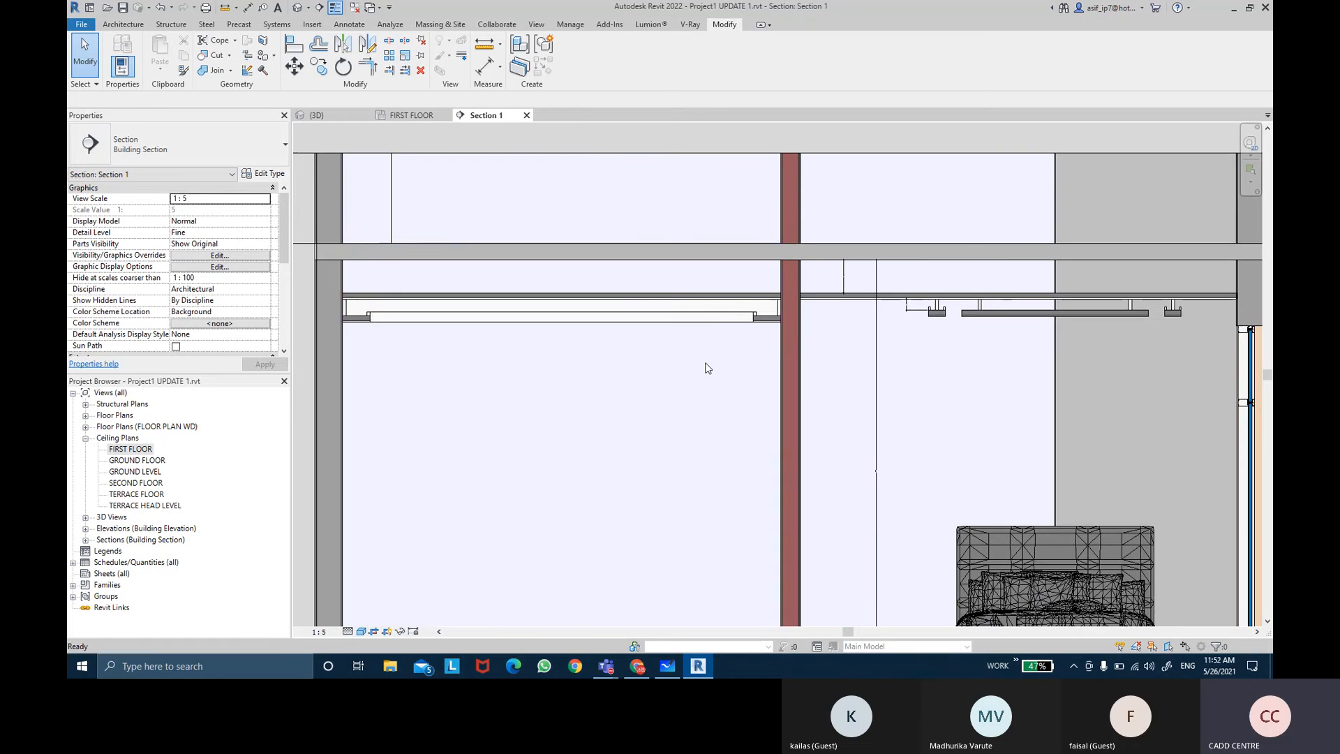
{"action": "middle_click_drag", "start_coordinate": [1048, 427], "coordinate": [1008, 372]}
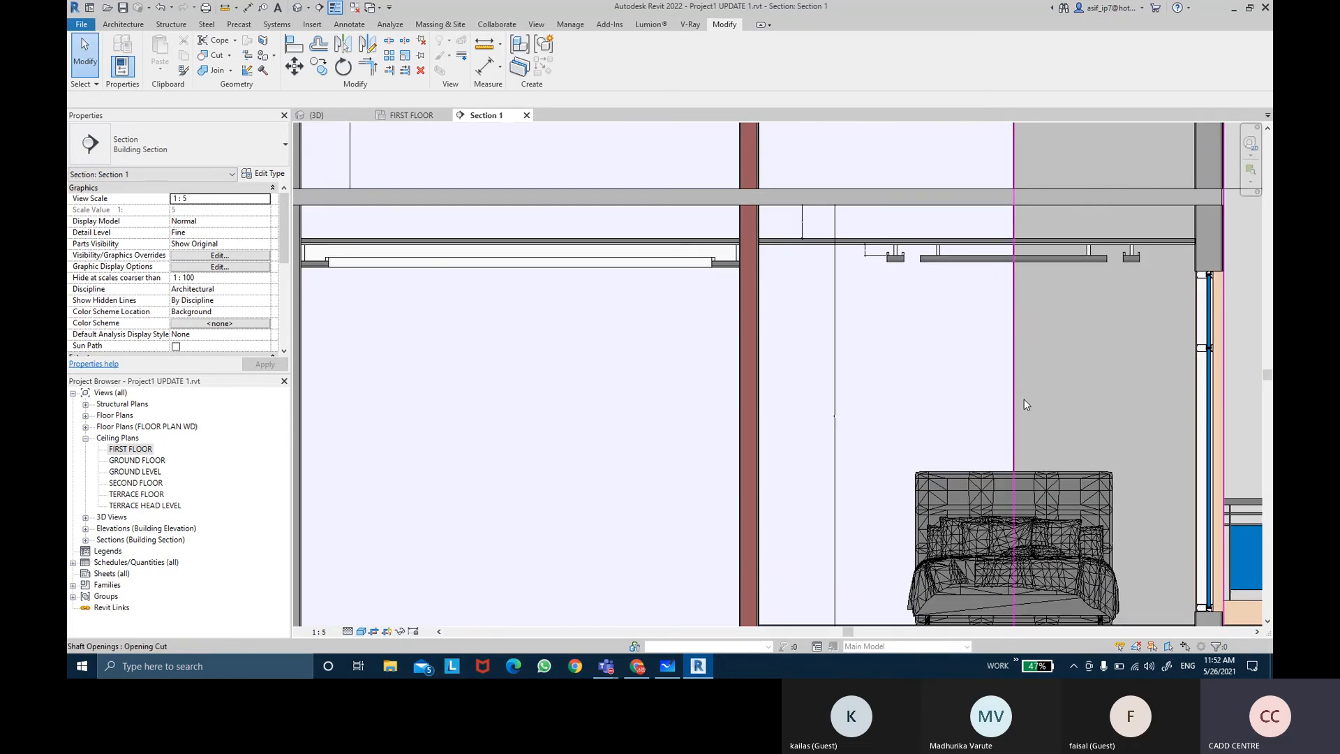
{"action": "middle_click_drag", "start_coordinate": [826, 286], "coordinate": [874, 277]}
{"action": "scroll", "coordinate": [872, 284], "scroll_direction": "down", "scroll_amount": 2}
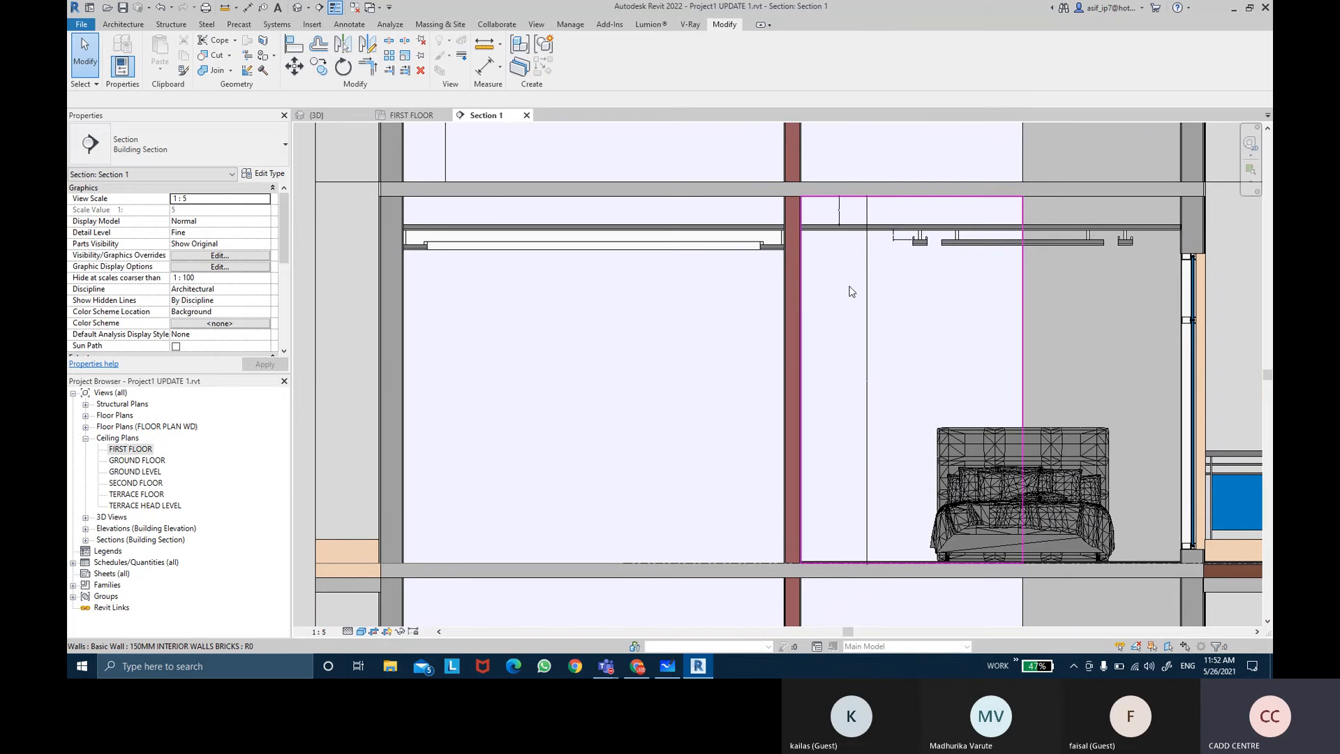
{"action": "middle_click_drag", "start_coordinate": [850, 281], "coordinate": [975, 280]}
{"action": "scroll", "coordinate": [834, 281], "scroll_direction": "up", "scroll_amount": 2}
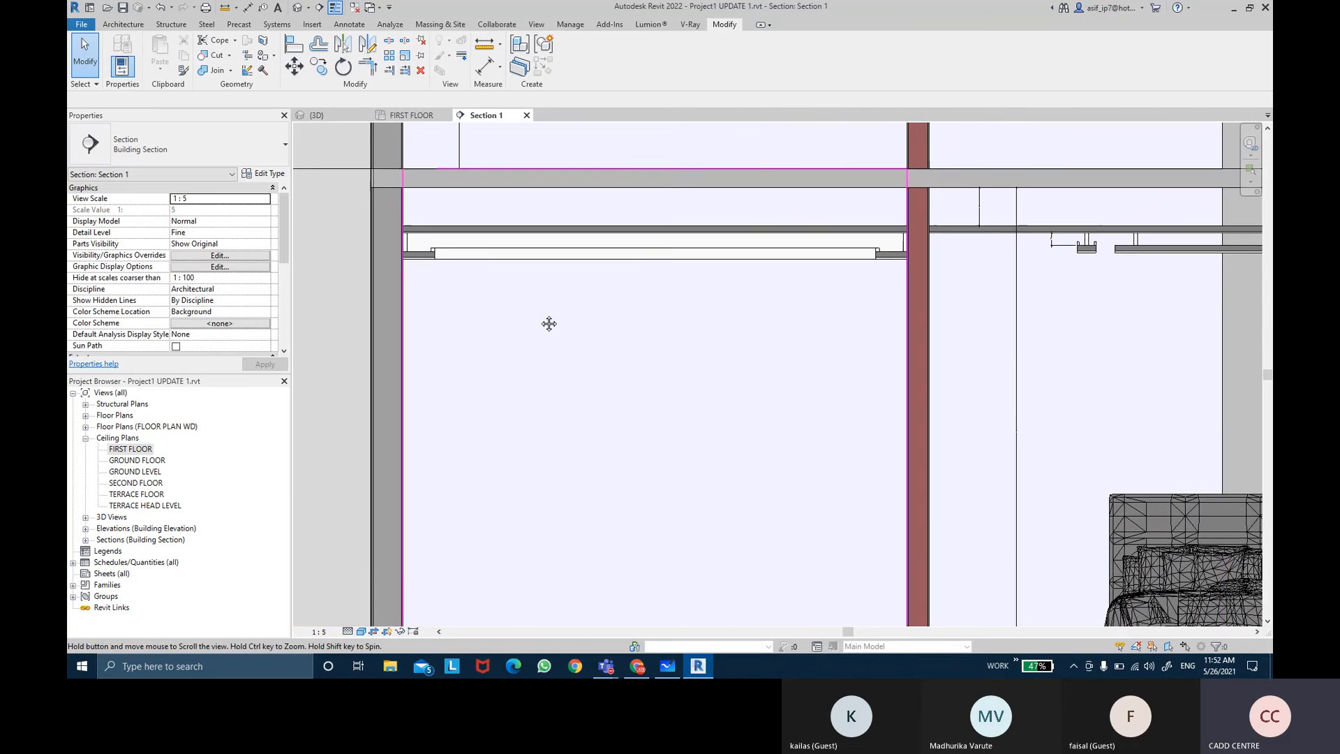
{"action": "scroll", "coordinate": [460, 255], "scroll_direction": "up", "scroll_amount": 4}
{"action": "scroll", "coordinate": [460, 255], "scroll_direction": "up", "scroll_amount": 1}
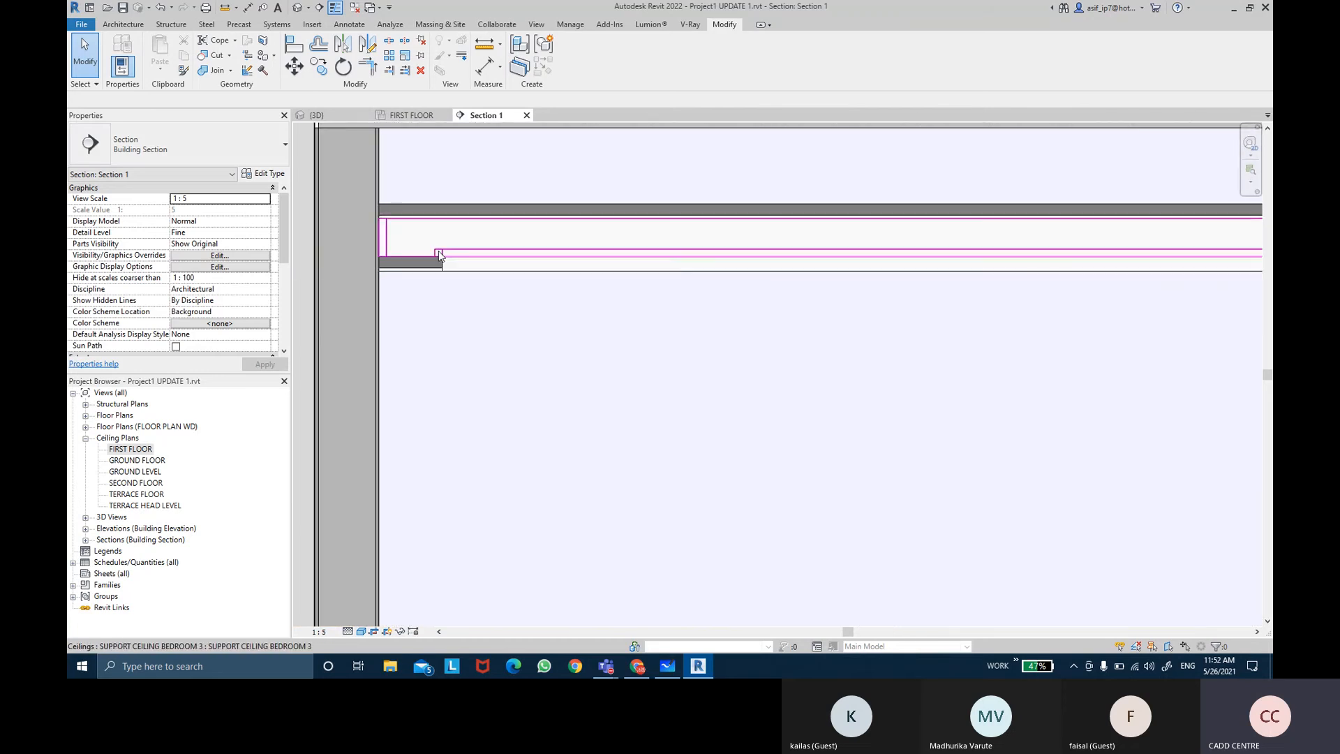
{"action": "middle_click_drag", "start_coordinate": [714, 249], "coordinate": [425, 291]}
{"action": "scroll", "coordinate": [502, 306], "scroll_direction": "down", "scroll_amount": 3}
{"action": "middle_click_drag", "start_coordinate": [831, 339], "coordinate": [754, 322]}
{"action": "scroll", "coordinate": [973, 338], "scroll_direction": "down", "scroll_amount": 2}
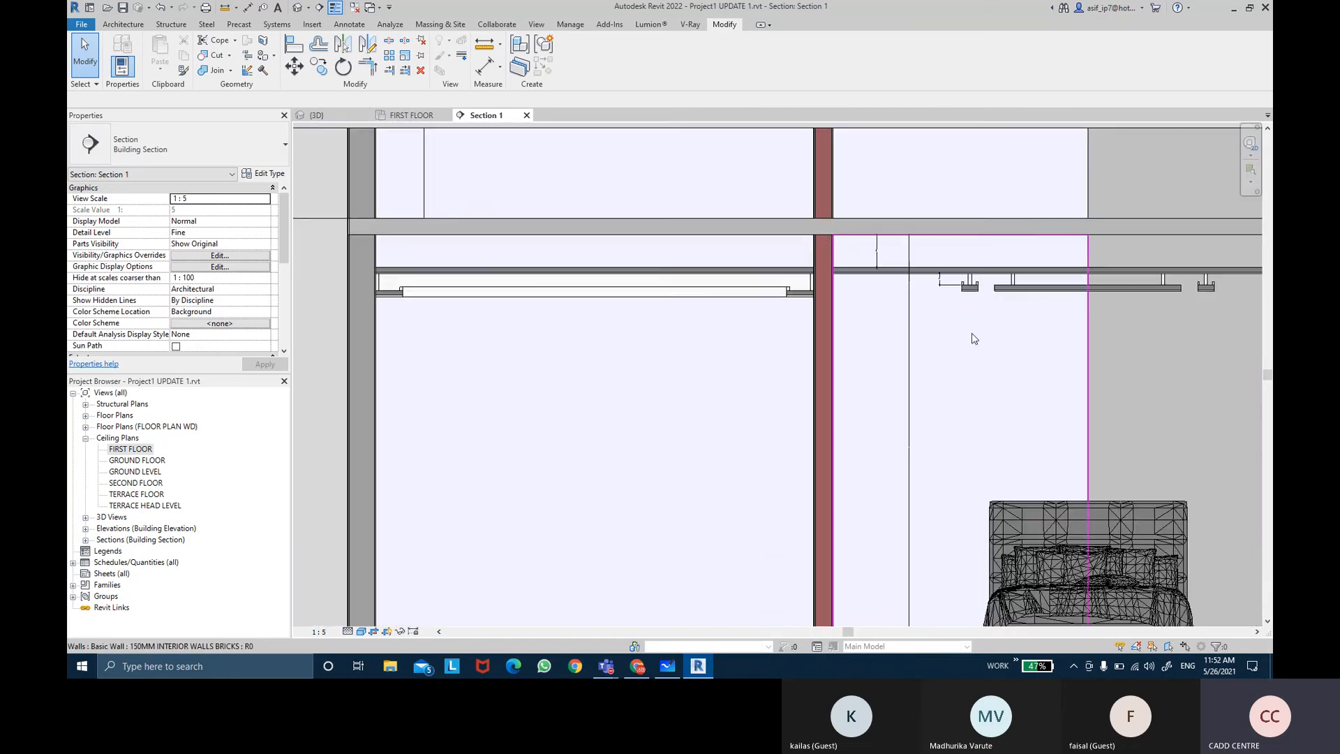
{"action": "middle_click_drag", "start_coordinate": [1053, 335], "coordinate": [979, 336]}
{"action": "scroll", "coordinate": [1016, 321], "scroll_direction": "down", "scroll_amount": 1}
{"action": "scroll", "coordinate": [1002, 334], "scroll_direction": "down", "scroll_amount": 1}
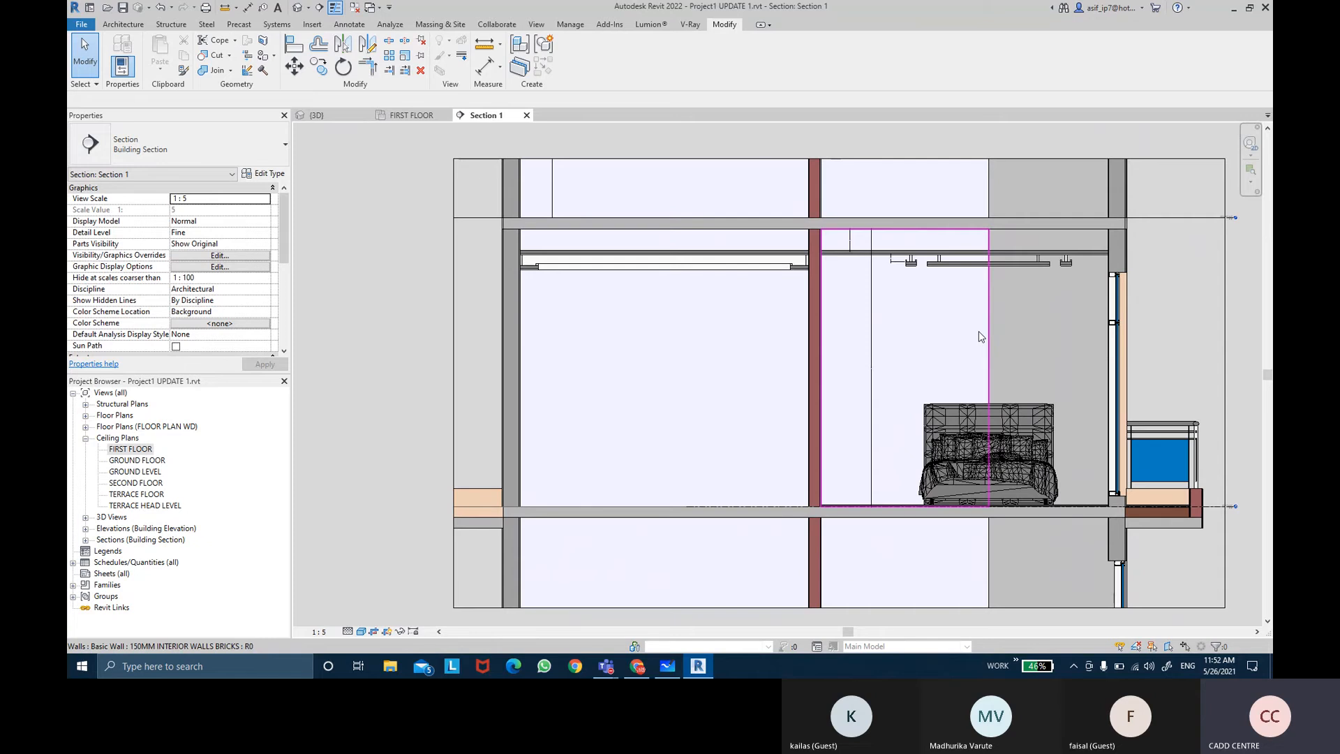
{"action": "scroll", "coordinate": [963, 279], "scroll_direction": "up", "scroll_amount": 3}
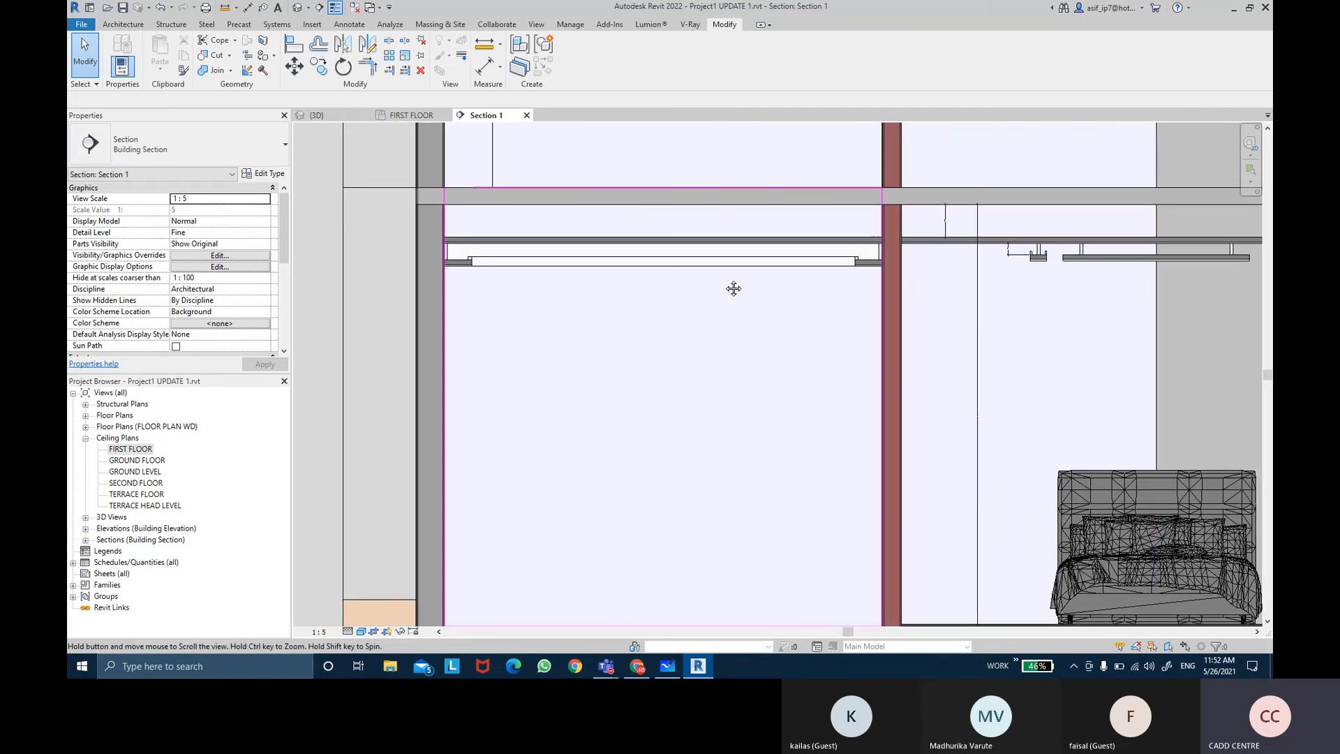
{"action": "middle_click_drag", "start_coordinate": [727, 283], "coordinate": [769, 278]}
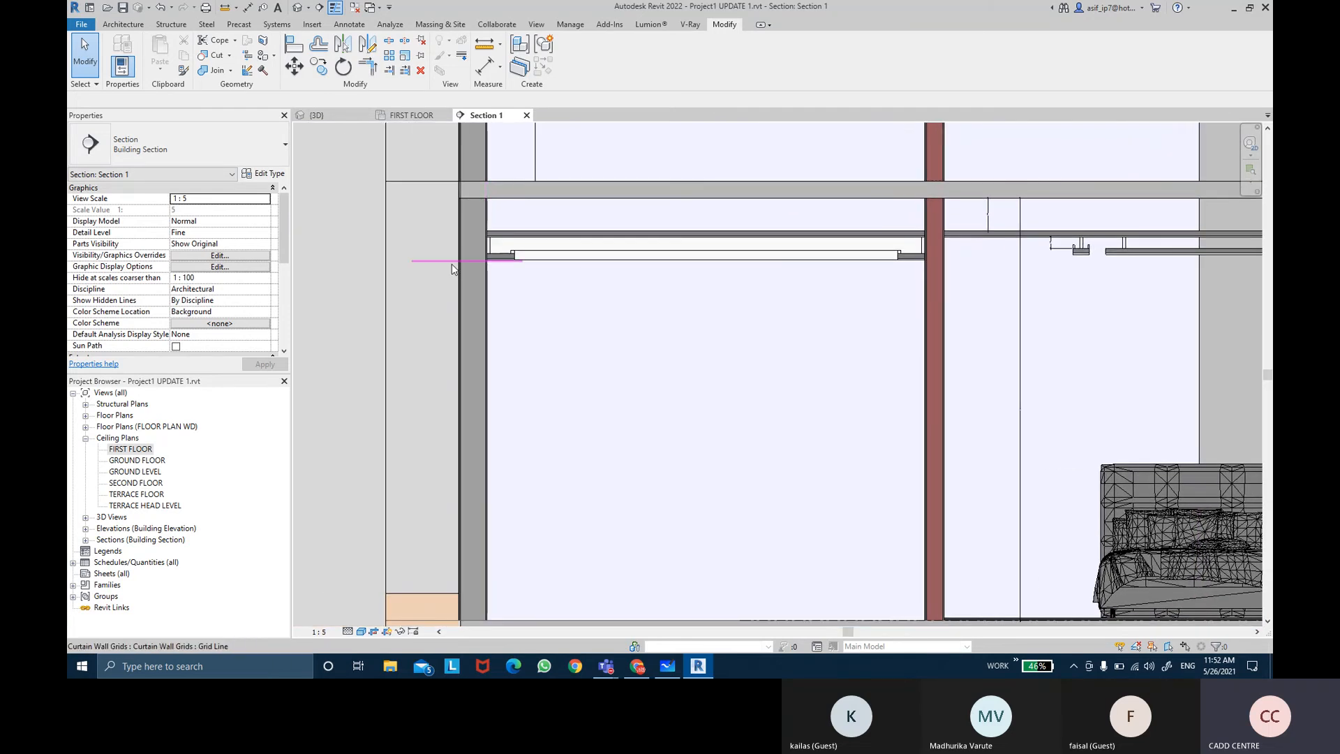
Step: Switch to the browser and search images for suspended ceiling detail, opening several reference results
{"action": "middle_click_drag", "start_coordinate": [405, 273], "coordinate": [424, 260]}
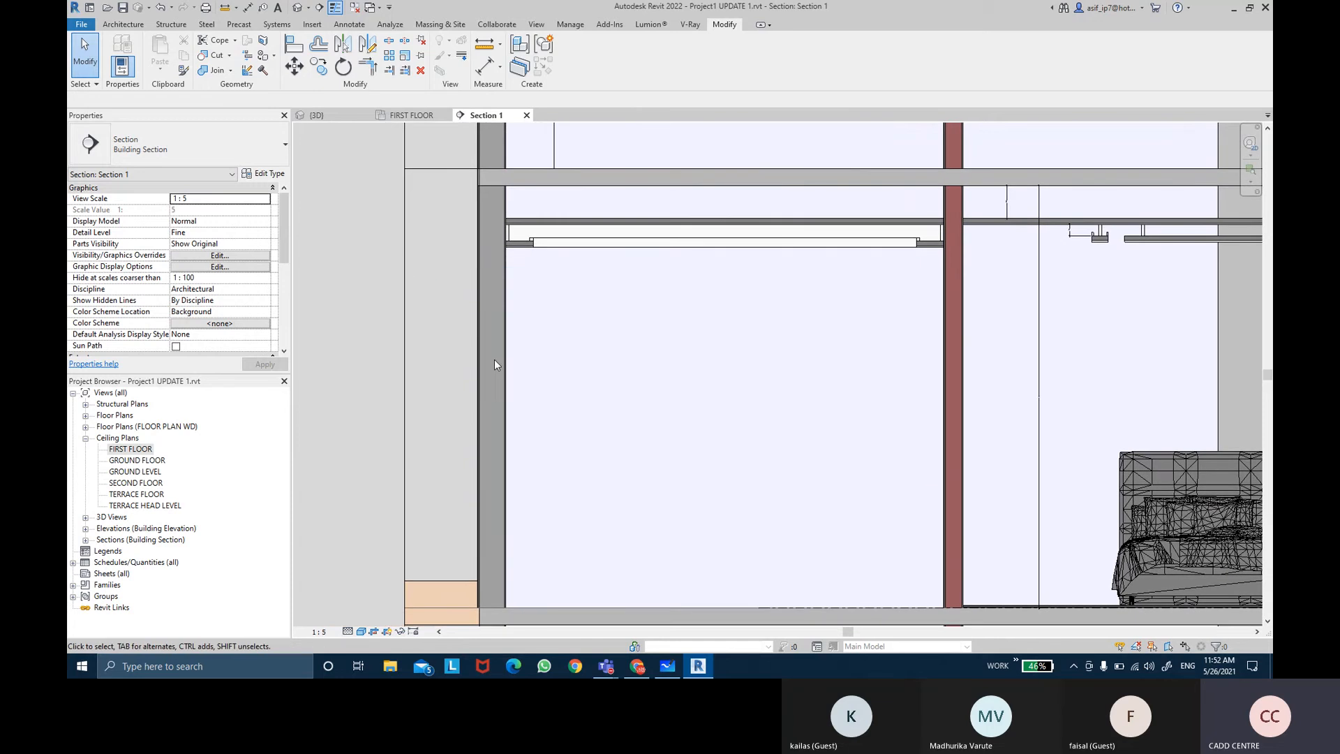
{"action": "left_click", "coordinate": [636, 666]}
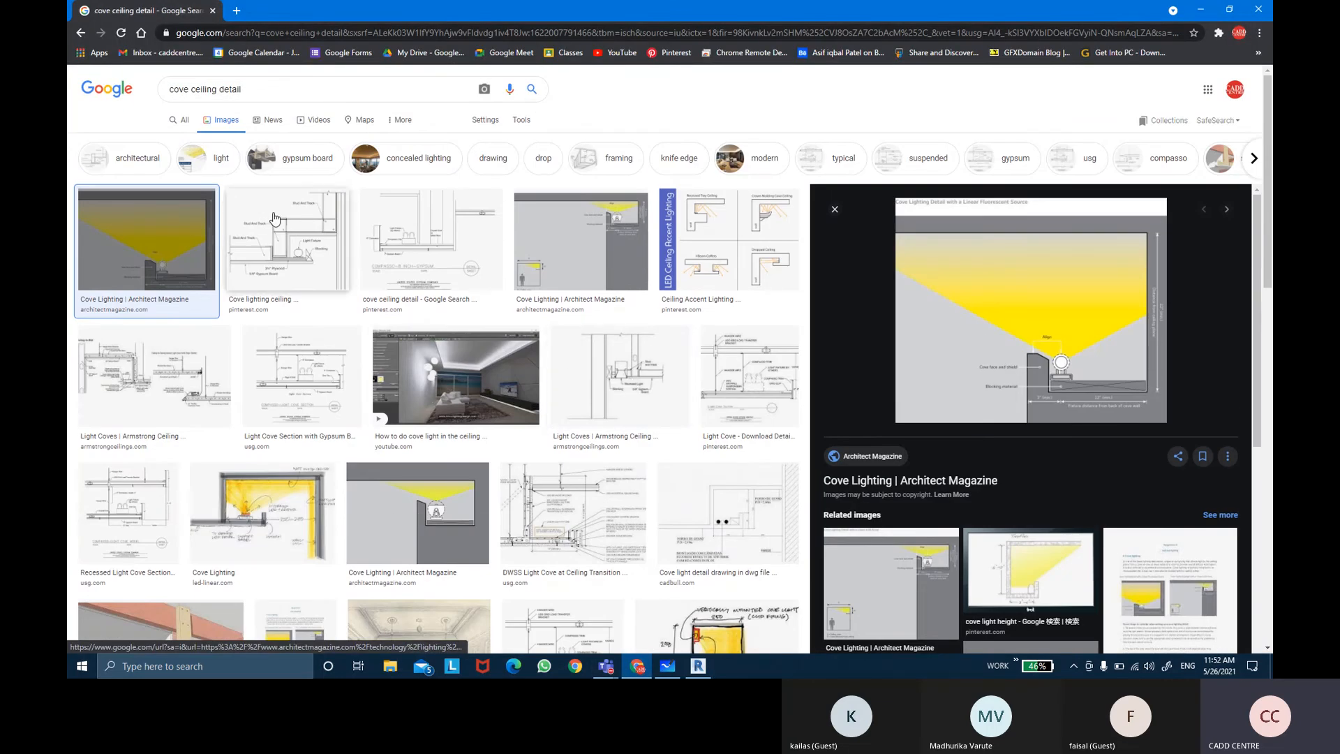
{"action": "left_click_drag", "start_coordinate": [246, 89], "coordinate": [75, 100]}
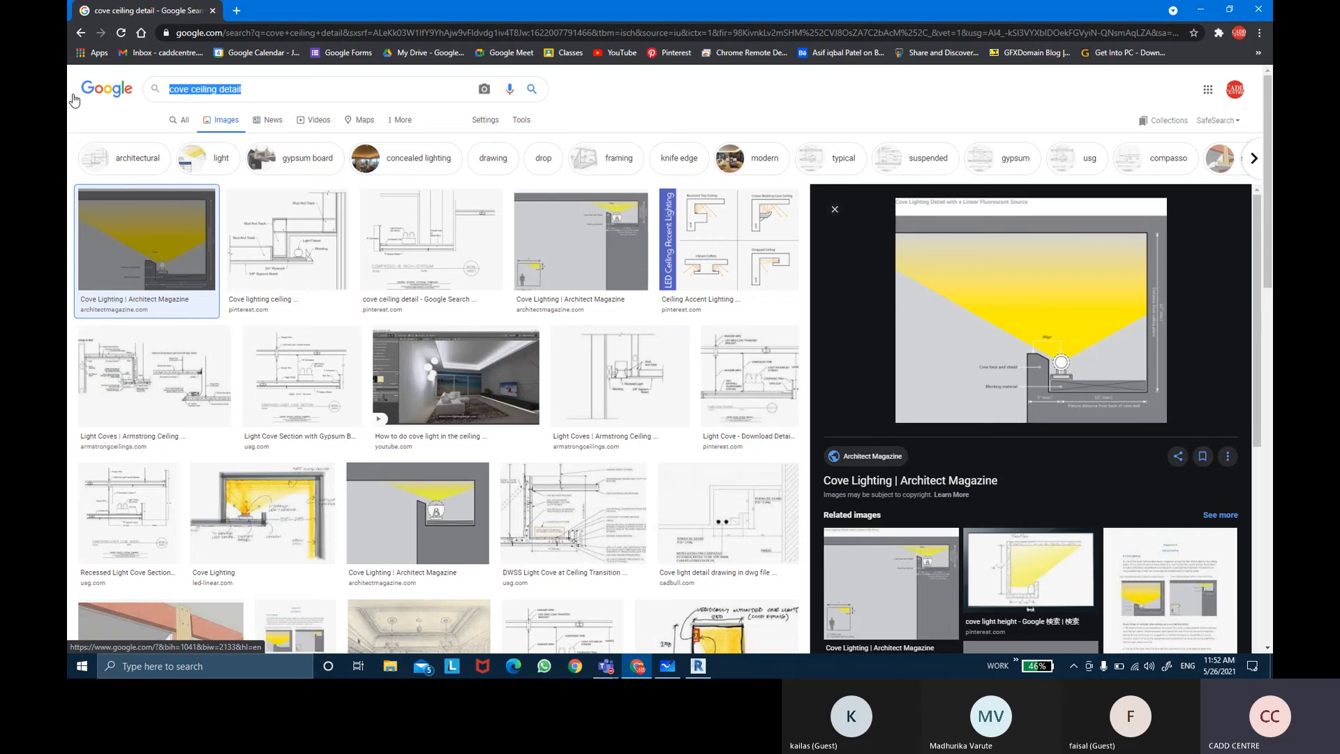
{"action": "key", "text": "BackSpace"}
{"action": "type", "text": "SUSPE"}
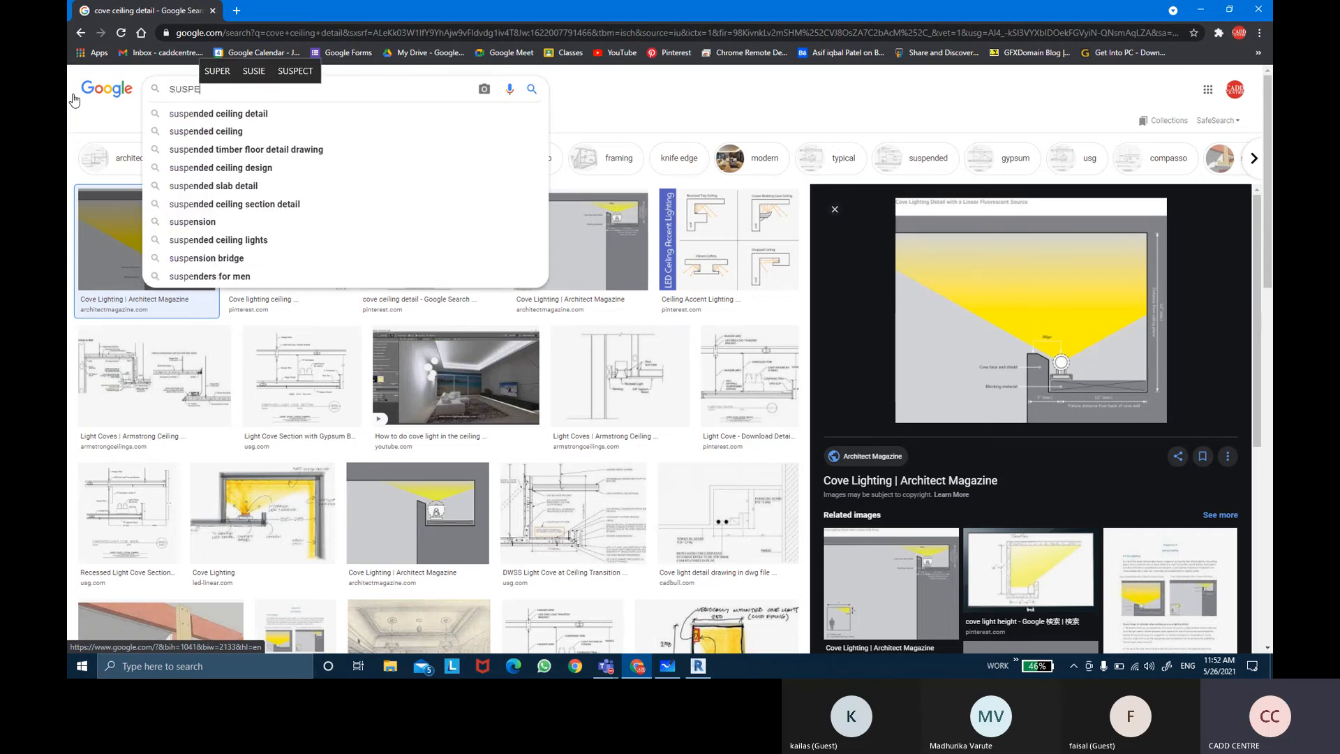
{"action": "key", "text": "Down"}
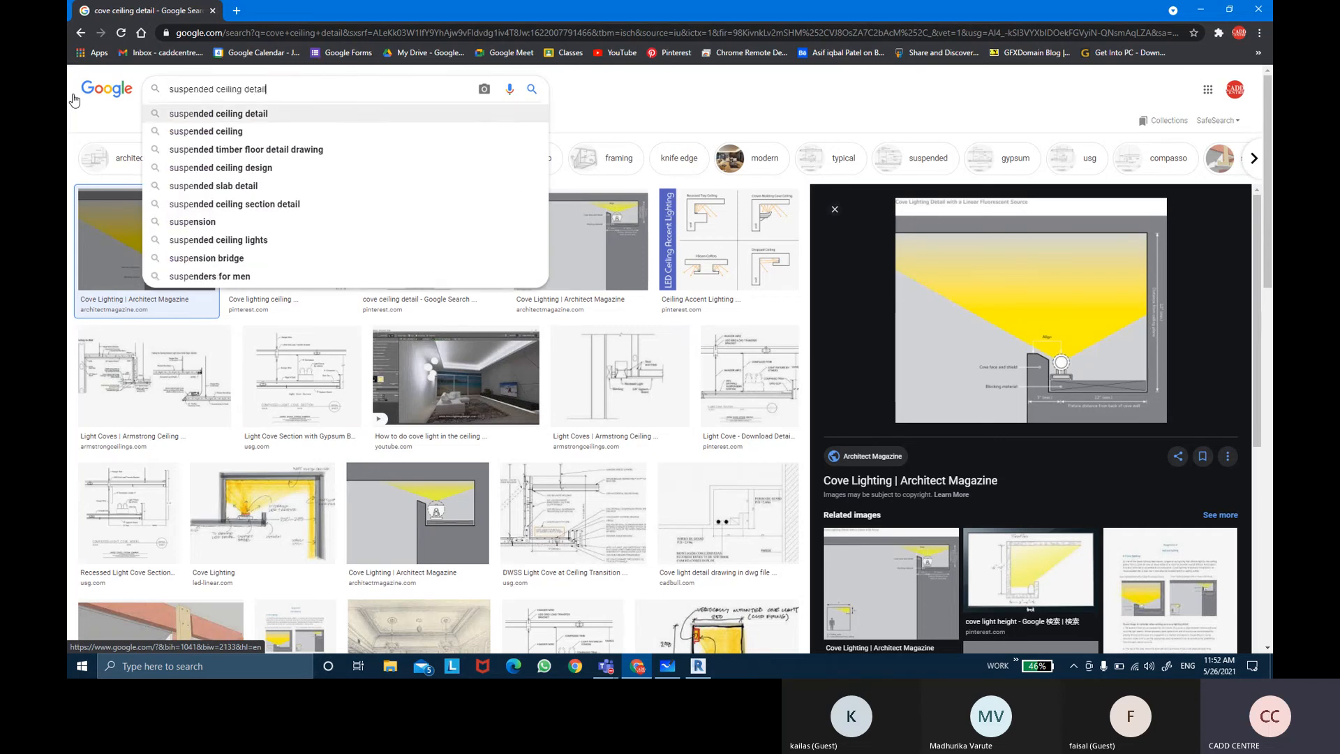
{"action": "key", "text": "Return"}
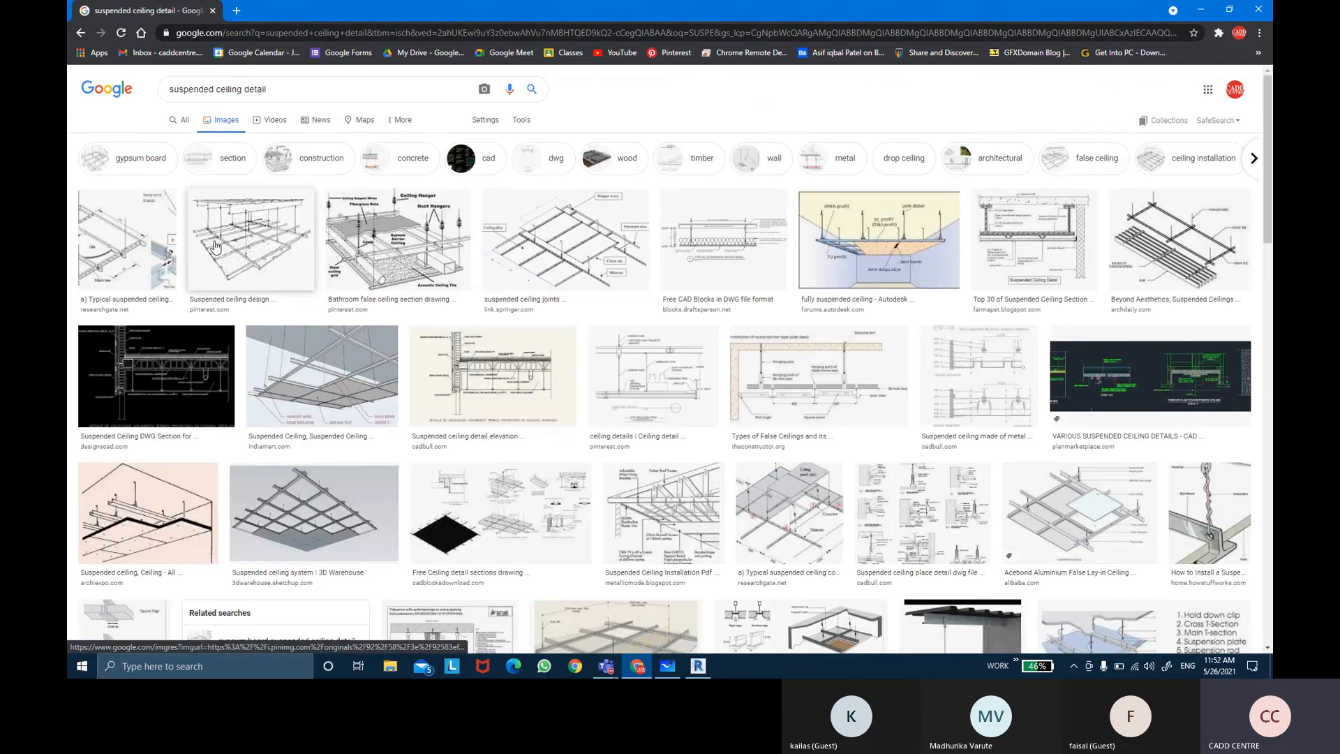
{"action": "left_click", "coordinate": [212, 247]}
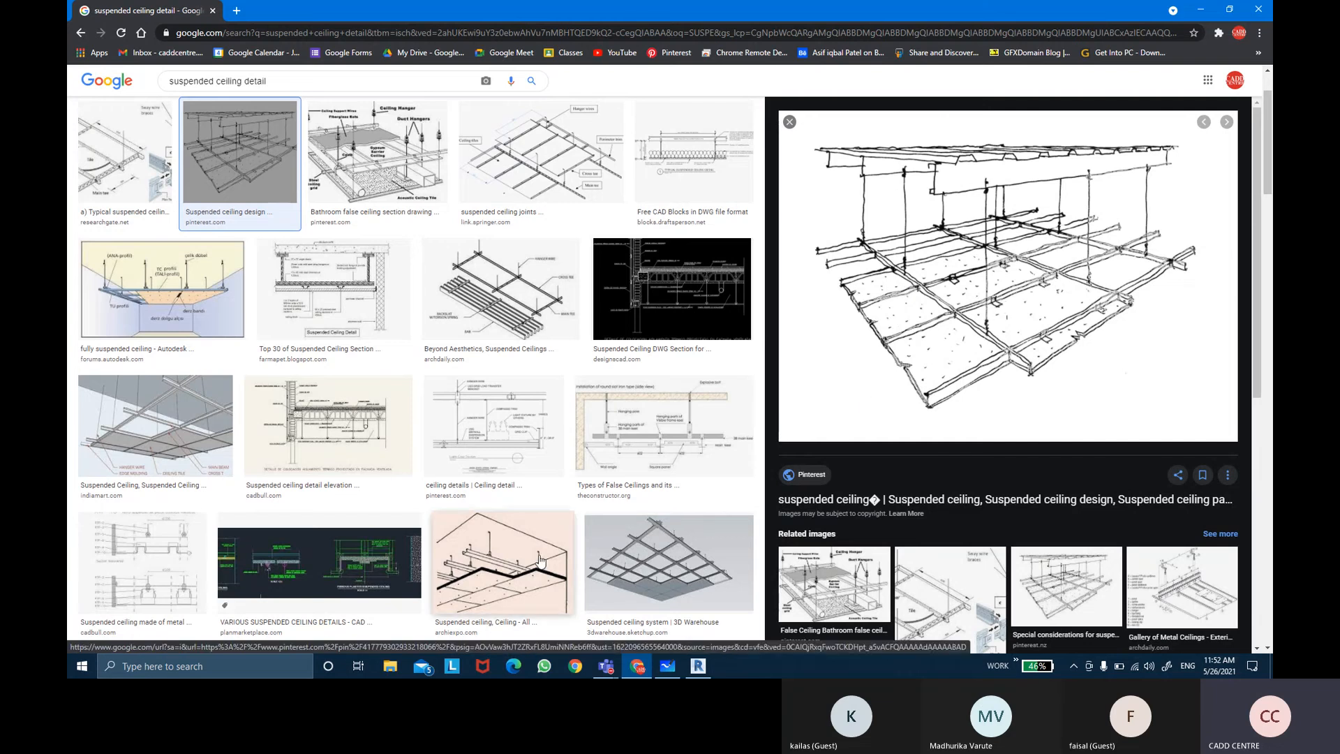
{"action": "left_click", "coordinate": [503, 562]}
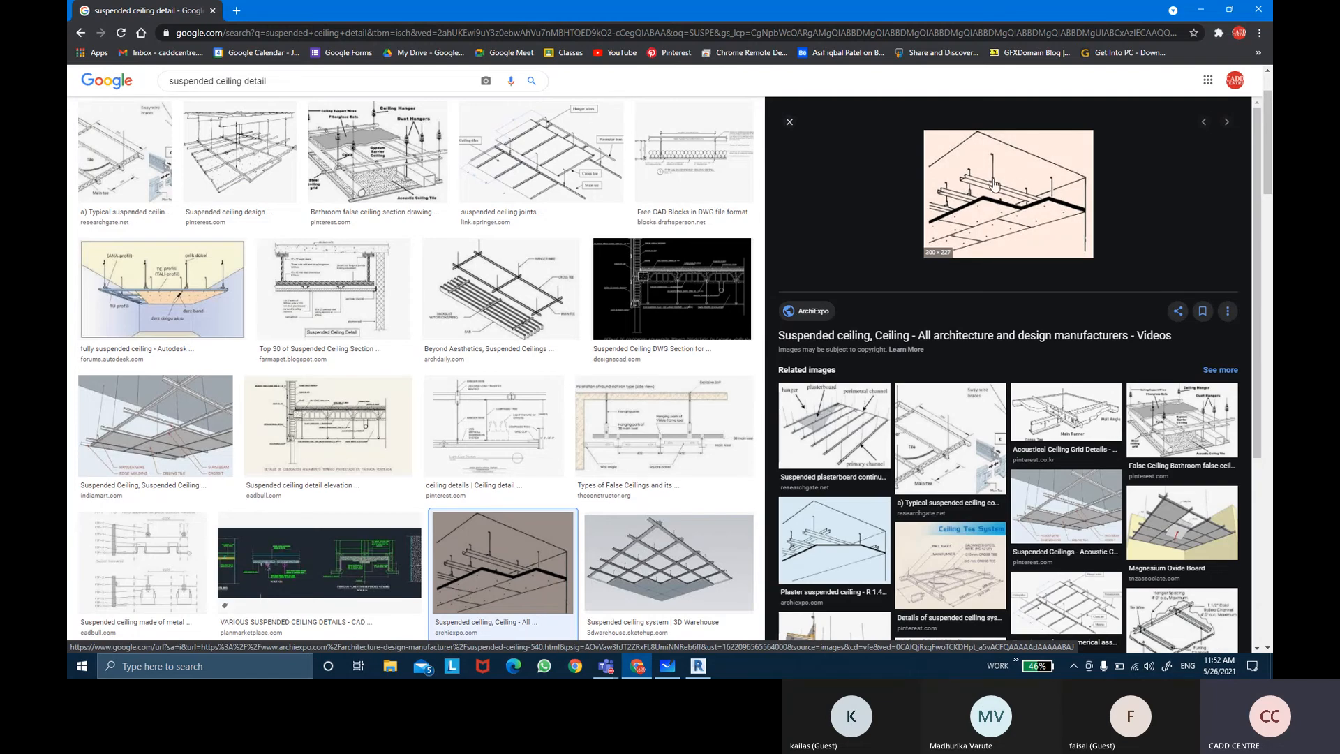
{"action": "left_click", "coordinate": [1066, 506]}
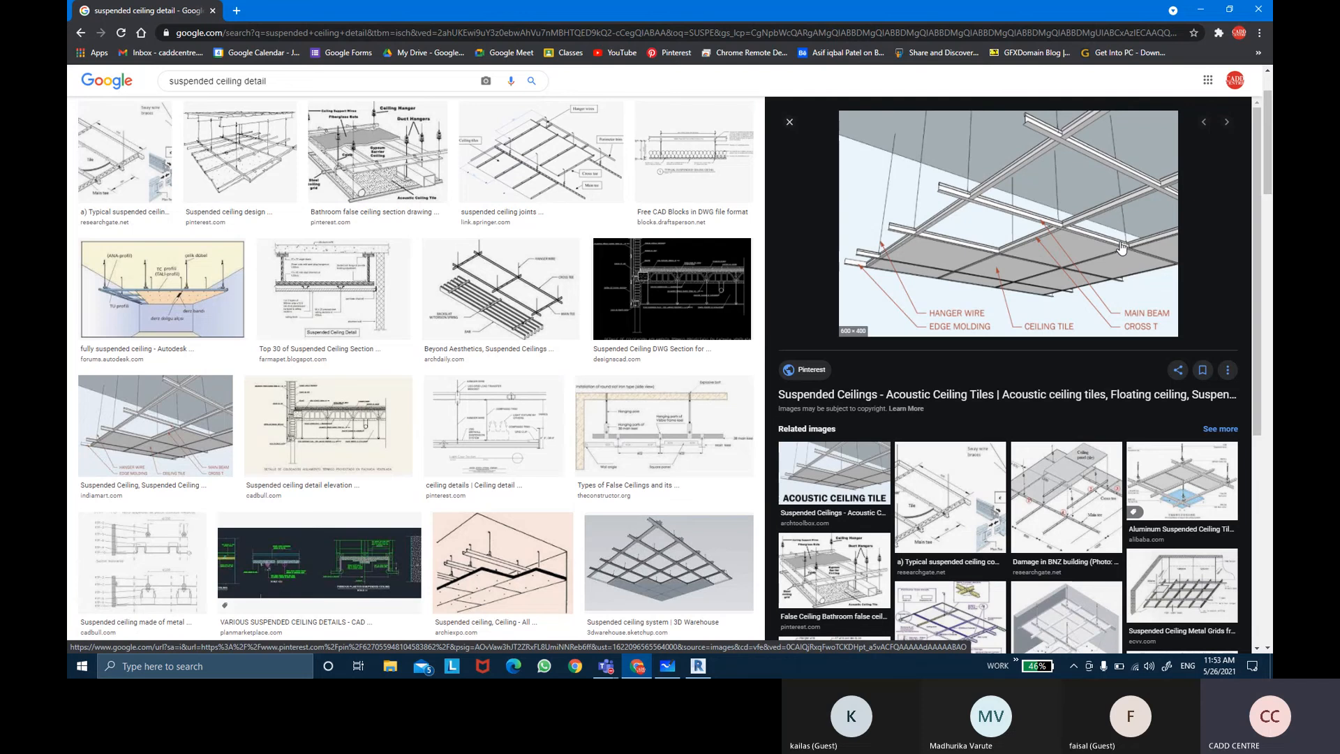
Step: Search images for rafter ceiling and browse through the reference results
{"action": "left_click_drag", "start_coordinate": [305, 82], "coordinate": [144, 81]}
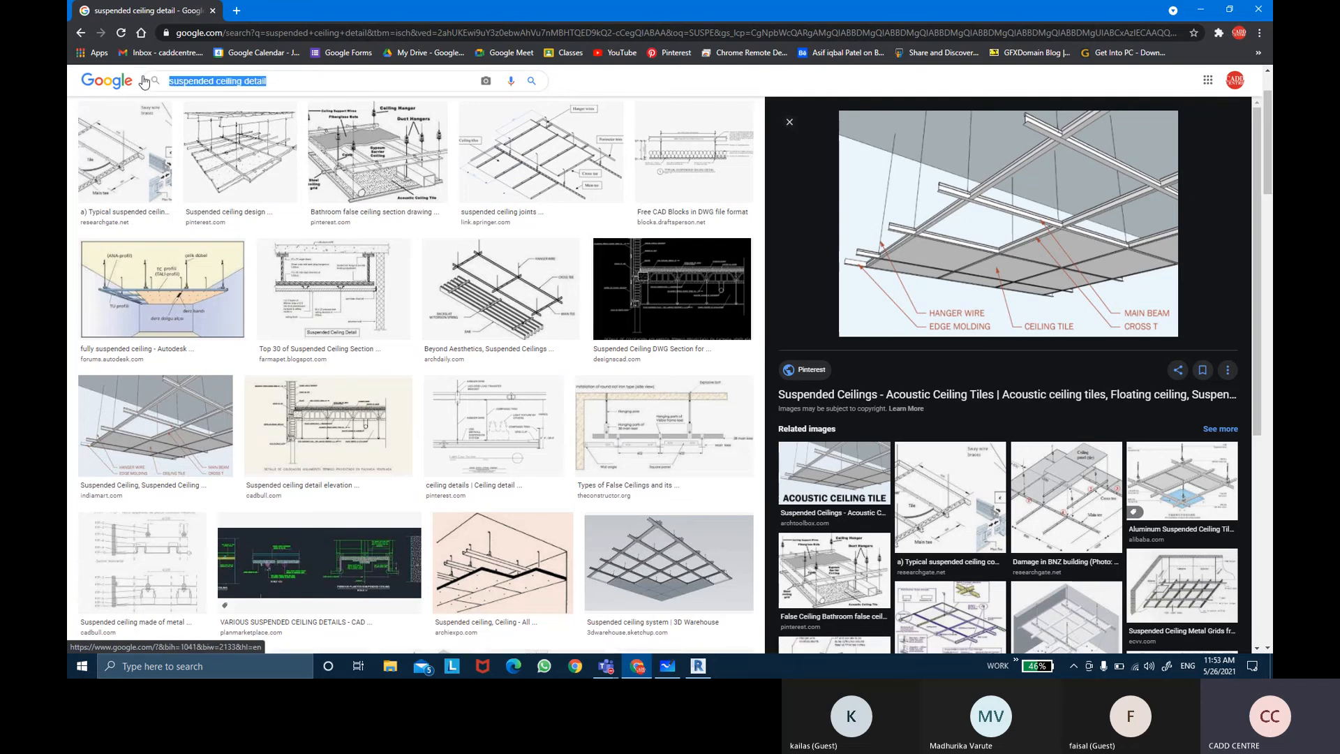
{"action": "key", "text": "BackSpace"}
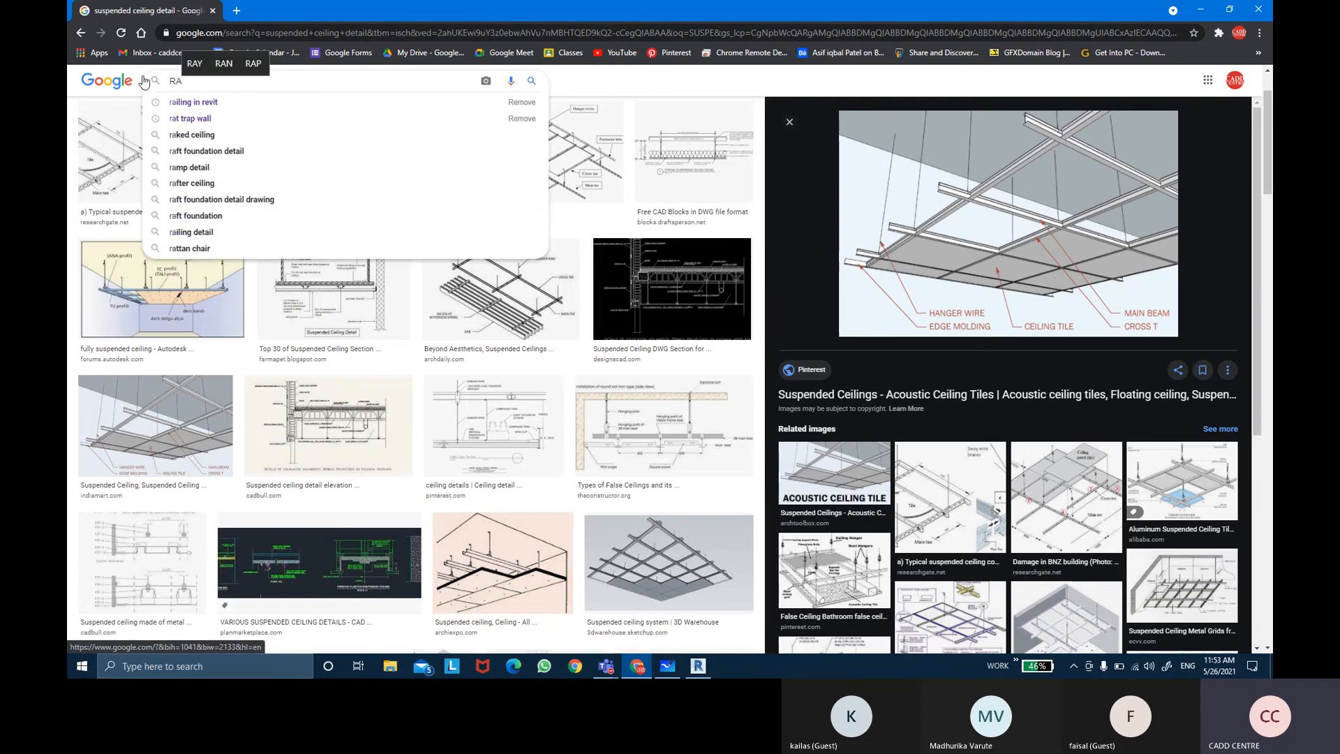
{"action": "type", "text": "RAFTER"}
{"action": "key", "text": "Down"}
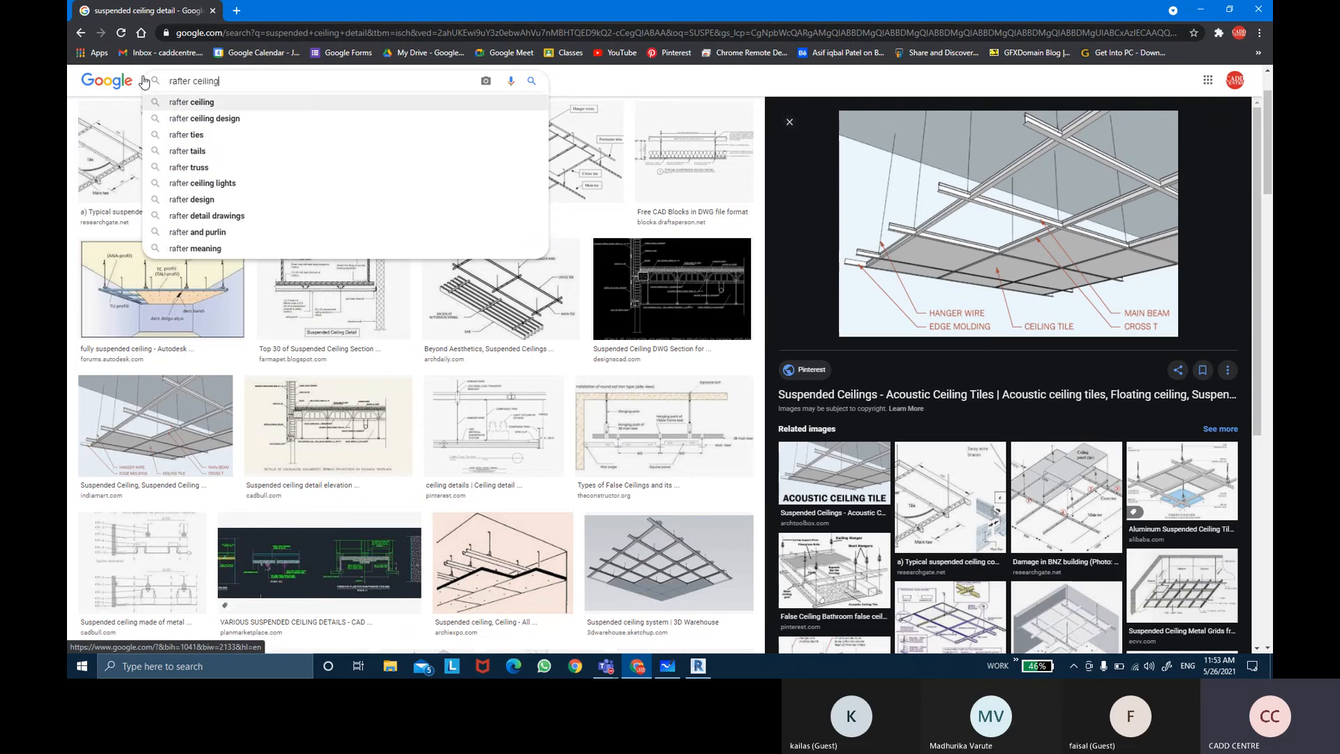
{"action": "key", "text": "Return"}
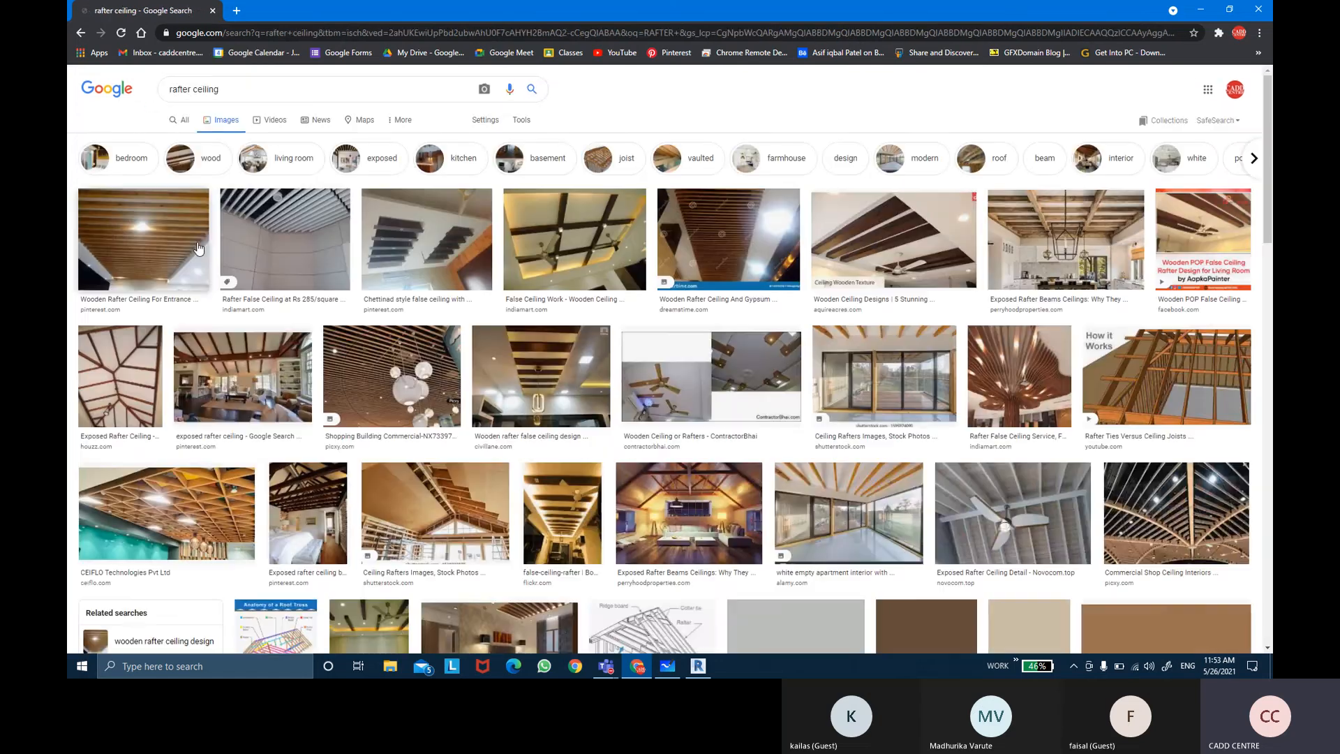
{"action": "left_click", "coordinate": [199, 248]}
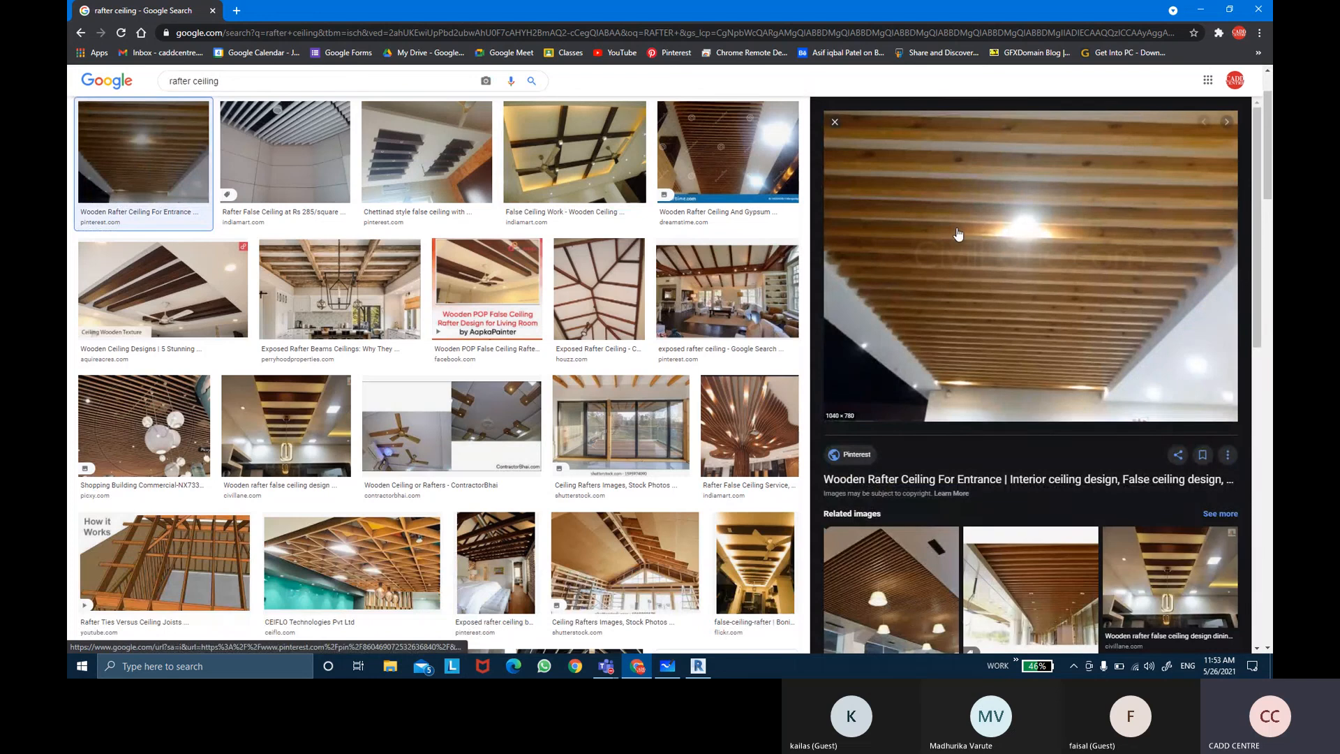
{"action": "left_click", "coordinate": [893, 580]}
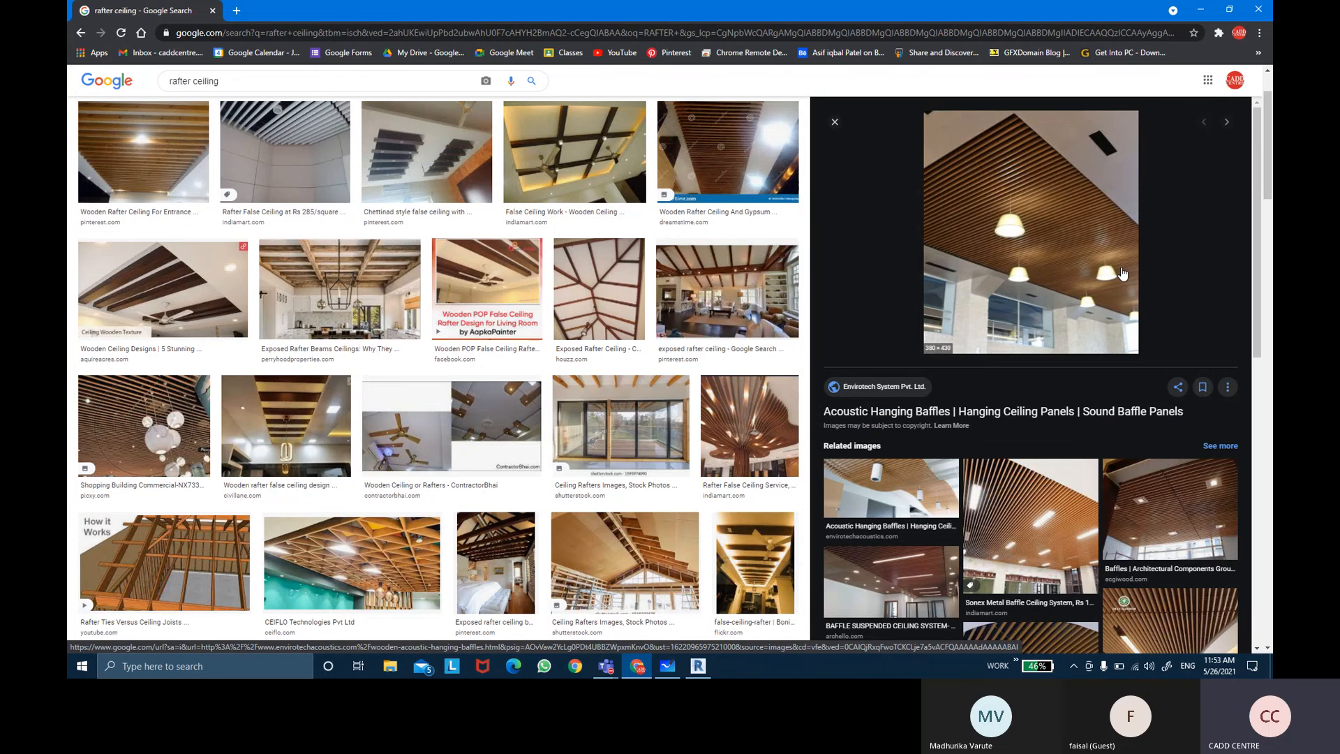
{"action": "scroll", "coordinate": [545, 394], "scroll_direction": "down", "scroll_amount": 5}
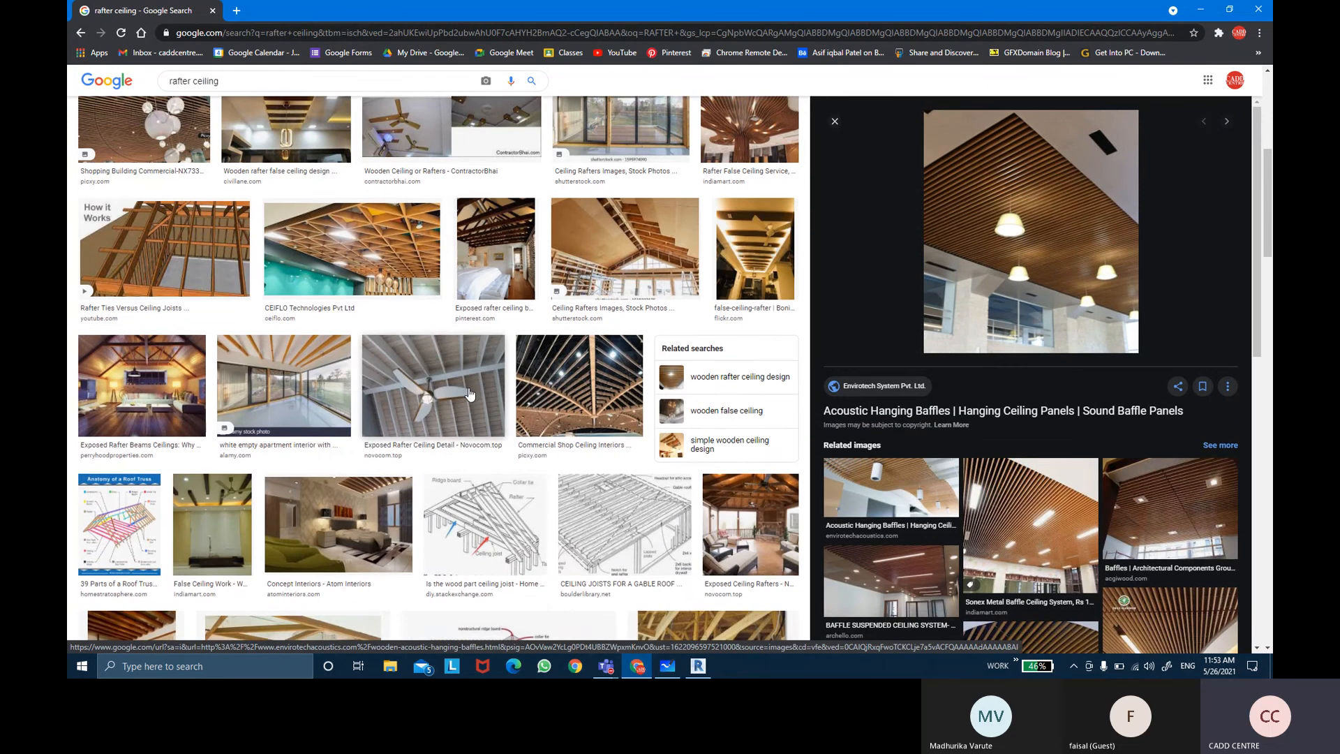
{"action": "scroll", "coordinate": [559, 398], "scroll_direction": "down", "scroll_amount": 5}
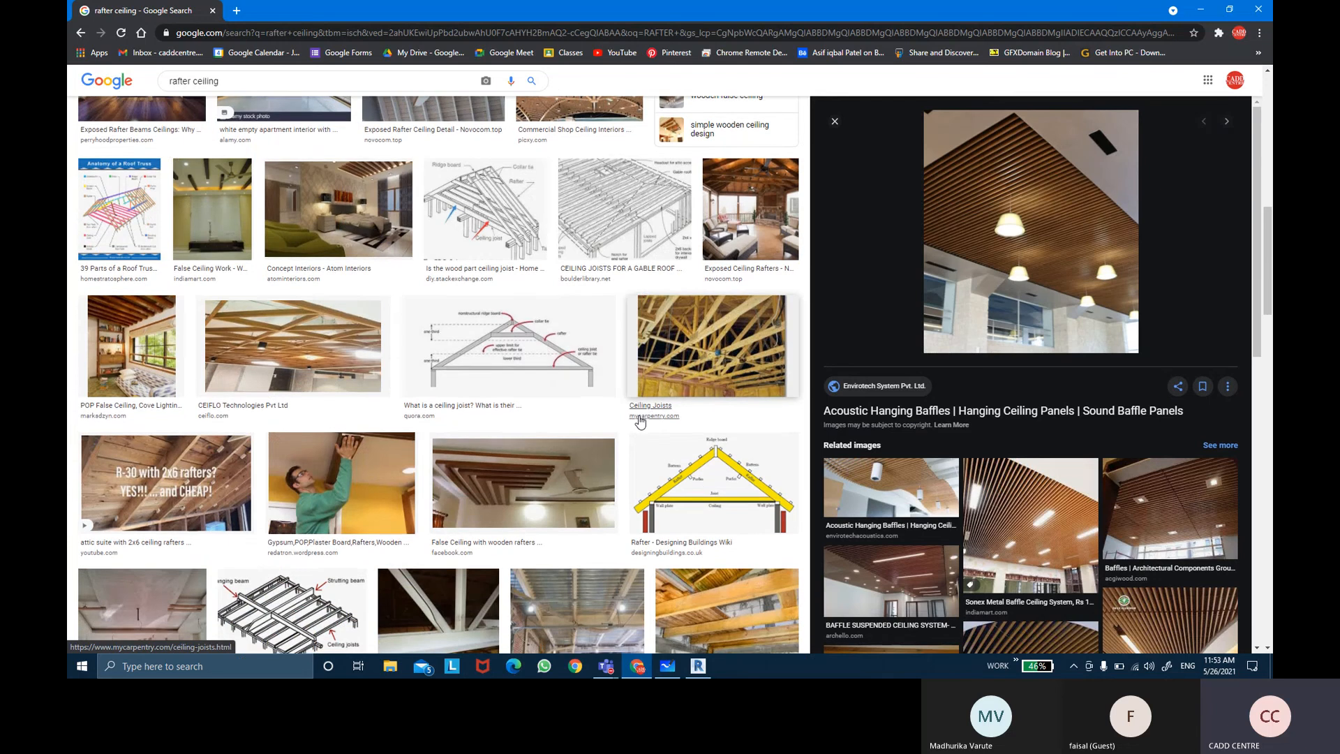
{"action": "scroll", "coordinate": [640, 421], "scroll_direction": "down", "scroll_amount": 3}
{"action": "scroll", "coordinate": [640, 421], "scroll_direction": "down", "scroll_amount": 2}
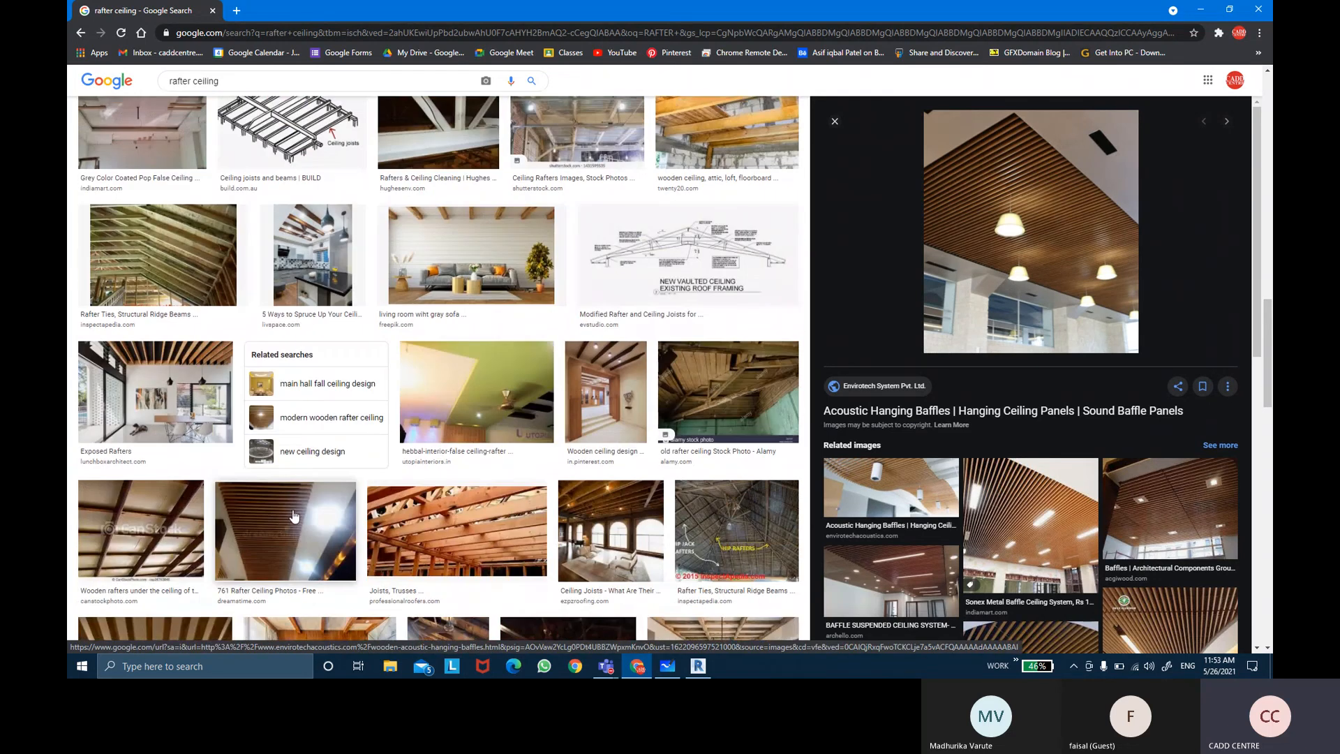
{"action": "left_click", "coordinate": [286, 531]}
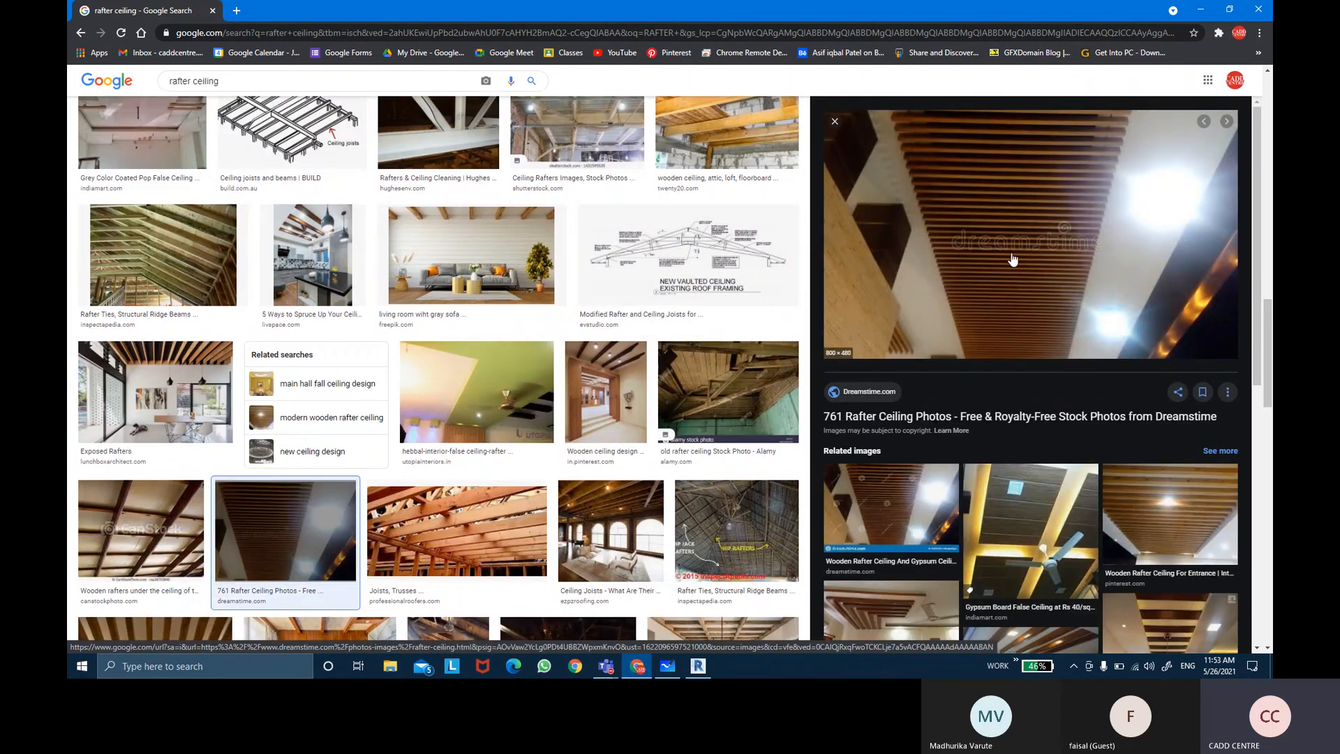
Step: Switch to the Teams meeting and admit the guest waiting in the lobby
{"action": "mouse_move", "coordinate": [639, 666]}
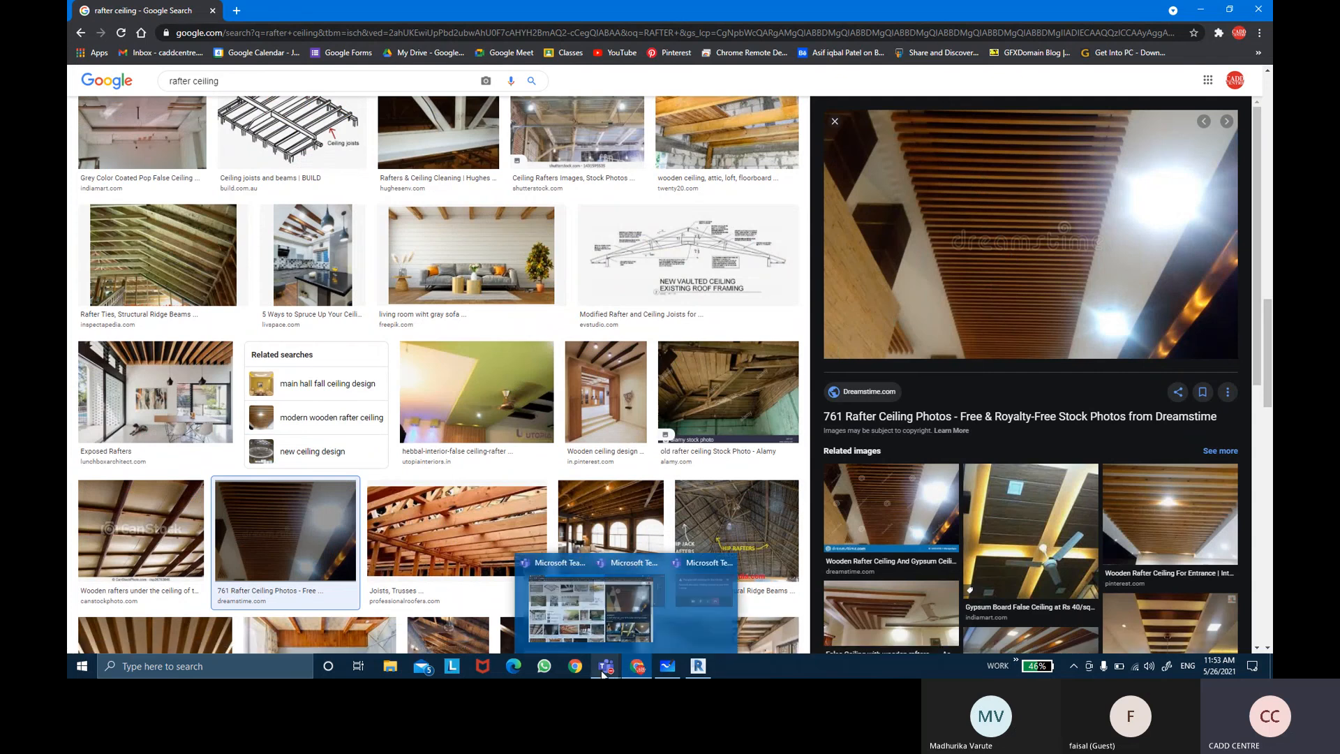
{"action": "left_click", "coordinate": [639, 609]}
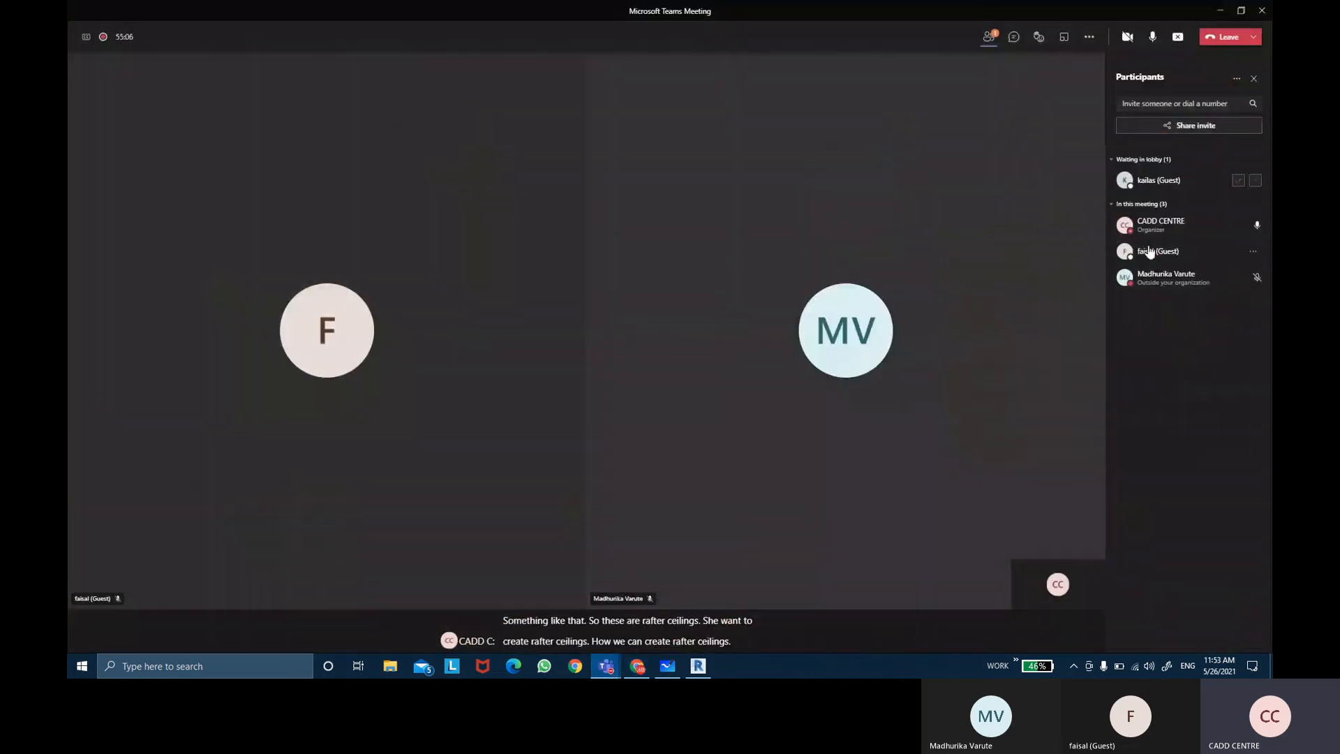
{"action": "left_click", "coordinate": [1237, 181]}
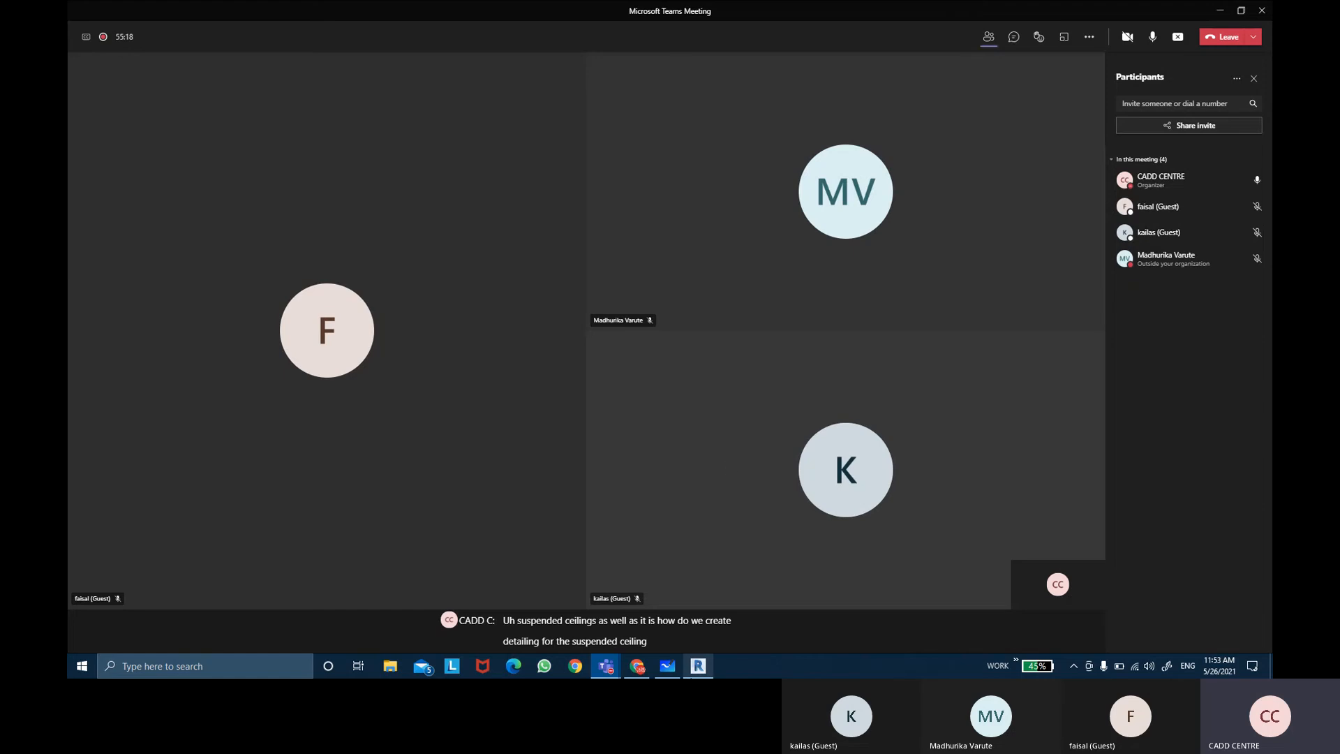
Step: Return to Revit and examine the ceilings across Section 1
{"action": "left_click", "coordinate": [698, 667]}
{"action": "middle_click_drag", "start_coordinate": [761, 255], "coordinate": [669, 258]}
{"action": "scroll", "coordinate": [680, 245], "scroll_direction": "up", "scroll_amount": 4}
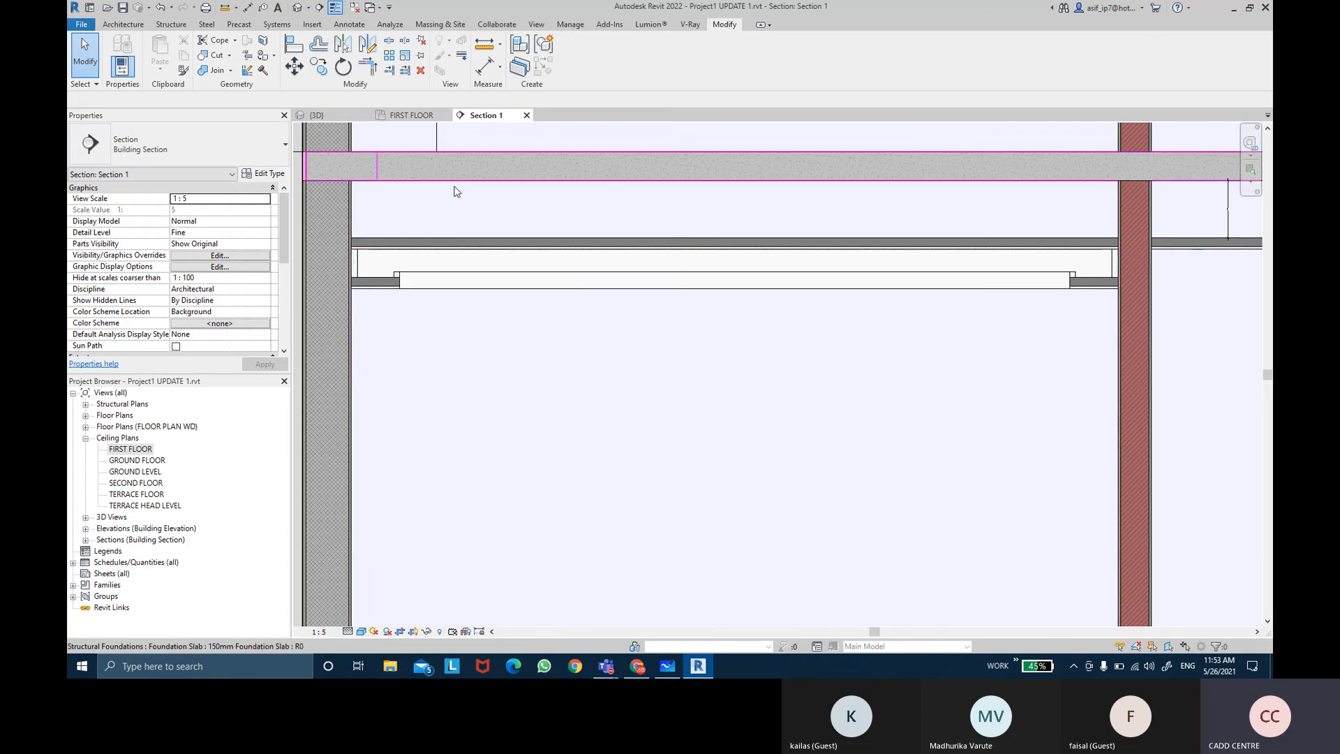
{"action": "middle_click_drag", "start_coordinate": [817, 195], "coordinate": [724, 206]}
{"action": "scroll", "coordinate": [972, 230], "scroll_direction": "up", "scroll_amount": 3}
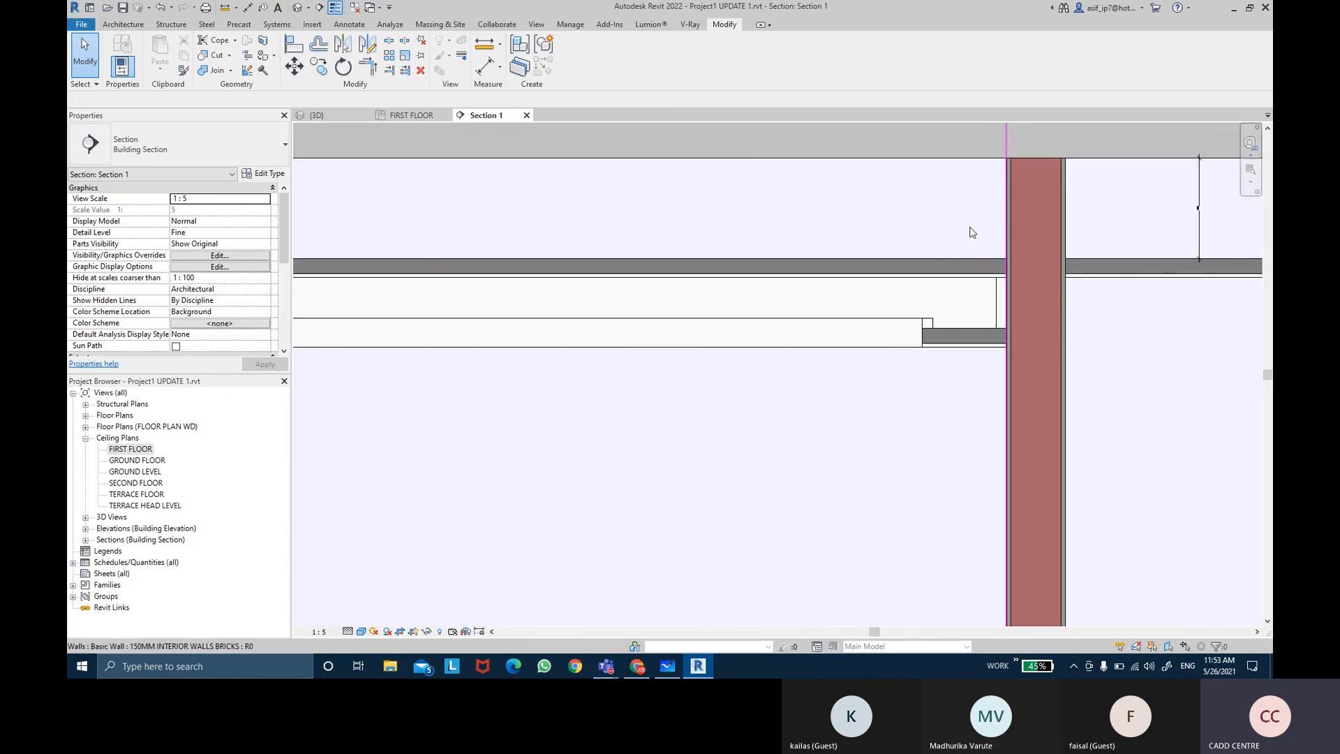
{"action": "scroll", "coordinate": [910, 338], "scroll_direction": "up", "scroll_amount": 3}
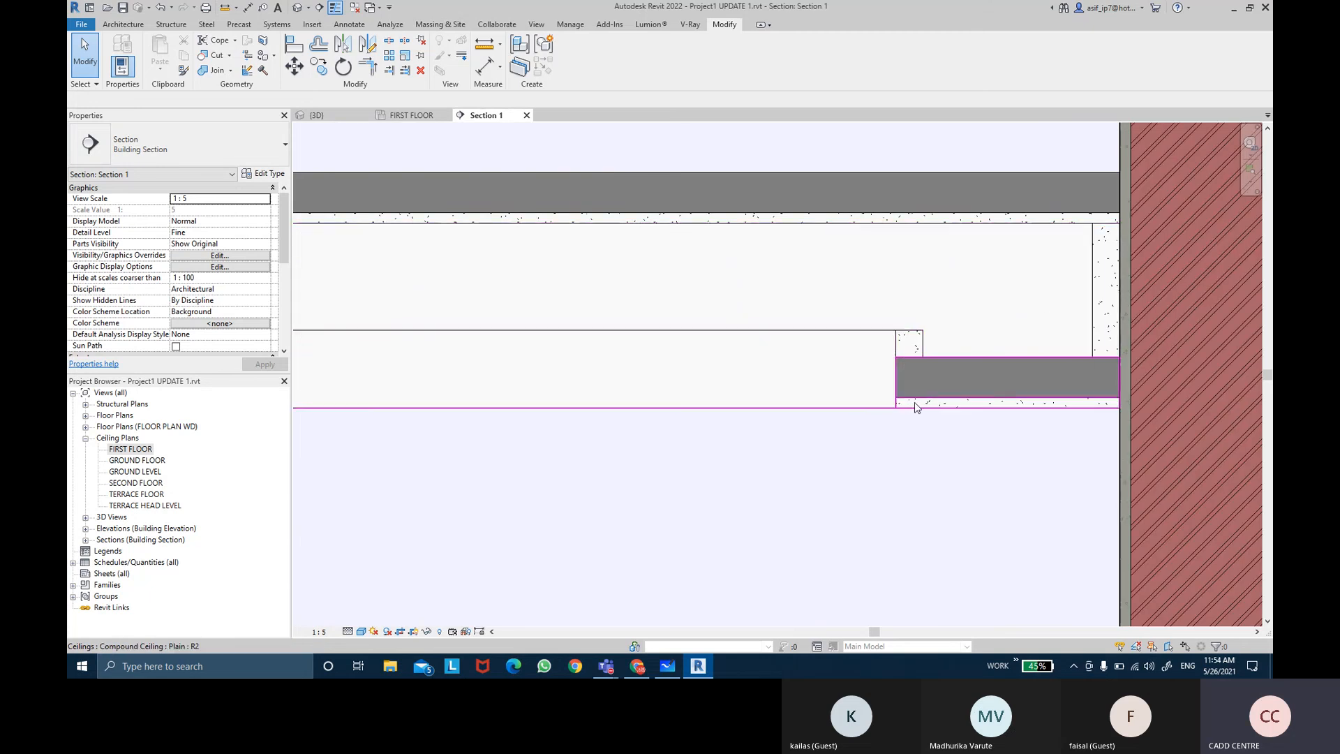
{"action": "scroll", "coordinate": [914, 405], "scroll_direction": "down", "scroll_amount": 2}
{"action": "middle_click_drag", "start_coordinate": [835, 409], "coordinate": [389, 374]}
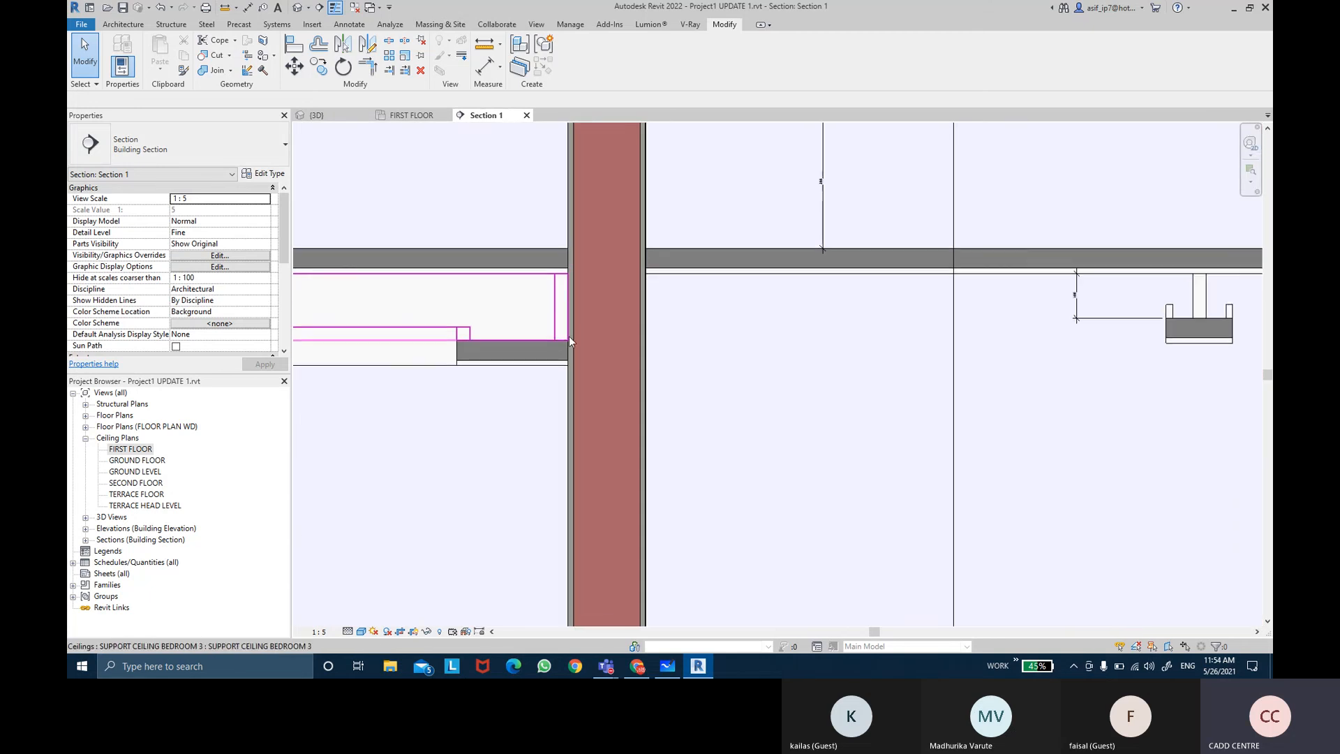
{"action": "middle_click_drag", "start_coordinate": [1047, 331], "coordinate": [642, 312]}
{"action": "middle_click_drag", "start_coordinate": [934, 306], "coordinate": [537, 314]}
{"action": "scroll", "coordinate": [743, 314], "scroll_direction": "down", "scroll_amount": 2}
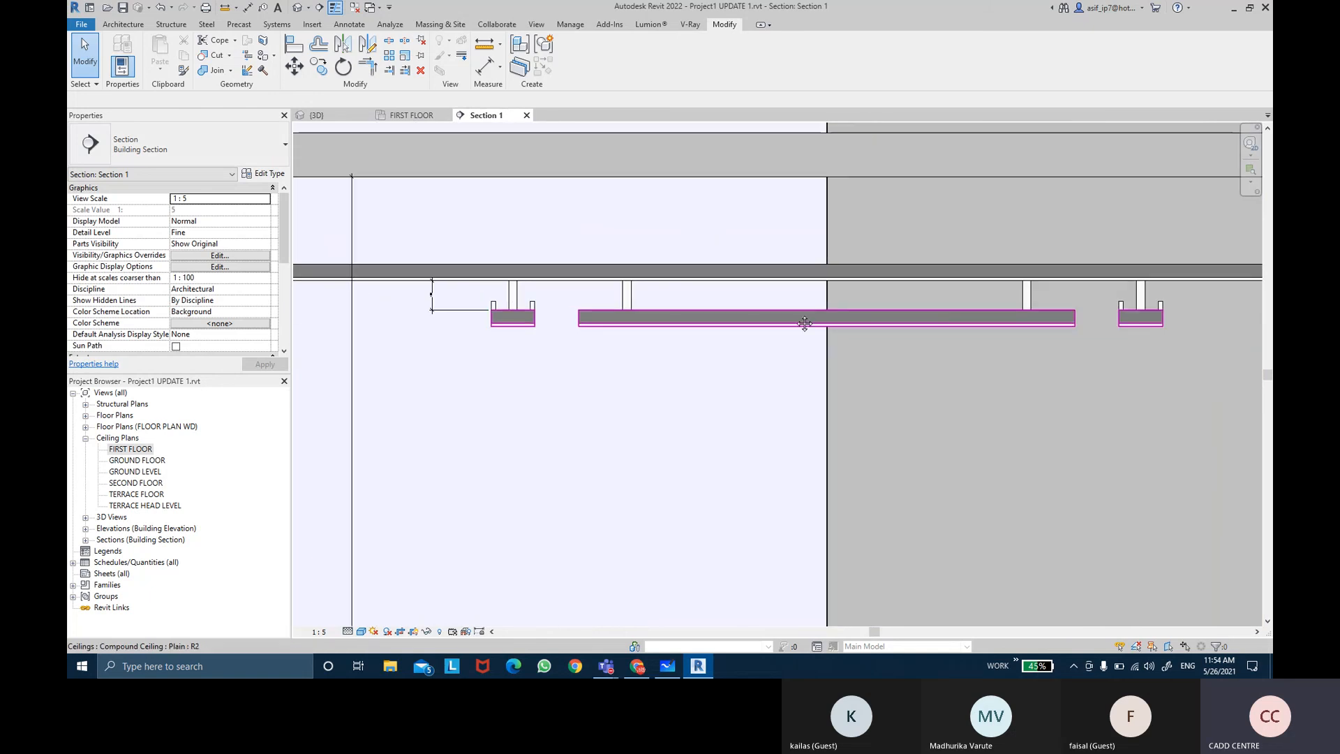
{"action": "middle_click_drag", "start_coordinate": [811, 314], "coordinate": [709, 312]}
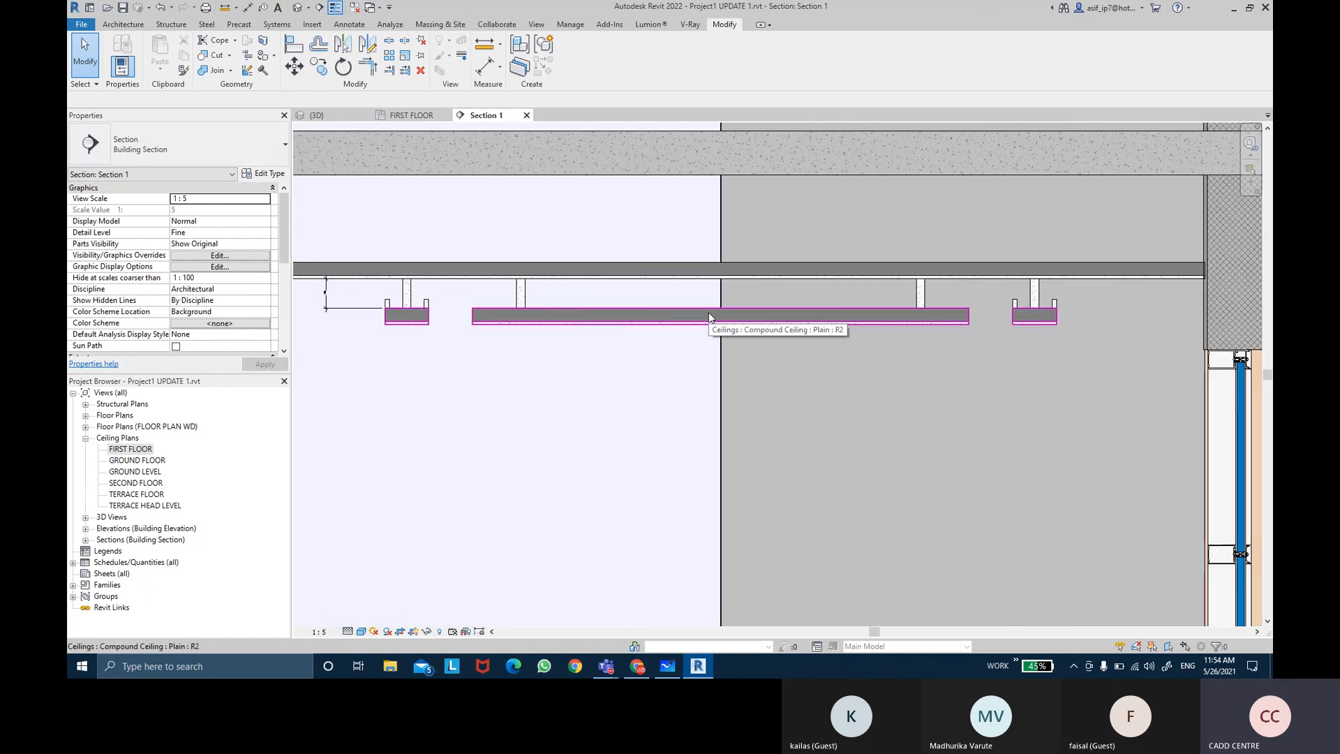
{"action": "middle_click_drag", "start_coordinate": [464, 313], "coordinate": [911, 284]}
{"action": "scroll", "coordinate": [910, 284], "scroll_direction": "down", "scroll_amount": 1}
{"action": "scroll", "coordinate": [556, 232], "scroll_direction": "up", "scroll_amount": 1}
{"action": "mouse_move", "coordinate": [350, 254]}
{"action": "middle_mouse_down"}
{"action": "mouse_move", "coordinate": [556, 232]}
{"action": "mouse_move", "coordinate": [886, 277]}
{"action": "middle_mouse_up"}
{"action": "middle_click_drag", "start_coordinate": [520, 201], "coordinate": [892, 207]}
{"action": "middle_click_drag", "start_coordinate": [600, 215], "coordinate": [739, 215]}
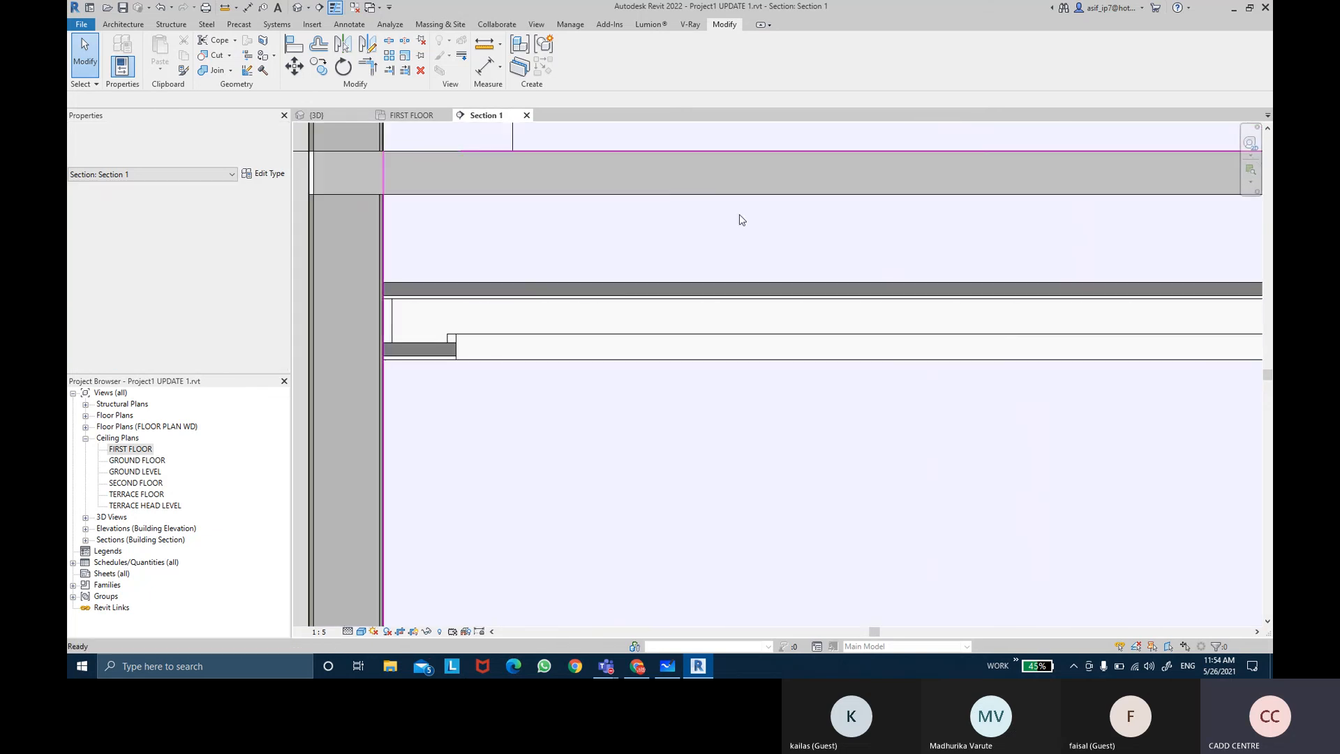
{"action": "scroll", "coordinate": [740, 214], "scroll_direction": "down", "scroll_amount": 1}
{"action": "middle_click_drag", "start_coordinate": [820, 174], "coordinate": [778, 180]}
{"action": "scroll", "coordinate": [778, 180], "scroll_direction": "down", "scroll_amount": 1}
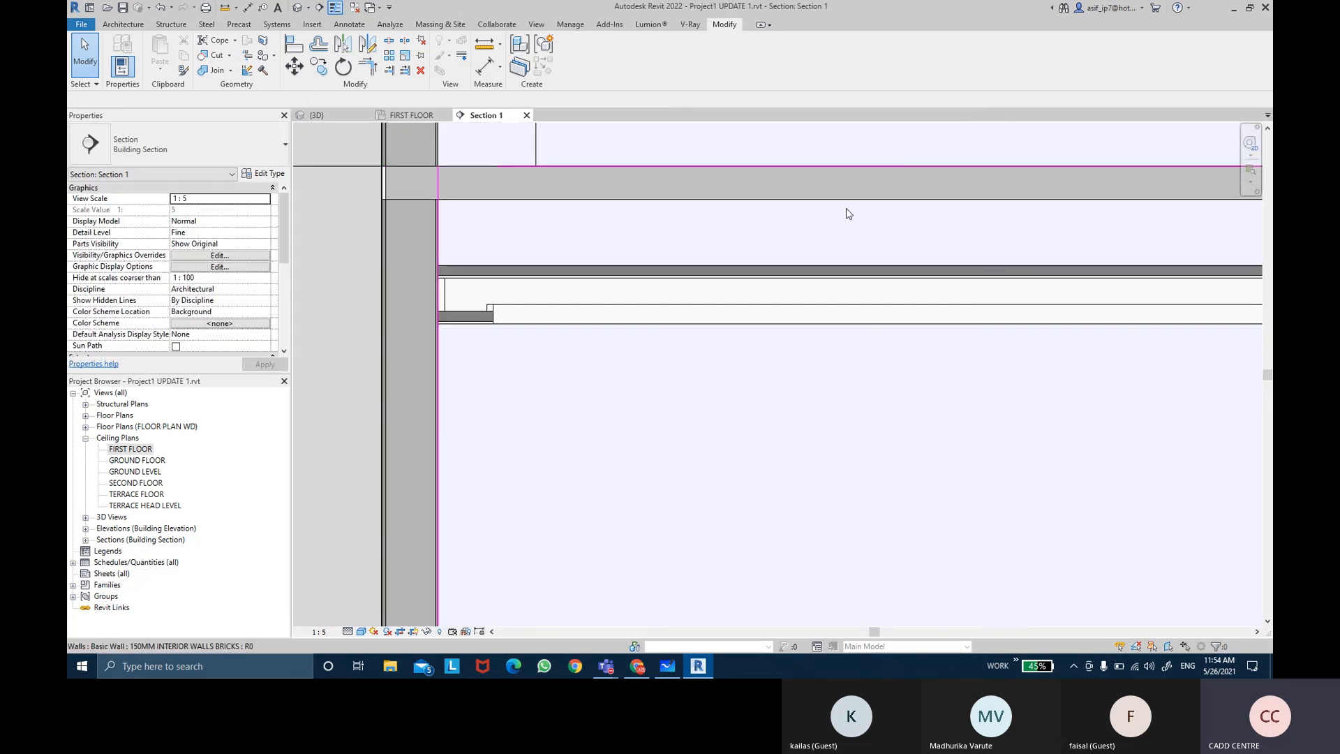
{"action": "middle_click_drag", "start_coordinate": [848, 213], "coordinate": [726, 228]}
{"action": "scroll", "coordinate": [727, 227], "scroll_direction": "down", "scroll_amount": 1}
{"action": "scroll", "coordinate": [730, 230], "scroll_direction": "down", "scroll_amount": 1}
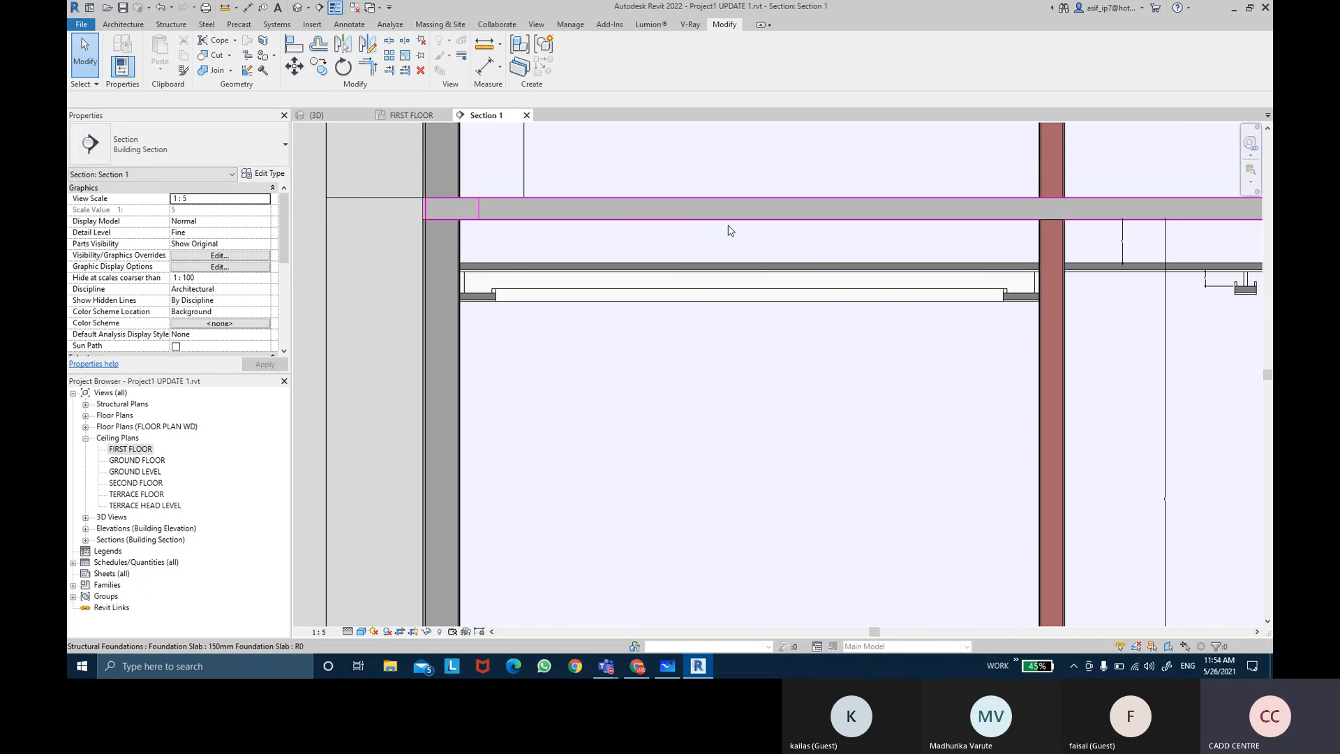
{"action": "scroll", "coordinate": [730, 230], "scroll_direction": "down", "scroll_amount": 1}
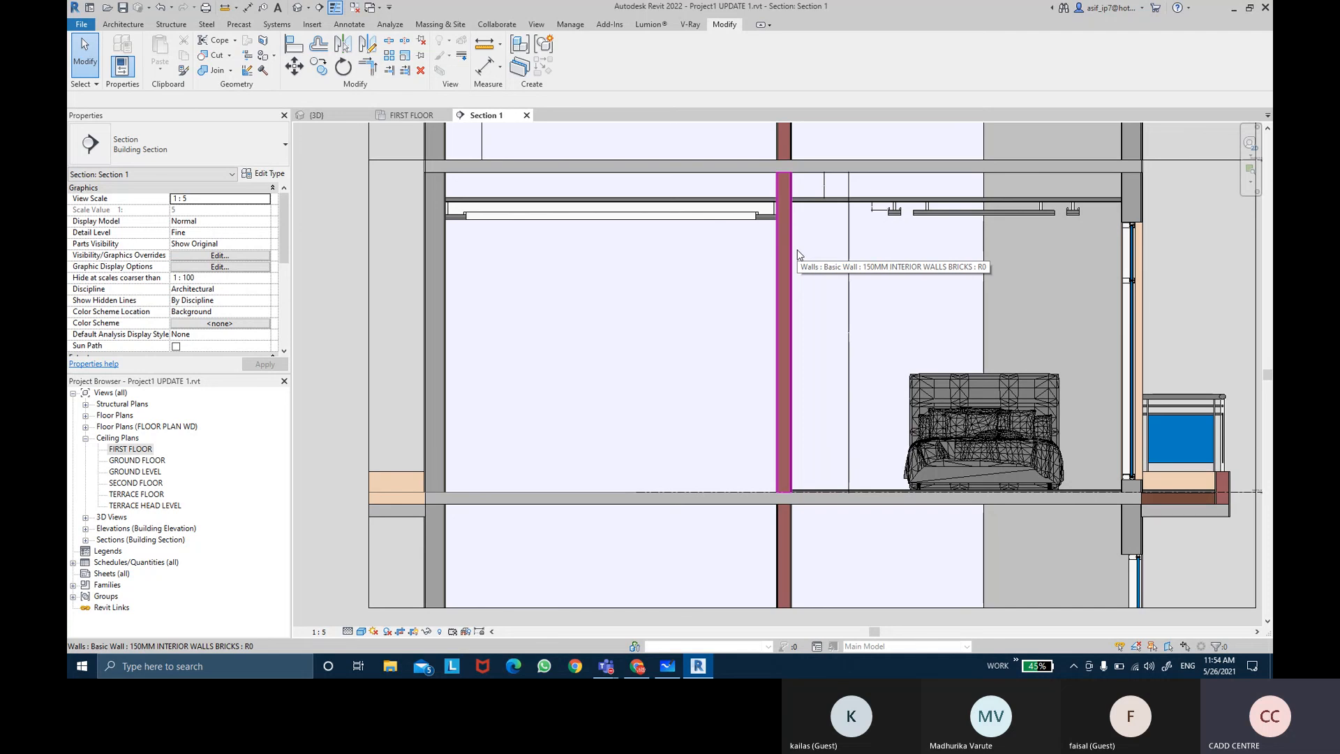
{"action": "scroll", "coordinate": [782, 267], "scroll_direction": "down", "scroll_amount": 2}
{"action": "scroll", "coordinate": [981, 298], "scroll_direction": "down", "scroll_amount": 1}
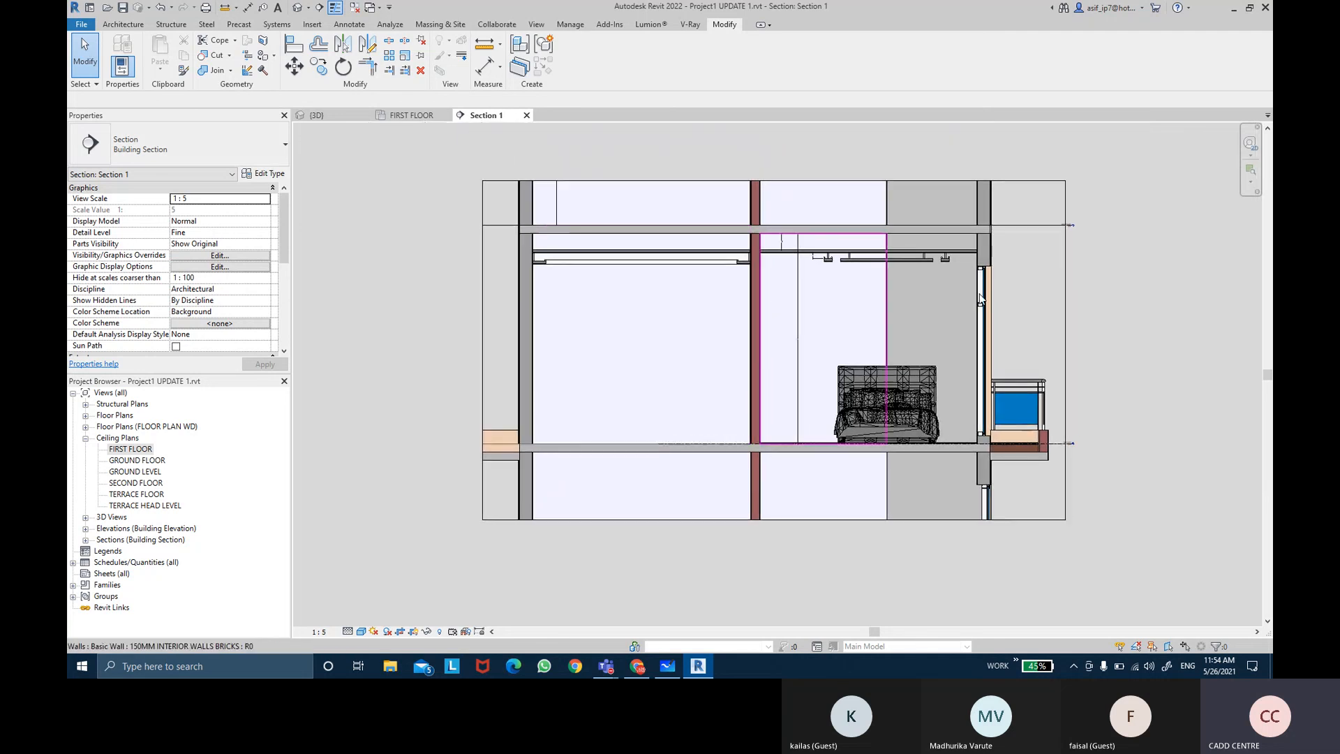
{"action": "middle_click_drag", "start_coordinate": [1027, 305], "coordinate": [1012, 290]}
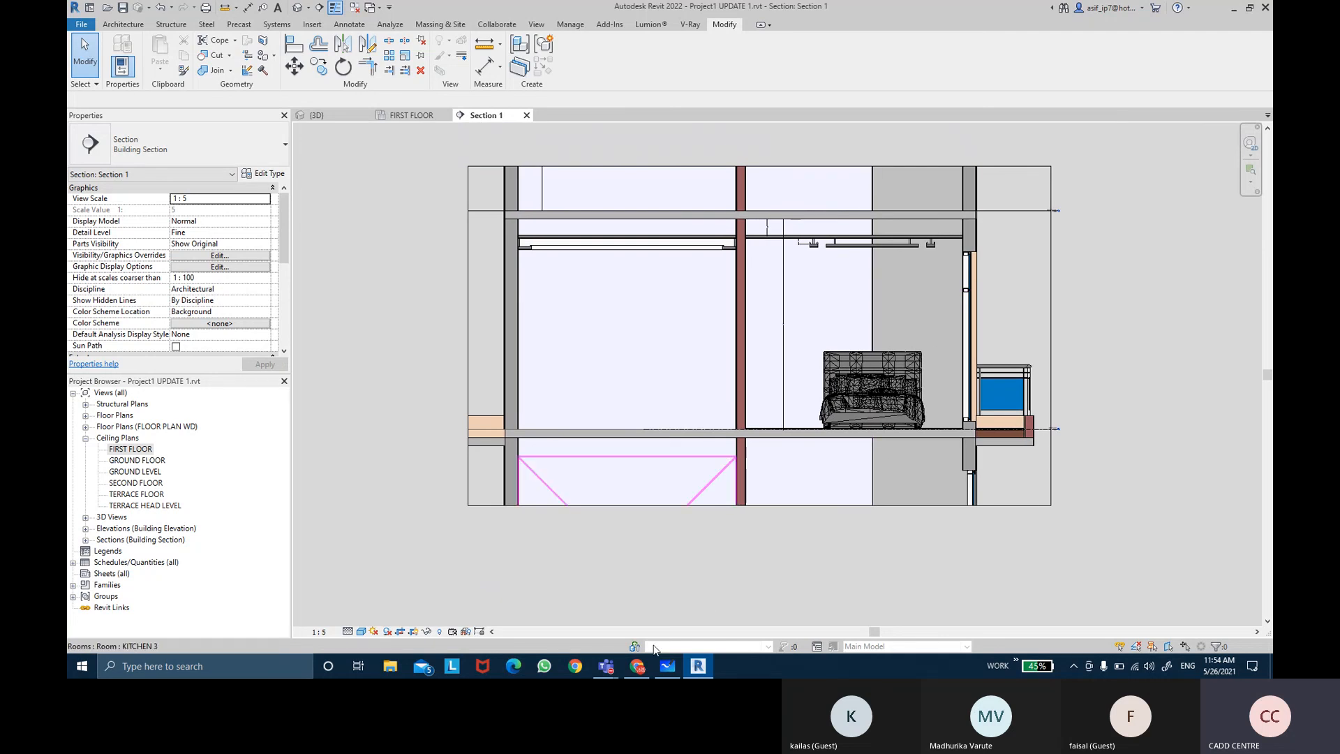
{"action": "mouse_move", "coordinate": [616, 668]}
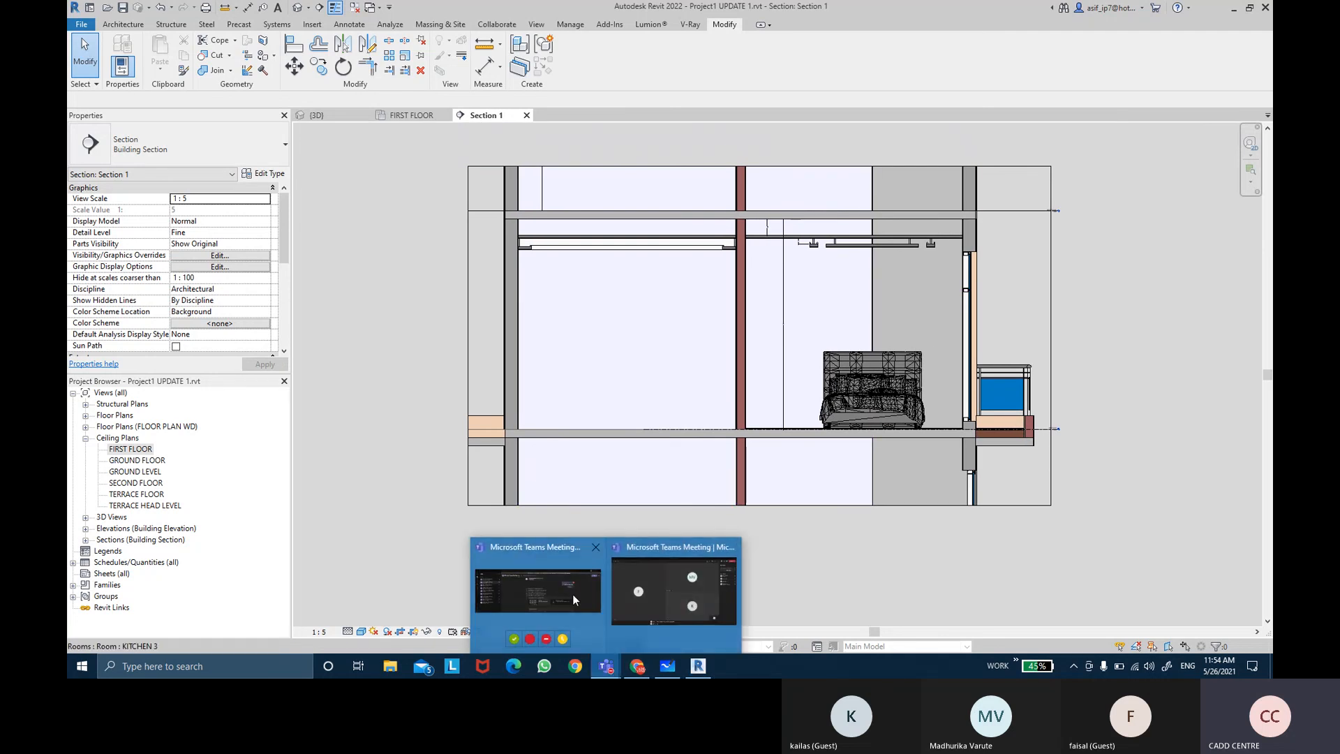
Step: Switch to the Teams meeting window and glance at the clock and calendar
{"action": "left_click", "coordinate": [668, 589]}
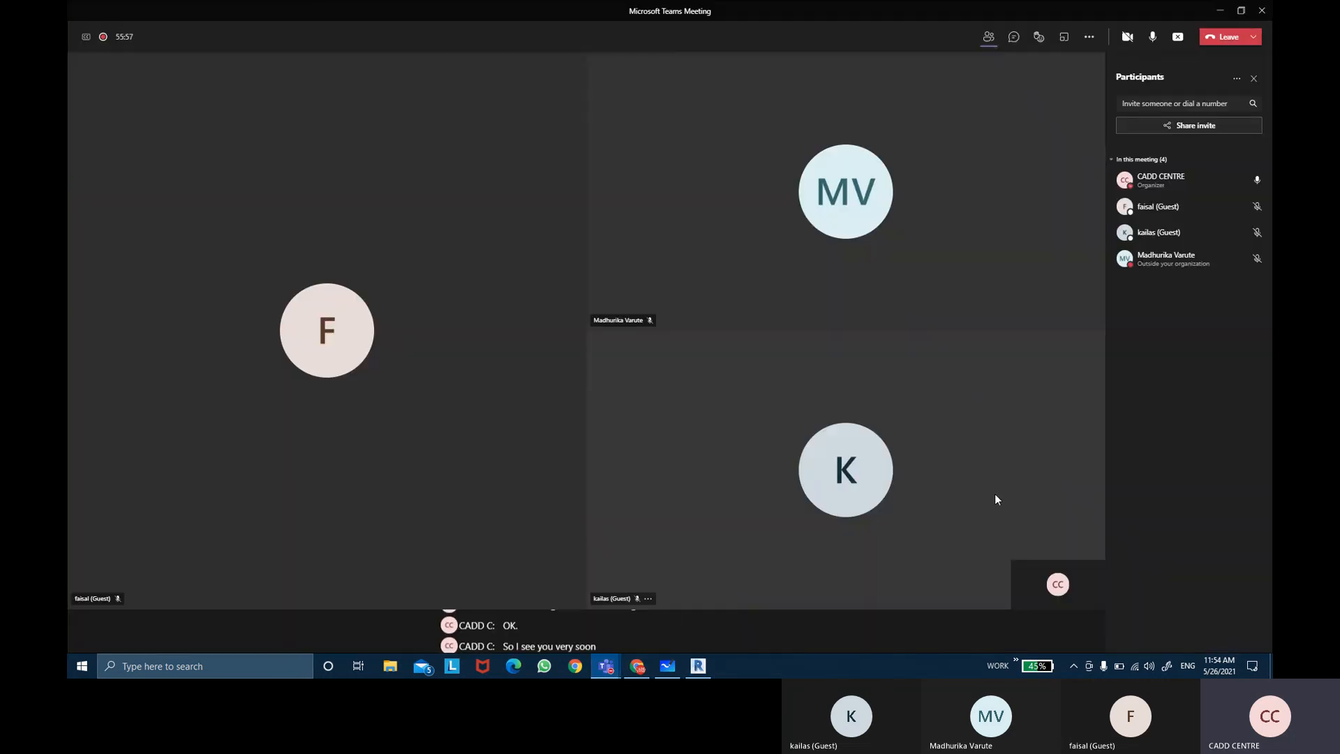
{"action": "left_click", "coordinate": [1222, 672]}
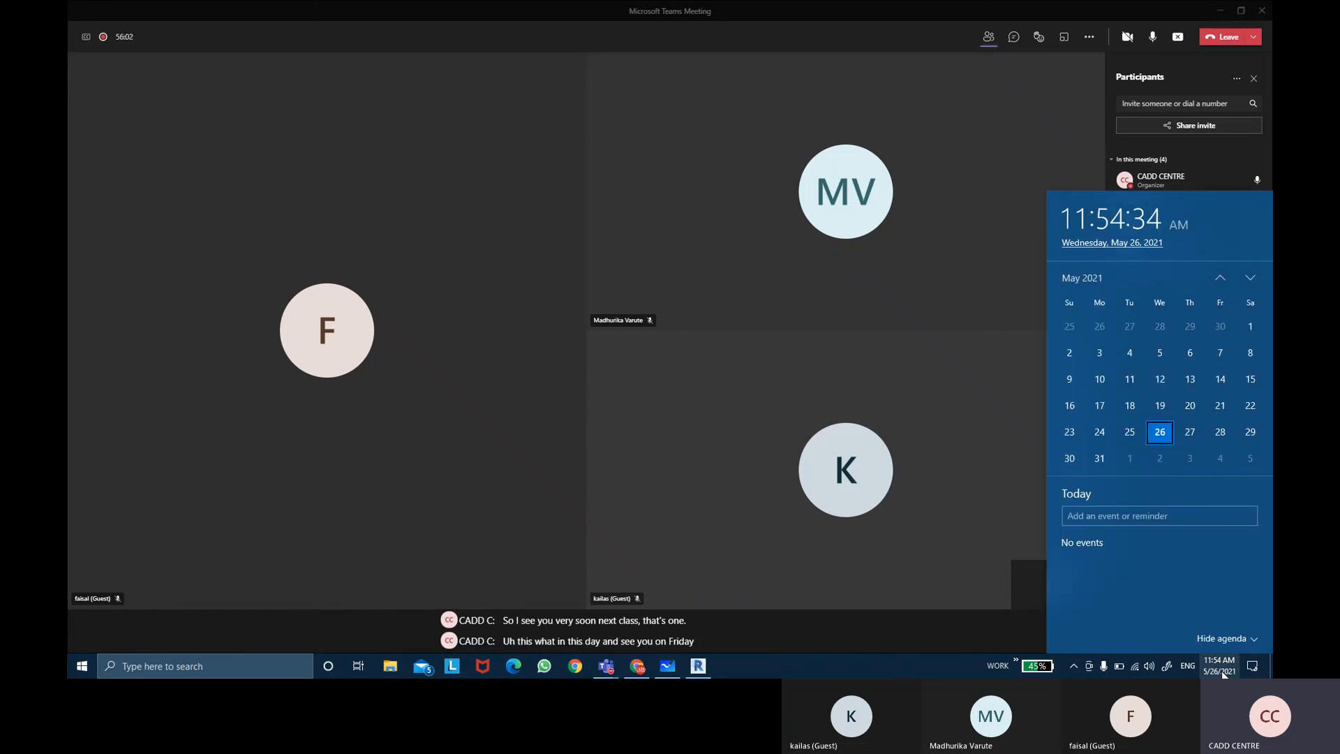
{"action": "left_click", "coordinate": [1221, 672]}
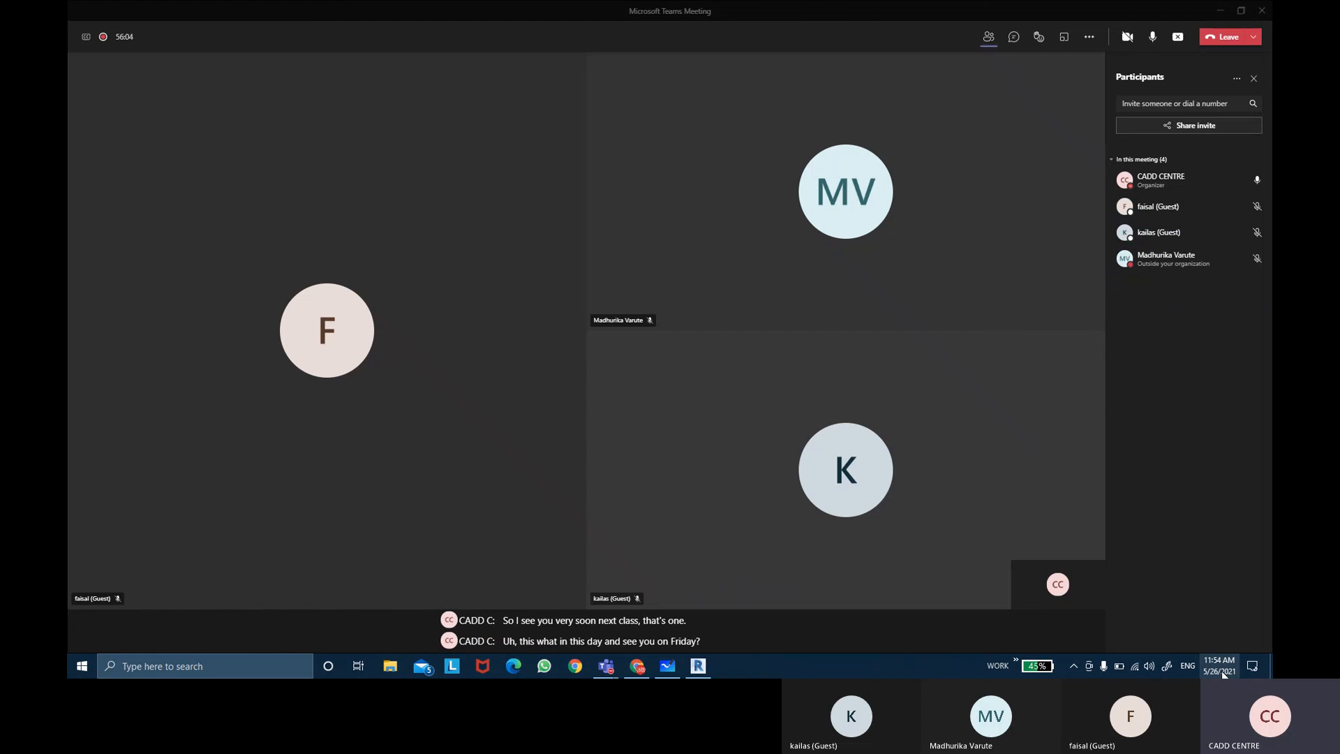
{"action": "left_click", "coordinate": [1221, 672]}
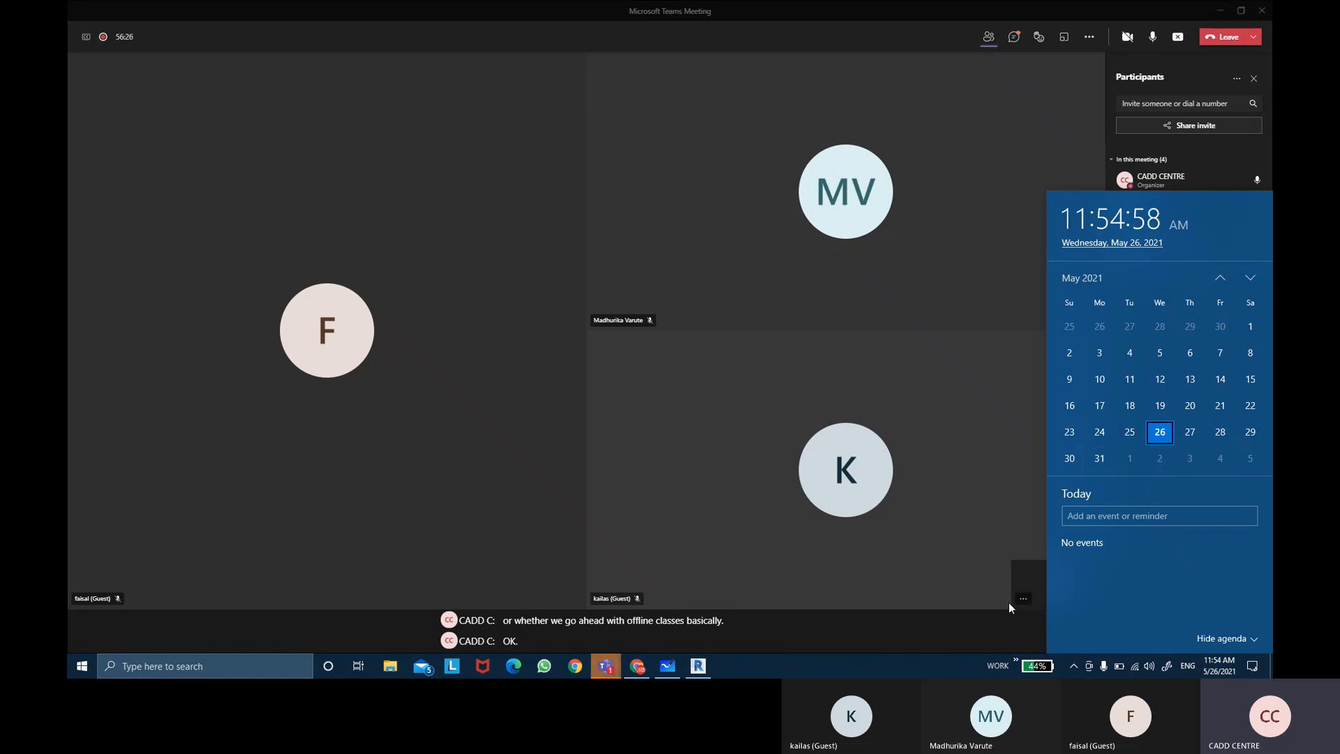
{"action": "left_click", "coordinate": [906, 665]}
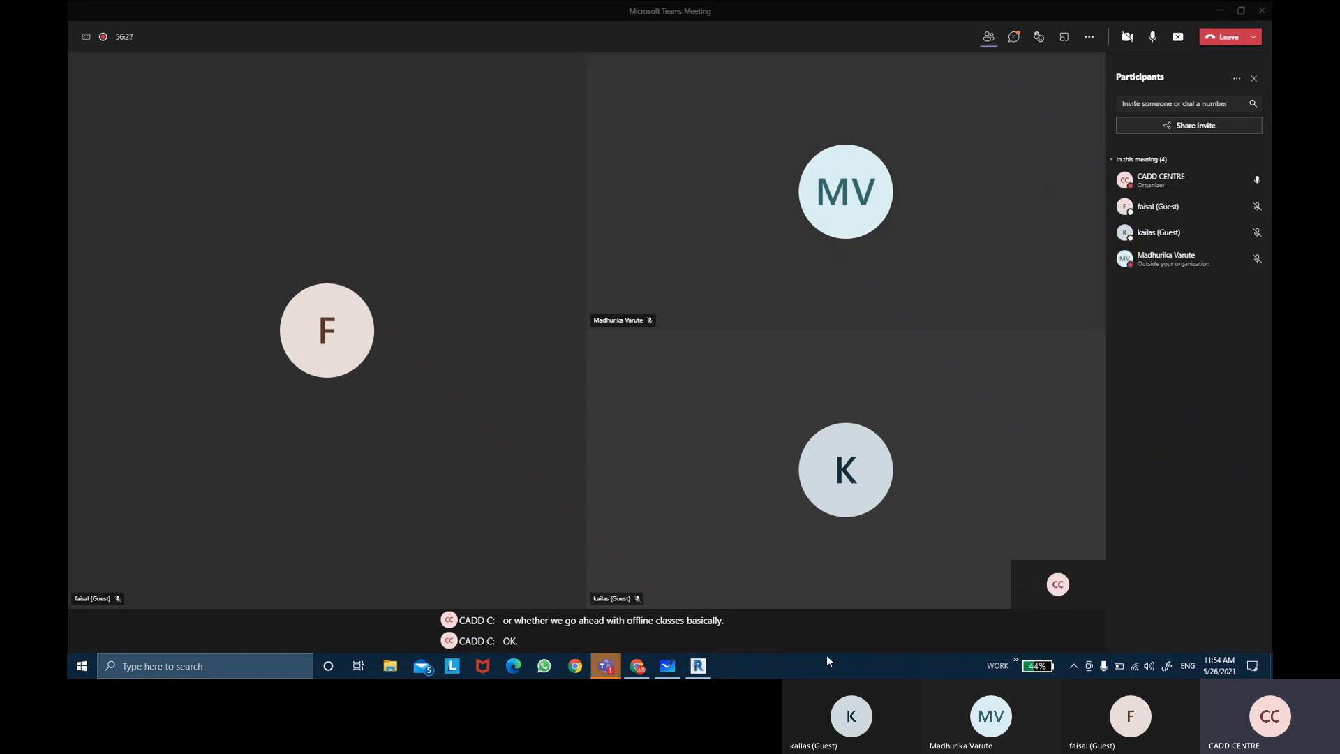
Step: Open the meeting chat and the meeting's more-actions menu
{"action": "left_click", "coordinate": [1014, 37]}
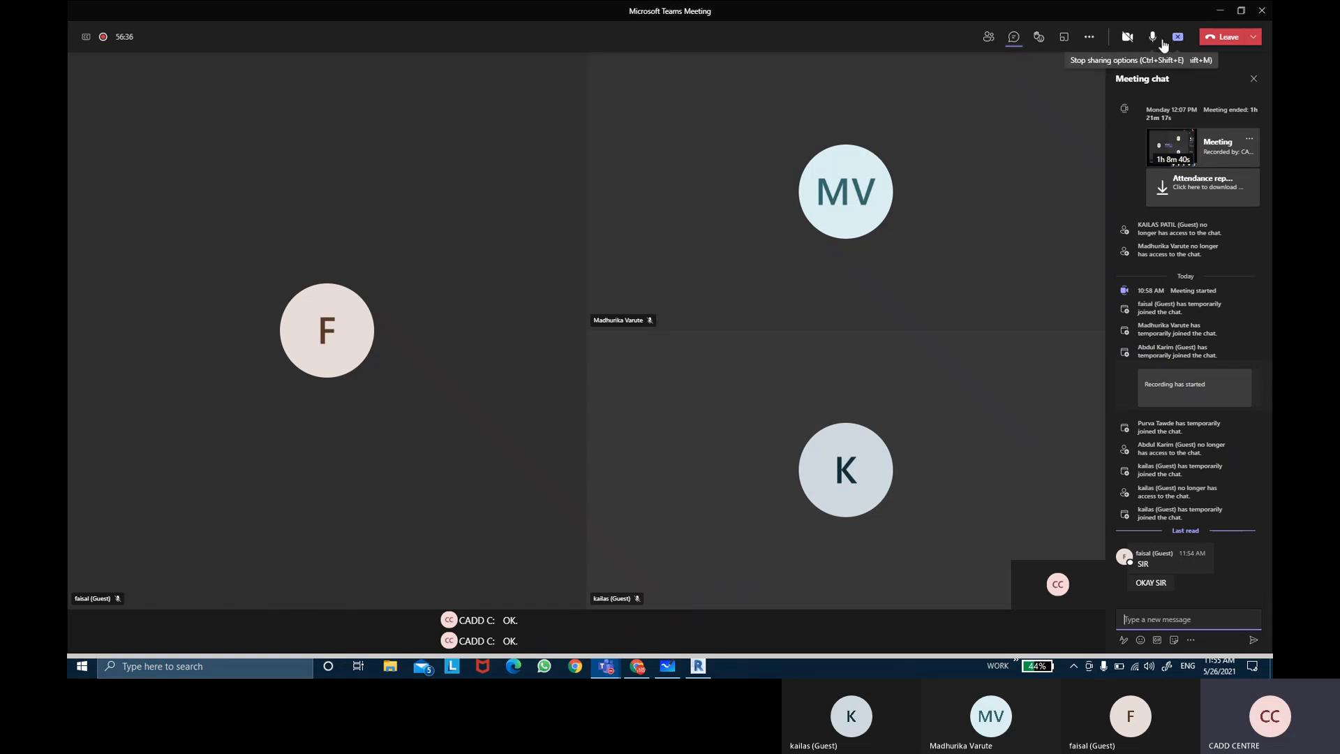
{"action": "left_click", "coordinate": [1089, 37]}
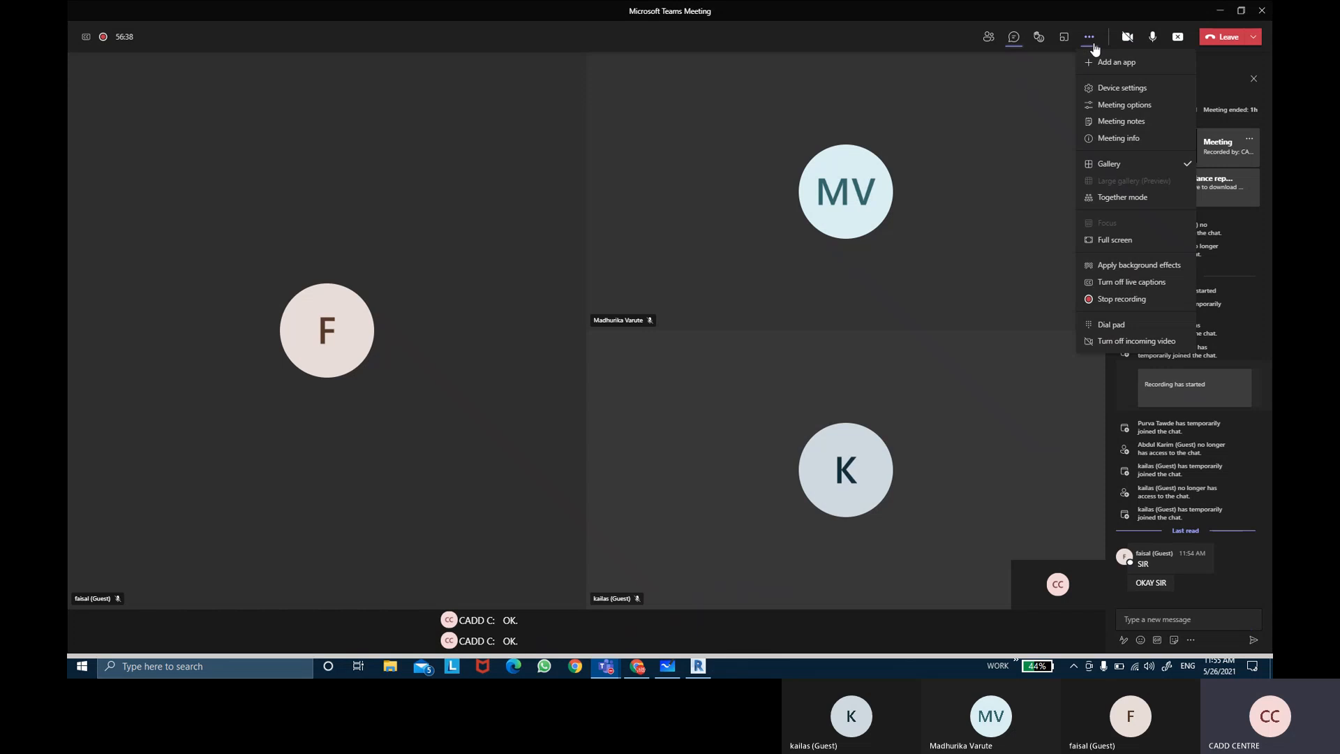